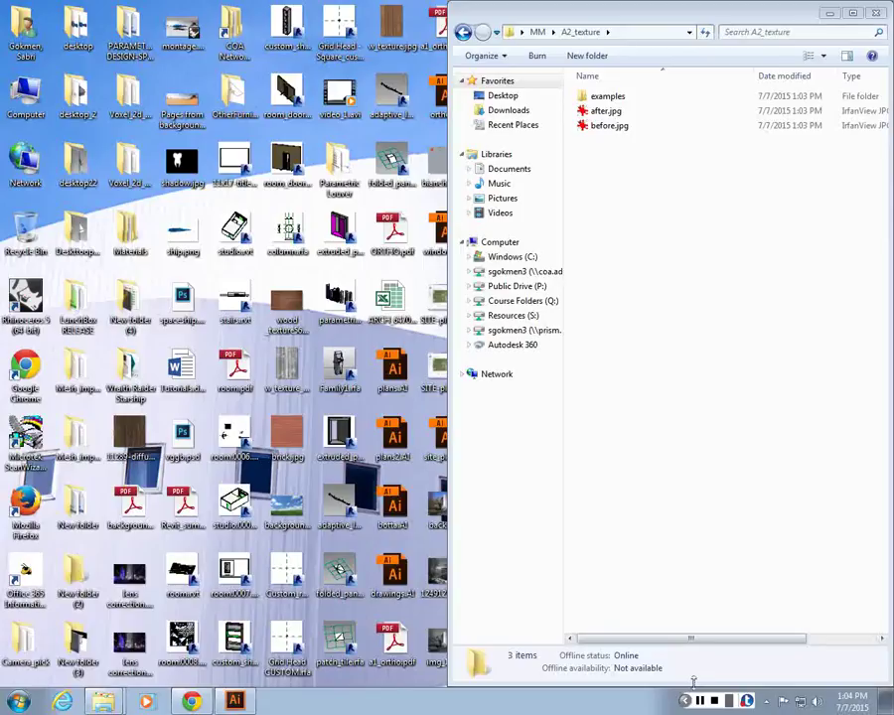
Open 9_cranbrook_section_levels.jpg from the examples folder with Windows Photo Viewer.
{"action": "double_click", "coordinate": [608, 96]}
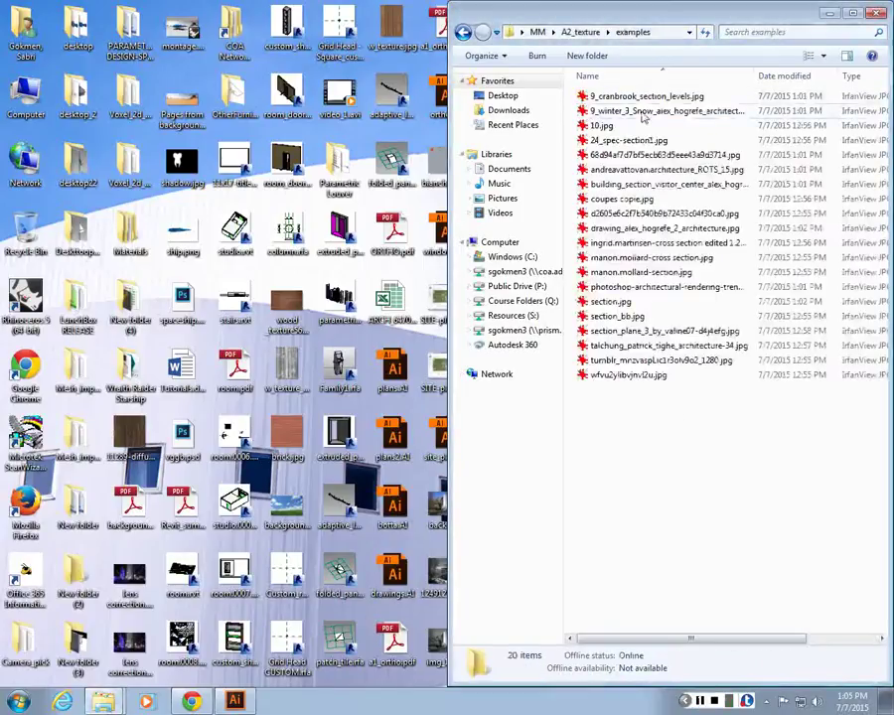
{"action": "left_click", "coordinate": [635, 97]}
{"action": "right_click", "coordinate": [639, 96]}
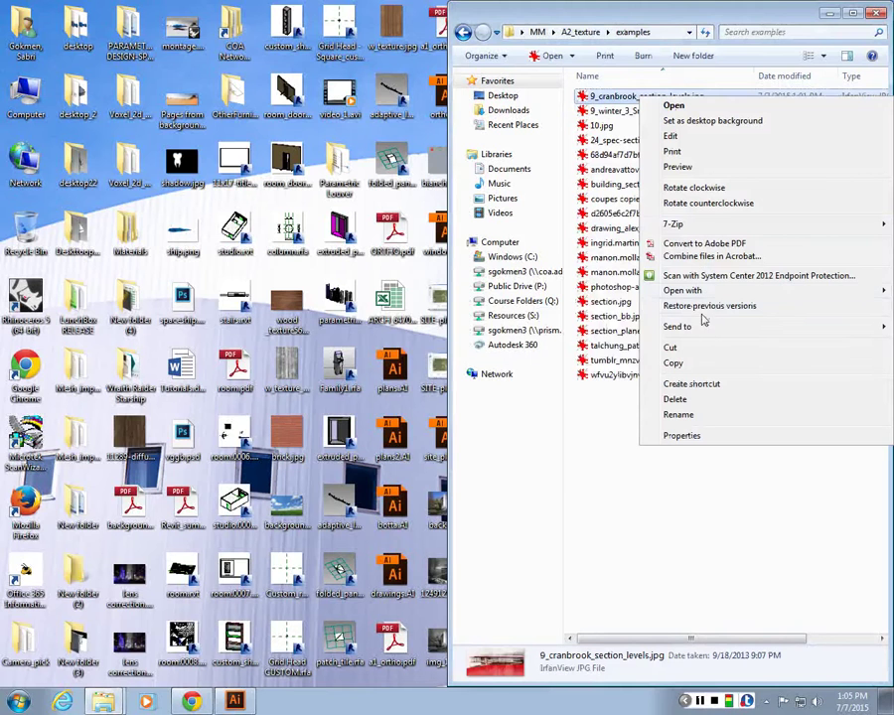
{"action": "mouse_move", "coordinate": [695, 290]}
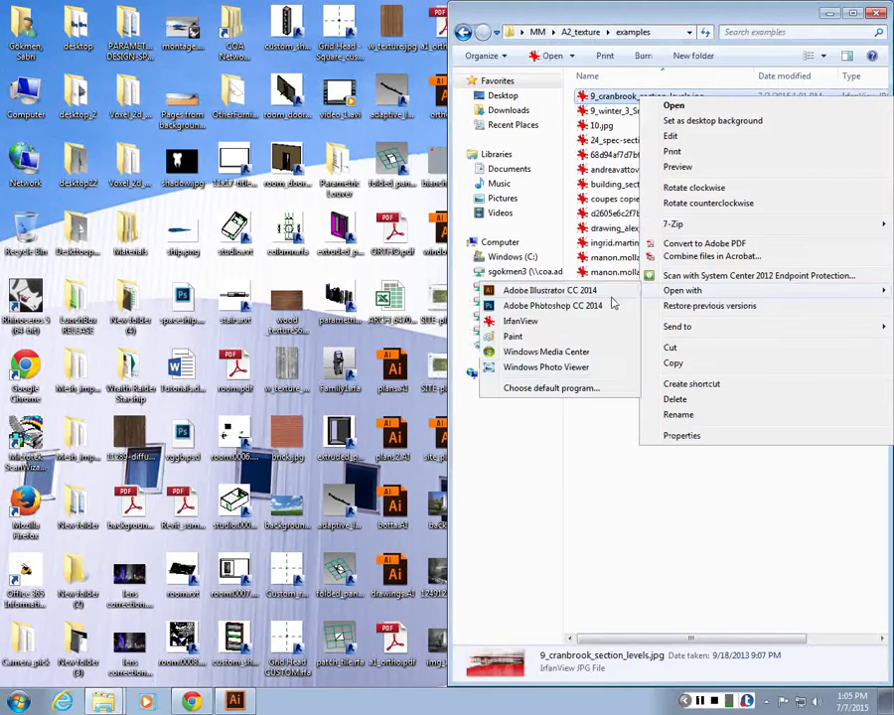
{"action": "left_click", "coordinate": [546, 367]}
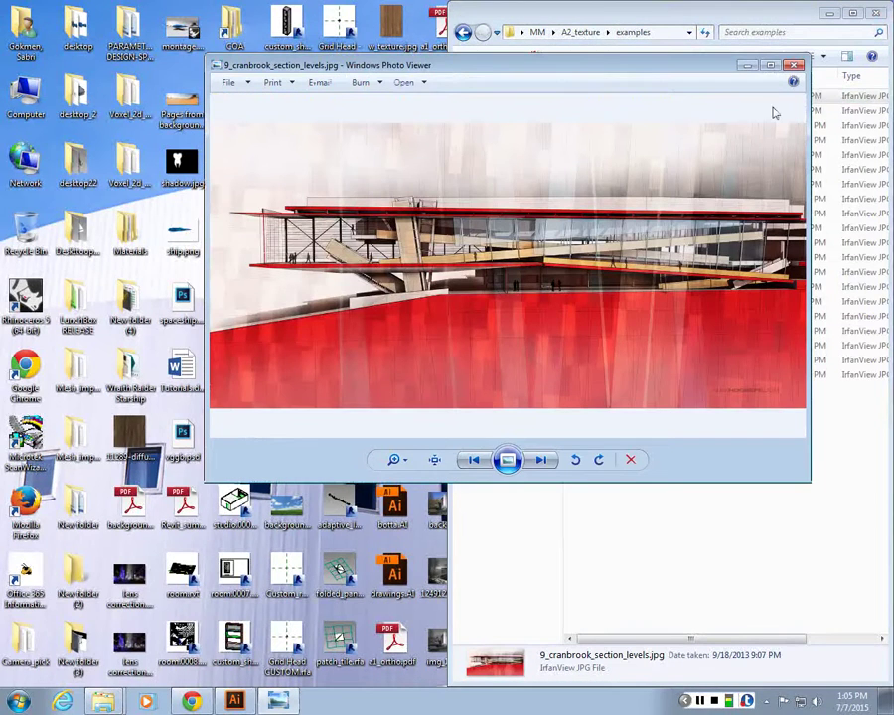
Maximize the Windows Photo Viewer window showing the cranbrook section.
{"action": "left_click", "coordinate": [770, 66]}
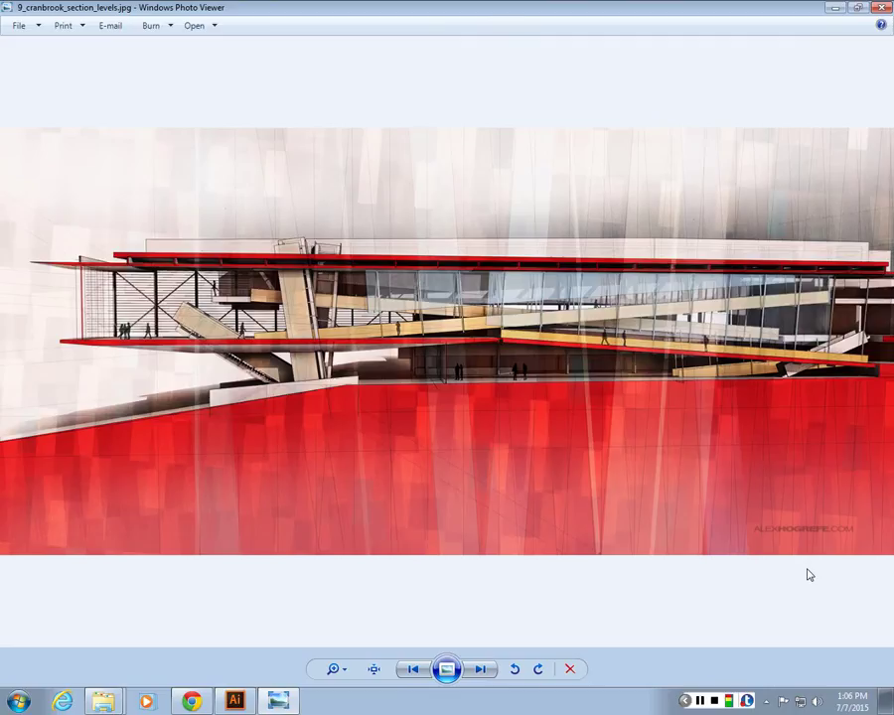
In a new Chrome tab, search Google for the Visualizing Architecture artist's name.
{"action": "key", "text": "alt+Tab"}
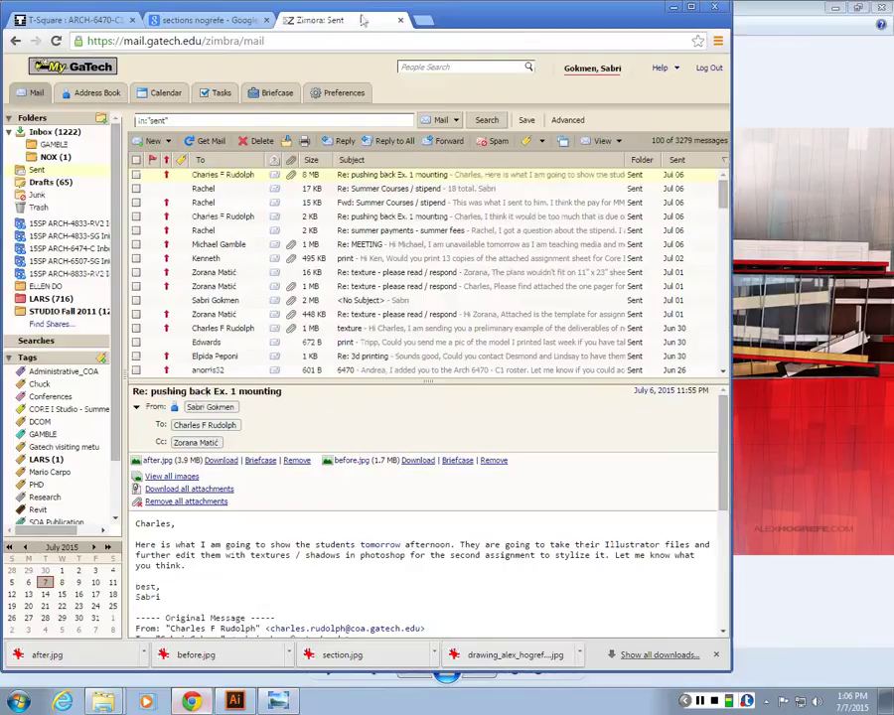
{"action": "left_click", "coordinate": [425, 20]}
{"action": "type", "text": "ale"}
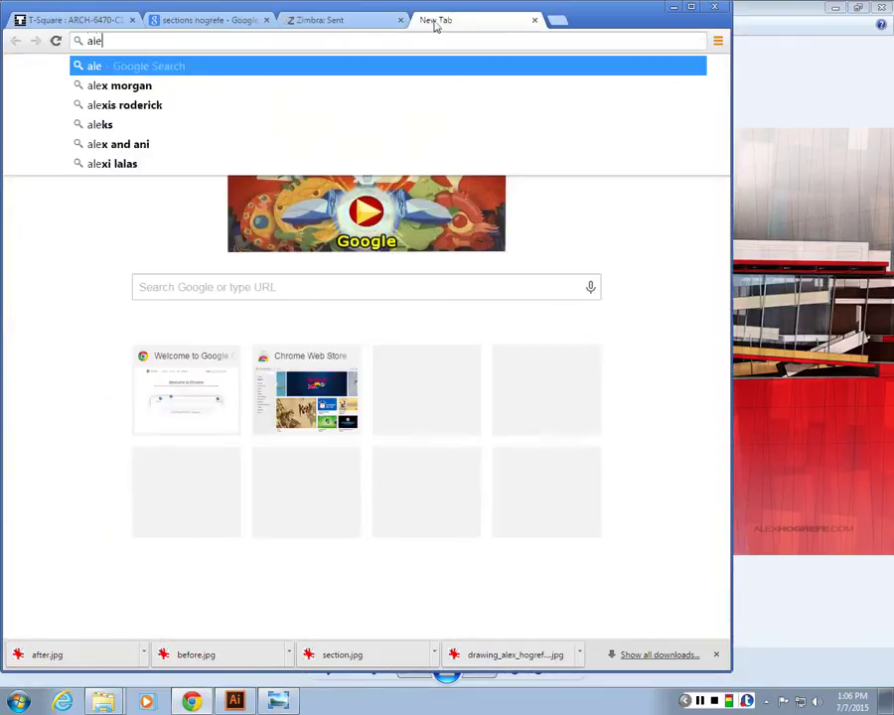
{"action": "type", "text": "x hogr"}
{"action": "key", "text": "Return"}
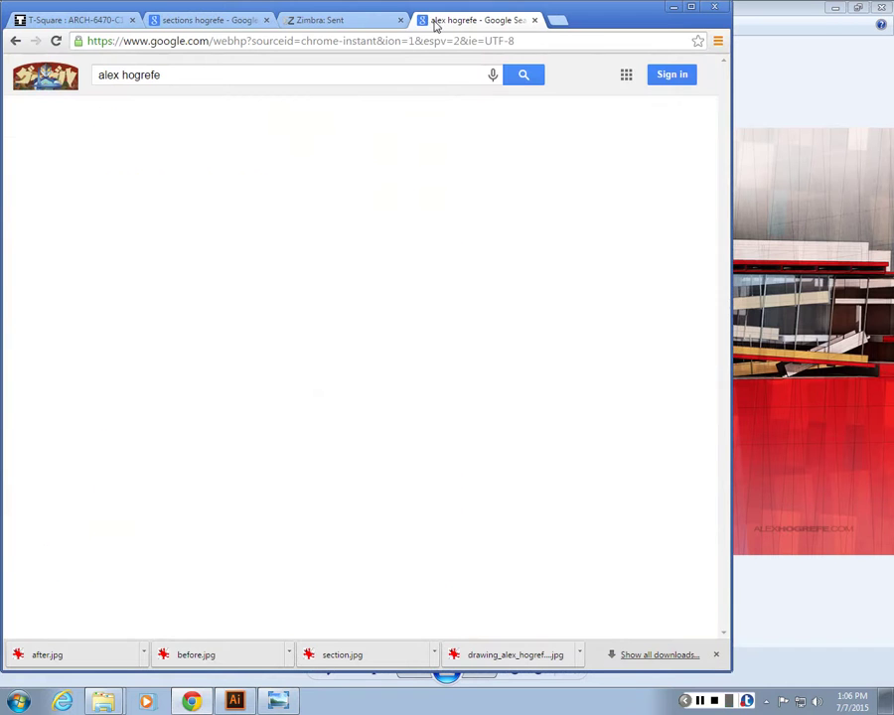
Browse the Google image results for the artist, then return to the web results.
{"action": "left_click", "coordinate": [152, 118]}
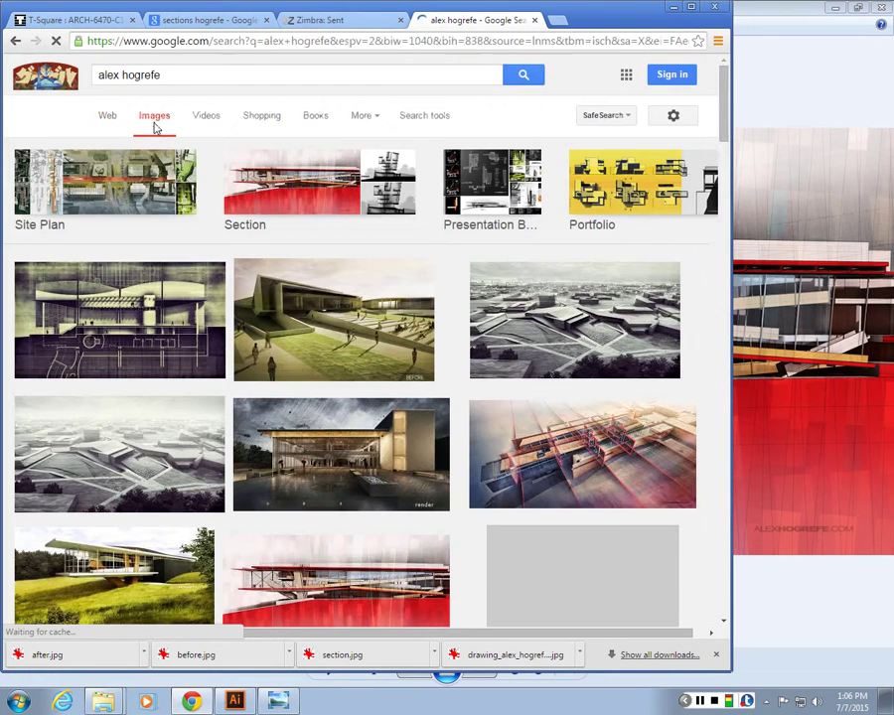
{"action": "scroll", "coordinate": [556, 238], "scroll_direction": "down", "scroll_amount": 1}
{"action": "scroll", "coordinate": [183, 303], "scroll_direction": "down", "scroll_amount": 2}
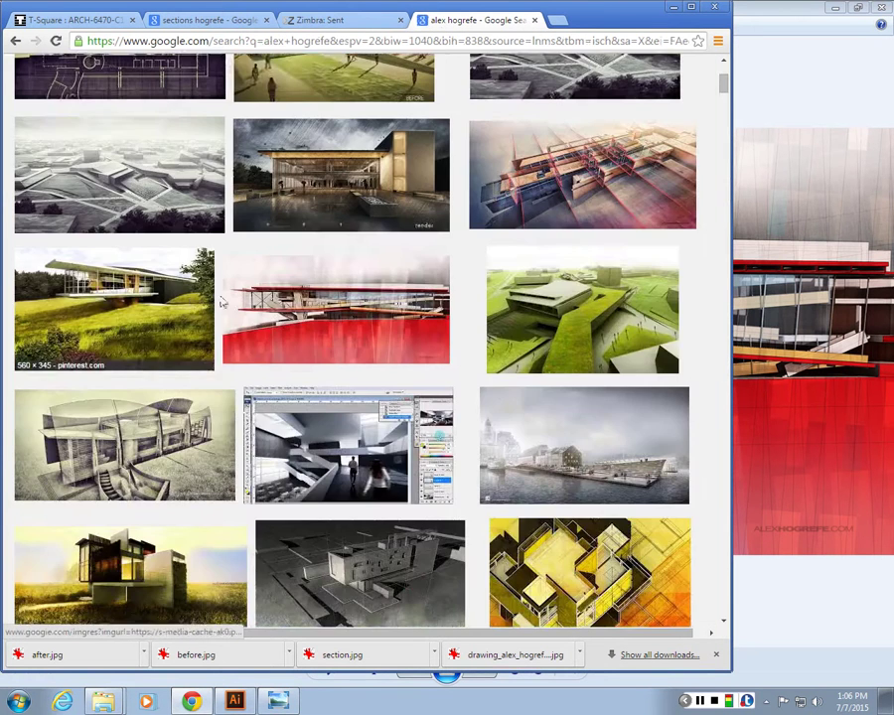
{"action": "scroll", "coordinate": [223, 303], "scroll_direction": "down", "scroll_amount": 3}
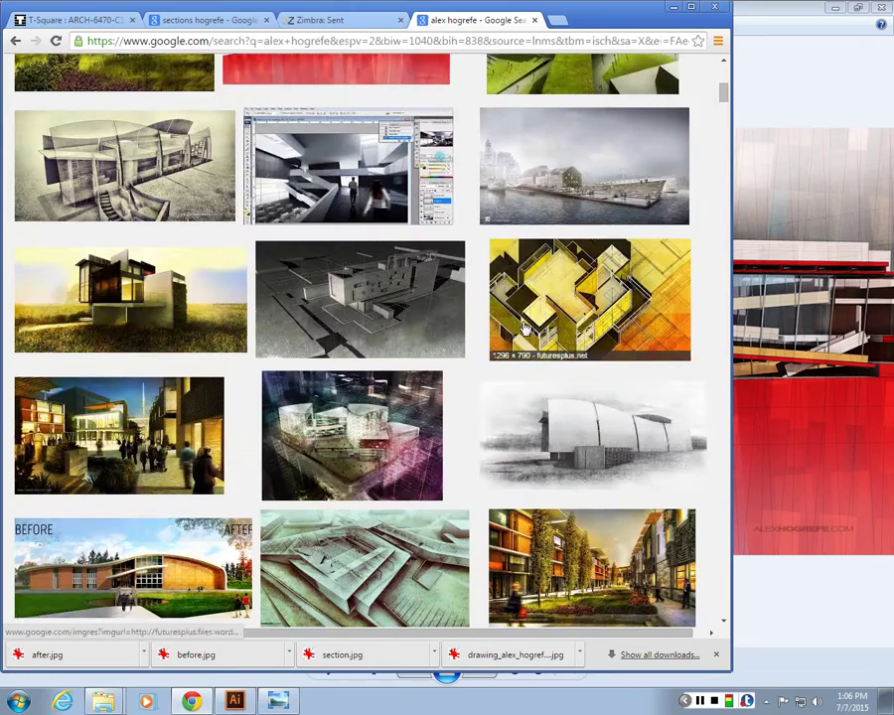
{"action": "scroll", "coordinate": [527, 328], "scroll_direction": "down", "scroll_amount": 2}
{"action": "scroll", "coordinate": [355, 468], "scroll_direction": "down", "scroll_amount": 2}
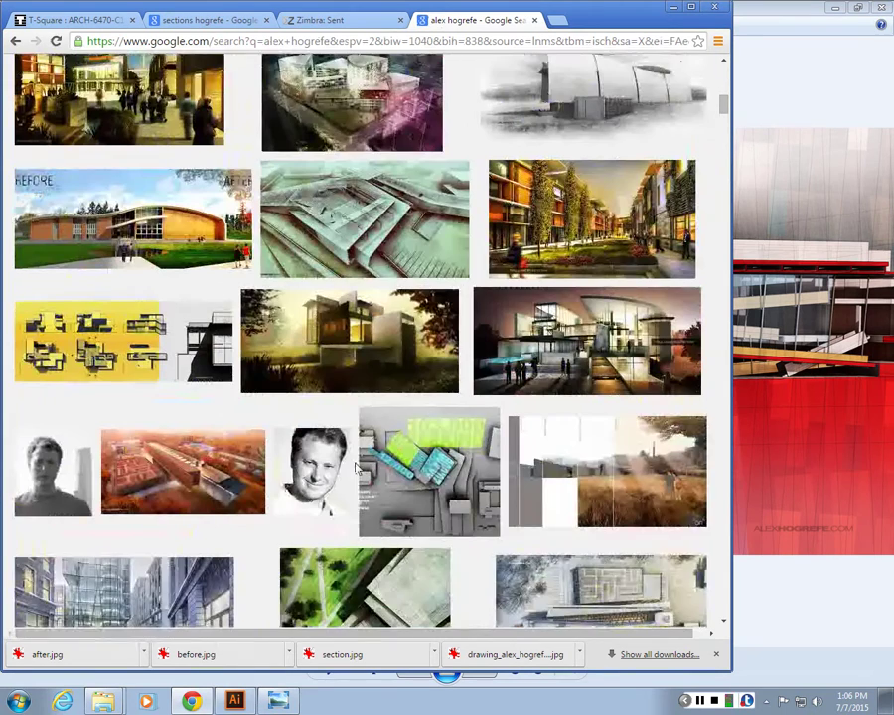
{"action": "scroll", "coordinate": [355, 469], "scroll_direction": "down", "scroll_amount": 2}
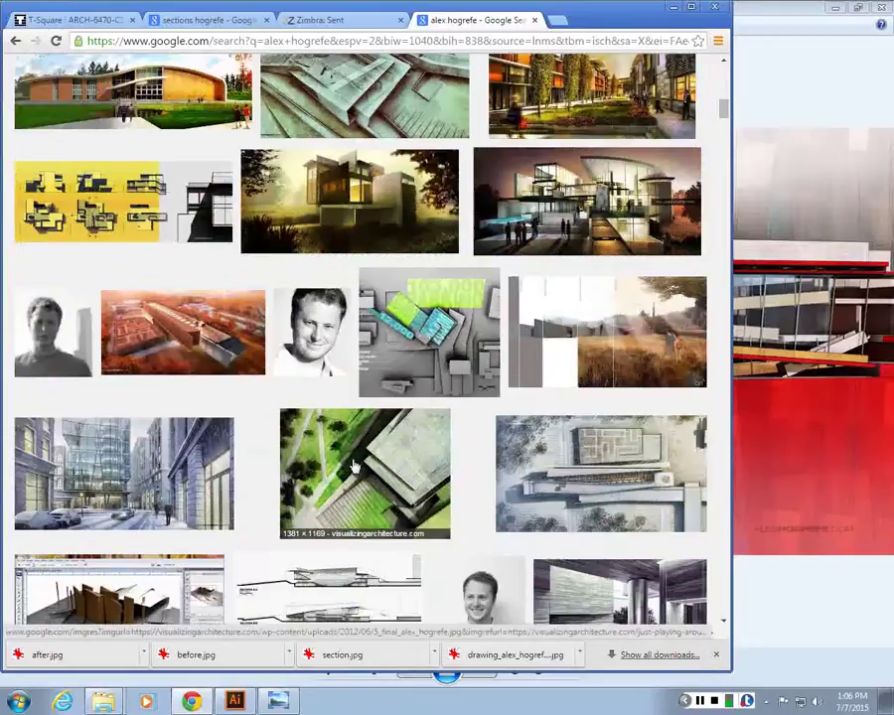
{"action": "scroll", "coordinate": [353, 466], "scroll_direction": "down", "scroll_amount": 1}
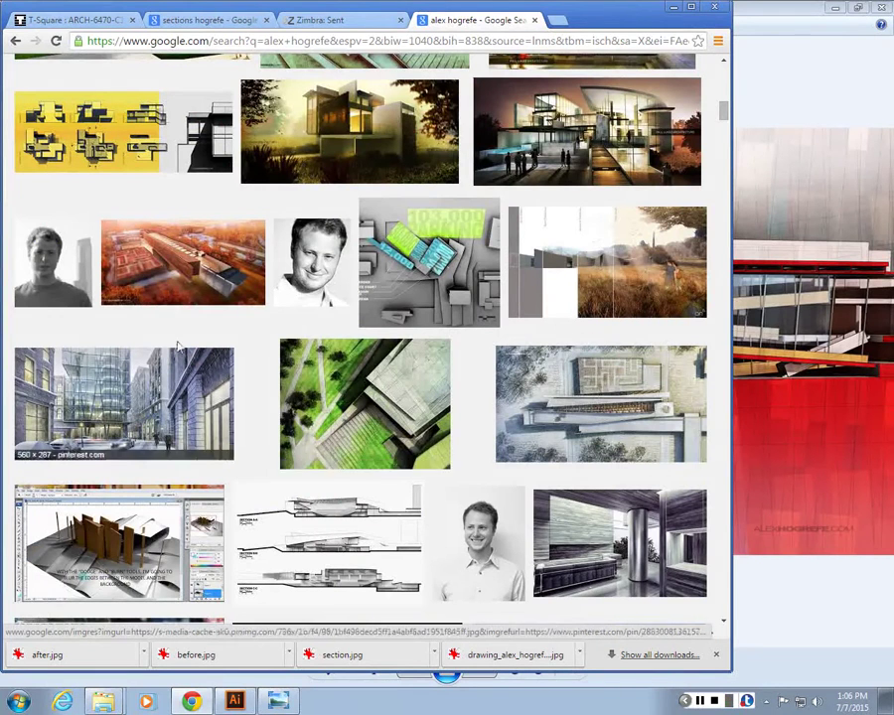
{"action": "scroll", "coordinate": [127, 389], "scroll_direction": "down", "scroll_amount": 5}
{"action": "scroll", "coordinate": [119, 298], "scroll_direction": "up", "scroll_amount": 10}
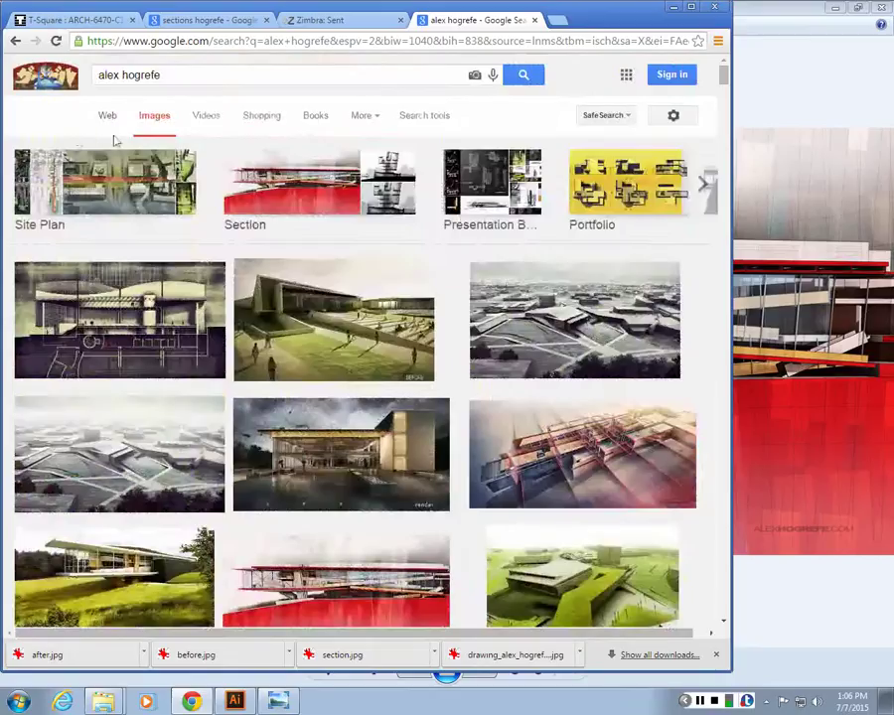
{"action": "left_click", "coordinate": [112, 127]}
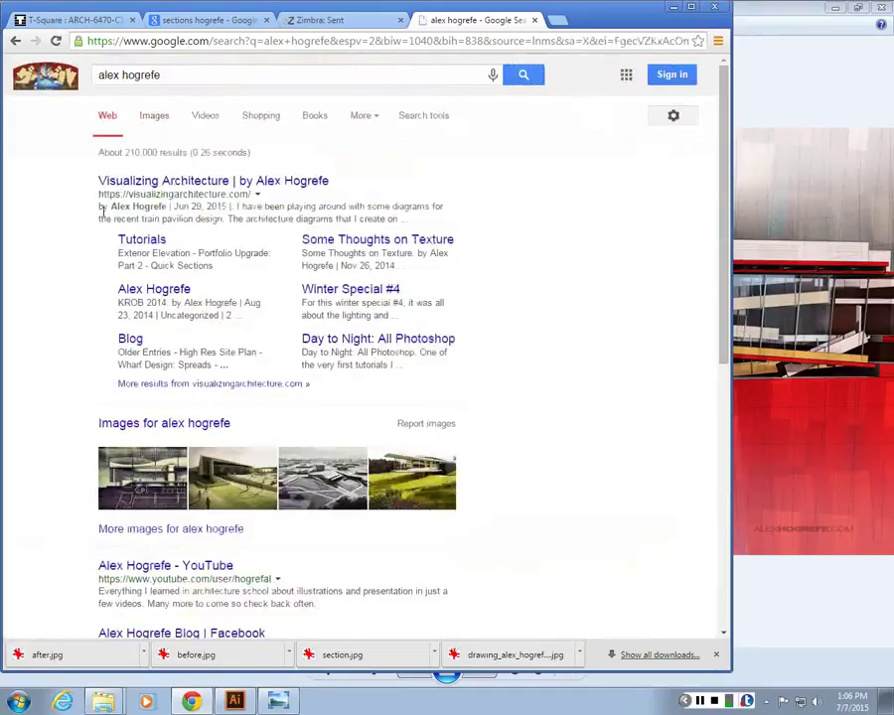
Open the Visualizing Architecture Tutorials page and load more tutorials down to Quick Sections (2010).
{"action": "left_click", "coordinate": [149, 243]}
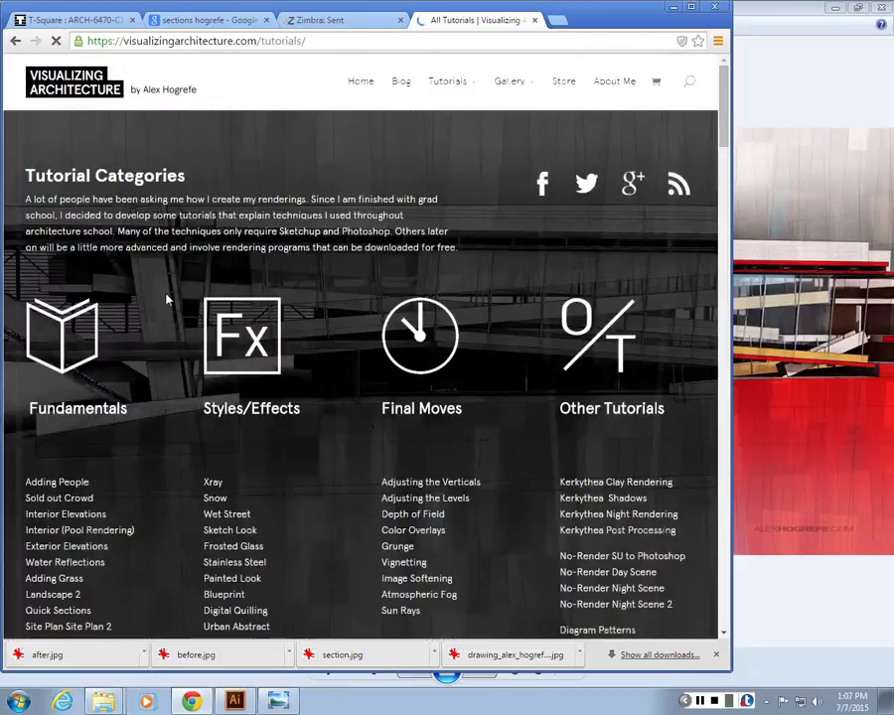
{"action": "scroll", "coordinate": [217, 245], "scroll_direction": "down", "scroll_amount": 5}
{"action": "scroll", "coordinate": [218, 245], "scroll_direction": "down", "scroll_amount": 2}
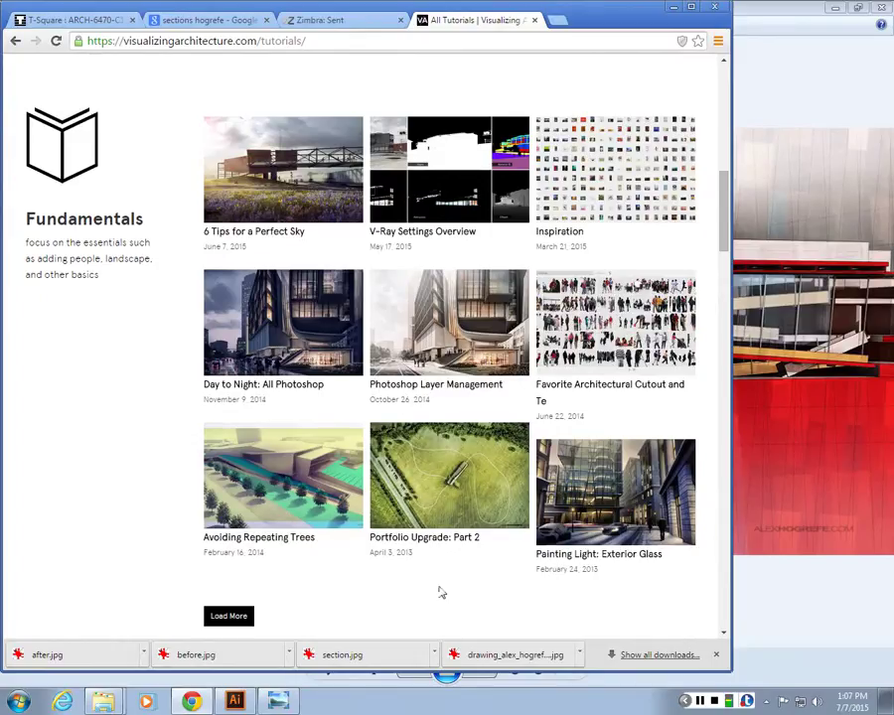
{"action": "scroll", "coordinate": [238, 497], "scroll_direction": "down", "scroll_amount": 2}
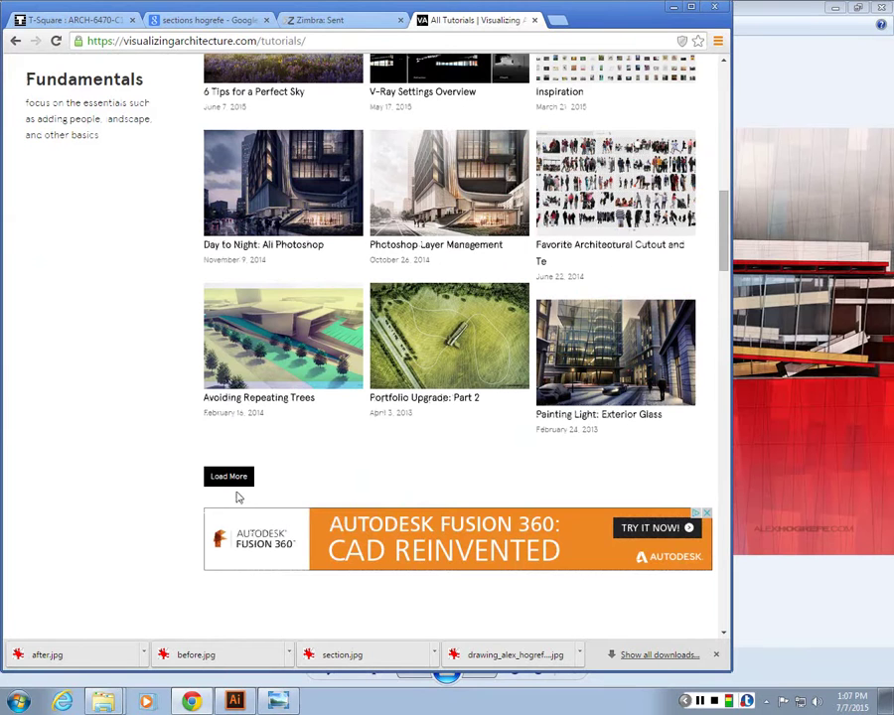
{"action": "left_click", "coordinate": [236, 477]}
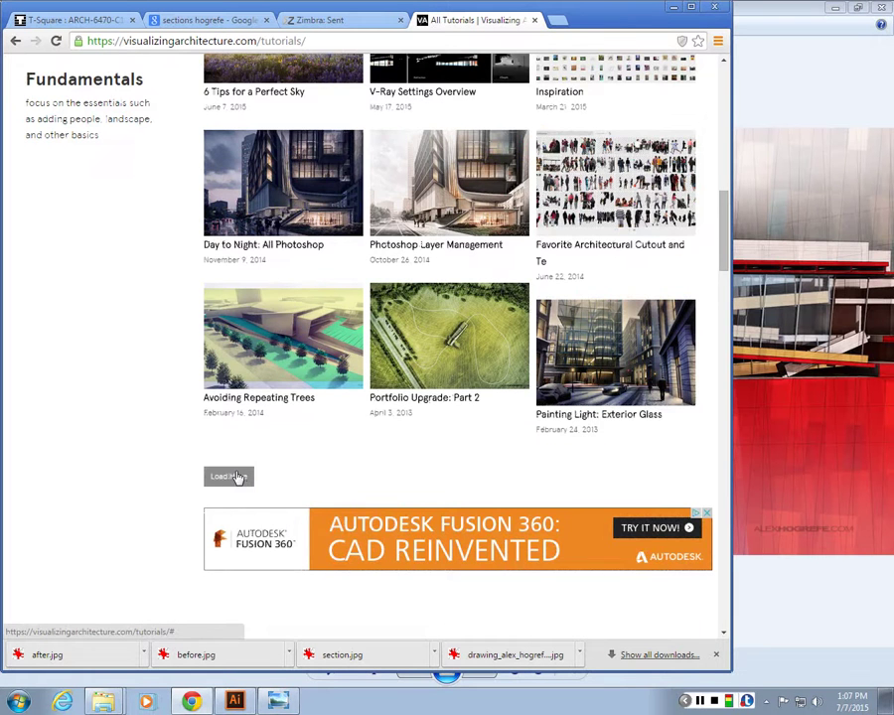
{"action": "scroll", "coordinate": [165, 449], "scroll_direction": "down", "scroll_amount": 3}
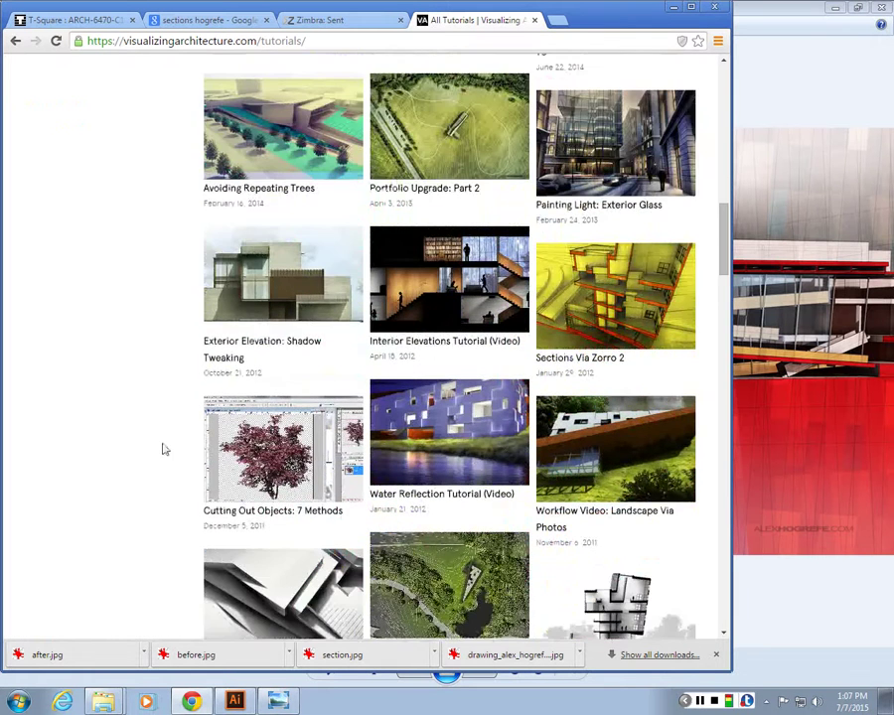
{"action": "scroll", "coordinate": [116, 437], "scroll_direction": "down", "scroll_amount": 2}
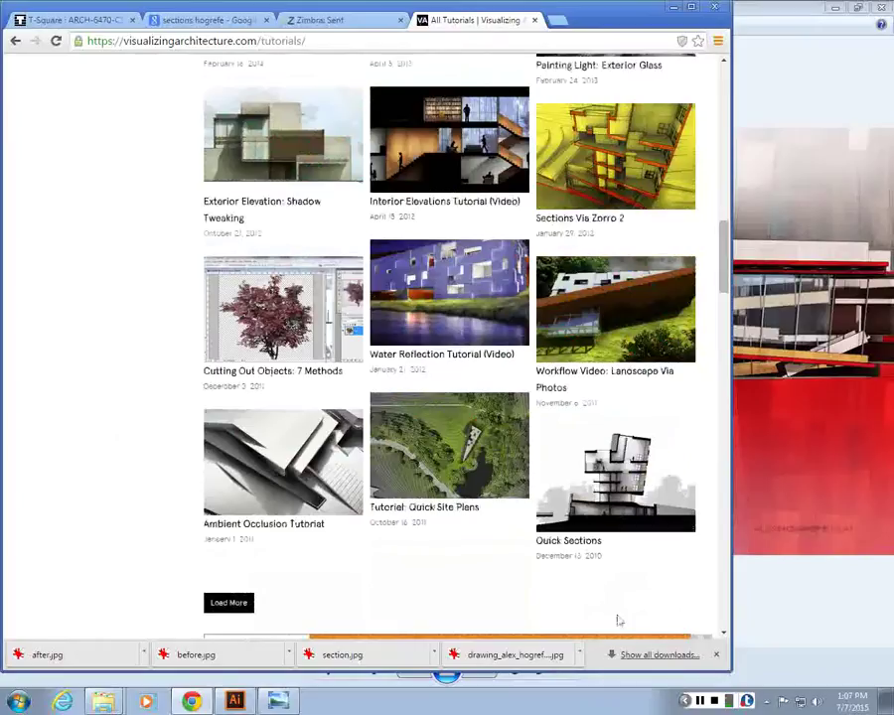
Read through the Quick Sections tutorial article, then close Chrome to return to Photo Viewer.
{"action": "left_click", "coordinate": [562, 548]}
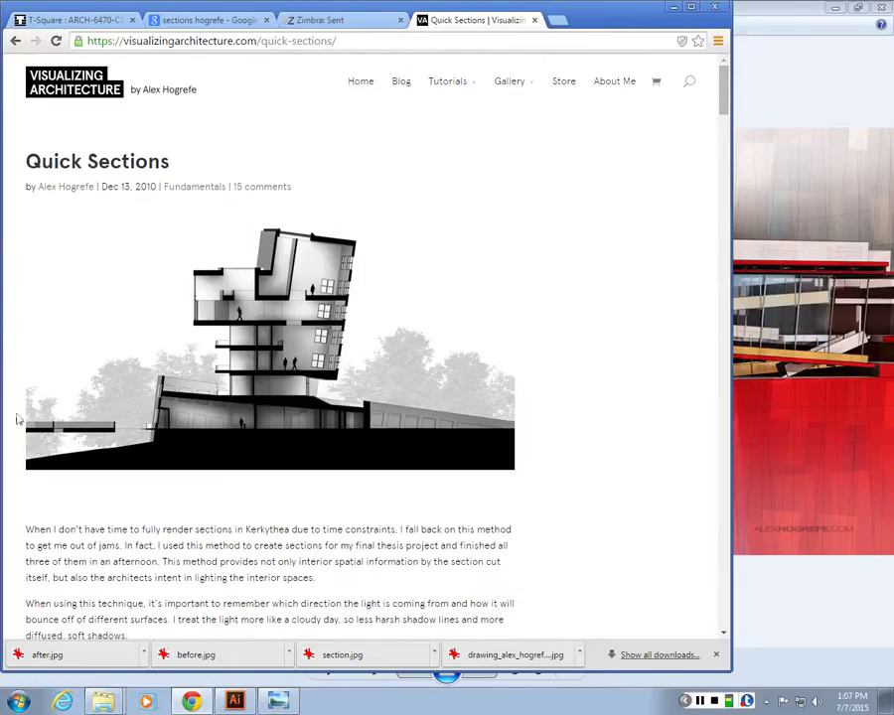
{"action": "scroll", "coordinate": [118, 433], "scroll_direction": "down", "scroll_amount": 10}
{"action": "scroll", "coordinate": [117, 433], "scroll_direction": "down", "scroll_amount": 2}
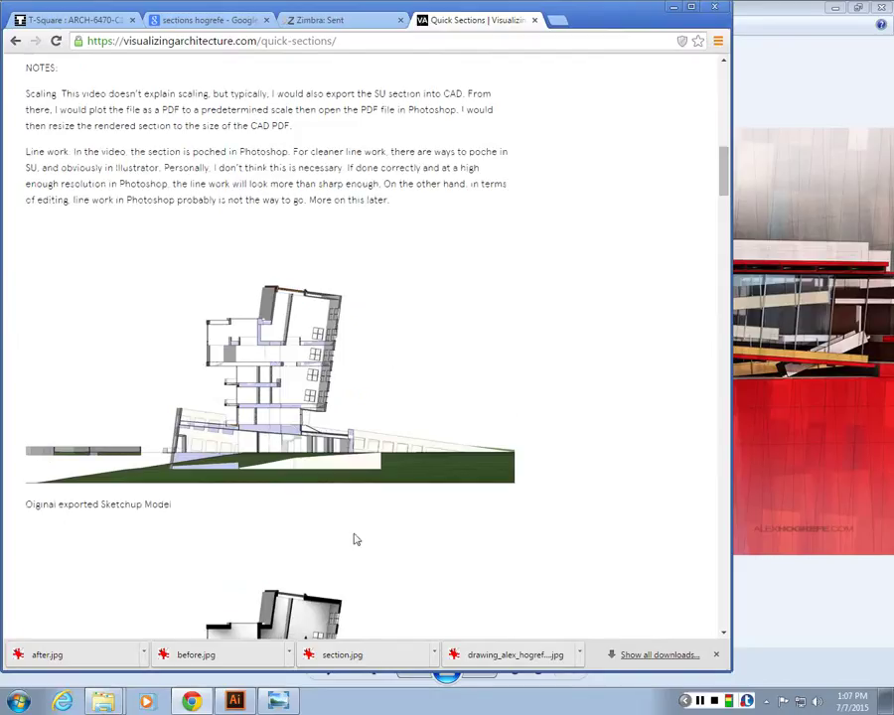
{"action": "scroll", "coordinate": [219, 462], "scroll_direction": "down", "scroll_amount": 3}
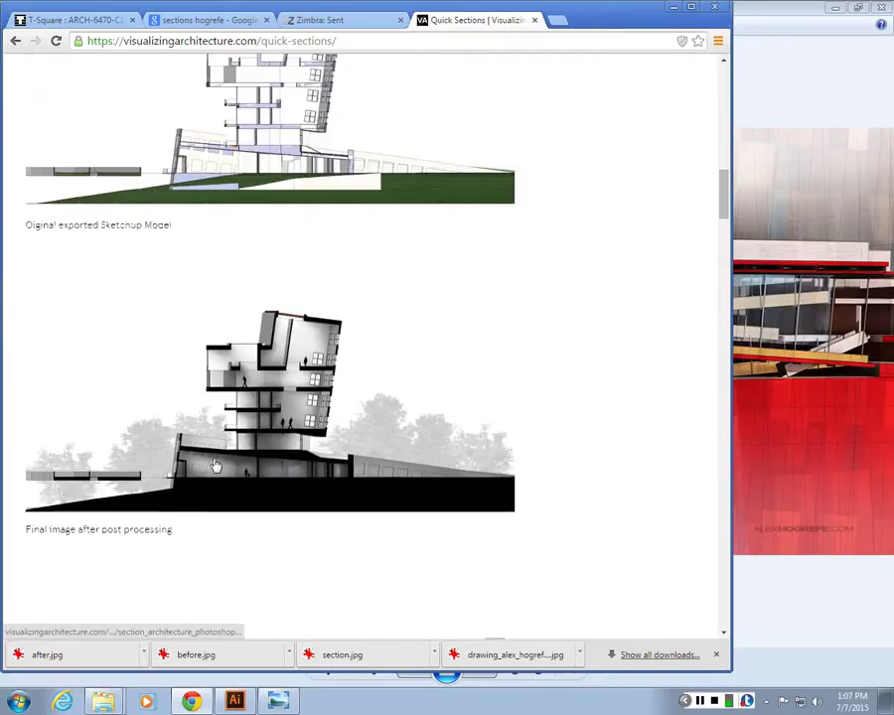
{"action": "scroll", "coordinate": [216, 464], "scroll_direction": "up", "scroll_amount": 1}
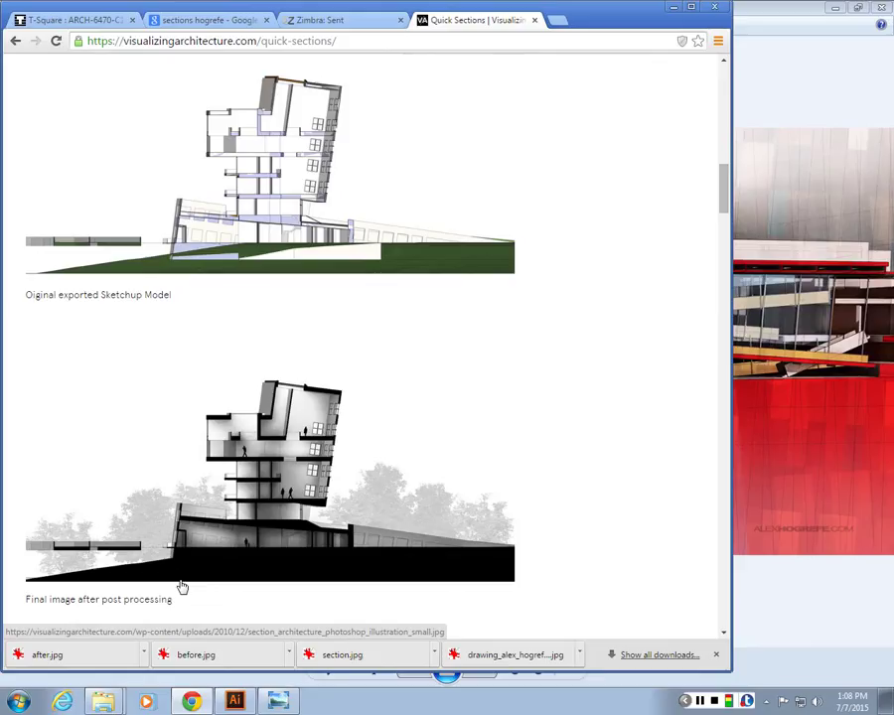
{"action": "left_click", "coordinate": [715, 9]}
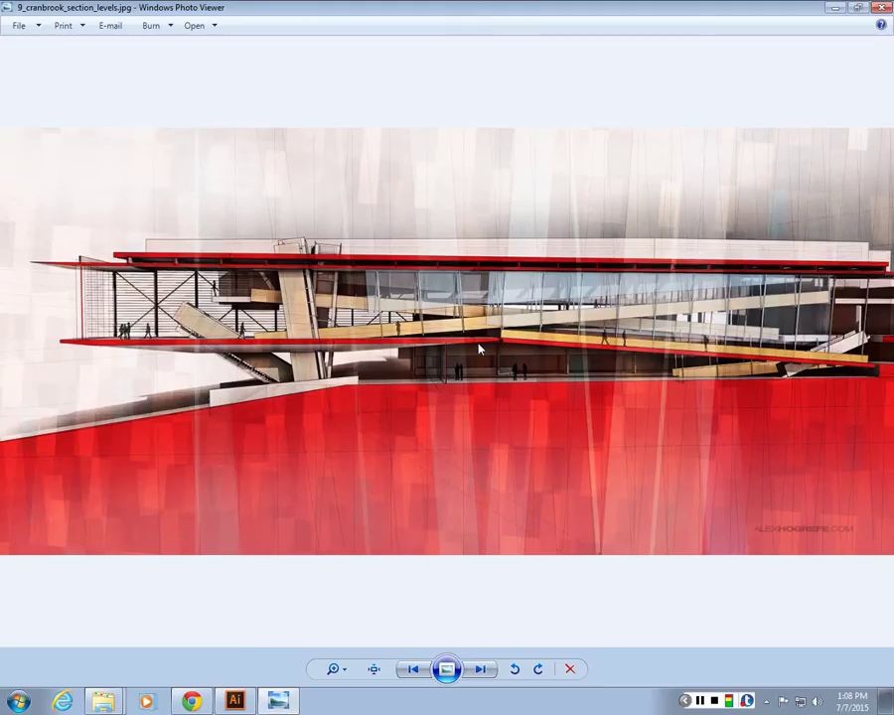
Advance three images through the examples to 24_spec-section1.jpg.
{"action": "key", "text": "Right"}
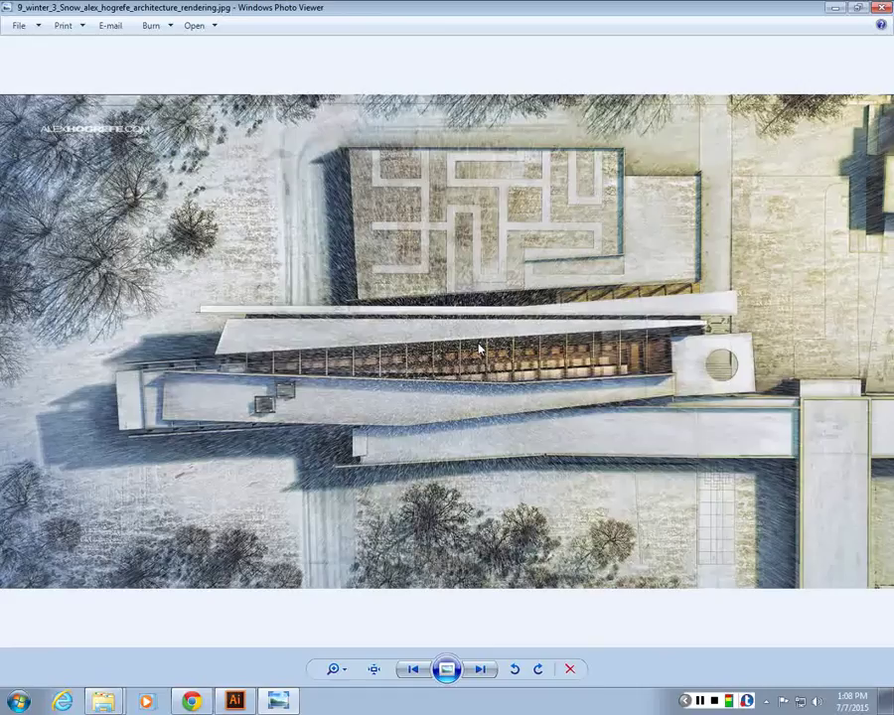
{"action": "key", "text": "Right"}
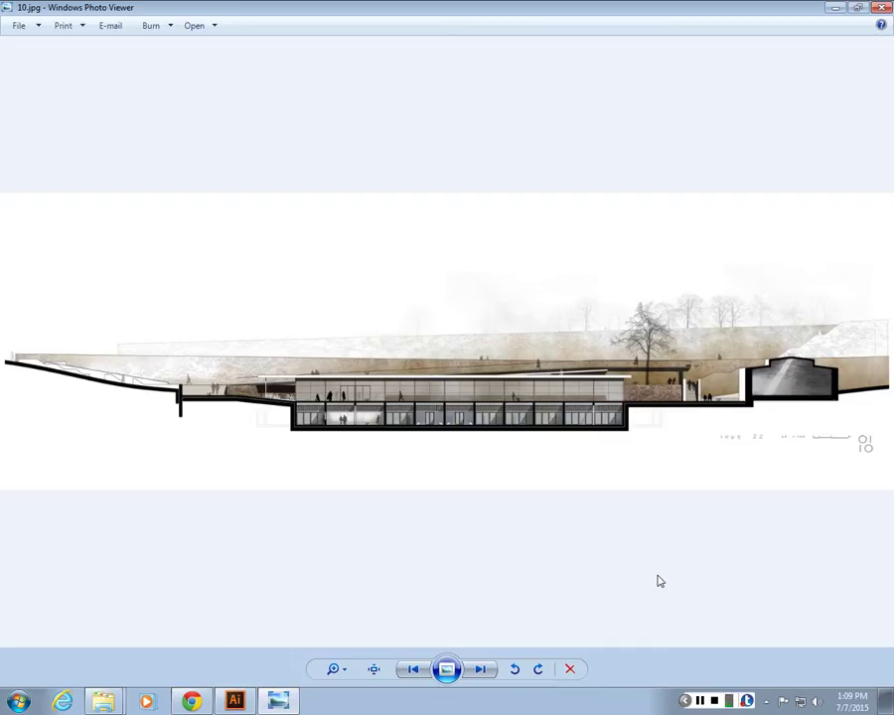
{"action": "key", "text": "Right"}
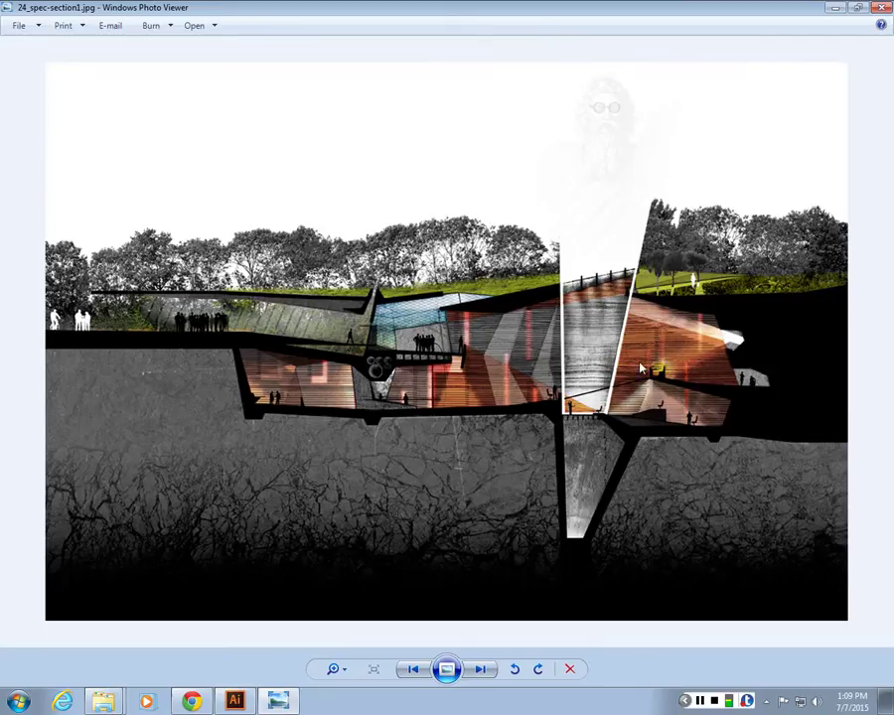
Advance to the visitor center building section with the wavy roof and blueprint-textured ground.
{"action": "key", "text": "Right"}
{"action": "scroll", "coordinate": [459, 336], "scroll_direction": "up", "scroll_amount": 3}
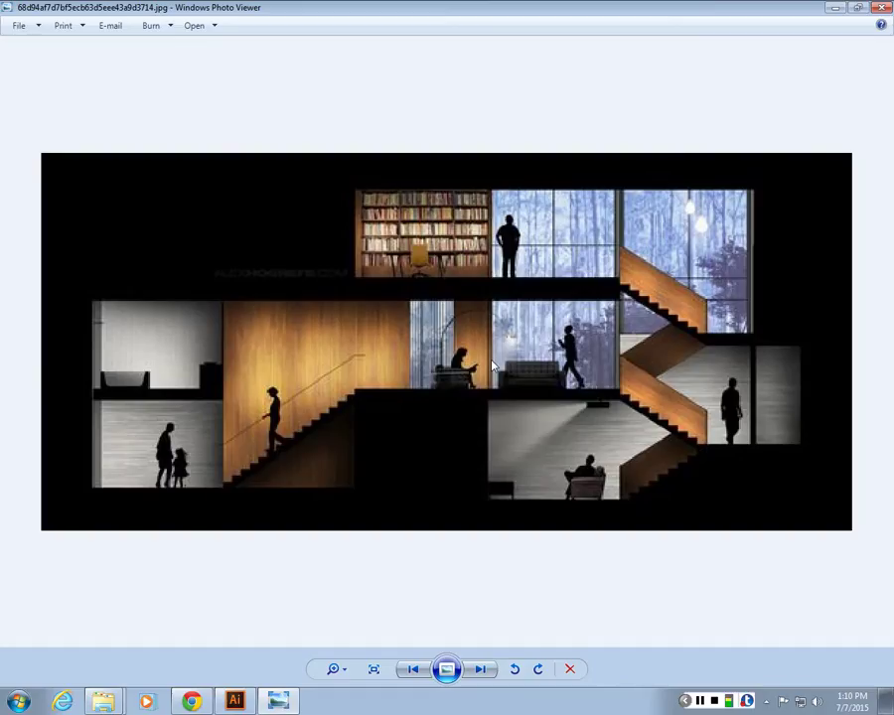
{"action": "key", "text": "Right"}
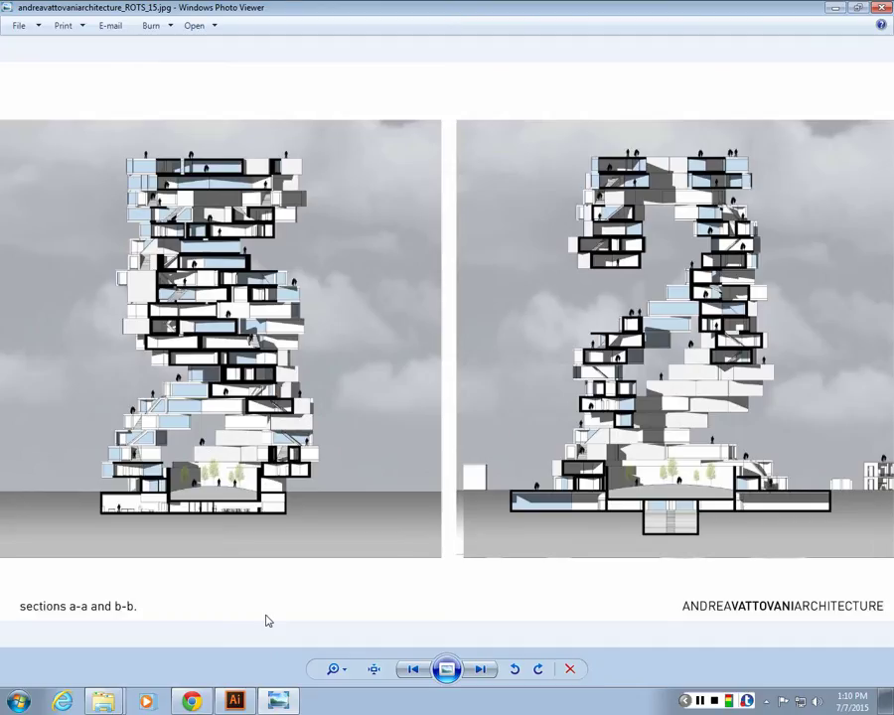
{"action": "key", "text": "Right"}
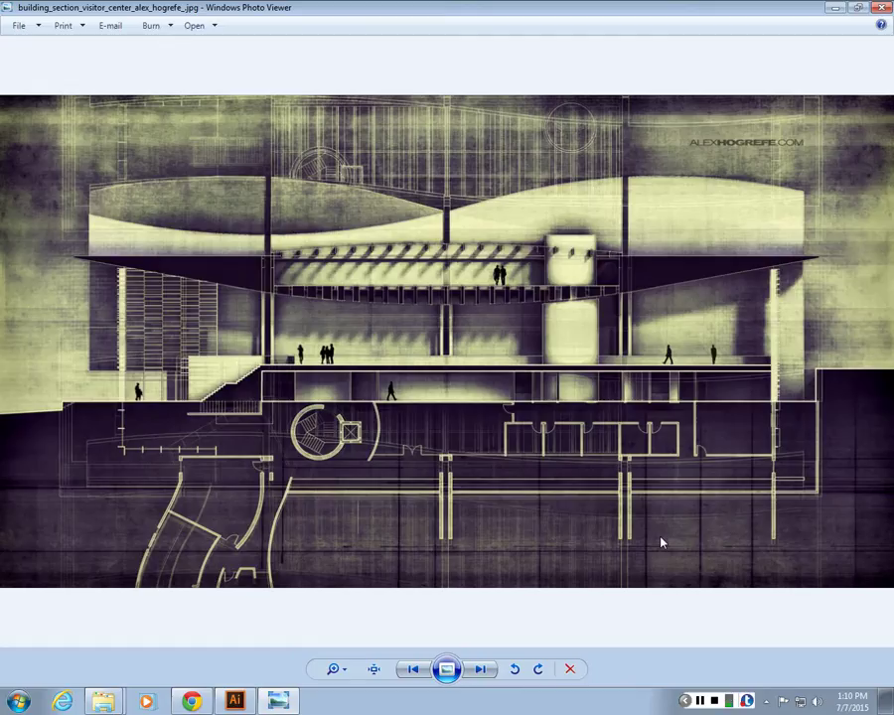
Page through four more section drawings to the grey multi-level cross section with the spiral structure.
{"action": "key", "text": "Right"}
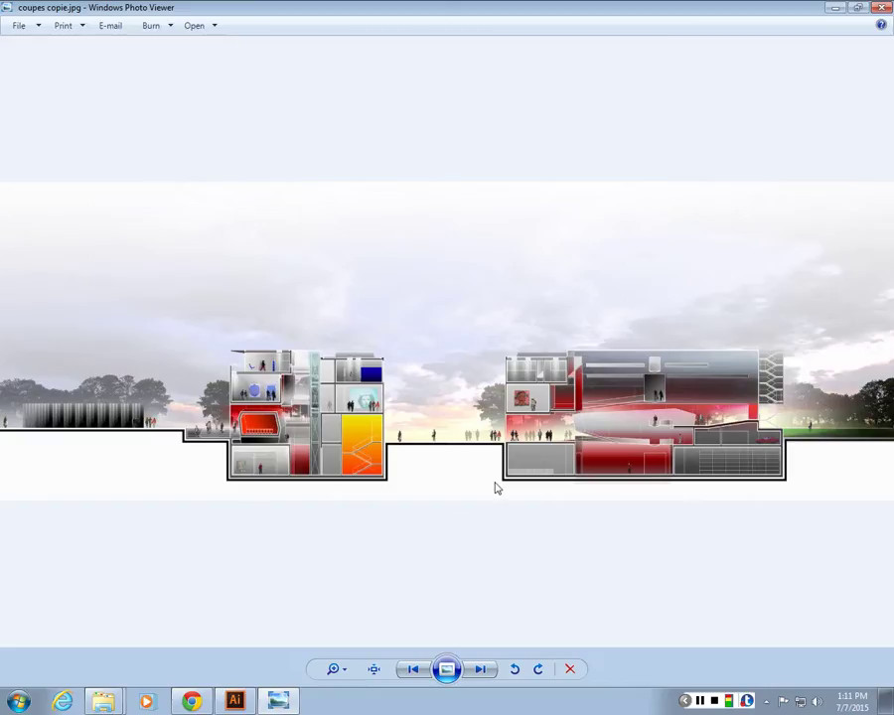
{"action": "key", "text": "Right"}
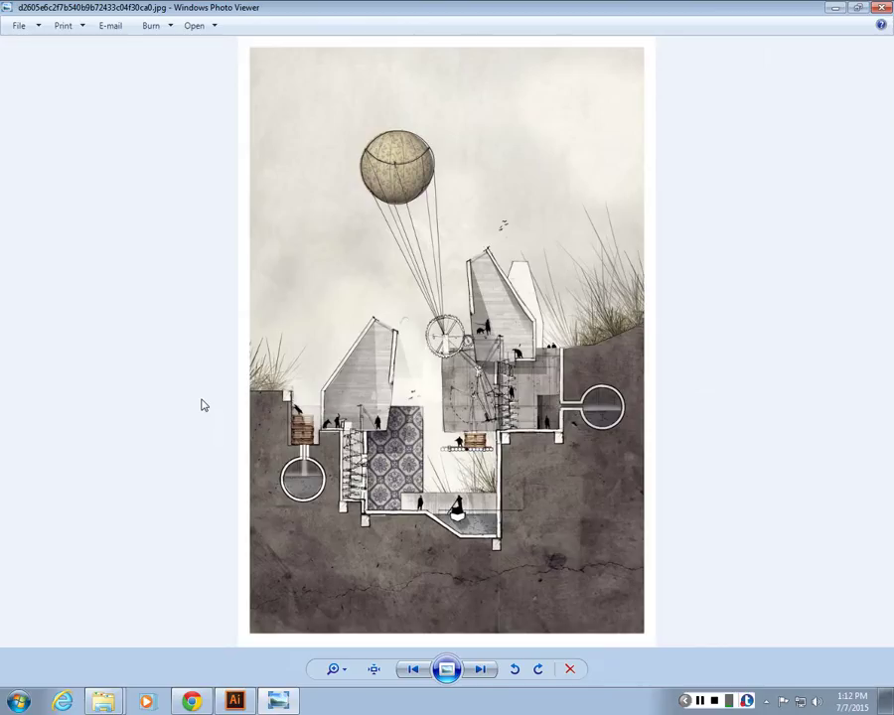
{"action": "key", "text": "Right"}
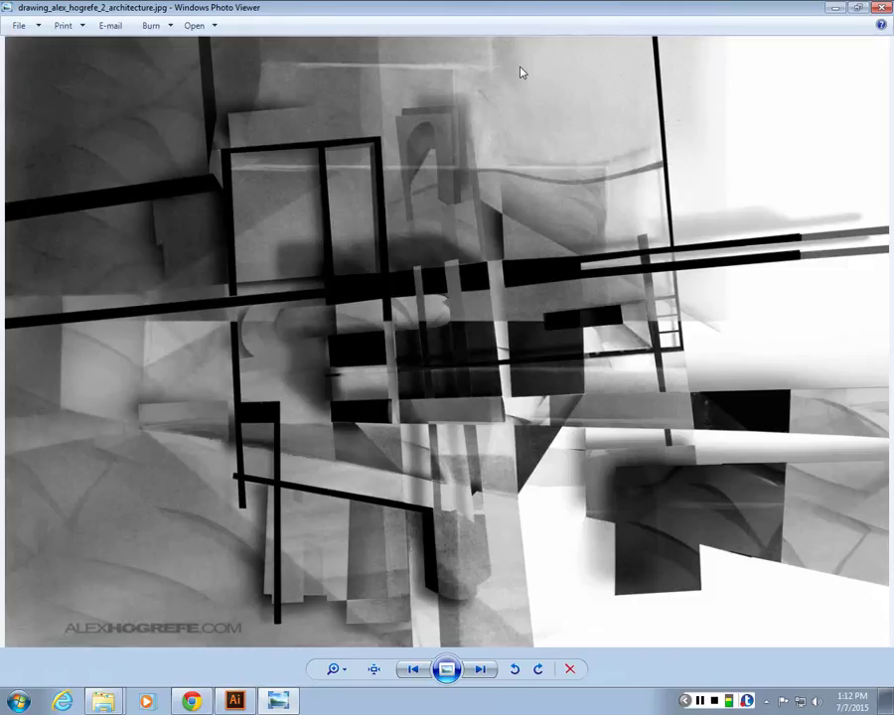
{"action": "key", "text": "Right"}
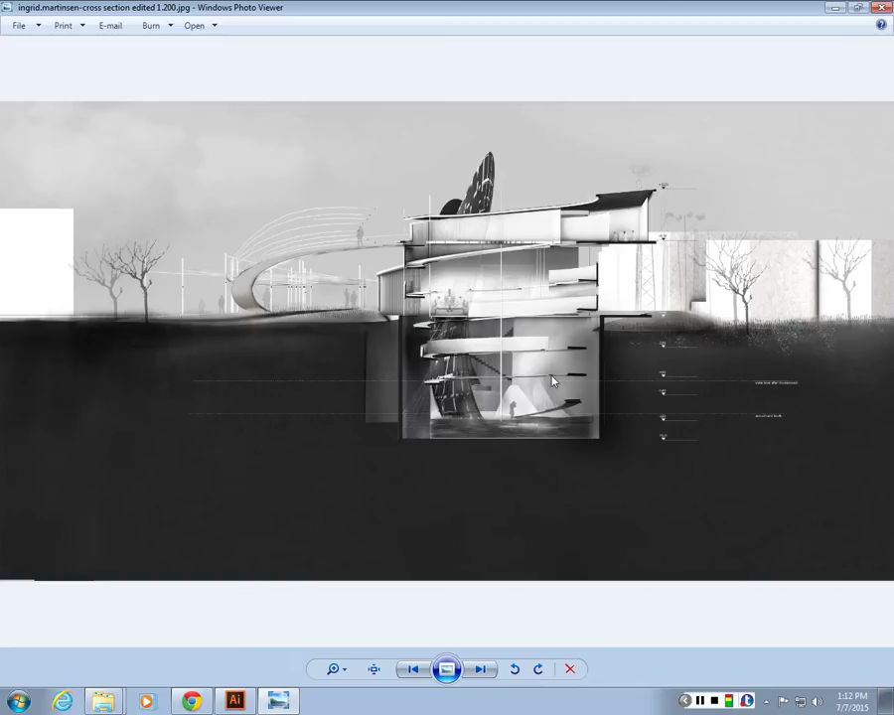
Advance past section.jpg and section_bb.jpg to the landscape section image.
{"action": "key", "text": "Right"}
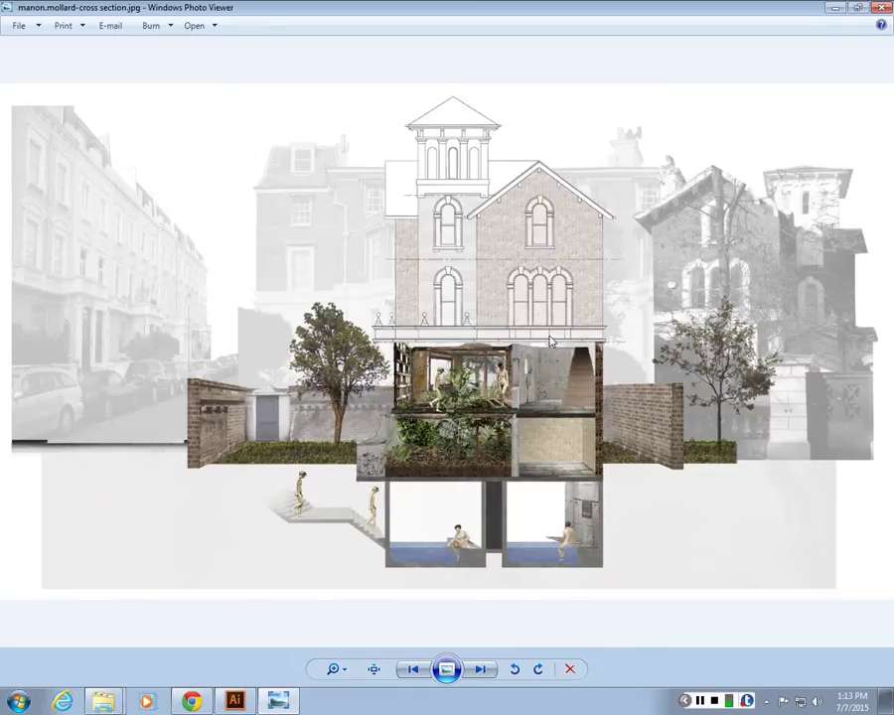
{"action": "key", "text": "Right"}
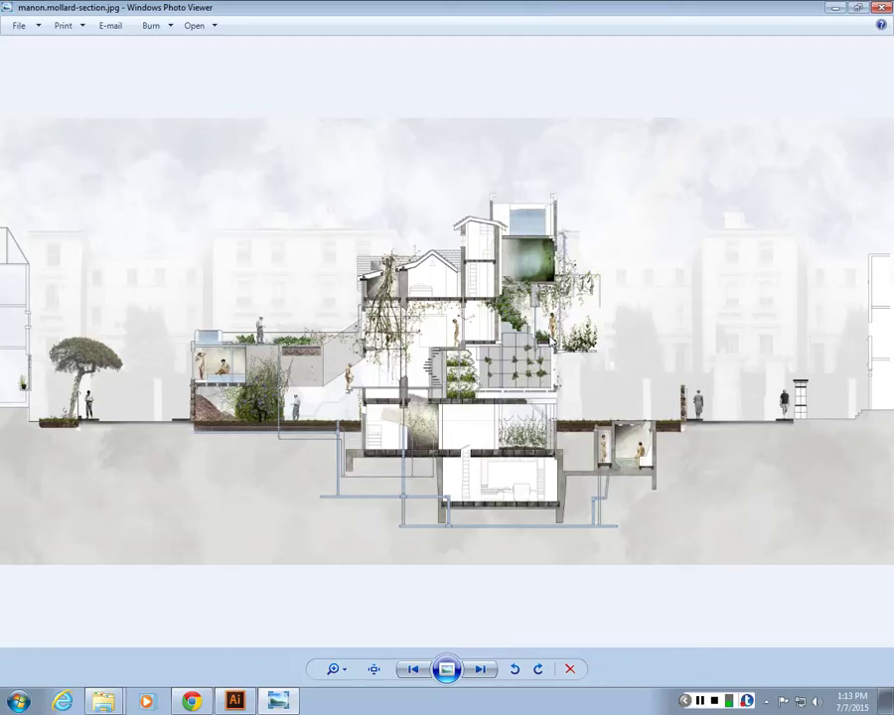
{"action": "key", "text": "Right"}
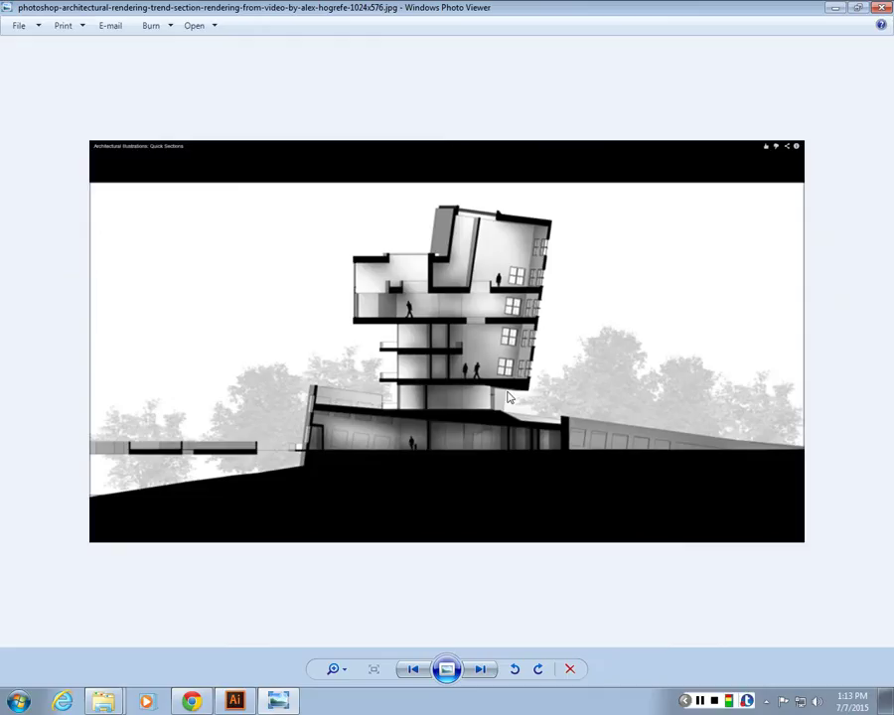
{"action": "key", "text": "Right"}
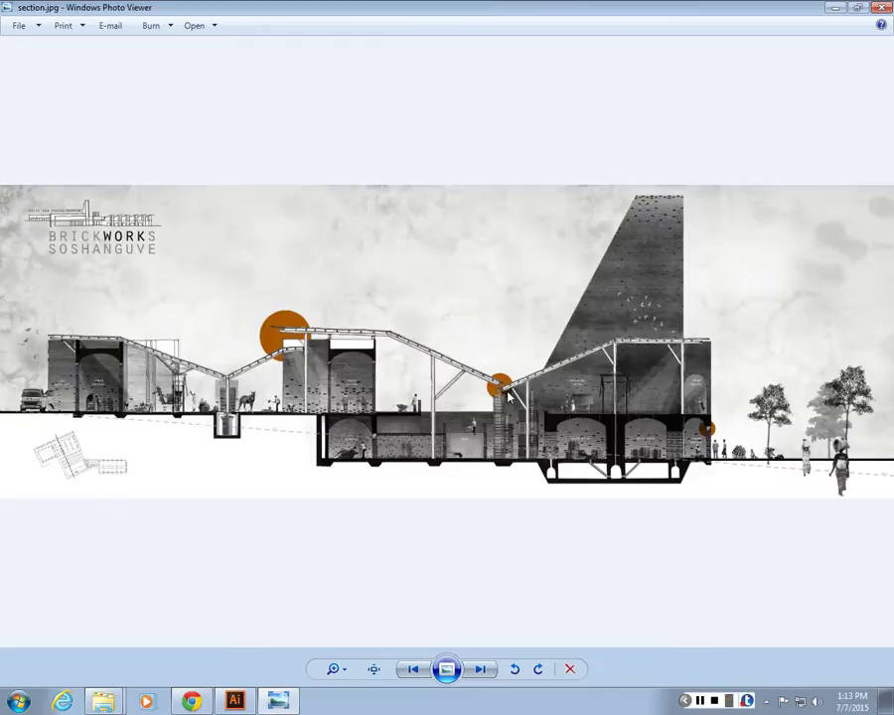
{"action": "key", "text": "Right"}
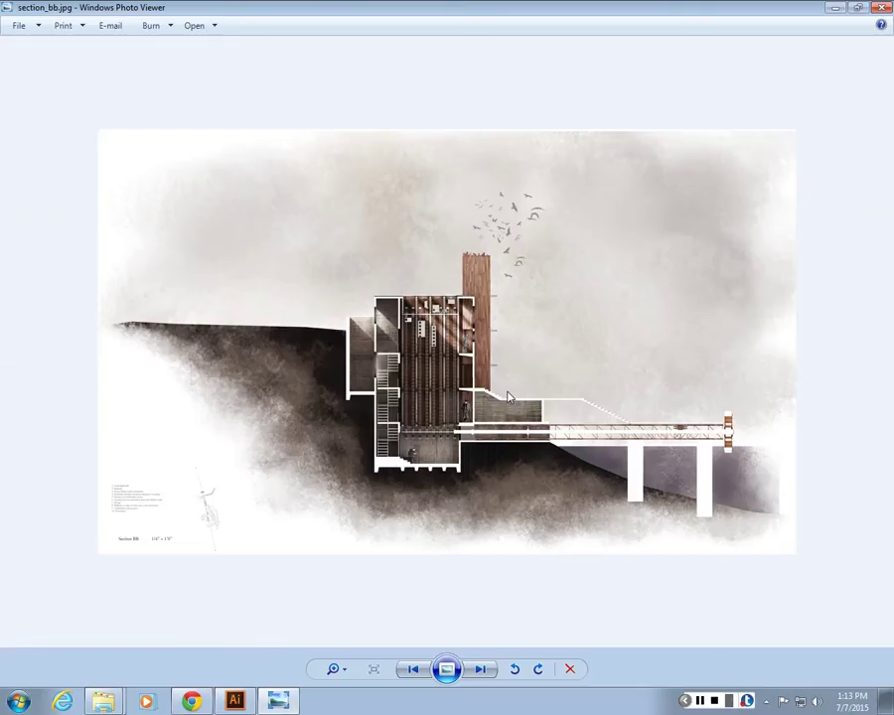
{"action": "key", "text": "Right"}
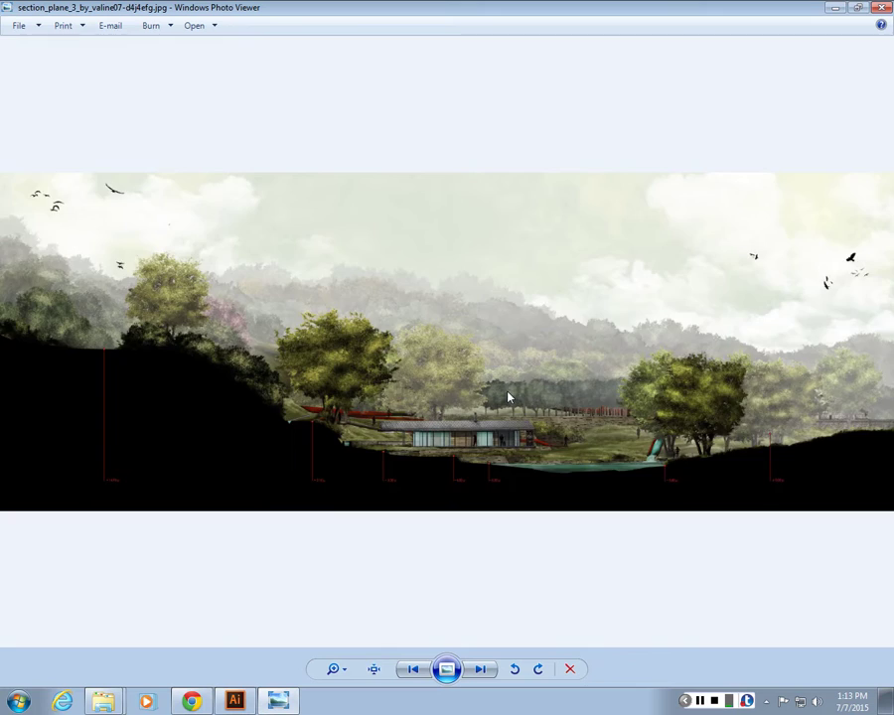
Zoom into the landscape section and pan across the pond, trees and house.
{"action": "scroll", "coordinate": [508, 397], "scroll_direction": "up", "scroll_amount": 2}
{"action": "scroll", "coordinate": [315, 336], "scroll_direction": "up", "scroll_amount": 1}
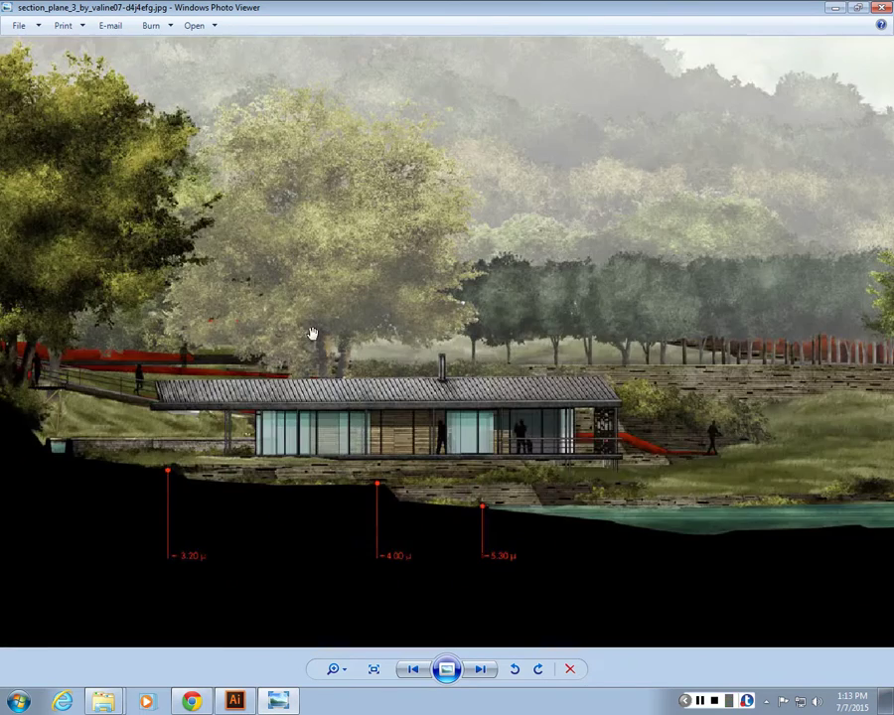
{"action": "left_click_drag", "start_coordinate": [311, 334], "coordinate": [642, 356]}
{"action": "left_click_drag", "start_coordinate": [330, 385], "coordinate": [662, 479]}
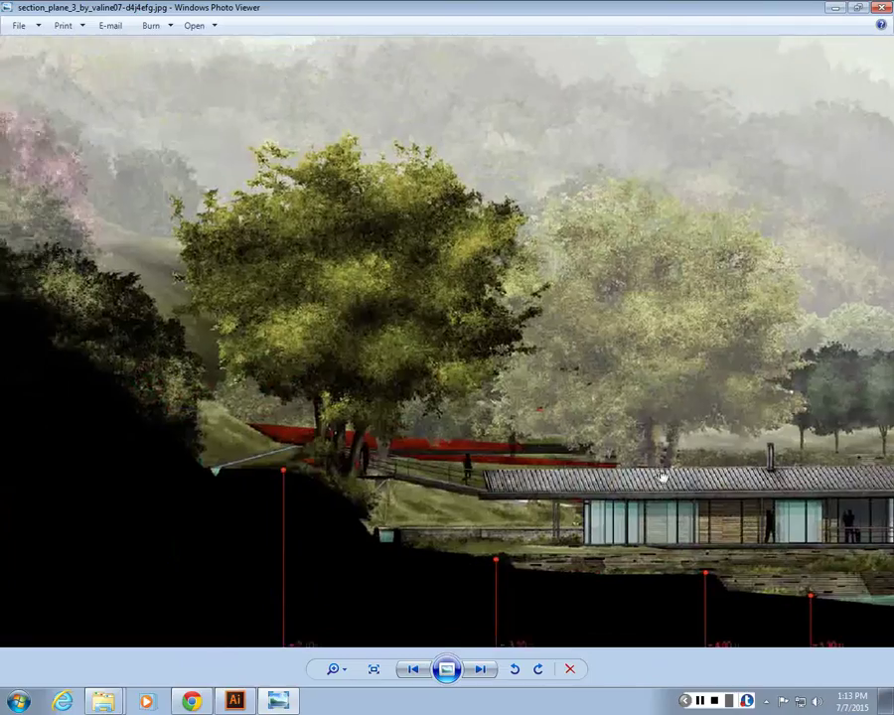
{"action": "scroll", "coordinate": [459, 409], "scroll_direction": "down", "scroll_amount": 4}
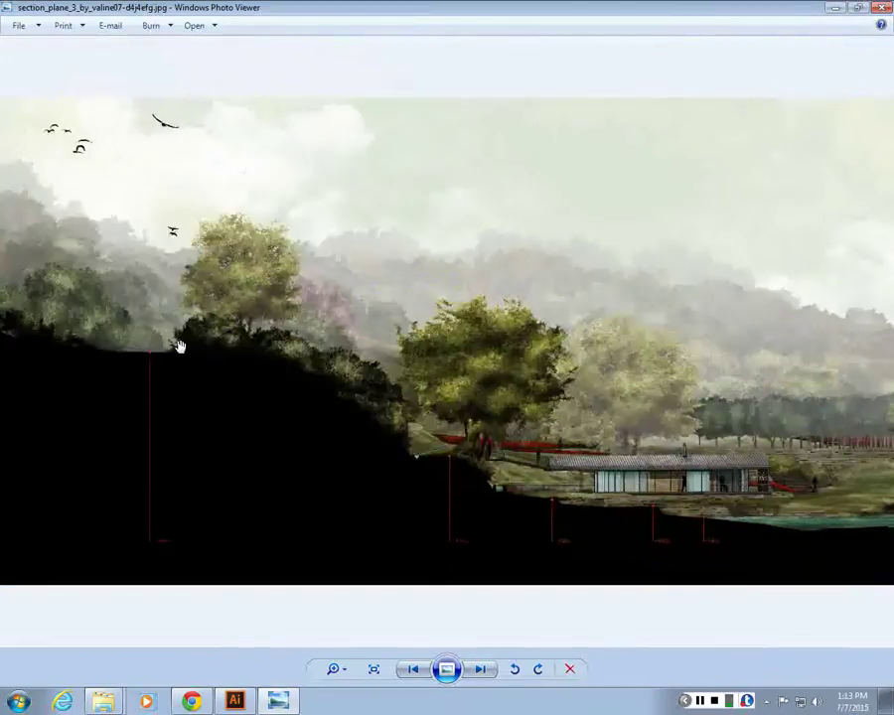
{"action": "key", "text": "Right"}
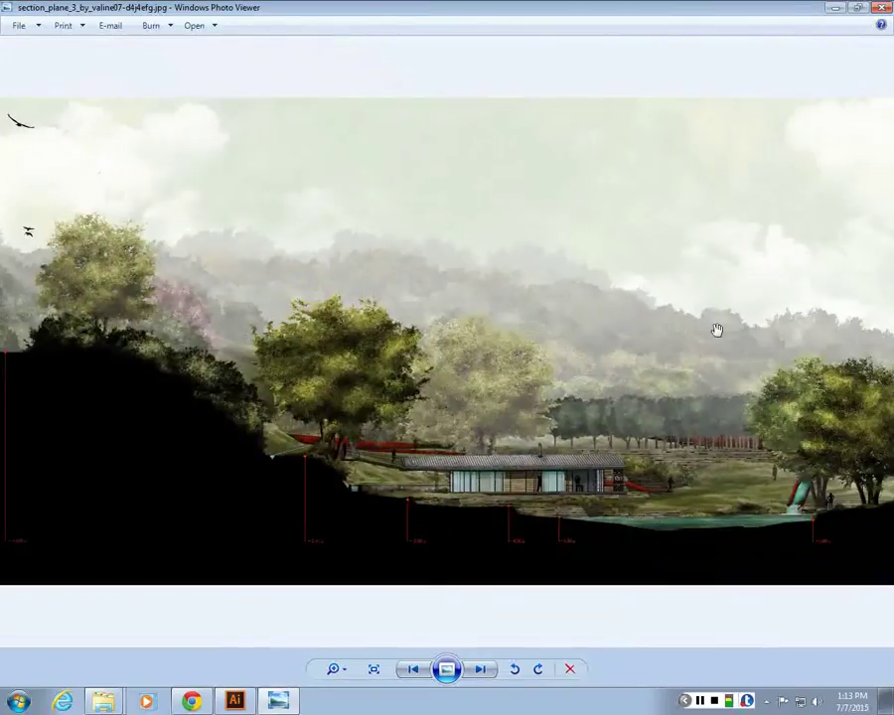
{"action": "key", "text": "Right"}
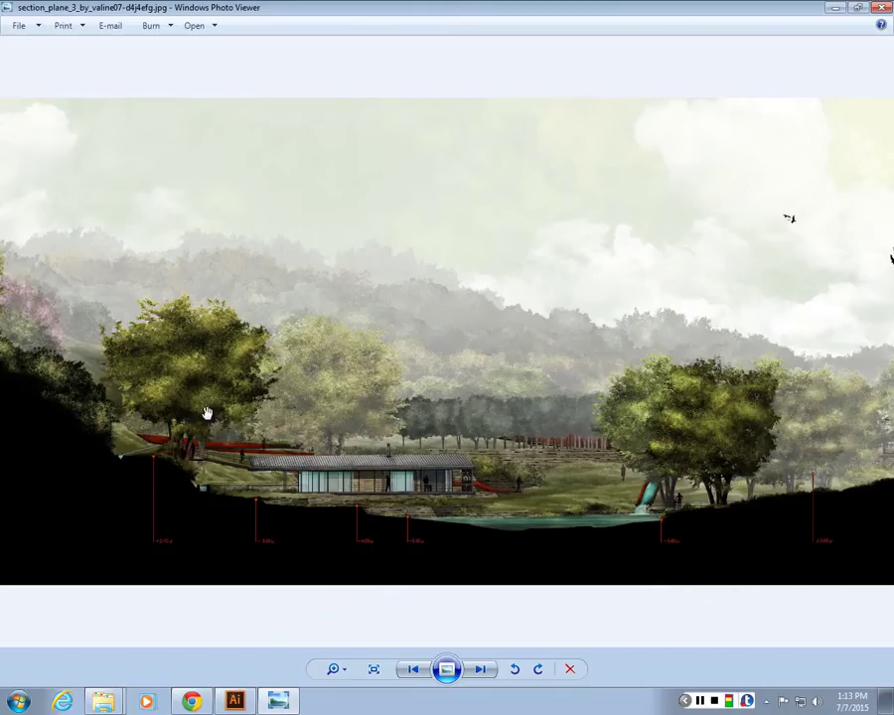
{"action": "scroll", "coordinate": [205, 413], "scroll_direction": "down", "scroll_amount": 1}
Continue past the chimney and C-C/D-D sections to the cranbrook image, then close the viewer.
{"action": "key", "text": "Right"}
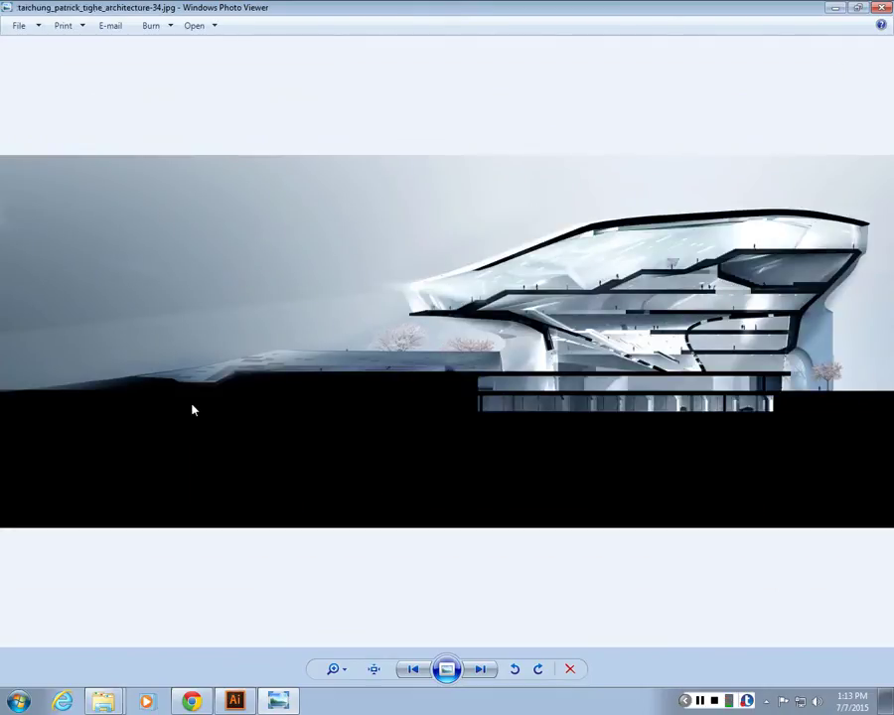
{"action": "key", "text": "Right"}
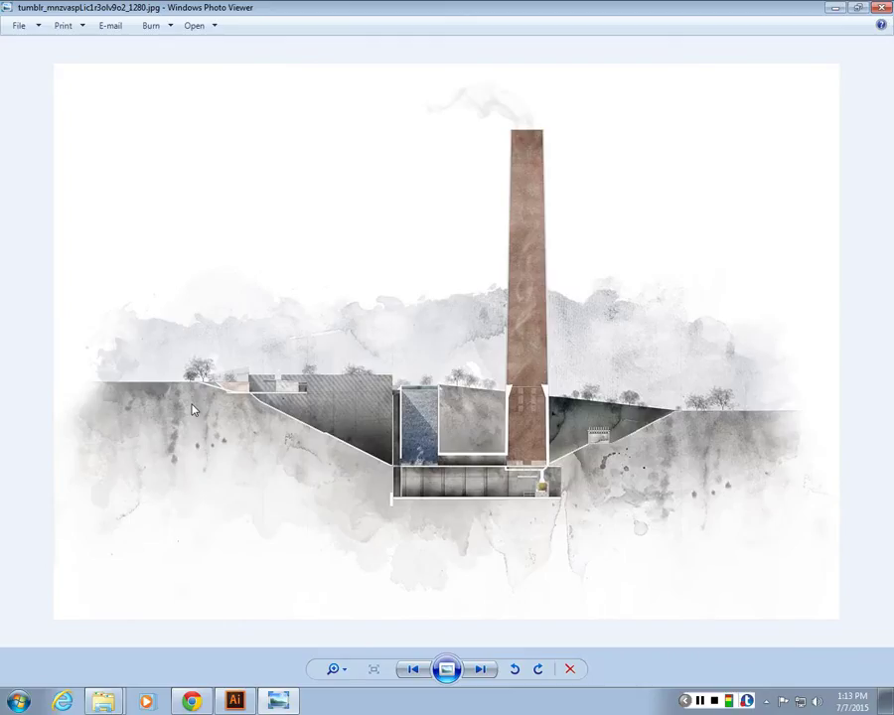
{"action": "key", "text": "Right"}
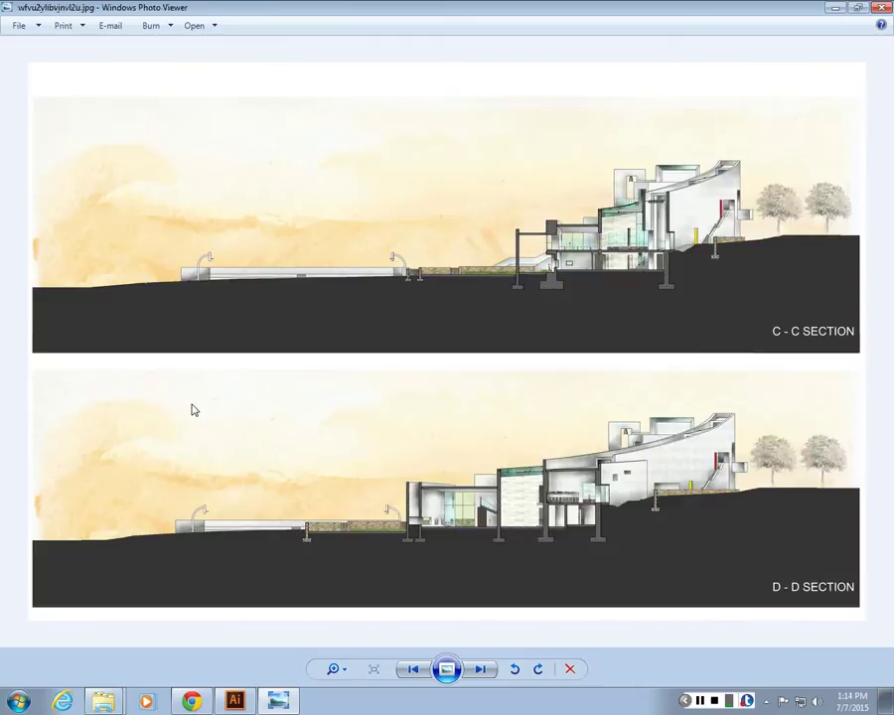
{"action": "key", "text": "Right"}
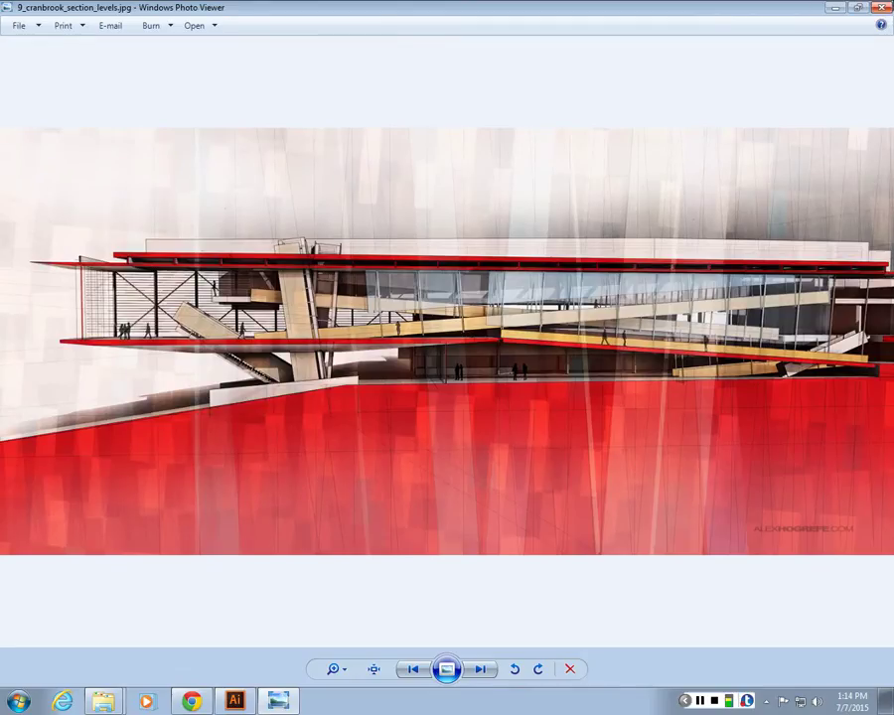
{"action": "key", "text": "alt+F4"}
Go up to the A2_texture folder and open before.jpg with Windows Photo Viewer.
{"action": "left_click", "coordinate": [579, 32]}
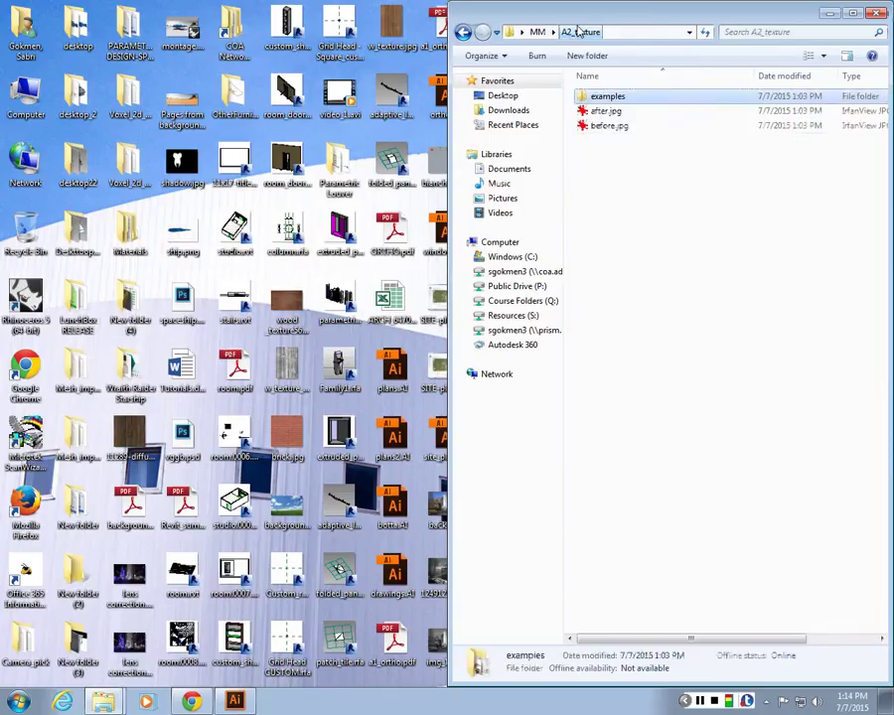
{"action": "right_click", "coordinate": [603, 129]}
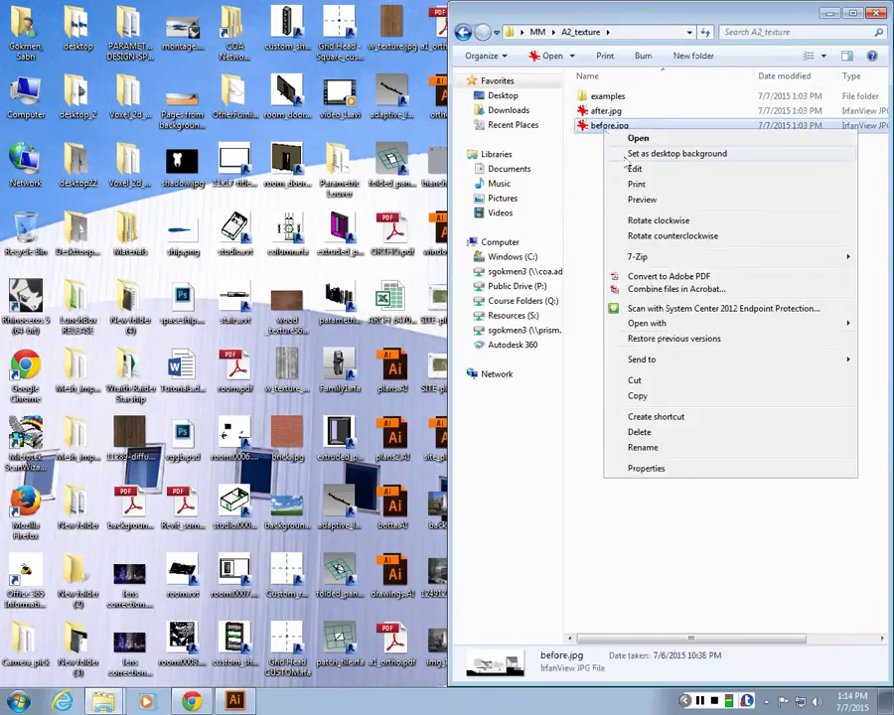
{"action": "mouse_move", "coordinate": [660, 327]}
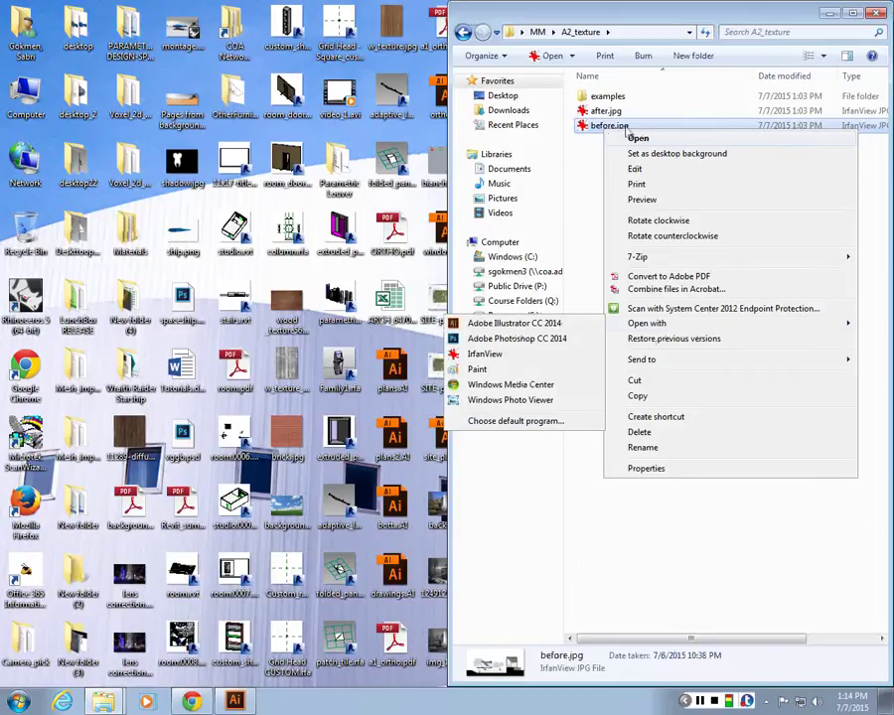
{"action": "left_click", "coordinate": [503, 402]}
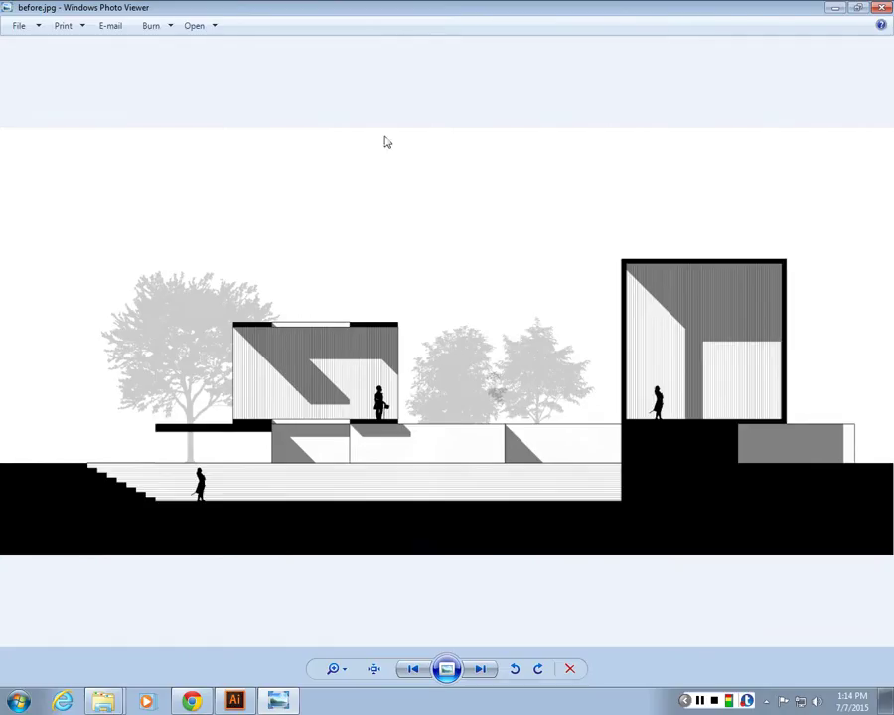
Flip back and forth between before.jpg and the textured after.jpg, then close the viewer.
{"action": "key", "text": "Right"}
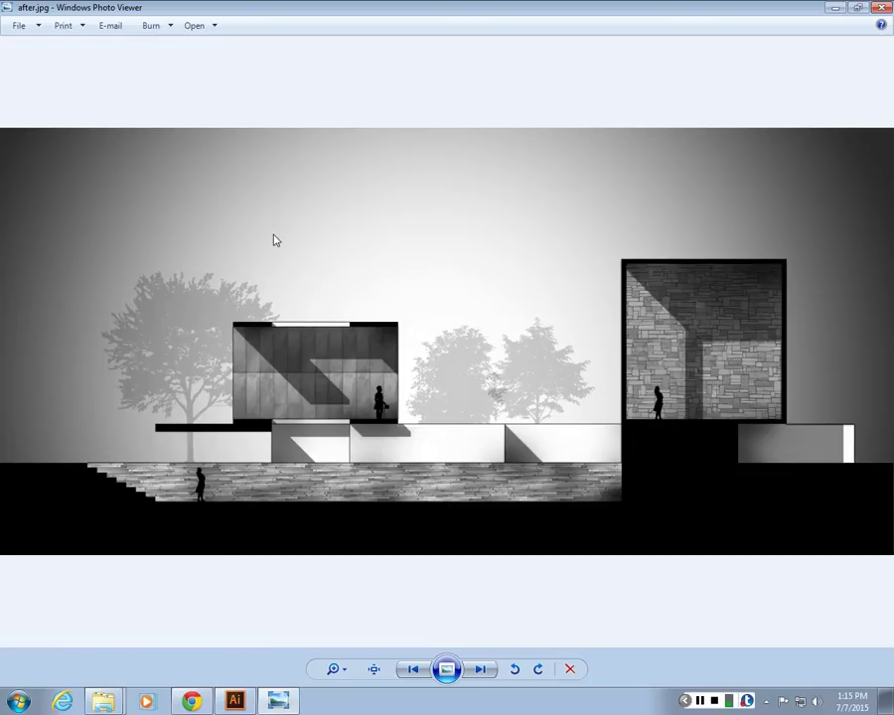
{"action": "key", "text": "Right"}
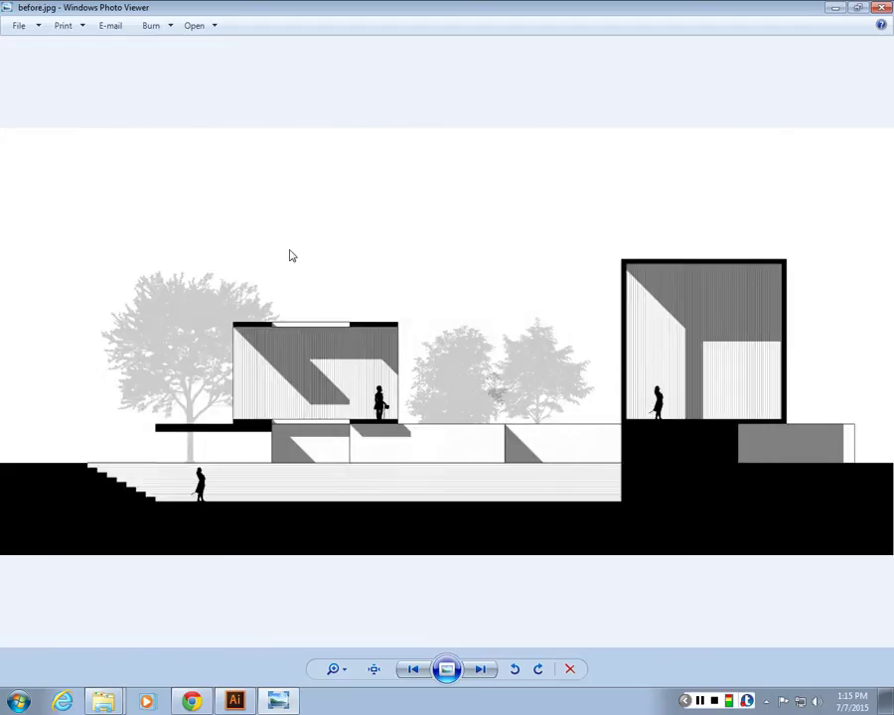
{"action": "key", "text": "Left"}
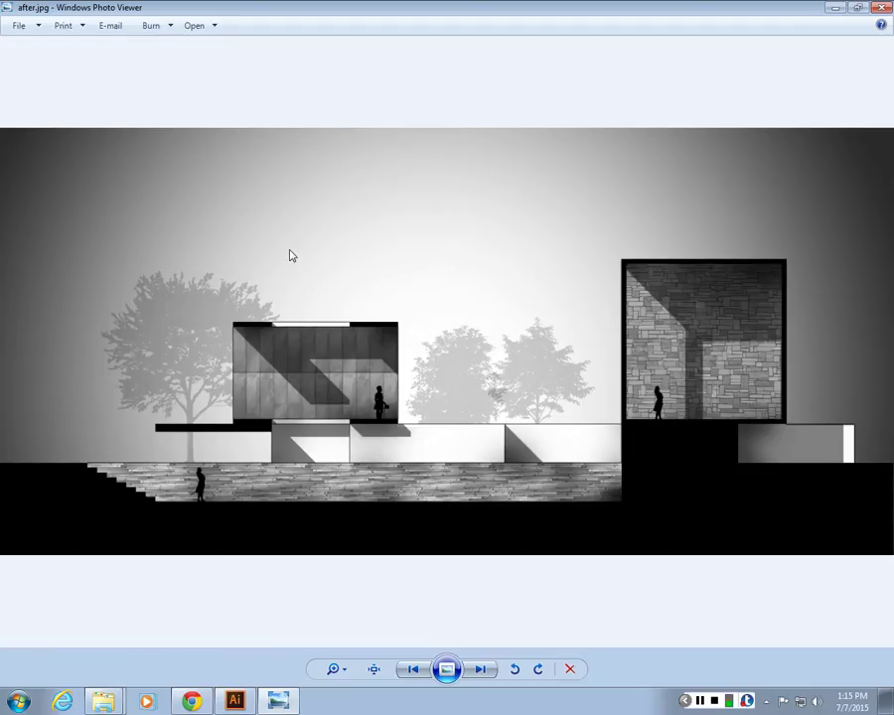
{"action": "key", "text": "Right"}
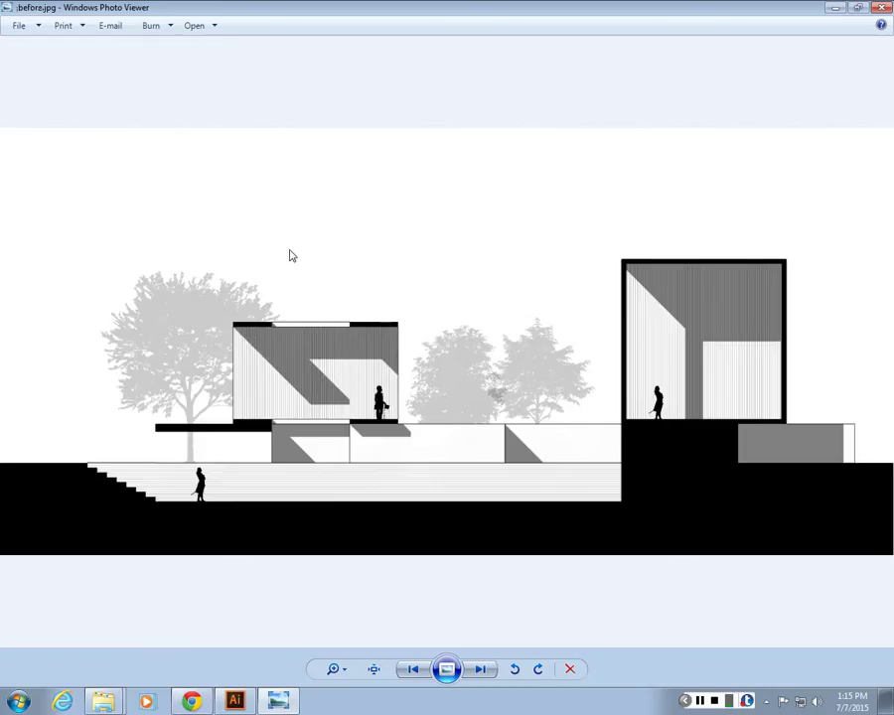
{"action": "key", "text": "Left"}
{"action": "key", "text": "Right"}
{"action": "key", "text": "Left"}
{"action": "key", "text": "Right"}
{"action": "key", "text": "Left"}
Back in Illustrator, dock the Layers panel beneath the Stroke panel.
{"action": "left_click", "coordinate": [881, 7]}
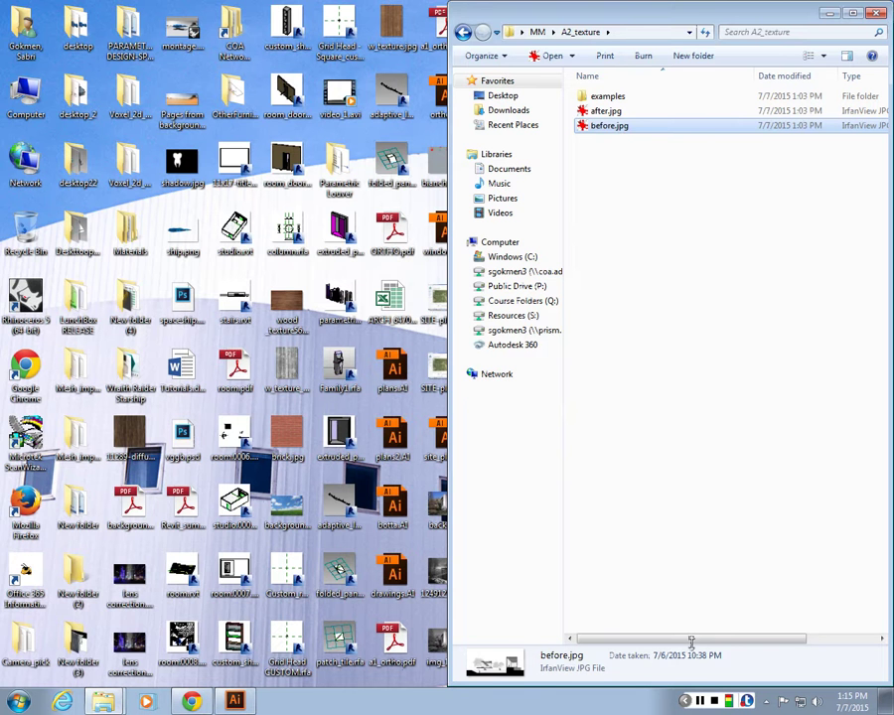
{"action": "left_click", "coordinate": [236, 701]}
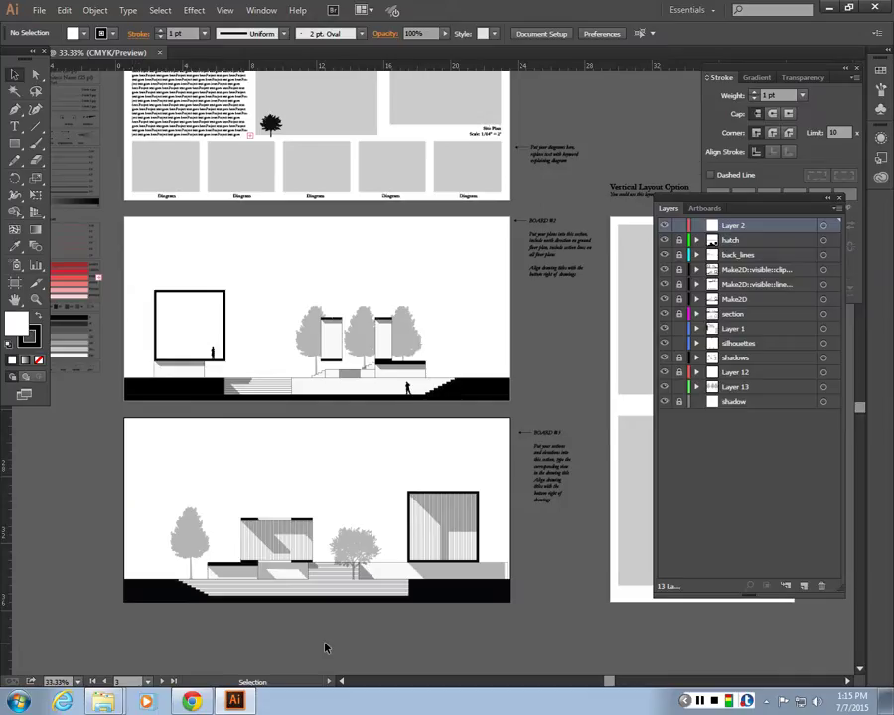
{"action": "key", "text": "ctrl+plus"}
{"action": "key", "text": "ctrl+plus"}
{"action": "scroll", "coordinate": [397, 341], "scroll_direction": "down", "scroll_amount": 5}
{"action": "scroll", "coordinate": [397, 341], "scroll_direction": "left", "scroll_amount": 3}
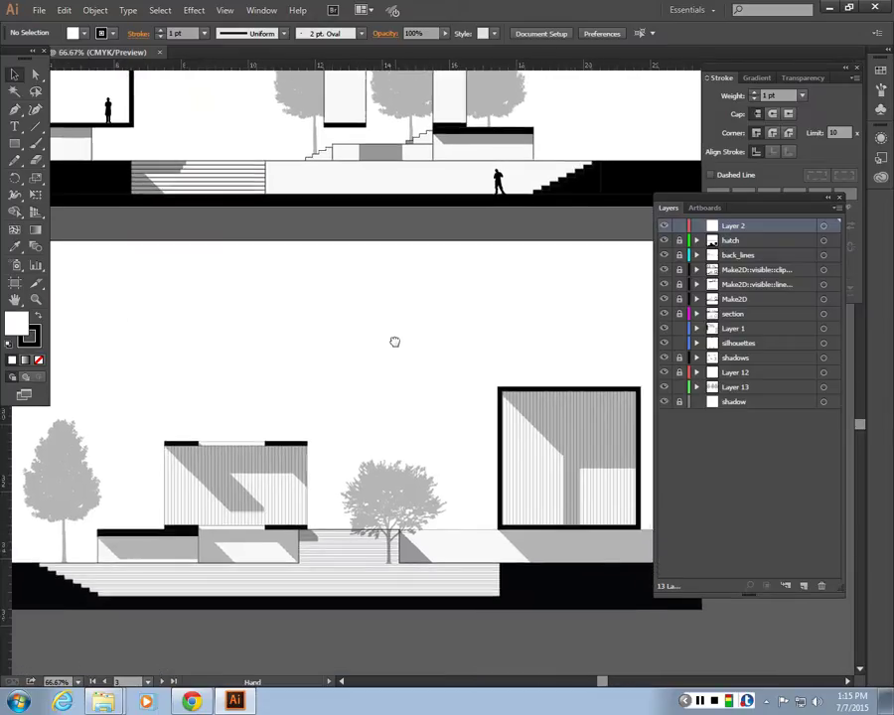
{"action": "key", "text": "ctrl+minus"}
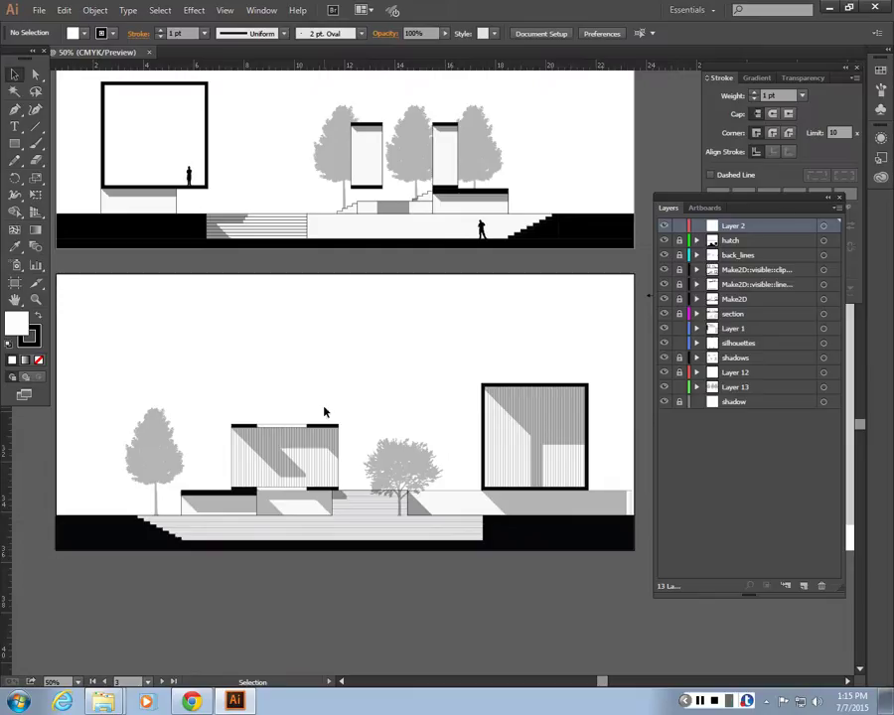
{"action": "left_click_drag", "start_coordinate": [776, 205], "coordinate": [829, 207]}
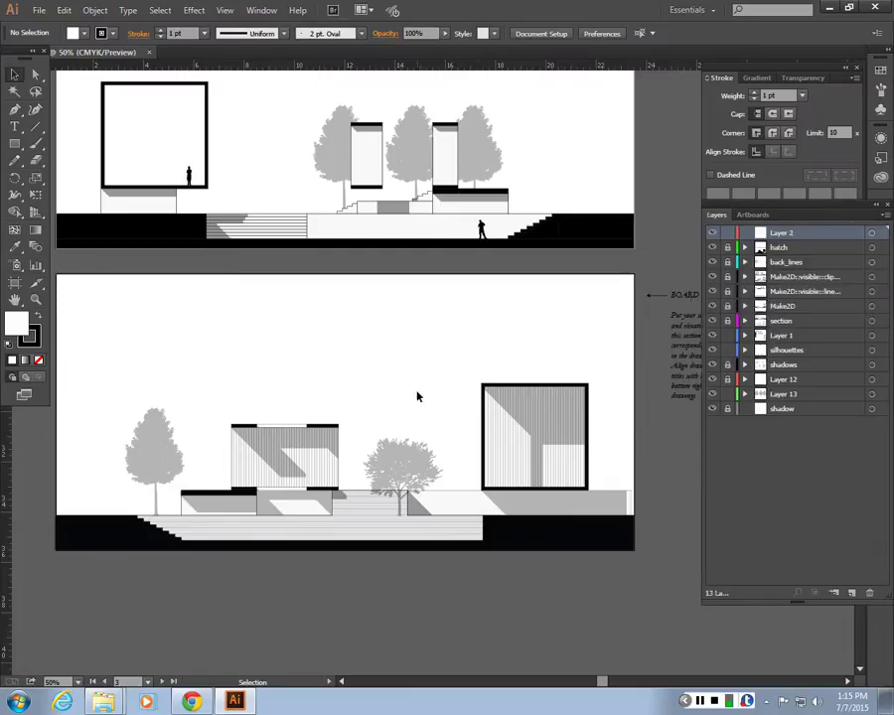
Select the middle tree, expand the silhouettes layer, then zoom into the upper section.
{"action": "left_click", "coordinate": [403, 460]}
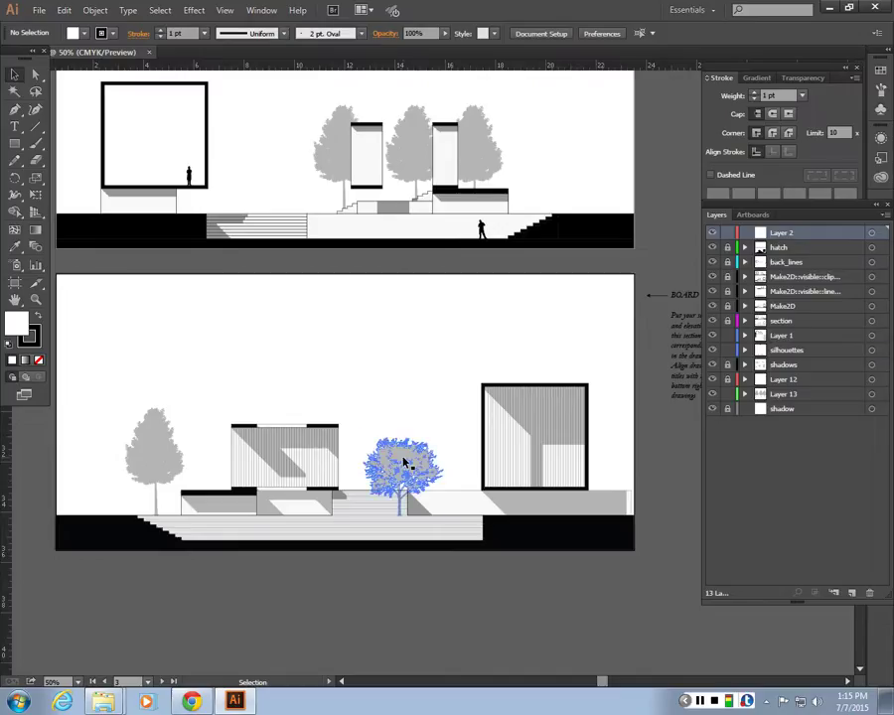
{"action": "left_click", "coordinate": [411, 403]}
{"action": "left_click", "coordinate": [407, 442]}
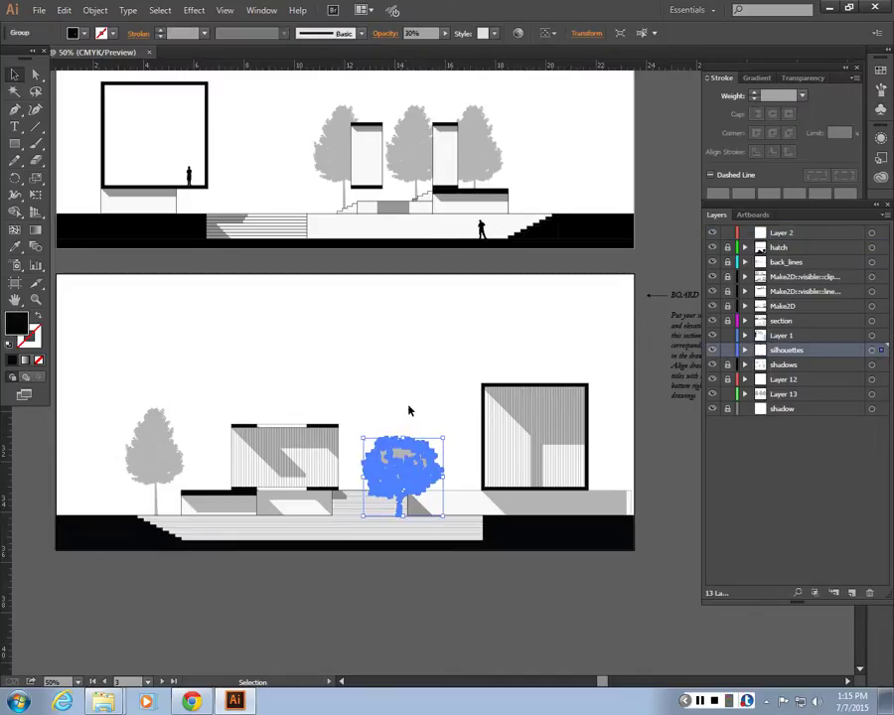
{"action": "left_click", "coordinate": [745, 351]}
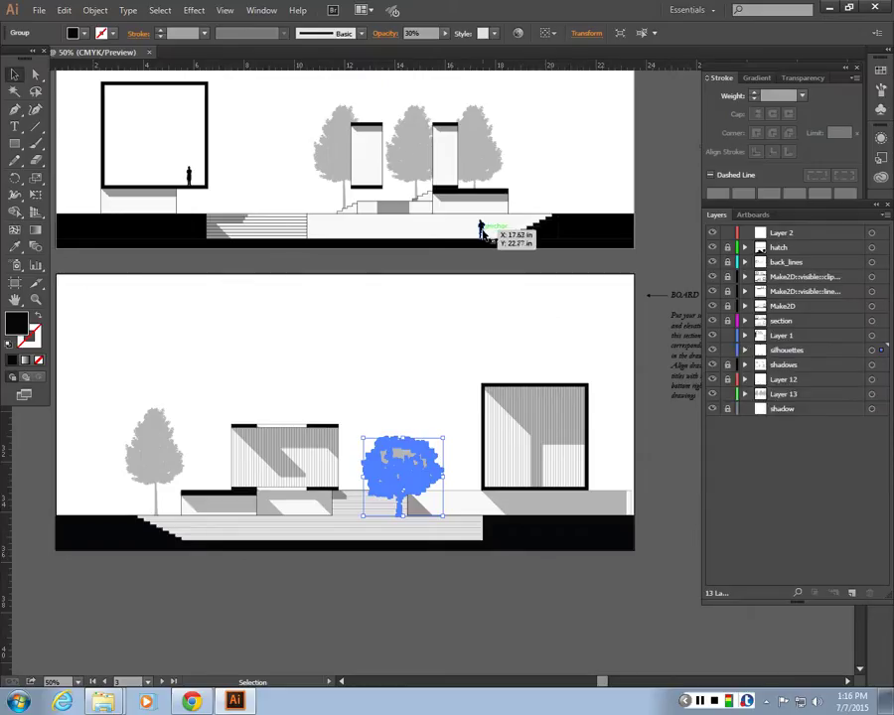
{"action": "scroll", "coordinate": [480, 231], "scroll_direction": "up", "scroll_amount": 5}
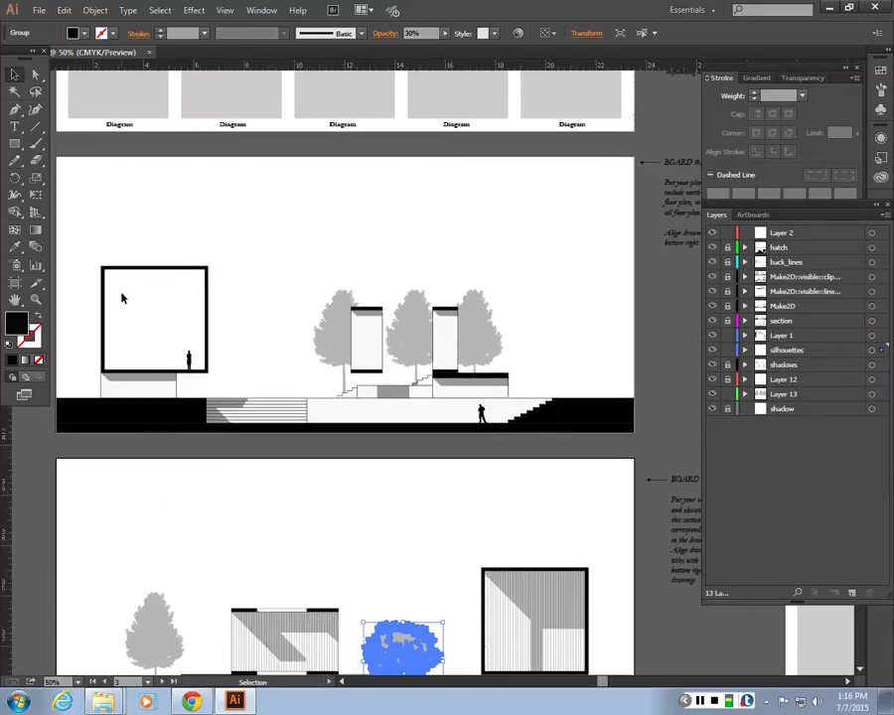
{"action": "scroll", "coordinate": [213, 370], "scroll_direction": "up", "scroll_amount": 1}
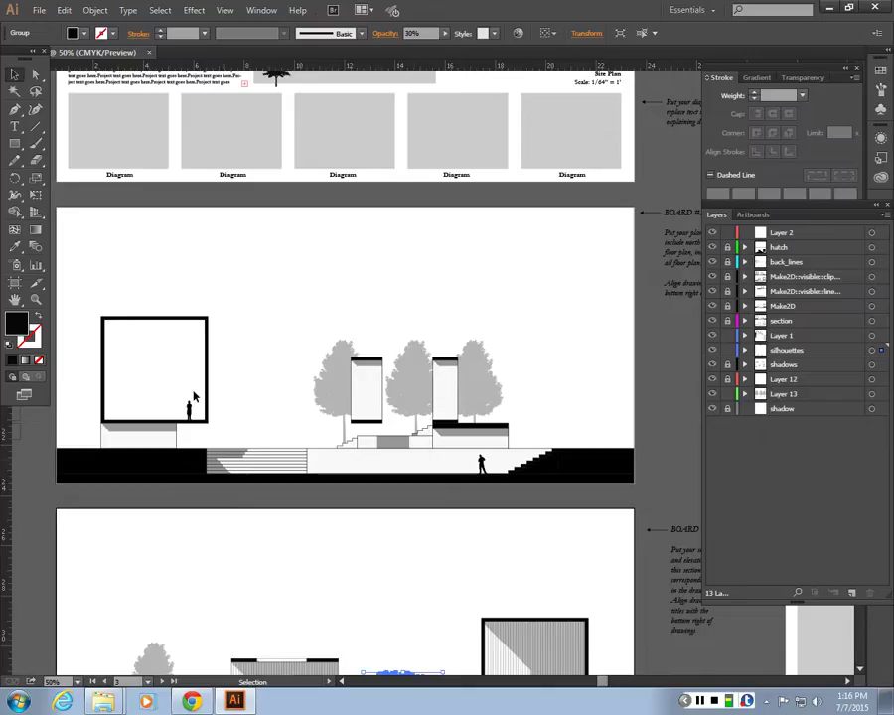
{"action": "scroll", "coordinate": [454, 359], "scroll_direction": "down", "scroll_amount": 2}
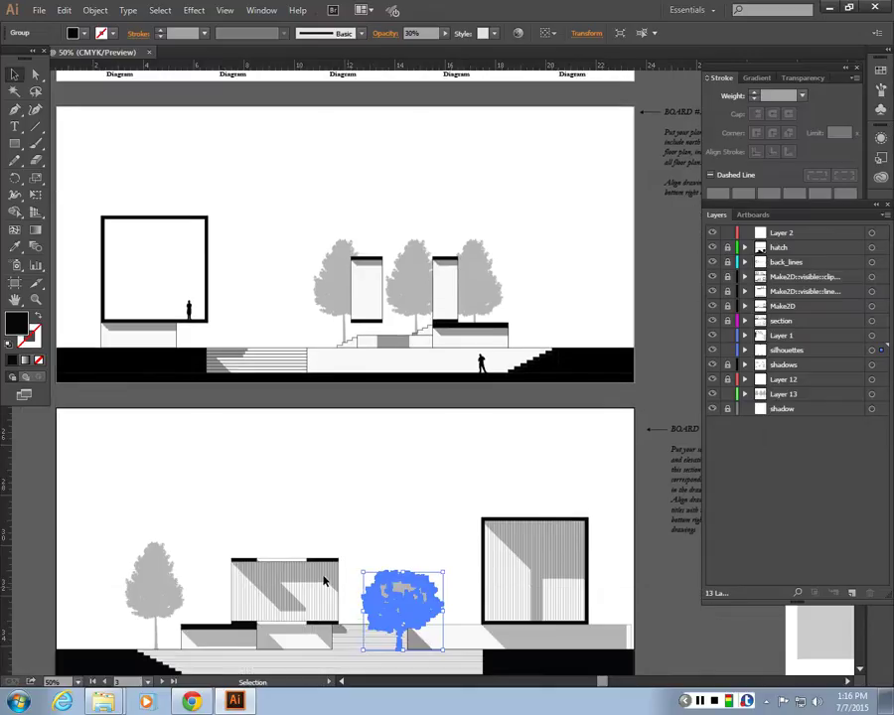
{"action": "left_click", "coordinate": [316, 413]}
{"action": "scroll", "coordinate": [315, 413], "scroll_direction": "up", "scroll_amount": 2}
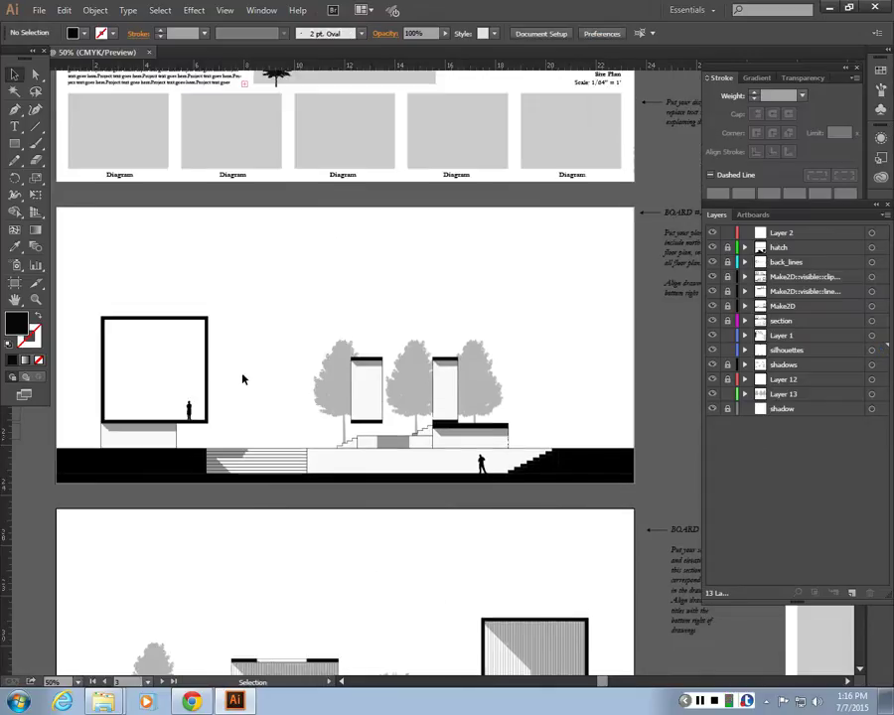
{"action": "scroll", "coordinate": [242, 378], "scroll_direction": "down", "scroll_amount": 3}
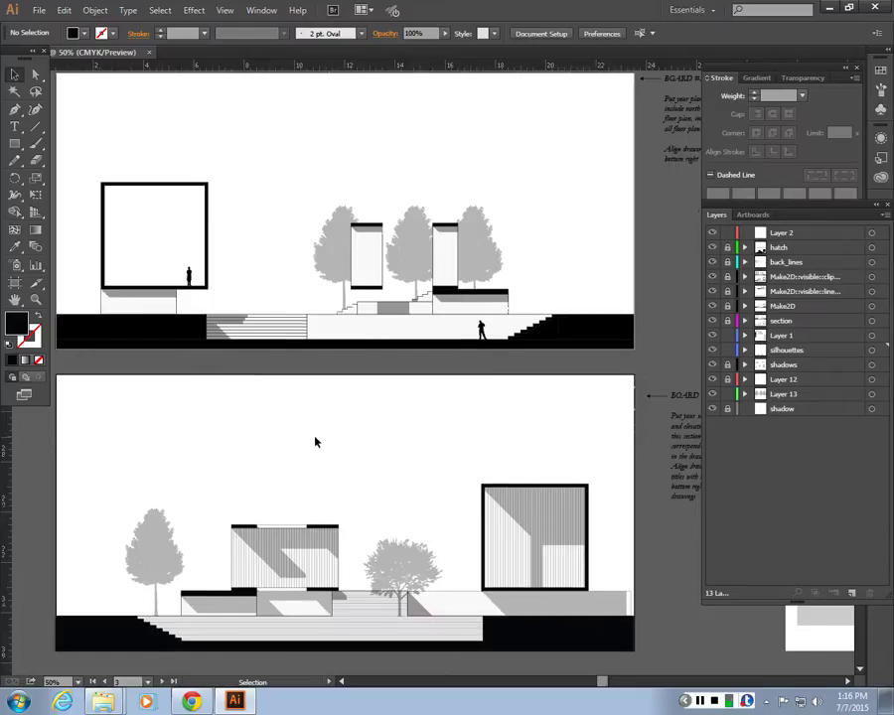
{"action": "scroll", "coordinate": [315, 442], "scroll_direction": "down", "scroll_amount": 1}
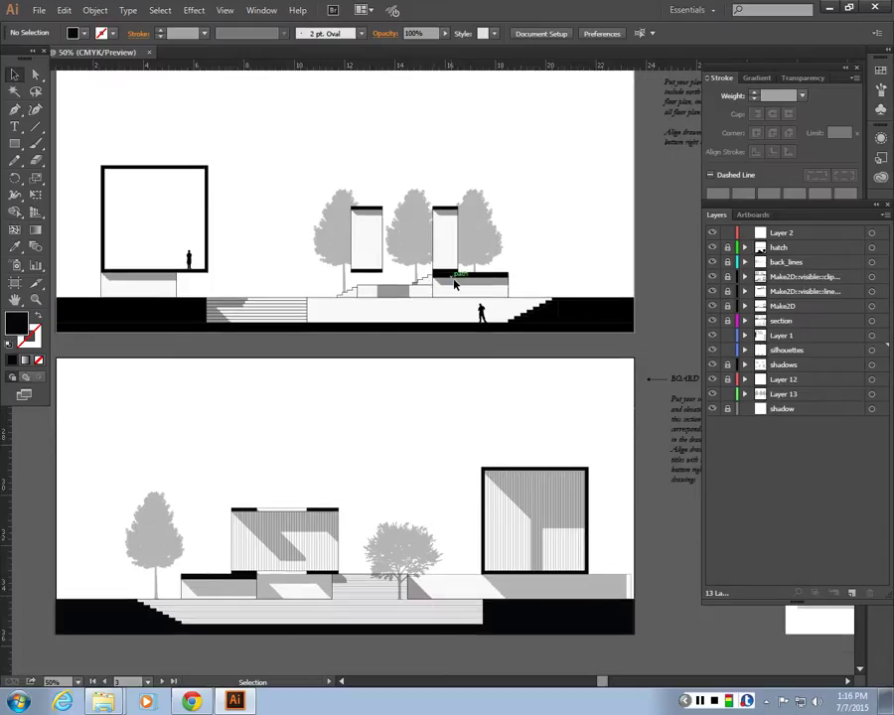
{"action": "key", "text": "ctrl+plus"}
{"action": "key", "text": "ctrl+plus"}
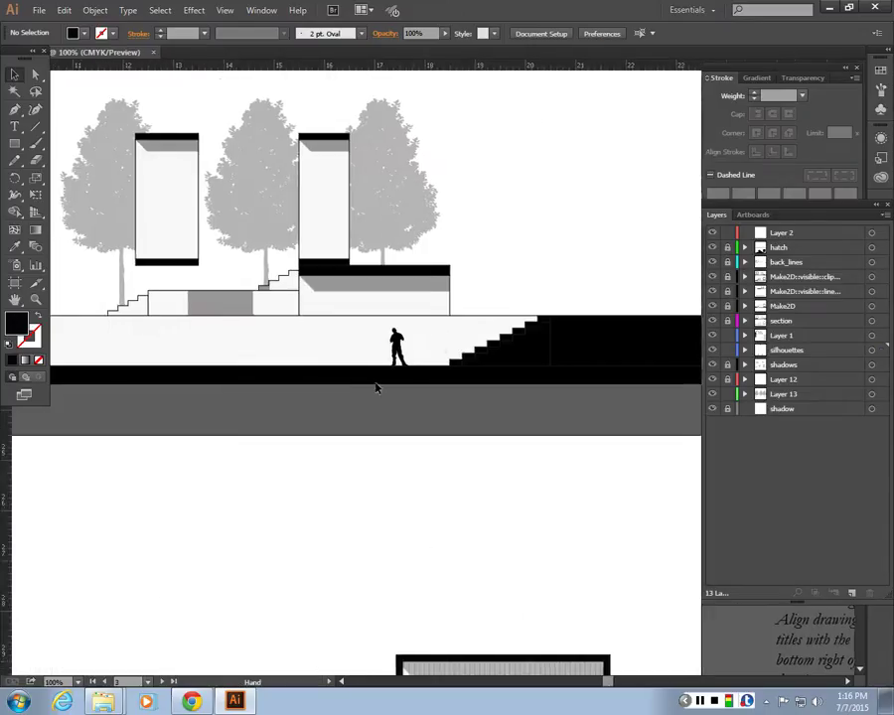
Copy the upper section's person figure into the right-hand building of the lower elevation.
{"action": "left_click", "coordinate": [395, 348]}
{"action": "scroll", "coordinate": [407, 216], "scroll_direction": "down", "scroll_amount": 3}
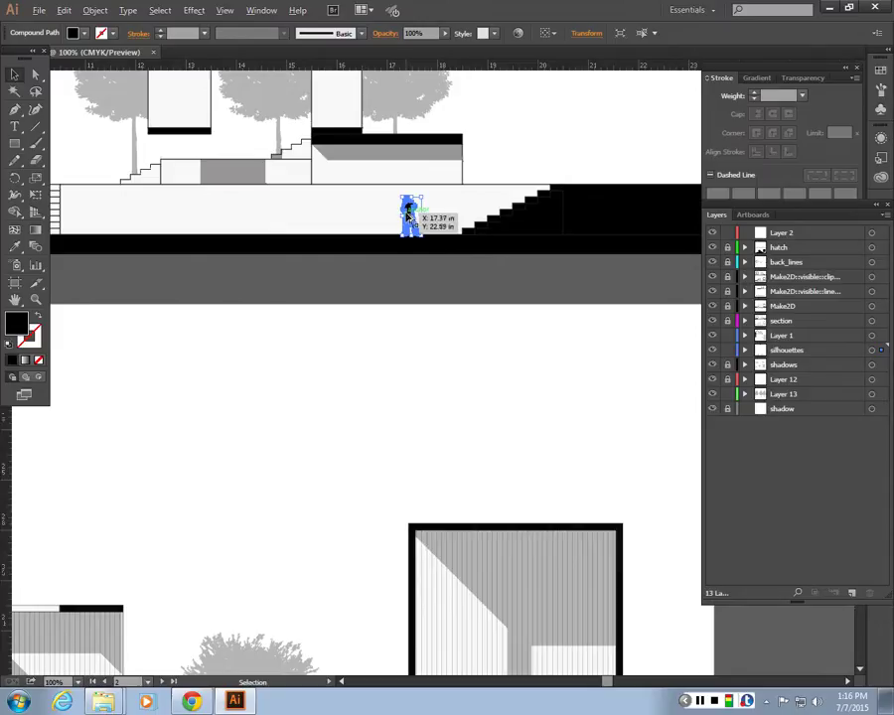
{"action": "left_click_drag", "start_coordinate": [407, 216], "coordinate": [379, 256]}
{"action": "scroll", "coordinate": [379, 255], "scroll_direction": "down", "scroll_amount": 7}
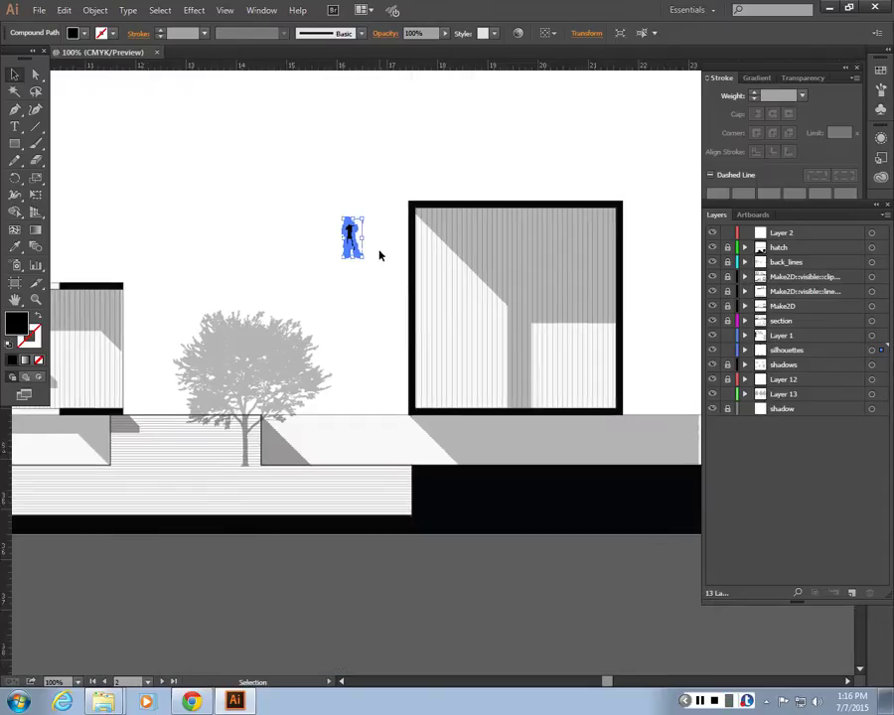
{"action": "key", "text": "ctrl+plus"}
{"action": "key", "text": "ctrl+plus"}
{"action": "key", "text": "ctrl+plus"}
{"action": "key", "text": "ctrl+minus"}
{"action": "key", "text": "ctrl+minus"}
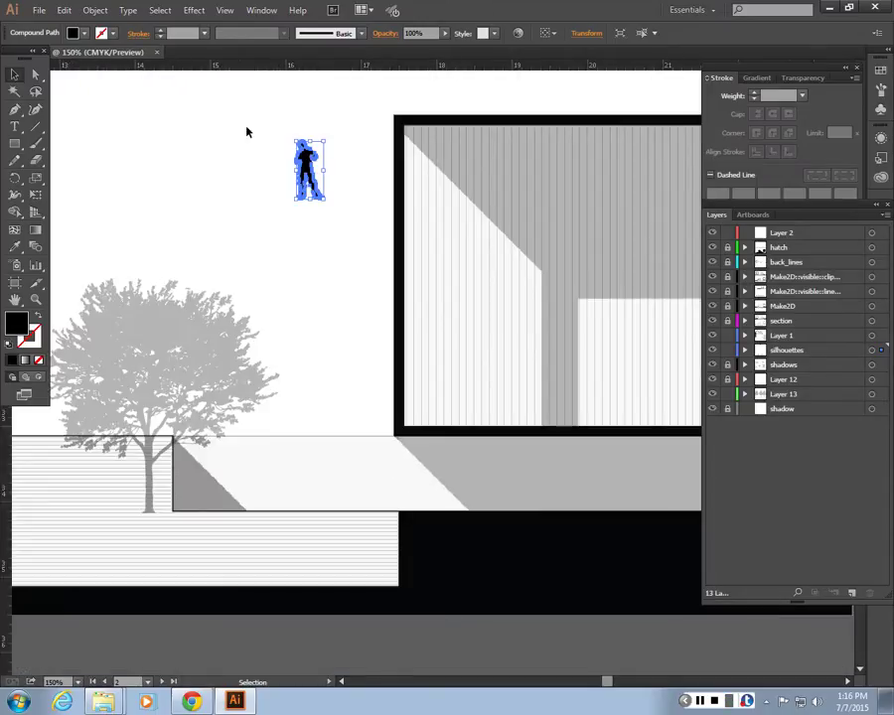
{"action": "left_click_drag", "start_coordinate": [306, 172], "coordinate": [451, 393]}
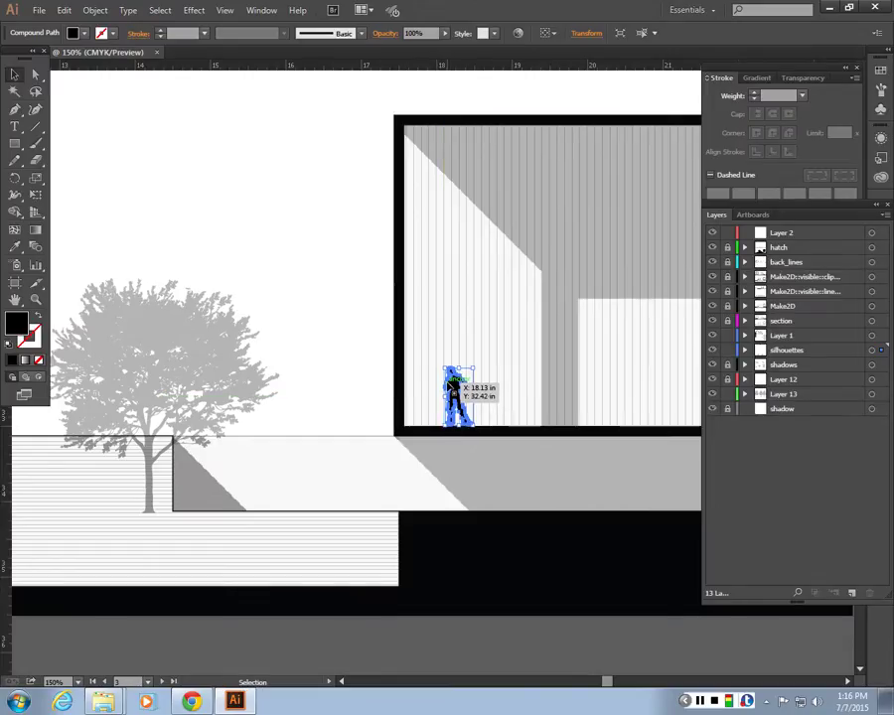
Drop another figure copy onto the ground below the middle tree.
{"action": "scroll", "coordinate": [336, 371], "scroll_direction": "left", "scroll_amount": 5}
{"action": "key", "text": "ctrl+minus"}
{"action": "key", "text": "ctrl+minus"}
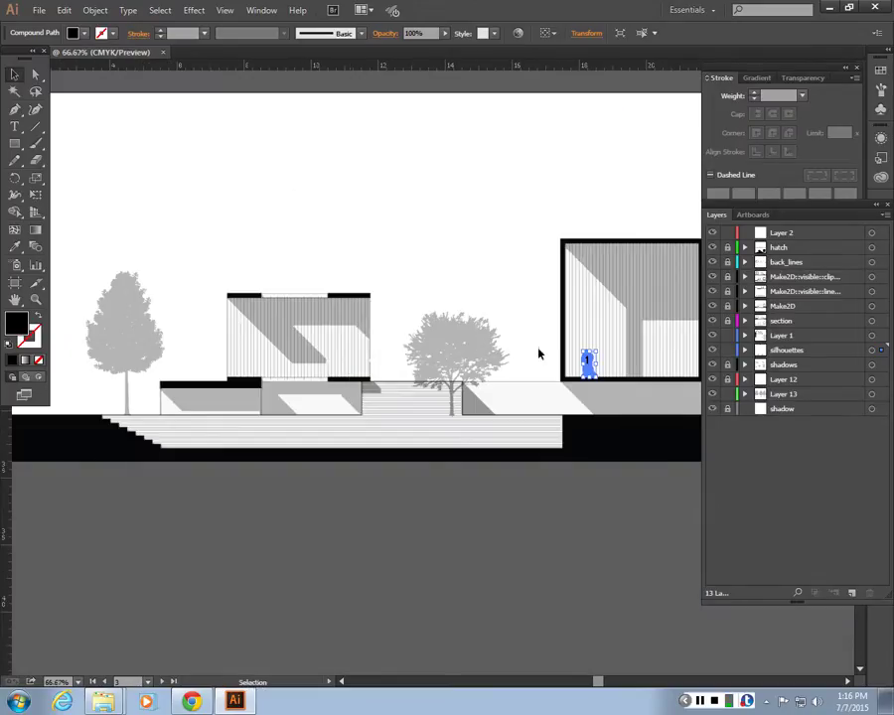
{"action": "left_click_drag", "start_coordinate": [590, 363], "coordinate": [383, 439]}
{"action": "key", "text": "ctrl+plus"}
{"action": "key", "text": "ctrl+plus"}
{"action": "key", "text": "ctrl+plus"}
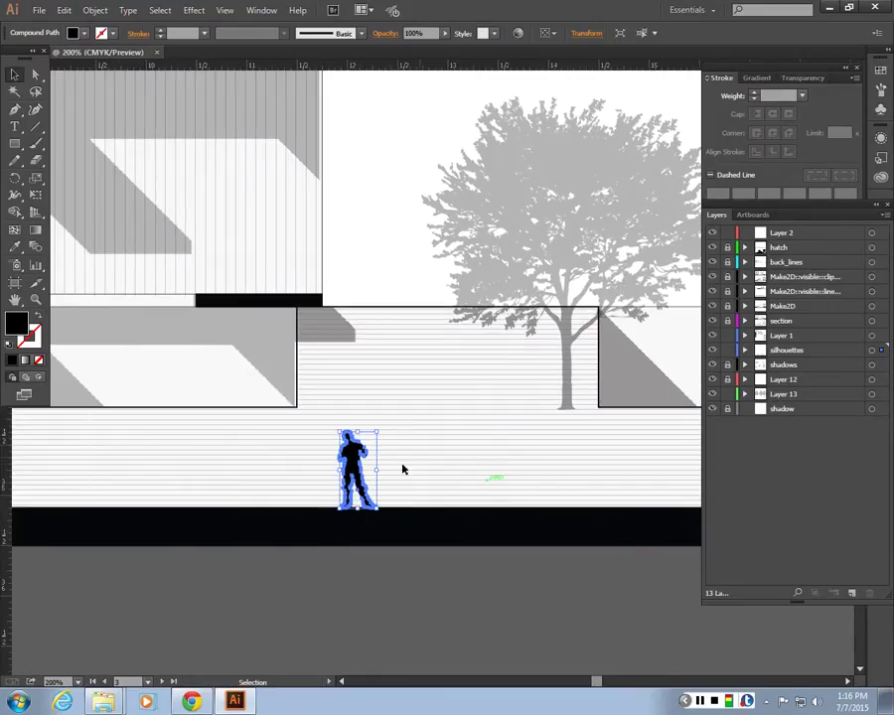
{"action": "left_click", "coordinate": [397, 466]}
{"action": "left_click", "coordinate": [362, 457]}
Reflect the ground-level figure across the vertical axis with Object > Transform > Reflect.
{"action": "left_click", "coordinate": [95, 11]}
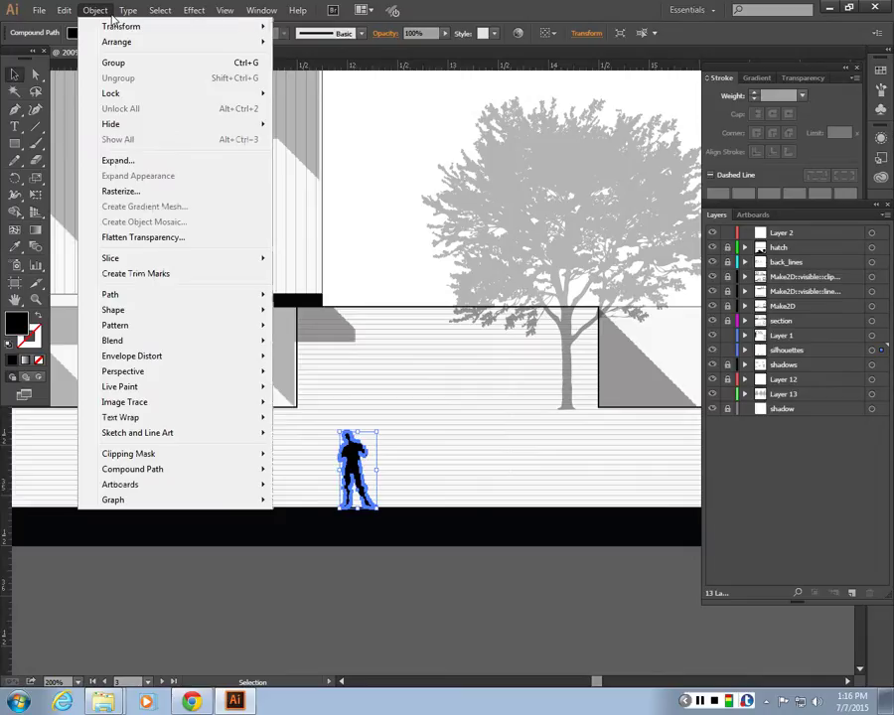
{"action": "mouse_move", "coordinate": [119, 31]}
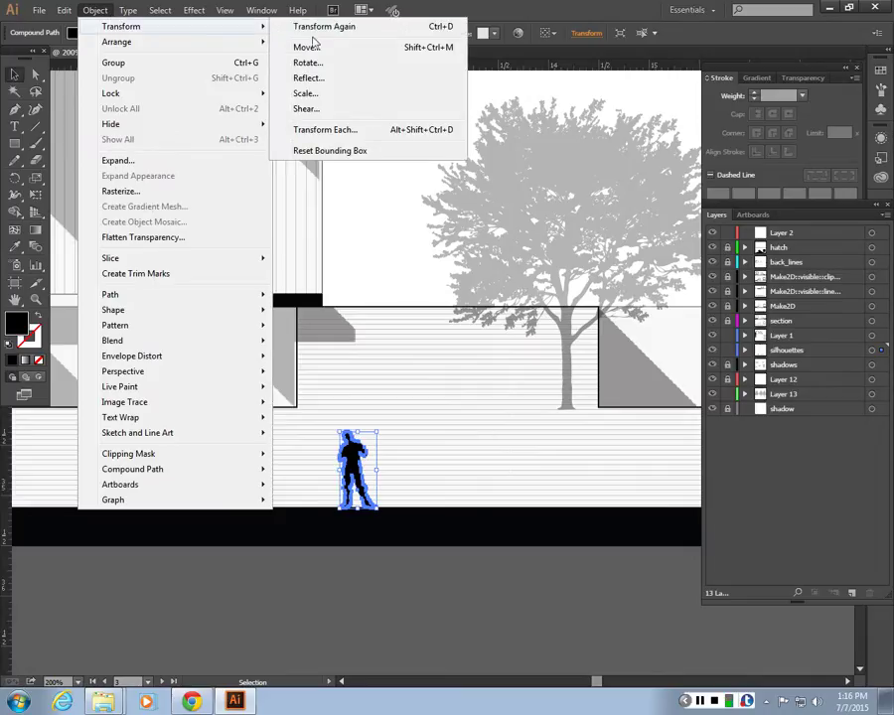
{"action": "left_click", "coordinate": [308, 80]}
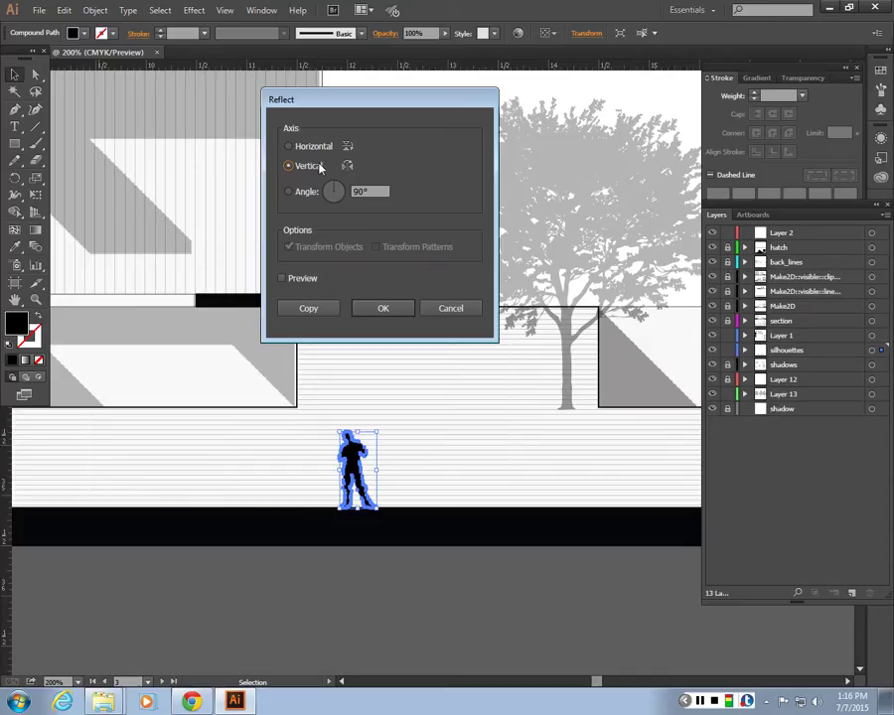
{"action": "left_click", "coordinate": [376, 310]}
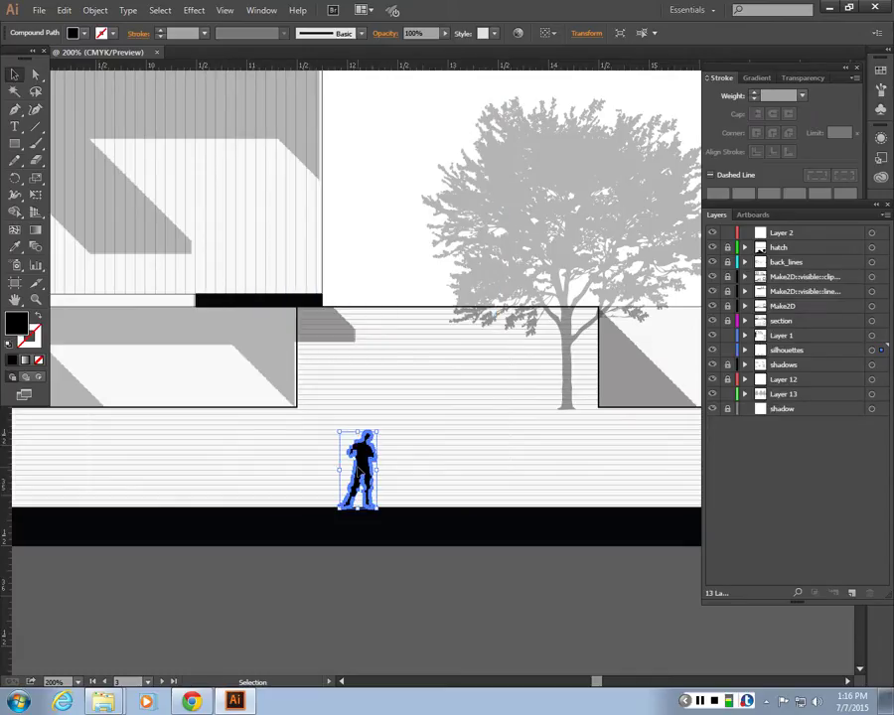
{"action": "left_click", "coordinate": [387, 199]}
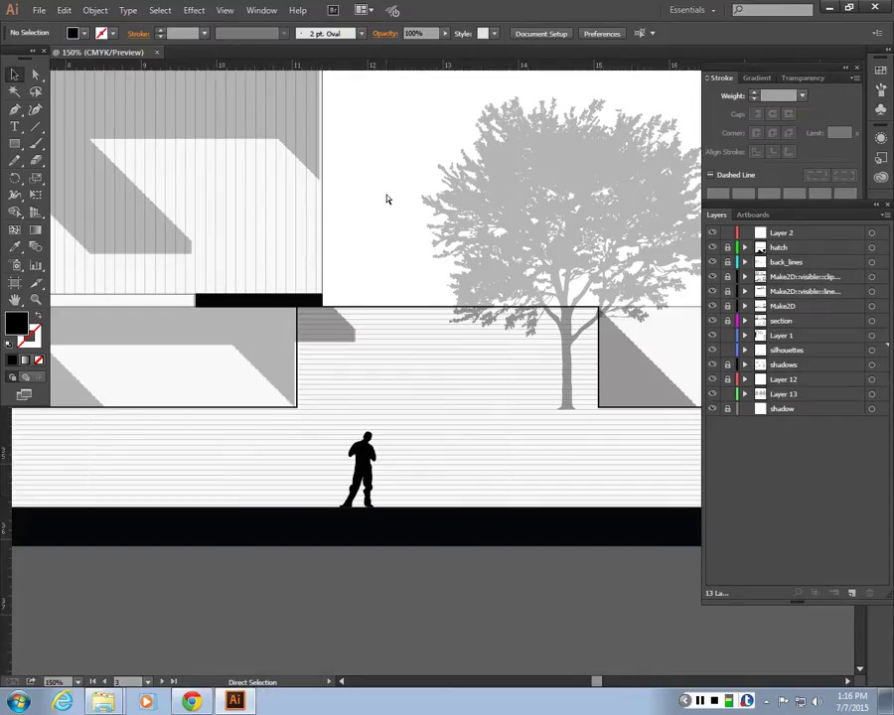
Place a third figure copy on the left-hand building's upper floor.
{"action": "key", "text": "ctrl+minus"}
{"action": "key", "text": "ctrl+minus"}
{"action": "key", "text": "ctrl+minus"}
{"action": "left_click_drag", "start_coordinate": [396, 359], "coordinate": [579, 573]}
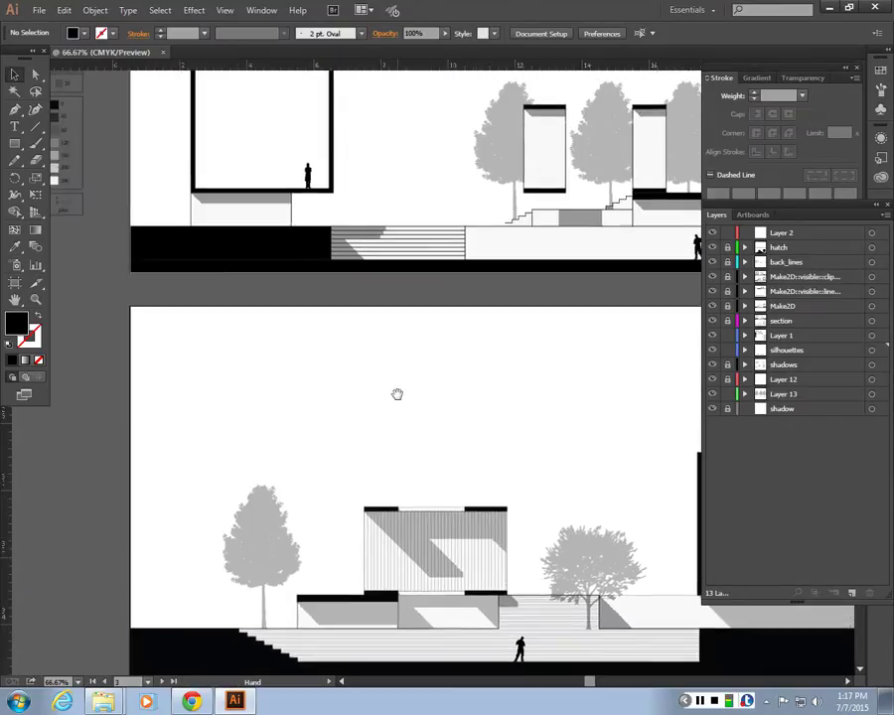
{"action": "left_click_drag", "start_coordinate": [306, 170], "coordinate": [93, 318]}
{"action": "key", "text": "ctrl+plus"}
{"action": "key", "text": "ctrl+plus"}
{"action": "key", "text": "ctrl+plus"}
{"action": "left_click", "coordinate": [92, 319]}
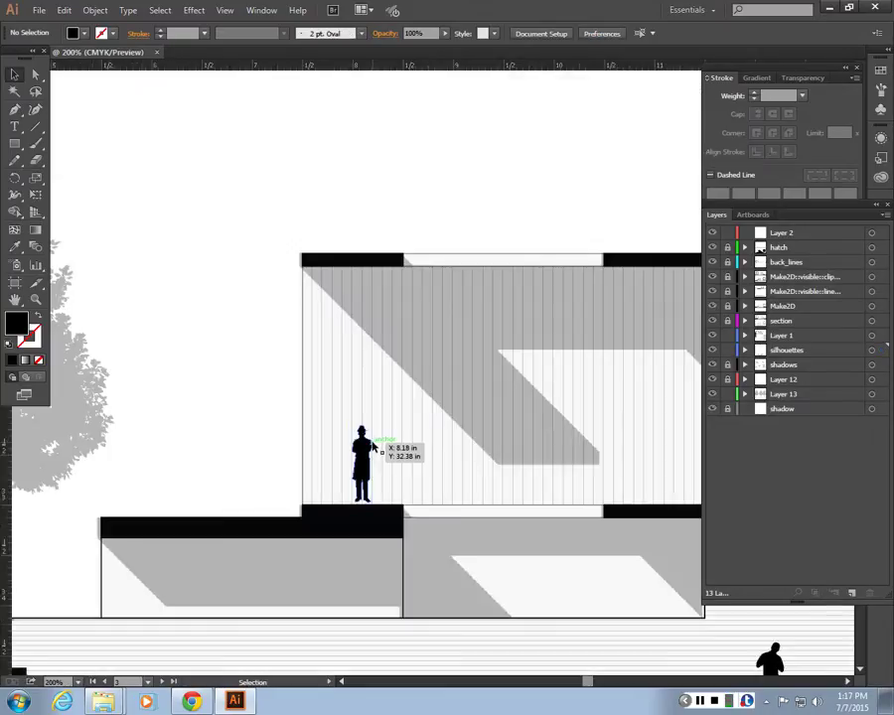
{"action": "left_click", "coordinate": [361, 459]}
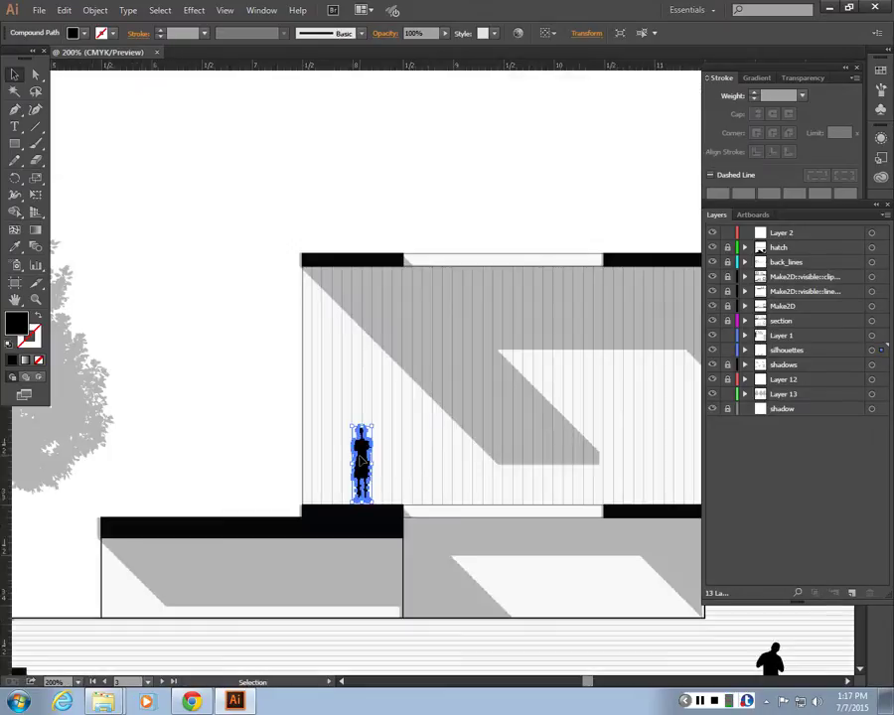
{"action": "left_click", "coordinate": [221, 458]}
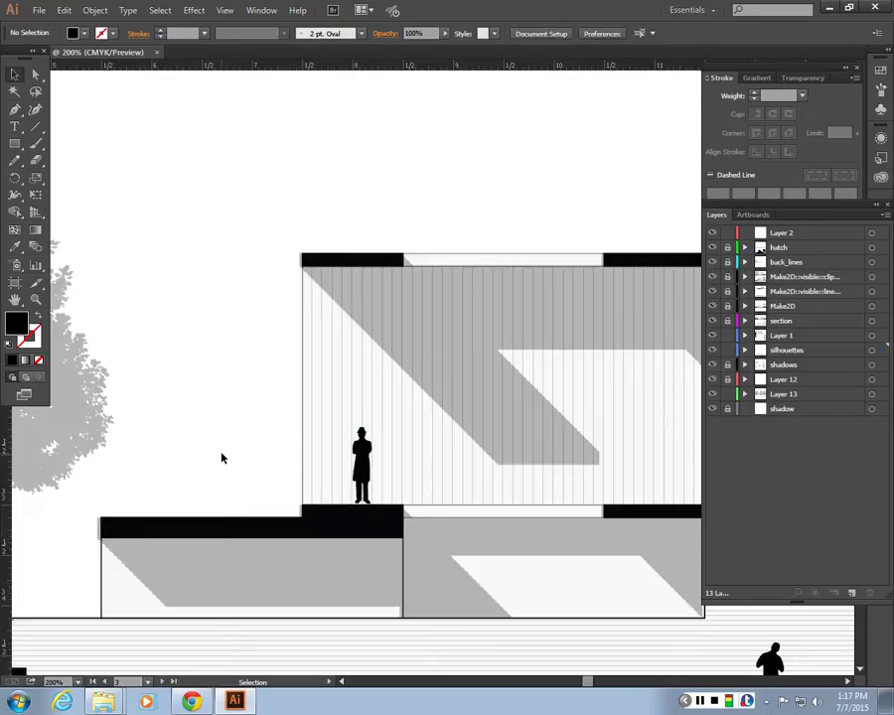
{"action": "left_click", "coordinate": [369, 459]}
{"action": "left_click", "coordinate": [420, 427]}
{"action": "scroll", "coordinate": [420, 427], "scroll_direction": "down", "scroll_amount": 3}
Toggle the shadows and Layer 12 visibility to check what each layer holds.
{"action": "left_click_drag", "start_coordinate": [234, 459], "coordinate": [179, 451]}
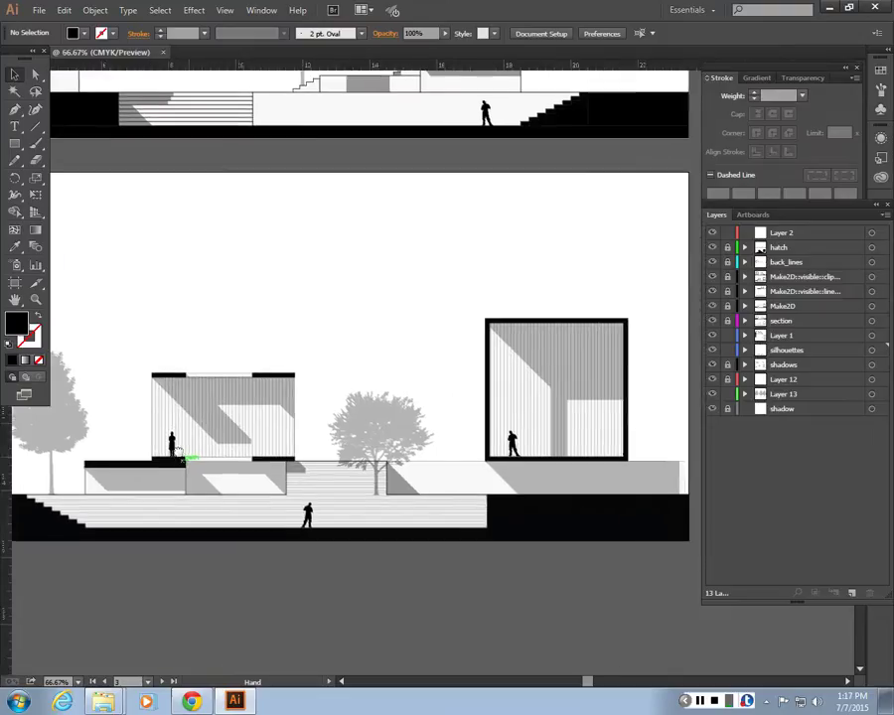
{"action": "key", "text": "ctrl+minus"}
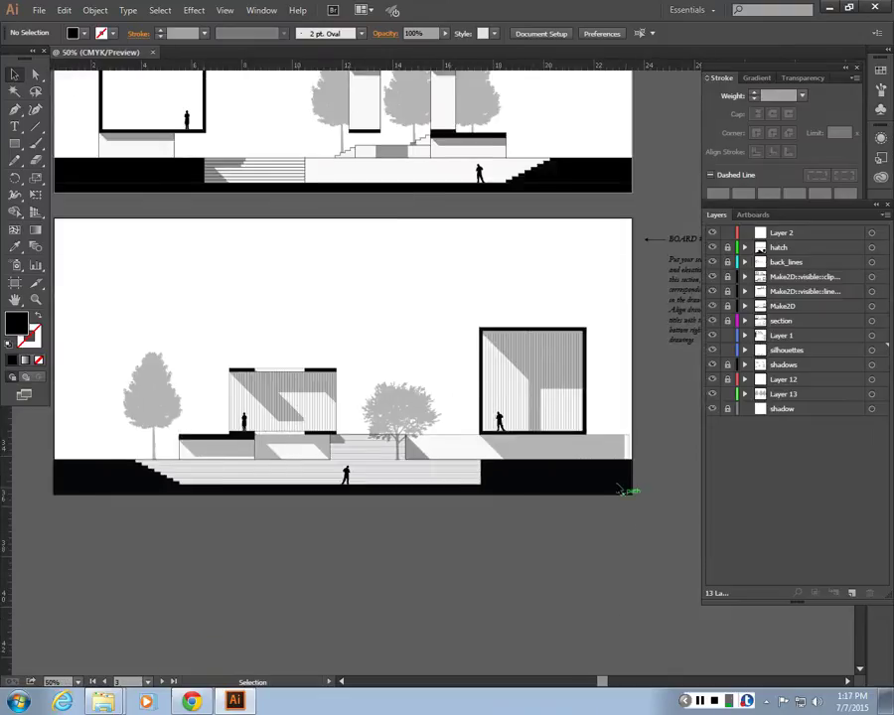
{"action": "scroll", "coordinate": [620, 490], "scroll_direction": "up", "scroll_amount": 1}
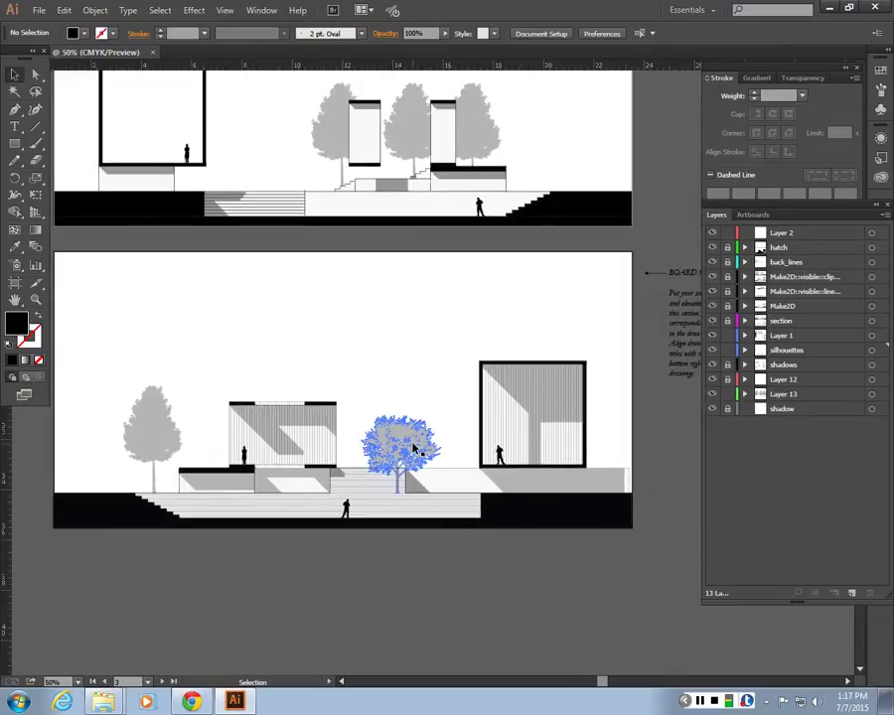
{"action": "left_click", "coordinate": [712, 367]}
{"action": "left_click", "coordinate": [712, 366]}
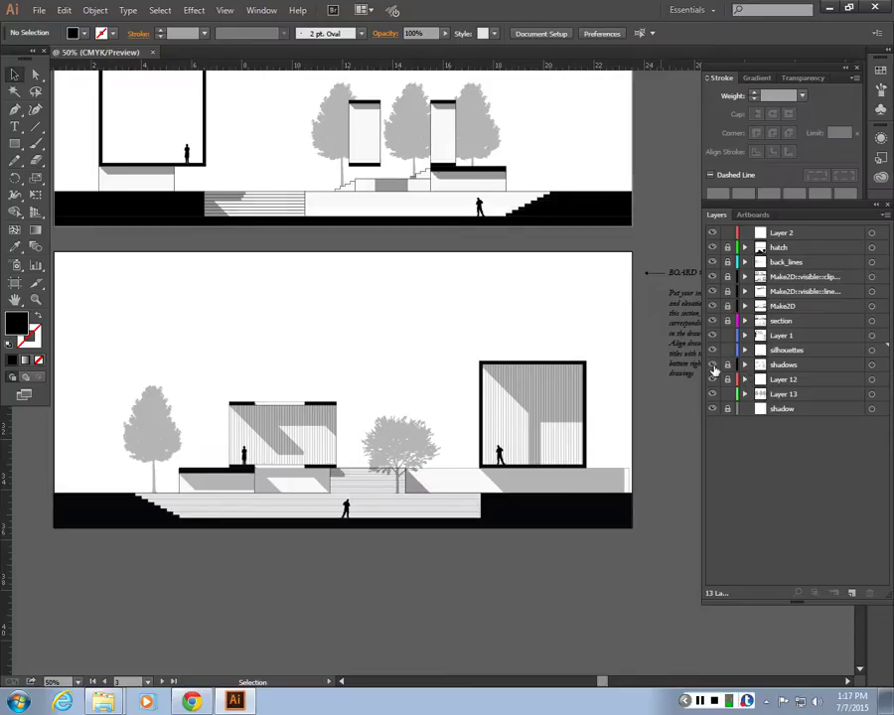
{"action": "left_click", "coordinate": [711, 381]}
{"action": "left_click", "coordinate": [712, 381]}
{"action": "left_click", "coordinate": [712, 380]}
Move the middle tree from silhouettes onto Layer 13, then deselect it.
{"action": "left_click", "coordinate": [392, 455]}
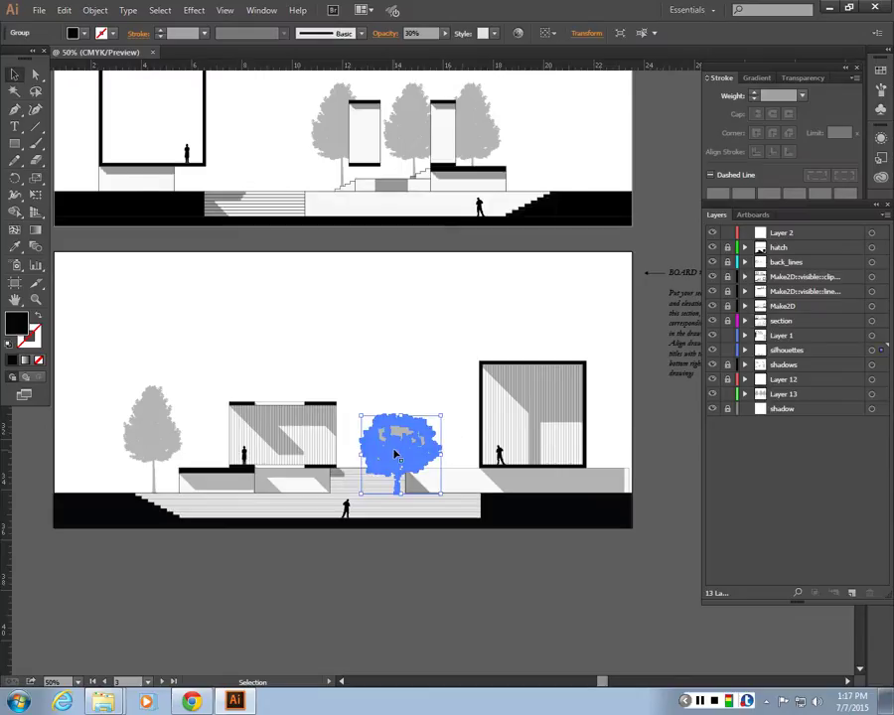
{"action": "left_click_drag", "start_coordinate": [882, 349], "coordinate": [884, 394]}
{"action": "left_click", "coordinate": [446, 478]}
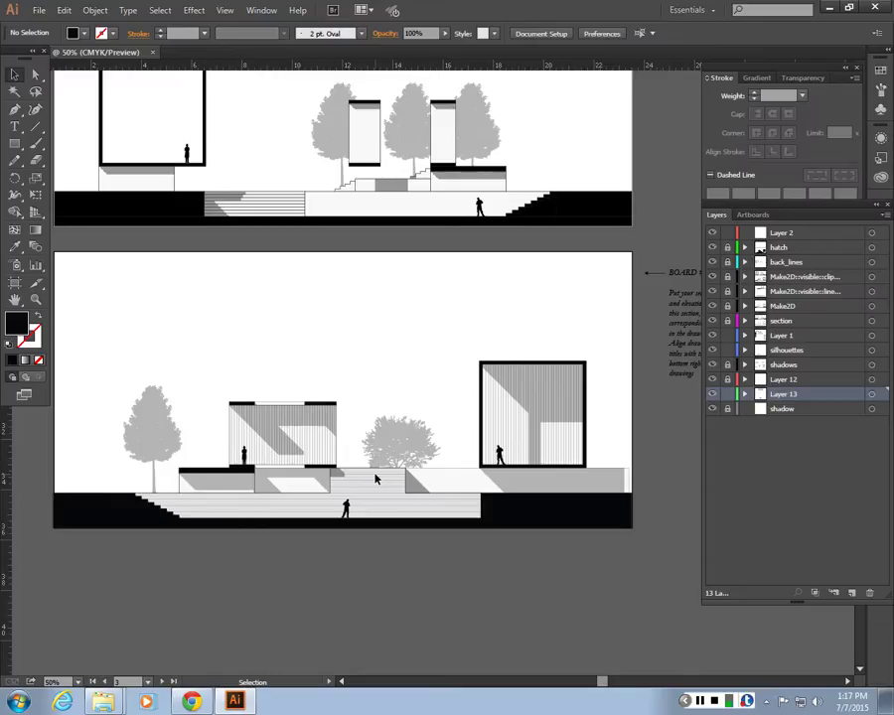
{"action": "scroll", "coordinate": [89, 360], "scroll_direction": "up", "scroll_amount": 1}
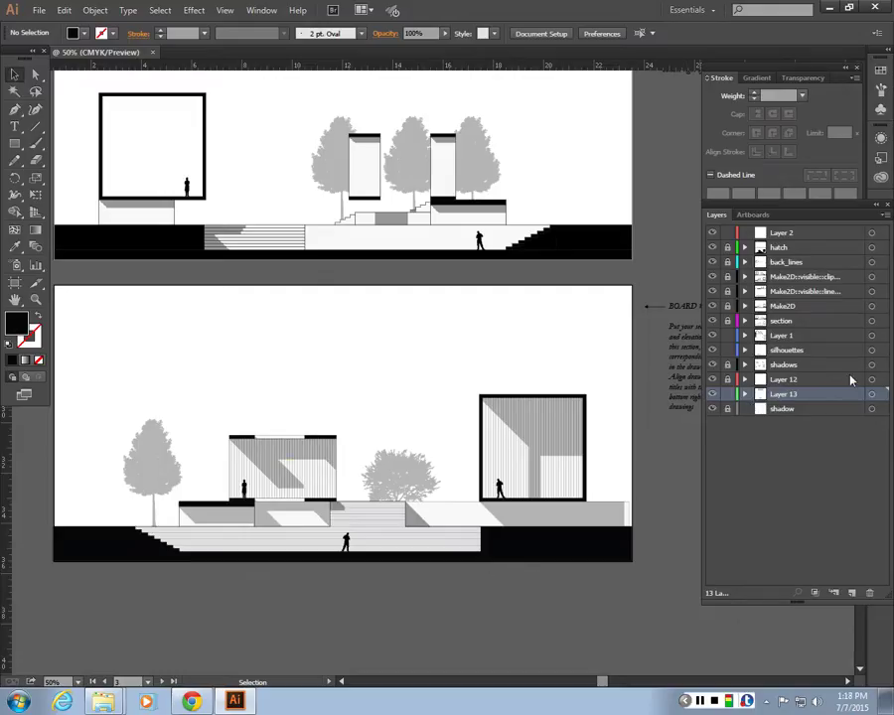
Toggle visibility of shadows, Layer 12, Layer 13 and silhouettes to inspect their contents.
{"action": "left_click", "coordinate": [711, 365]}
{"action": "left_click", "coordinate": [712, 365]}
{"action": "left_click", "coordinate": [712, 380]}
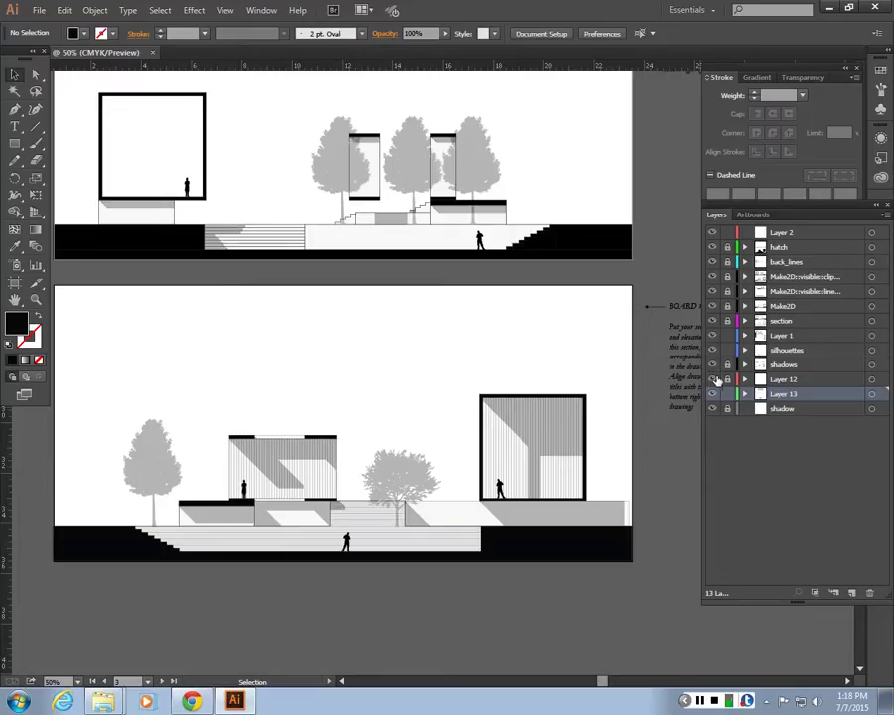
{"action": "left_click", "coordinate": [712, 379]}
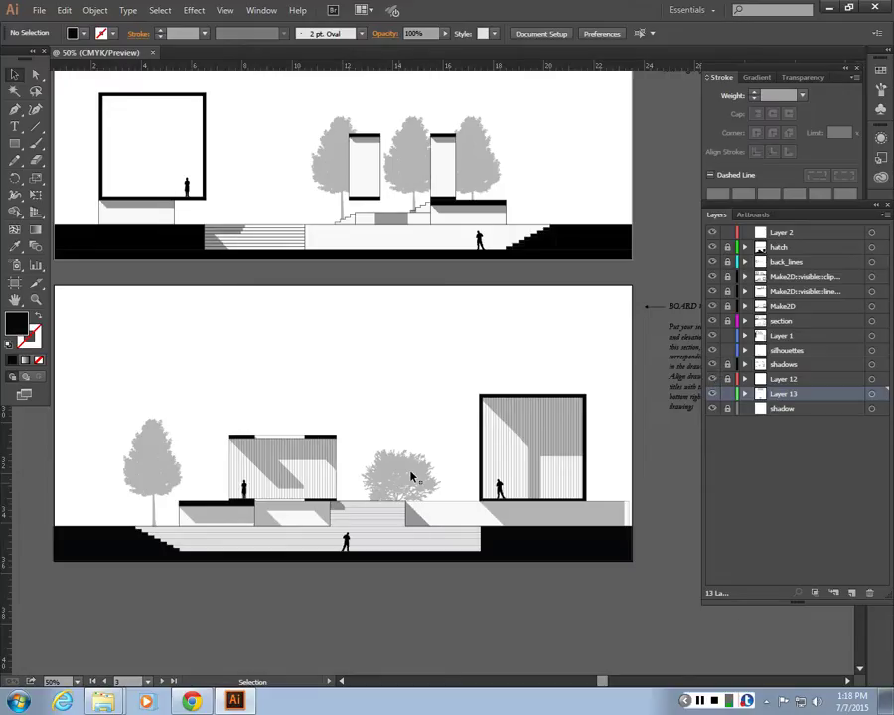
{"action": "left_click", "coordinate": [712, 394]}
{"action": "left_click", "coordinate": [712, 394]}
{"action": "left_click", "coordinate": [712, 350]}
{"action": "left_click", "coordinate": [711, 350]}
Move the lower-left tree onto Layer 13, then check the Make2D layer's linework.
{"action": "left_click", "coordinate": [156, 467]}
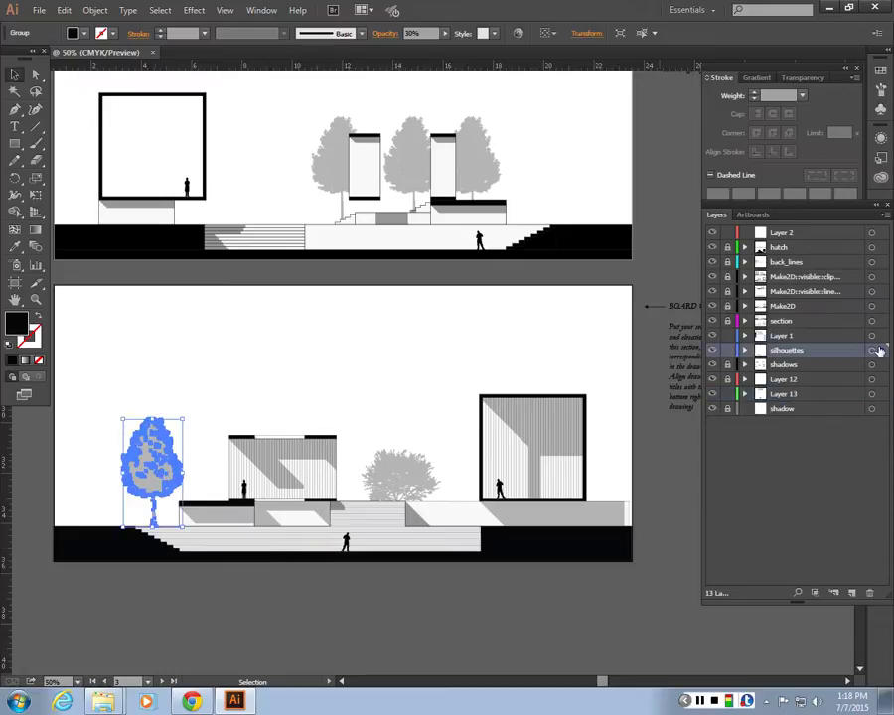
{"action": "left_click_drag", "start_coordinate": [878, 350], "coordinate": [887, 402]}
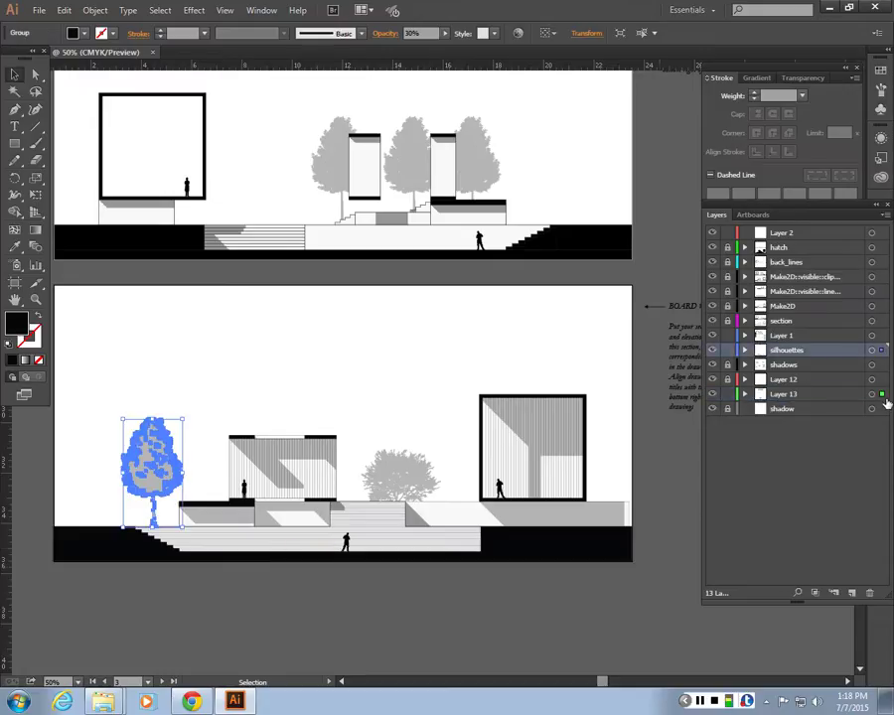
{"action": "left_click", "coordinate": [350, 625]}
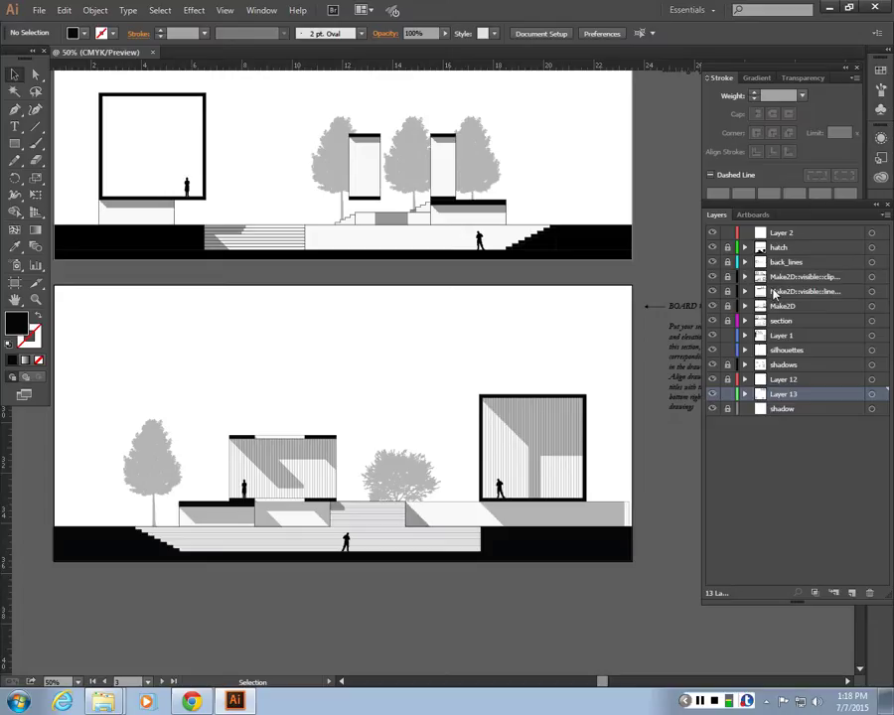
{"action": "left_click", "coordinate": [711, 306]}
{"action": "left_click", "coordinate": [711, 306]}
{"action": "scroll", "coordinate": [455, 384], "scroll_direction": "up", "scroll_amount": 2}
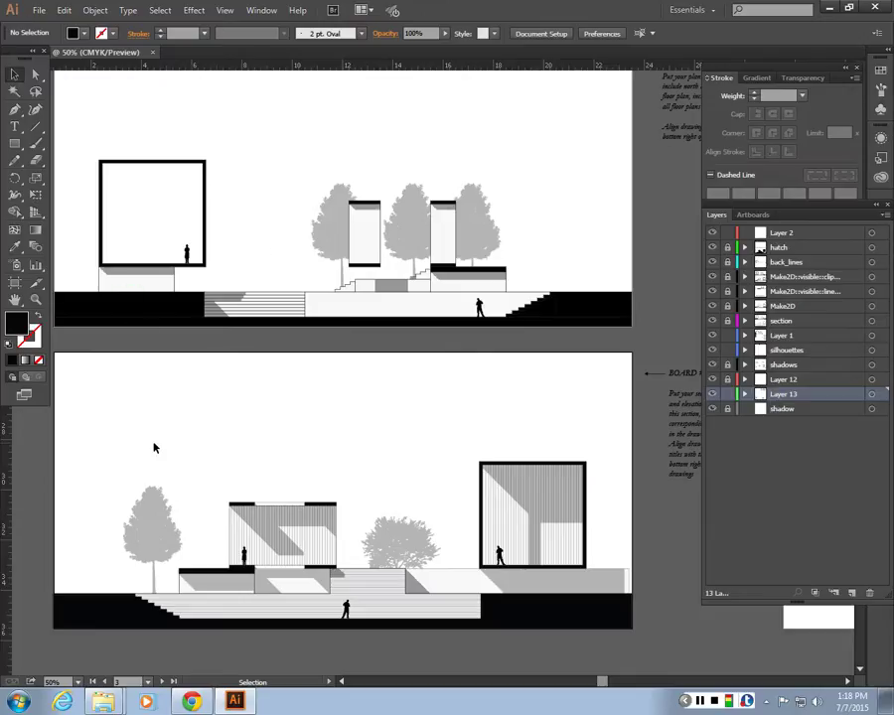
{"action": "left_click", "coordinate": [41, 11]}
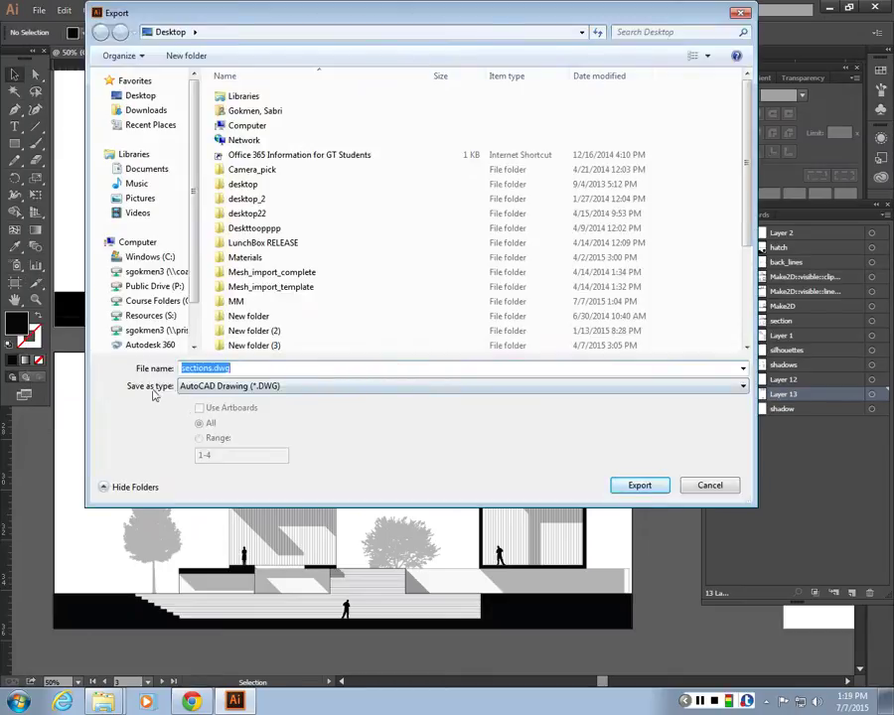
{"action": "left_click", "coordinate": [197, 387]}
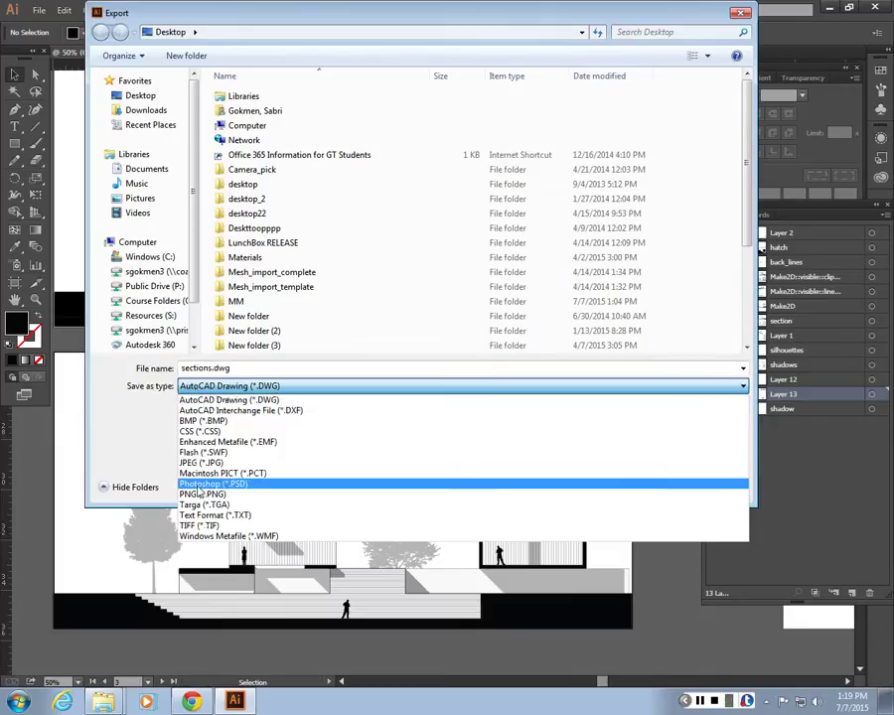
{"action": "left_click", "coordinate": [198, 484]}
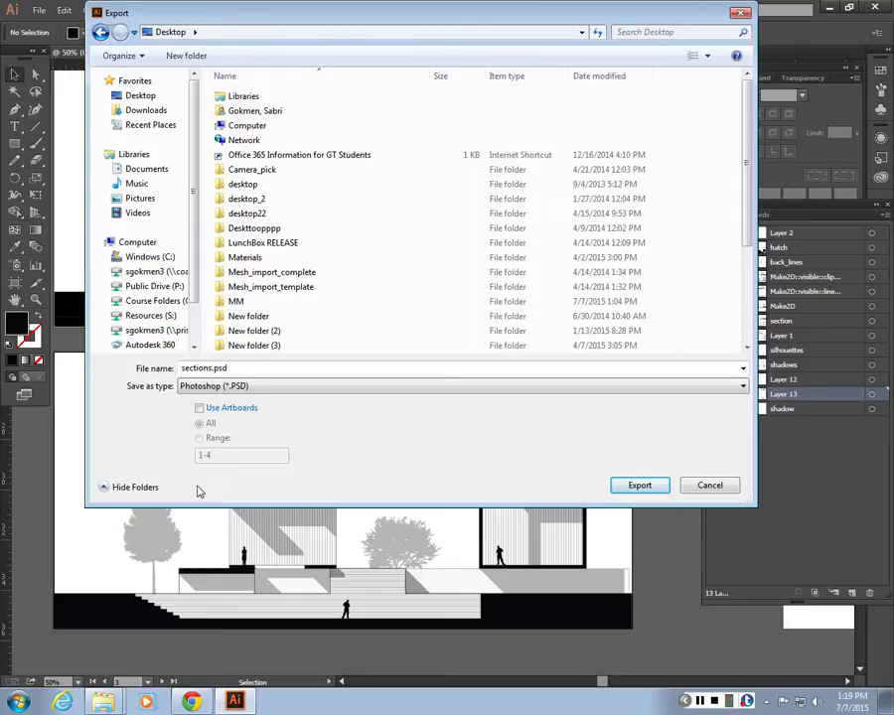
{"action": "left_click", "coordinate": [200, 409]}
{"action": "left_click", "coordinate": [201, 439]}
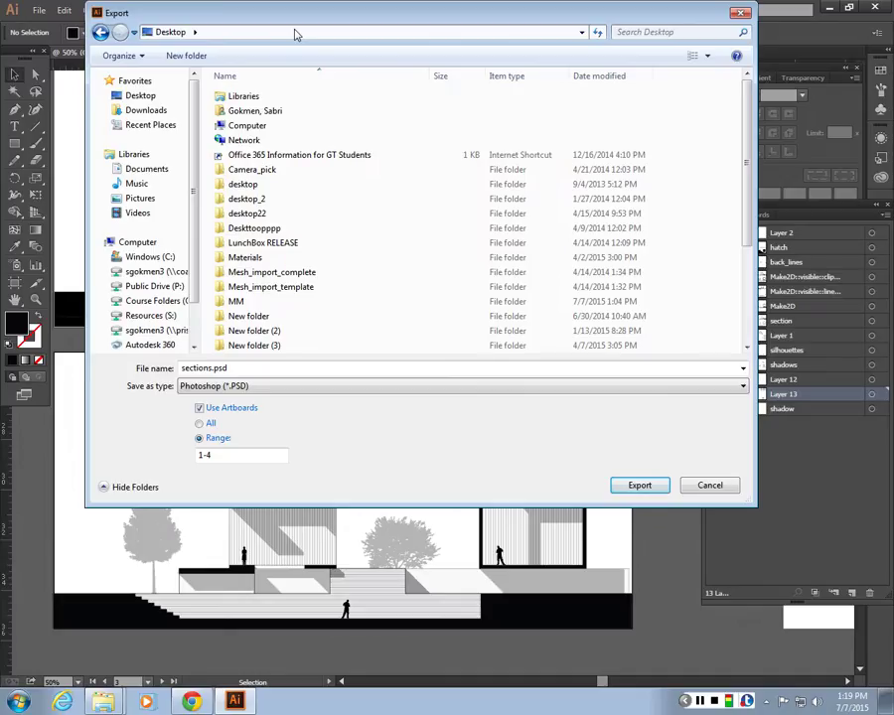
{"action": "left_click_drag", "start_coordinate": [294, 32], "coordinate": [366, 45]}
{"action": "left_click", "coordinate": [782, 498]}
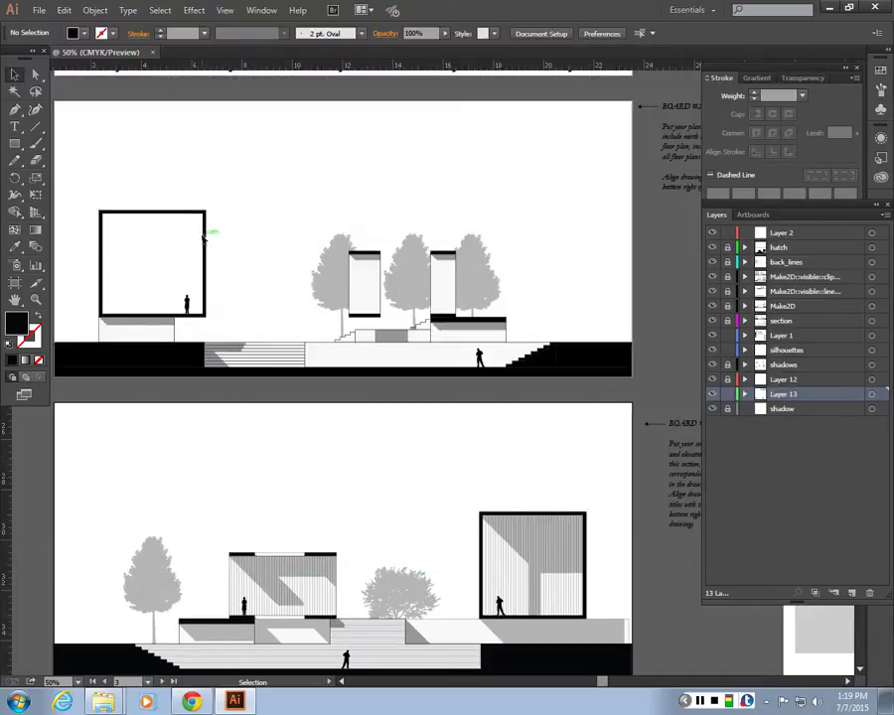
View the artboard numbers via Document Setup's Edit Artboards to confirm sections are 2 and 3.
{"action": "left_click", "coordinate": [540, 34]}
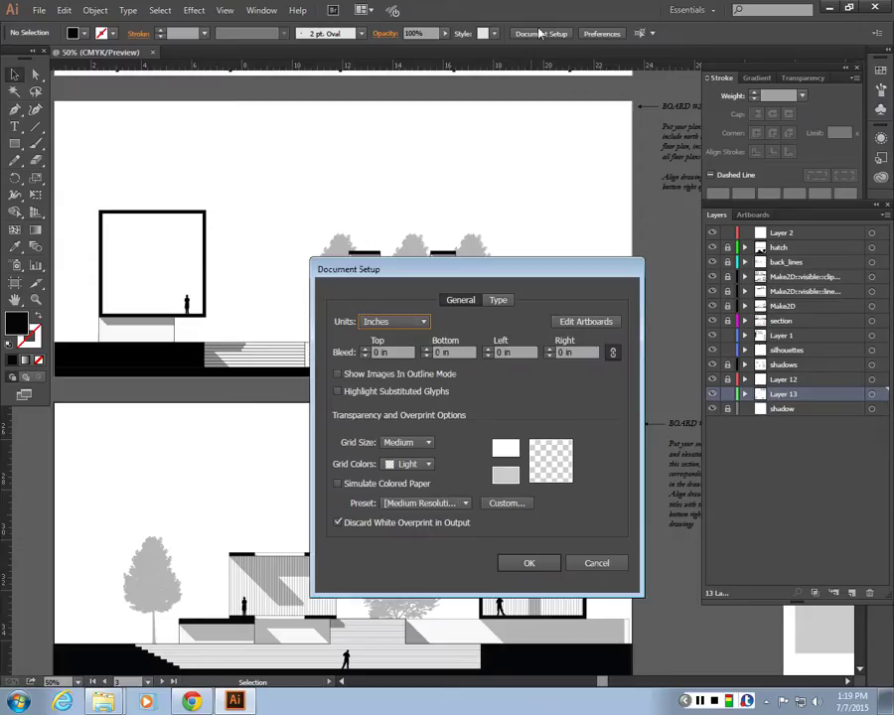
{"action": "left_click", "coordinate": [591, 325]}
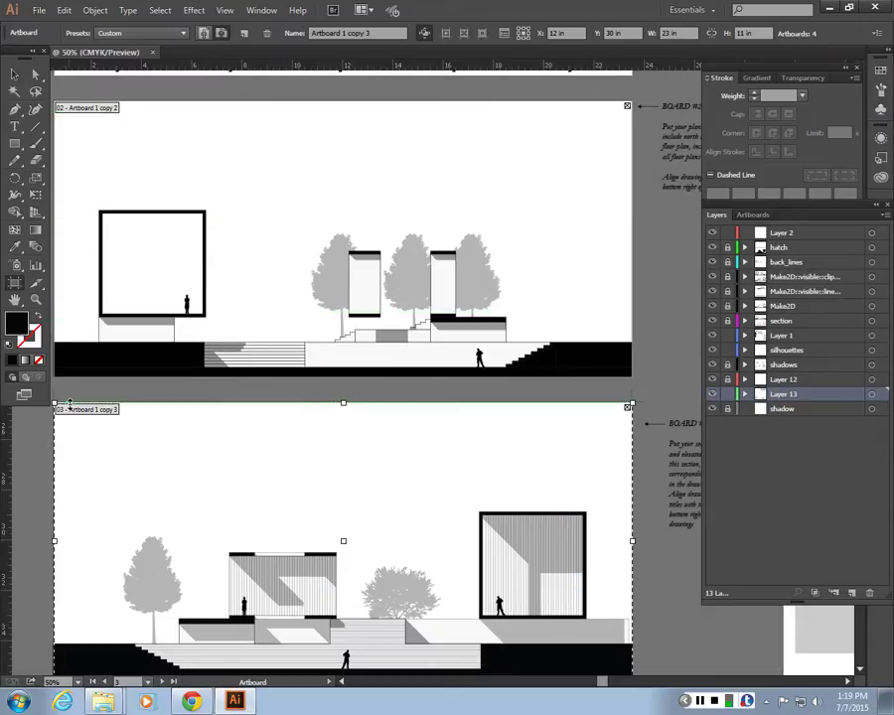
{"action": "key", "text": "Escape"}
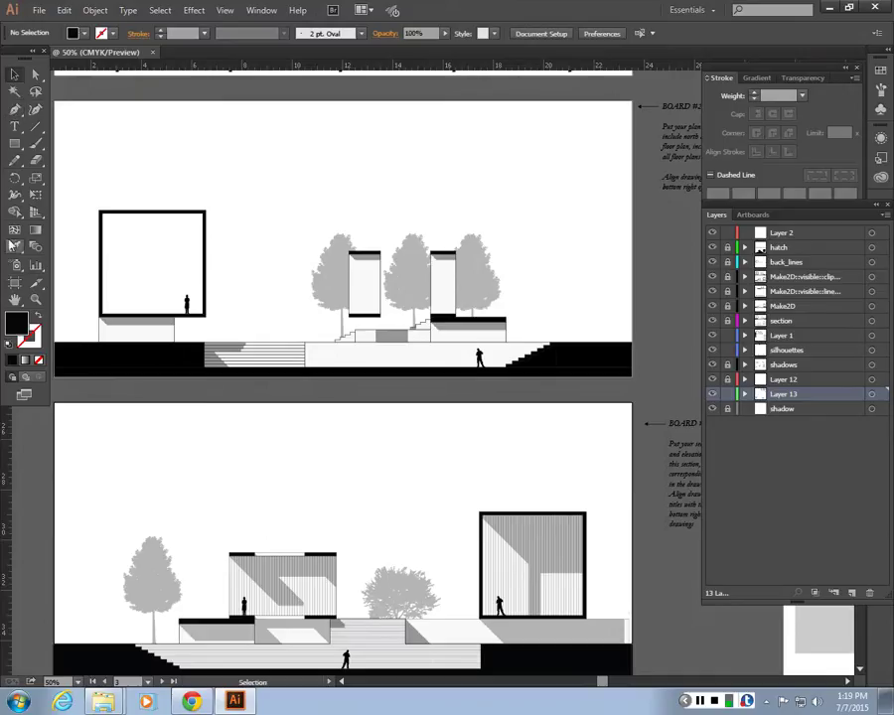
Reopen File > Export and show the Save as type list.
{"action": "left_click", "coordinate": [39, 10]}
{"action": "left_click", "coordinate": [66, 273]}
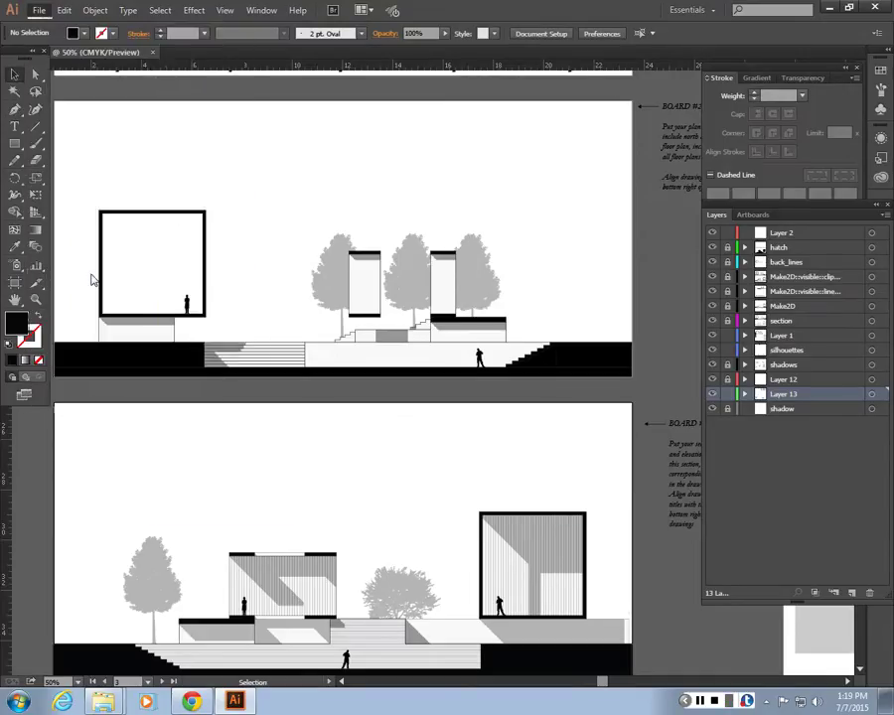
{"action": "left_click", "coordinate": [281, 399]}
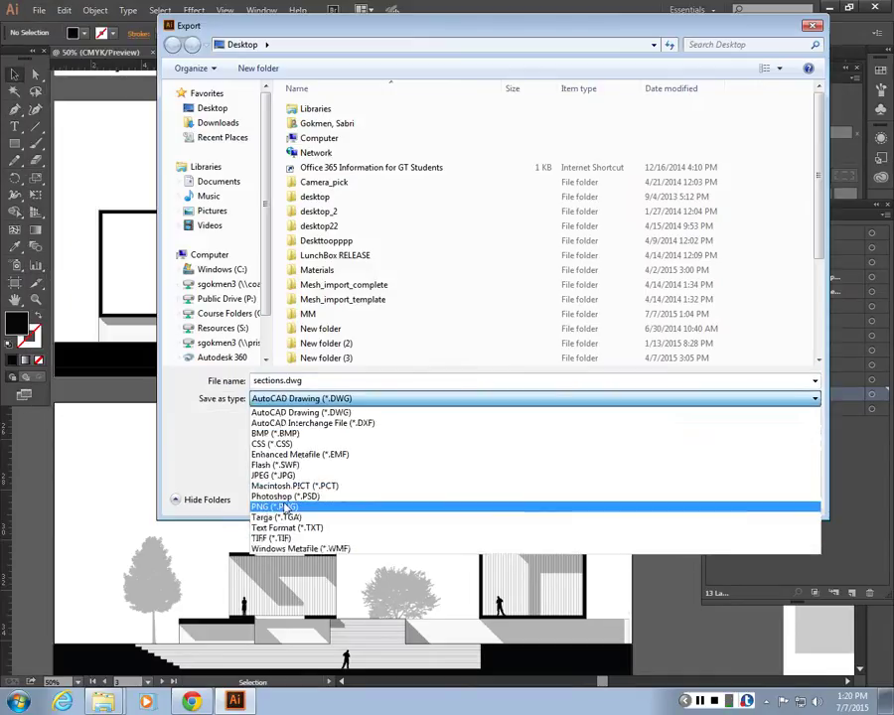
Set the export format to Photoshop (*.PSD) using artboards, range 2-3.
{"action": "left_click", "coordinate": [274, 507]}
{"action": "left_click", "coordinate": [298, 398]}
{"action": "left_click", "coordinate": [285, 495]}
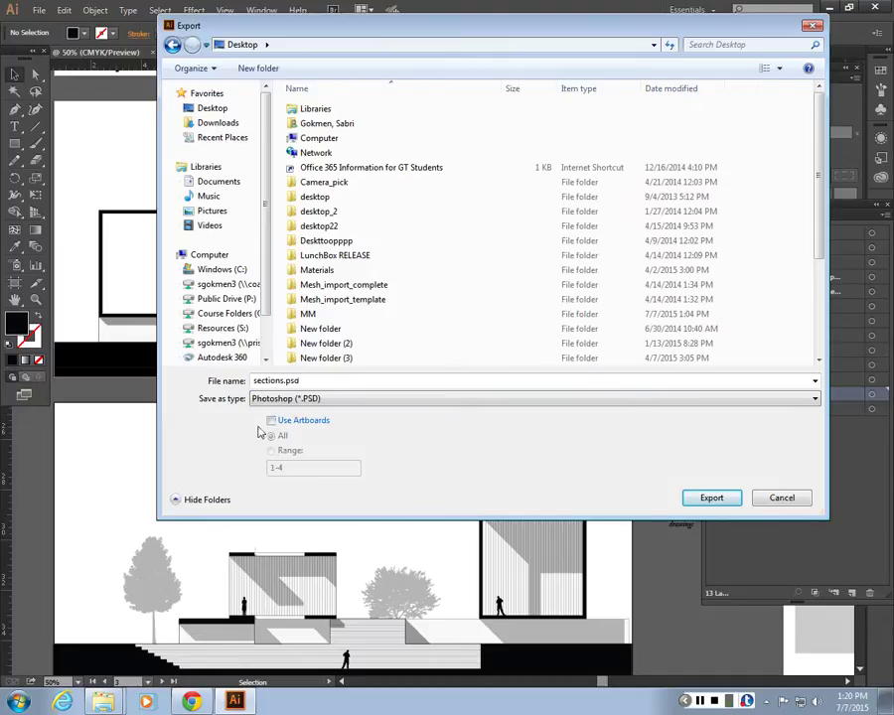
{"action": "left_click", "coordinate": [271, 420]}
{"action": "left_click", "coordinate": [273, 452]}
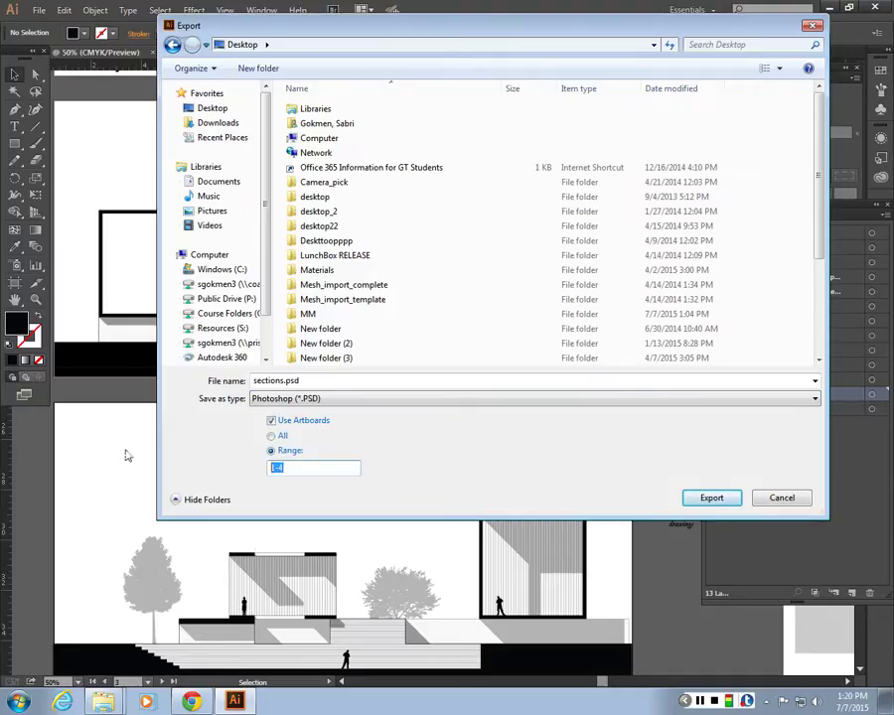
{"action": "type", "text": "2-3"}
Export into the MM > A2_texture folder.
{"action": "left_click", "coordinate": [817, 320]}
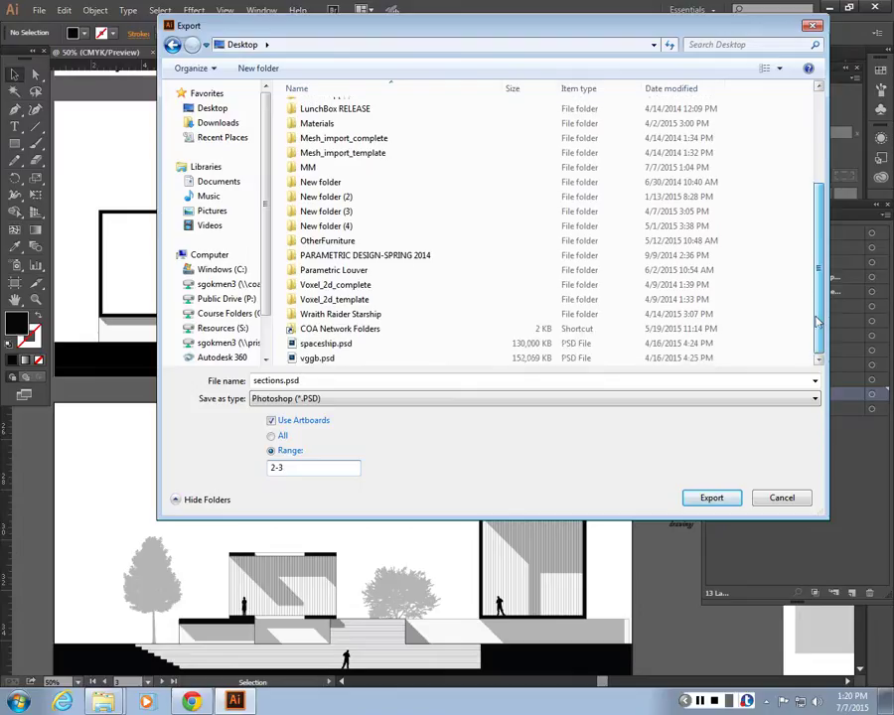
{"action": "scroll", "coordinate": [305, 316], "scroll_direction": "up", "scroll_amount": 4}
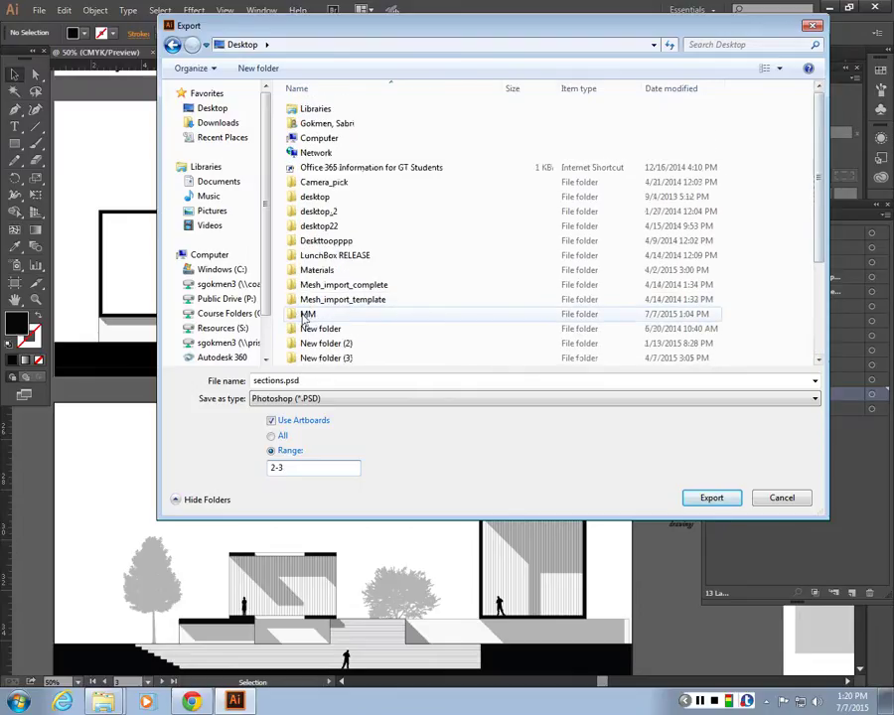
{"action": "double_click", "coordinate": [305, 316]}
{"action": "double_click", "coordinate": [318, 123]}
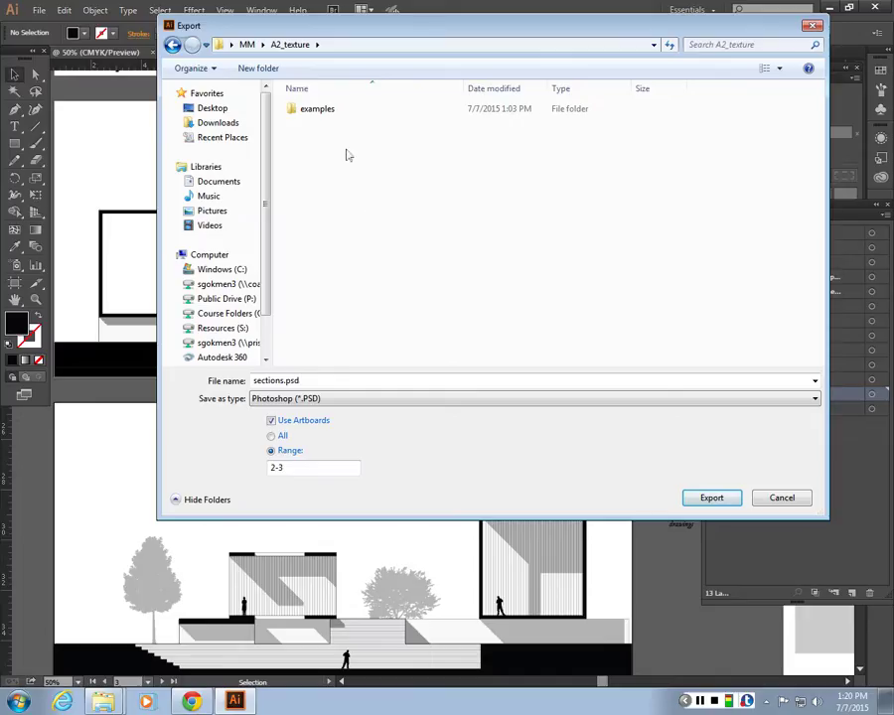
{"action": "left_click", "coordinate": [711, 499]}
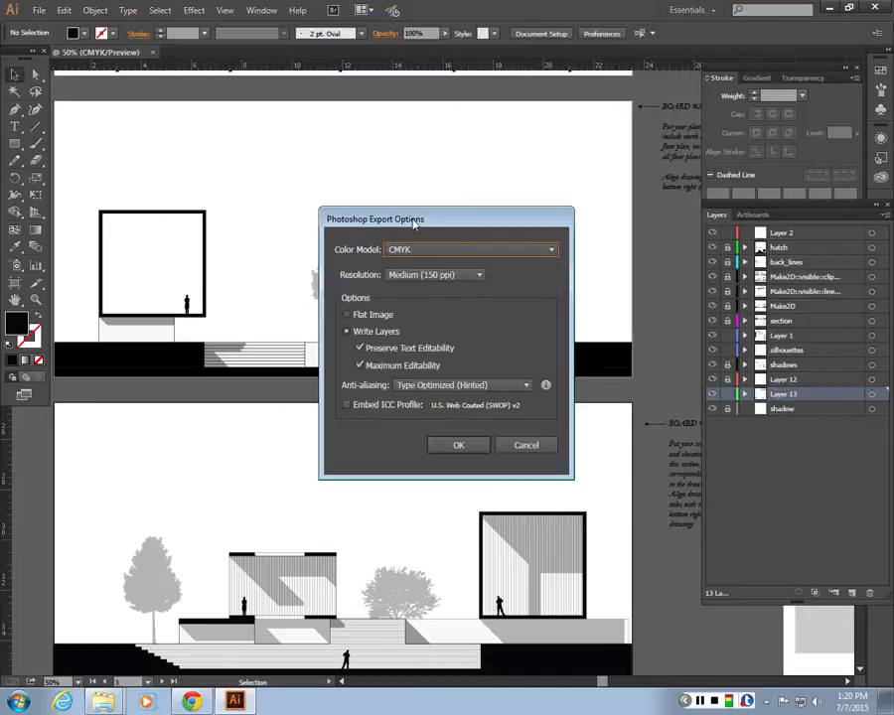
Set the Photoshop export resolution to High (300 ppi), keeping CMYK and layers, and confirm.
{"action": "left_click_drag", "start_coordinate": [414, 223], "coordinate": [454, 188]}
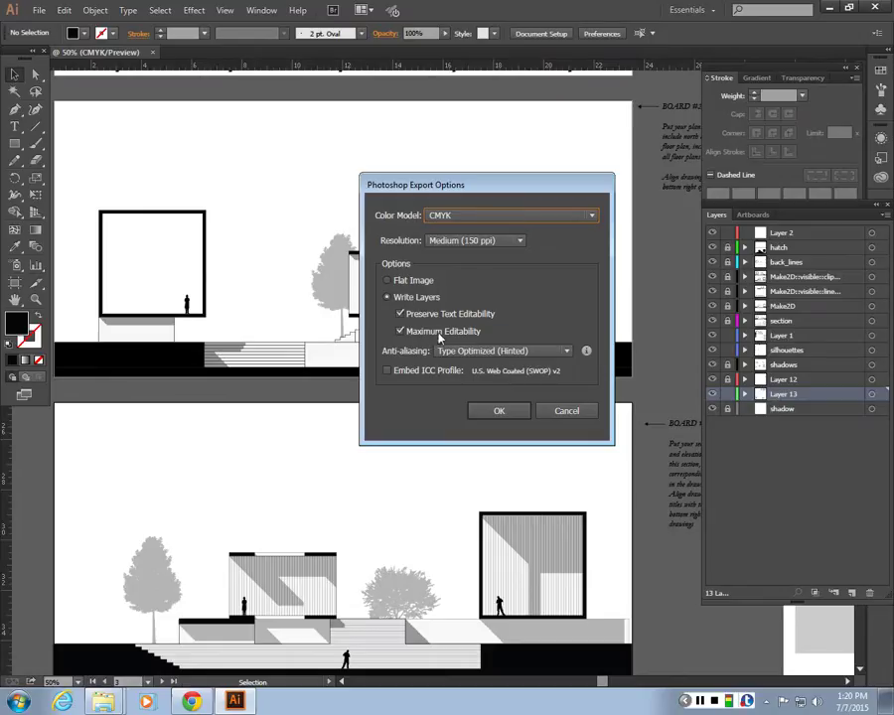
{"action": "left_click", "coordinate": [462, 240]}
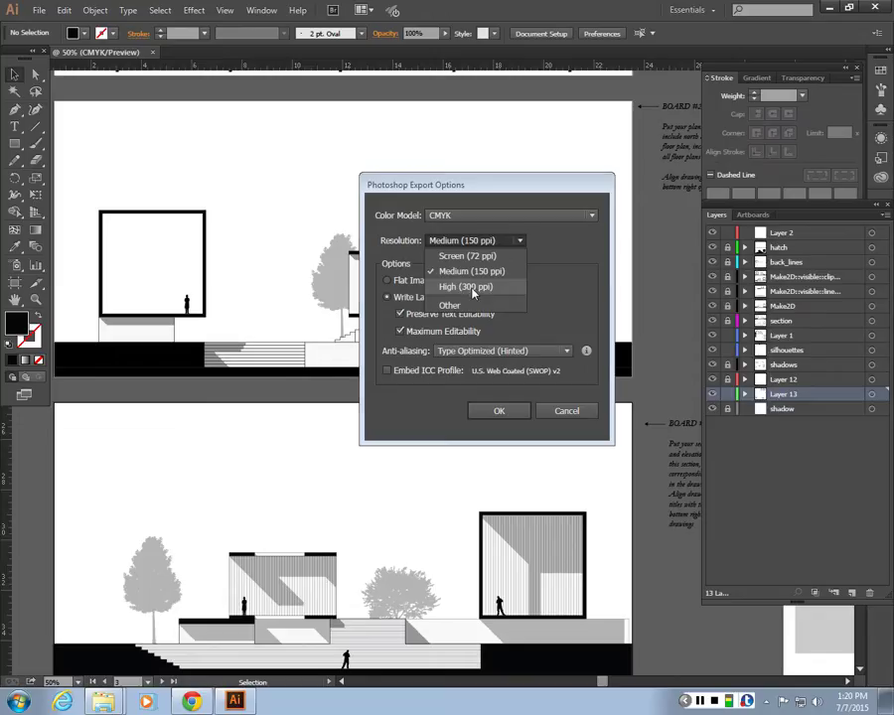
{"action": "left_click", "coordinate": [470, 287]}
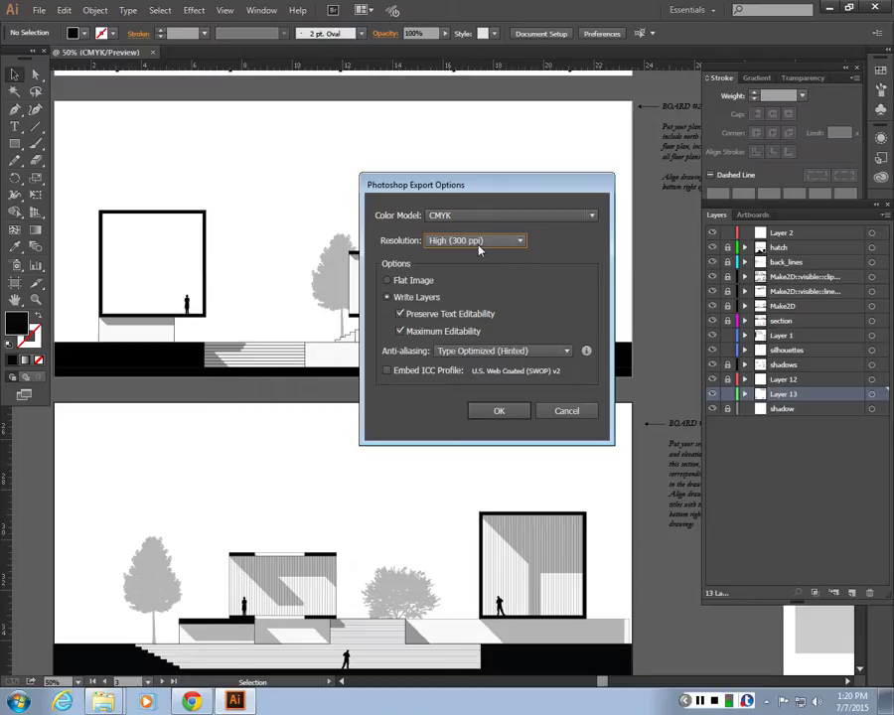
{"action": "left_click", "coordinate": [494, 417]}
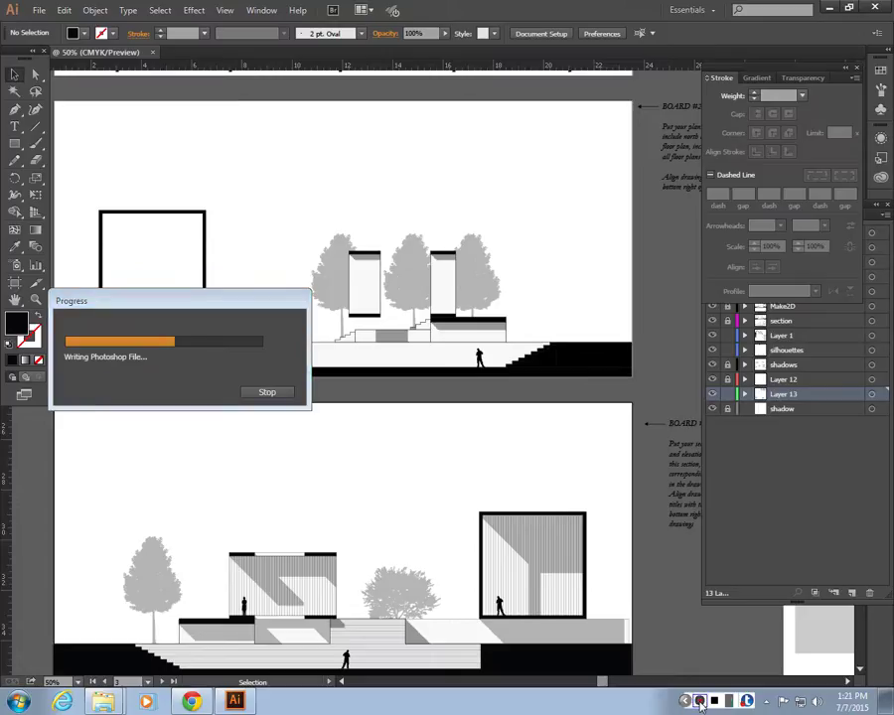
Minimize Illustrator, widen the A2_texture Explorer window and select sections-03.psd.
{"action": "left_click", "coordinate": [842, 8]}
{"action": "left_click_drag", "start_coordinate": [446, 164], "coordinate": [123, 164]}
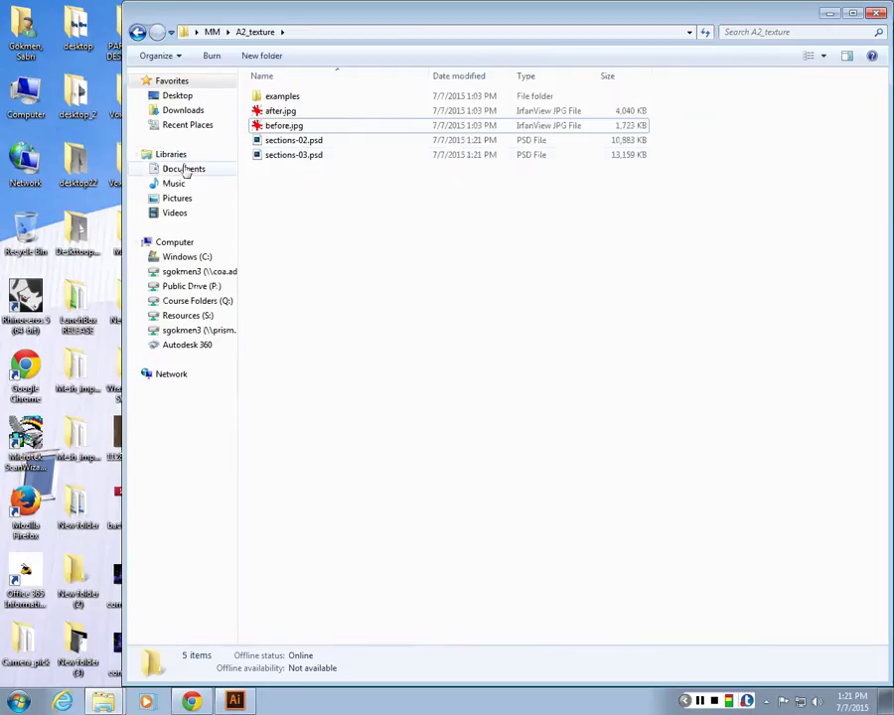
{"action": "left_click", "coordinate": [298, 156]}
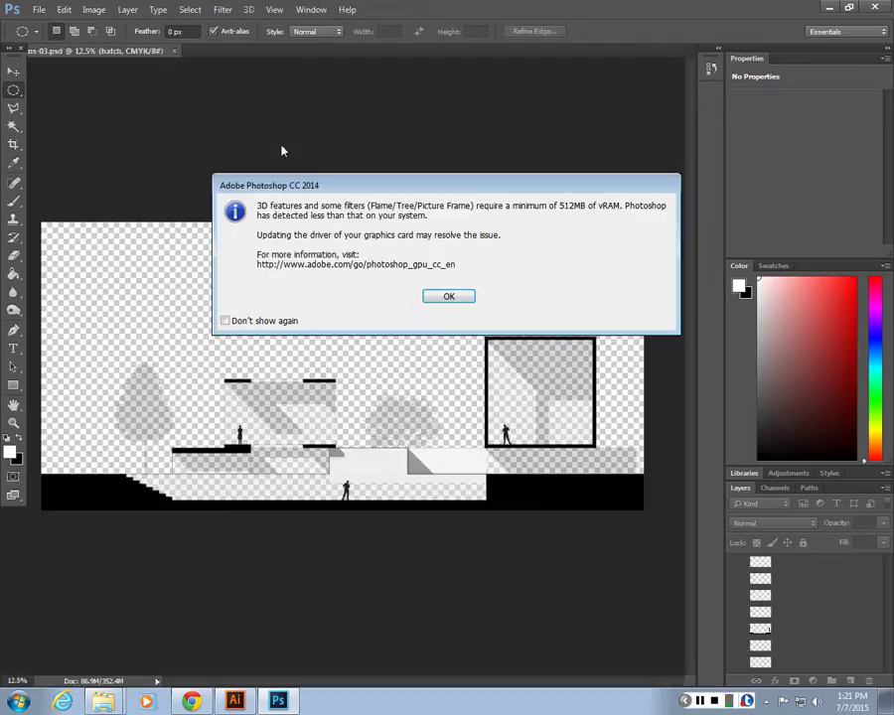
Dismiss the memory warning and shrink the Properties and Color panels to show more layers.
{"action": "left_click", "coordinate": [438, 298]}
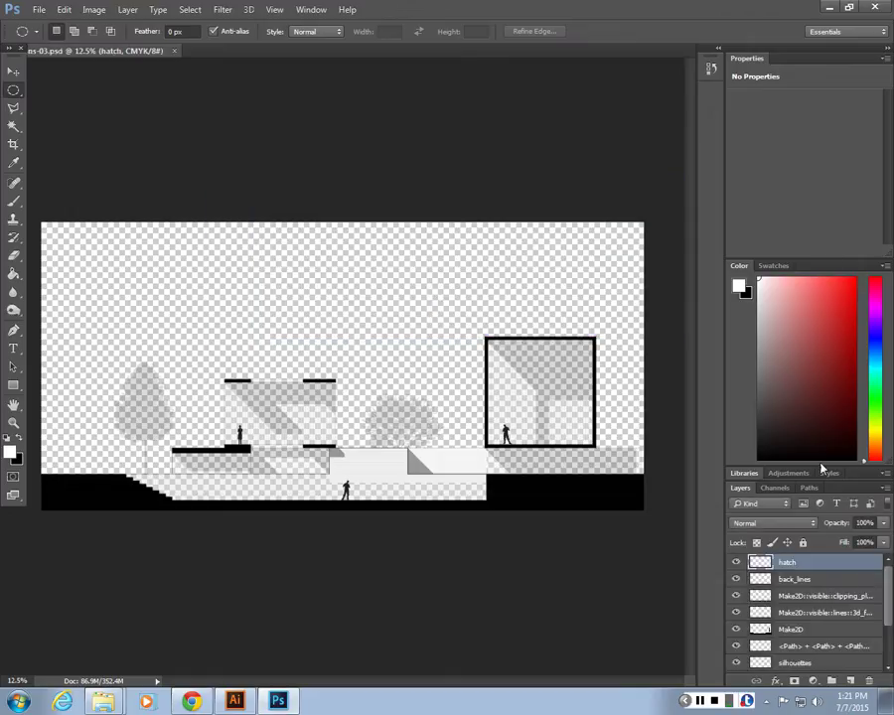
{"action": "left_click_drag", "start_coordinate": [824, 259], "coordinate": [819, 100]}
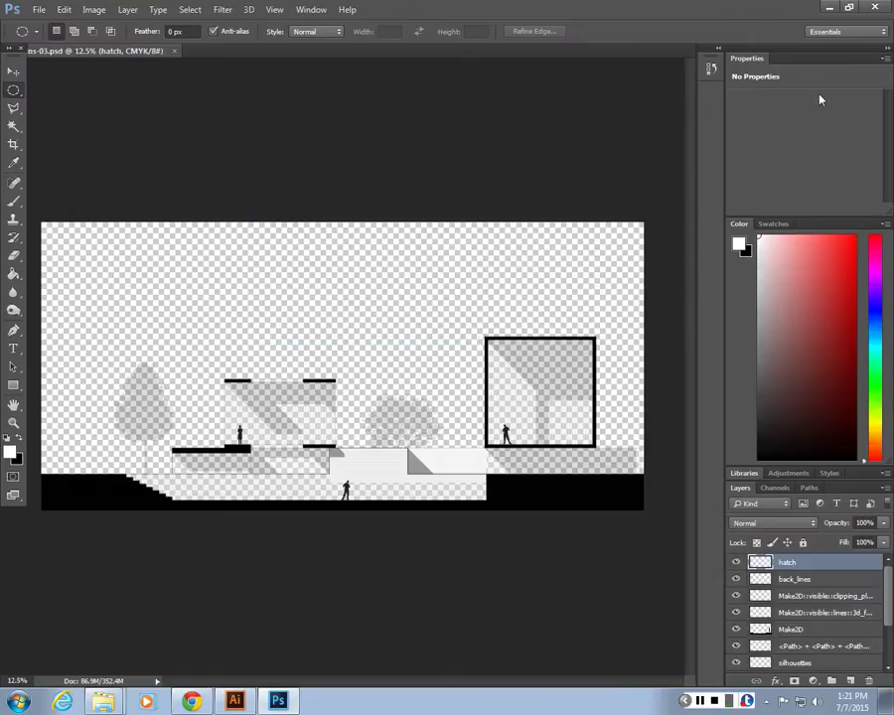
{"action": "left_click_drag", "start_coordinate": [829, 466], "coordinate": [829, 264]}
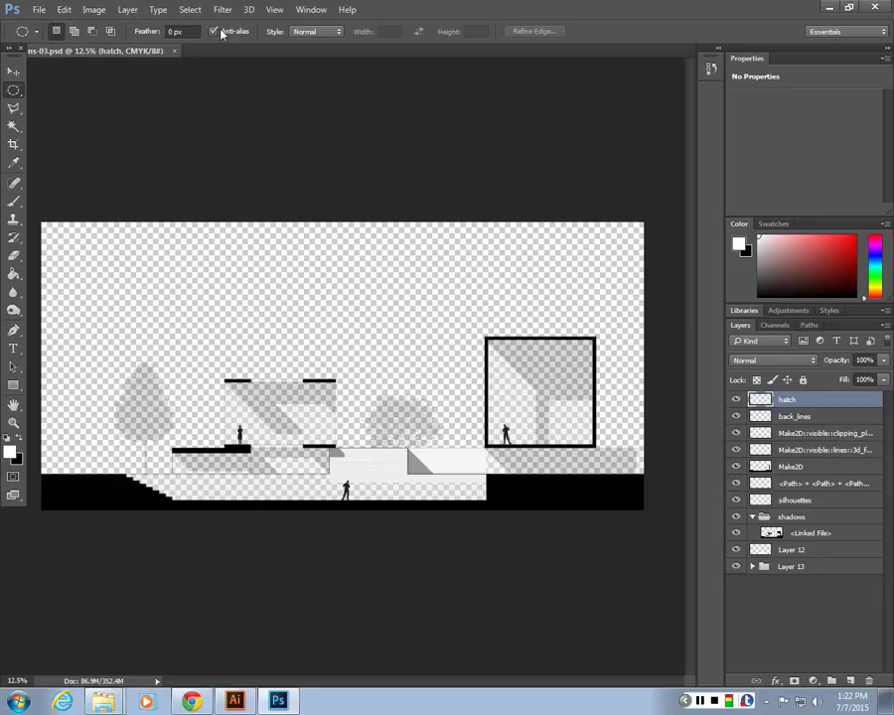
Open Image Size to check the section's dimensions and 300 ppi resolution.
{"action": "left_click", "coordinate": [93, 32]}
{"action": "left_click", "coordinate": [94, 11]}
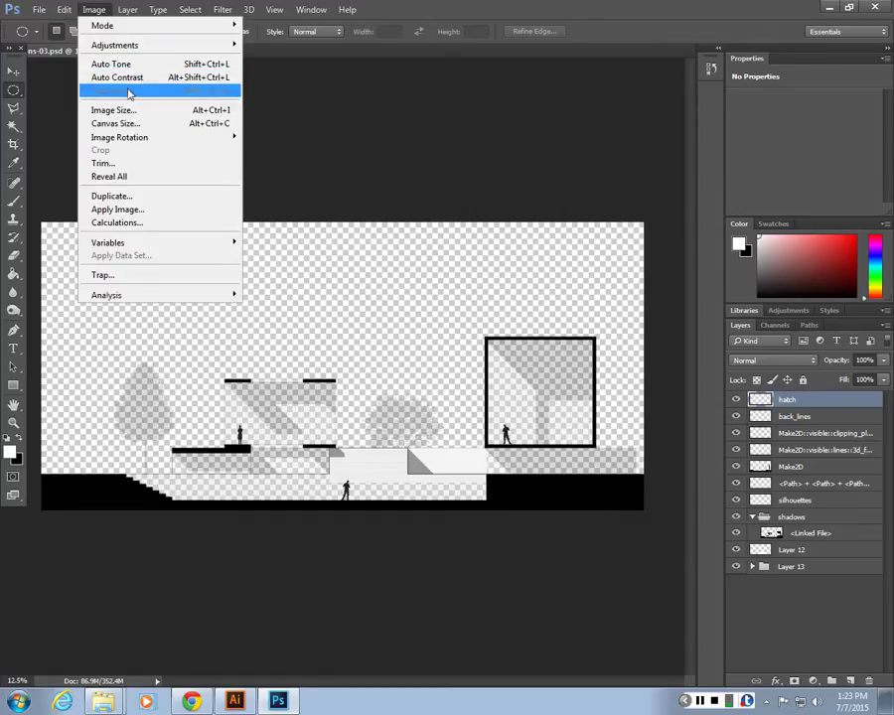
{"action": "left_click", "coordinate": [112, 110]}
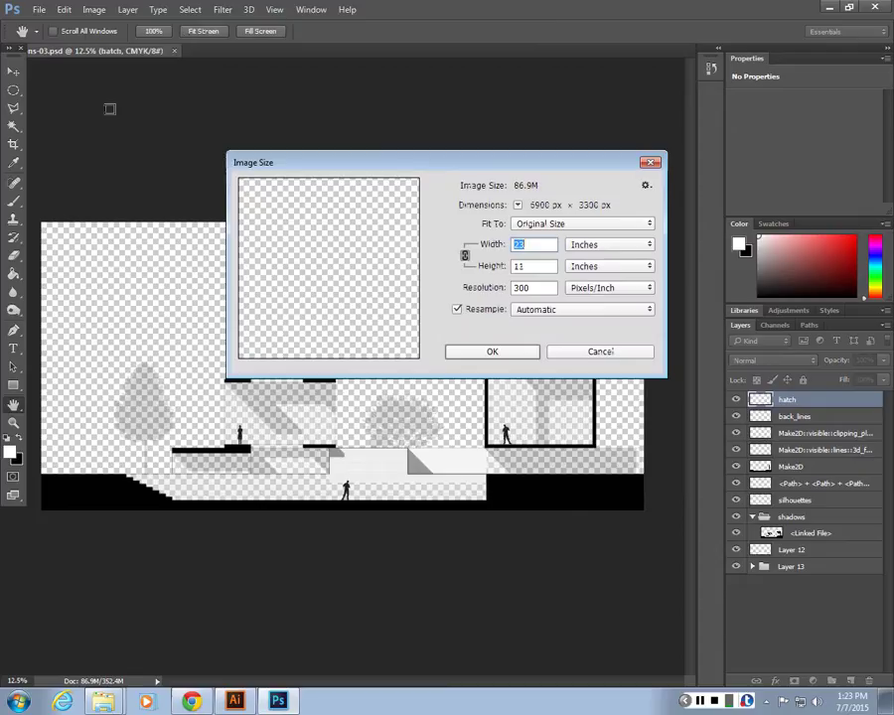
Move the Image Size dialog aside, review 6900 × 3300 px at 300 ppi, and close it unchanged.
{"action": "left_click_drag", "start_coordinate": [427, 163], "coordinate": [405, 68]}
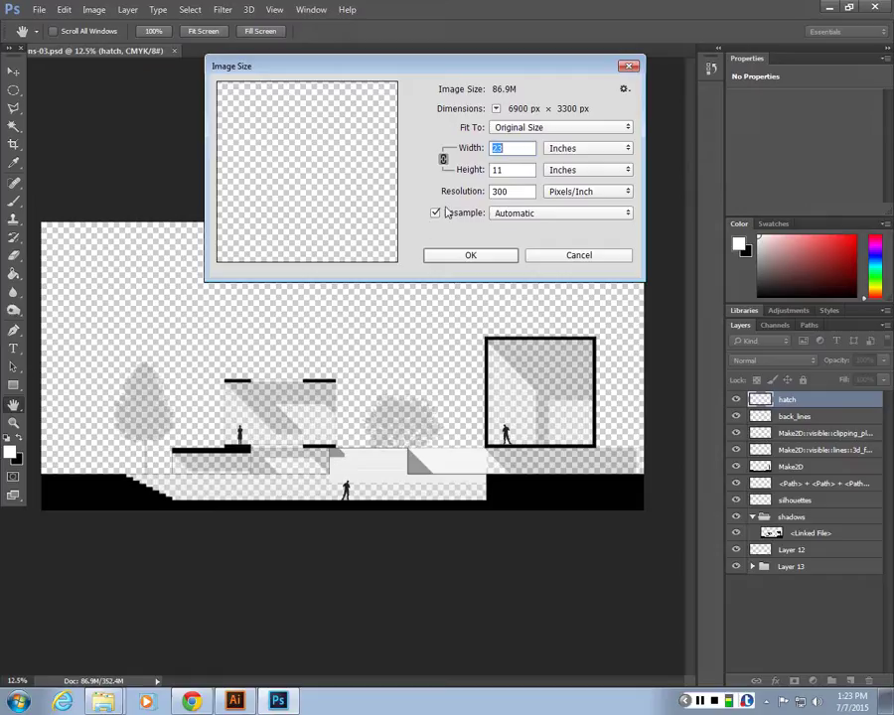
{"action": "left_click", "coordinate": [622, 67]}
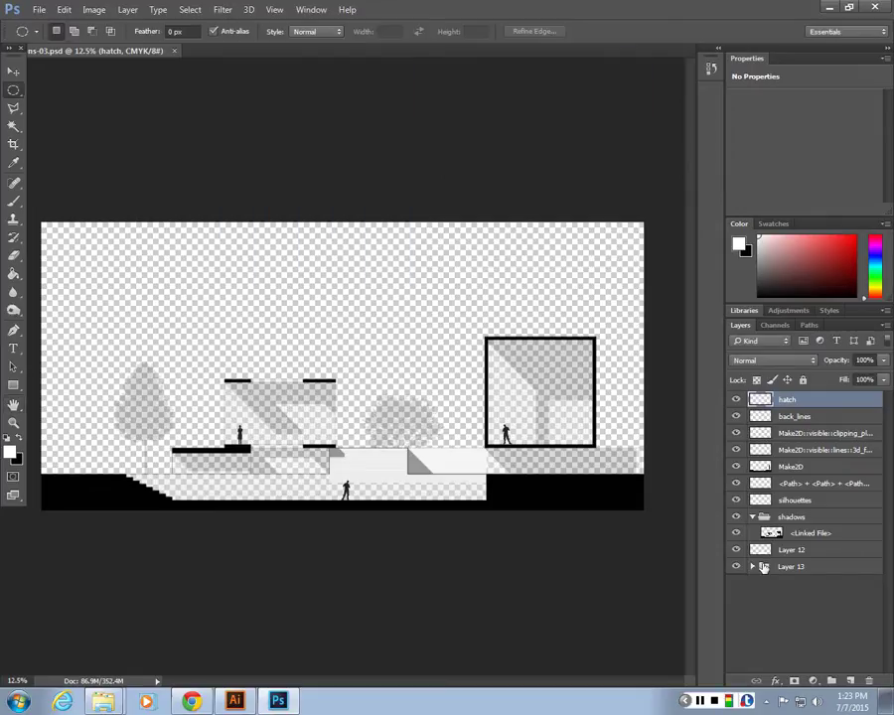
Collapse the shadows layer group and deselect the hatch layer.
{"action": "left_click", "coordinate": [752, 516]}
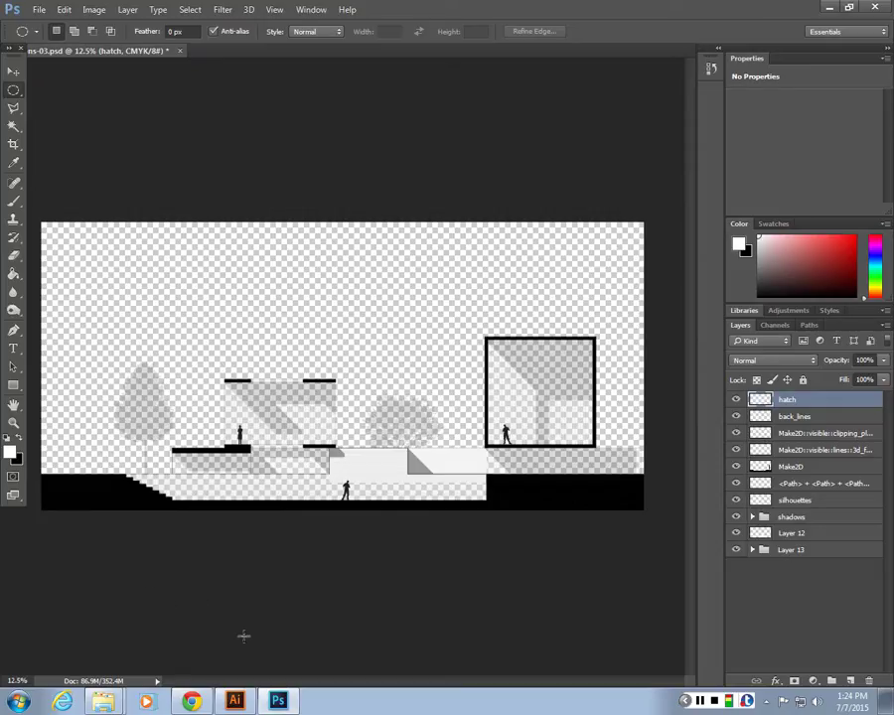
{"action": "left_click", "coordinate": [829, 397], "text": "ctrl"}
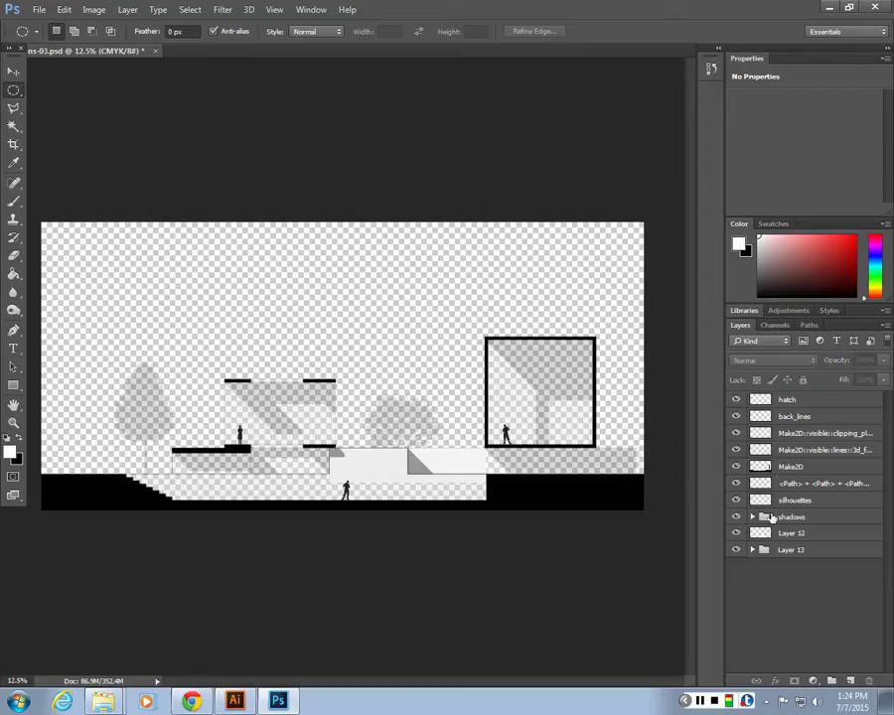
{"action": "left_click", "coordinate": [700, 702]}
Create a new layer, name it white_background, and drag it below Layer 13 to the bottom.
{"action": "left_click", "coordinate": [852, 681]}
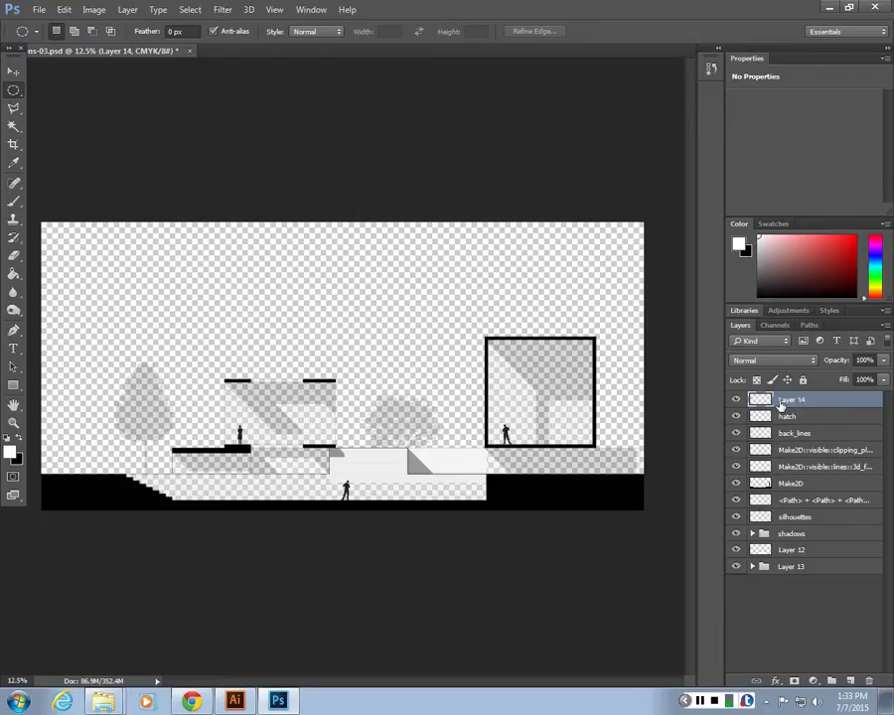
{"action": "double_click", "coordinate": [795, 400]}
{"action": "type", "text": "bl"}
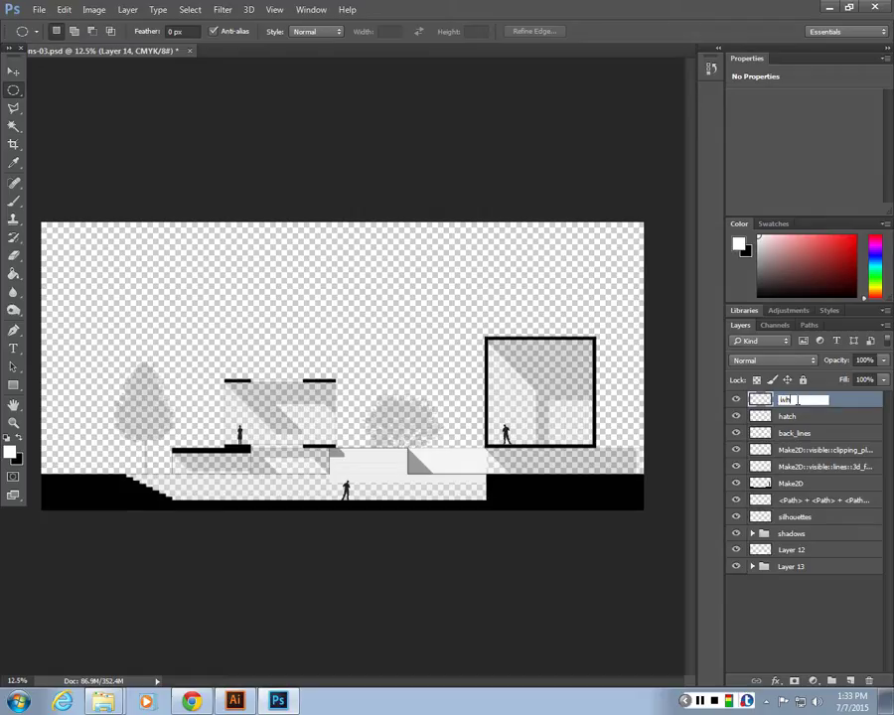
{"action": "key", "text": "BackSpace"}
{"action": "key", "text": "BackSpace"}
{"action": "type", "text": "white background"}
{"action": "key", "text": "Return"}
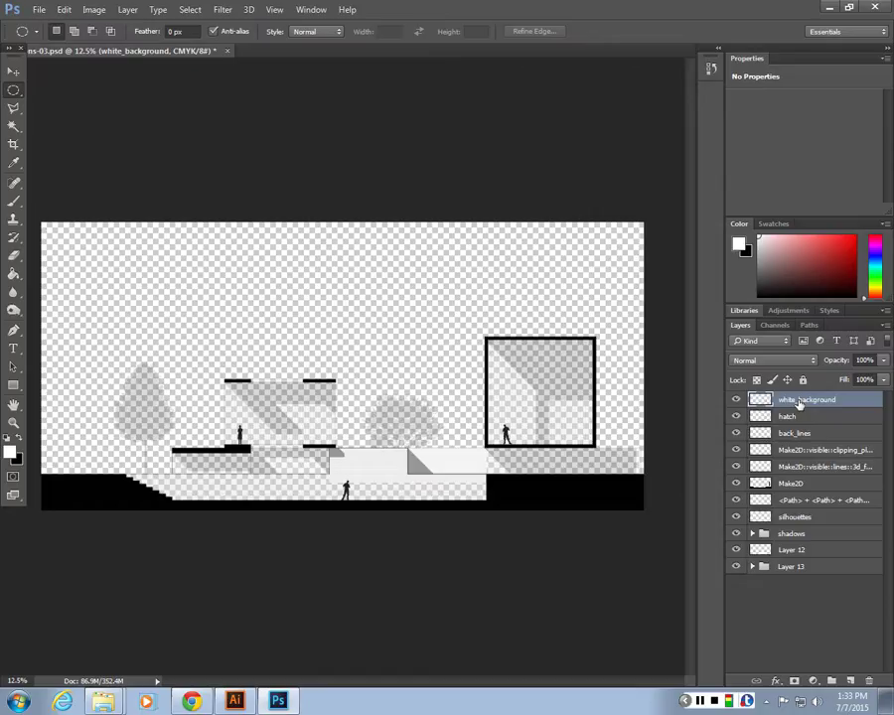
{"action": "left_click_drag", "start_coordinate": [798, 402], "coordinate": [805, 591]}
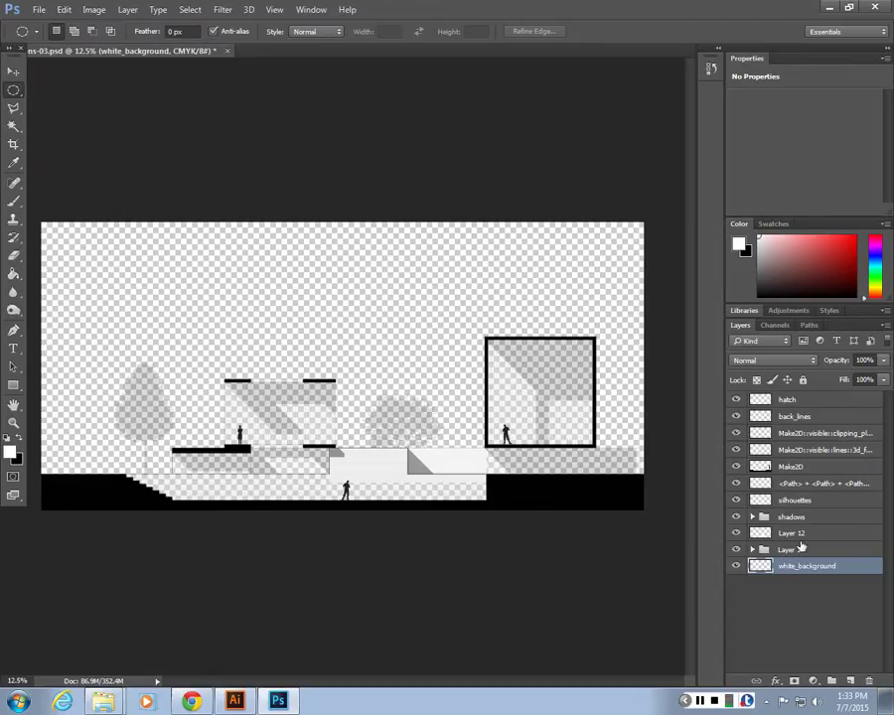
{"action": "left_click", "coordinate": [826, 615]}
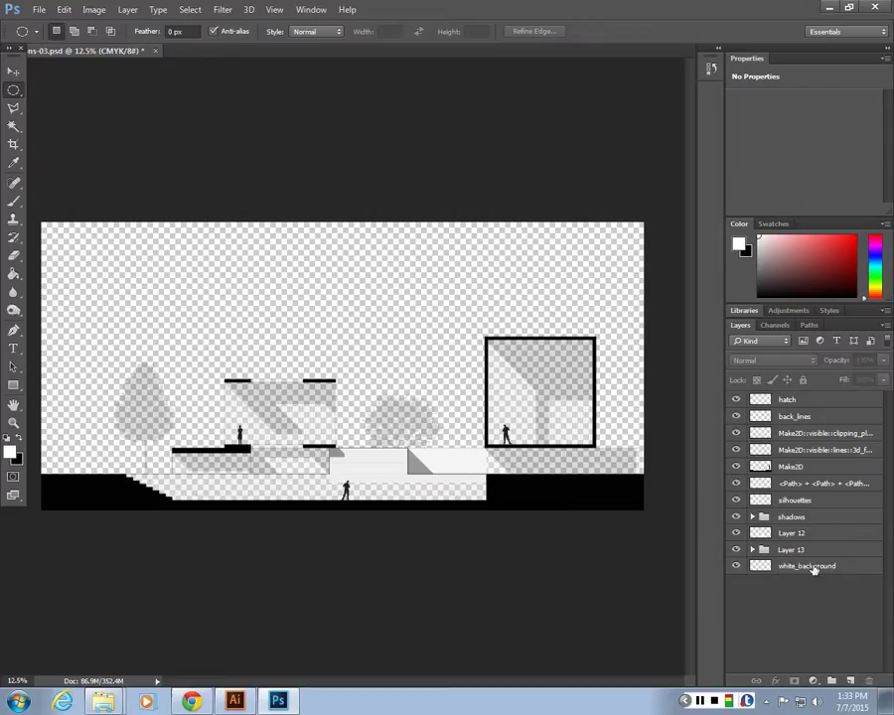
{"action": "left_click", "coordinate": [814, 568]}
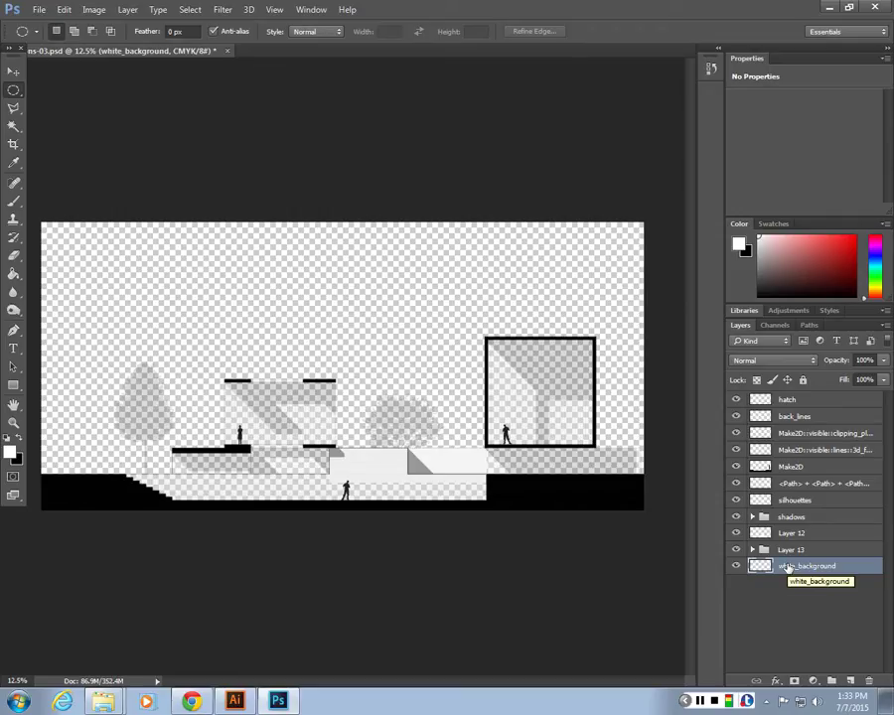
Choose the Paint Bucket tool and set the foreground colour to white.
{"action": "left_click", "coordinate": [13, 277]}
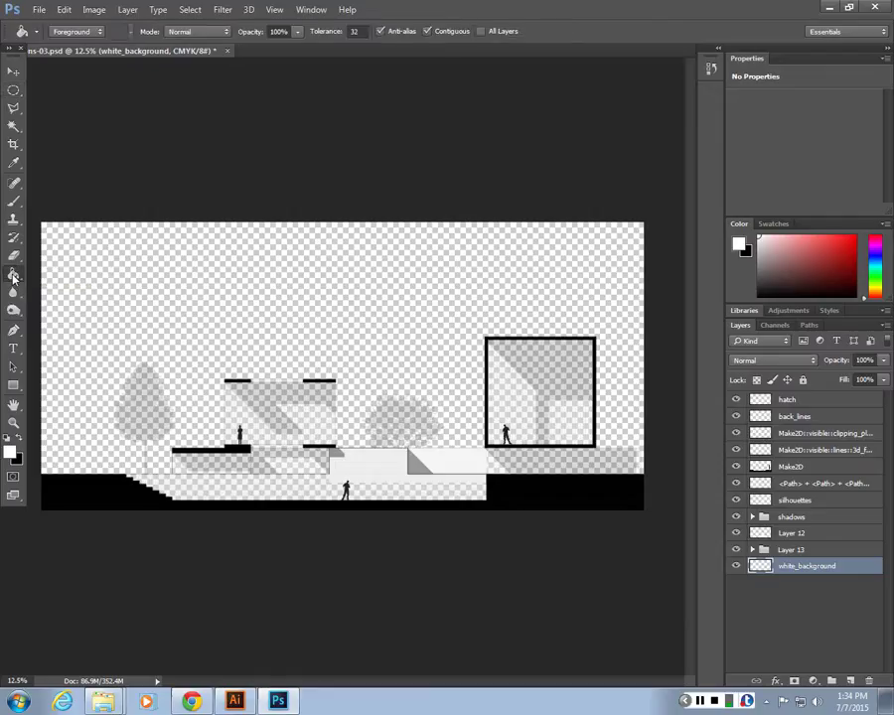
{"action": "left_click", "coordinate": [10, 453]}
{"action": "left_click_drag", "start_coordinate": [173, 130], "coordinate": [142, 78]}
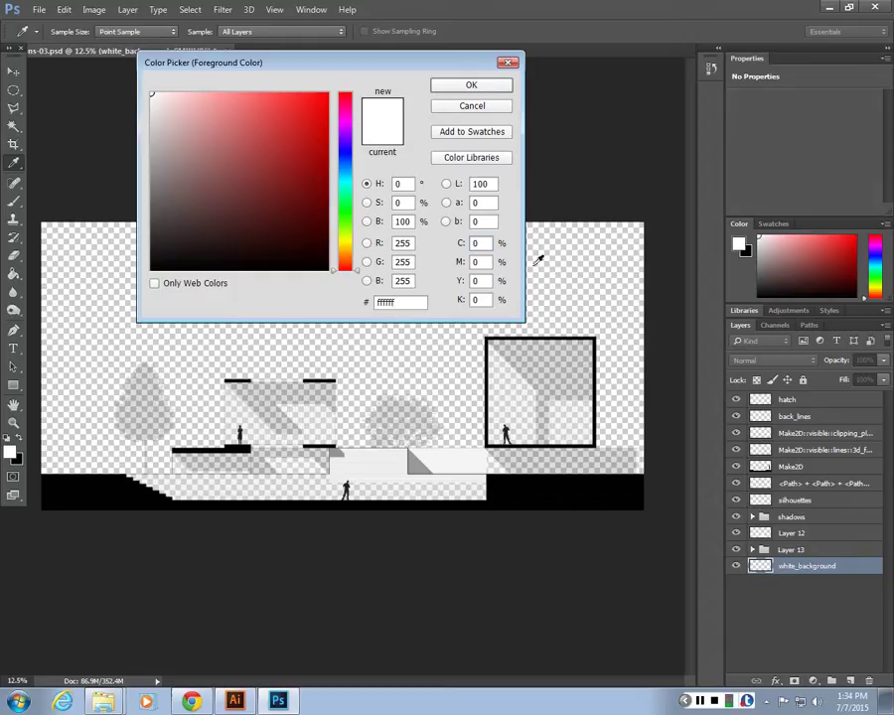
{"action": "left_click", "coordinate": [479, 89]}
{"action": "key", "text": "g"}
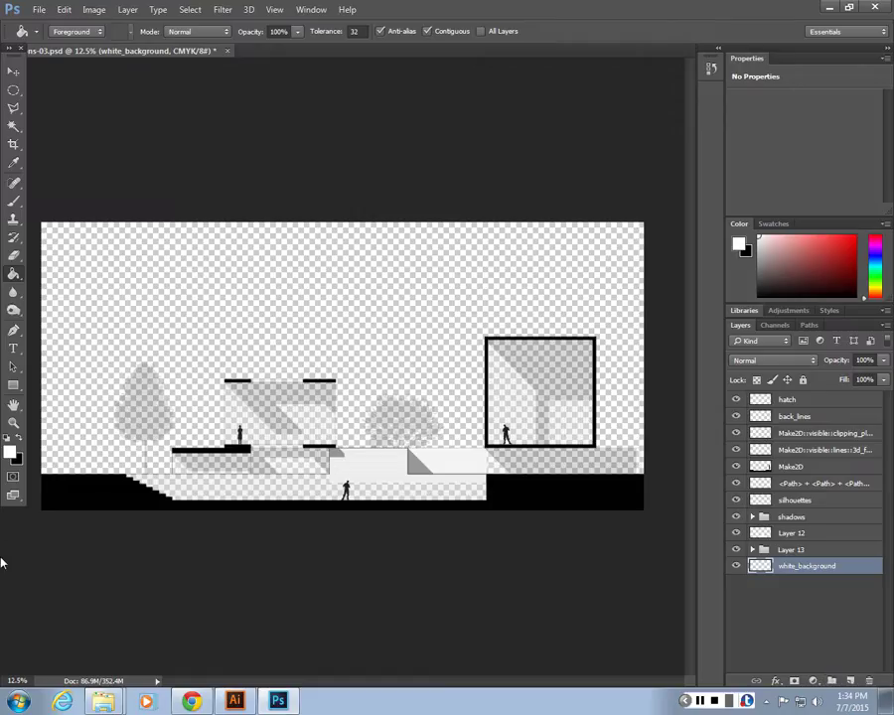
Reset the foreground colour to #ffffff and fill the white_background layer with white.
{"action": "left_click", "coordinate": [11, 452]}
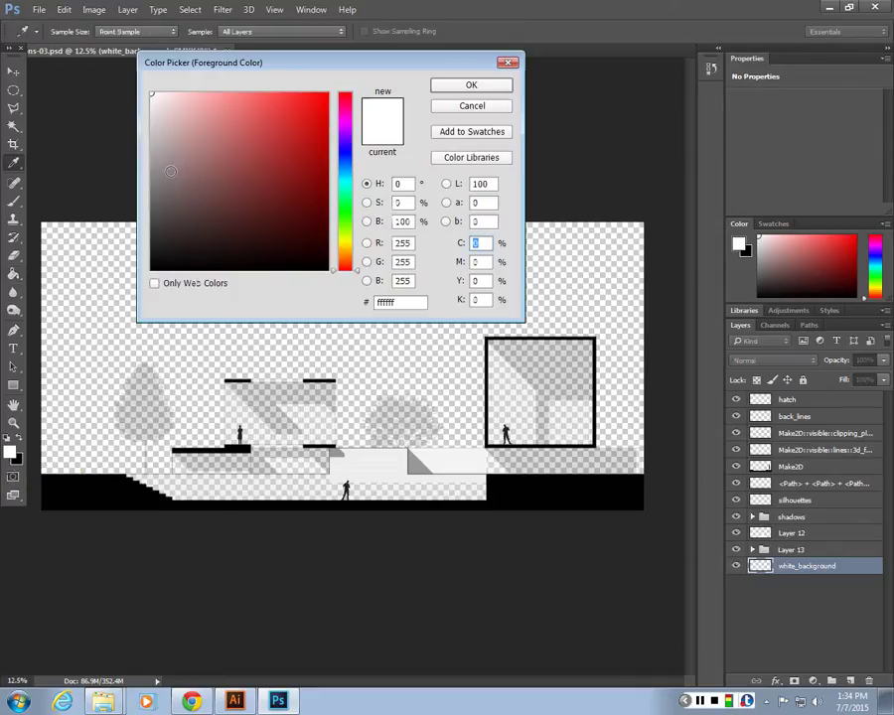
{"action": "left_click", "coordinate": [172, 149]}
{"action": "left_click", "coordinate": [151, 93]}
{"action": "left_click_drag", "start_coordinate": [159, 98], "coordinate": [128, 74]}
{"action": "left_click", "coordinate": [472, 85]}
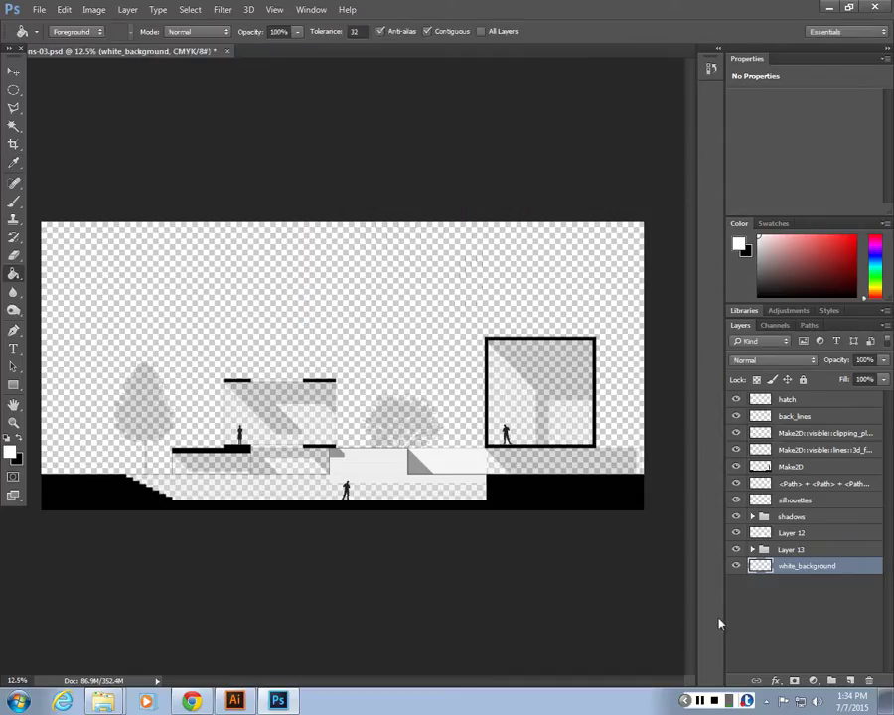
{"action": "left_click", "coordinate": [184, 284]}
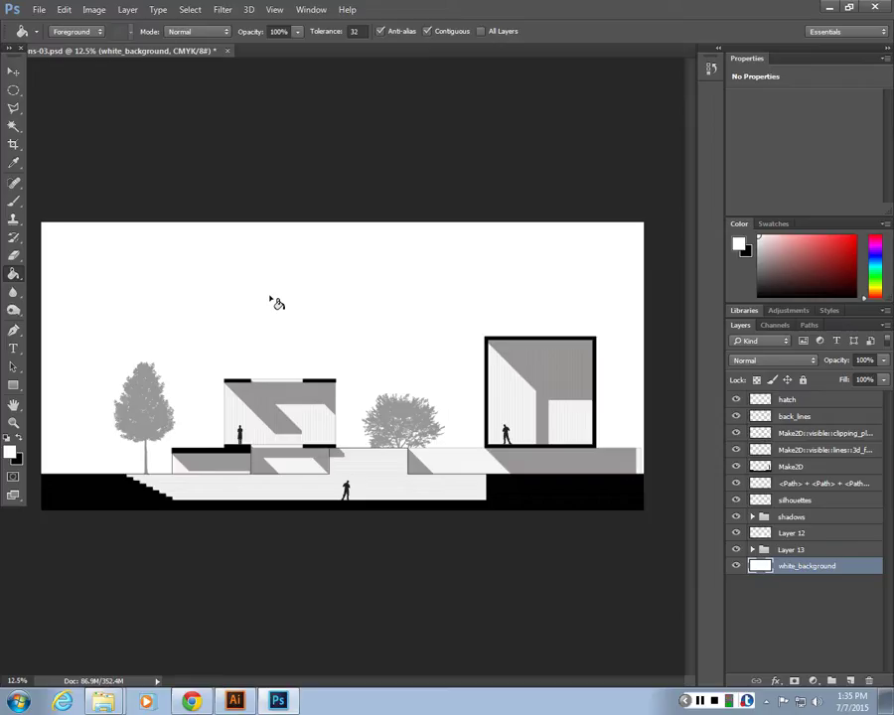
Check the alternative fill tools, keeping the Paint Bucket selected.
{"action": "right_click", "coordinate": [14, 276]}
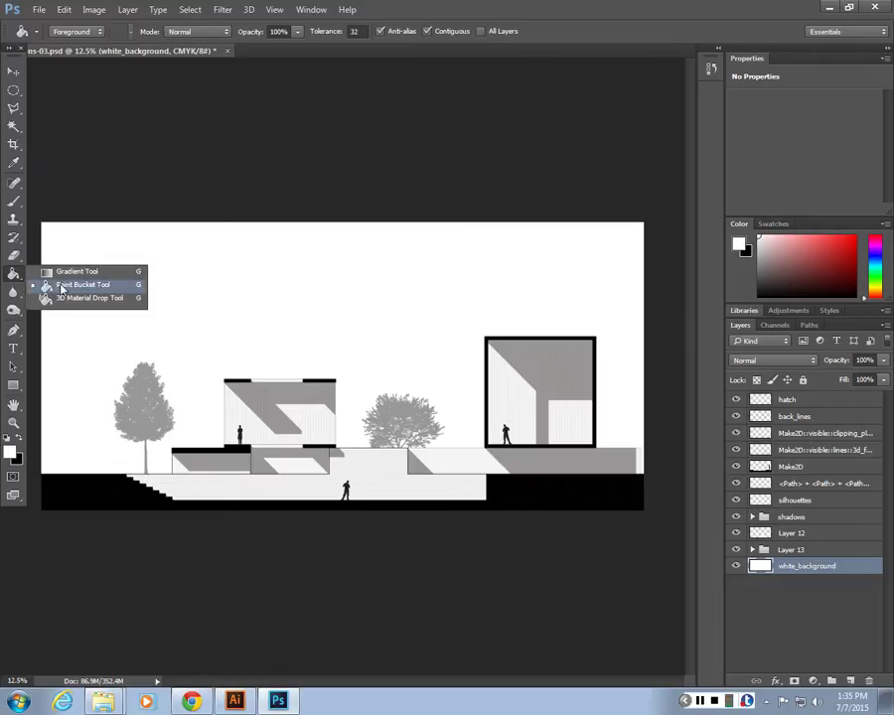
{"action": "left_click", "coordinate": [62, 286]}
{"action": "right_click", "coordinate": [14, 273]}
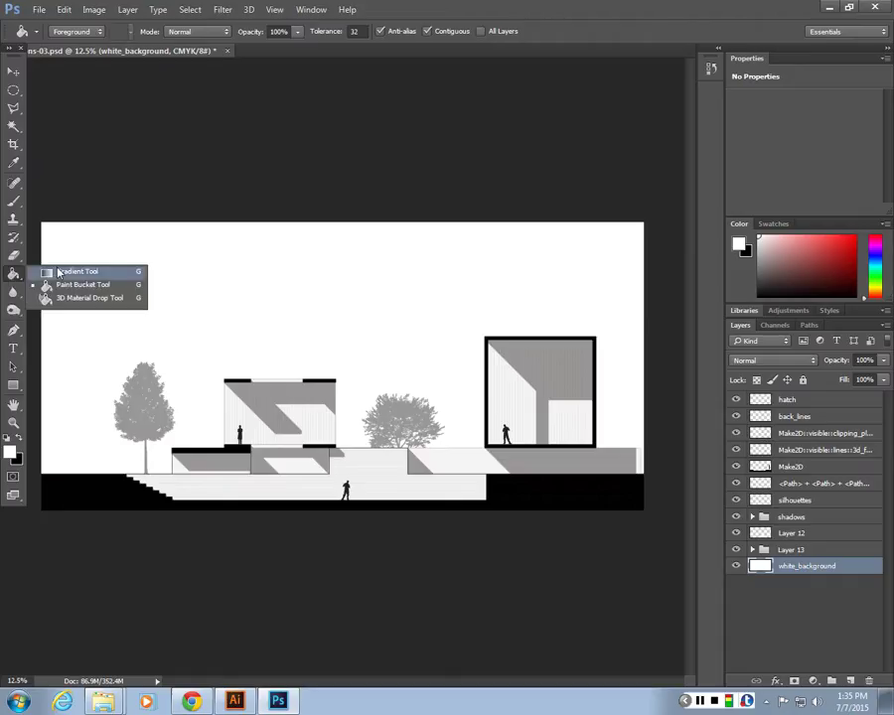
{"action": "left_click", "coordinate": [7, 278]}
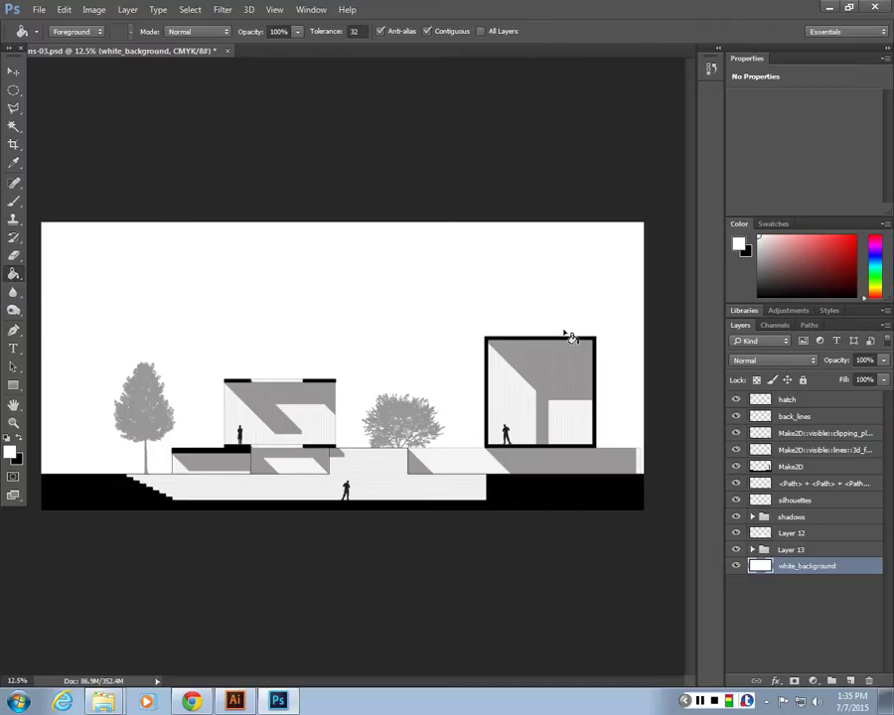
Select the white_background layer and apply Lock All to it.
{"action": "left_click", "coordinate": [13, 89]}
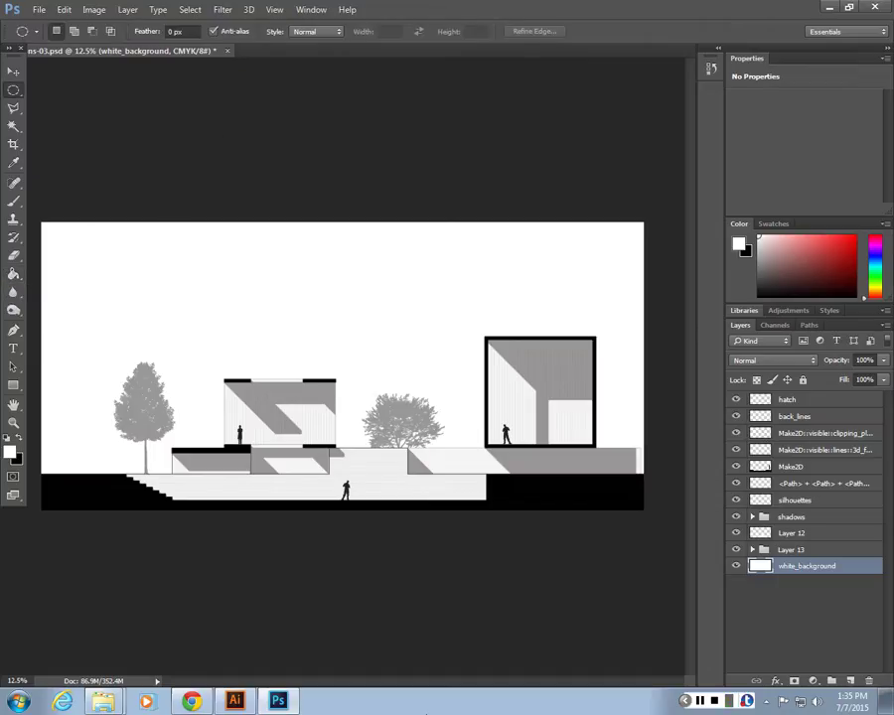
{"action": "left_click", "coordinate": [761, 584]}
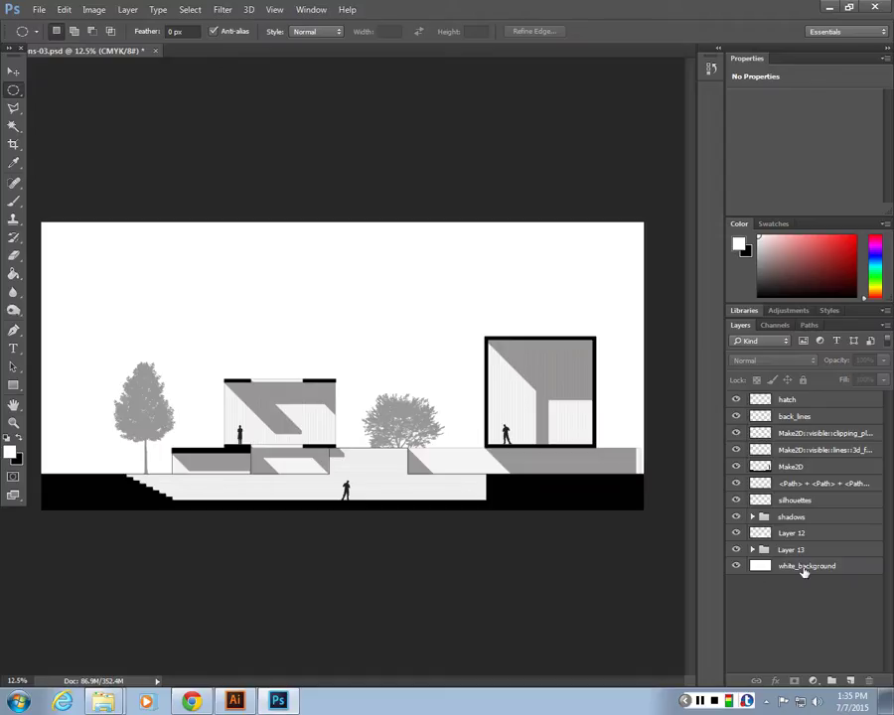
{"action": "left_click", "coordinate": [803, 567]}
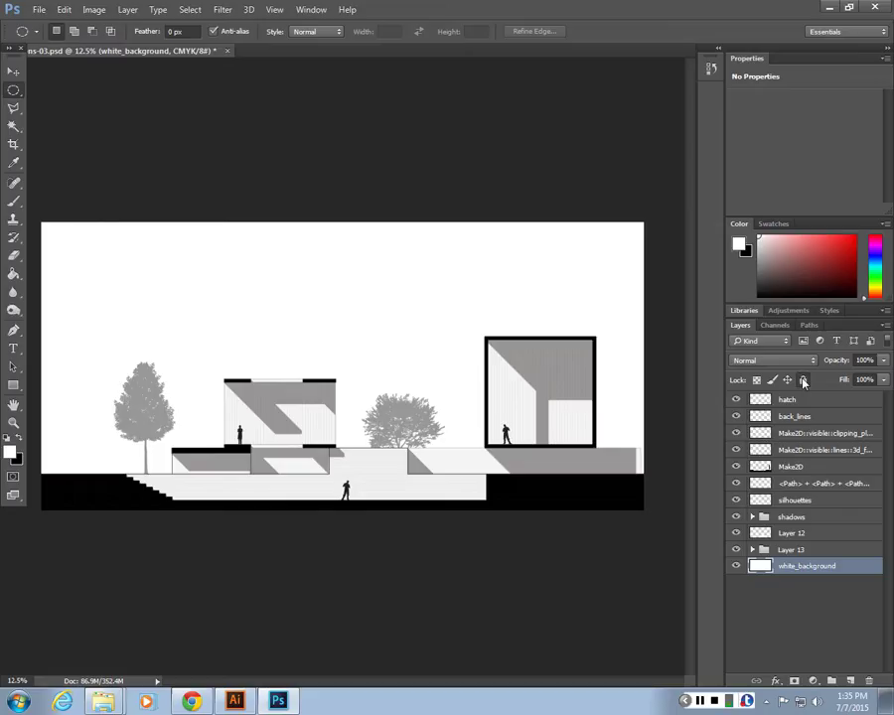
{"action": "left_click", "coordinate": [803, 380]}
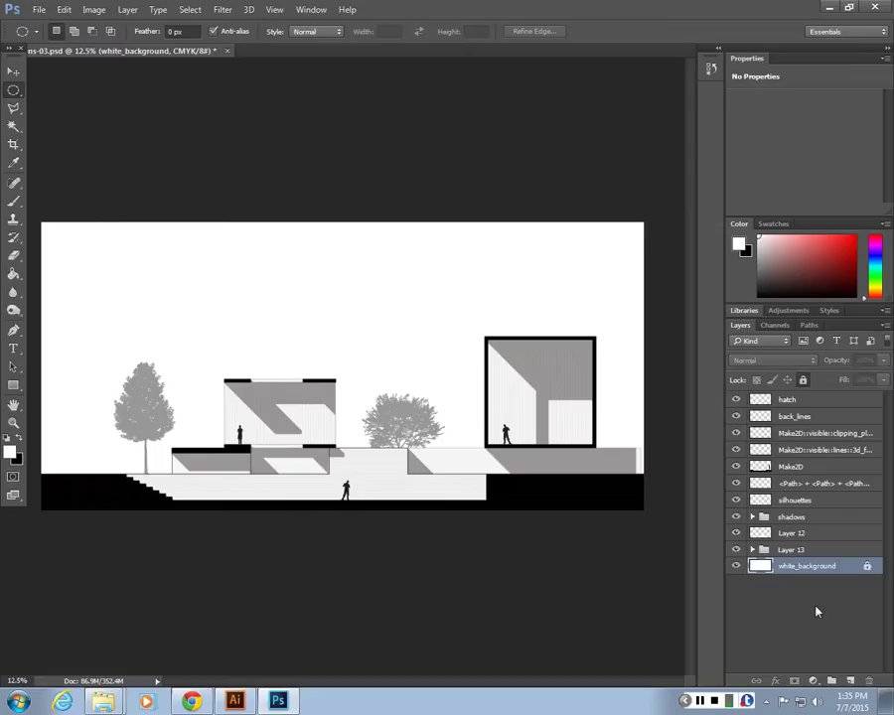
Toggle white_background's visibility off and on to check the white fill.
{"action": "left_click", "coordinate": [735, 566]}
{"action": "left_click", "coordinate": [735, 567]}
{"action": "left_click", "coordinate": [735, 567]}
{"action": "right_click", "coordinate": [735, 569]}
{"action": "left_click", "coordinate": [749, 592]}
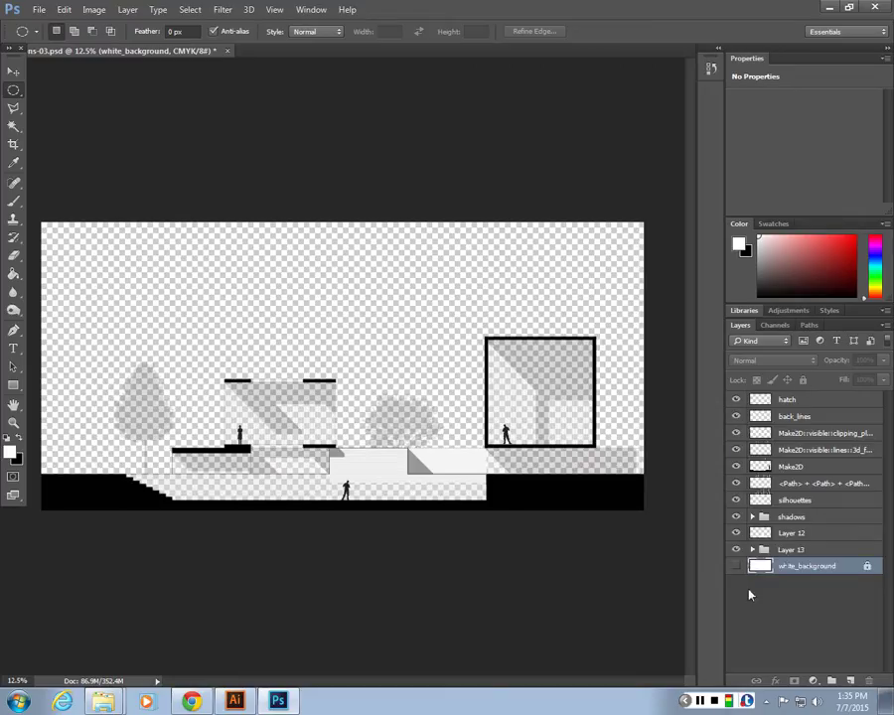
{"action": "left_click", "coordinate": [736, 568]}
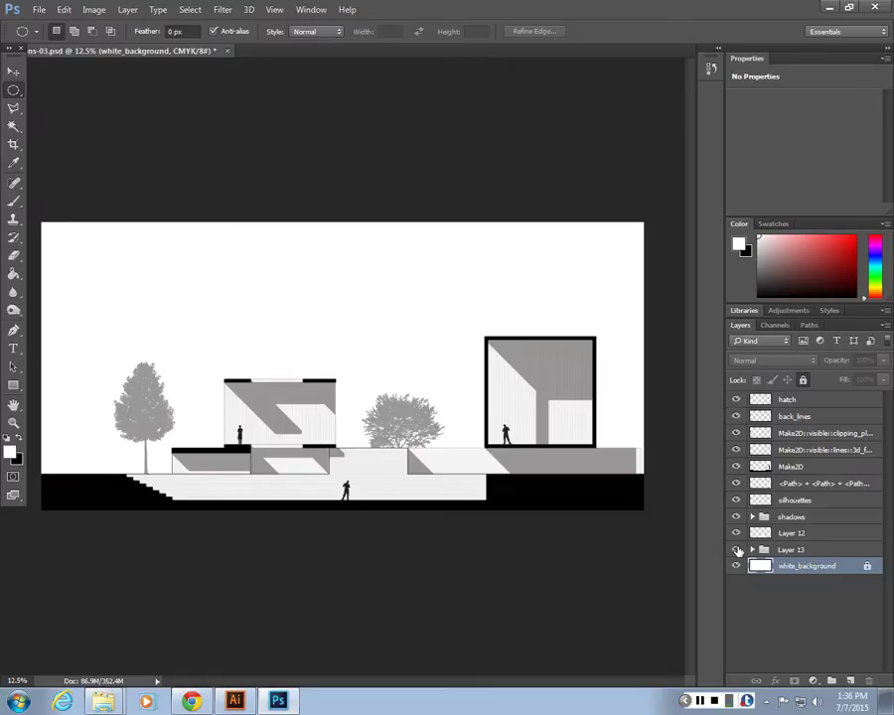
Rename Layer 13 to trees and lock the trees group.
{"action": "double_click", "coordinate": [790, 549]}
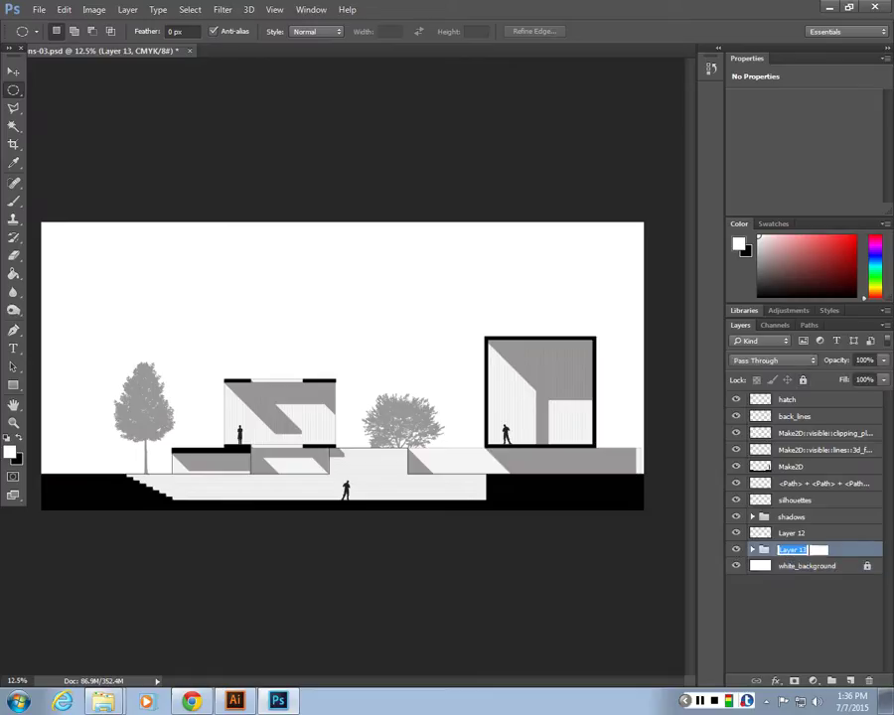
{"action": "type", "text": "trees"}
{"action": "left_click", "coordinate": [867, 619]}
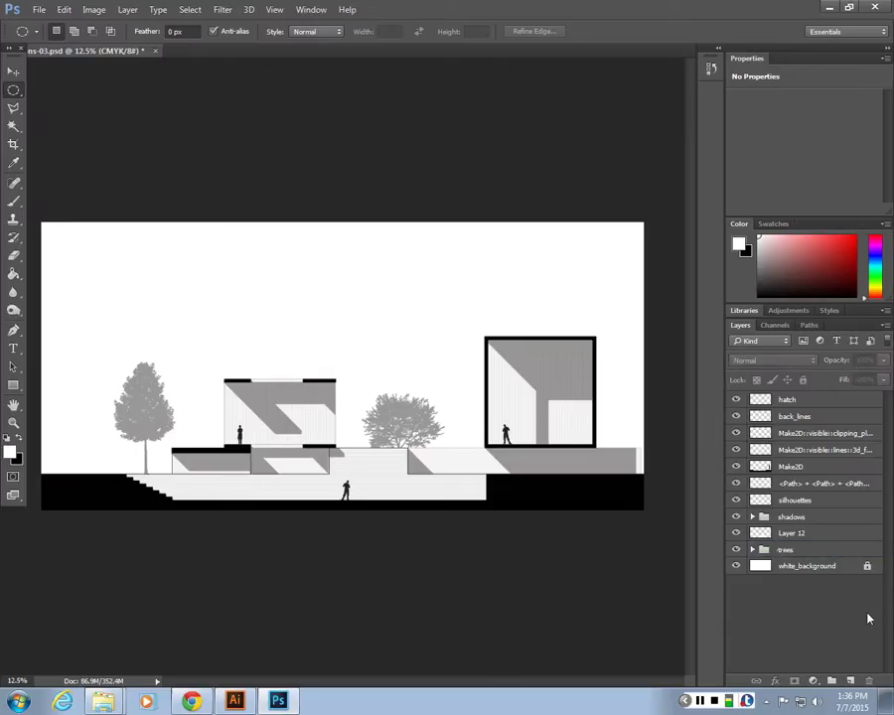
{"action": "left_click", "coordinate": [862, 551]}
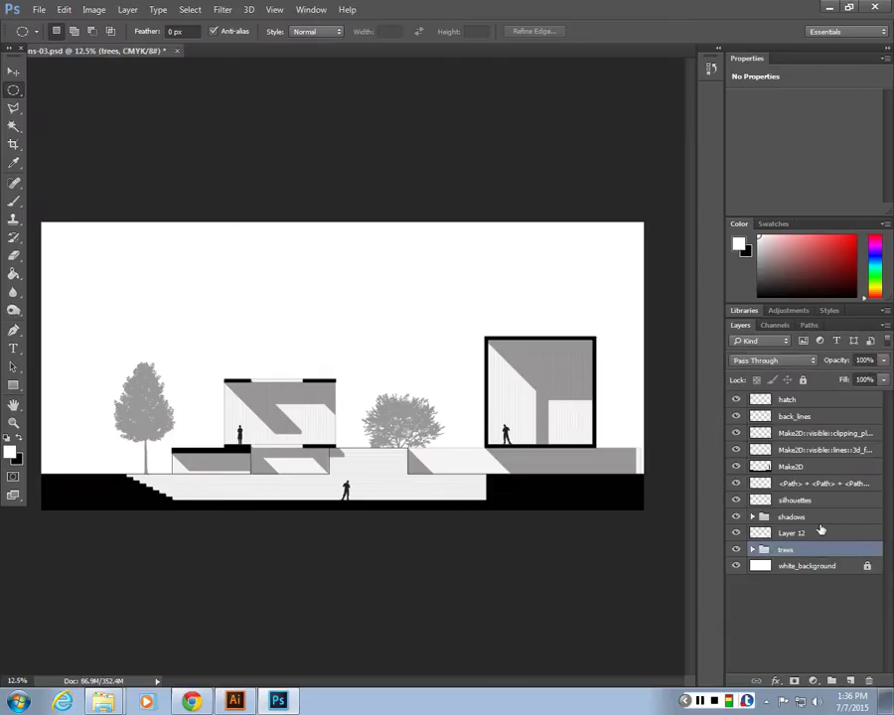
{"action": "left_click", "coordinate": [803, 379]}
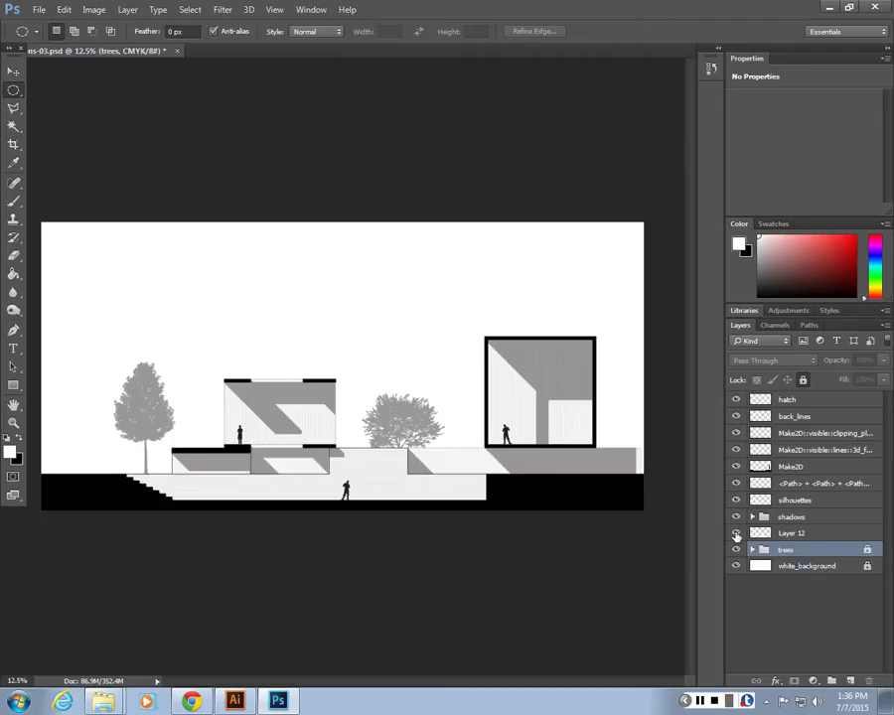
Rename Layer 12 to fill and select it.
{"action": "double_click", "coordinate": [809, 534]}
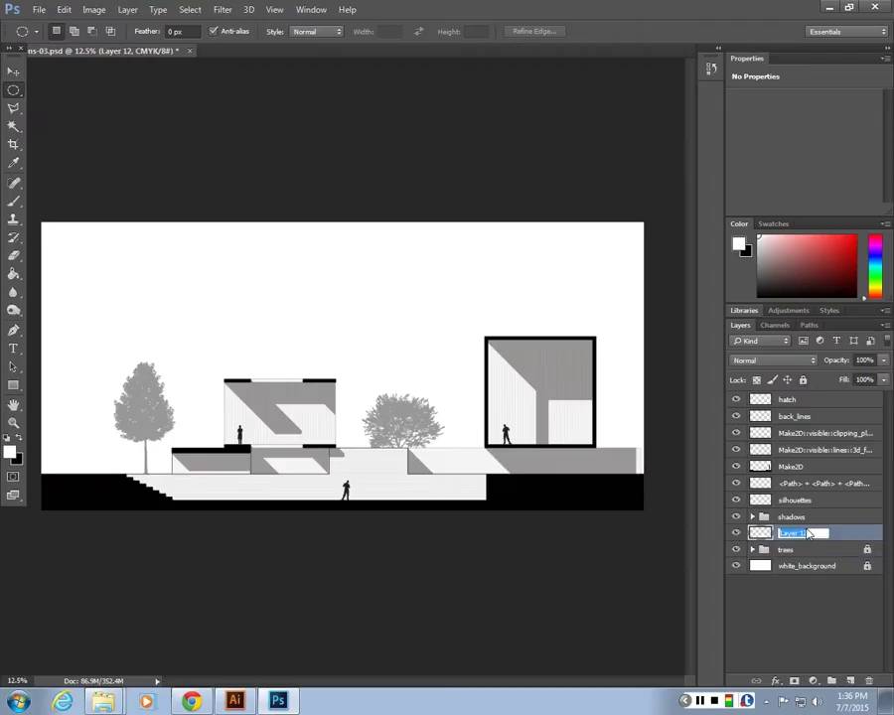
{"action": "type", "text": "fill"}
{"action": "key", "text": "Return"}
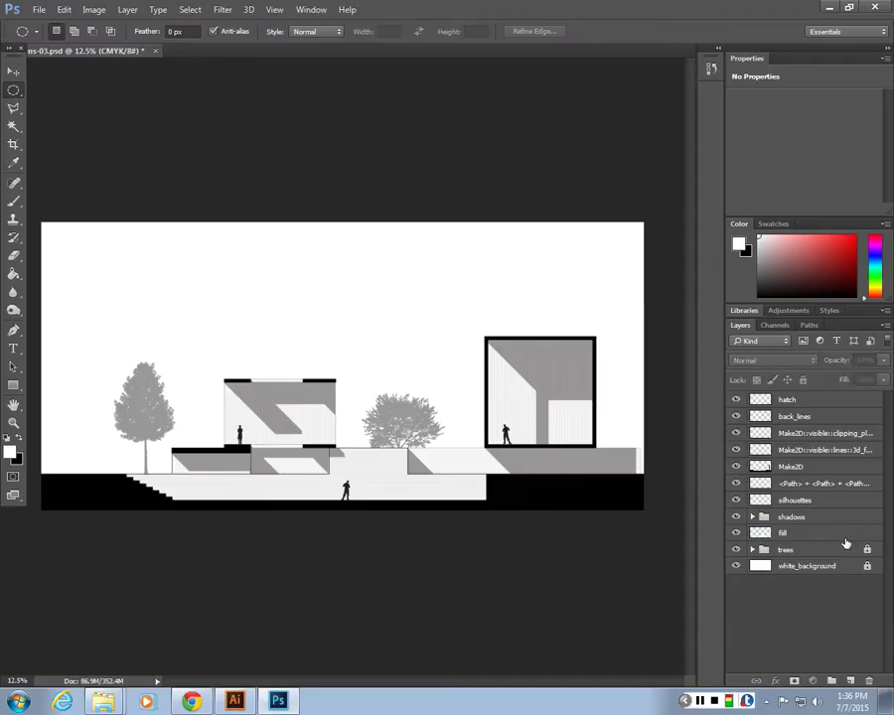
{"action": "left_click", "coordinate": [845, 536]}
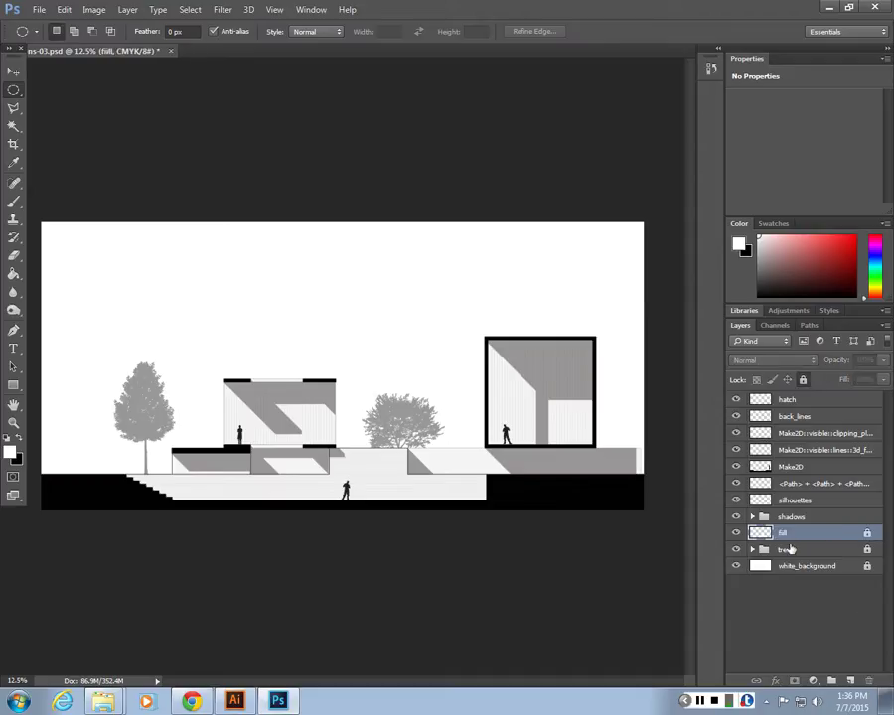
Toggle the shadows group's visibility to compare, then select the group.
{"action": "left_click", "coordinate": [735, 517]}
{"action": "left_click", "coordinate": [736, 517]}
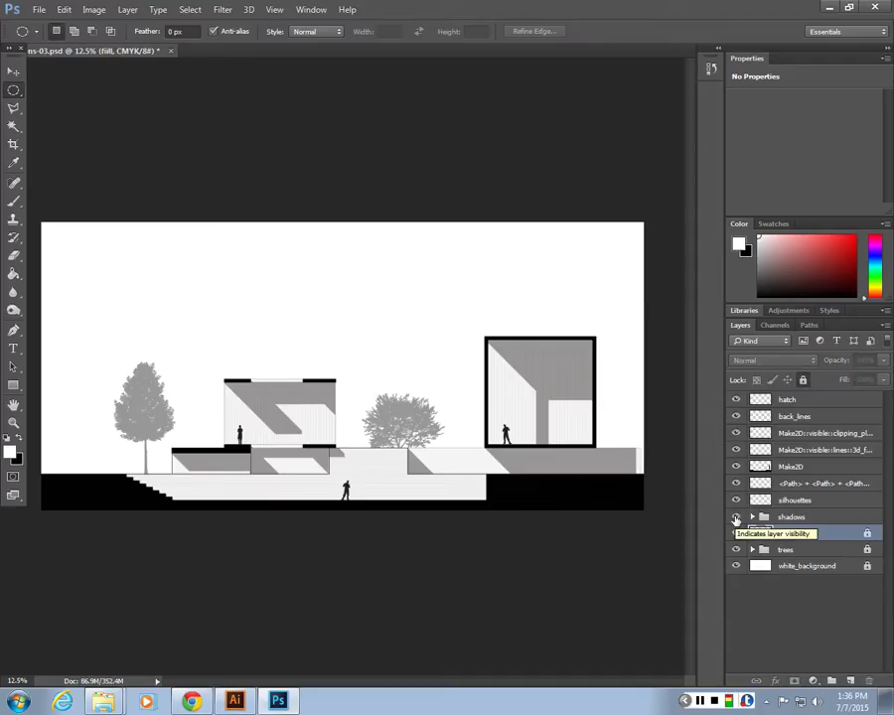
{"action": "left_click", "coordinate": [736, 517]}
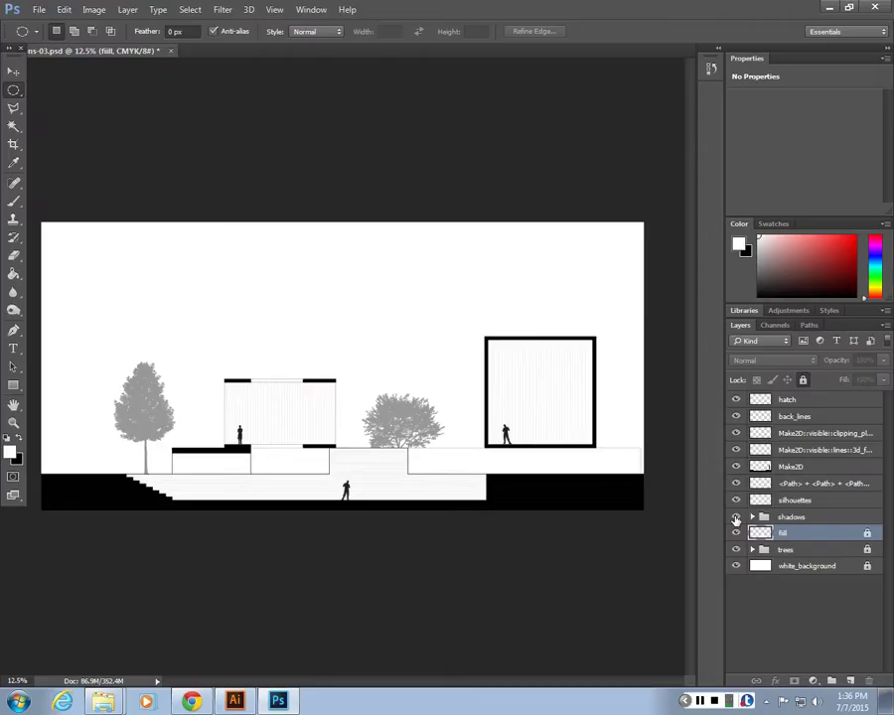
{"action": "left_click", "coordinate": [735, 517]}
{"action": "left_click", "coordinate": [775, 518]}
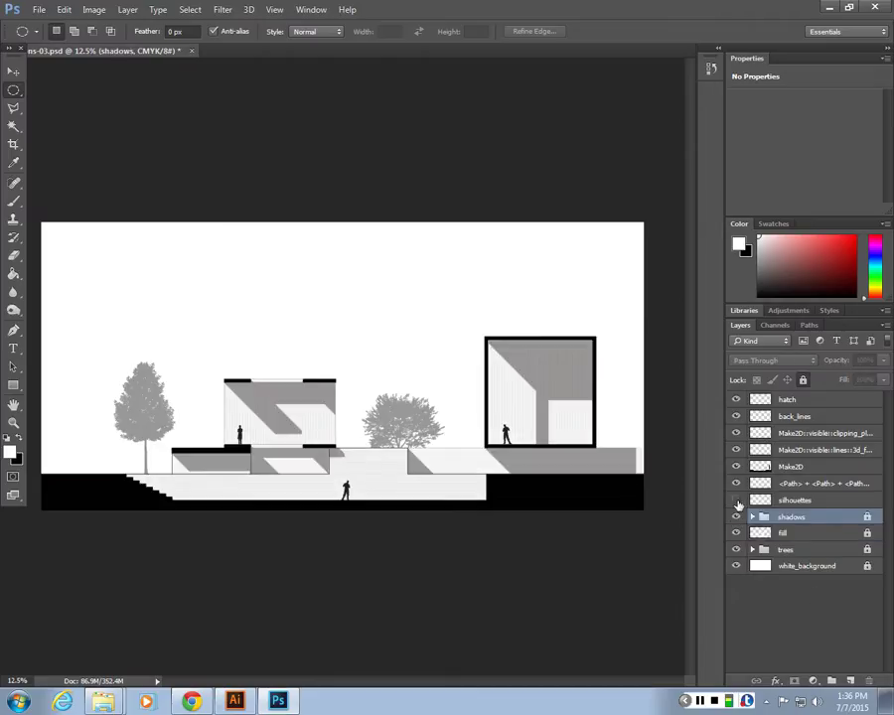
Check the silhouettes layer's figures and lock it with Lock All.
{"action": "left_click", "coordinate": [736, 501]}
{"action": "left_click", "coordinate": [735, 500]}
{"action": "left_click", "coordinate": [754, 504]}
{"action": "left_click", "coordinate": [803, 380]}
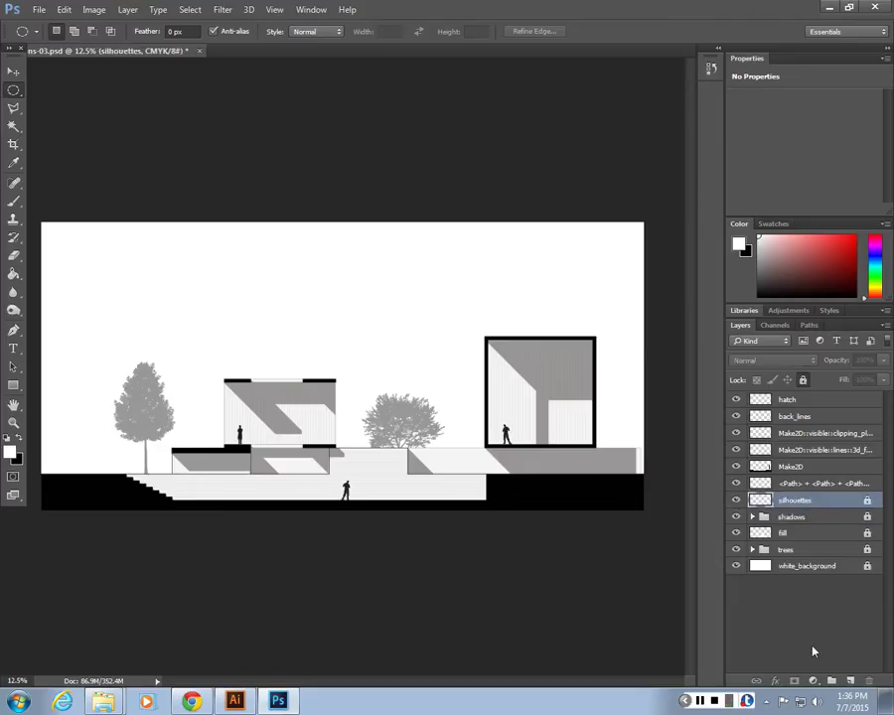
Toggle the path layer's visibility repeatedly to see its content.
{"action": "left_click", "coordinate": [735, 484]}
{"action": "left_click", "coordinate": [736, 483]}
{"action": "left_click", "coordinate": [735, 484]}
{"action": "left_click", "coordinate": [735, 483]}
Select the unnamed <Path> + <Path> layer and zoom and pan across the drawing.
{"action": "left_click", "coordinate": [750, 484]}
{"action": "key", "text": "ctrl+plus"}
{"action": "key", "text": "ctrl+plus"}
{"action": "key", "text": "ctrl+plus"}
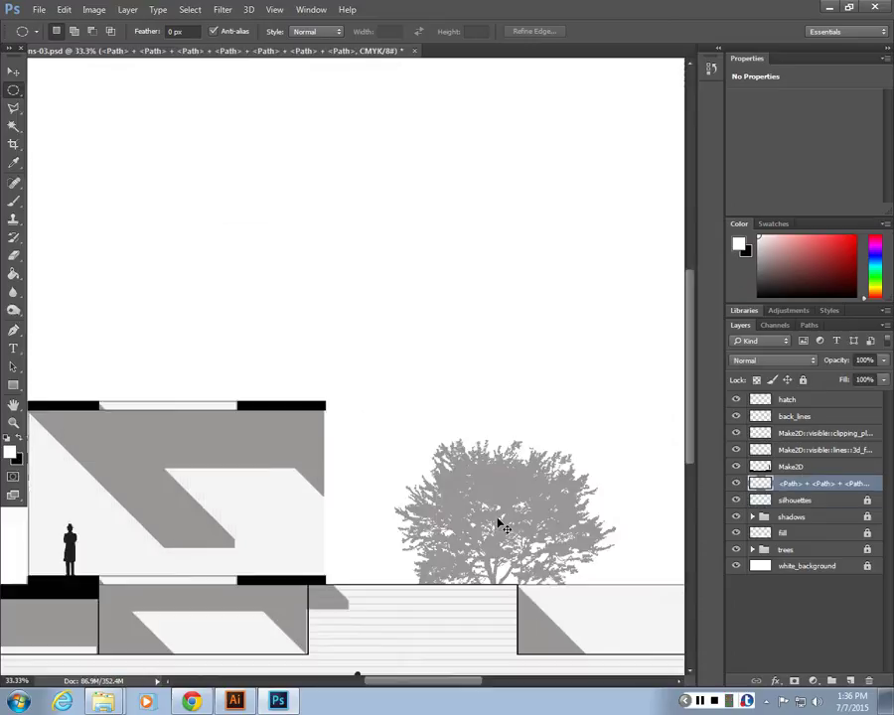
{"action": "left_click_drag", "start_coordinate": [501, 526], "coordinate": [427, 485]}
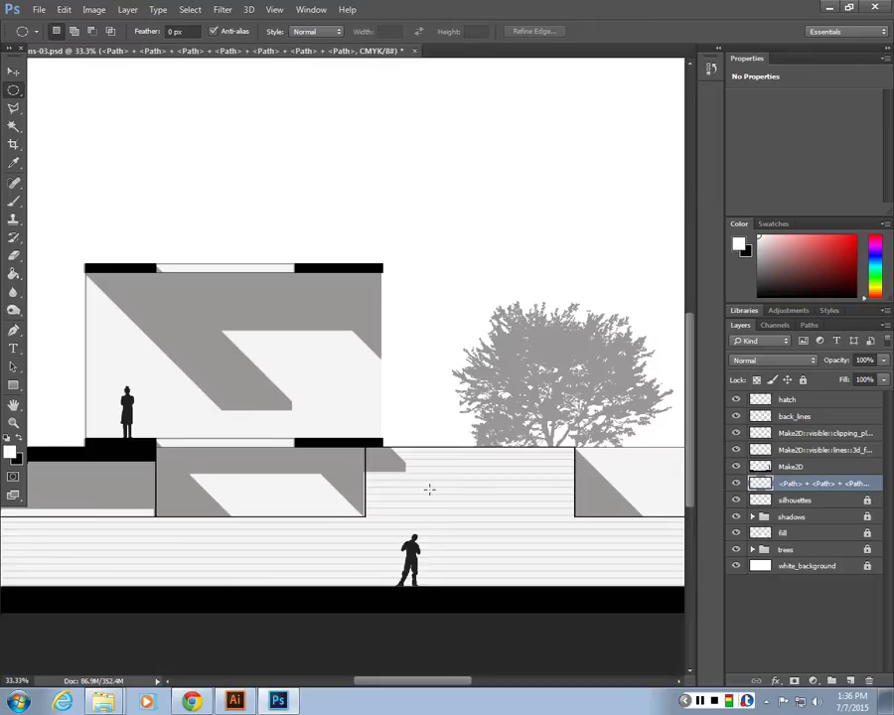
{"action": "key", "text": "ctrl+minus"}
{"action": "key", "text": "ctrl+minus"}
{"action": "key", "text": "ctrl+minus"}
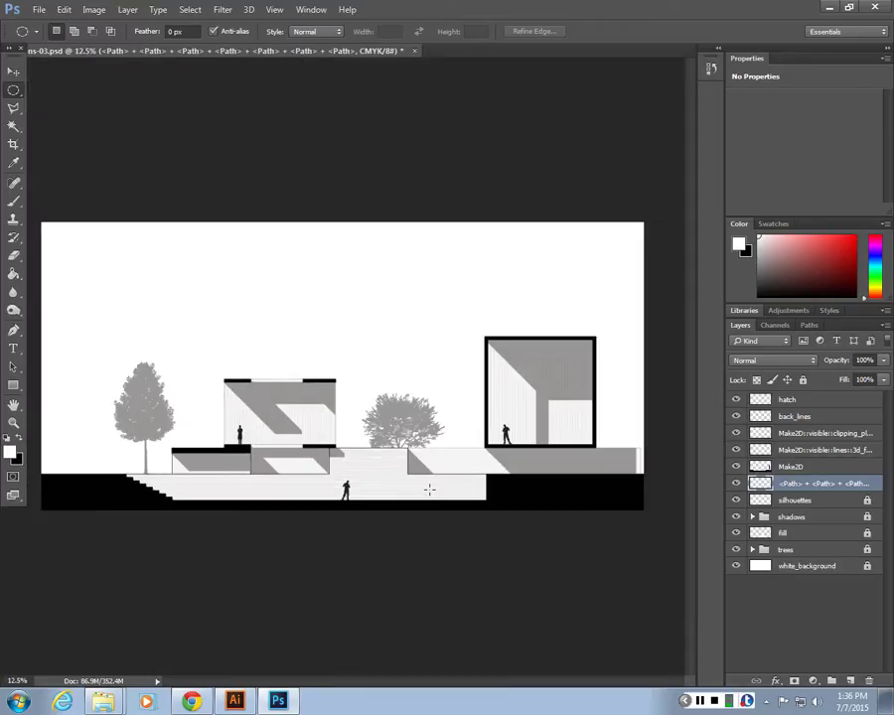
{"action": "scroll", "coordinate": [429, 489], "scroll_direction": "up", "scroll_amount": 4}
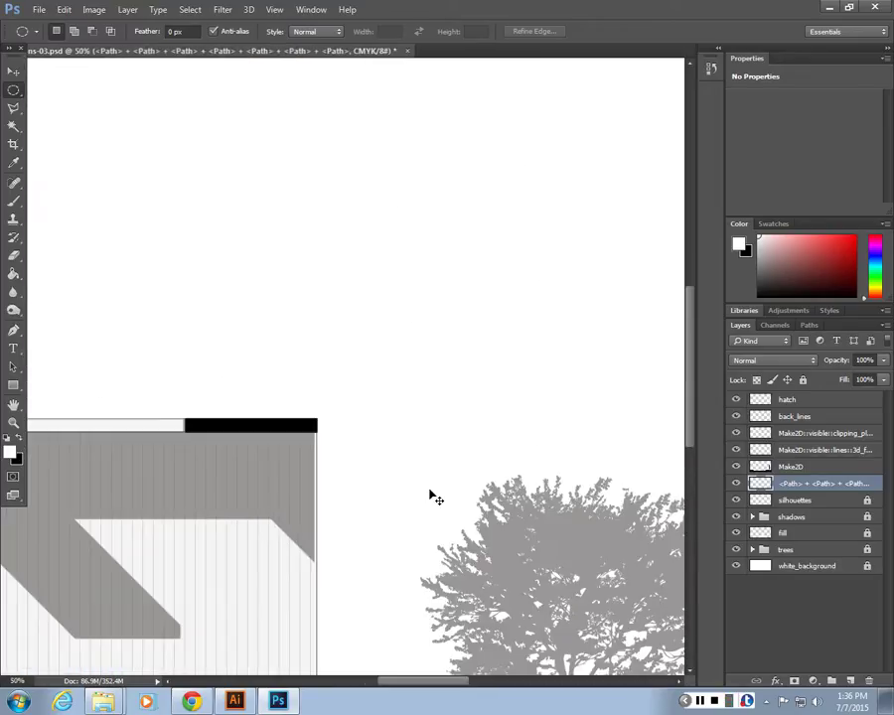
{"action": "scroll", "coordinate": [429, 493], "scroll_direction": "down", "scroll_amount": 5}
{"action": "scroll", "coordinate": [429, 493], "scroll_direction": "up", "scroll_amount": 4}
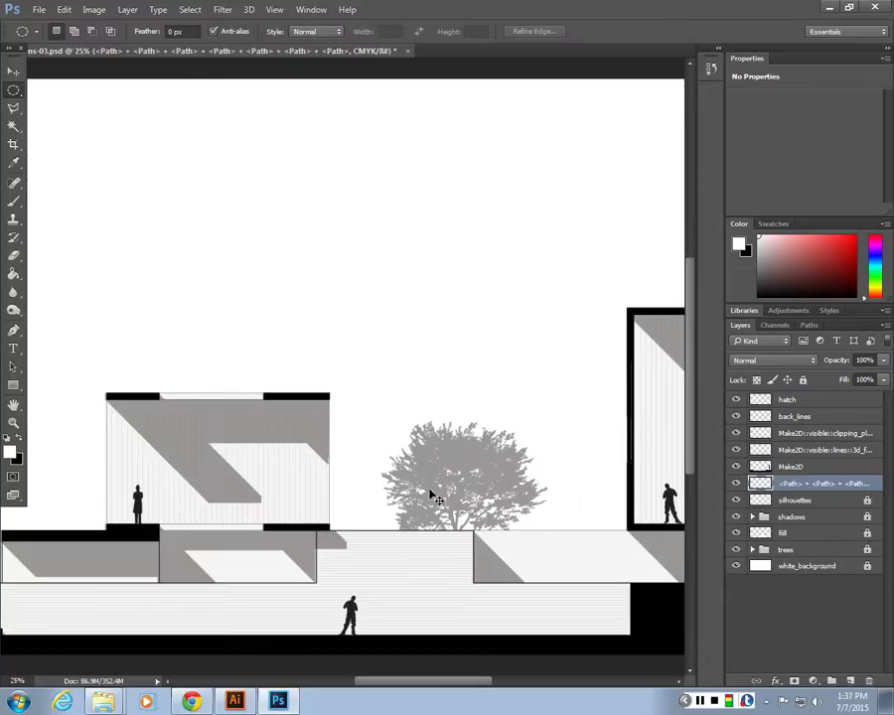
{"action": "scroll", "coordinate": [434, 496], "scroll_direction": "down", "scroll_amount": 3}
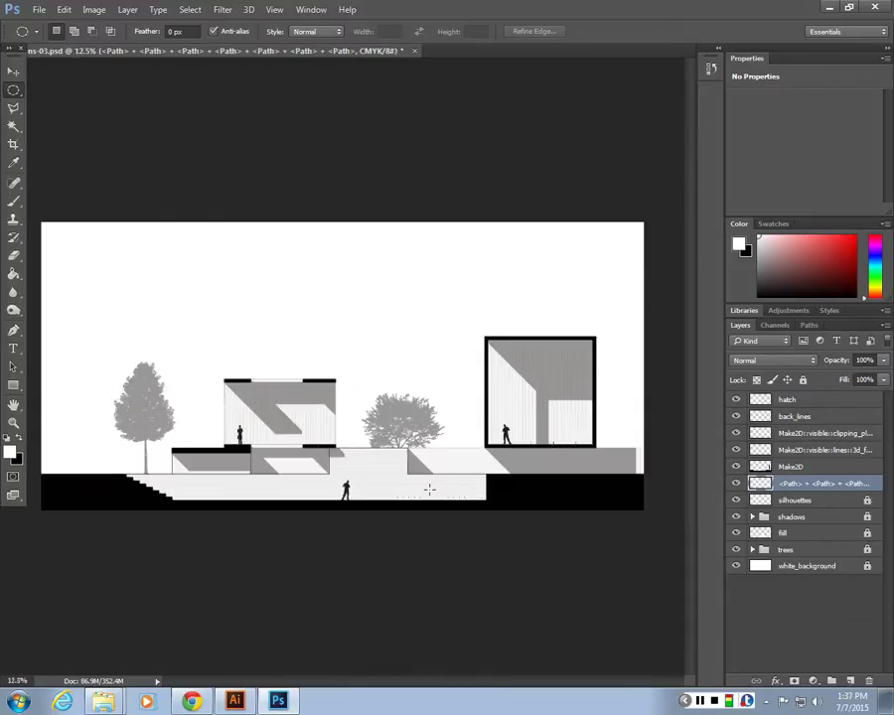
Open the Navigator panel and use it to move around the lower section and right edge.
{"action": "left_click", "coordinate": [308, 12]}
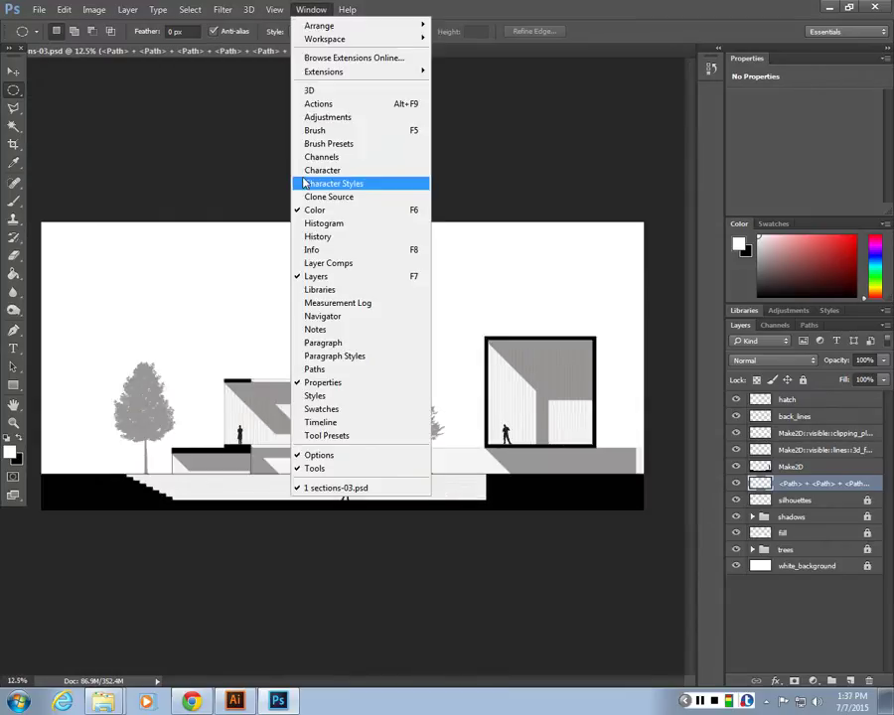
{"action": "left_click", "coordinate": [325, 317]}
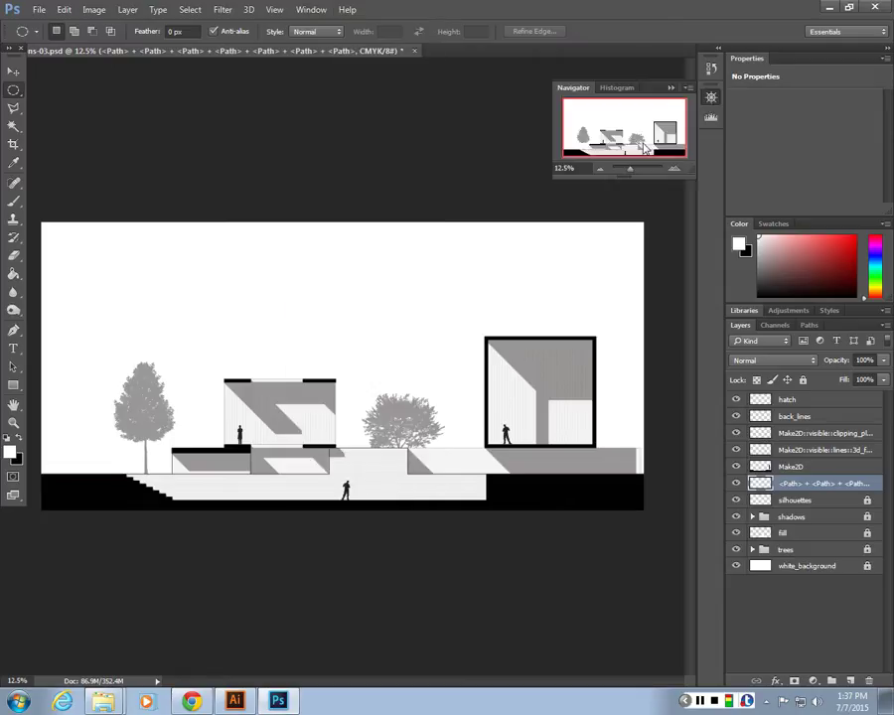
{"action": "left_click_drag", "start_coordinate": [628, 170], "coordinate": [636, 172]}
{"action": "mouse_move", "coordinate": [611, 127]}
{"action": "left_mouse_down"}
{"action": "mouse_move", "coordinate": [564, 115]}
{"action": "mouse_move", "coordinate": [569, 131]}
{"action": "mouse_move", "coordinate": [623, 141]}
{"action": "mouse_move", "coordinate": [584, 139]}
{"action": "mouse_move", "coordinate": [618, 149]}
{"action": "left_mouse_up"}
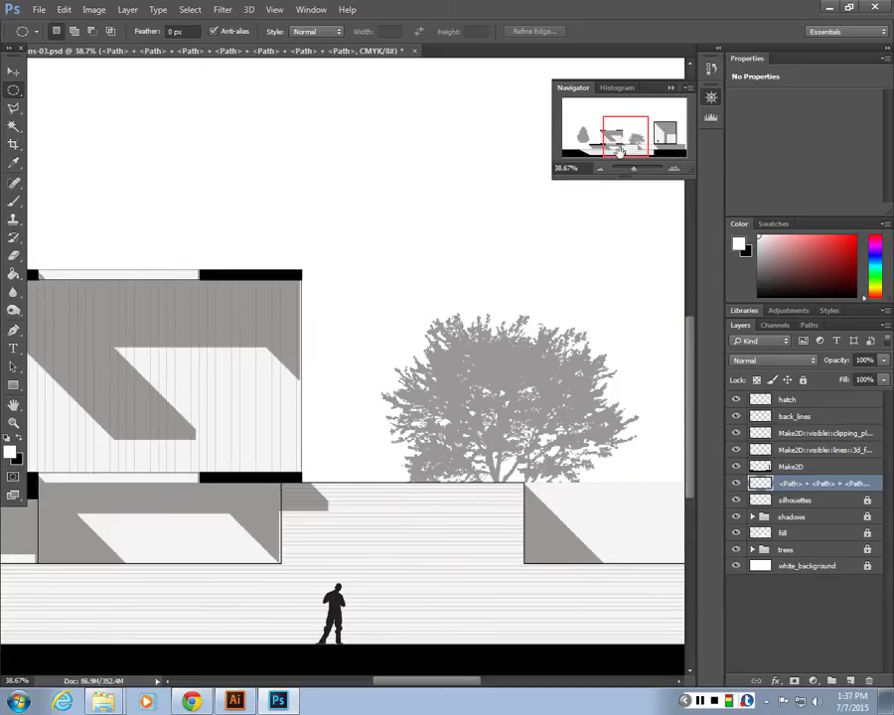
{"action": "scroll", "coordinate": [307, 361], "scroll_direction": "down", "scroll_amount": 3}
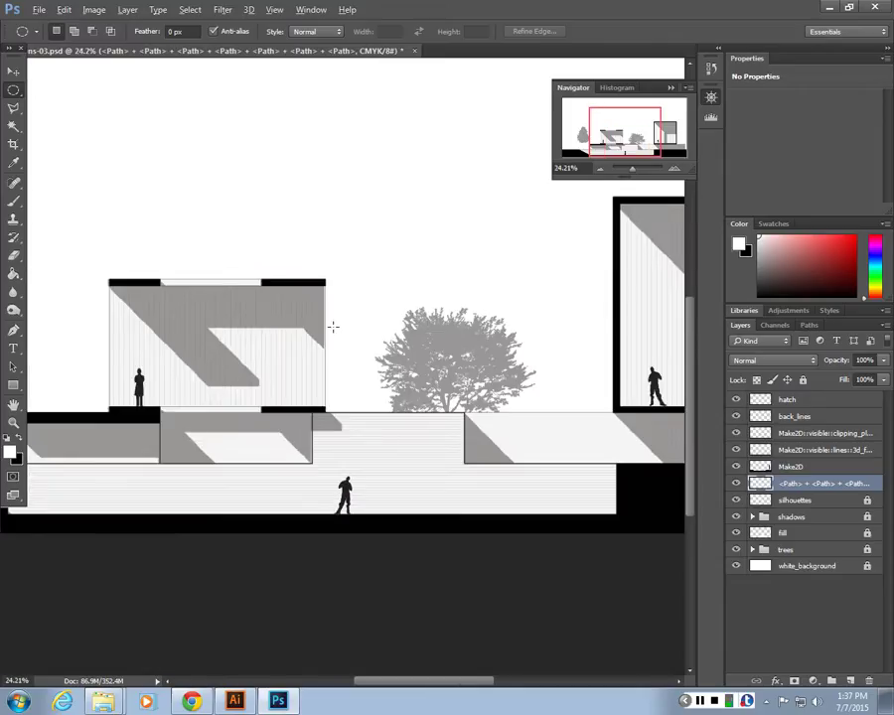
{"action": "scroll", "coordinate": [324, 327], "scroll_direction": "up", "scroll_amount": 3}
{"action": "scroll", "coordinate": [324, 341], "scroll_direction": "down", "scroll_amount": 3}
{"action": "scroll", "coordinate": [324, 343], "scroll_direction": "up", "scroll_amount": 2}
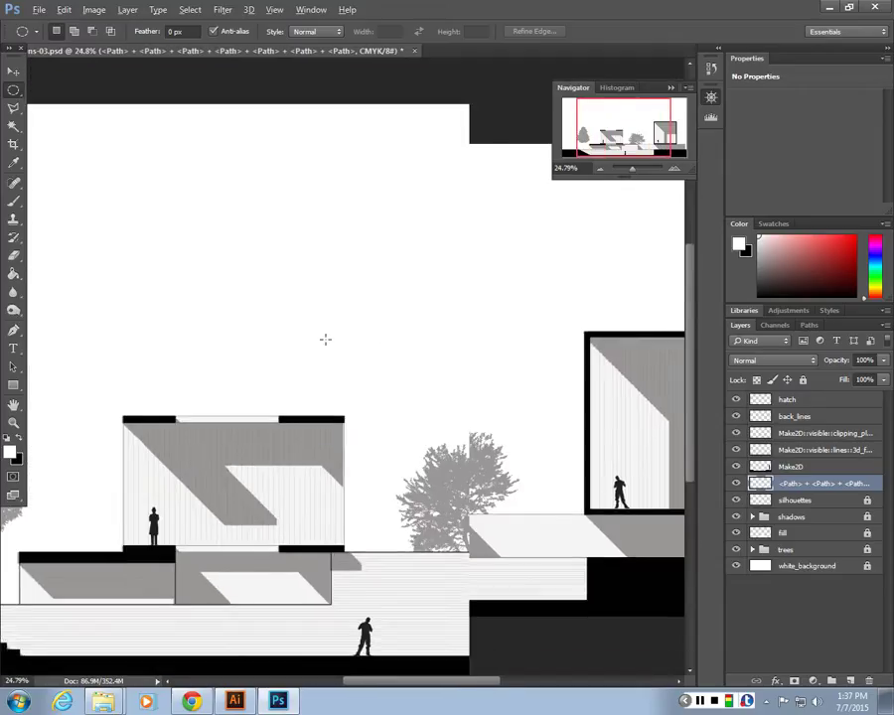
{"action": "scroll", "coordinate": [385, 389], "scroll_direction": "down", "scroll_amount": 1}
{"action": "scroll", "coordinate": [385, 389], "scroll_direction": "up", "scroll_amount": 2}
{"action": "scroll", "coordinate": [536, 199], "scroll_direction": "down", "scroll_amount": 1}
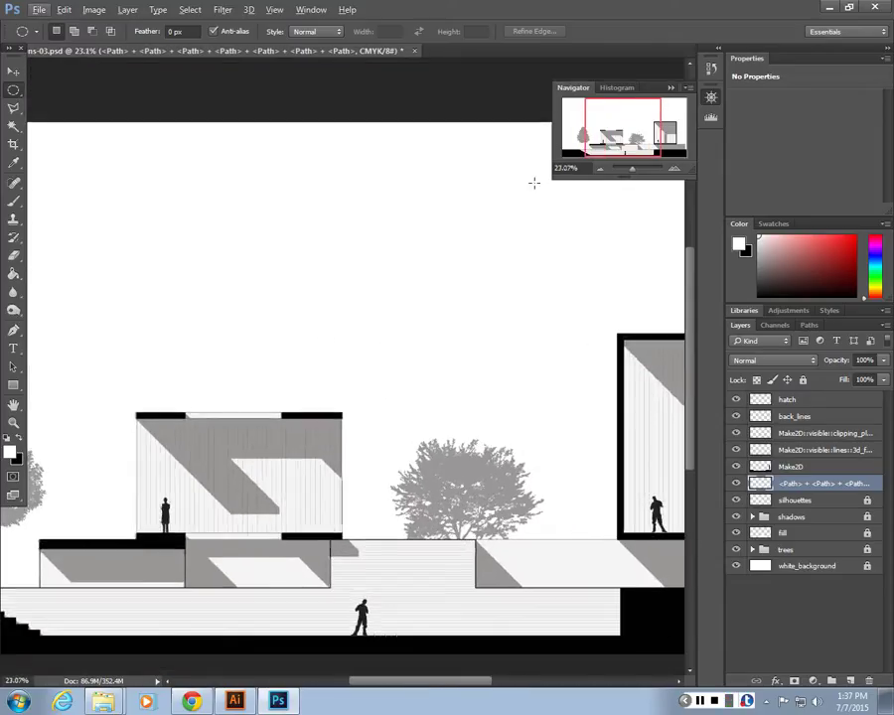
{"action": "mouse_move", "coordinate": [645, 124]}
{"action": "left_mouse_down"}
{"action": "mouse_move", "coordinate": [695, 125]}
{"action": "mouse_move", "coordinate": [580, 139]}
{"action": "mouse_move", "coordinate": [616, 137]}
{"action": "left_mouse_up"}
{"action": "scroll", "coordinate": [415, 412], "scroll_direction": "down", "scroll_amount": 2}
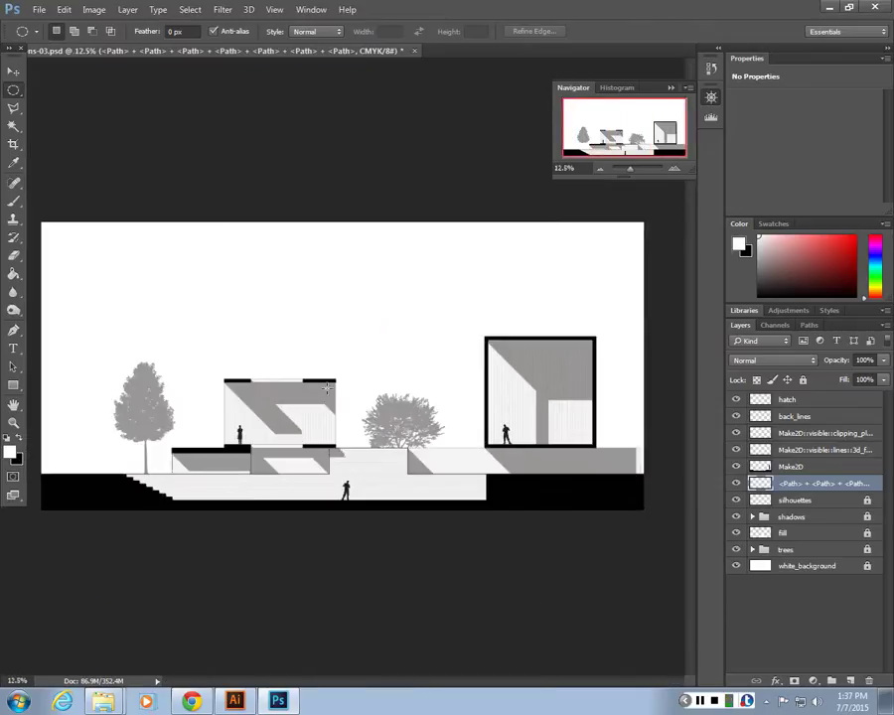
{"action": "scroll", "coordinate": [341, 279], "scroll_direction": "up", "scroll_amount": 3}
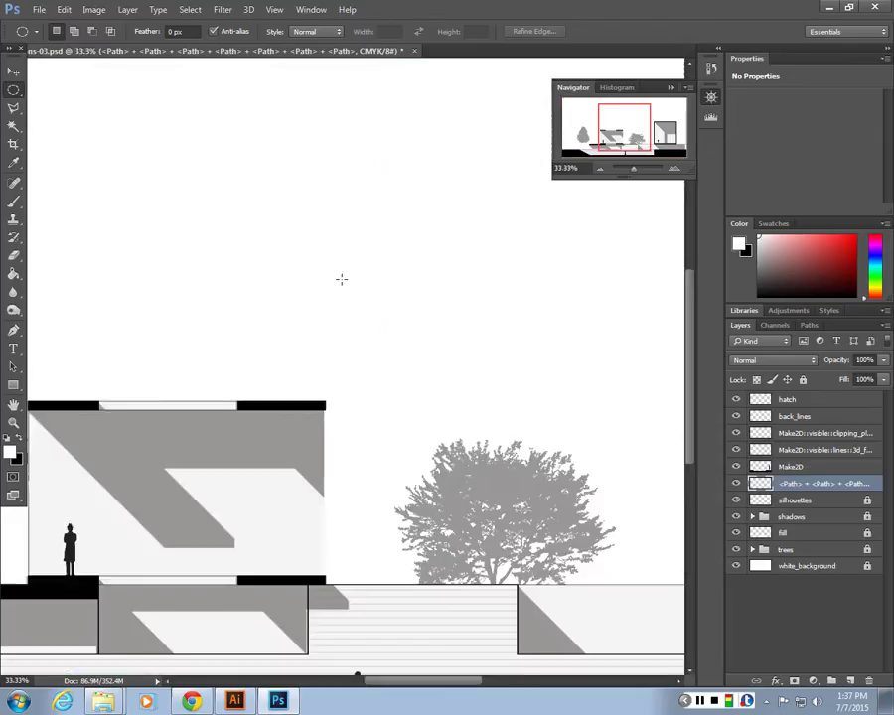
{"action": "scroll", "coordinate": [318, 378], "scroll_direction": "down", "scroll_amount": 2}
Zoom in on the tree and hide then show the path layer to compare.
{"action": "key", "text": "ctrl+plus"}
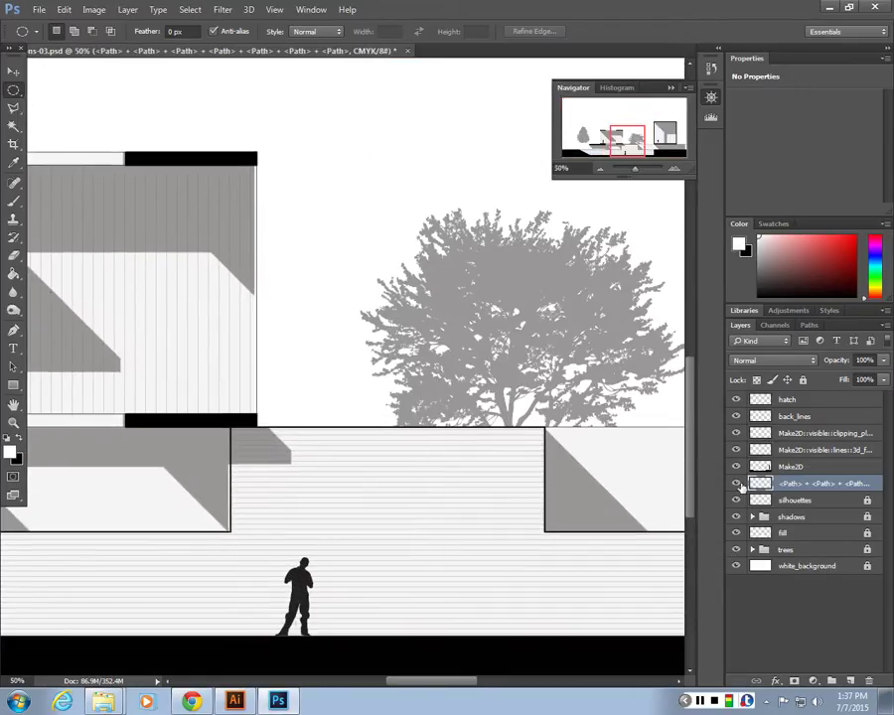
{"action": "left_click", "coordinate": [735, 483]}
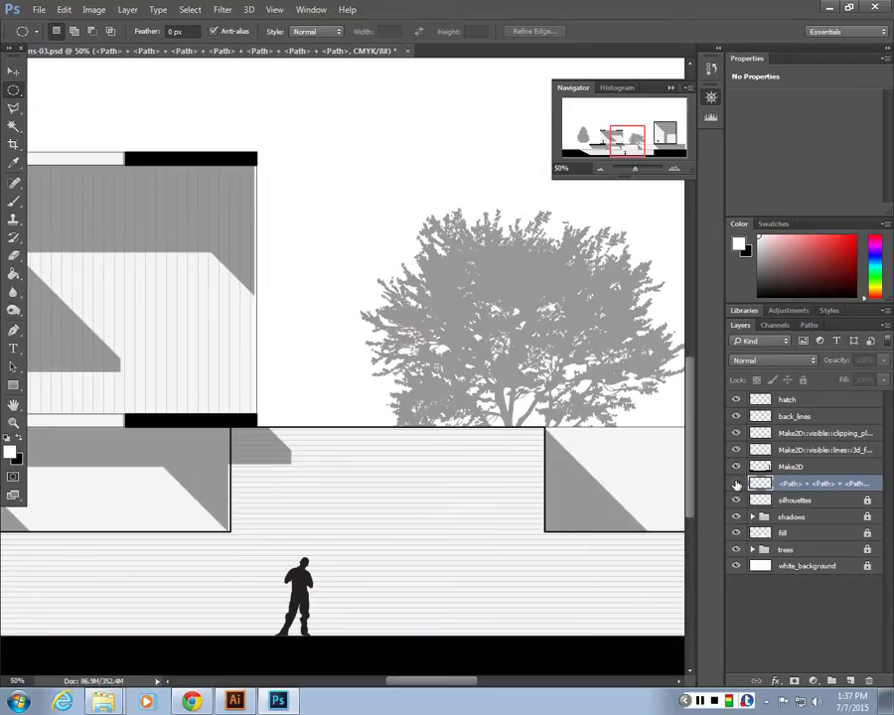
{"action": "scroll", "coordinate": [355, 459], "scroll_direction": "right", "scroll_amount": 5}
{"action": "key", "text": "ctrl+minus"}
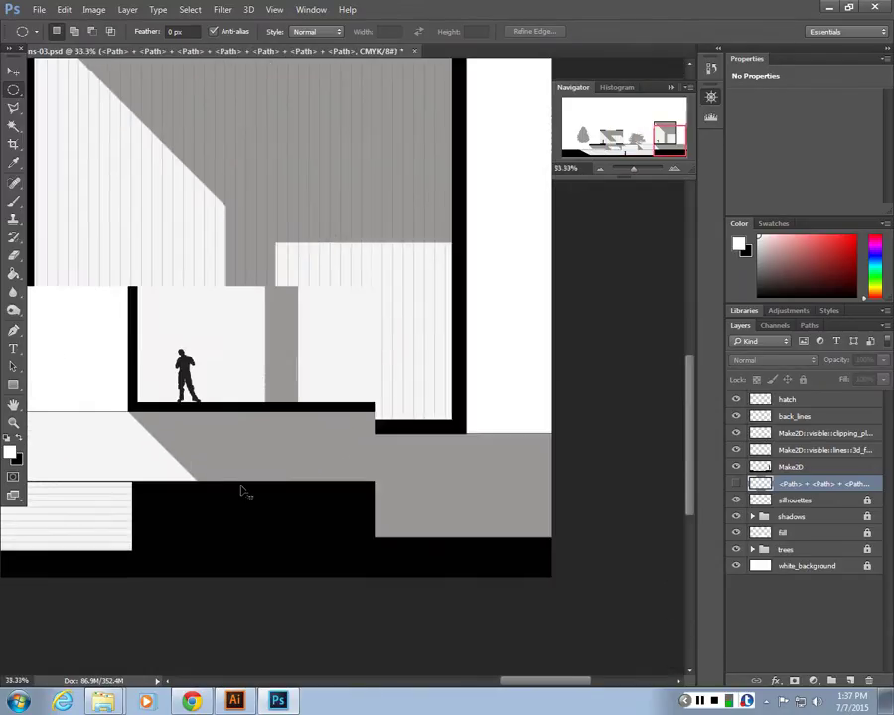
{"action": "key", "text": "ctrl+minus"}
{"action": "scroll", "coordinate": [348, 473], "scroll_direction": "left", "scroll_amount": 5}
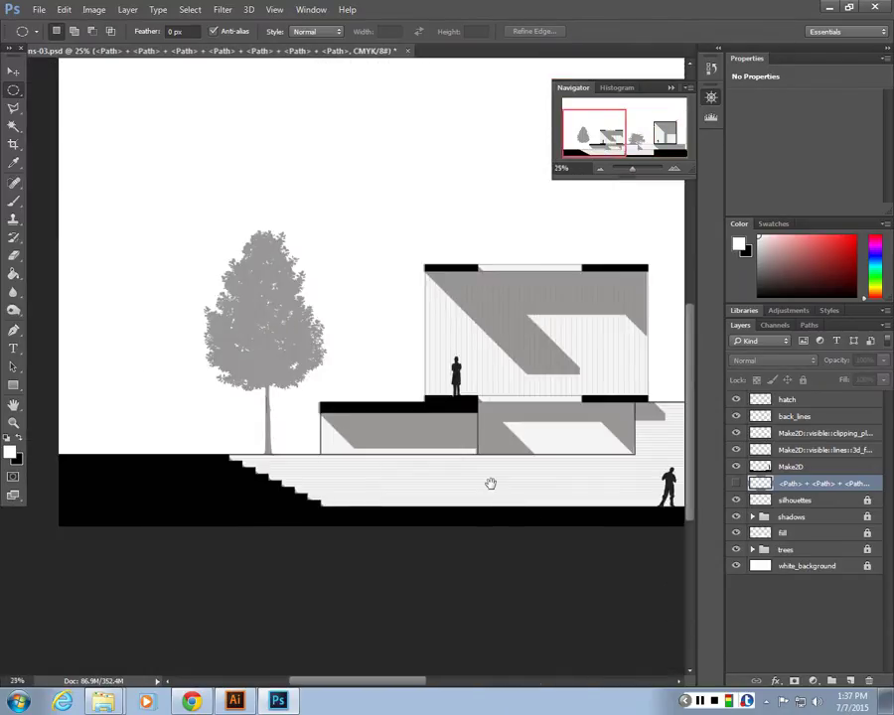
{"action": "left_click", "coordinate": [736, 483]}
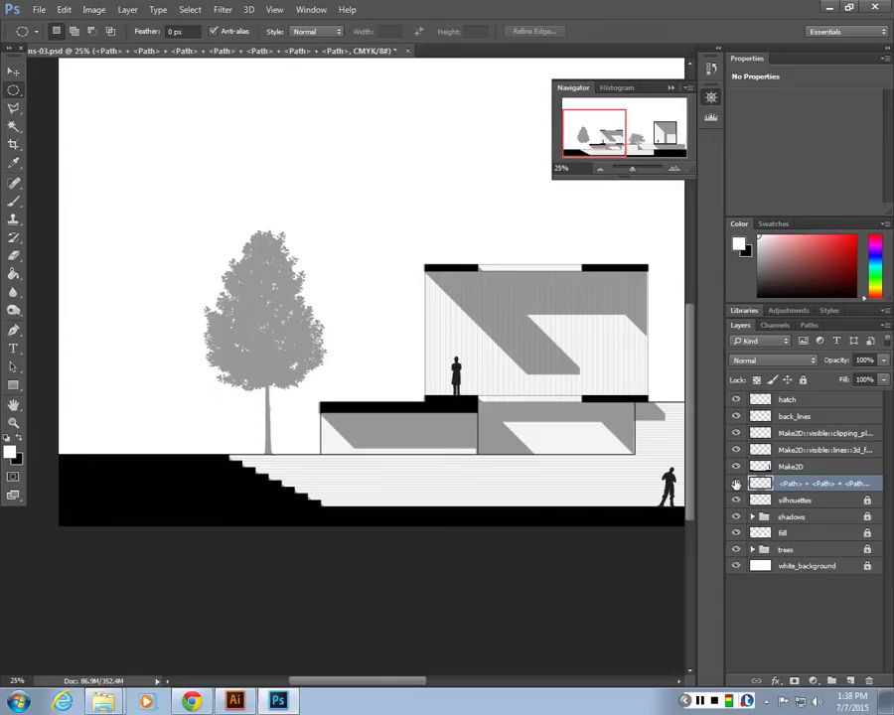
{"action": "left_click_drag", "start_coordinate": [628, 471], "coordinate": [356, 458]}
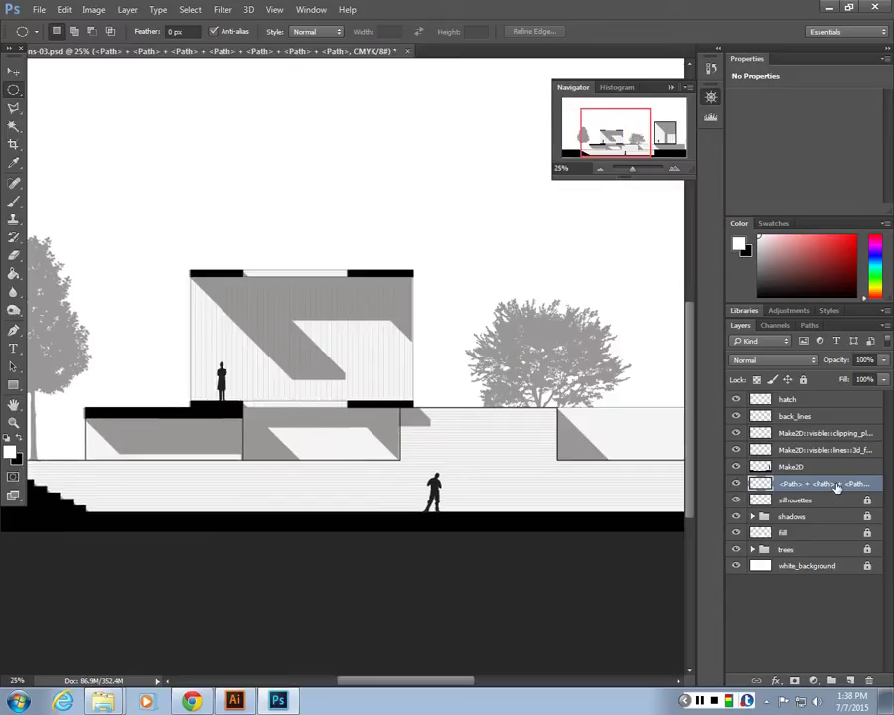
Delete the unneeded path layer and toggle the Make2D fill layer to inspect it.
{"action": "left_click", "coordinate": [865, 681]}
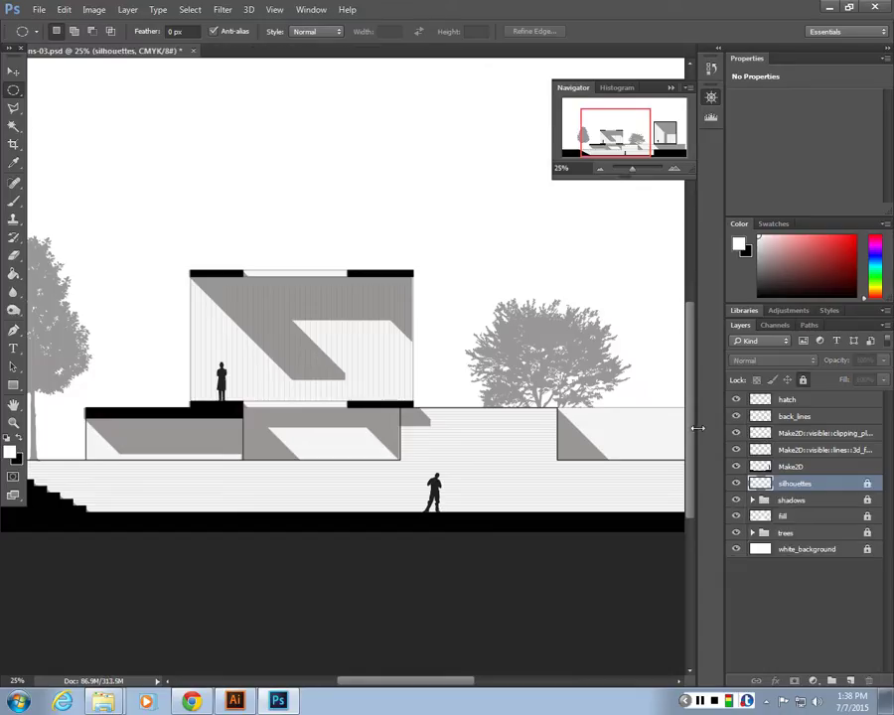
{"action": "left_click", "coordinate": [735, 467]}
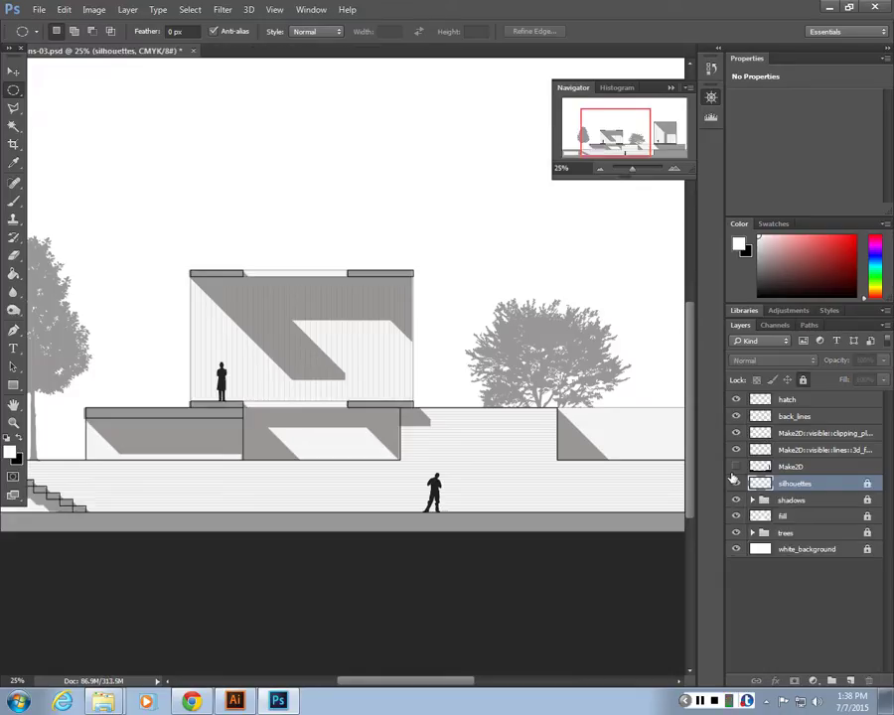
{"action": "left_click", "coordinate": [734, 467]}
{"action": "scroll", "coordinate": [369, 488], "scroll_direction": "down", "scroll_amount": 2}
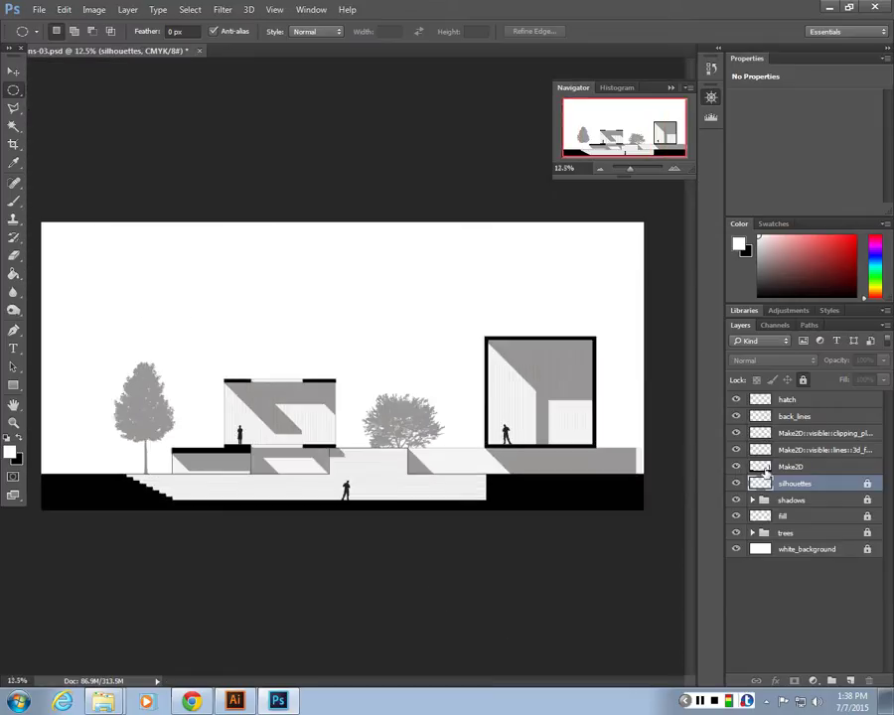
{"action": "left_click", "coordinate": [735, 467]}
{"action": "left_click", "coordinate": [734, 466]}
Rename the Make2D fill layer to poshe, lock it completely, and check the lines layer.
{"action": "double_click", "coordinate": [784, 466]}
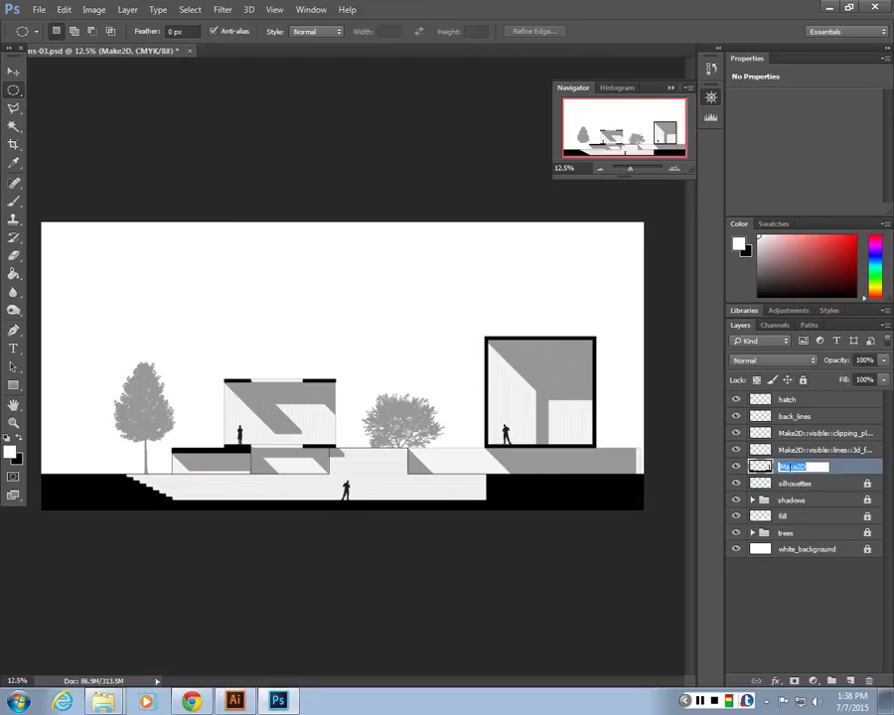
{"action": "type", "text": "plche"}
{"action": "left_click", "coordinate": [872, 465]}
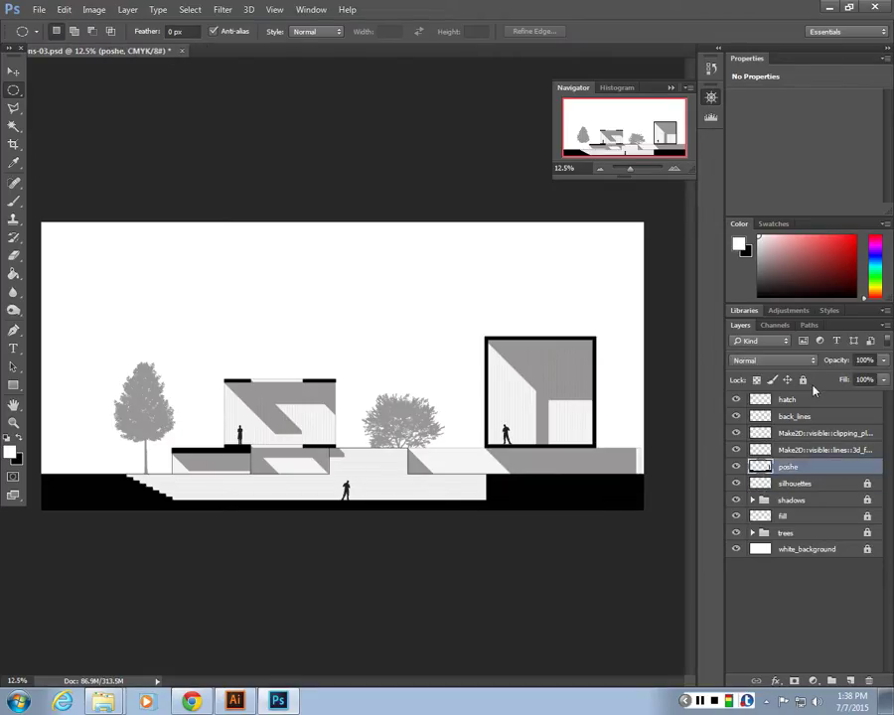
{"action": "left_click", "coordinate": [803, 380]}
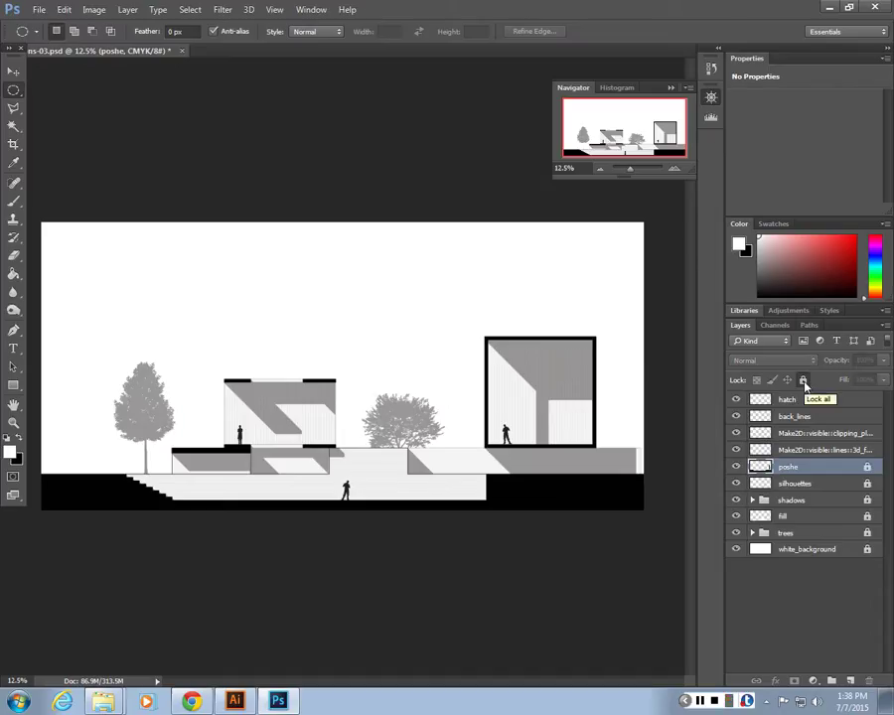
{"action": "left_click", "coordinate": [736, 450]}
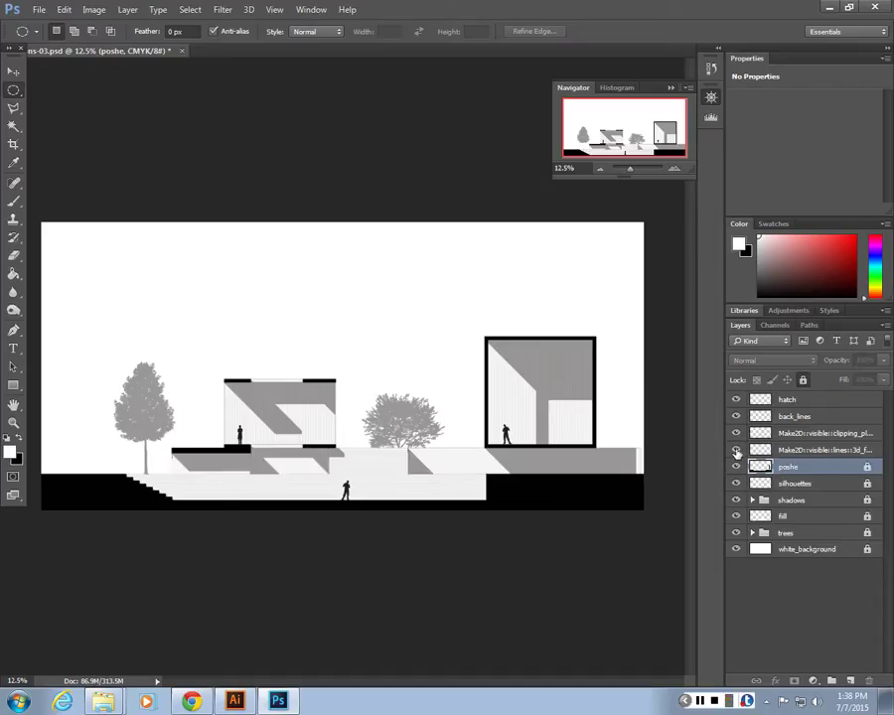
{"action": "left_click", "coordinate": [736, 452]}
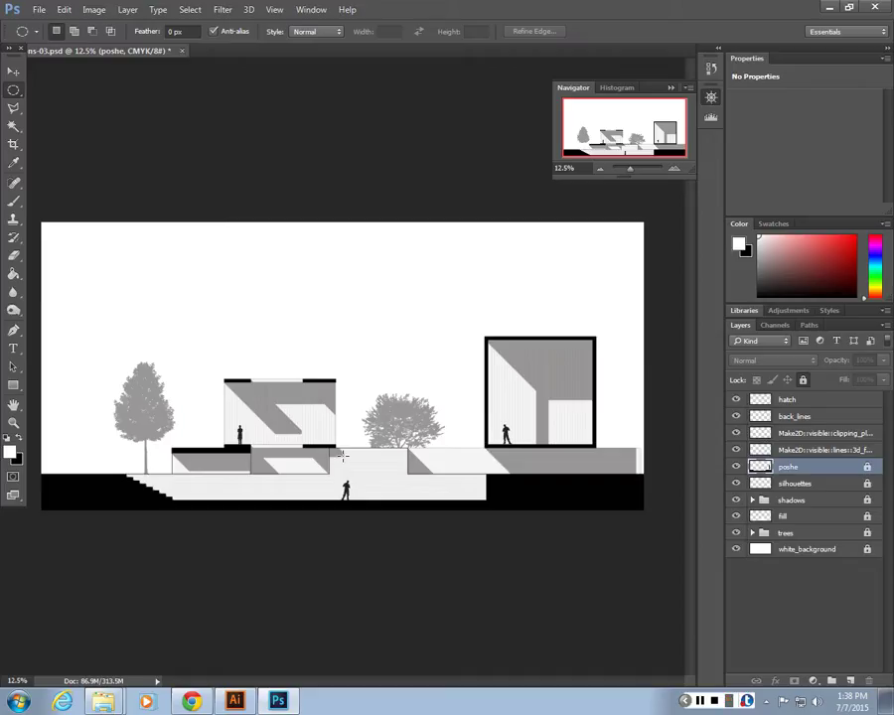
Zoom to 33% and pan across the right-hand building, toggling the Make2D lines layer.
{"action": "left_click", "coordinate": [737, 450]}
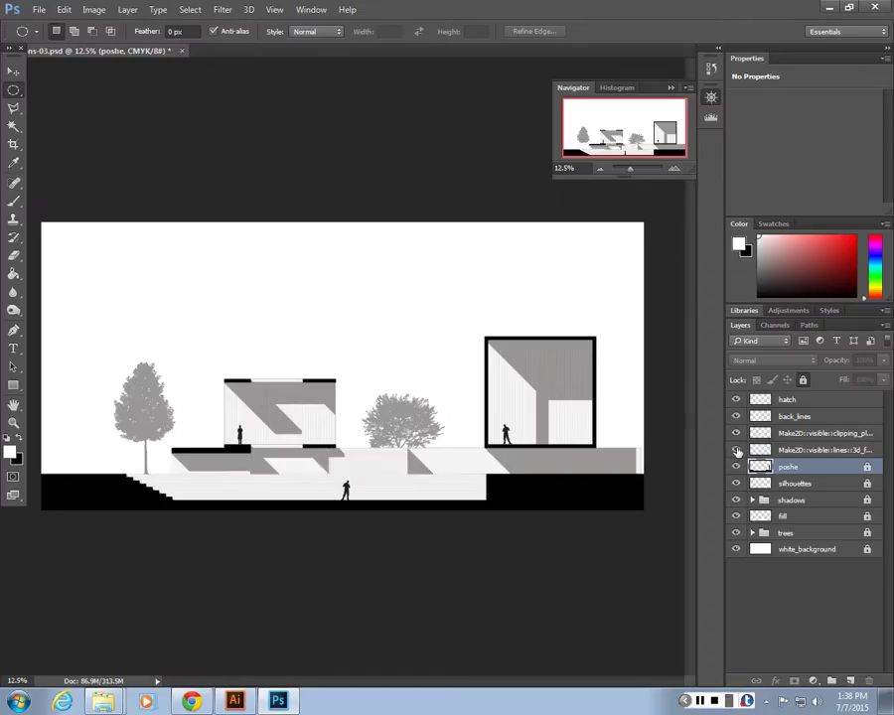
{"action": "left_click", "coordinate": [737, 451]}
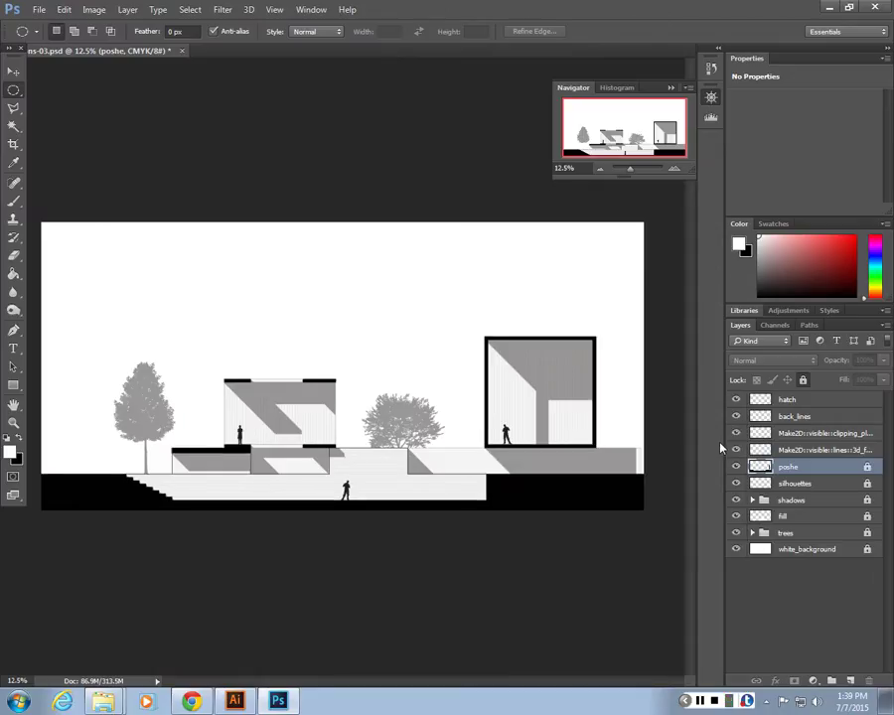
{"action": "key", "text": "ctrl+plus"}
{"action": "key", "text": "ctrl+plus"}
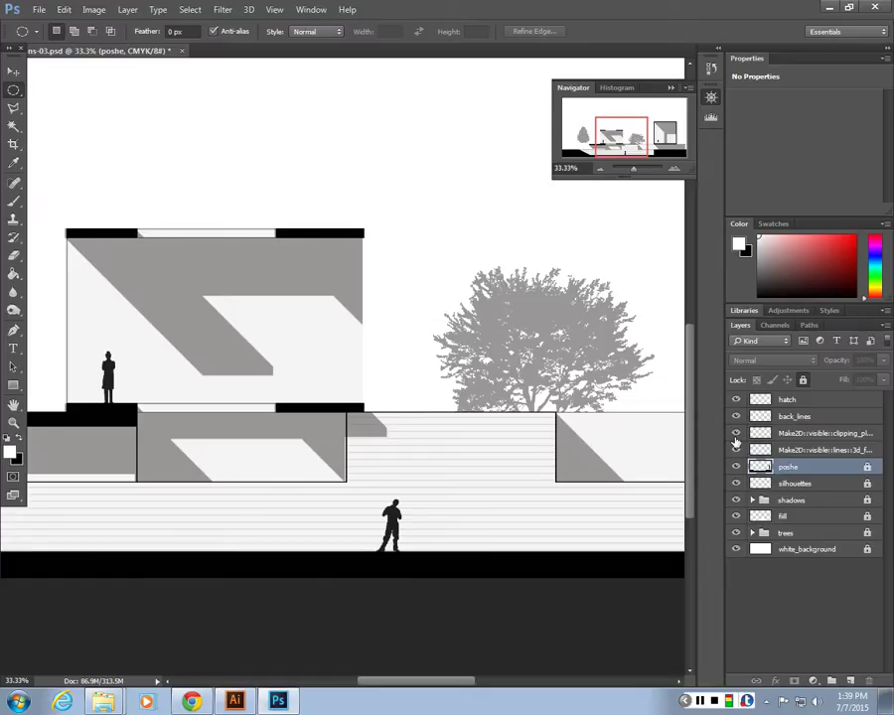
{"action": "left_click_drag", "start_coordinate": [398, 271], "coordinate": [135, 274]}
{"action": "left_click_drag", "start_coordinate": [413, 403], "coordinate": [175, 462]}
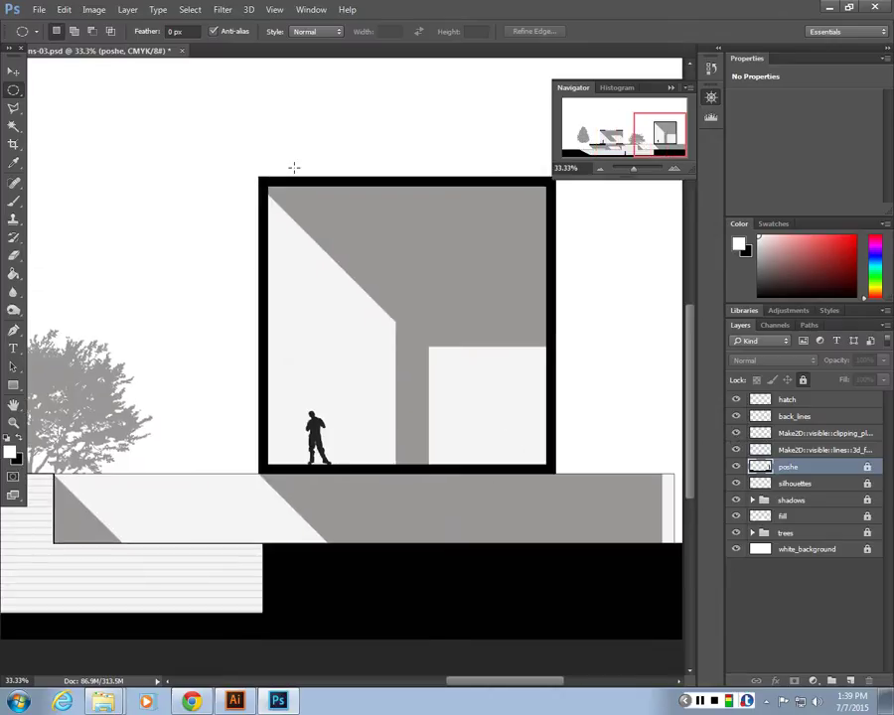
{"action": "left_click_drag", "start_coordinate": [280, 205], "coordinate": [480, 201]}
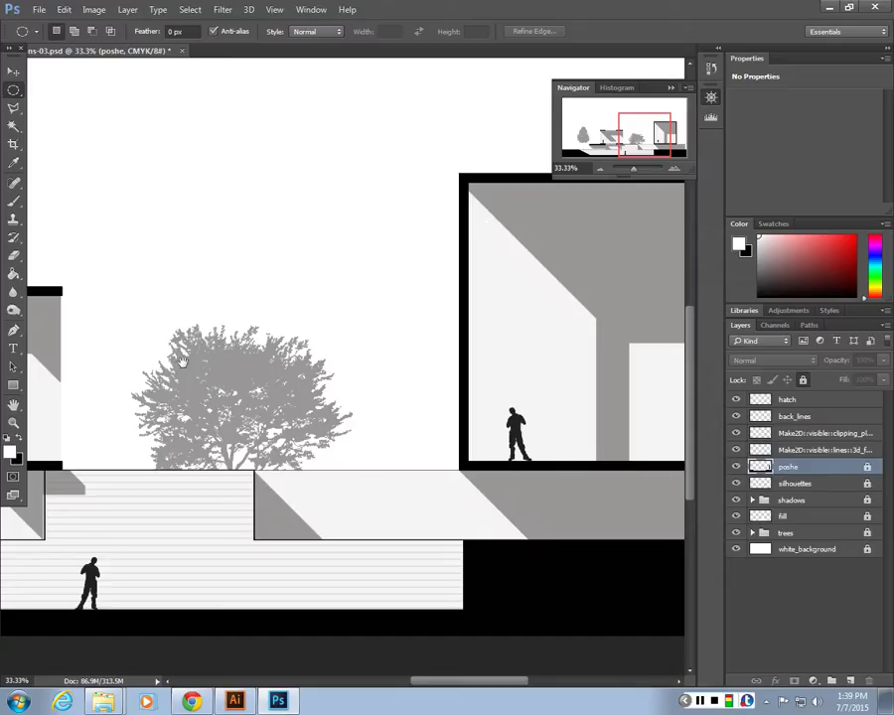
{"action": "scroll", "coordinate": [473, 223], "scroll_direction": "left", "scroll_amount": 5}
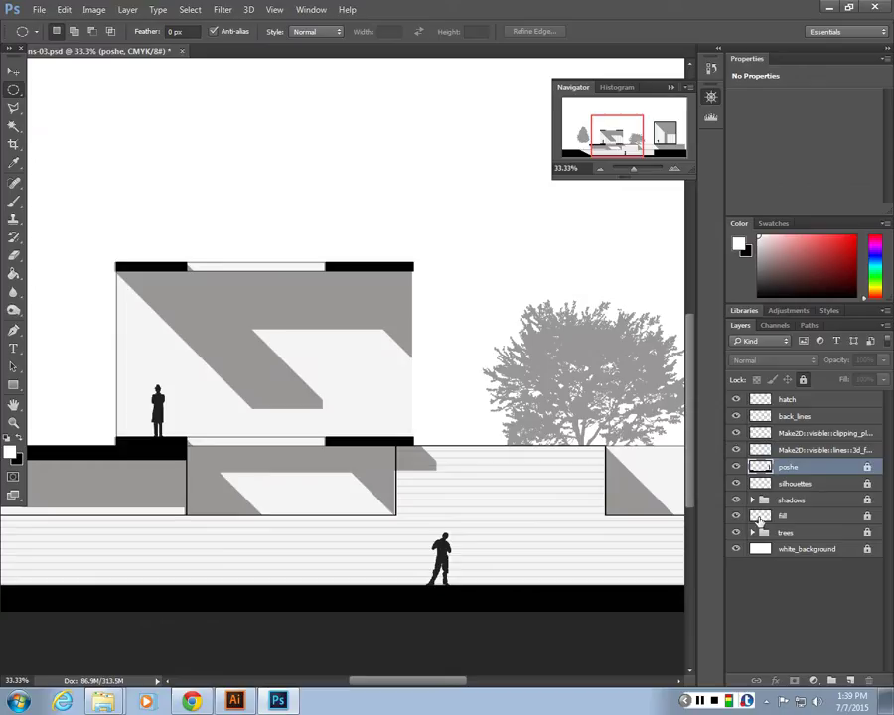
{"action": "left_click", "coordinate": [736, 448]}
Make the Make2D lines layer visible and rename it elevation_lines.
{"action": "left_click", "coordinate": [736, 449]}
{"action": "double_click", "coordinate": [800, 451]}
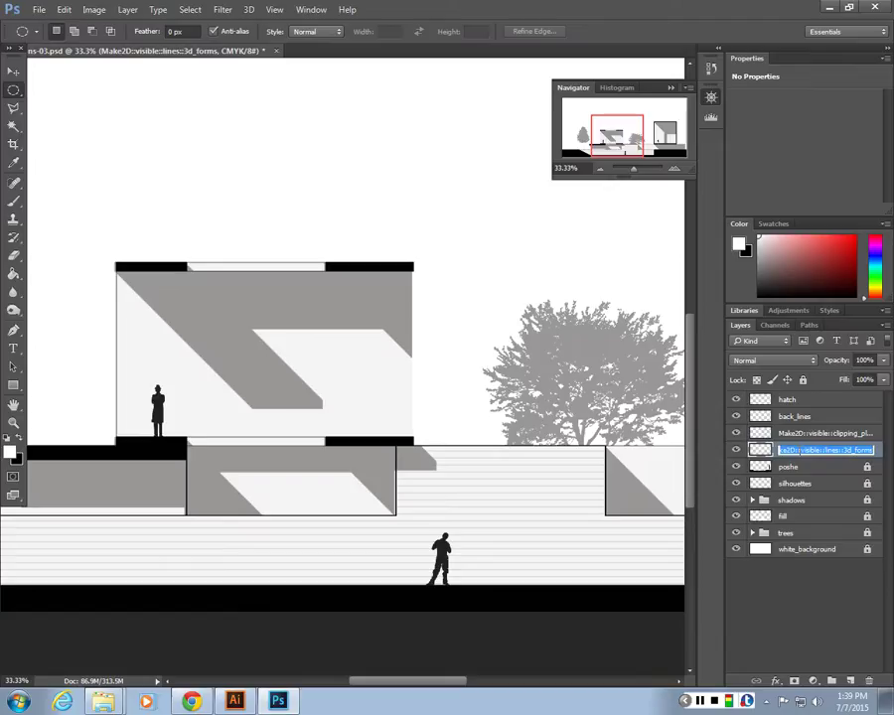
{"action": "key", "text": "BackSpace"}
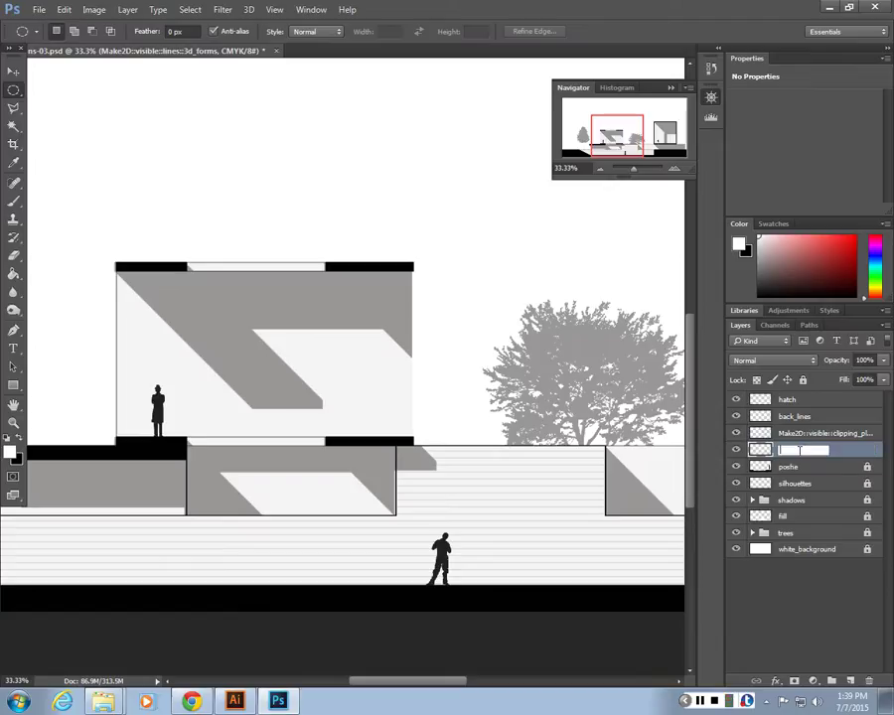
{"action": "type", "text": "elevation_lines"}
{"action": "key", "text": "Return"}
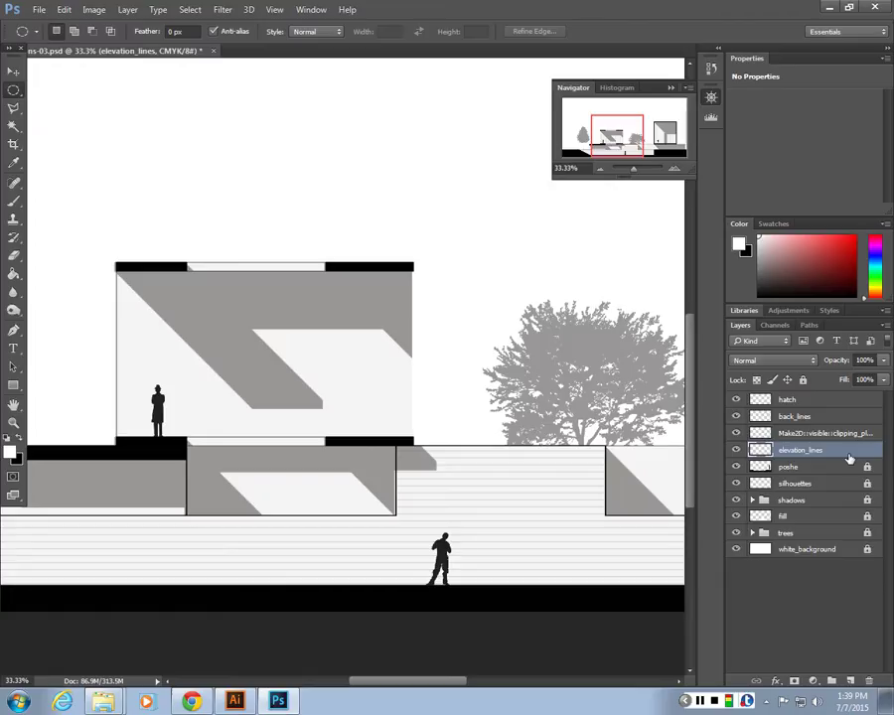
Toggle the clipping-planes and poshe layers' visibility to isolate the linework.
{"action": "left_click", "coordinate": [735, 434]}
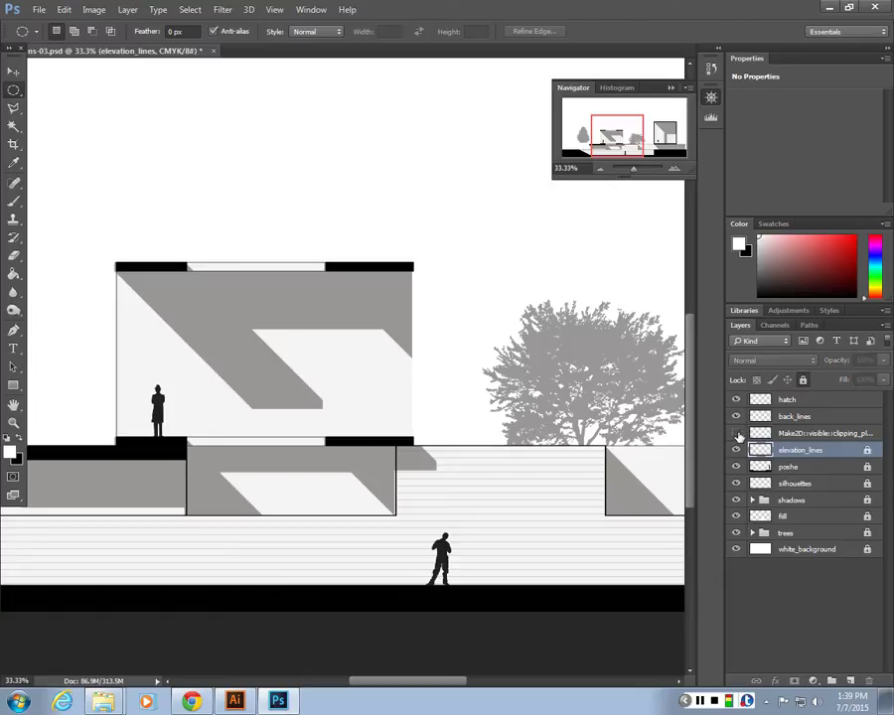
{"action": "left_click", "coordinate": [736, 434]}
{"action": "left_click", "coordinate": [736, 434]}
{"action": "left_click", "coordinate": [735, 466]}
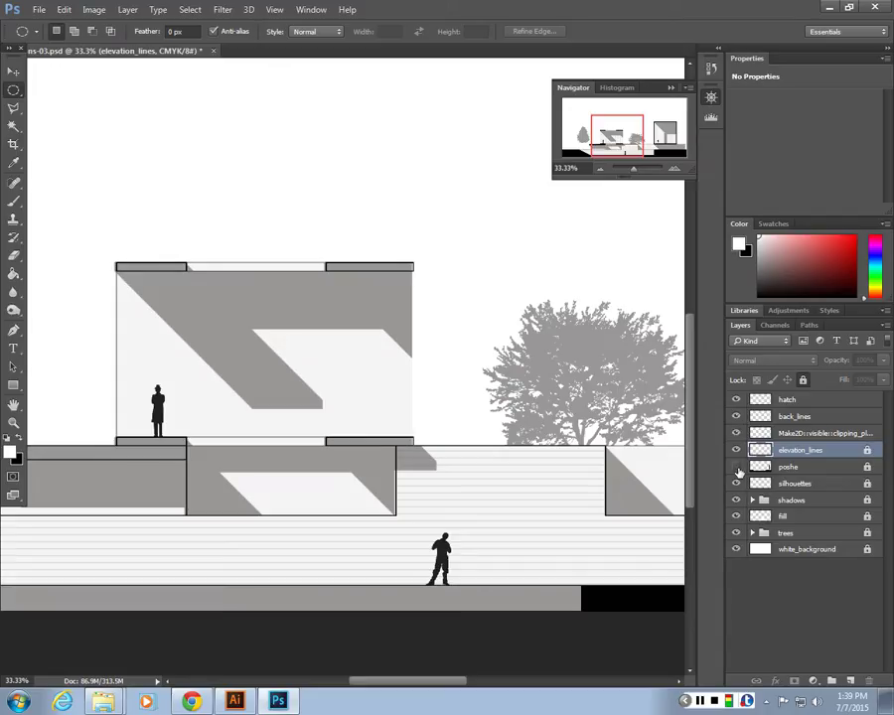
{"action": "left_click", "coordinate": [736, 434]}
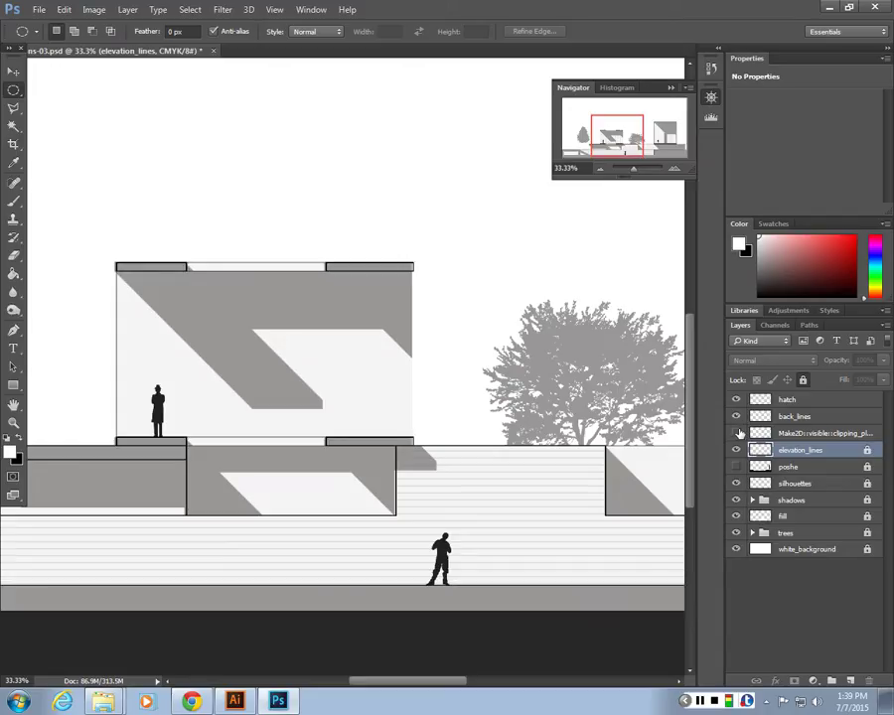
Rename the clipping-planes layer cut_lines, lock it fully, and make poshe visible again.
{"action": "double_click", "coordinate": [806, 434]}
{"action": "type", "text": "d"}
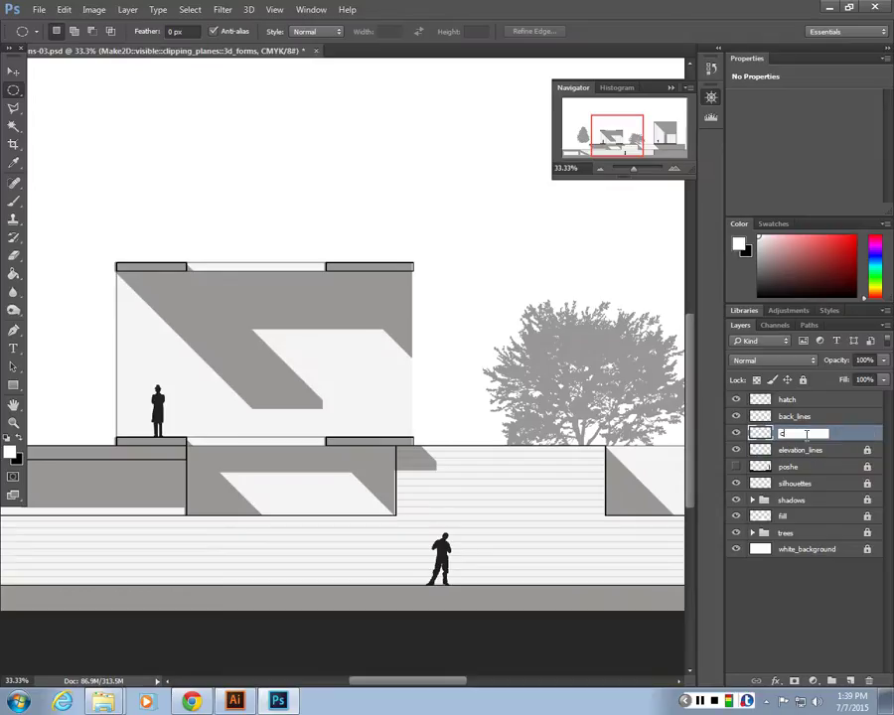
{"action": "type", "text": "ut_lines"}
{"action": "key", "text": "Return"}
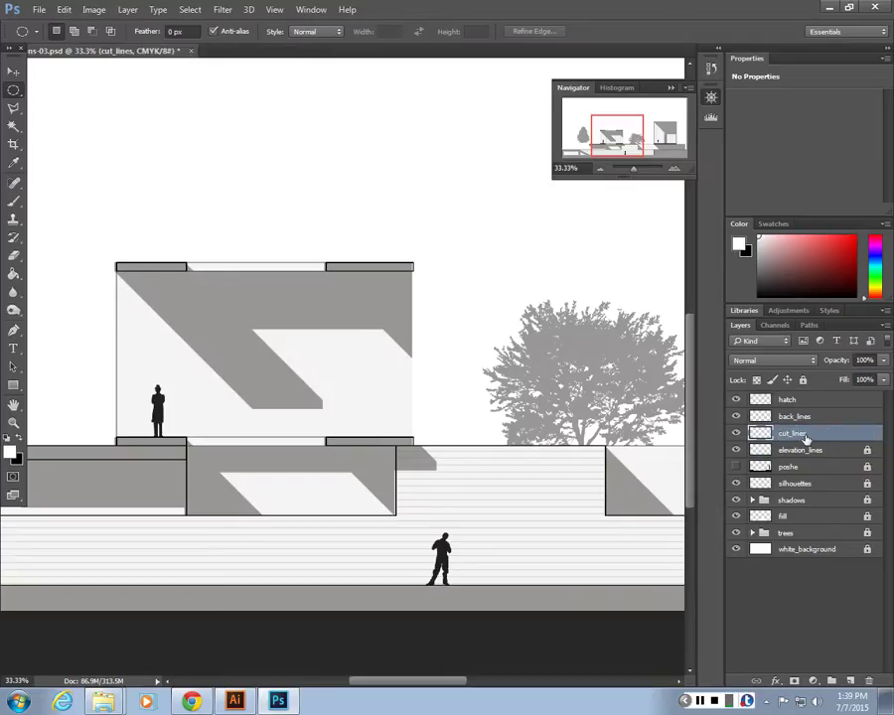
{"action": "left_click", "coordinate": [803, 379]}
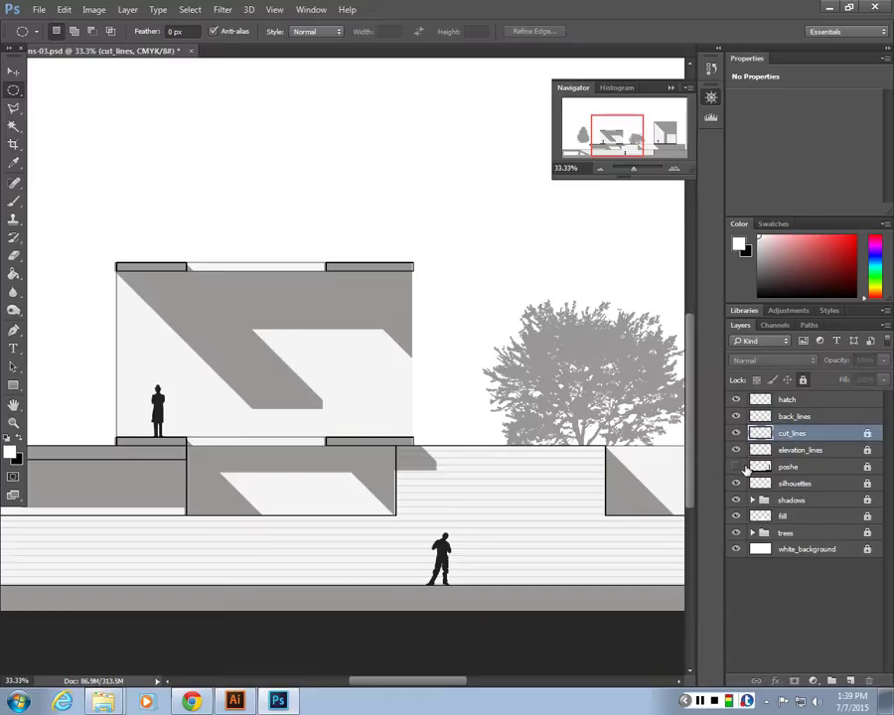
{"action": "left_click", "coordinate": [736, 467]}
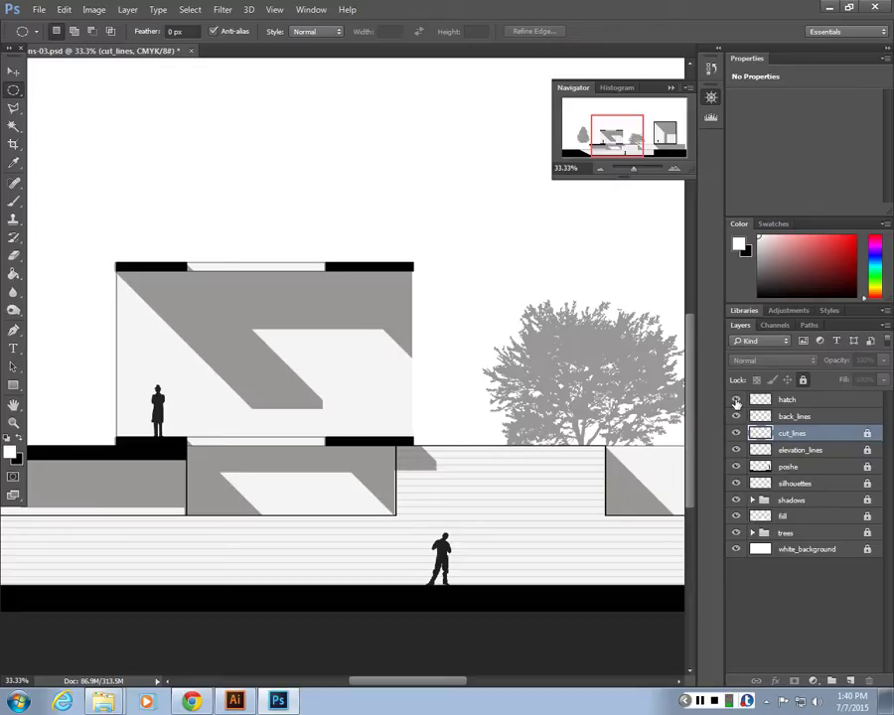
Delete the hatch layer to remove the striped building texture, zooming to fit the section.
{"action": "key", "text": "ctrl+minus"}
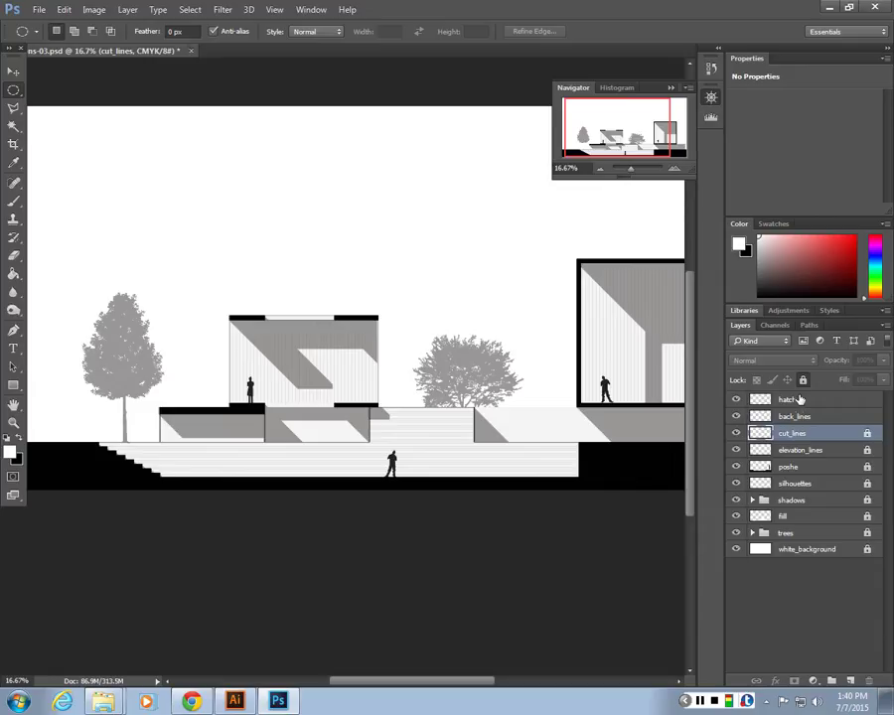
{"action": "left_click", "coordinate": [800, 399]}
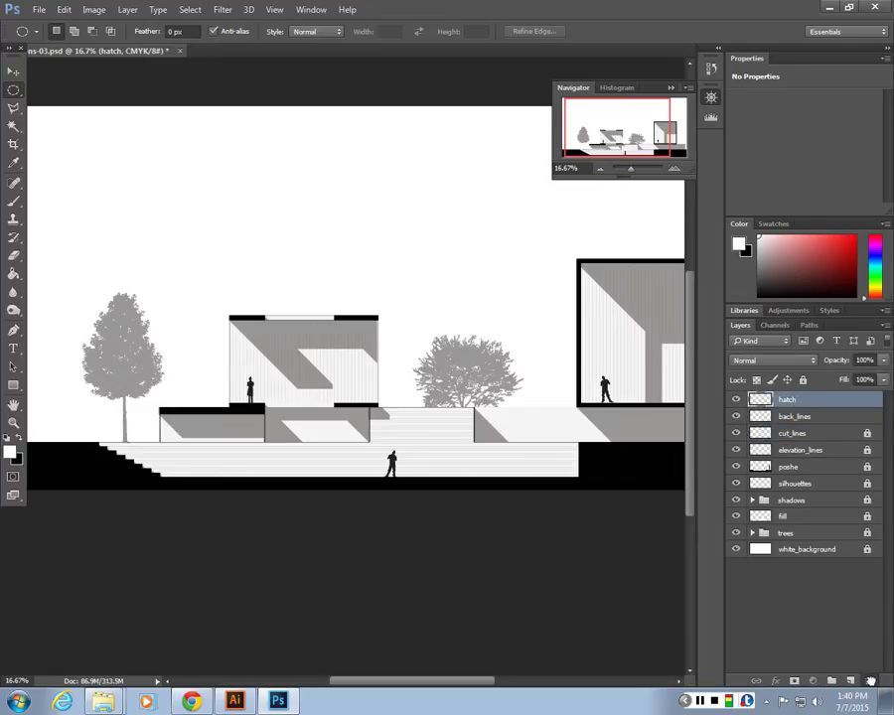
{"action": "left_click_drag", "start_coordinate": [870, 680], "coordinate": [869, 681]}
{"action": "key", "text": "ctrl+minus"}
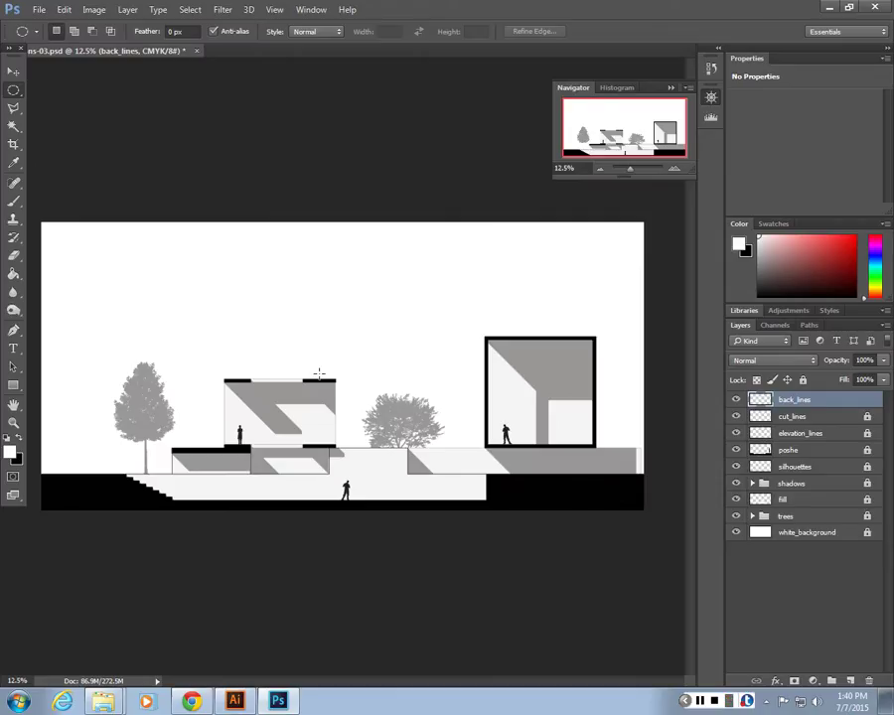
{"action": "key", "text": "ctrl+plus"}
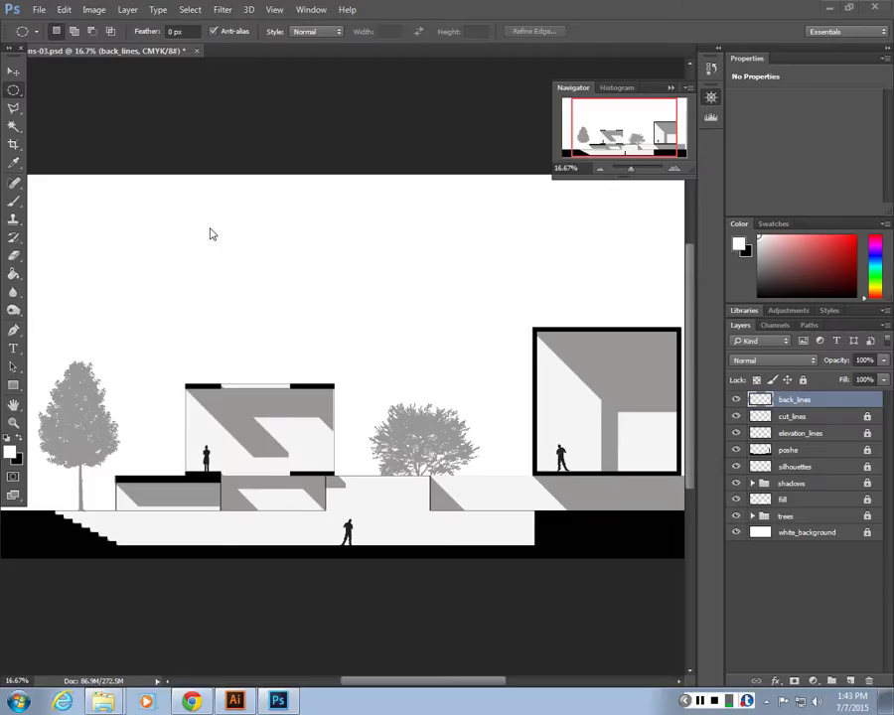
Check in the Image > Mode menu that CMYK Color is ticked.
{"action": "left_click", "coordinate": [91, 14]}
{"action": "mouse_move", "coordinate": [104, 27]}
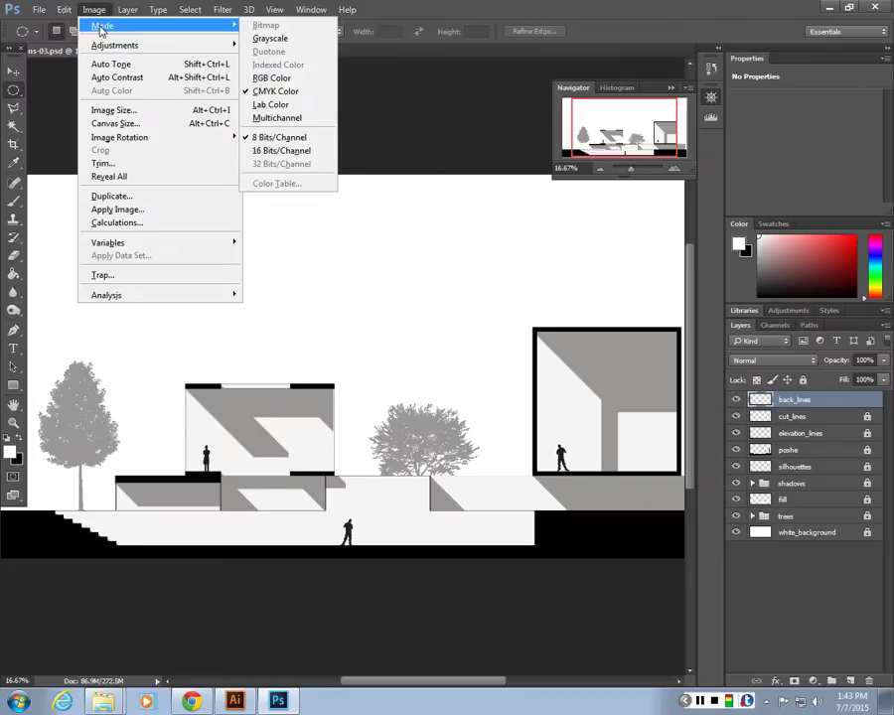
{"action": "left_click", "coordinate": [103, 30]}
{"action": "left_click", "coordinate": [103, 30]}
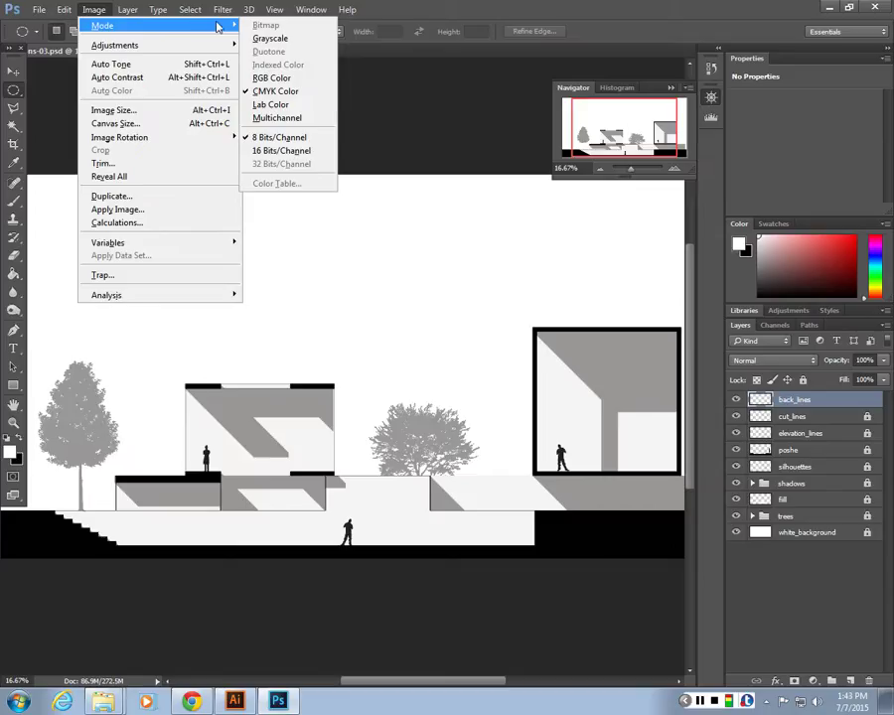
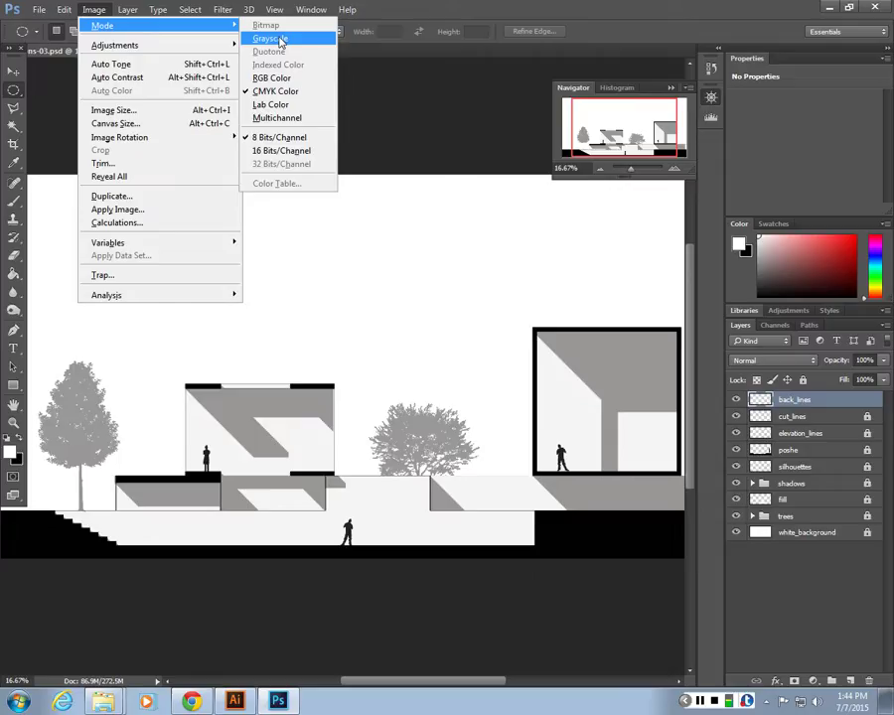
Convert the section drawing to Grayscale without merging layers, discard colour, and zoom out to fit.
{"action": "left_click", "coordinate": [280, 40]}
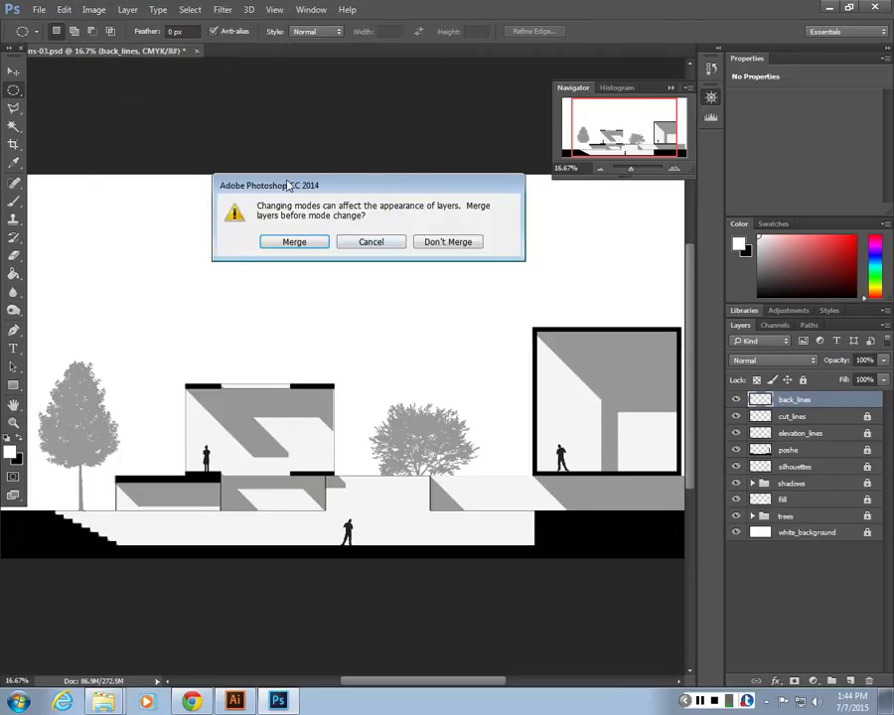
{"action": "left_click_drag", "start_coordinate": [287, 185], "coordinate": [256, 184]}
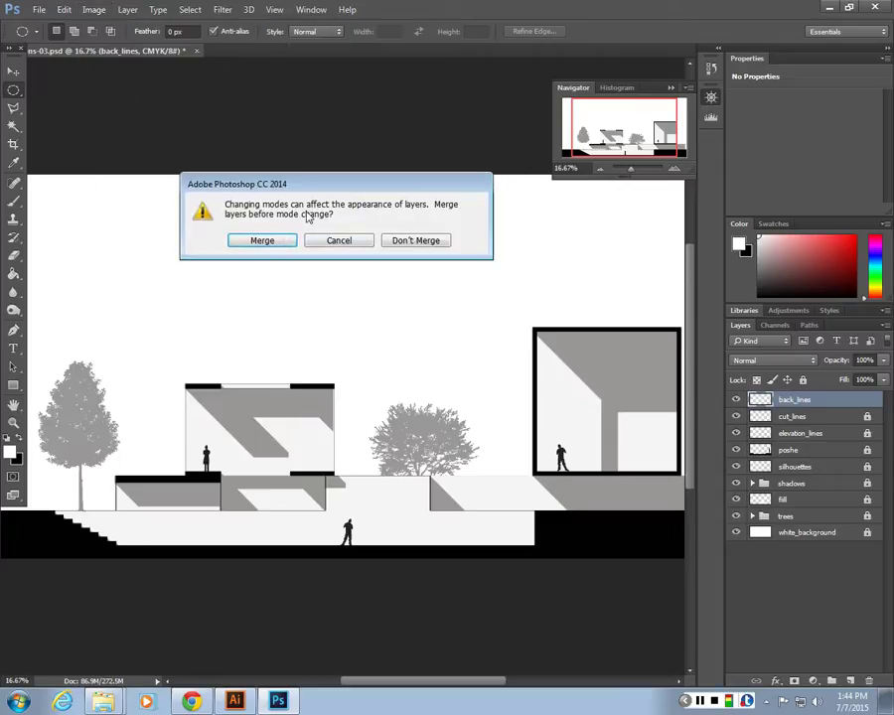
{"action": "left_click", "coordinate": [416, 241]}
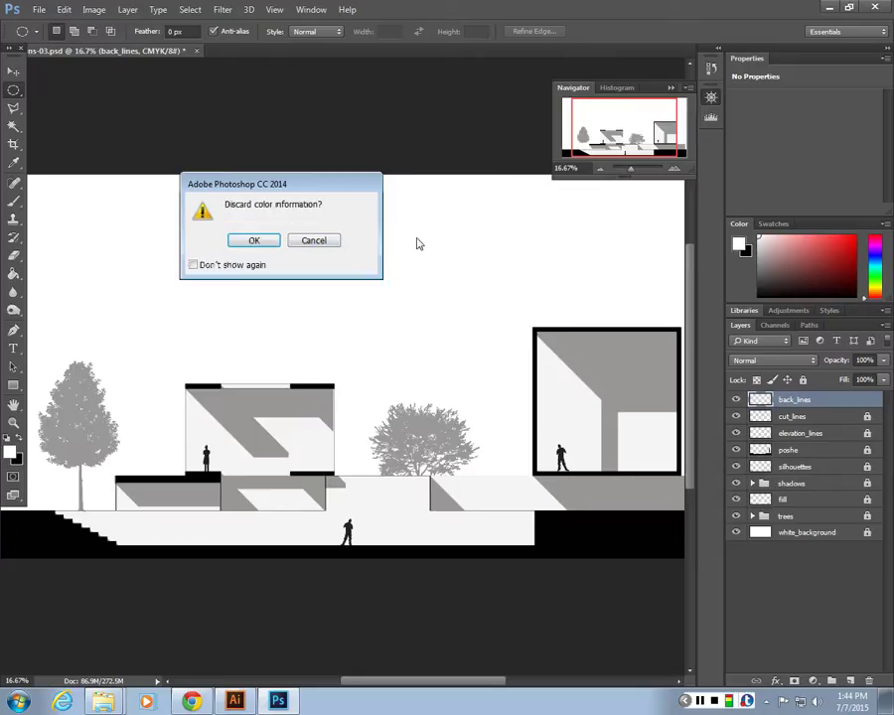
{"action": "left_click", "coordinate": [251, 240]}
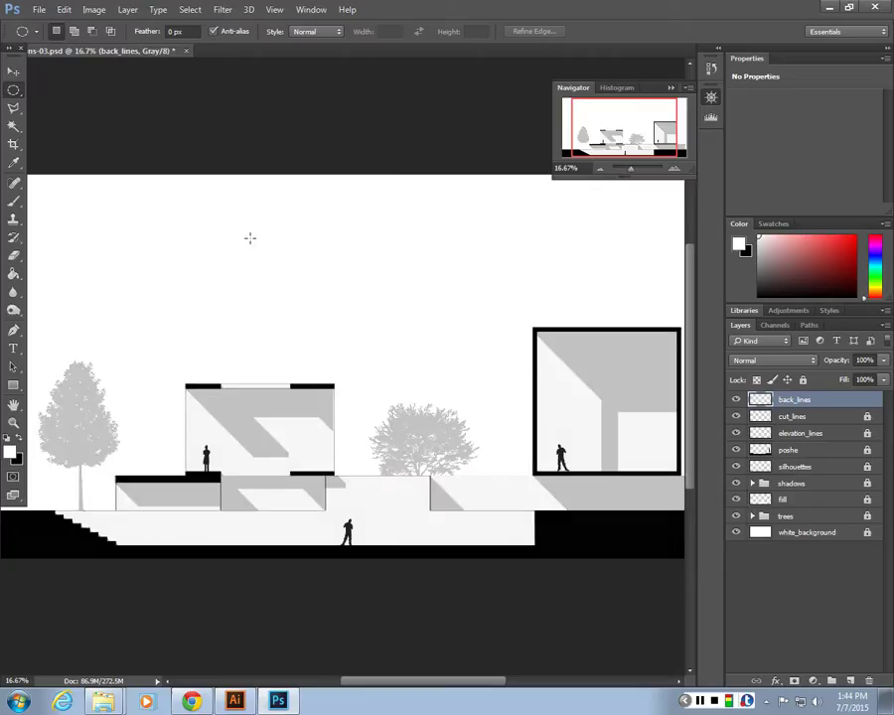
{"action": "key", "text": "ctrl+minus"}
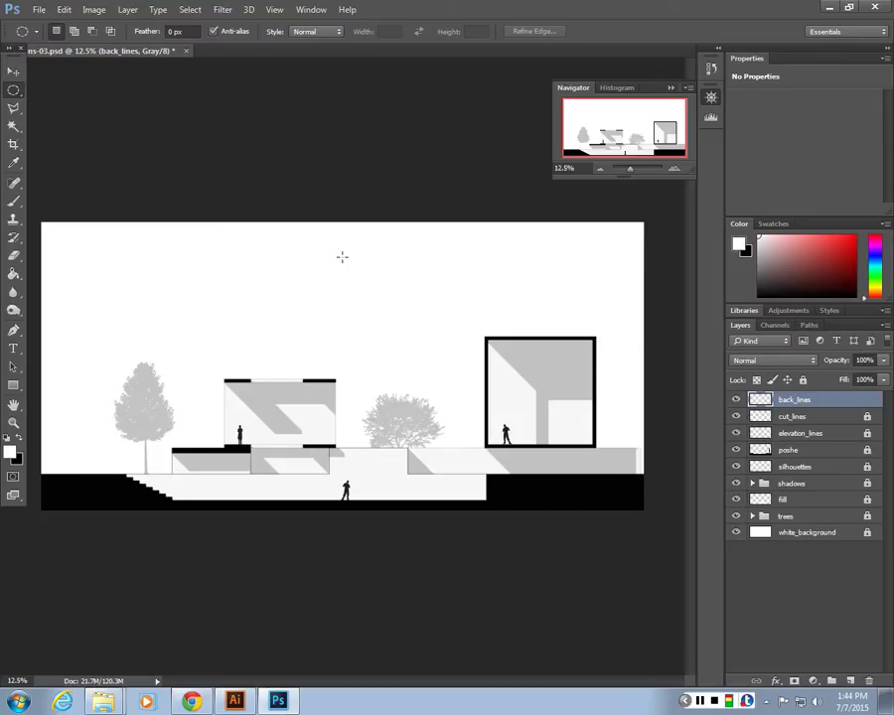
{"action": "left_click", "coordinate": [189, 702]}
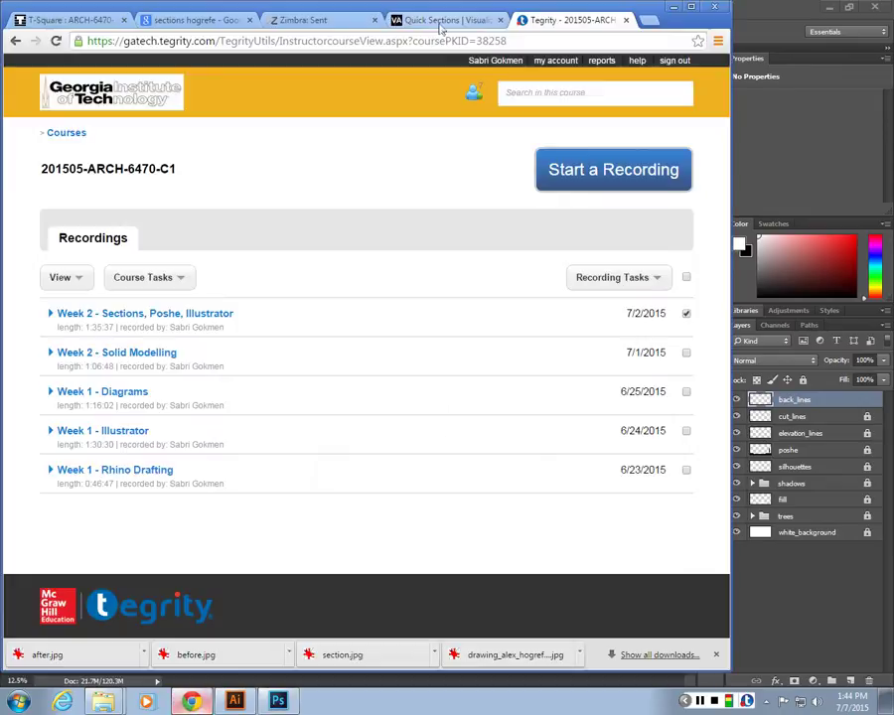
Open the Textures folder in the T-Square course Resources.
{"action": "left_click", "coordinate": [49, 20]}
{"action": "left_click", "coordinate": [50, 192]}
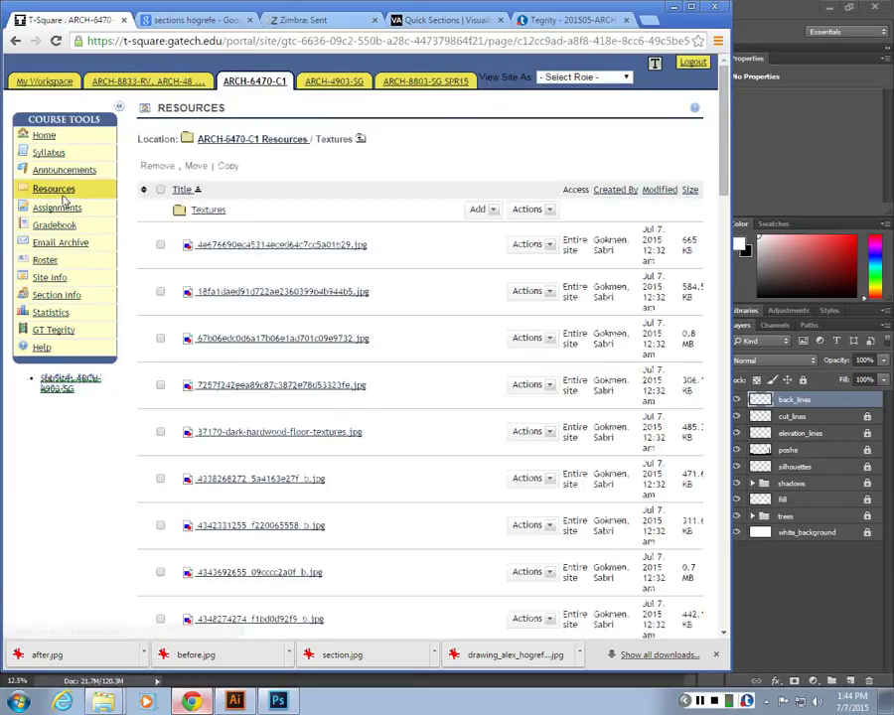
{"action": "left_click", "coordinate": [287, 140]}
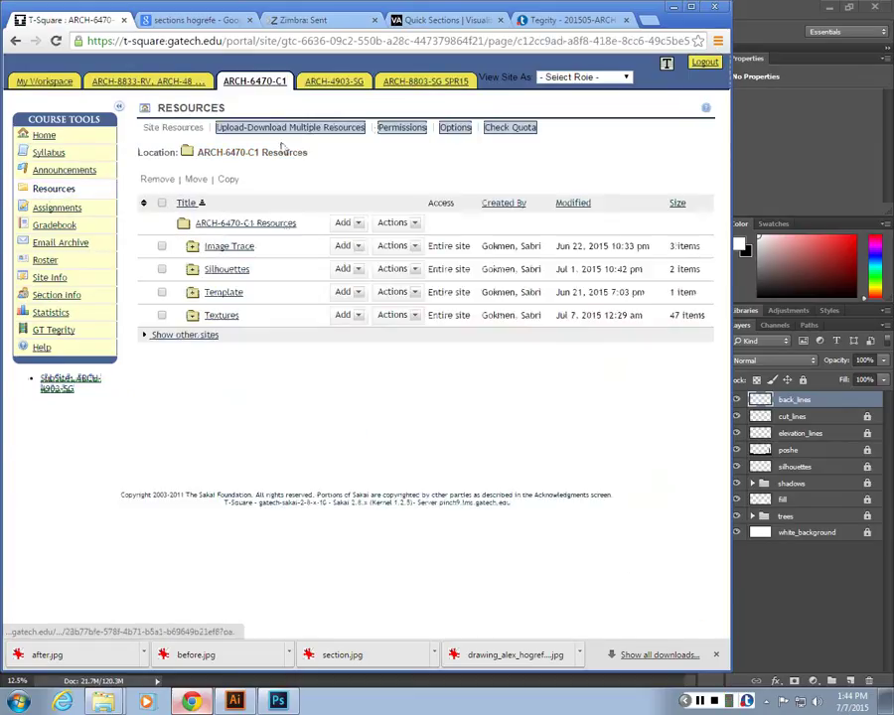
{"action": "left_click", "coordinate": [224, 318]}
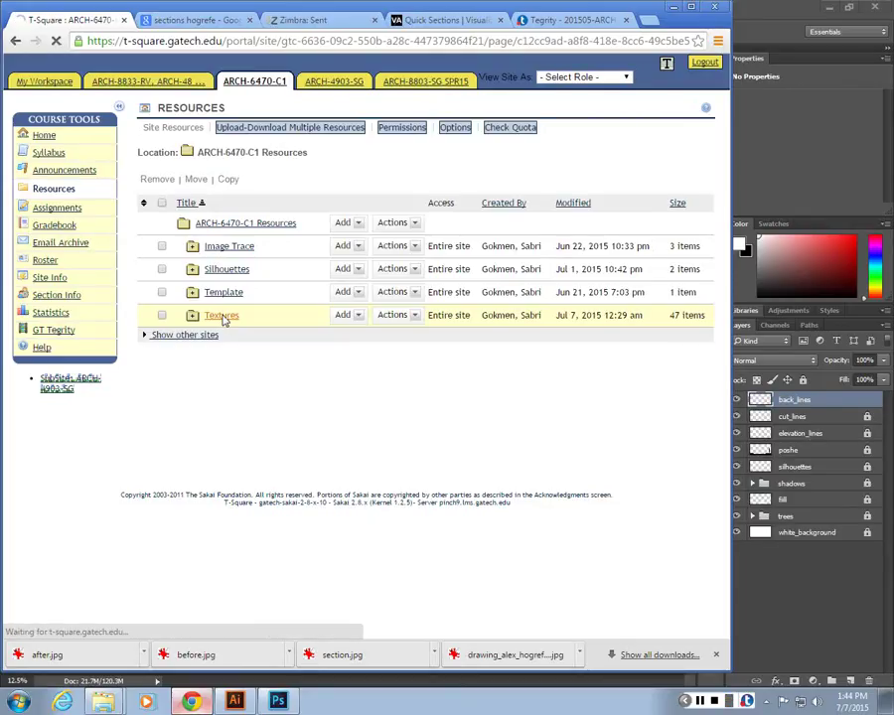
Open several textures in background tabs, including cracked concrete and wooden floor, and view the grey concrete one.
{"action": "scroll", "coordinate": [252, 256], "scroll_direction": "down", "scroll_amount": 5}
{"action": "scroll", "coordinate": [260, 466], "scroll_direction": "down", "scroll_amount": 5}
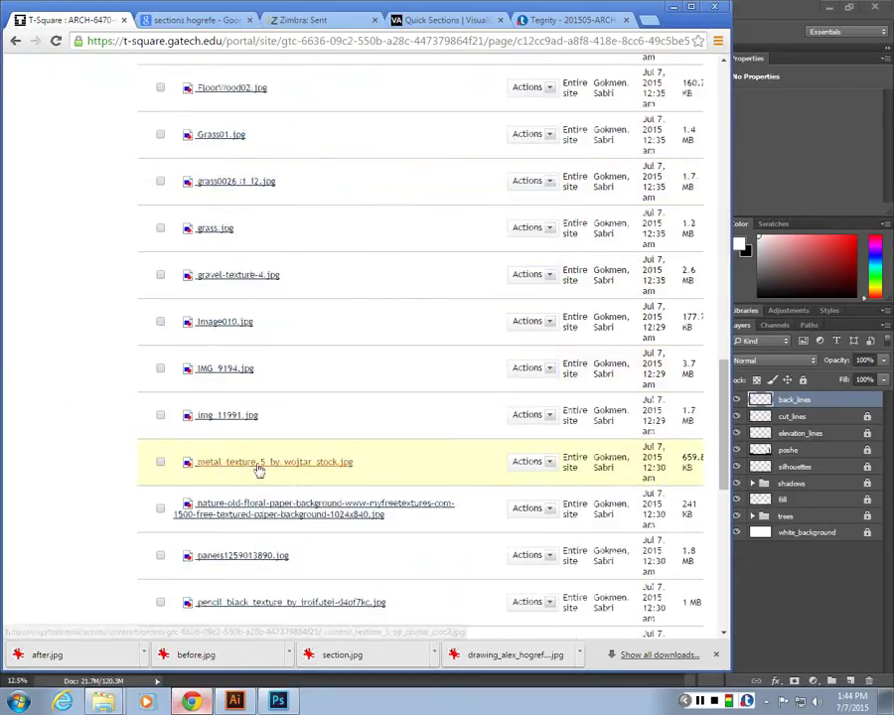
{"action": "scroll", "coordinate": [260, 467], "scroll_direction": "up", "scroll_amount": 7}
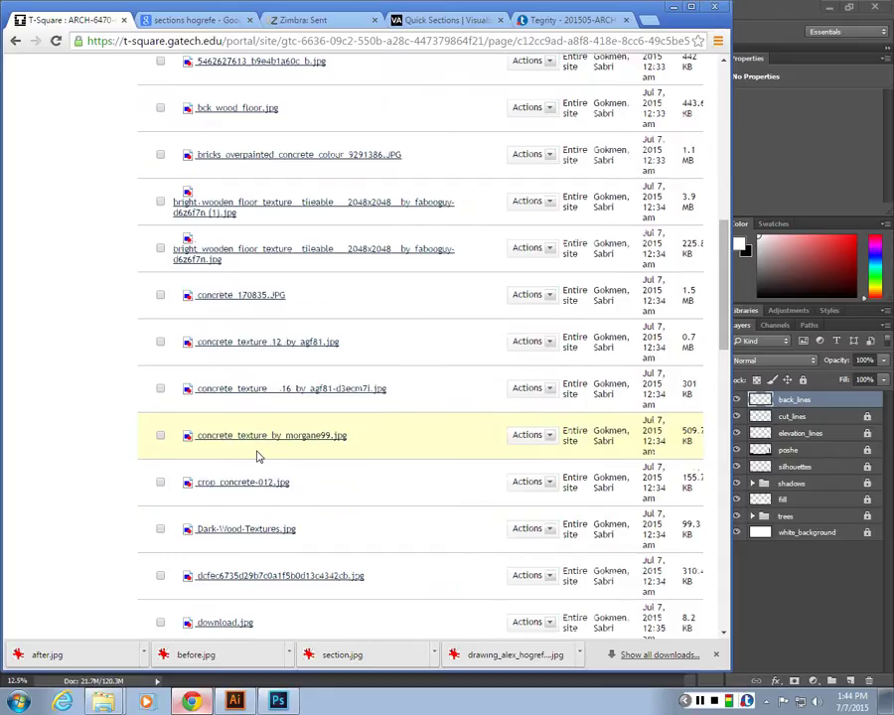
{"action": "scroll", "coordinate": [256, 455], "scroll_direction": "up", "scroll_amount": 3}
{"action": "scroll", "coordinate": [256, 456], "scroll_direction": "up", "scroll_amount": 5}
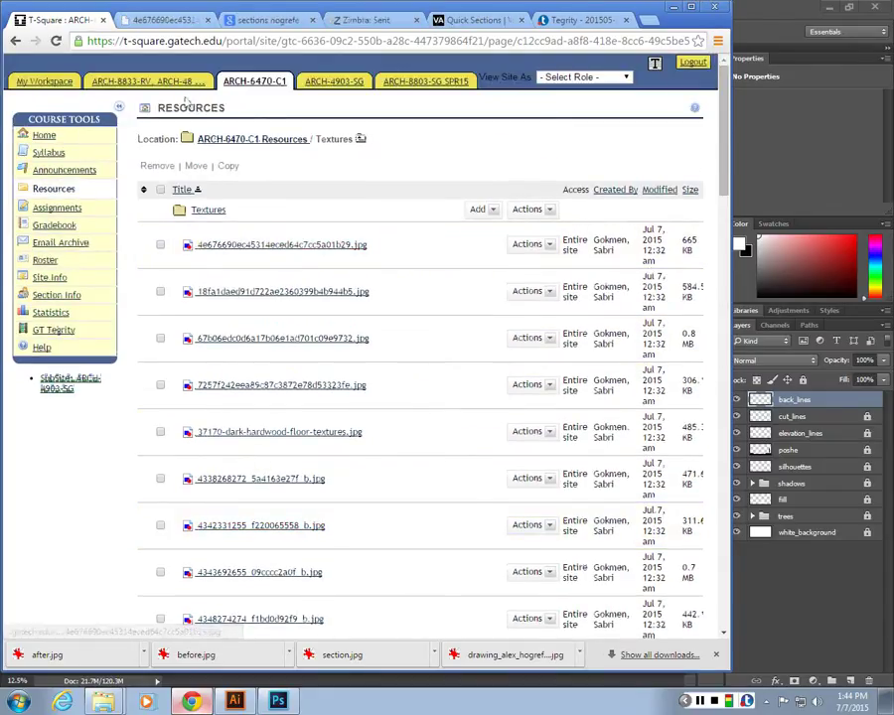
{"action": "middle_click", "coordinate": [260, 338]}
{"action": "middle_click", "coordinate": [260, 386]}
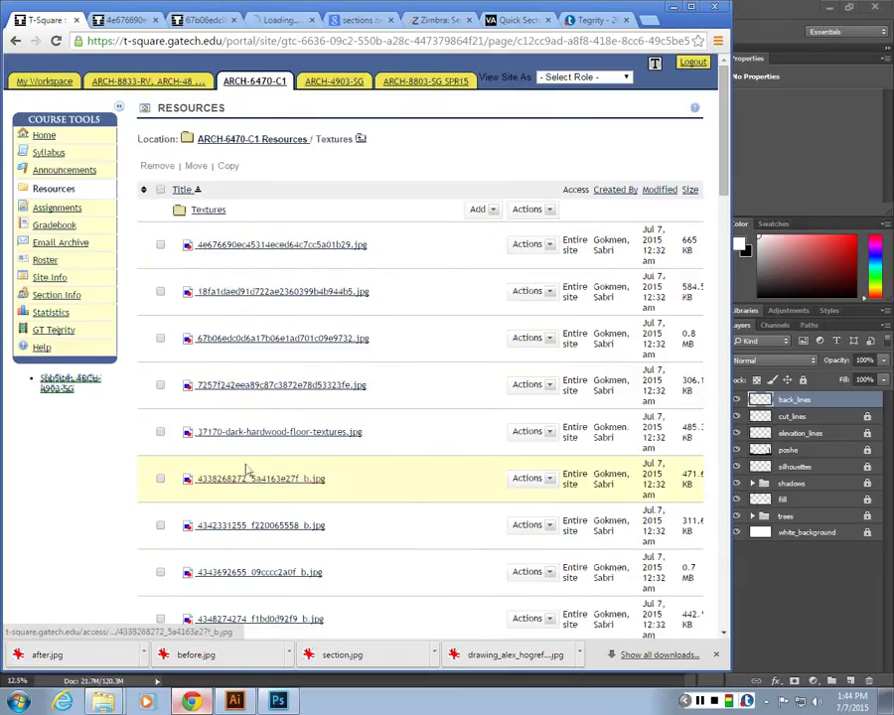
{"action": "scroll", "coordinate": [249, 476], "scroll_direction": "down", "scroll_amount": 4}
{"action": "middle_click", "coordinate": [255, 481]}
{"action": "scroll", "coordinate": [257, 491], "scroll_direction": "down", "scroll_amount": 2}
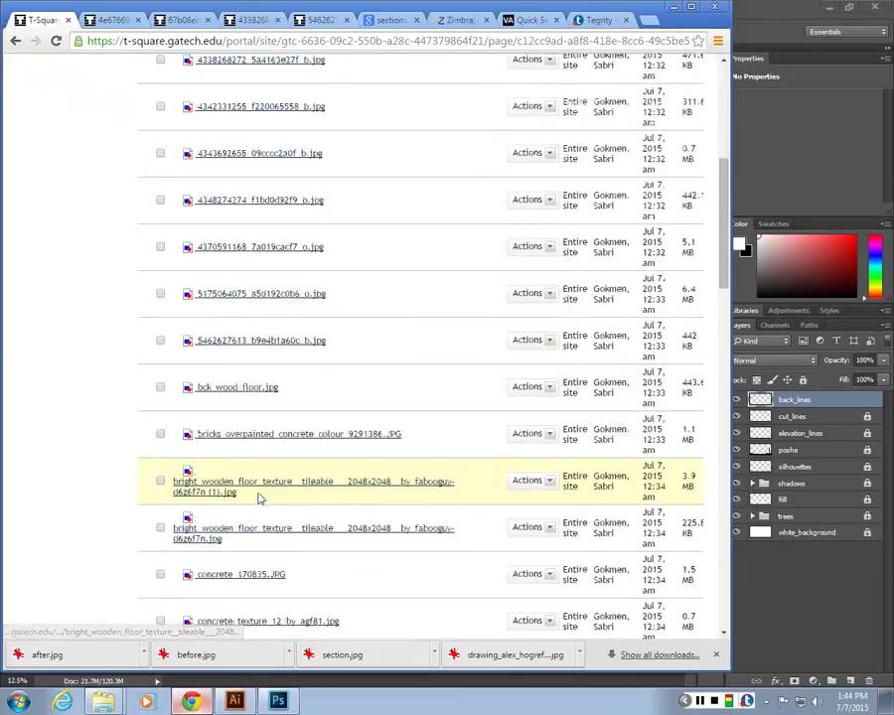
{"action": "middle_click", "coordinate": [256, 493]}
{"action": "left_click", "coordinate": [105, 21]}
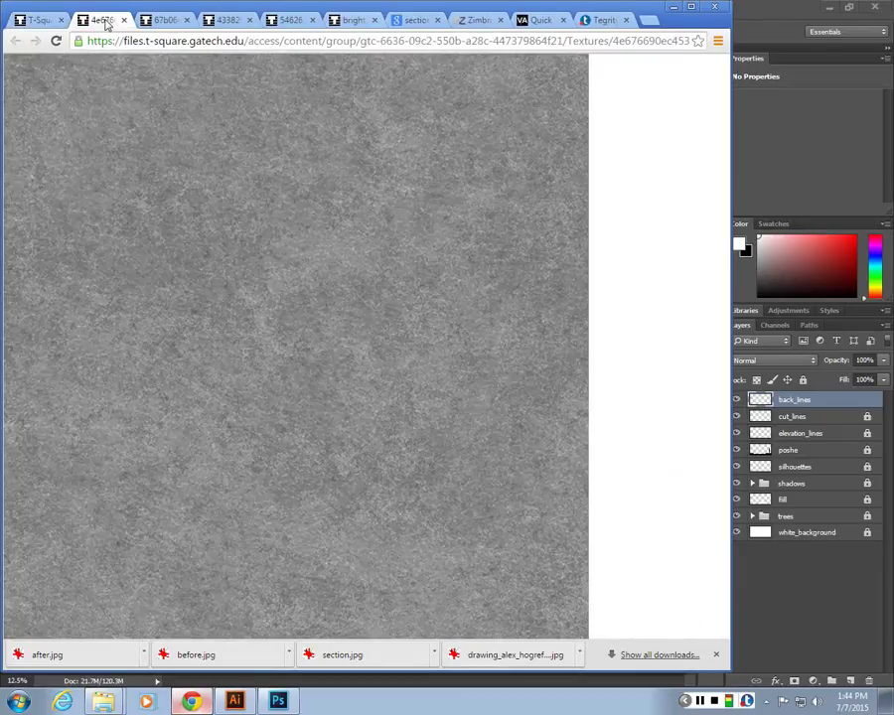
Save the concrete panel image as concrete_texture.jpg and close its tab.
{"action": "left_click", "coordinate": [184, 20]}
{"action": "left_click", "coordinate": [179, 20]}
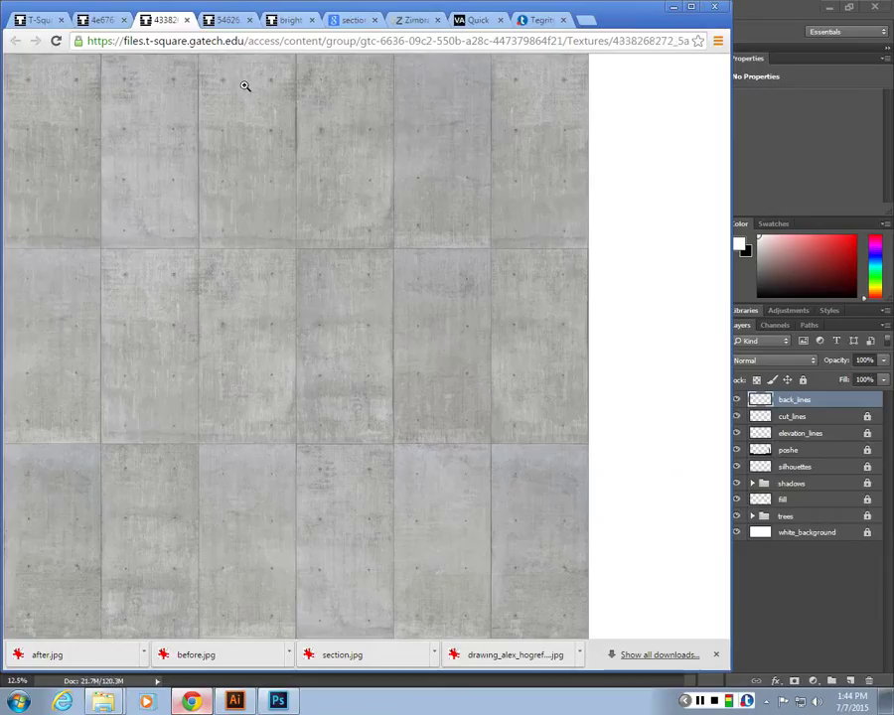
{"action": "right_click", "coordinate": [251, 262]}
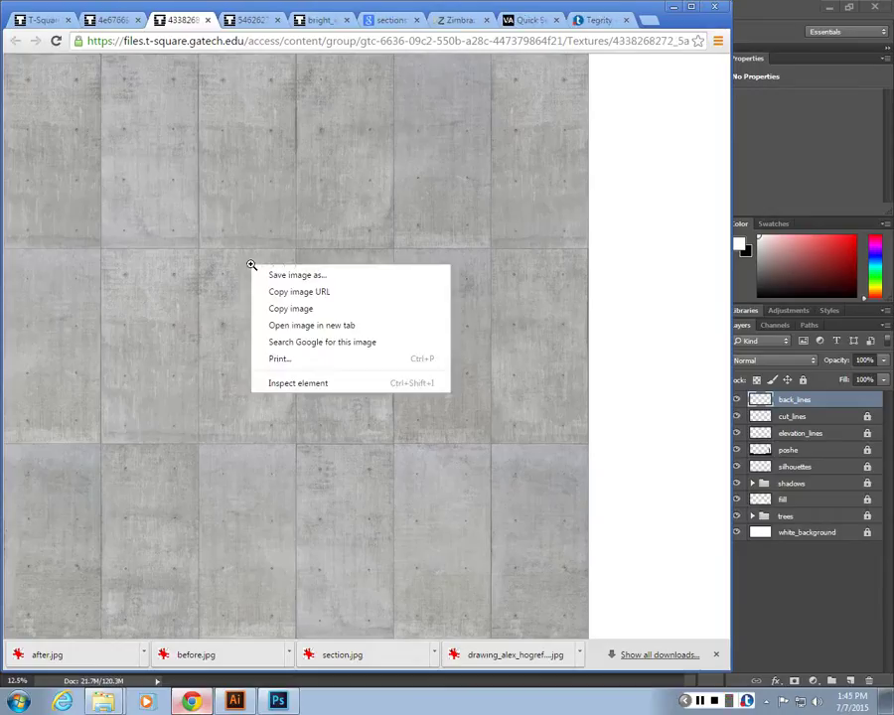
{"action": "left_click", "coordinate": [273, 275]}
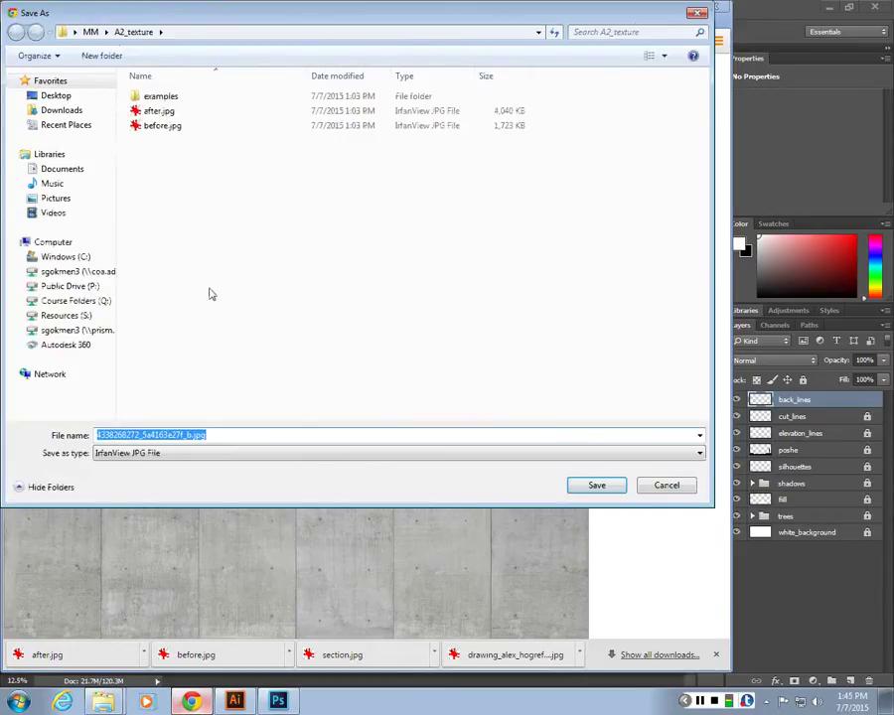
{"action": "type", "text": "coh"}
{"action": "type", "text": "crete_"}
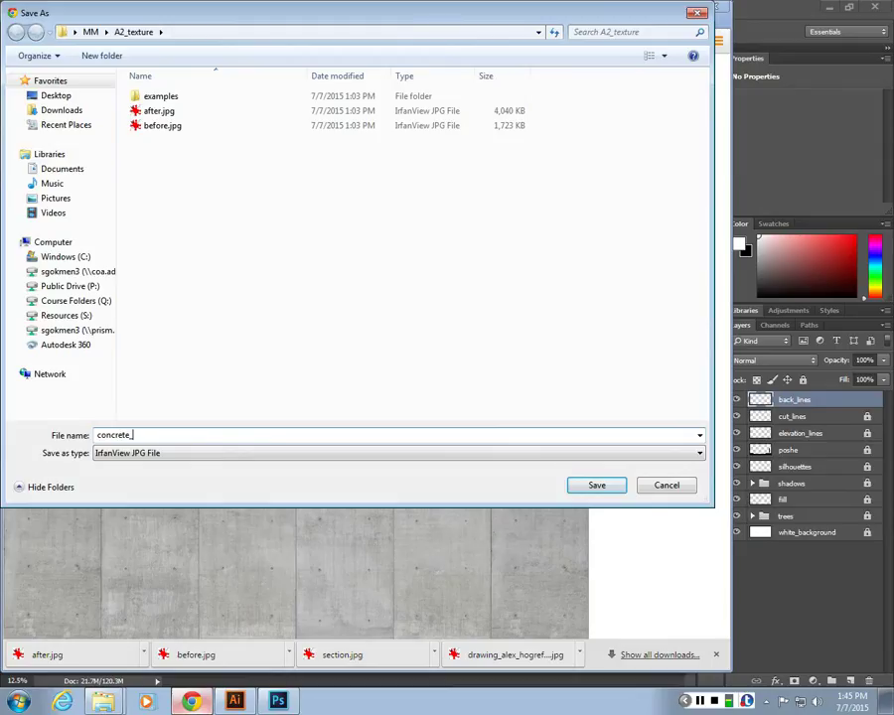
{"action": "type", "text": "te"}
{"action": "key", "text": "Return"}
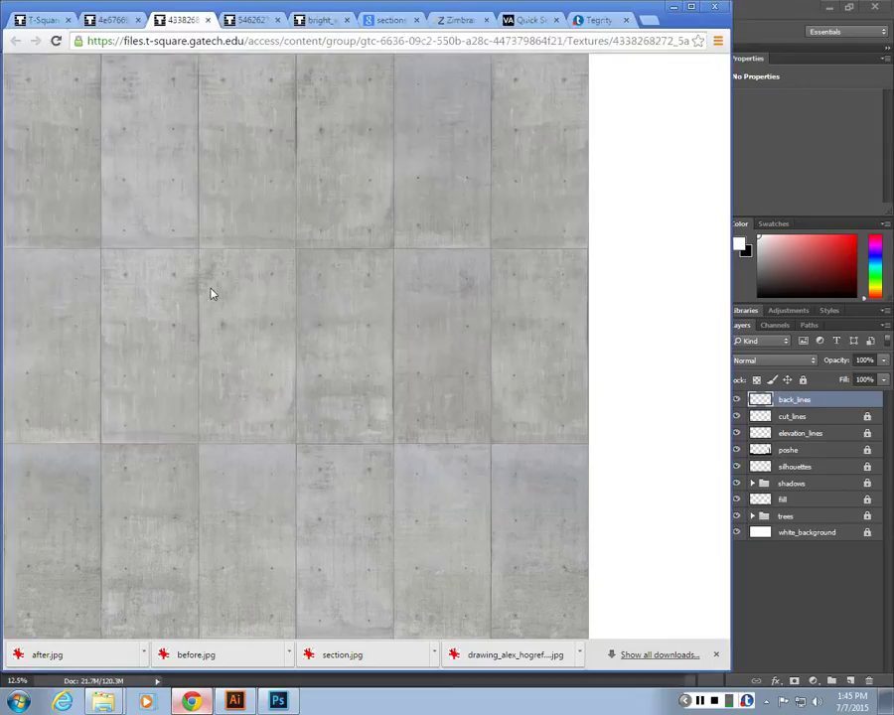
{"action": "left_click", "coordinate": [206, 20]}
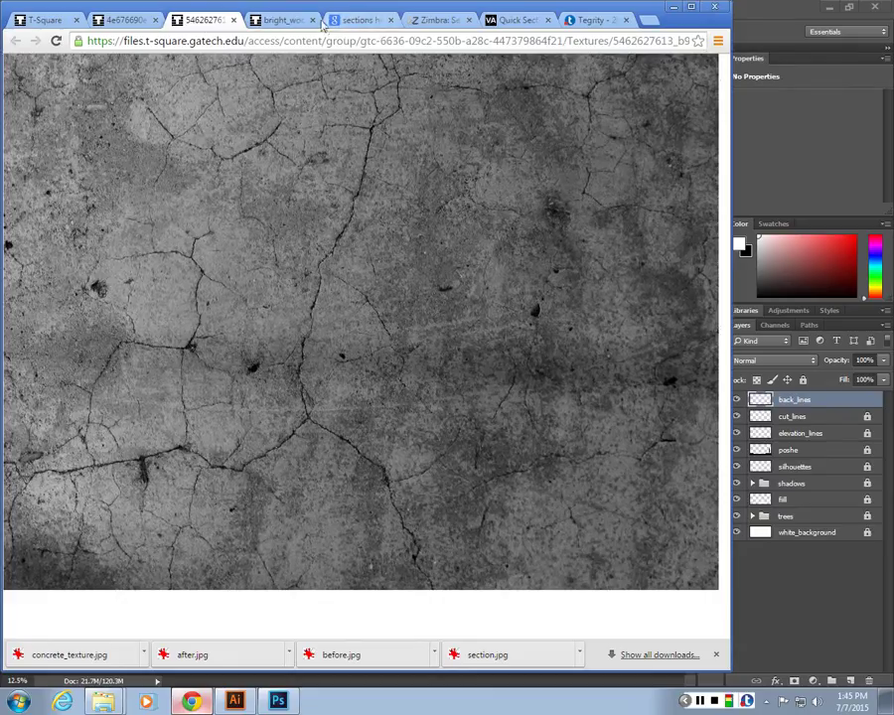
Save the grey concrete image as wall_surface.jpg and close its tab.
{"action": "left_click", "coordinate": [284, 20]}
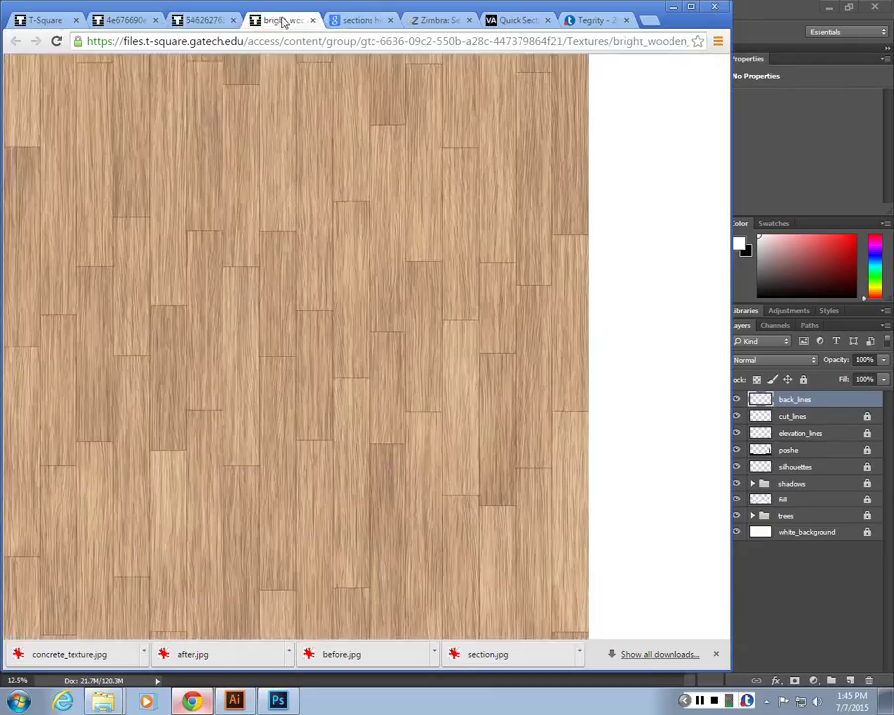
{"action": "left_click", "coordinate": [130, 22]}
{"action": "right_click", "coordinate": [348, 236]}
{"action": "left_click", "coordinate": [368, 245]}
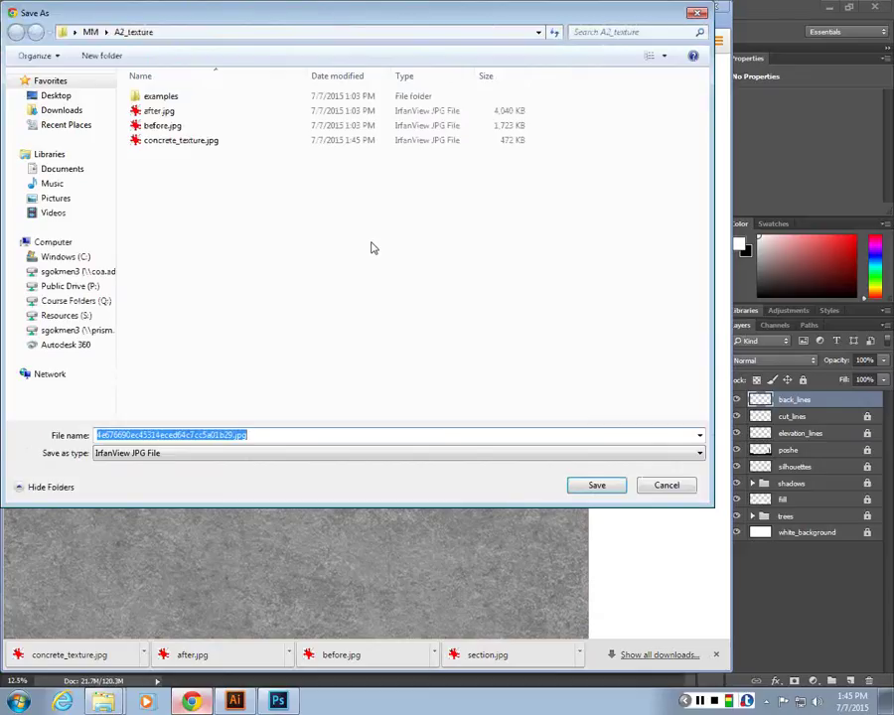
{"action": "type", "text": "wa"}
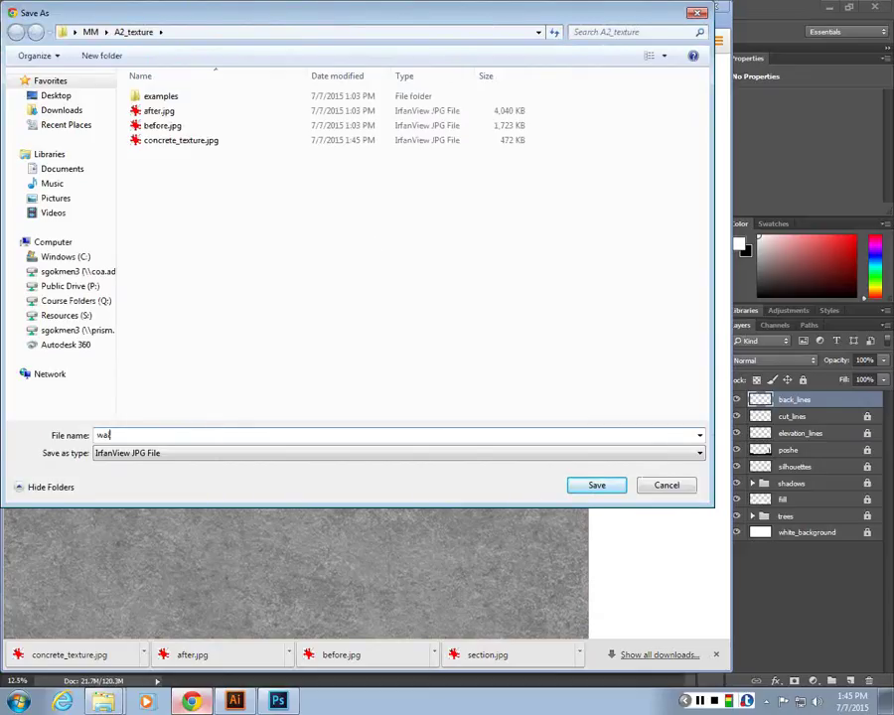
{"action": "type", "text": "ll_surface"}
{"action": "key", "text": "Return"}
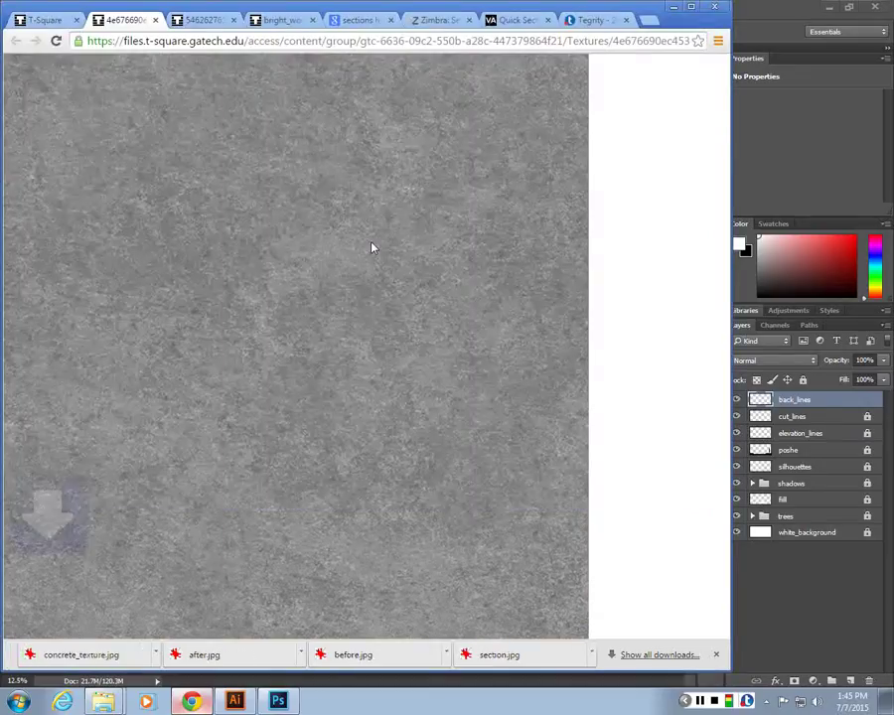
{"action": "left_click", "coordinate": [154, 20]}
{"action": "scroll", "coordinate": [248, 266], "scroll_direction": "down", "scroll_amount": 2}
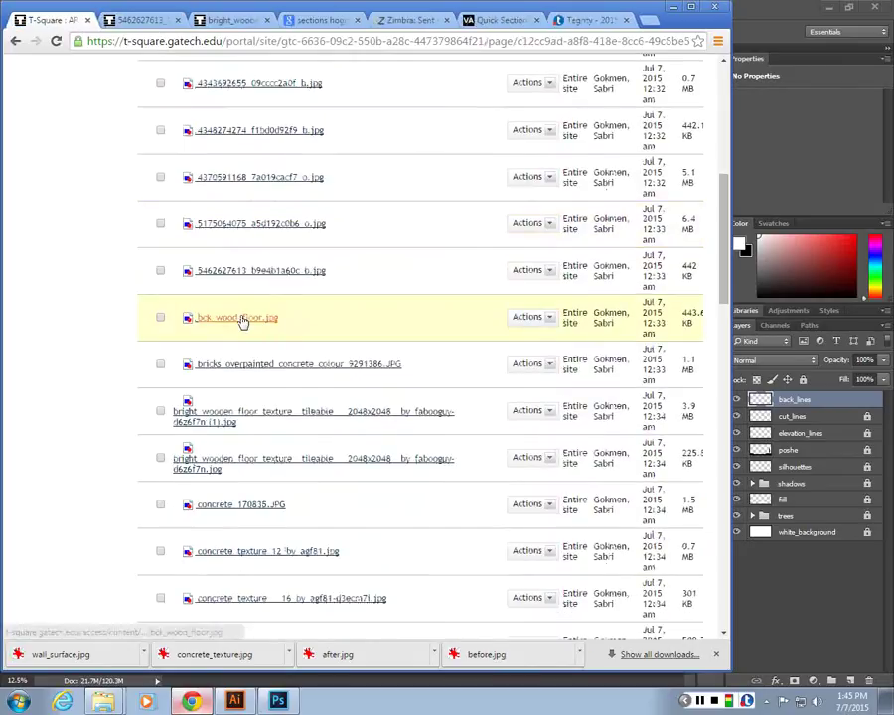
Open and view the bck_wood_floor and bright wooden floor textures in new tabs.
{"action": "middle_click", "coordinate": [240, 317]}
{"action": "left_click", "coordinate": [290, 25]}
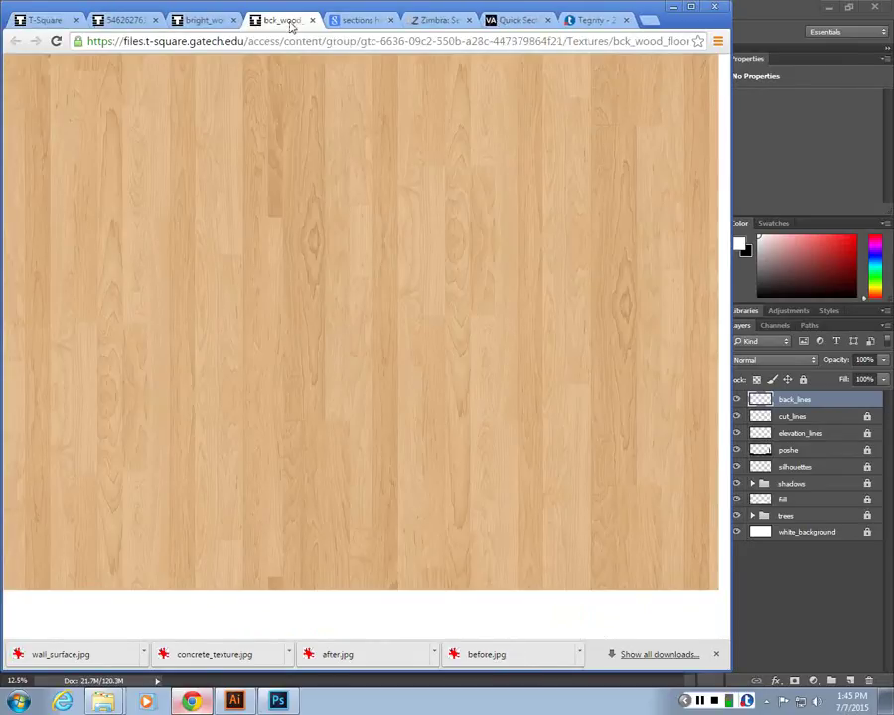
{"action": "left_click", "coordinate": [48, 18]}
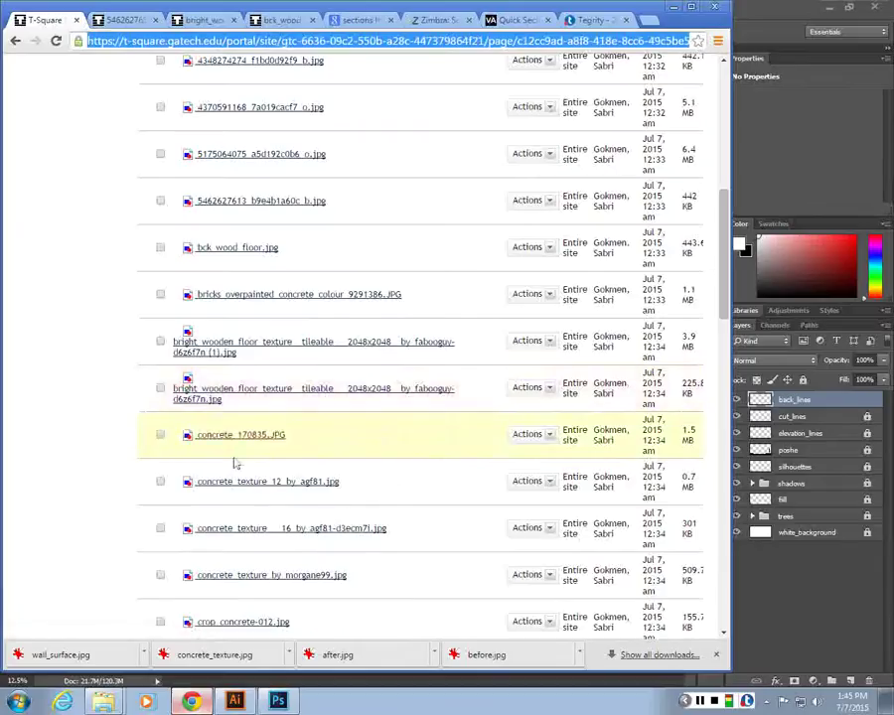
{"action": "right_click", "coordinate": [243, 393]}
{"action": "left_click", "coordinate": [247, 396]}
{"action": "left_click", "coordinate": [307, 24]}
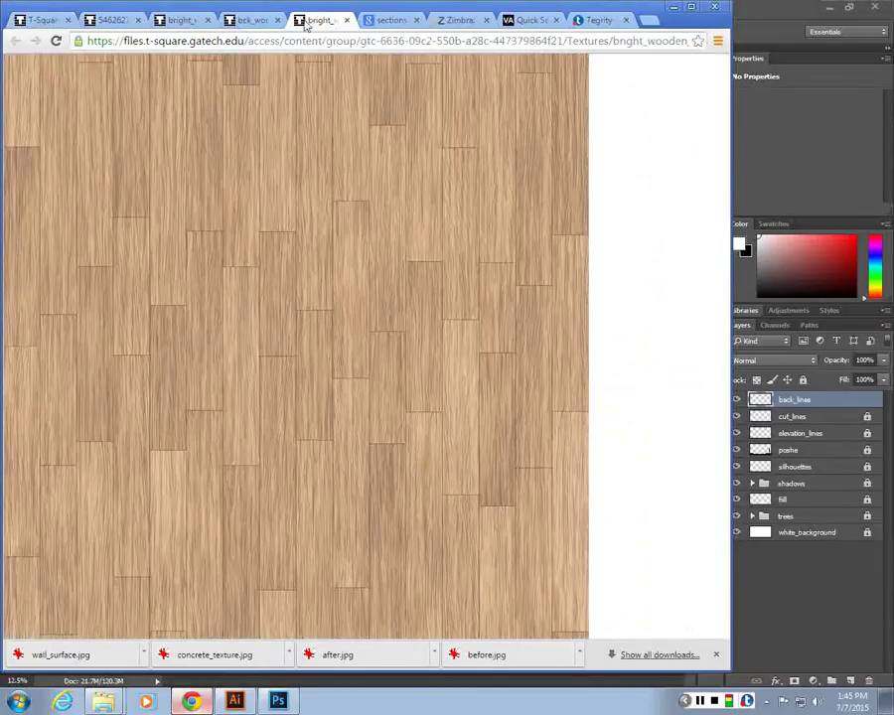
{"action": "right_click", "coordinate": [305, 185]}
{"action": "left_click", "coordinate": [35, 19]}
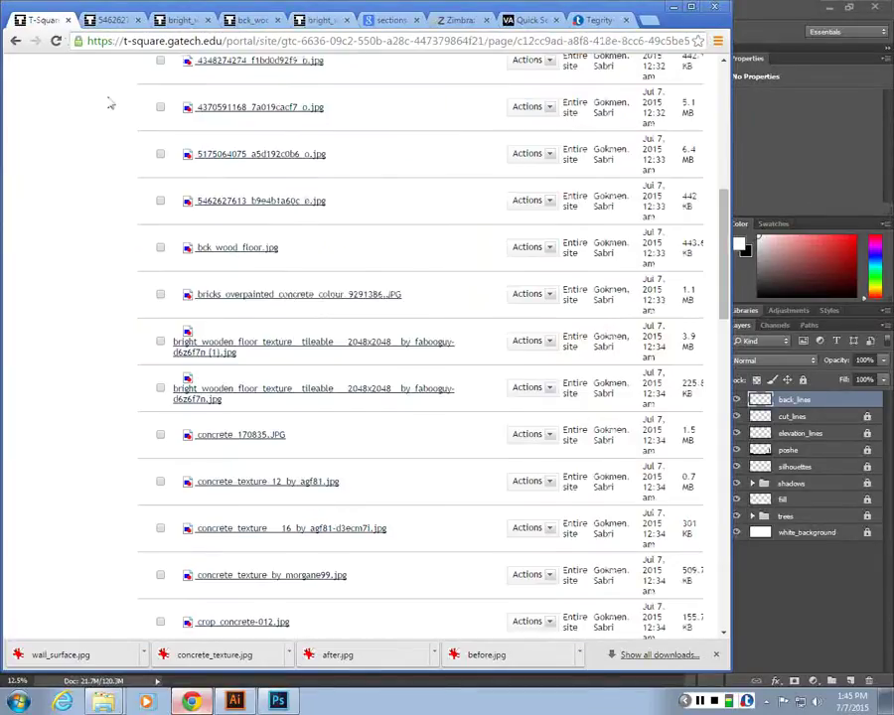
Open and view download.jpg and the stone brick texture in new tabs.
{"action": "scroll", "coordinate": [234, 427], "scroll_direction": "down", "scroll_amount": 3}
{"action": "middle_click", "coordinate": [225, 413]}
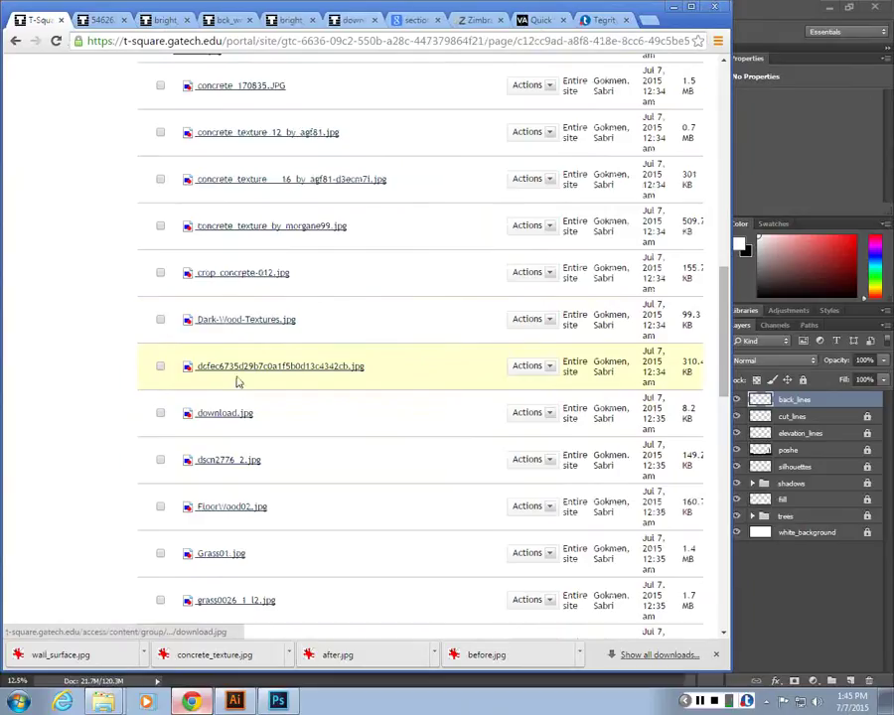
{"action": "middle_click", "coordinate": [260, 367]}
{"action": "left_click", "coordinate": [318, 21]}
{"action": "left_click", "coordinate": [361, 22]}
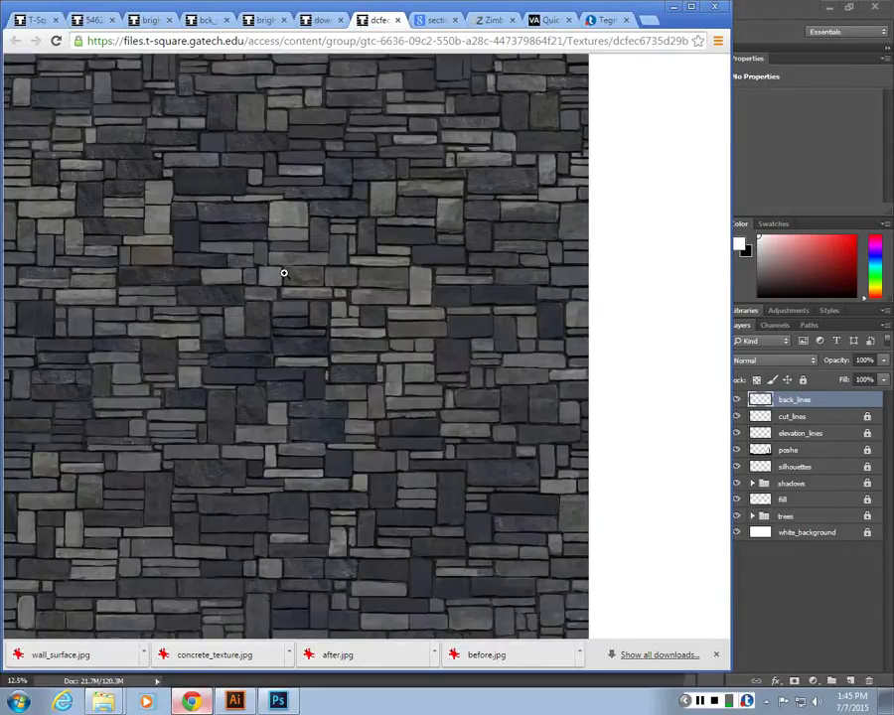
Open gravel-texture-4, Image010 and IMG_9194 in new tabs and view the gravel texture.
{"action": "left_click", "coordinate": [33, 20]}
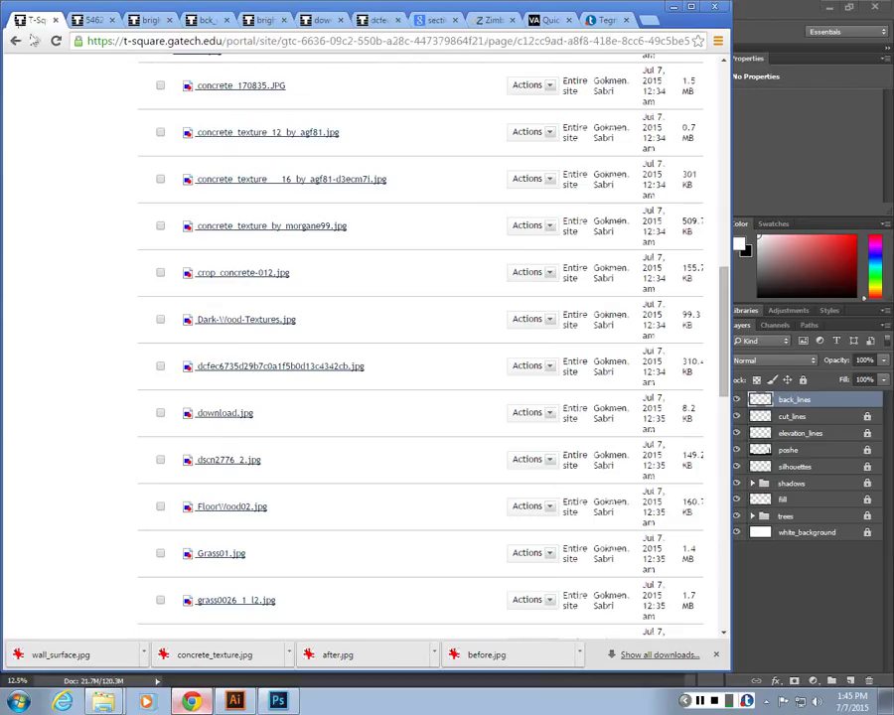
{"action": "scroll", "coordinate": [208, 365], "scroll_direction": "down", "scroll_amount": 2}
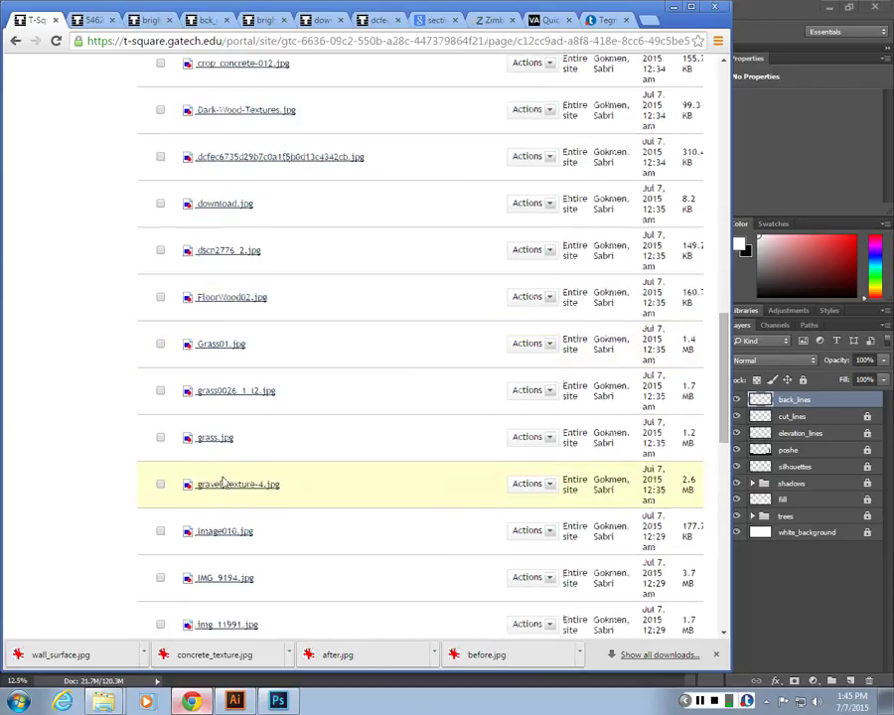
{"action": "middle_click", "coordinate": [222, 484]}
{"action": "middle_click", "coordinate": [228, 531]}
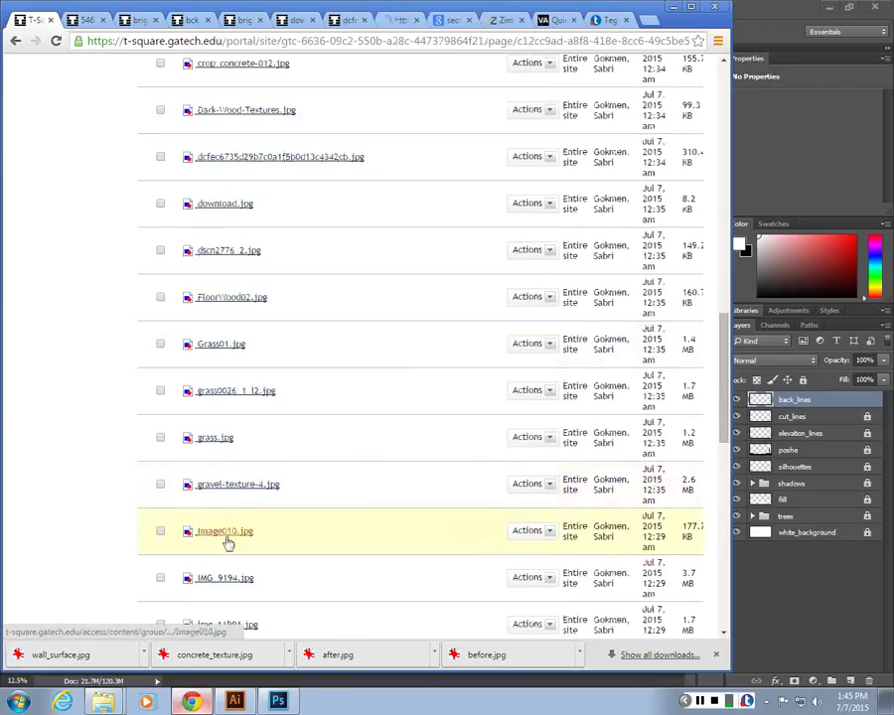
{"action": "middle_click", "coordinate": [228, 590]}
{"action": "left_click", "coordinate": [340, 20]}
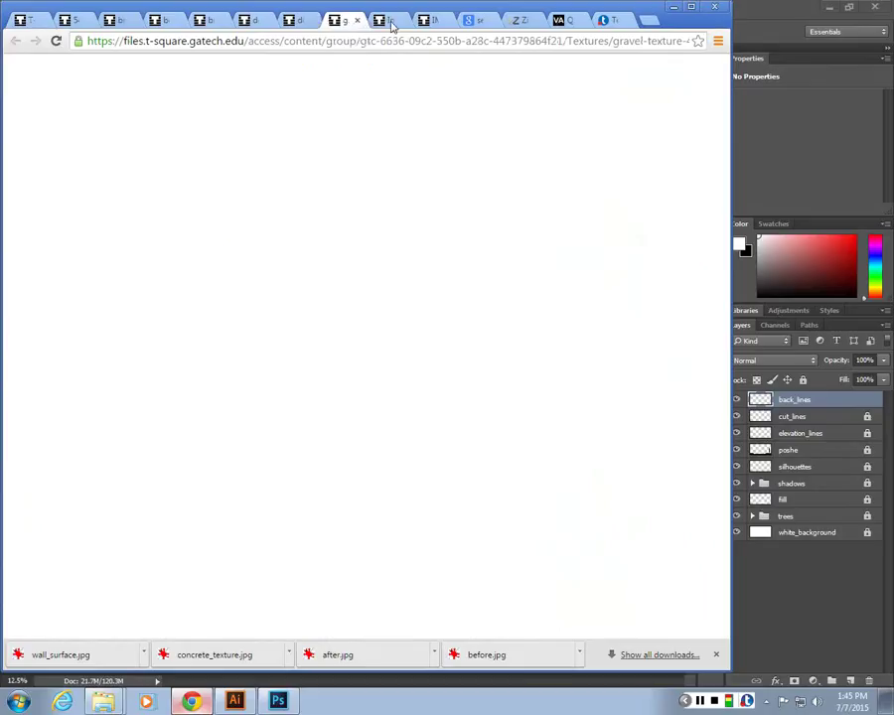
Save the Image010 tile texture as tiles.jpg and close its tab.
{"action": "left_click", "coordinate": [389, 21]}
{"action": "right_click", "coordinate": [289, 177]}
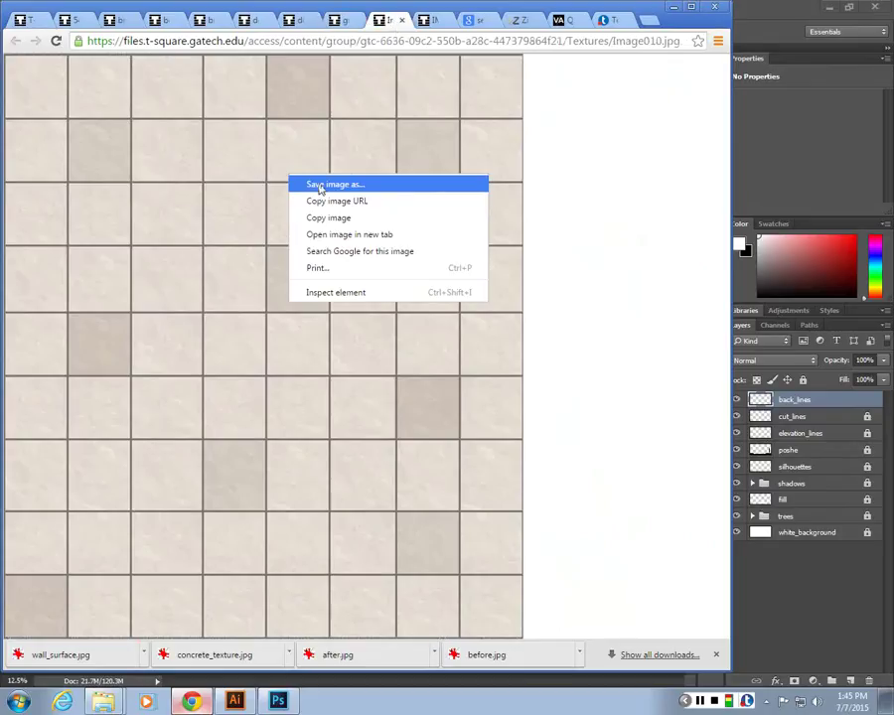
{"action": "left_click", "coordinate": [320, 186]}
{"action": "type", "text": "tiles"}
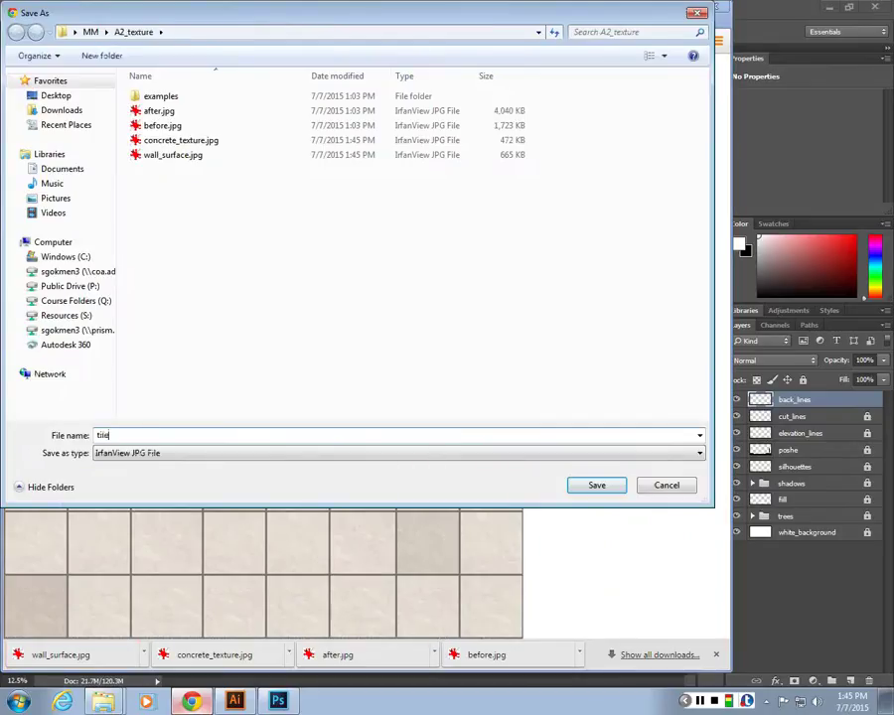
{"action": "key", "text": "Return"}
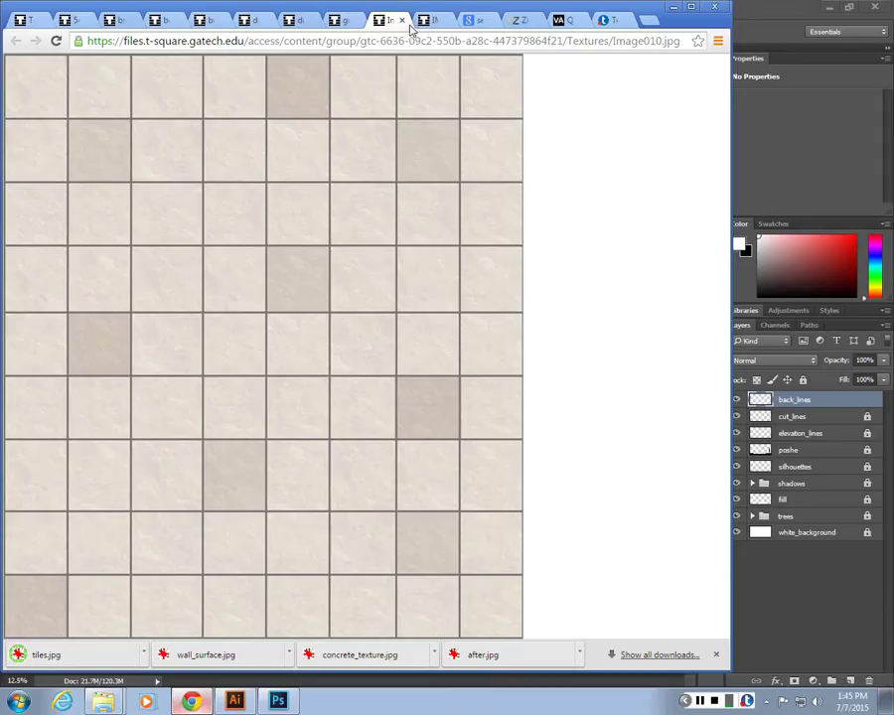
{"action": "left_click", "coordinate": [402, 21]}
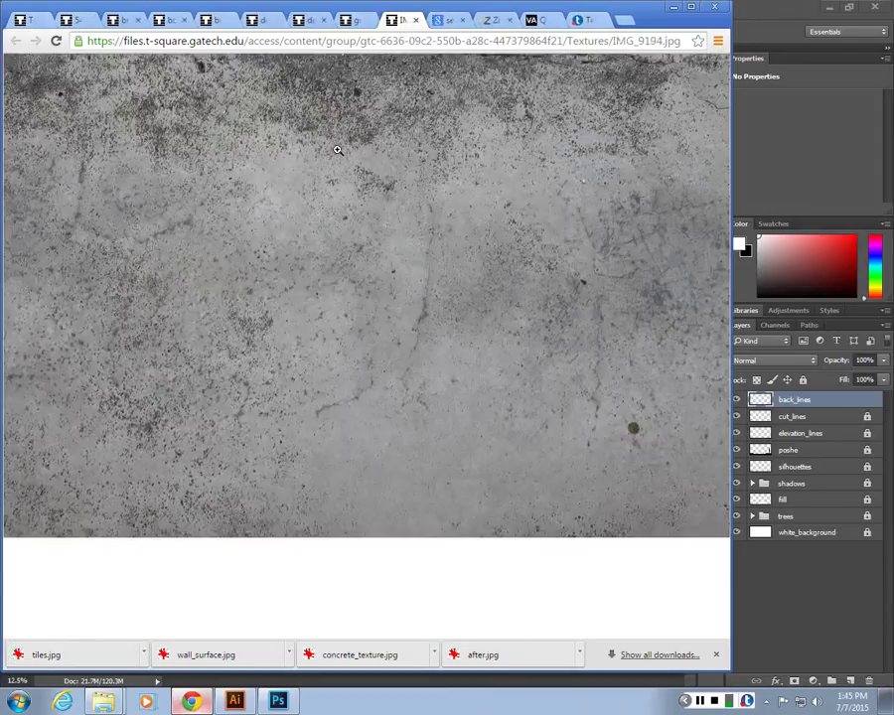
Save the concrete texture as wall_2.jpg and close its tab.
{"action": "key", "text": "ctrl+s"}
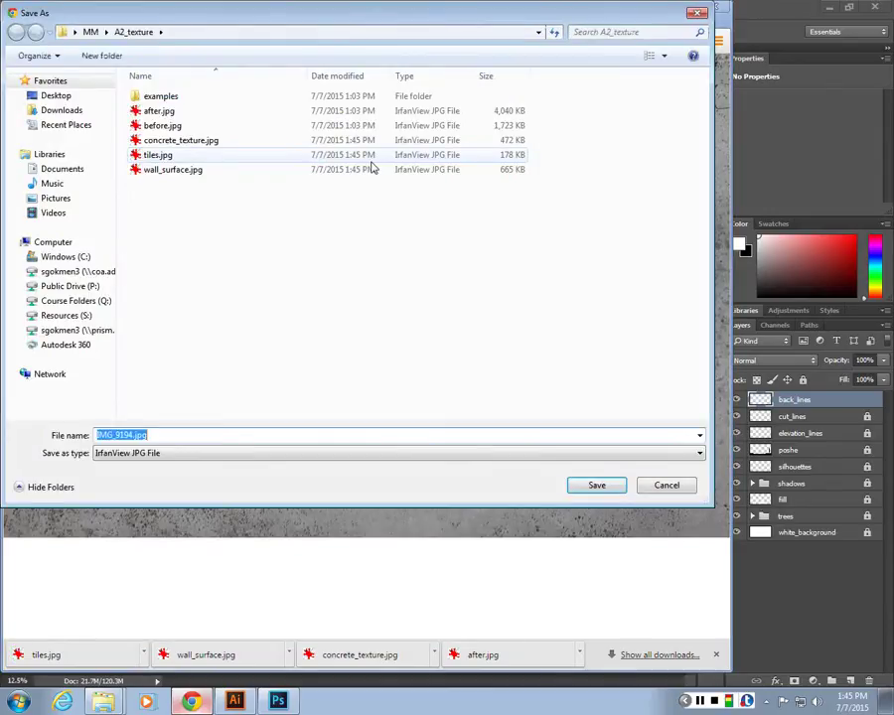
{"action": "type", "text": "wall_2"}
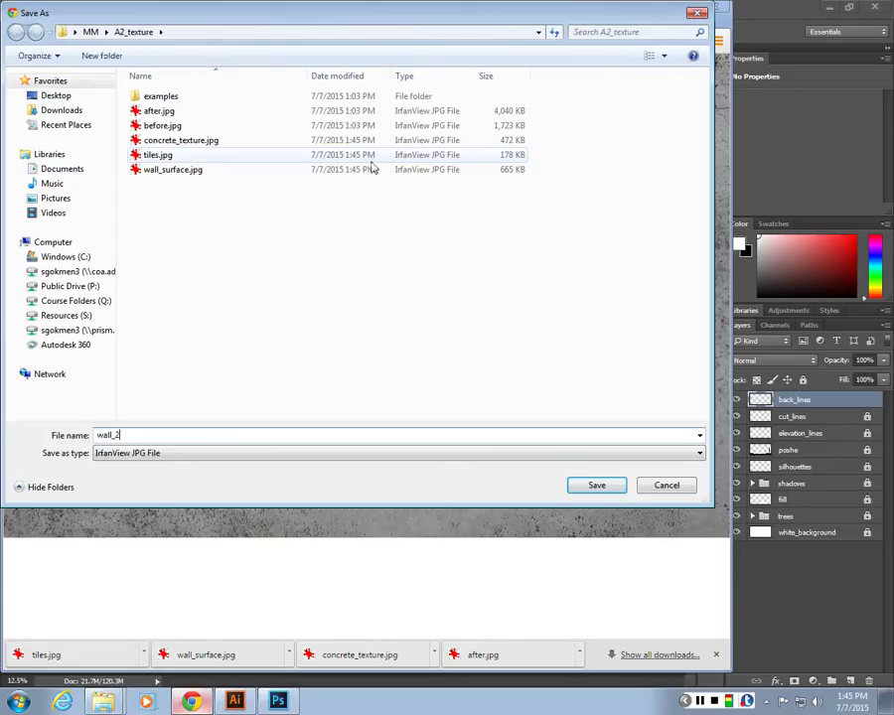
{"action": "key", "text": "Return"}
{"action": "key", "text": "ctrl+w"}
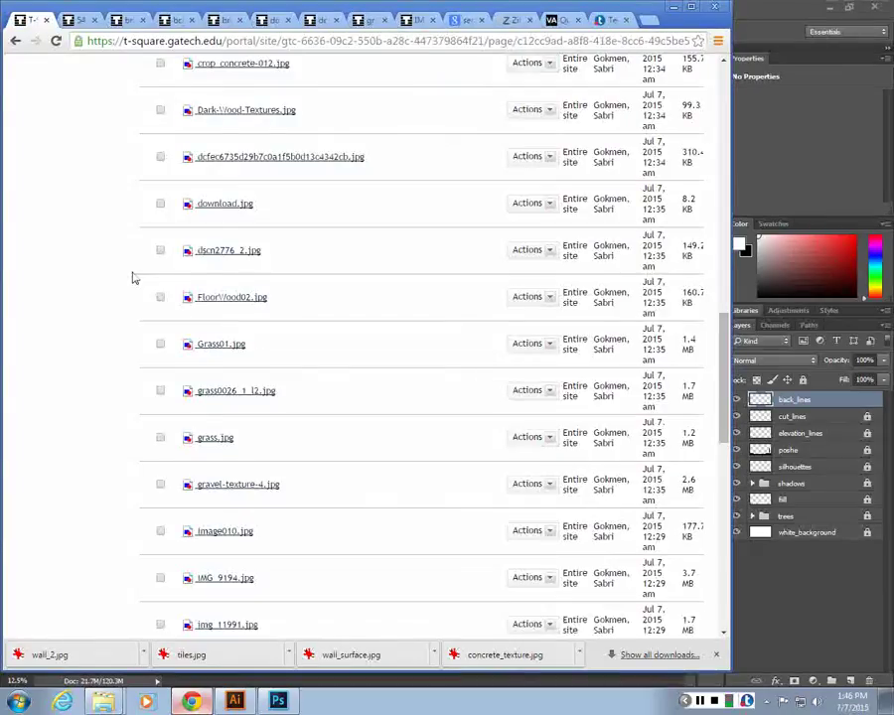
Open the parquet-kambala texture, save it as wood.png, and close its tab.
{"action": "scroll", "coordinate": [233, 511], "scroll_direction": "down", "scroll_amount": 3}
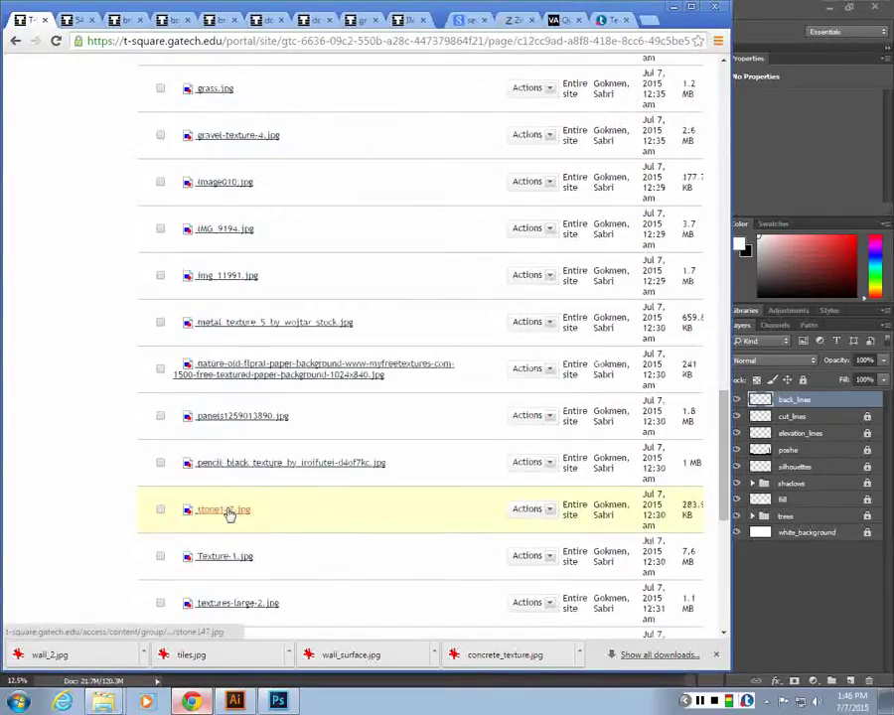
{"action": "scroll", "coordinate": [228, 536], "scroll_direction": "down", "scroll_amount": 2}
{"action": "scroll", "coordinate": [260, 479], "scroll_direction": "down", "scroll_amount": 1}
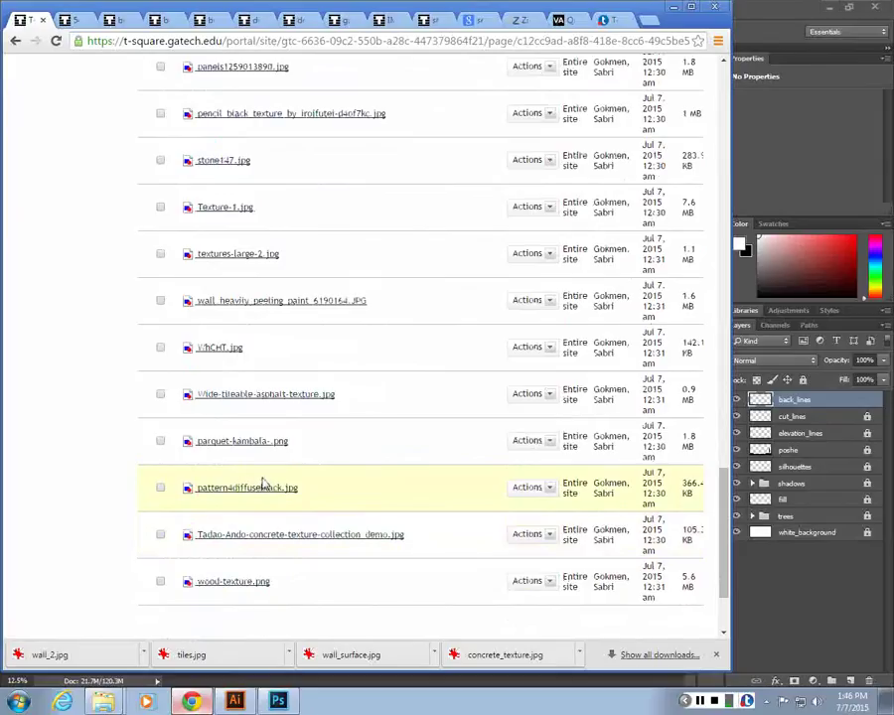
{"action": "left_click", "coordinate": [243, 440]}
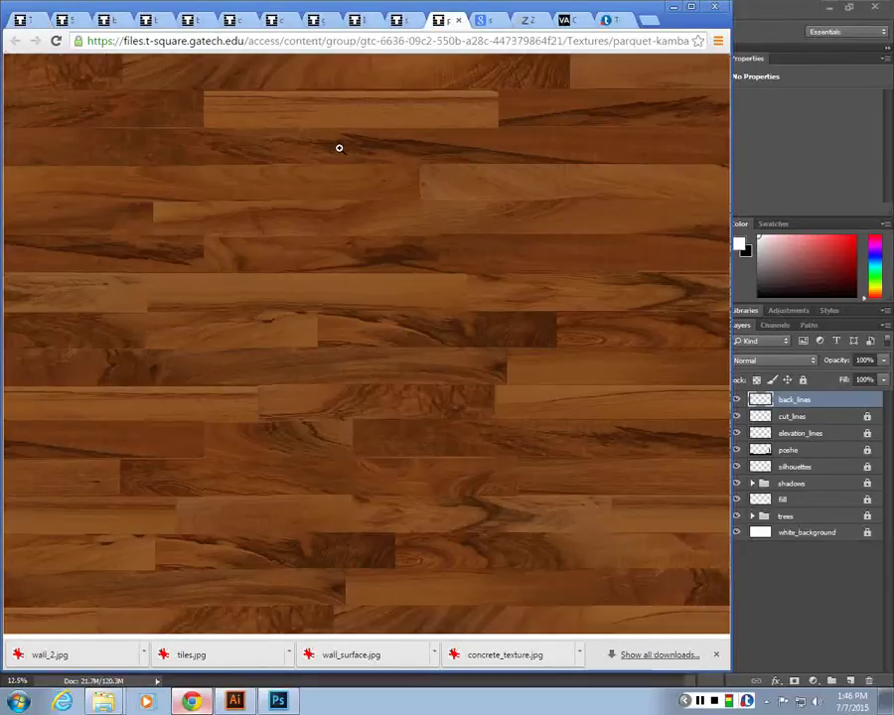
{"action": "key", "text": "ctrl+s"}
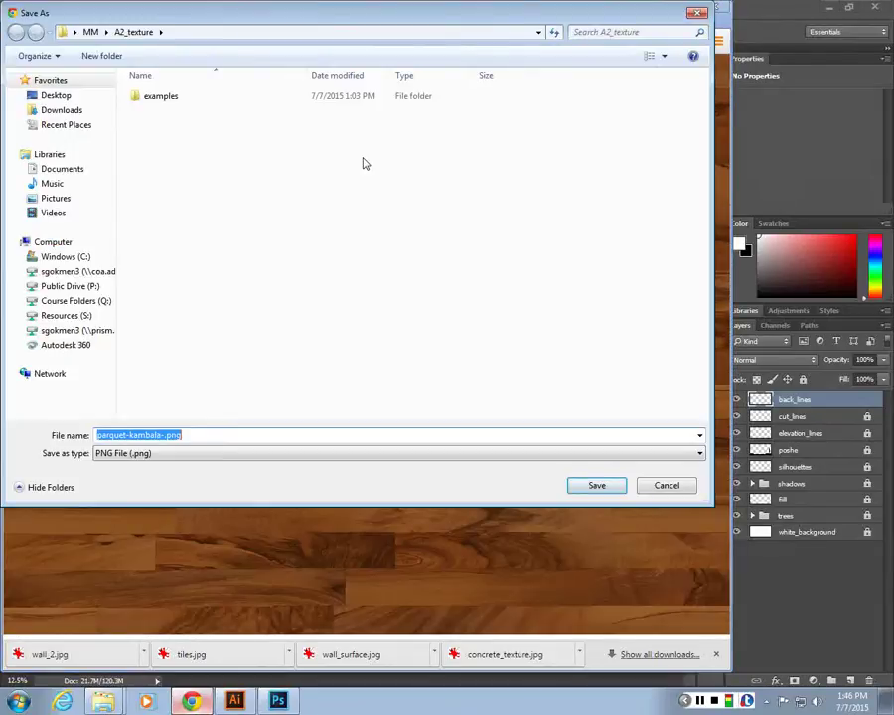
{"action": "type", "text": "wood"}
{"action": "key", "text": "Return"}
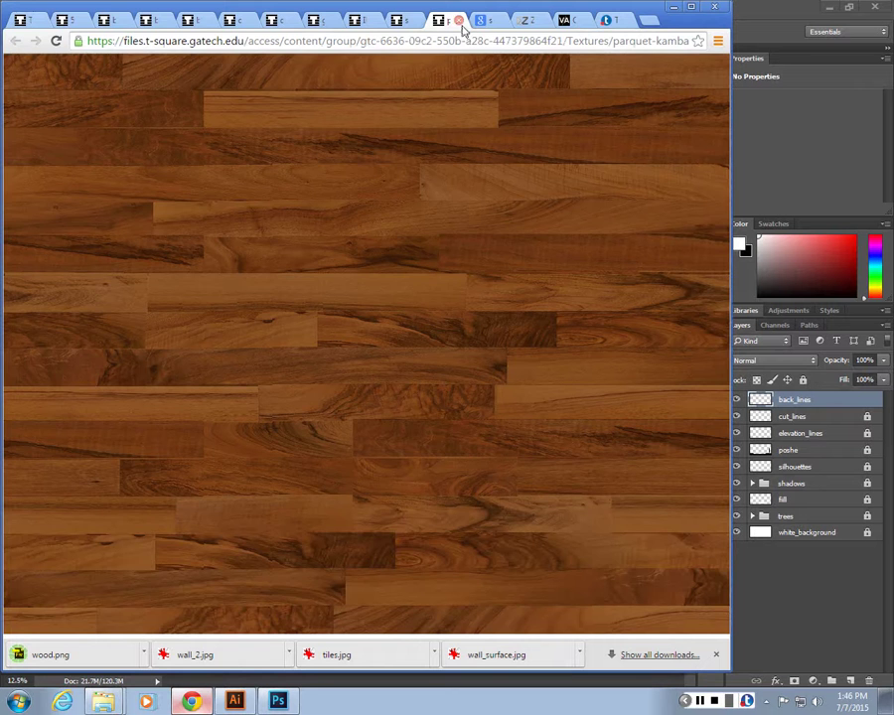
{"action": "left_click", "coordinate": [459, 21]}
Save the stone texture as stone.jpg.
{"action": "key", "text": "ctrl+s"}
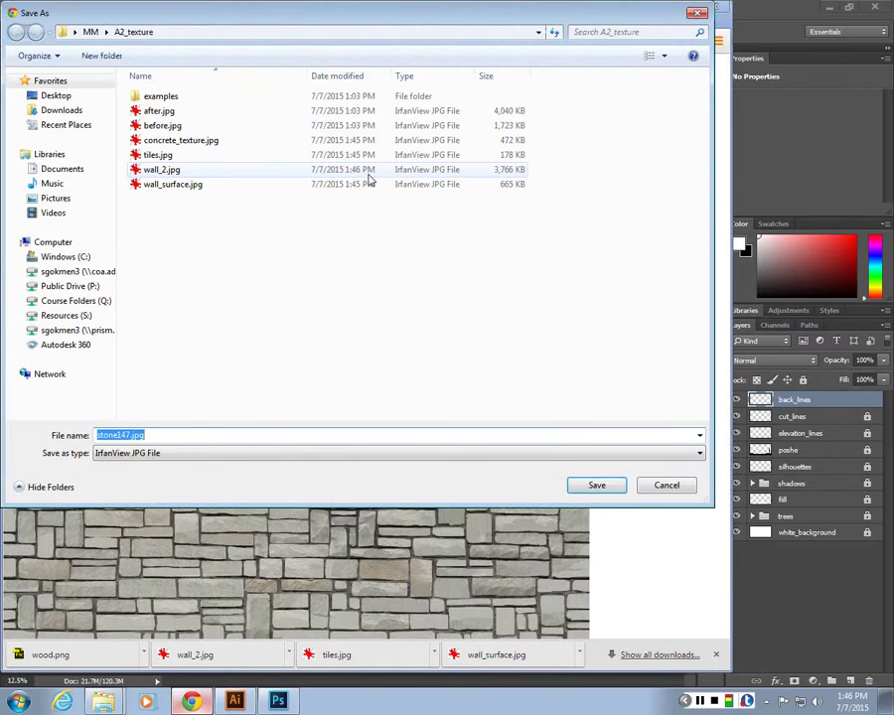
{"action": "type", "text": "stone"}
{"action": "key", "text": "Return"}
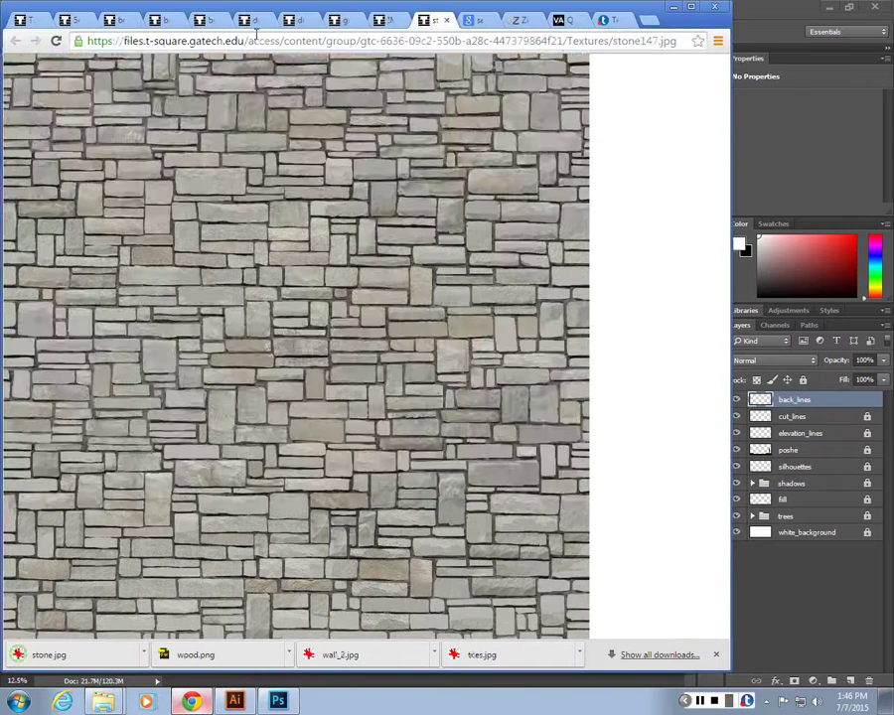
Close all remaining texture tabs and minimize the browser.
{"action": "left_click", "coordinate": [131, 20]}
{"action": "left_click", "coordinate": [136, 22]}
{"action": "left_click", "coordinate": [136, 21]}
{"action": "left_click", "coordinate": [134, 21]}
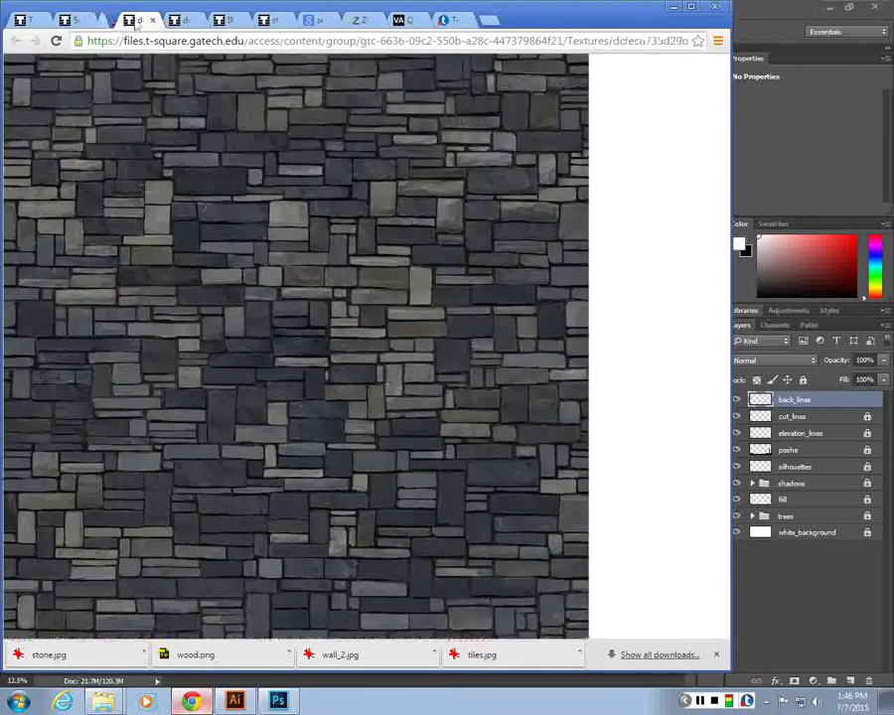
{"action": "left_click", "coordinate": [132, 20]}
{"action": "left_click", "coordinate": [132, 19]}
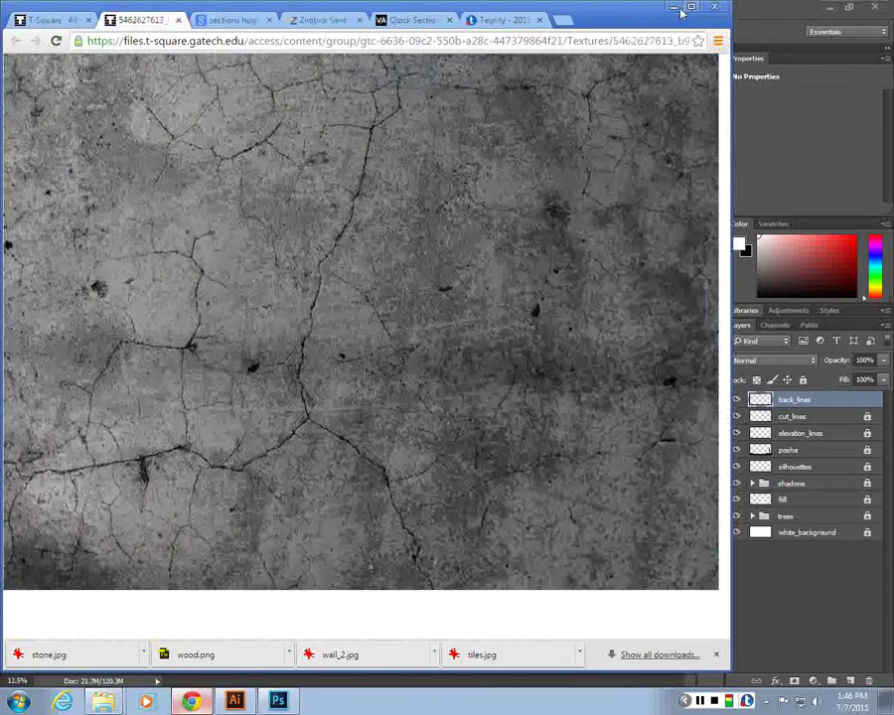
{"action": "left_click", "coordinate": [803, 8]}
Create a new folder named textures inside A2_texture.
{"action": "left_click", "coordinate": [829, 8]}
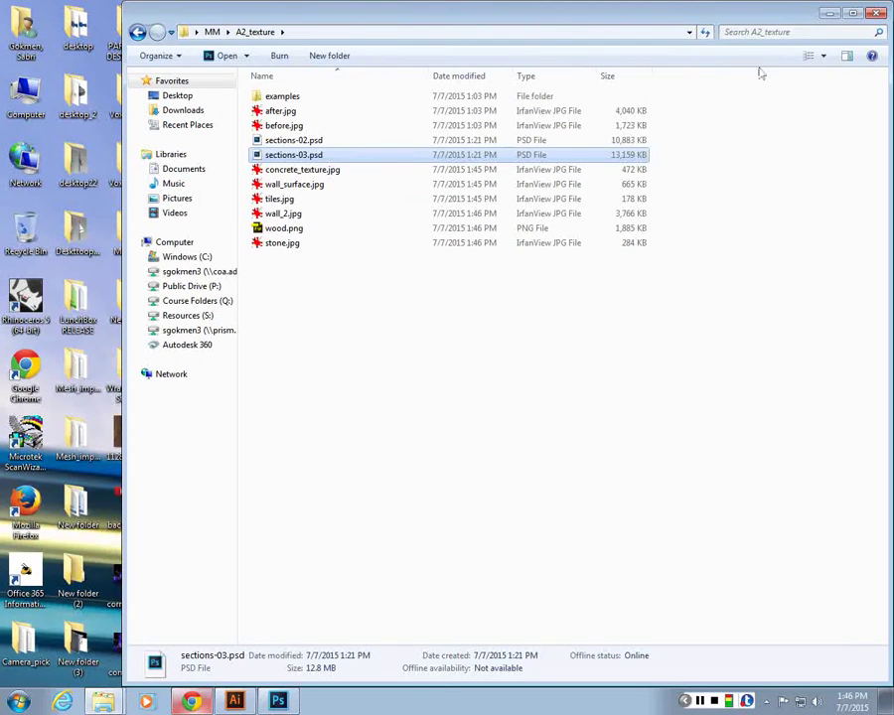
{"action": "left_click", "coordinate": [685, 107]}
{"action": "left_click", "coordinate": [264, 57]}
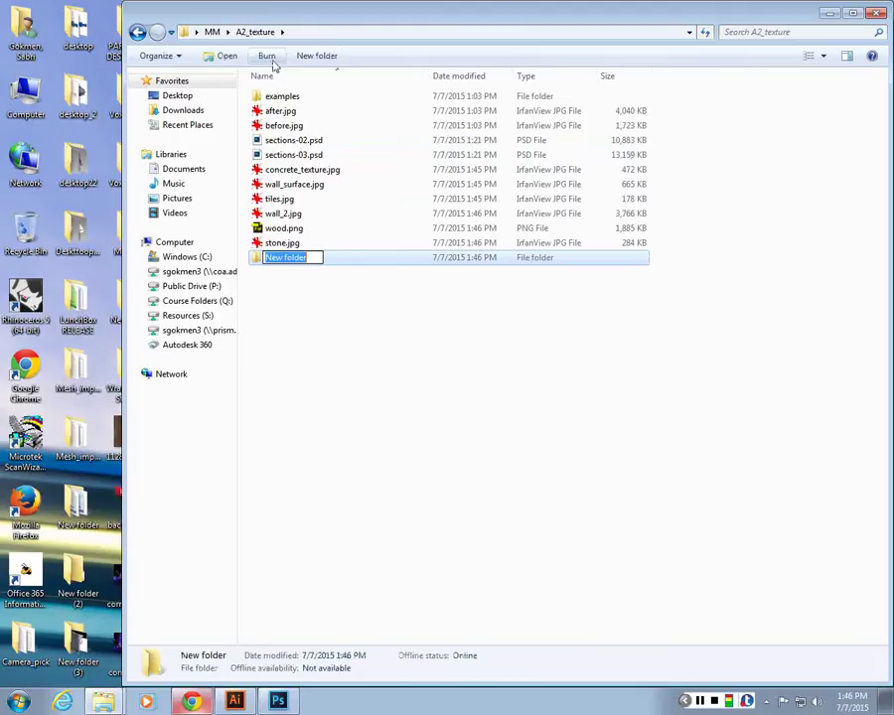
{"action": "type", "text": "textures"}
{"action": "key", "text": "Return"}
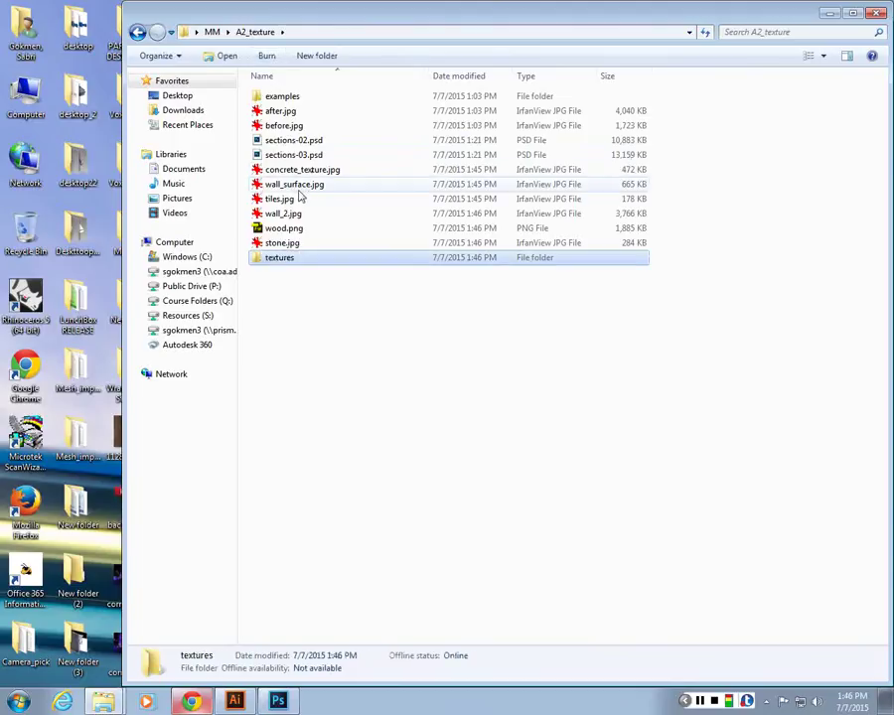
Sort by type and move the five texture JPGs, excluding after.jpg and before.jpg, into textures.
{"action": "left_click", "coordinate": [300, 198]}
{"action": "left_click", "coordinate": [532, 80]}
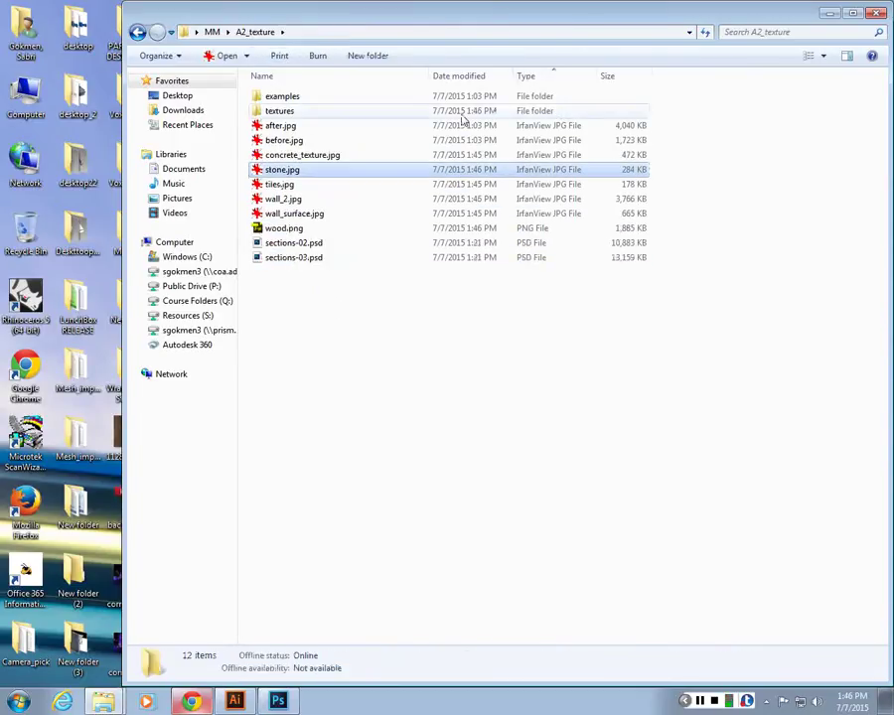
{"action": "left_click", "coordinate": [289, 211]}
{"action": "left_click", "coordinate": [282, 127], "text": "shift"}
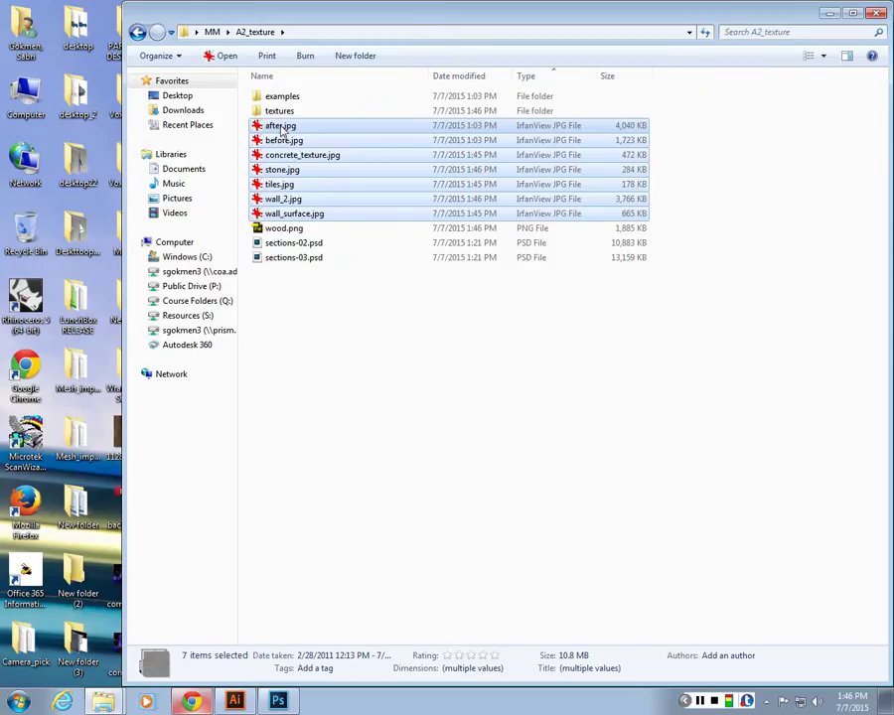
{"action": "left_click", "coordinate": [288, 155], "text": "shift"}
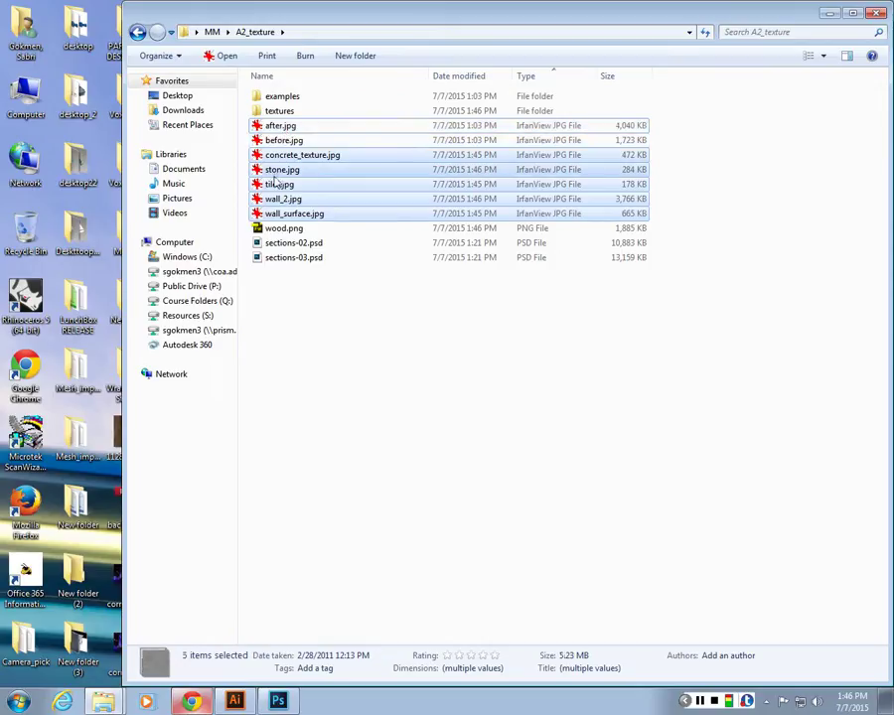
{"action": "double_click", "coordinate": [278, 112]}
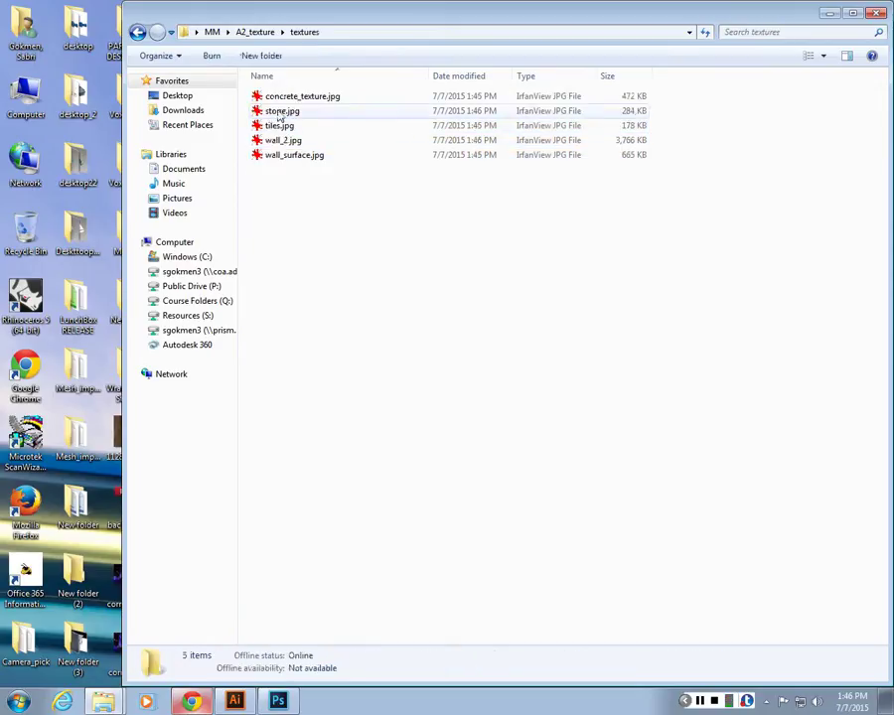
Display the textures folder contents as large icon thumbnails.
{"action": "left_click", "coordinate": [822, 55]}
{"action": "left_click_drag", "start_coordinate": [785, 131], "coordinate": [782, 30]}
{"action": "left_click", "coordinate": [592, 509]}
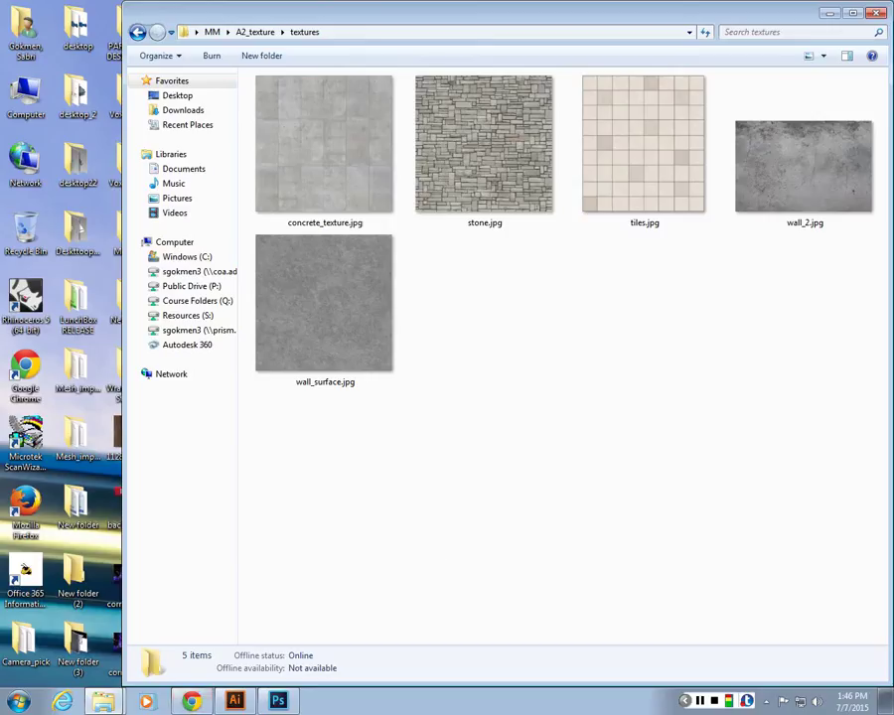
{"action": "left_click", "coordinate": [181, 705]}
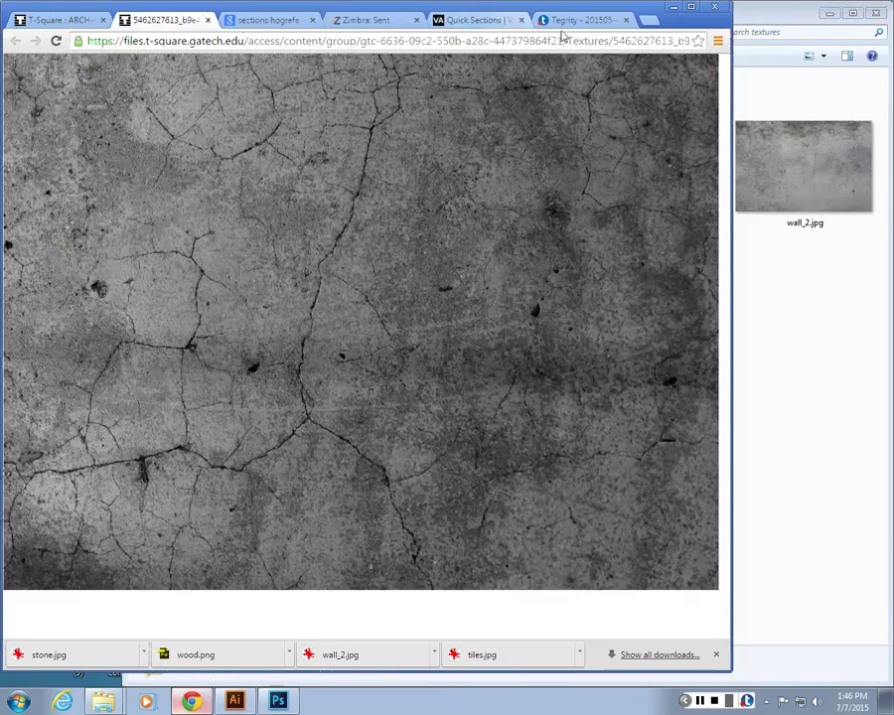
Search Google in a new tab for 'architecture wall textures'.
{"action": "left_click", "coordinate": [556, 19]}
{"action": "type", "text": "architecvtu"}
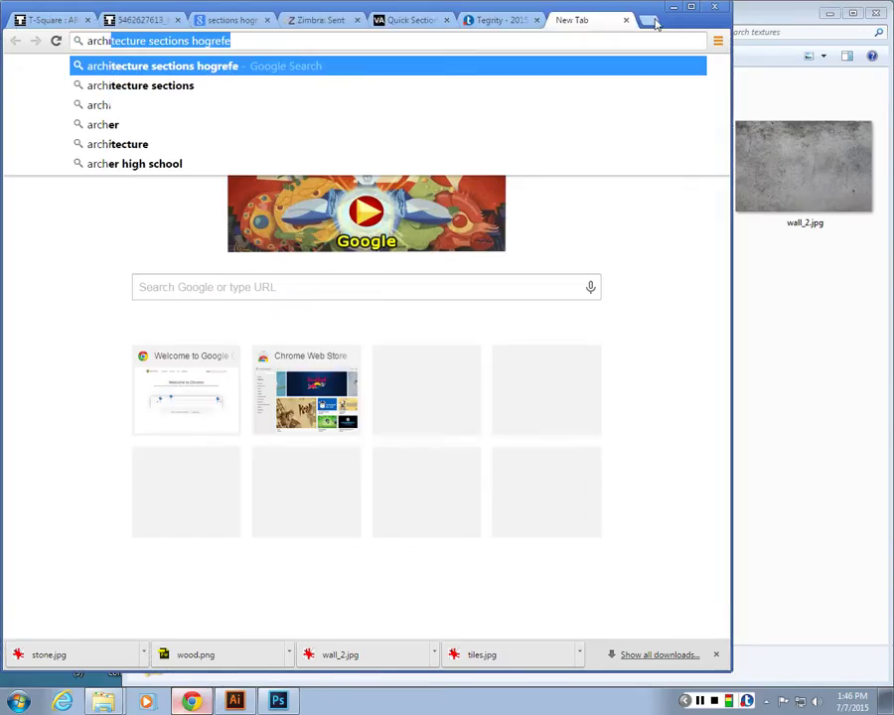
{"action": "key", "text": "BackSpace"}
{"action": "key", "text": "BackSpace"}
{"action": "key", "text": "BackSpace"}
{"action": "key", "text": "BackSpace"}
{"action": "type", "text": "tet"}
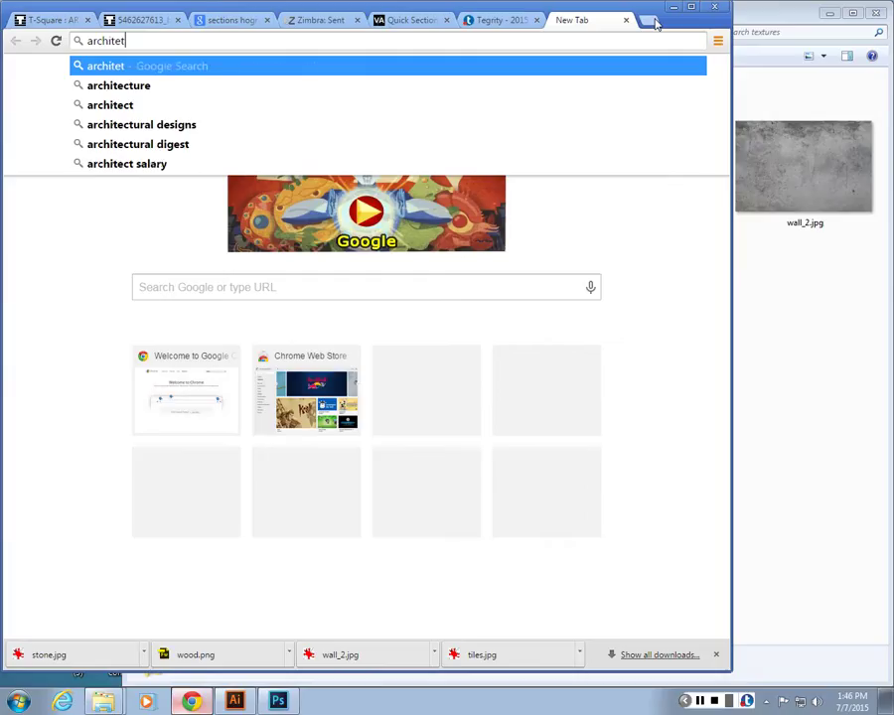
{"action": "key", "text": "BackSpace"}
{"action": "type", "text": "cture wal"}
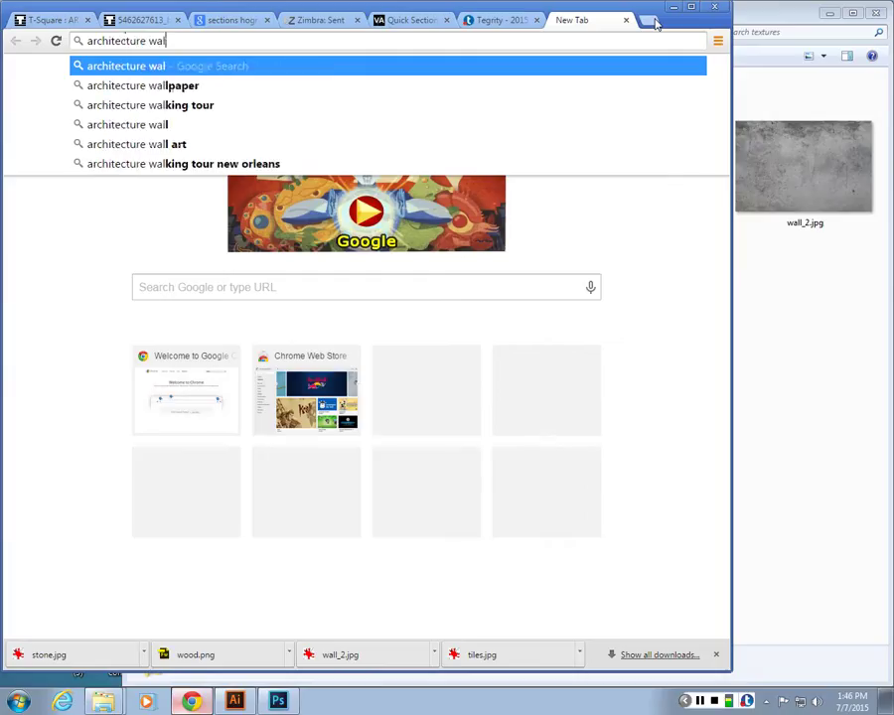
{"action": "type", "text": "l texgt"}
{"action": "key", "text": "BackSpace"}
{"action": "key", "text": "BackSpace"}
{"action": "type", "text": "t"}
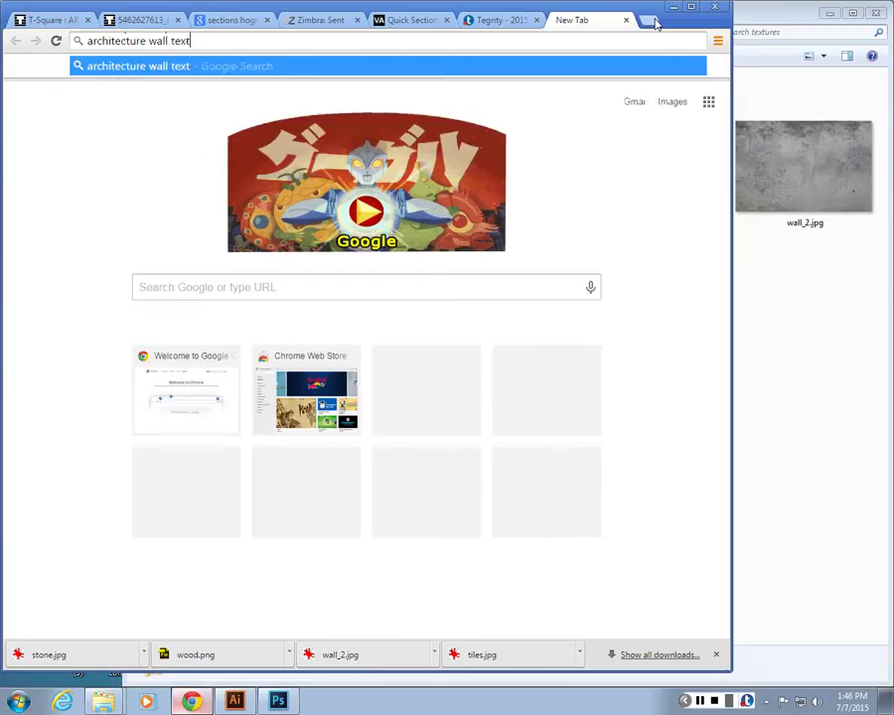
{"action": "type", "text": "ures"}
{"action": "key", "text": "Return"}
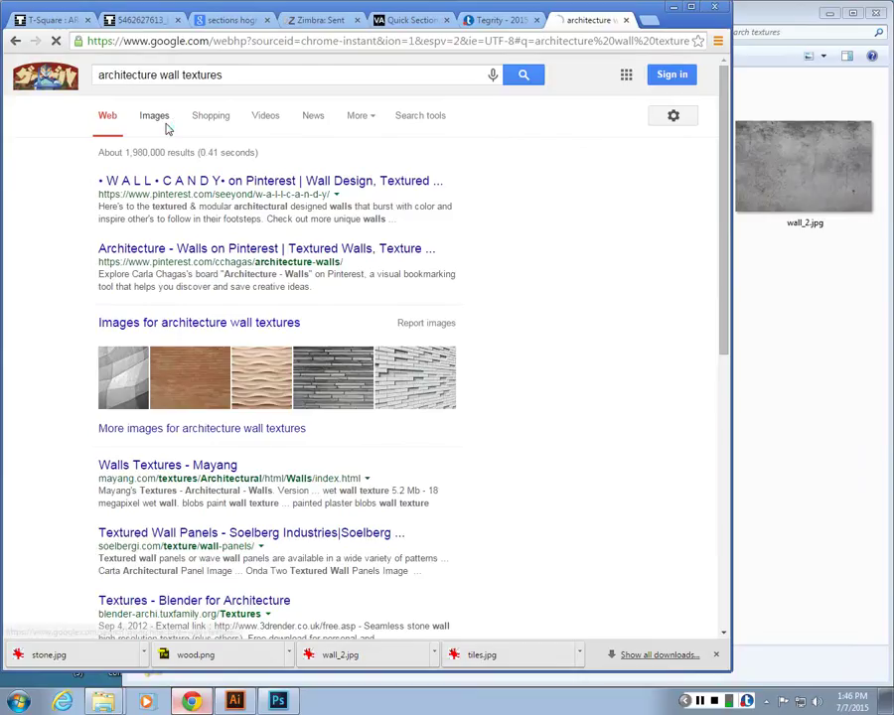
Browse the image results and open the stacked concrete-and-wood texture at full size.
{"action": "left_click", "coordinate": [166, 127]}
{"action": "scroll", "coordinate": [163, 129], "scroll_direction": "down", "scroll_amount": 1}
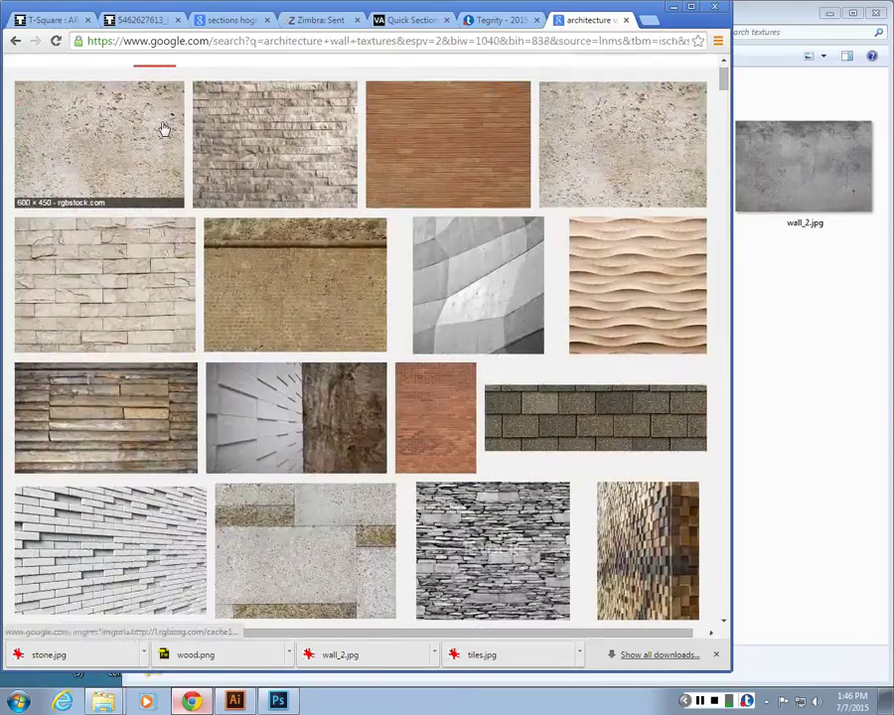
{"action": "scroll", "coordinate": [164, 130], "scroll_direction": "down", "scroll_amount": 1}
{"action": "scroll", "coordinate": [164, 129], "scroll_direction": "down", "scroll_amount": 1}
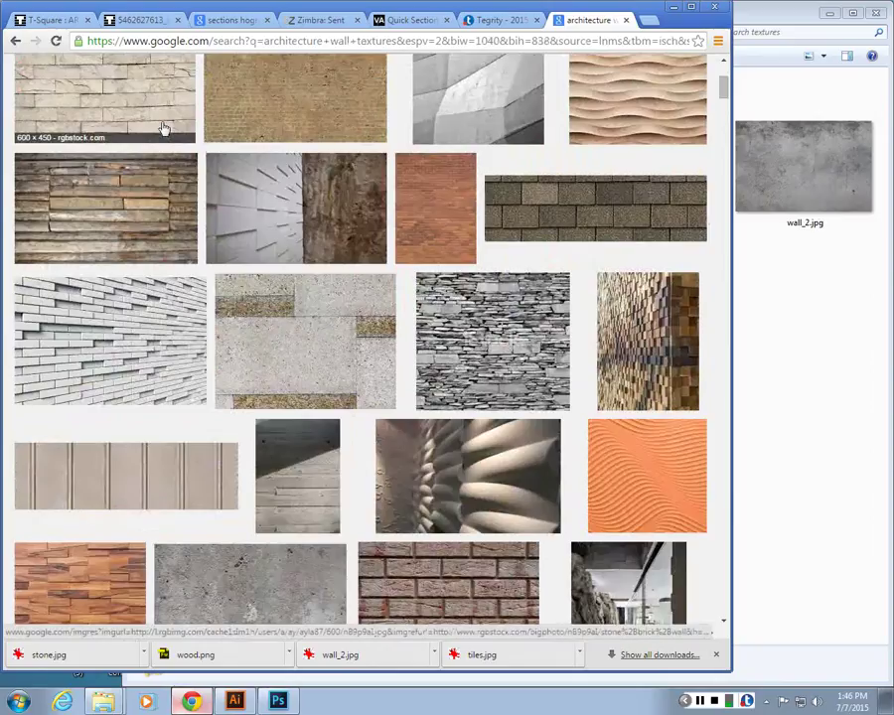
{"action": "scroll", "coordinate": [363, 314], "scroll_direction": "up", "scroll_amount": 4}
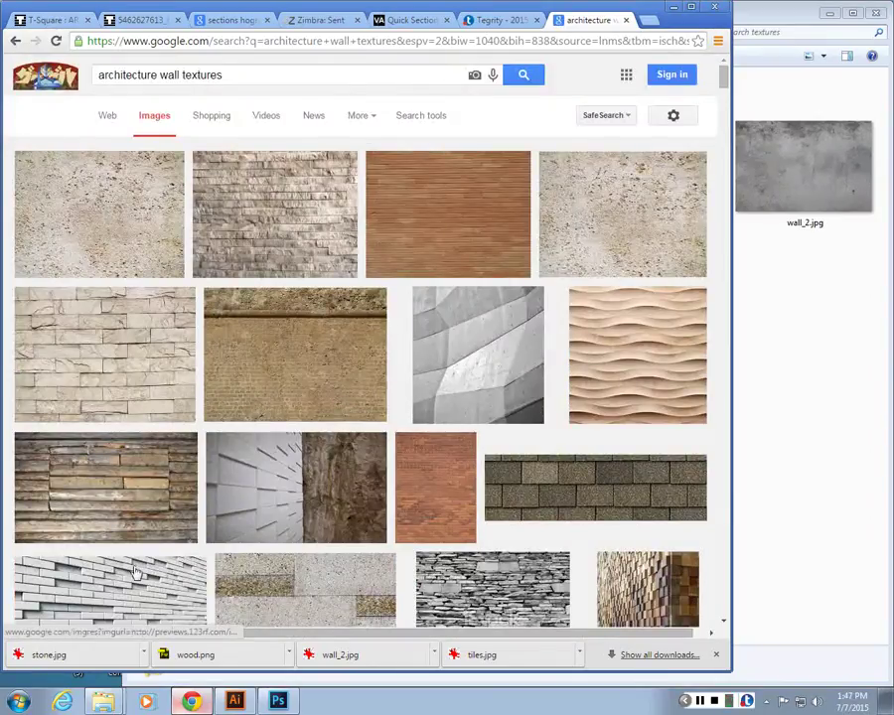
{"action": "scroll", "coordinate": [104, 441], "scroll_direction": "down", "scroll_amount": 3}
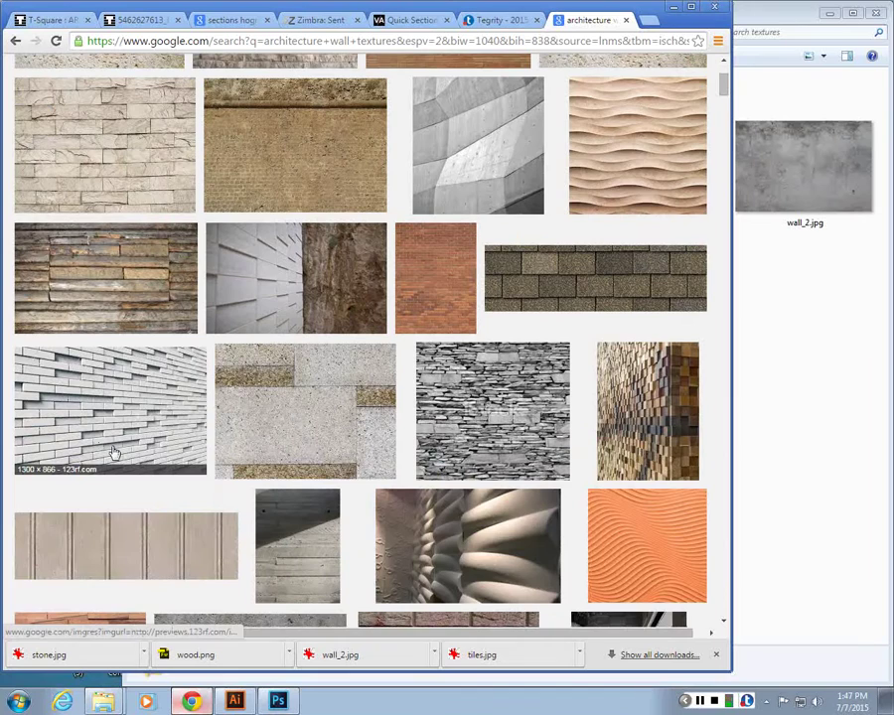
{"action": "scroll", "coordinate": [114, 452], "scroll_direction": "down", "scroll_amount": 5}
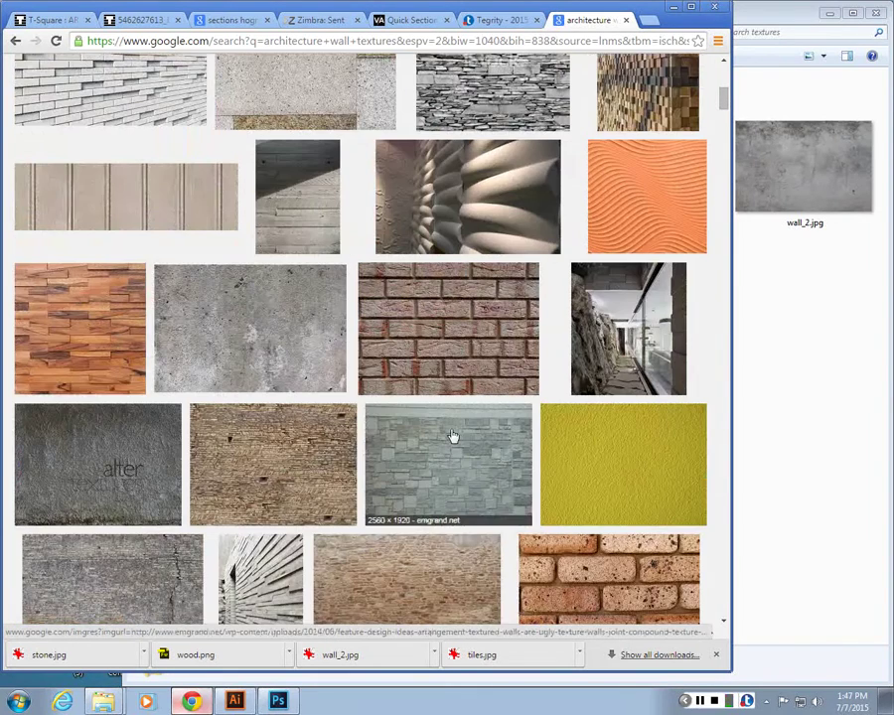
{"action": "scroll", "coordinate": [99, 327], "scroll_direction": "down", "scroll_amount": 2}
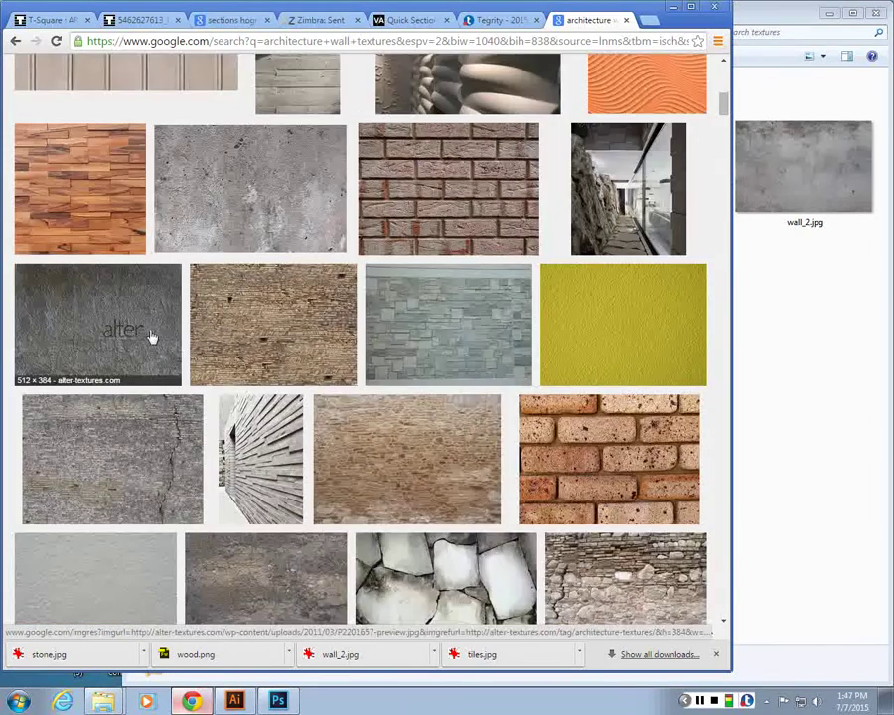
{"action": "scroll", "coordinate": [149, 334], "scroll_direction": "down", "scroll_amount": 4}
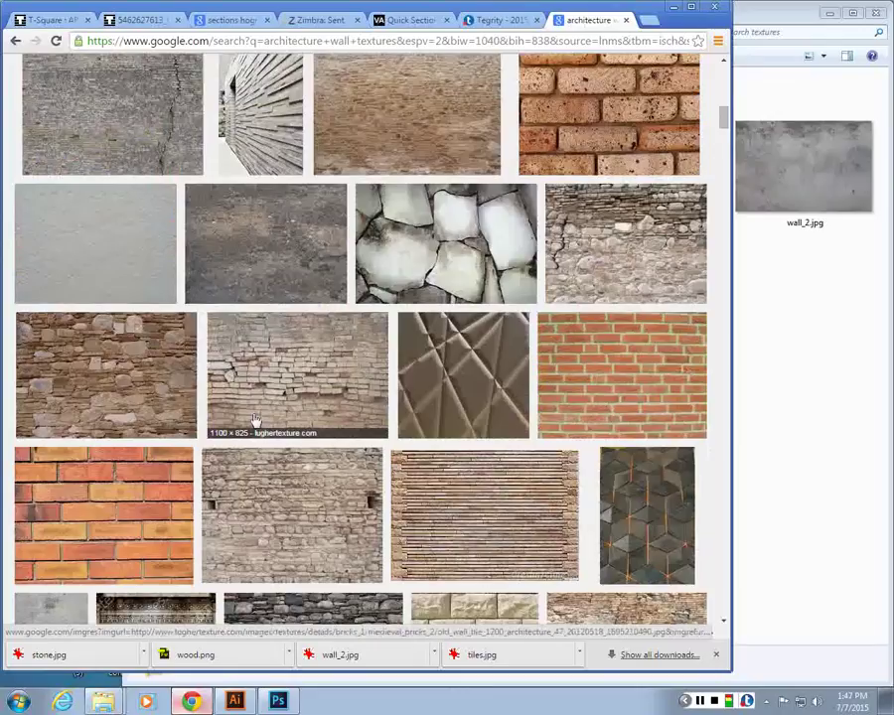
{"action": "scroll", "coordinate": [256, 419], "scroll_direction": "up", "scroll_amount": 2}
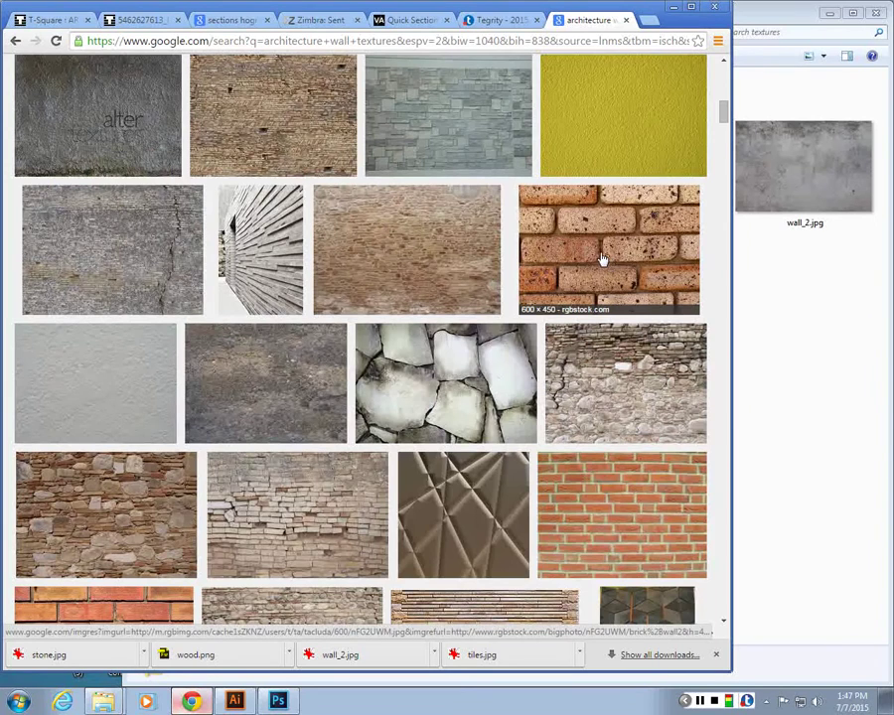
{"action": "scroll", "coordinate": [600, 255], "scroll_direction": "down", "scroll_amount": 5}
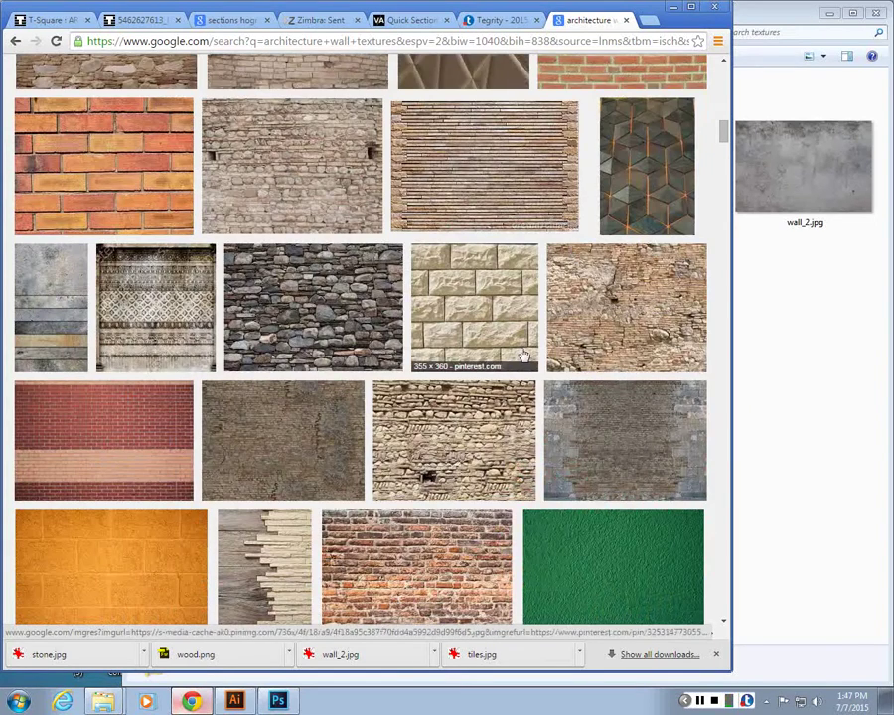
{"action": "scroll", "coordinate": [524, 355], "scroll_direction": "down", "scroll_amount": 1}
{"action": "scroll", "coordinate": [43, 167], "scroll_direction": "down", "scroll_amount": 1}
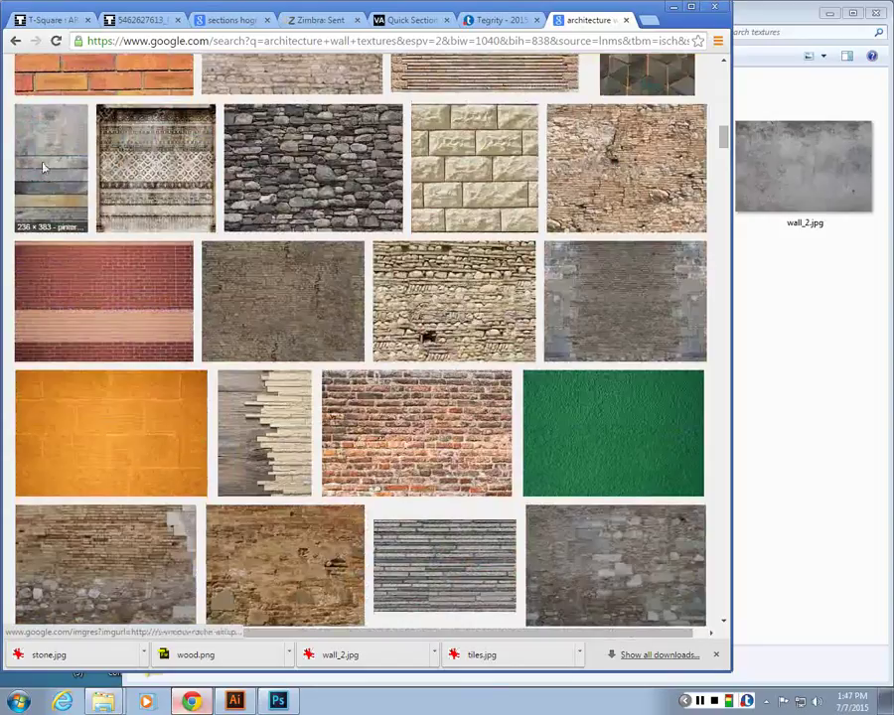
{"action": "left_click", "coordinate": [42, 167]}
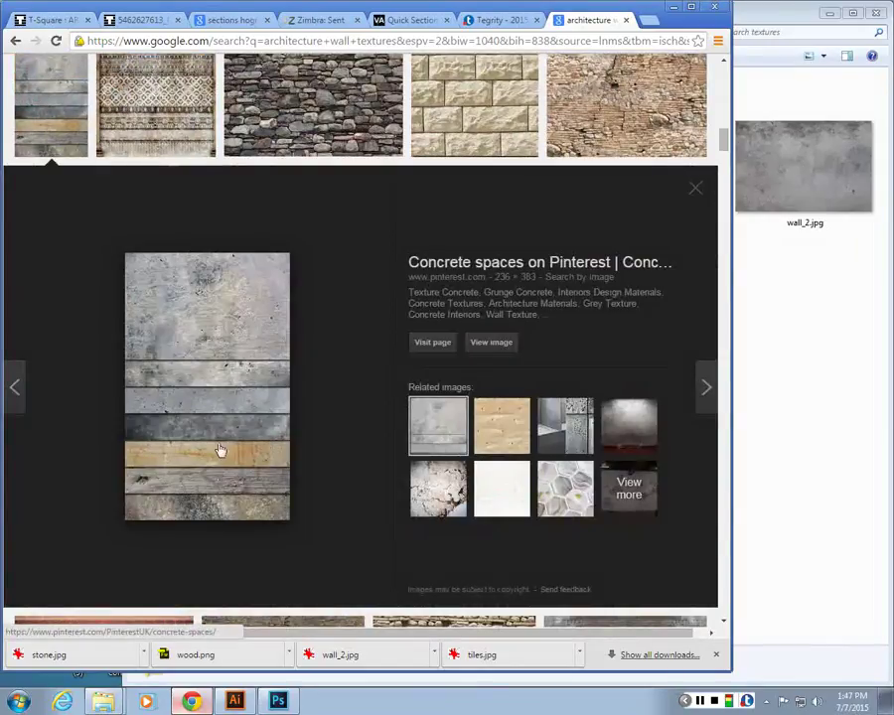
{"action": "left_click", "coordinate": [490, 343]}
{"action": "right_click", "coordinate": [102, 164]}
Save the full-size image into A2_texture's textures folder under the name stacked.jpg.
{"action": "left_click", "coordinate": [128, 178]}
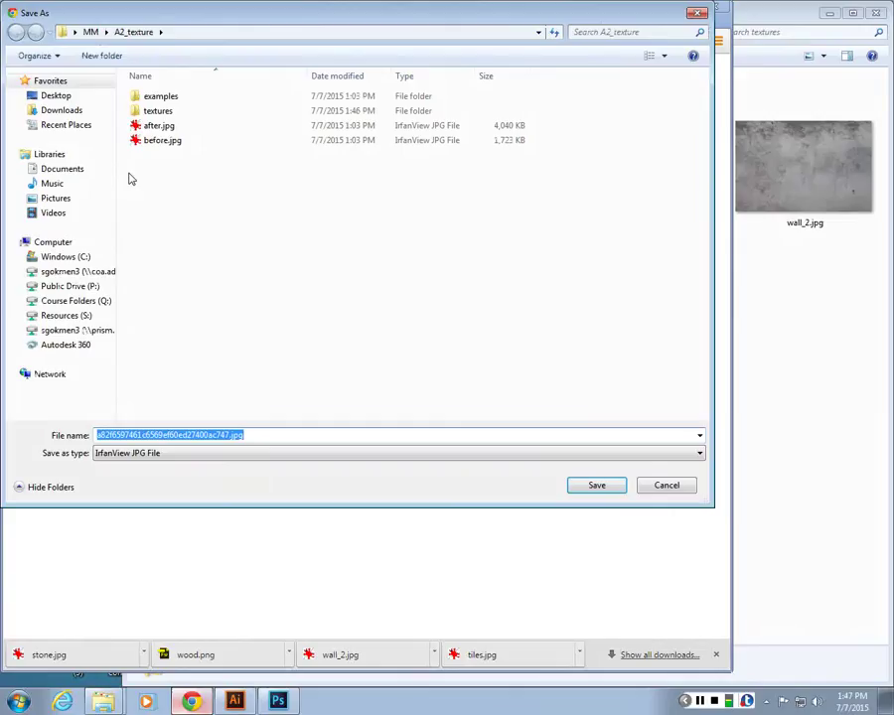
{"action": "left_click", "coordinate": [154, 111]}
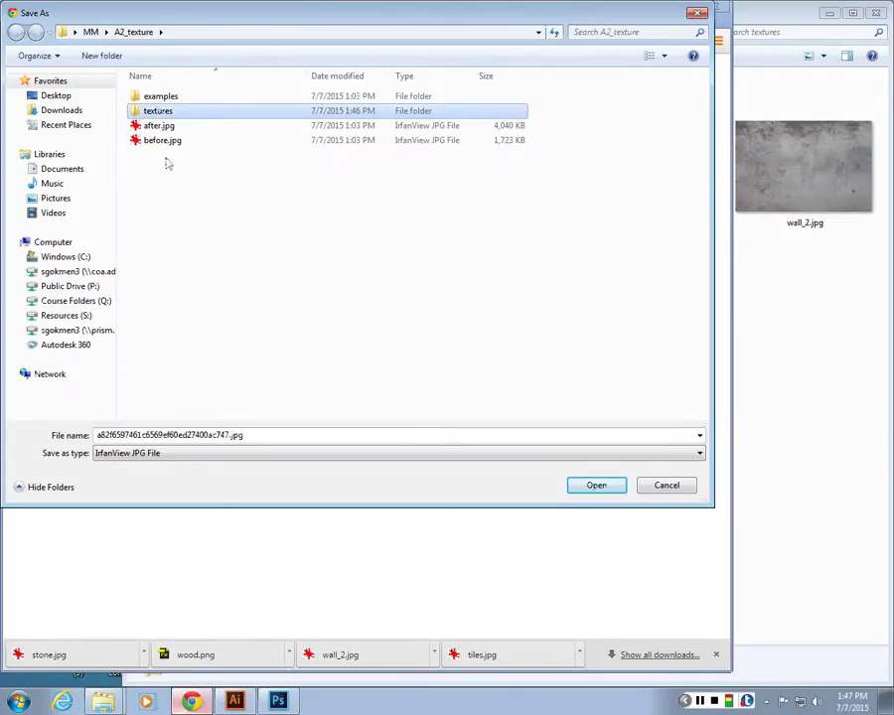
{"action": "double_click", "coordinate": [153, 113]}
{"action": "double_click", "coordinate": [242, 435]}
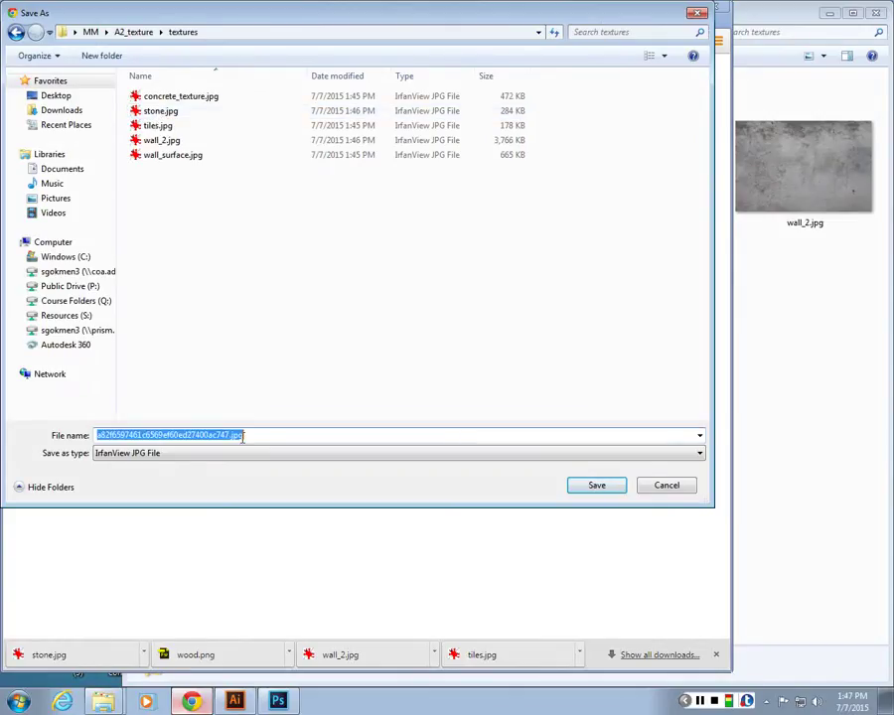
{"action": "type", "text": "stacked"}
{"action": "key", "text": "Return"}
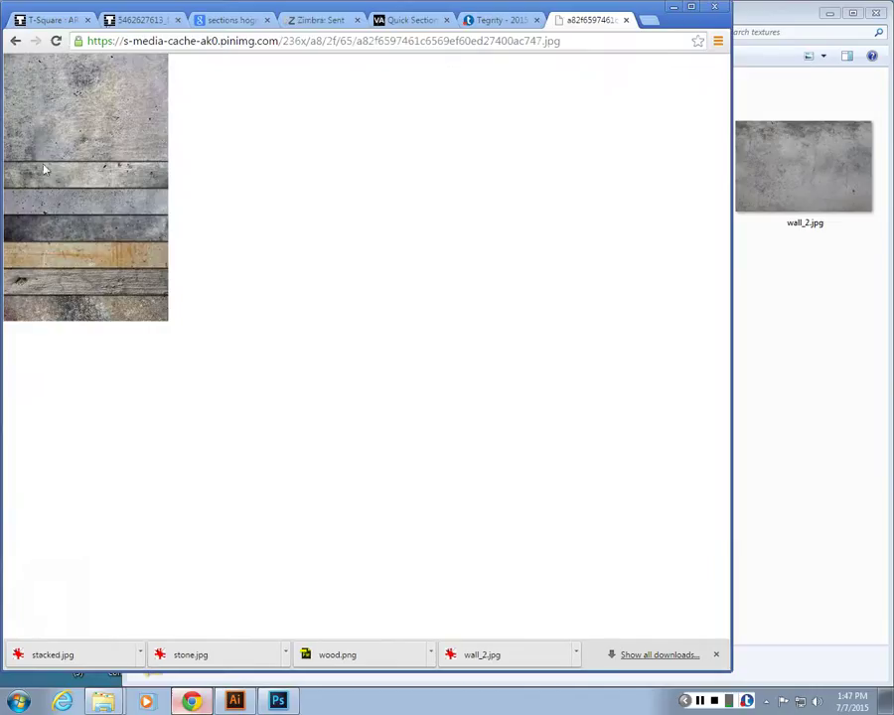
Go back to the wall texture results and preview the white 3d pattern texture.
{"action": "left_click", "coordinate": [15, 40]}
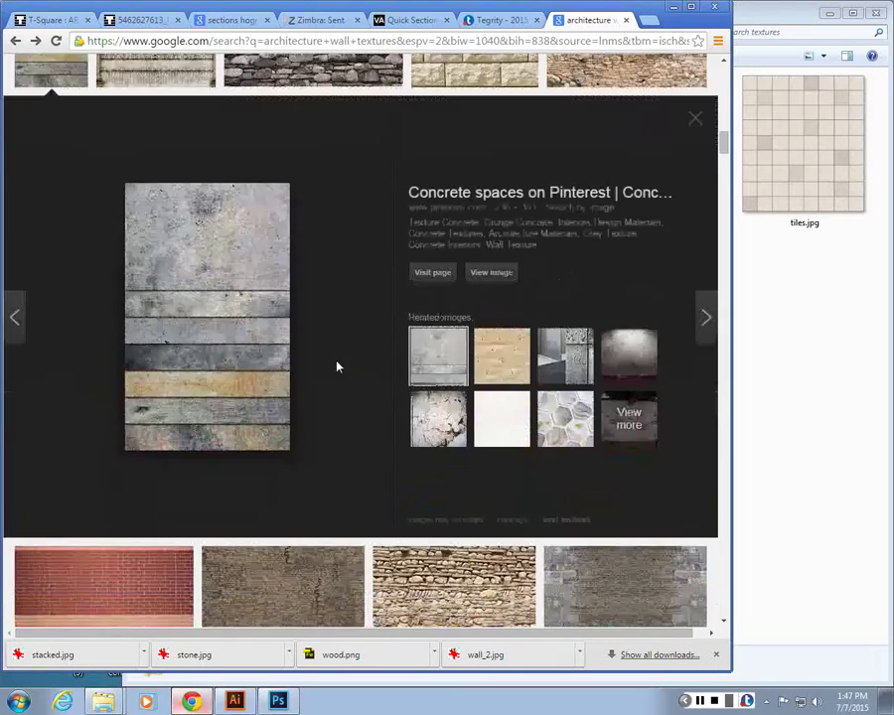
{"action": "key", "text": "Escape"}
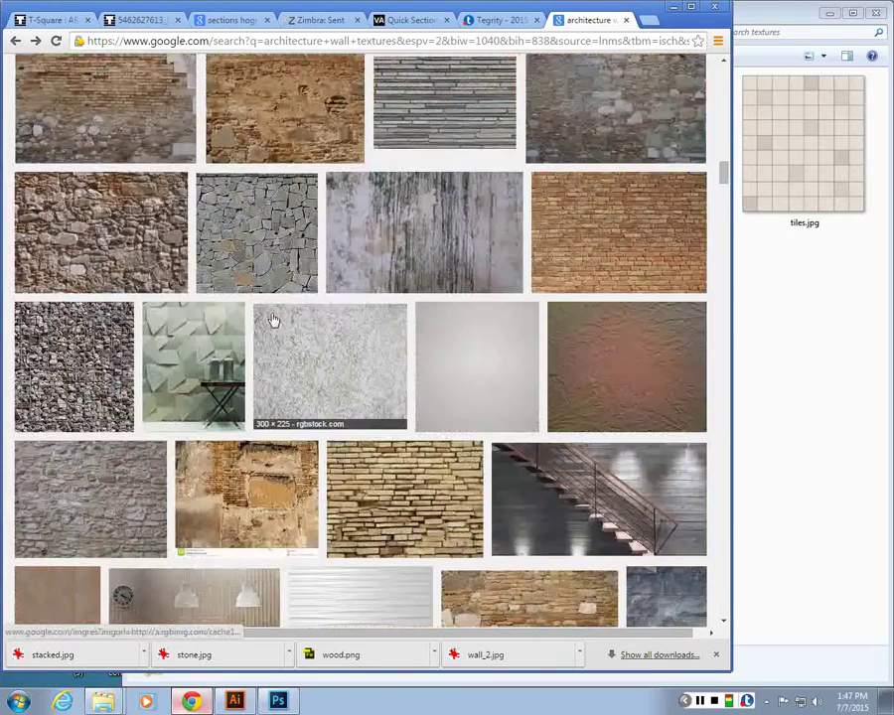
{"action": "scroll", "coordinate": [258, 377], "scroll_direction": "down", "scroll_amount": 3}
{"action": "scroll", "coordinate": [258, 378], "scroll_direction": "down", "scroll_amount": 3}
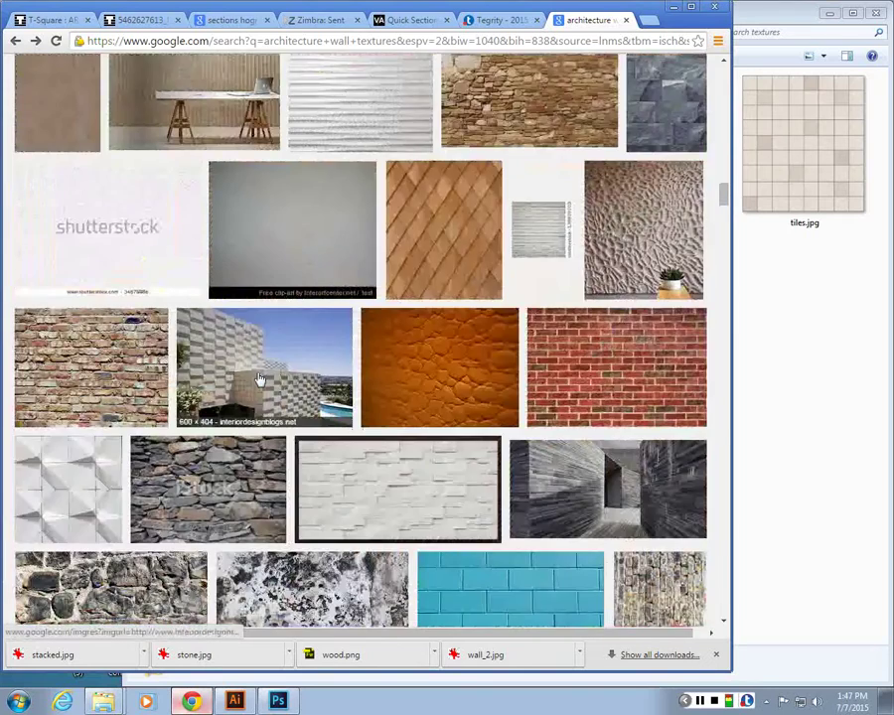
{"action": "scroll", "coordinate": [258, 378], "scroll_direction": "down", "scroll_amount": 3}
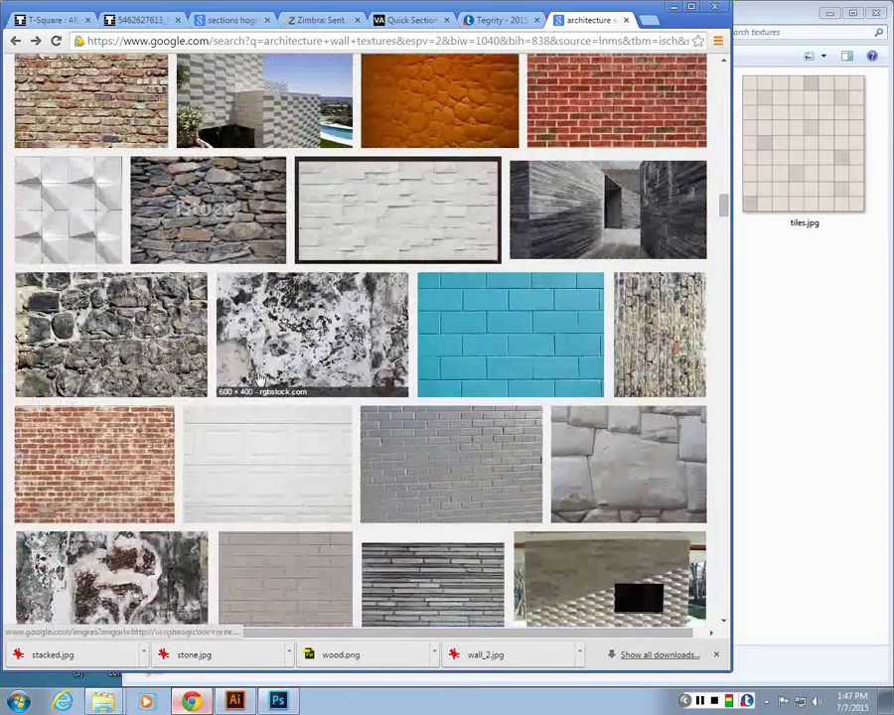
{"action": "left_click", "coordinate": [70, 208]}
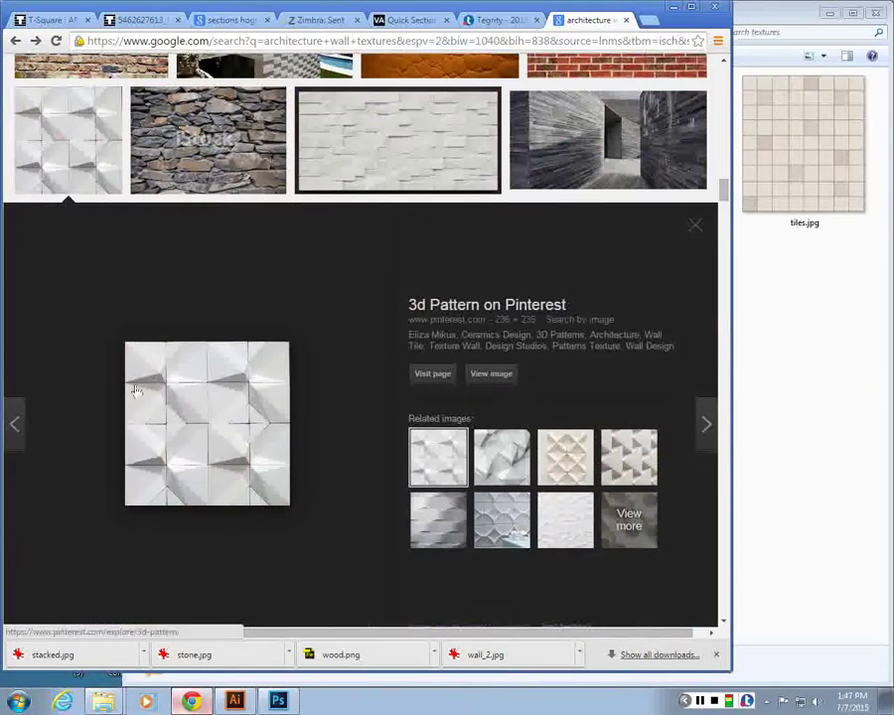
{"action": "left_click", "coordinate": [701, 227]}
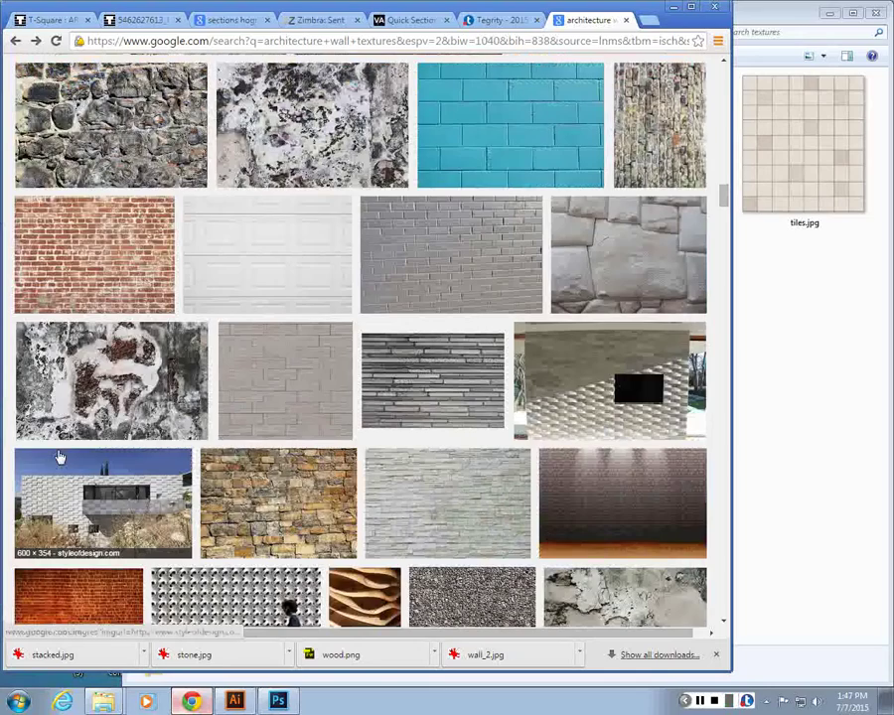
Preview the white granite stone texture, then scroll back to the top of the results.
{"action": "scroll", "coordinate": [60, 457], "scroll_direction": "down", "scroll_amount": 3}
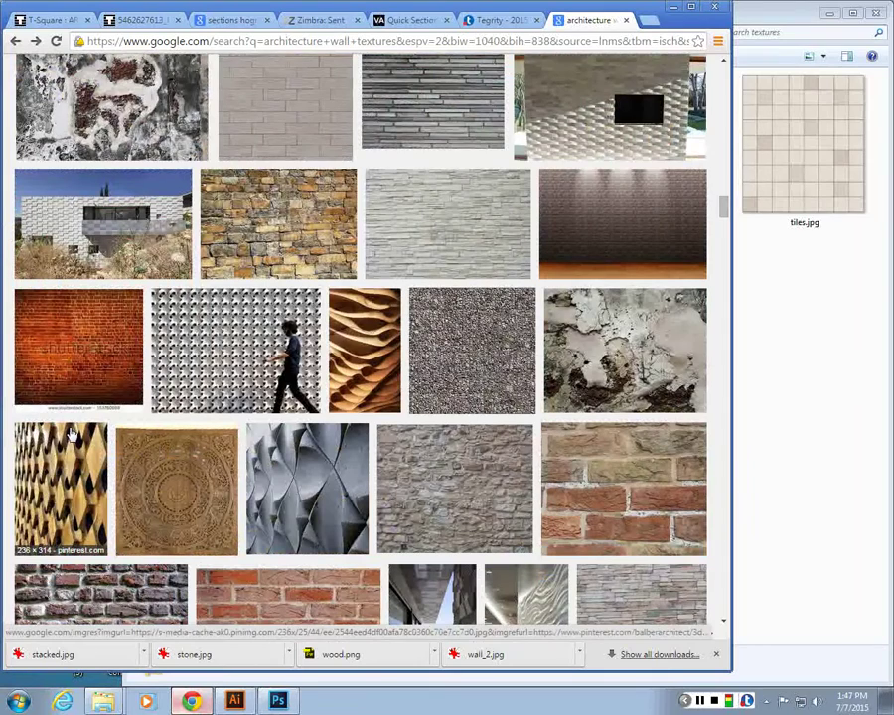
{"action": "scroll", "coordinate": [72, 434], "scroll_direction": "down", "scroll_amount": 4}
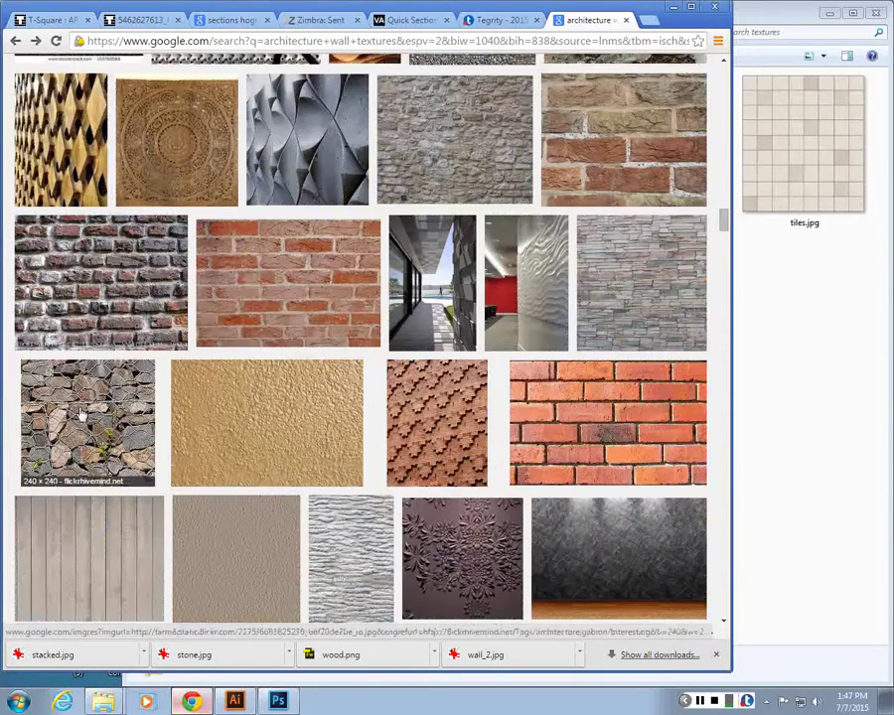
{"action": "scroll", "coordinate": [81, 415], "scroll_direction": "down", "scroll_amount": 2}
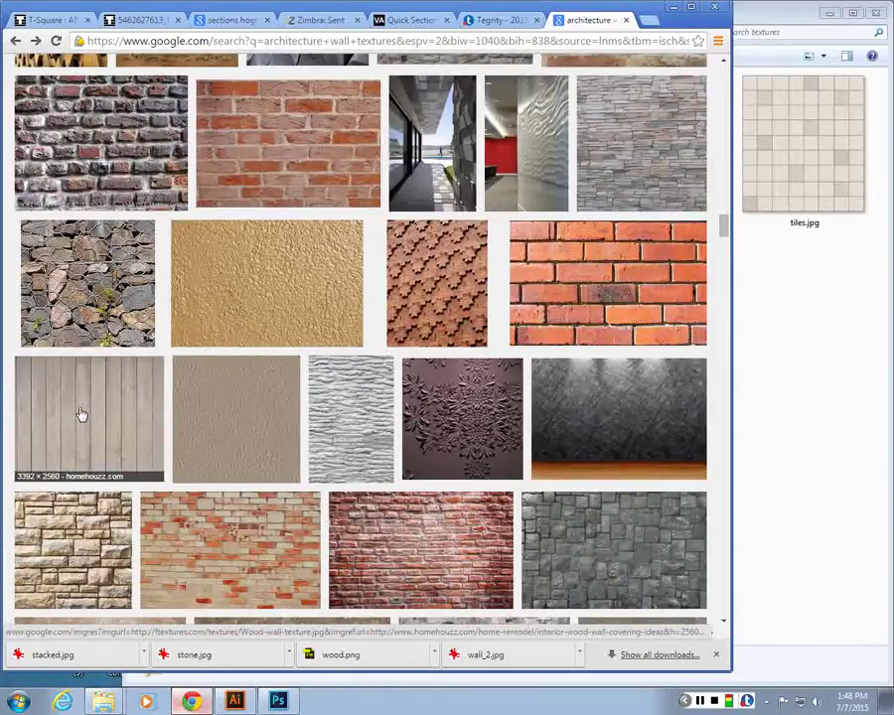
{"action": "scroll", "coordinate": [75, 318], "scroll_direction": "down", "scroll_amount": 5}
{"action": "scroll", "coordinate": [338, 135], "scroll_direction": "up", "scroll_amount": 2}
{"action": "left_click", "coordinate": [338, 135]}
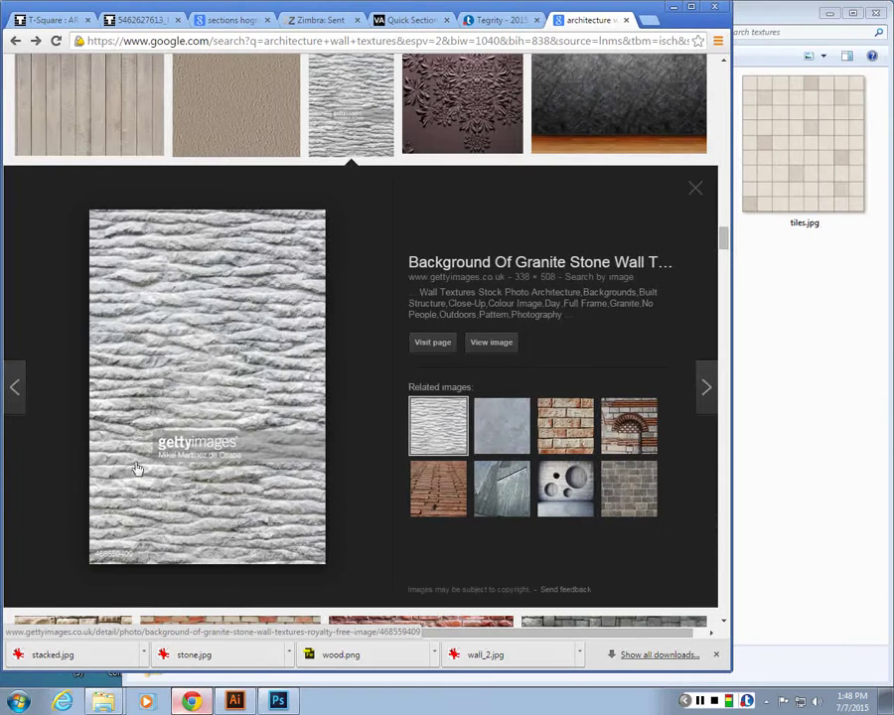
{"action": "left_click", "coordinate": [695, 188]}
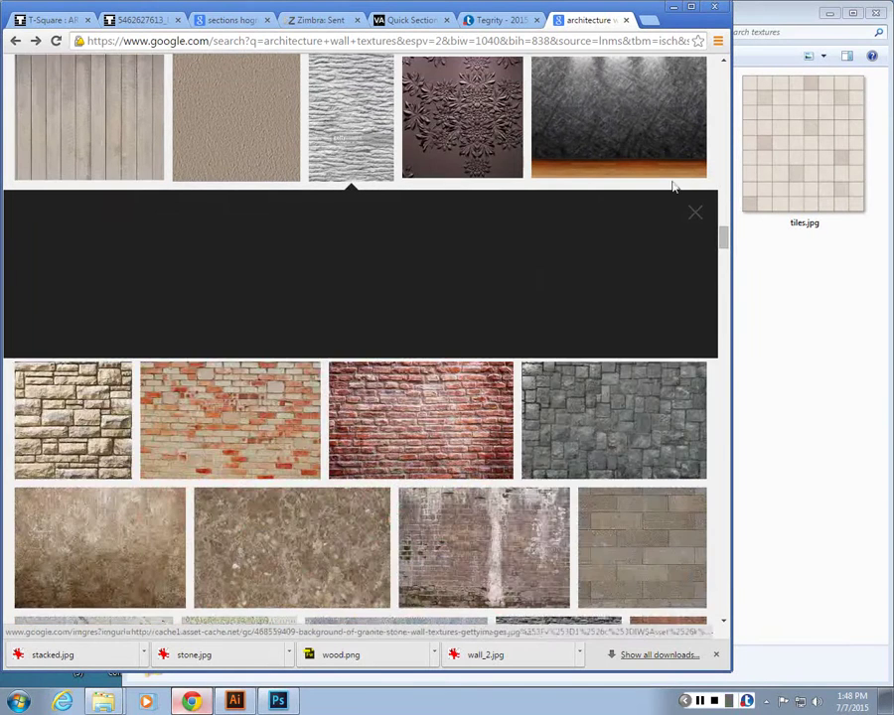
{"action": "scroll", "coordinate": [123, 294], "scroll_direction": "down", "scroll_amount": 15}
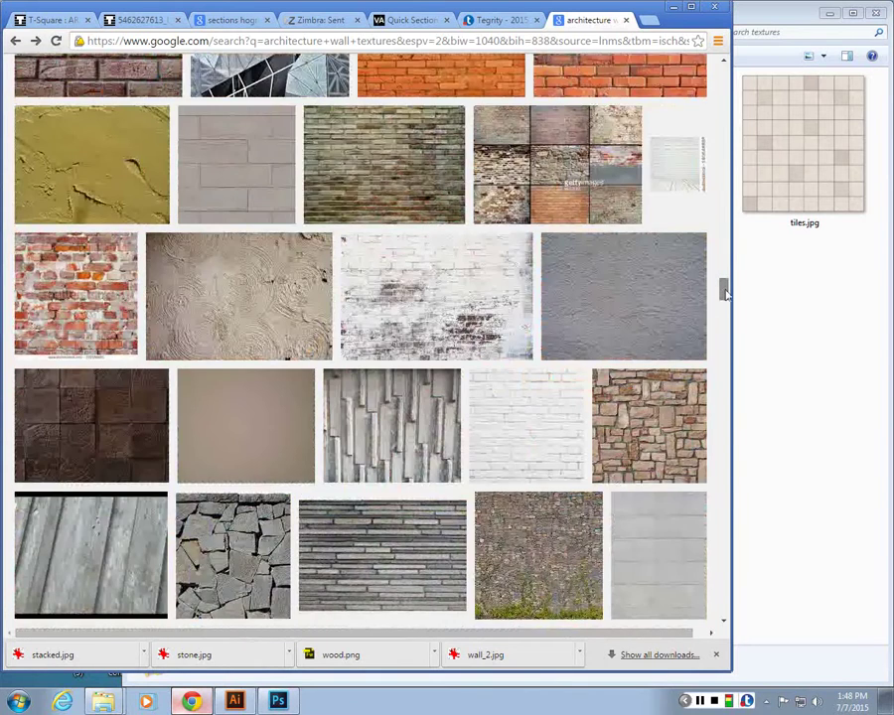
{"action": "left_click_drag", "start_coordinate": [721, 289], "coordinate": [722, 78]}
{"action": "left_click", "coordinate": [188, 78]}
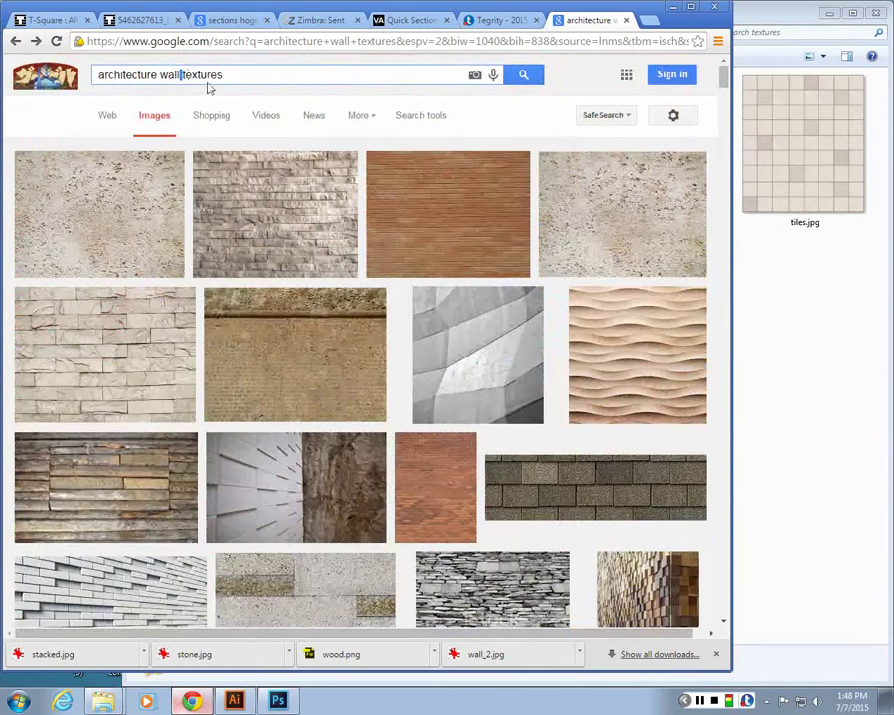
Change the search to 'architecture wall wood textures' and run it.
{"action": "type", "text": "stone"}
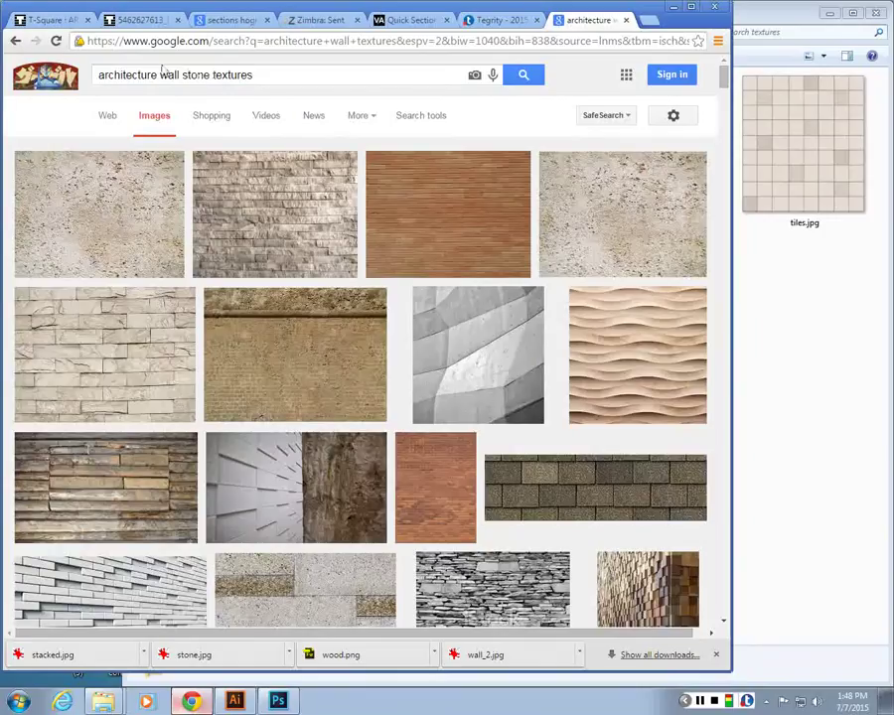
{"action": "scroll", "coordinate": [218, 308], "scroll_direction": "down", "scroll_amount": 3}
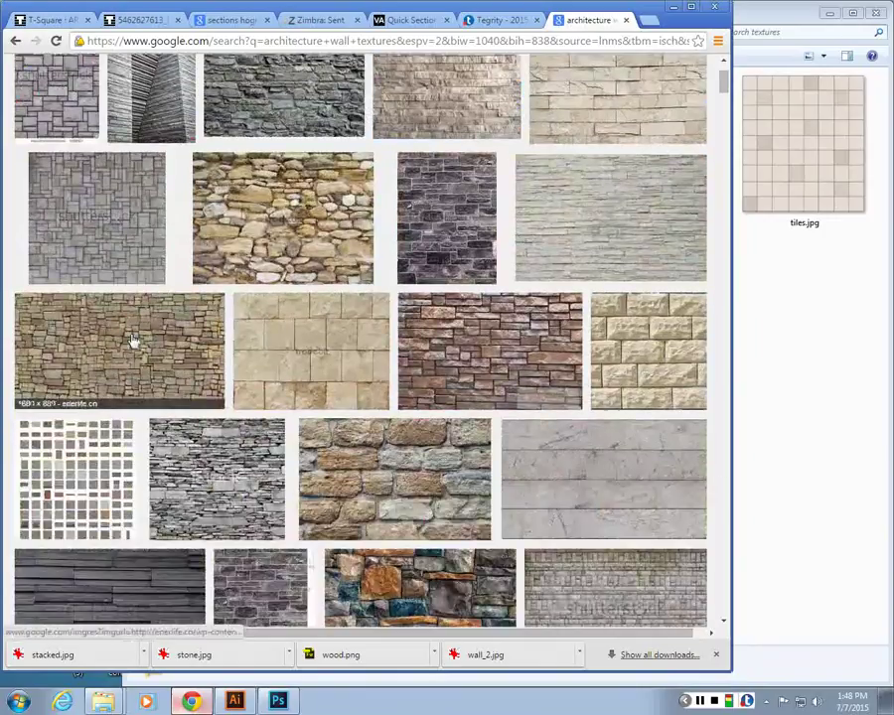
{"action": "scroll", "coordinate": [134, 343], "scroll_direction": "up", "scroll_amount": 3}
{"action": "triple_click", "coordinate": [203, 71]}
{"action": "left_click", "coordinate": [204, 72]}
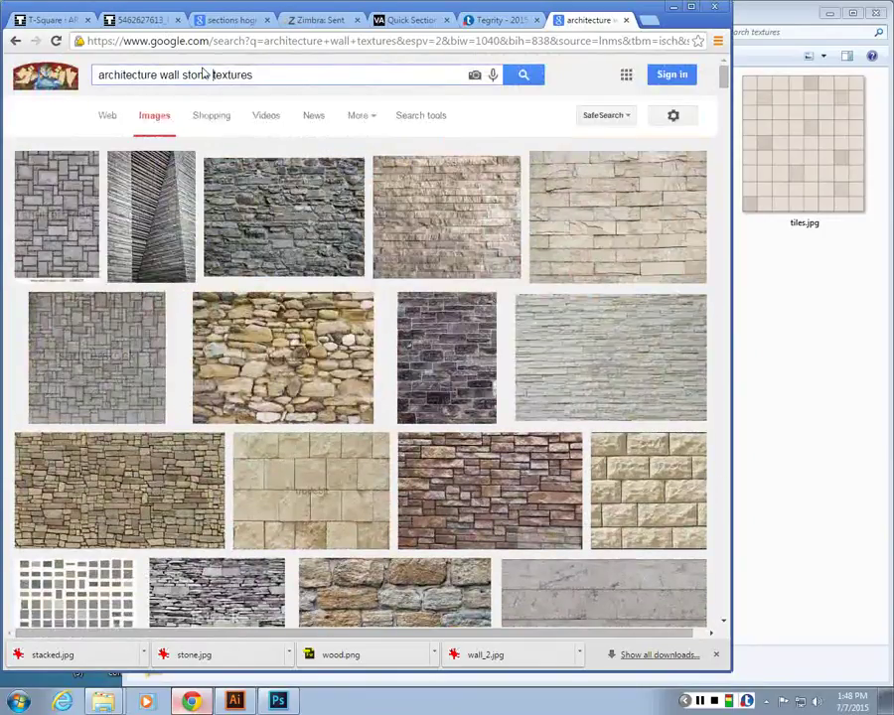
{"action": "double_click", "coordinate": [199, 72]}
{"action": "type", "text": "wood"}
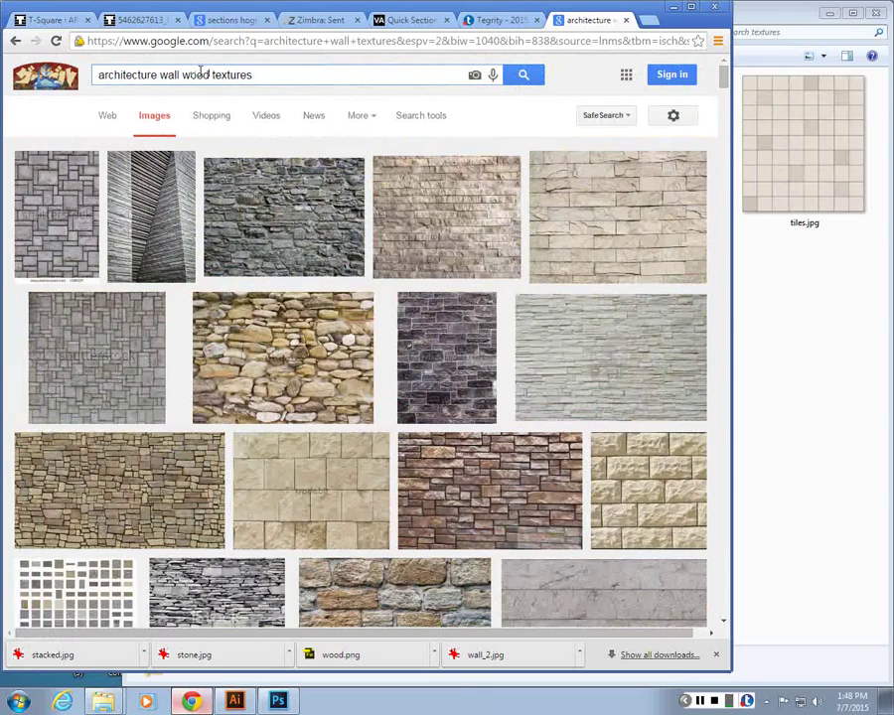
{"action": "key", "text": "Return"}
Preview the grey louvred panel and a timber weather board texture, then minimize Chrome.
{"action": "scroll", "coordinate": [215, 85], "scroll_direction": "down", "scroll_amount": 5}
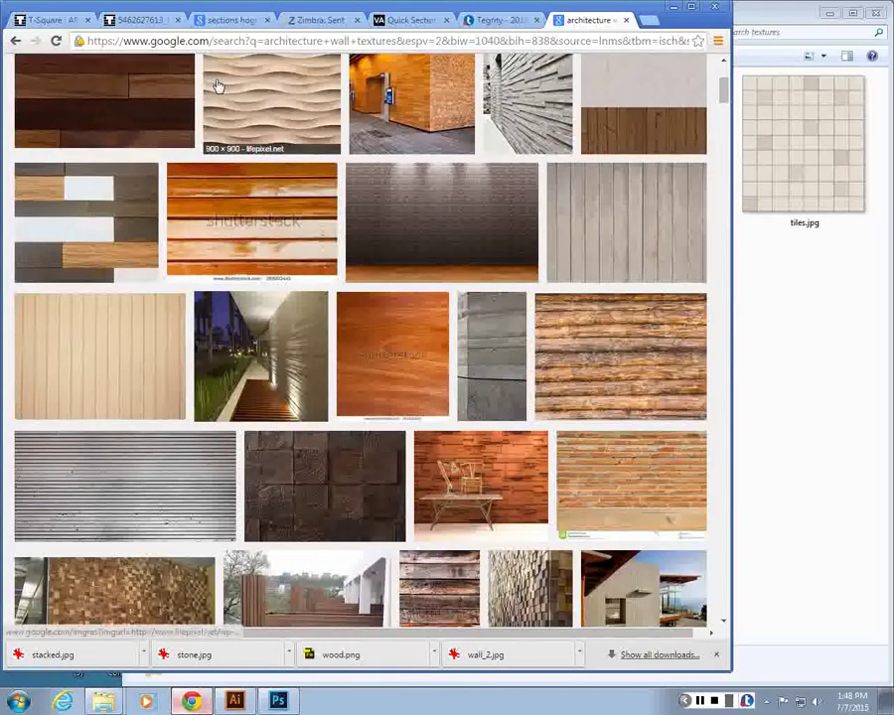
{"action": "scroll", "coordinate": [218, 85], "scroll_direction": "down", "scroll_amount": 2}
{"action": "left_click", "coordinate": [103, 319]}
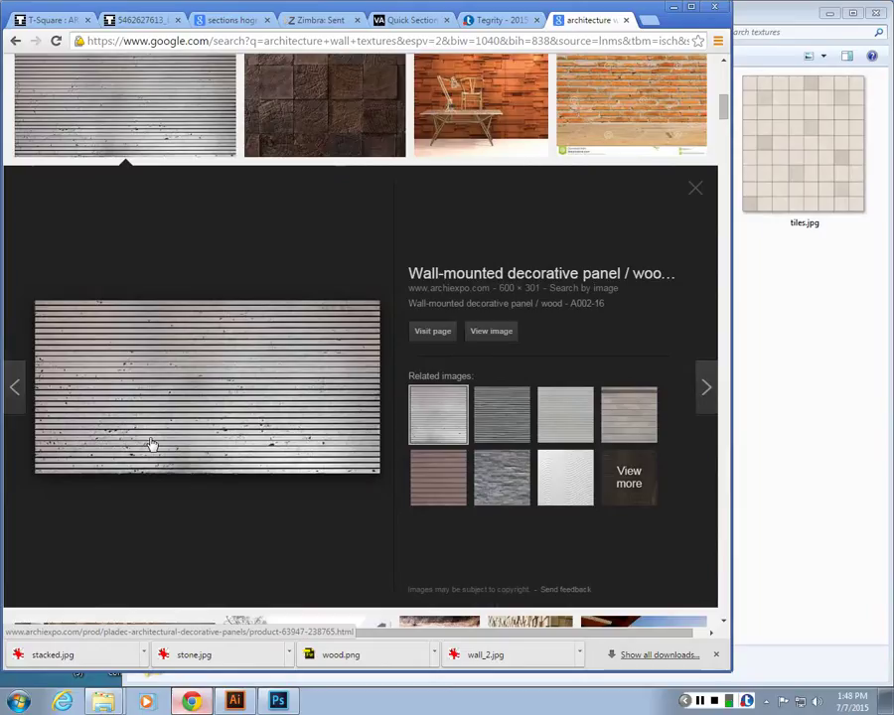
{"action": "left_click", "coordinate": [491, 423]}
{"action": "left_click", "coordinate": [695, 188]}
{"action": "left_click", "coordinate": [672, 7]}
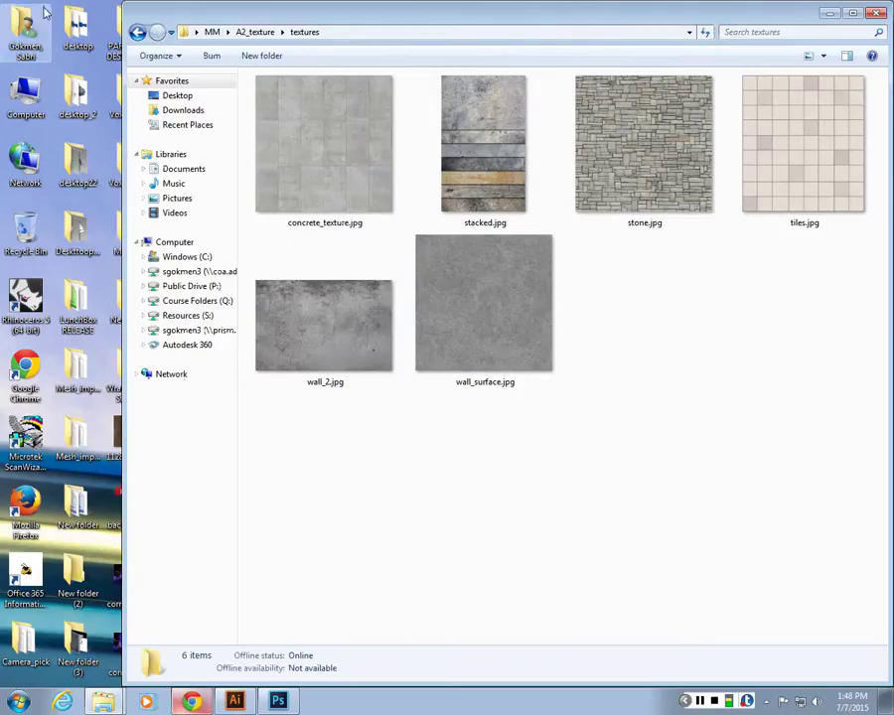
In Photoshop, deselect all layers and create a new empty layer.
{"action": "left_click", "coordinate": [300, 702]}
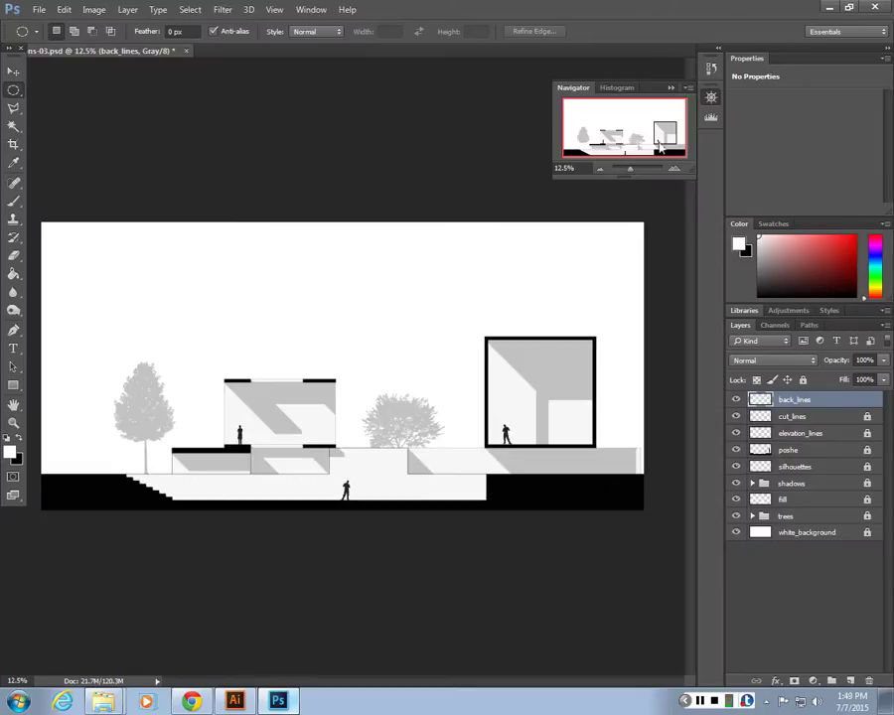
{"action": "key", "text": "ctrl+alt+shift+a"}
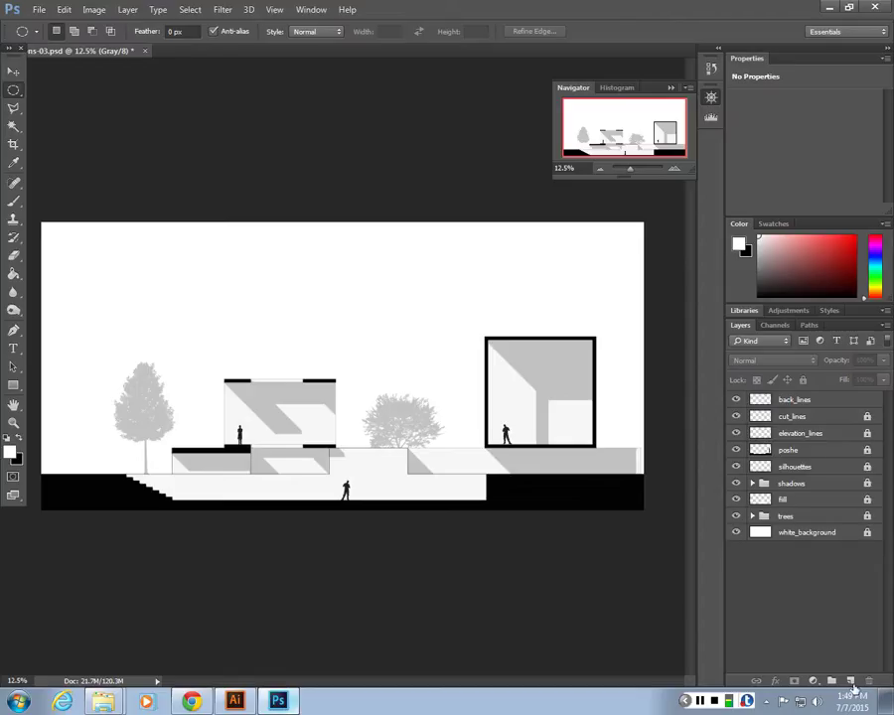
{"action": "key", "text": "ctrl+shift+alt+n"}
{"action": "double_click", "coordinate": [794, 400]}
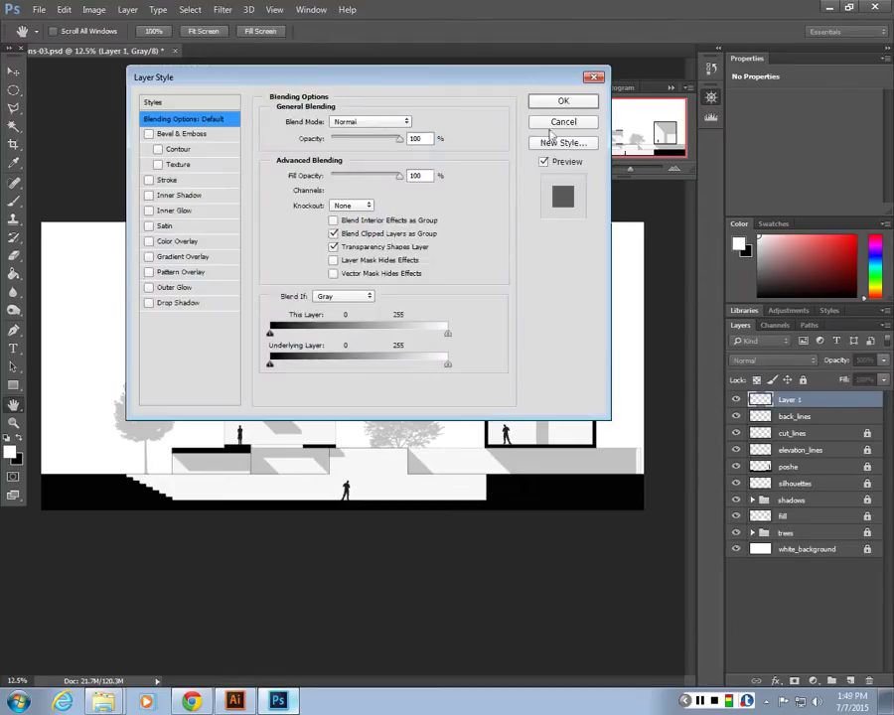
{"action": "key", "text": "Escape"}
Name the new layer stacked_wall and dock Photoshop to the left half of the screen.
{"action": "double_click", "coordinate": [800, 401]}
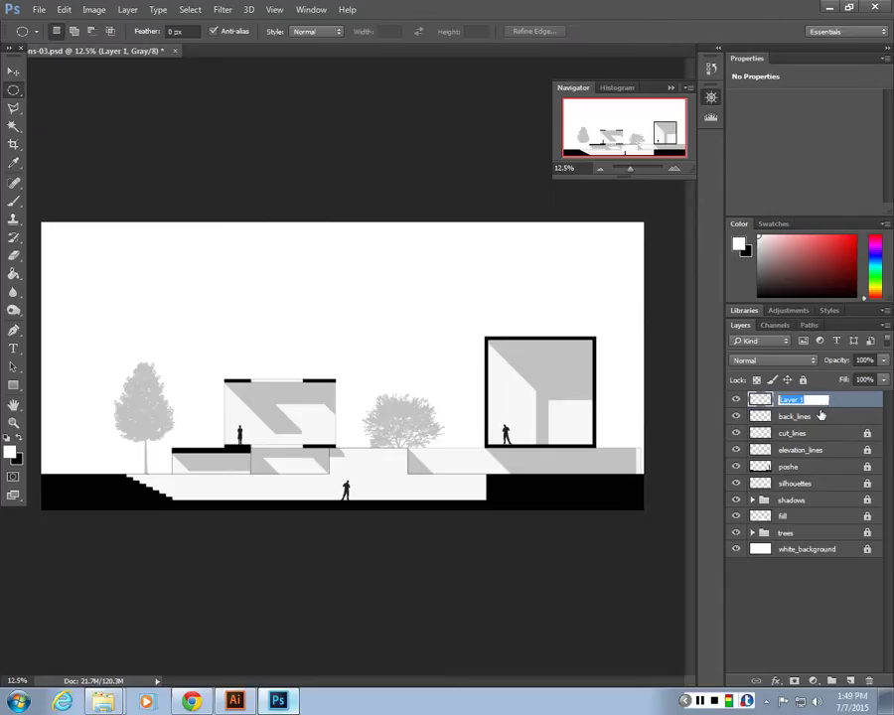
{"action": "type", "text": "stacked_wall"}
{"action": "key", "text": "Return"}
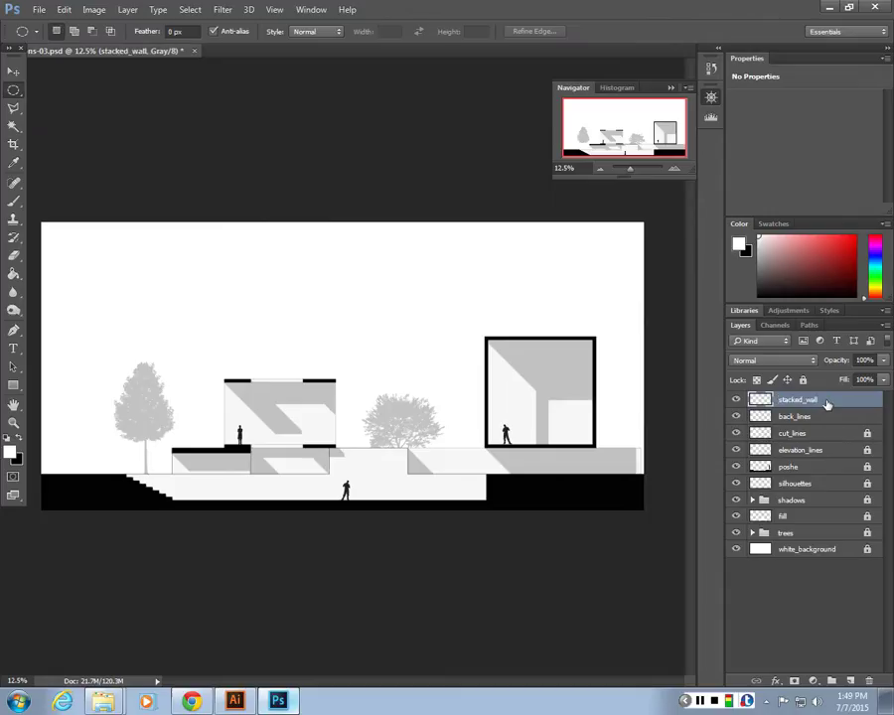
{"action": "left_click_drag", "start_coordinate": [790, 22], "coordinate": [328, 4]}
{"action": "left_click_drag", "start_coordinate": [830, 7], "coordinate": [1, 71]}
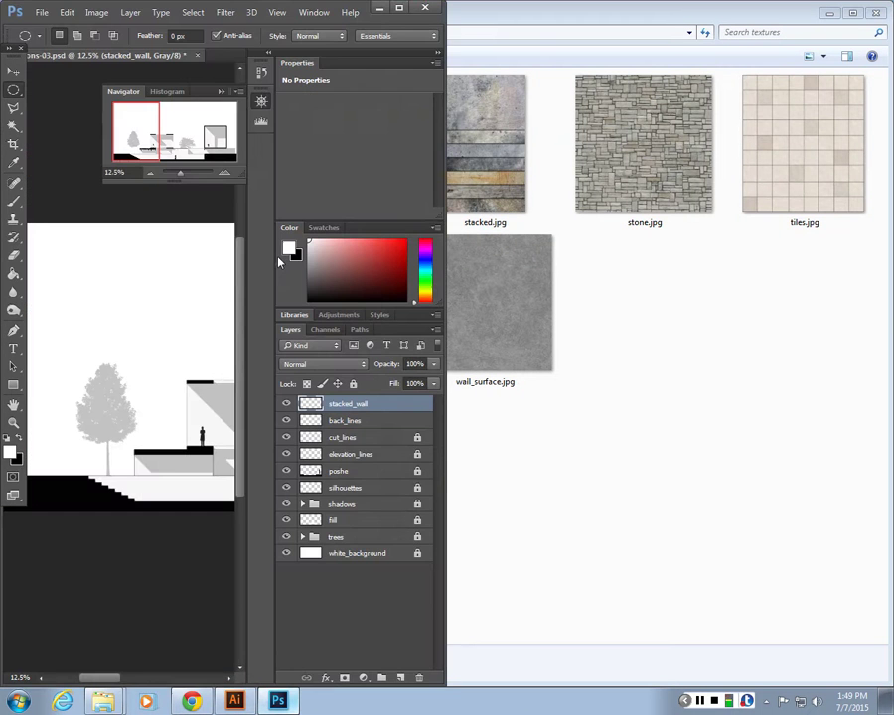
Restore the textures folder window and dock it to the right half of the screen.
{"action": "left_click", "coordinate": [680, 350]}
{"action": "key", "text": "super+Down"}
{"action": "left_click_drag", "start_coordinate": [891, 214], "coordinate": [893, 214]}
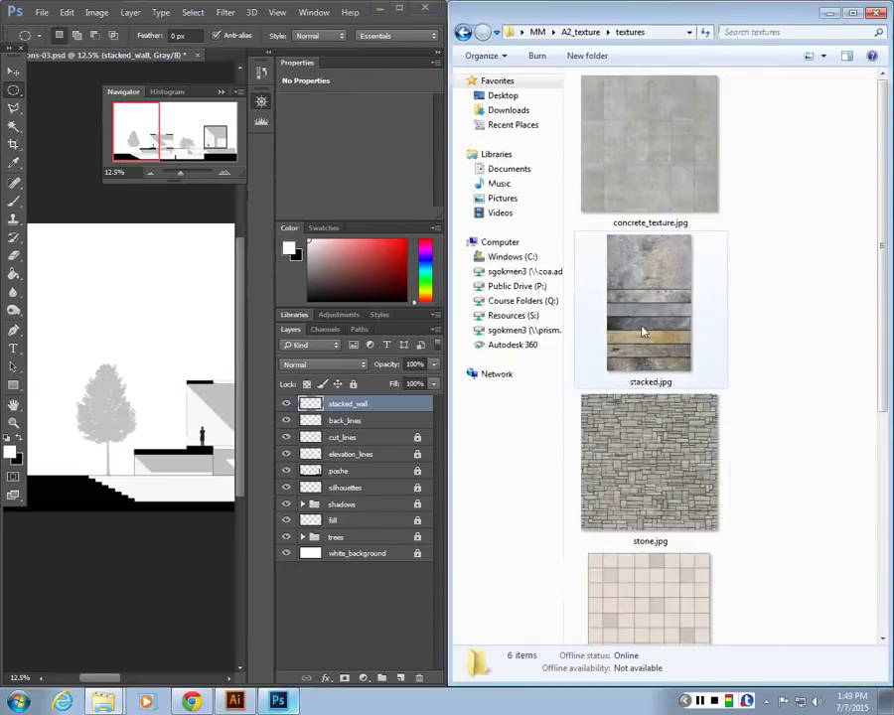
Place stacked.jpg into the section and commit it over the upper left volume.
{"action": "left_click", "coordinate": [642, 332]}
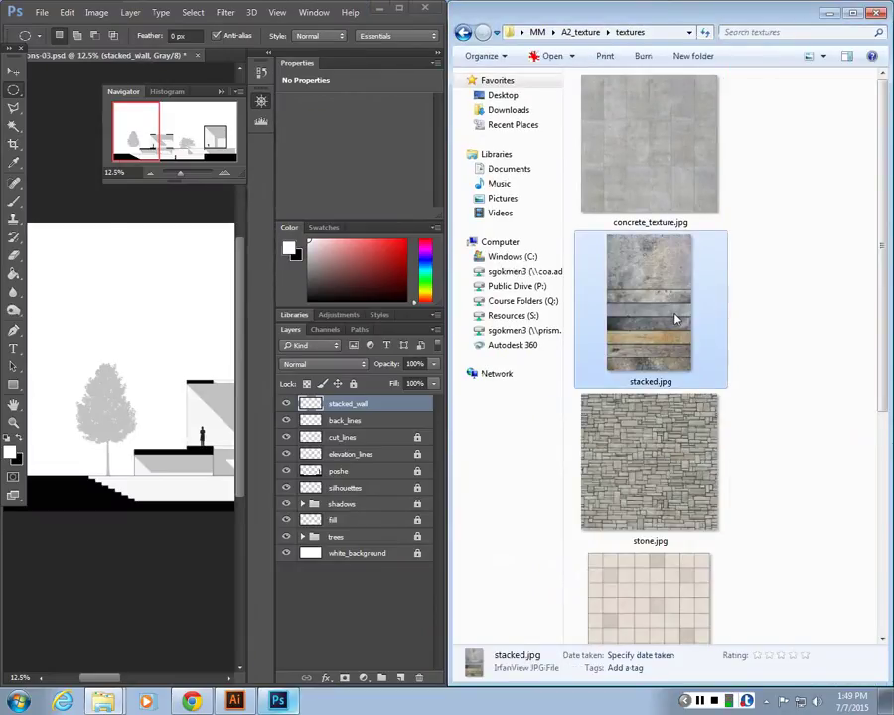
{"action": "left_click_drag", "start_coordinate": [674, 343], "coordinate": [152, 352]}
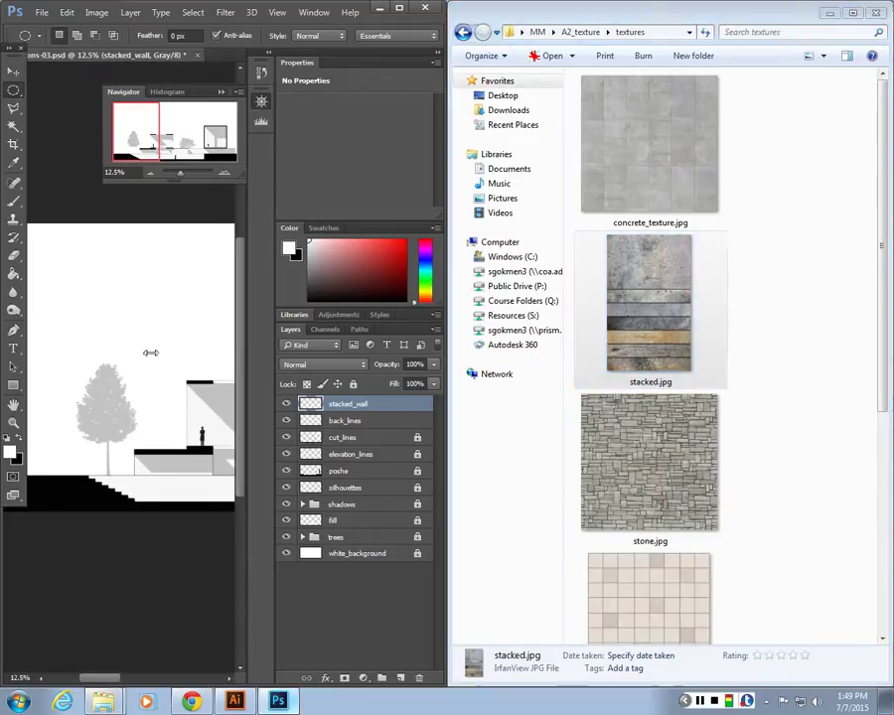
{"action": "left_click", "coordinate": [396, 10]}
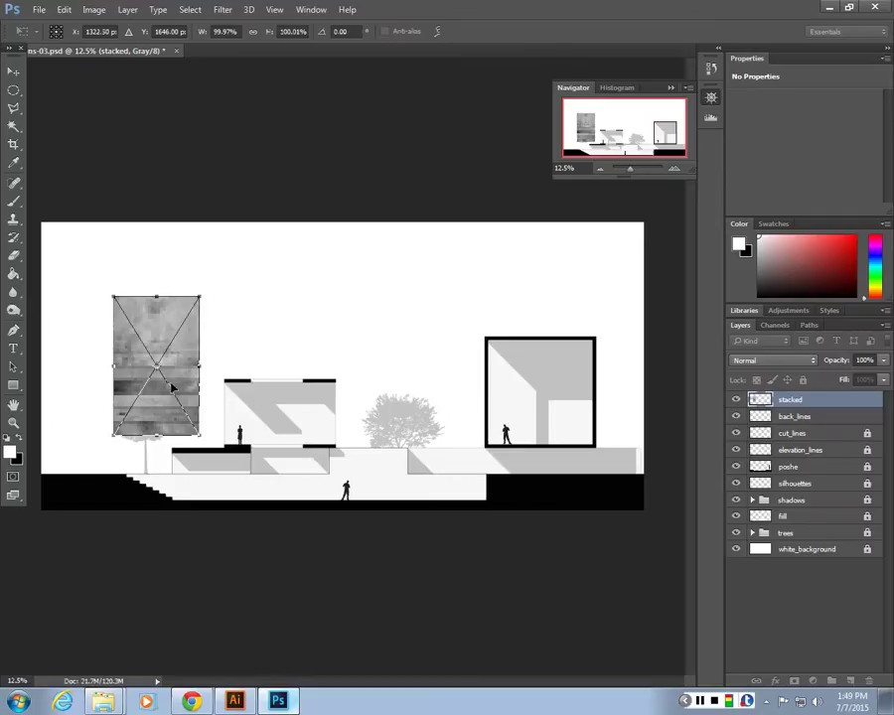
{"action": "left_click_drag", "start_coordinate": [162, 334], "coordinate": [237, 299]}
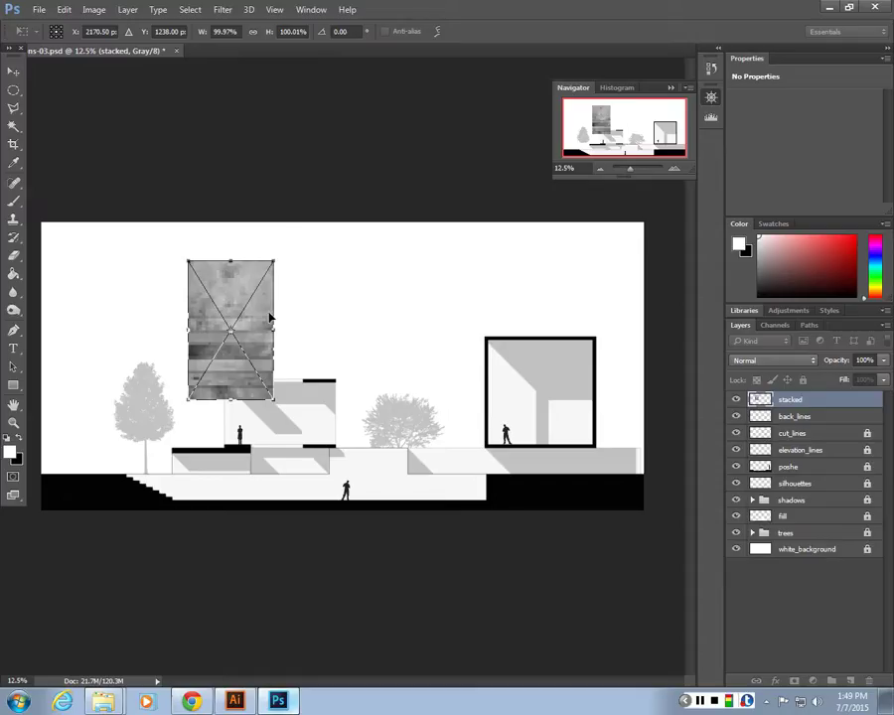
{"action": "key", "text": "Return"}
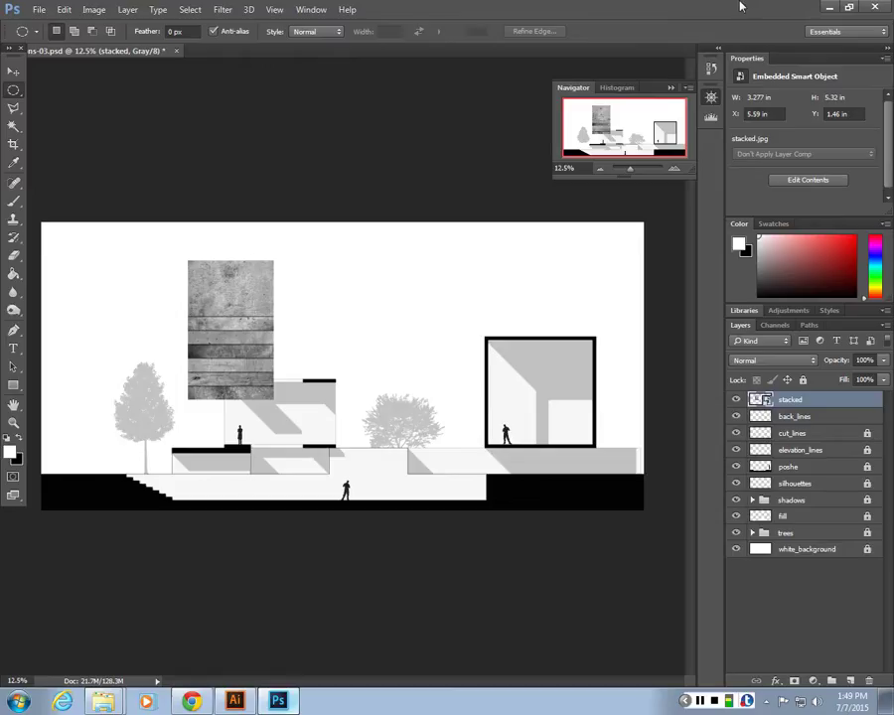
Dock Photoshop to the left half and delete the placed stacked texture layer.
{"action": "key", "text": "super+Left"}
{"action": "key", "text": "v"}
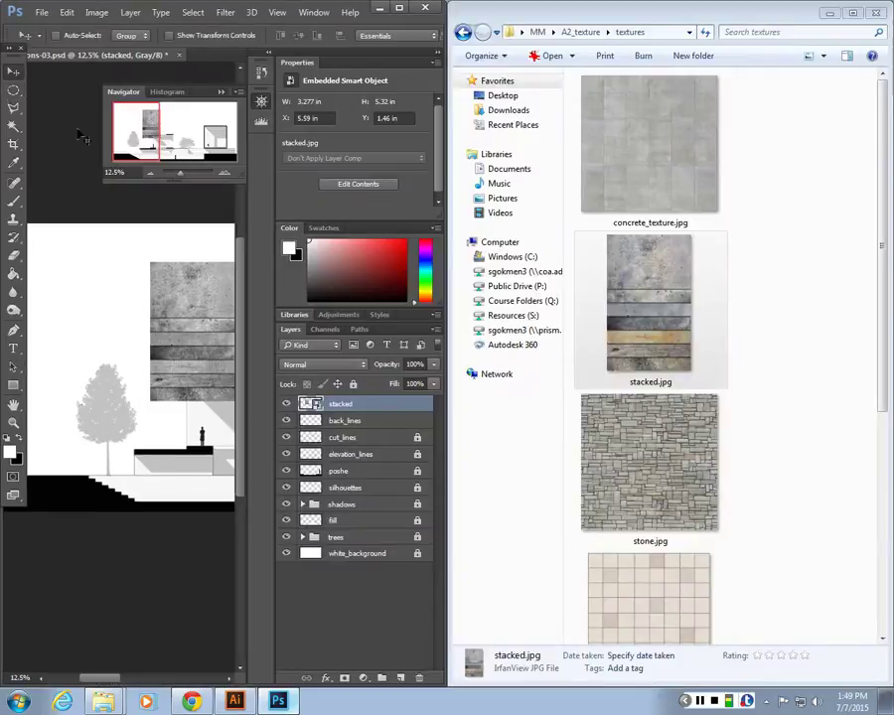
{"action": "key", "text": "Delete"}
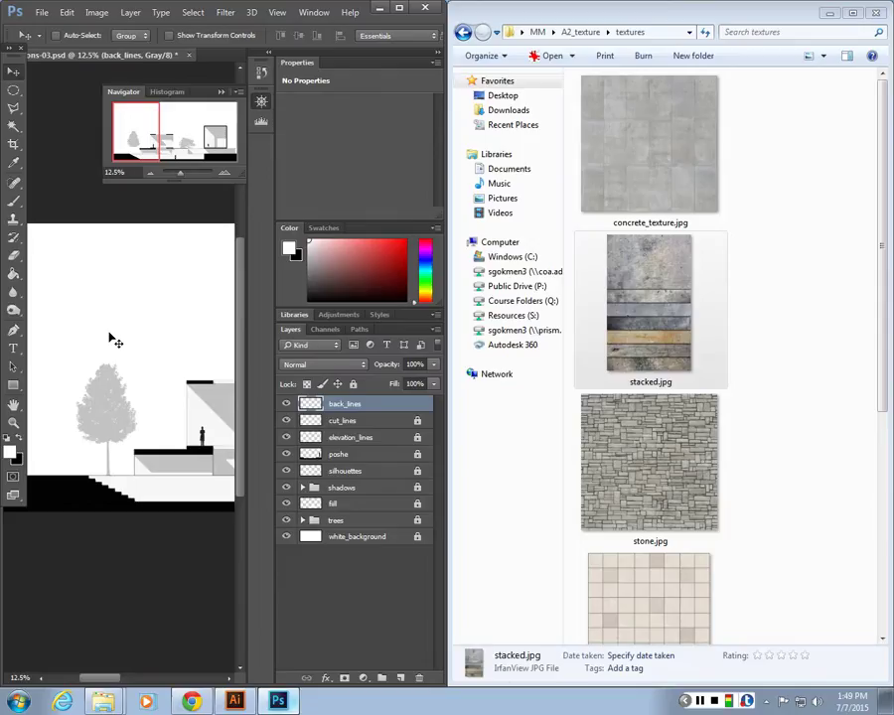
Add a new empty layer named stacked_texture.
{"action": "left_click", "coordinate": [400, 677]}
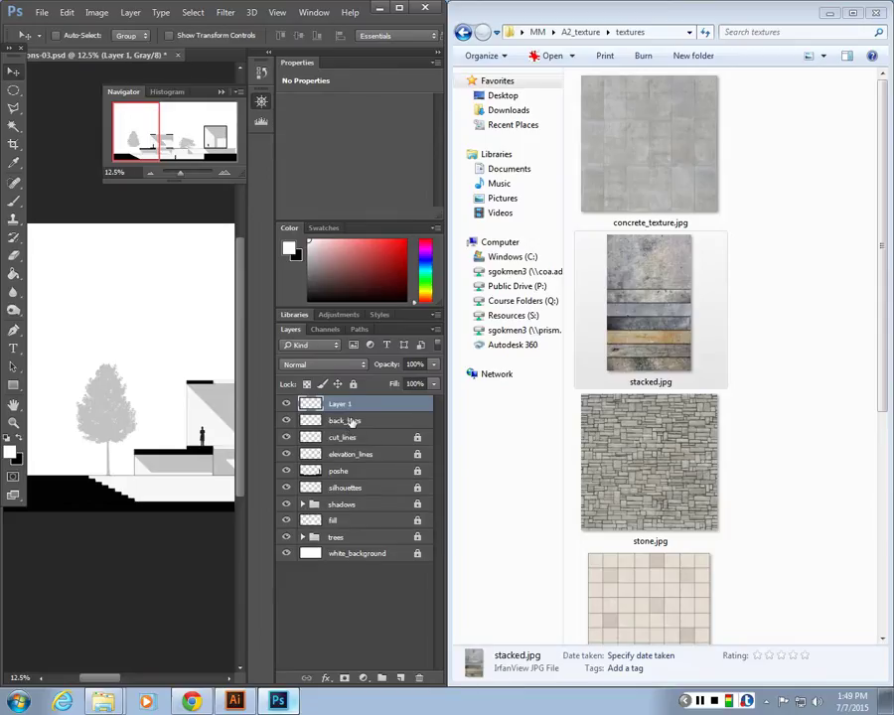
{"action": "double_click", "coordinate": [355, 405]}
{"action": "type", "text": "ta"}
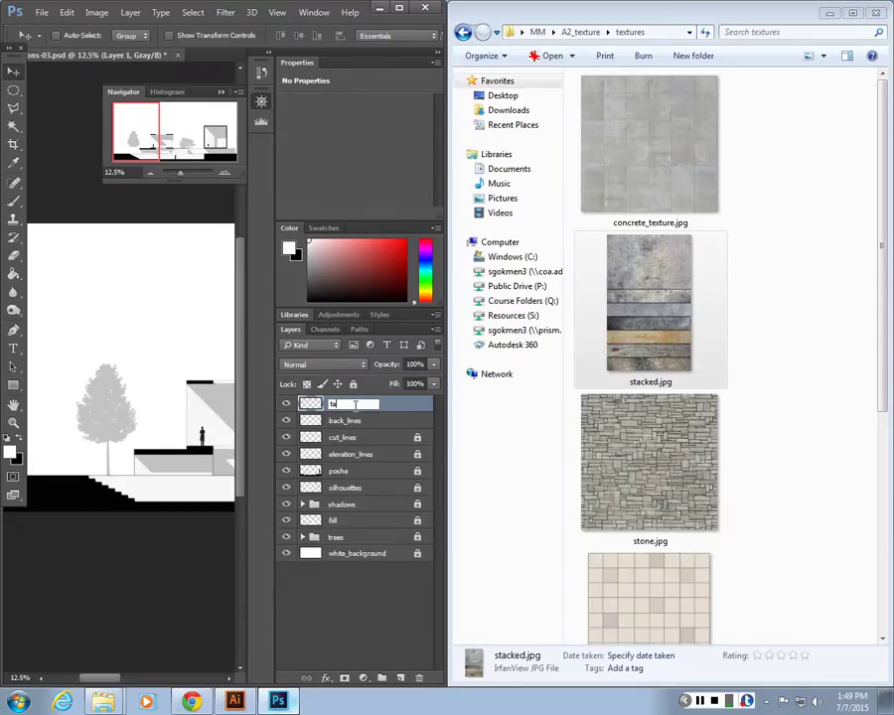
{"action": "type", "text": "acked_texture"}
{"action": "key", "text": "Return"}
Place stacked.jpg from the textures folder onto the drawing again.
{"action": "left_click", "coordinate": [788, 167]}
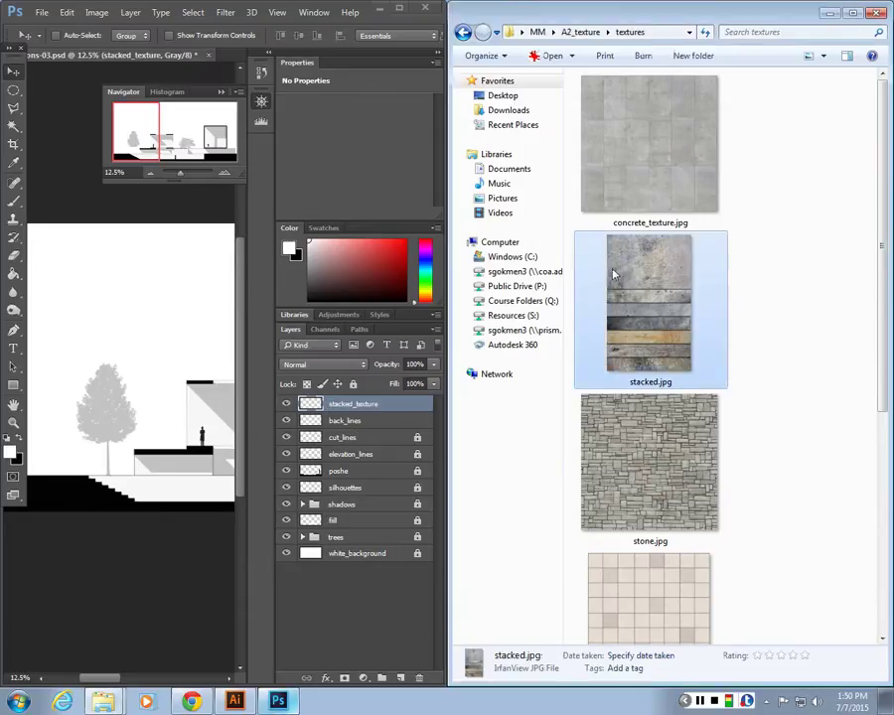
{"action": "left_click_drag", "start_coordinate": [651, 289], "coordinate": [89, 295]}
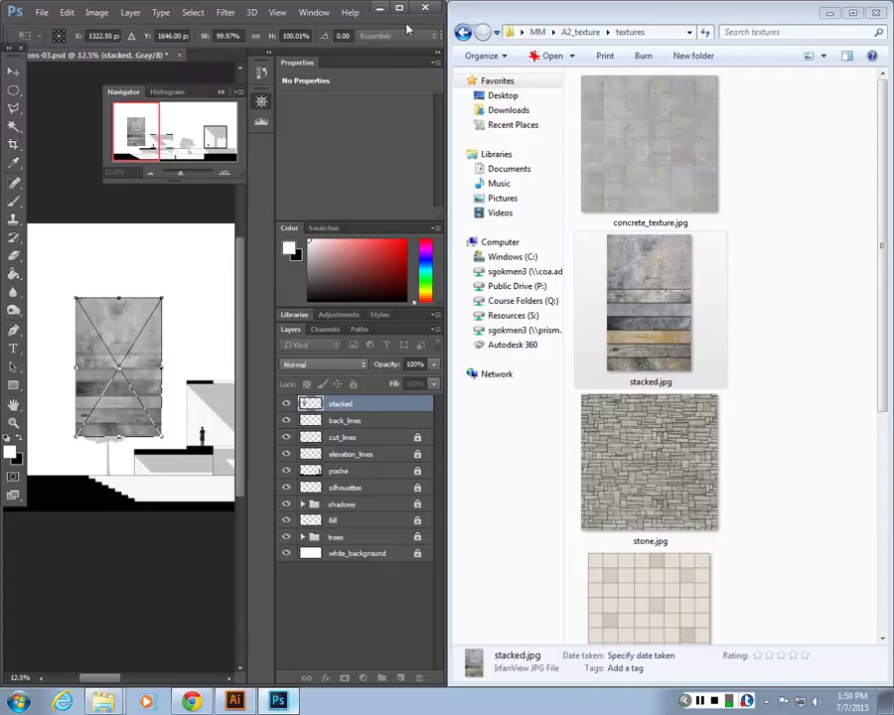
{"action": "double_click", "coordinate": [286, 20]}
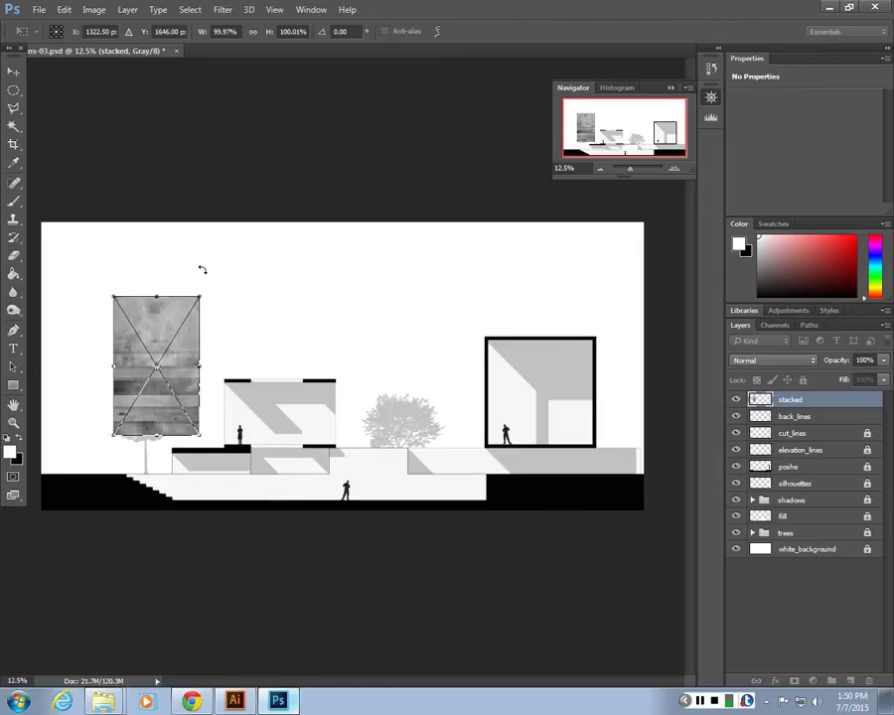
Commit the stacked texture, drag it onto the upper building volume, and start Free Transform.
{"action": "key", "text": "Return"}
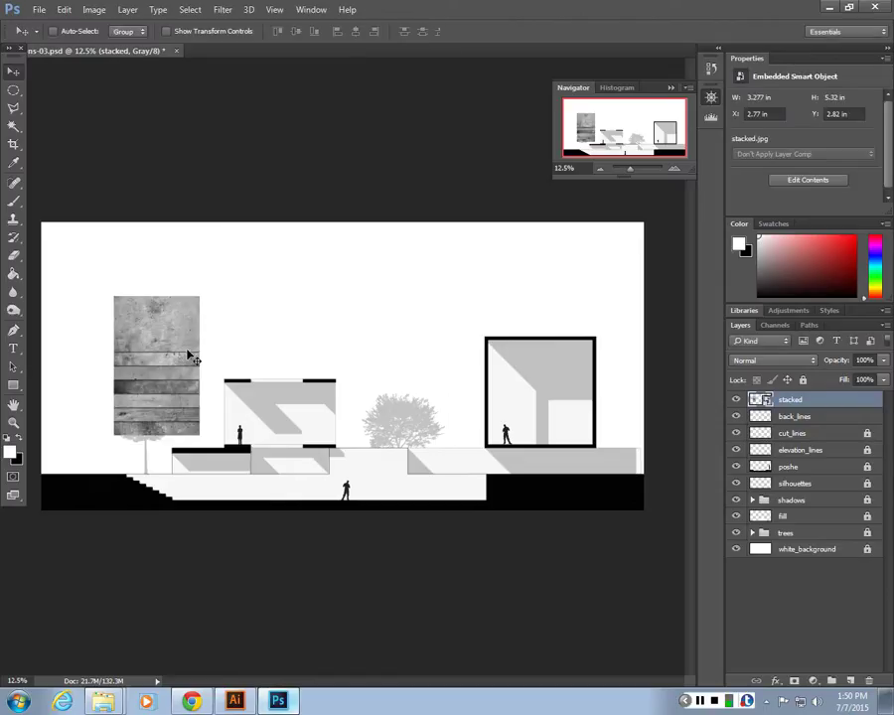
{"action": "left_click_drag", "start_coordinate": [182, 355], "coordinate": [336, 345]}
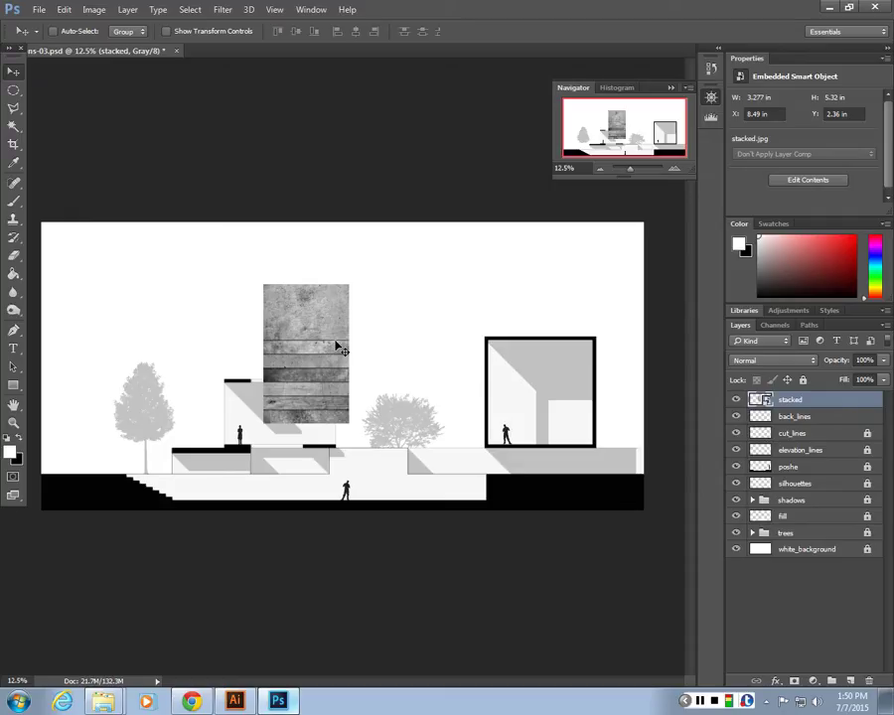
{"action": "scroll", "coordinate": [337, 349], "scroll_direction": "up", "scroll_amount": 2}
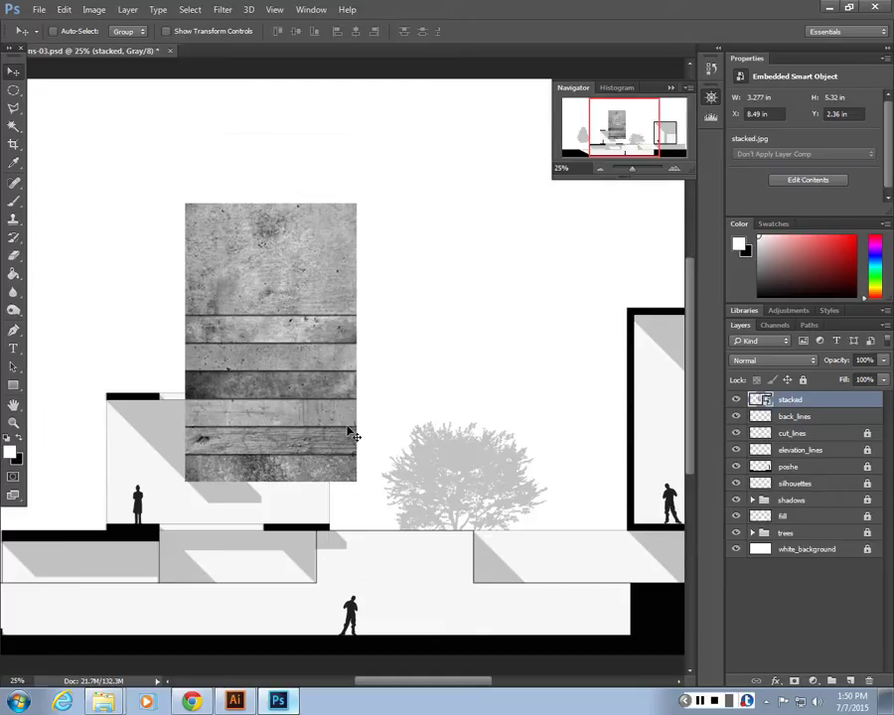
{"action": "left_click_drag", "start_coordinate": [349, 429], "coordinate": [256, 208]}
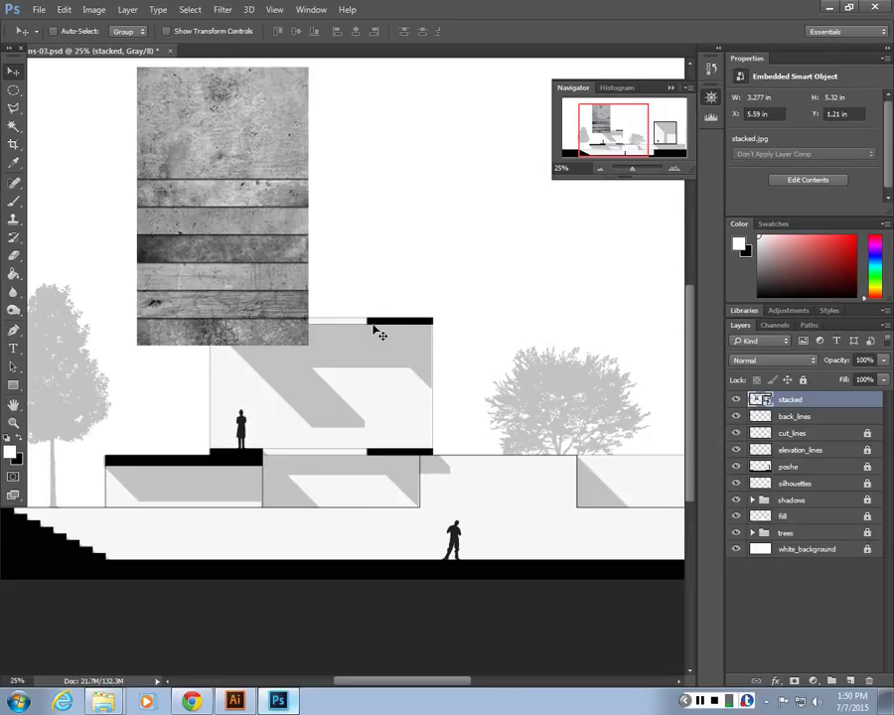
{"action": "left_click", "coordinate": [699, 701]}
{"action": "left_click_drag", "start_coordinate": [332, 230], "coordinate": [185, 346]}
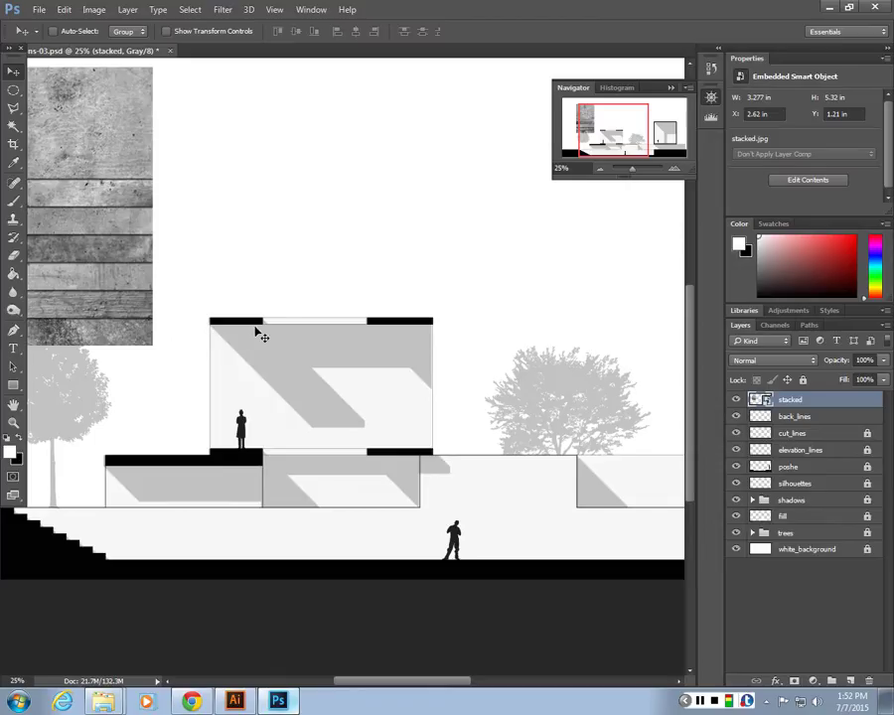
{"action": "left_click_drag", "start_coordinate": [118, 192], "coordinate": [253, 191]}
{"action": "key", "text": "ctrl+minus"}
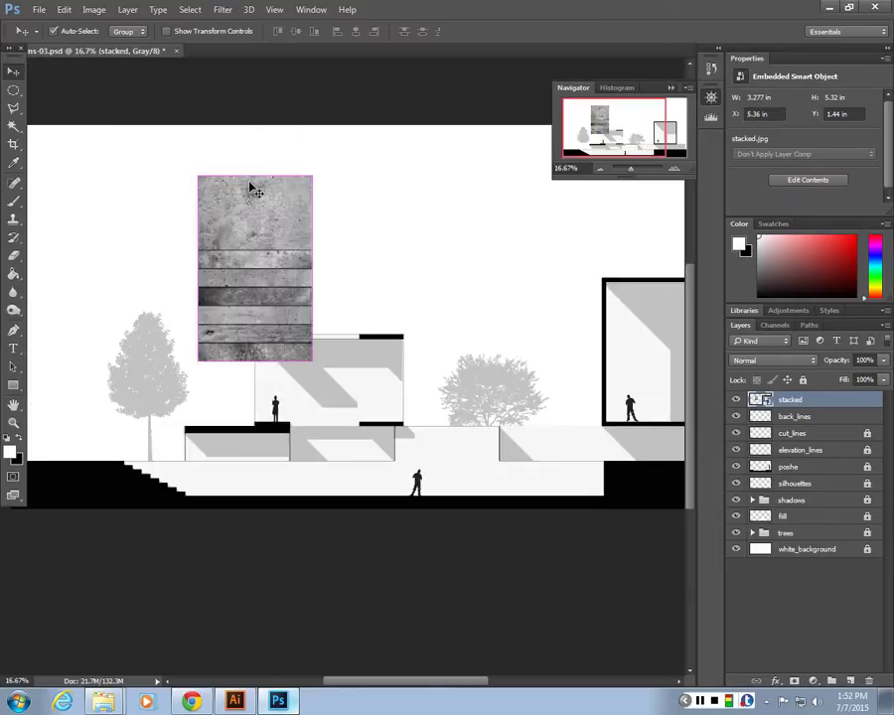
{"action": "key", "text": "ctrl+plus"}
{"action": "key", "text": "ctrl+plus"}
{"action": "left_click_drag", "start_coordinate": [253, 190], "coordinate": [353, 304]}
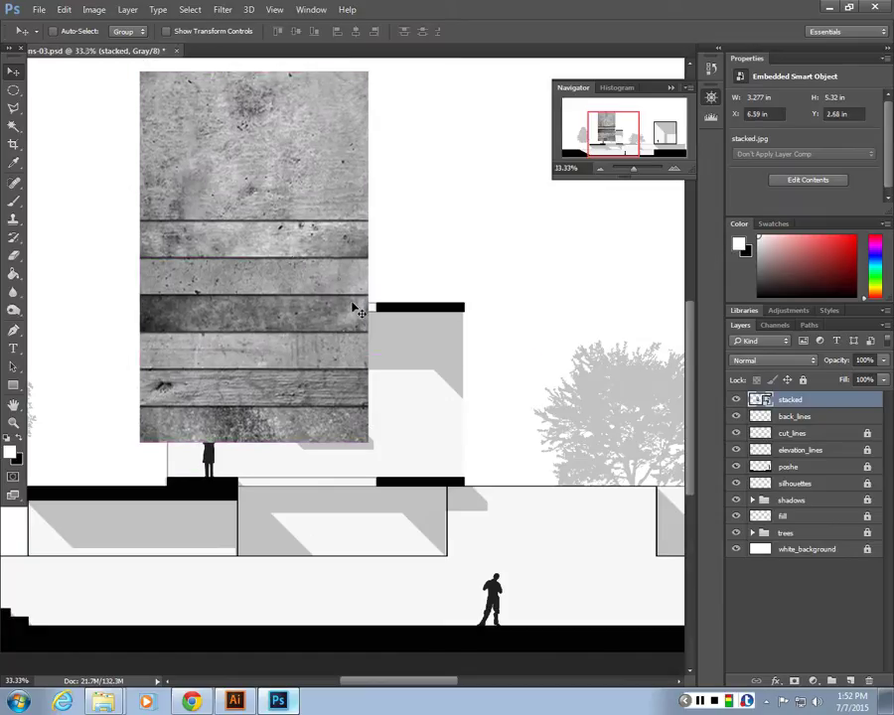
{"action": "key", "text": "ctrl+t"}
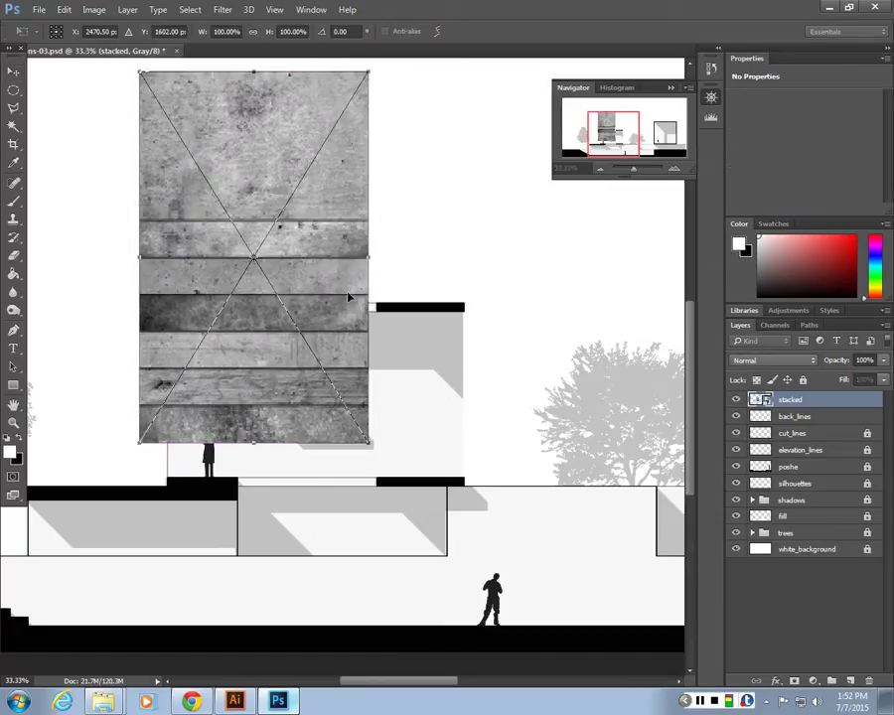
Start Free Transform from the Edit menu and shrink the texture to about two-thirds size.
{"action": "key", "text": "Return"}
{"action": "left_click", "coordinate": [62, 10]}
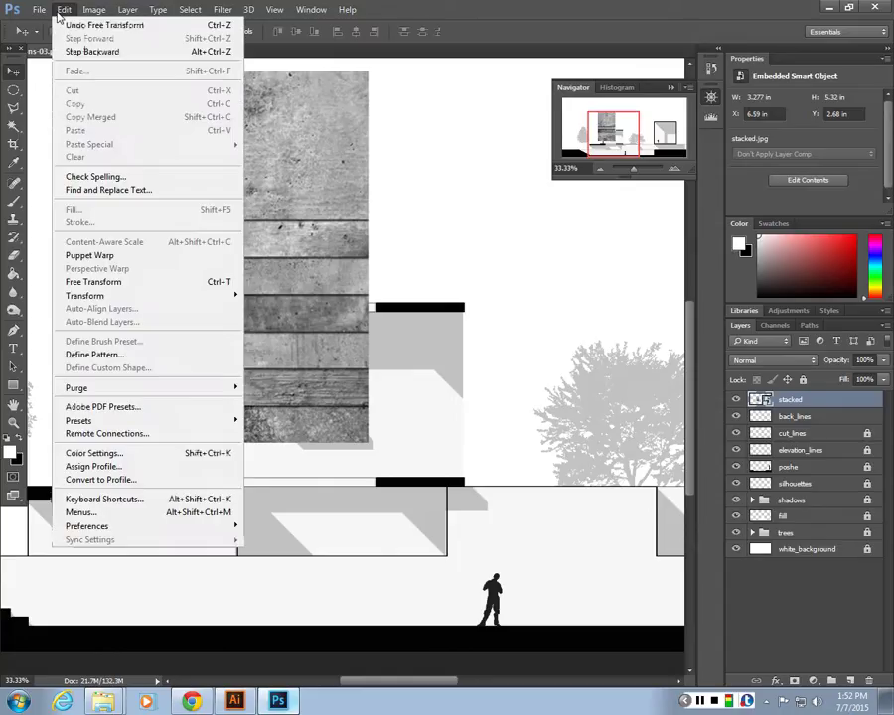
{"action": "left_click", "coordinate": [104, 284]}
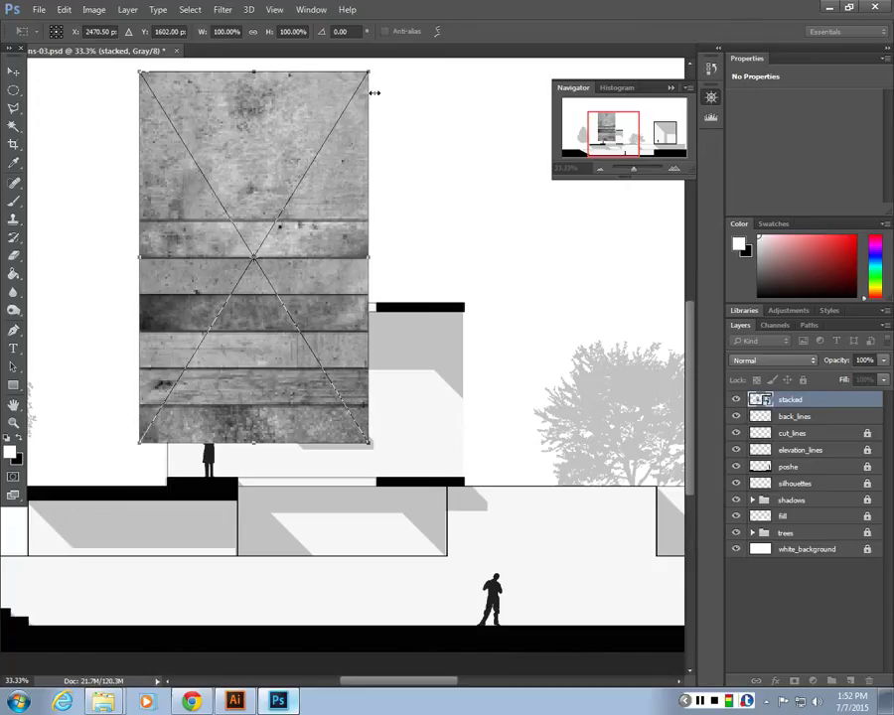
{"action": "left_click_drag", "start_coordinate": [368, 73], "coordinate": [285, 199]}
{"action": "scroll", "coordinate": [341, 231], "scroll_direction": "up", "scroll_amount": 2}
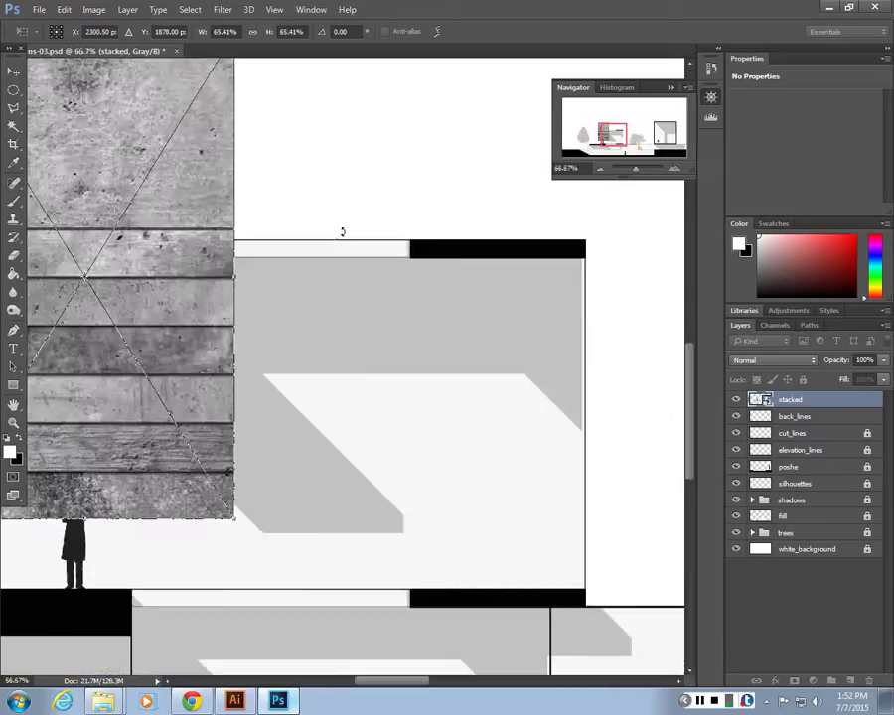
{"action": "scroll", "coordinate": [341, 232], "scroll_direction": "down", "scroll_amount": 2}
Shrink the texture further into the upper block's left bay and commit at about 1.463 × 2.377 in.
{"action": "left_click_drag", "start_coordinate": [336, 247], "coordinate": [470, 286]}
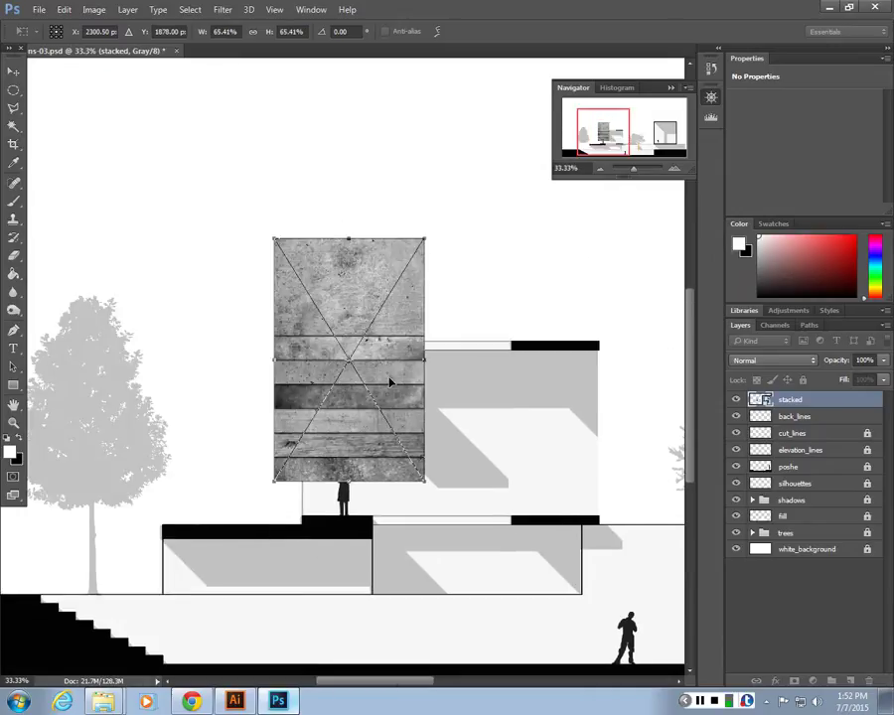
{"action": "scroll", "coordinate": [390, 381], "scroll_direction": "up", "scroll_amount": 1}
{"action": "left_click_drag", "start_coordinate": [292, 280], "coordinate": [268, 259]}
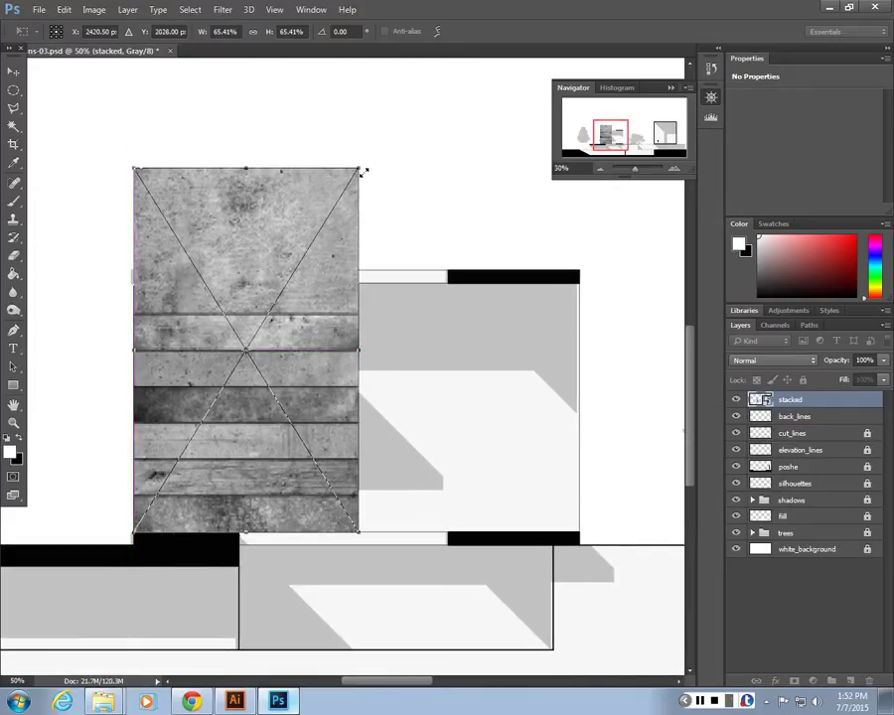
{"action": "left_click_drag", "start_coordinate": [363, 171], "coordinate": [274, 274]}
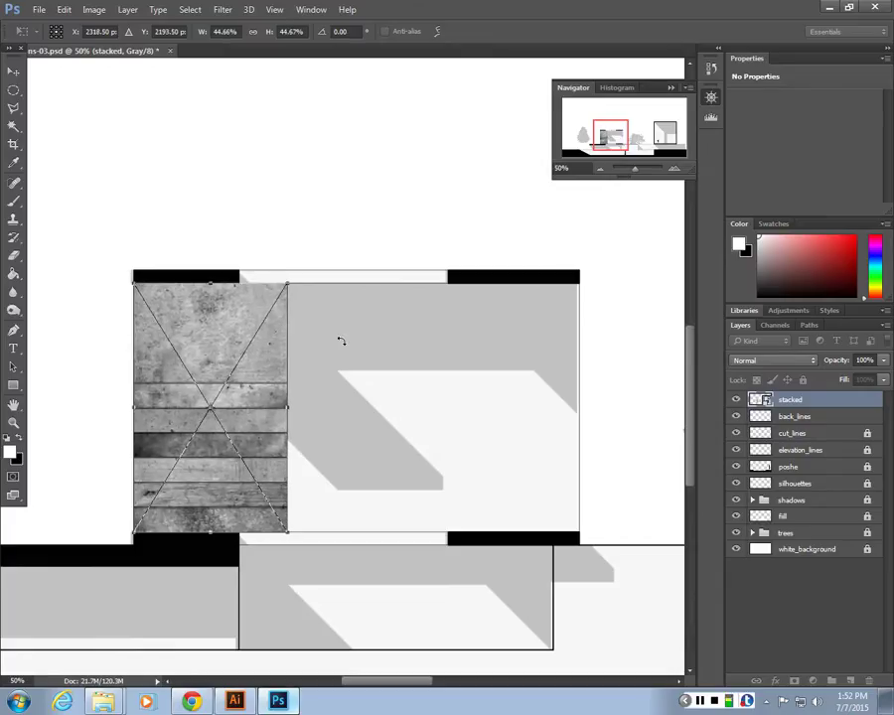
{"action": "left_click_drag", "start_coordinate": [209, 318], "coordinate": [433, 258]}
{"action": "key", "text": "ctrl+plus"}
{"action": "key", "text": "ctrl+plus"}
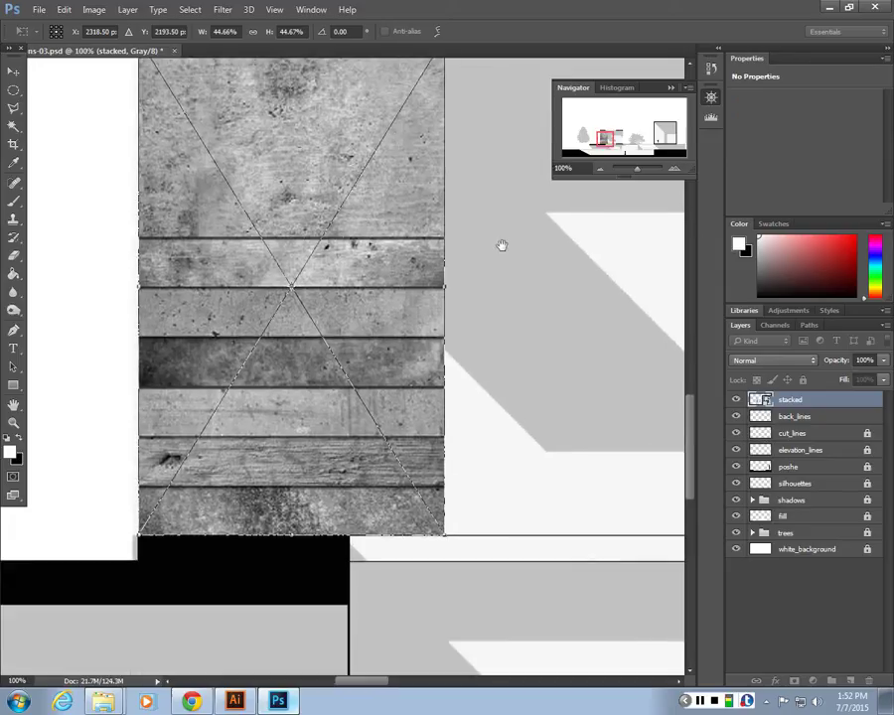
{"action": "left_click_drag", "start_coordinate": [521, 375], "coordinate": [501, 244]}
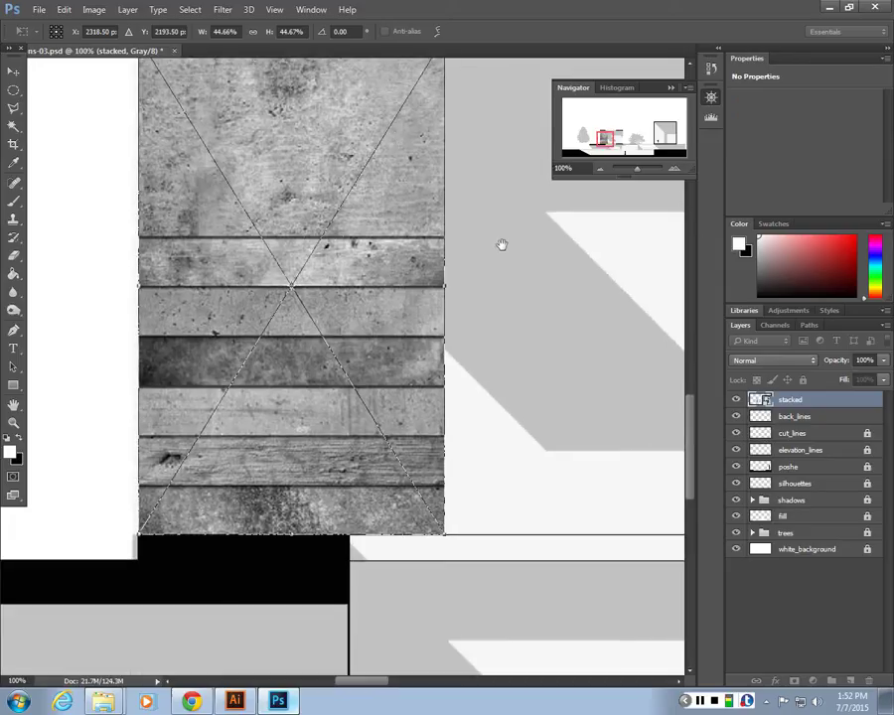
{"action": "key", "text": "Return"}
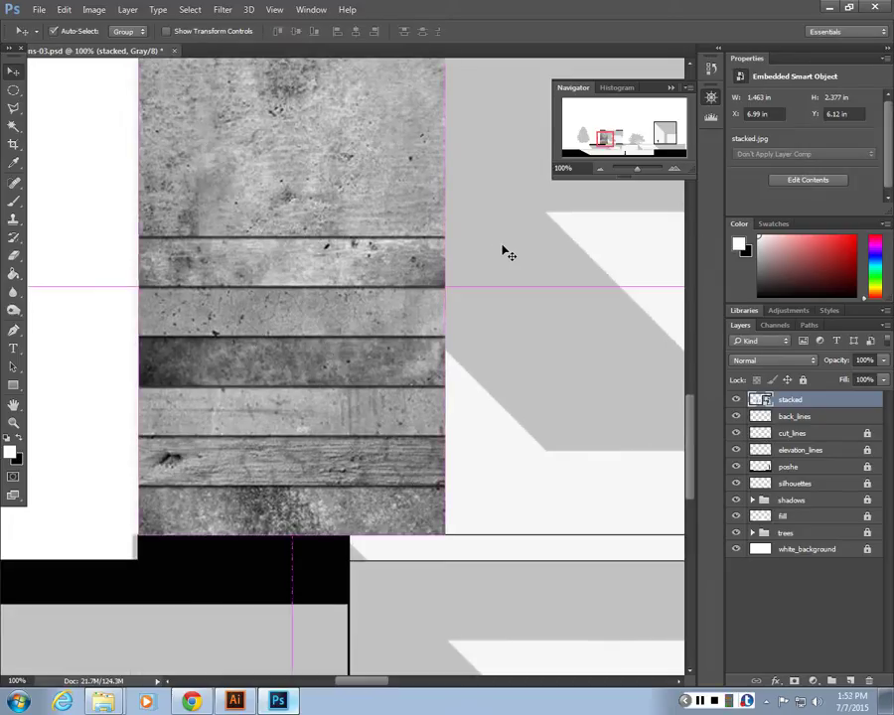
{"action": "key", "text": "ctrl+minus"}
{"action": "key", "text": "ctrl+minus"}
{"action": "left_click_drag", "start_coordinate": [504, 253], "coordinate": [423, 284]}
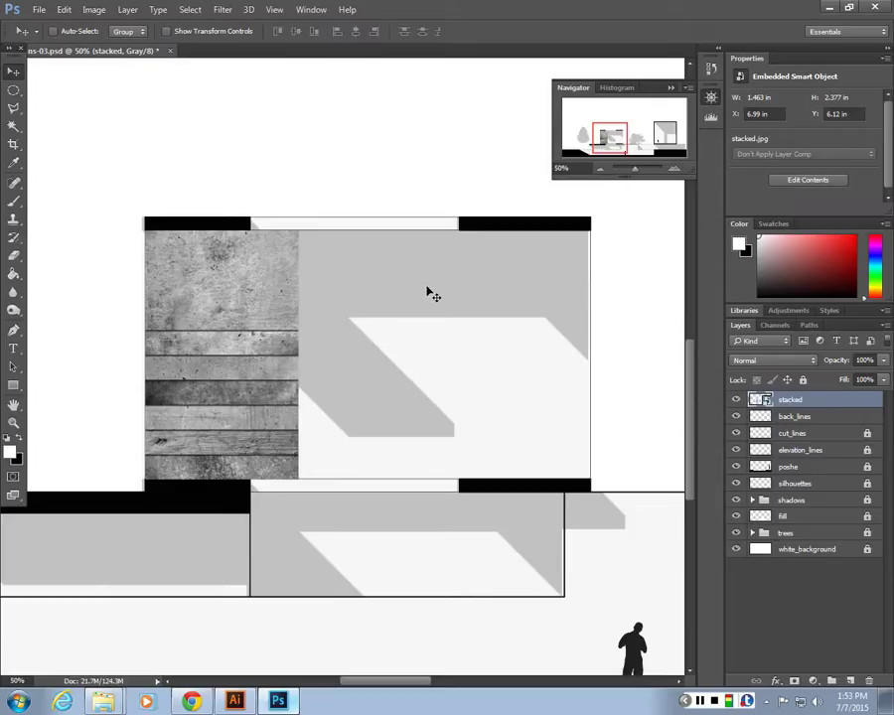
Rescale the stacked texture to 1.467 × 2.383 in so it sits snugly between the beams.
{"action": "key", "text": "ctrl+t"}
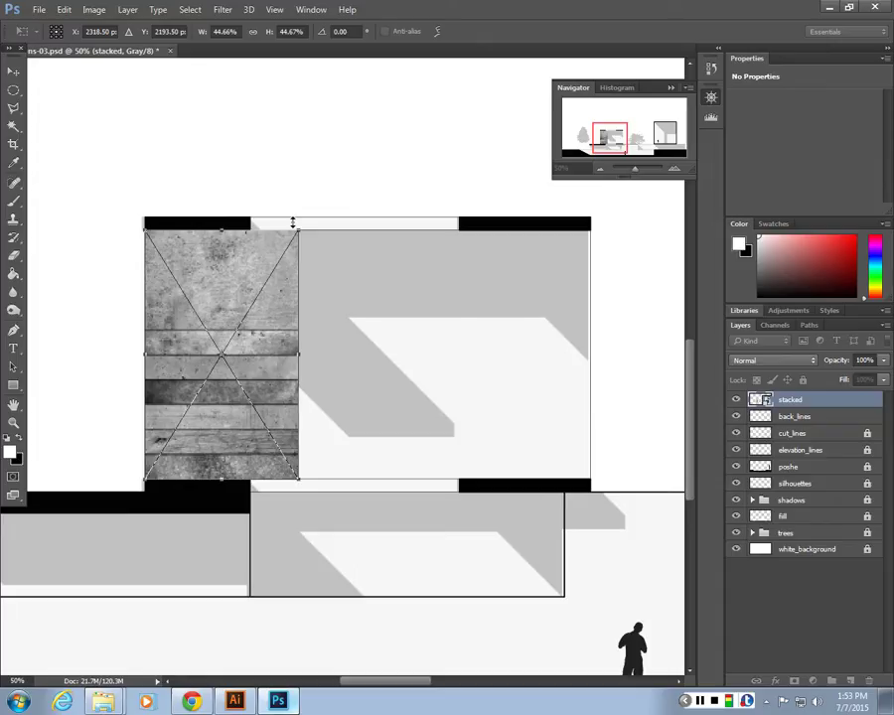
{"action": "left_click_drag", "start_coordinate": [299, 231], "coordinate": [241, 271]}
{"action": "key", "text": "ctrl+z"}
{"action": "mouse_move", "coordinate": [299, 240]}
{"action": "left_mouse_down"}
{"action": "mouse_move", "coordinate": [402, 144]}
{"action": "mouse_move", "coordinate": [356, 185]}
{"action": "mouse_move", "coordinate": [316, 263]}
{"action": "mouse_move", "coordinate": [261, 275]}
{"action": "mouse_move", "coordinate": [298, 253]}
{"action": "mouse_move", "coordinate": [298, 230]}
{"action": "left_mouse_up"}
{"action": "left_click_drag", "start_coordinate": [222, 231], "coordinate": [217, 271]}
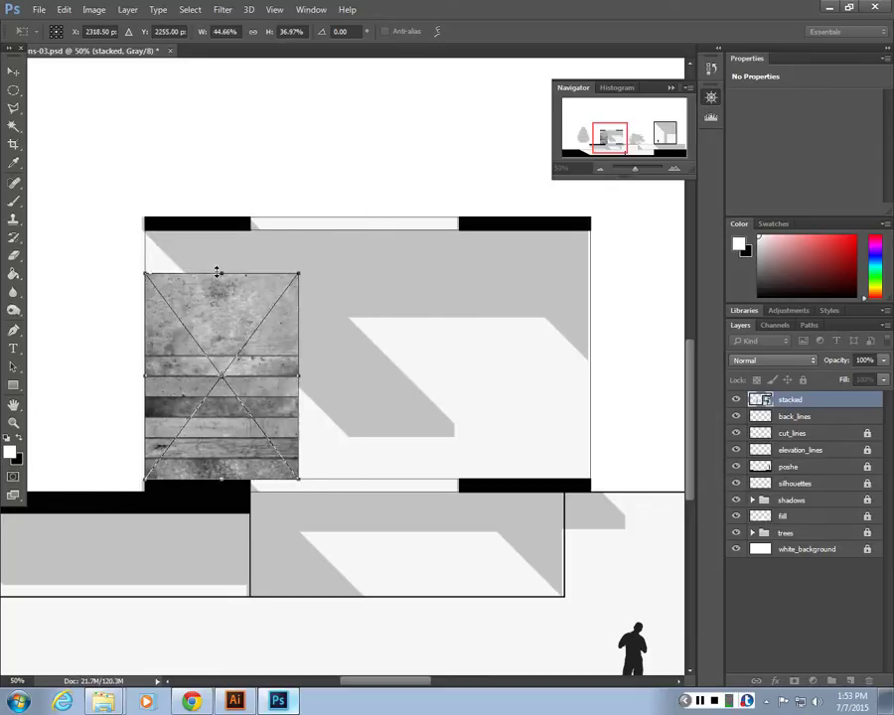
{"action": "key", "text": "ctrl+z"}
{"action": "left_click_drag", "start_coordinate": [301, 227], "coordinate": [317, 239]}
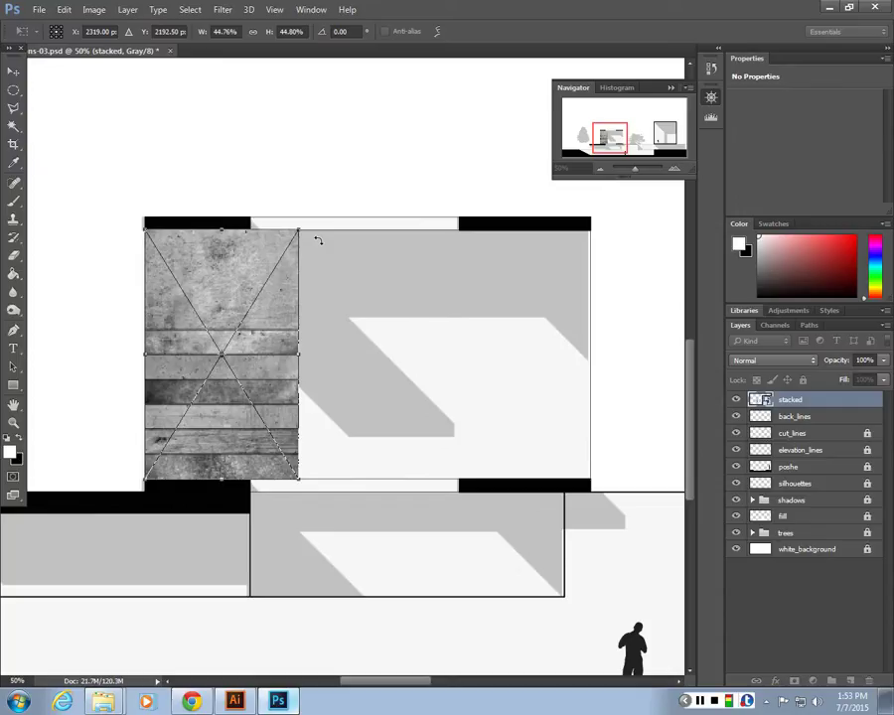
{"action": "key", "text": "Return"}
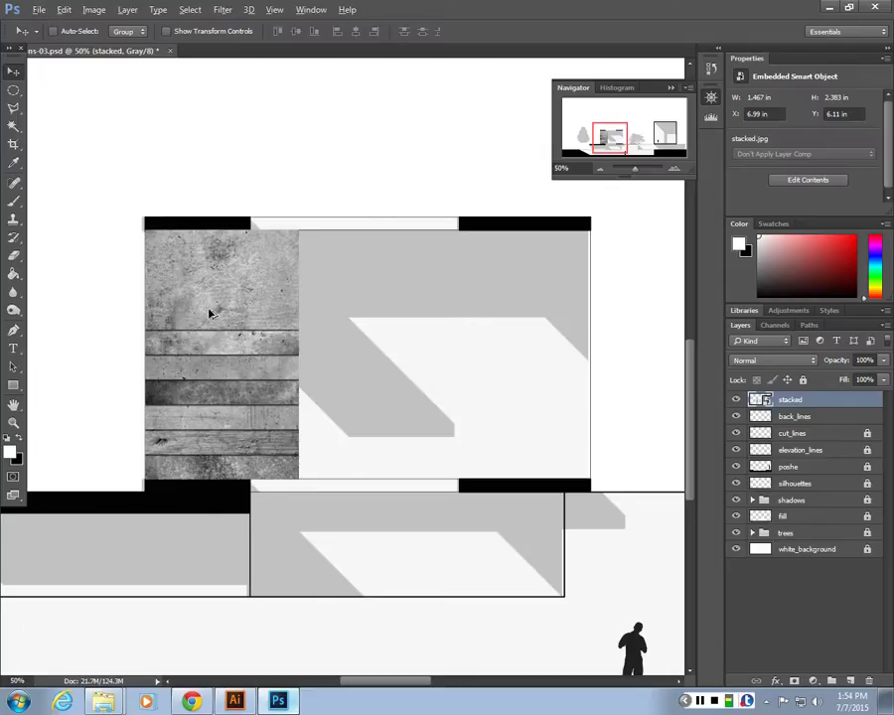
Duplicate the stacked texture twice to the right, at X 8.4 and 9.87 in, and select the copies.
{"action": "left_click_drag", "start_coordinate": [209, 314], "coordinate": [355, 305]}
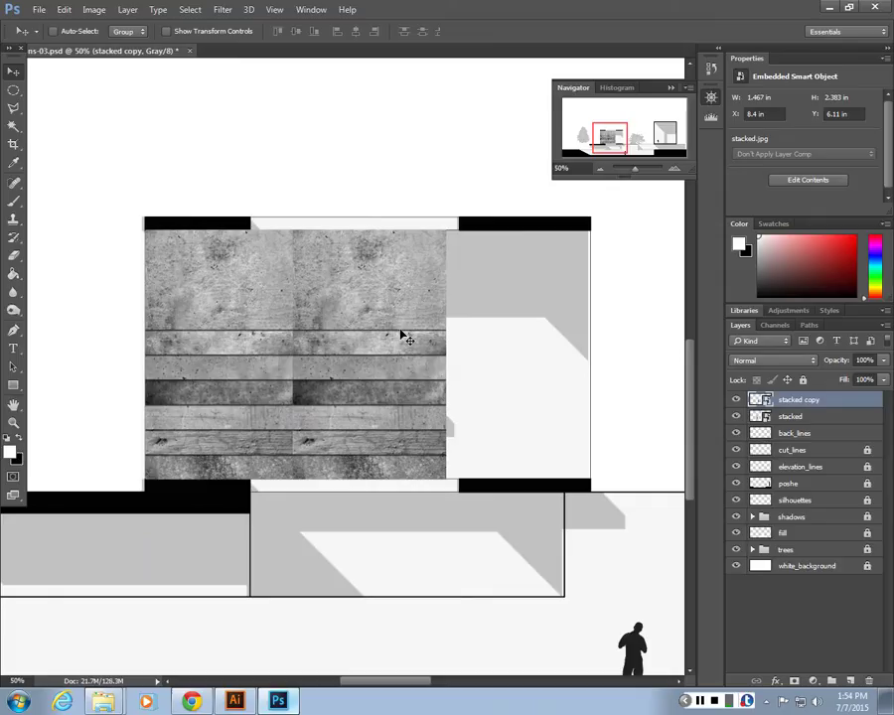
{"action": "left_click_drag", "start_coordinate": [376, 314], "coordinate": [509, 316]}
{"action": "key", "text": "ctrl+j"}
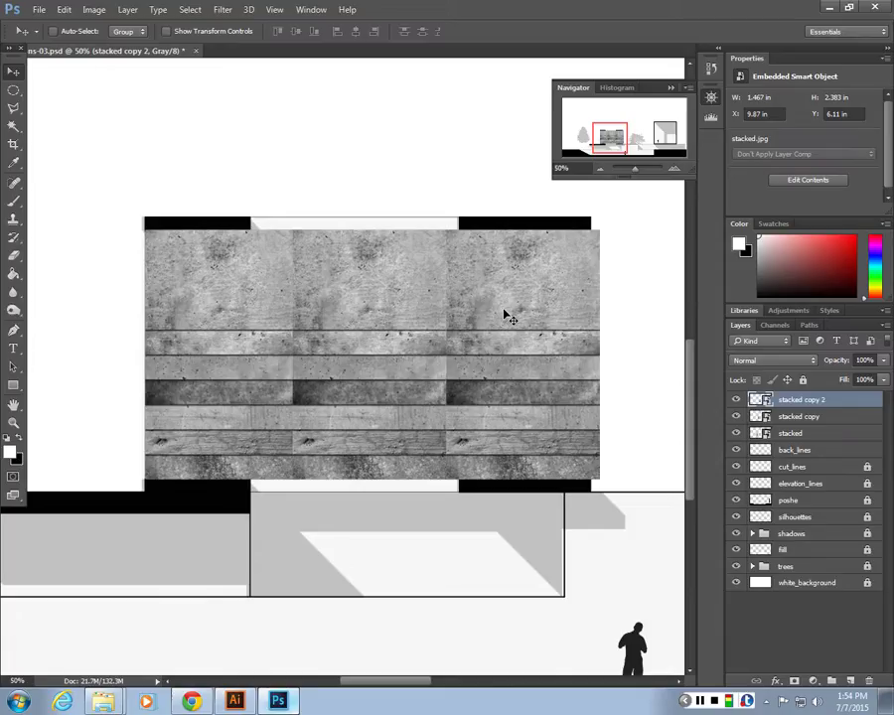
{"action": "left_click", "coordinate": [814, 418], "text": "shift"}
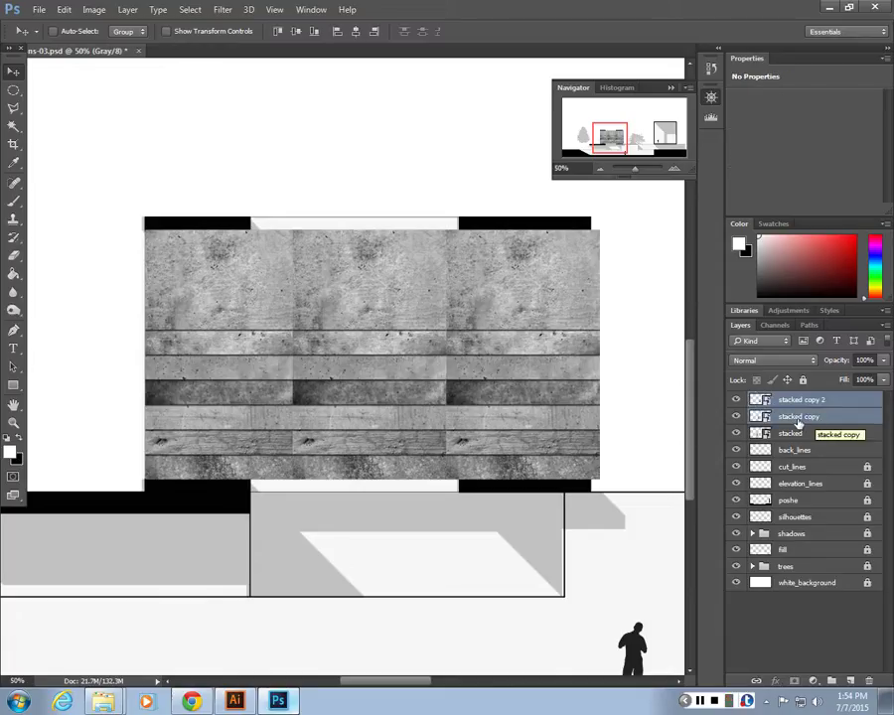
Delete the 'stacked copy' and 'stacked copy 2' layers, keeping only the original tile.
{"action": "left_click", "coordinate": [869, 681], "text": "alt"}
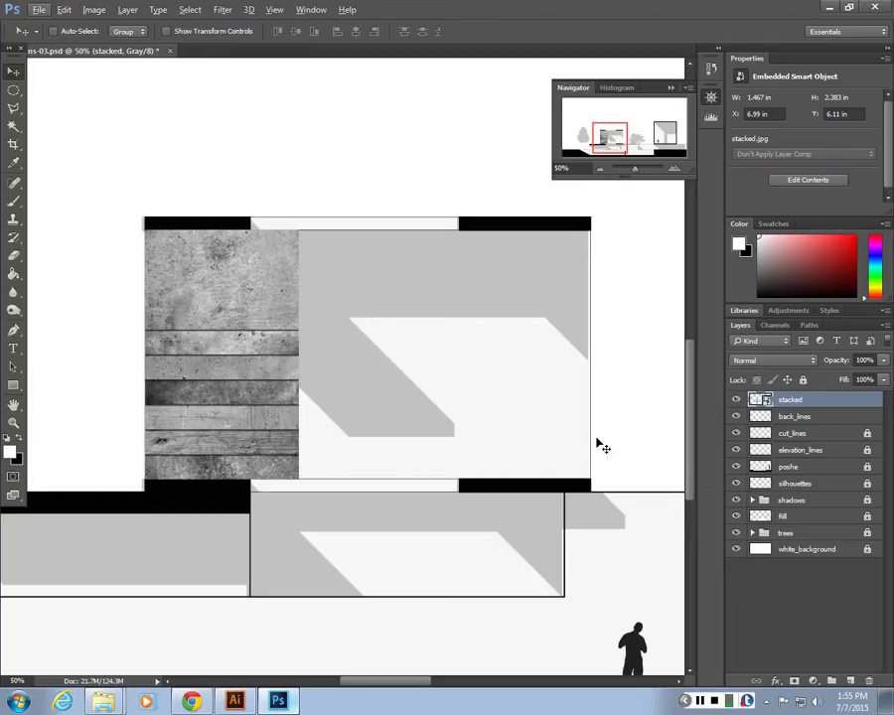
Duplicate the stone texture into three side-by-side tiles and merge them into one layer, stacked copy 2.
{"action": "left_click_drag", "start_coordinate": [196, 318], "coordinate": [506, 314]}
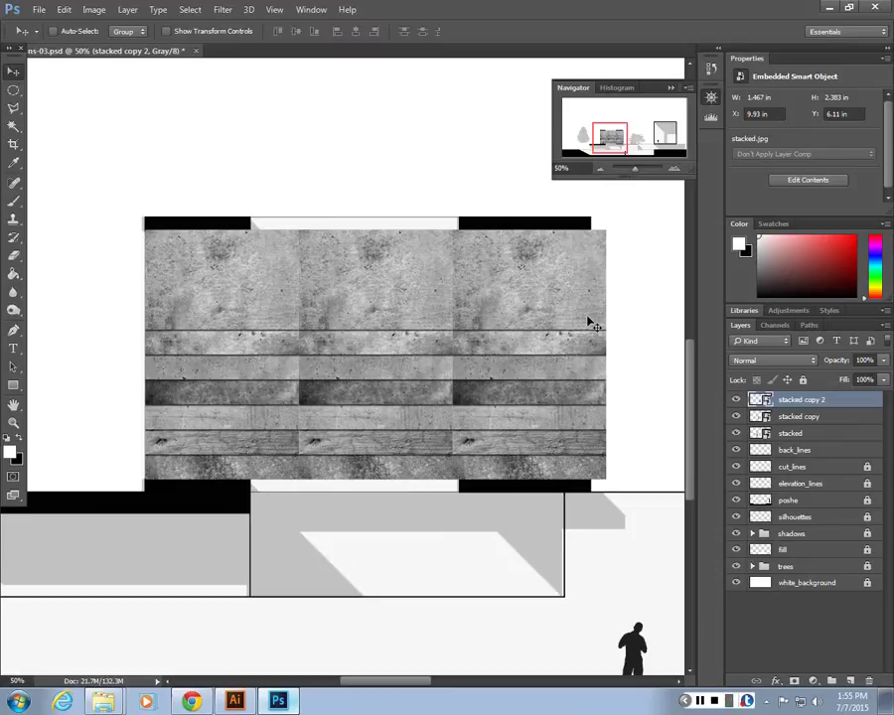
{"action": "left_click", "coordinate": [804, 433], "text": "shift"}
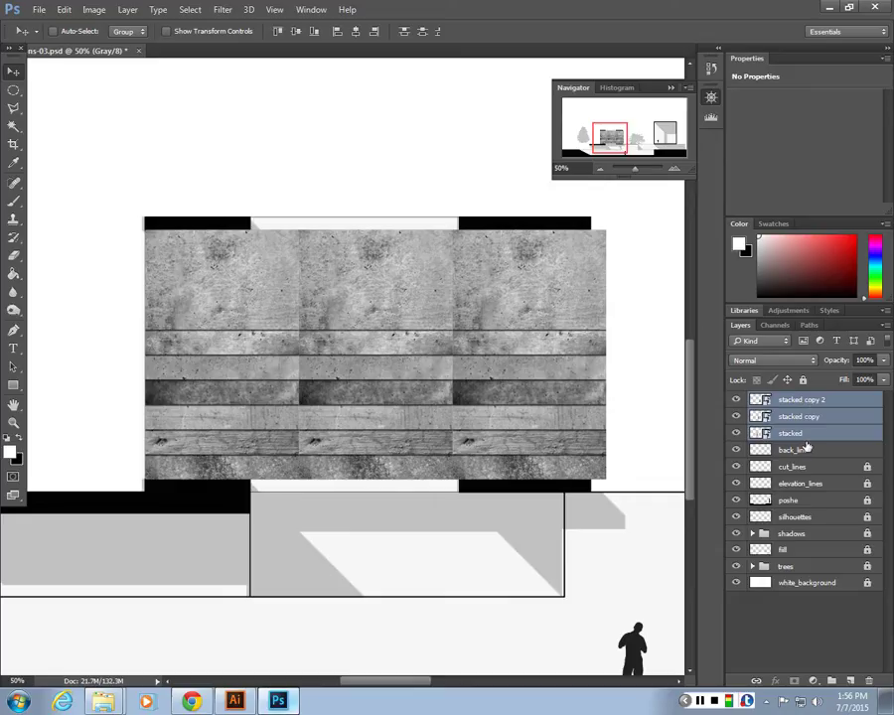
{"action": "key", "text": "ctrl+e"}
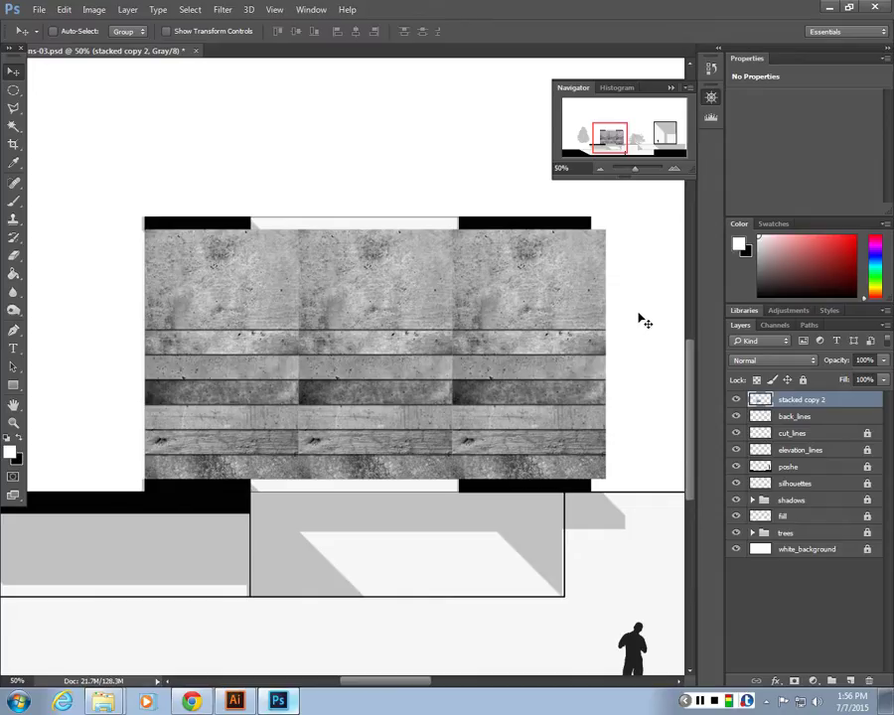
Scale the merged wall texture down slightly from its top-right corner.
{"action": "scroll", "coordinate": [636, 333], "scroll_direction": "right", "scroll_amount": 2}
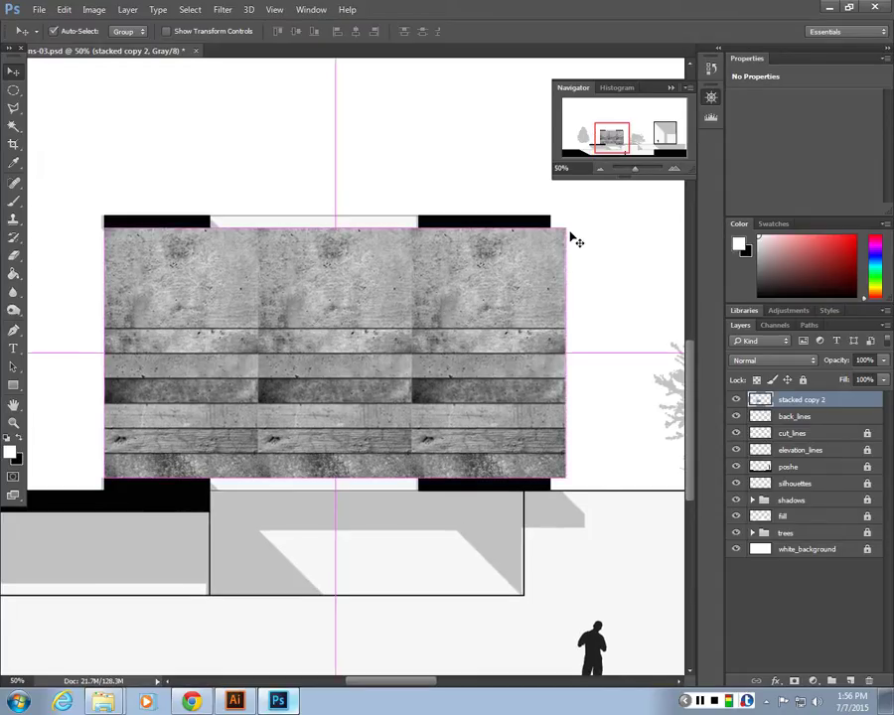
{"action": "key", "text": "ctrl+t"}
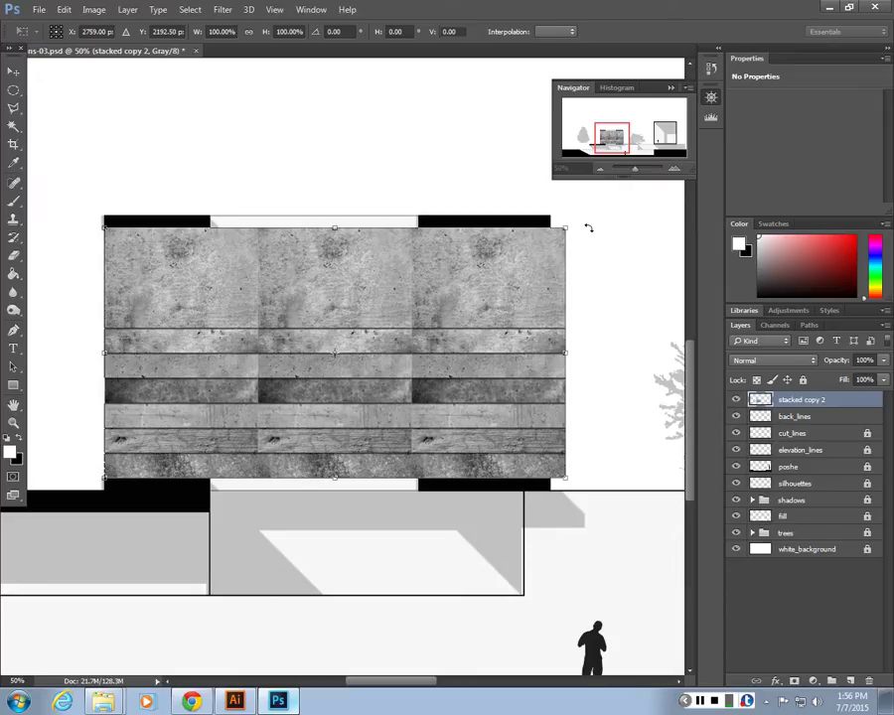
{"action": "left_click_drag", "start_coordinate": [569, 226], "coordinate": [554, 225]}
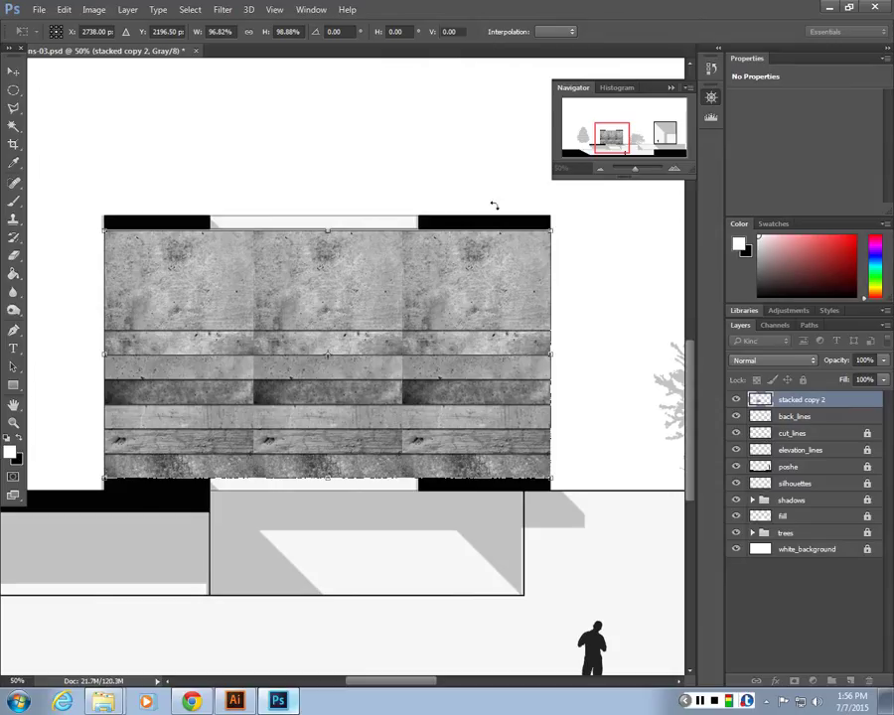
{"action": "key", "text": "Return"}
At 100% zoom, stretch the texture's top edge up to the beam, then check the seams.
{"action": "key", "text": "ctrl+plus"}
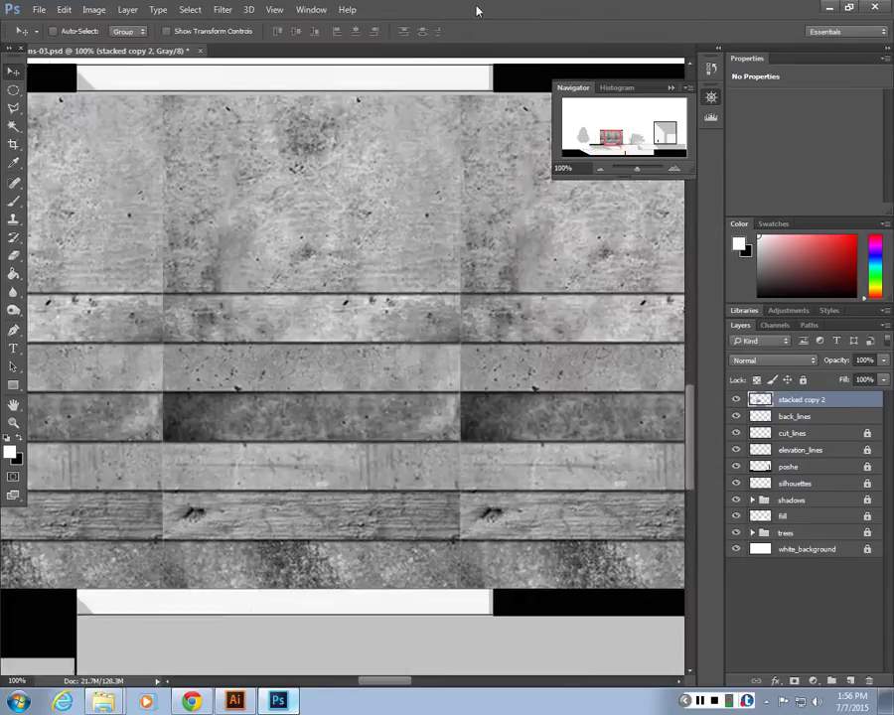
{"action": "key", "text": "ctrl+t"}
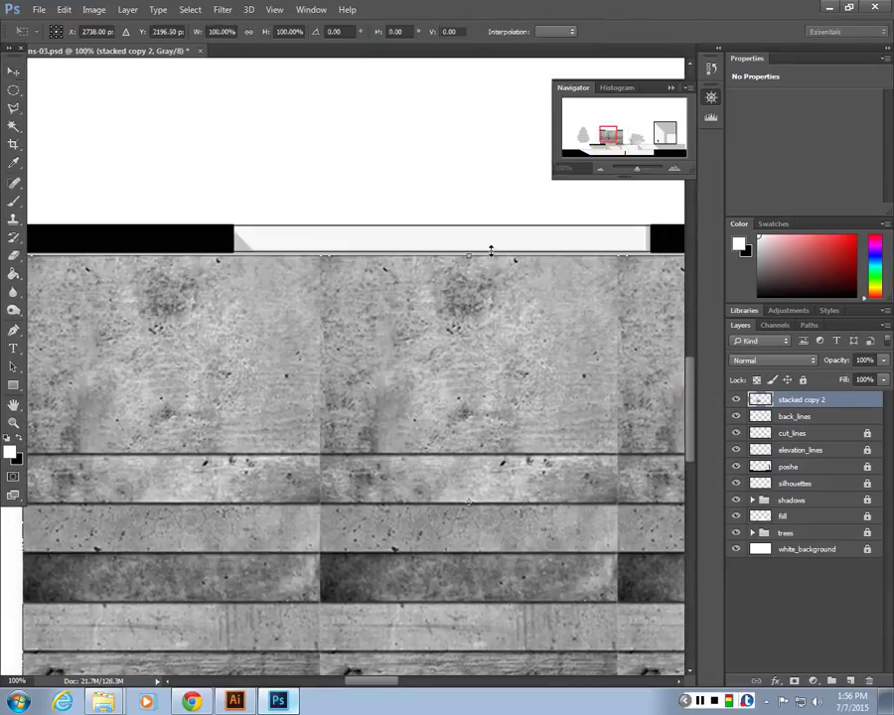
{"action": "left_click_drag", "start_coordinate": [469, 256], "coordinate": [469, 251]}
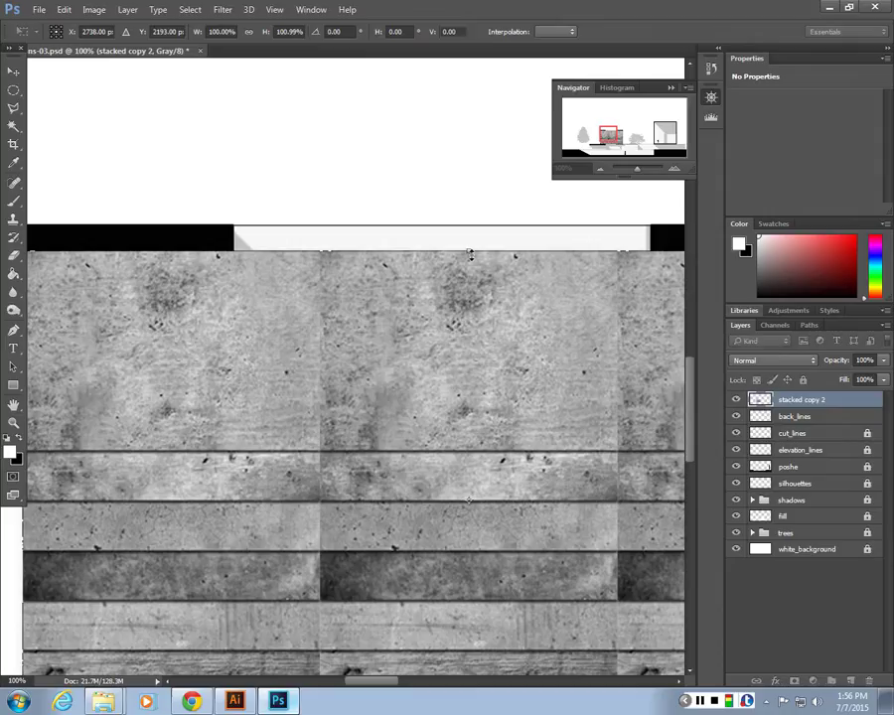
{"action": "key", "text": "Return"}
{"action": "scroll", "coordinate": [521, 394], "scroll_direction": "down", "scroll_amount": 5}
{"action": "left_click_drag", "start_coordinate": [520, 394], "coordinate": [351, 415]}
{"action": "left_click_drag", "start_coordinate": [528, 429], "coordinate": [269, 451]}
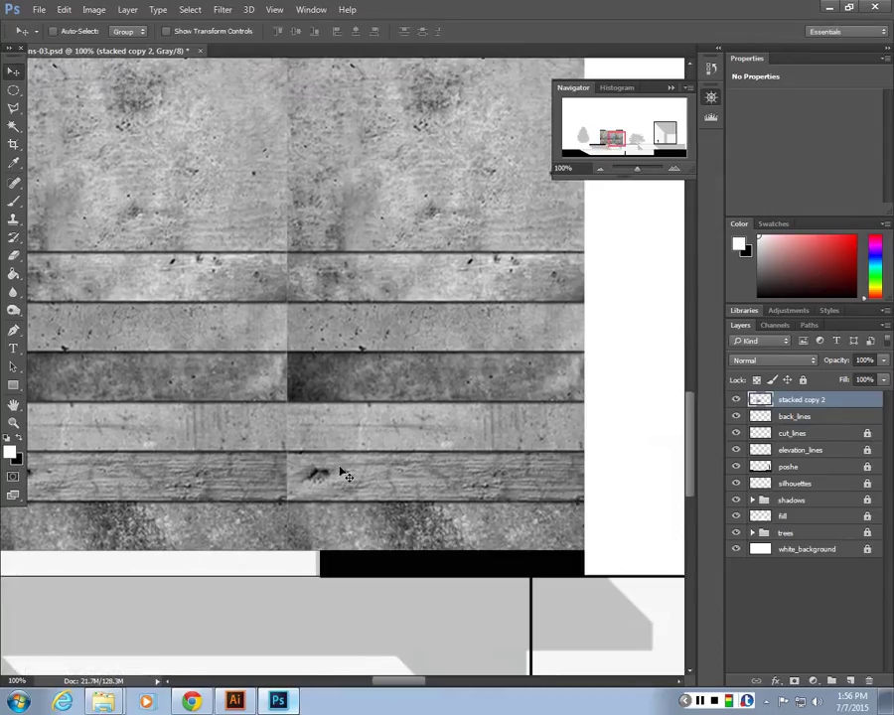
{"action": "key", "text": "ctrl+minus"}
{"action": "key", "text": "ctrl+minus"}
{"action": "key", "text": "ctrl+minus"}
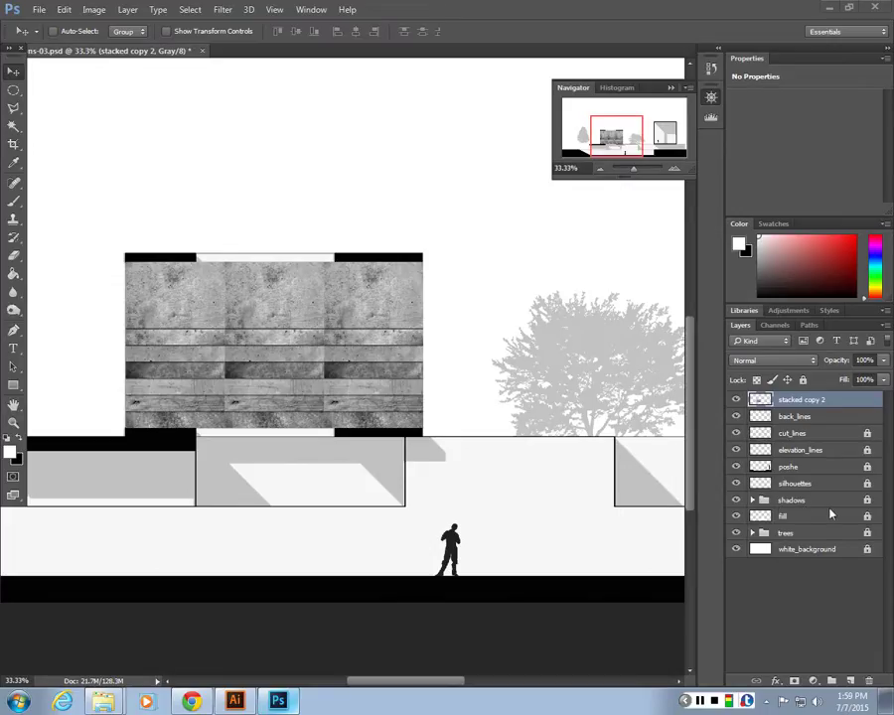
Rename the merged texture layer to 'stacked_wall' and move it into the shadows group.
{"action": "double_click", "coordinate": [800, 400]}
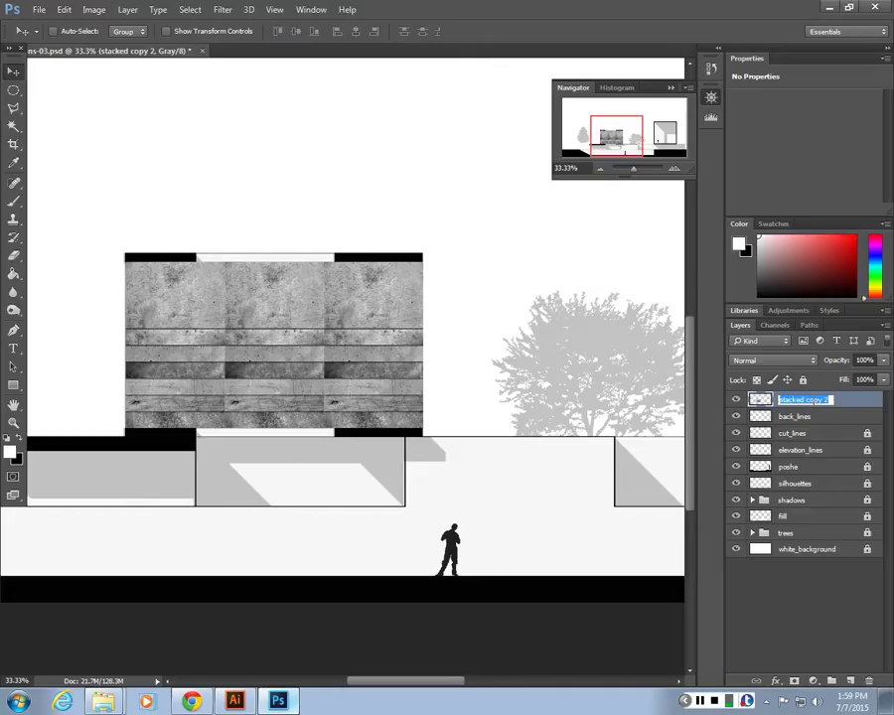
{"action": "type", "text": "stacked_wall"}
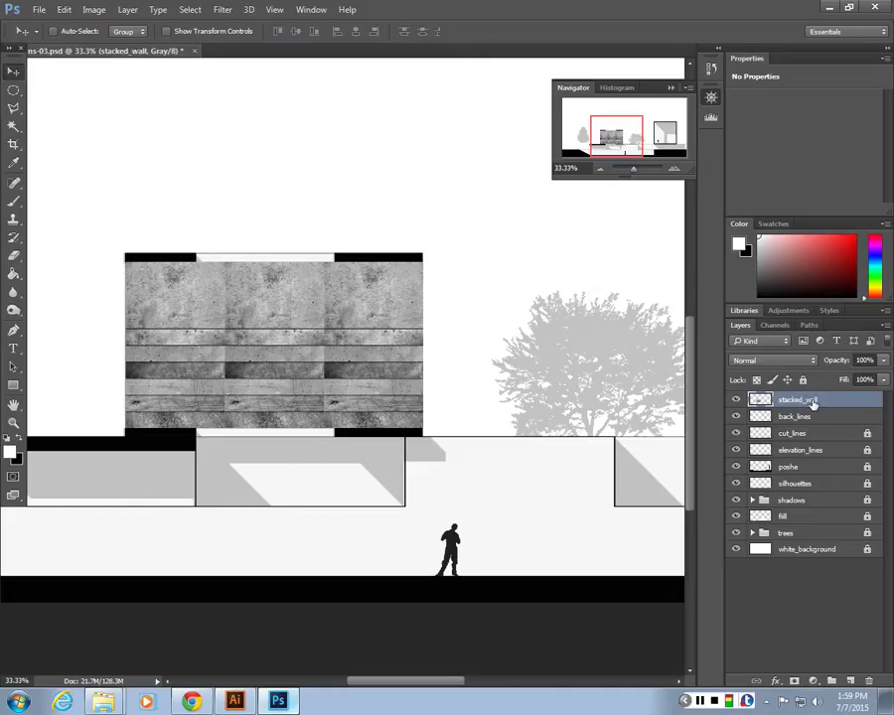
{"action": "key", "text": "Return"}
{"action": "left_click_drag", "start_coordinate": [800, 500], "coordinate": [796, 507]}
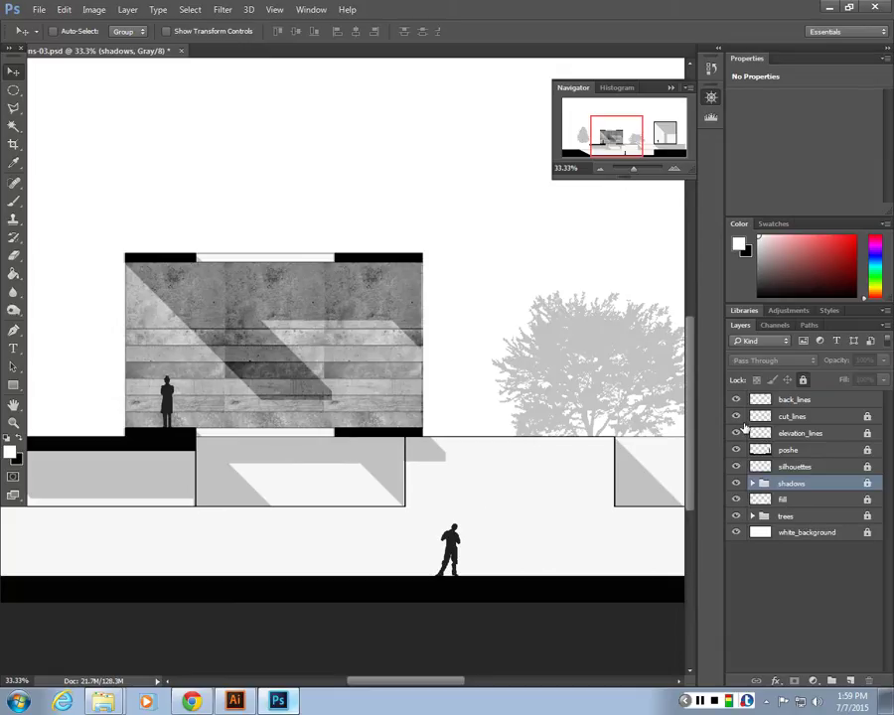
Check the silhouette, poshe and line layers' visibility, select fill, and paste the wall texture.
{"action": "left_click", "coordinate": [736, 465]}
{"action": "left_click", "coordinate": [736, 466]}
{"action": "left_click", "coordinate": [736, 450]}
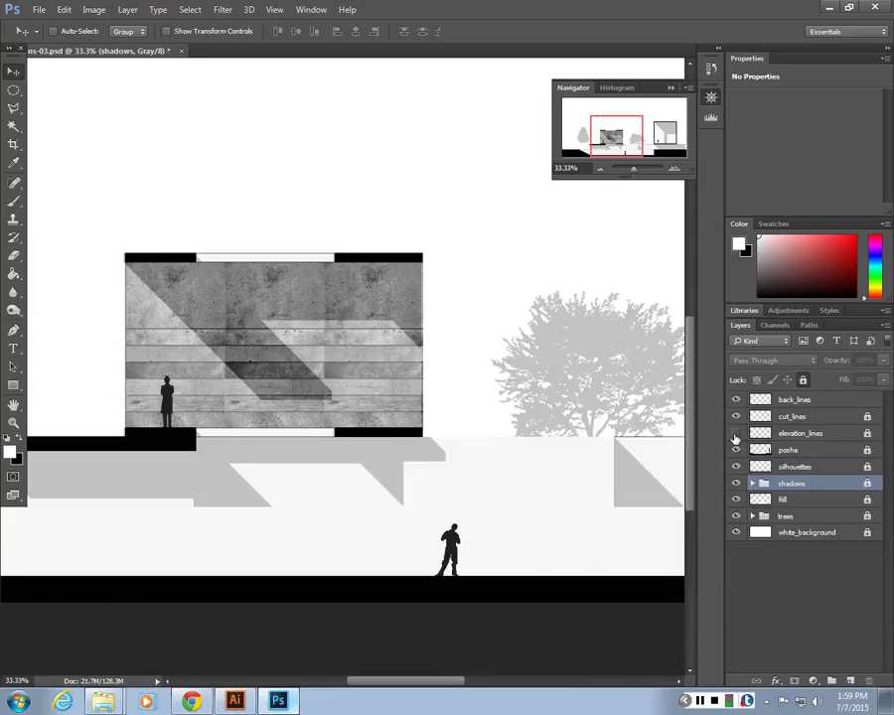
{"action": "left_click", "coordinate": [736, 434]}
{"action": "left_click", "coordinate": [736, 418]}
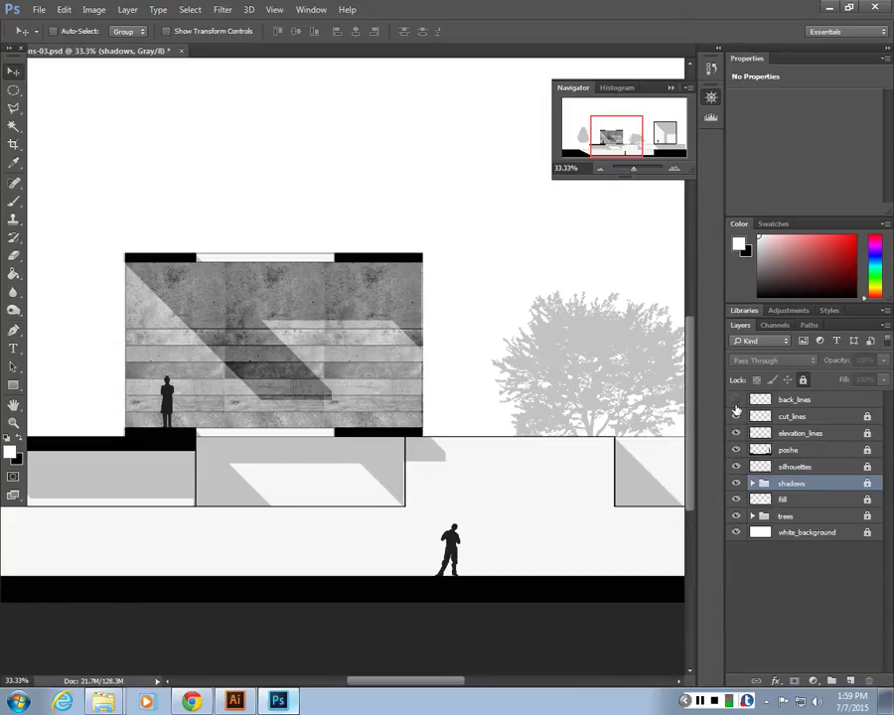
{"action": "left_click", "coordinate": [772, 400]}
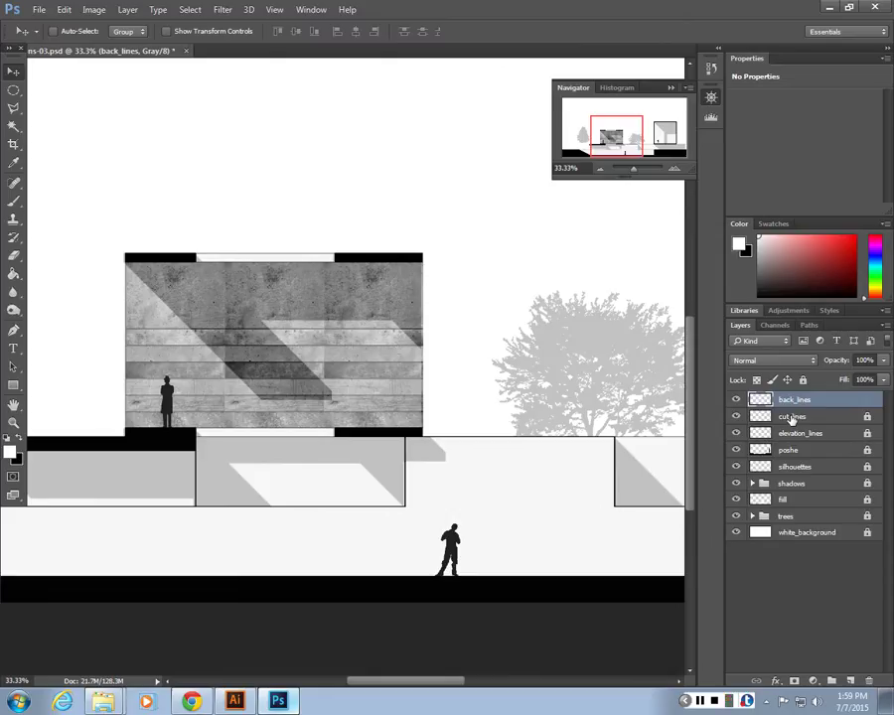
{"action": "left_click", "coordinate": [792, 416]}
{"action": "left_click", "coordinate": [792, 433]}
{"action": "left_click", "coordinate": [791, 450]}
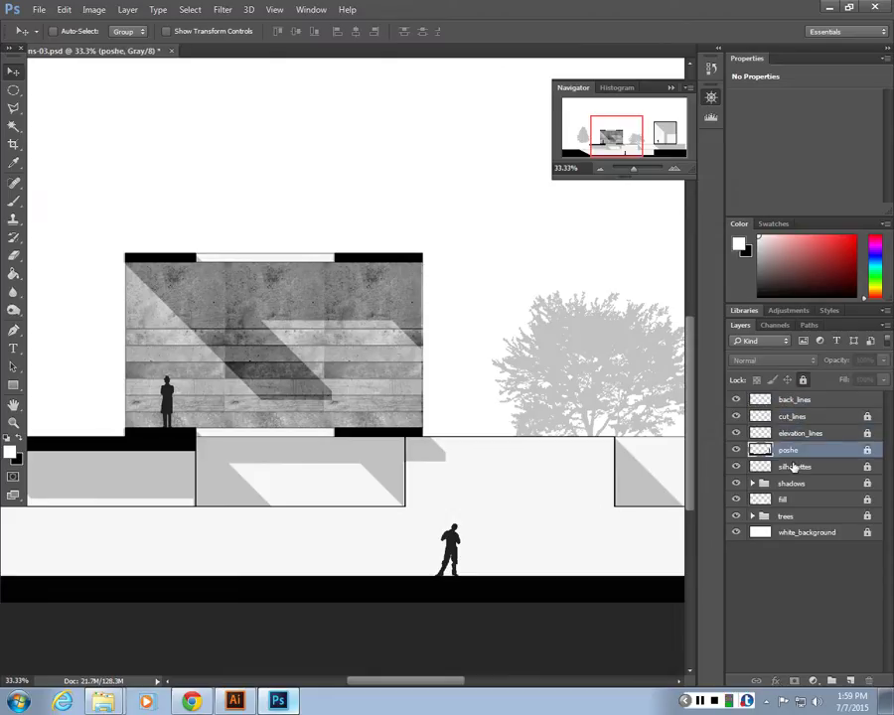
{"action": "left_click", "coordinate": [791, 484]}
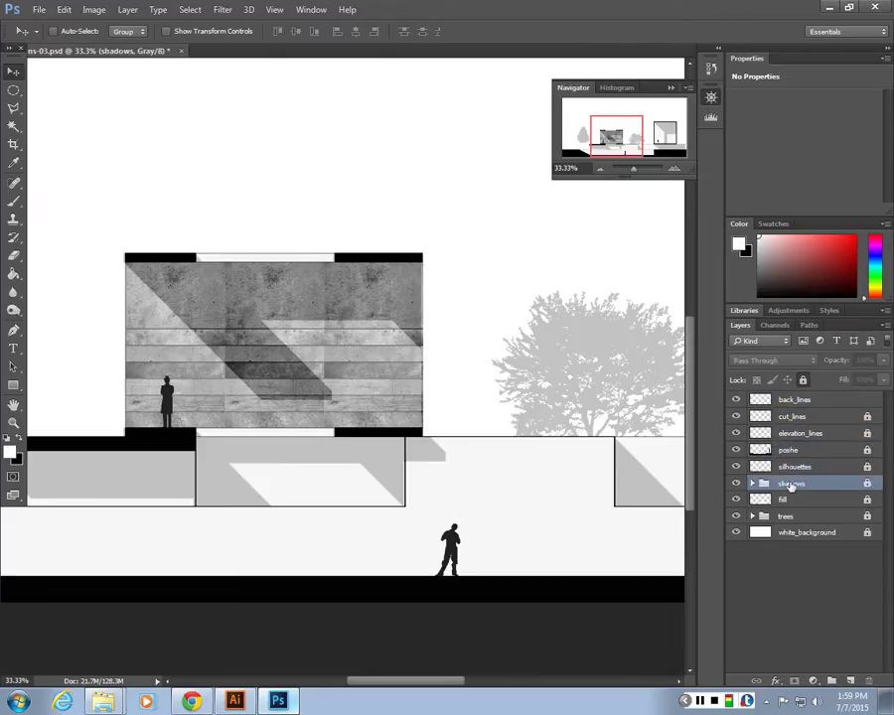
{"action": "left_click", "coordinate": [795, 499]}
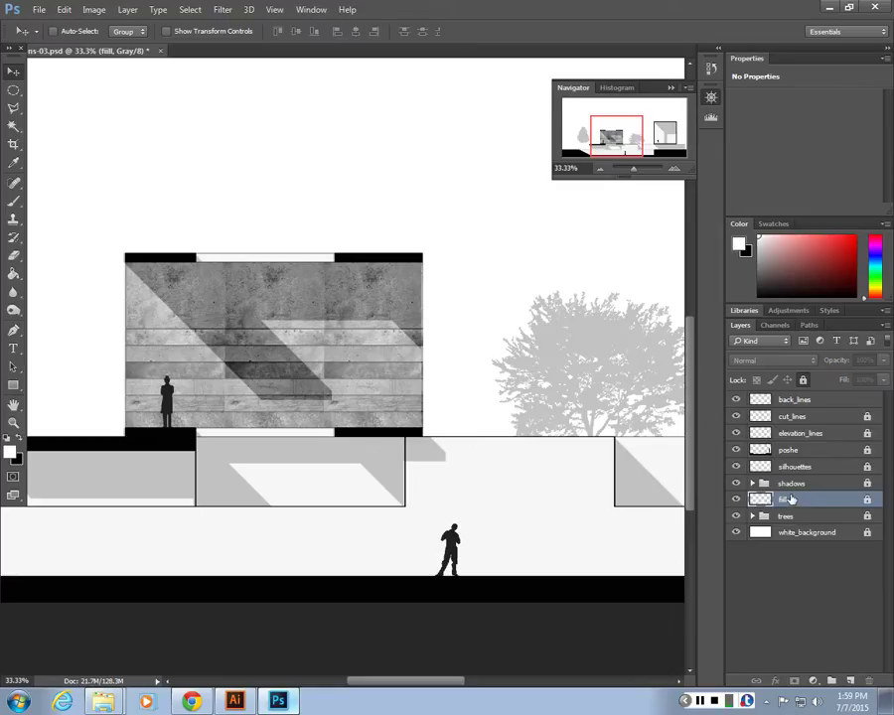
{"action": "key", "text": "ctrl+z"}
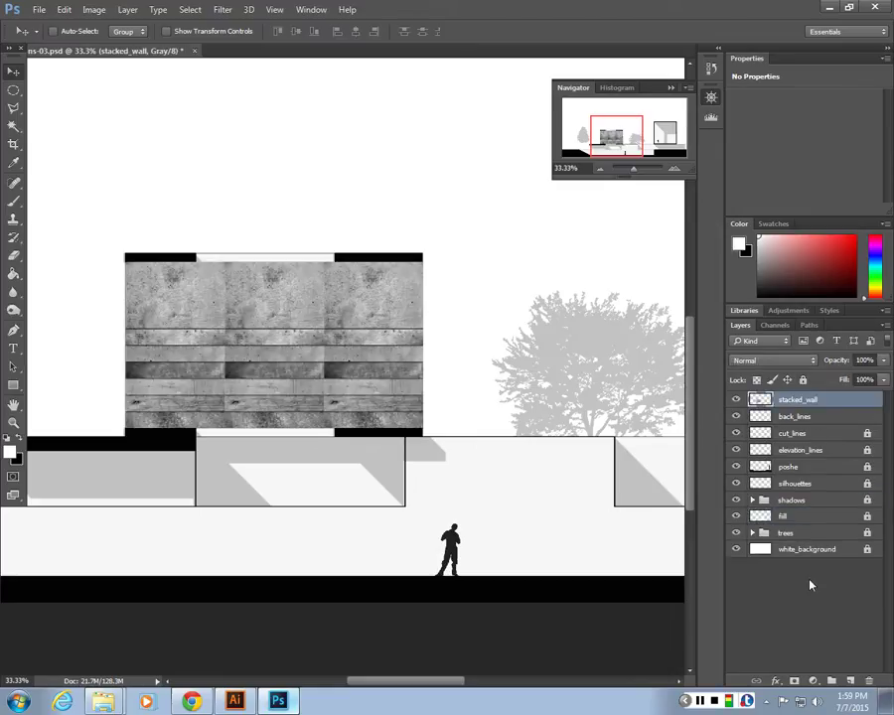
Place stacked_wall beneath the shadows group, keeping the <Linked File> shadow layer inside the group.
{"action": "left_click_drag", "start_coordinate": [797, 402], "coordinate": [785, 515]}
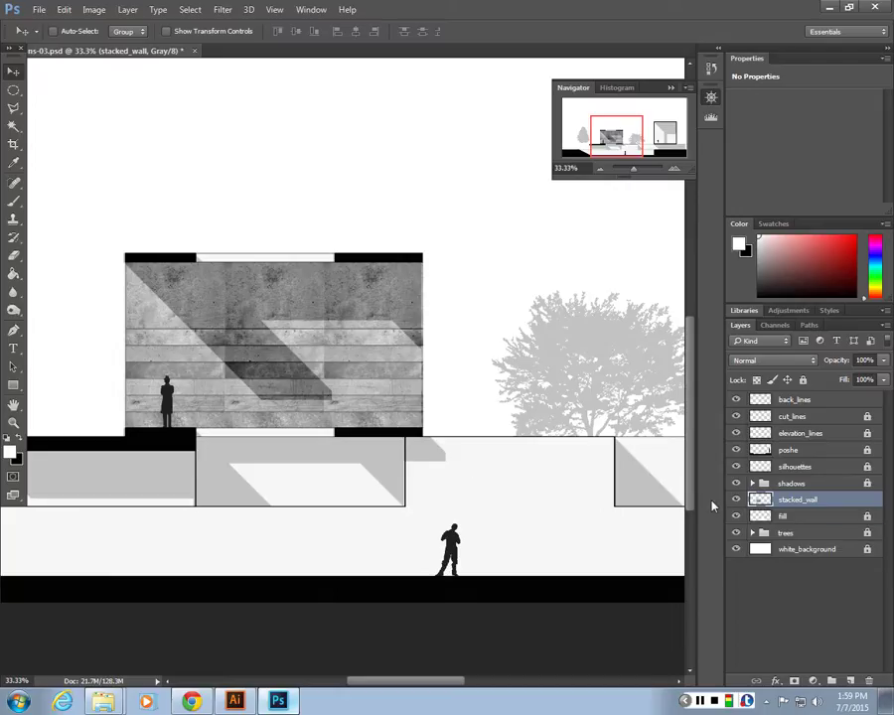
{"action": "left_click", "coordinate": [752, 483]}
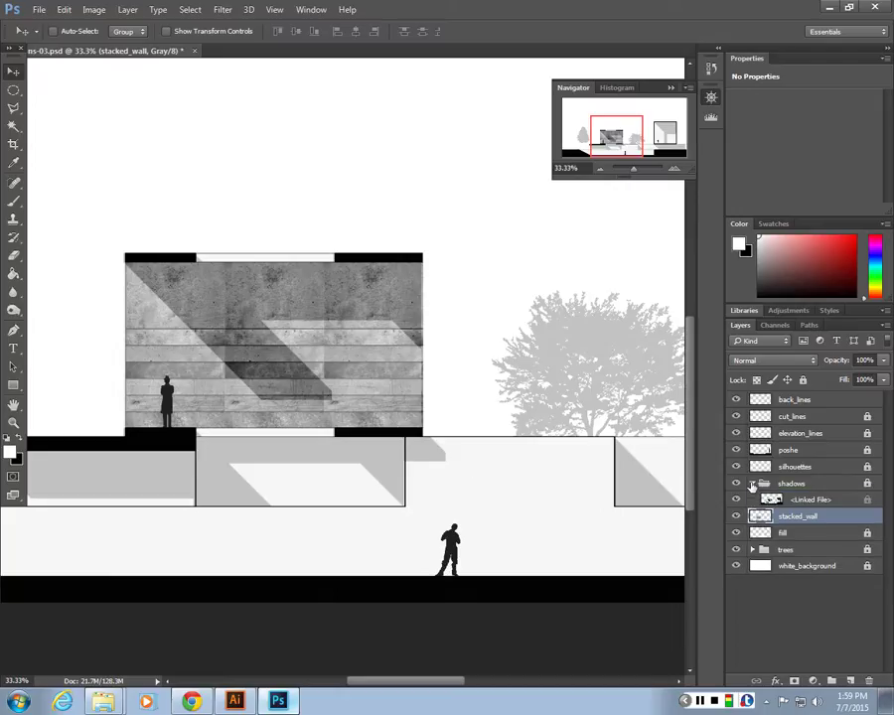
{"action": "left_click", "coordinate": [814, 504]}
{"action": "key", "text": "alt+bracketright"}
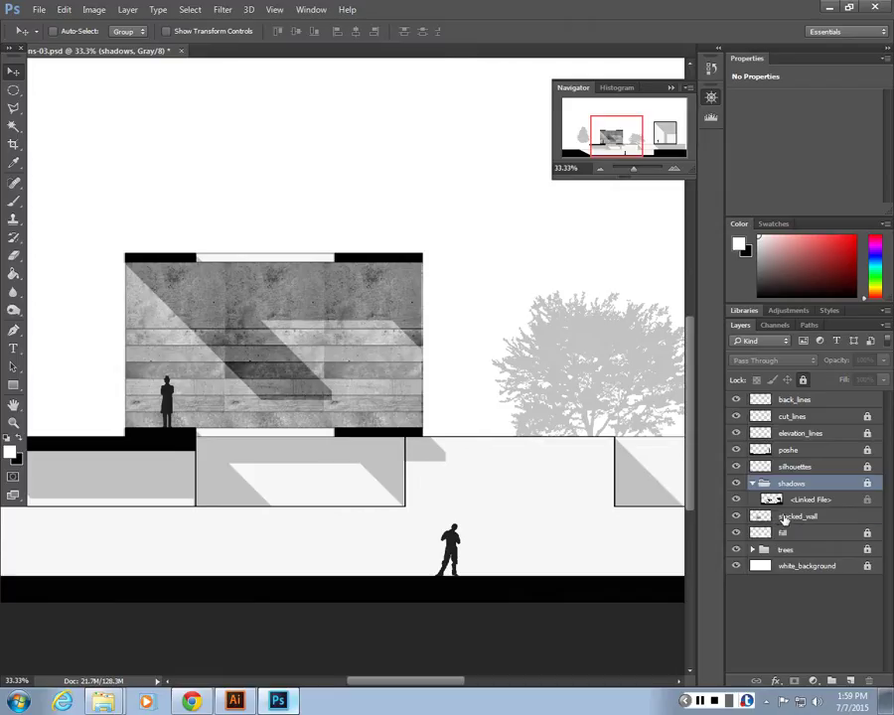
{"action": "left_click", "coordinate": [798, 518]}
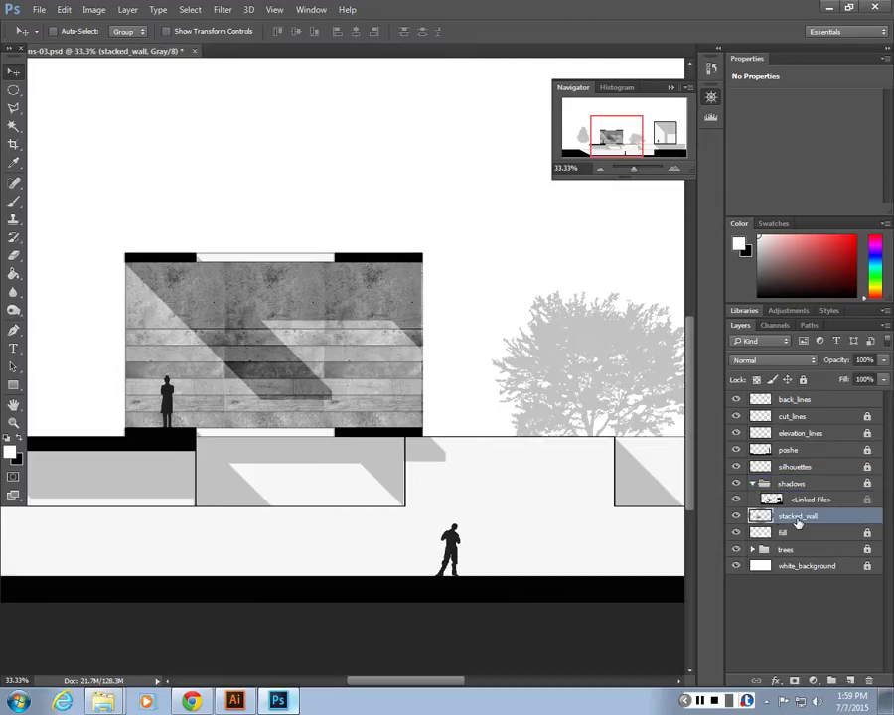
{"action": "left_click", "coordinate": [752, 483]}
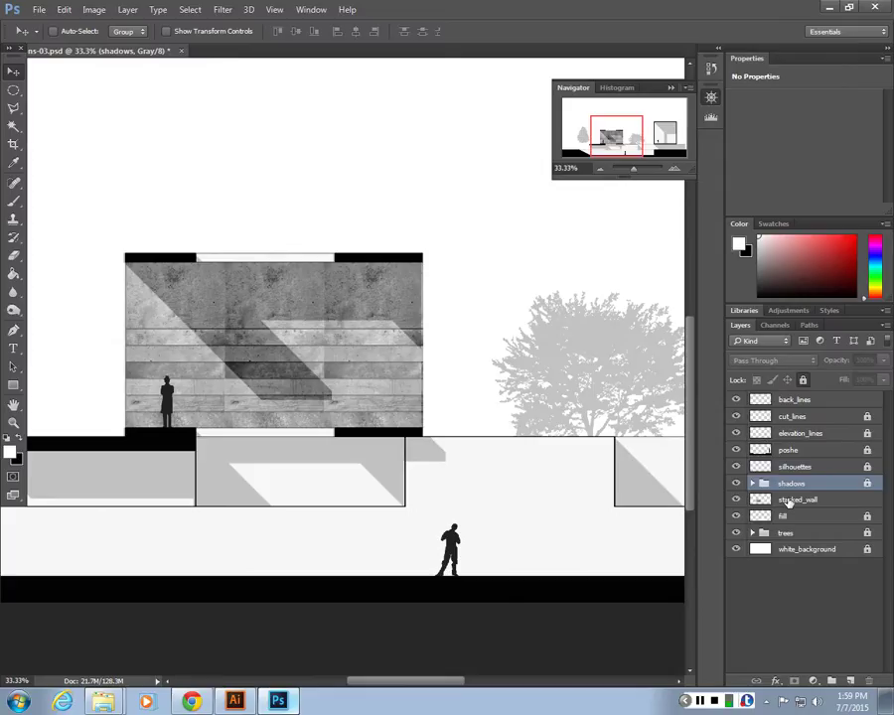
{"action": "left_click", "coordinate": [786, 505]}
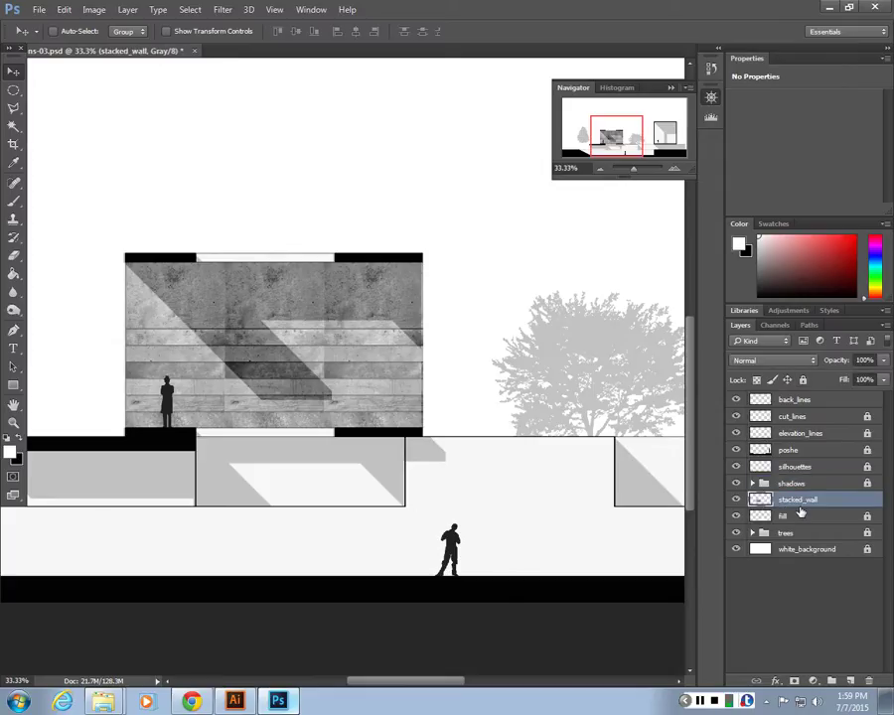
{"action": "mouse_move", "coordinate": [801, 511]}
{"action": "left_mouse_down"}
{"action": "mouse_move", "coordinate": [795, 479]}
{"action": "mouse_move", "coordinate": [784, 499]}
{"action": "mouse_move", "coordinate": [806, 514]}
{"action": "left_mouse_up"}
Try unlocking the <Linked File> shadow layer and dismiss the locked-by-parent warning.
{"action": "left_click", "coordinate": [799, 483]}
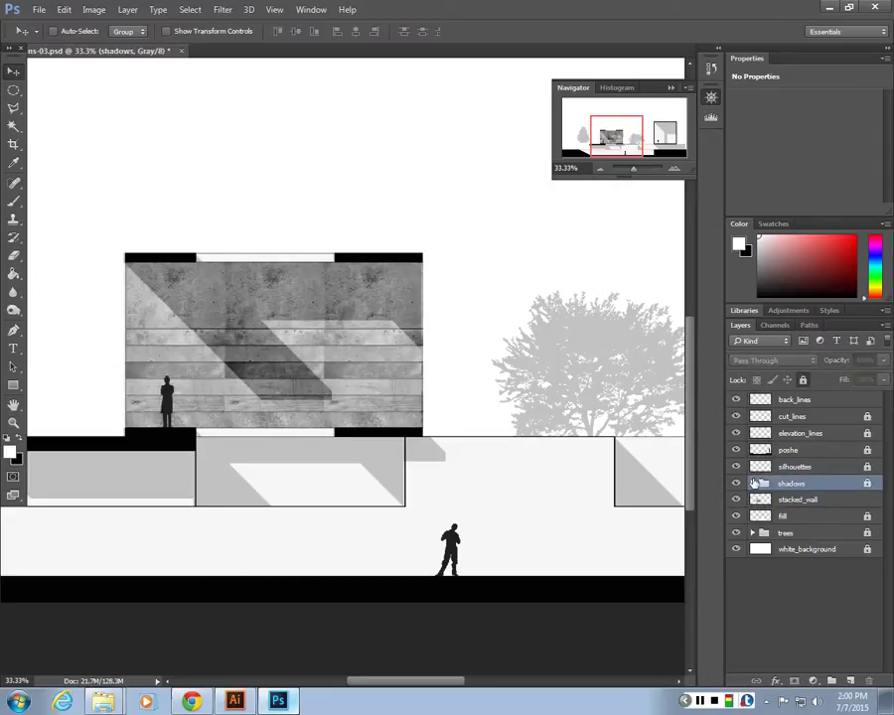
{"action": "left_click", "coordinate": [753, 482]}
{"action": "left_click", "coordinate": [864, 499]}
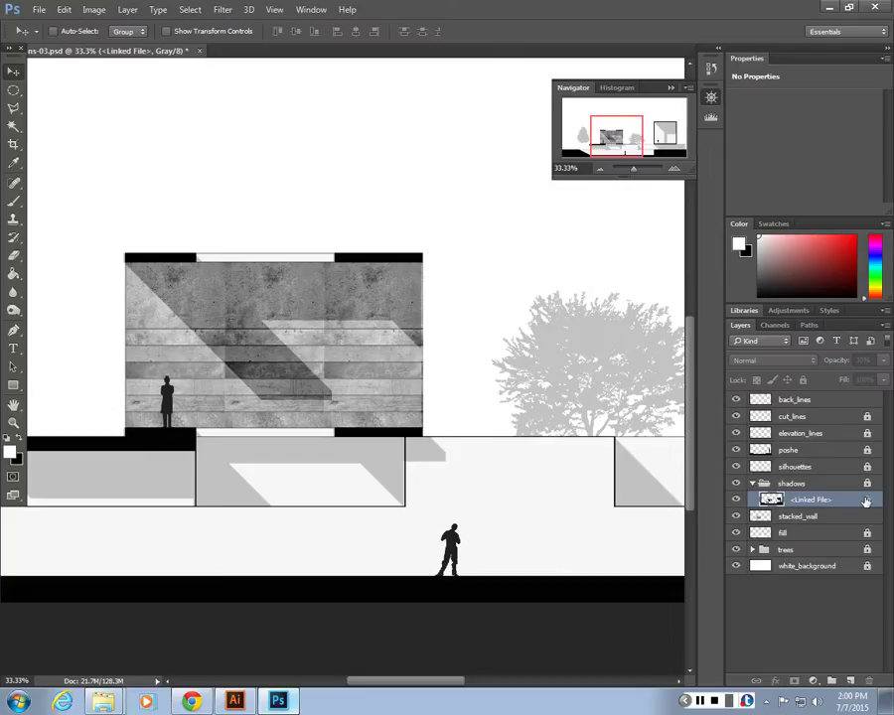
{"action": "left_click", "coordinate": [864, 500]}
{"action": "key", "text": "Return"}
Set the shadows group's blend mode to Normal.
{"action": "left_click", "coordinate": [804, 483]}
{"action": "left_click", "coordinate": [772, 359]}
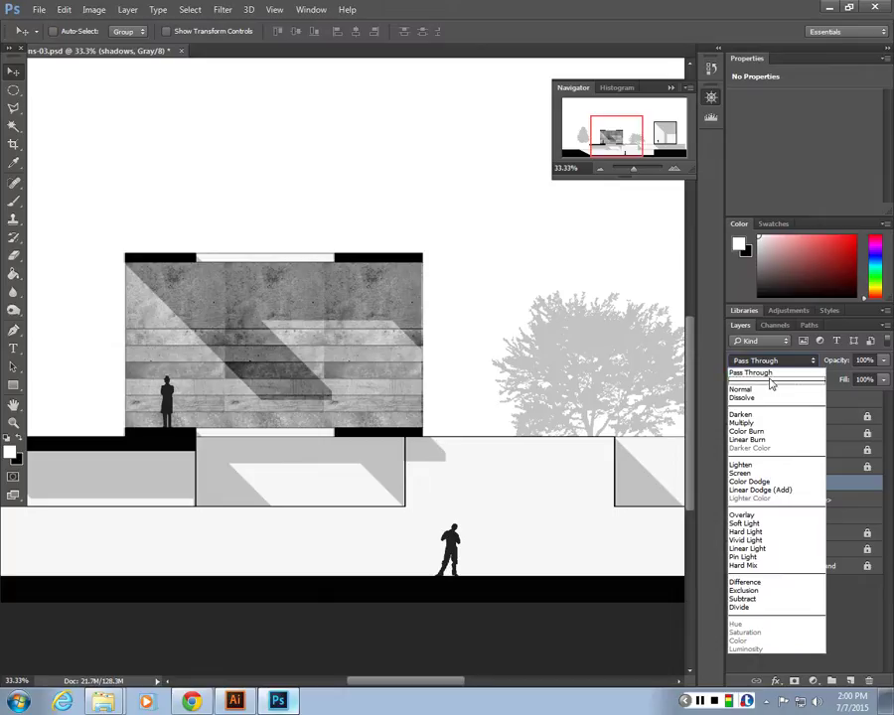
{"action": "left_click", "coordinate": [766, 389]}
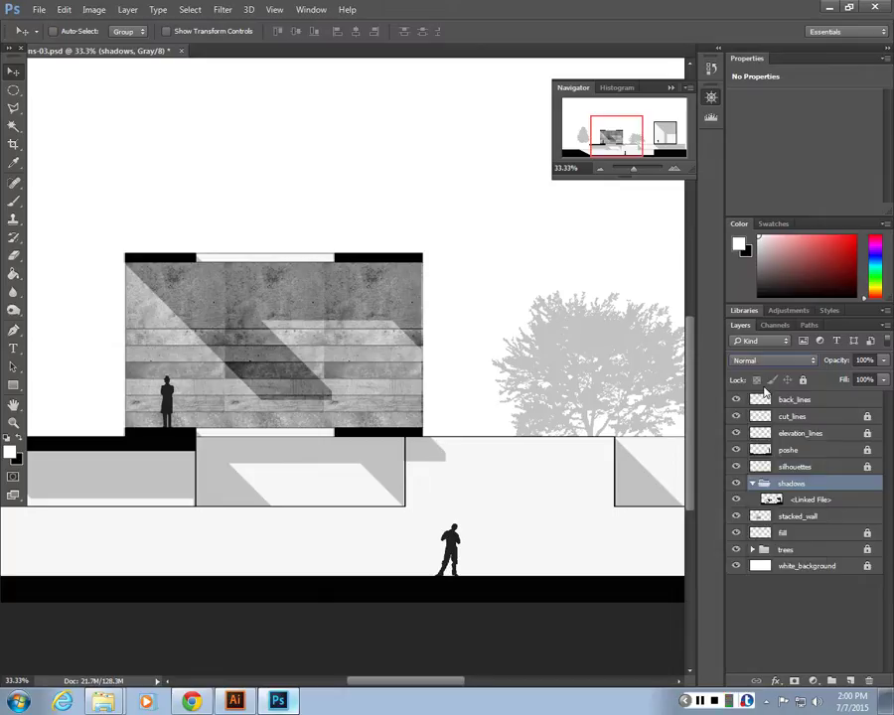
Unlock the cut_lines, elevation_lines, poshe and silhouettes layers, then nudge stacked_wall into alignment.
{"action": "left_click", "coordinate": [793, 467]}
{"action": "left_click", "coordinate": [792, 433]}
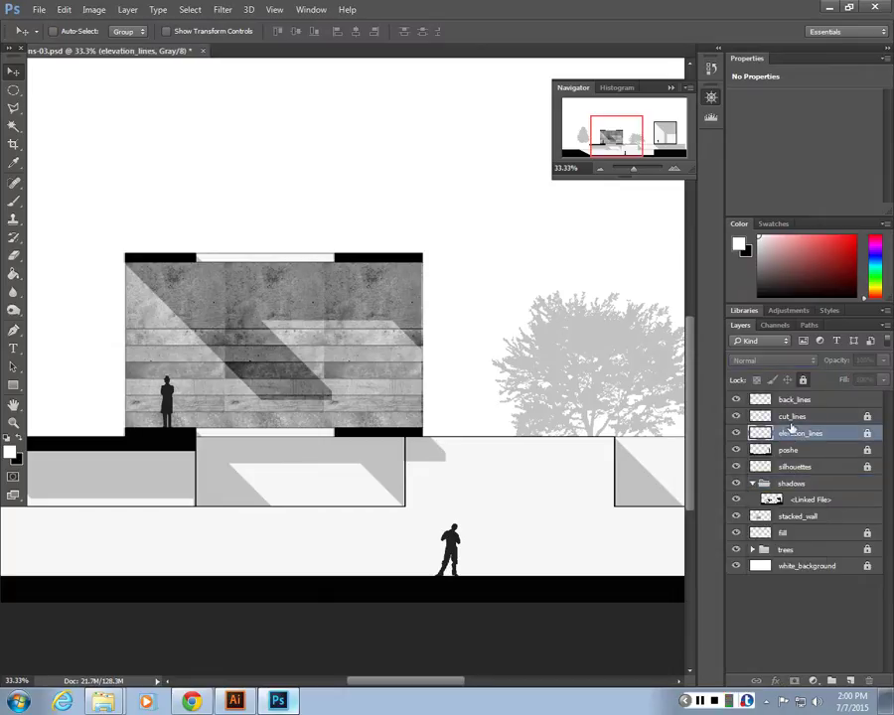
{"action": "left_click", "coordinate": [793, 415]}
{"action": "left_click", "coordinate": [794, 399]}
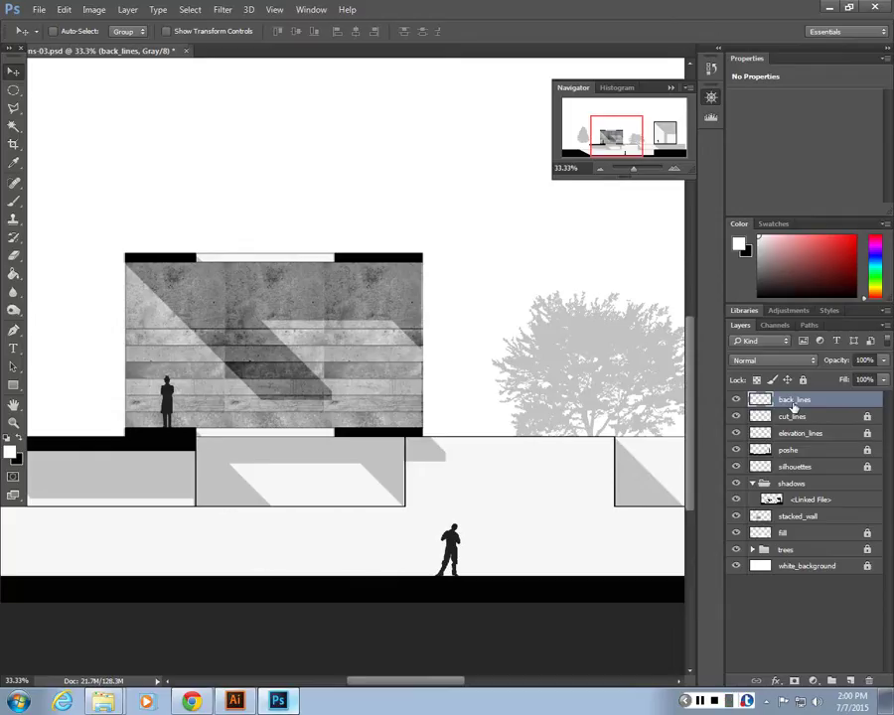
{"action": "left_click", "coordinate": [871, 421]}
{"action": "left_click", "coordinate": [867, 417]}
{"action": "left_click", "coordinate": [867, 433]}
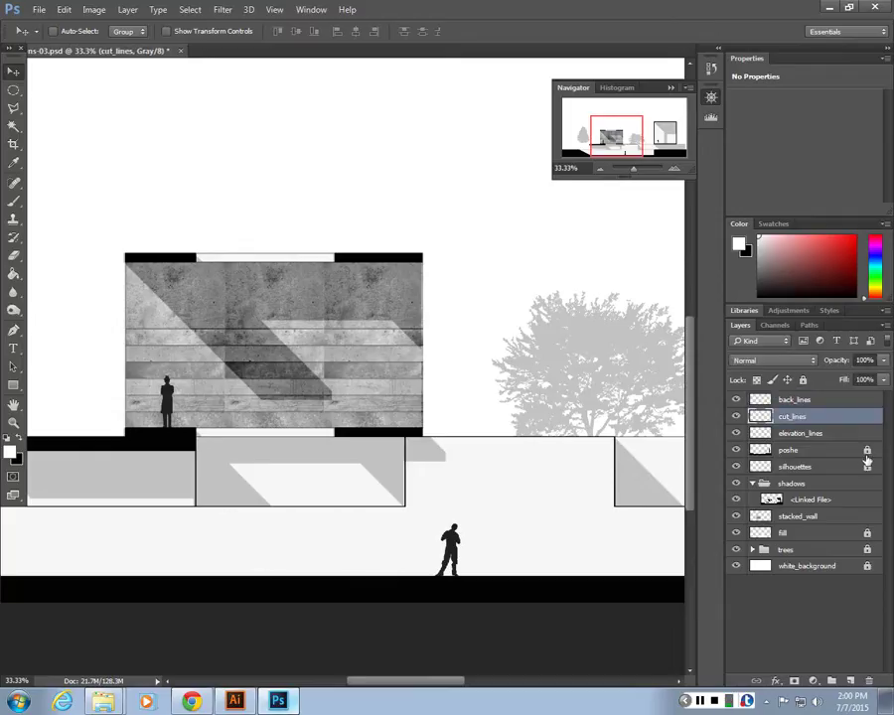
{"action": "left_click", "coordinate": [867, 449]}
{"action": "left_click", "coordinate": [867, 466]}
{"action": "left_click", "coordinate": [819, 517]}
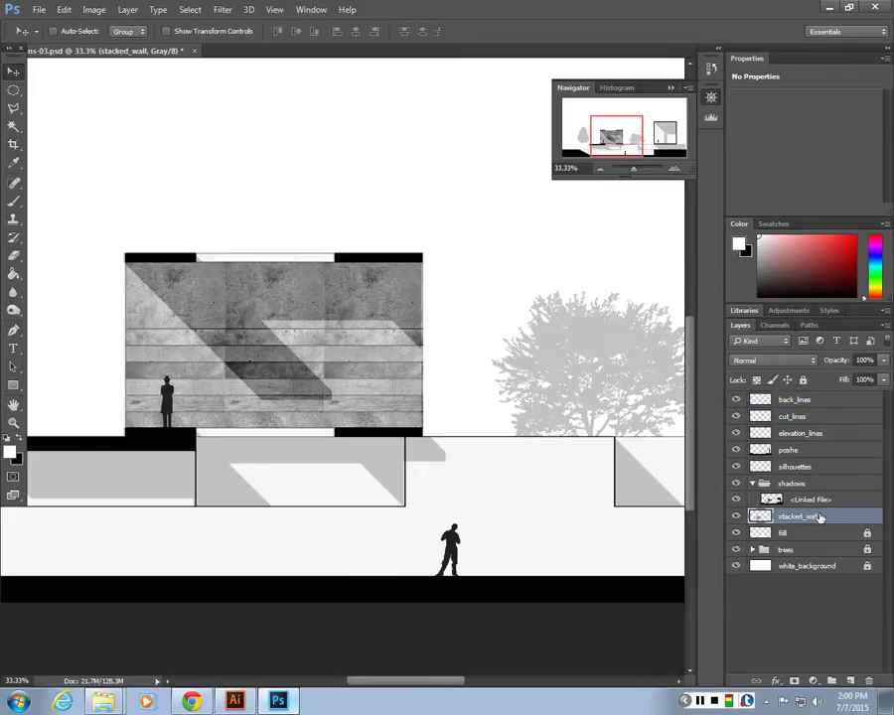
{"action": "mouse_move", "coordinate": [198, 318]}
{"action": "left_mouse_down"}
{"action": "mouse_move", "coordinate": [222, 300]}
{"action": "mouse_move", "coordinate": [212, 310]}
{"action": "left_mouse_up"}
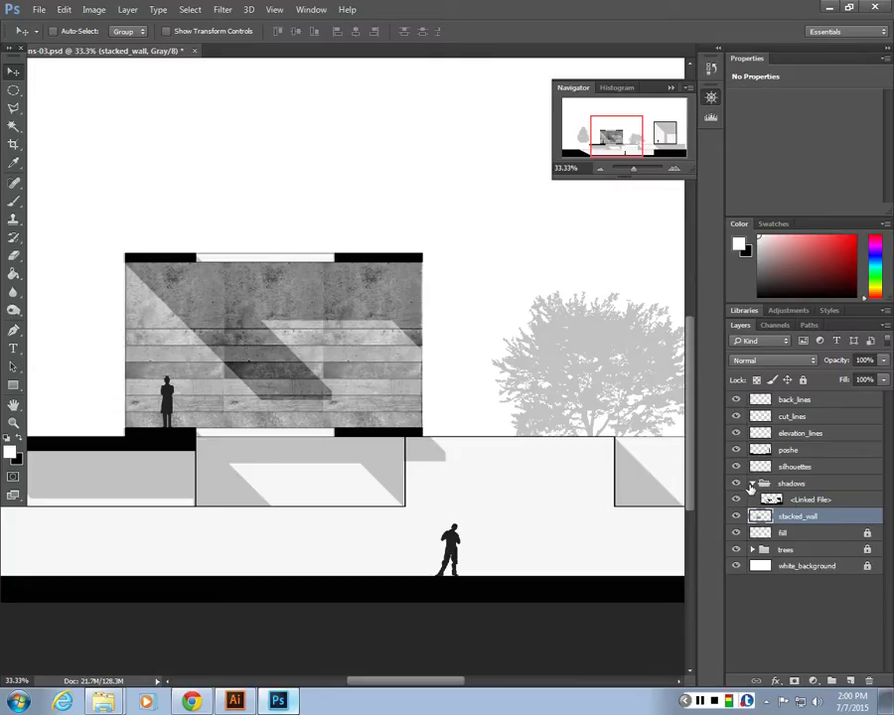
{"action": "left_click", "coordinate": [752, 483]}
{"action": "left_click", "coordinate": [735, 482]}
{"action": "left_click", "coordinate": [735, 483]}
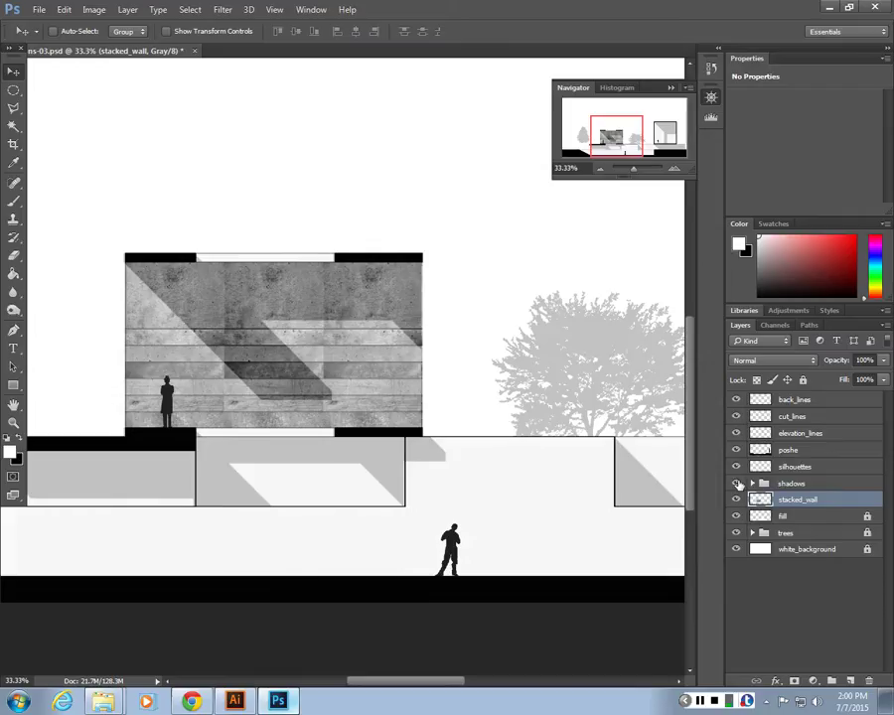
{"action": "left_click", "coordinate": [736, 483]}
{"action": "left_click", "coordinate": [736, 483]}
{"action": "left_click", "coordinate": [736, 482]}
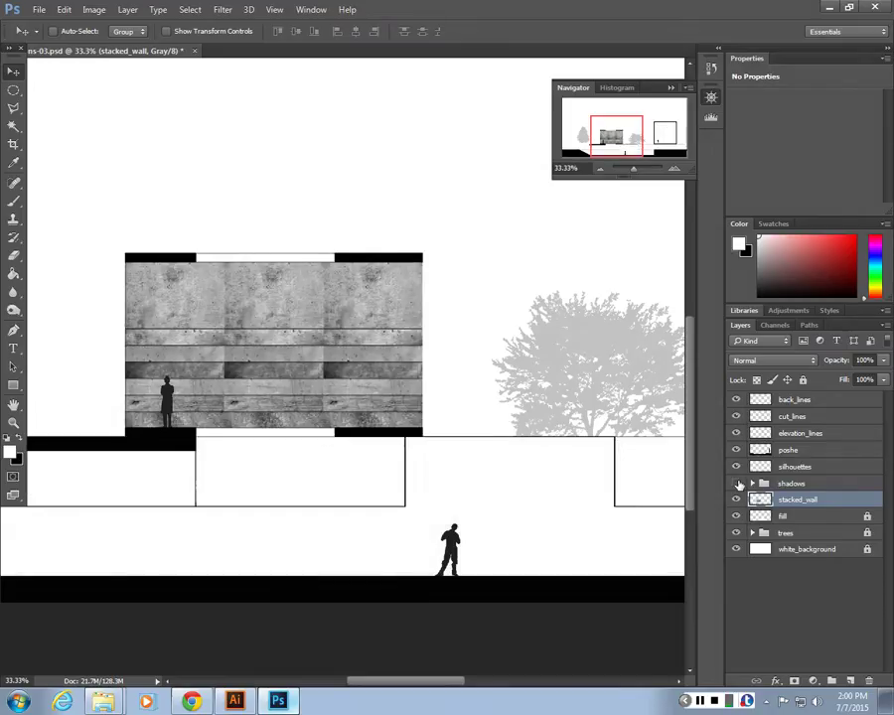
{"action": "left_click", "coordinate": [736, 482]}
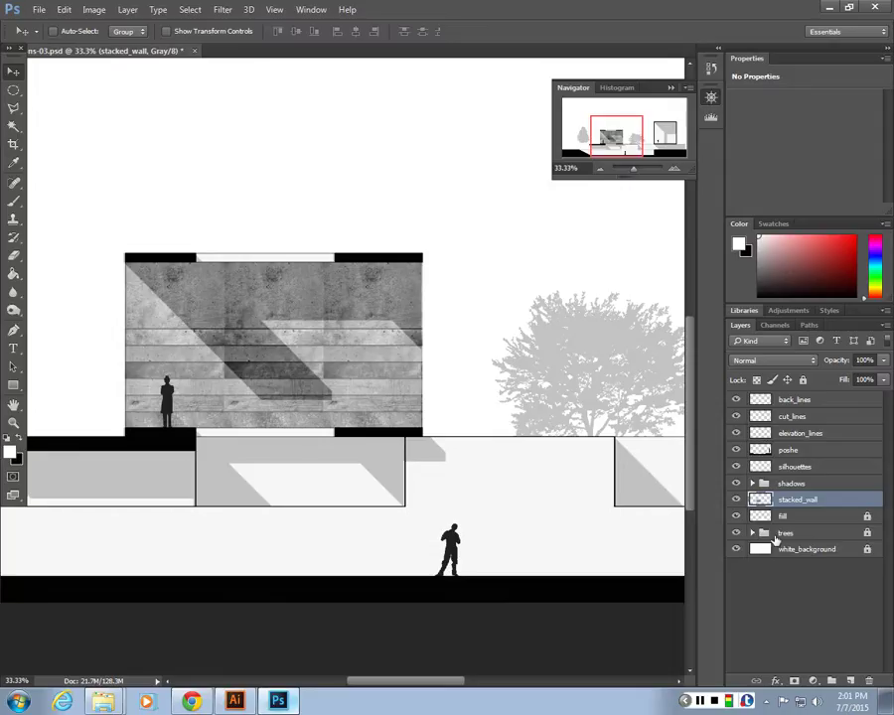
{"action": "left_click", "coordinate": [752, 483]}
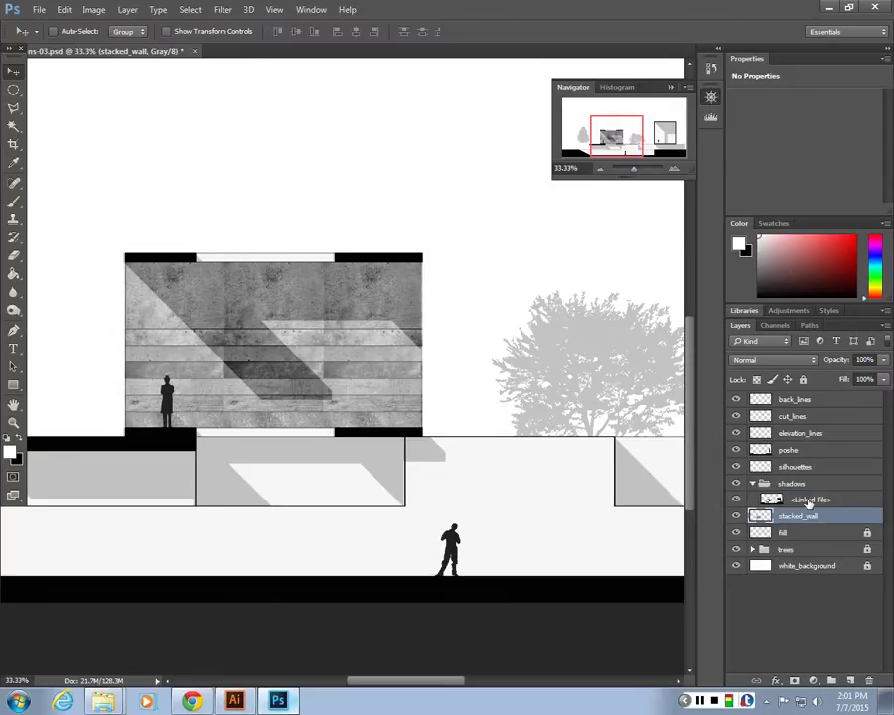
{"action": "left_click", "coordinate": [807, 501]}
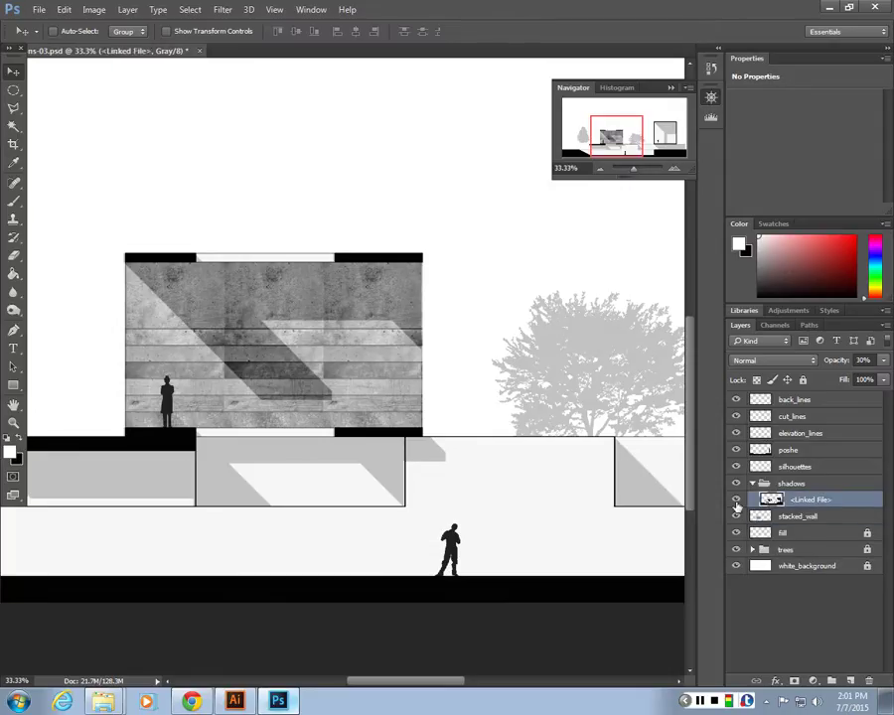
{"action": "left_click", "coordinate": [736, 500]}
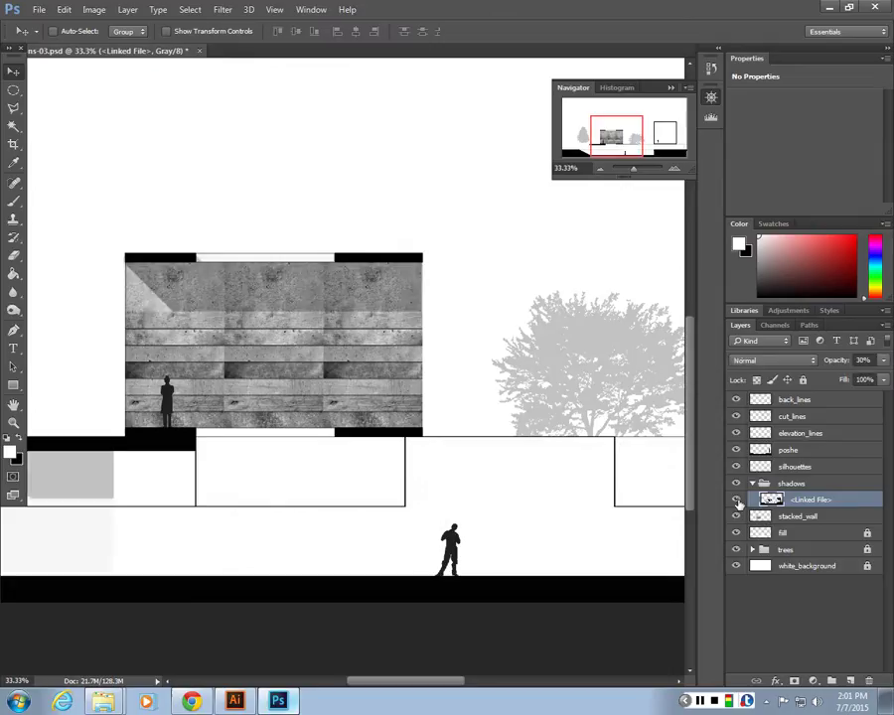
{"action": "left_click", "coordinate": [736, 500]}
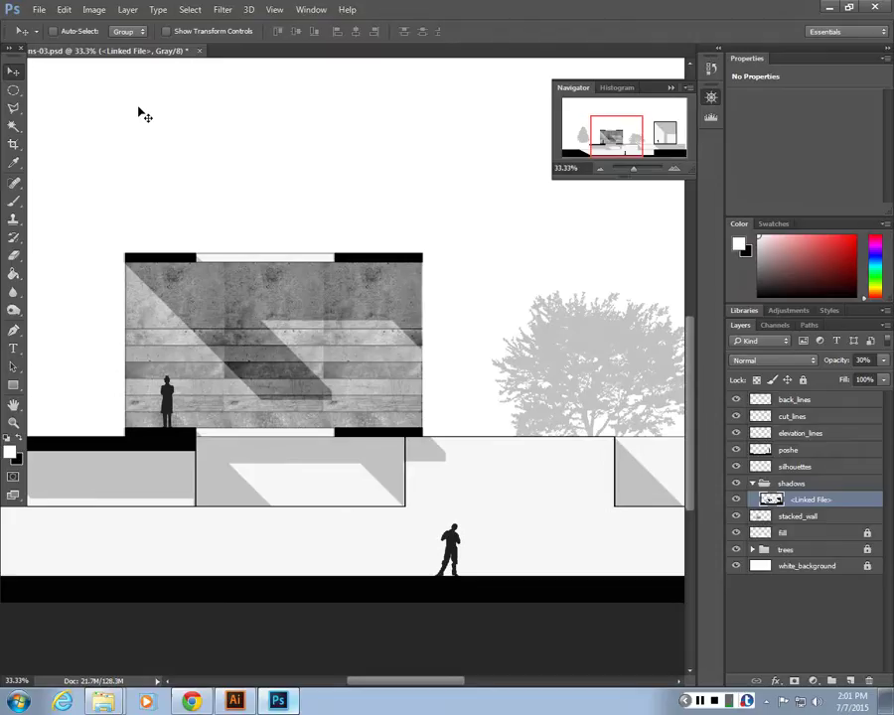
Make a Color Range selection by sampling the concrete wall and its light band.
{"action": "left_click", "coordinate": [192, 11]}
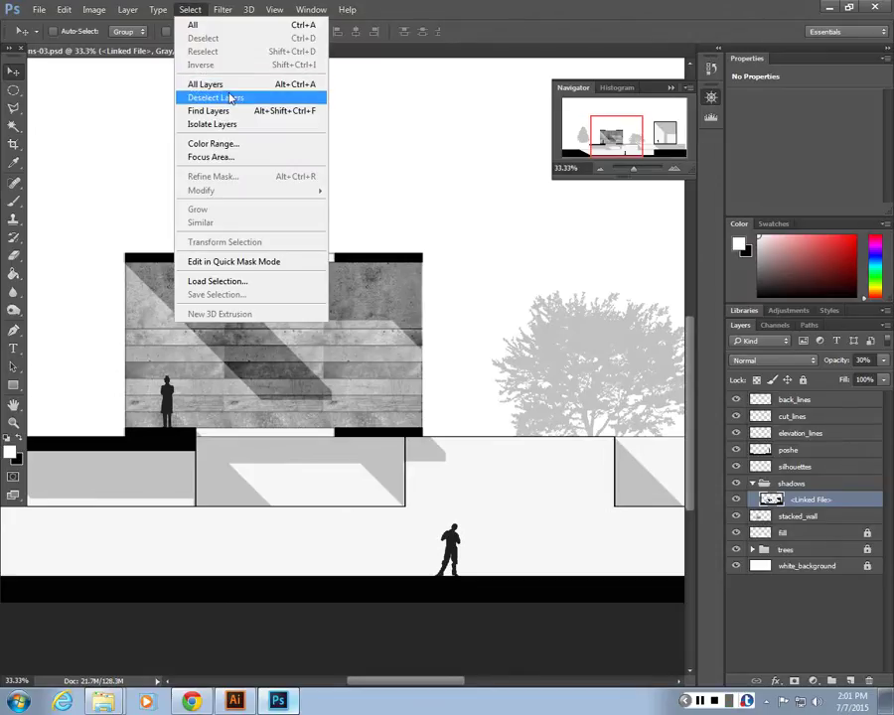
{"action": "left_click", "coordinate": [208, 144]}
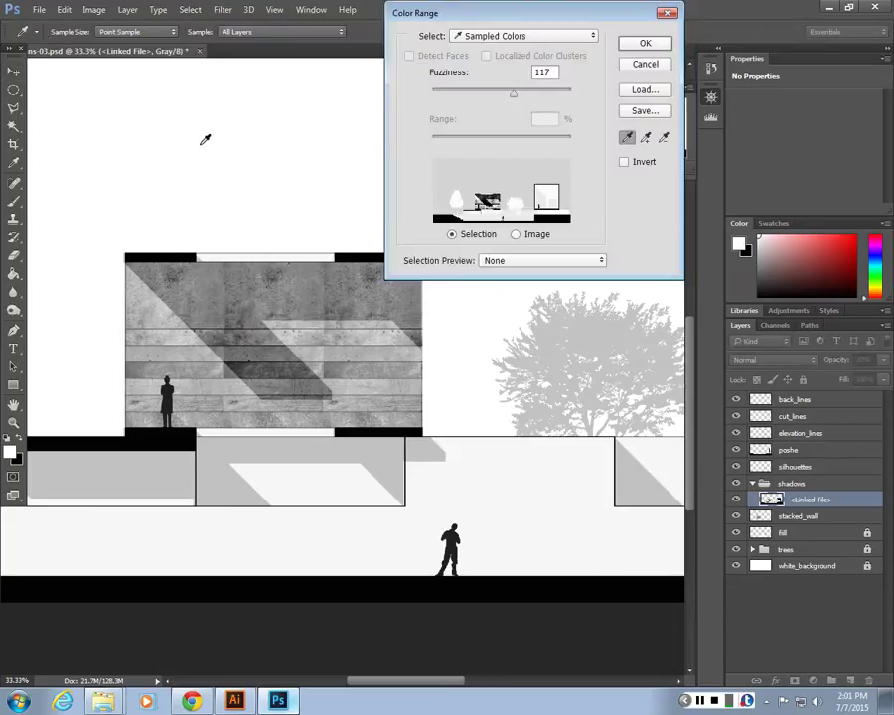
{"action": "left_click", "coordinate": [191, 280]}
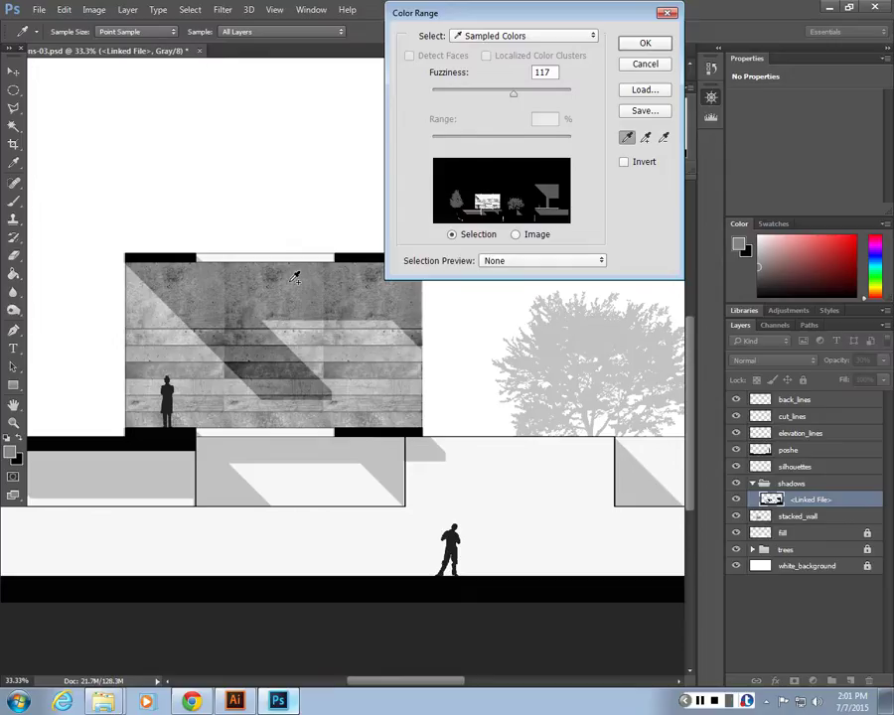
{"action": "left_click", "coordinate": [376, 450]}
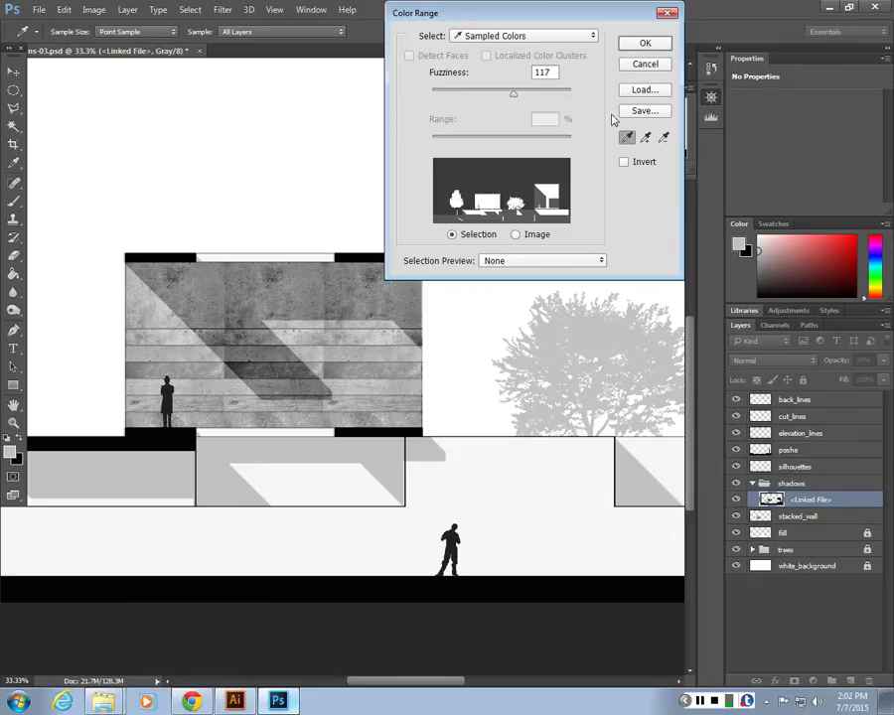
{"action": "left_click", "coordinate": [635, 44]}
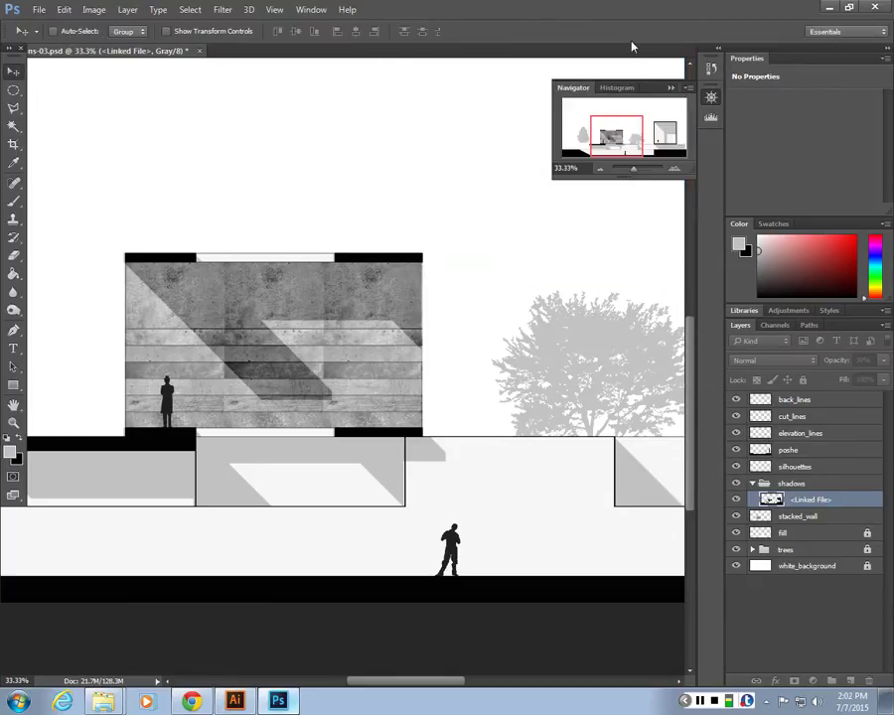
Toggle the <Linked File> shadow layer on and off to compare, then deselect.
{"action": "left_click", "coordinate": [734, 501]}
{"action": "left_click", "coordinate": [734, 502]}
{"action": "left_click", "coordinate": [734, 501]}
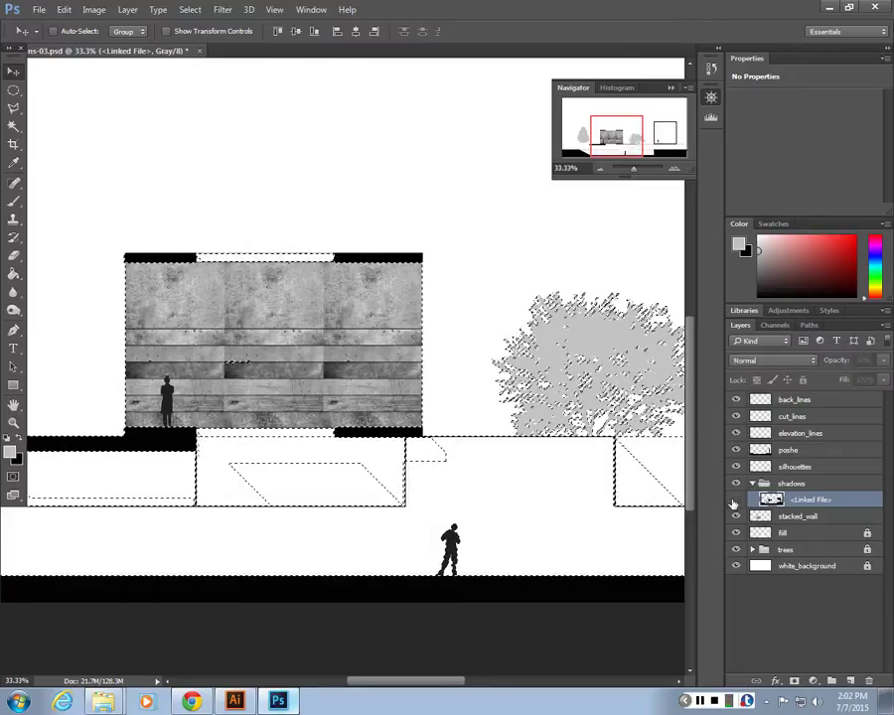
{"action": "left_click", "coordinate": [734, 501]}
{"action": "left_click", "coordinate": [734, 501]}
{"action": "left_click", "coordinate": [733, 502]}
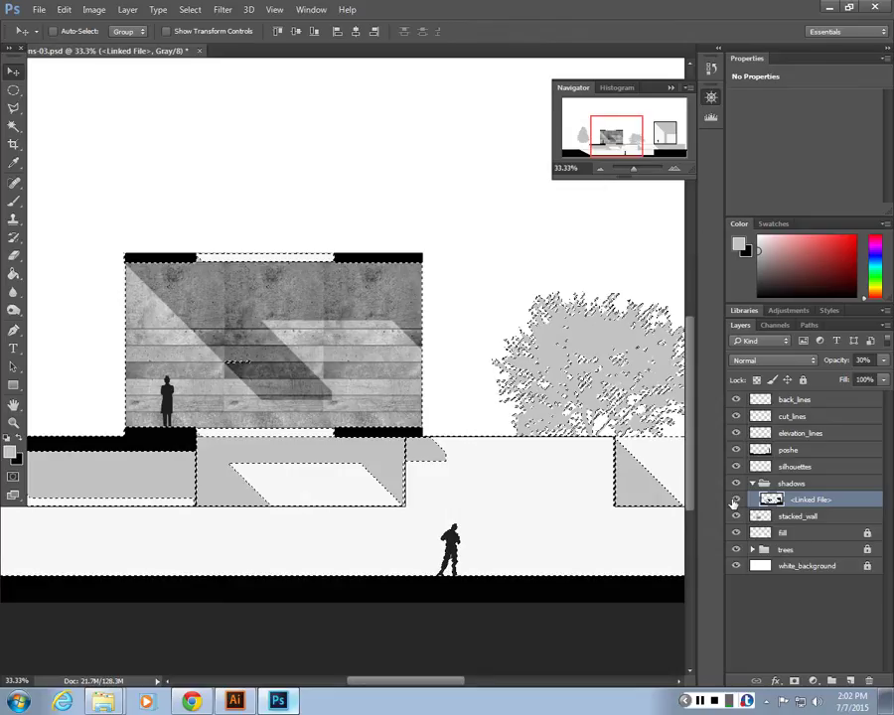
{"action": "left_click", "coordinate": [14, 90]}
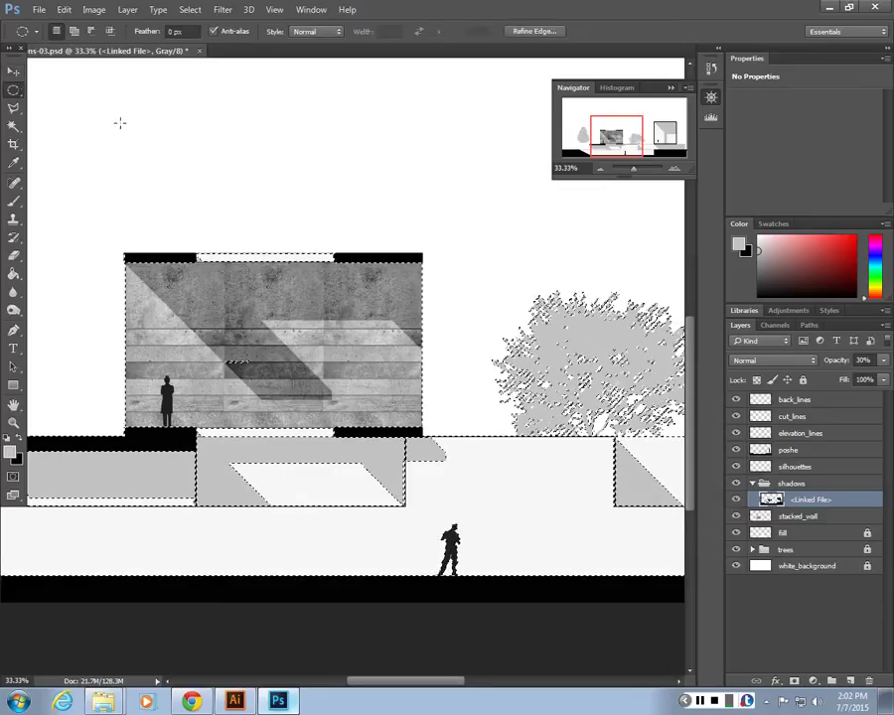
{"action": "key", "text": "ctrl+d"}
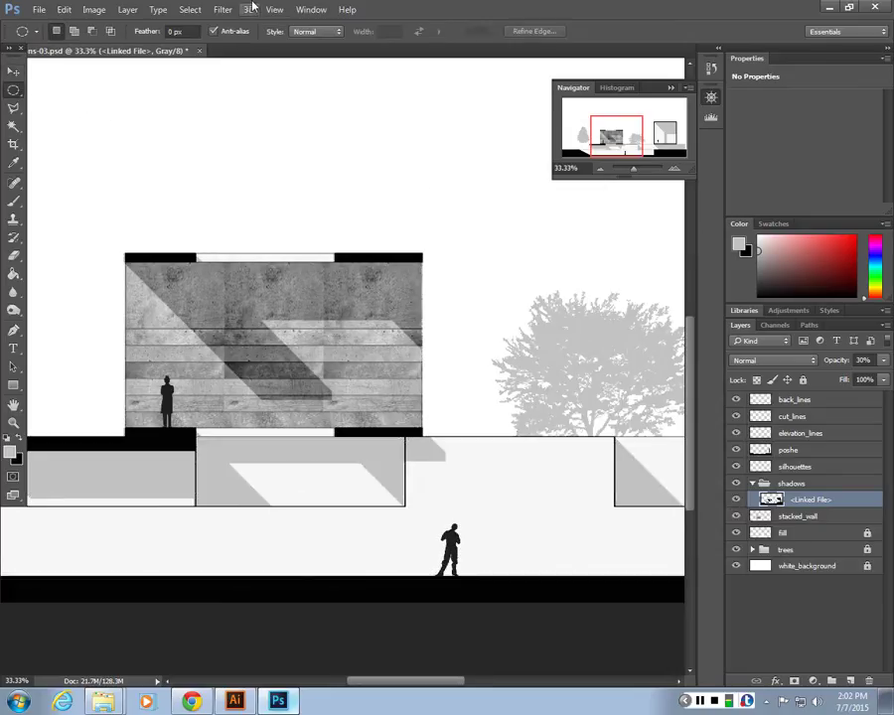
Reopen Color Range, sample the concrete wall, and cancel without making a selection.
{"action": "left_click", "coordinate": [189, 9]}
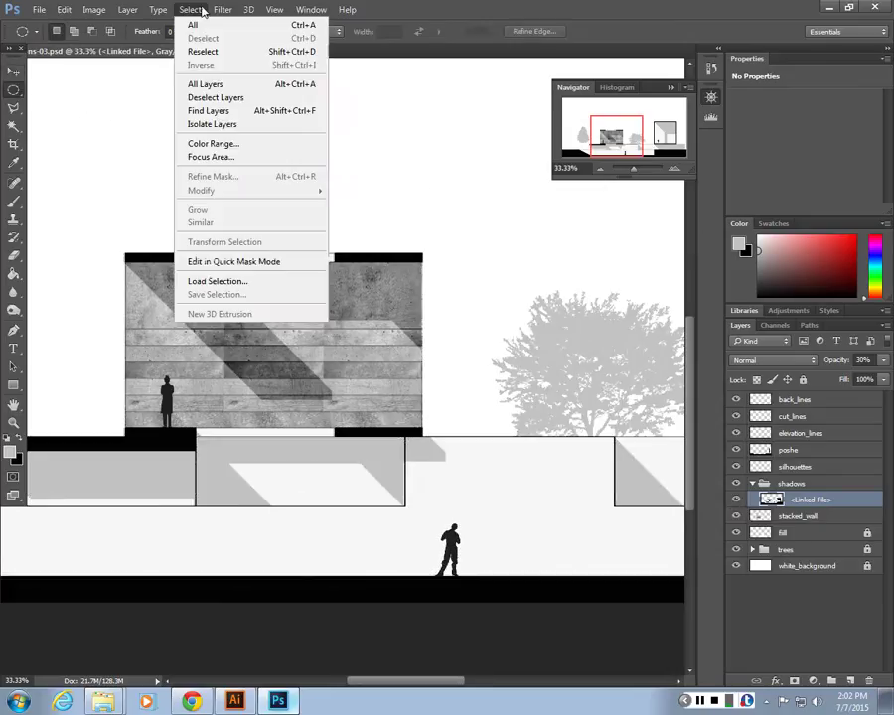
{"action": "left_click", "coordinate": [229, 143]}
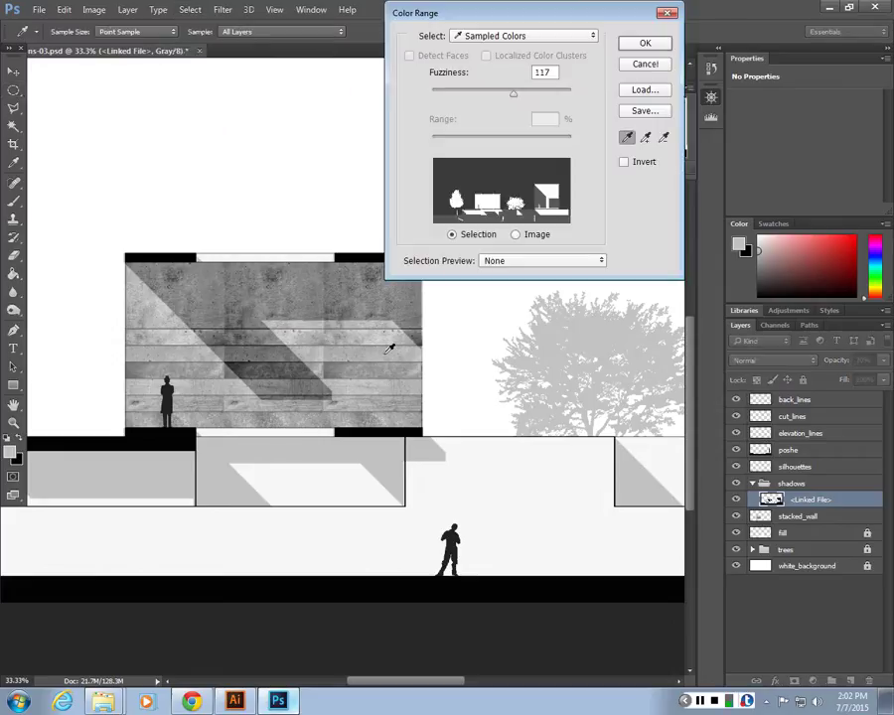
{"action": "left_click", "coordinate": [339, 290]}
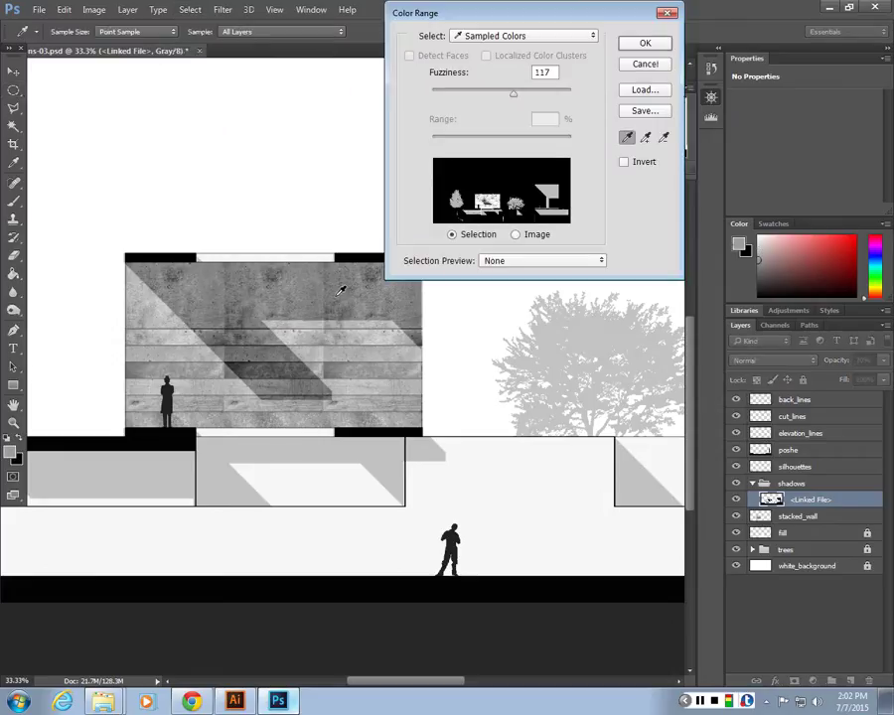
{"action": "left_click", "coordinate": [636, 64]}
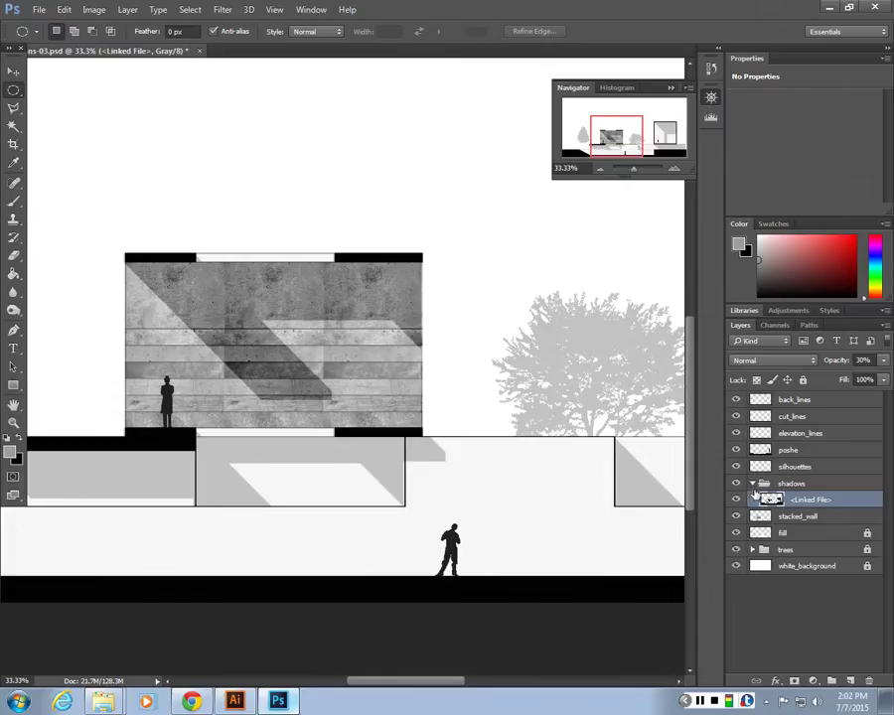
Hide every layer except the shadows group using Show/Hide all other layers.
{"action": "right_click", "coordinate": [790, 485]}
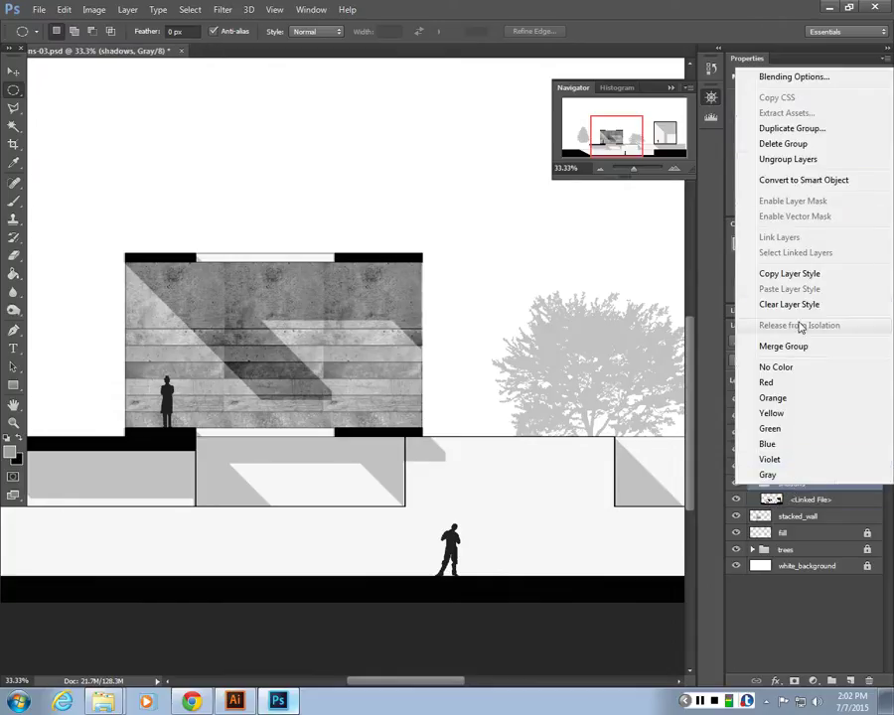
{"action": "left_click", "coordinate": [724, 490]}
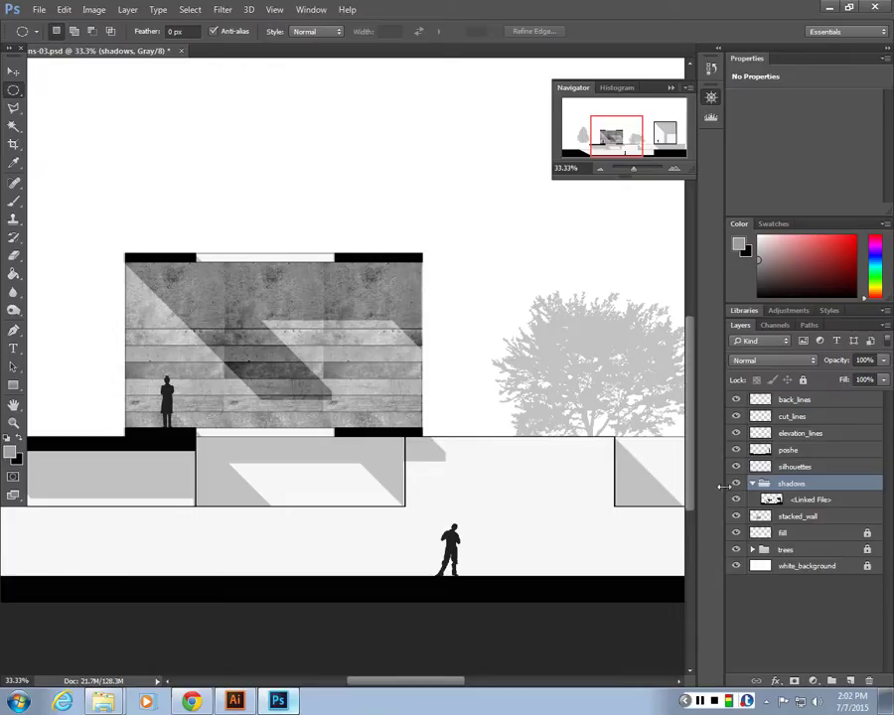
{"action": "right_click", "coordinate": [737, 485]}
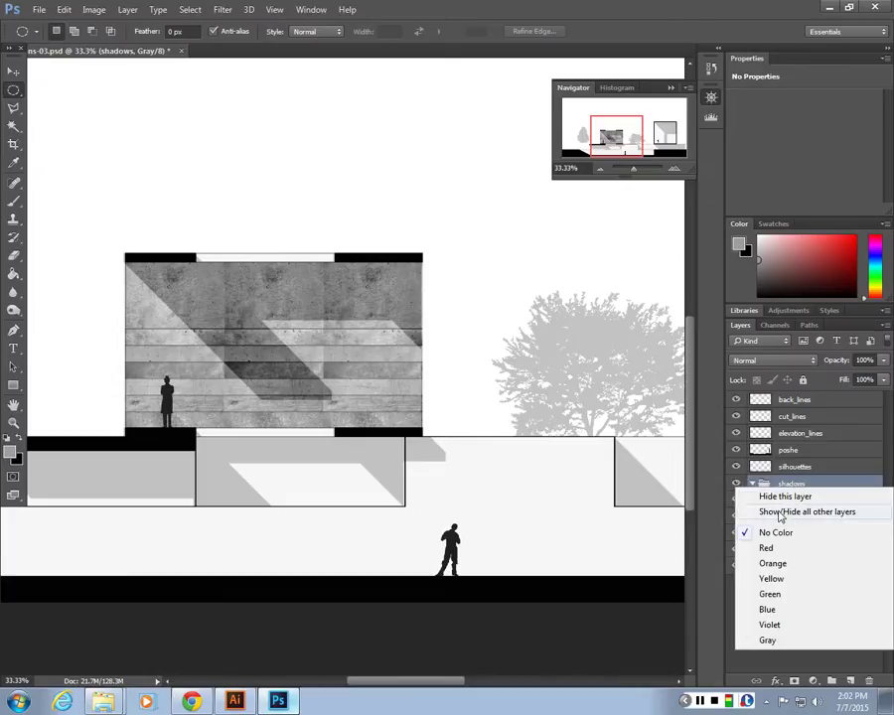
{"action": "left_click", "coordinate": [735, 645]}
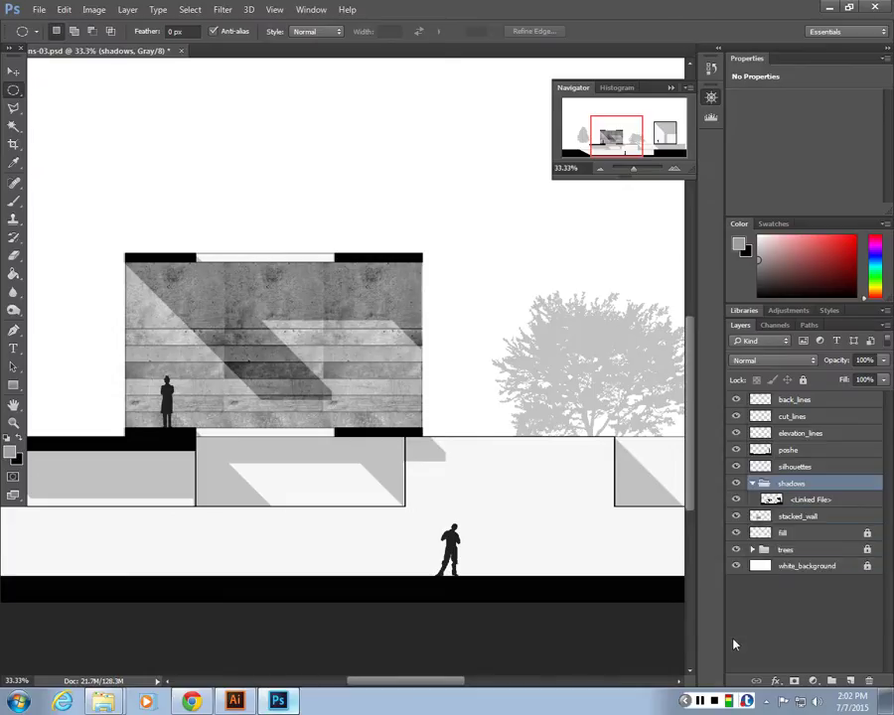
{"action": "right_click", "coordinate": [745, 485]}
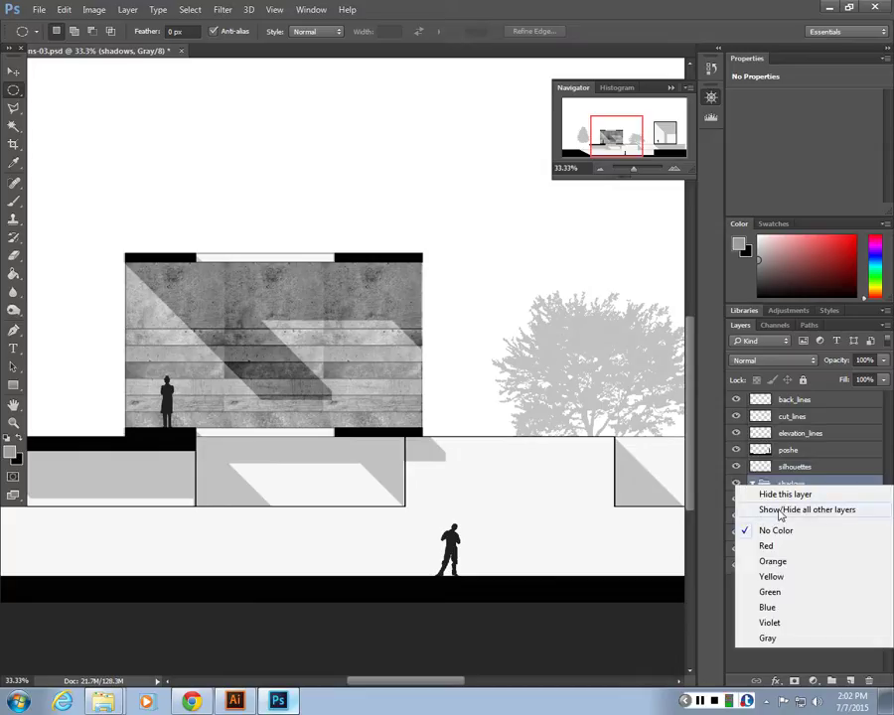
{"action": "left_click", "coordinate": [781, 509]}
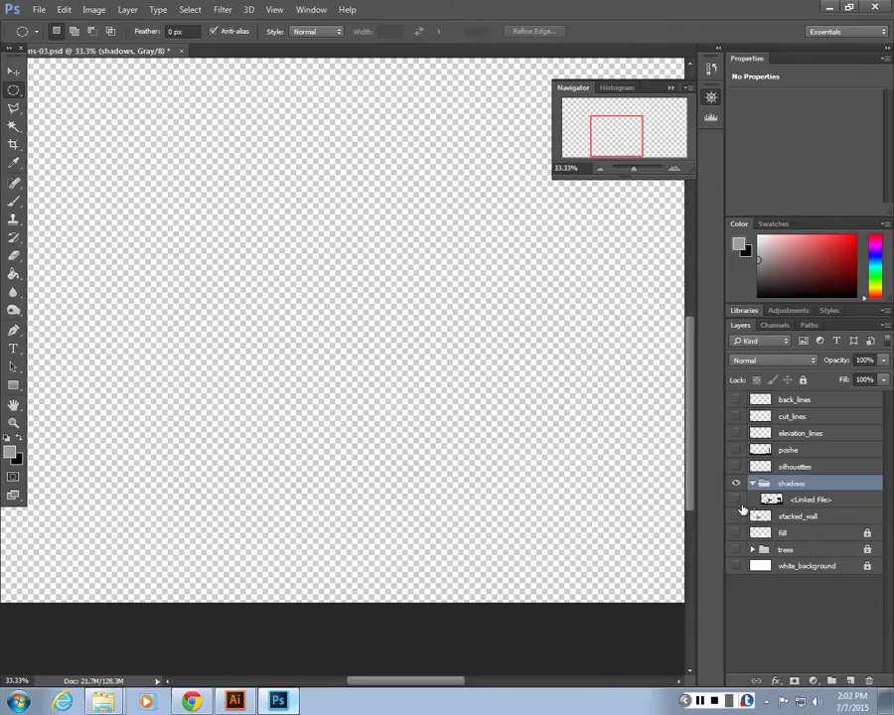
Turn on and select the <Linked File> shadow layer, then clear the pixel selection.
{"action": "left_click", "coordinate": [737, 499]}
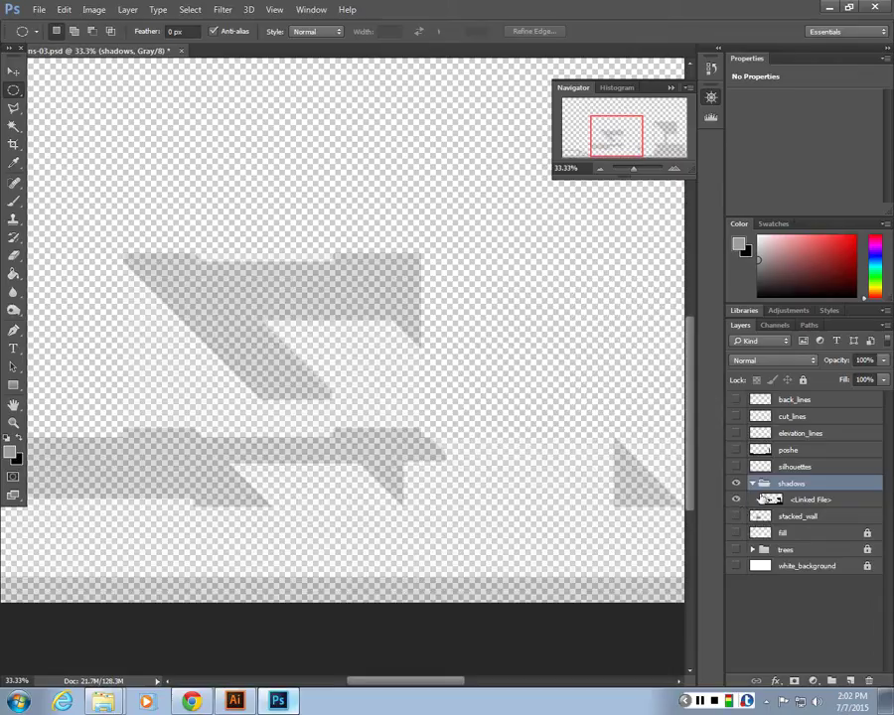
{"action": "left_click", "coordinate": [795, 497]}
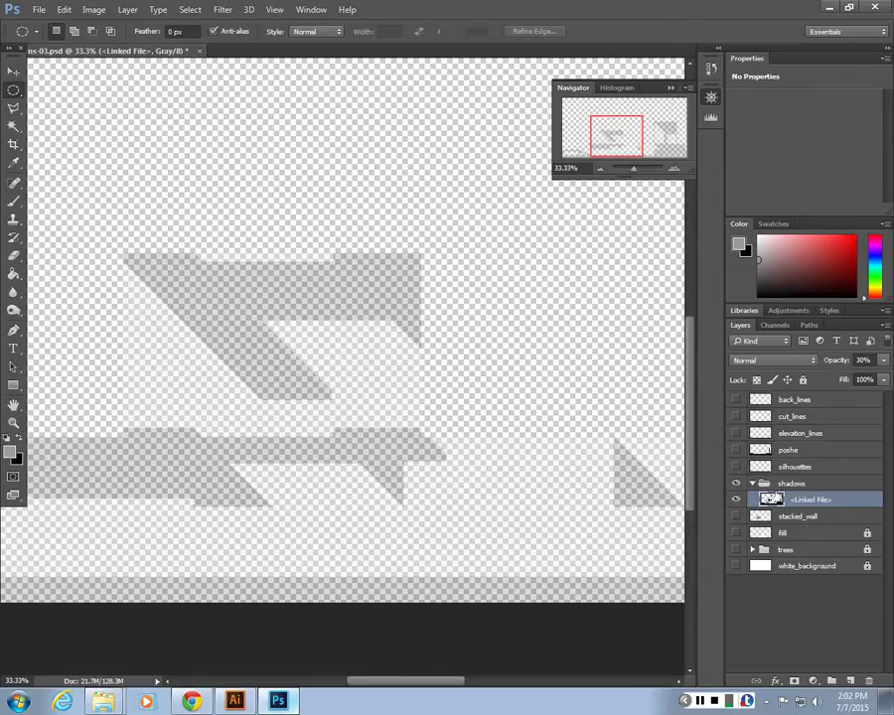
{"action": "left_click", "coordinate": [771, 498], "text": "ctrl"}
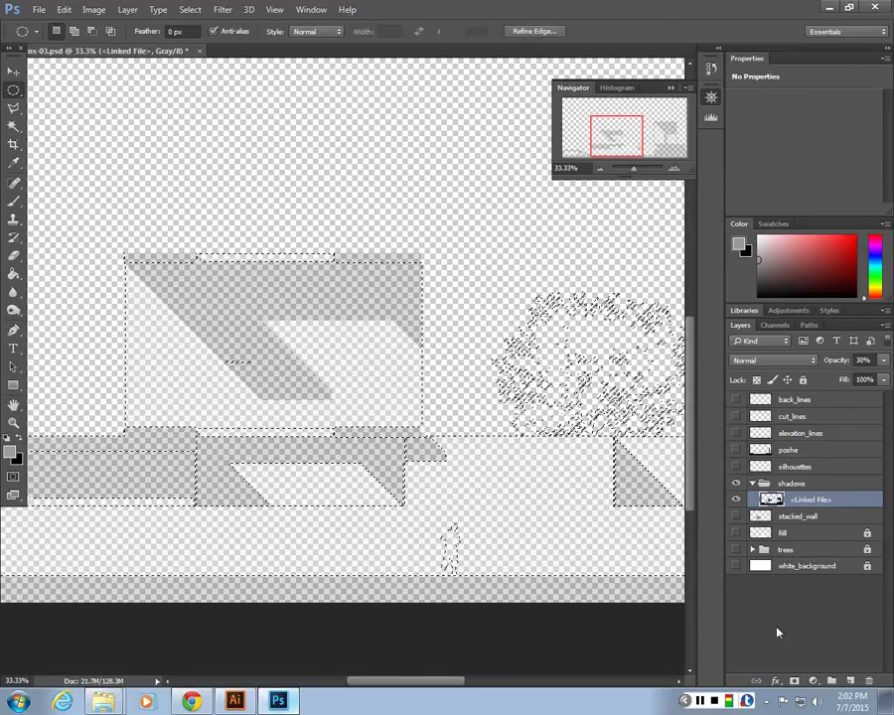
{"action": "left_click", "coordinate": [778, 628]}
{"action": "left_click", "coordinate": [392, 281]}
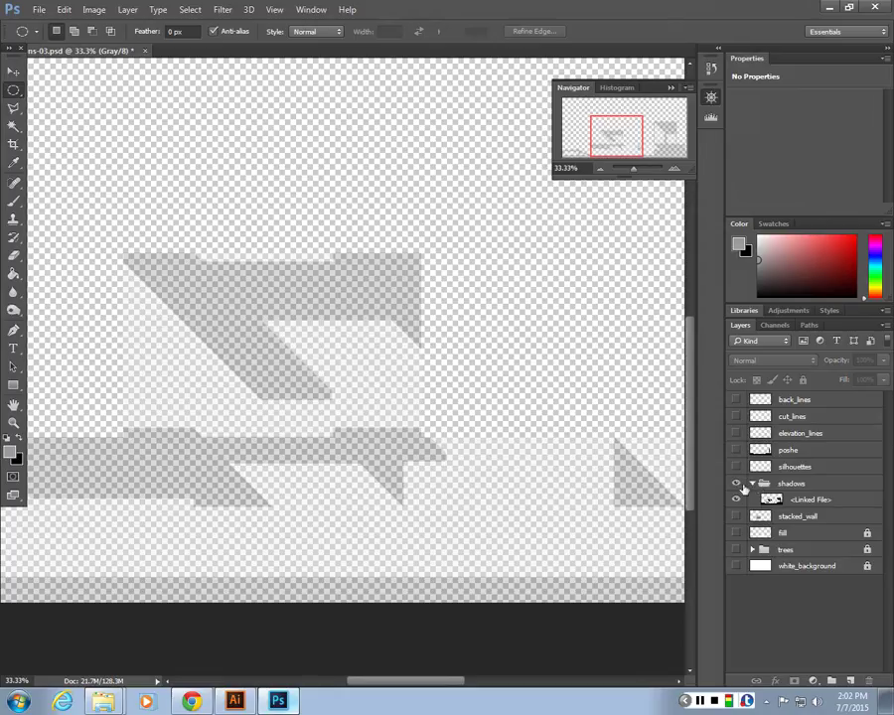
Reapply Show/Hide all other layers so only the shadows group shows, and reselect <Linked File>.
{"action": "right_click", "coordinate": [745, 489]}
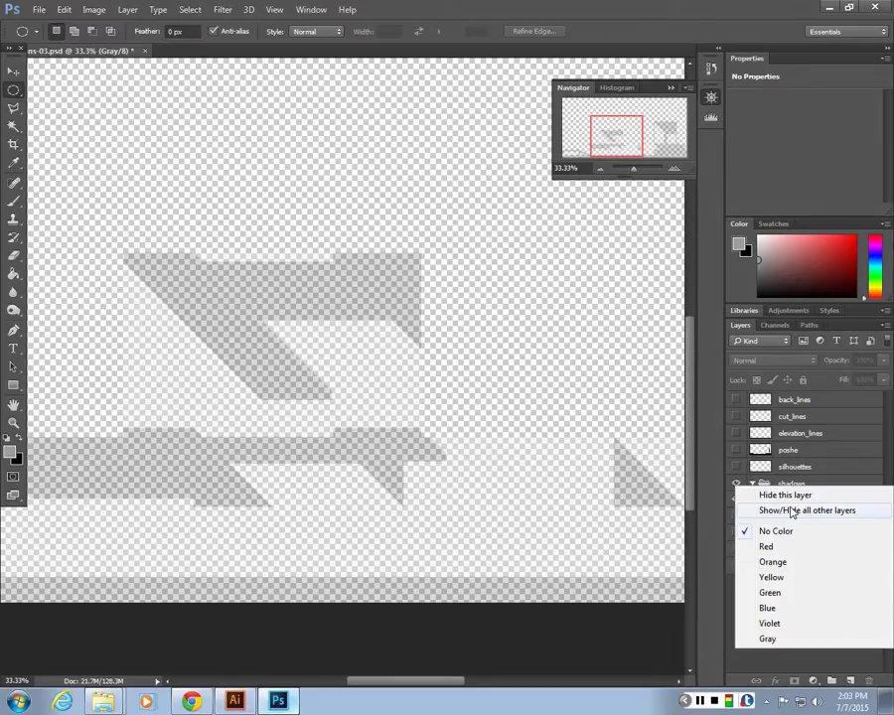
{"action": "left_click", "coordinate": [791, 511]}
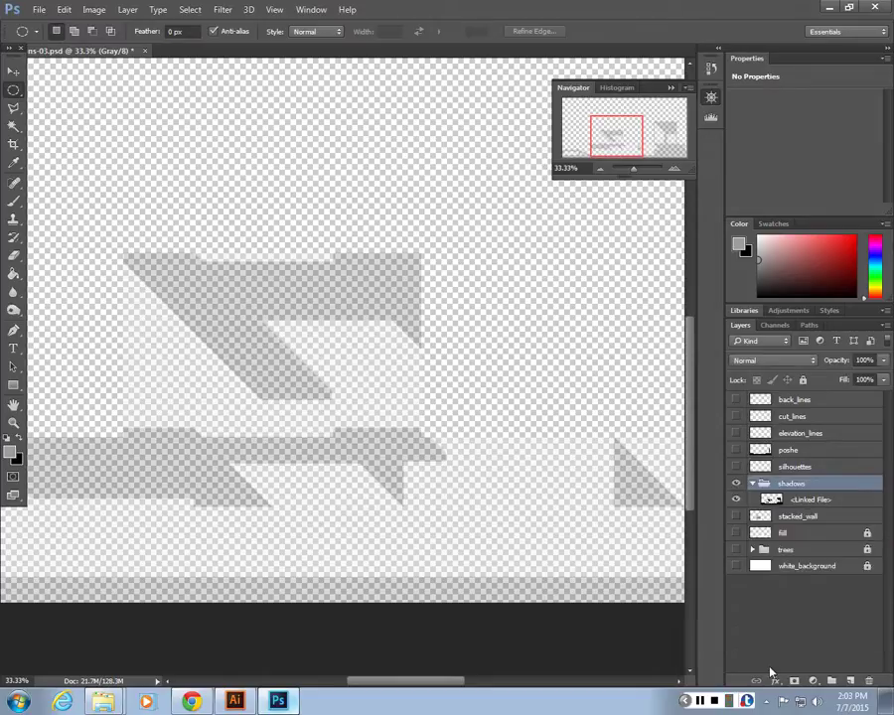
{"action": "left_click", "coordinate": [806, 499]}
Set the <Linked File> layer's opacity to 100%, turning the shadow shapes solid black.
{"action": "key", "text": "5"}
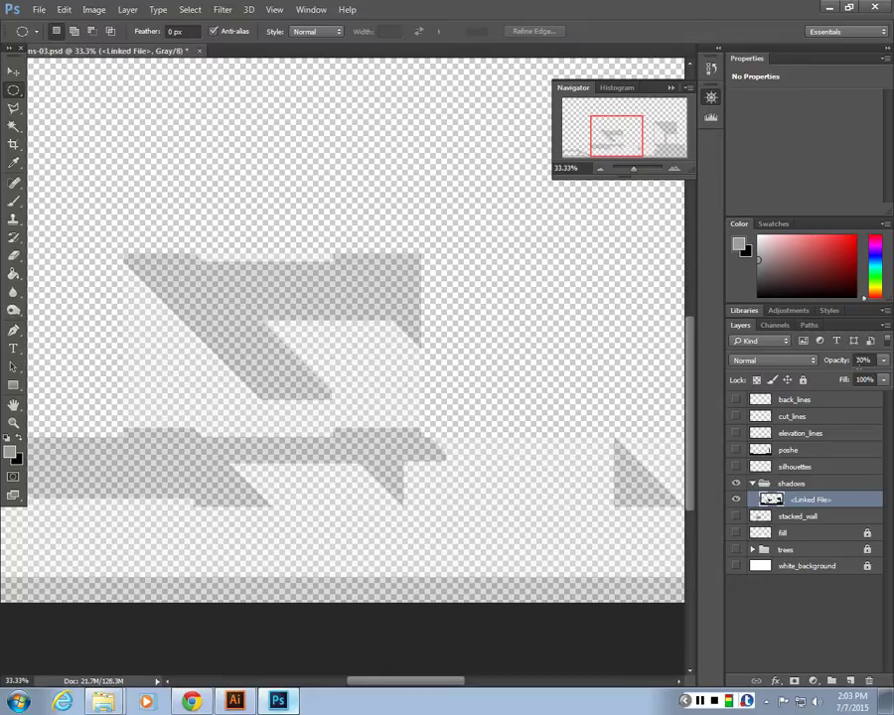
{"action": "left_click_drag", "start_coordinate": [844, 362], "coordinate": [847, 365]}
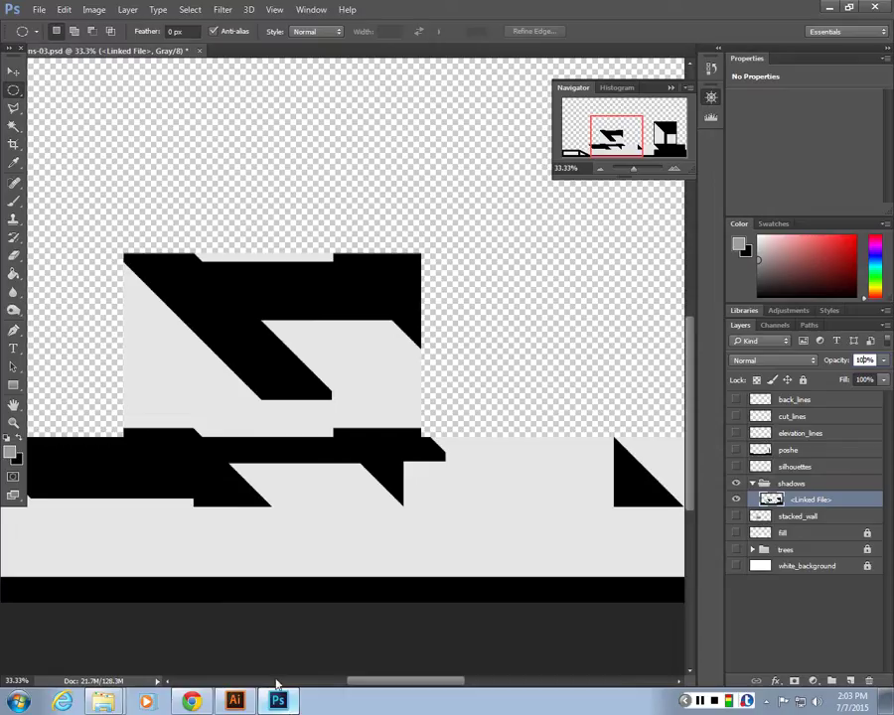
{"action": "left_click", "coordinate": [699, 702]}
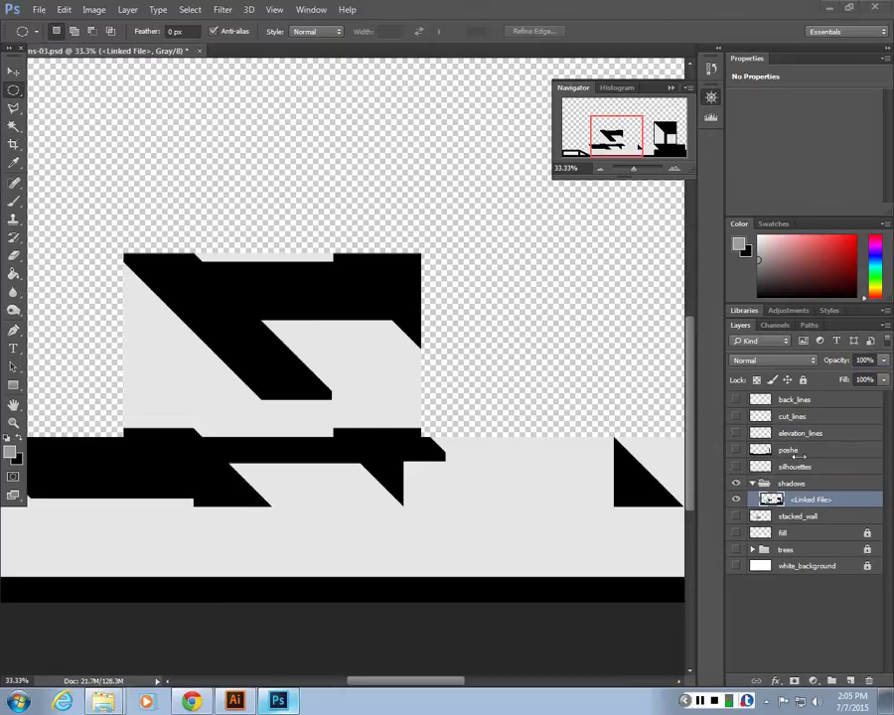
{"action": "left_click", "coordinate": [191, 9]}
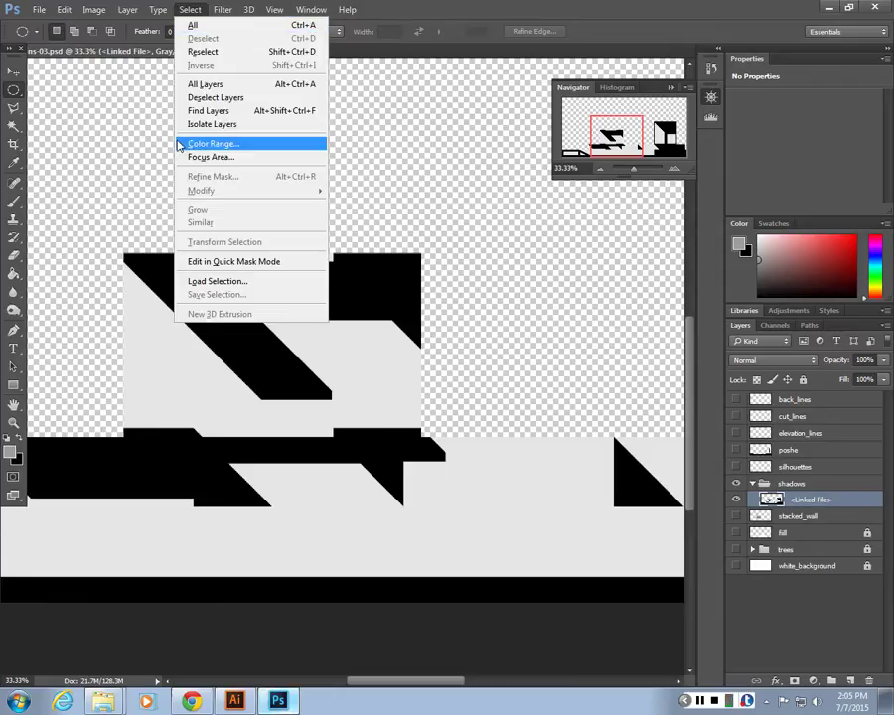
{"action": "left_click", "coordinate": [216, 144]}
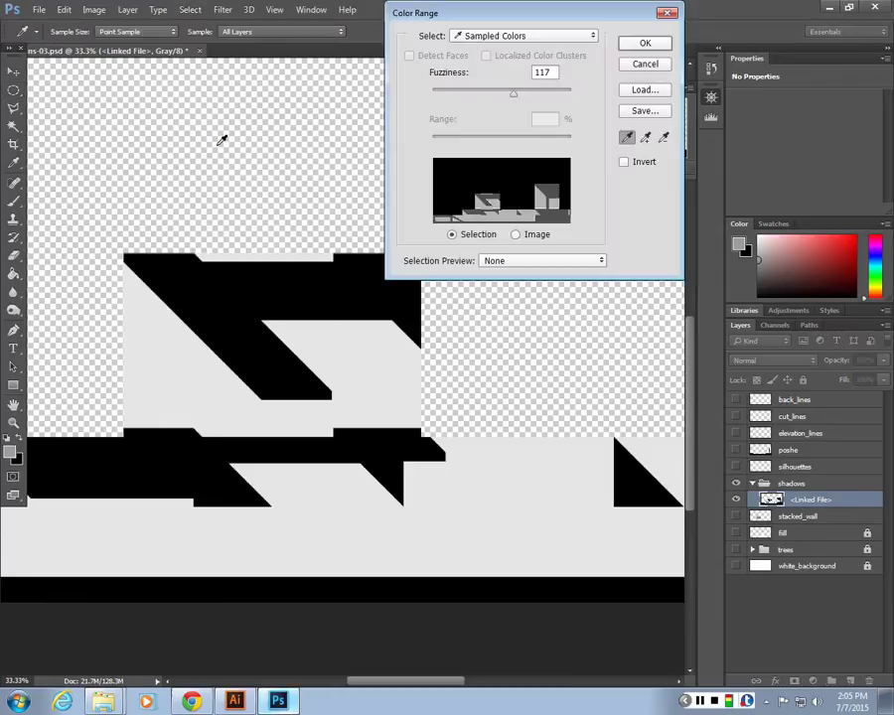
{"action": "left_click", "coordinate": [176, 379]}
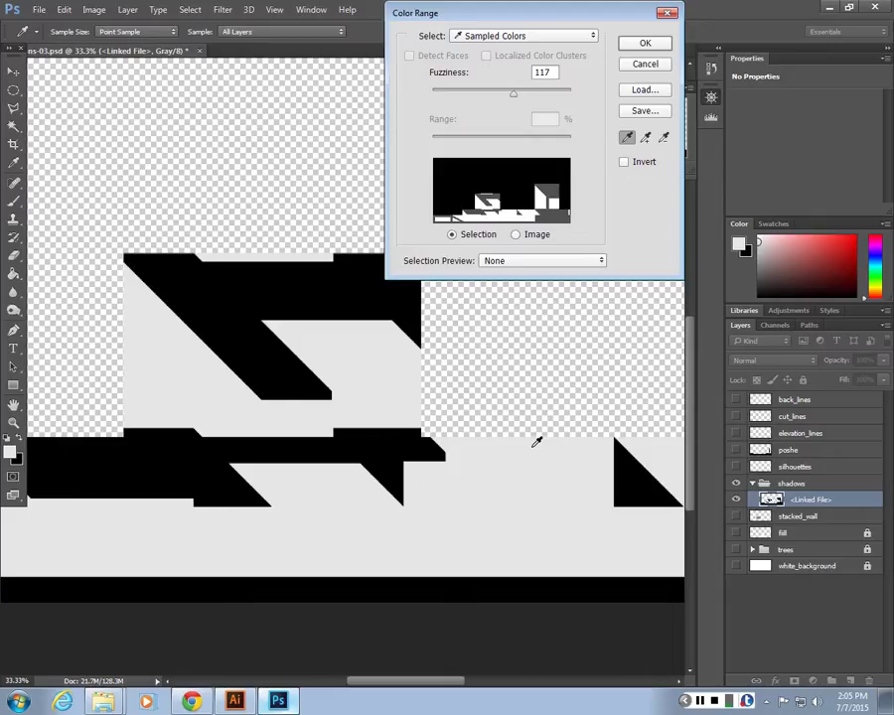
{"action": "left_click", "coordinate": [642, 44]}
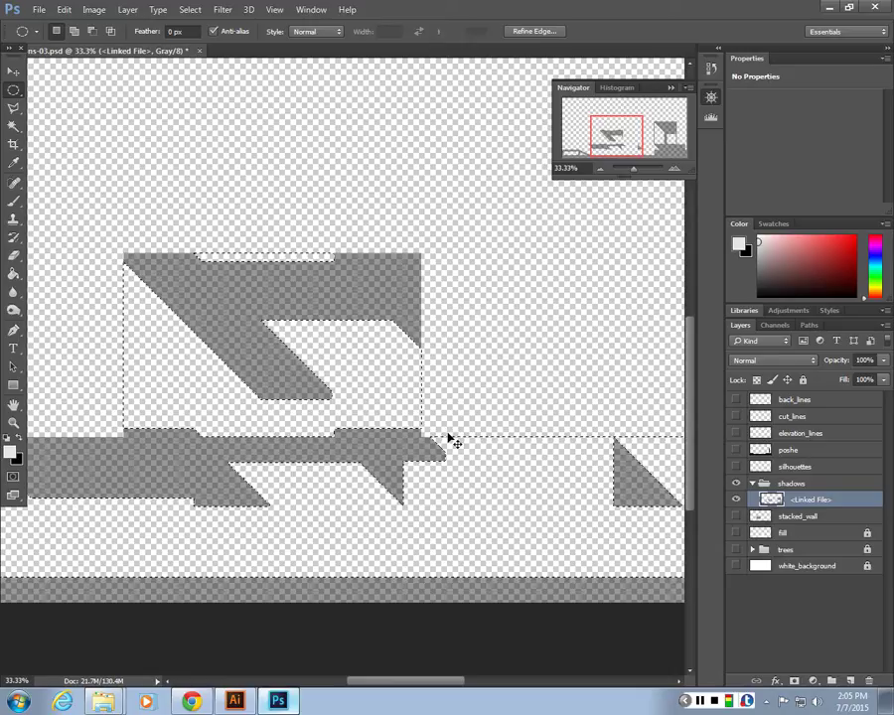
{"action": "left_click", "coordinate": [471, 518]}
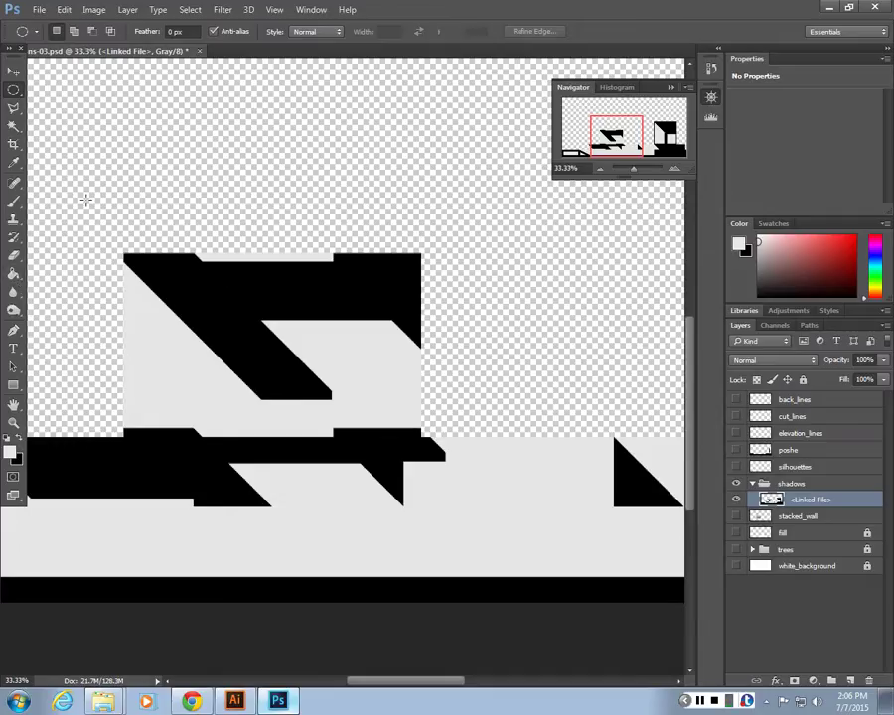
Select the light grey with Color Range at 0 fuzziness, delete it, and deselect.
{"action": "left_click", "coordinate": [189, 10]}
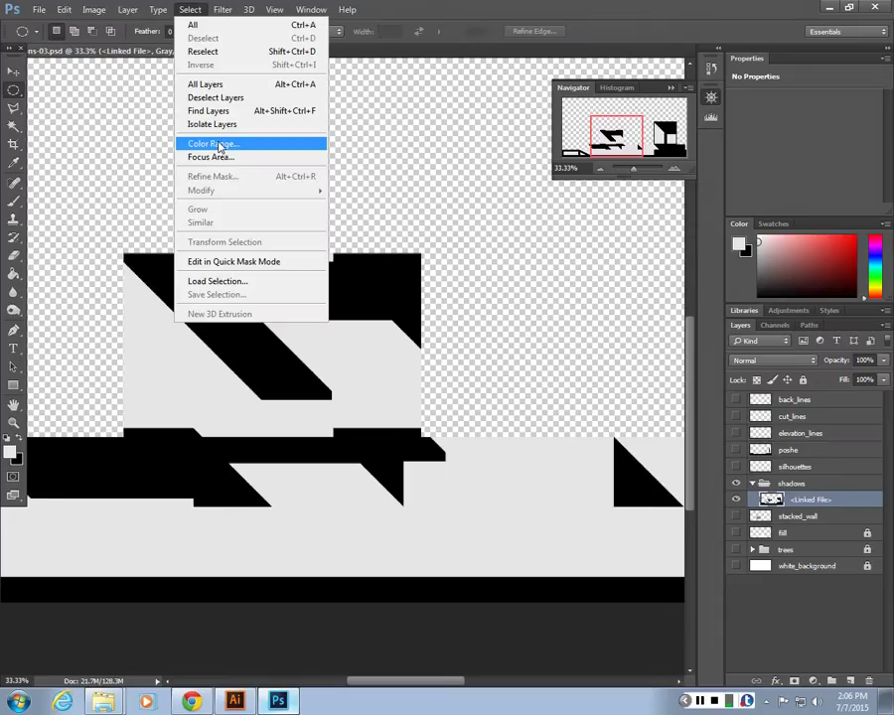
{"action": "left_click", "coordinate": [213, 144]}
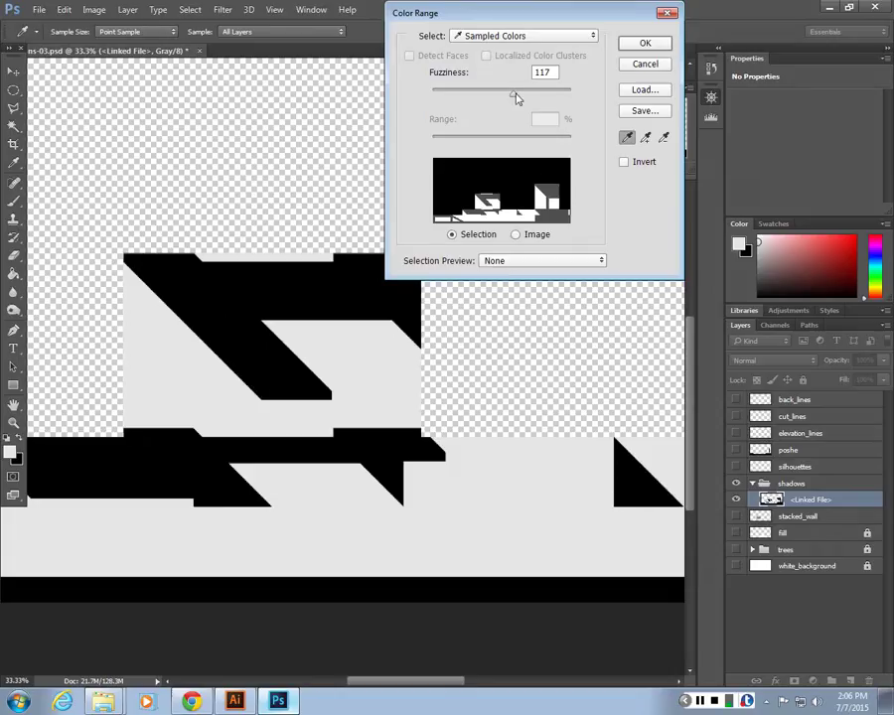
{"action": "left_click_drag", "start_coordinate": [515, 96], "coordinate": [409, 99]}
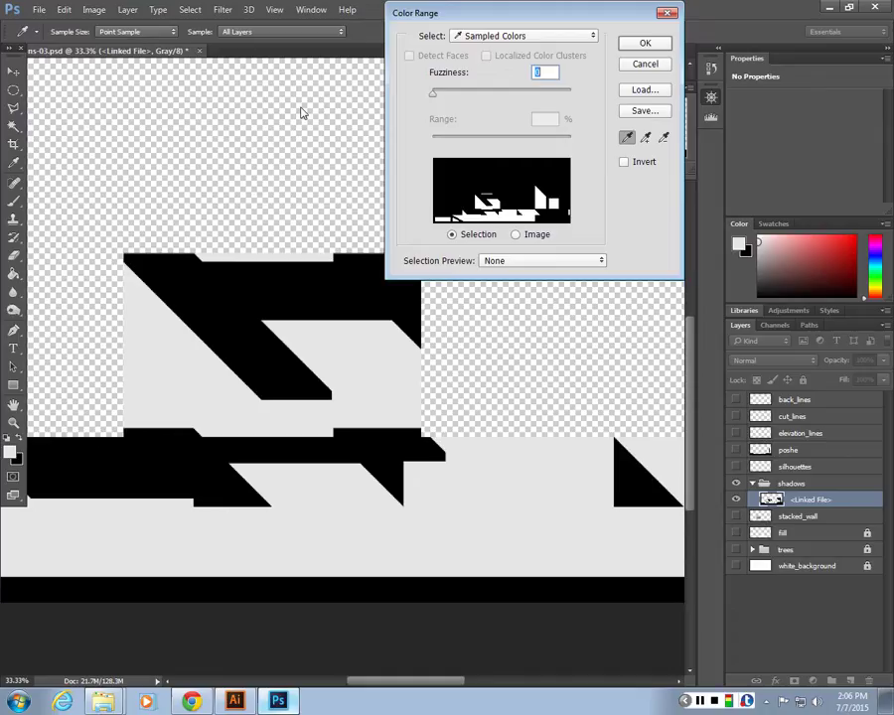
{"action": "left_click_drag", "start_coordinate": [432, 93], "coordinate": [390, 101]}
{"action": "left_click", "coordinate": [660, 44]}
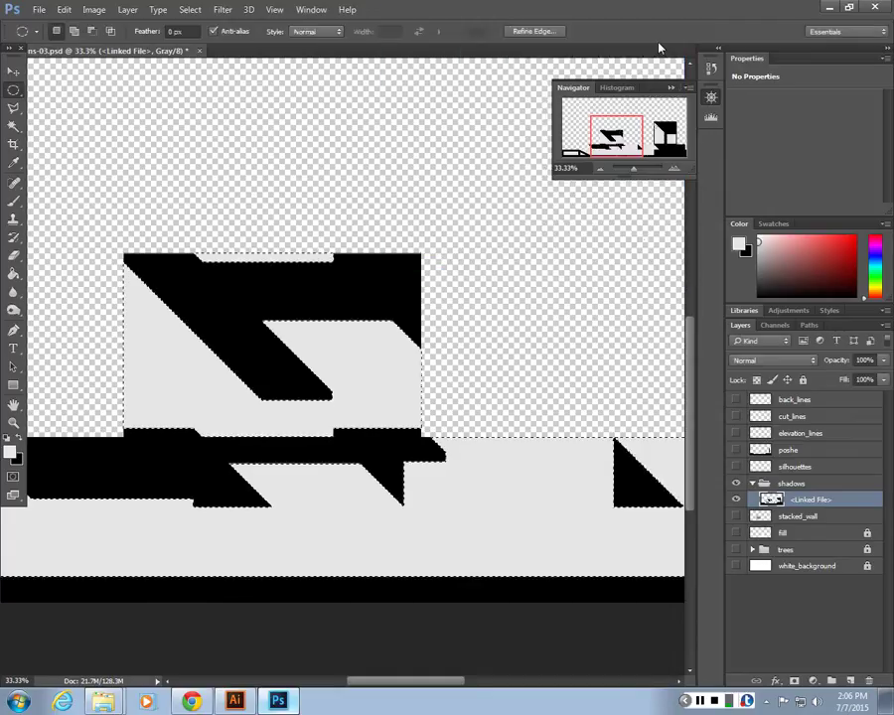
{"action": "key", "text": "Delete"}
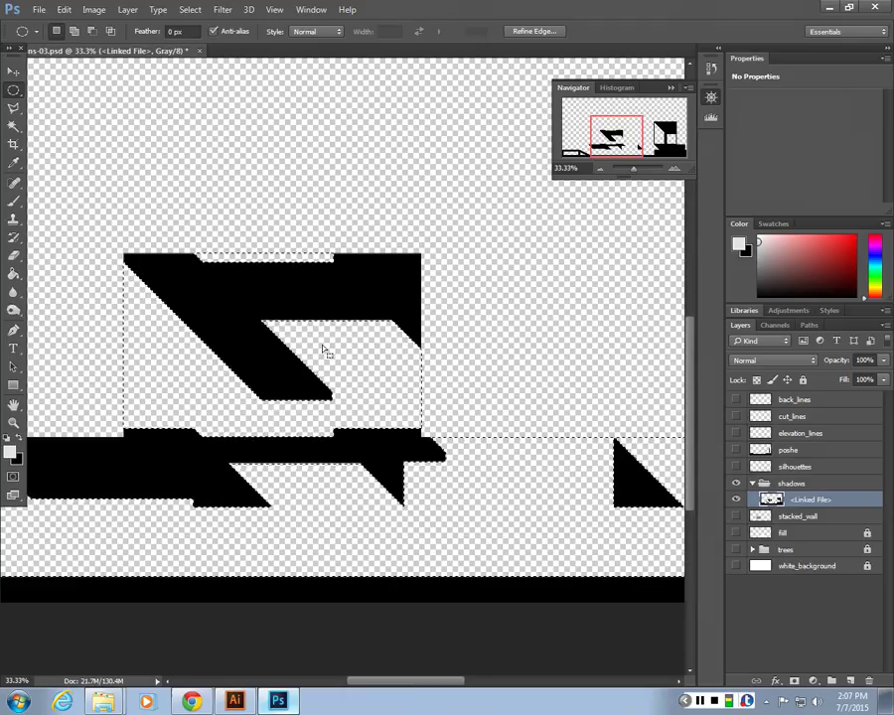
{"action": "key", "text": "ctrl+d"}
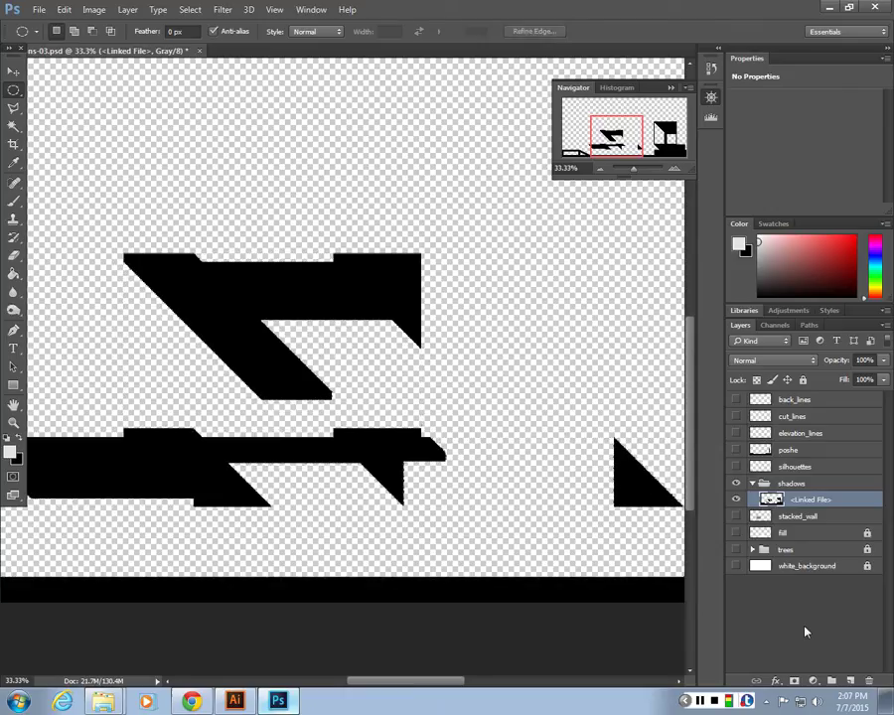
Revert to the Color Range state in History and deselect, discarding the erase.
{"action": "left_click", "coordinate": [312, 10]}
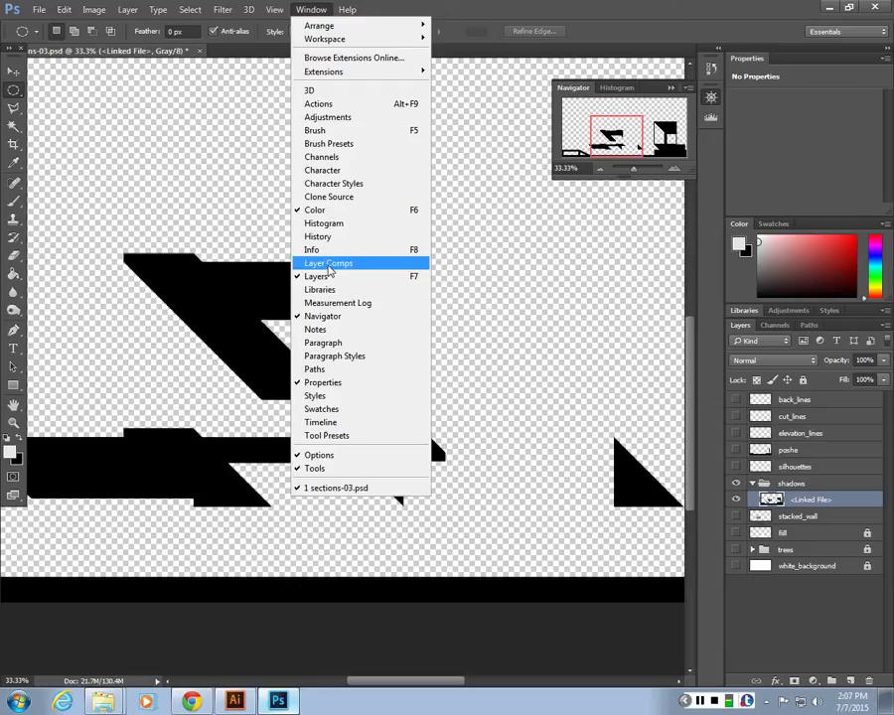
{"action": "left_click", "coordinate": [320, 236]}
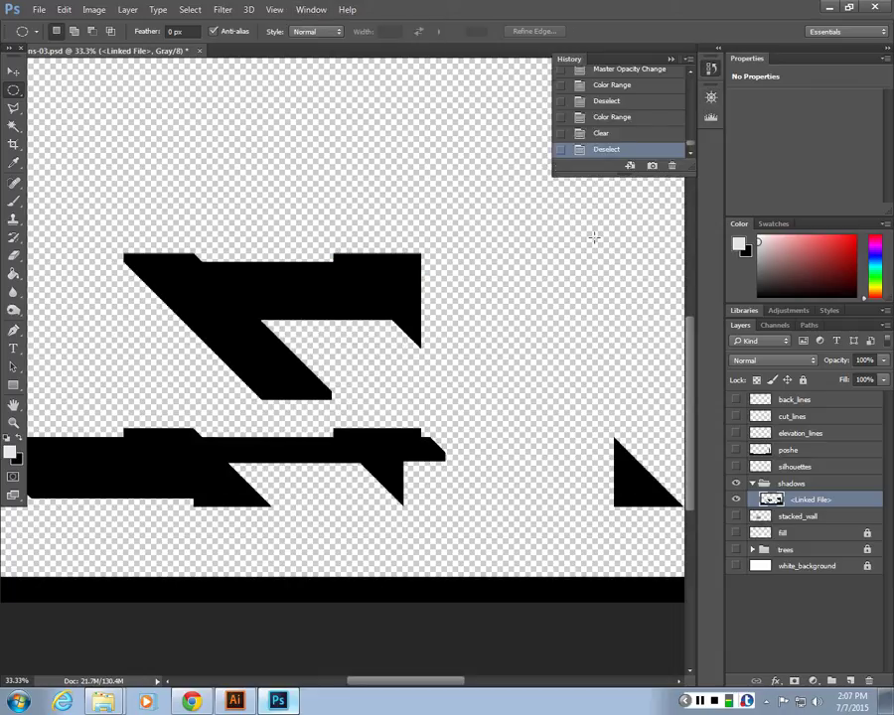
{"action": "left_click_drag", "start_coordinate": [615, 175], "coordinate": [616, 281]}
{"action": "left_click", "coordinate": [607, 160]}
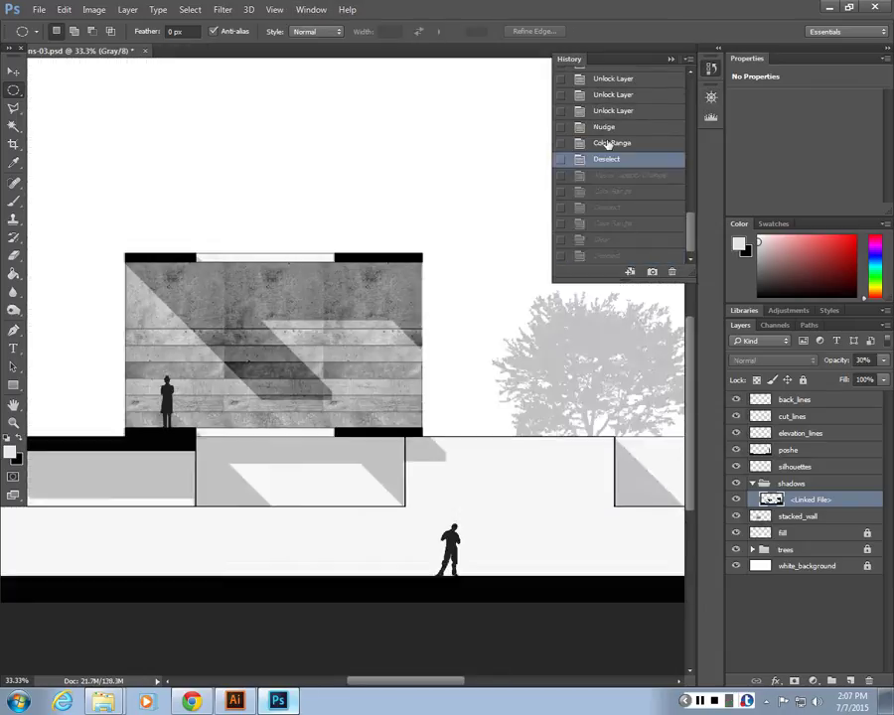
{"action": "left_click", "coordinate": [607, 143]}
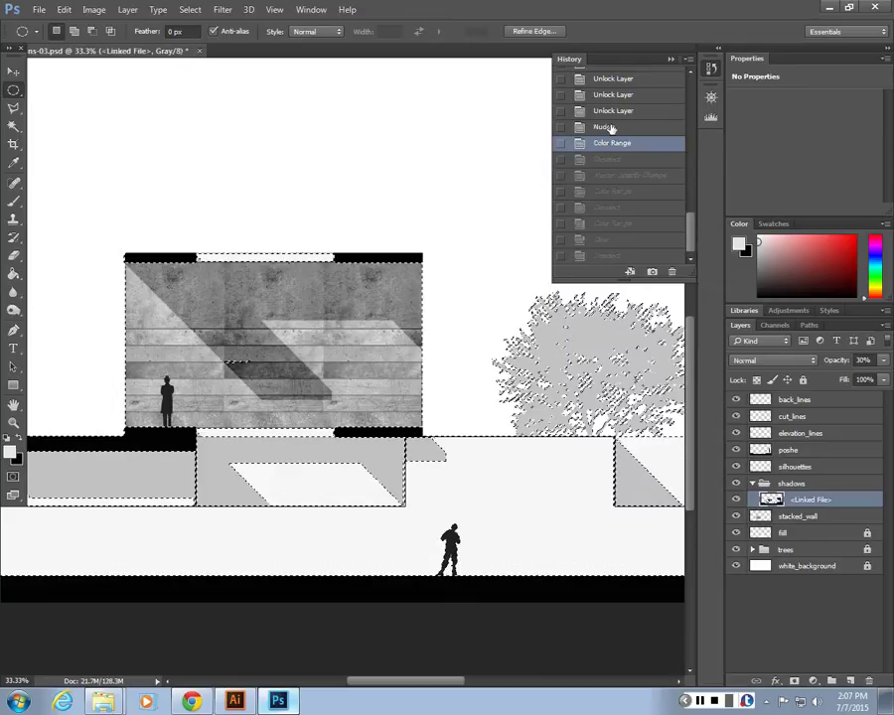
{"action": "key", "text": "ctrl+d"}
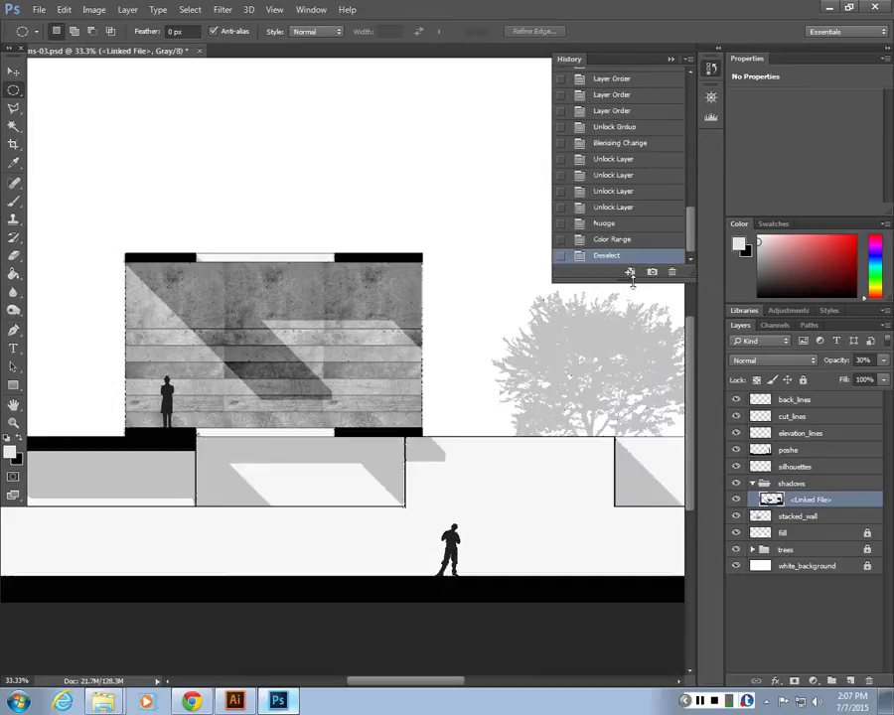
{"action": "left_click_drag", "start_coordinate": [632, 280], "coordinate": [631, 139]}
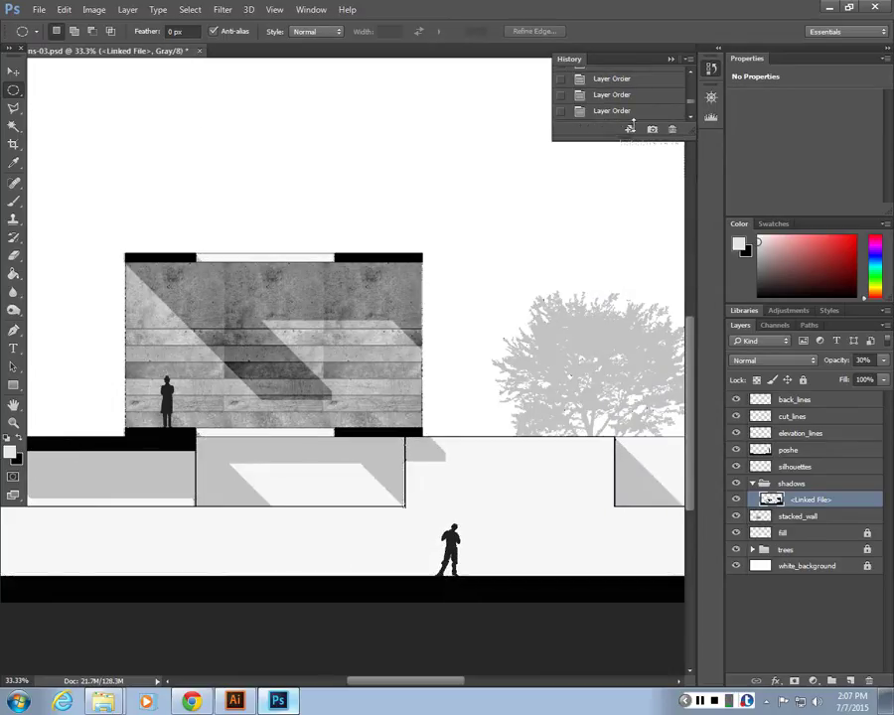
Unlock the shadows group and set its linked shadow layer to 100% opacity.
{"action": "left_click", "coordinate": [807, 485]}
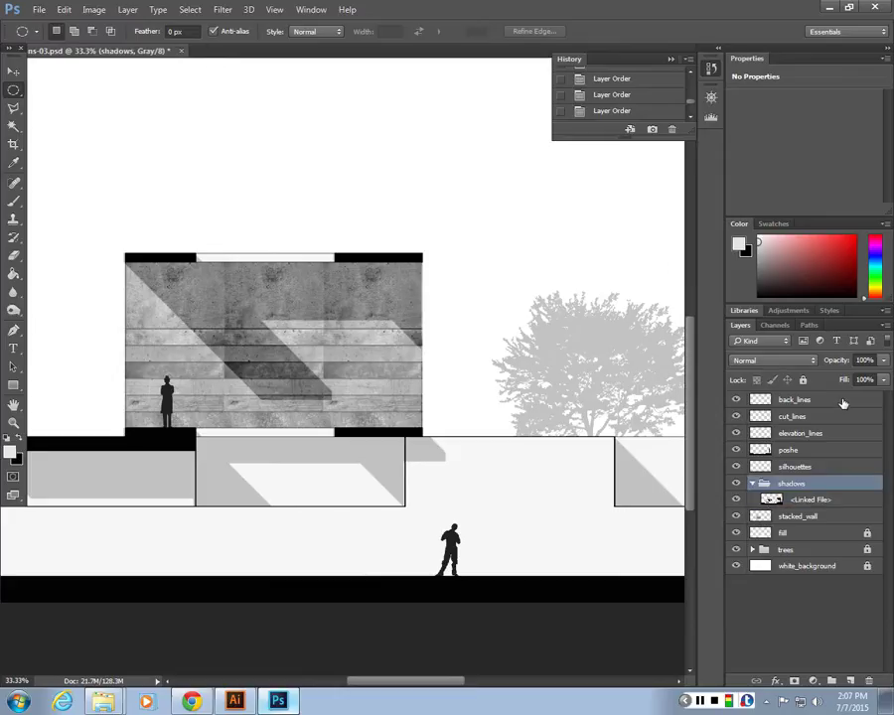
{"action": "key", "text": "ctrl+slash"}
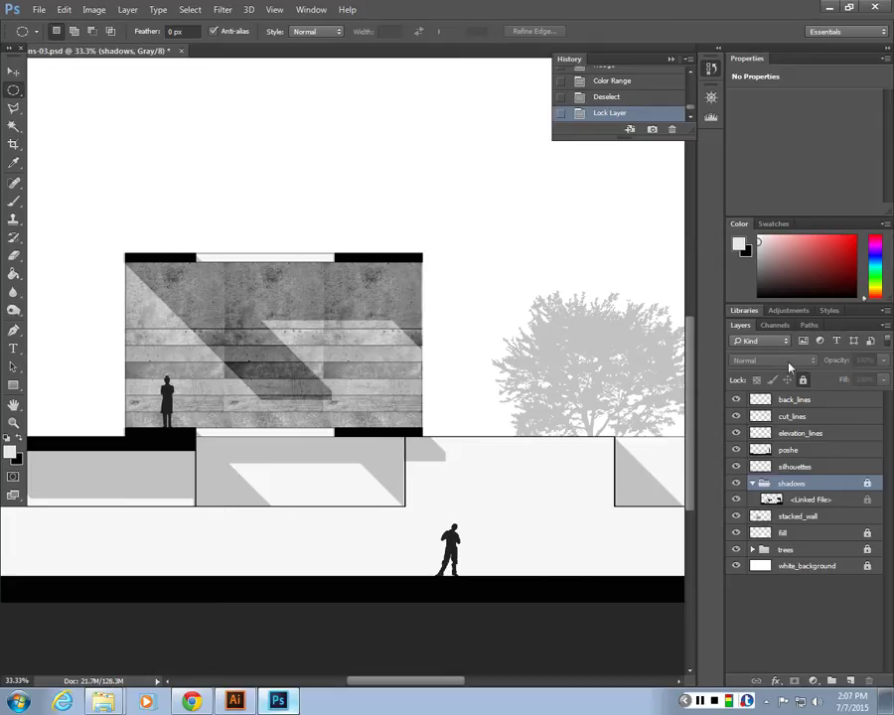
{"action": "left_click", "coordinate": [866, 485]}
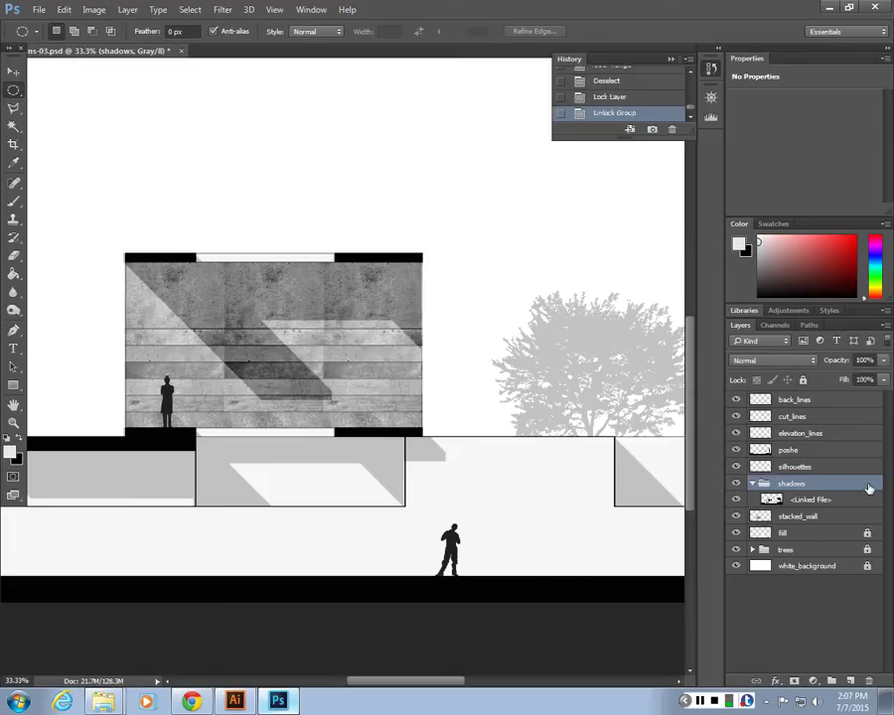
{"action": "left_click", "coordinate": [806, 501]}
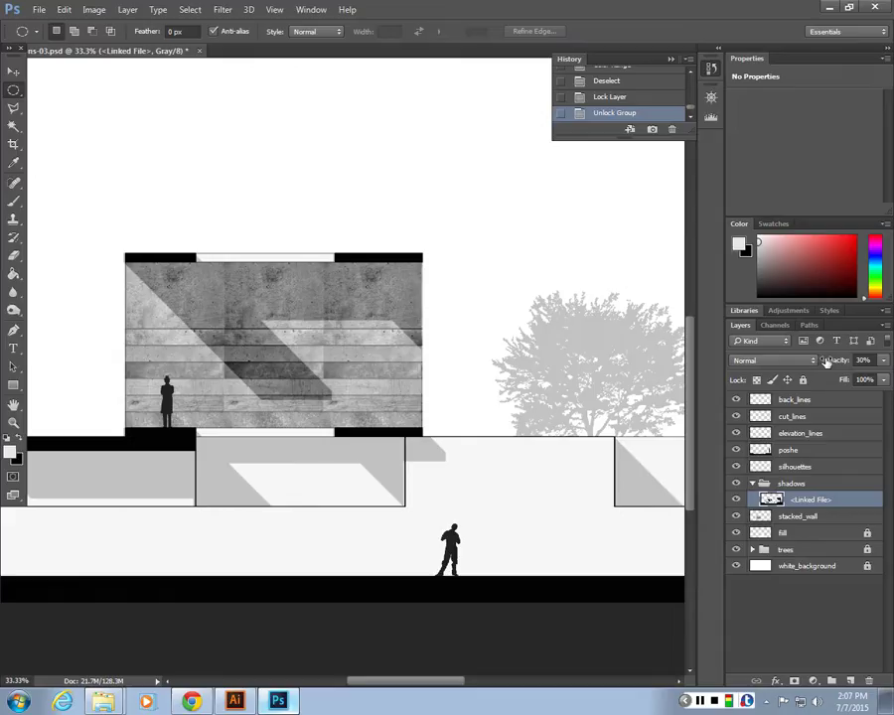
{"action": "left_click", "coordinate": [859, 360]}
{"action": "type", "text": "100"}
{"action": "key", "text": "Return"}
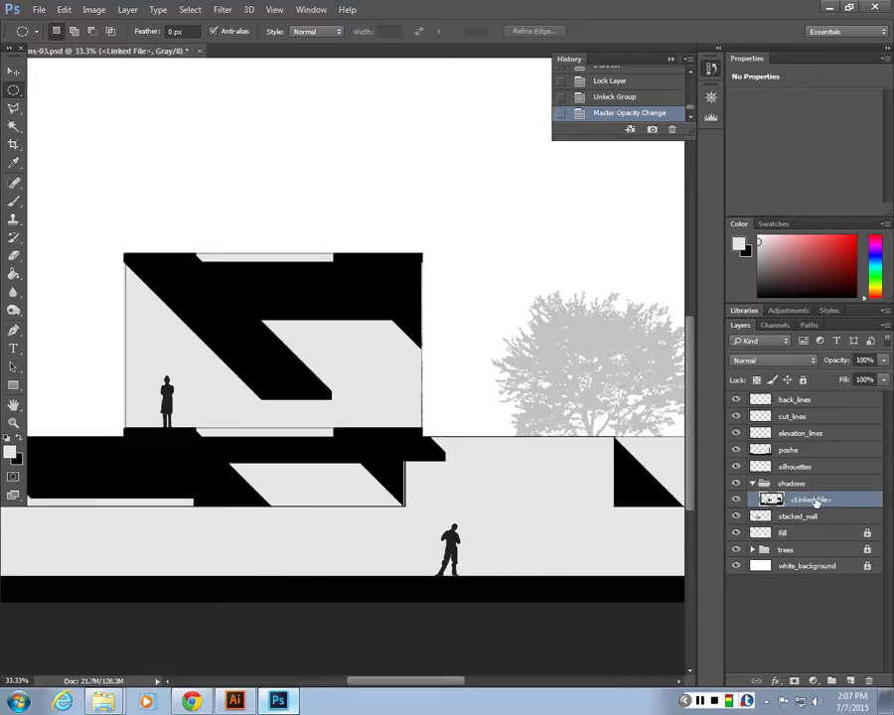
Show only the shadow artwork and move its layer out of the shadows group.
{"action": "right_click", "coordinate": [746, 489]}
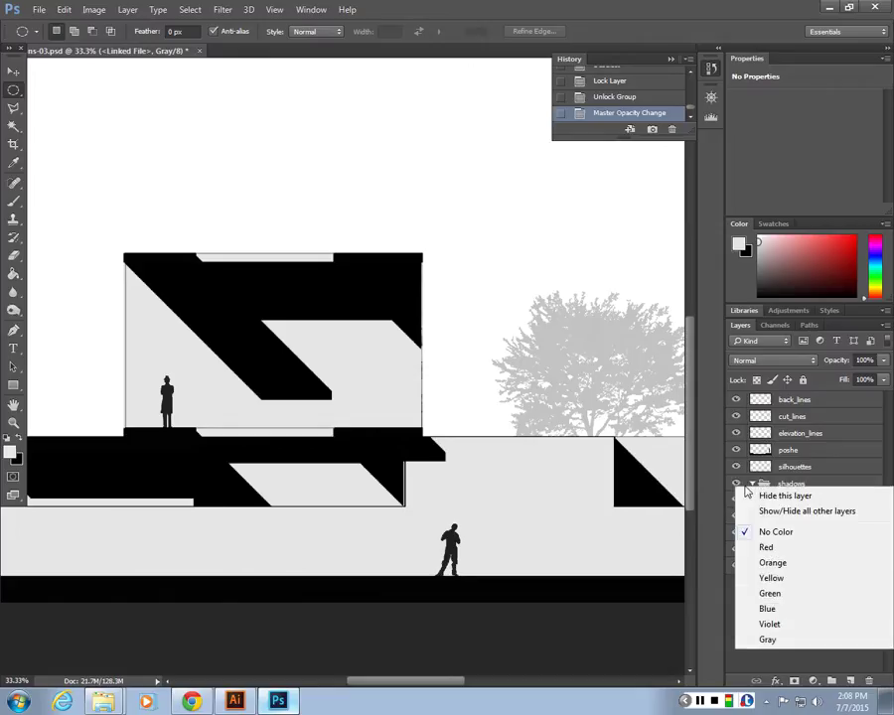
{"action": "left_click", "coordinate": [786, 512]}
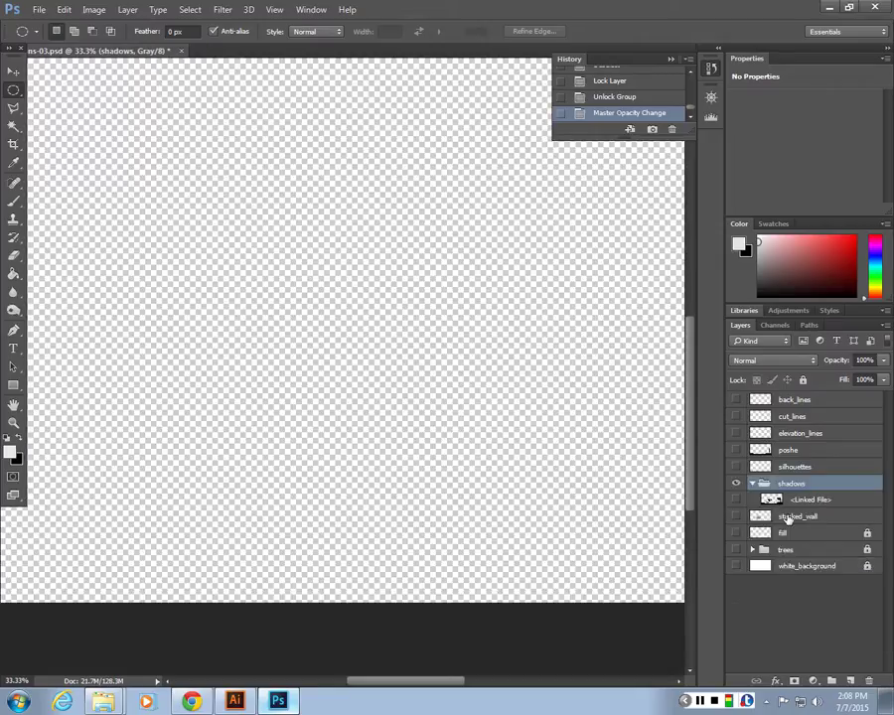
{"action": "left_click", "coordinate": [736, 501]}
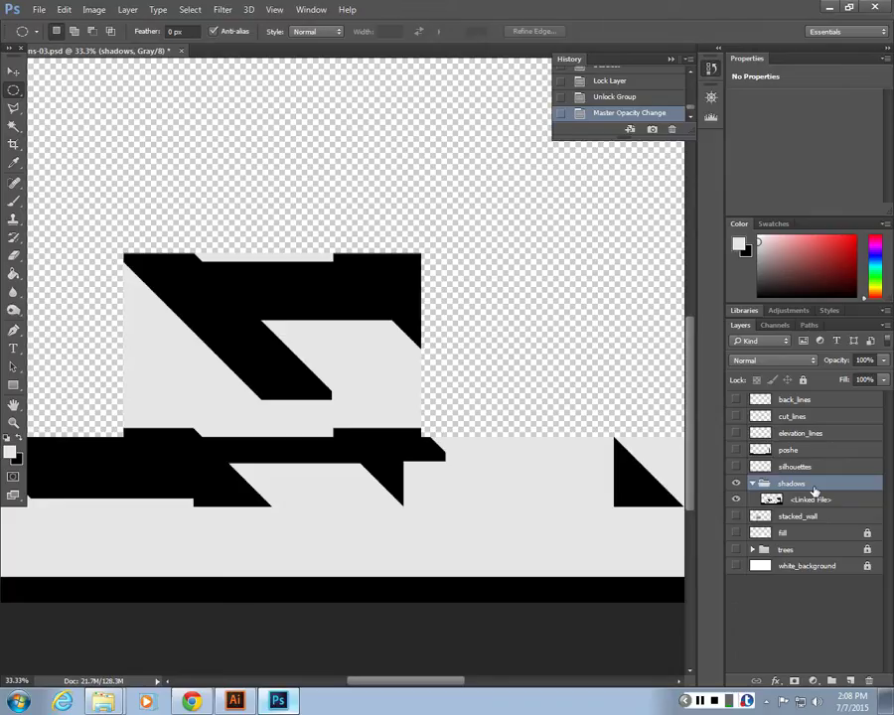
{"action": "left_click", "coordinate": [804, 499]}
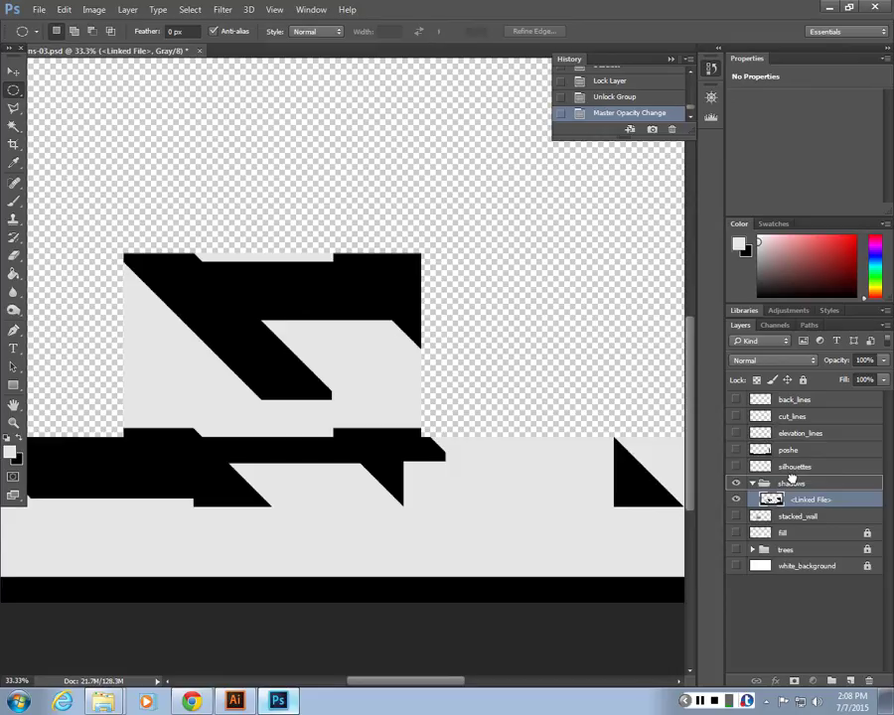
{"action": "key", "text": "ctrl+bracketright"}
Name the layer 'shadow' and delete the empty shadows group.
{"action": "double_click", "coordinate": [798, 486]}
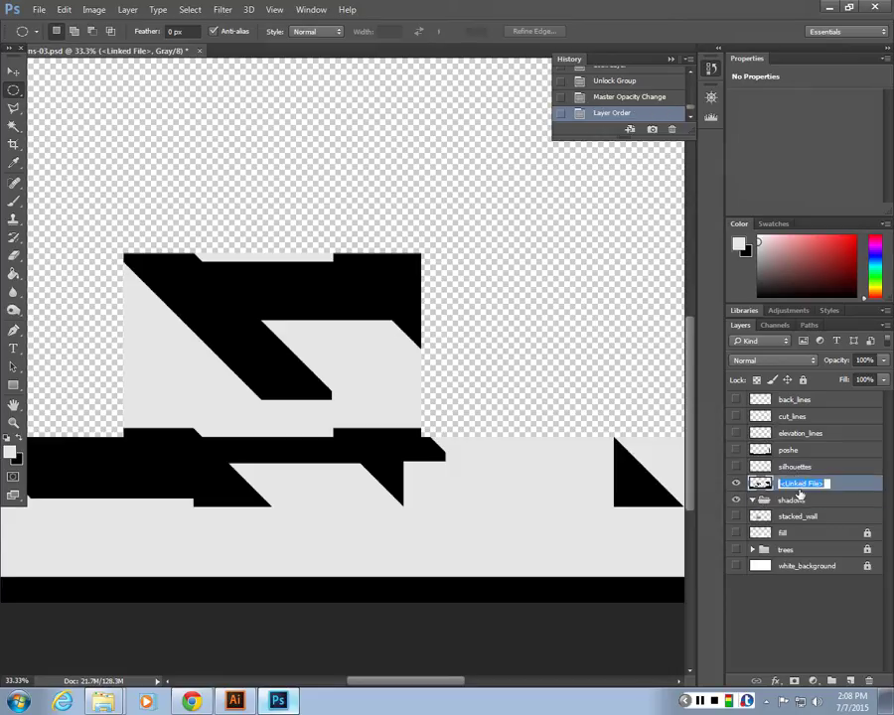
{"action": "type", "text": "shadow"}
{"action": "key", "text": "Return"}
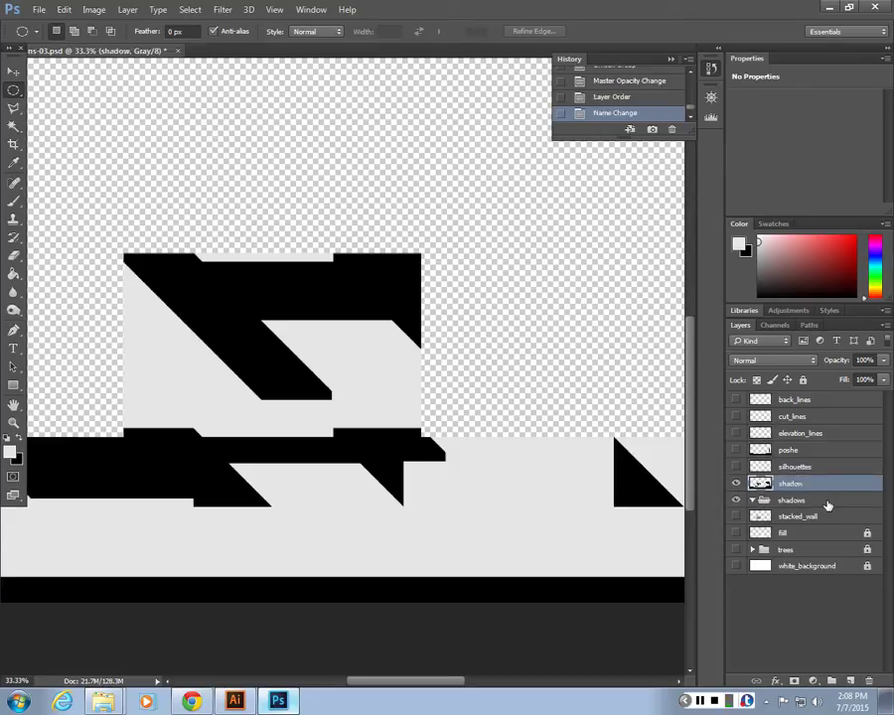
{"action": "left_click", "coordinate": [807, 501]}
{"action": "left_click_drag", "start_coordinate": [808, 507], "coordinate": [871, 681]}
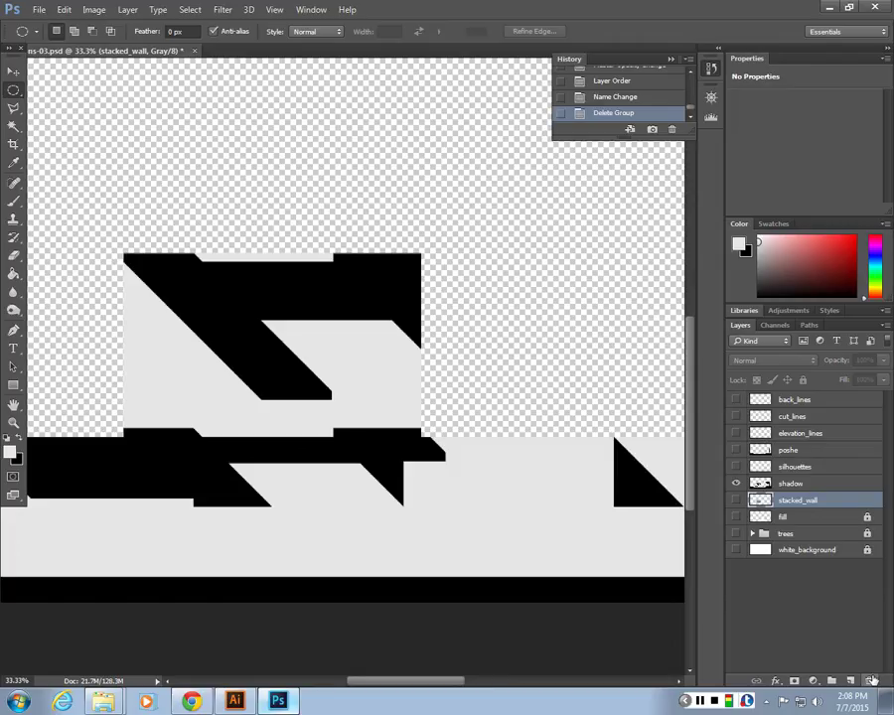
Rename the standalone layer to 'shadows' and select it.
{"action": "left_click", "coordinate": [779, 485]}
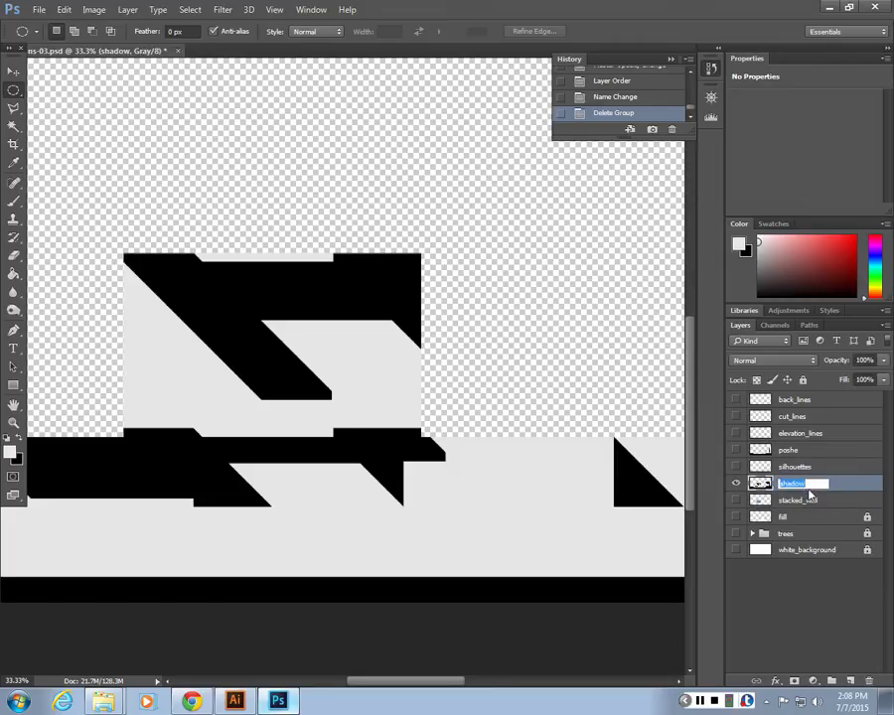
{"action": "type", "text": "shadows"}
{"action": "left_click", "coordinate": [813, 618]}
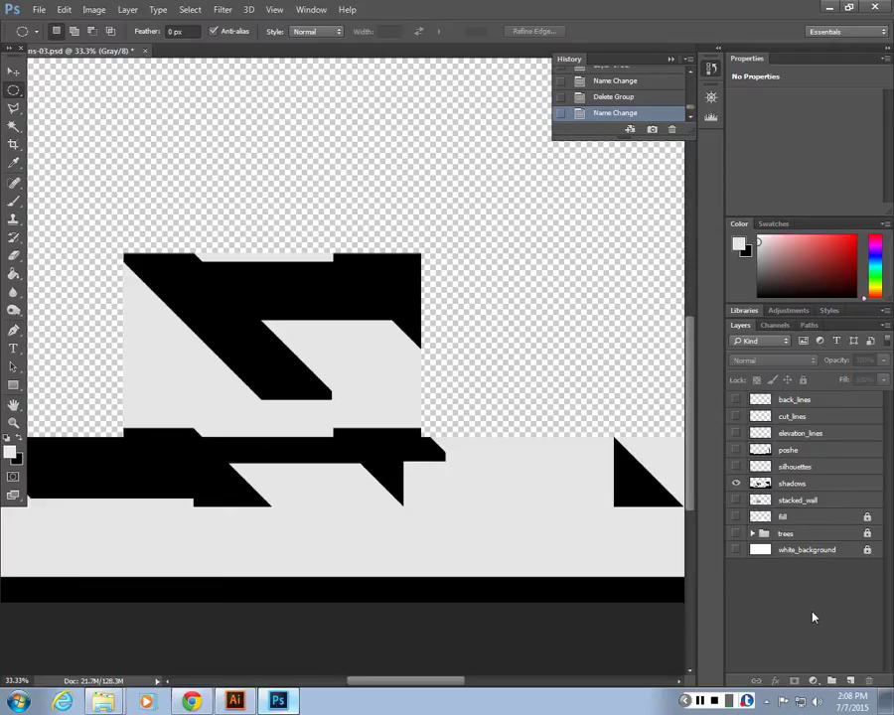
{"action": "left_click", "coordinate": [771, 485]}
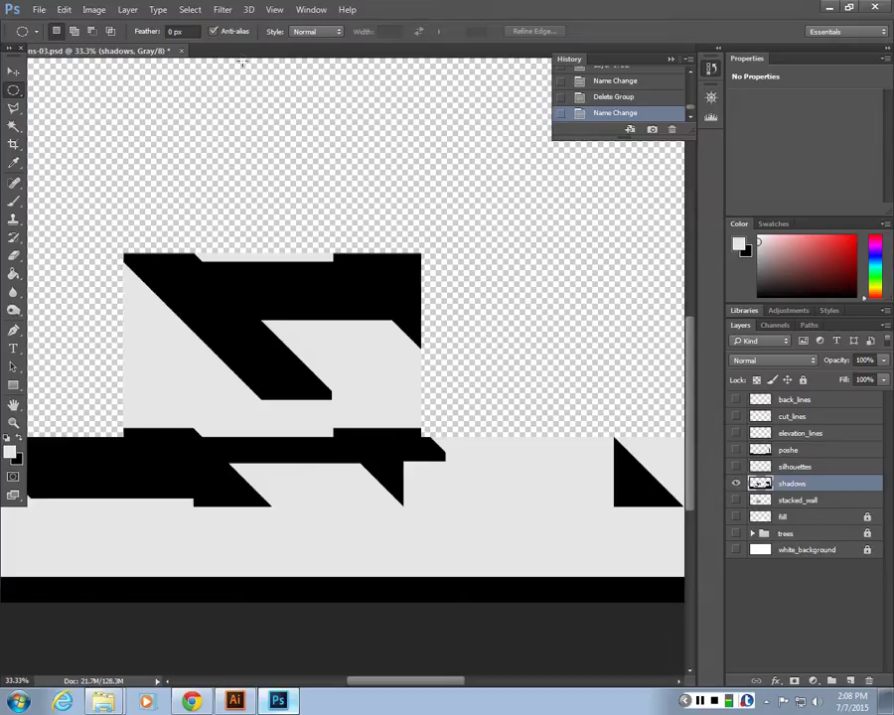
Select the light grey with Color Range, clear it from the shadows layer, and deselect.
{"action": "left_click", "coordinate": [190, 10]}
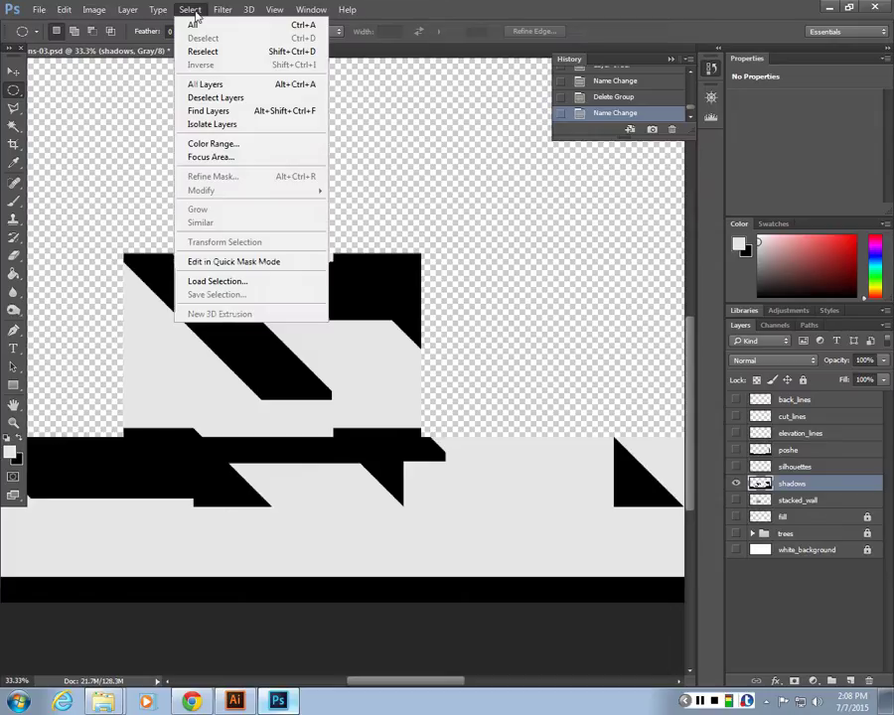
{"action": "left_click", "coordinate": [215, 144]}
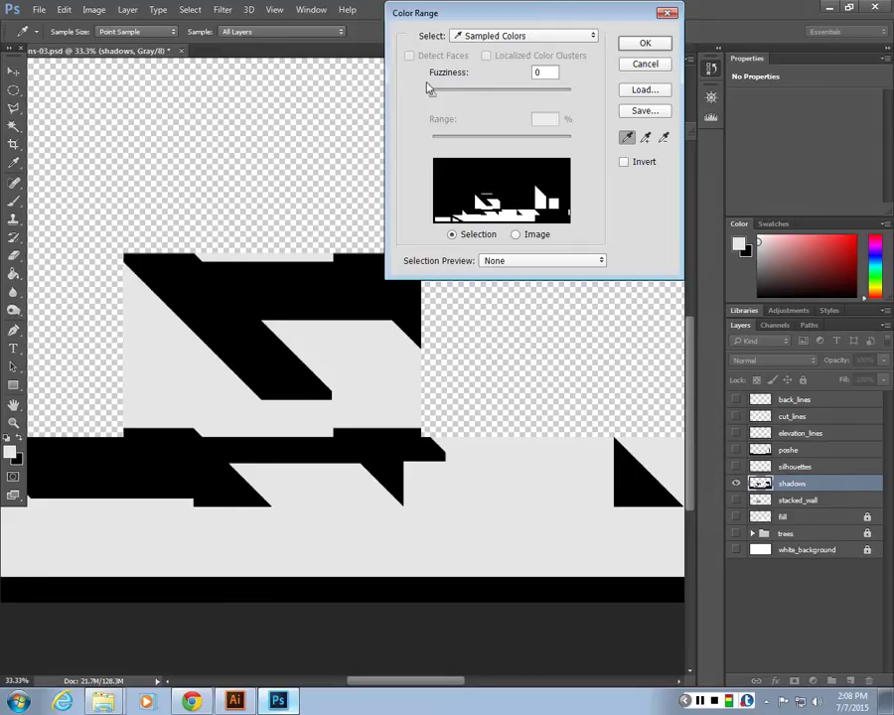
{"action": "key", "text": "Return"}
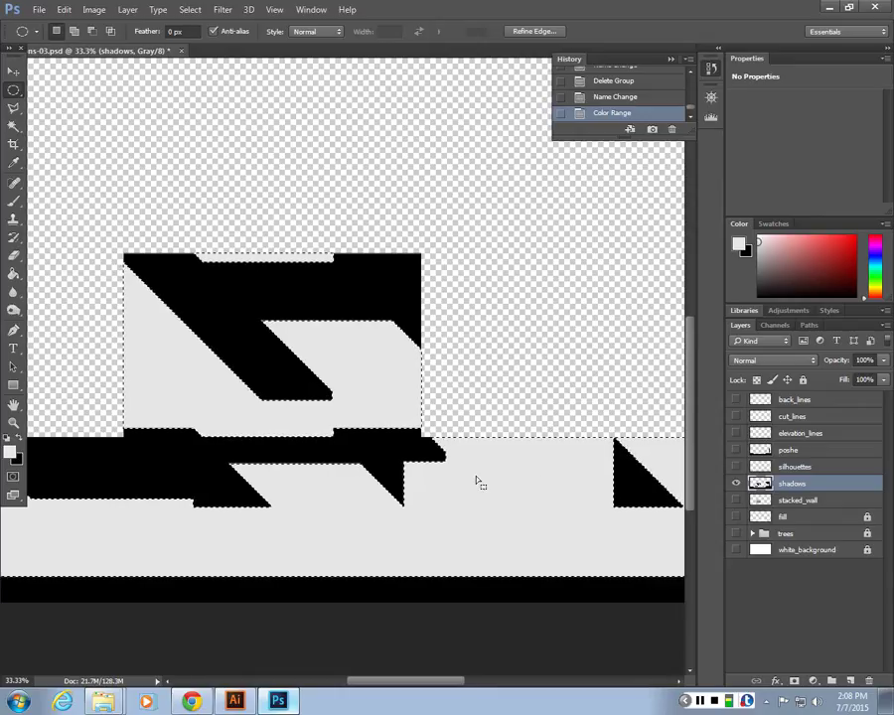
{"action": "key", "text": "Delete"}
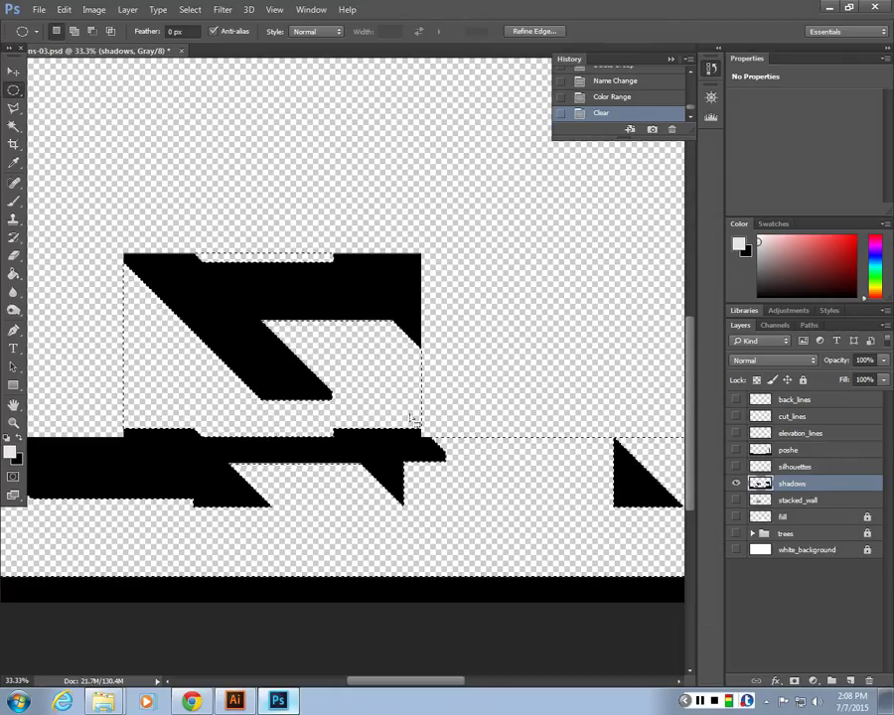
{"action": "key", "text": "ctrl+d"}
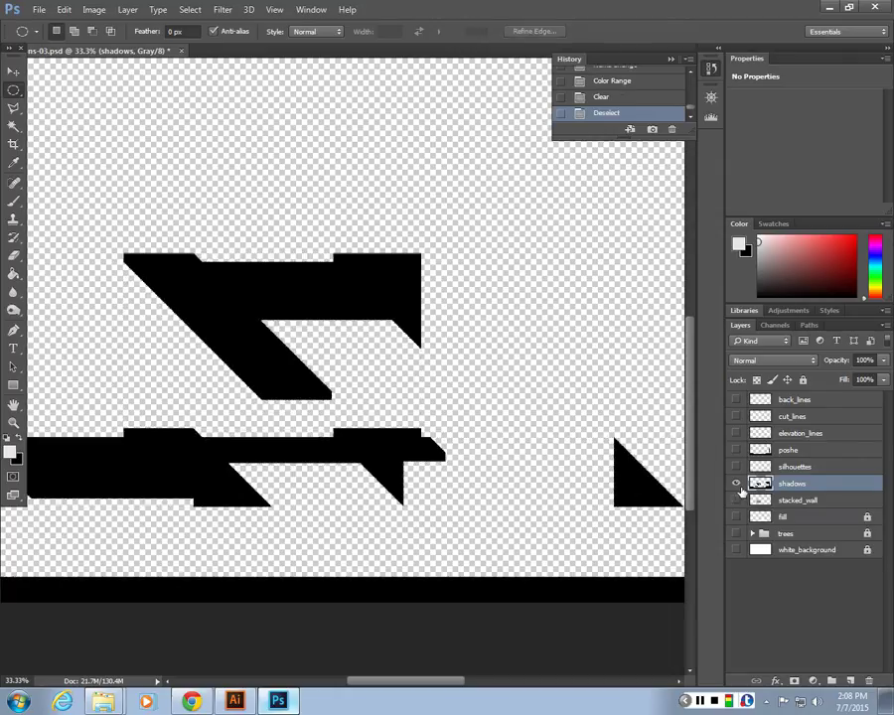
Show all other layers again, then open and cancel Color Range.
{"action": "right_click", "coordinate": [740, 488]}
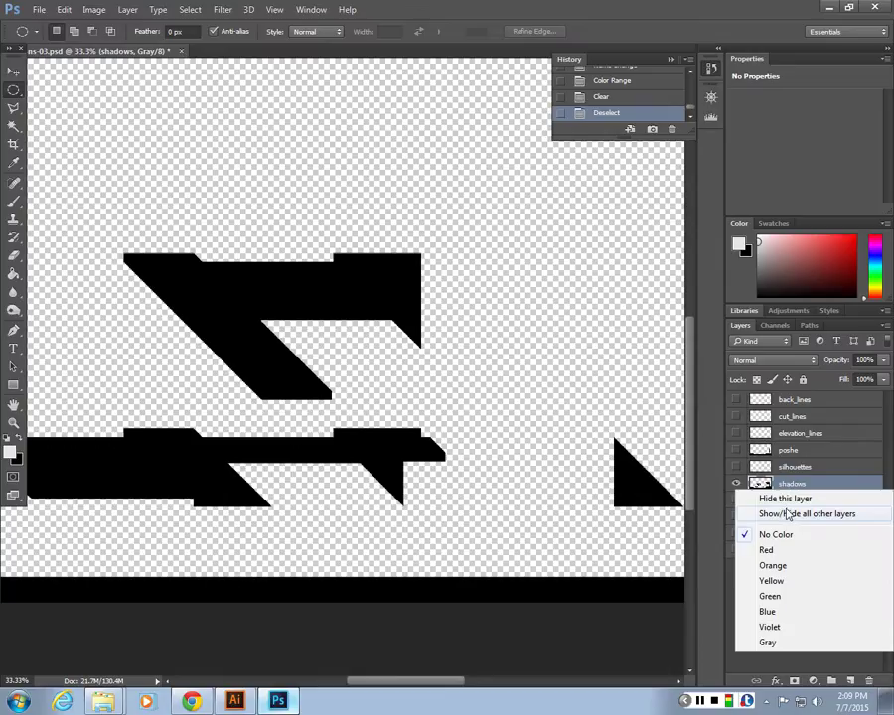
{"action": "left_click", "coordinate": [772, 514]}
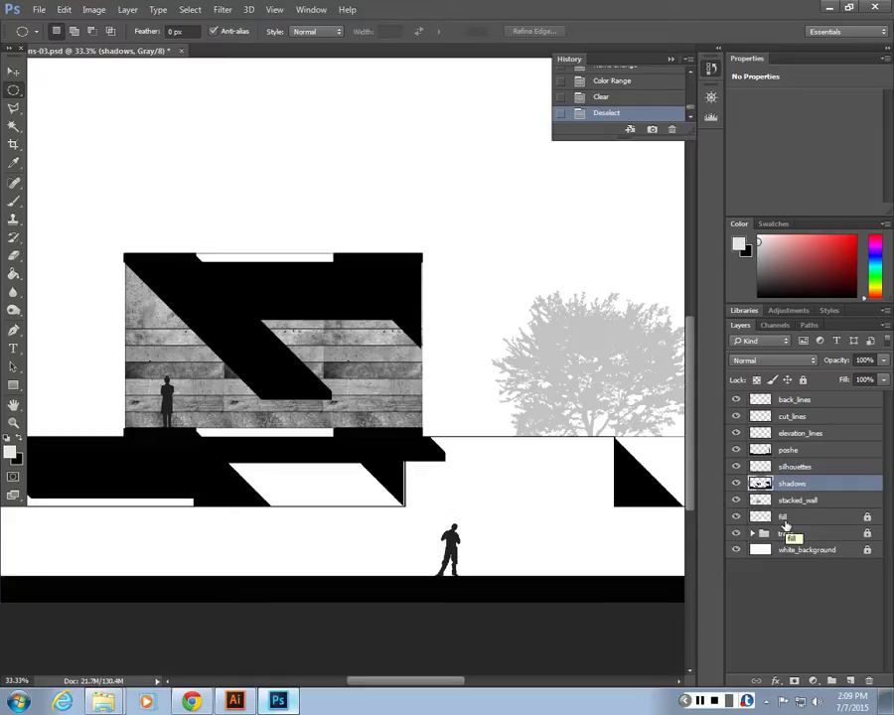
{"action": "left_click", "coordinate": [190, 9]}
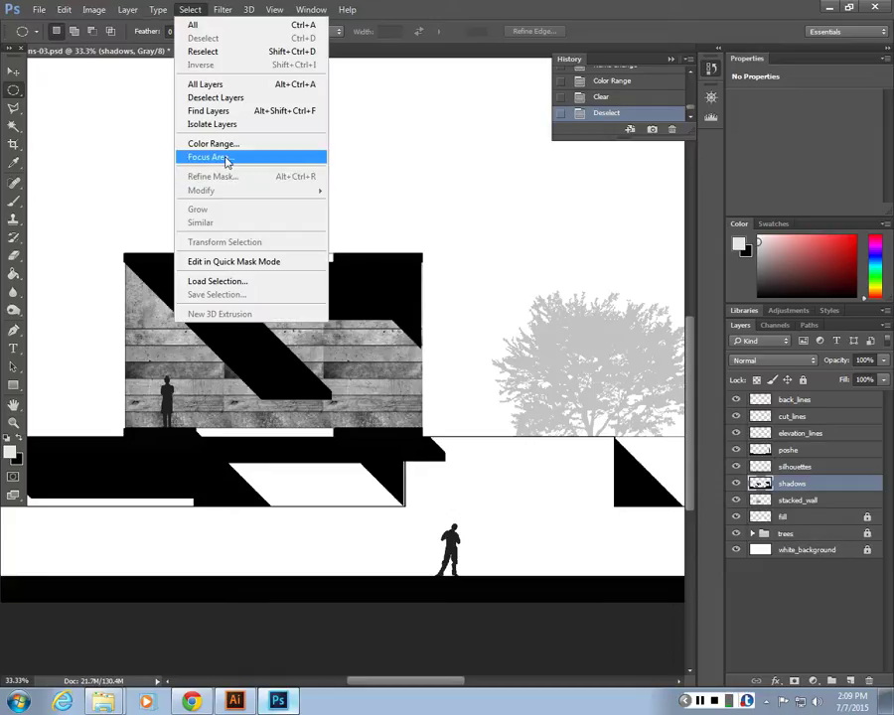
{"action": "left_click", "coordinate": [228, 143]}
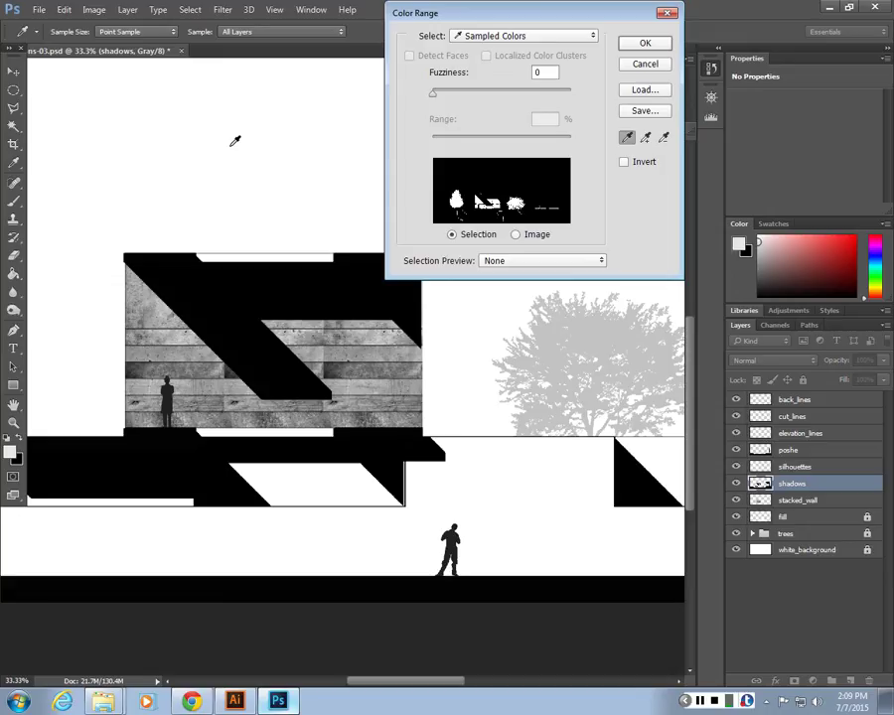
{"action": "left_click", "coordinate": [646, 64]}
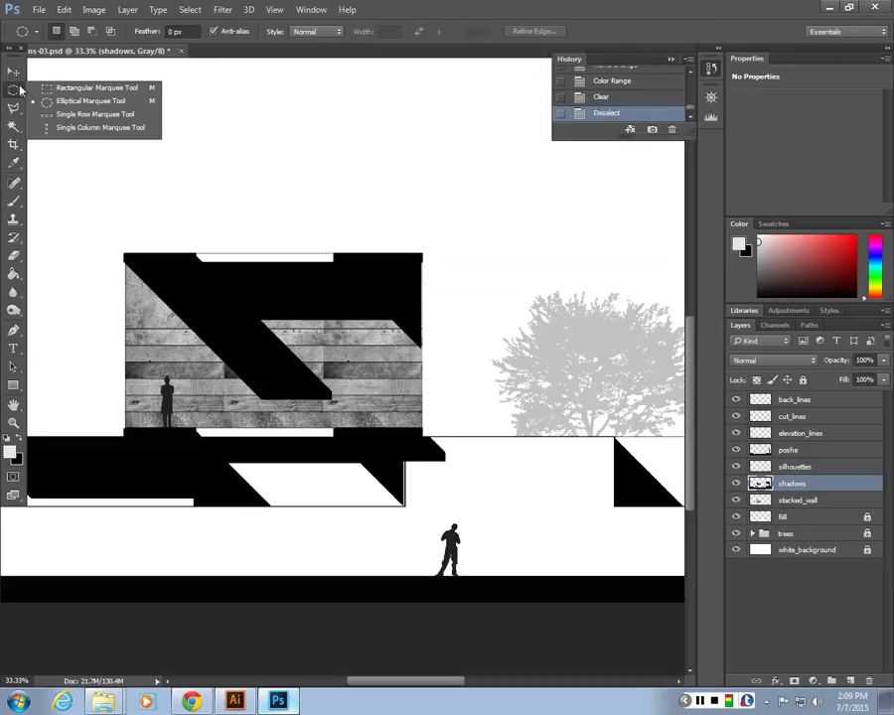
Choose Elliptical Marquee, set the shadows layer to 30% opacity, then select stacked_wall.
{"action": "left_click", "coordinate": [50, 102]}
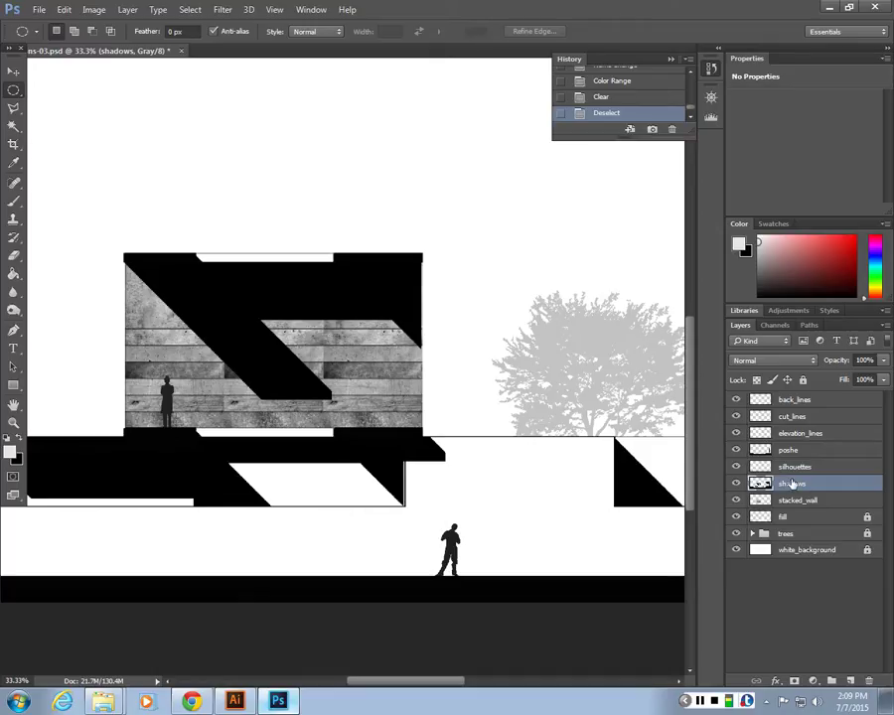
{"action": "left_click", "coordinate": [866, 361]}
{"action": "type", "text": "30"}
{"action": "key", "text": "Return"}
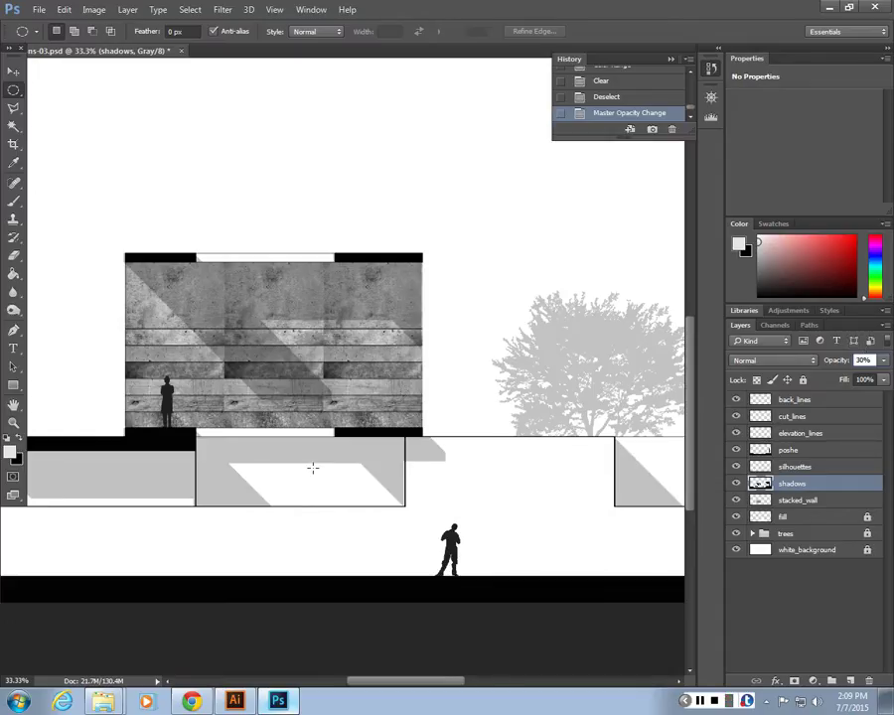
{"action": "scroll", "coordinate": [313, 476], "scroll_direction": "down", "scroll_amount": 3}
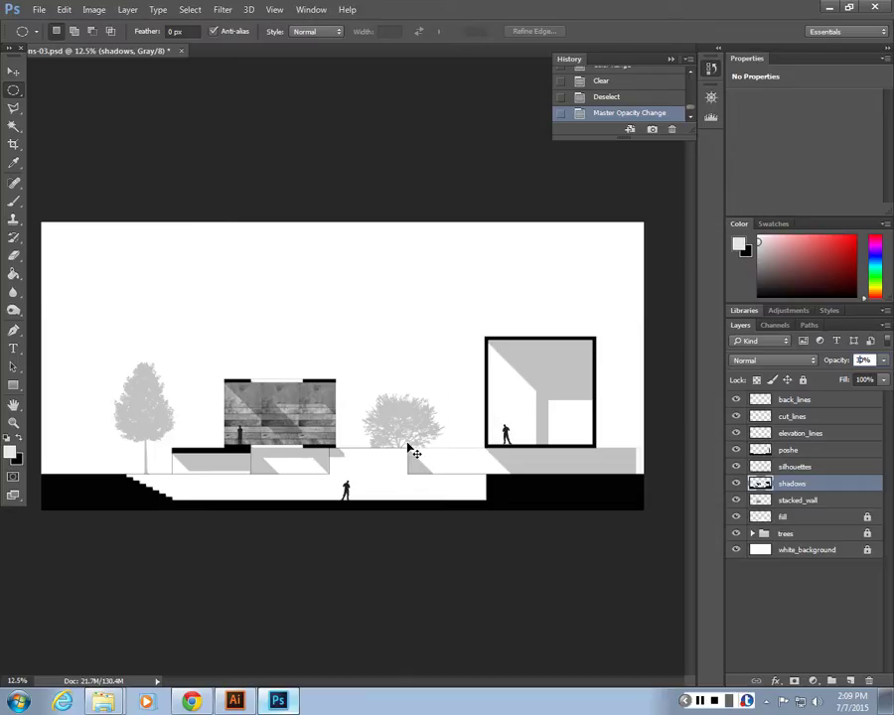
{"action": "scroll", "coordinate": [414, 452], "scroll_direction": "up", "scroll_amount": 2}
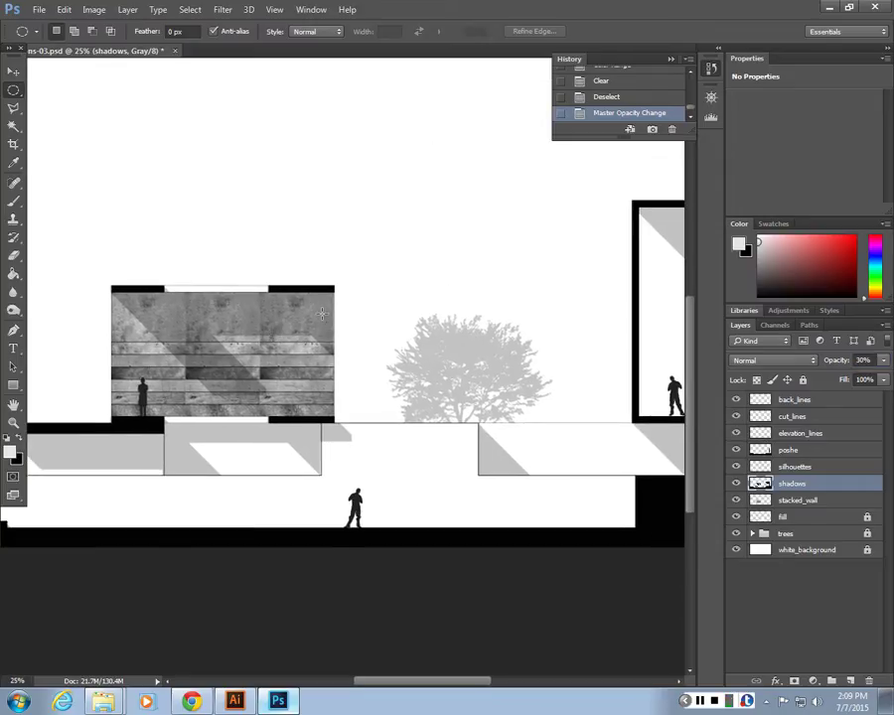
{"action": "scroll", "coordinate": [245, 357], "scroll_direction": "up", "scroll_amount": 1}
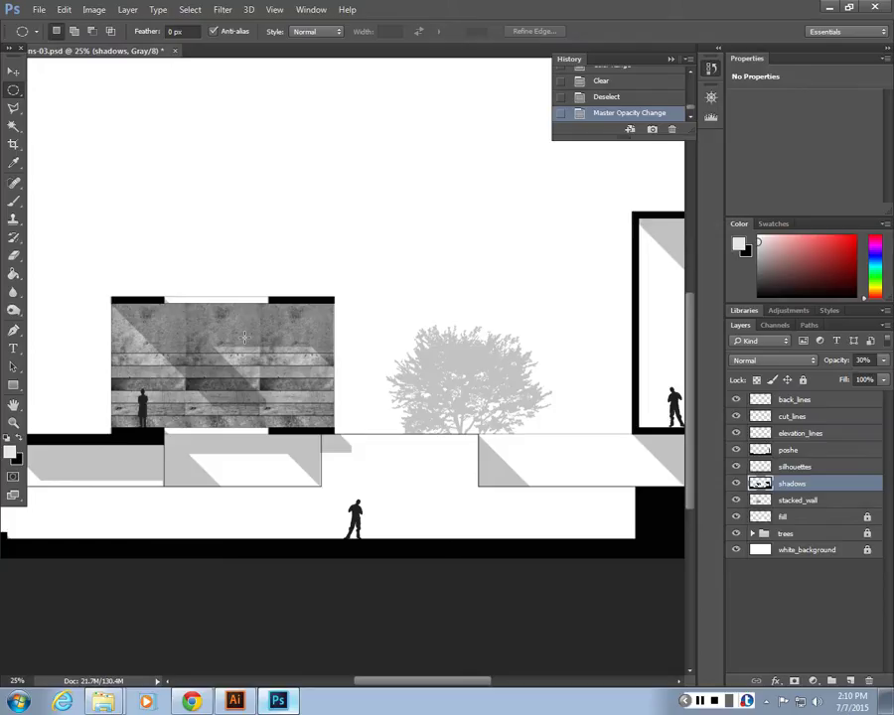
{"action": "left_click", "coordinate": [797, 500]}
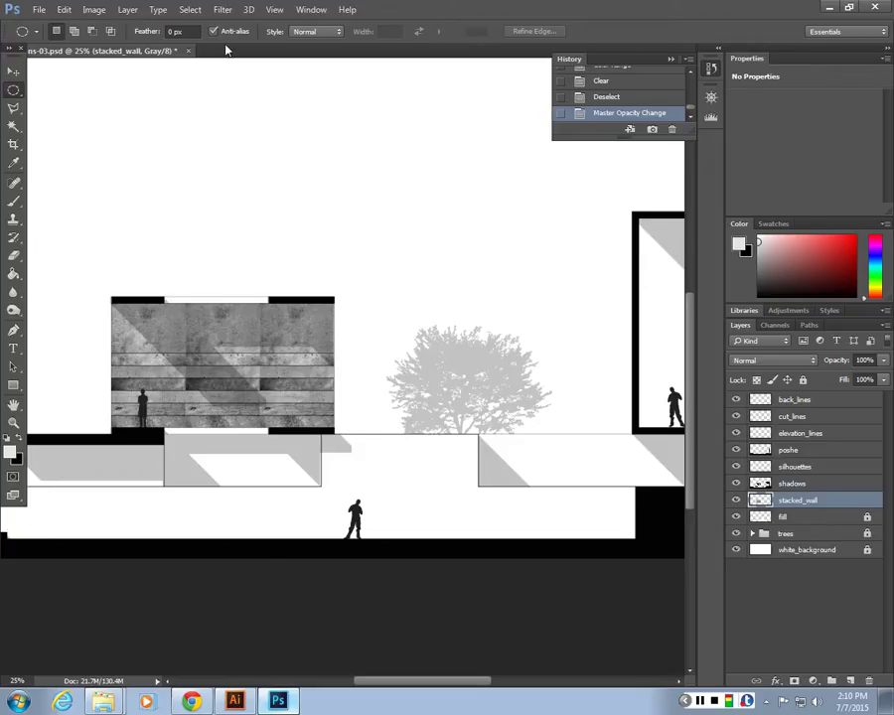
Browse the Select and Layer menus, then open Curves and close it unchanged.
{"action": "left_click", "coordinate": [190, 9]}
{"action": "mouse_move", "coordinate": [155, 9]}
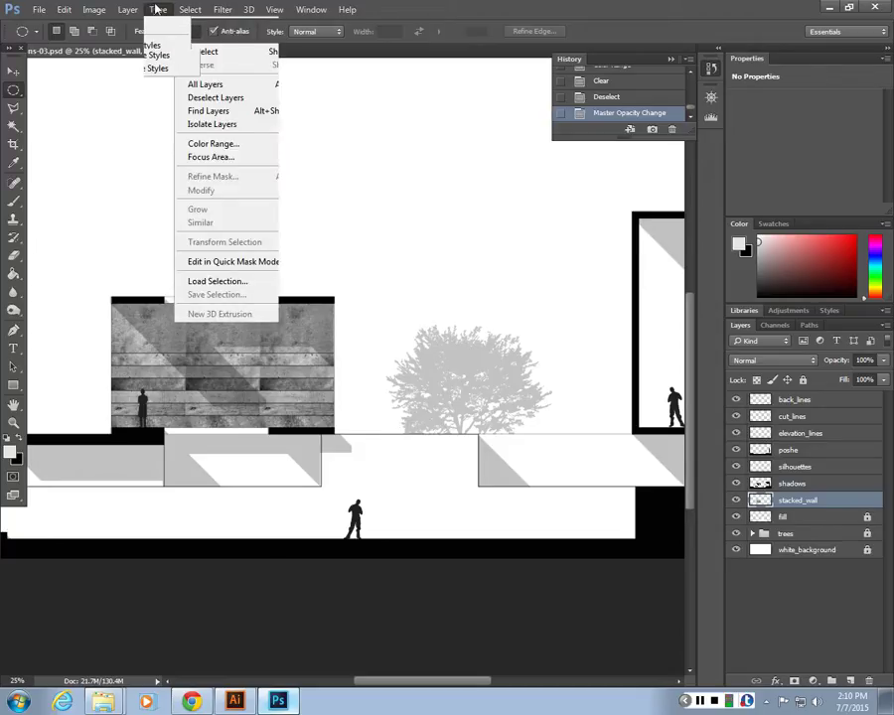
{"action": "mouse_move", "coordinate": [93, 12]}
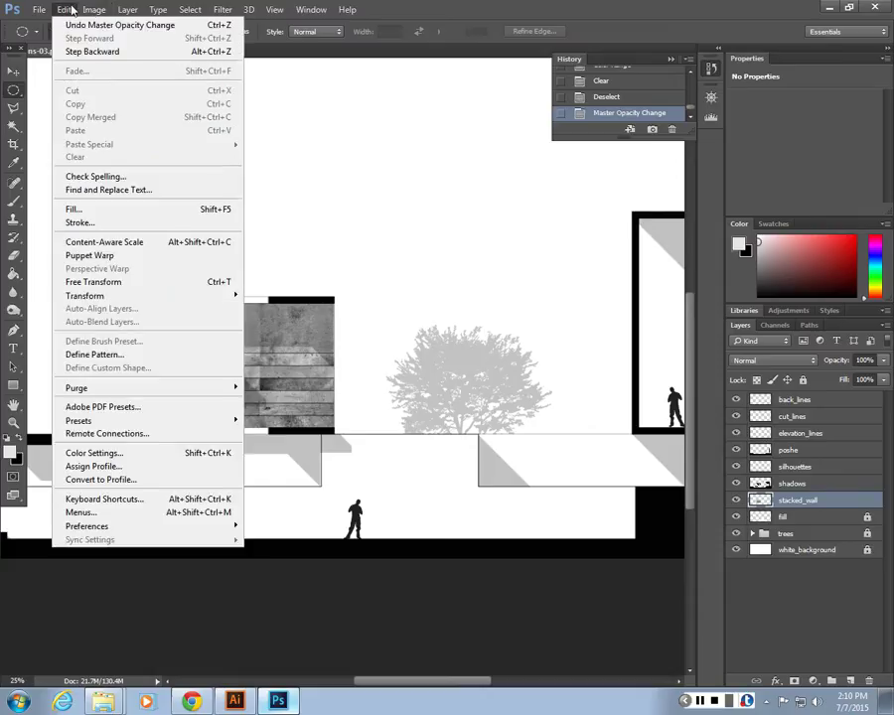
{"action": "mouse_move", "coordinate": [224, 10]}
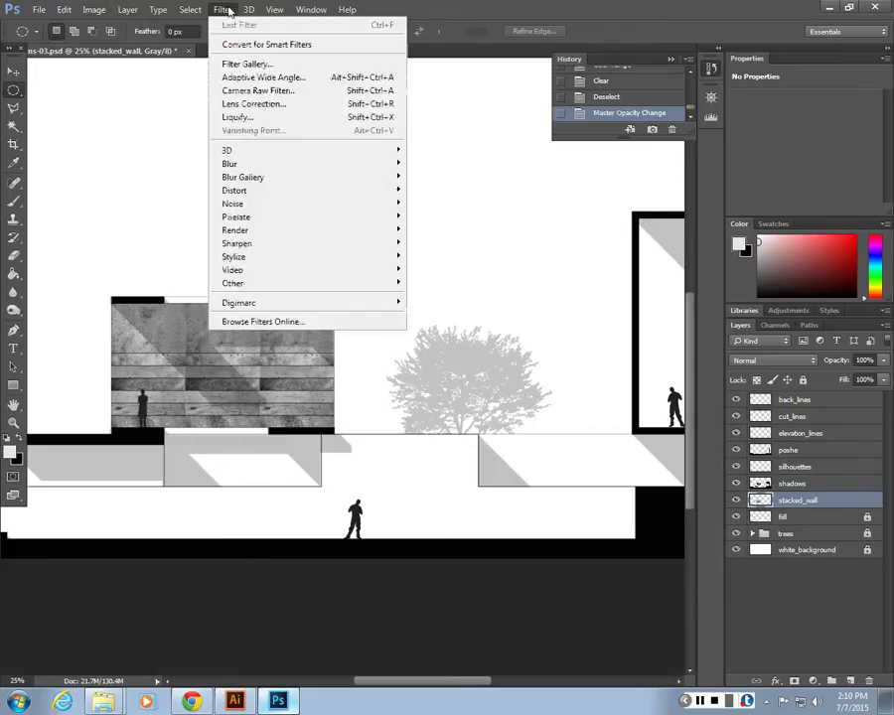
{"action": "mouse_move", "coordinate": [196, 15]}
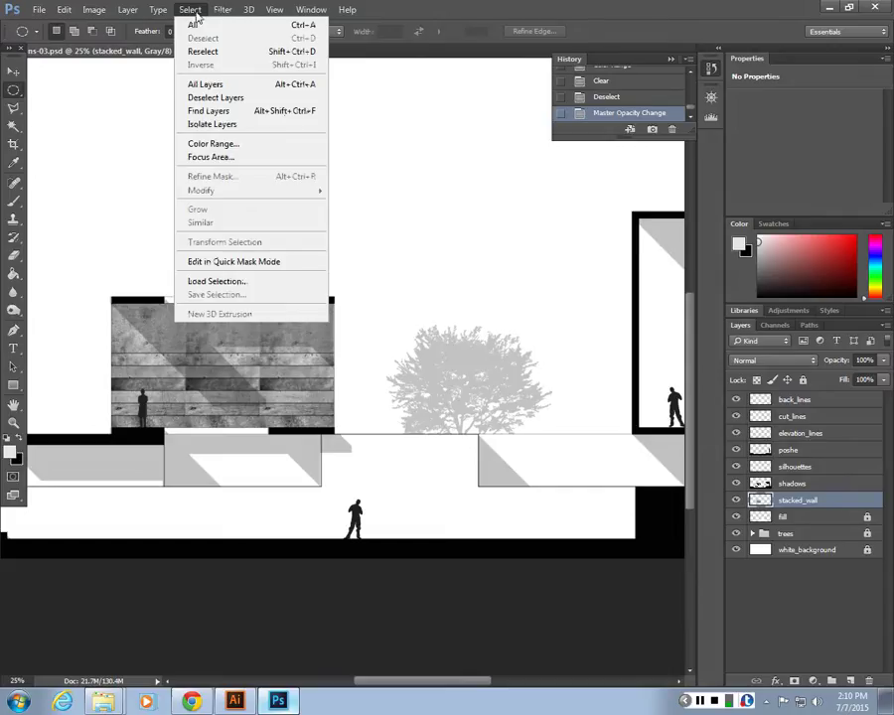
{"action": "left_click", "coordinate": [174, 8]}
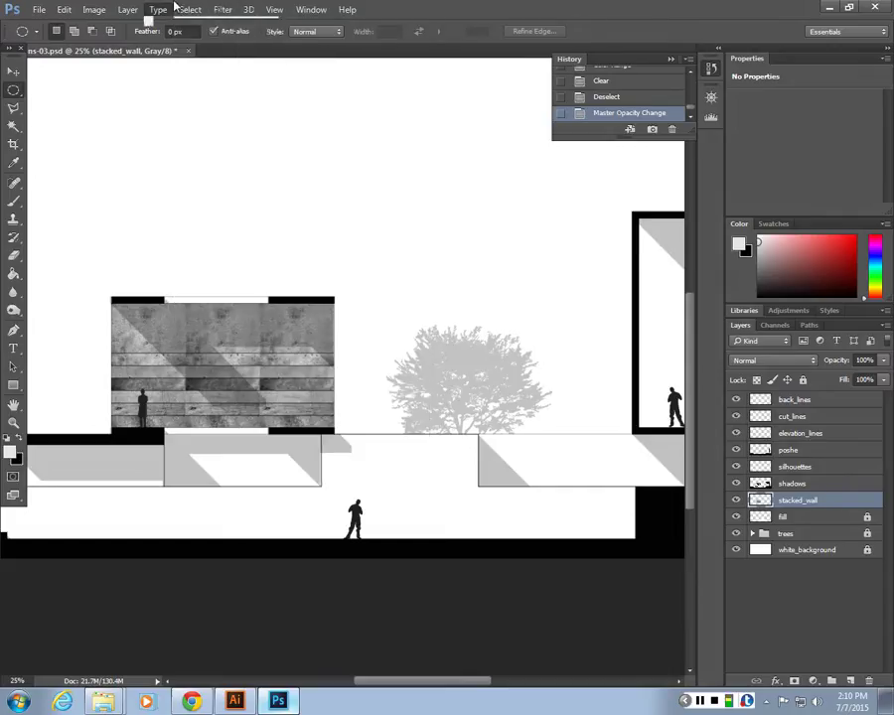
{"action": "left_click", "coordinate": [159, 9]}
{"action": "mouse_move", "coordinate": [142, 12]}
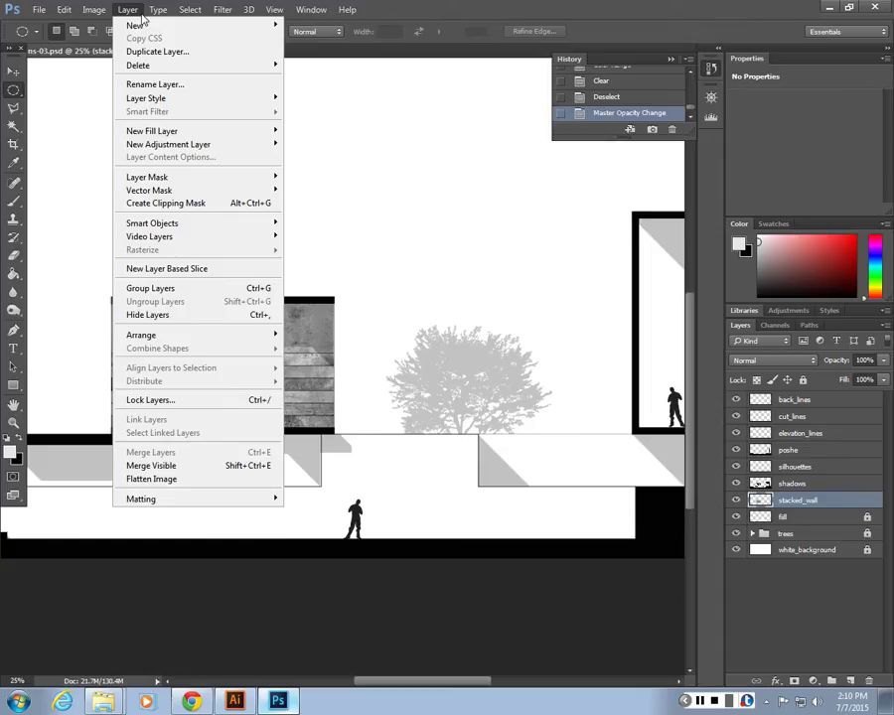
{"action": "left_click", "coordinate": [441, 7]}
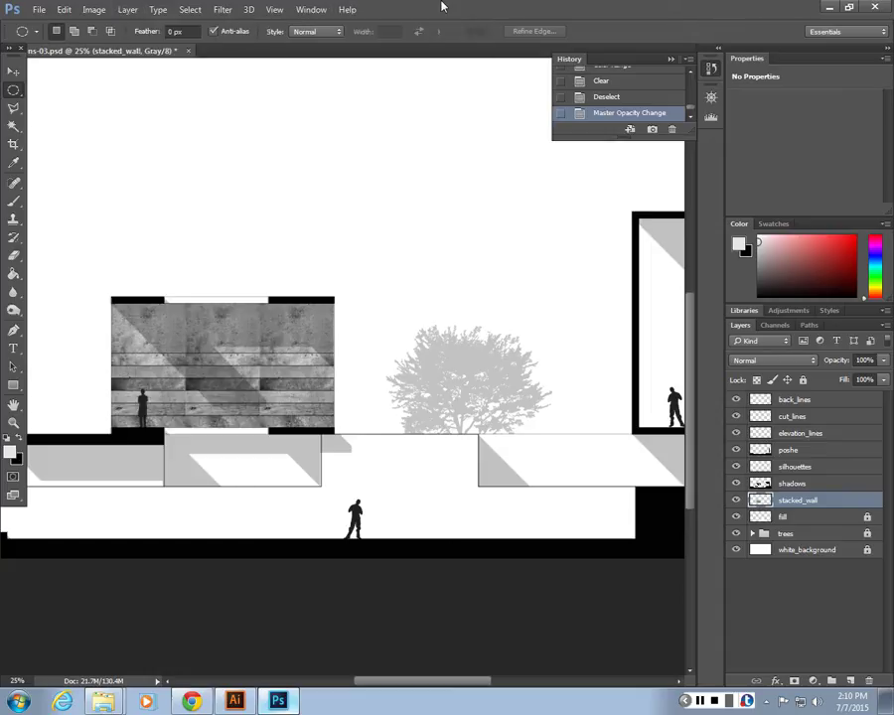
{"action": "key", "text": "ctrl+m"}
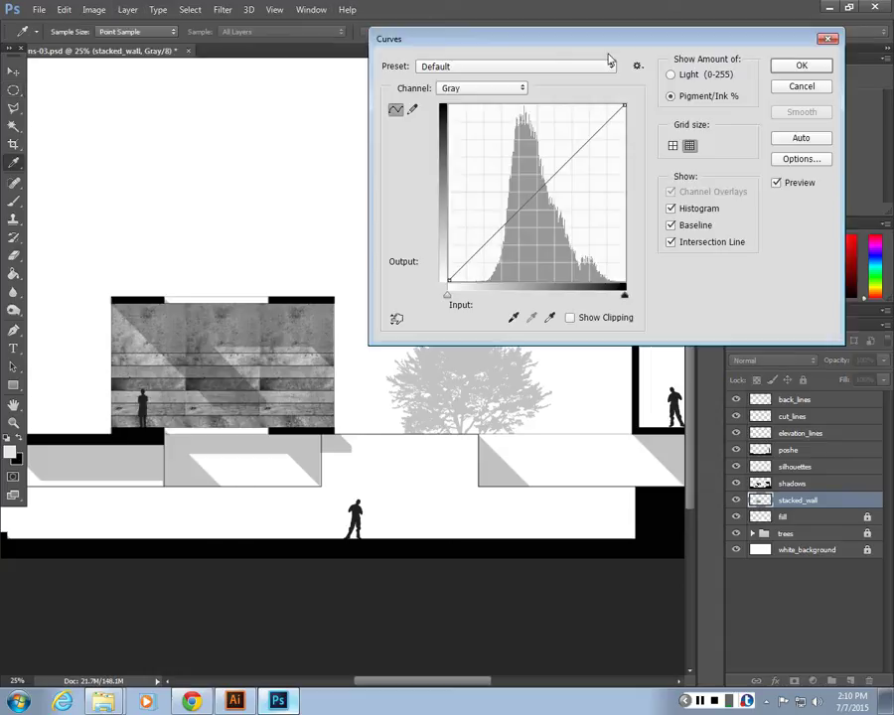
{"action": "left_click", "coordinate": [830, 39]}
Browse the Image menu and toggle stacked_wall visibility to compare its texture.
{"action": "left_click", "coordinate": [125, 11]}
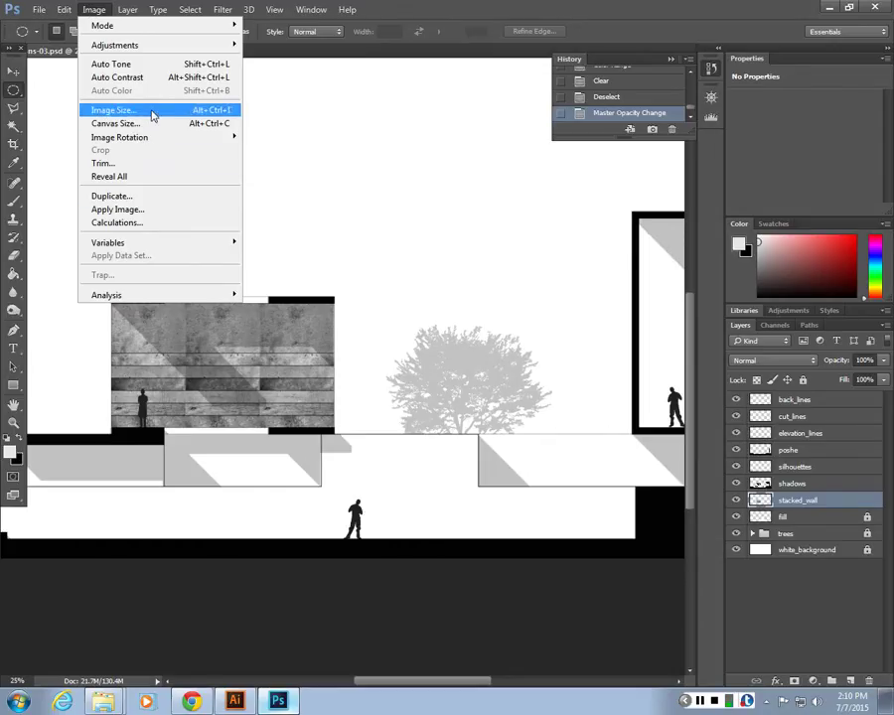
{"action": "mouse_move", "coordinate": [149, 50]}
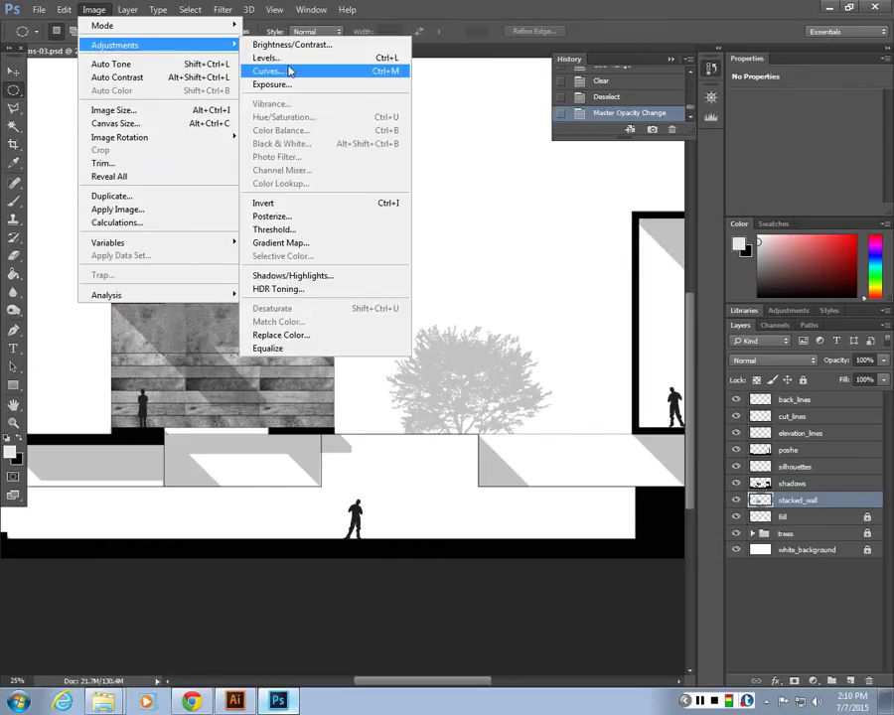
{"action": "mouse_move", "coordinate": [310, 9]}
{"action": "left_click", "coordinate": [515, 9]}
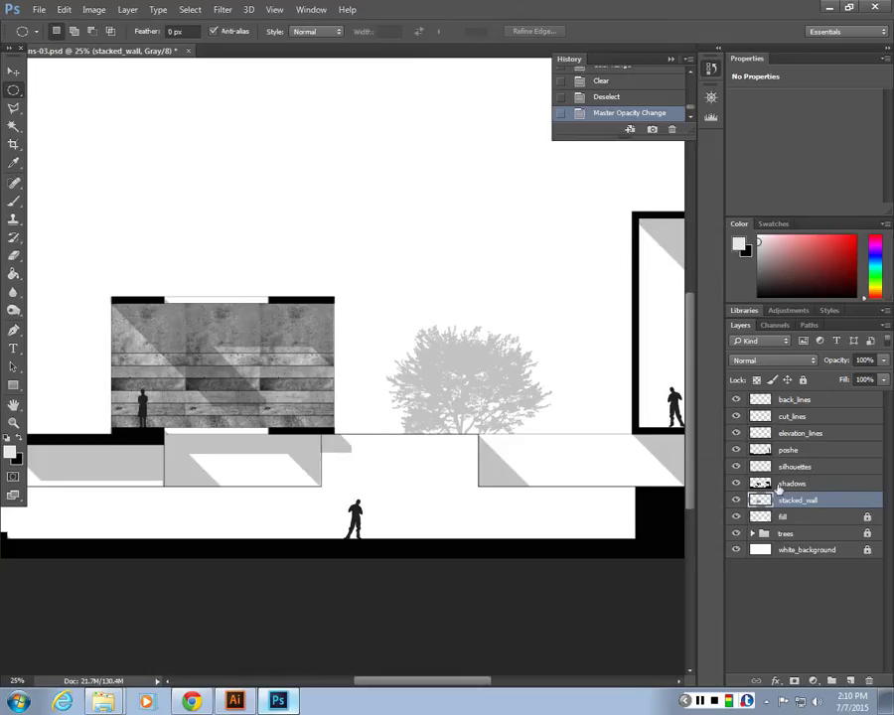
{"action": "left_click", "coordinate": [736, 500]}
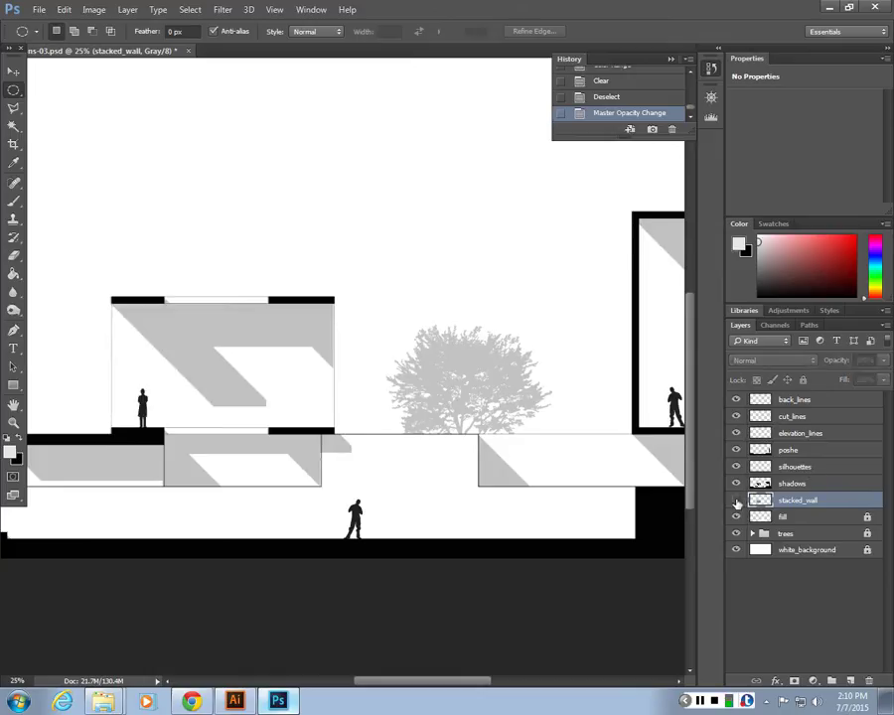
{"action": "left_click", "coordinate": [736, 500]}
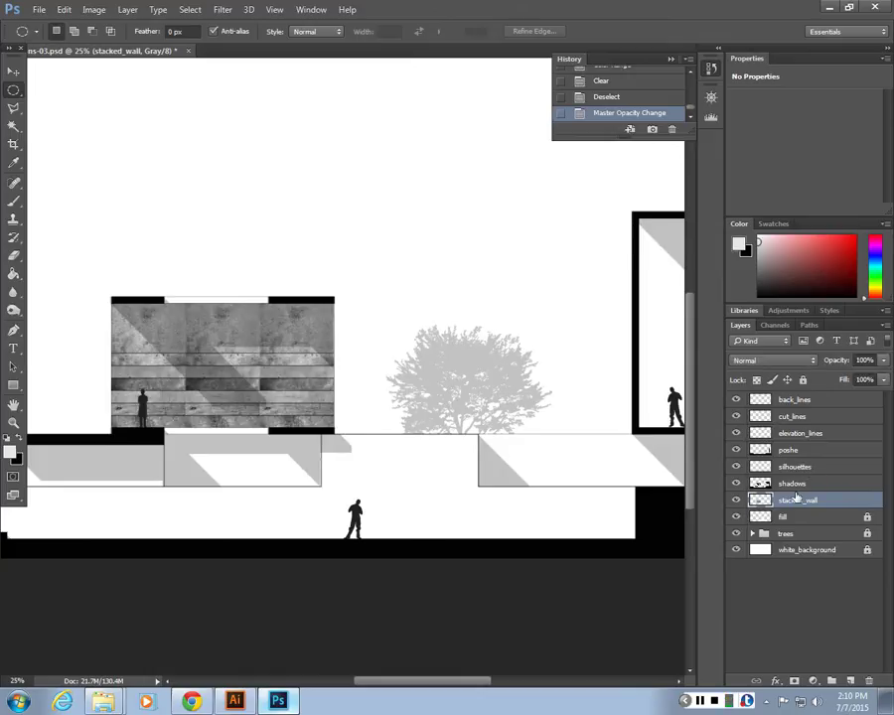
Open and cancel Curves again, then bring up Image > Adjustments.
{"action": "left_click", "coordinate": [94, 9]}
{"action": "mouse_move", "coordinate": [105, 50]}
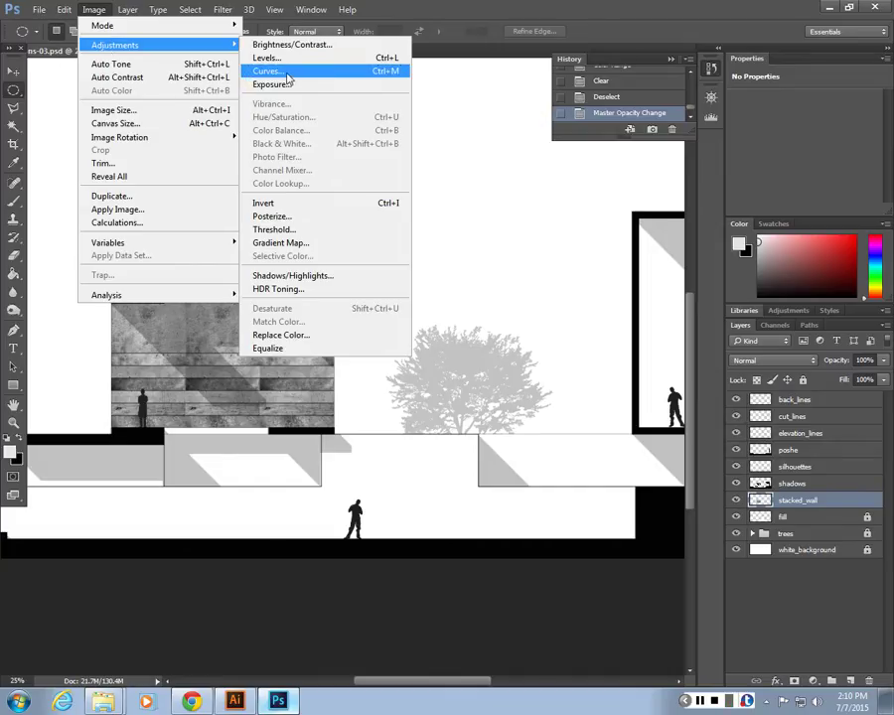
{"action": "left_click", "coordinate": [447, 8]}
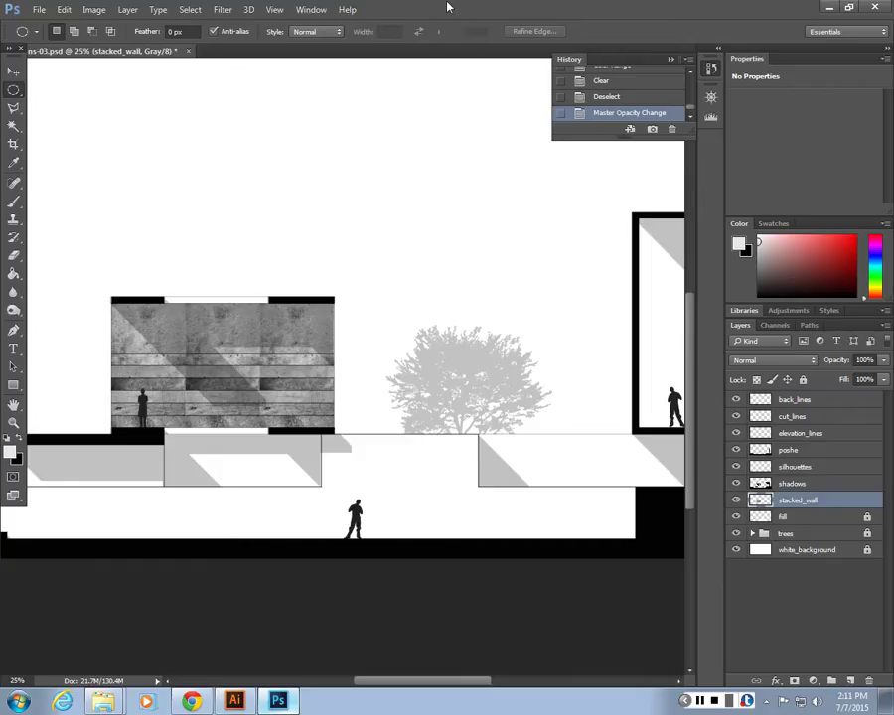
{"action": "key", "text": "ctrl+m"}
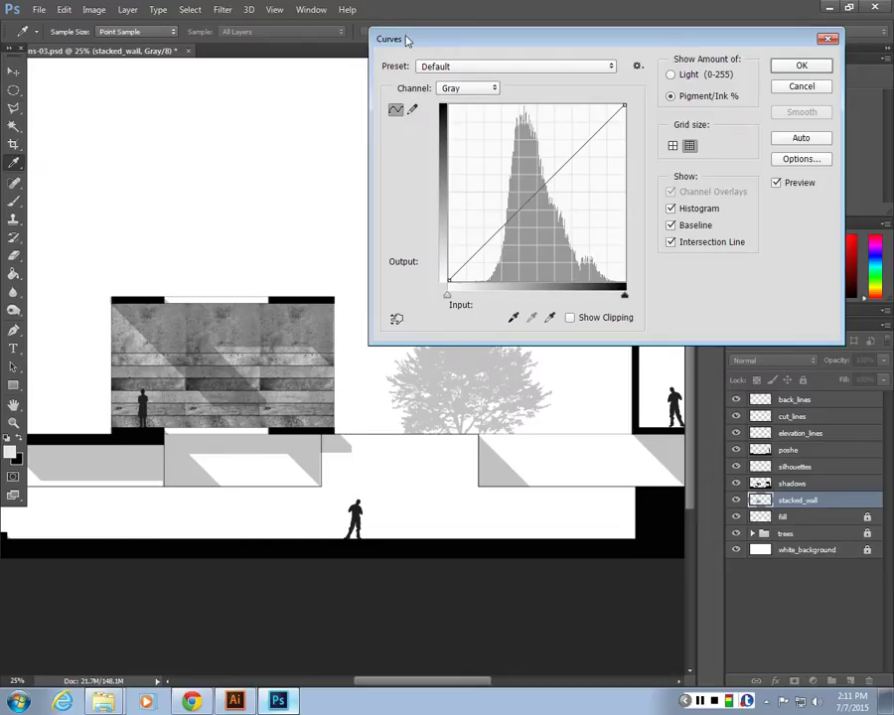
{"action": "key", "text": "Escape"}
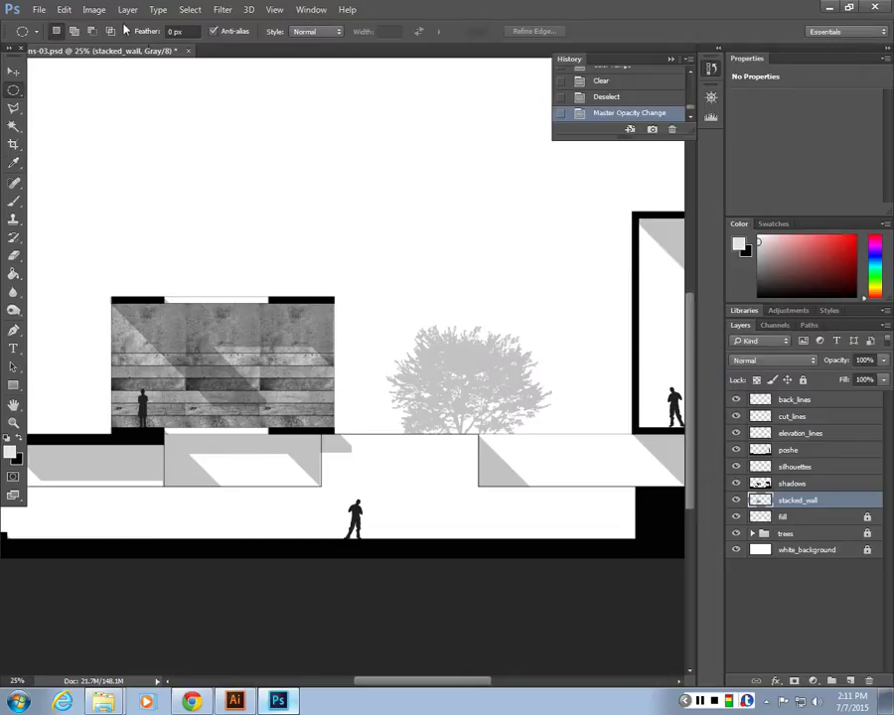
{"action": "left_click", "coordinate": [95, 10]}
{"action": "mouse_move", "coordinate": [100, 45]}
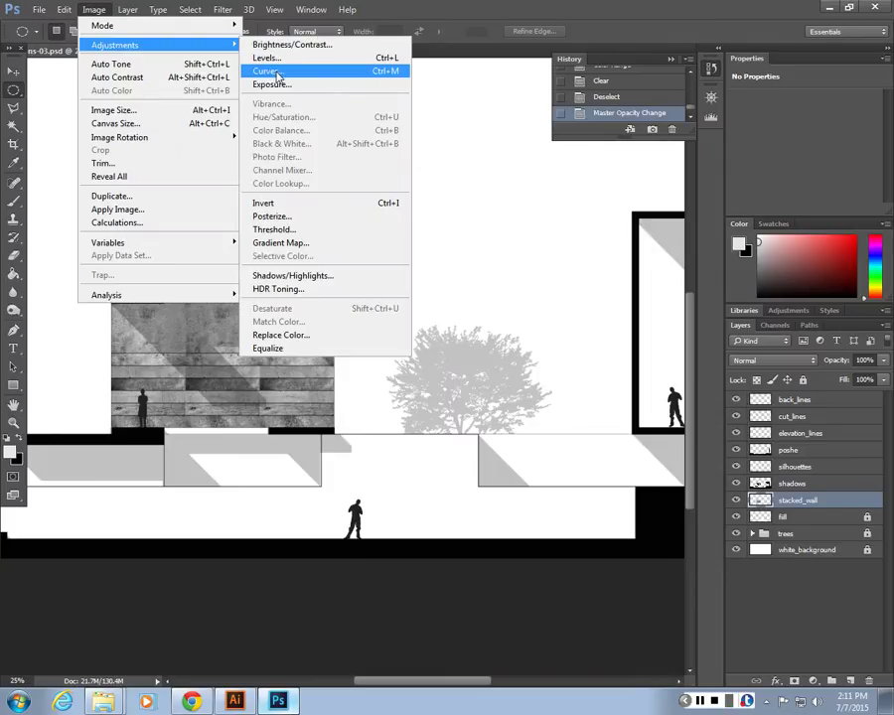
Open Curves for stacked_wall and bend the curve downward with two points.
{"action": "left_click", "coordinate": [278, 74]}
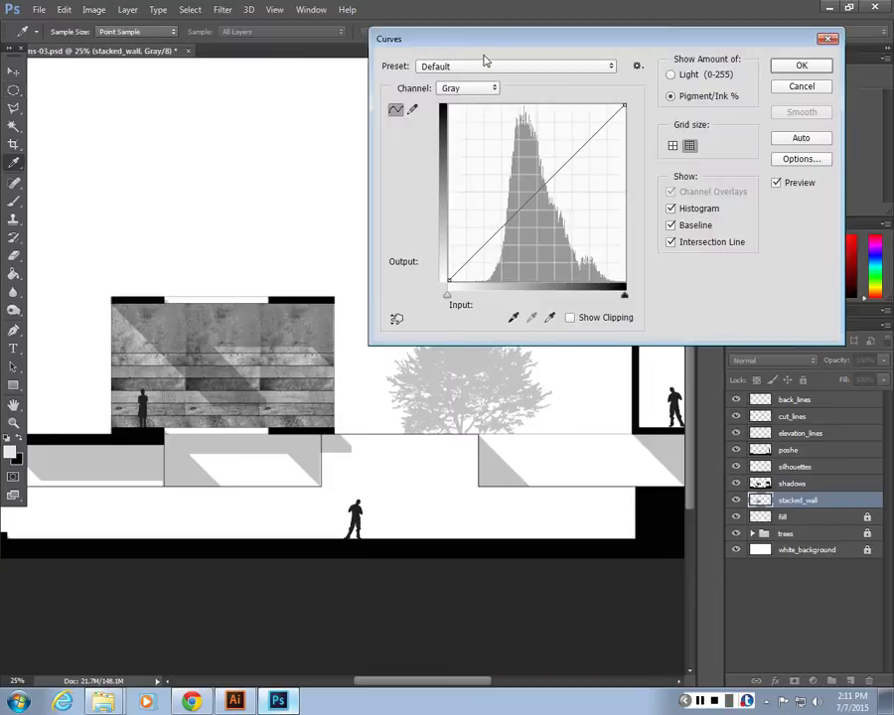
{"action": "left_click_drag", "start_coordinate": [484, 51], "coordinate": [486, 63]}
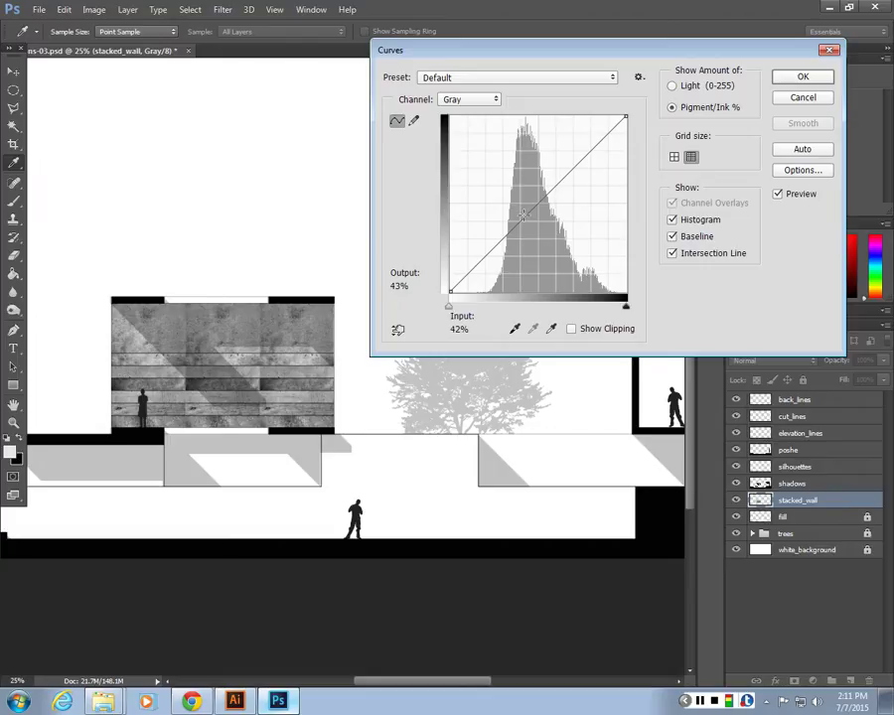
{"action": "mouse_move", "coordinate": [522, 215]}
{"action": "left_mouse_down"}
{"action": "mouse_move", "coordinate": [544, 229]}
{"action": "mouse_move", "coordinate": [523, 234]}
{"action": "mouse_move", "coordinate": [513, 201]}
{"action": "mouse_move", "coordinate": [535, 233]}
{"action": "left_mouse_up"}
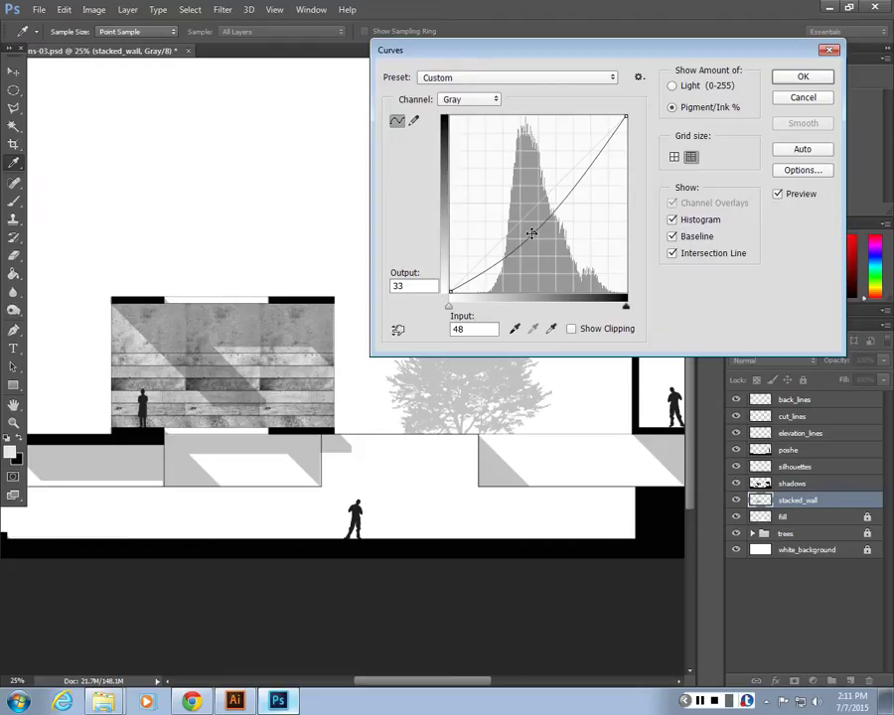
{"action": "left_click_drag", "start_coordinate": [531, 233], "coordinate": [519, 234]}
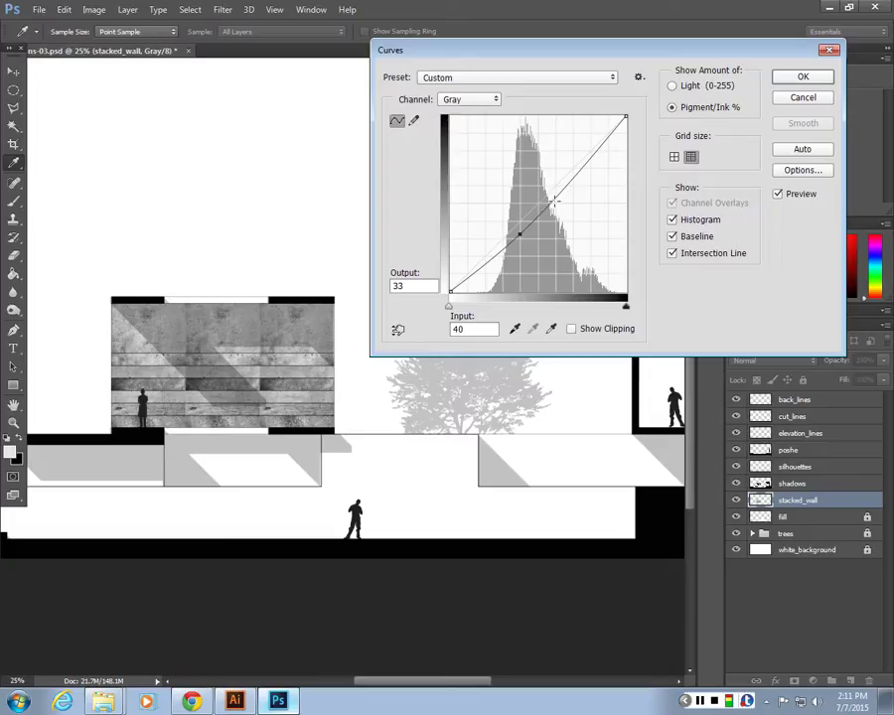
{"action": "mouse_move", "coordinate": [555, 200]}
{"action": "left_mouse_down"}
{"action": "mouse_move", "coordinate": [561, 213]}
{"action": "mouse_move", "coordinate": [545, 188]}
{"action": "mouse_move", "coordinate": [551, 192]}
{"action": "left_mouse_up"}
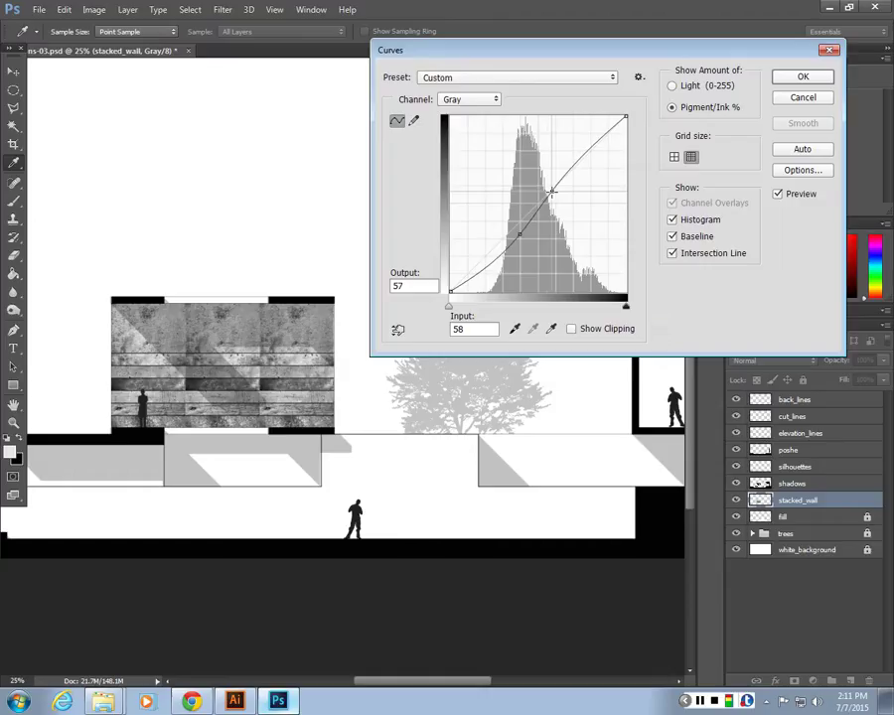
Remove the points, bend a single point below the diagonal, and apply.
{"action": "left_click", "coordinate": [523, 235]}
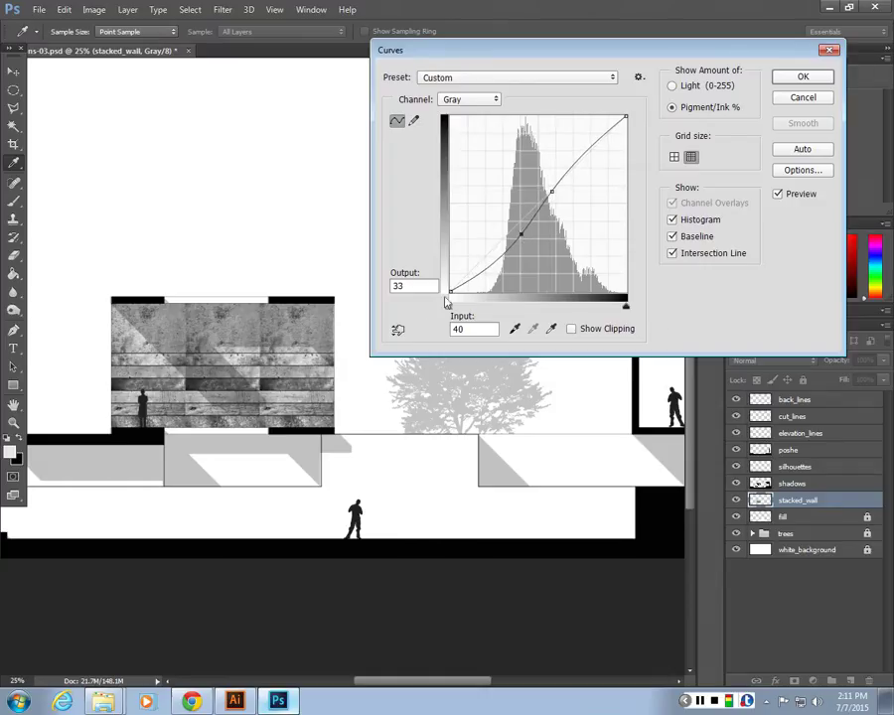
{"action": "left_click_drag", "start_coordinate": [520, 234], "coordinate": [714, 299]}
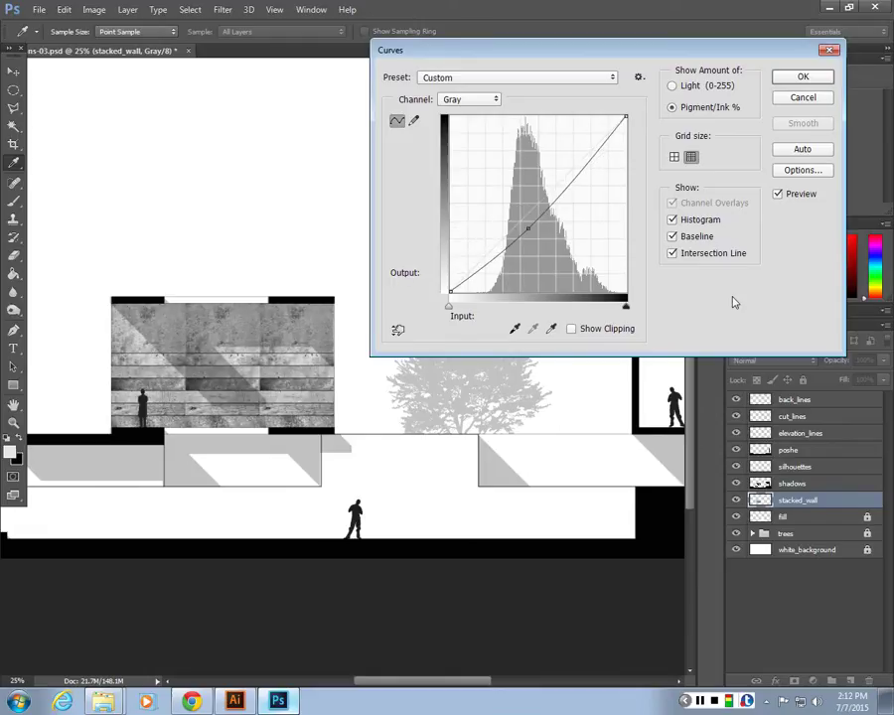
{"action": "left_click_drag", "start_coordinate": [527, 232], "coordinate": [740, 306]}
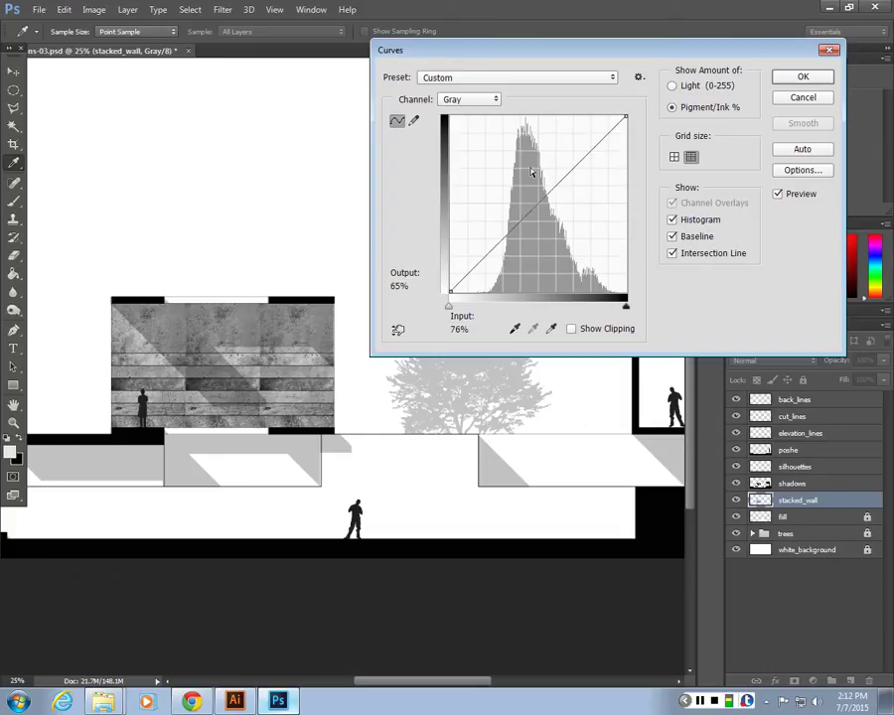
{"action": "left_click", "coordinate": [523, 214]}
{"action": "mouse_move", "coordinate": [523, 214]}
{"action": "left_mouse_down"}
{"action": "mouse_move", "coordinate": [541, 229]}
{"action": "mouse_move", "coordinate": [534, 243]}
{"action": "mouse_move", "coordinate": [516, 196]}
{"action": "mouse_move", "coordinate": [531, 235]}
{"action": "left_mouse_up"}
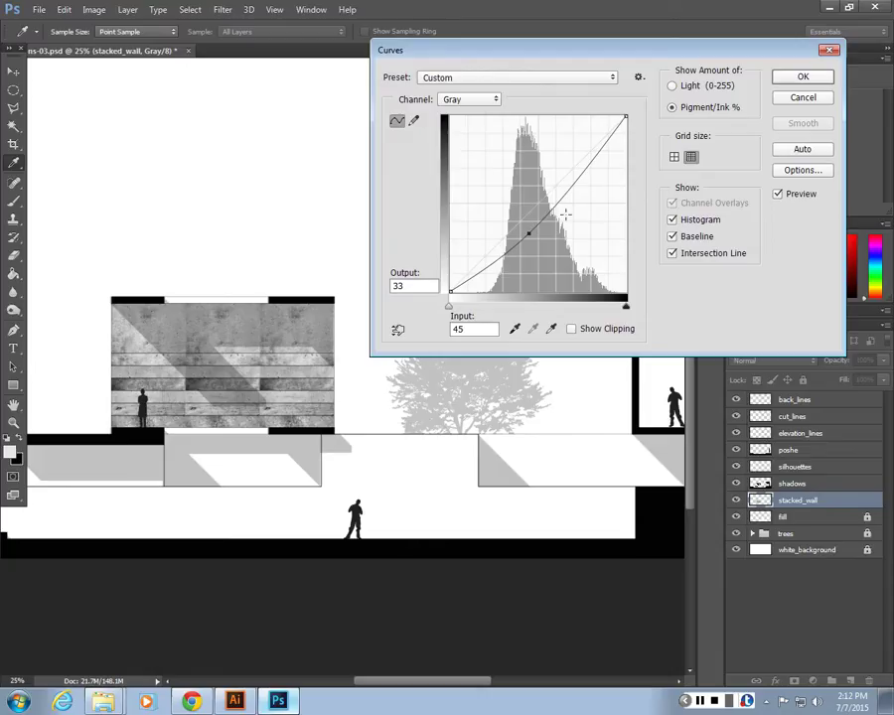
{"action": "key", "text": "Return"}
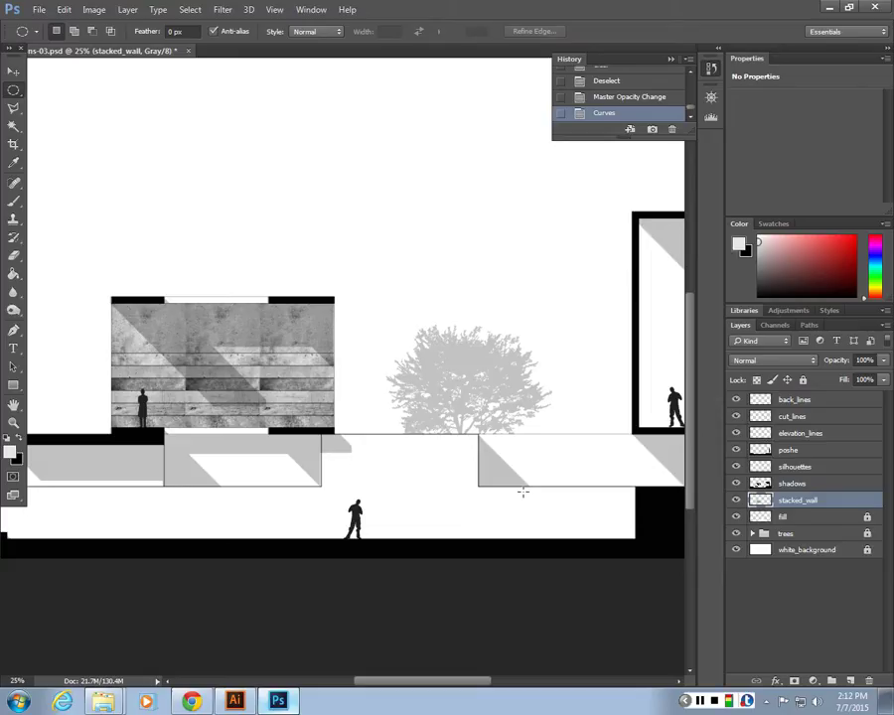
Select the shadows layer and set its opacity to 45%.
{"action": "left_click", "coordinate": [800, 484]}
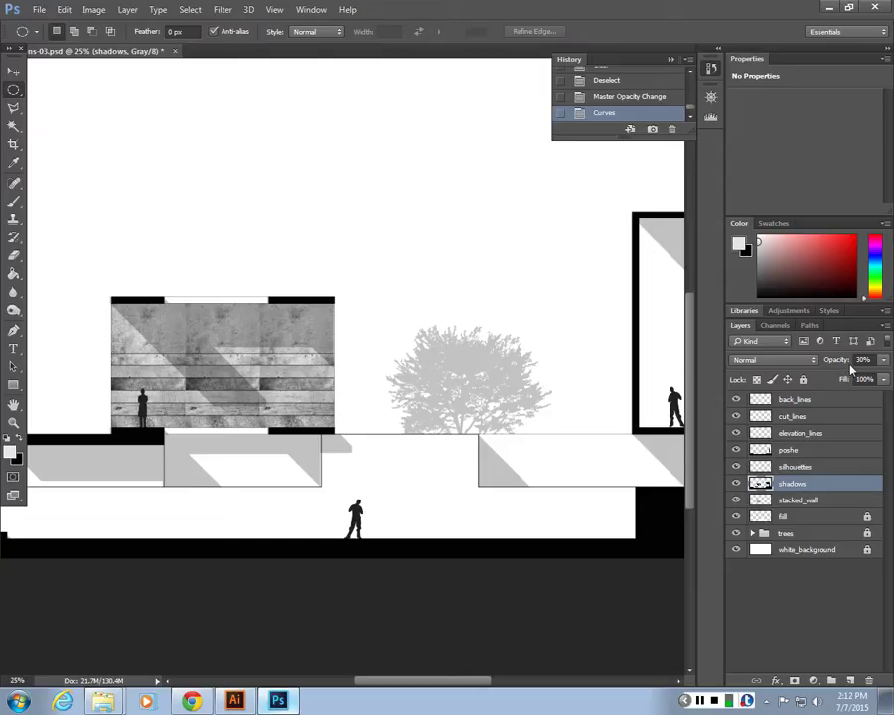
{"action": "left_click", "coordinate": [828, 360]}
{"action": "type", "text": "45"}
{"action": "key", "text": "Return"}
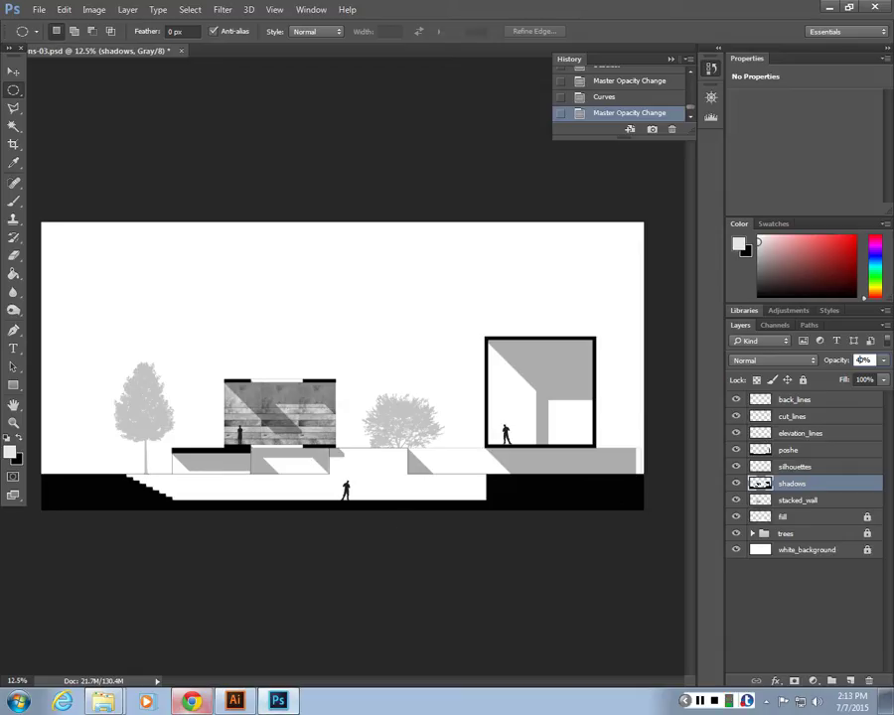
{"action": "key", "text": "Return"}
Select concrete_texture.jpg in the Explorer textures folder, then return to Photoshop.
{"action": "key", "text": "alt+Tab"}
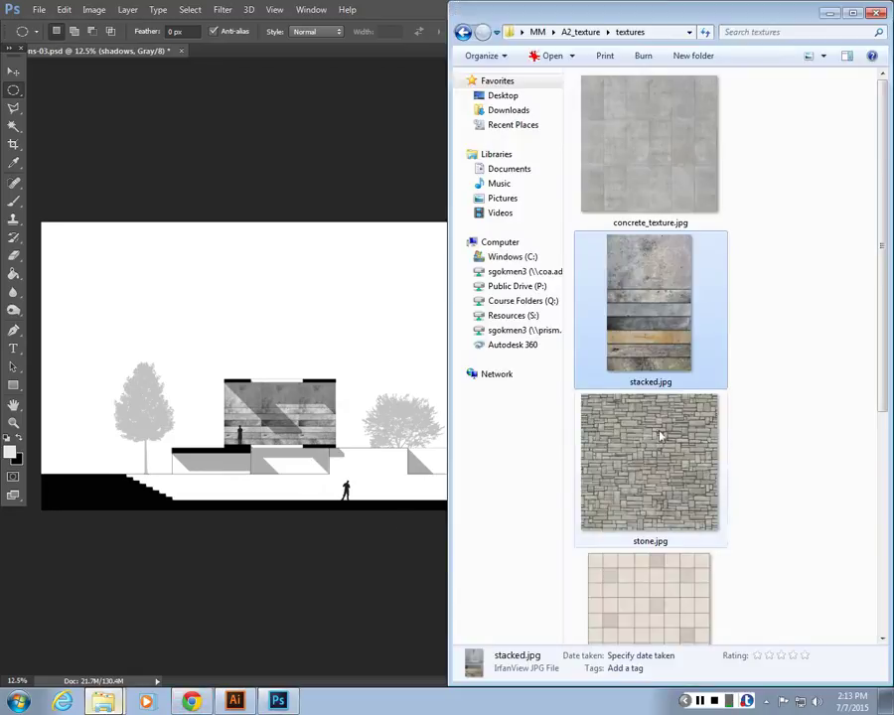
{"action": "scroll", "coordinate": [685, 397], "scroll_direction": "down", "scroll_amount": 3}
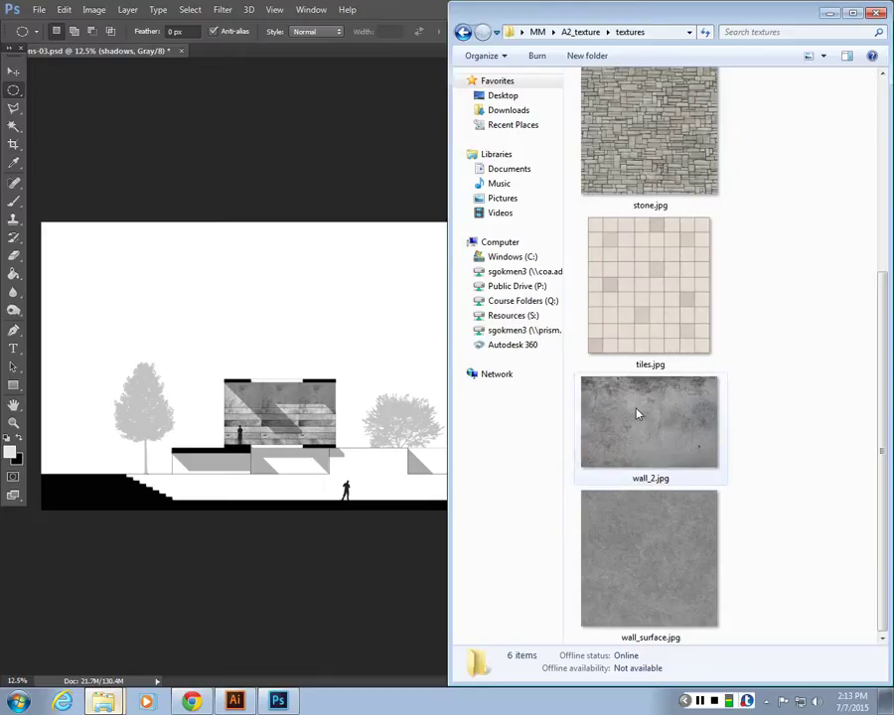
{"action": "scroll", "coordinate": [732, 178], "scroll_direction": "up", "scroll_amount": 3}
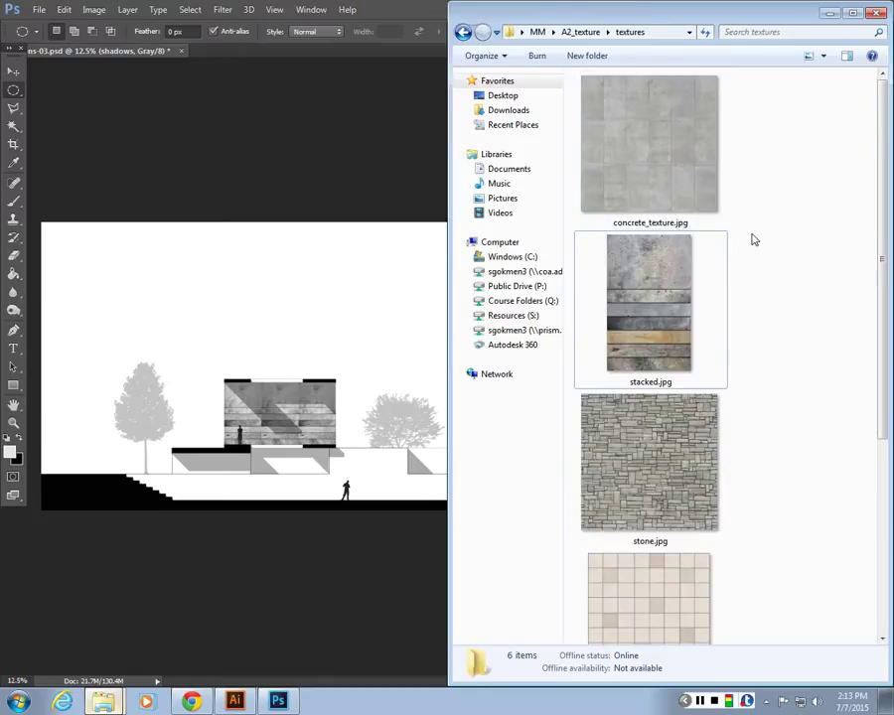
{"action": "left_click", "coordinate": [667, 514]}
{"action": "key", "text": "Down"}
{"action": "scroll", "coordinate": [696, 344], "scroll_direction": "up", "scroll_amount": 1}
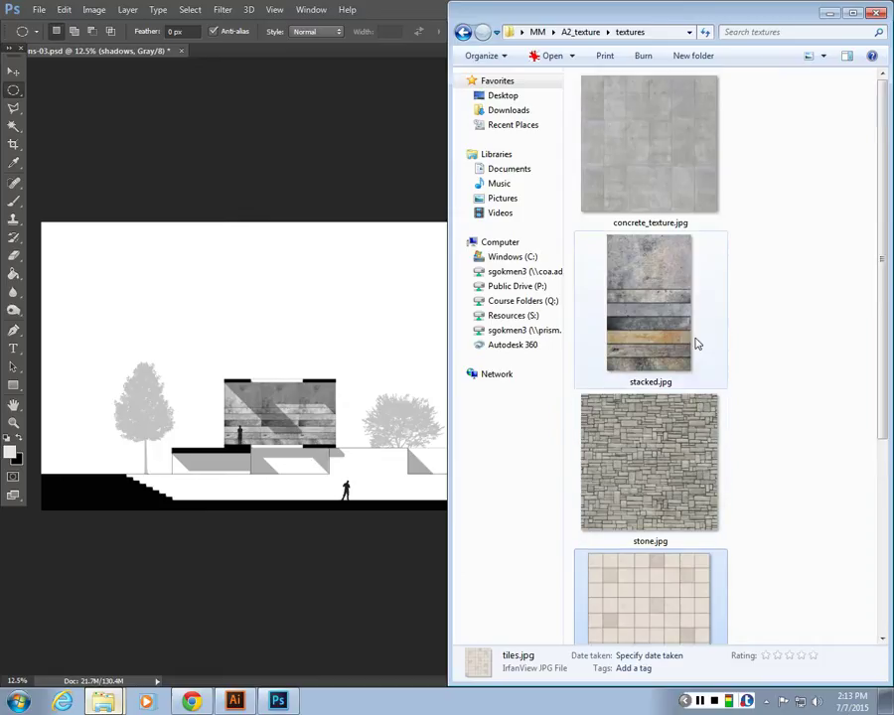
{"action": "key", "text": "Up"}
{"action": "key", "text": "Up"}
{"action": "key", "text": "Up"}
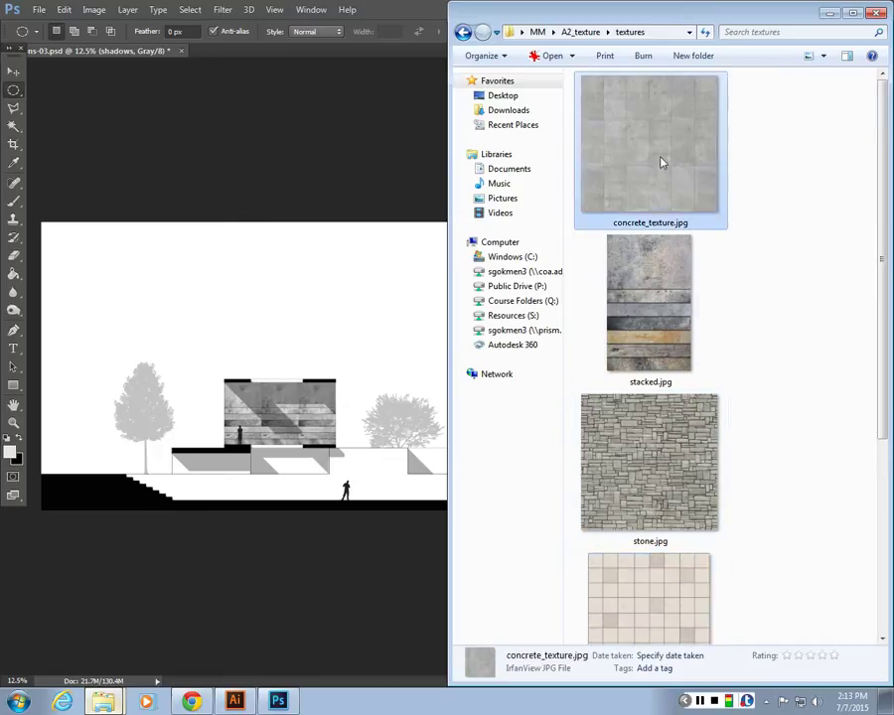
{"action": "left_click", "coordinate": [395, 317]}
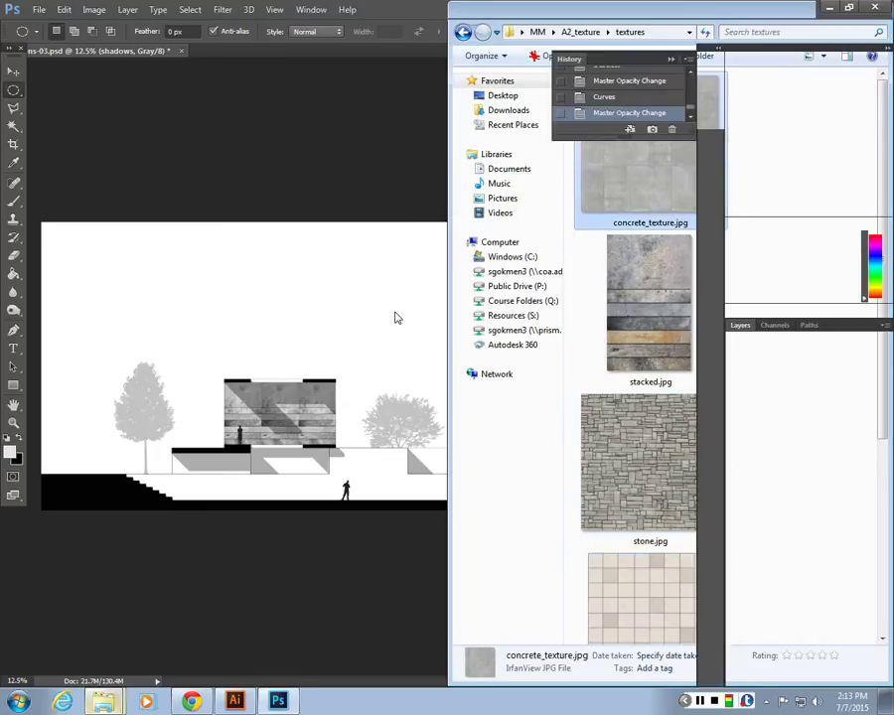
Commit the placed concrete_texture.jpg and move it into the framed room.
{"action": "key", "text": "ctrl+plus"}
{"action": "key", "text": "ctrl+plus"}
{"action": "key", "text": "ctrl+plus"}
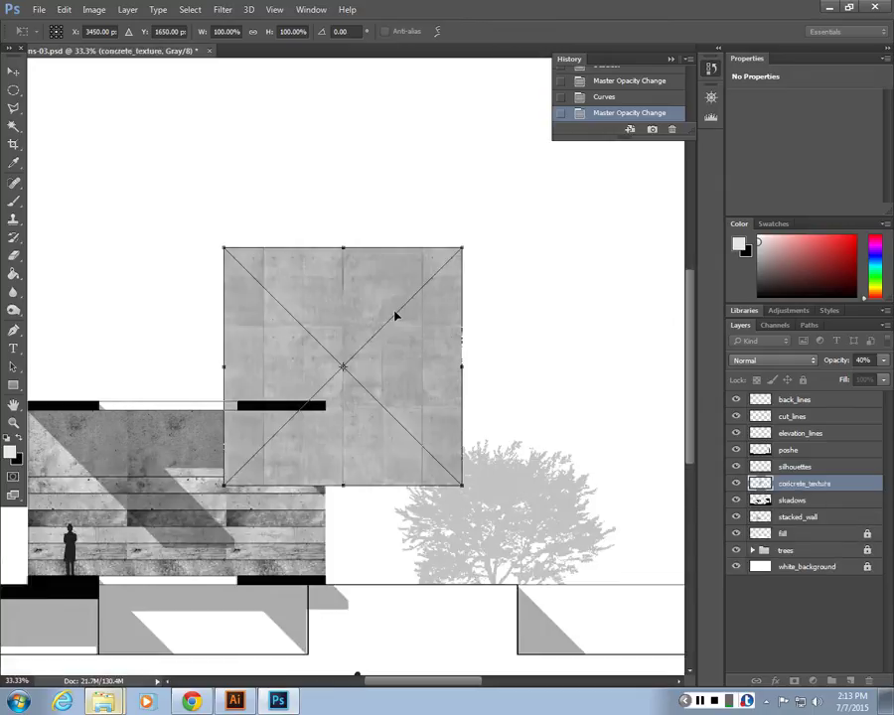
{"action": "scroll", "coordinate": [327, 348], "scroll_direction": "right", "scroll_amount": 5}
{"action": "key", "text": "ctrl+minus"}
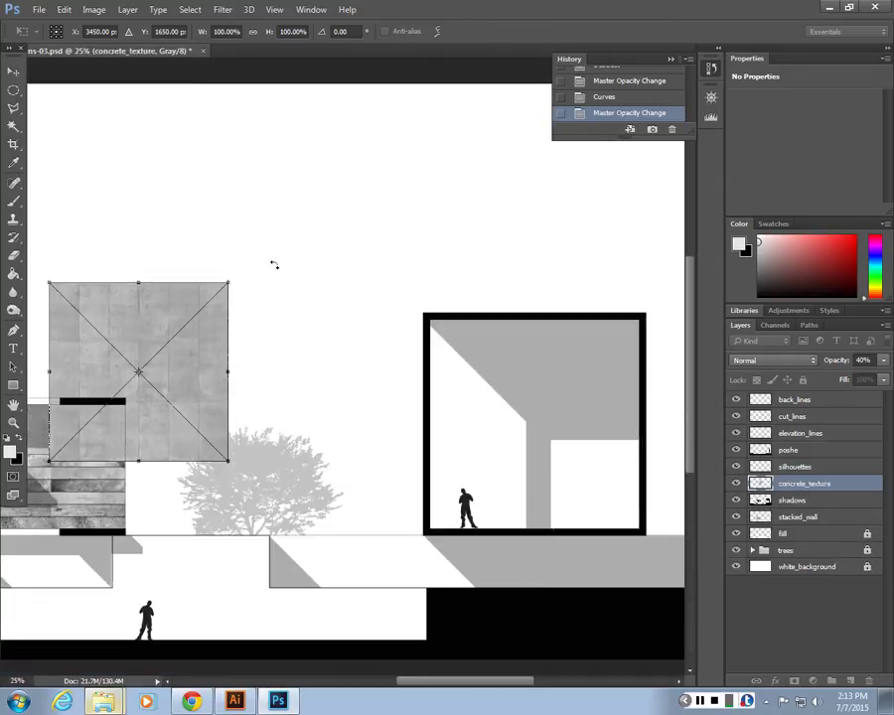
{"action": "key", "text": "Return"}
{"action": "key", "text": "v"}
{"action": "left_click_drag", "start_coordinate": [149, 370], "coordinate": [377, 451]}
{"action": "scroll", "coordinate": [385, 460], "scroll_direction": "up", "scroll_amount": 2}
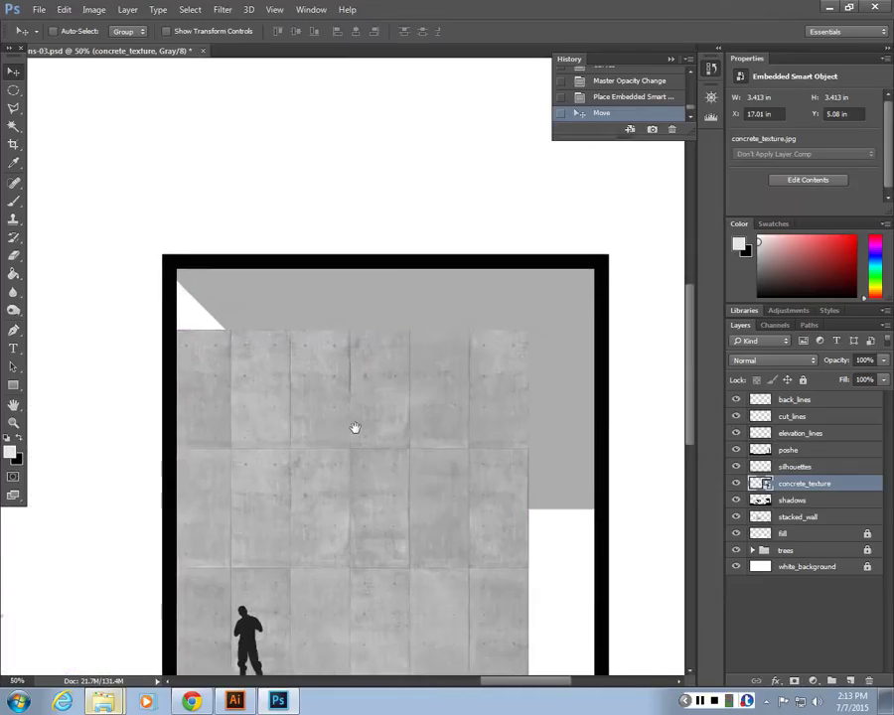
Scale the concrete texture to about 70% and drag a copy of the tile upward.
{"action": "key", "text": "ctrl+t"}
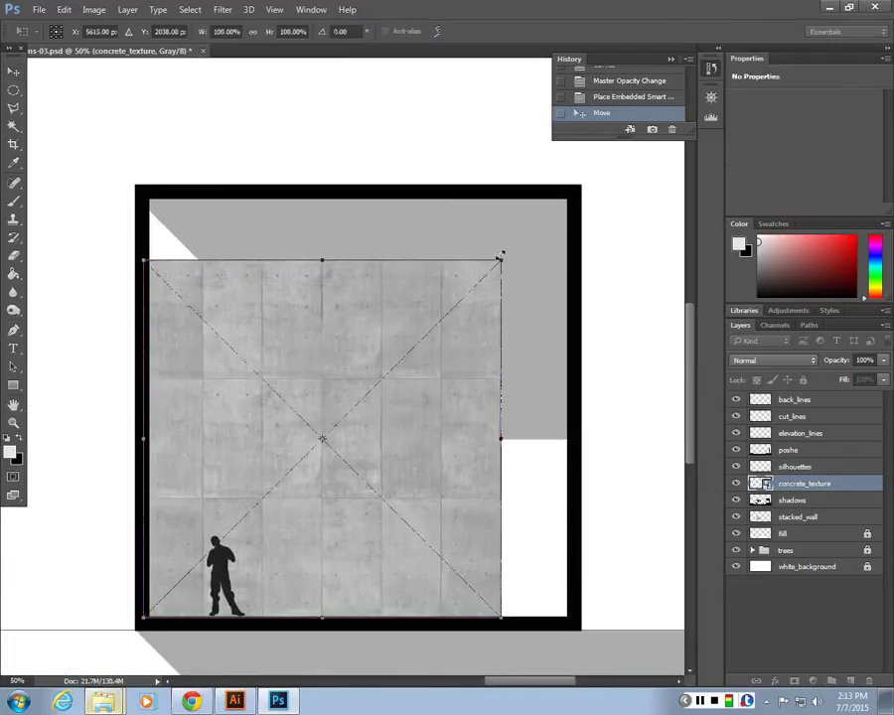
{"action": "left_click_drag", "start_coordinate": [501, 261], "coordinate": [378, 344]}
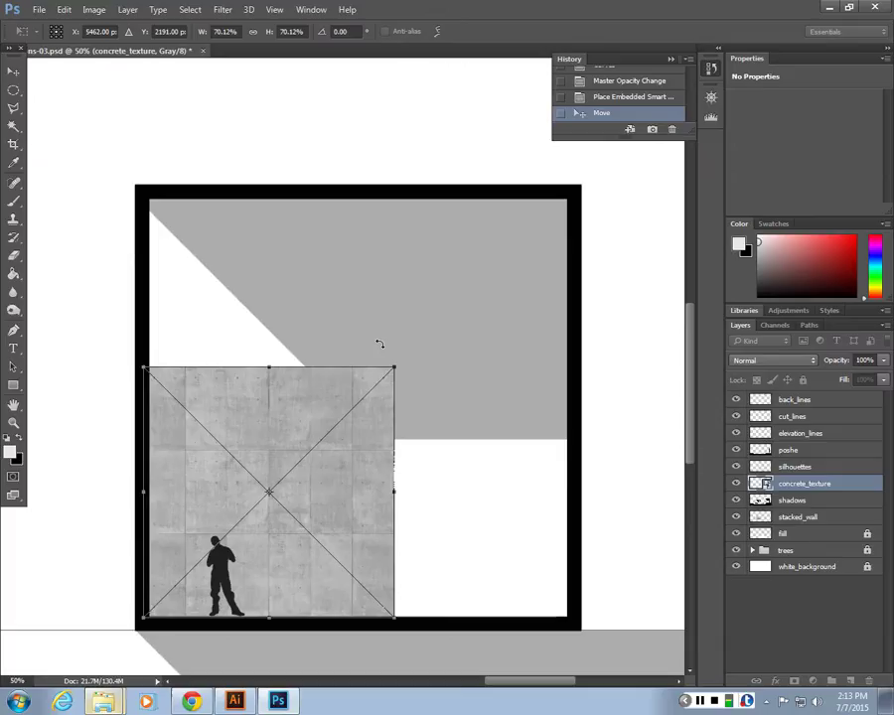
{"action": "key", "text": "Return"}
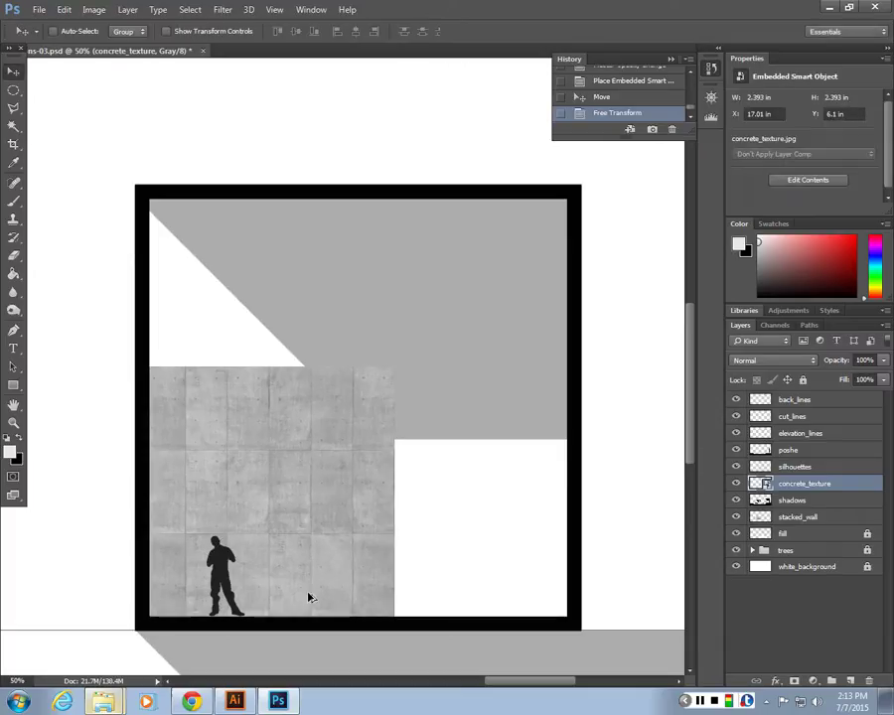
{"action": "left_click_drag", "start_coordinate": [308, 597], "coordinate": [277, 345]}
Select both concrete texture layers and copy the tiles across to the right.
{"action": "left_click", "coordinate": [811, 504], "text": "shift"}
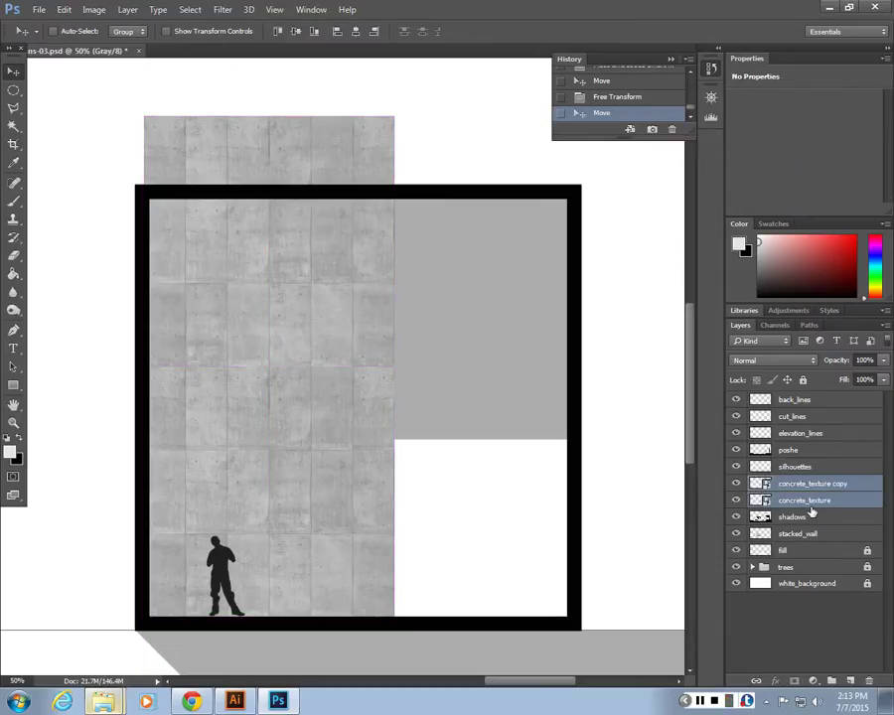
{"action": "left_click", "coordinate": [836, 487], "text": "ctrl"}
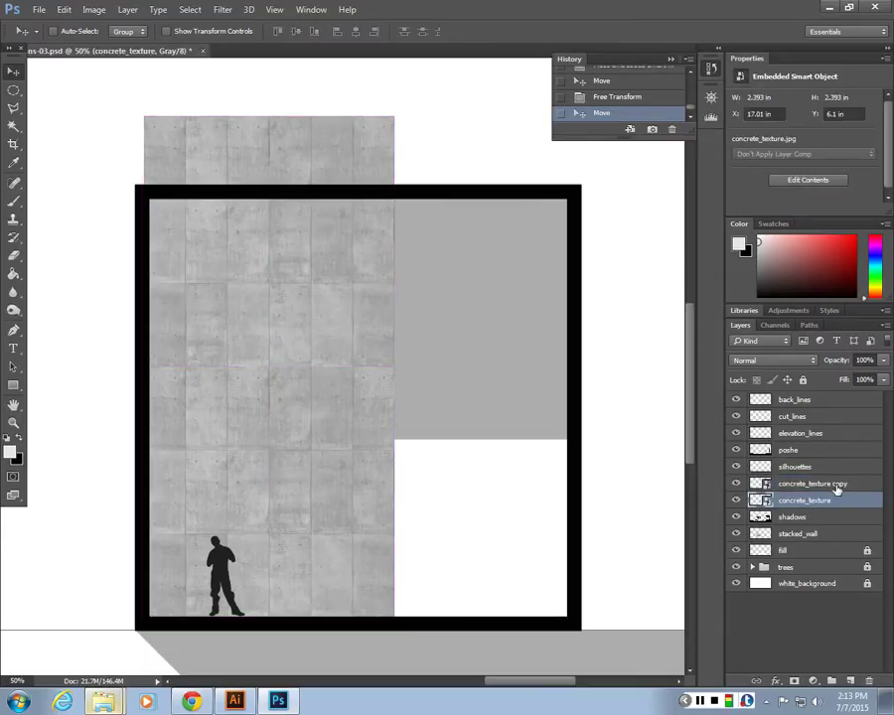
{"action": "left_click", "coordinate": [836, 486], "text": "ctrl"}
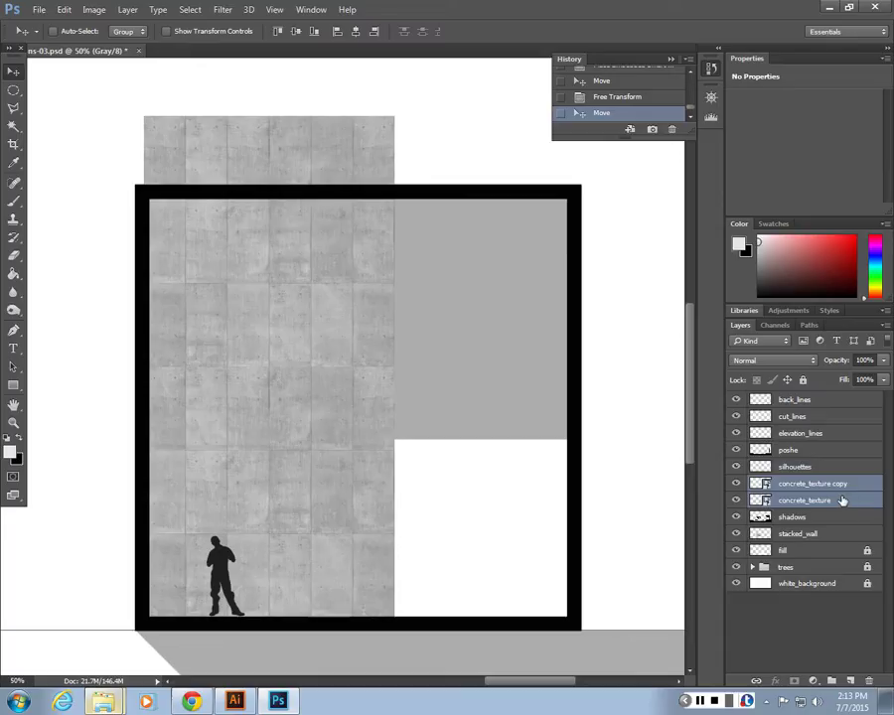
{"action": "left_click", "coordinate": [841, 501], "text": "ctrl"}
{"action": "left_click", "coordinate": [840, 503], "text": "ctrl"}
{"action": "left_click_drag", "start_coordinate": [172, 407], "coordinate": [427, 427]}
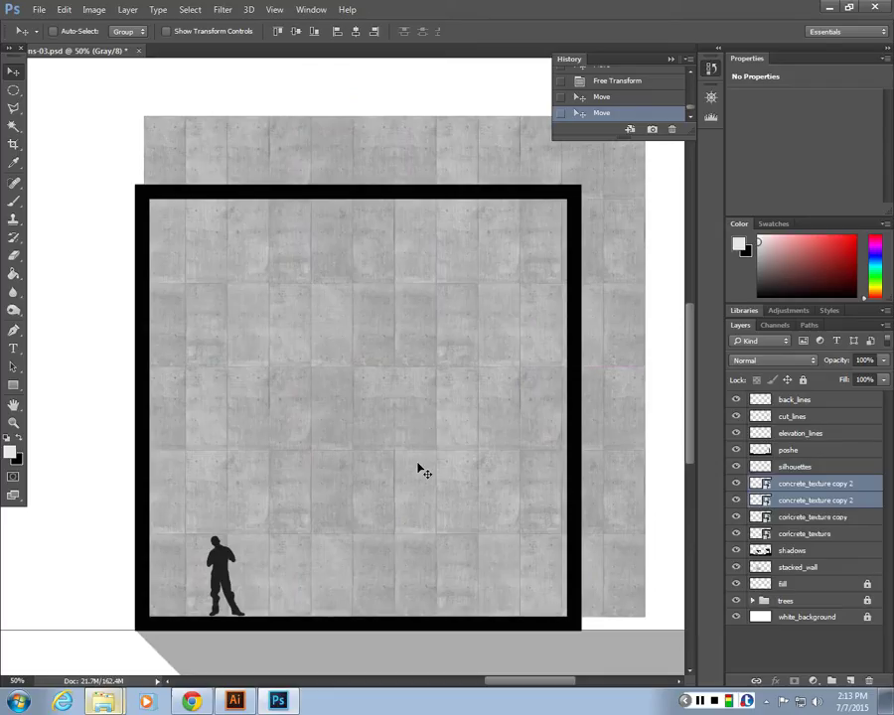
Merge all four concrete texture tiles into one layer, concrete_texture copy 2.
{"action": "left_click", "coordinate": [769, 534]}
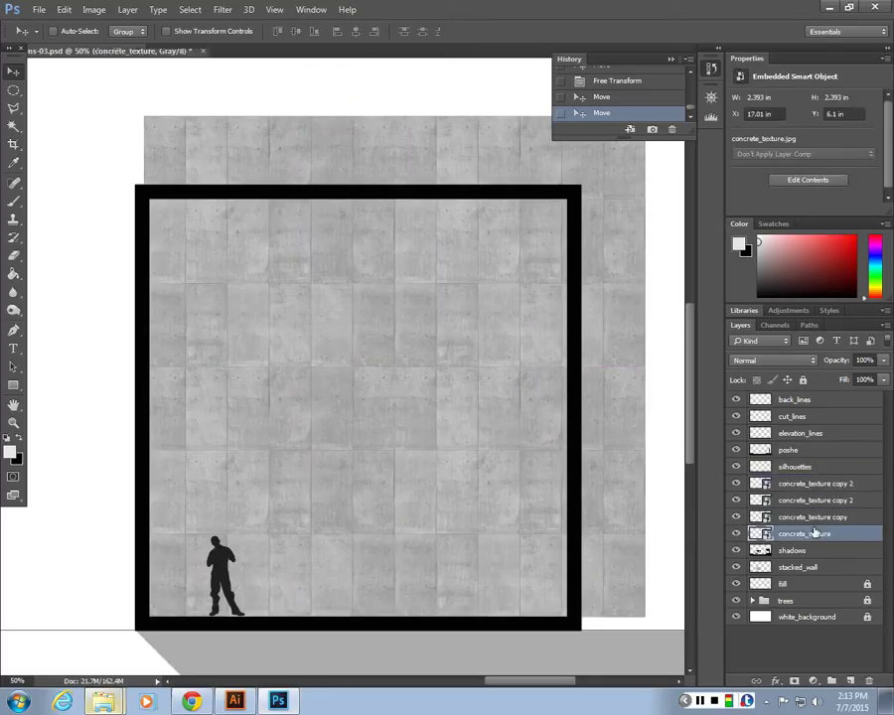
{"action": "left_click", "coordinate": [806, 487], "text": "shift"}
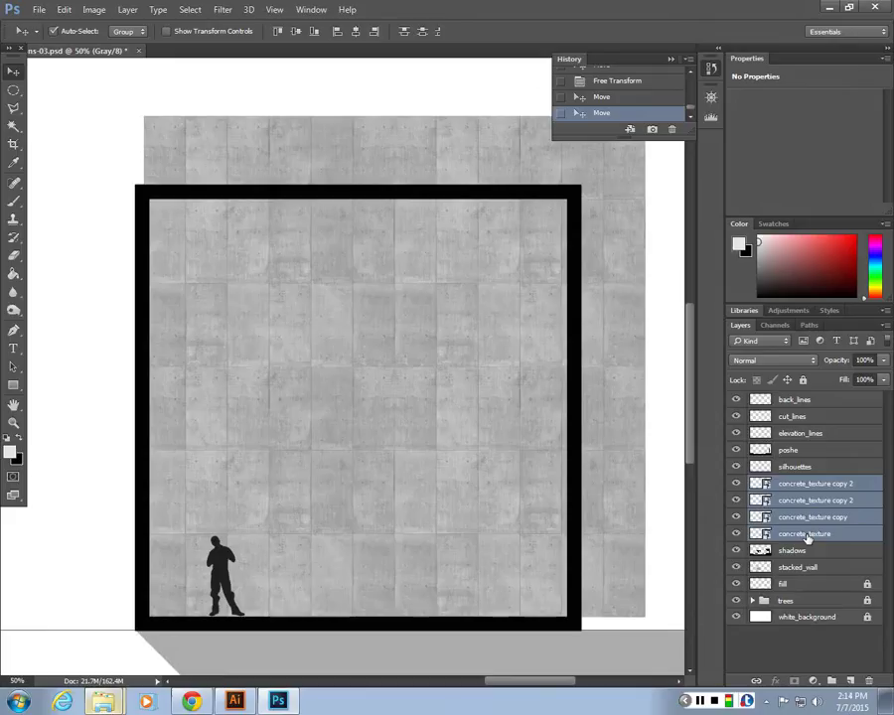
{"action": "key", "text": "ctrl+e"}
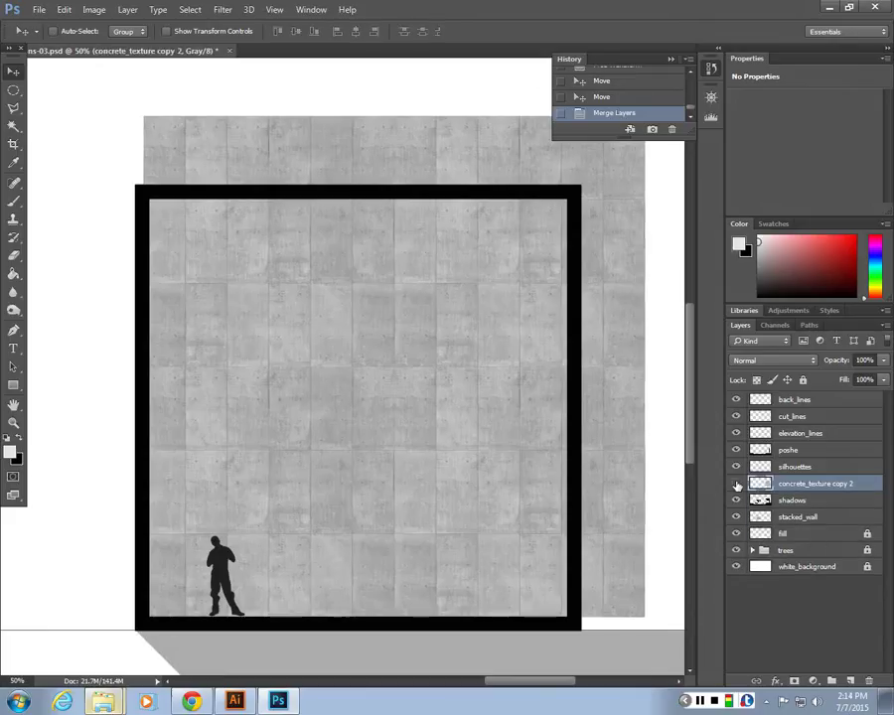
{"action": "left_click", "coordinate": [735, 483]}
{"action": "left_click", "coordinate": [736, 484]}
Shift the merged concrete texture a few pixels right within the tall frame.
{"action": "key", "text": "ctrl+minus"}
{"action": "left_click_drag", "start_coordinate": [473, 407], "coordinate": [444, 427]}
{"action": "scroll", "coordinate": [427, 402], "scroll_direction": "up", "scroll_amount": 1}
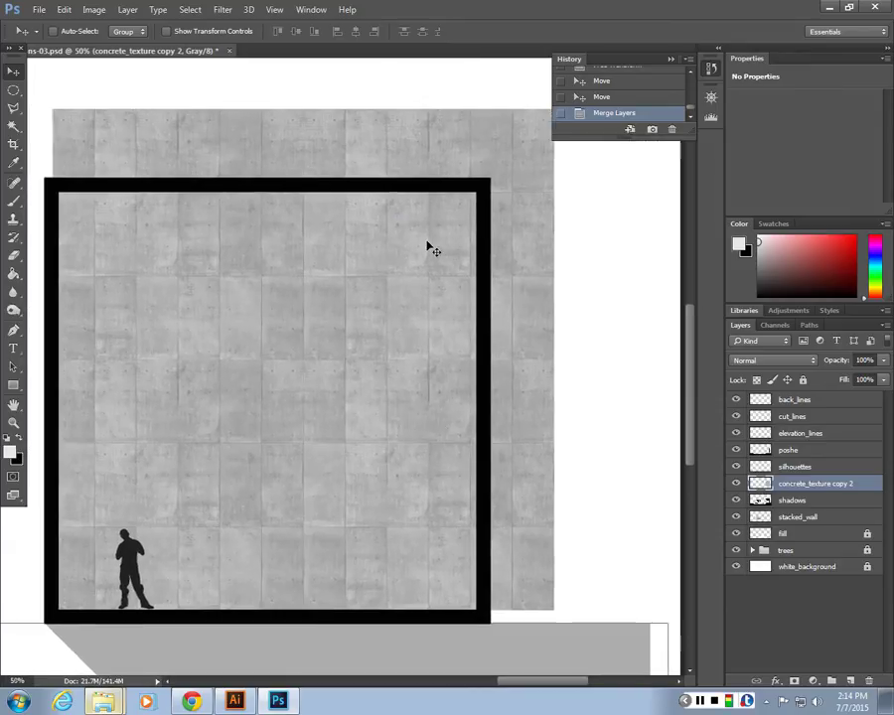
{"action": "left_click_drag", "start_coordinate": [318, 288], "coordinate": [322, 289]}
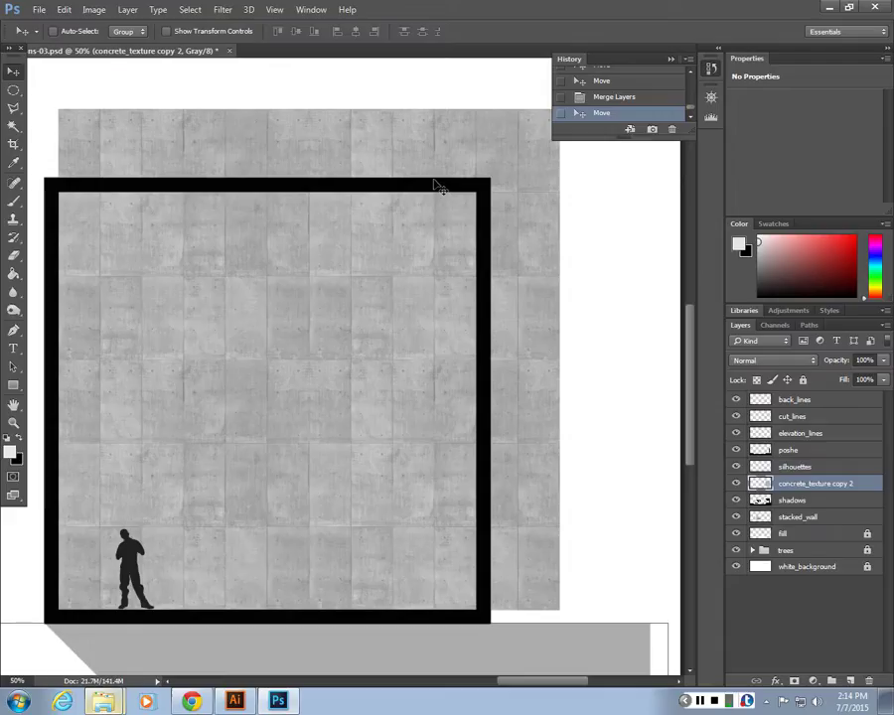
Free-transform concrete_texture copy 2 larger toward the top right so it overfills the frame.
{"action": "key", "text": "ctrl+minus"}
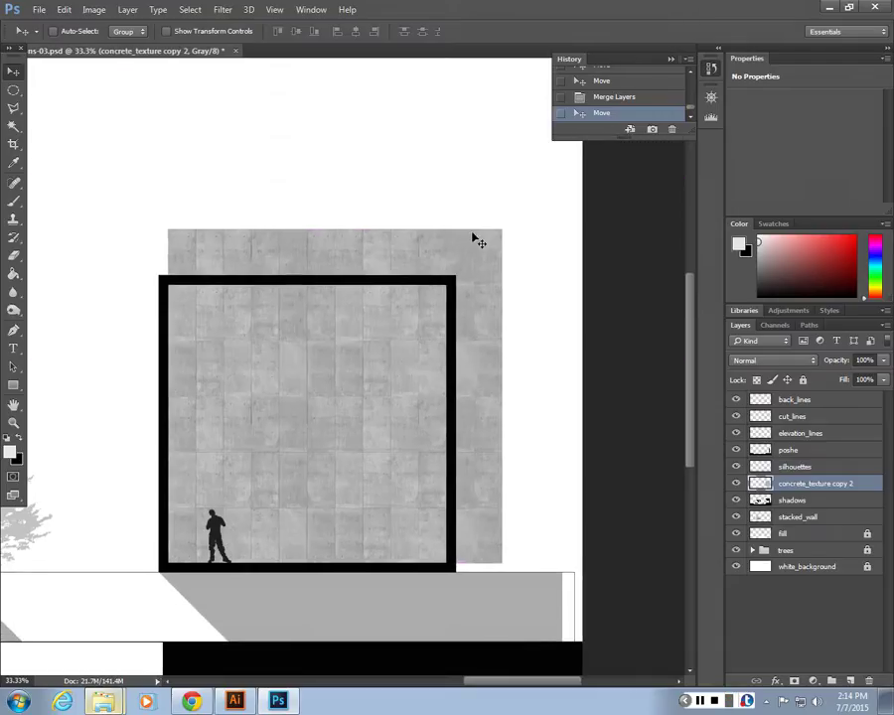
{"action": "key", "text": "ctrl+minus"}
{"action": "key", "text": "ctrl+plus"}
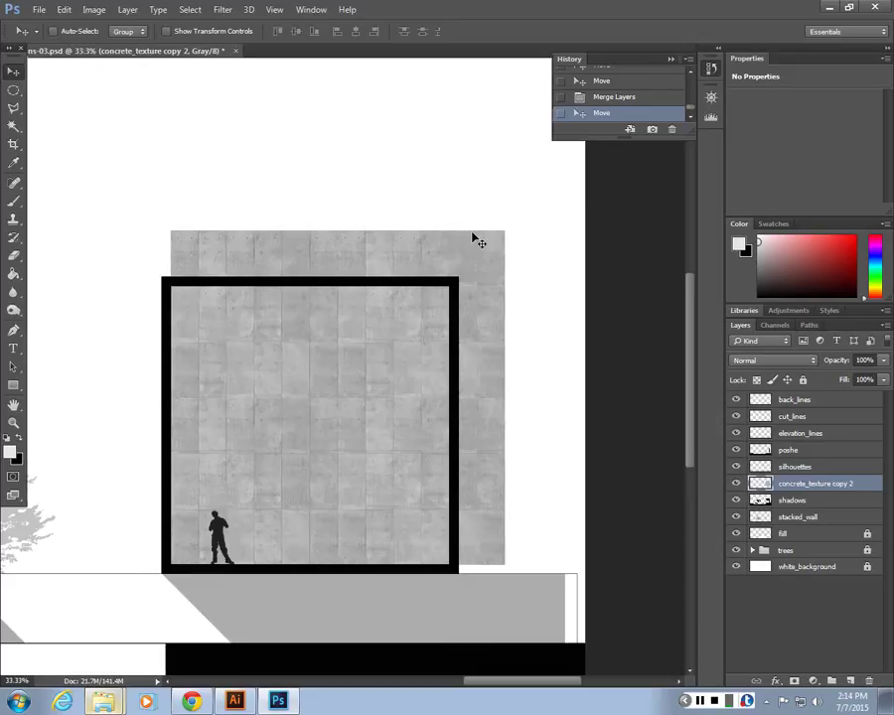
{"action": "key", "text": "ctrl+t"}
{"action": "left_click_drag", "start_coordinate": [505, 230], "coordinate": [543, 144]}
{"action": "key", "text": "Return"}
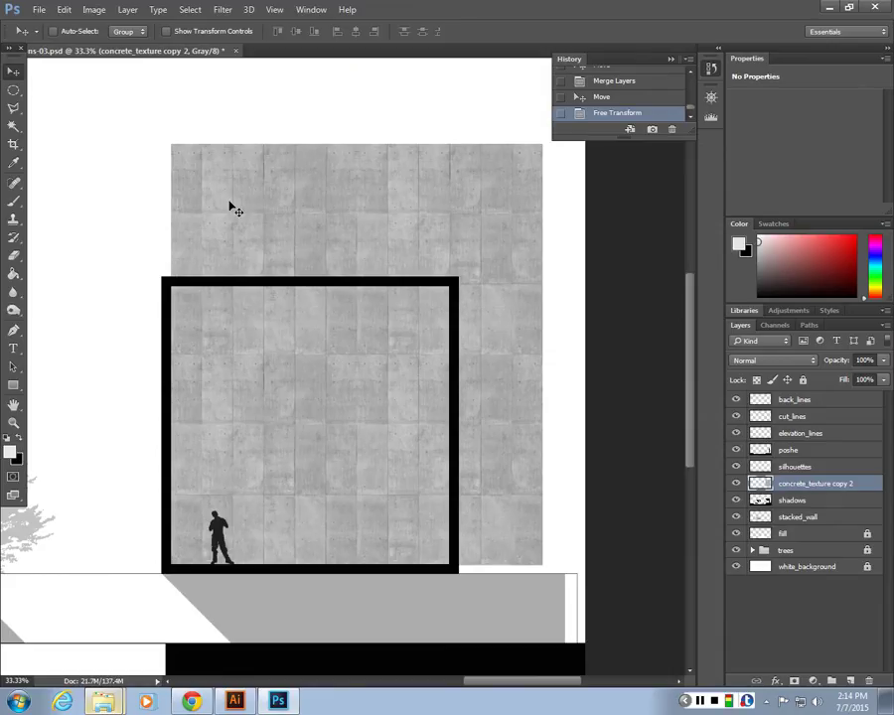
Use the Rectangular Marquee with 0 px feather to select the tall frame's interior.
{"action": "left_click", "coordinate": [16, 93]}
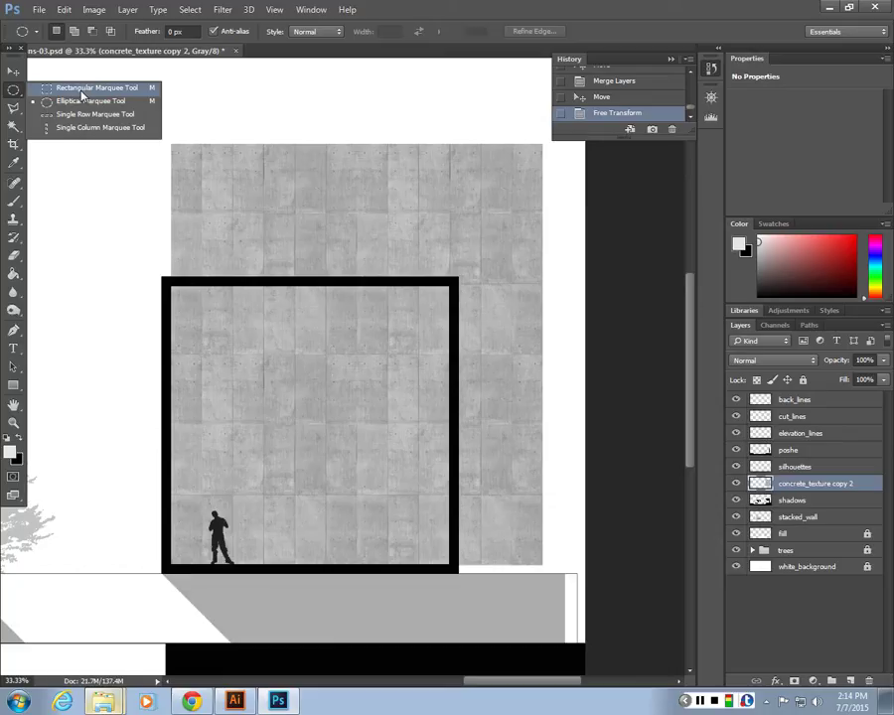
{"action": "left_click", "coordinate": [57, 89]}
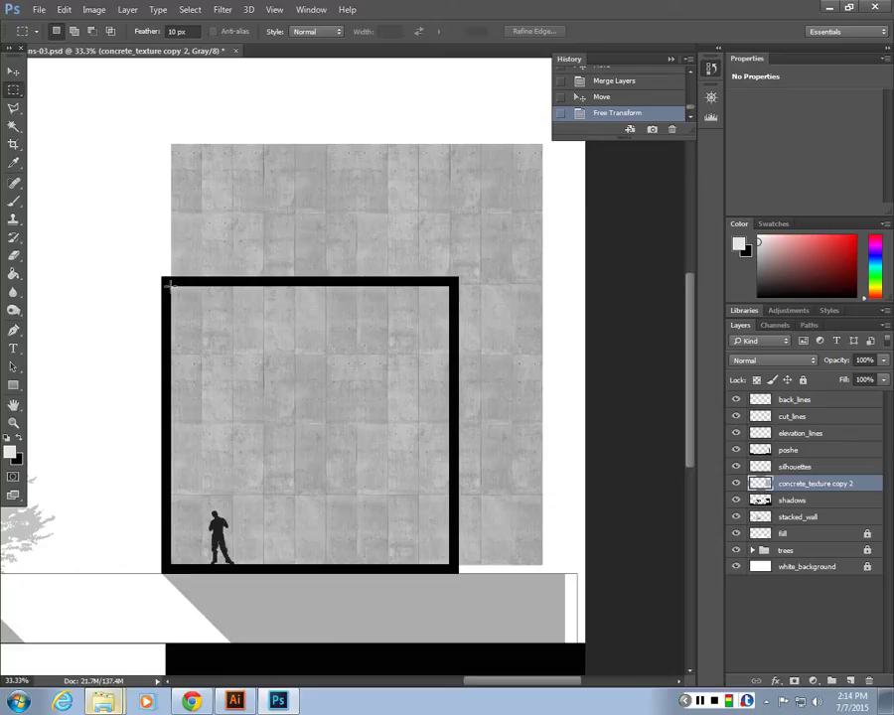
{"action": "left_click_drag", "start_coordinate": [171, 286], "coordinate": [452, 564]}
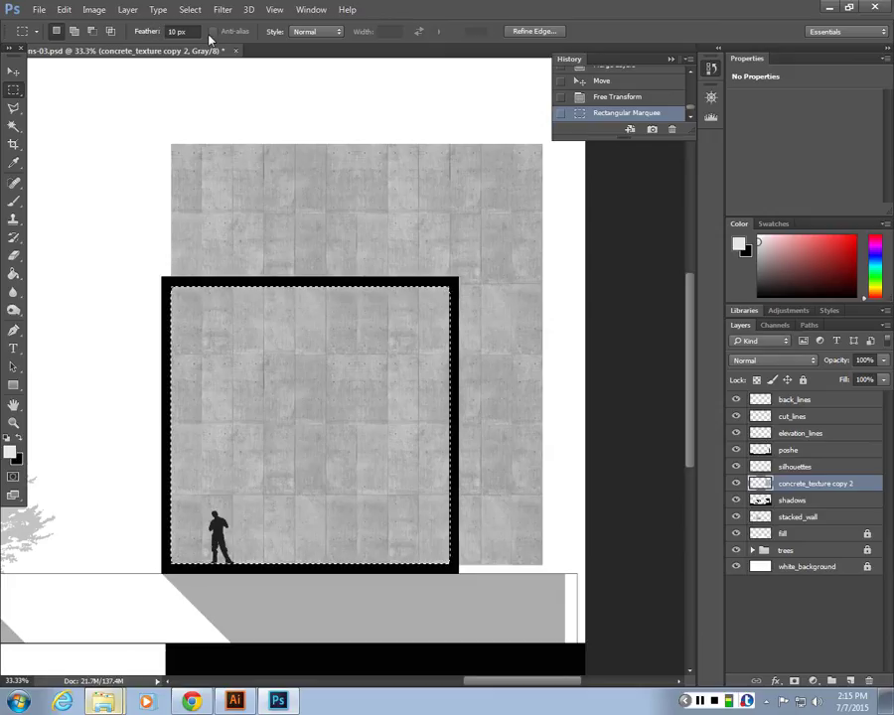
{"action": "double_click", "coordinate": [177, 30]}
{"action": "type", "text": "0"}
{"action": "left_click", "coordinate": [231, 136]}
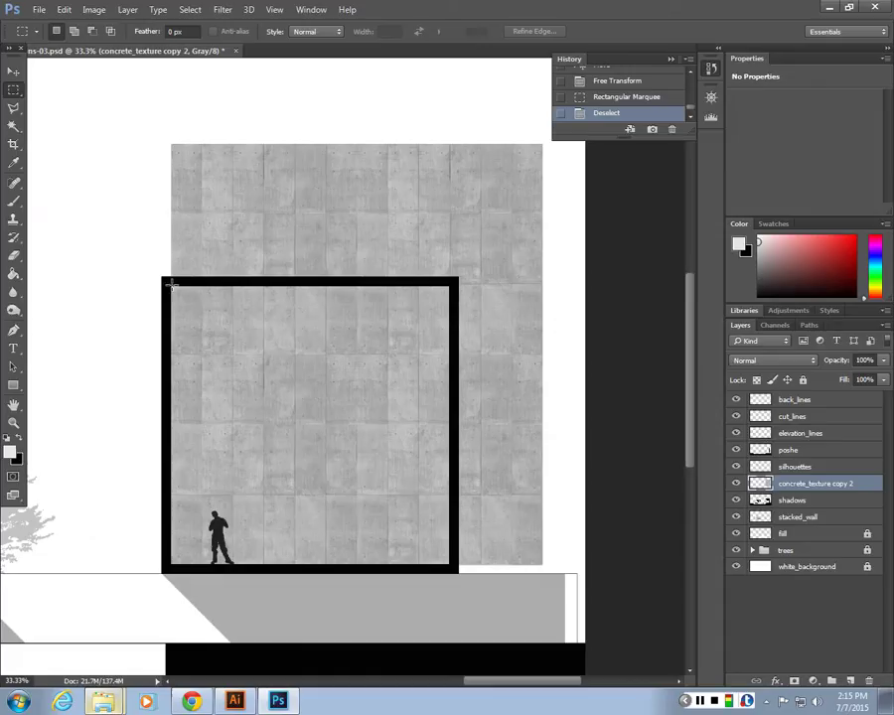
{"action": "left_click_drag", "start_coordinate": [171, 285], "coordinate": [452, 568]}
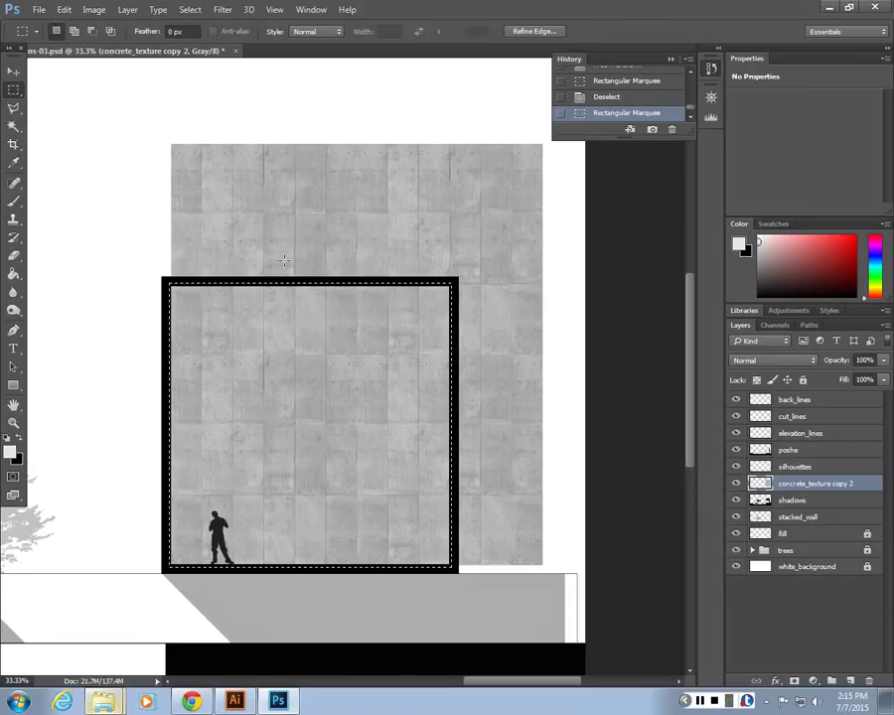
Invert the selection, delete the concrete texture outside the frame, and deselect.
{"action": "right_click", "coordinate": [406, 382]}
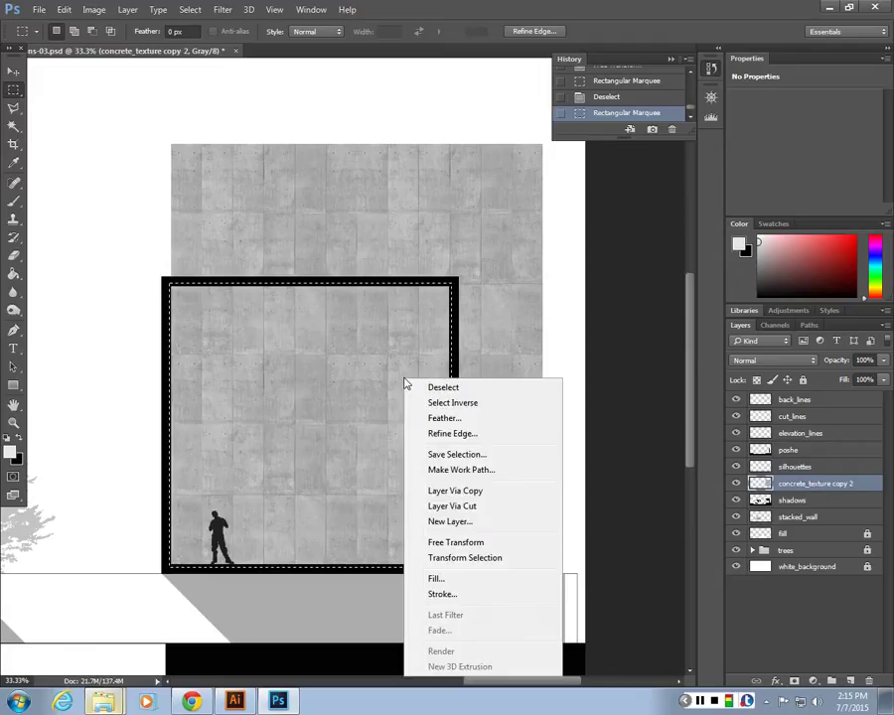
{"action": "left_click", "coordinate": [446, 407]}
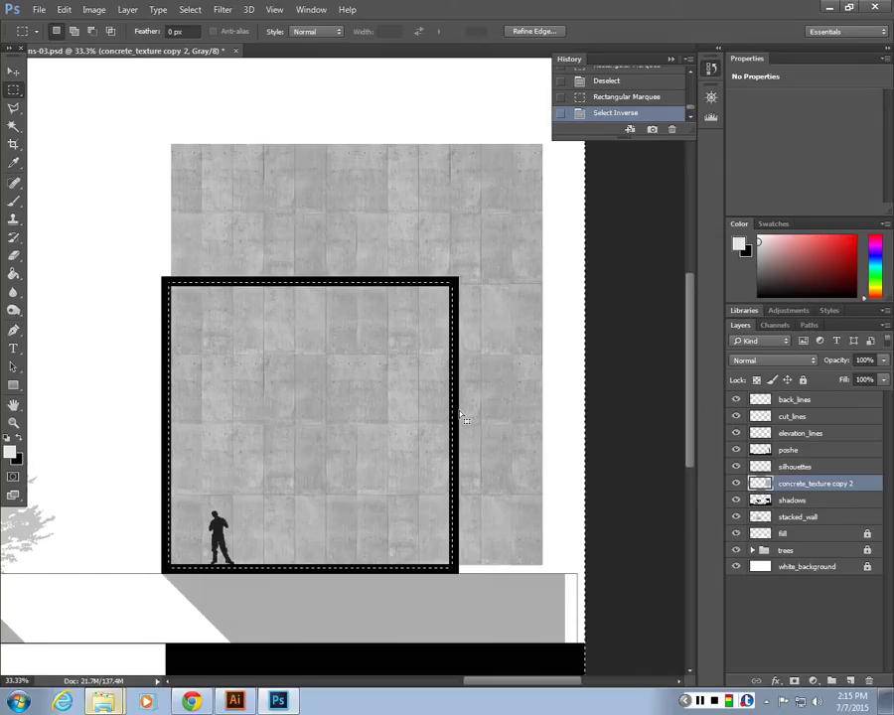
{"action": "key", "text": "Delete"}
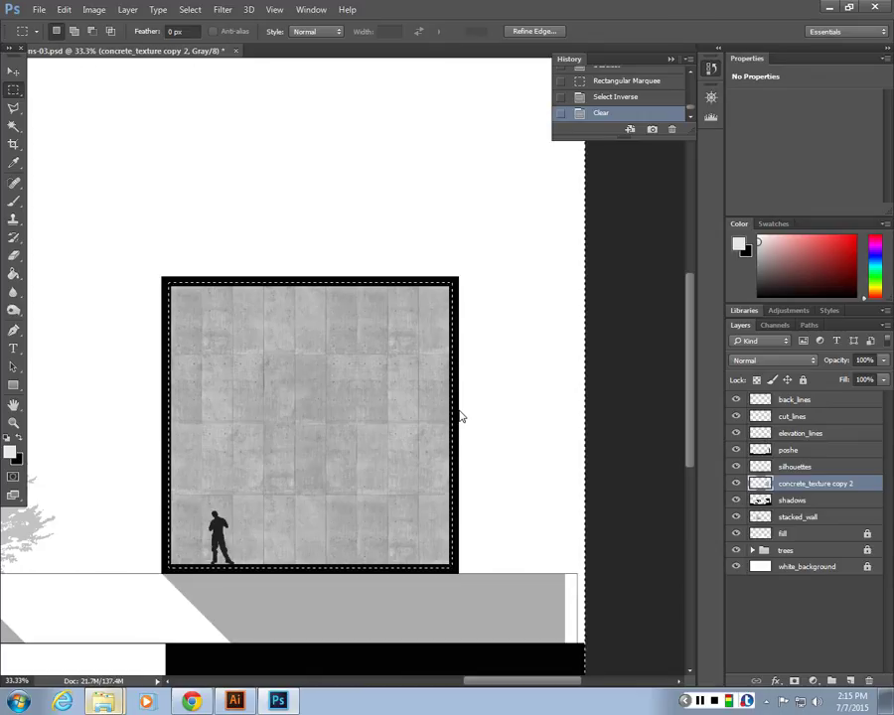
{"action": "left_click", "coordinate": [494, 303]}
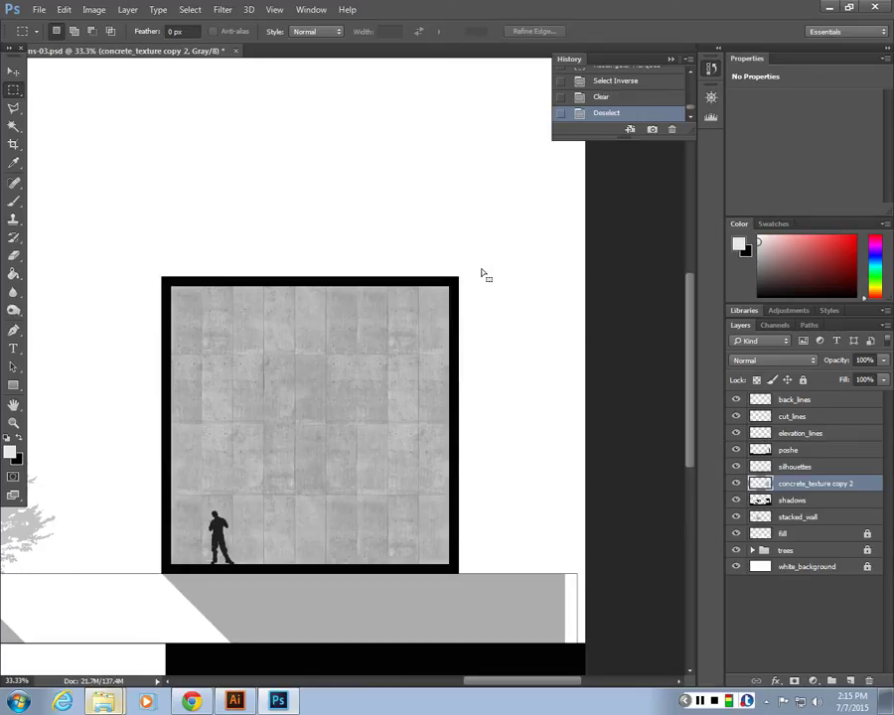
{"action": "right_click", "coordinate": [14, 92]}
{"action": "left_click", "coordinate": [60, 88]}
Move concrete_texture copy 2 below the shadows layer and raise its midtones with Curves.
{"action": "left_click_drag", "start_coordinate": [812, 486], "coordinate": [816, 508]}
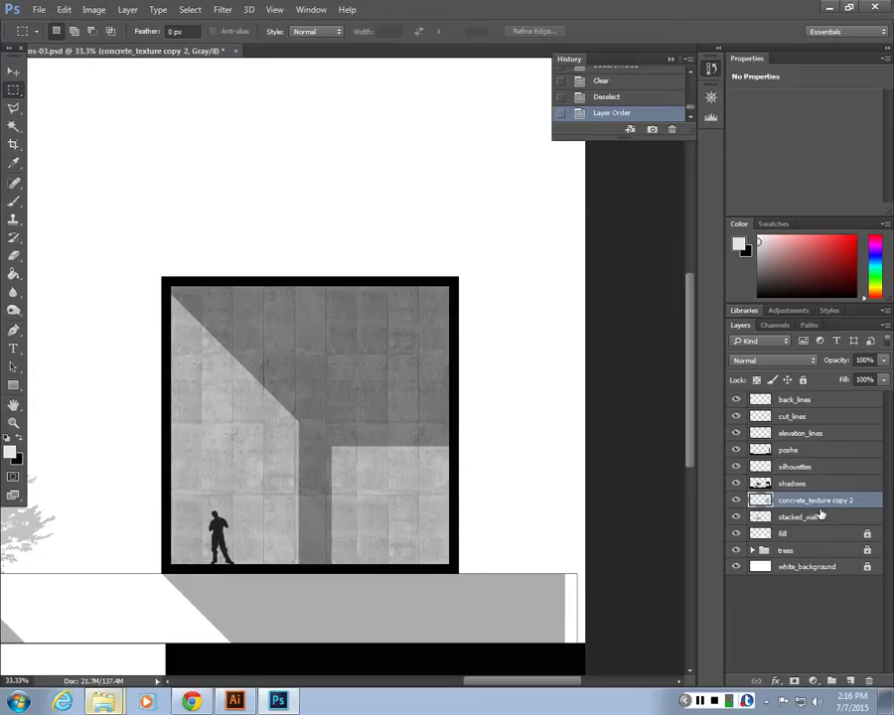
{"action": "key", "text": "ctrl+m"}
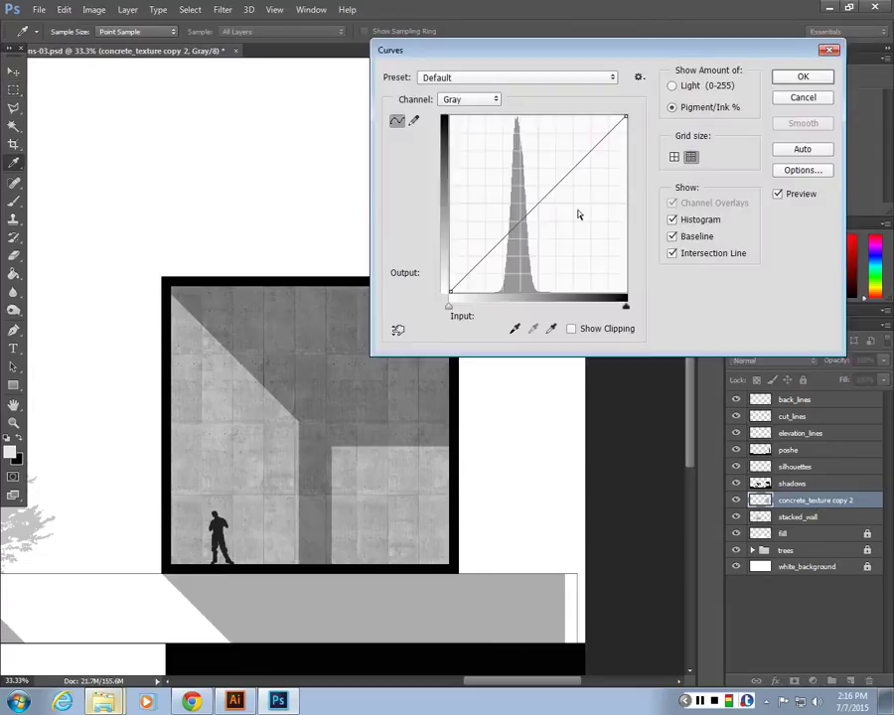
{"action": "left_click_drag", "start_coordinate": [511, 234], "coordinate": [518, 213]}
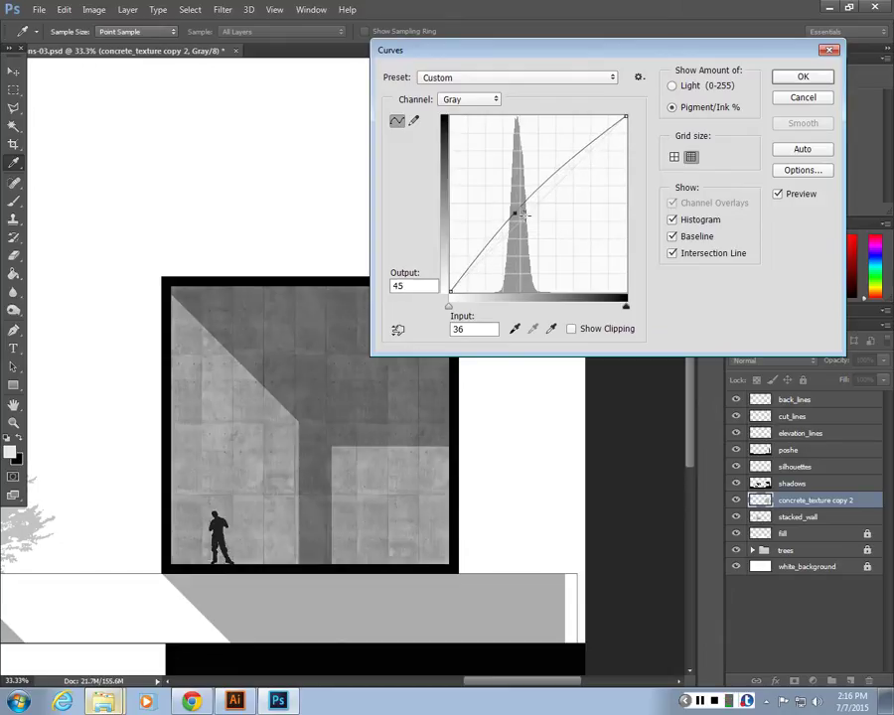
{"action": "left_click", "coordinate": [814, 77]}
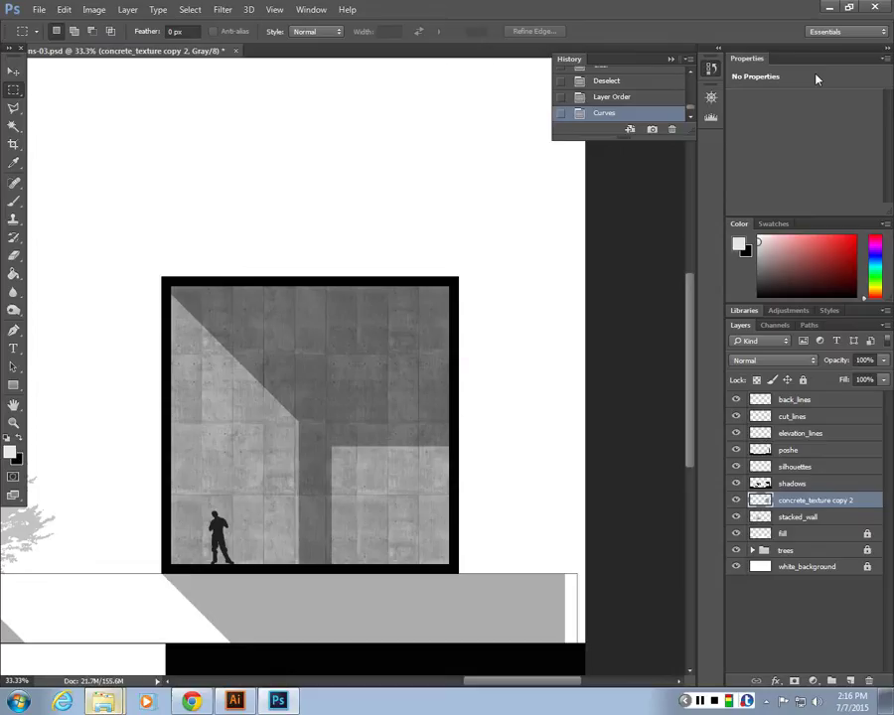
{"action": "key", "text": "ctrl+minus"}
{"action": "left_click_drag", "start_coordinate": [355, 449], "coordinate": [544, 480]}
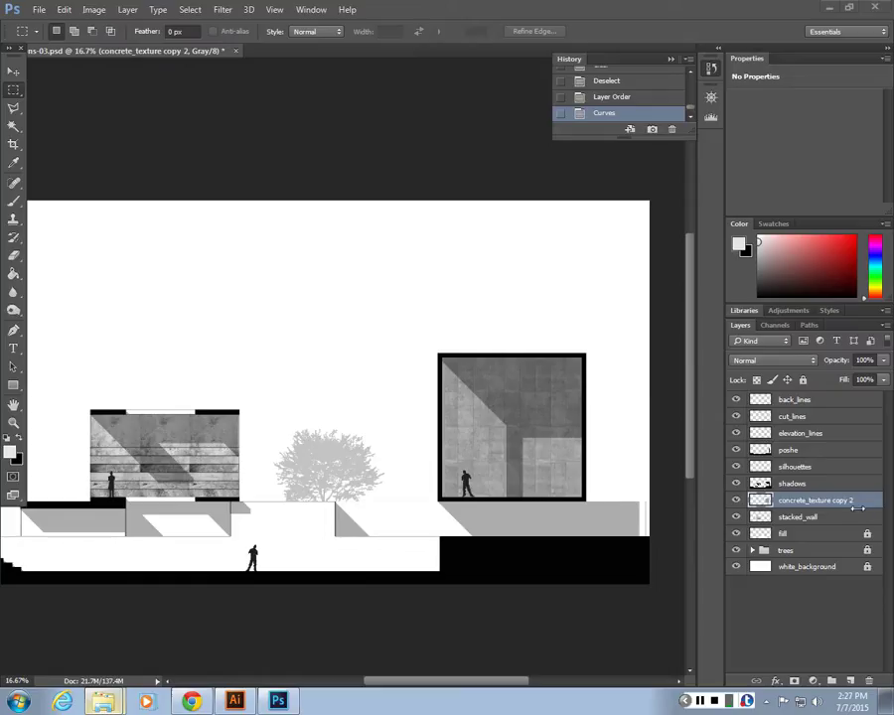
Set the stacked_wall layer's opacity to 75% and zoom in to check the wall.
{"action": "left_click", "coordinate": [812, 518]}
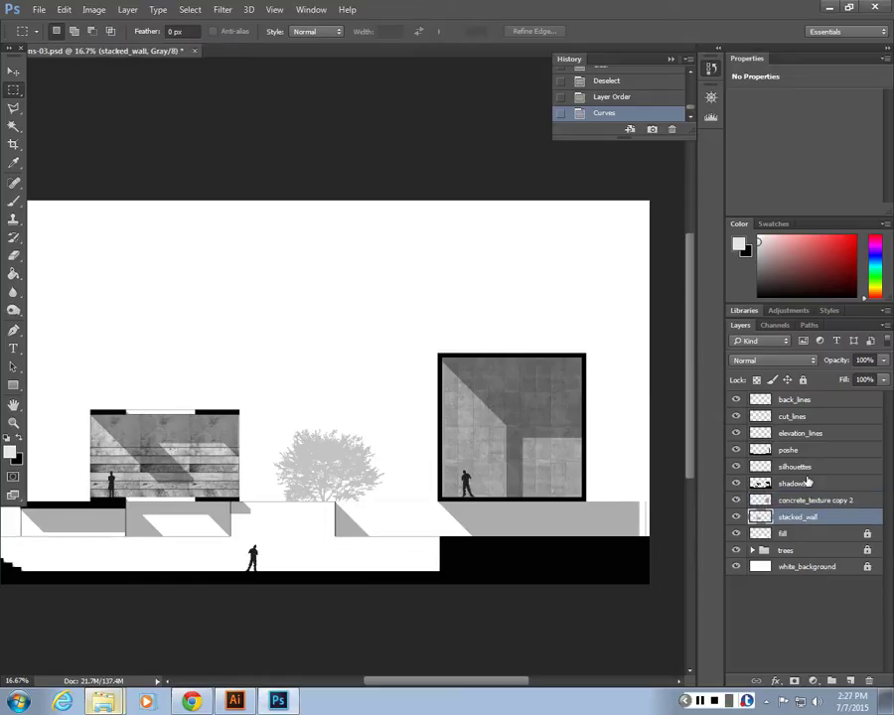
{"action": "left_click", "coordinate": [863, 359]}
{"action": "type", "text": "75"}
{"action": "key", "text": "Return"}
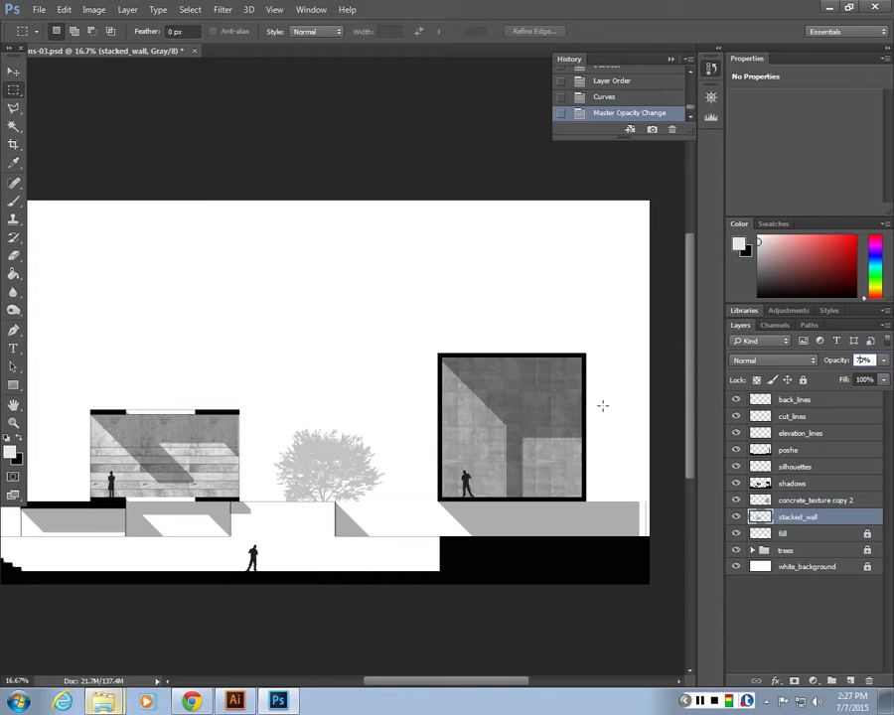
{"action": "key", "text": "ctrl+plus"}
{"action": "key", "text": "ctrl+plus"}
{"action": "key", "text": "ctrl+plus"}
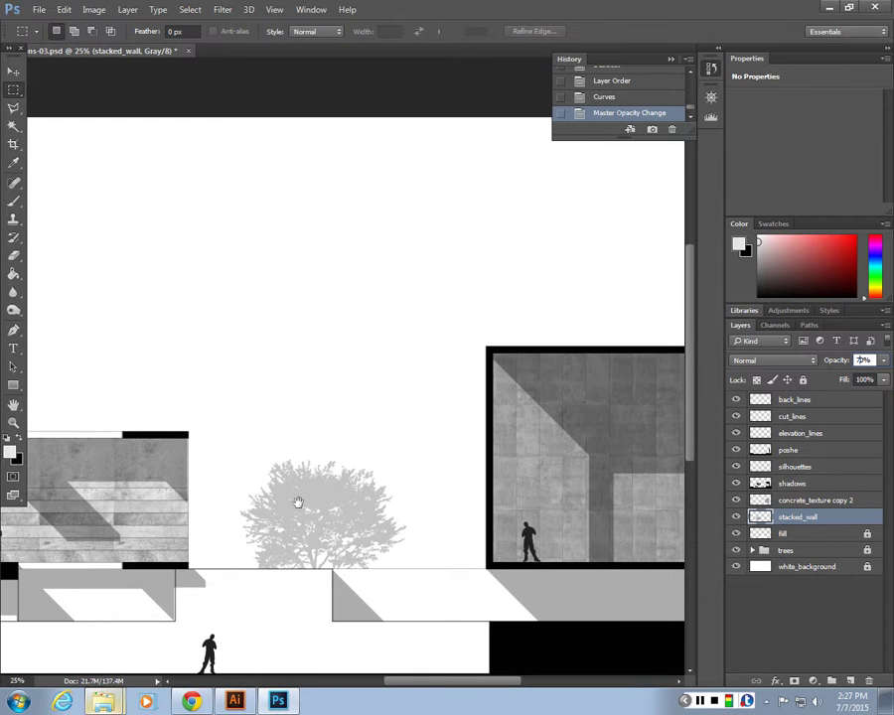
{"action": "key", "text": "ctrl+plus"}
{"action": "key", "text": "ctrl+plus"}
{"action": "key", "text": "ctrl+plus"}
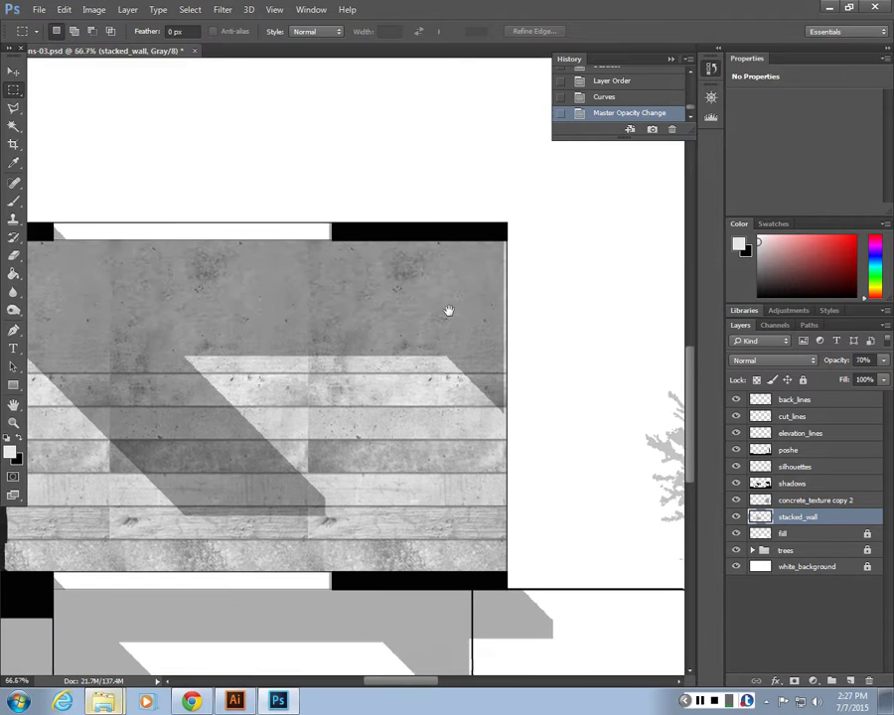
{"action": "scroll", "coordinate": [479, 303], "scroll_direction": "right", "scroll_amount": 3}
{"action": "scroll", "coordinate": [480, 303], "scroll_direction": "up", "scroll_amount": 1}
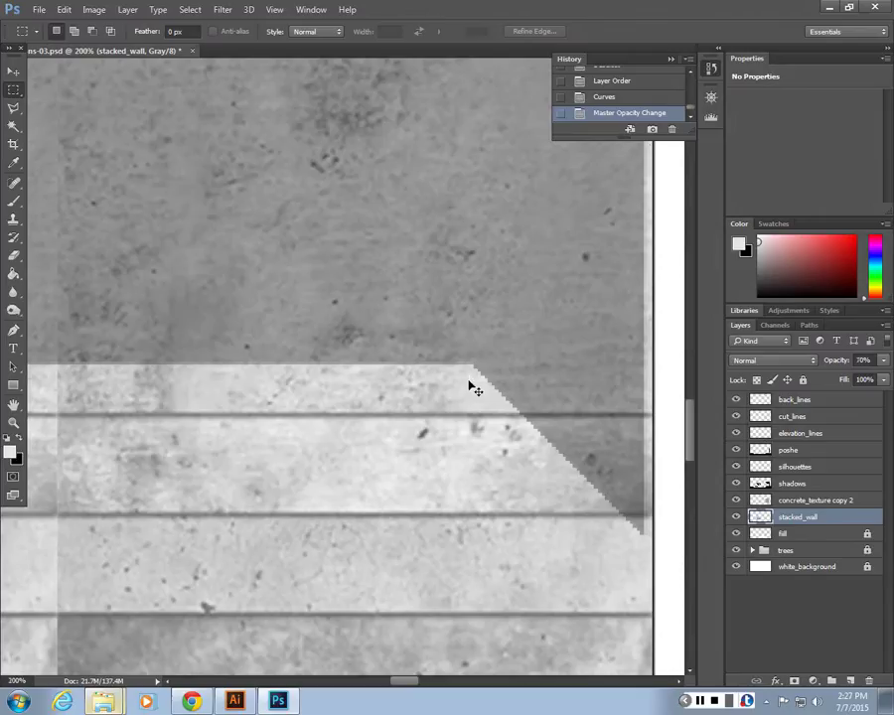
{"action": "key", "text": "ctrl+minus"}
{"action": "key", "text": "ctrl+minus"}
{"action": "key", "text": "ctrl+minus"}
{"action": "left_click_drag", "start_coordinate": [301, 407], "coordinate": [415, 438]}
Nudge the shadows layer right so it reaches the wall's right edge.
{"action": "left_click", "coordinate": [798, 484]}
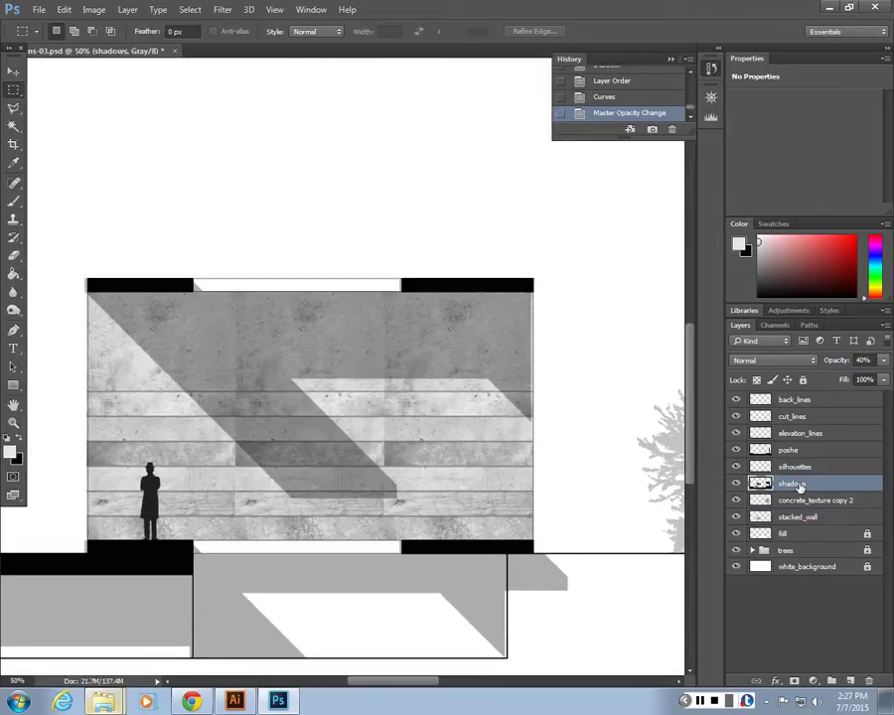
{"action": "left_click", "coordinate": [14, 72]}
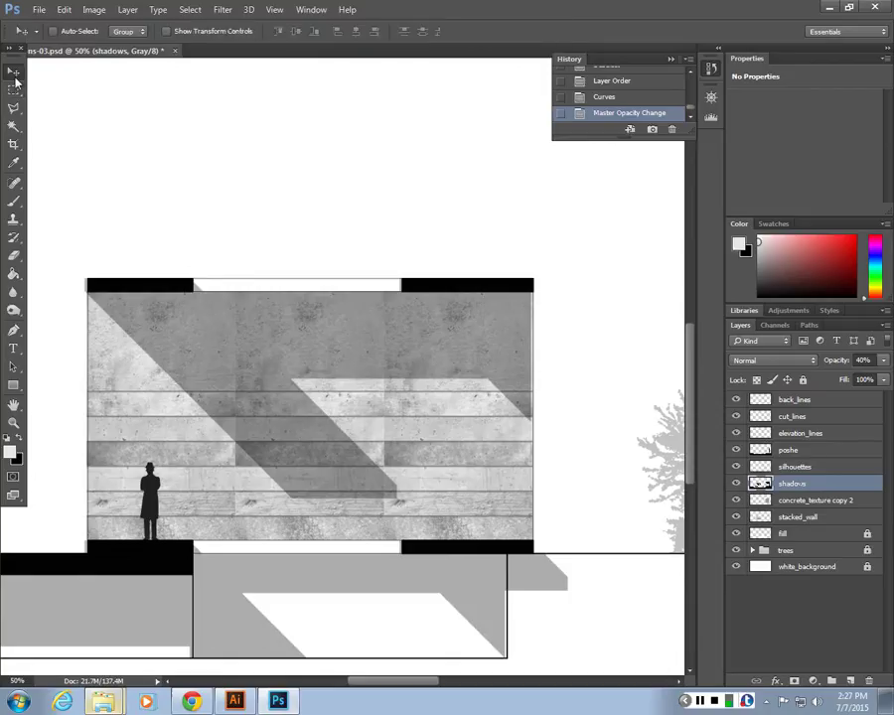
{"action": "key", "text": "Right"}
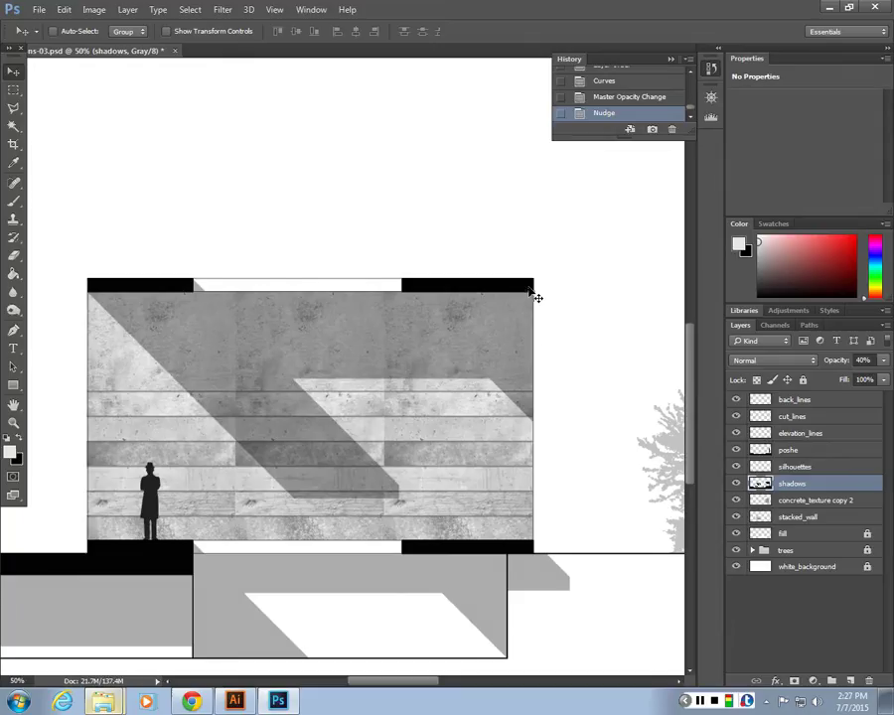
{"action": "key", "text": "ctrl+plus"}
{"action": "key", "text": "ctrl+plus"}
{"action": "key", "text": "ctrl+plus"}
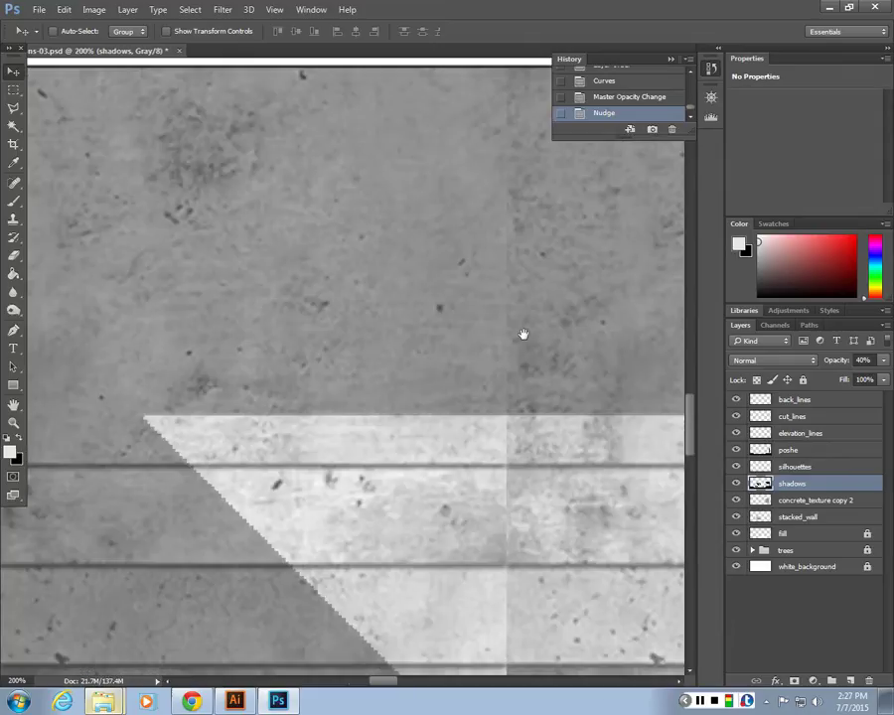
{"action": "left_click_drag", "start_coordinate": [523, 333], "coordinate": [35, 417]}
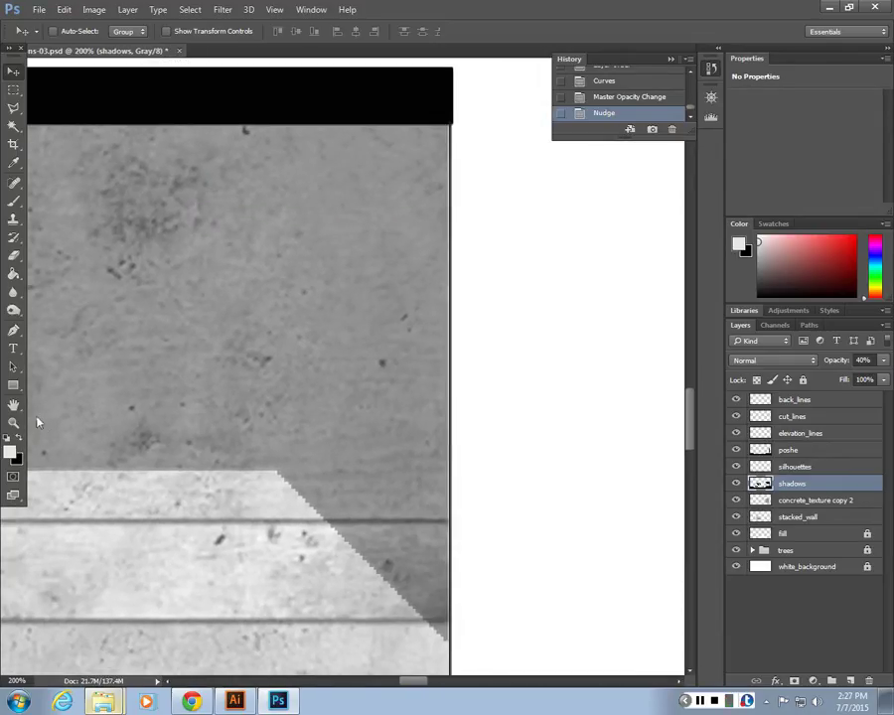
{"action": "key", "text": "Left"}
{"action": "key", "text": "Left"}
{"action": "key", "text": "Left"}
{"action": "key", "text": "Left"}
{"action": "key", "text": "Left"}
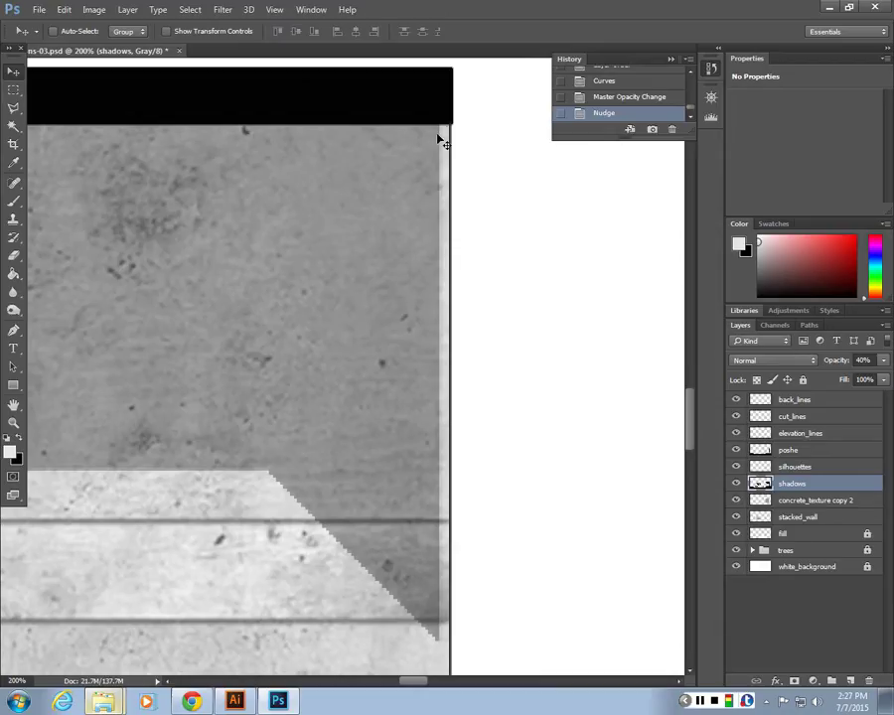
{"action": "key", "text": "Right"}
{"action": "key", "text": "Right"}
{"action": "key", "text": "Right"}
{"action": "key", "text": "Right"}
{"action": "key", "text": "Right"}
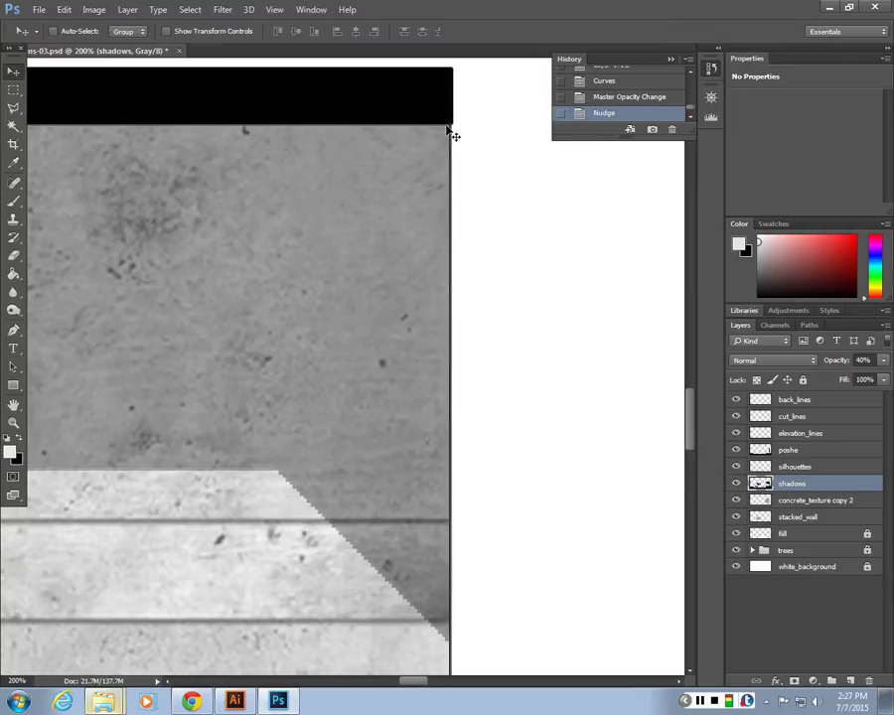
Zoom out to the whole elevation and hide the guide lines.
{"action": "key", "text": "ctrl+minus"}
{"action": "key", "text": "ctrl+minus"}
{"action": "key", "text": "ctrl+minus"}
{"action": "key", "text": "ctrl+minus"}
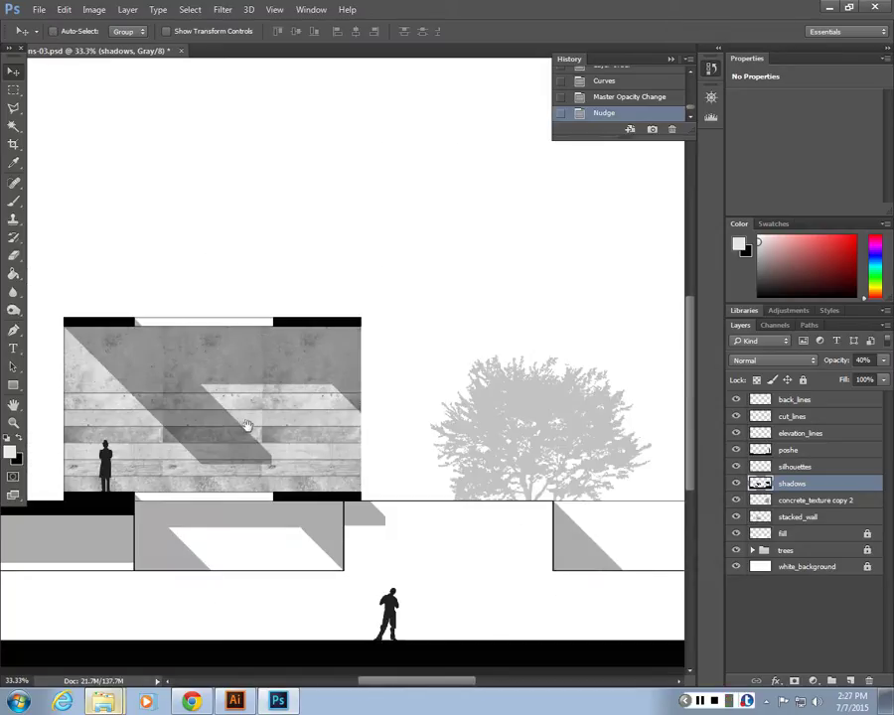
{"action": "key", "text": "ctrl+minus"}
{"action": "key", "text": "ctrl+minus"}
{"action": "key", "text": "ctrl+h"}
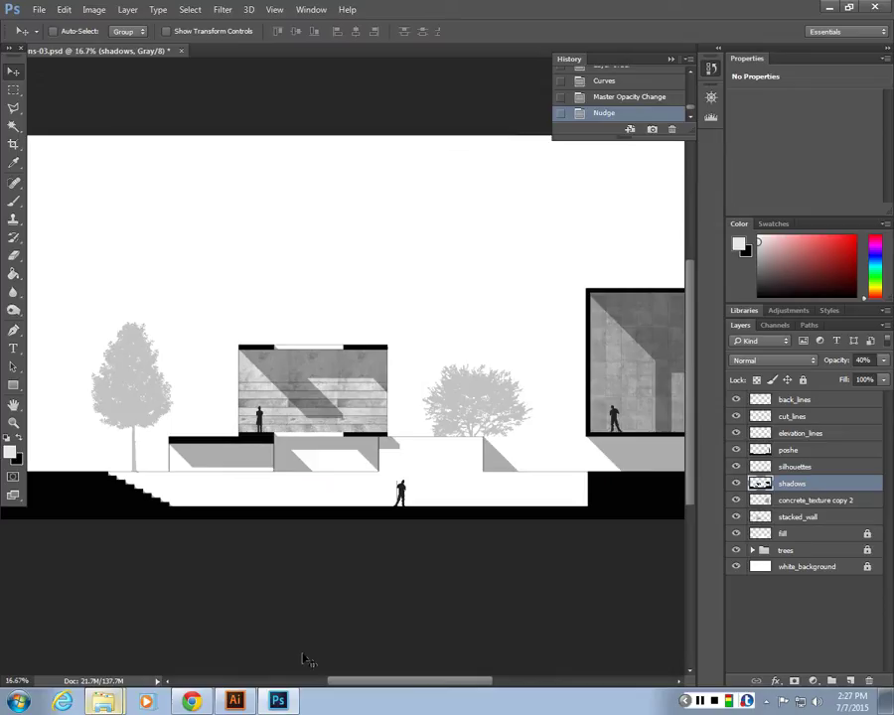
{"action": "scroll", "coordinate": [304, 558], "scroll_direction": "down", "scroll_amount": 1}
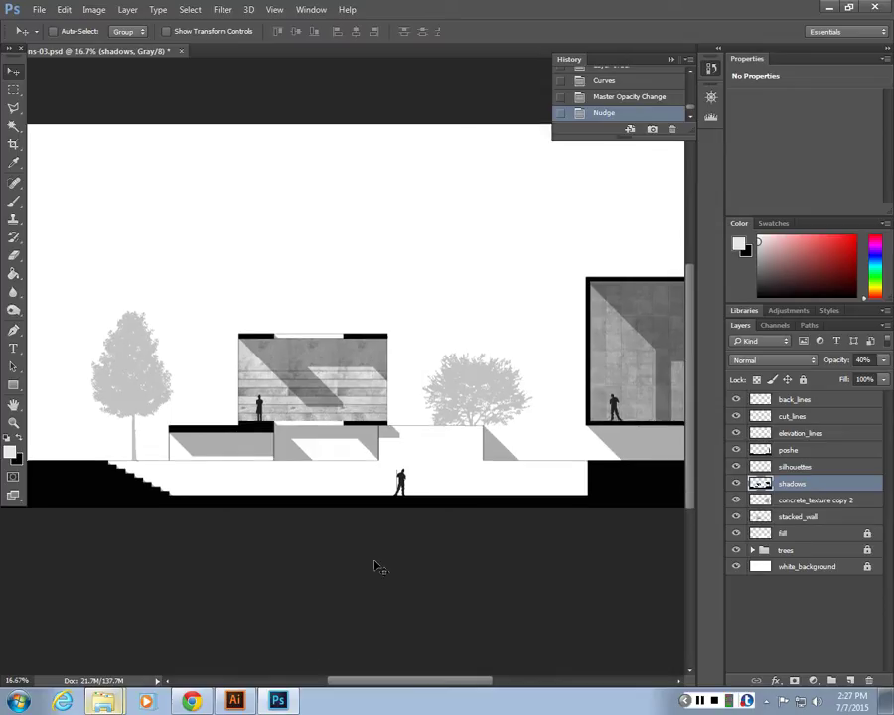
View after.jpg from the A2_texture folder in IrfanView, then close it.
{"action": "left_click", "coordinate": [111, 702]}
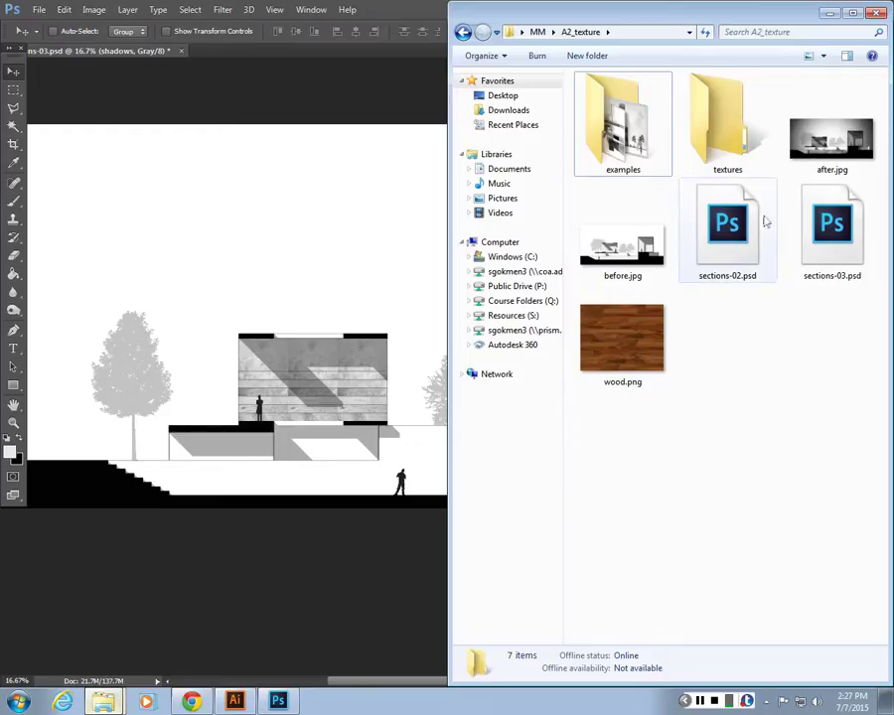
{"action": "double_click", "coordinate": [815, 157]}
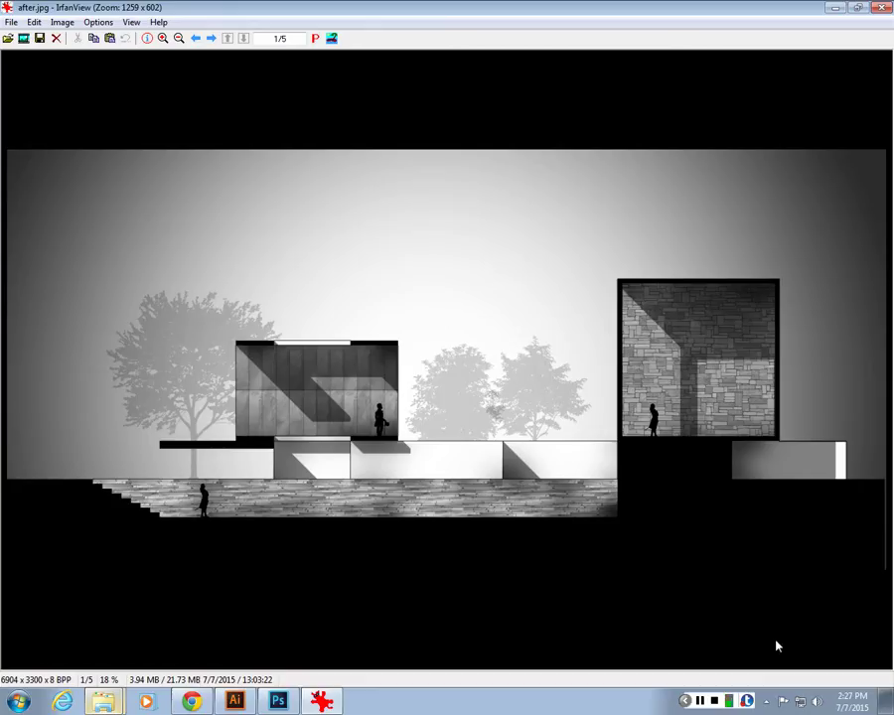
{"action": "key", "text": "Escape"}
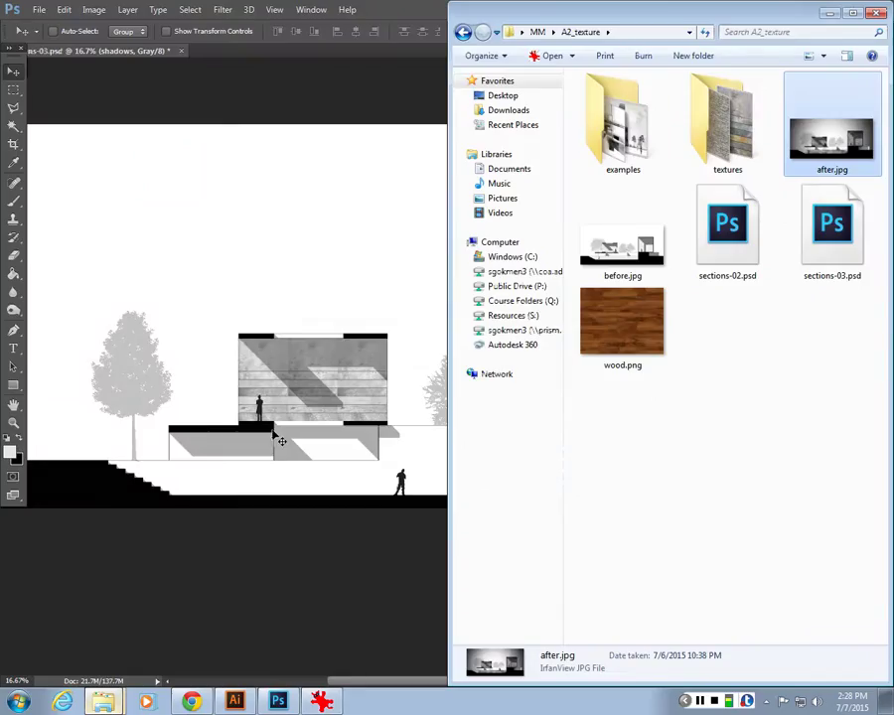
Show the textures folder as Medium Icons and drag tiles.jpg onto the Photoshop canvas.
{"action": "left_click", "coordinate": [256, 479]}
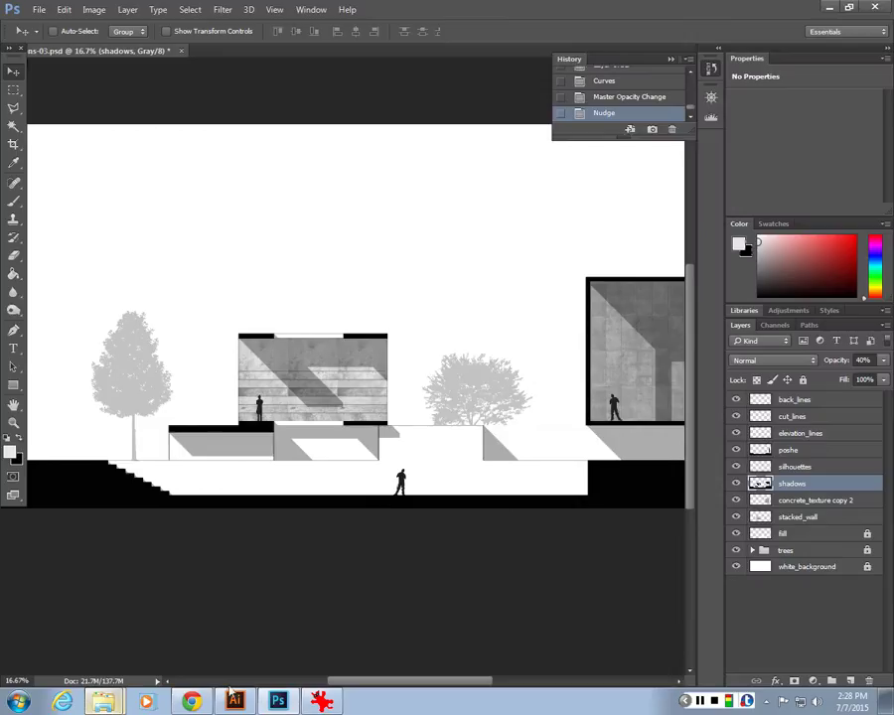
{"action": "left_click", "coordinate": [104, 701]}
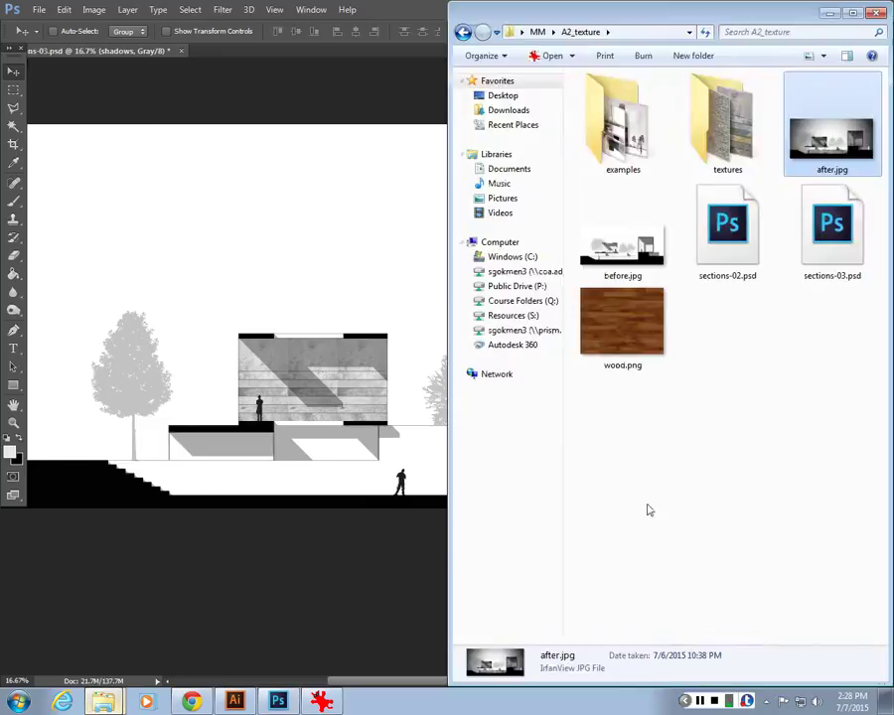
{"action": "double_click", "coordinate": [705, 127]}
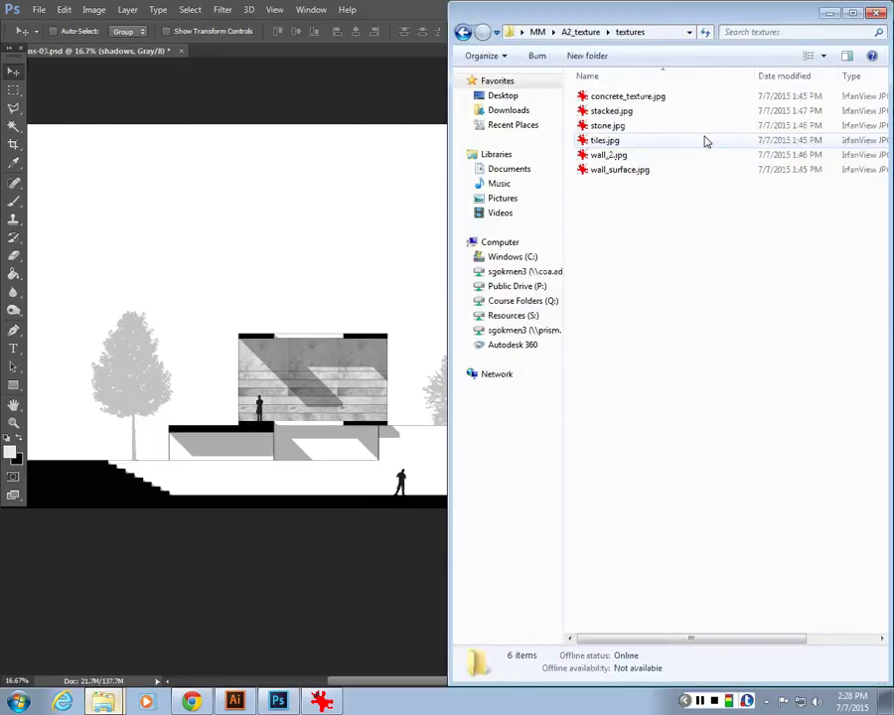
{"action": "left_click", "coordinate": [822, 55]}
{"action": "left_click_drag", "start_coordinate": [784, 135], "coordinate": [785, 58]}
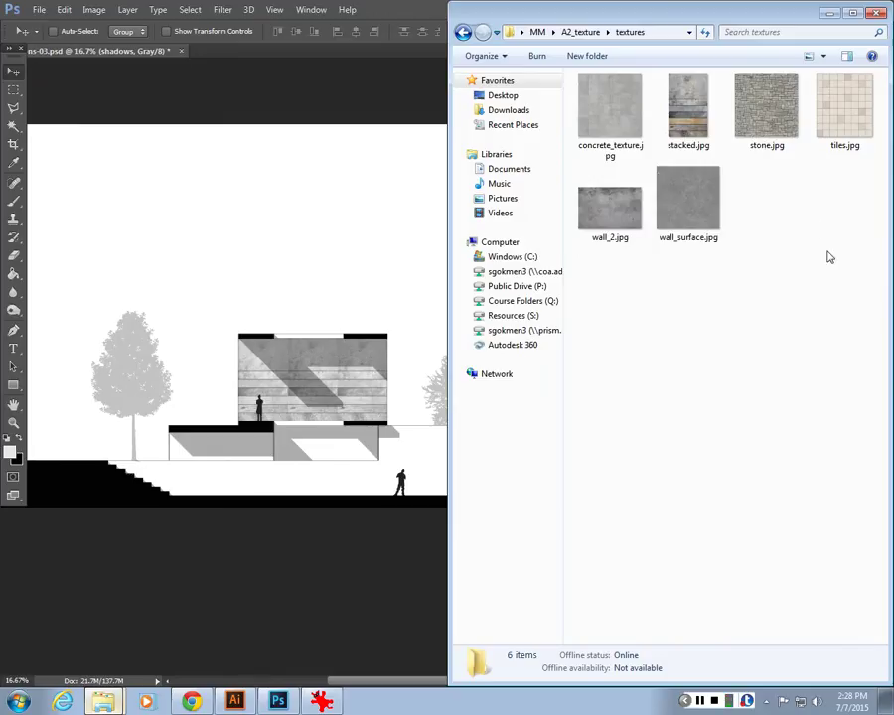
{"action": "left_click", "coordinate": [854, 120]}
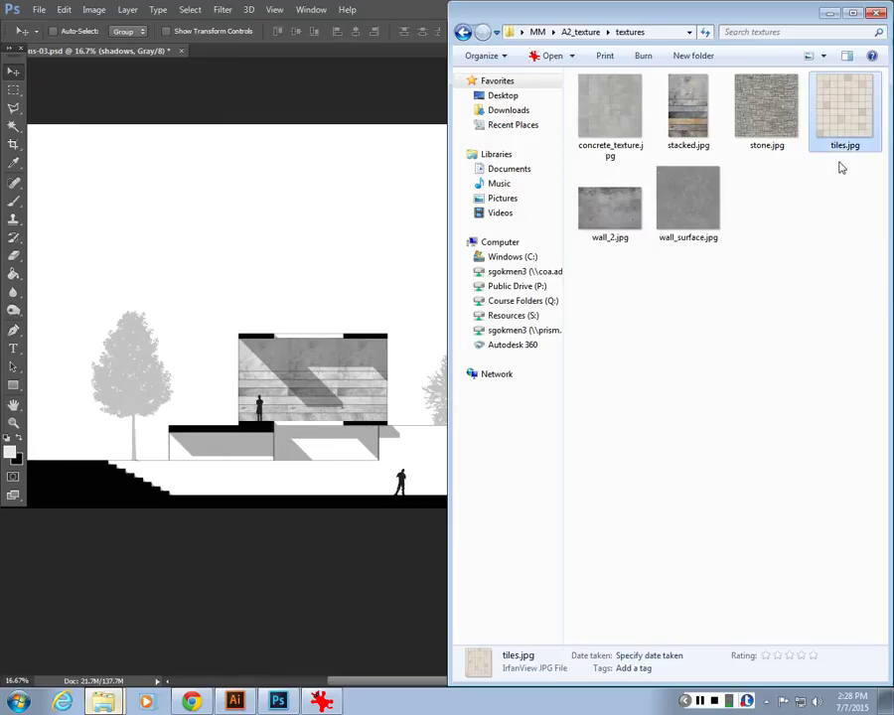
{"action": "left_click_drag", "start_coordinate": [844, 119], "coordinate": [326, 268]}
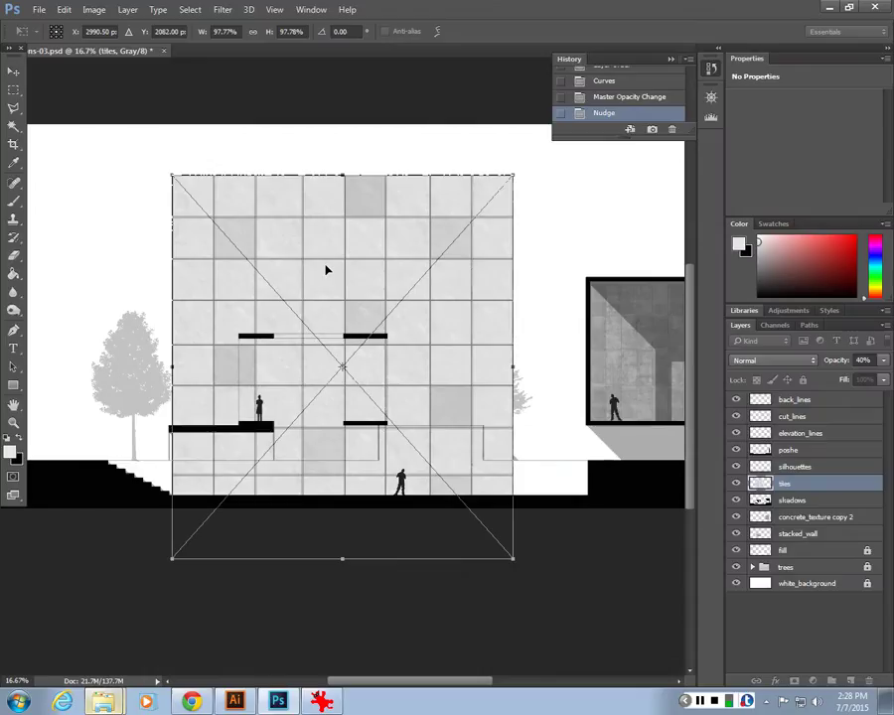
Shrink the placed tiles to about 17% width and move them onto the lower volume.
{"action": "left_click_drag", "start_coordinate": [504, 209], "coordinate": [433, 336]}
{"action": "key", "text": "ctrl+plus"}
{"action": "key", "text": "ctrl+plus"}
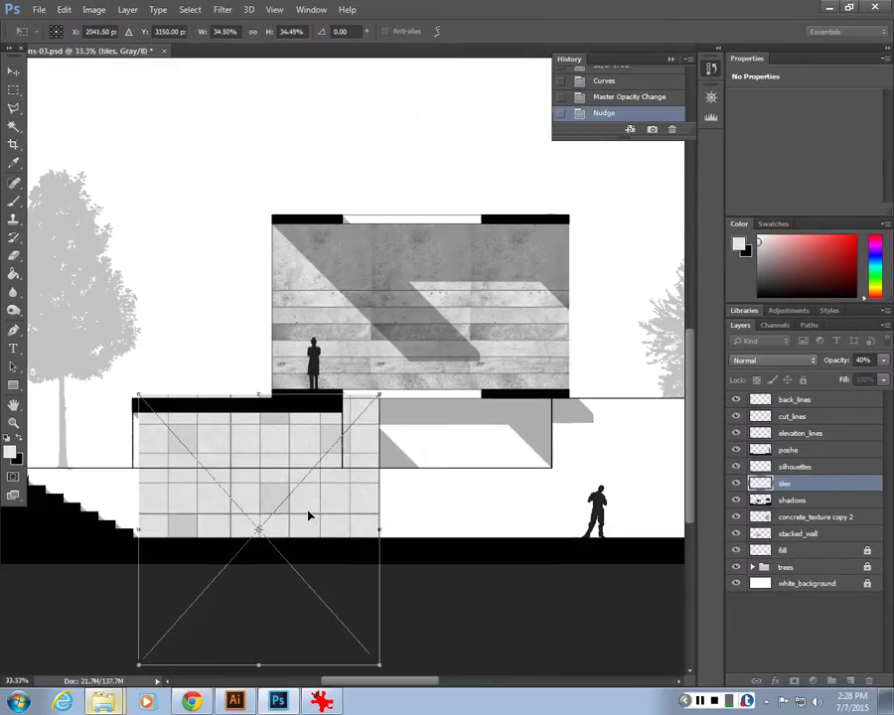
{"action": "left_click_drag", "start_coordinate": [309, 515], "coordinate": [294, 408]}
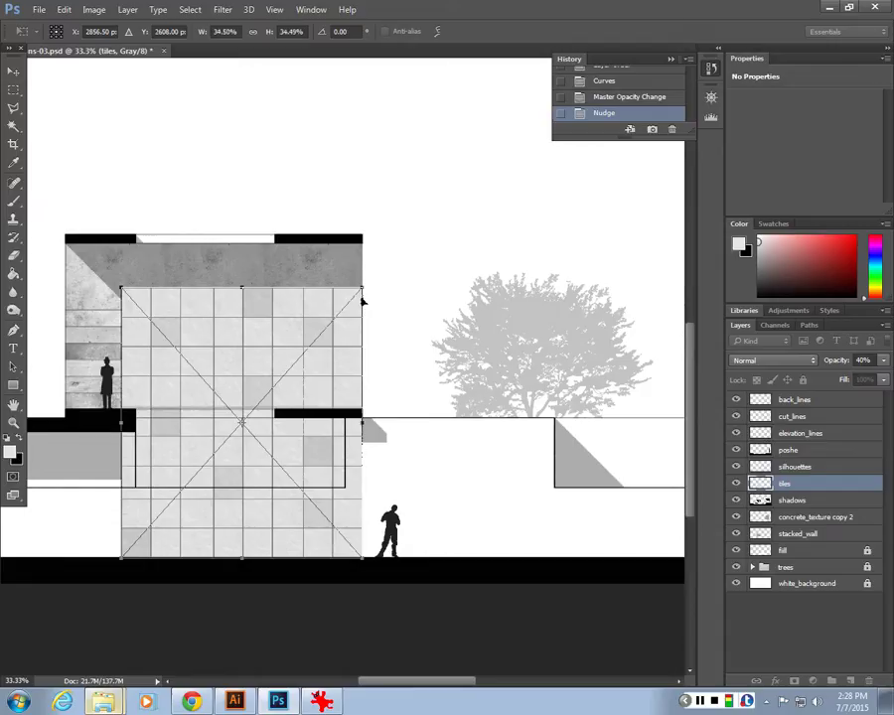
{"action": "left_click_drag", "start_coordinate": [361, 299], "coordinate": [299, 419]}
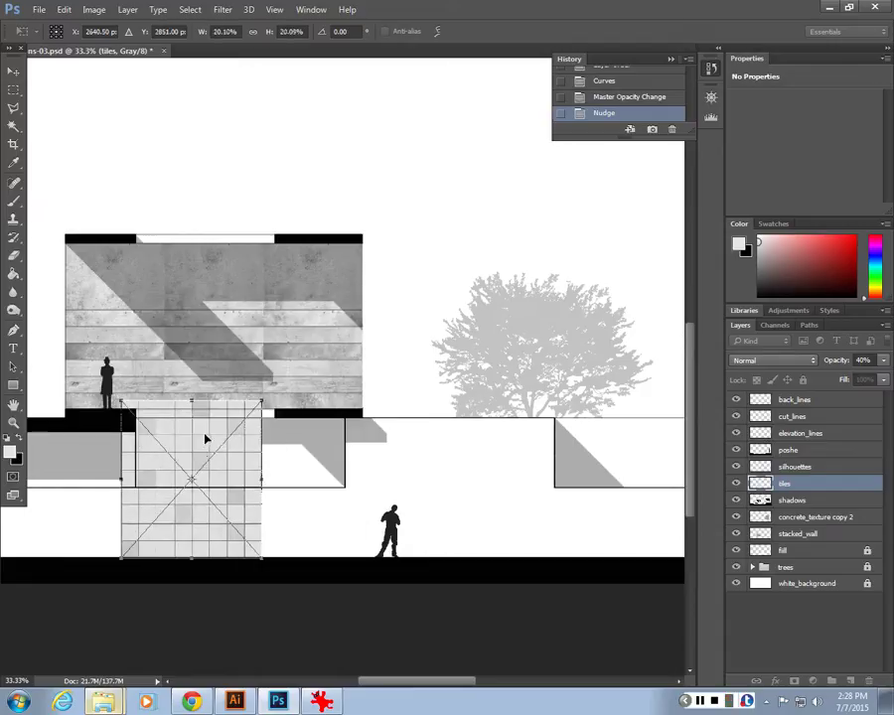
{"action": "left_click_drag", "start_coordinate": [205, 438], "coordinate": [501, 452]}
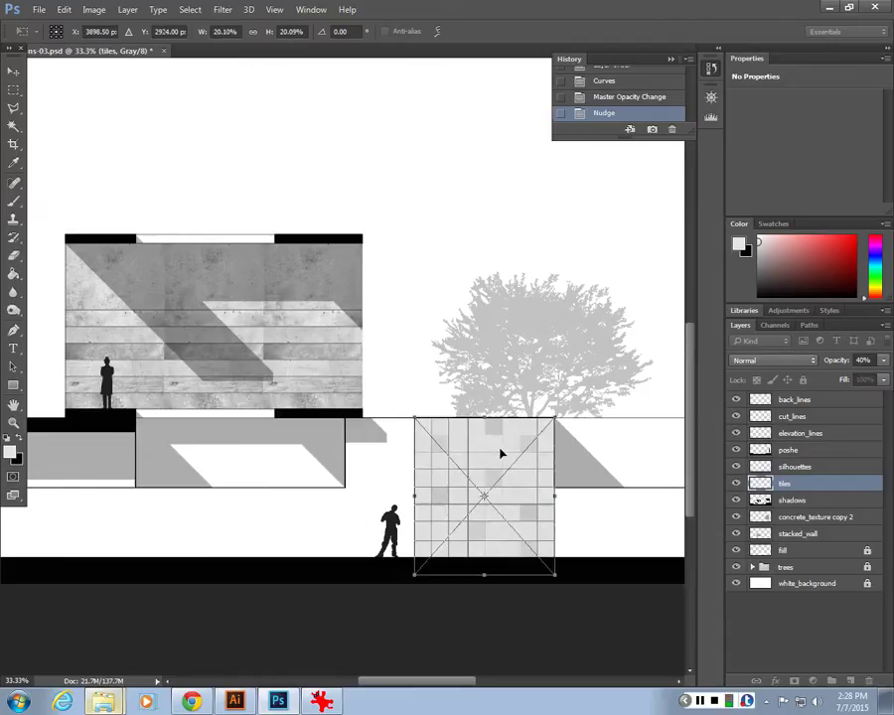
Fit the tiles to the volume's height and right edge, commit, and Alt-drag a copy leftward.
{"action": "scroll", "coordinate": [500, 452], "scroll_direction": "up", "scroll_amount": 2}
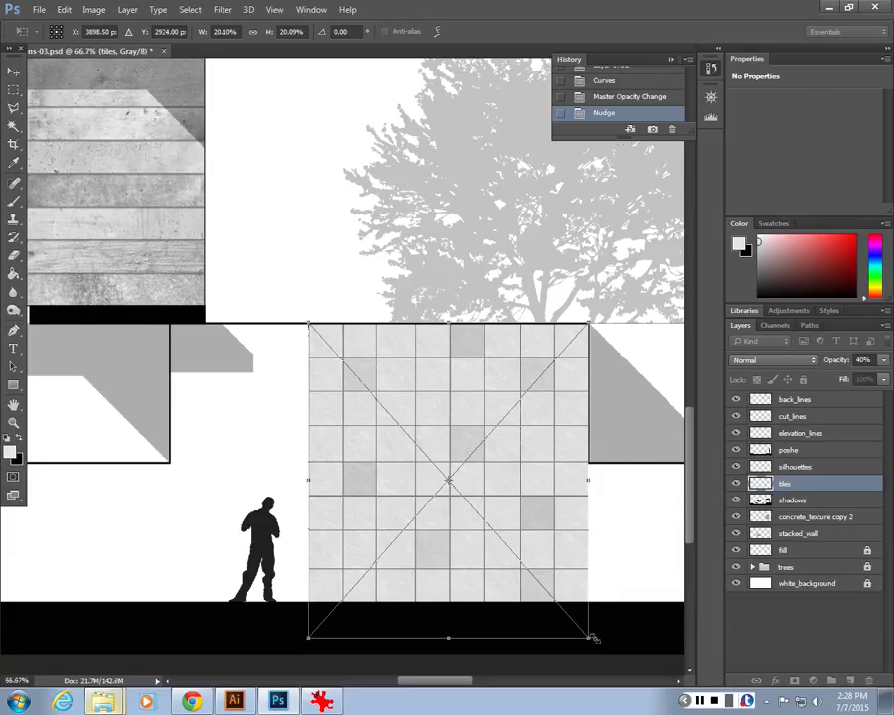
{"action": "left_click_drag", "start_coordinate": [593, 638], "coordinate": [561, 600]}
{"action": "left_click_drag", "start_coordinate": [463, 361], "coordinate": [493, 366]}
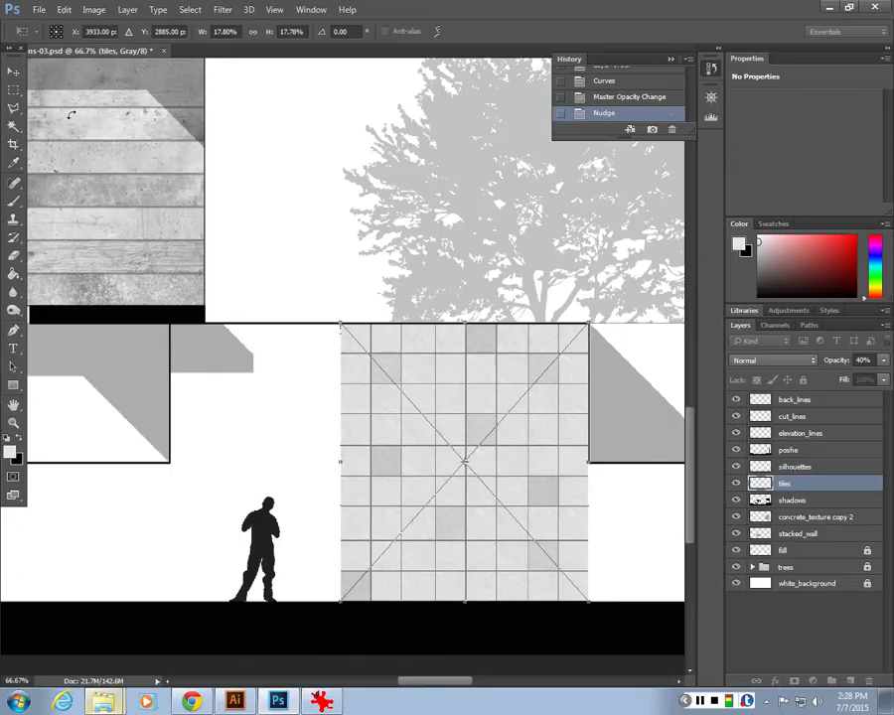
{"action": "key", "text": "Return"}
{"action": "left_click_drag", "start_coordinate": [472, 421], "coordinate": [228, 413]}
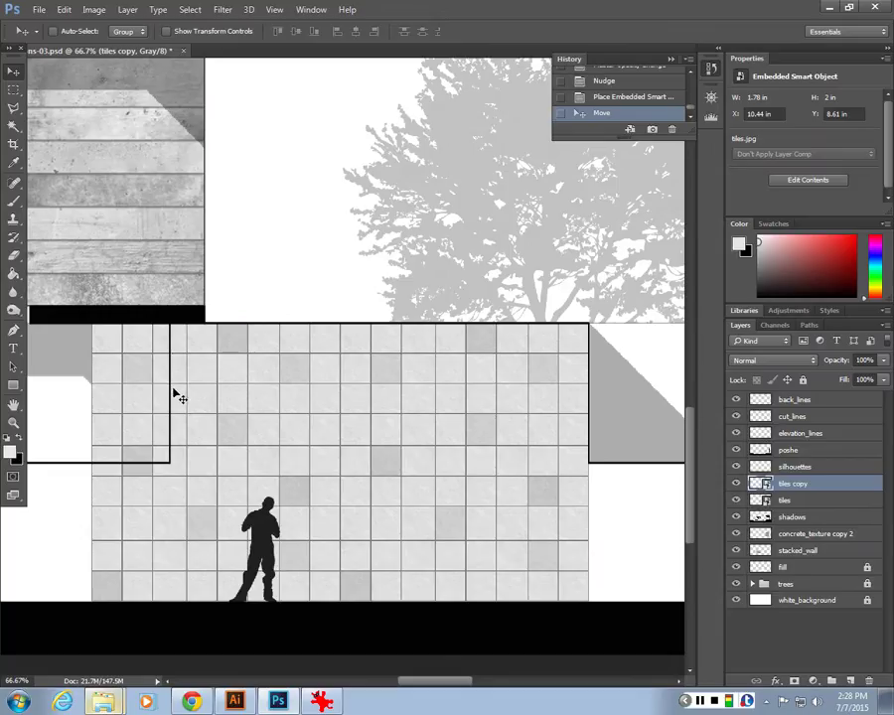
Select both tile layers together and apply a Free Transform to them.
{"action": "left_click", "coordinate": [810, 501], "text": "shift"}
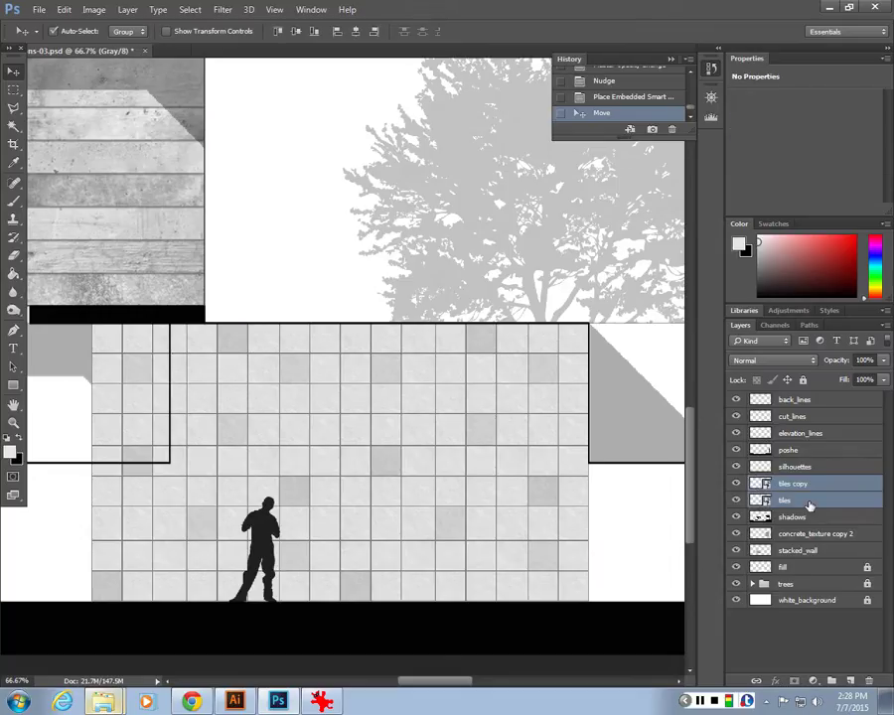
{"action": "key", "text": "ctrl+t"}
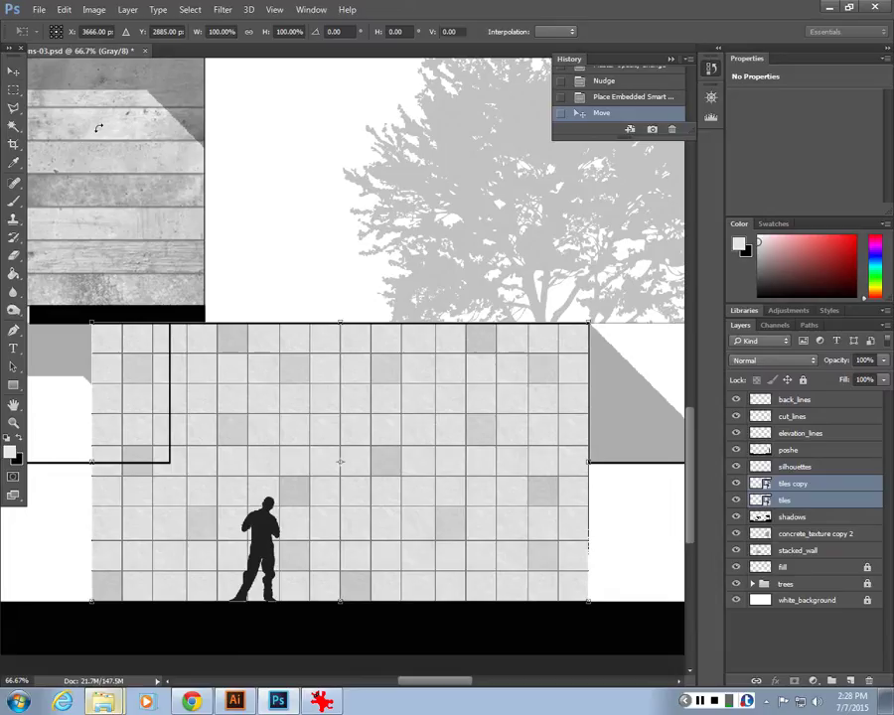
{"action": "key", "text": "Return"}
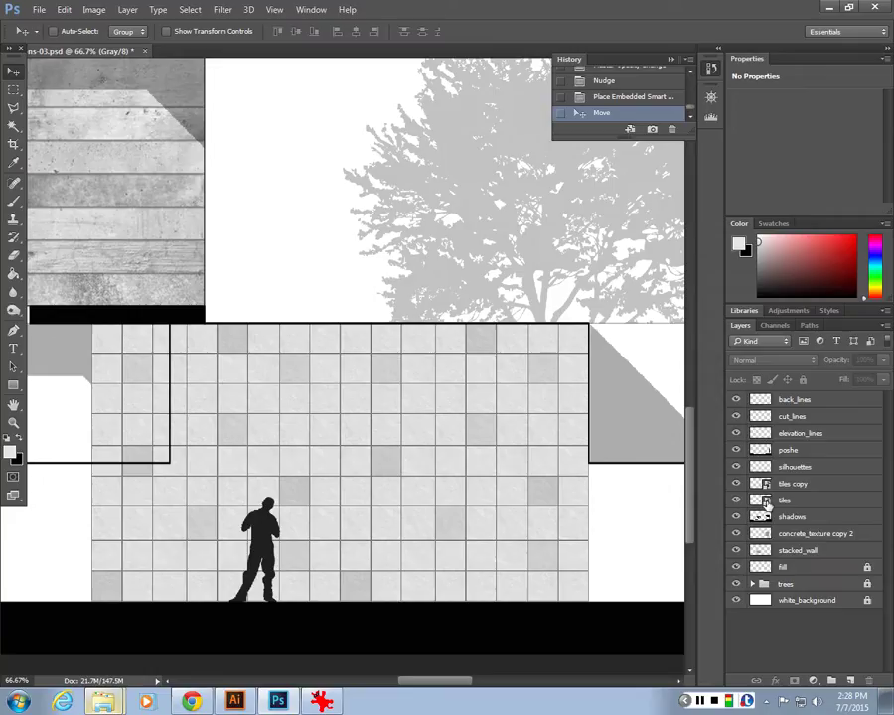
Rasterize the tiles layer and delete the tiles copy layer.
{"action": "left_click", "coordinate": [765, 502]}
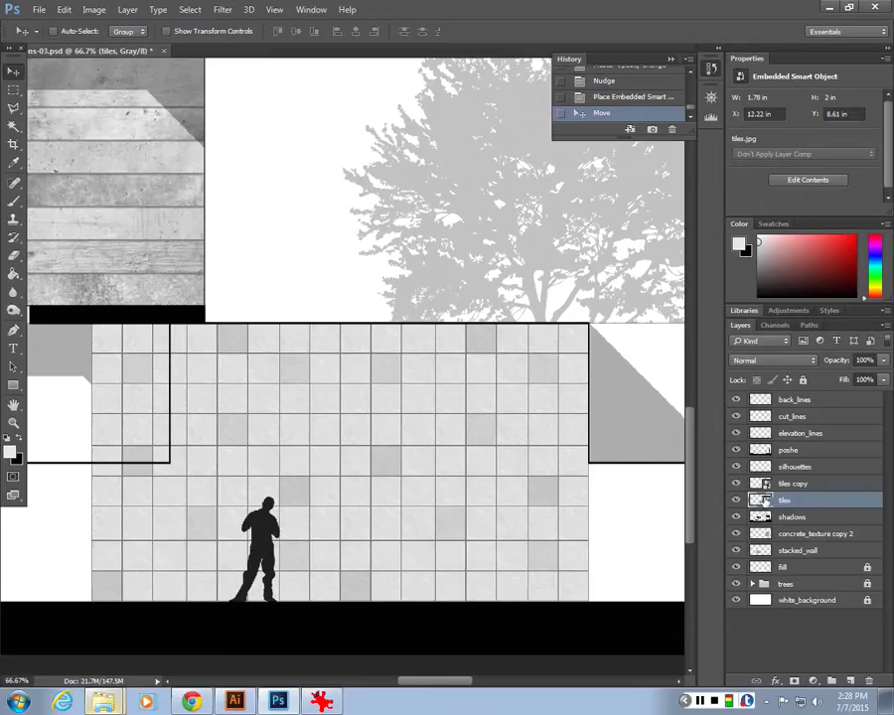
{"action": "right_click", "coordinate": [797, 507]}
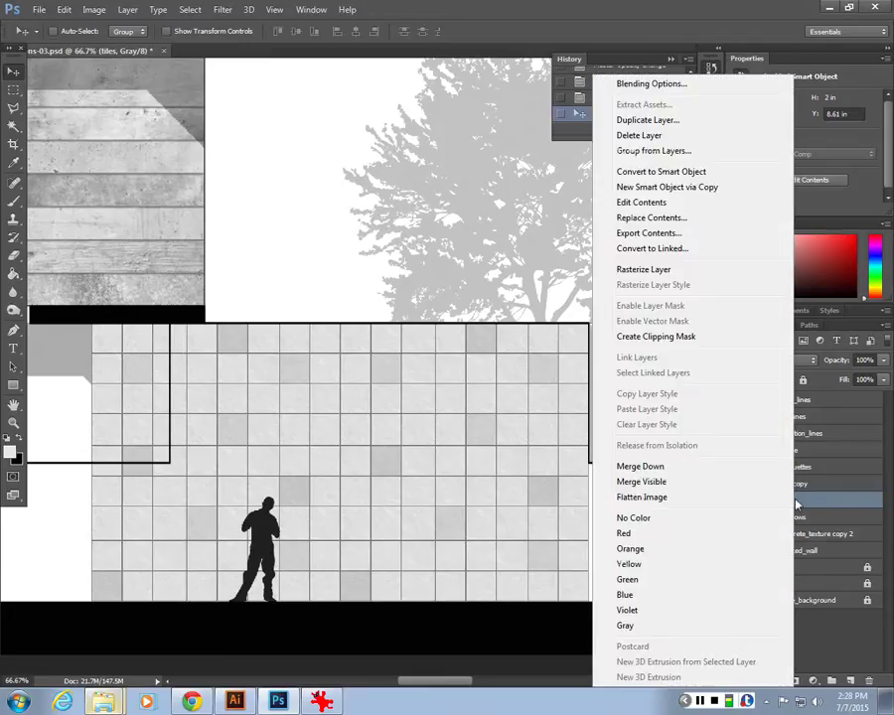
{"action": "left_click", "coordinate": [662, 270]}
{"action": "left_click", "coordinate": [804, 485]}
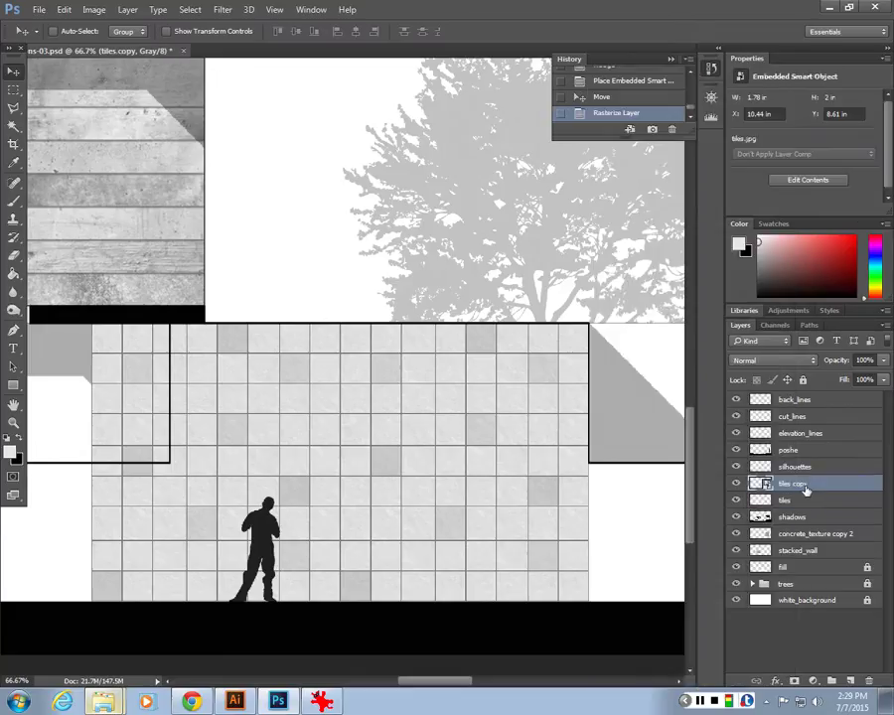
{"action": "key", "text": "Delete"}
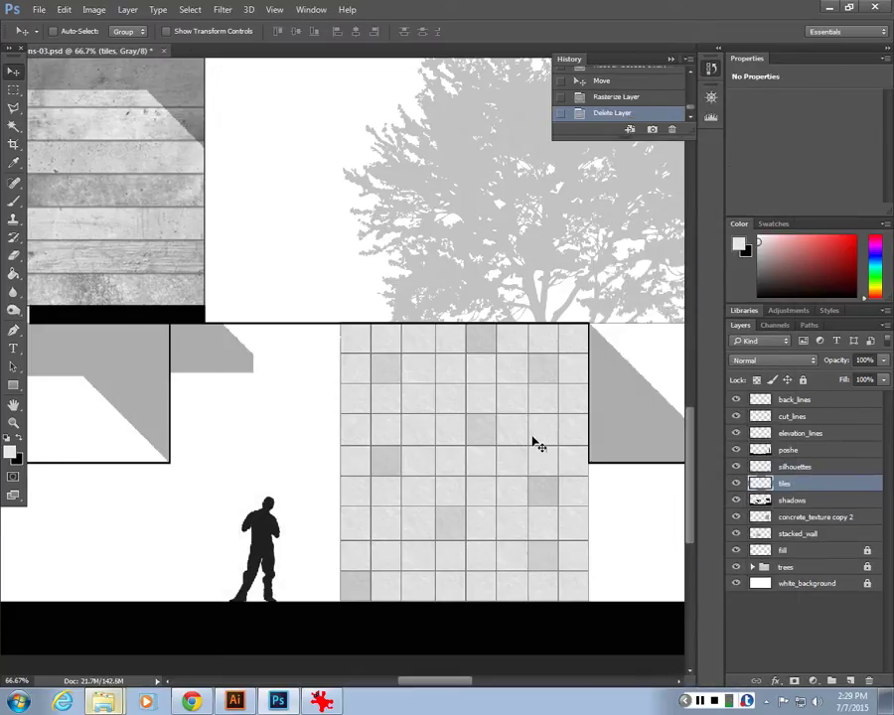
Duplicate the tiles leftward, then scale both tile layers together to about 99.6% within the lower volume.
{"action": "left_click_drag", "start_coordinate": [536, 444], "coordinate": [238, 406], "text": "alt"}
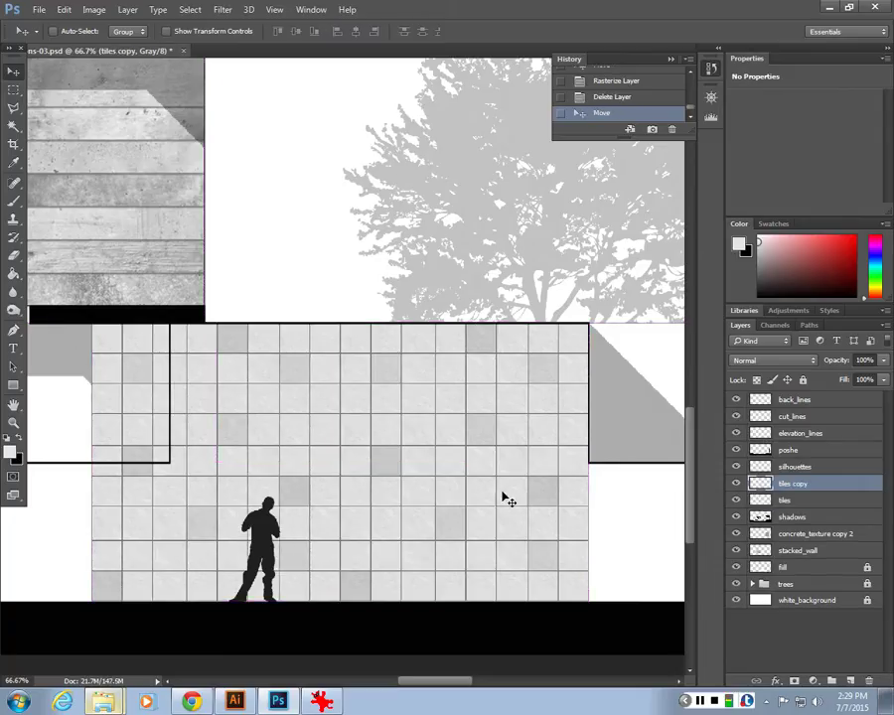
{"action": "left_click", "coordinate": [757, 503], "text": "shift"}
{"action": "key", "text": "ctrl+t"}
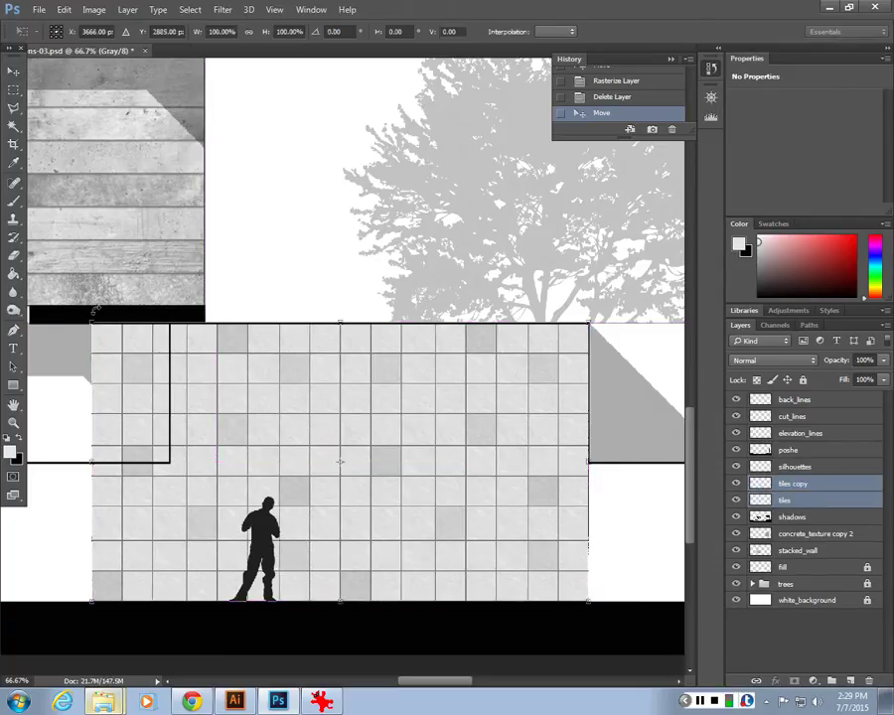
{"action": "left_click_drag", "start_coordinate": [94, 310], "coordinate": [148, 332]}
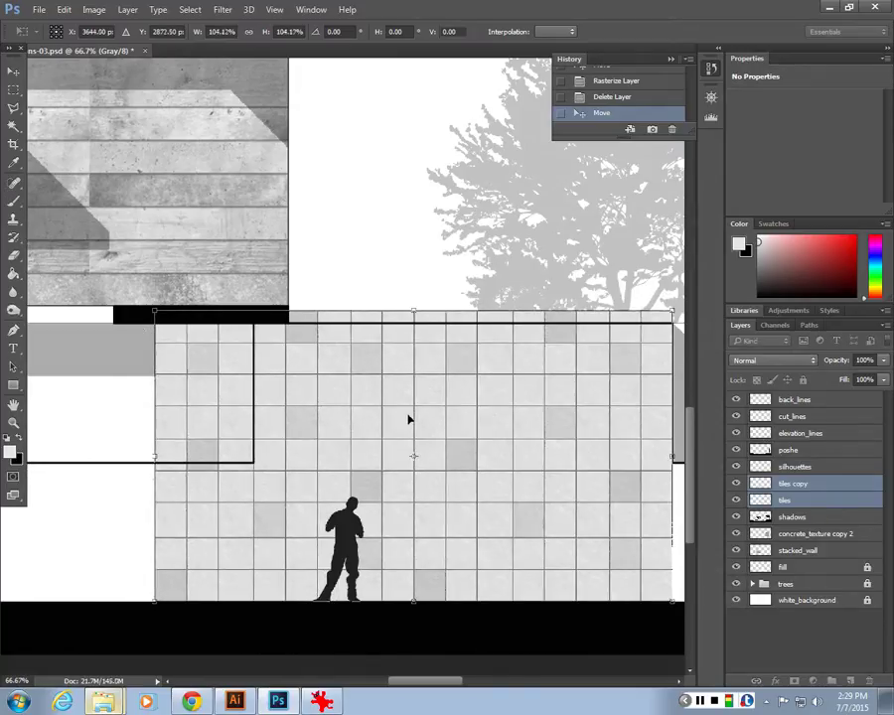
{"action": "left_click_drag", "start_coordinate": [153, 313], "coordinate": [177, 320]}
{"action": "key", "text": "ctrl+minus"}
{"action": "key", "text": "ctrl+minus"}
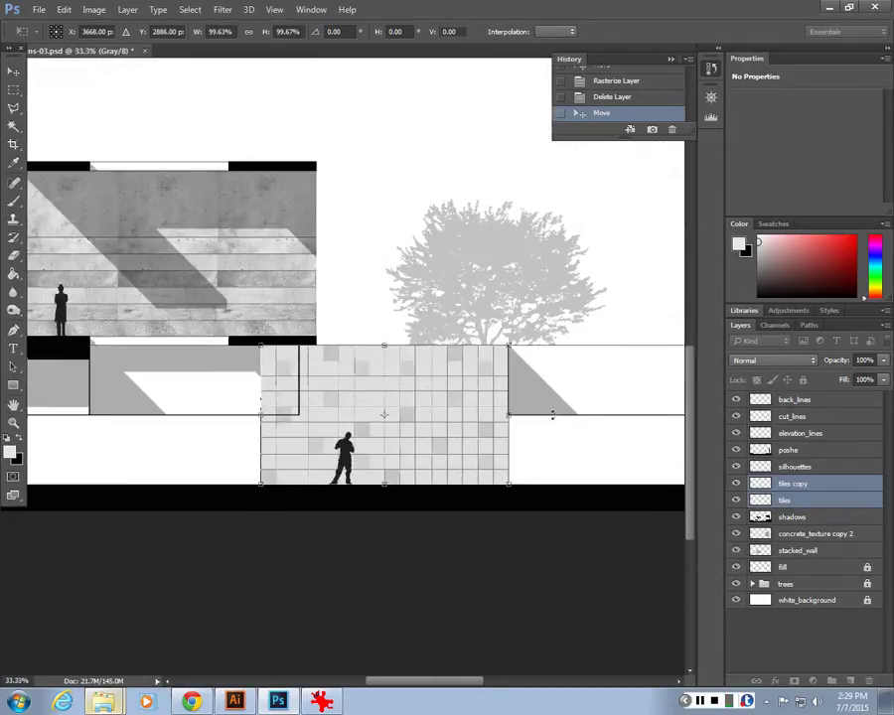
{"action": "key", "text": "ctrl+minus"}
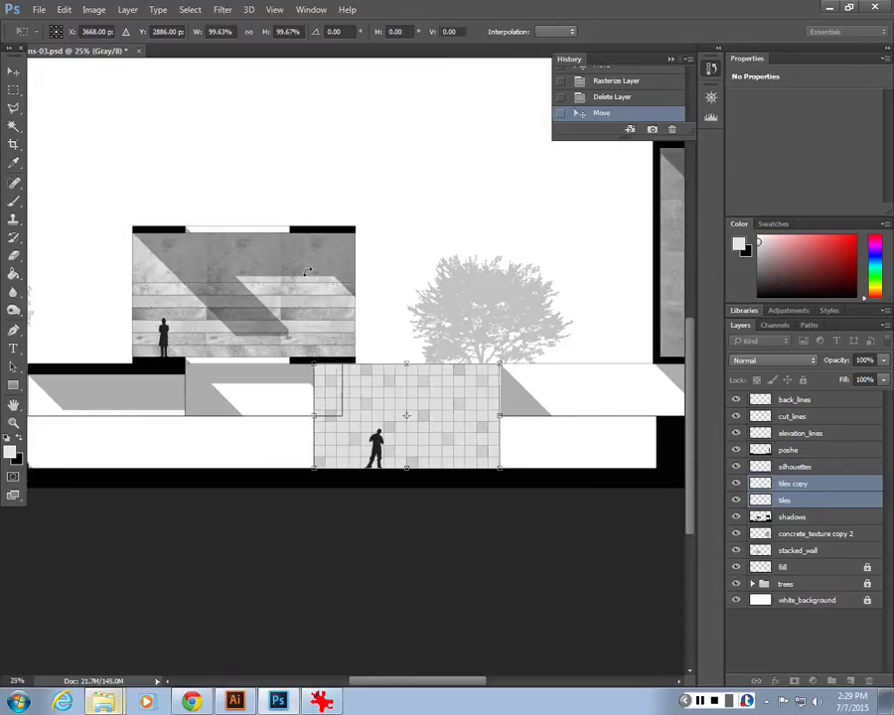
{"action": "key", "text": "Return"}
{"action": "key", "text": "ctrl+minus"}
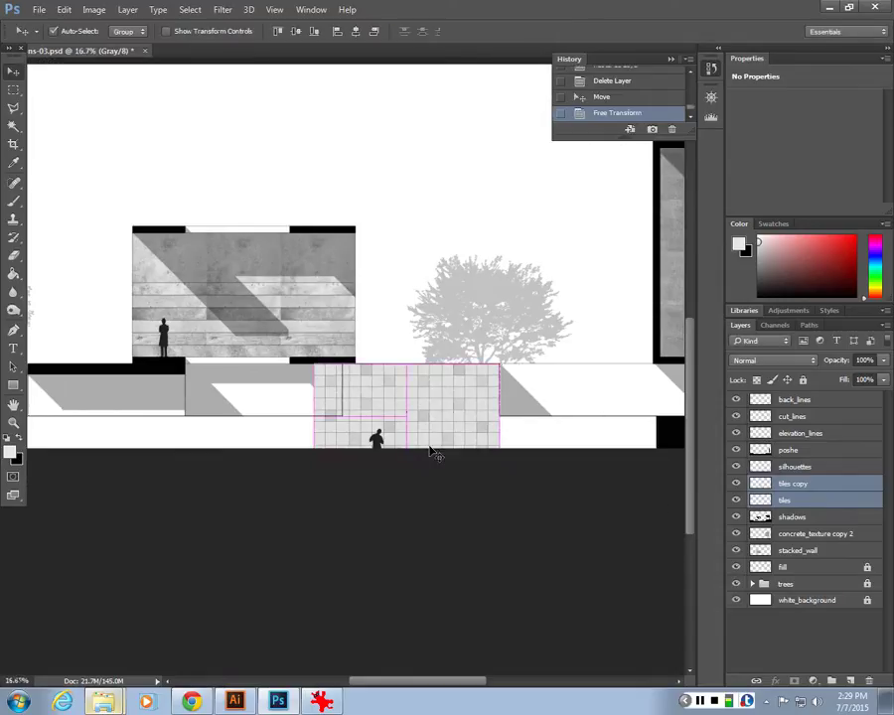
Slide the tile pattern left along the lower volume and nudge it one pixel into alignment.
{"action": "left_click_drag", "start_coordinate": [396, 407], "coordinate": [188, 415]}
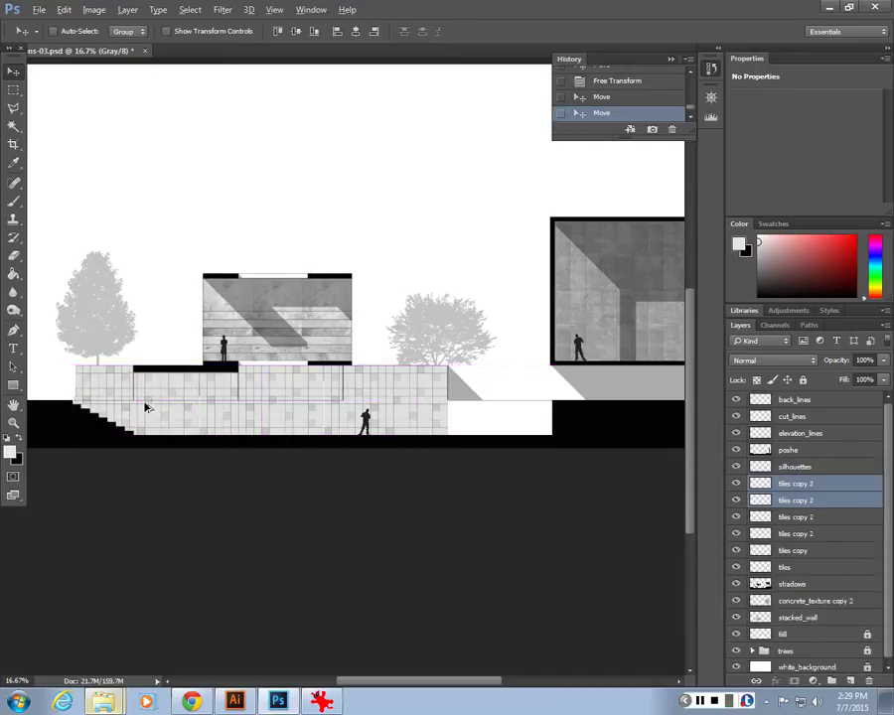
{"action": "scroll", "coordinate": [145, 407], "scroll_direction": "up", "scroll_amount": 1}
{"action": "scroll", "coordinate": [363, 401], "scroll_direction": "up", "scroll_amount": 1}
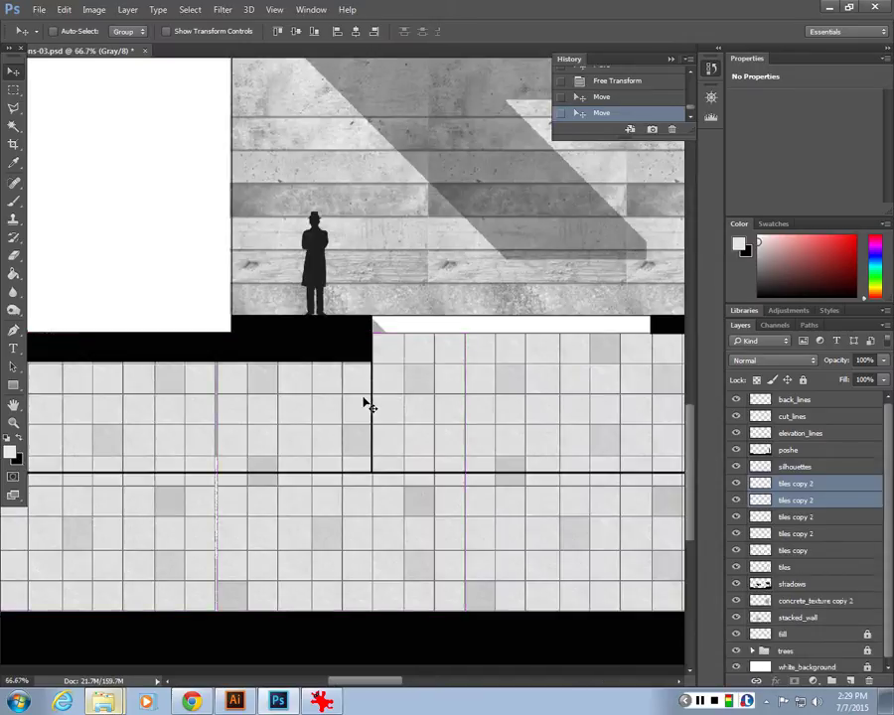
{"action": "key", "text": "Left"}
{"action": "key", "text": "Left"}
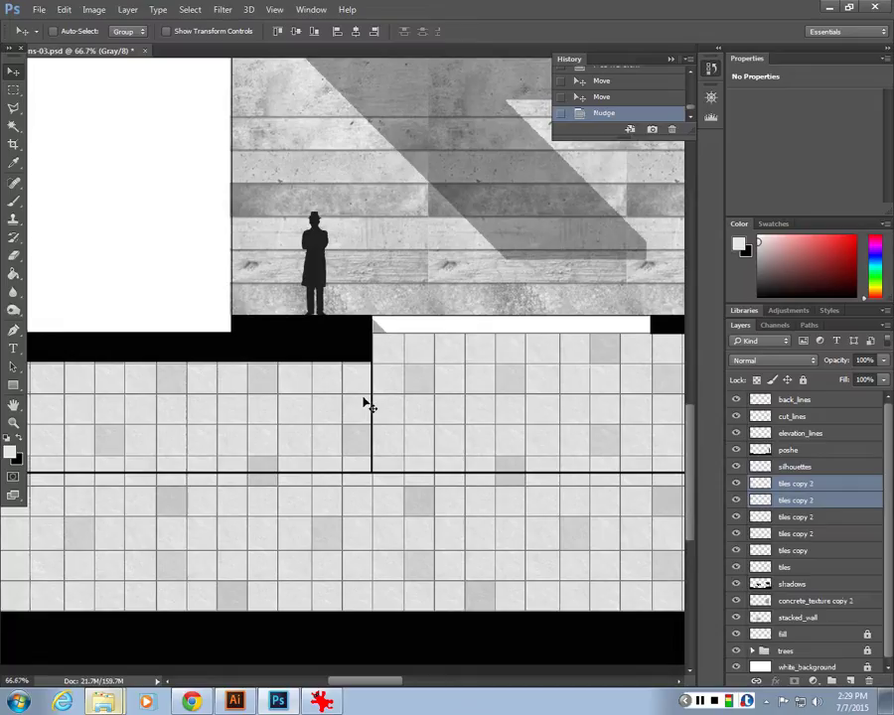
Nudge the two tiles copy 2 layers right until their joints line up.
{"action": "left_click", "coordinate": [807, 529]}
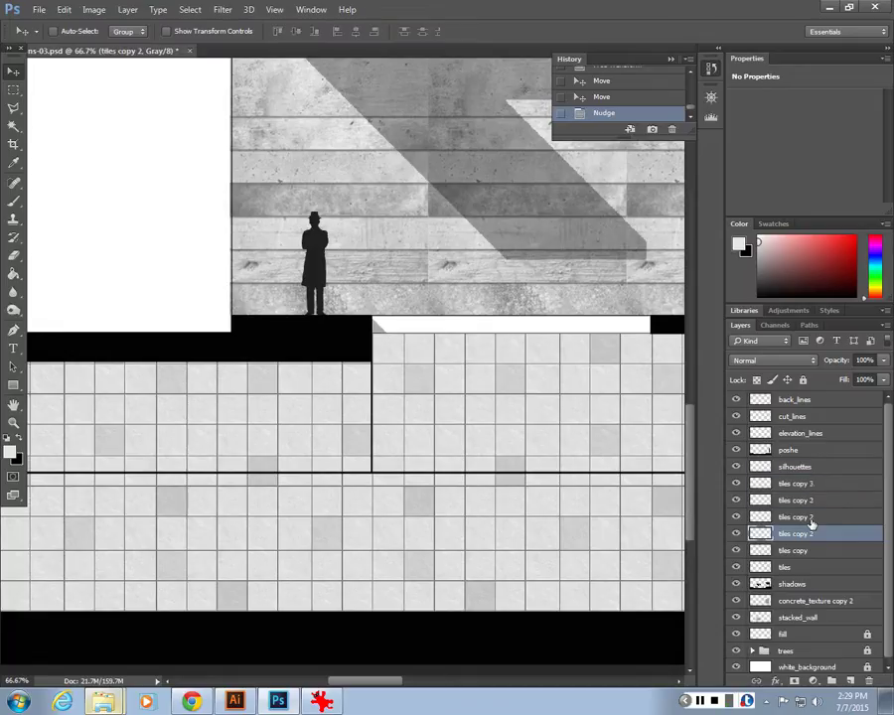
{"action": "left_click", "coordinate": [811, 518], "text": "ctrl"}
{"action": "left_click_drag", "start_coordinate": [485, 562], "coordinate": [337, 565]}
{"action": "key", "text": "1"}
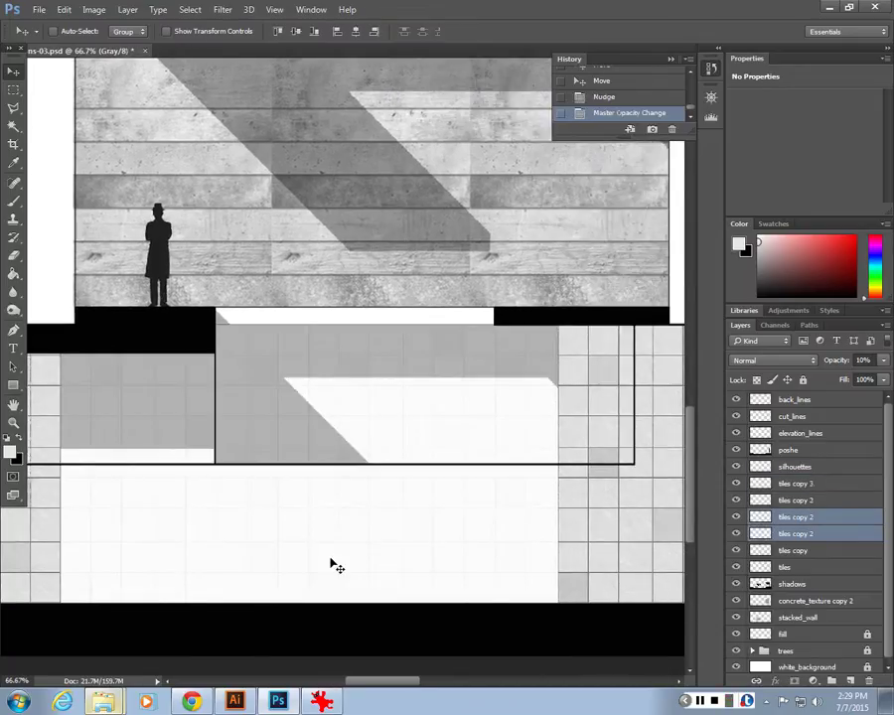
{"action": "key", "text": "ctrl+z"}
{"action": "key", "text": "Right"}
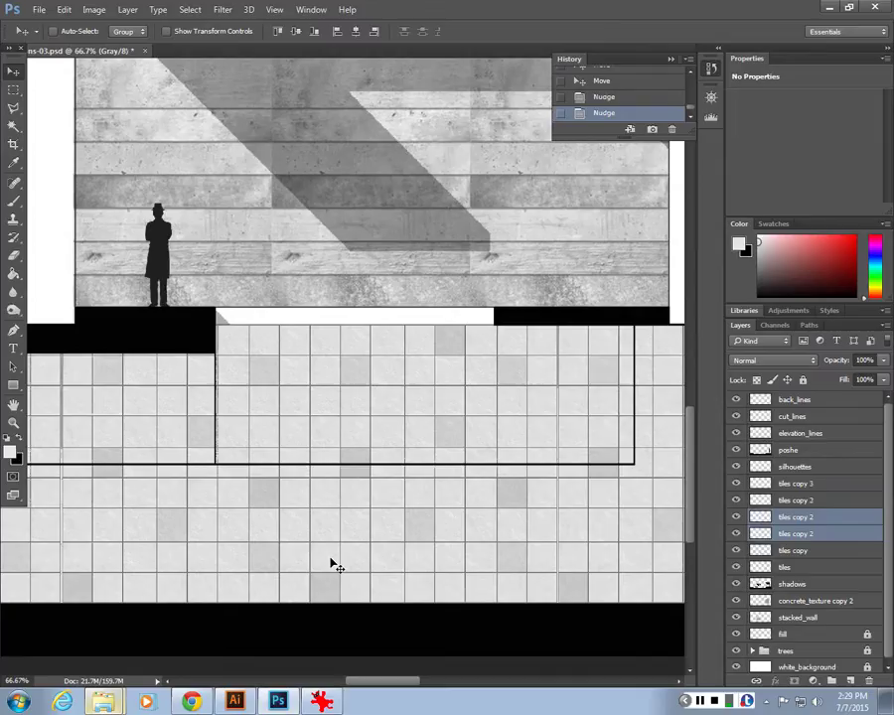
{"action": "key", "text": "Right"}
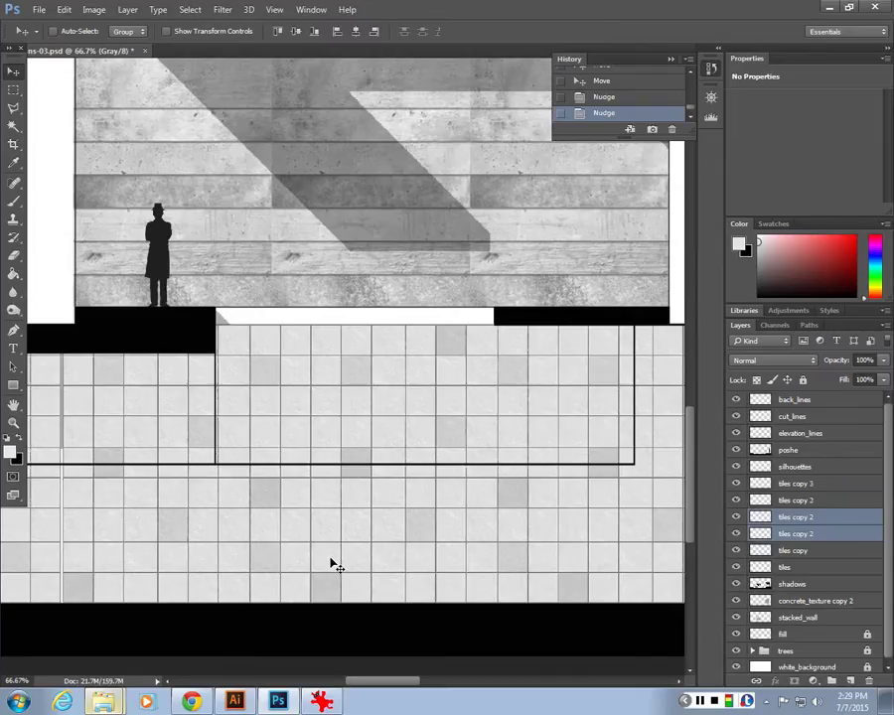
{"action": "key", "text": "Right"}
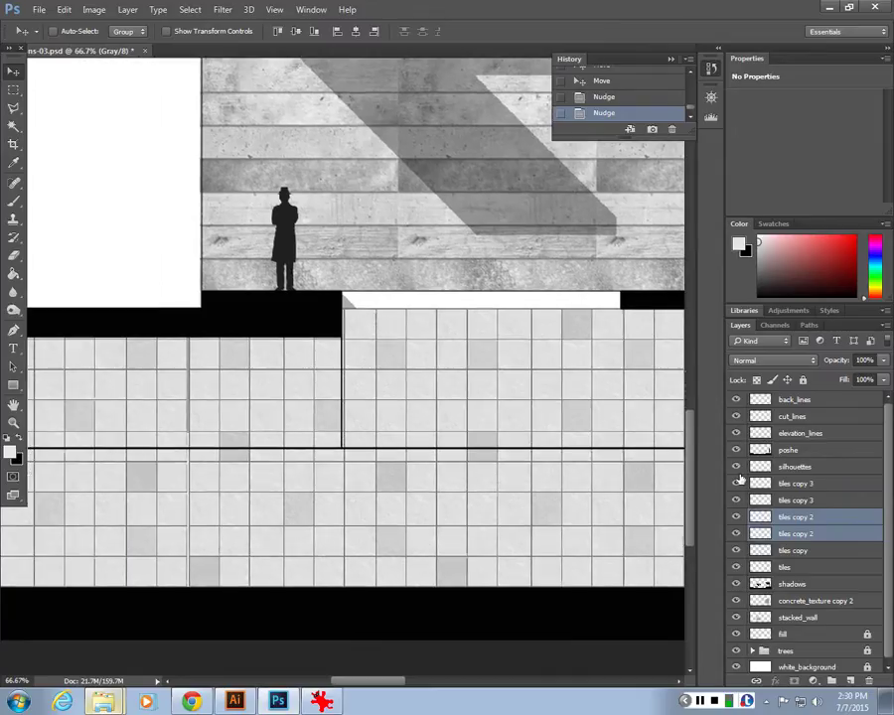
Nudge the two tiles copy 3 layers left into line.
{"action": "left_click", "coordinate": [804, 499]}
{"action": "left_click", "coordinate": [807, 484], "text": "shift"}
{"action": "key", "text": "Left"}
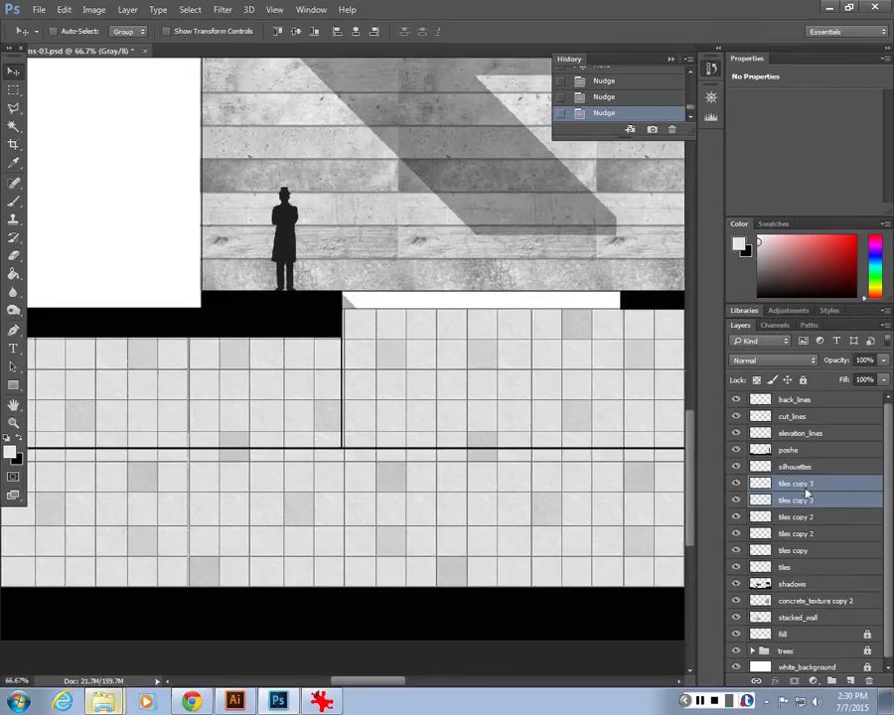
Nudge tiles copy 3 left once more, merge the four lower tile layers, and select both tiles copy 3 layers.
{"action": "key", "text": "Left"}
{"action": "key", "text": "ctrl+minus"}
{"action": "key", "text": "ctrl+minus"}
{"action": "key", "text": "ctrl+minus"}
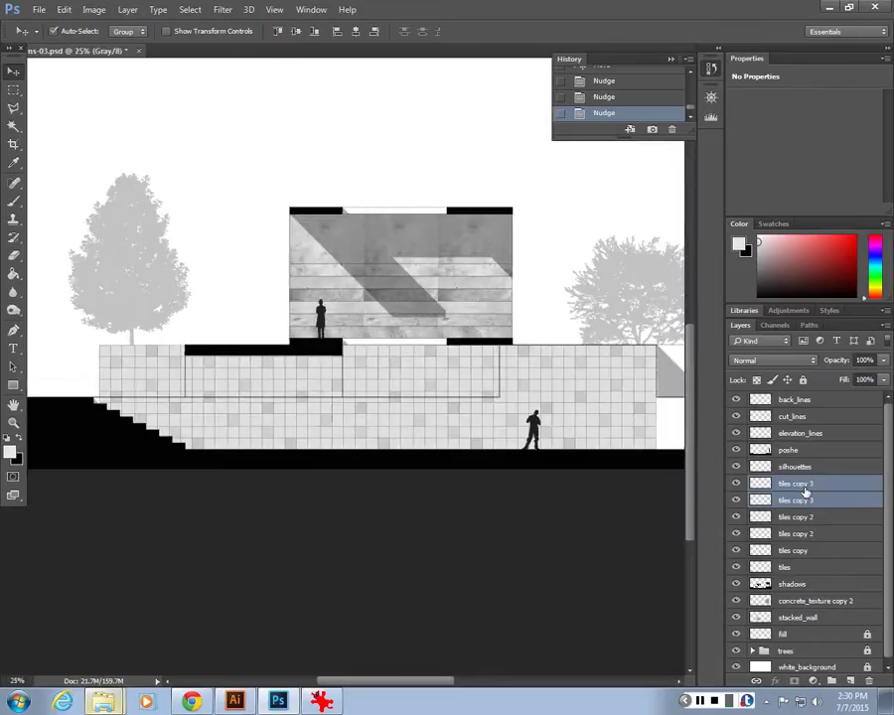
{"action": "left_click", "coordinate": [801, 568], "text": "shift"}
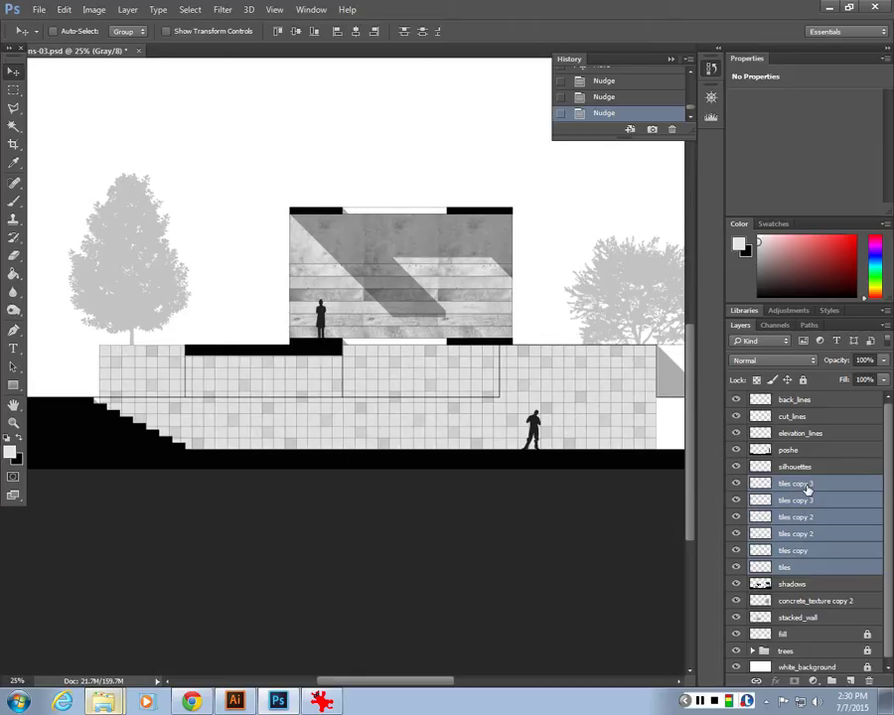
{"action": "left_click", "coordinate": [817, 569]}
{"action": "left_click", "coordinate": [817, 518], "text": "shift"}
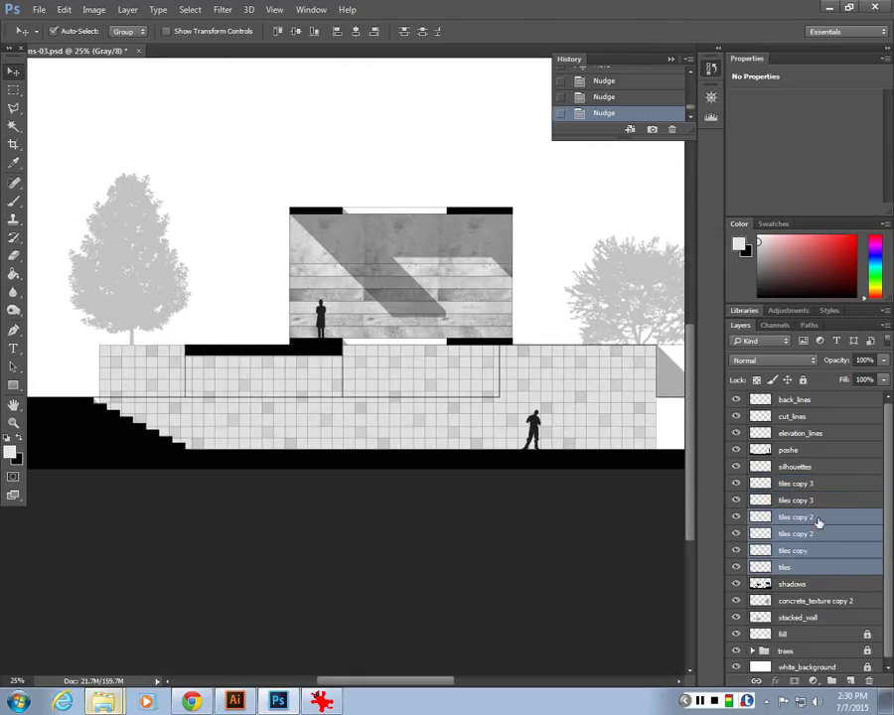
{"action": "key", "text": "ctrl+e"}
{"action": "left_click", "coordinate": [820, 499]}
{"action": "left_click", "coordinate": [820, 484], "text": "shift"}
Merge the two tiles copy 3 layers and copy the tile block over the volume's right end.
{"action": "key", "text": "ctrl+e"}
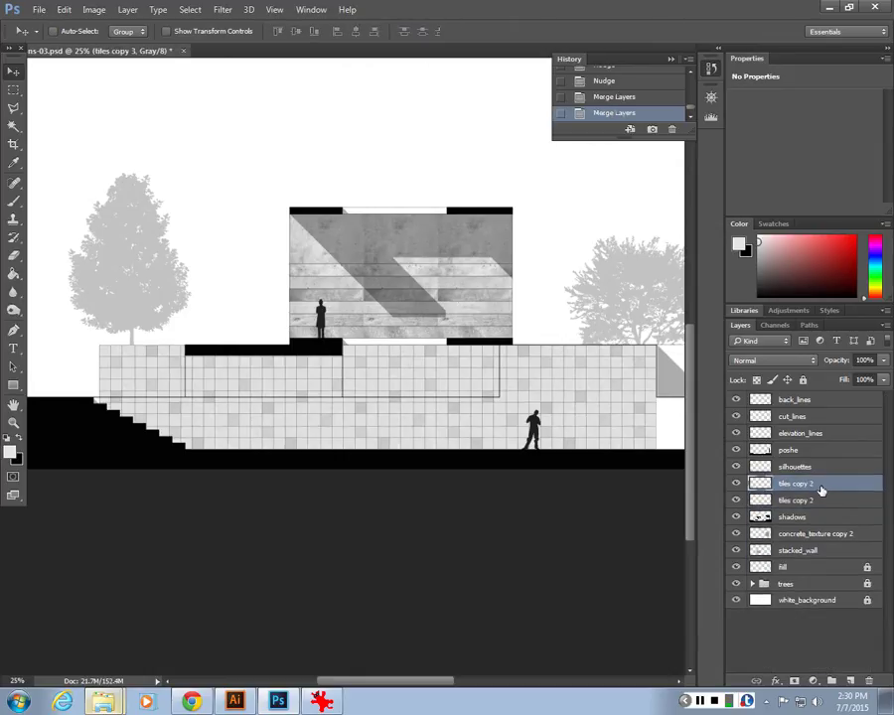
{"action": "left_click_drag", "start_coordinate": [392, 521], "coordinate": [277, 528]}
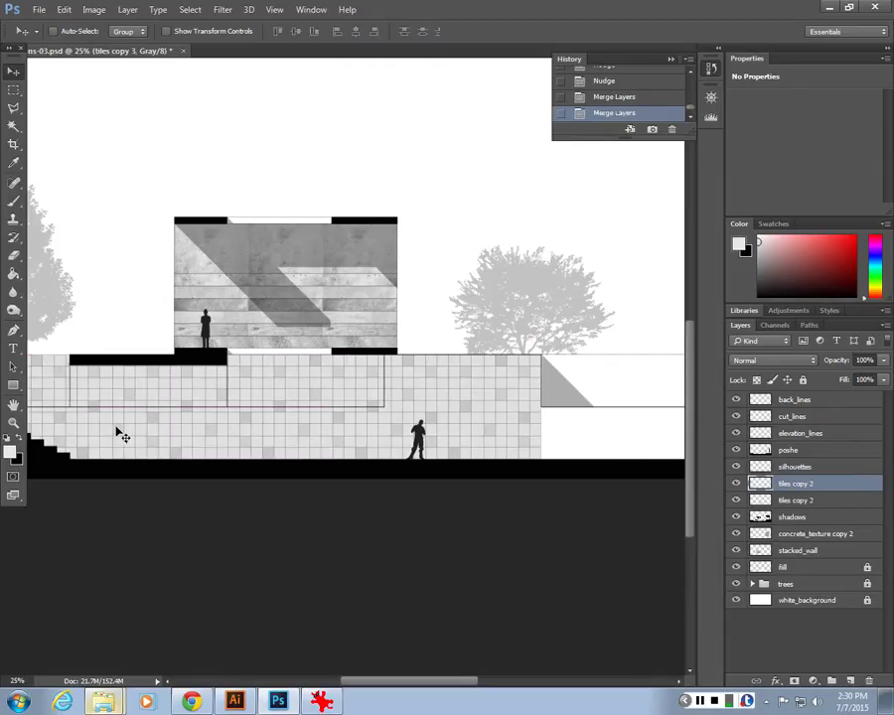
{"action": "left_click_drag", "start_coordinate": [481, 434], "coordinate": [359, 431]}
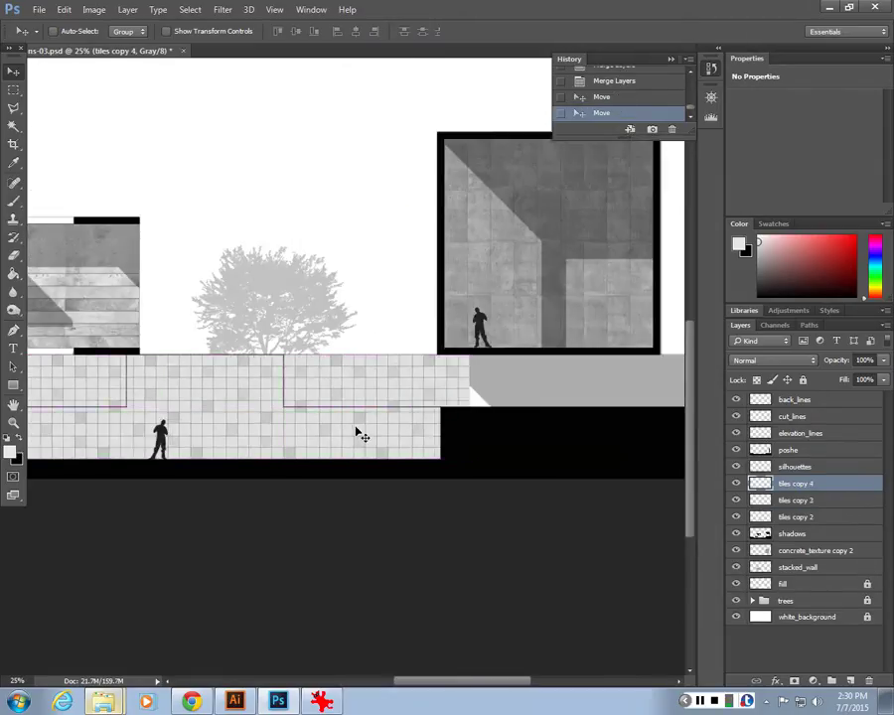
{"action": "key", "text": "ctrl+1"}
Merge tiles copy 2 through tiles copy 4 into a single layer.
{"action": "left_click_drag", "start_coordinate": [277, 444], "coordinate": [315, 287]}
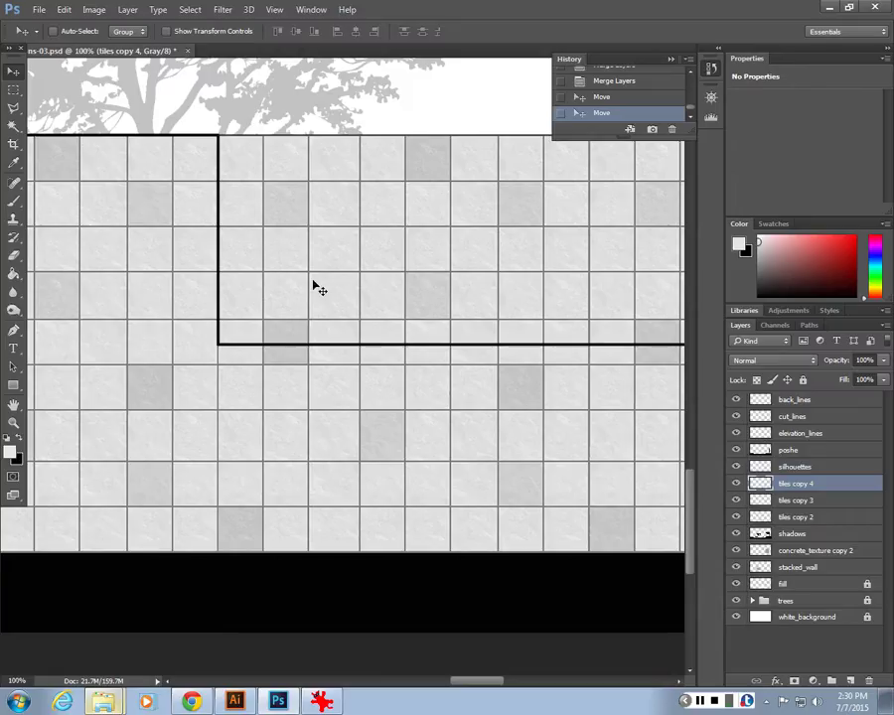
{"action": "key", "text": "ctrl+minus"}
{"action": "key", "text": "ctrl+minus"}
{"action": "key", "text": "ctrl+minus"}
{"action": "key", "text": "ctrl+minus"}
{"action": "key", "text": "ctrl+minus"}
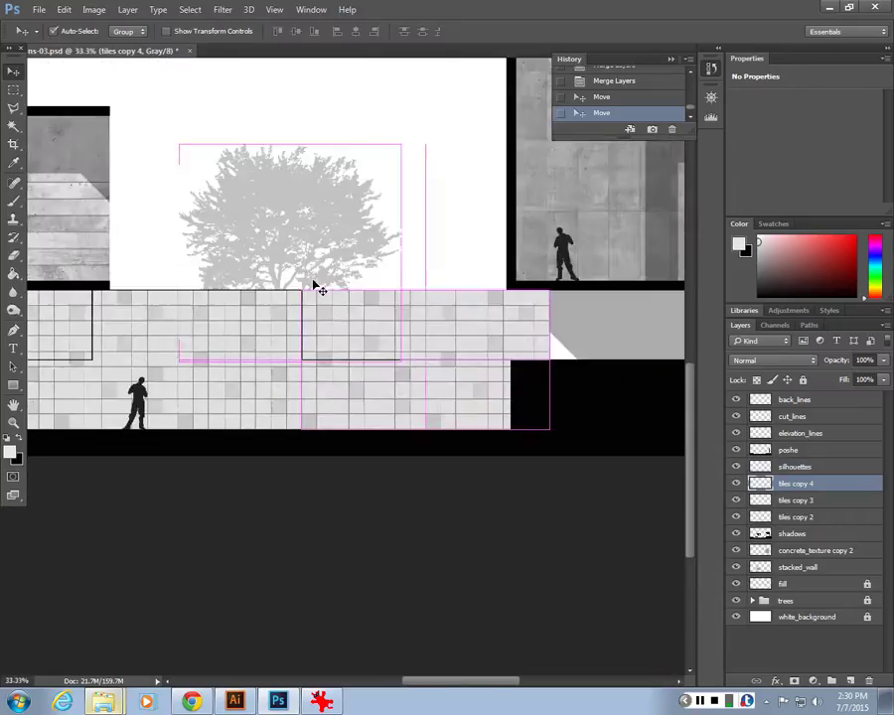
{"action": "left_click_drag", "start_coordinate": [262, 366], "coordinate": [427, 460]}
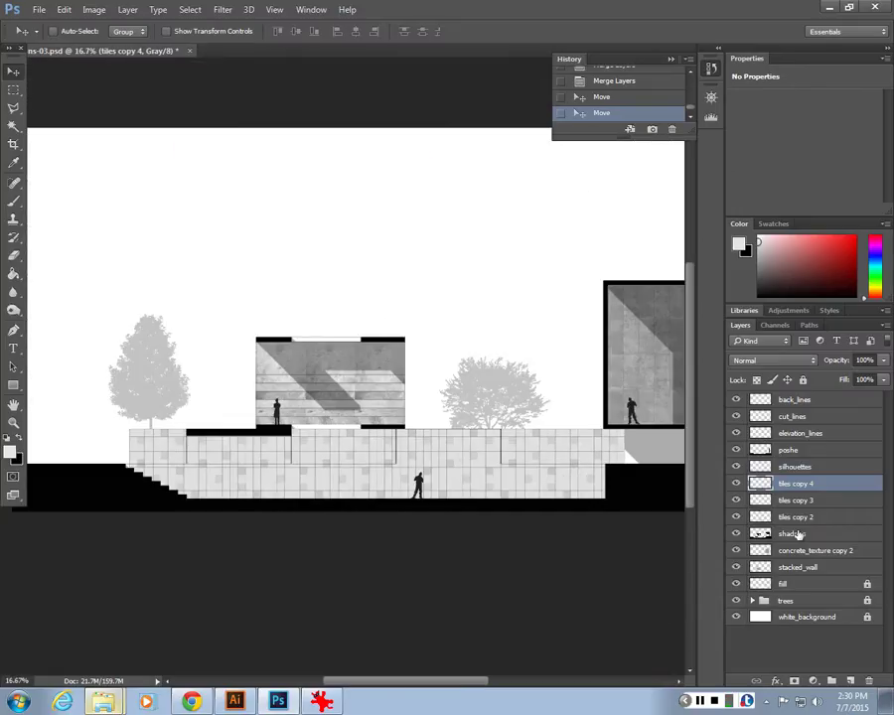
{"action": "left_click", "coordinate": [800, 517], "text": "shift"}
{"action": "key", "text": "ctrl+e"}
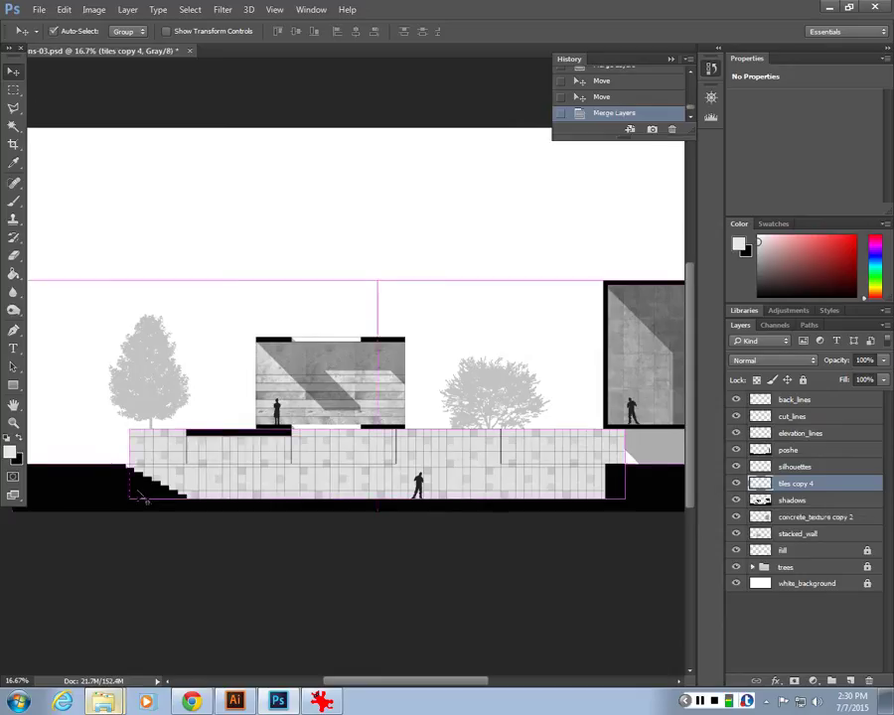
Nudge the tiles copy 4 block left until it meets the stepped ground by the tree, then check the whole elevation.
{"action": "key", "text": "ctrl+plus"}
{"action": "key", "text": "ctrl+plus"}
{"action": "key", "text": "ctrl+plus"}
{"action": "left_click_drag", "start_coordinate": [177, 559], "coordinate": [462, 524]}
{"action": "key", "text": "Left"}
{"action": "key", "text": "shift+Left"}
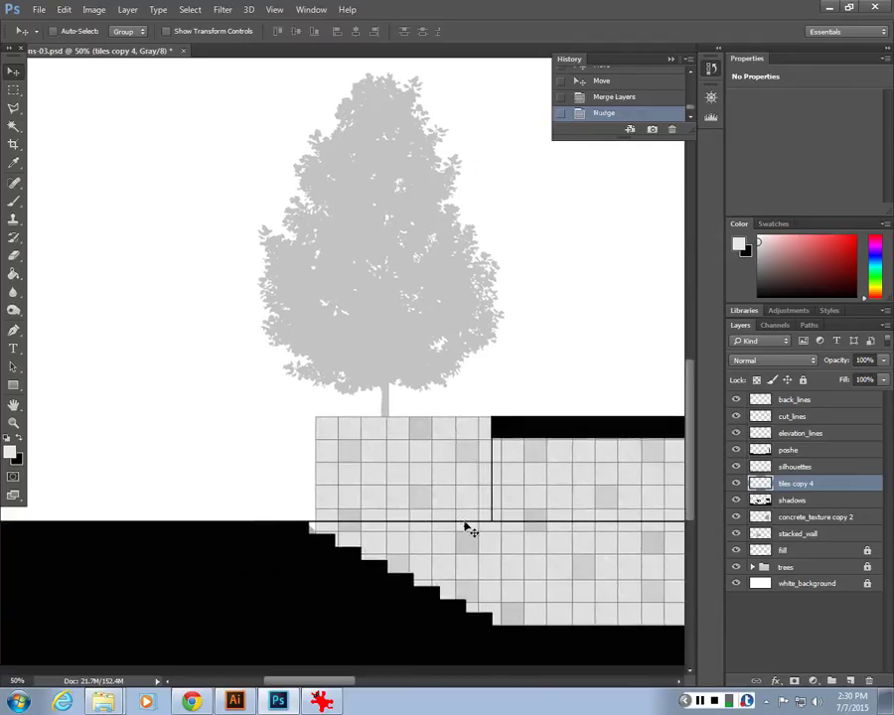
{"action": "key", "text": "shift+Left"}
{"action": "key", "text": "shift+Left"}
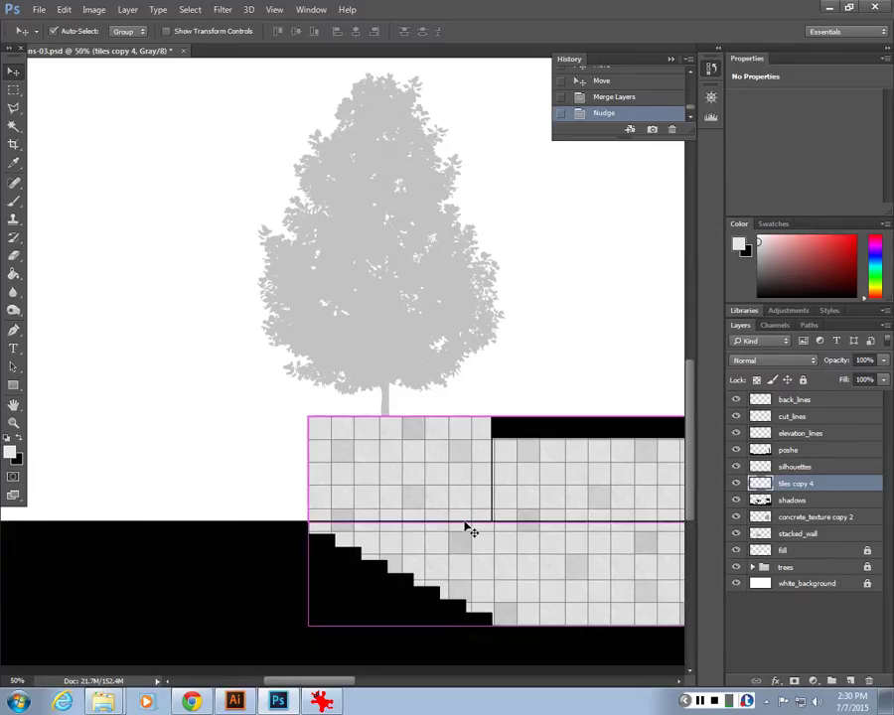
{"action": "key", "text": "ctrl+minus"}
{"action": "key", "text": "ctrl+minus"}
{"action": "left_click_drag", "start_coordinate": [466, 526], "coordinate": [175, 562]}
{"action": "key", "text": "ctrl+plus"}
{"action": "key", "text": "ctrl+plus"}
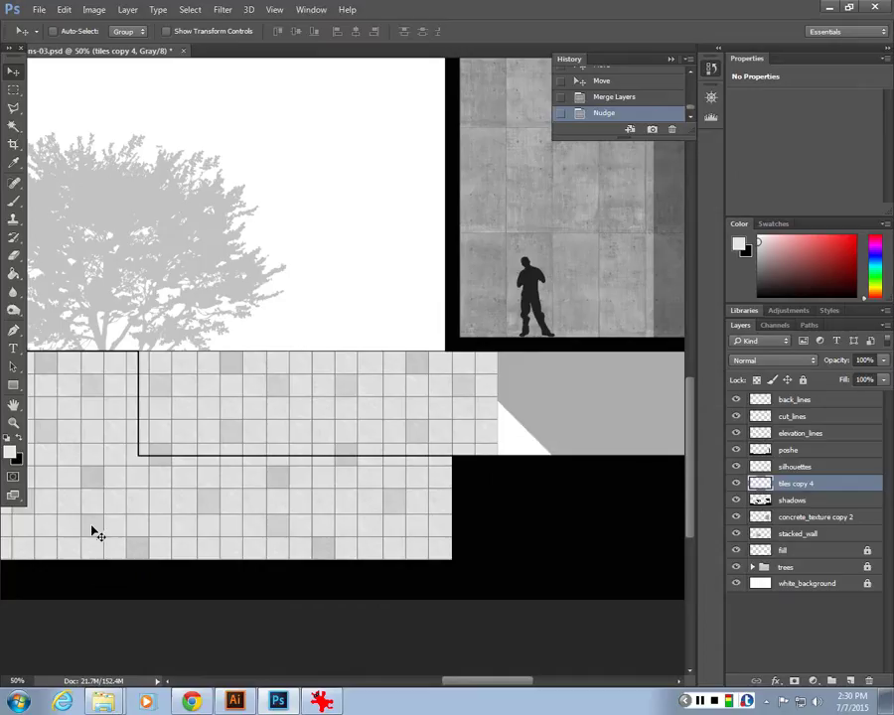
{"action": "key", "text": "ctrl+minus"}
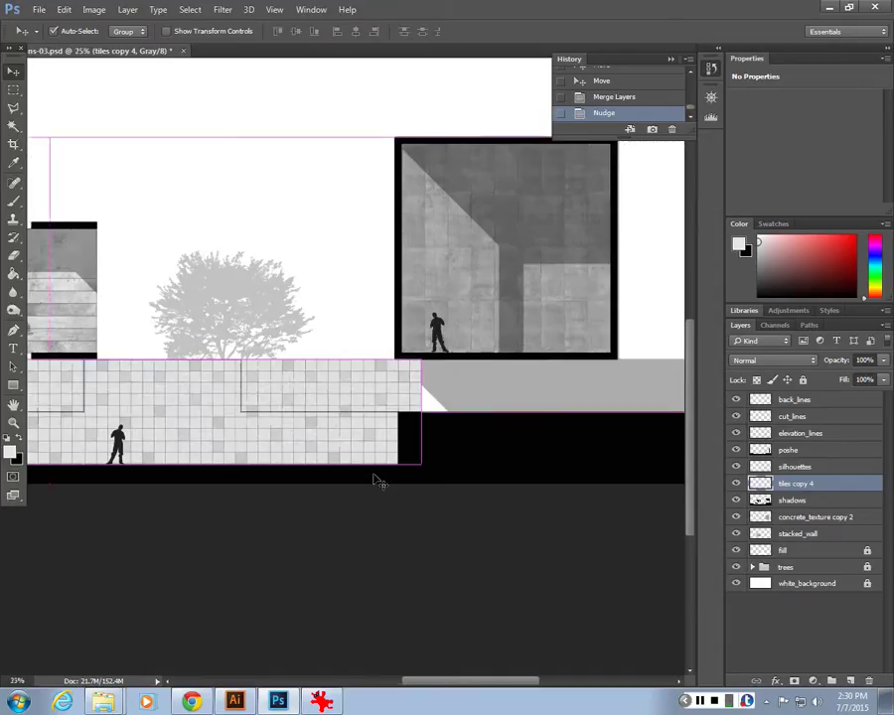
{"action": "key", "text": "ctrl+minus"}
{"action": "key", "text": "ctrl+minus"}
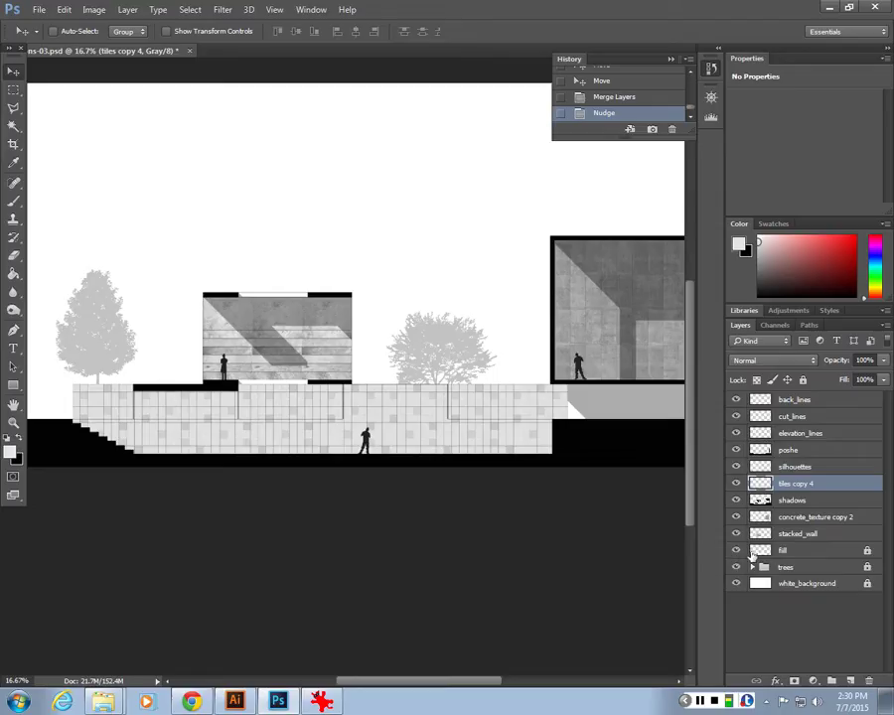
Toggle tiles copy 4 visibility to compare, leaving the tile texture hidden.
{"action": "left_click", "coordinate": [735, 484]}
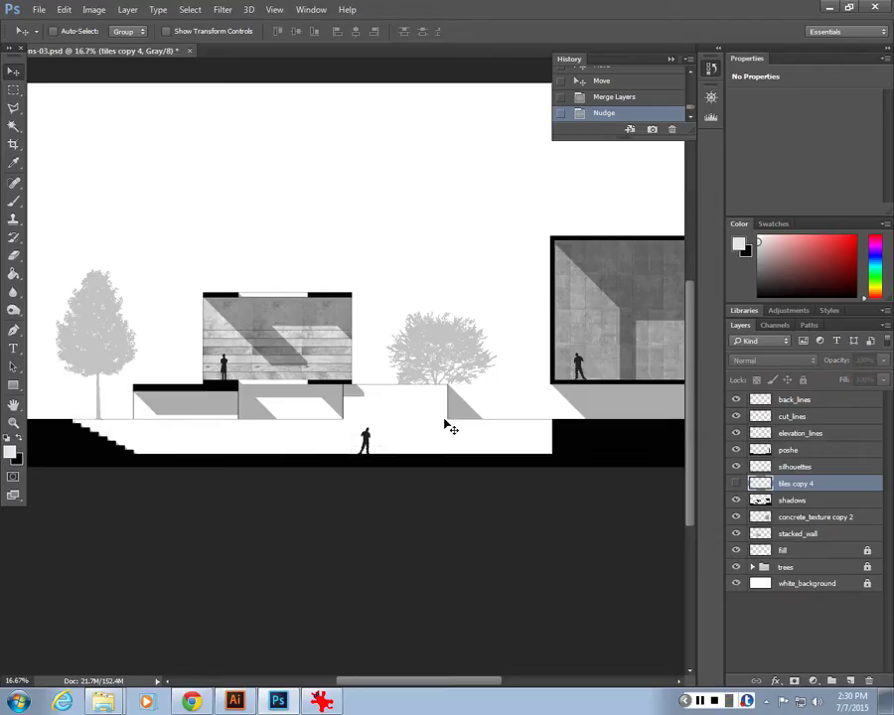
{"action": "left_click", "coordinate": [736, 484]}
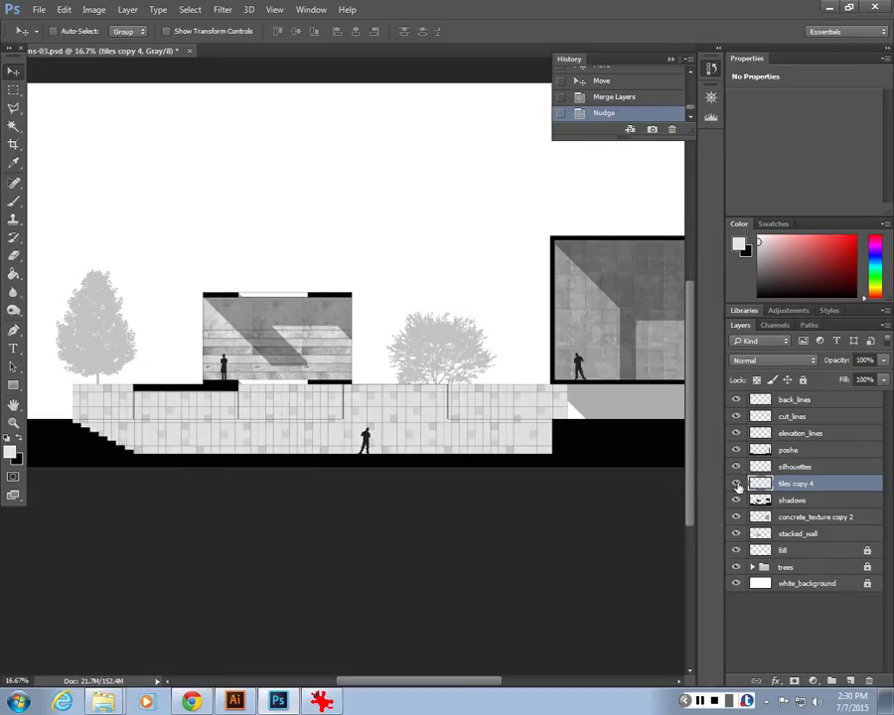
{"action": "left_click", "coordinate": [735, 483]}
{"action": "left_click", "coordinate": [736, 483]}
{"action": "left_click", "coordinate": [735, 484]}
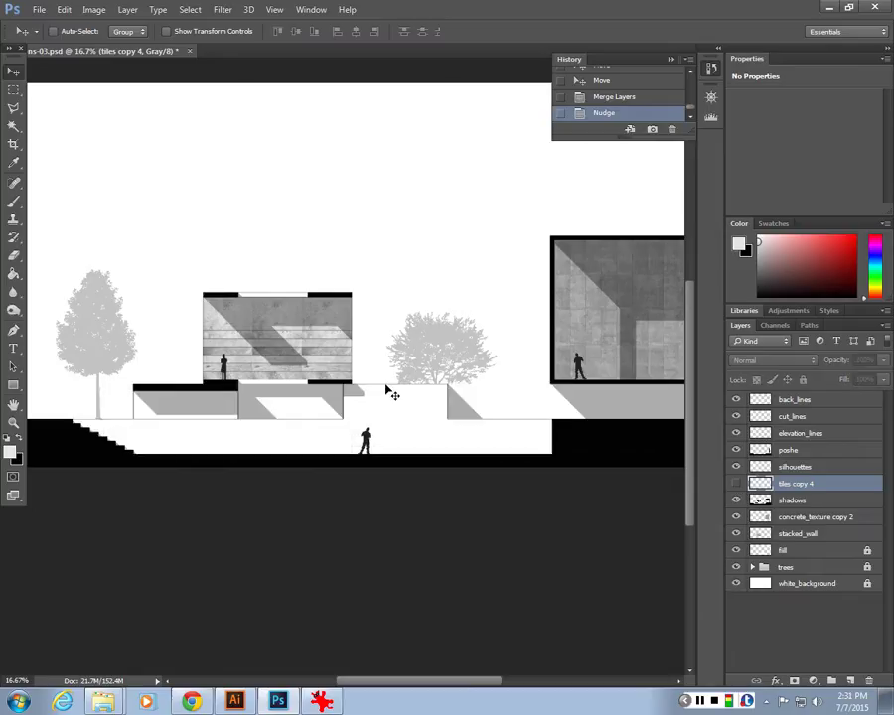
Briefly hide elevation_lines and poshe, restore them, and select elevation_lines.
{"action": "left_click", "coordinate": [736, 433]}
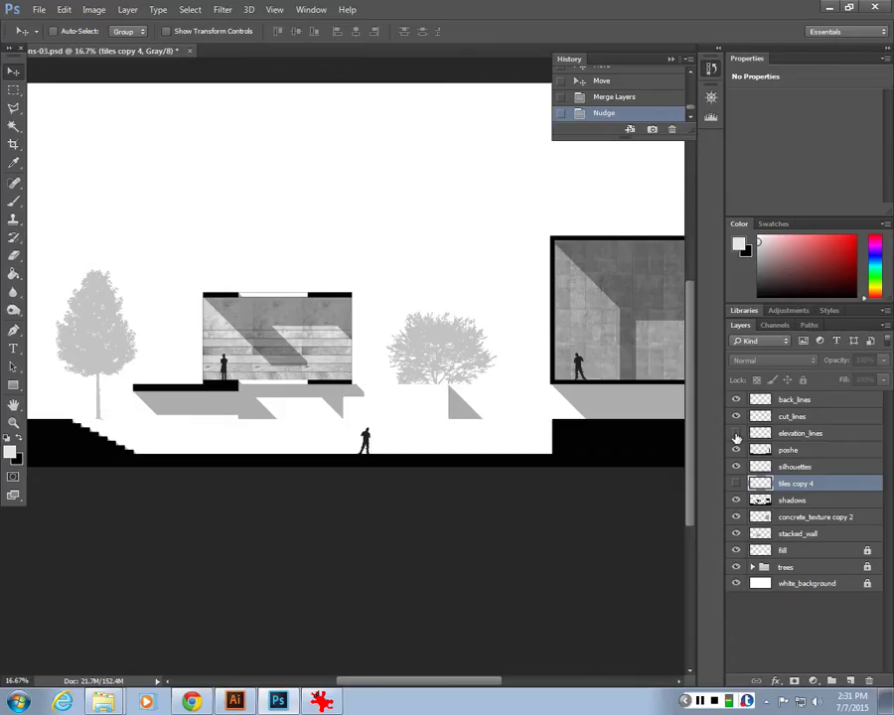
{"action": "left_click", "coordinate": [736, 450]}
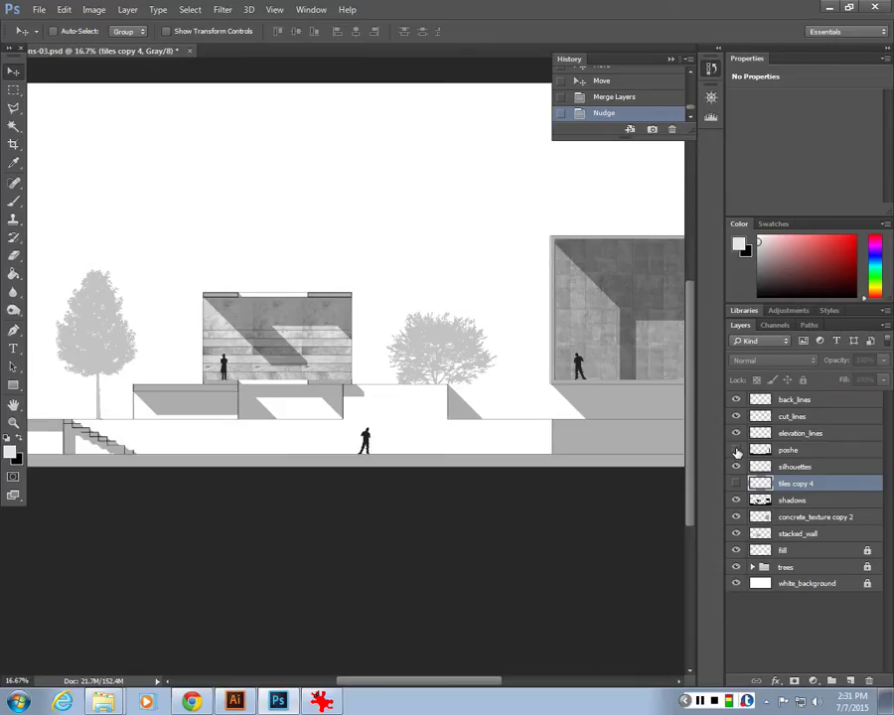
{"action": "left_click_drag", "start_coordinate": [736, 434], "coordinate": [736, 450]}
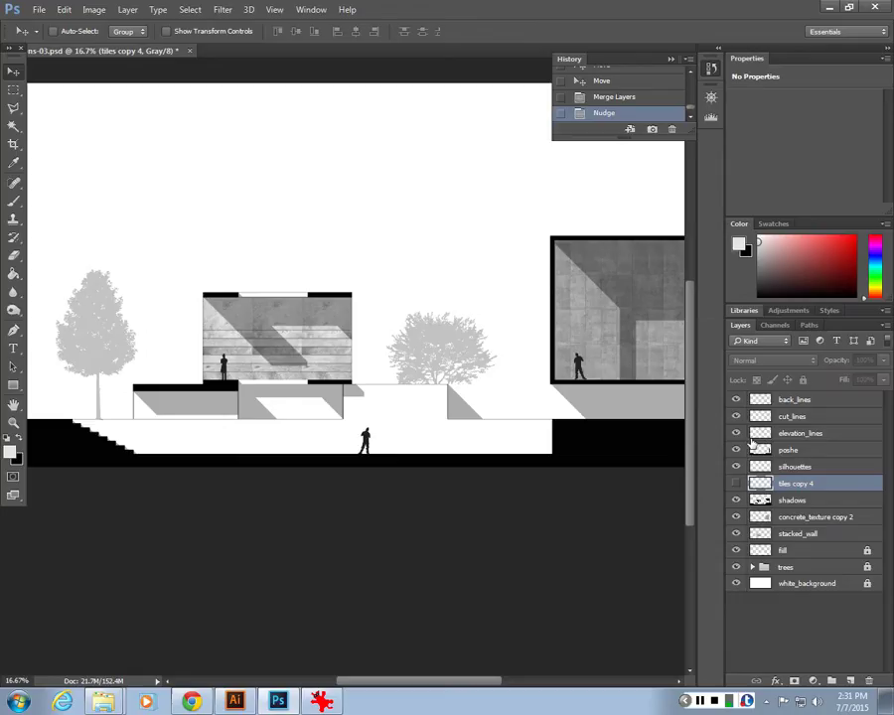
{"action": "left_click", "coordinate": [814, 433]}
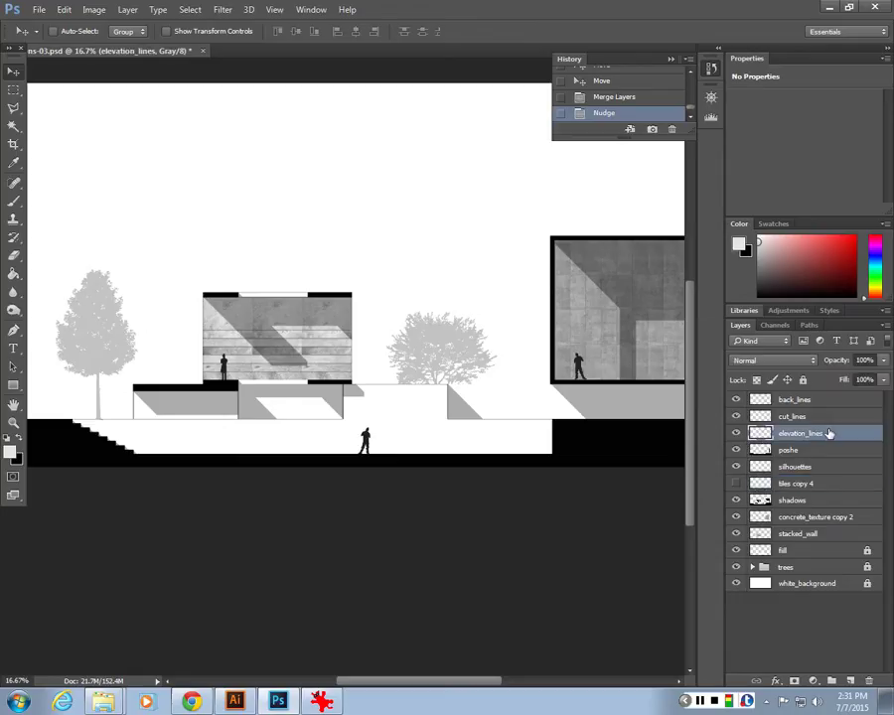
Try Magic Wand selections of the white ground on elevation_lines and black poshe areas, then drop them.
{"action": "left_click", "coordinate": [15, 126]}
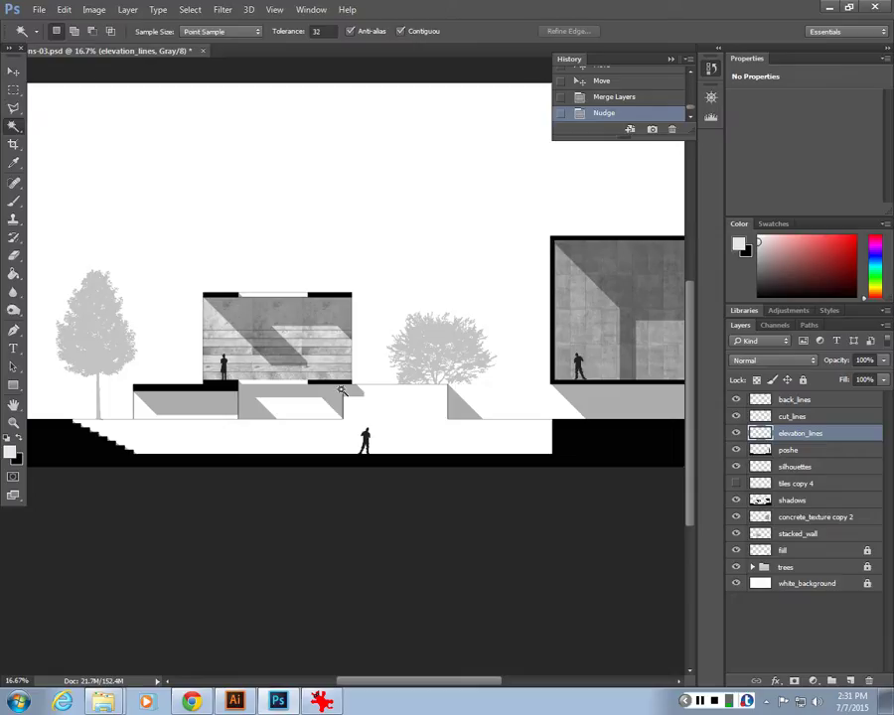
{"action": "left_click", "coordinate": [388, 428]}
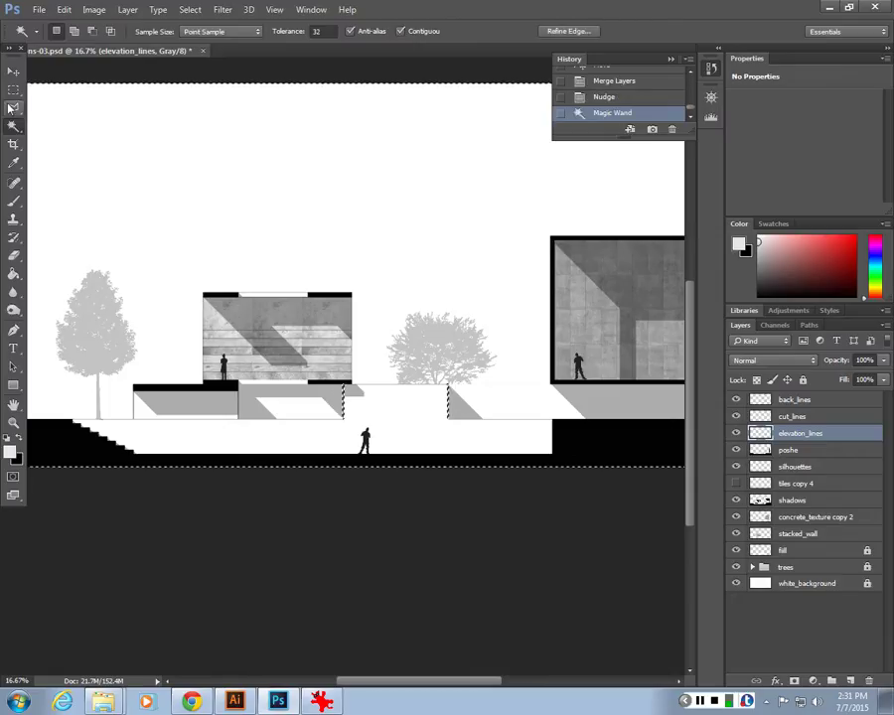
{"action": "key", "text": "ctrl+d"}
{"action": "key", "text": "m"}
{"action": "left_click", "coordinate": [790, 450]}
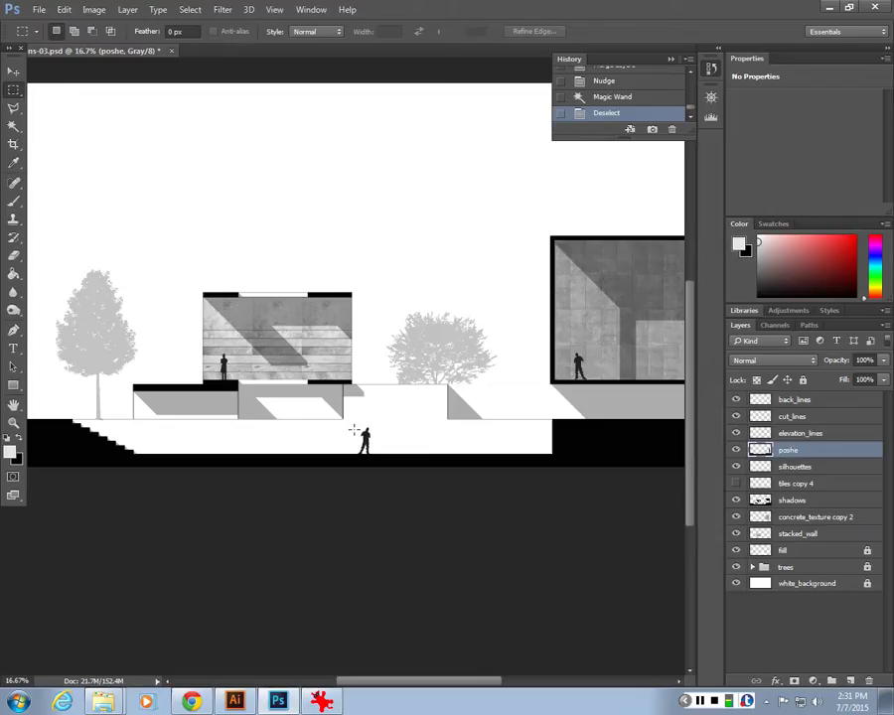
{"action": "key", "text": "w"}
{"action": "left_click", "coordinate": [402, 368]}
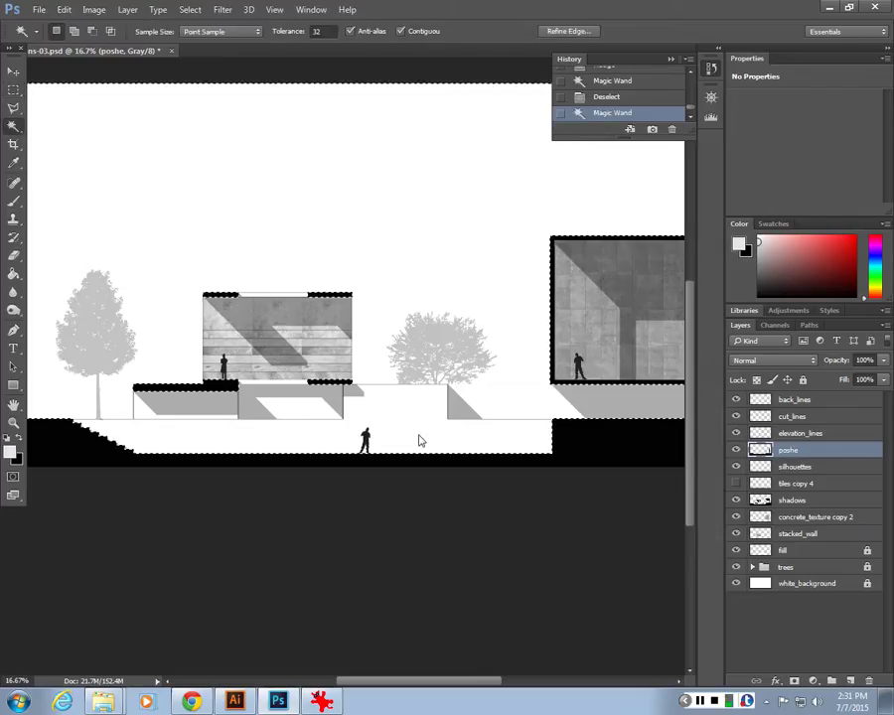
{"action": "left_click", "coordinate": [13, 95]}
{"action": "left_click", "coordinate": [269, 223]}
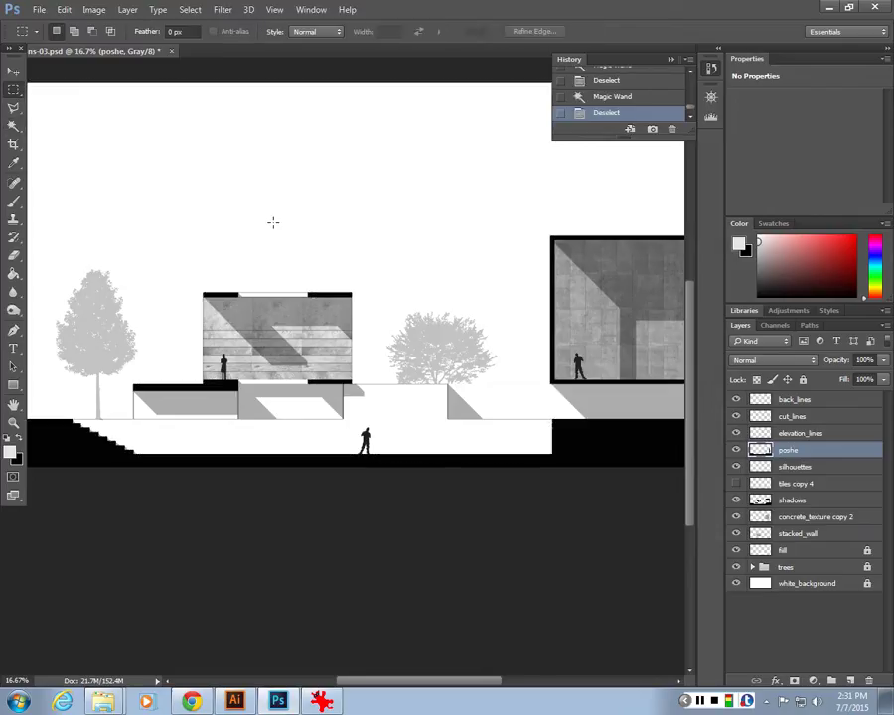
Show the tiles copy 4 layer again and make it the working layer.
{"action": "left_click", "coordinate": [736, 483]}
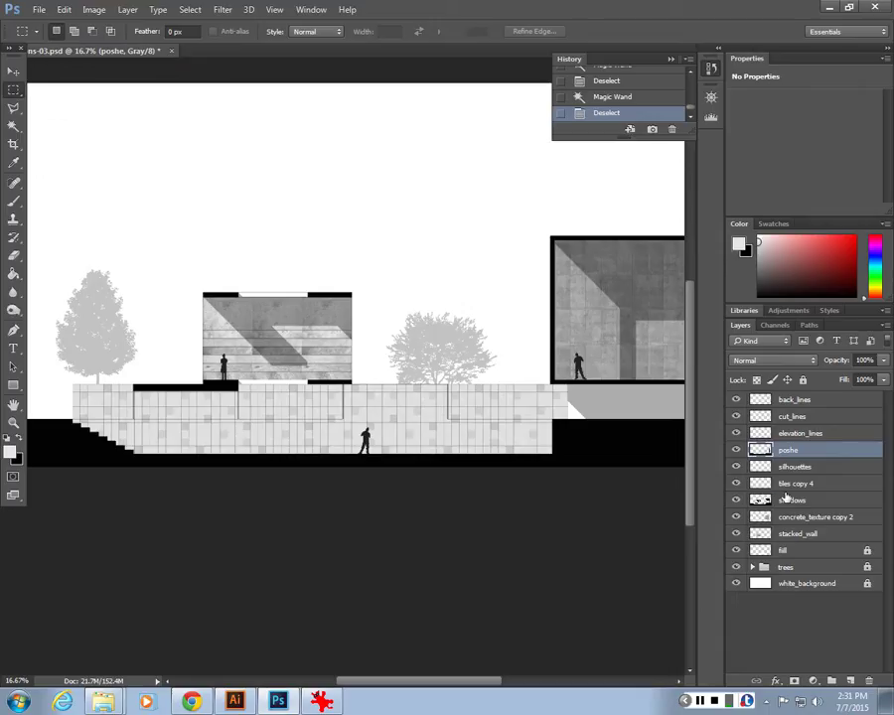
{"action": "left_click", "coordinate": [784, 485]}
{"action": "key", "text": "ctrl+plus"}
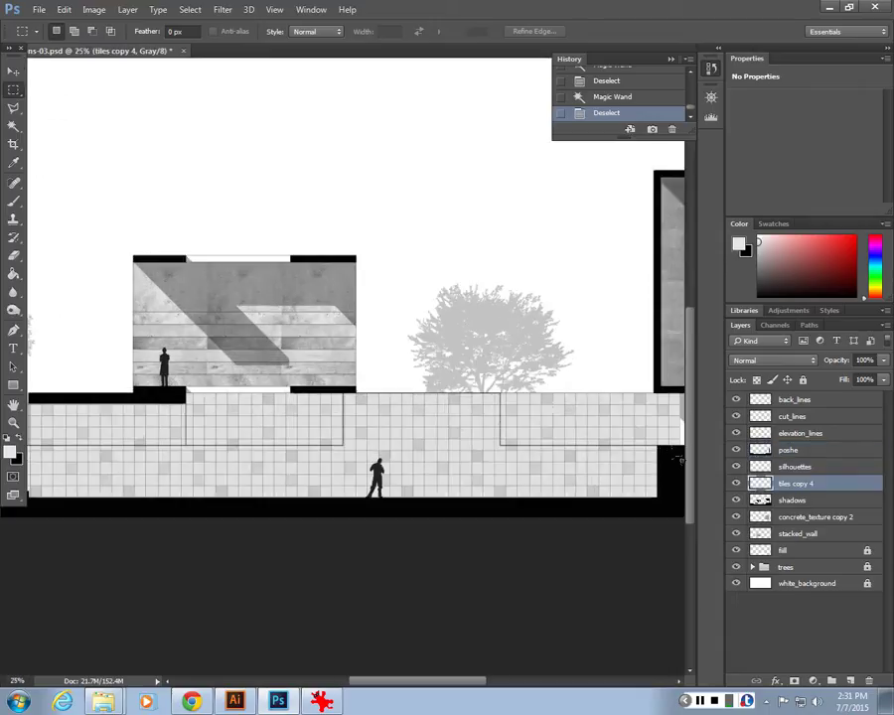
{"action": "key", "text": "ctrl+minus"}
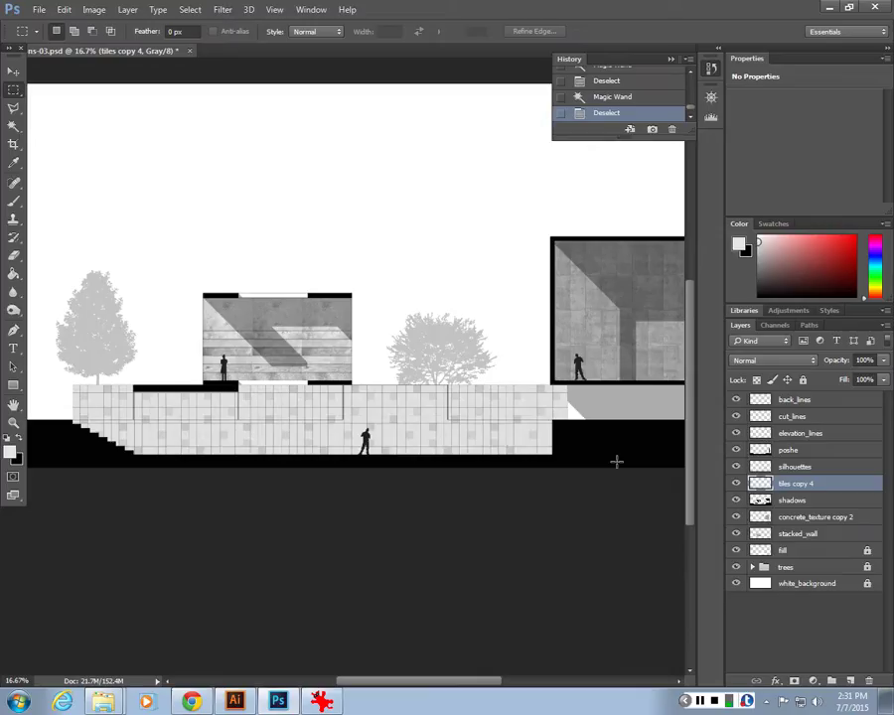
{"action": "key", "text": "ctrl+plus"}
{"action": "left_click_drag", "start_coordinate": [147, 510], "coordinate": [336, 513]}
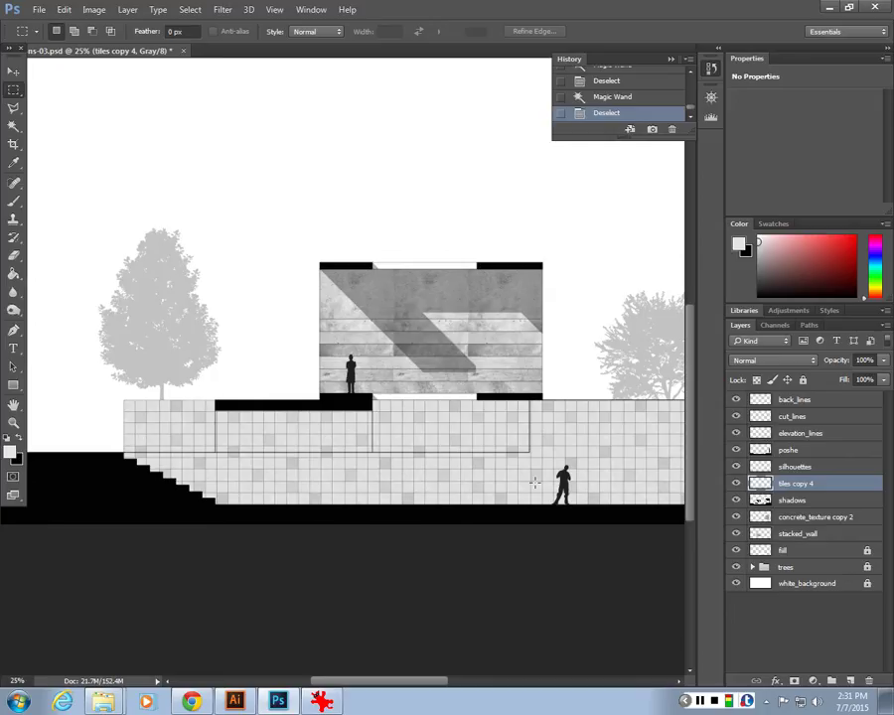
{"action": "scroll", "coordinate": [528, 467], "scroll_direction": "up", "scroll_amount": 1}
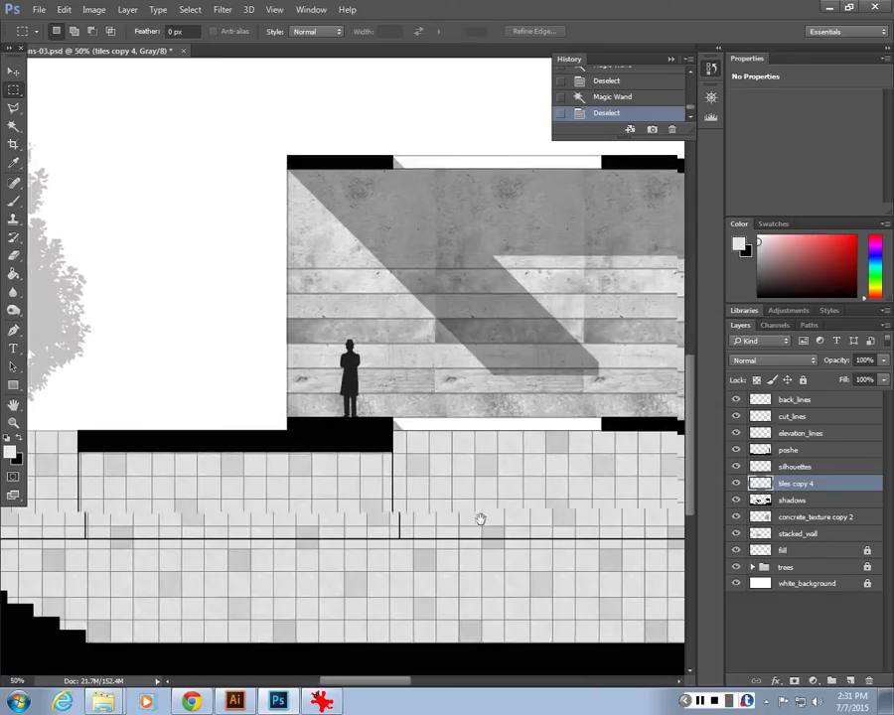
{"action": "scroll", "coordinate": [476, 516], "scroll_direction": "right", "scroll_amount": 3}
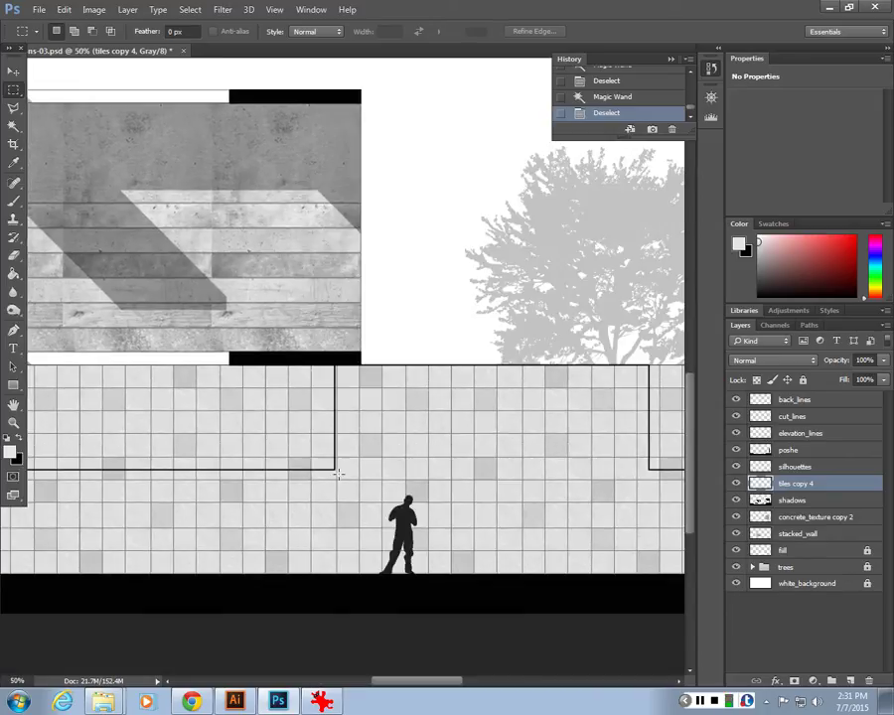
Marquee the upper-left block of tiles under the upper room, aligning the selection edge a few pixels left.
{"action": "left_click_drag", "start_coordinate": [332, 467], "coordinate": [51, 189]}
{"action": "scroll", "coordinate": [164, 293], "scroll_direction": "left", "scroll_amount": 2}
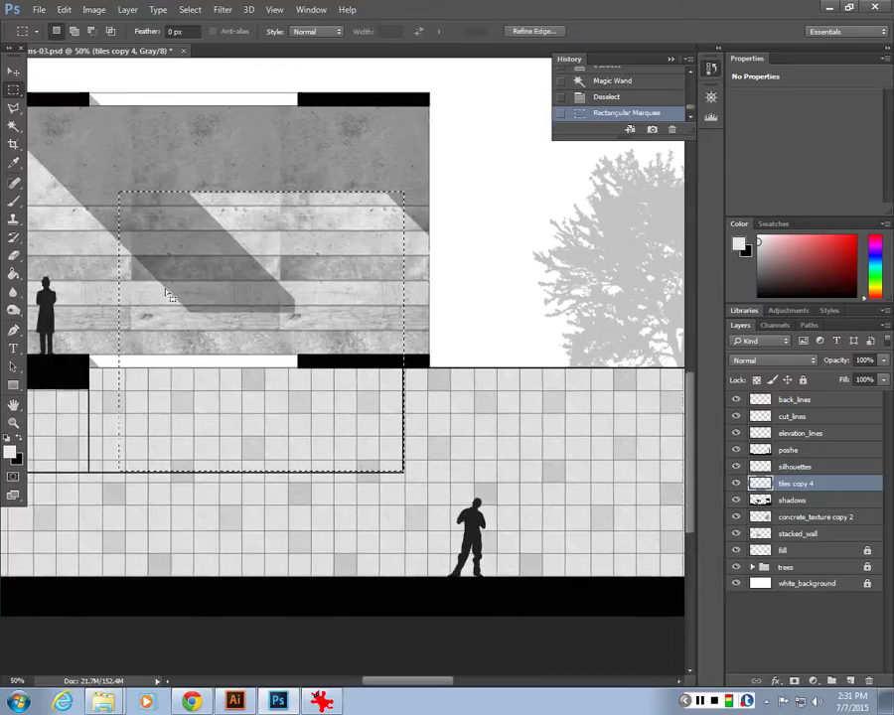
{"action": "key", "text": "ctrl+plus"}
{"action": "scroll", "coordinate": [244, 324], "scroll_direction": "down", "scroll_amount": 1}
{"action": "scroll", "coordinate": [258, 324], "scroll_direction": "left", "scroll_amount": 1}
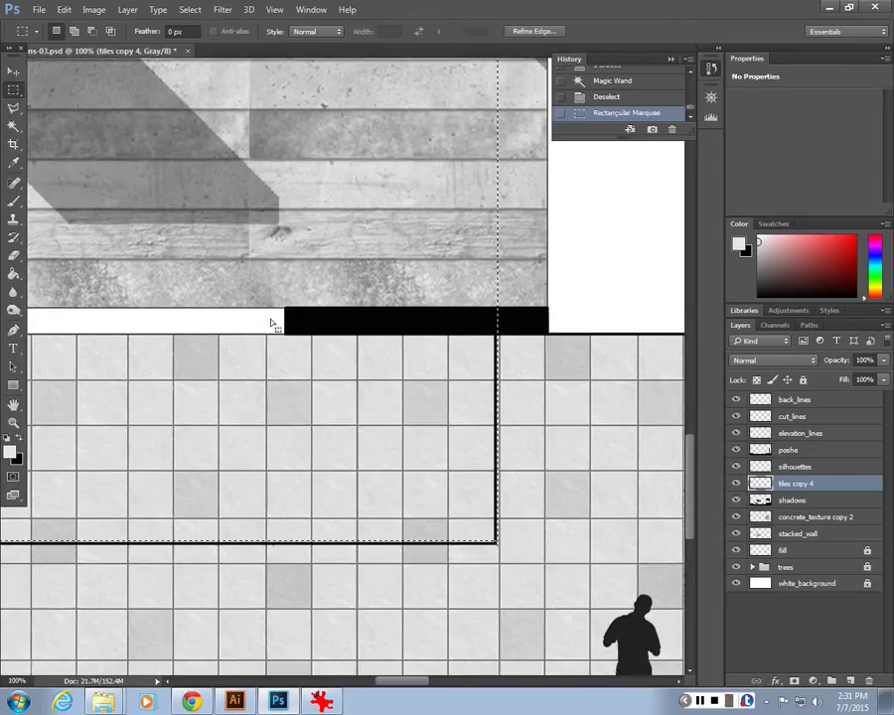
{"action": "key", "text": "Left"}
{"action": "key", "text": "Left"}
{"action": "key", "text": "Left"}
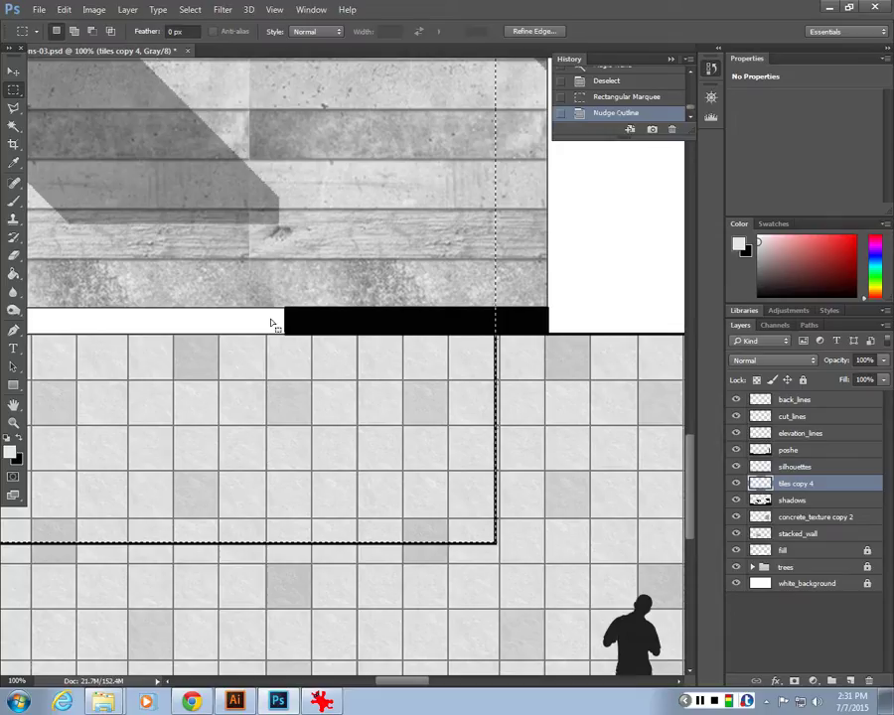
{"action": "key", "text": "ctrl+minus"}
{"action": "key", "text": "ctrl+minus"}
{"action": "key", "text": "ctrl+minus"}
{"action": "key", "text": "ctrl+minus"}
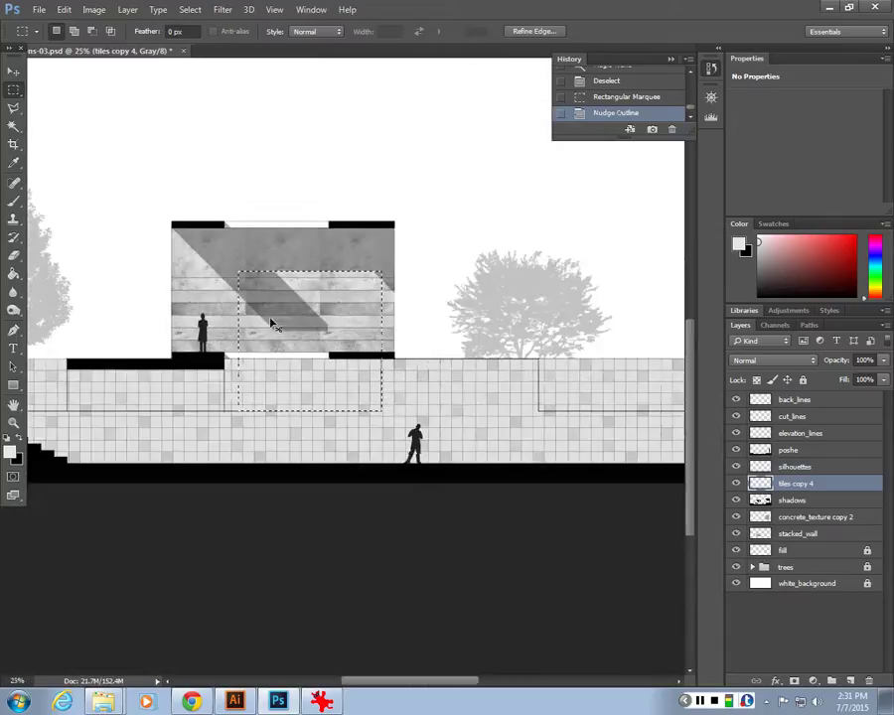
{"action": "left_click_drag", "start_coordinate": [274, 325], "coordinate": [380, 413]}
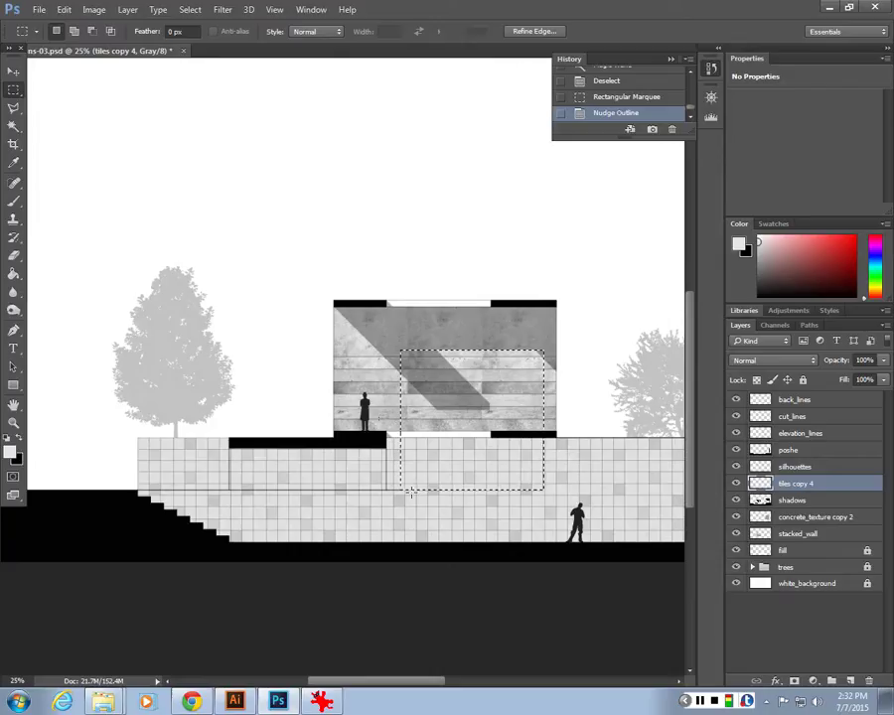
Widen the selection across the whole left platform with Transform Selection and erase those tiles.
{"action": "left_click", "coordinate": [190, 10]}
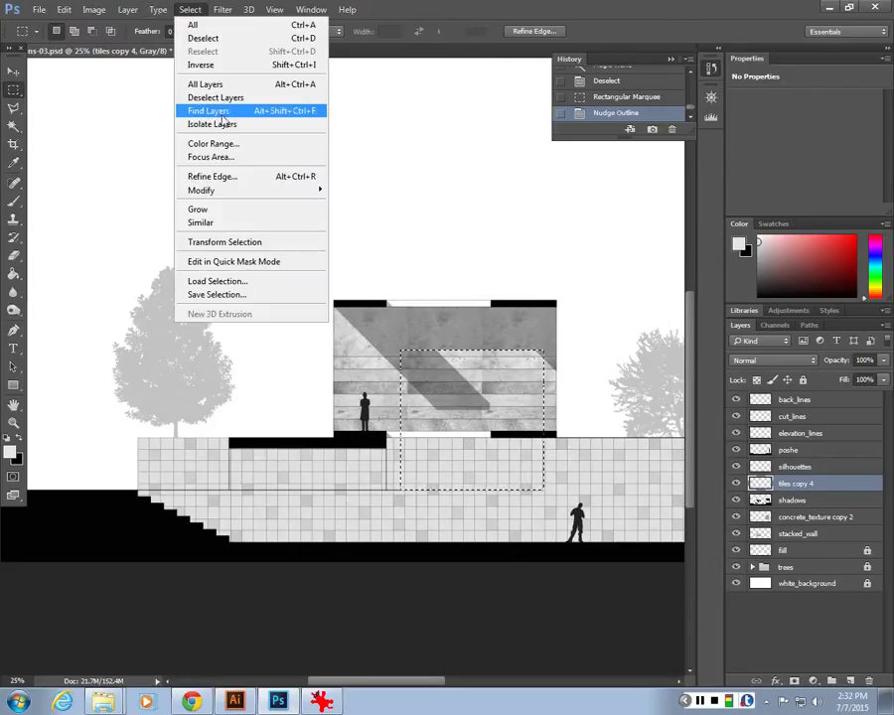
{"action": "mouse_move", "coordinate": [227, 190]}
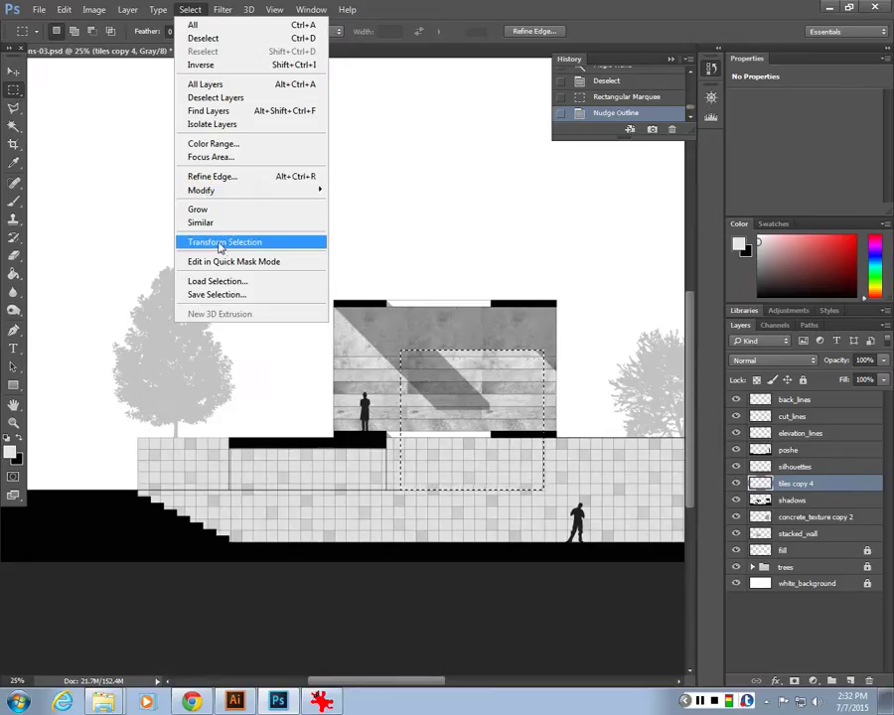
{"action": "left_click", "coordinate": [221, 244]}
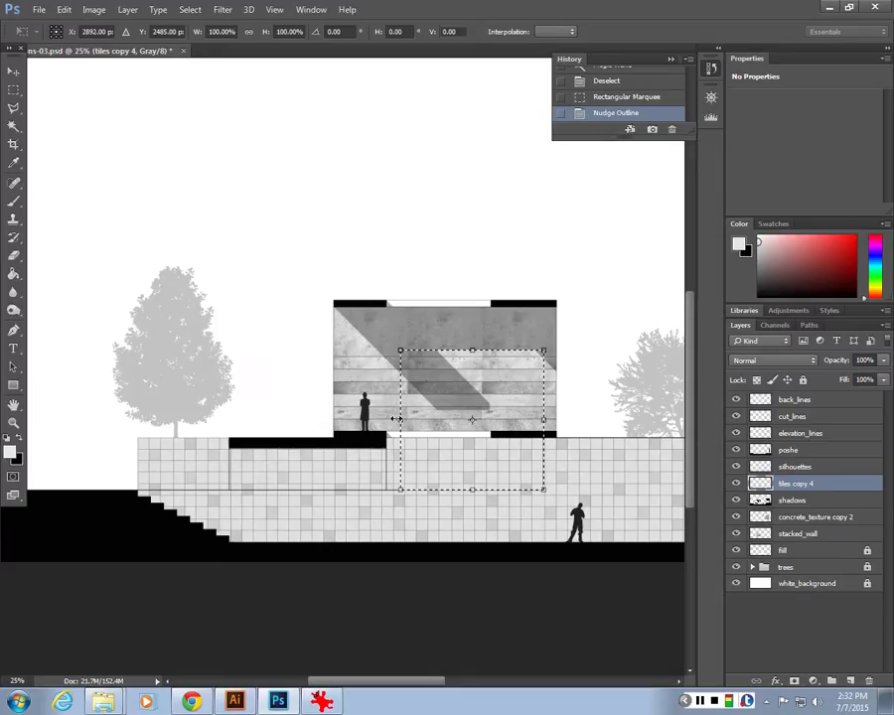
{"action": "left_click_drag", "start_coordinate": [400, 419], "coordinate": [111, 405]}
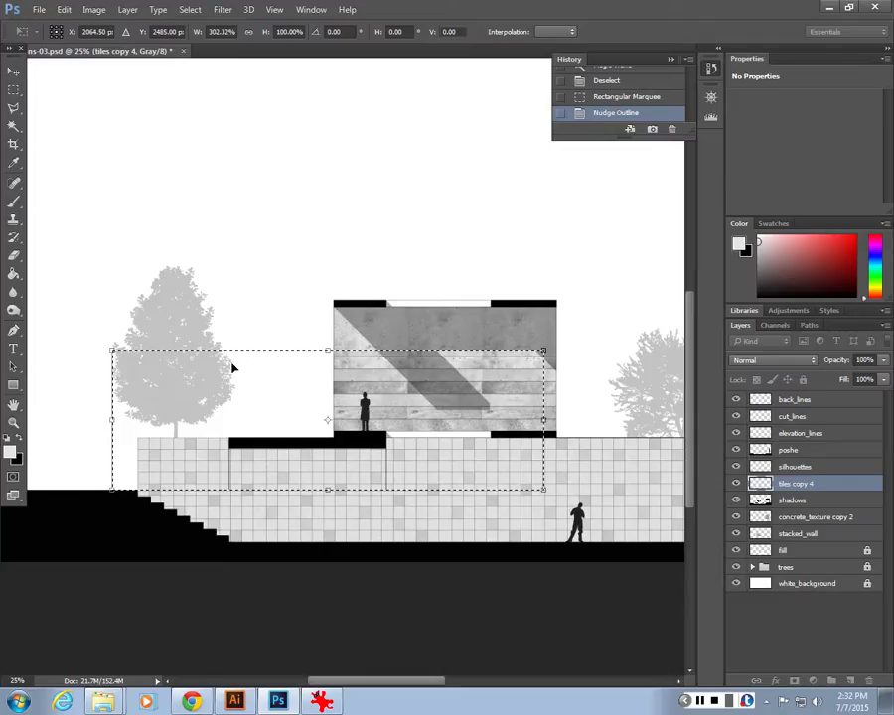
{"action": "left_click", "coordinate": [14, 99]}
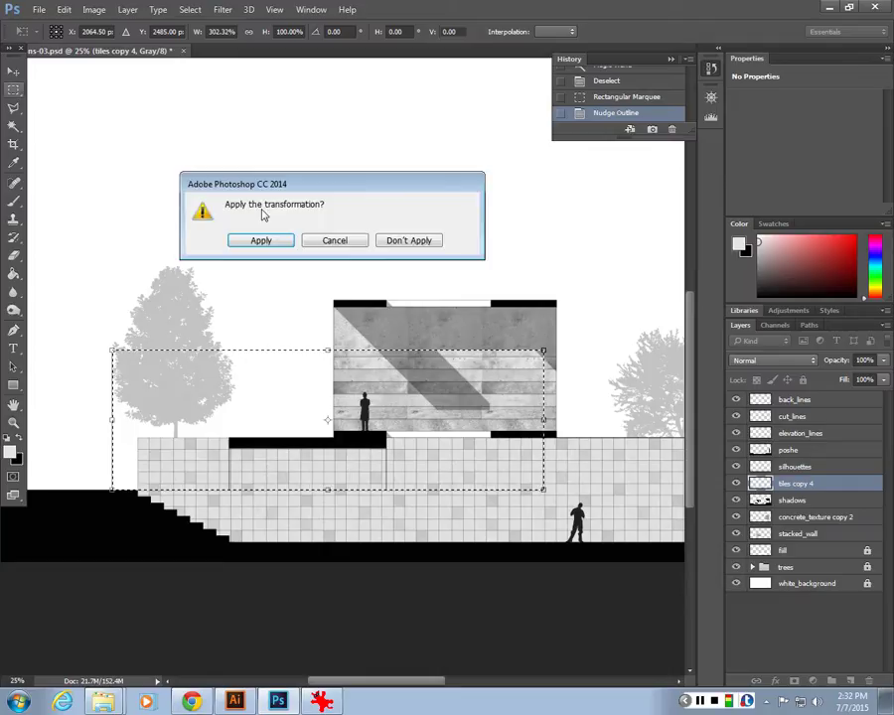
{"action": "left_click", "coordinate": [257, 242]}
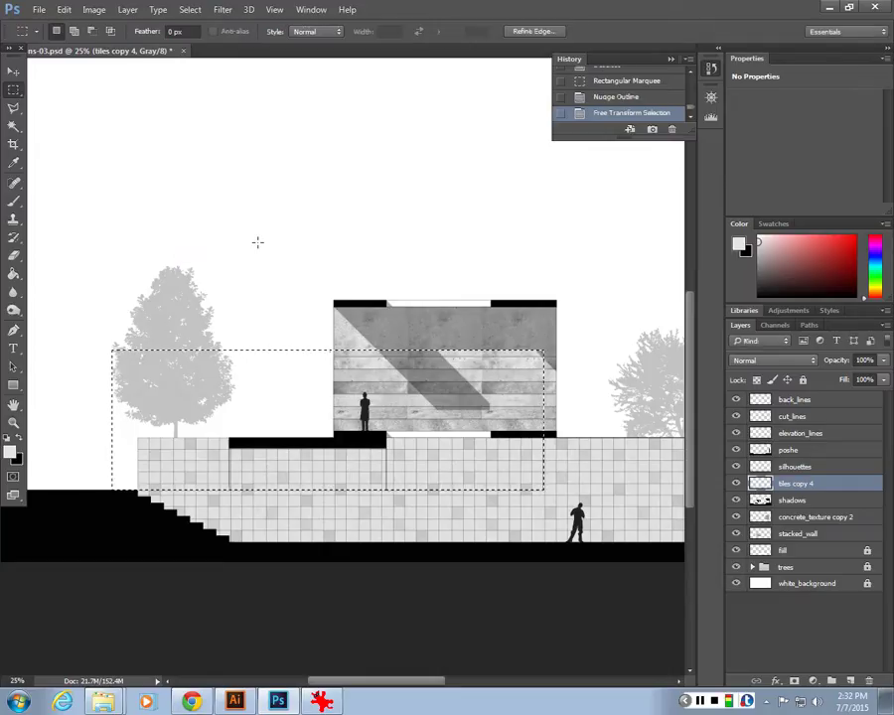
{"action": "key", "text": "Delete"}
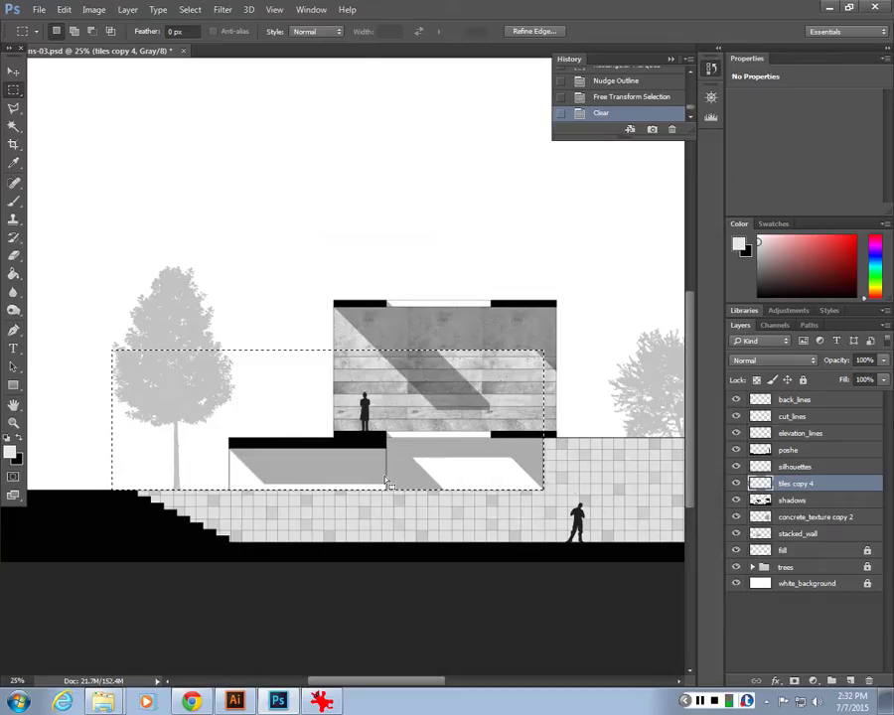
Select and erase the tiles on the right platform beneath the framed room, then deselect.
{"action": "left_click_drag", "start_coordinate": [526, 494], "coordinate": [285, 444]}
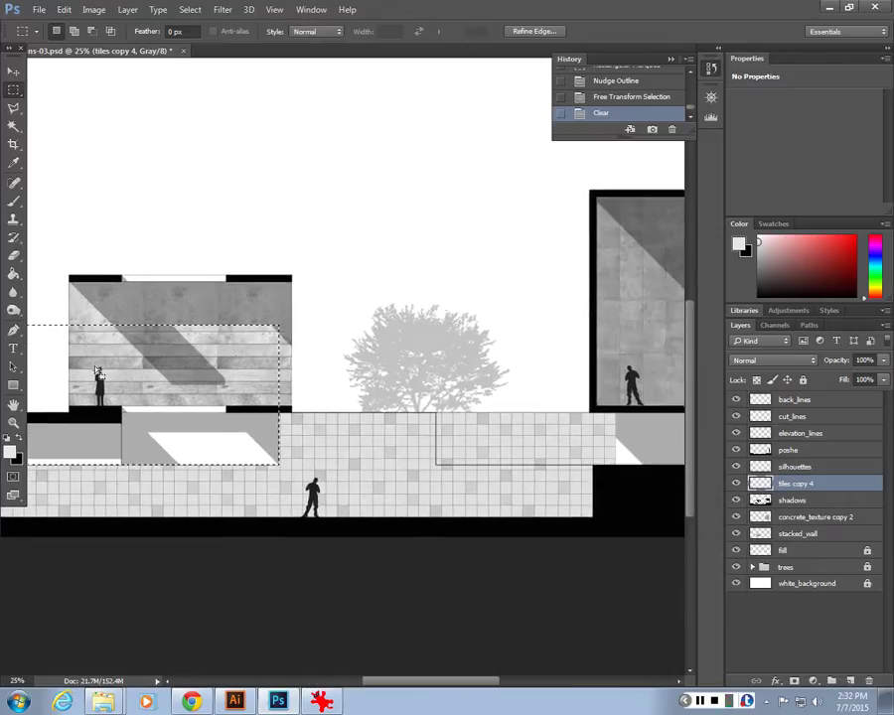
{"action": "left_click_drag", "start_coordinate": [63, 370], "coordinate": [156, 376]}
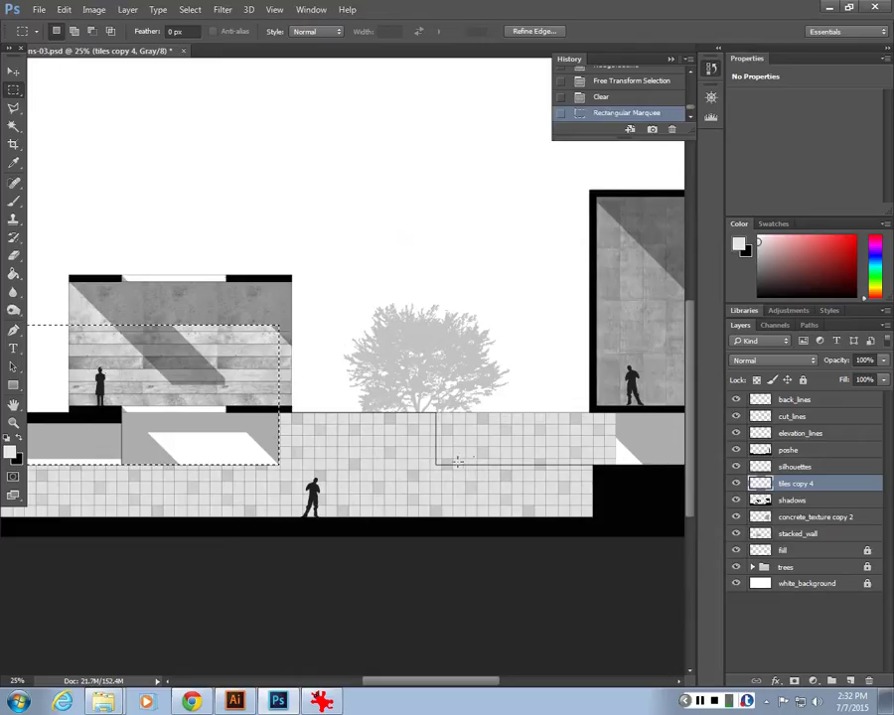
{"action": "left_click_drag", "start_coordinate": [435, 464], "coordinate": [640, 351]}
{"action": "key", "text": "Down"}
{"action": "key", "text": "Delete"}
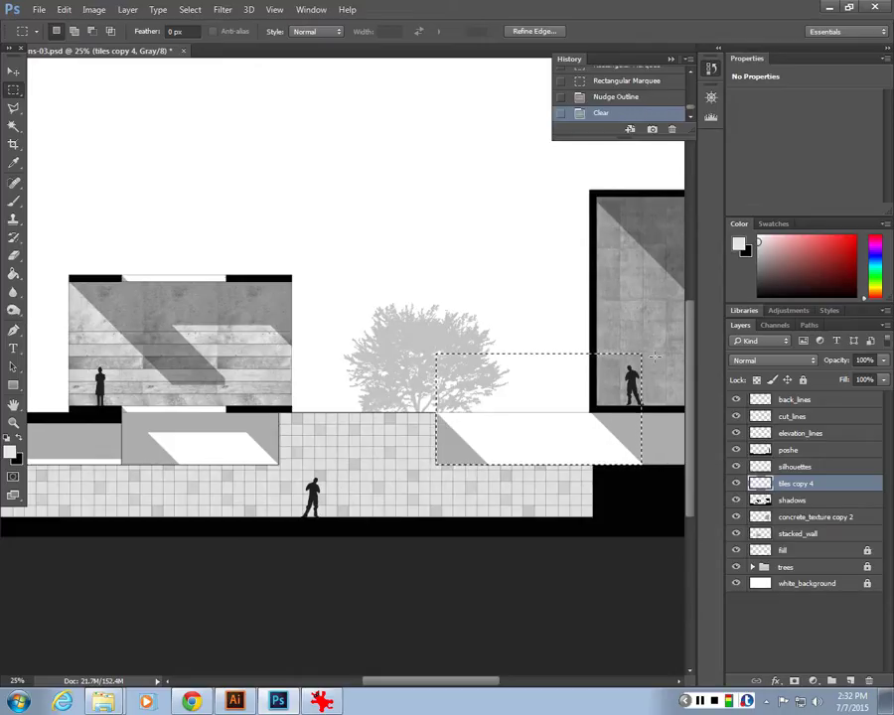
{"action": "key", "text": "ctrl+d"}
{"action": "key", "text": "ctrl+minus"}
{"action": "key", "text": "ctrl+minus"}
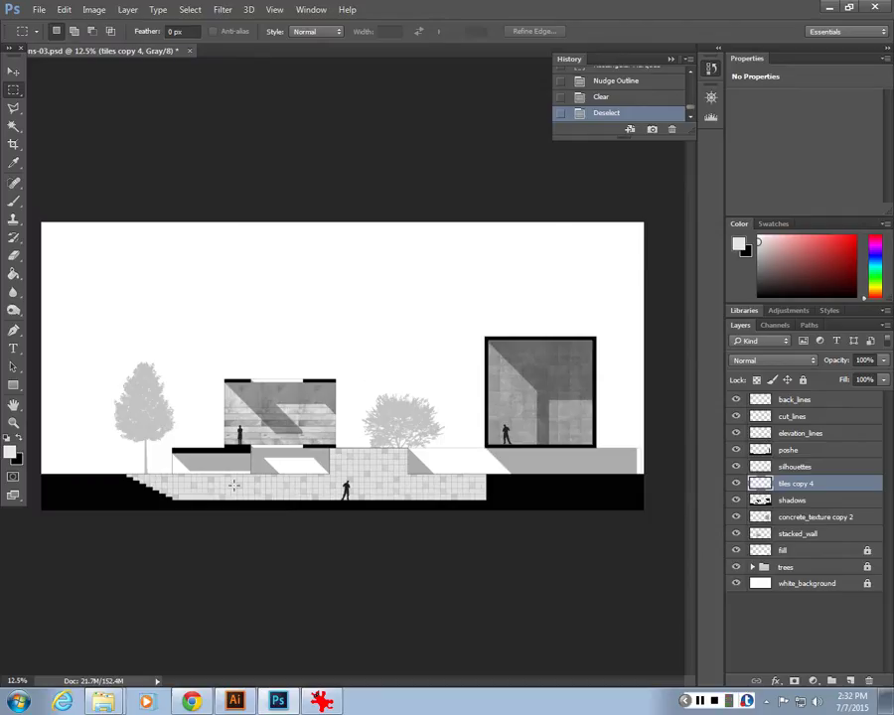
{"action": "key", "text": "ctrl+plus"}
{"action": "key", "text": "ctrl+plus"}
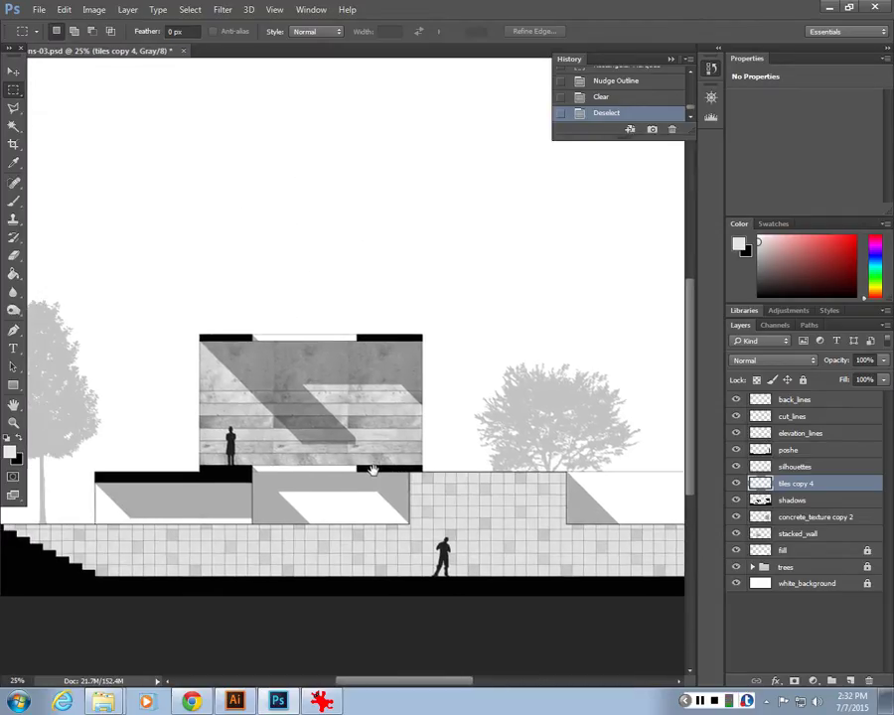
Shape a two-point Gray curve for the tiles copy 4 layer and apply it.
{"action": "key", "text": "ctrl+m"}
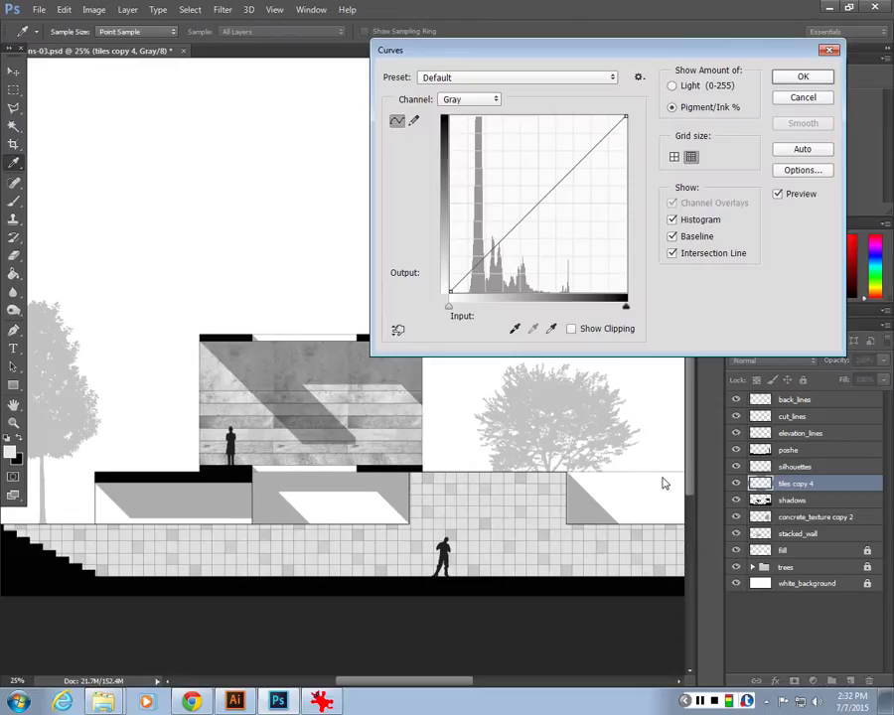
{"action": "left_click_drag", "start_coordinate": [498, 272], "coordinate": [479, 243]}
{"action": "mouse_move", "coordinate": [536, 184]}
{"action": "left_mouse_down"}
{"action": "mouse_move", "coordinate": [561, 215]}
{"action": "mouse_move", "coordinate": [519, 176]}
{"action": "left_mouse_up"}
{"action": "left_click", "coordinate": [477, 244]}
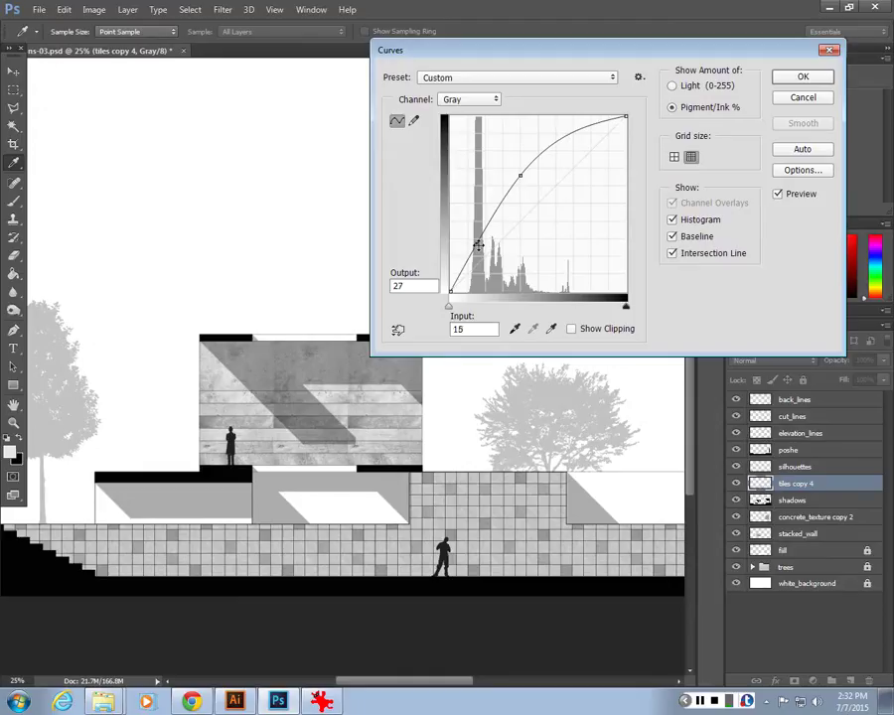
{"action": "left_click_drag", "start_coordinate": [477, 245], "coordinate": [485, 245]}
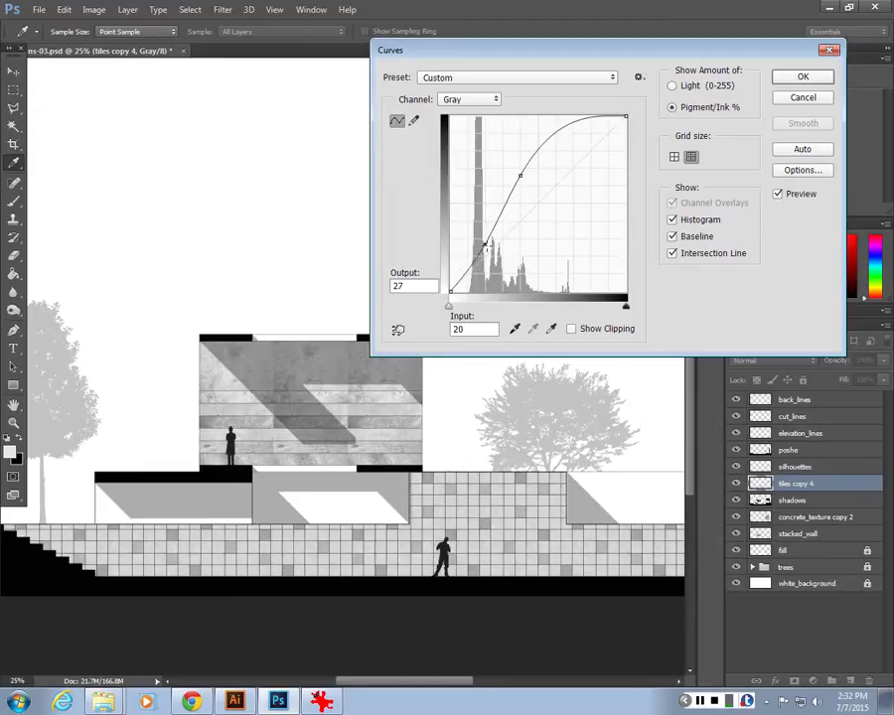
{"action": "left_click", "coordinate": [803, 77]}
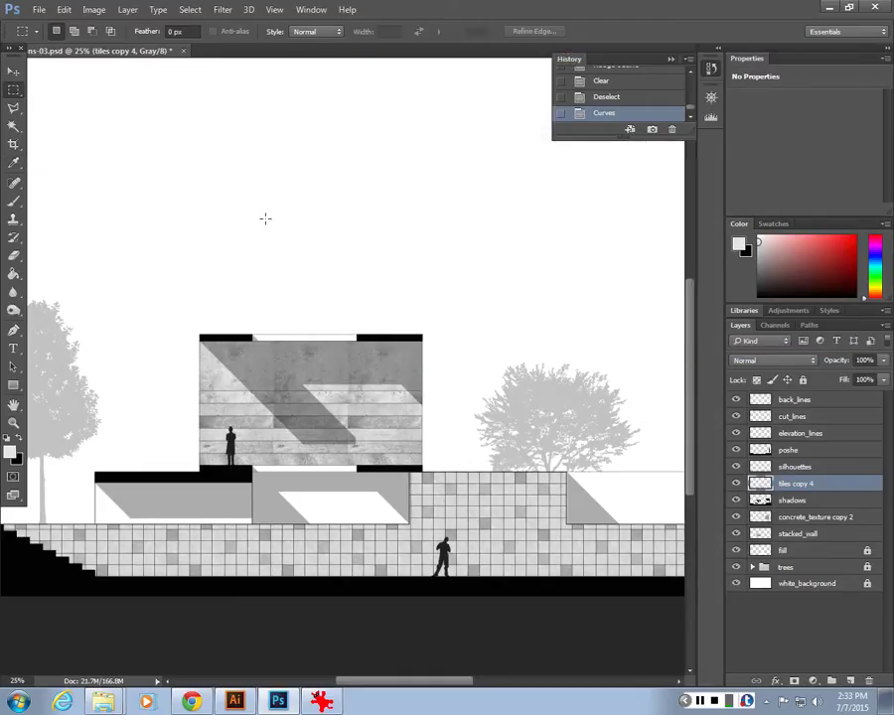
{"action": "key", "text": "ctrl+minus"}
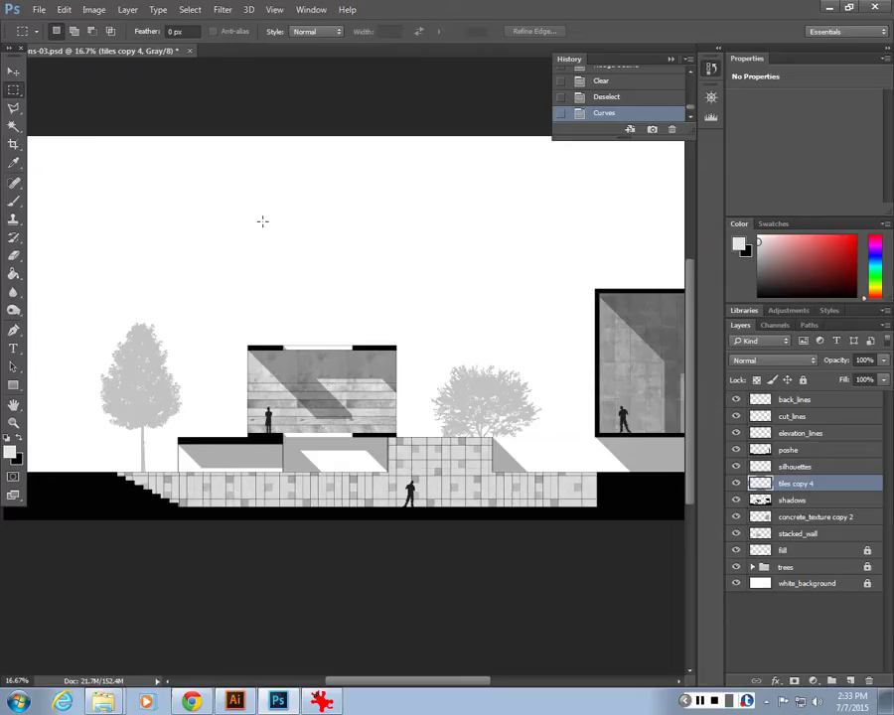
Zoom out to 12.5% to fit the whole section, then bring up the textures folder in Explorer.
{"action": "key", "text": "ctrl+plus"}
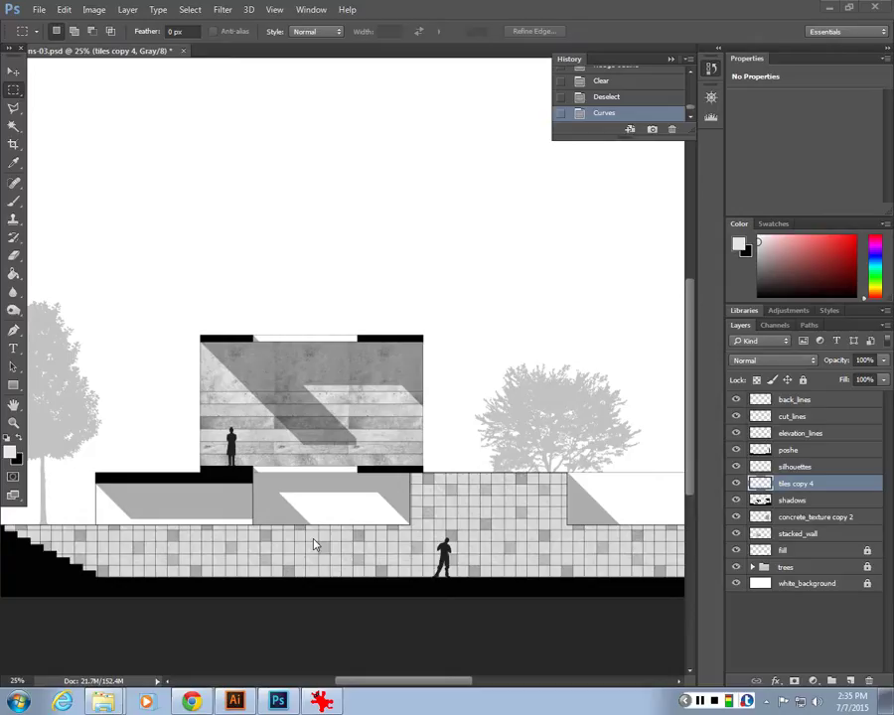
{"action": "key", "text": "ctrl+minus"}
{"action": "key", "text": "ctrl+minus"}
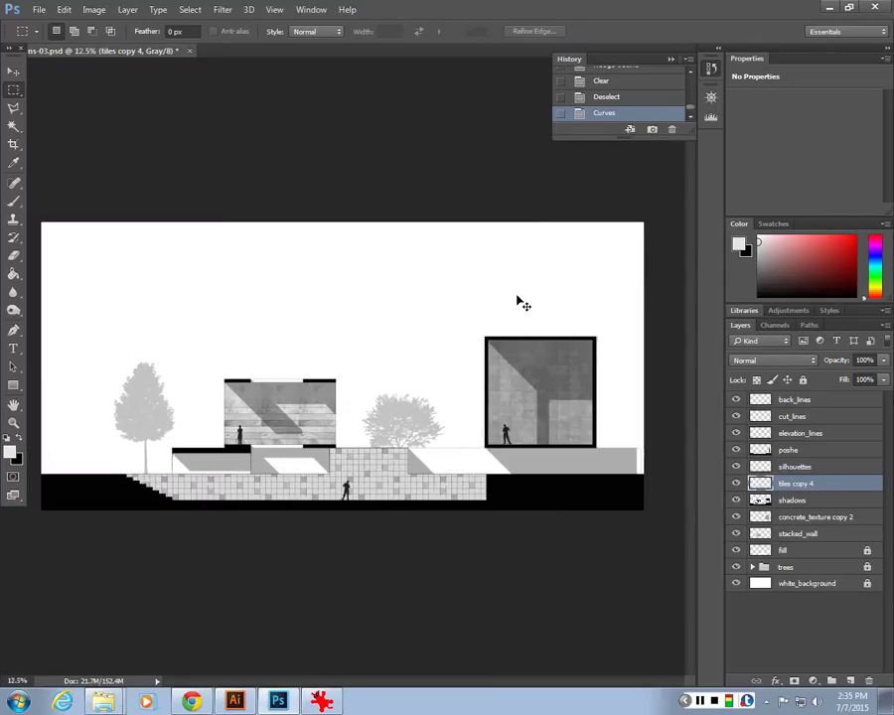
{"action": "left_click", "coordinate": [104, 701]}
View after.jpg from A2_texture in IrfanView, compare it with before.jpg, then close the viewer.
{"action": "left_click", "coordinate": [580, 31]}
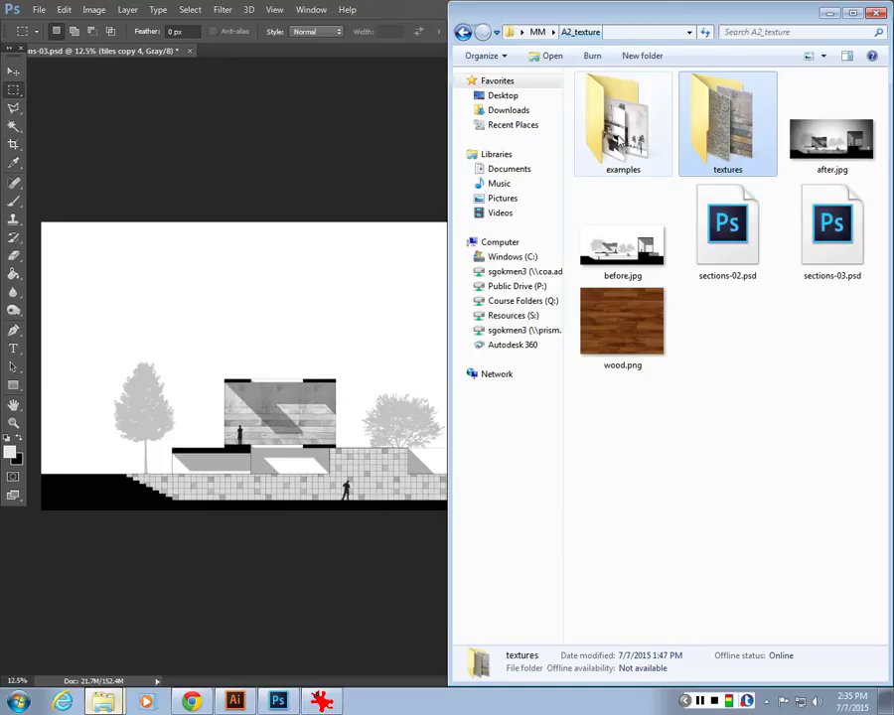
{"action": "double_click", "coordinate": [829, 159]}
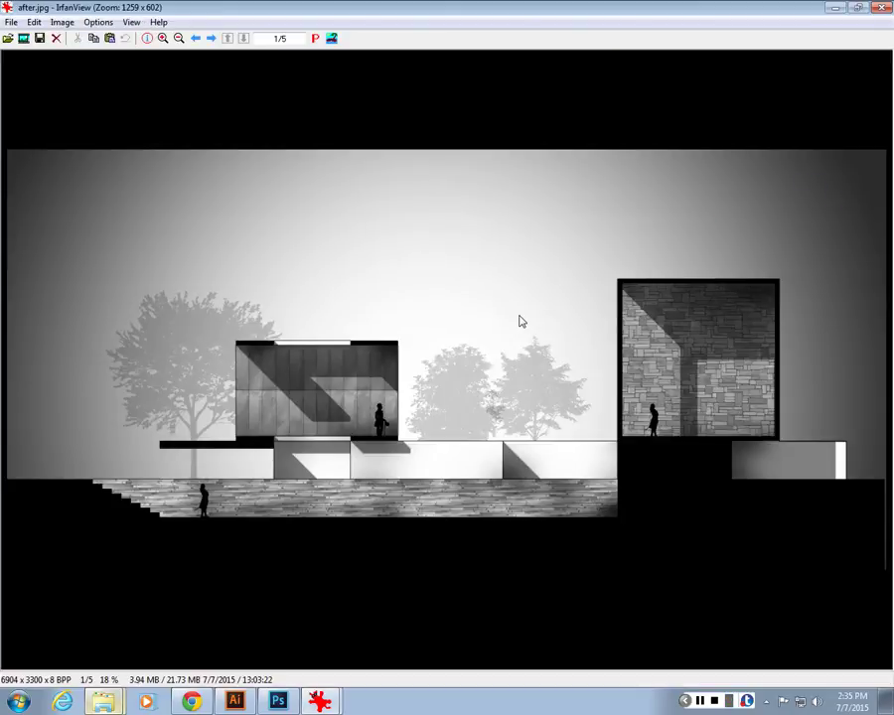
{"action": "key", "text": "space"}
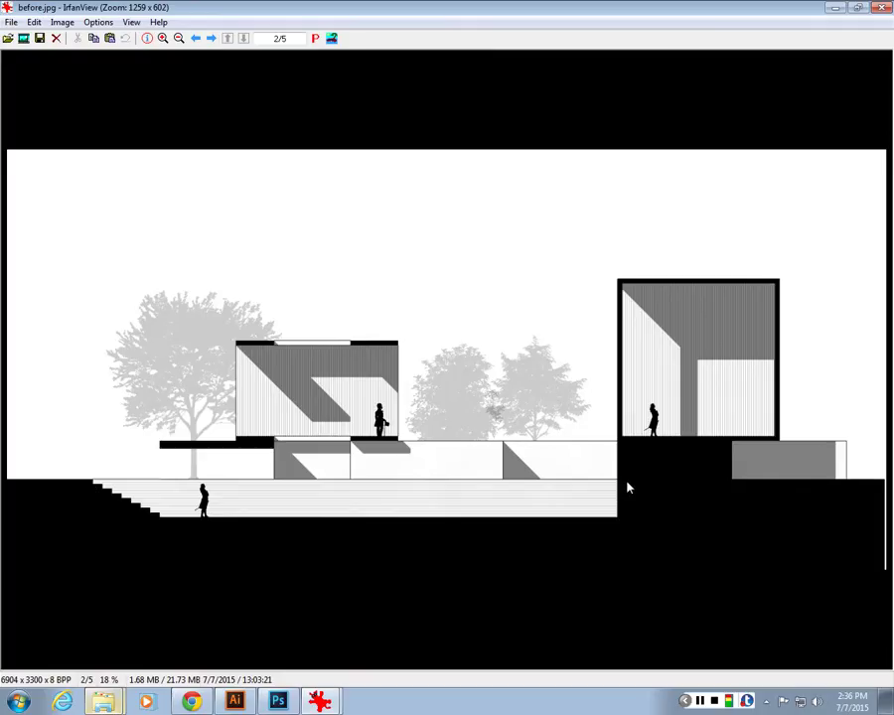
{"action": "key", "text": "BackSpace"}
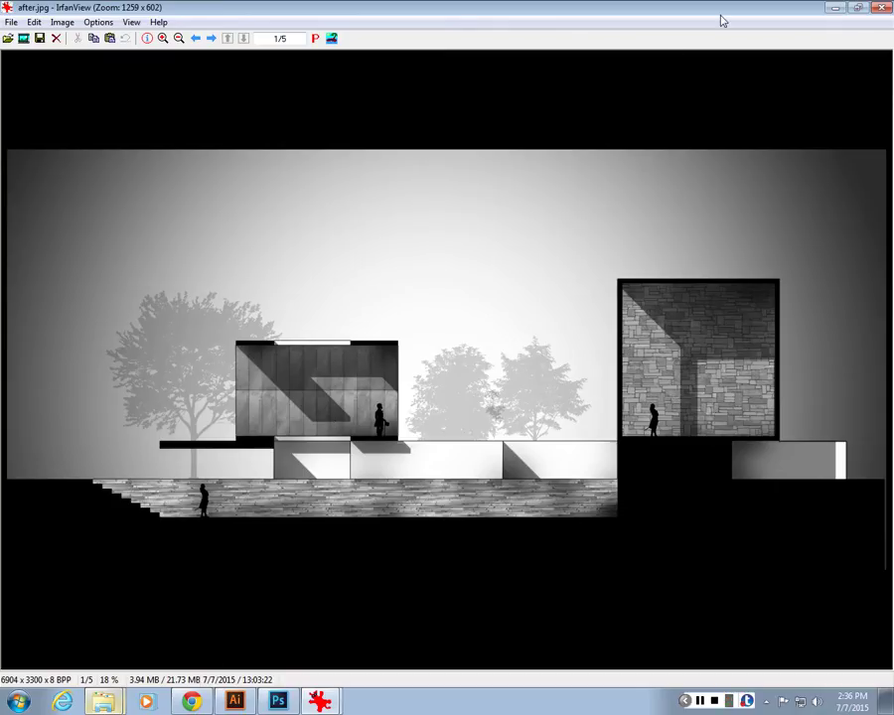
{"action": "left_click", "coordinate": [880, 7]}
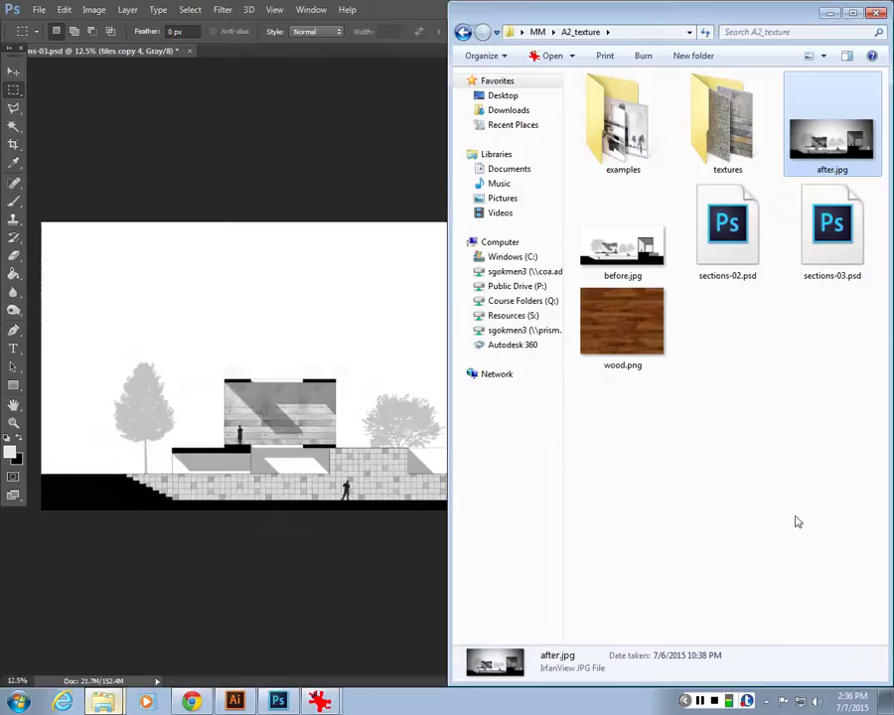
Add a new empty layer named 'brush' at the top of the stack and select the Brush tool.
{"action": "left_click", "coordinate": [830, 12]}
{"action": "left_click", "coordinate": [844, 669]}
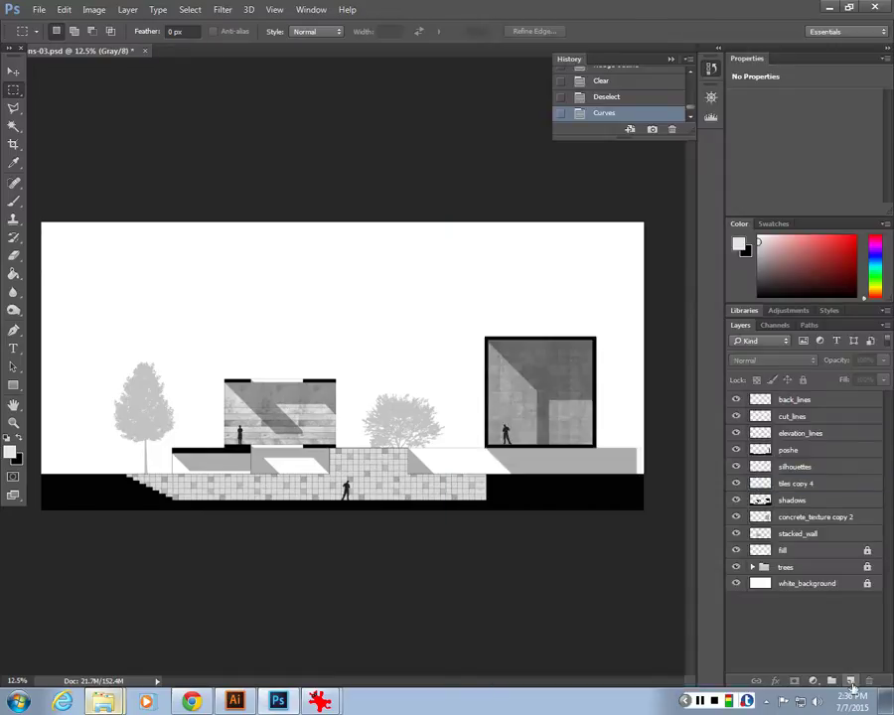
{"action": "left_click", "coordinate": [850, 681]}
{"action": "double_click", "coordinate": [789, 400]}
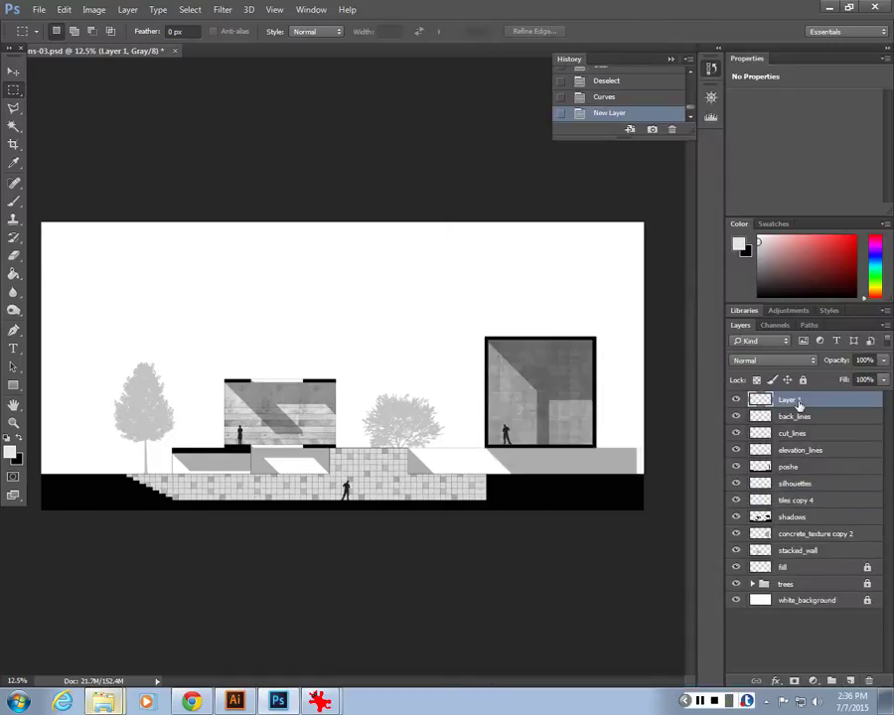
{"action": "type", "text": "brush"}
{"action": "key", "text": "Return"}
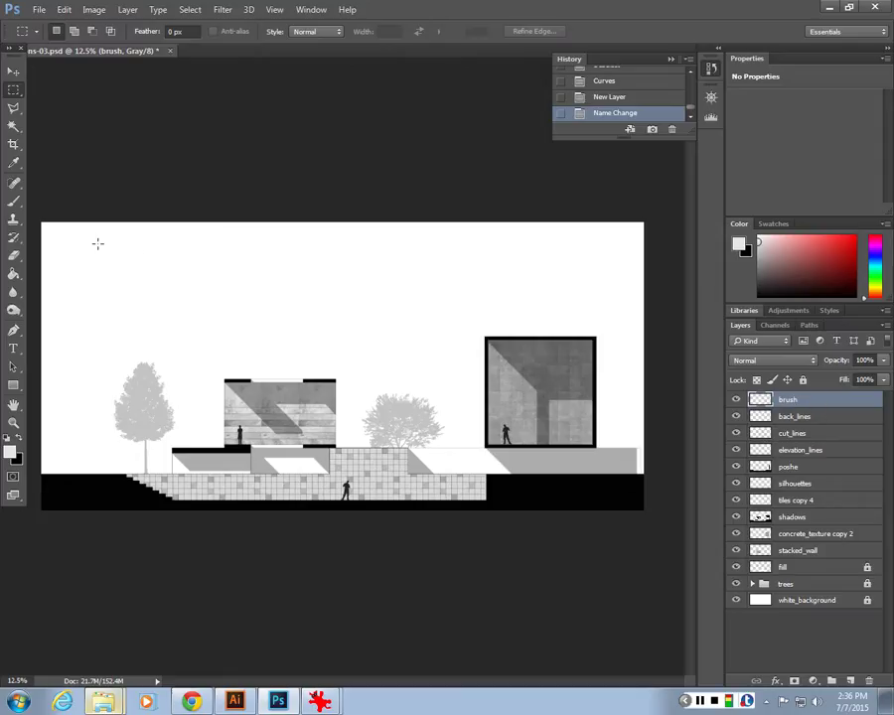
{"action": "left_click", "coordinate": [14, 204]}
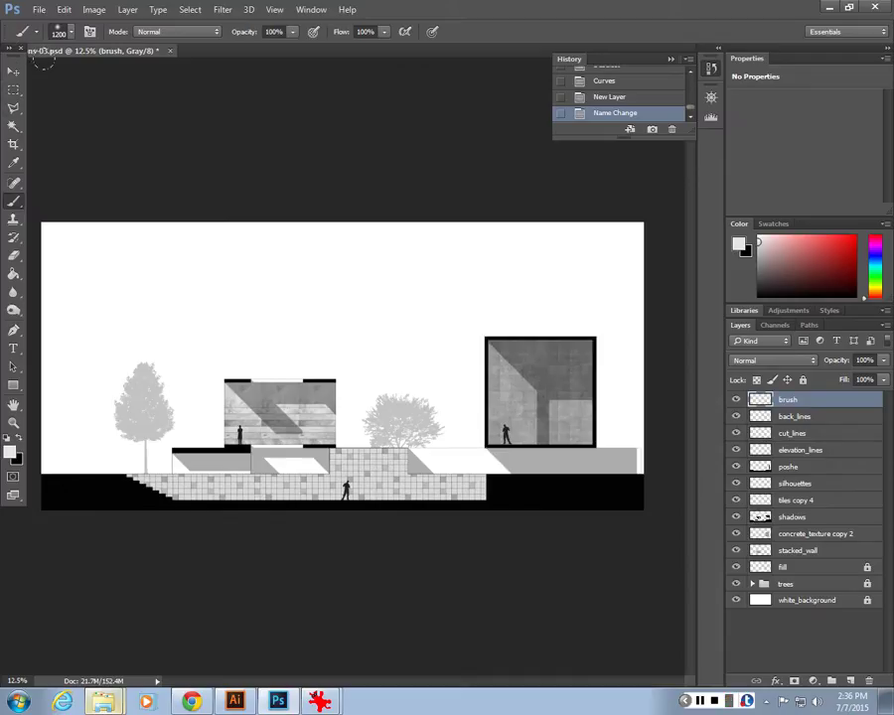
Choose the first soft round brush tip from the Brush Preset picker.
{"action": "left_click", "coordinate": [72, 34]}
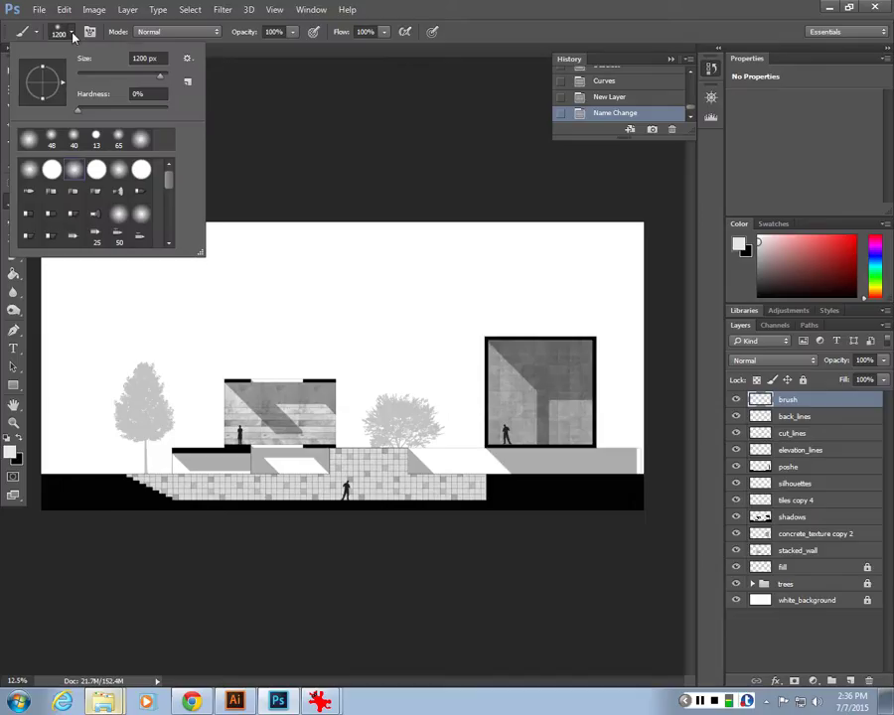
{"action": "left_click", "coordinate": [72, 34]}
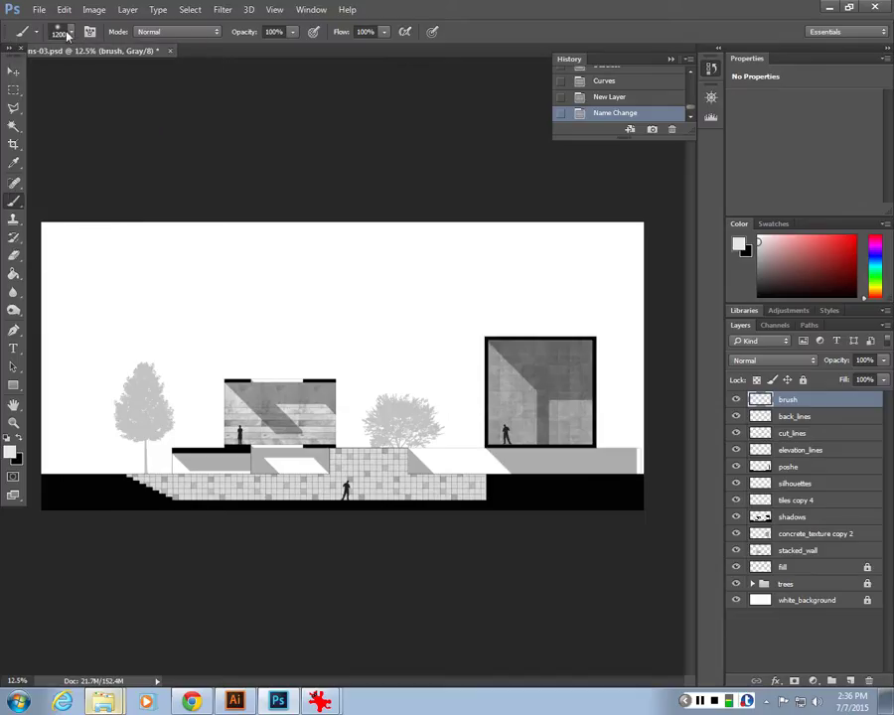
{"action": "left_click", "coordinate": [58, 31]}
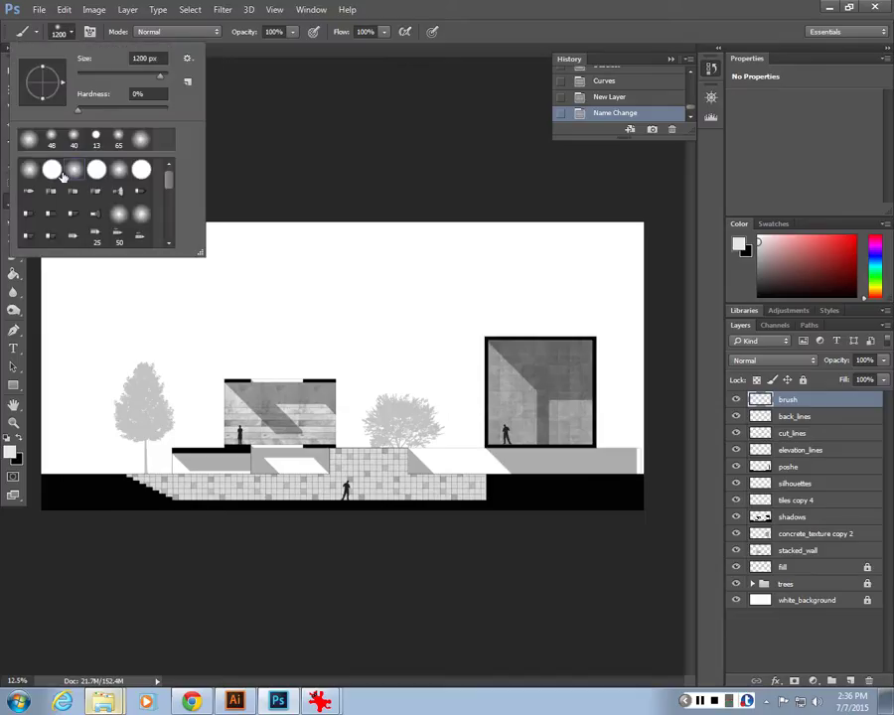
{"action": "mouse_move", "coordinate": [169, 181]}
{"action": "left_mouse_down"}
{"action": "mouse_move", "coordinate": [171, 212]}
{"action": "mouse_move", "coordinate": [168, 178]}
{"action": "left_mouse_up"}
{"action": "left_click", "coordinate": [29, 173]}
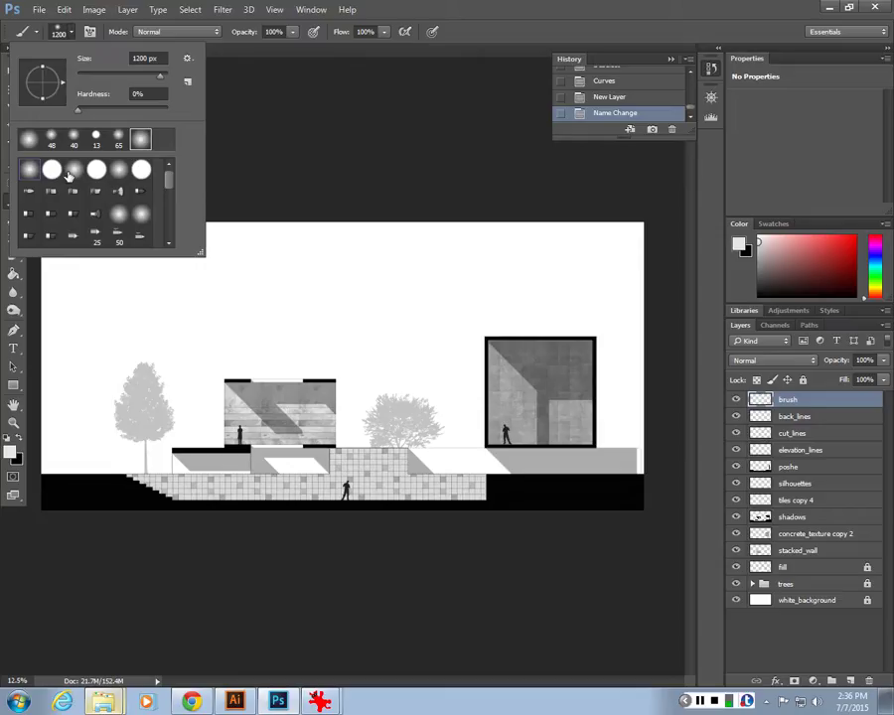
{"action": "left_click", "coordinate": [26, 171]}
Set the brush size to 250 px with 0% hardness.
{"action": "left_click_drag", "start_coordinate": [156, 79], "coordinate": [130, 78]}
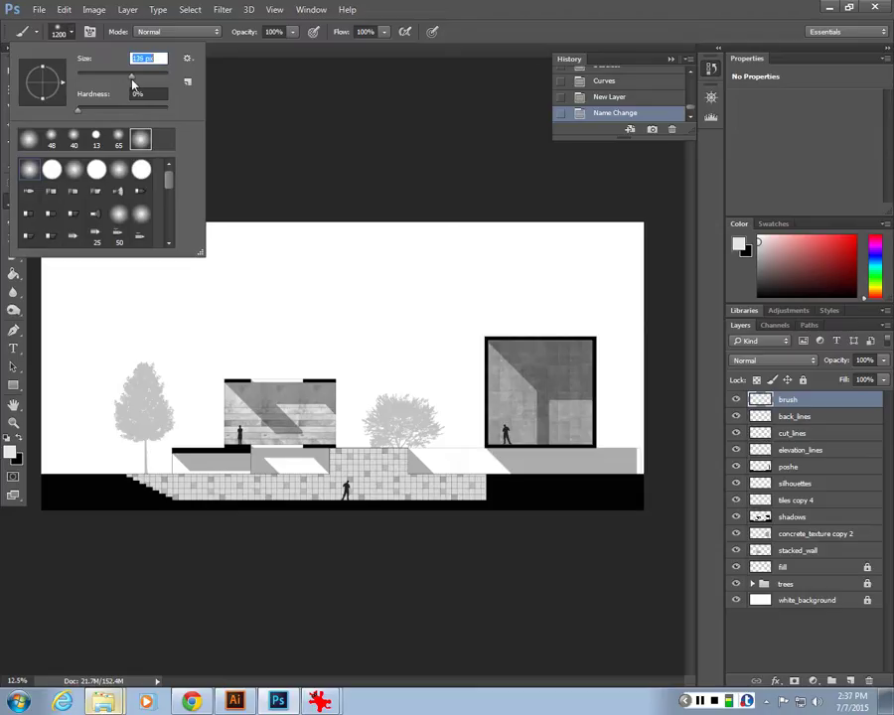
{"action": "type", "text": "100"}
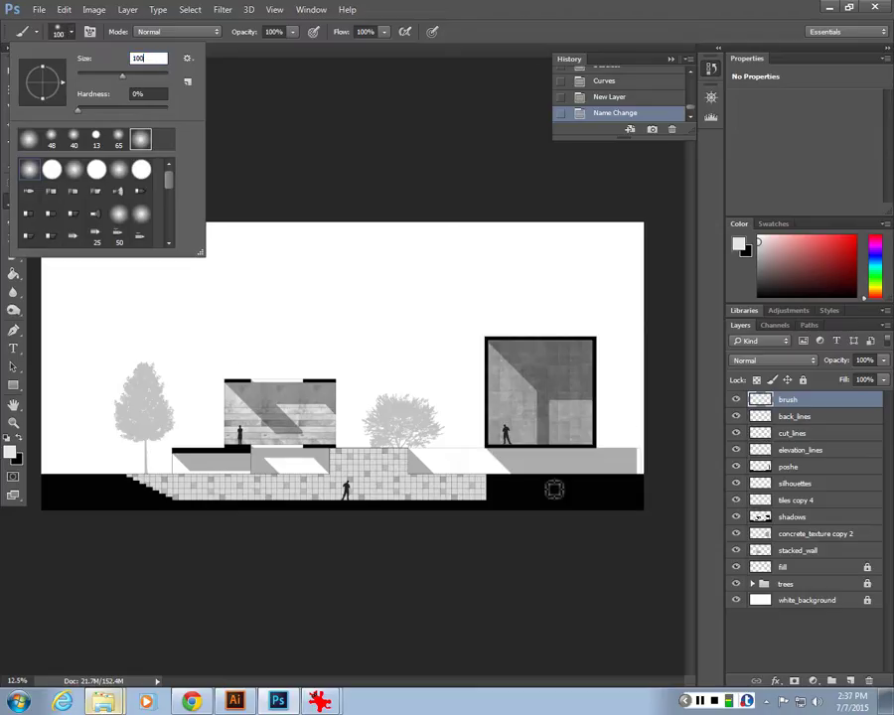
{"action": "key", "text": "Return"}
{"action": "type", "text": "250"}
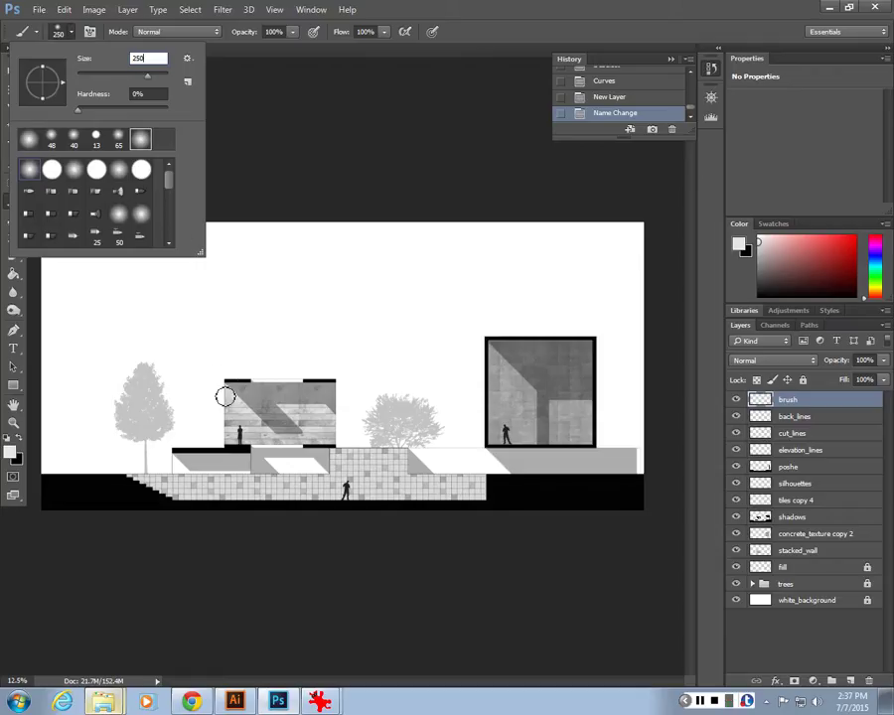
{"action": "left_click", "coordinate": [72, 32]}
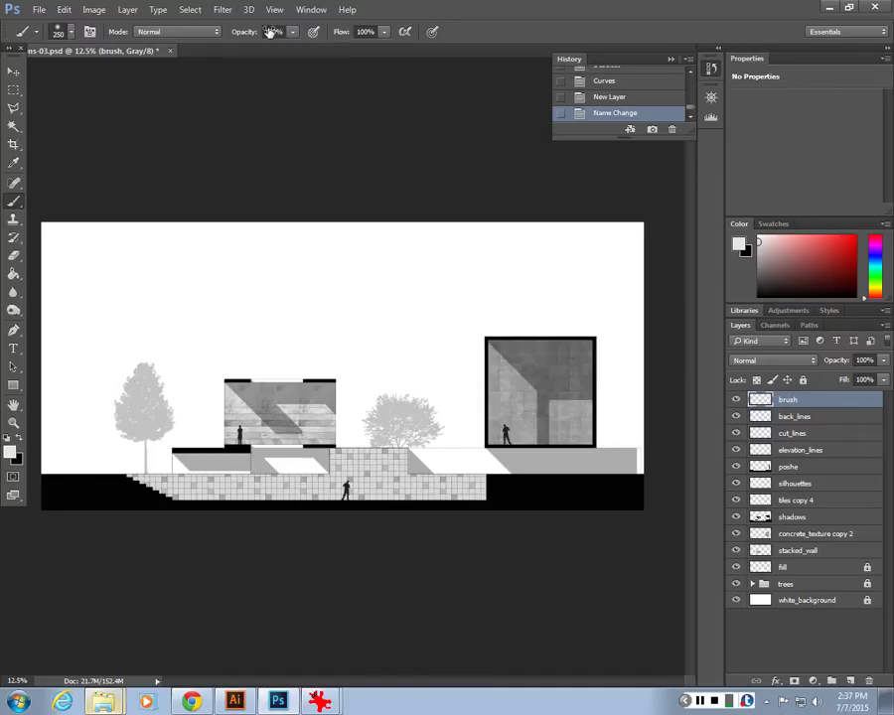
{"action": "scroll", "coordinate": [220, 323], "scroll_direction": "up", "scroll_amount": 2}
{"action": "scroll", "coordinate": [309, 298], "scroll_direction": "up", "scroll_amount": 1}
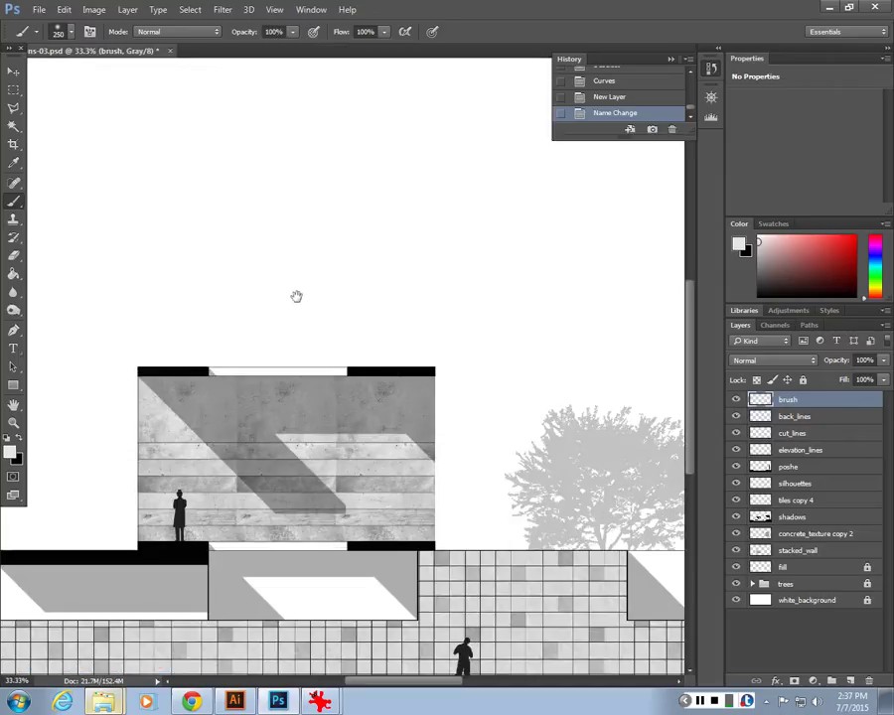
{"action": "left_click_drag", "start_coordinate": [296, 296], "coordinate": [326, 283]}
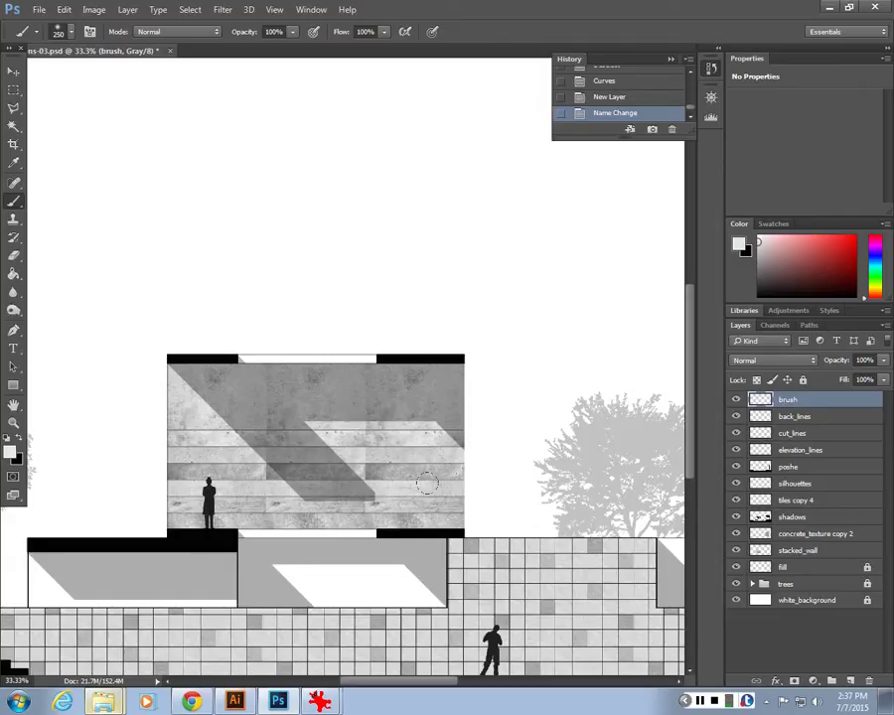
{"action": "scroll", "coordinate": [423, 480], "scroll_direction": "down", "scroll_amount": 2}
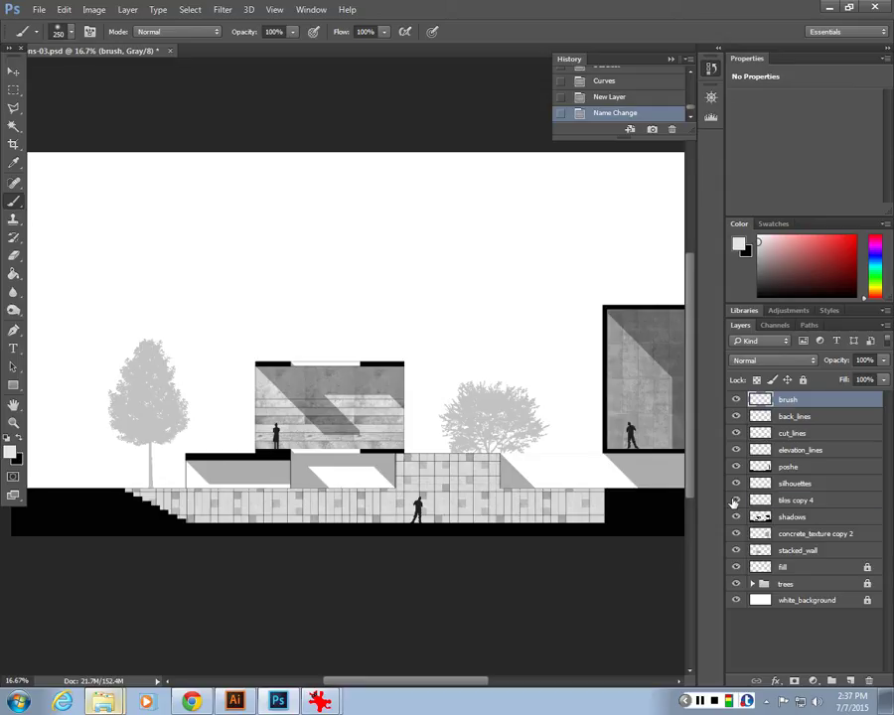
Rename the 'tiles copy 4' layer to 'tiles'.
{"action": "left_click", "coordinate": [792, 504]}
{"action": "double_click", "coordinate": [793, 502]}
{"action": "type", "text": "tiles"}
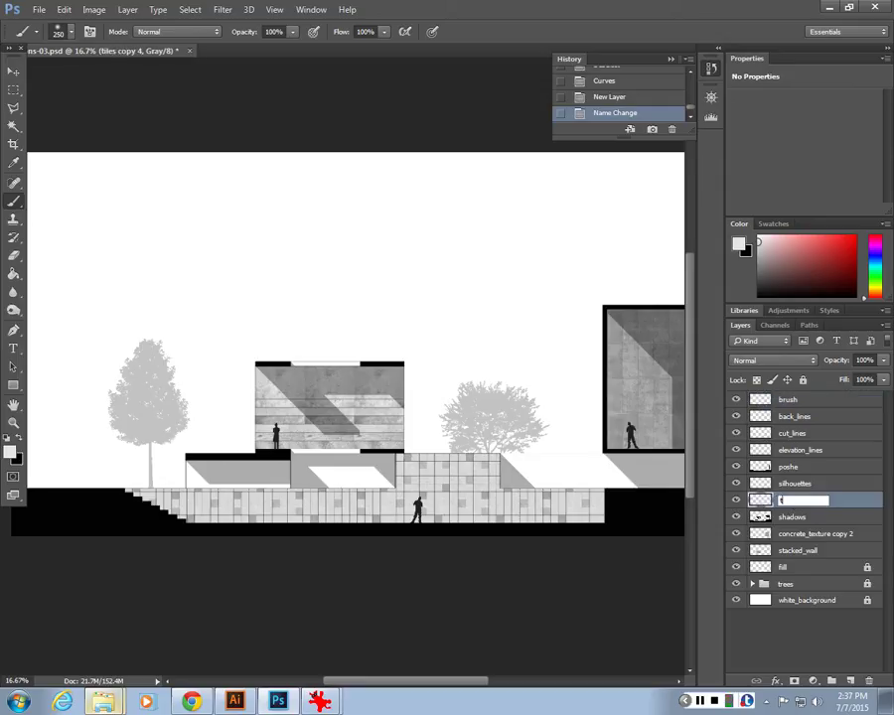
{"action": "key", "text": "Return"}
Check the tiles layer's content, then load its pixels as a selection.
{"action": "left_click", "coordinate": [736, 500]}
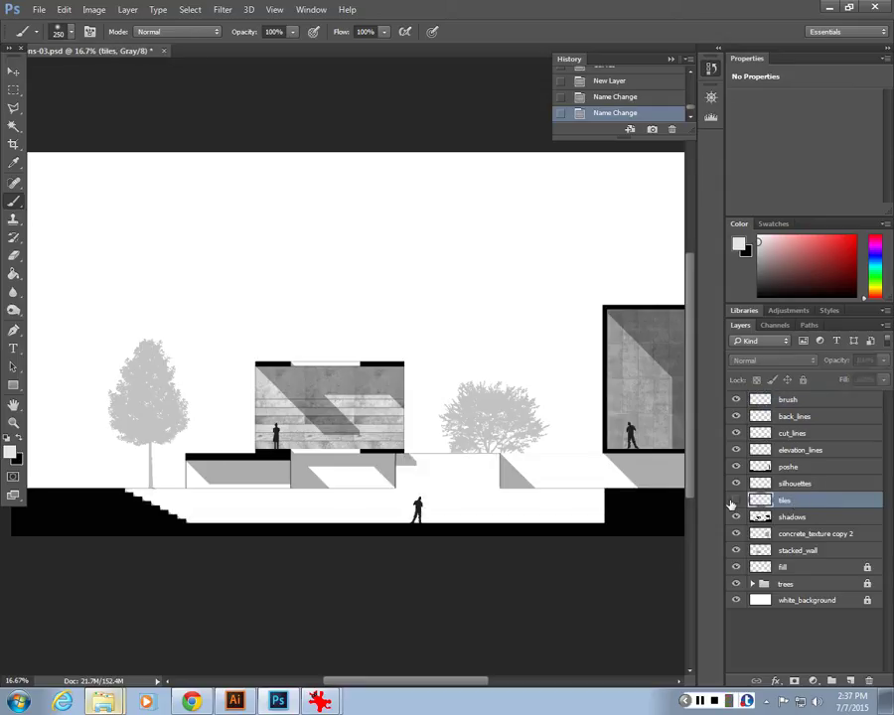
{"action": "left_click", "coordinate": [736, 499]}
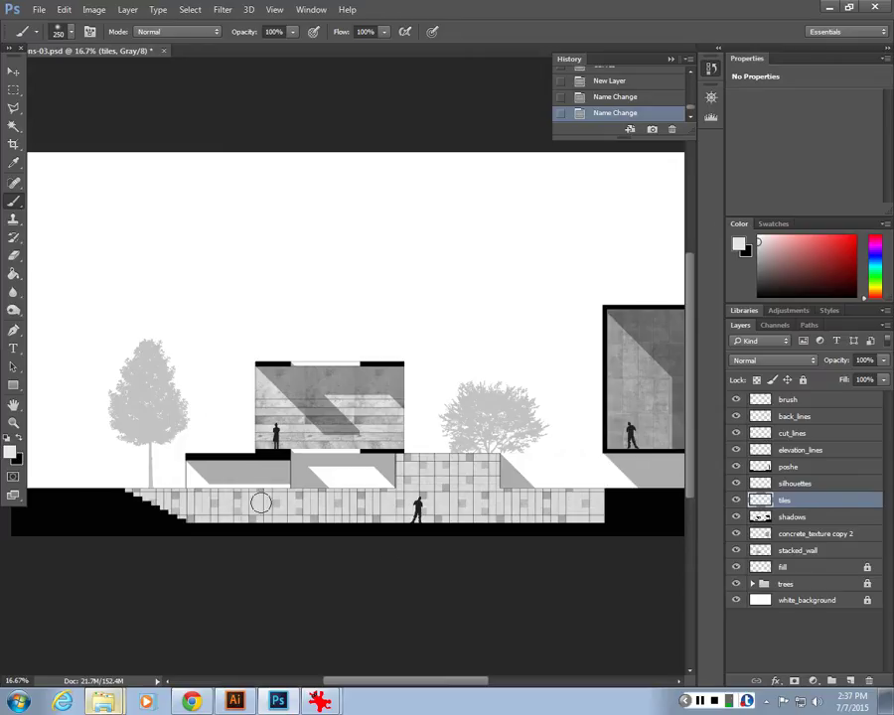
{"action": "left_click", "coordinate": [759, 501], "text": "ctrl"}
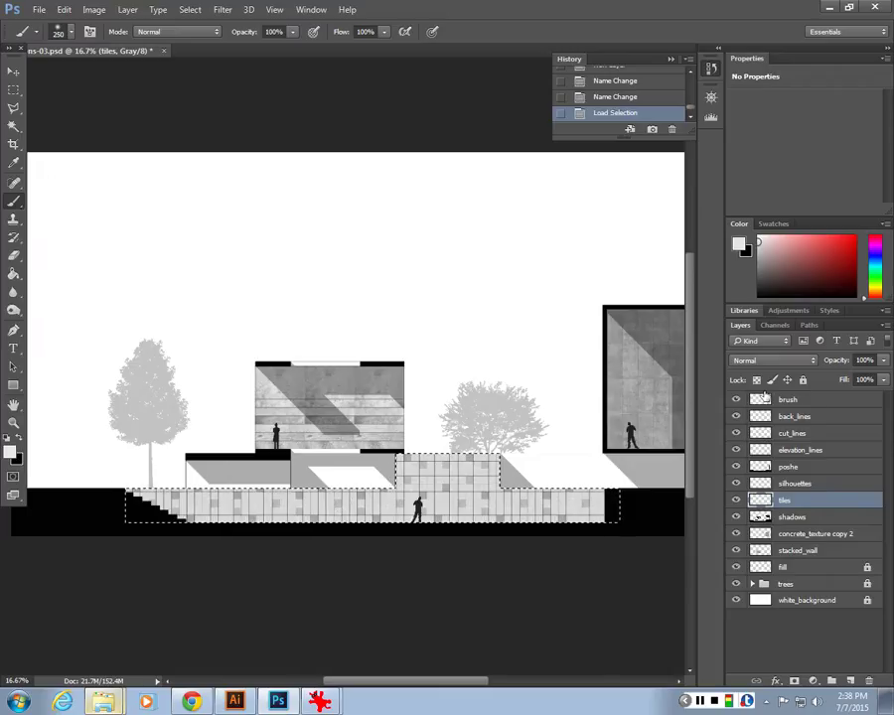
On the brush layer, undo a trial stroke and swap colours so black is foreground.
{"action": "left_click", "coordinate": [816, 400]}
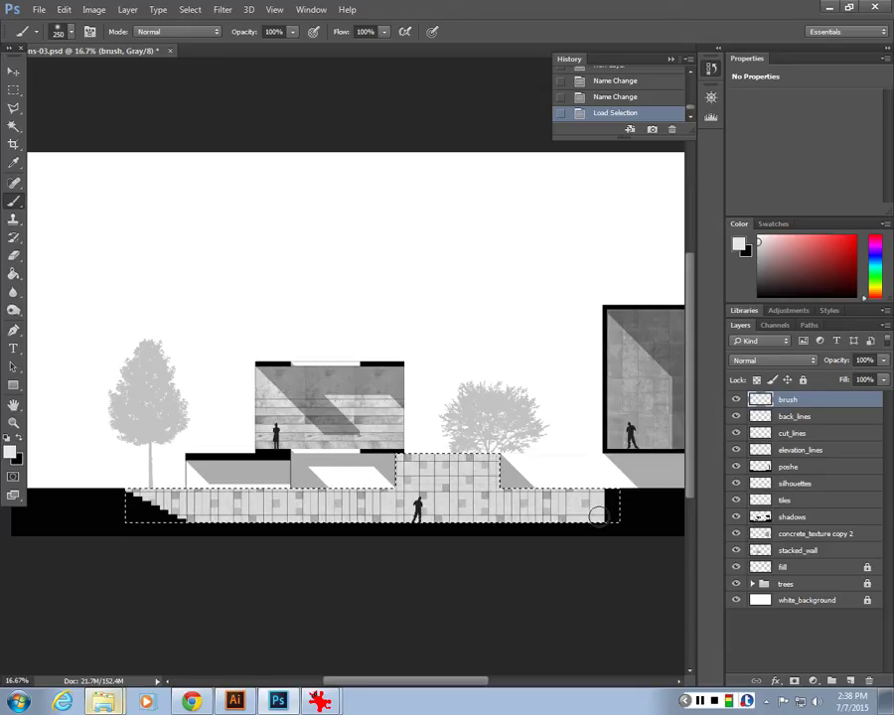
{"action": "left_click_drag", "start_coordinate": [597, 516], "coordinate": [607, 520]}
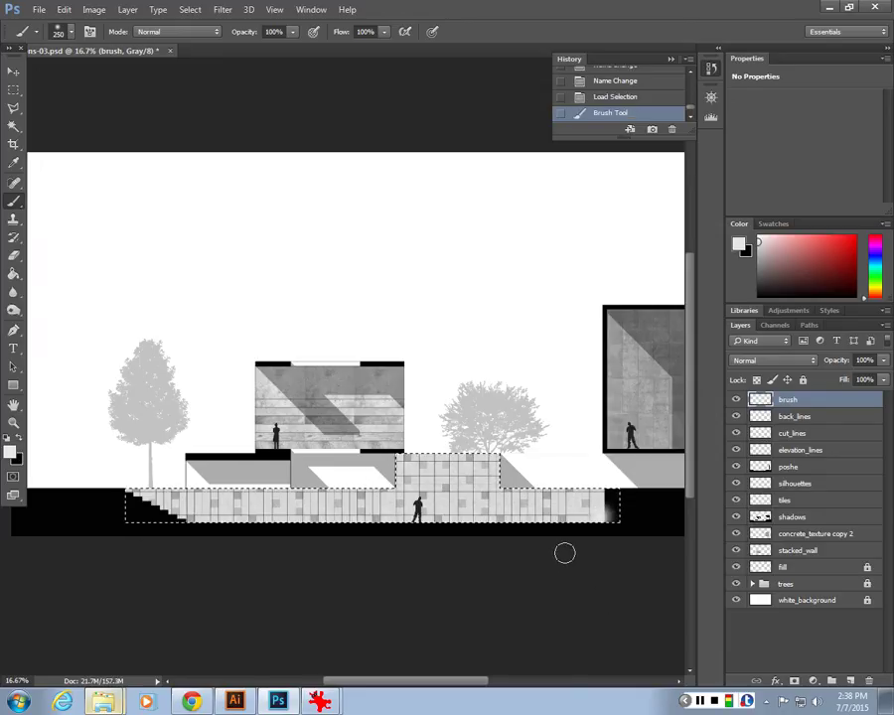
{"action": "key", "text": "ctrl+z"}
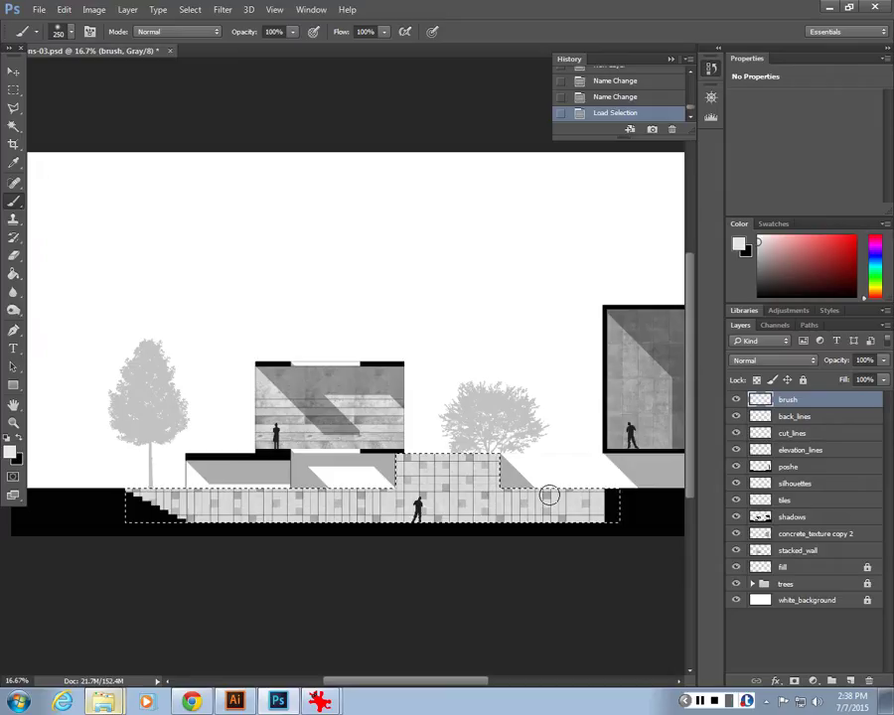
{"action": "left_click", "coordinate": [19, 445]}
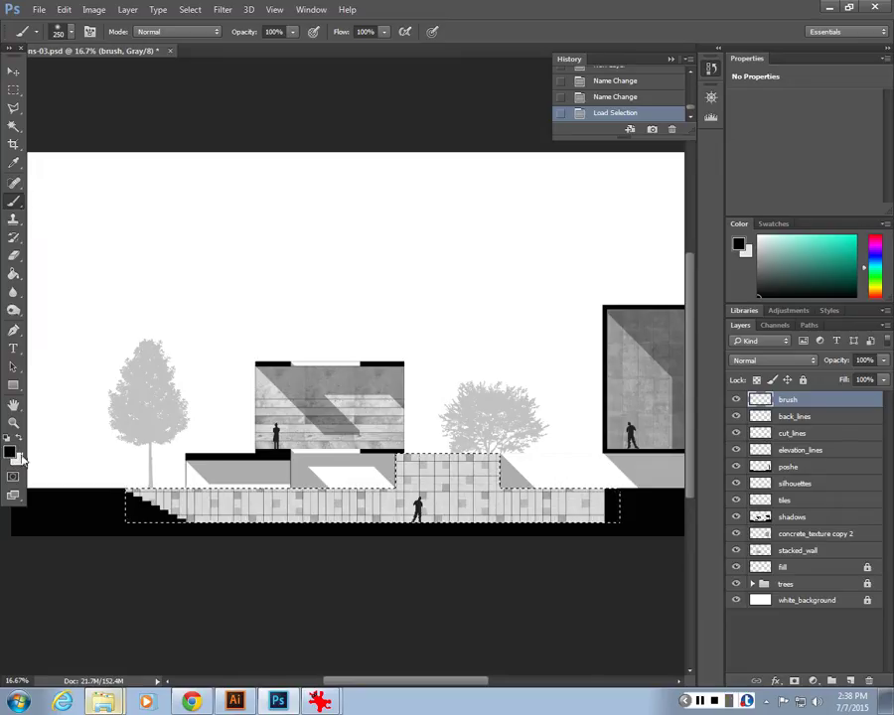
Discard the test dabs back to the loaded-selection state and bring up brush size settings.
{"action": "left_click", "coordinate": [601, 515]}
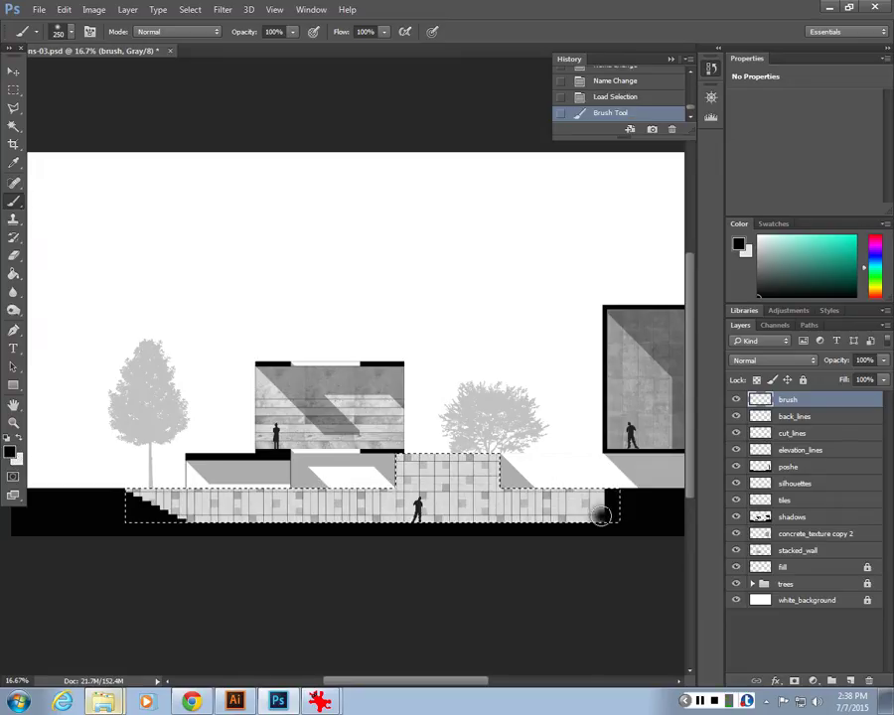
{"action": "left_click", "coordinate": [596, 525]}
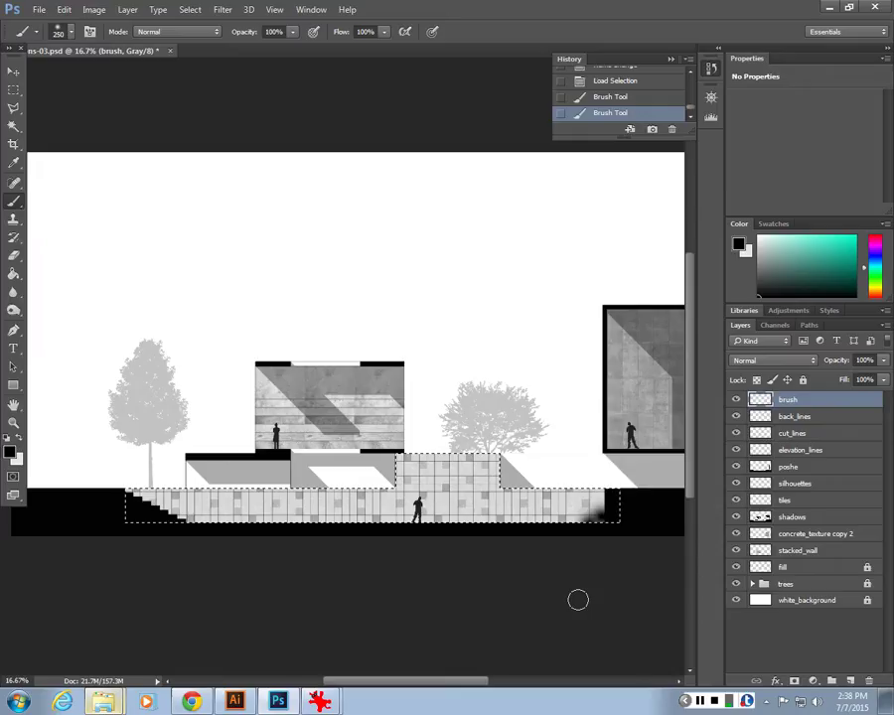
{"action": "key", "text": "ctrl+z"}
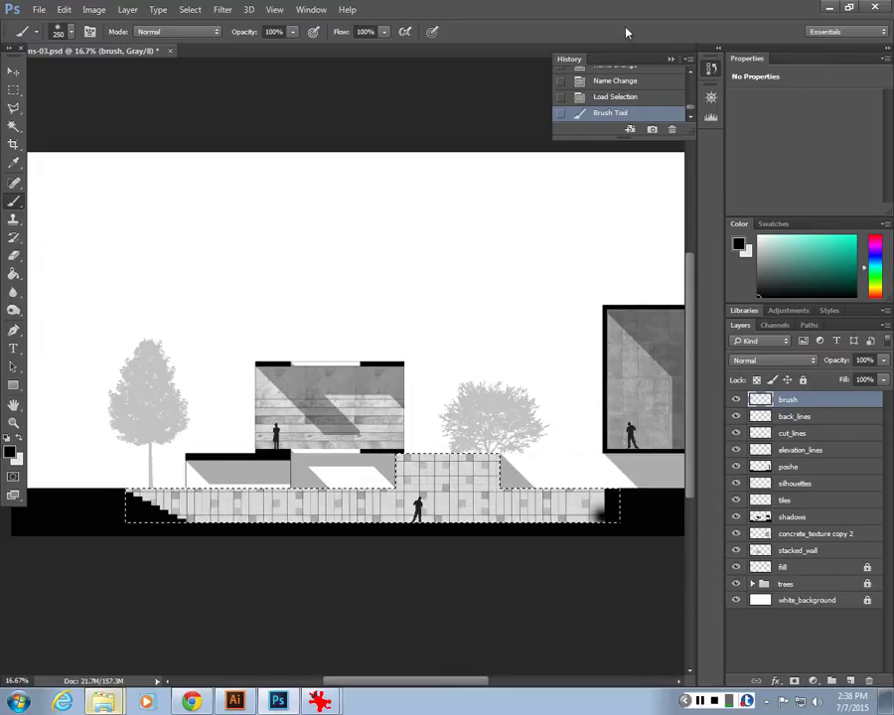
{"action": "left_click", "coordinate": [615, 97]}
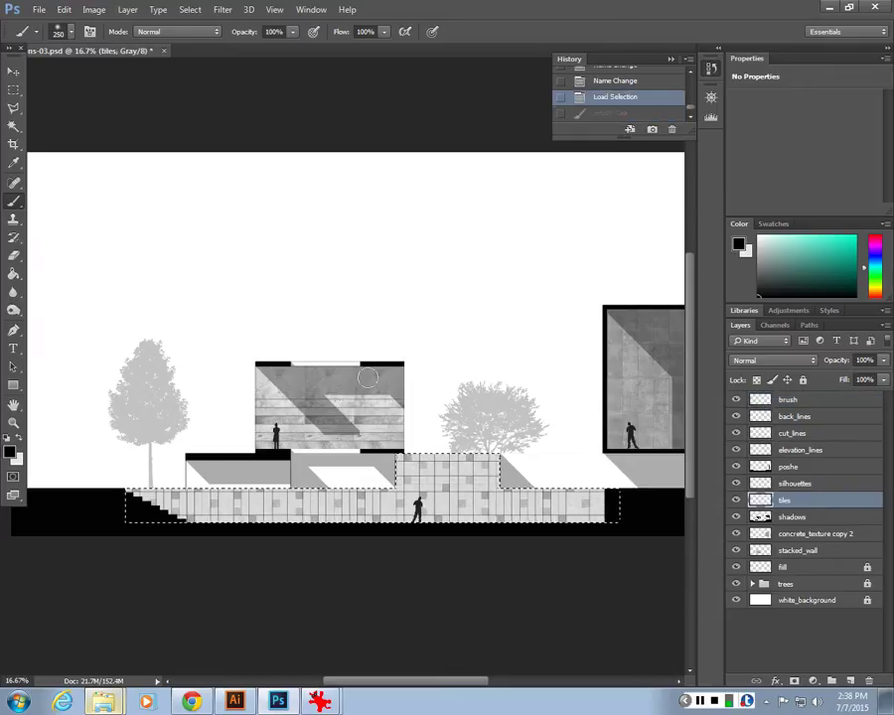
{"action": "left_click", "coordinate": [71, 33]}
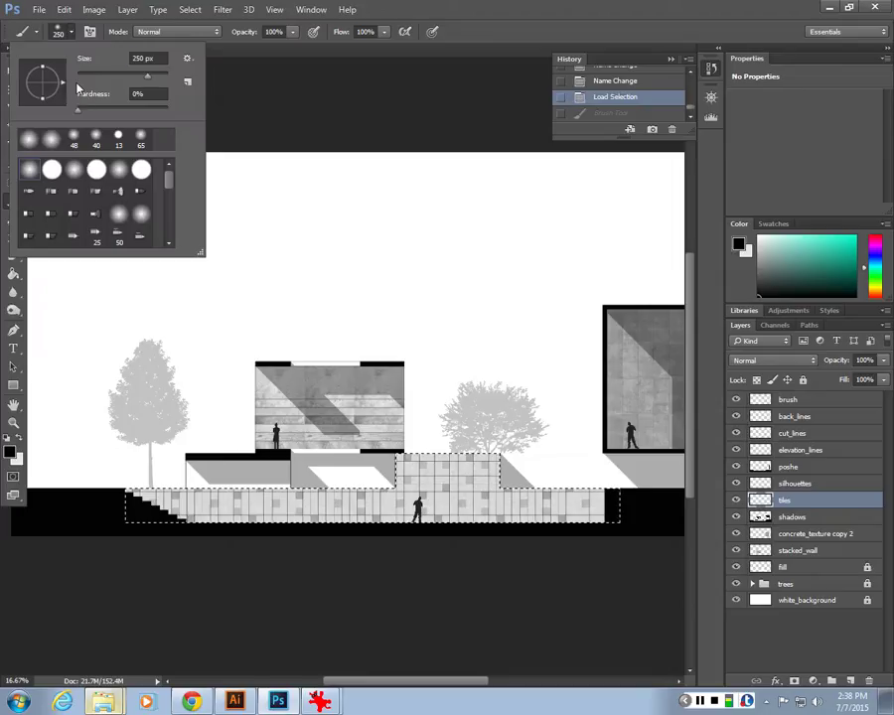
Enlarge the soft brush to 421 px and dab black shading along the tiled wall.
{"action": "left_click_drag", "start_coordinate": [147, 76], "coordinate": [154, 83]}
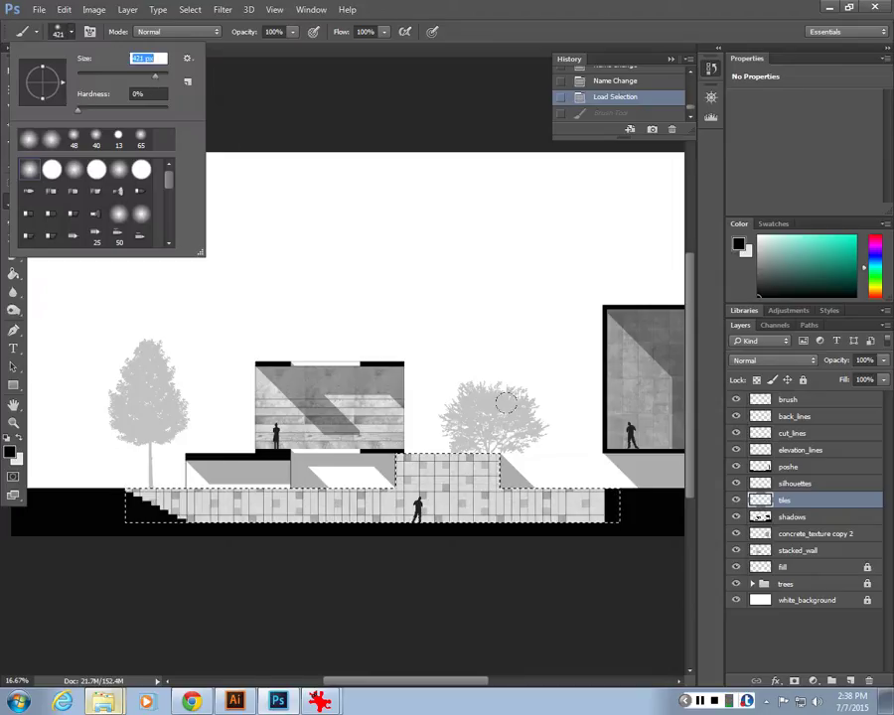
{"action": "key", "text": "Return"}
{"action": "left_click_drag", "start_coordinate": [597, 521], "coordinate": [208, 542]}
{"action": "left_click", "coordinate": [147, 510]}
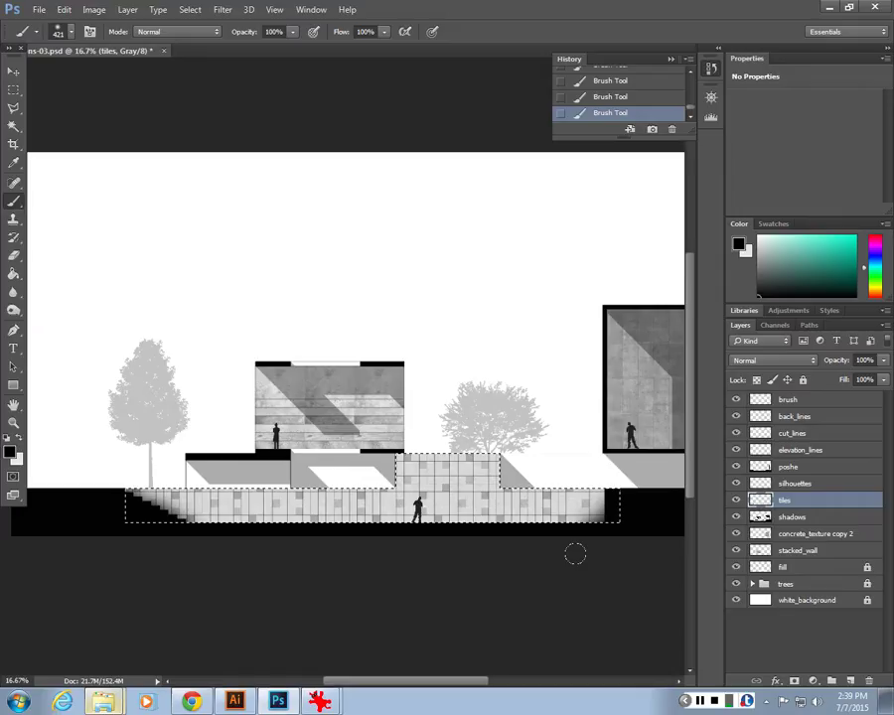
{"action": "left_click", "coordinate": [495, 491]}
{"action": "left_click", "coordinate": [380, 494]}
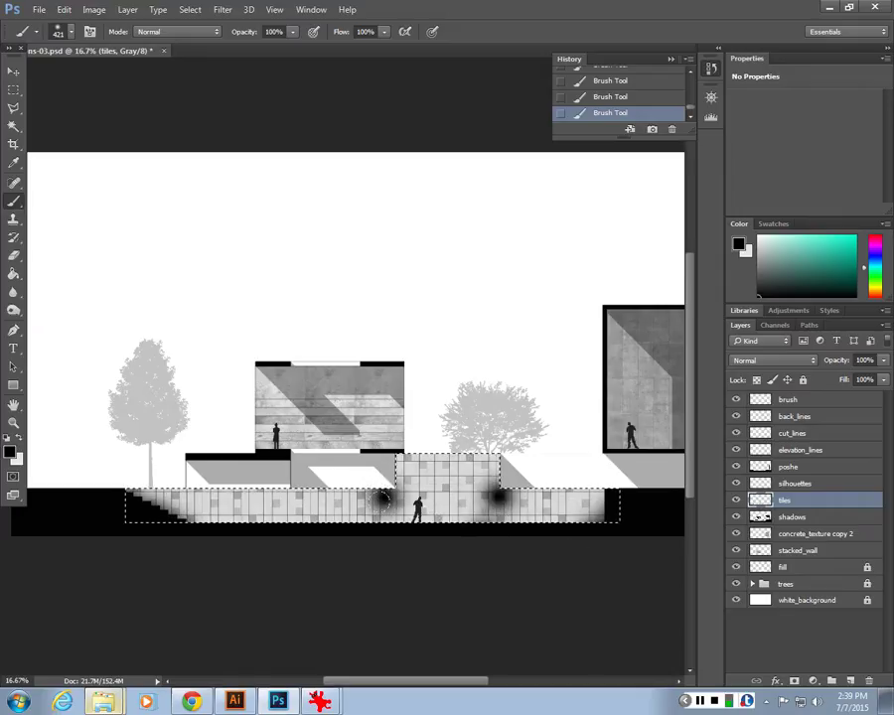
{"action": "left_click", "coordinate": [309, 518]}
{"action": "left_click", "coordinate": [274, 490]}
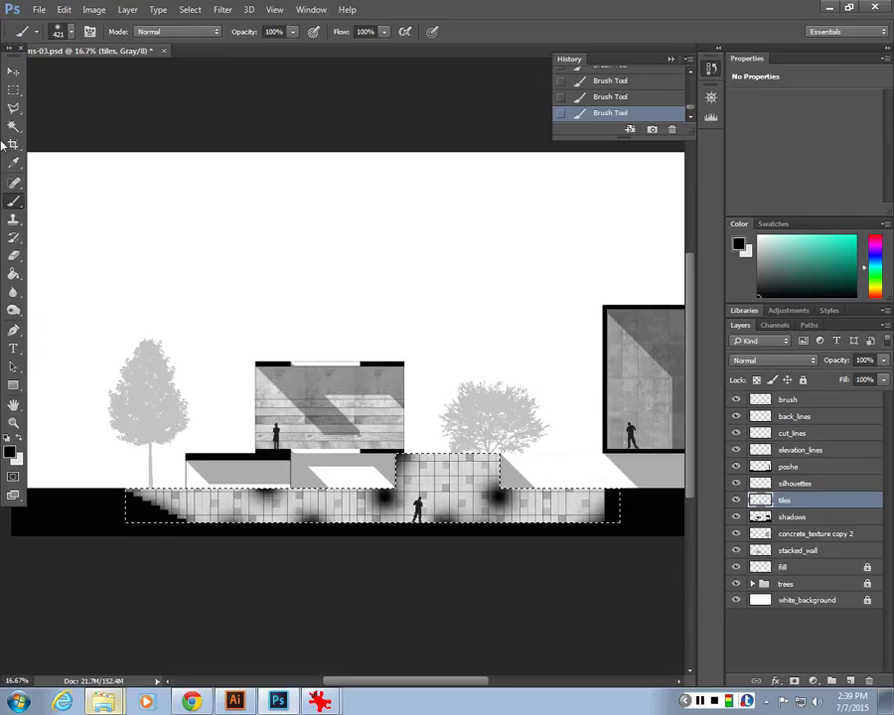
Deselect, restore the tile selection, and revert History to the first Brush Tool state.
{"action": "left_click", "coordinate": [14, 90]}
{"action": "left_click", "coordinate": [244, 324]}
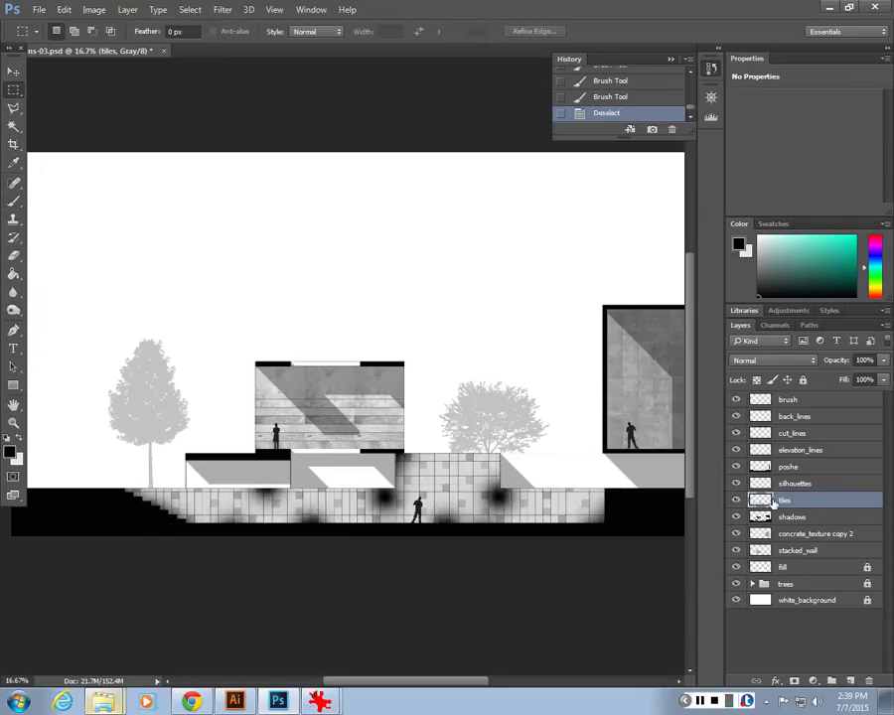
{"action": "left_click", "coordinate": [759, 400]}
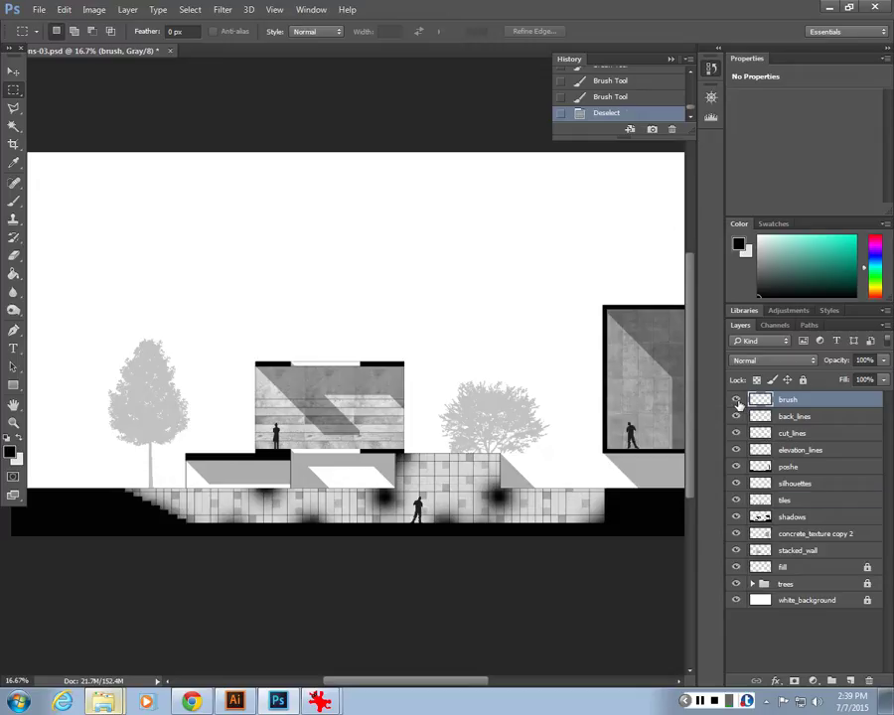
{"action": "key", "text": "ctrl+z"}
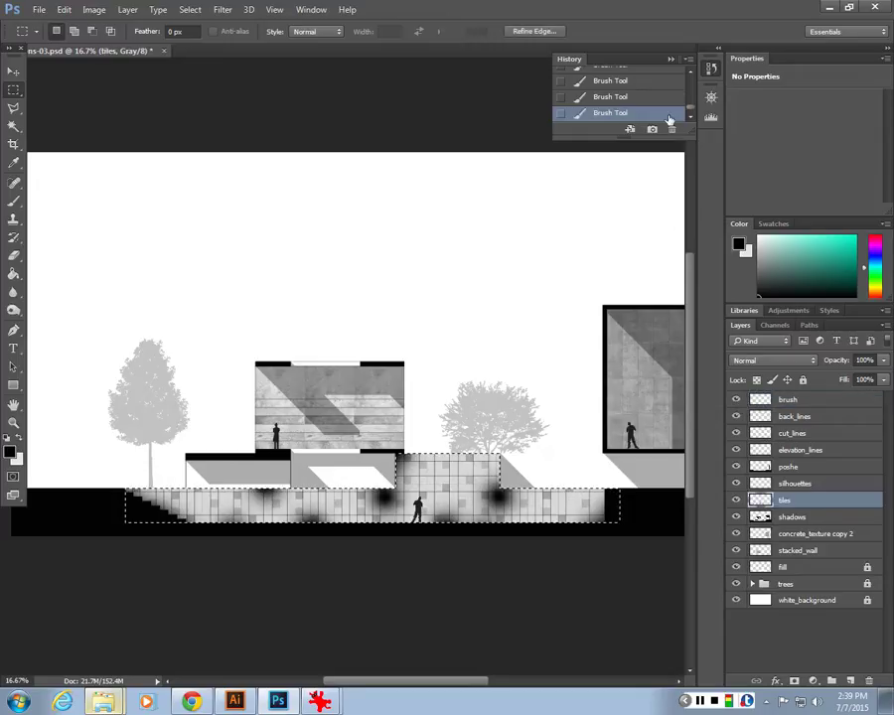
{"action": "left_click_drag", "start_coordinate": [666, 139], "coordinate": [636, 257]}
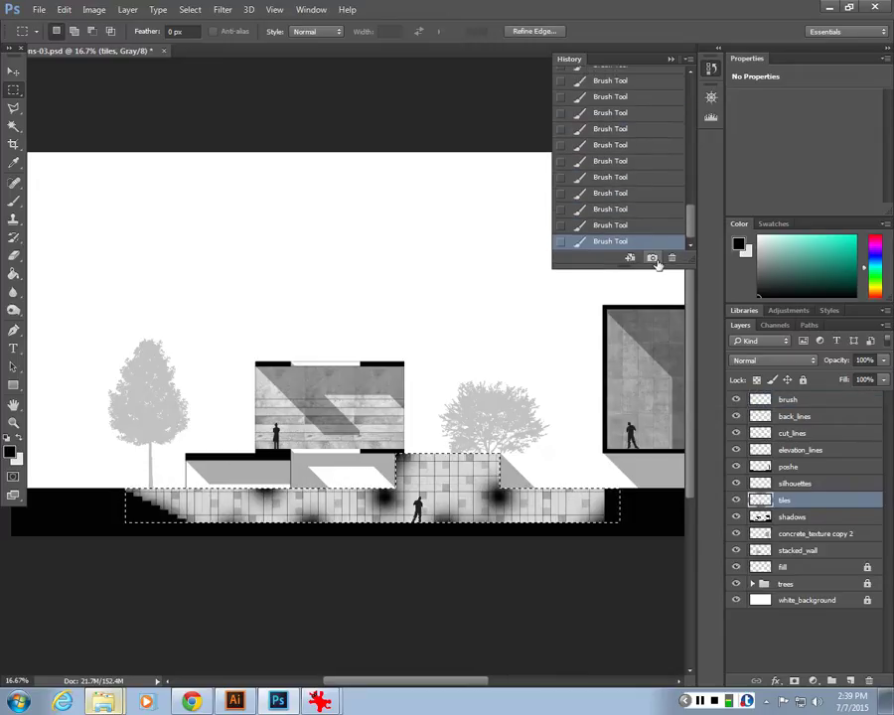
{"action": "left_click_drag", "start_coordinate": [638, 270], "coordinate": [632, 449]}
{"action": "left_click", "coordinate": [610, 141]}
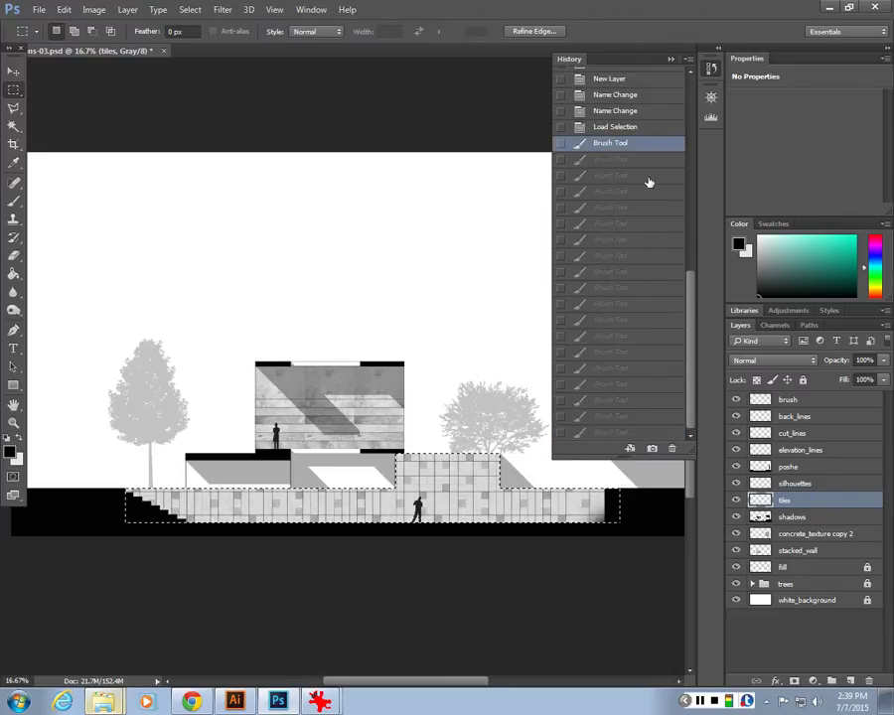
Back on the brush layer, darken the wall's lower-right corner with soft black strokes.
{"action": "left_click", "coordinate": [760, 399]}
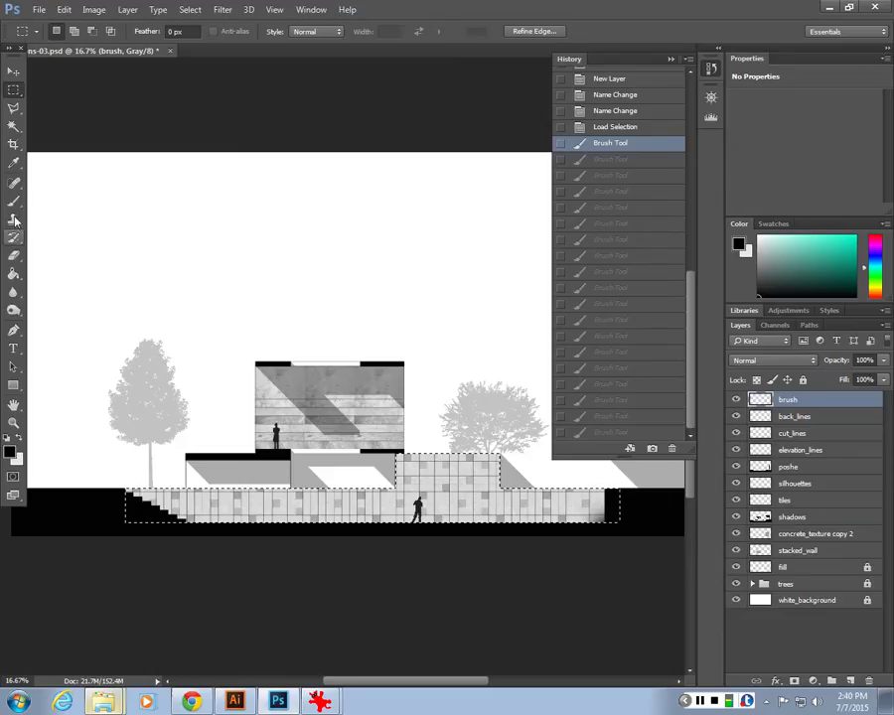
{"action": "key", "text": "b"}
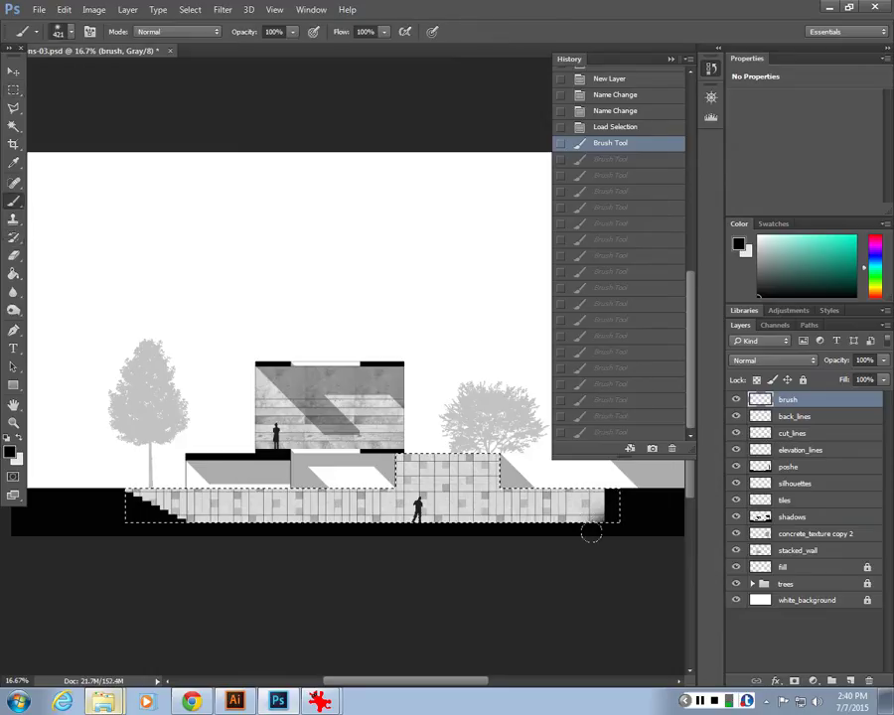
{"action": "mouse_move", "coordinate": [593, 530]}
{"action": "left_mouse_down"}
{"action": "mouse_move", "coordinate": [602, 509]}
{"action": "mouse_move", "coordinate": [615, 520]}
{"action": "left_mouse_up"}
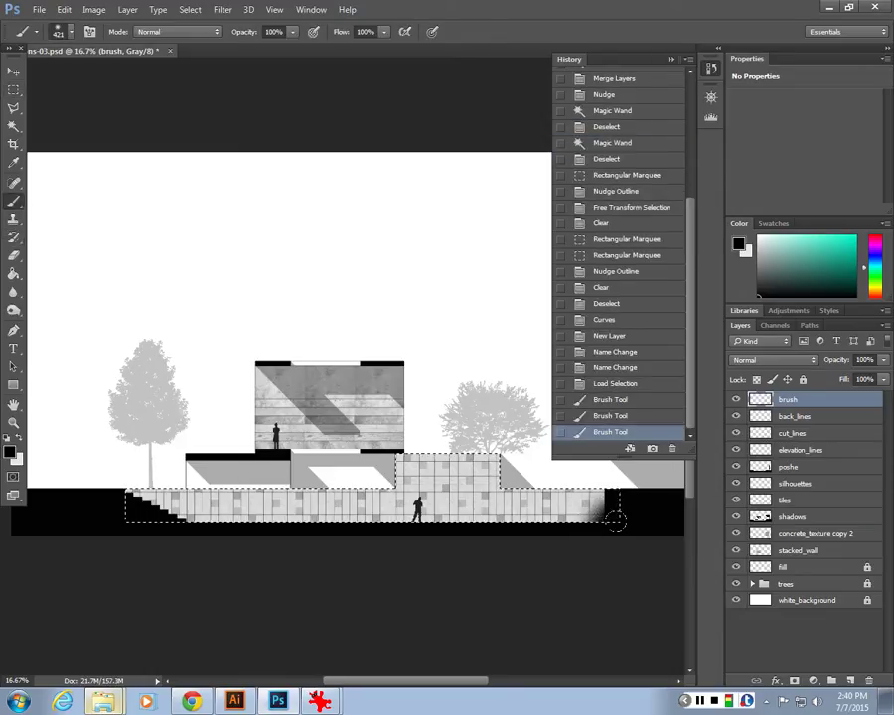
{"action": "left_click", "coordinate": [610, 384]}
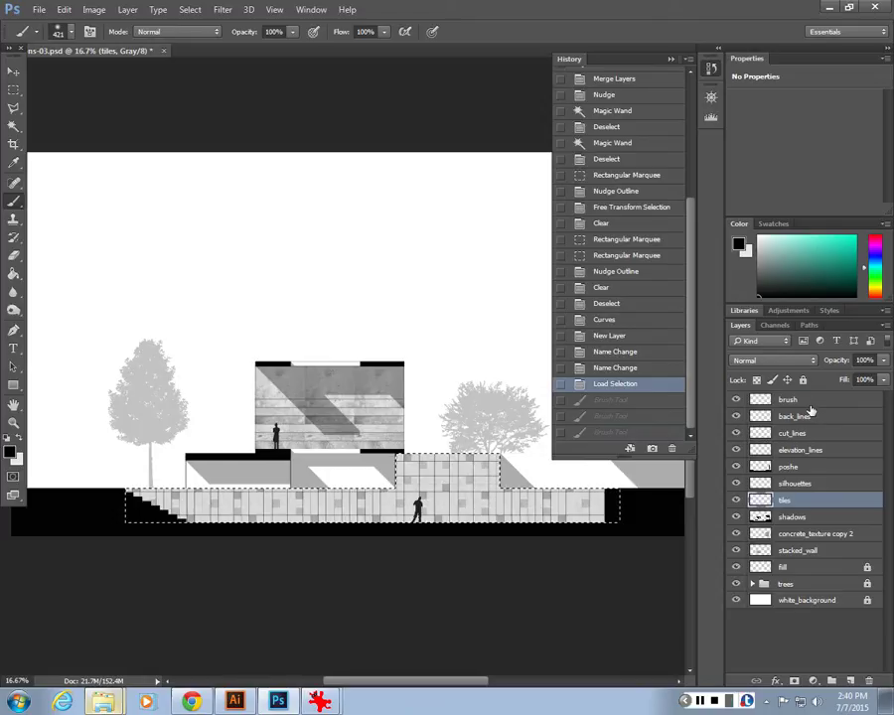
{"action": "left_click", "coordinate": [808, 401]}
{"action": "mouse_move", "coordinate": [592, 526]}
{"action": "left_mouse_down"}
{"action": "mouse_move", "coordinate": [576, 538]}
{"action": "mouse_move", "coordinate": [595, 517]}
{"action": "left_mouse_up"}
{"action": "left_click_drag", "start_coordinate": [596, 516], "coordinate": [593, 494]}
Shade the stair corner, the right block's edges, the lower wall and beside the standing figure.
{"action": "mouse_move", "coordinate": [139, 501]}
{"action": "left_mouse_down"}
{"action": "mouse_move", "coordinate": [173, 526]}
{"action": "mouse_move", "coordinate": [147, 504]}
{"action": "left_mouse_up"}
{"action": "mouse_move", "coordinate": [144, 508]}
{"action": "left_mouse_down"}
{"action": "mouse_move", "coordinate": [164, 519]}
{"action": "mouse_move", "coordinate": [184, 507]}
{"action": "left_mouse_up"}
{"action": "left_click_drag", "start_coordinate": [375, 474], "coordinate": [394, 466]}
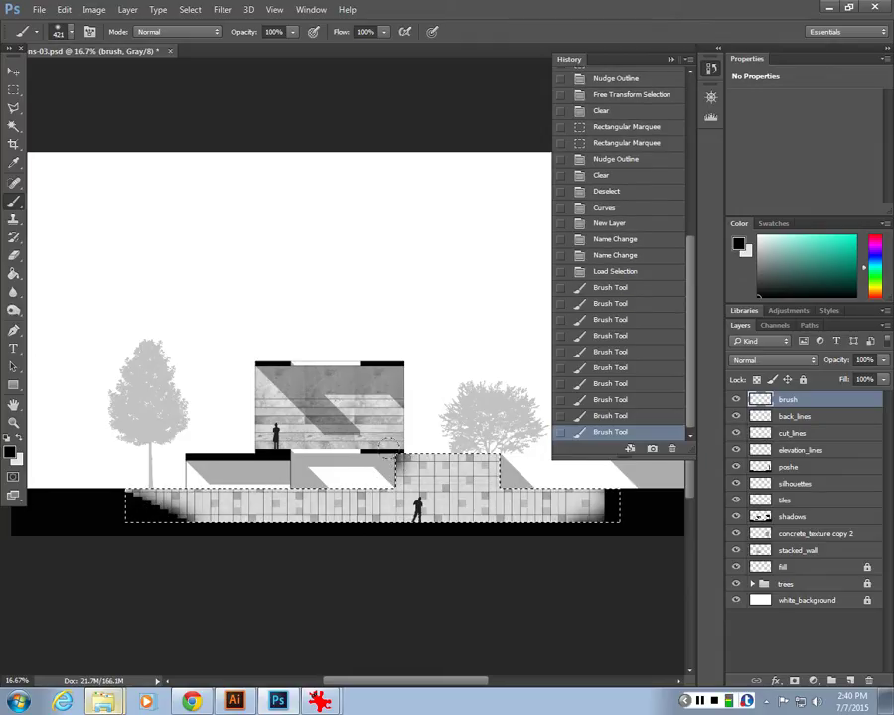
{"action": "left_click_drag", "start_coordinate": [396, 467], "coordinate": [402, 459]}
{"action": "left_click_drag", "start_coordinate": [375, 524], "coordinate": [496, 536]}
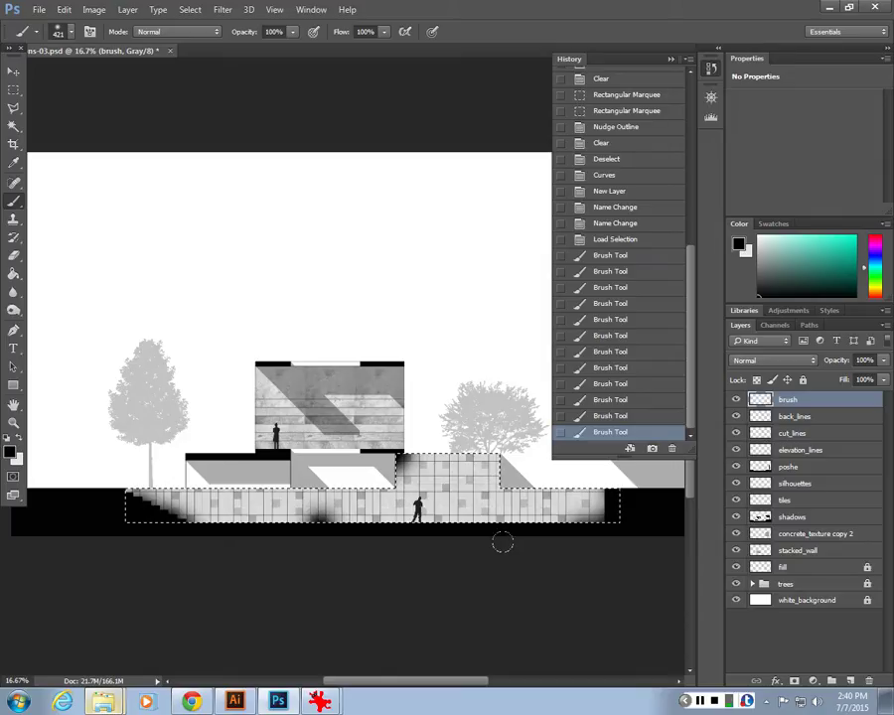
{"action": "left_click_drag", "start_coordinate": [313, 511], "coordinate": [324, 516]}
{"action": "left_click_drag", "start_coordinate": [491, 476], "coordinate": [499, 489]}
{"action": "left_click_drag", "start_coordinate": [605, 494], "coordinate": [248, 488]}
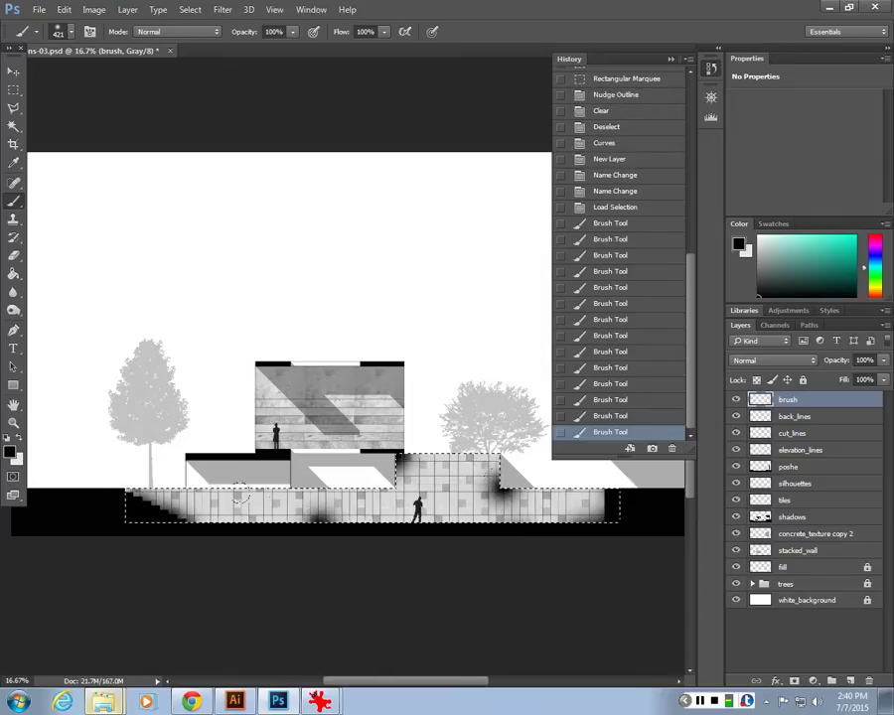
{"action": "left_click", "coordinate": [219, 472]}
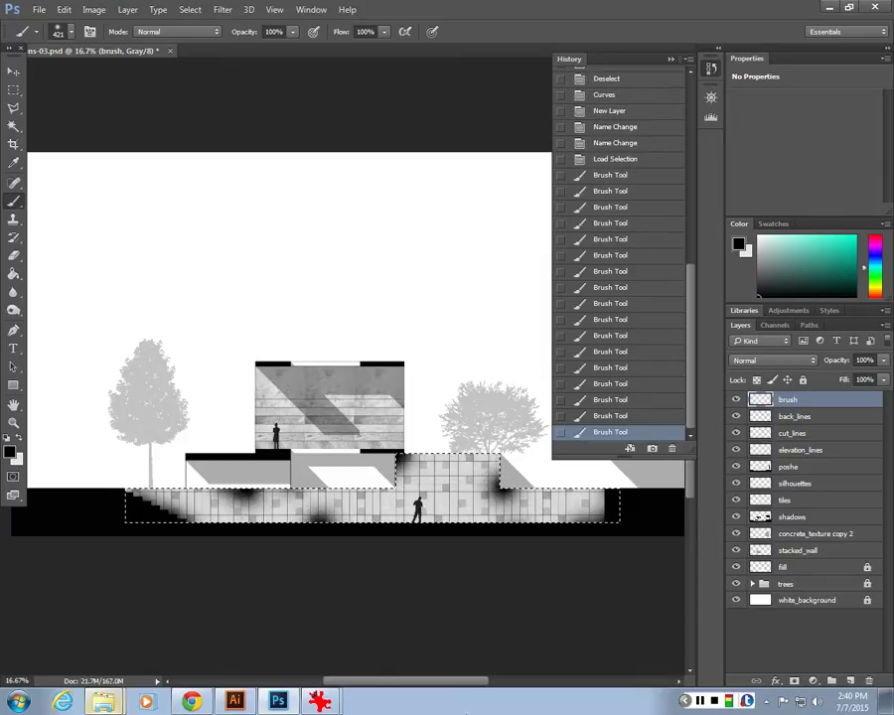
{"action": "left_click", "coordinate": [459, 522]}
{"action": "left_click", "coordinate": [436, 514]}
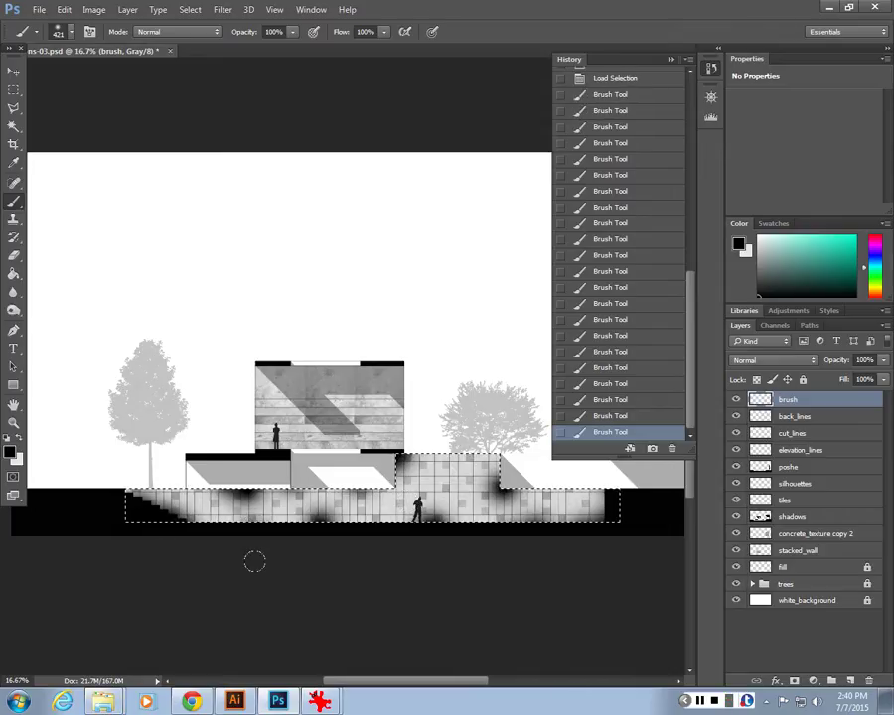
Clear the selection and compare the wall with the brush shading hidden and shown.
{"action": "left_click", "coordinate": [13, 89]}
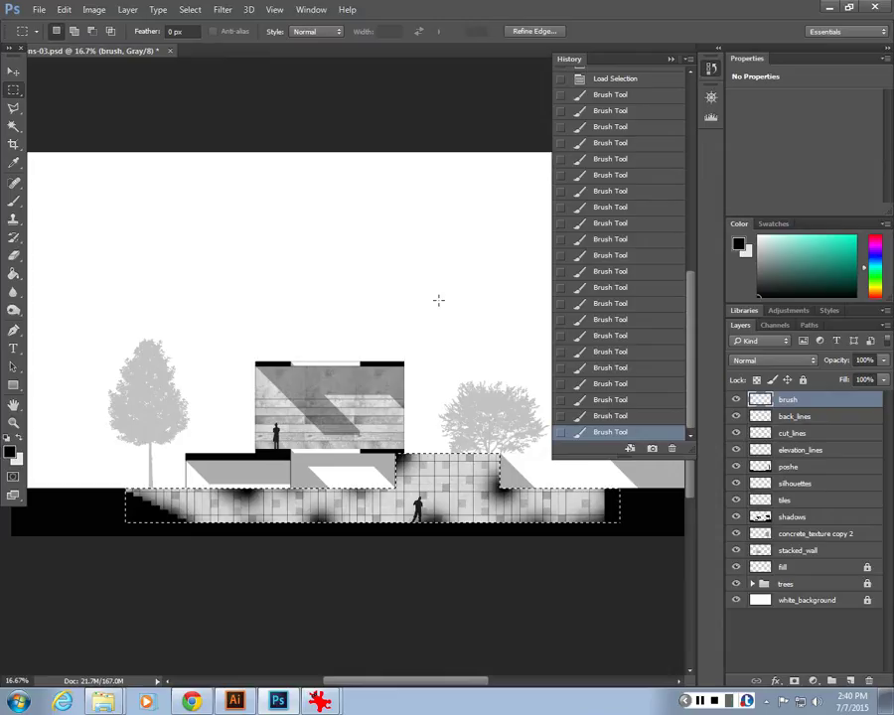
{"action": "left_click", "coordinate": [438, 299]}
{"action": "left_click", "coordinate": [735, 399]}
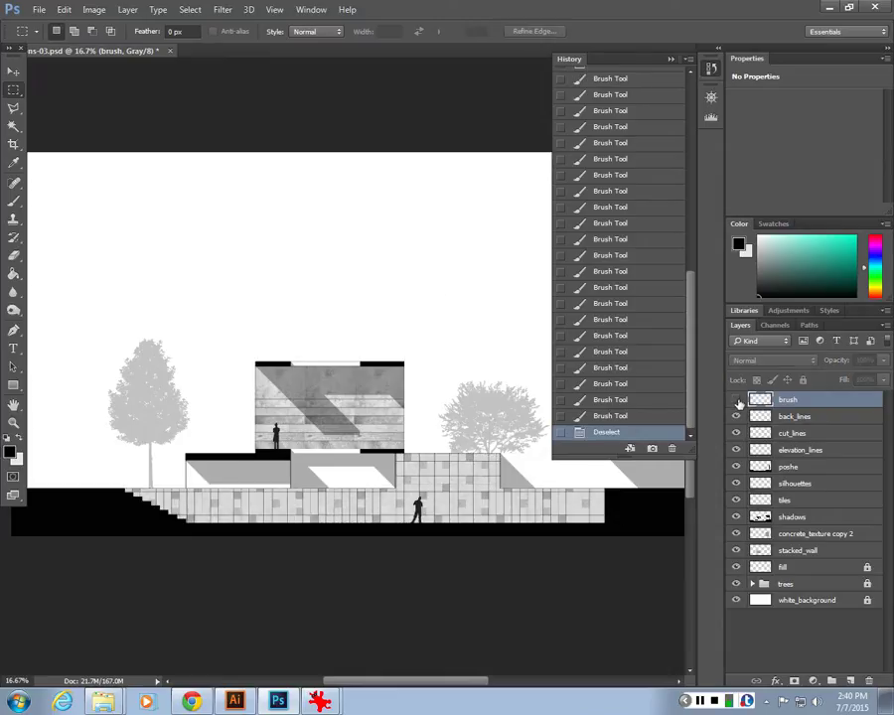
{"action": "left_click", "coordinate": [736, 399]}
{"action": "left_click", "coordinate": [736, 399]}
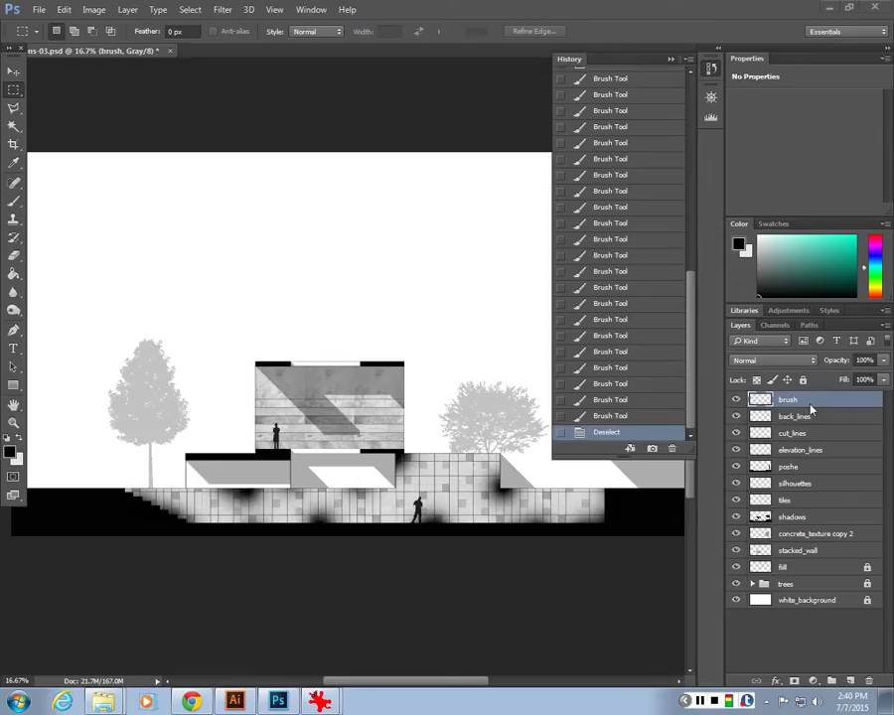
Reload the tiles layer's outline as a selection, then clear it again.
{"action": "left_click", "coordinate": [788, 501]}
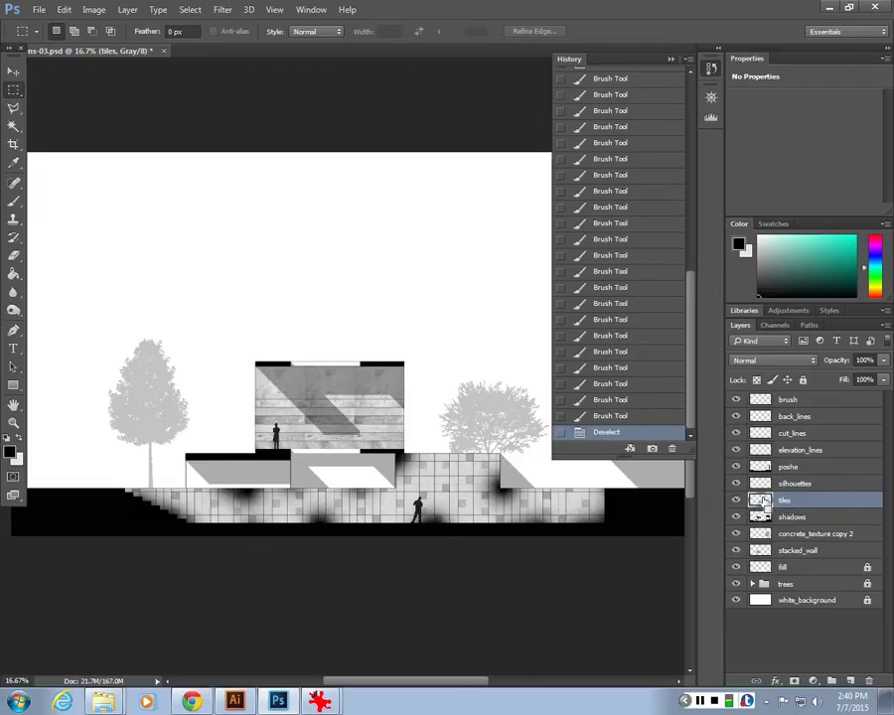
{"action": "left_click", "coordinate": [760, 502], "text": "ctrl"}
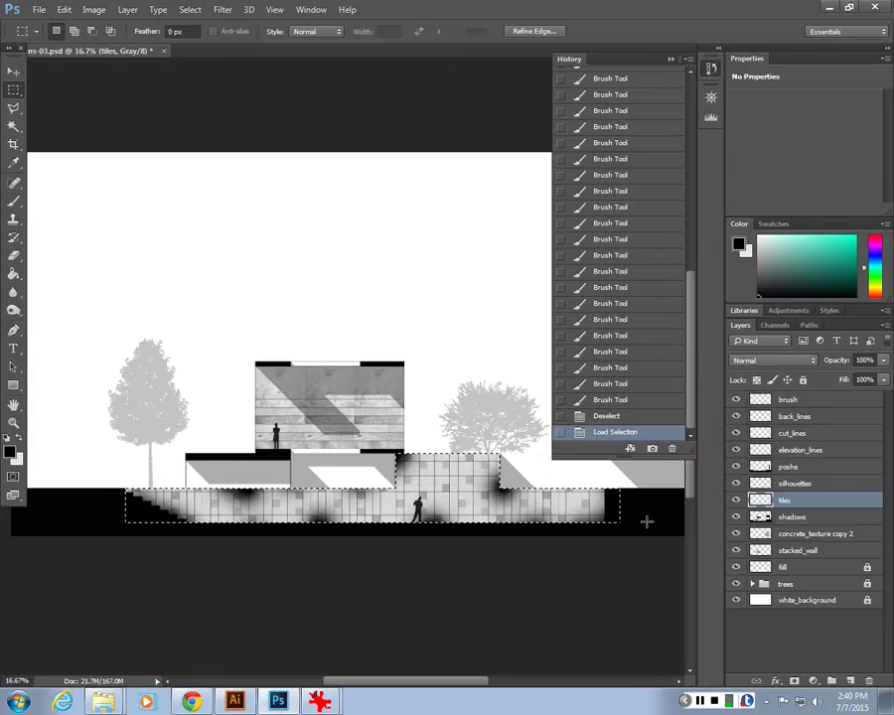
{"action": "left_click", "coordinate": [611, 589]}
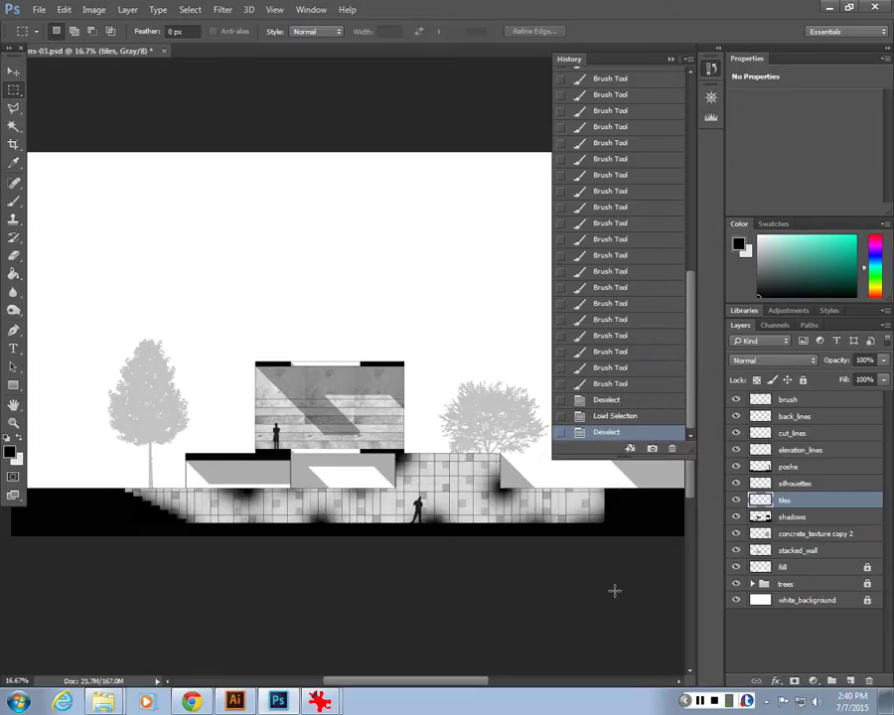
{"action": "scroll", "coordinate": [618, 566], "scroll_direction": "up", "scroll_amount": 3}
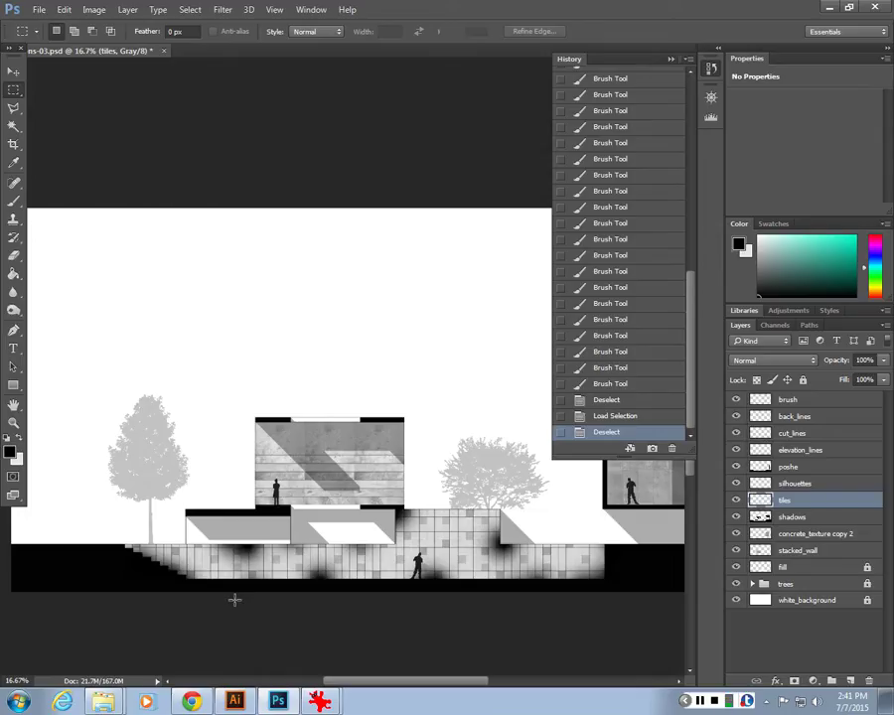
Try the brush layer at 80% and then 20% opacity.
{"action": "left_click", "coordinate": [808, 403]}
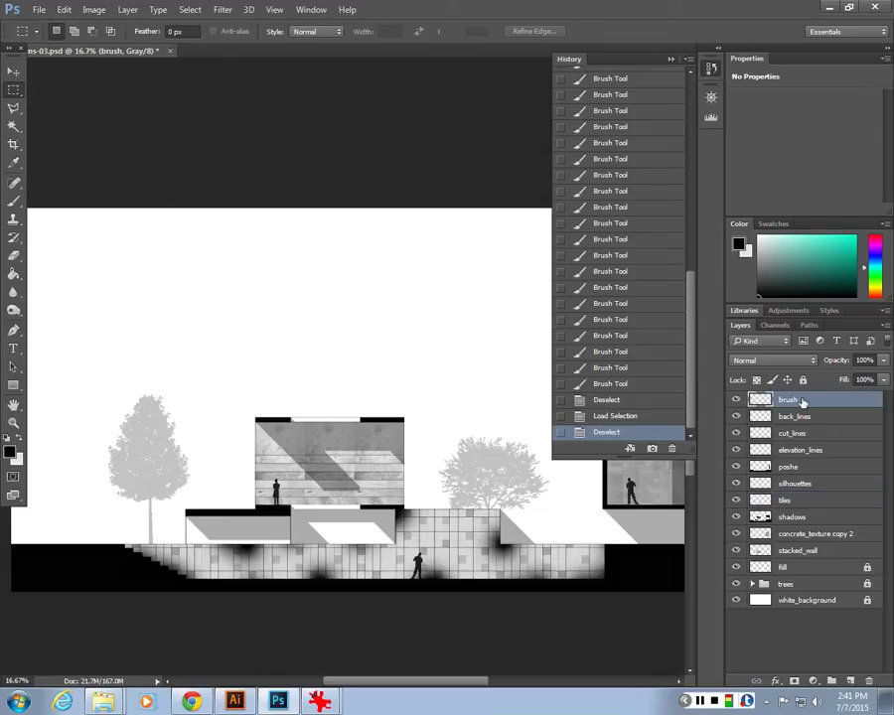
{"action": "left_click", "coordinate": [864, 361]}
{"action": "type", "text": "80"}
{"action": "key", "text": "Return"}
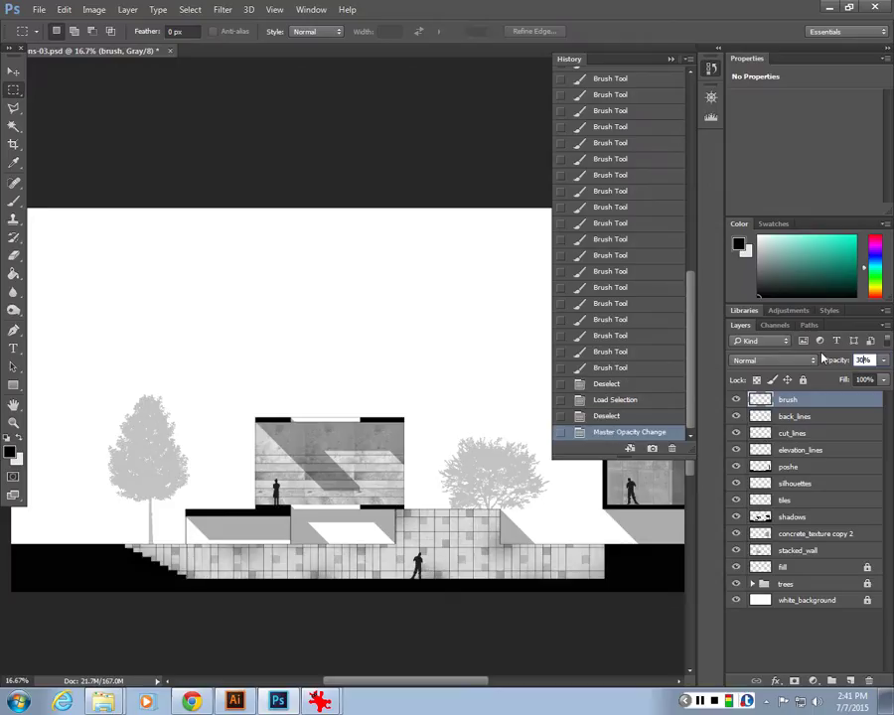
{"action": "left_click_drag", "start_coordinate": [844, 360], "coordinate": [802, 357]}
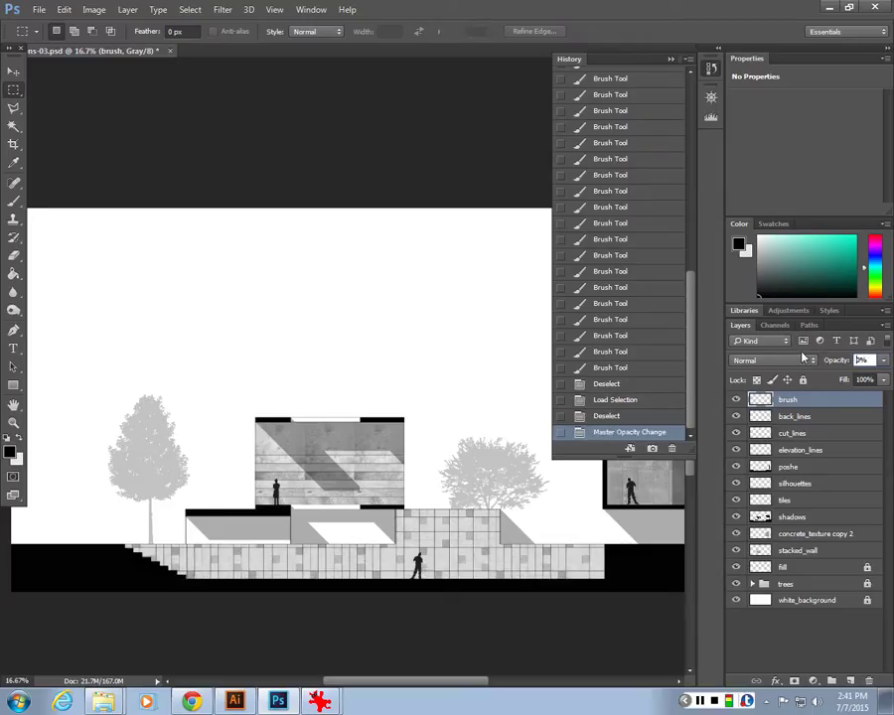
{"action": "type", "text": "20"}
{"action": "key", "text": "Return"}
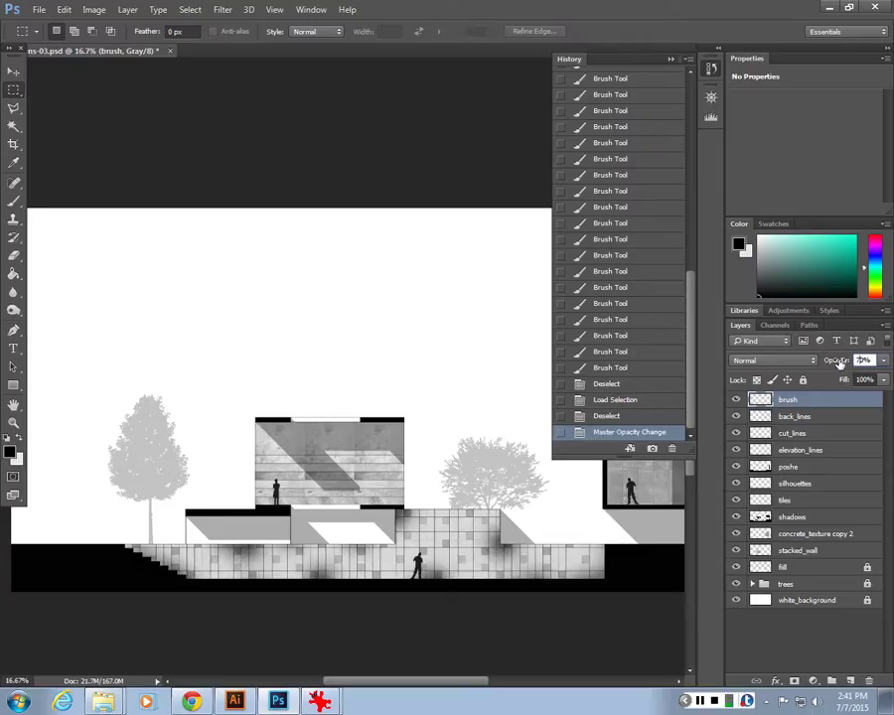
Test brush layer opacities of 8%, 60%, 5% and 50%.
{"action": "type", "text": "8"}
{"action": "key", "text": "Return"}
{"action": "type", "text": "60"}
{"action": "key", "text": "Return"}
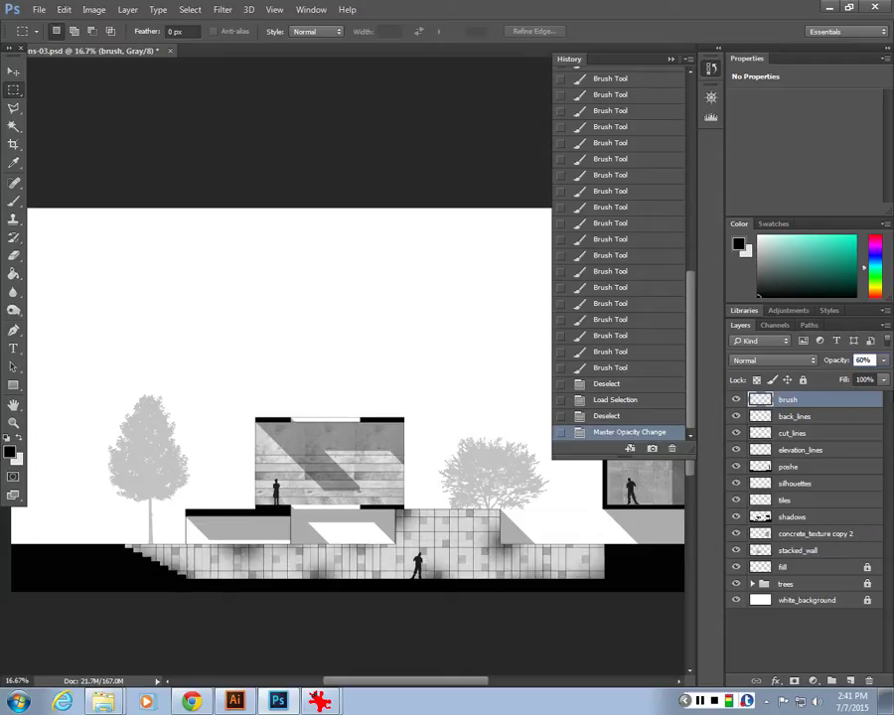
{"action": "type", "text": "5"}
{"action": "key", "text": "Return"}
{"action": "type", "text": "50"}
{"action": "key", "text": "Return"}
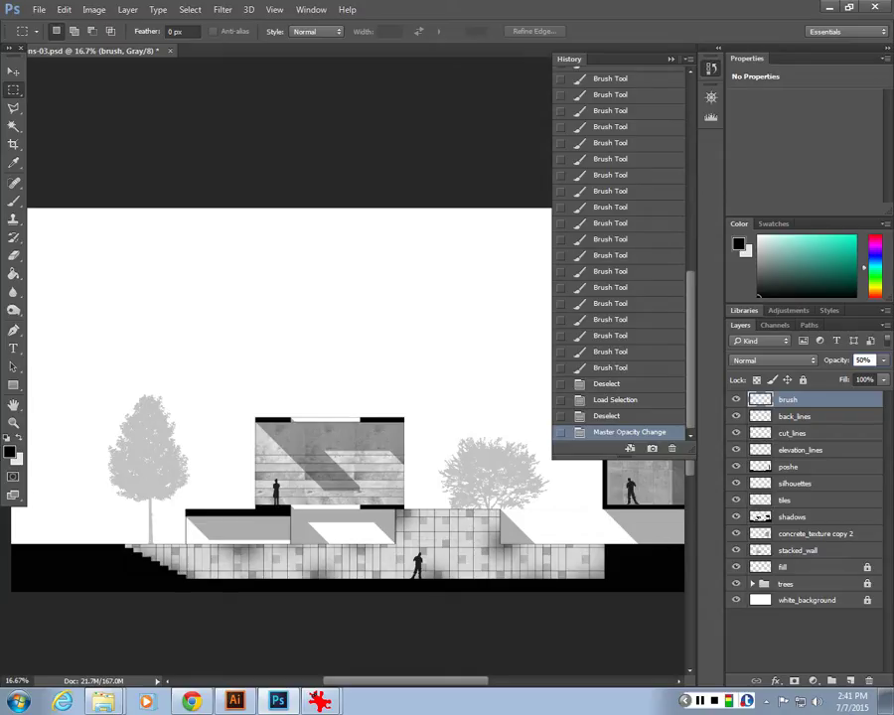
Settle the brush layer at 59% opacity and compare it hidden and shown.
{"action": "key", "text": "ctrl+minus"}
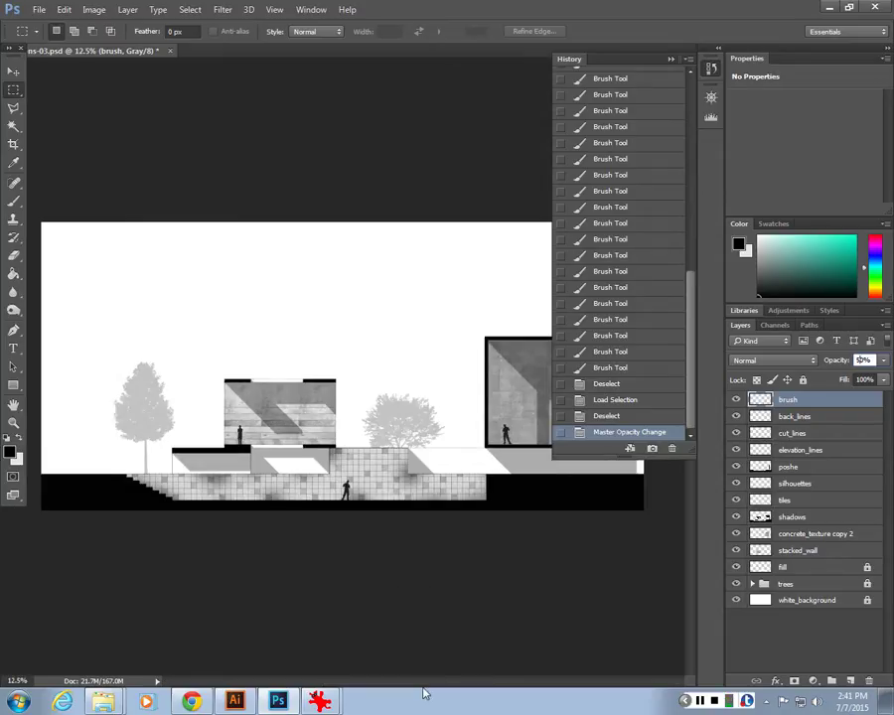
{"action": "key", "text": "5"}
{"action": "key", "text": "9"}
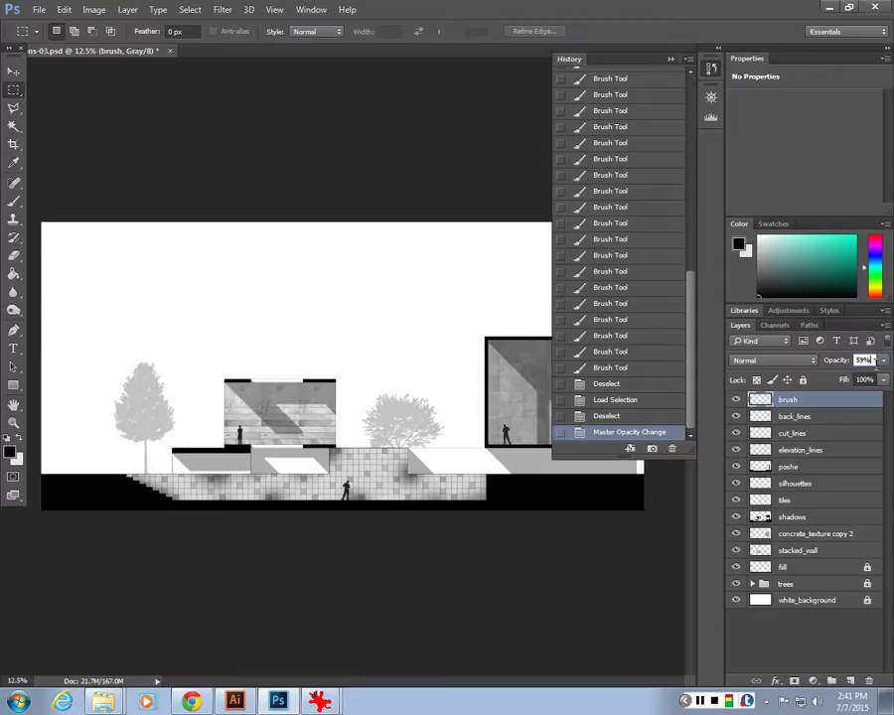
{"action": "left_click", "coordinate": [866, 361]}
{"action": "left_click", "coordinate": [736, 399]}
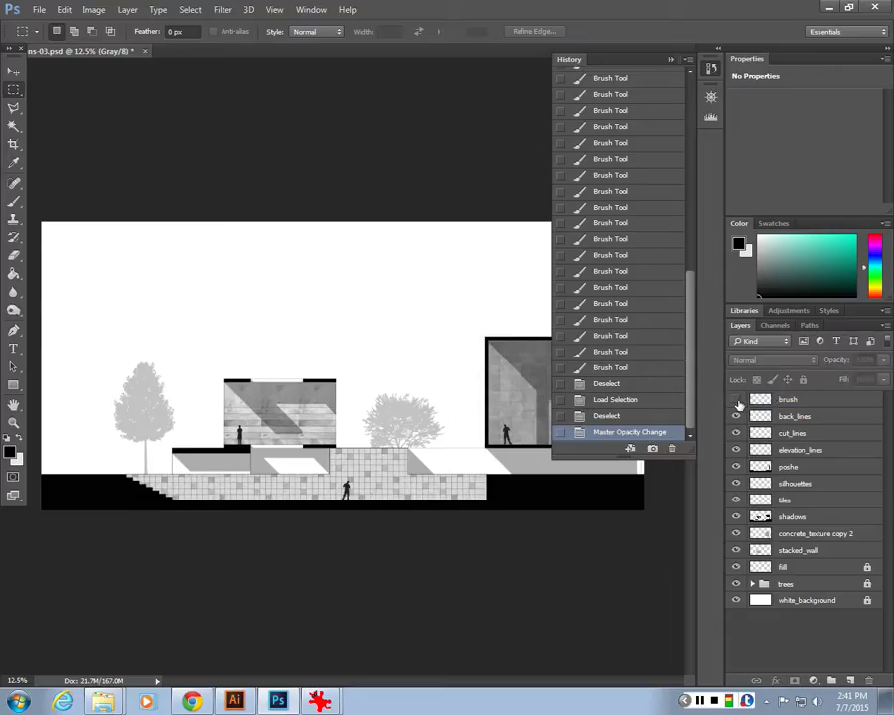
{"action": "left_click", "coordinate": [736, 399]}
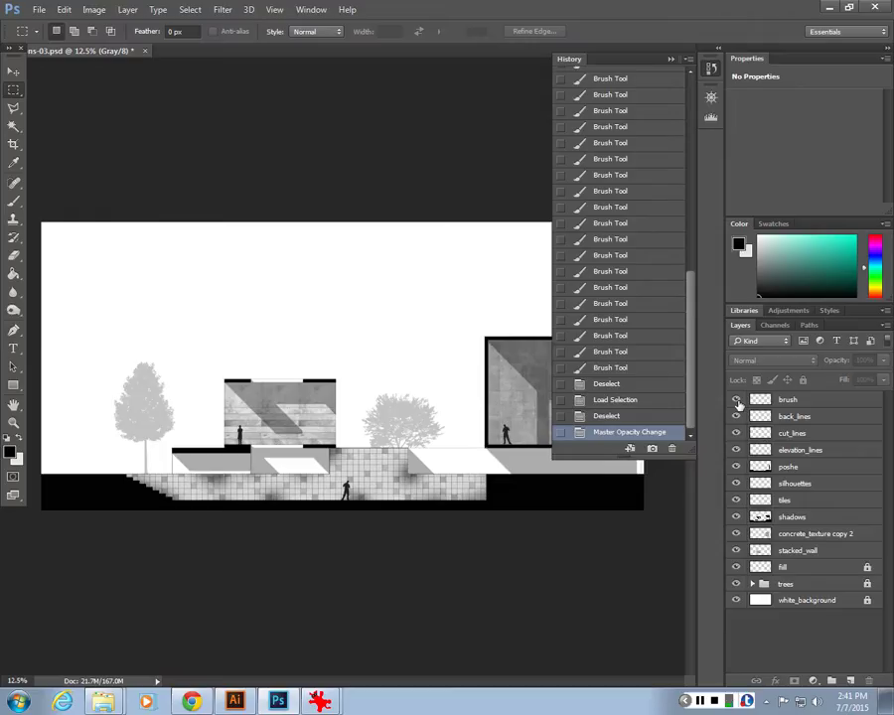
{"action": "left_click", "coordinate": [90, 700]}
{"action": "right_click", "coordinate": [591, 244]}
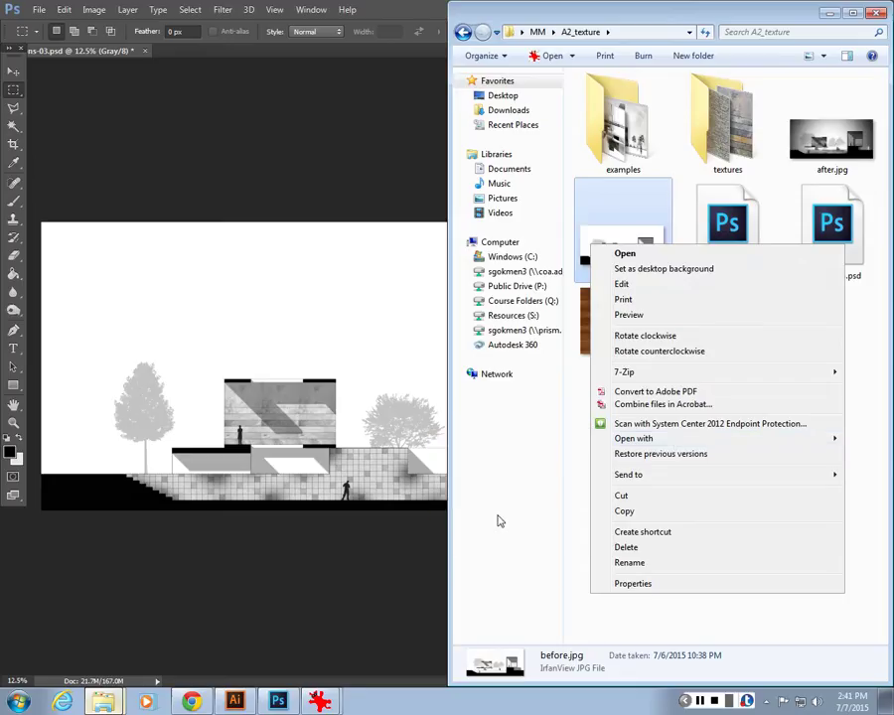
{"action": "key", "text": "Escape"}
{"action": "key", "text": "Down"}
{"action": "key", "text": "Return"}
{"action": "key", "text": "Right"}
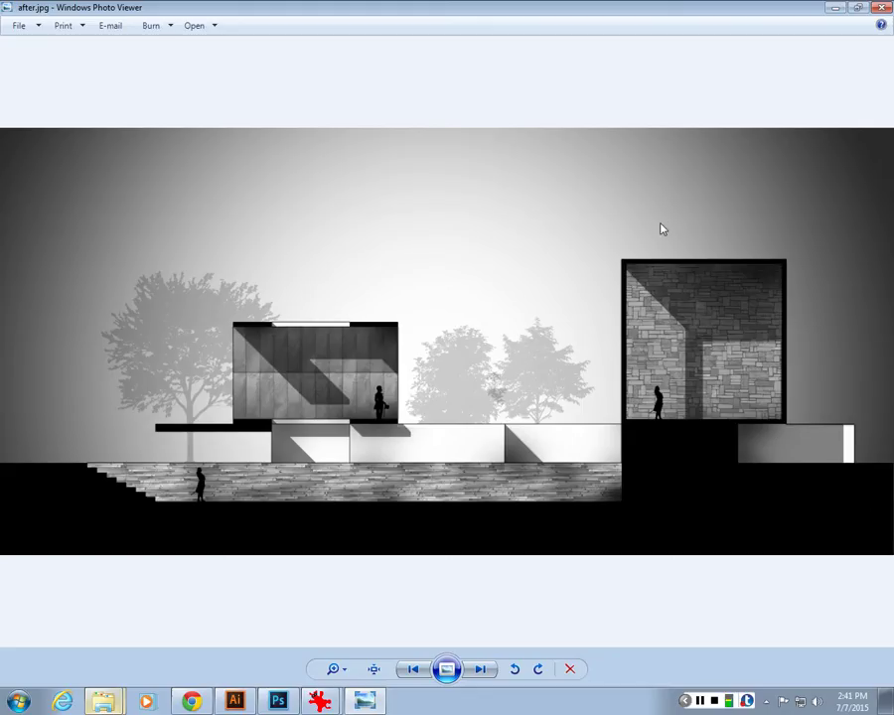
{"action": "key", "text": "alt+F4"}
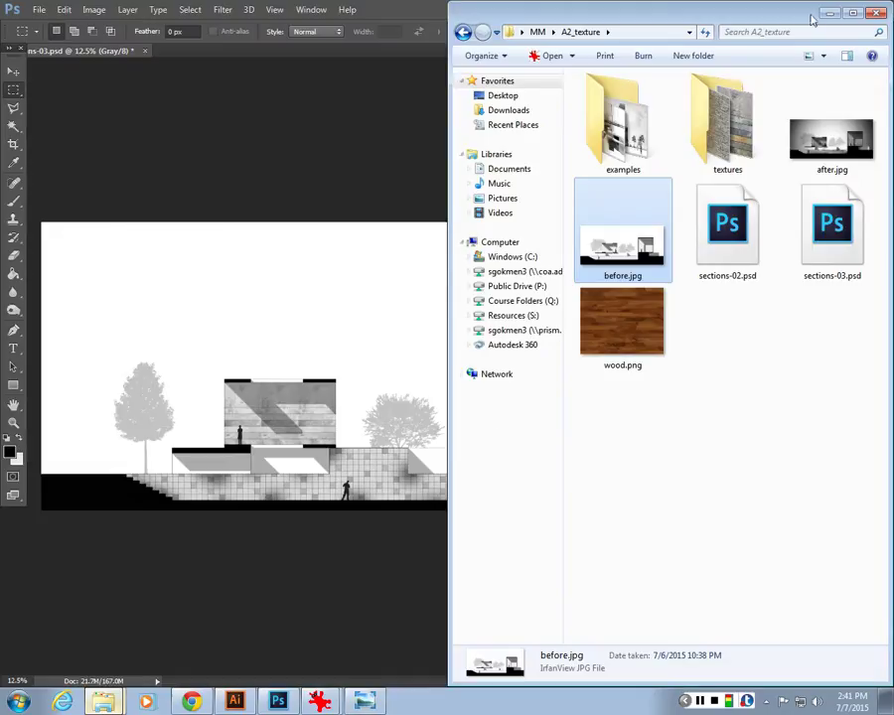
{"action": "key", "text": "alt+Tab"}
At 25% zoom, marquee the pale slab strip under the square box on the brush layer.
{"action": "key", "text": "ctrl+plus"}
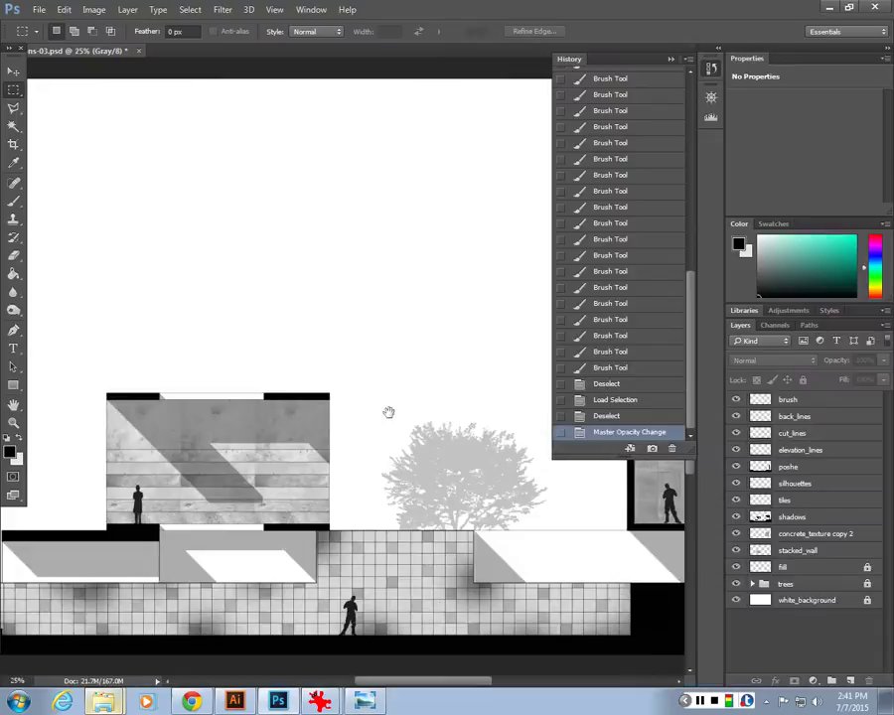
{"action": "left_click_drag", "start_coordinate": [390, 413], "coordinate": [268, 476]}
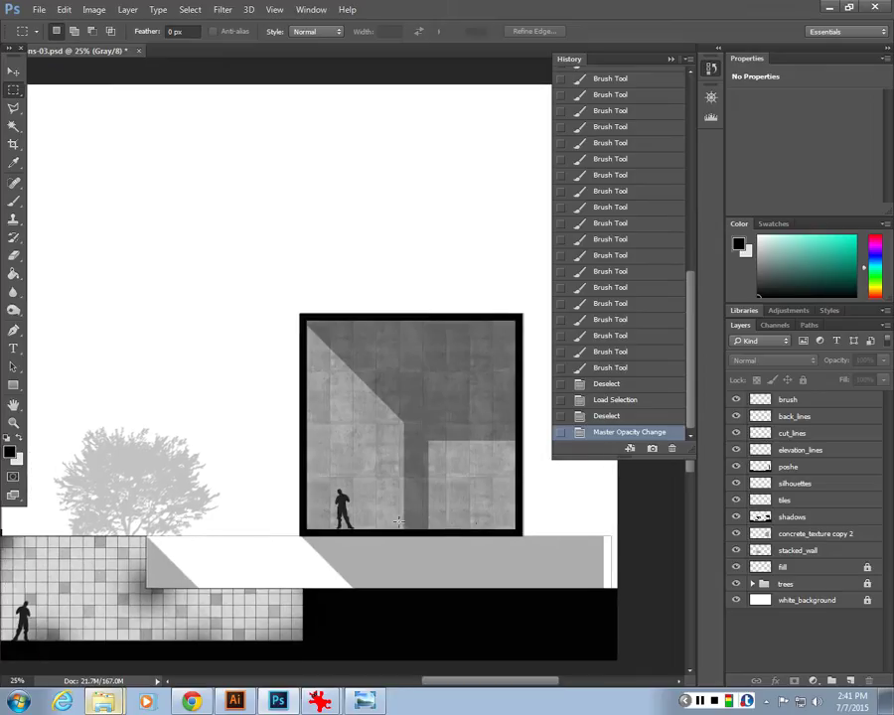
{"action": "left_click", "coordinate": [790, 402]}
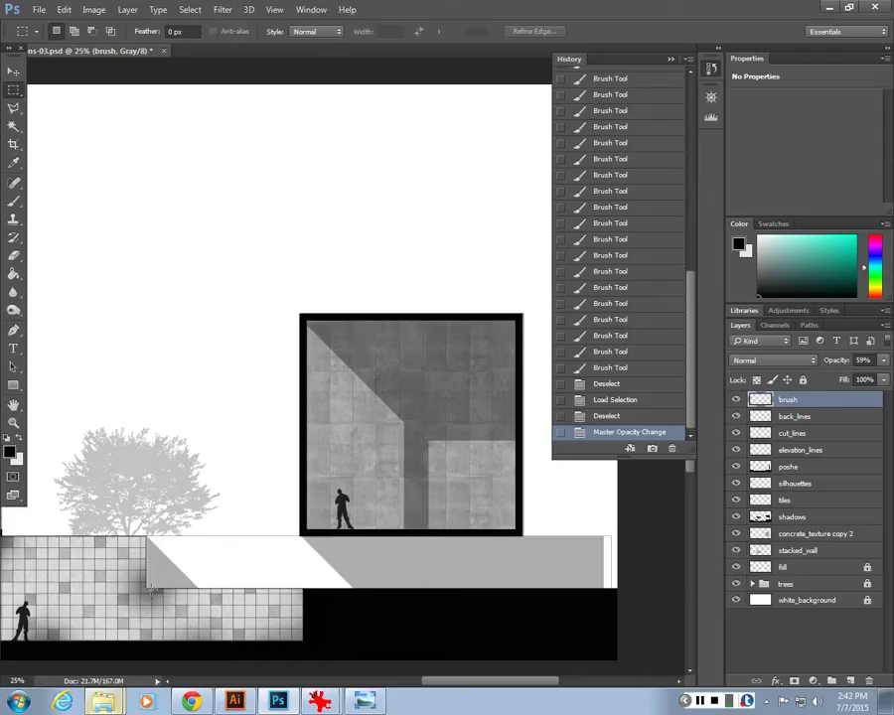
{"action": "left_click_drag", "start_coordinate": [147, 587], "coordinate": [611, 536]}
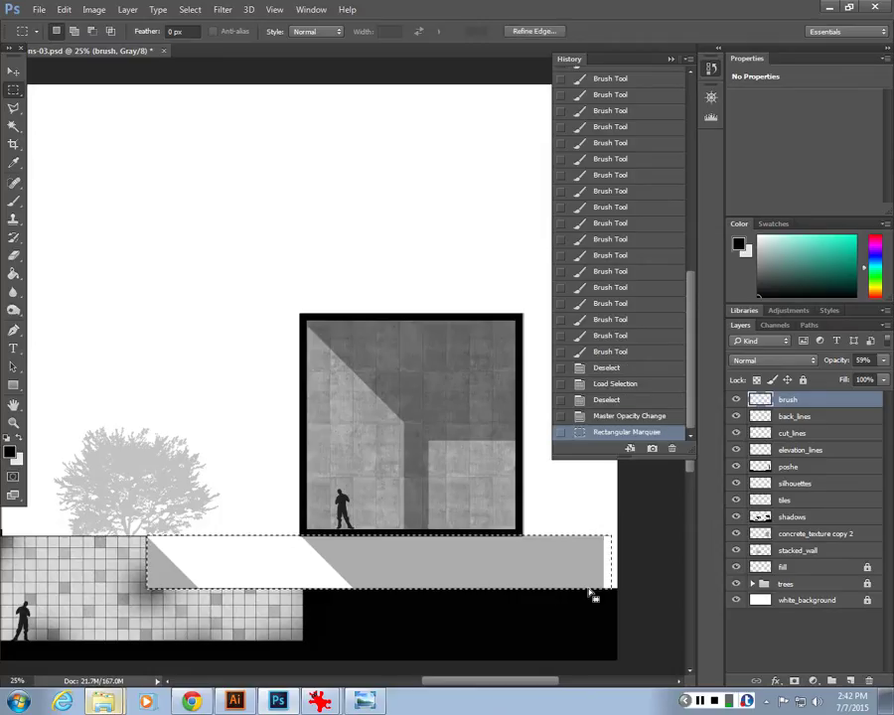
Brush soft grey shadow along the top edge of the selected band beneath the box.
{"action": "key", "text": "b"}
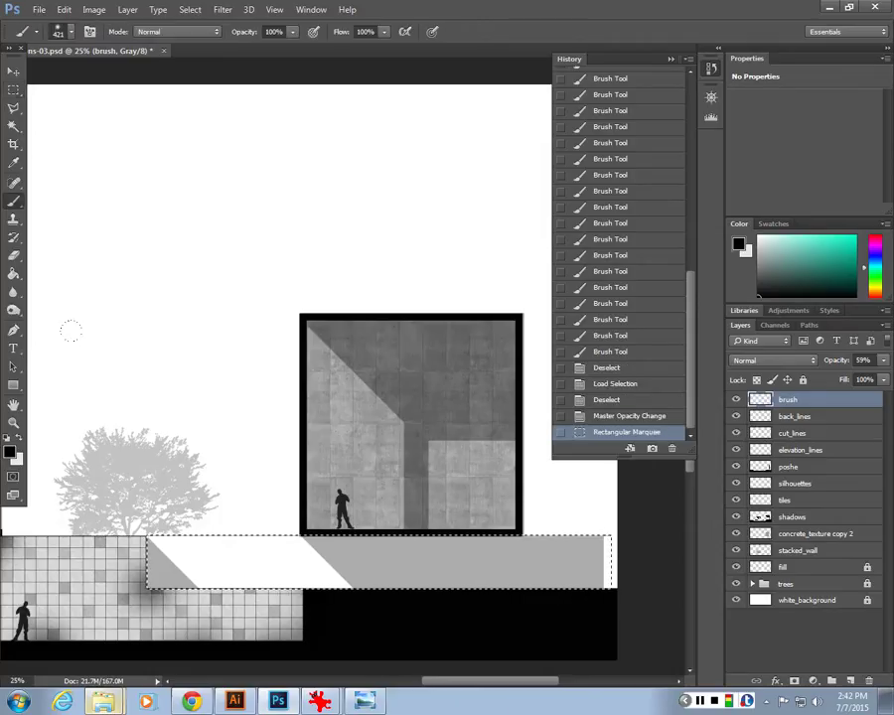
{"action": "left_click", "coordinate": [328, 541]}
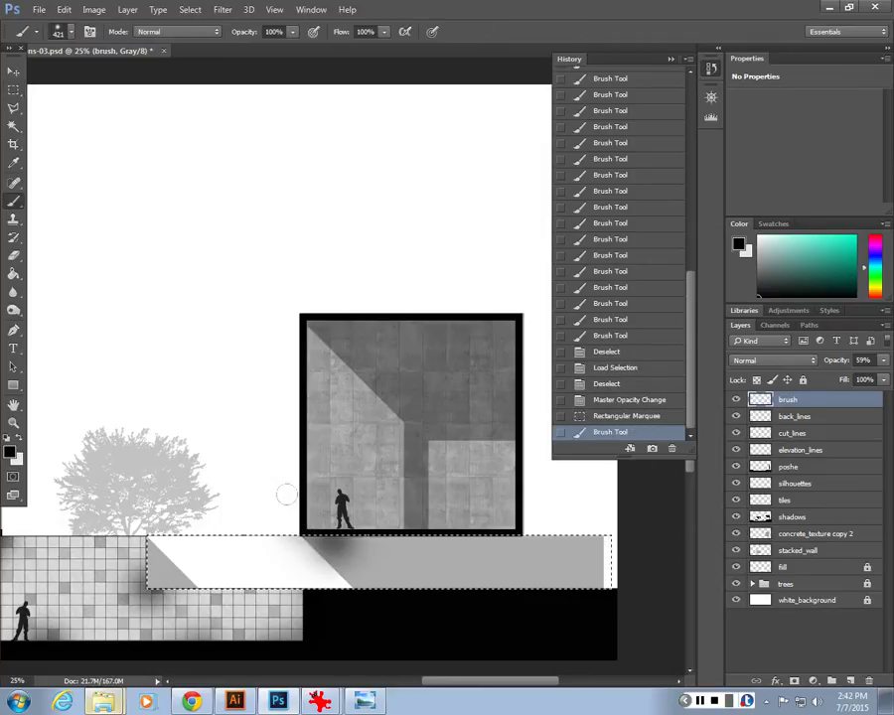
{"action": "left_click", "coordinate": [298, 542]}
{"action": "left_click", "coordinate": [422, 544]}
{"action": "left_click", "coordinate": [467, 544]}
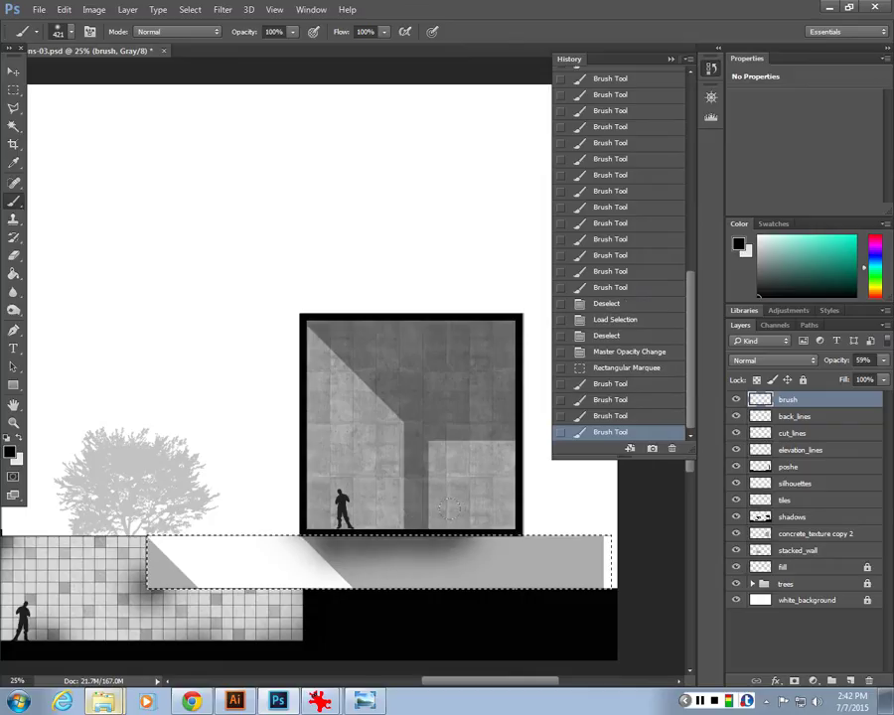
{"action": "left_click", "coordinate": [517, 544]}
{"action": "left_click", "coordinate": [556, 544]}
{"action": "left_click", "coordinate": [595, 544]}
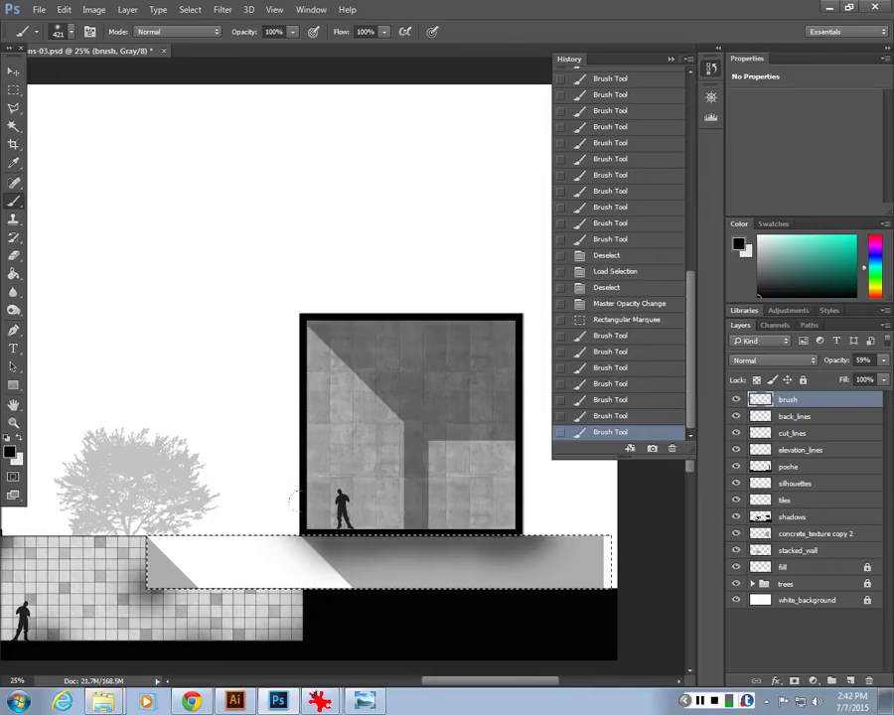
{"action": "left_click", "coordinate": [447, 514]}
{"action": "left_click", "coordinate": [527, 514]}
{"action": "left_click", "coordinate": [592, 512]}
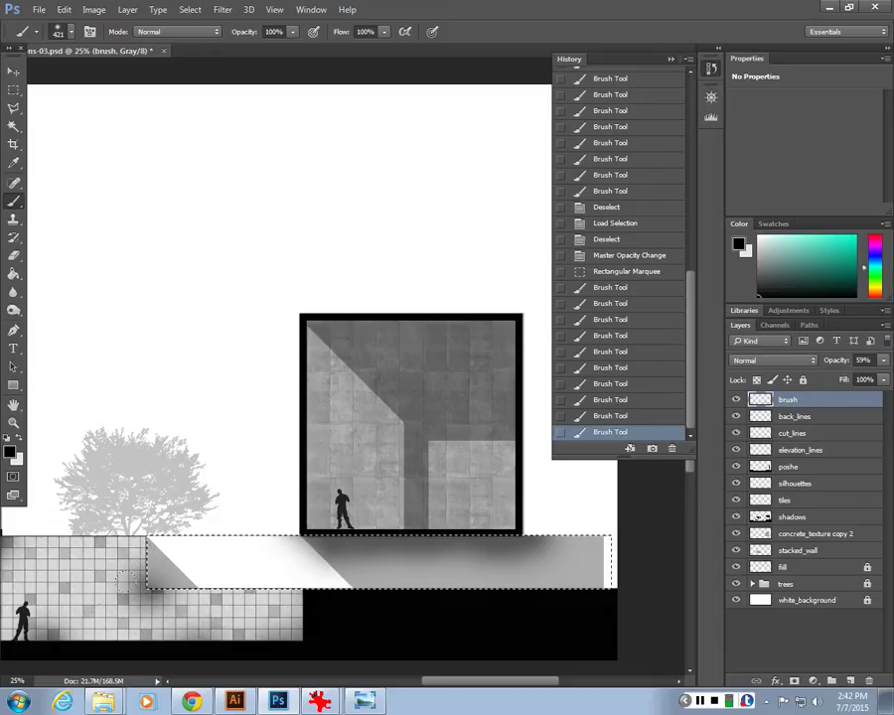
Faintly darken the lower-left tiles, including their top edge.
{"action": "left_click", "coordinate": [104, 607]}
{"action": "left_click", "coordinate": [109, 560]}
{"action": "left_click", "coordinate": [121, 572]}
{"action": "left_click", "coordinate": [111, 568]}
{"action": "left_click", "coordinate": [96, 565]}
{"action": "left_click", "coordinate": [85, 562]}
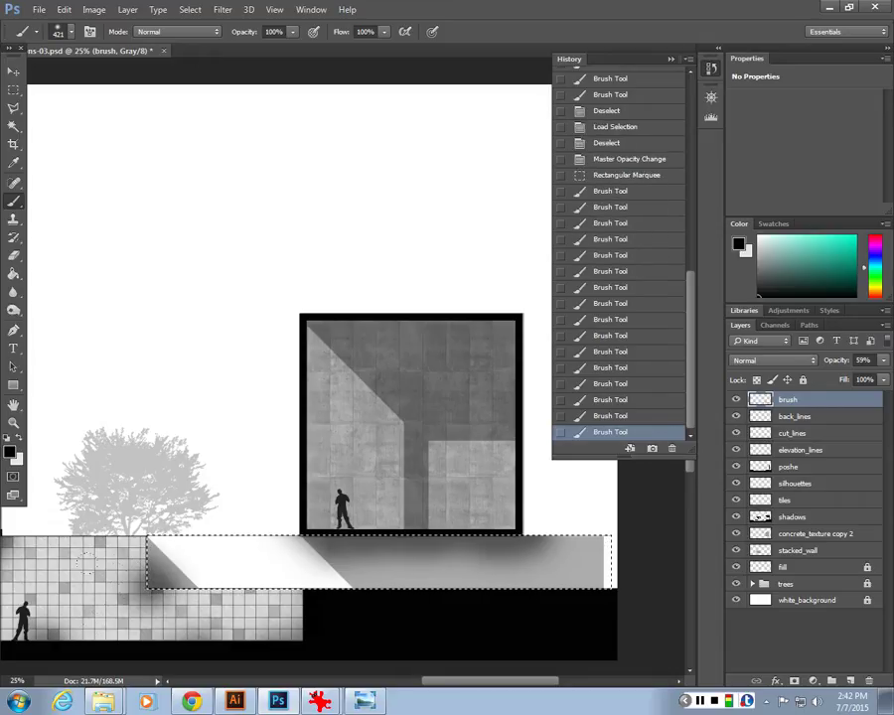
Fill in and touch up grey shading lower inside the selected band.
{"action": "left_click", "coordinate": [501, 580]}
{"action": "left_click", "coordinate": [467, 576]}
{"action": "left_click", "coordinate": [437, 574]}
{"action": "left_click", "coordinate": [506, 591]}
{"action": "left_click", "coordinate": [491, 597]}
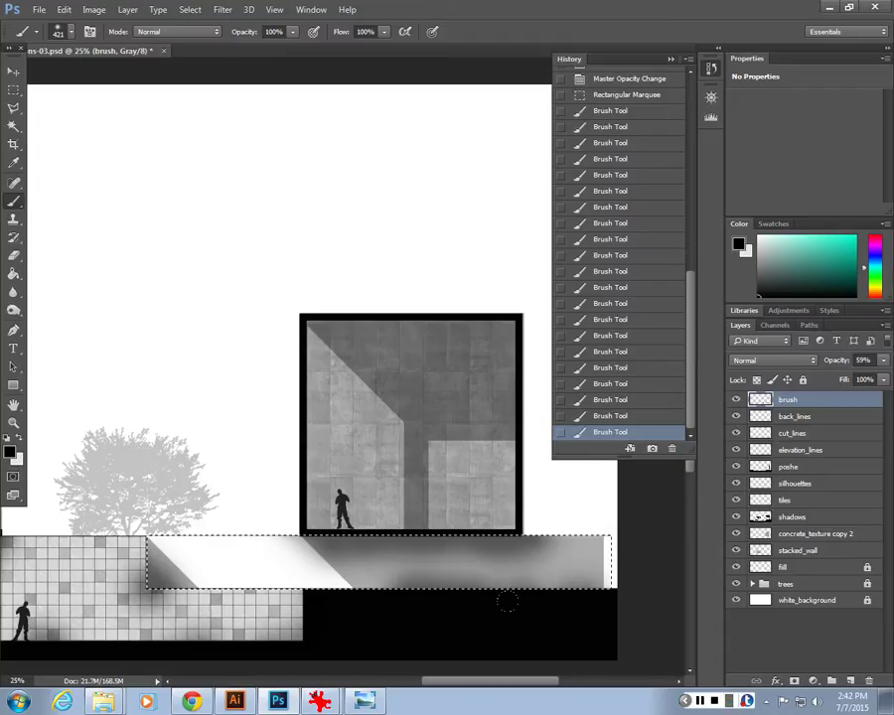
{"action": "left_click", "coordinate": [488, 599]}
{"action": "left_click", "coordinate": [526, 586]}
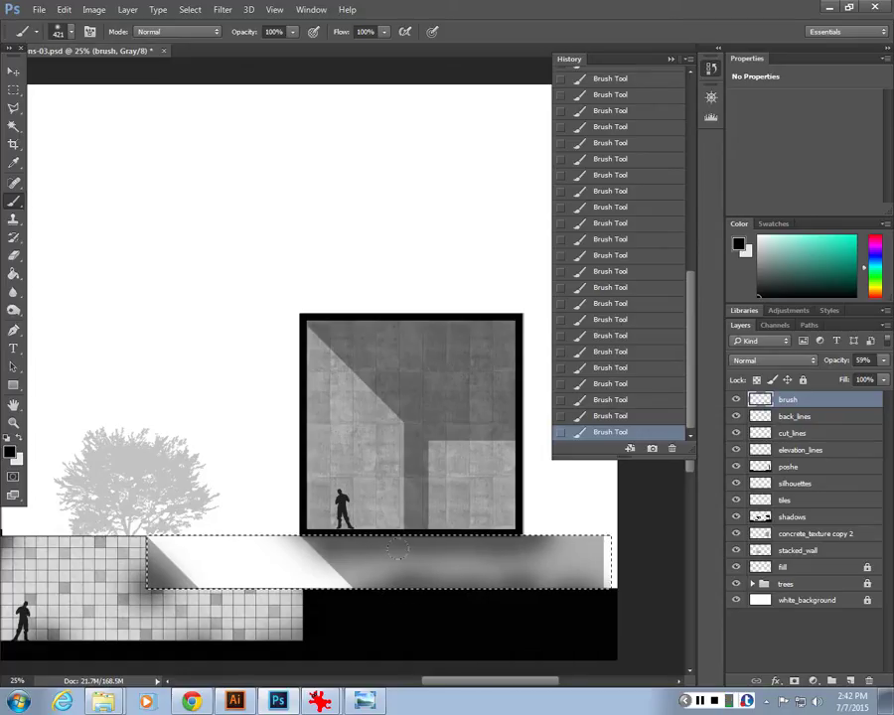
Step back through History to the band before any shading.
{"action": "left_click", "coordinate": [614, 255]}
{"action": "left_click", "coordinate": [617, 207]}
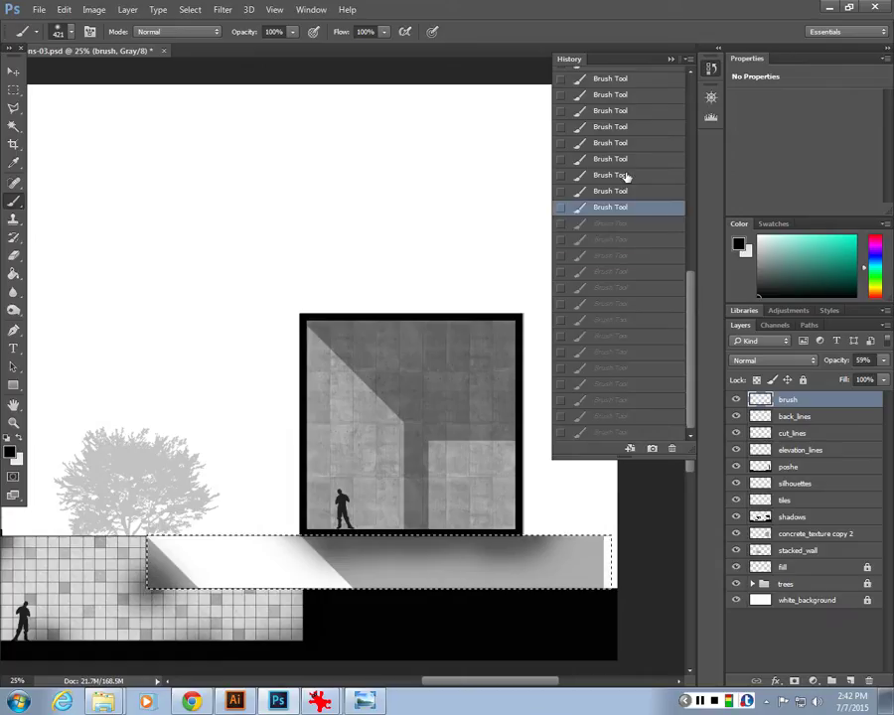
{"action": "left_click", "coordinate": [628, 159]}
{"action": "left_click", "coordinate": [626, 126]}
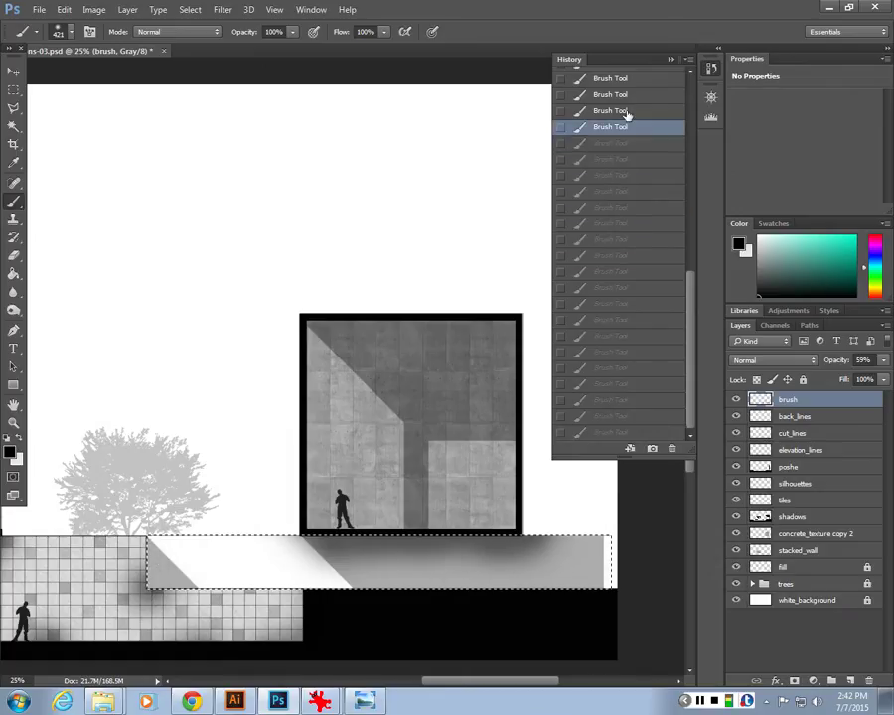
{"action": "left_click", "coordinate": [623, 110]}
{"action": "left_click", "coordinate": [614, 127]}
{"action": "scroll", "coordinate": [616, 142], "scroll_direction": "up", "scroll_amount": 2}
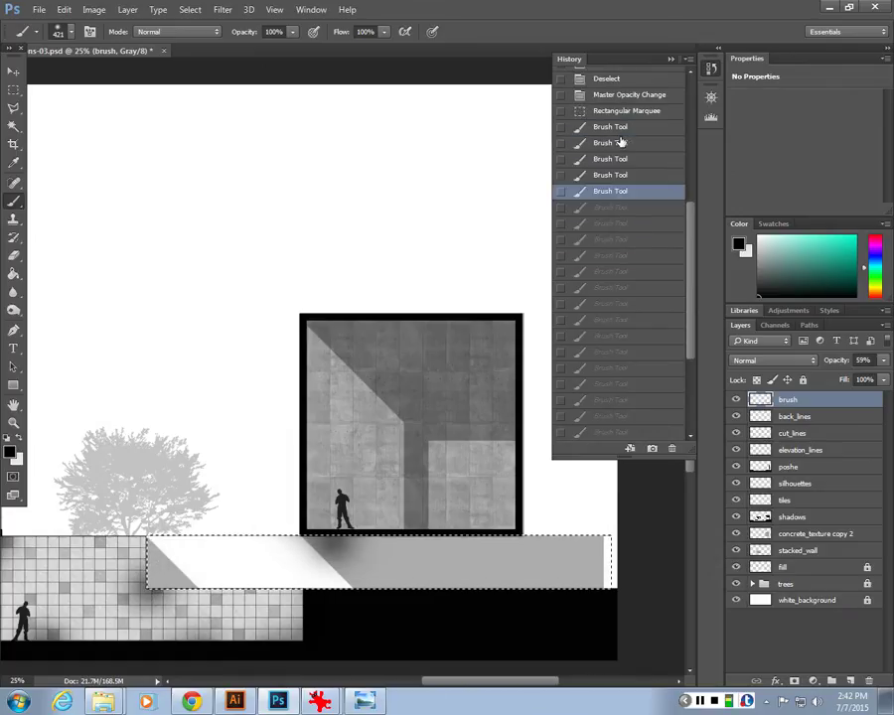
{"action": "left_click", "coordinate": [617, 142]}
{"action": "left_click", "coordinate": [620, 126]}
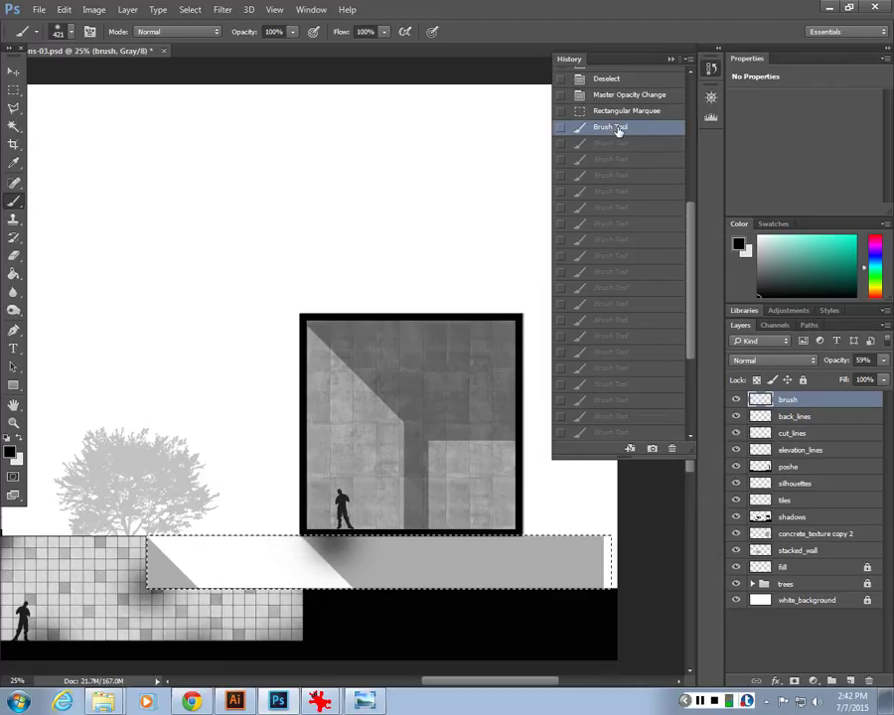
{"action": "left_click", "coordinate": [623, 110]}
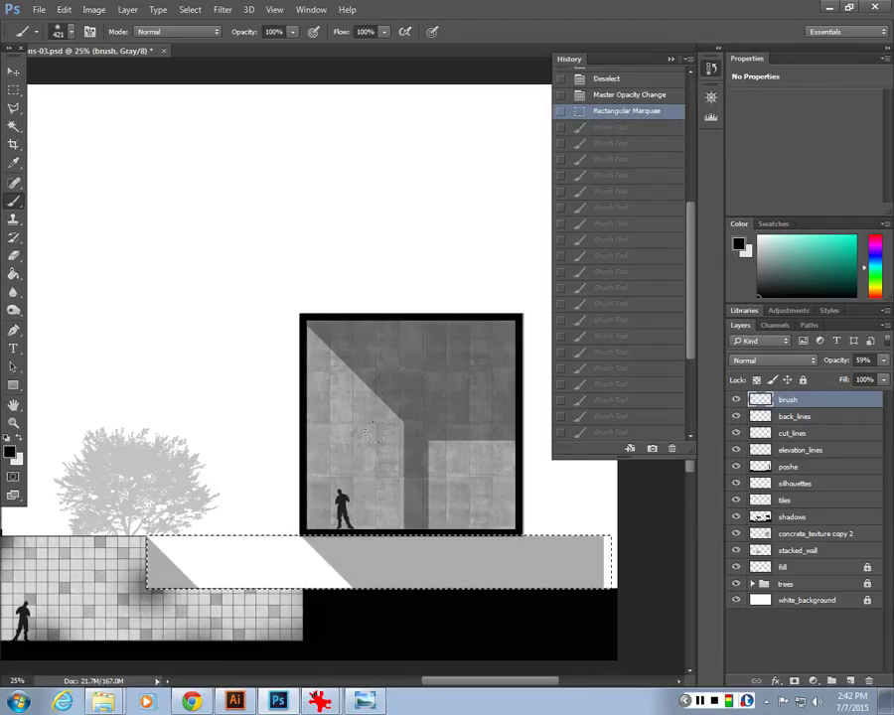
Set the soft brush to 900 and darken the white part of the band.
{"action": "key", "text": "bracketright"}
{"action": "key", "text": "bracketright"}
{"action": "key", "text": "bracketright"}
{"action": "key", "text": "bracketright"}
{"action": "key", "text": "bracketright"}
{"action": "key", "text": "bracketright"}
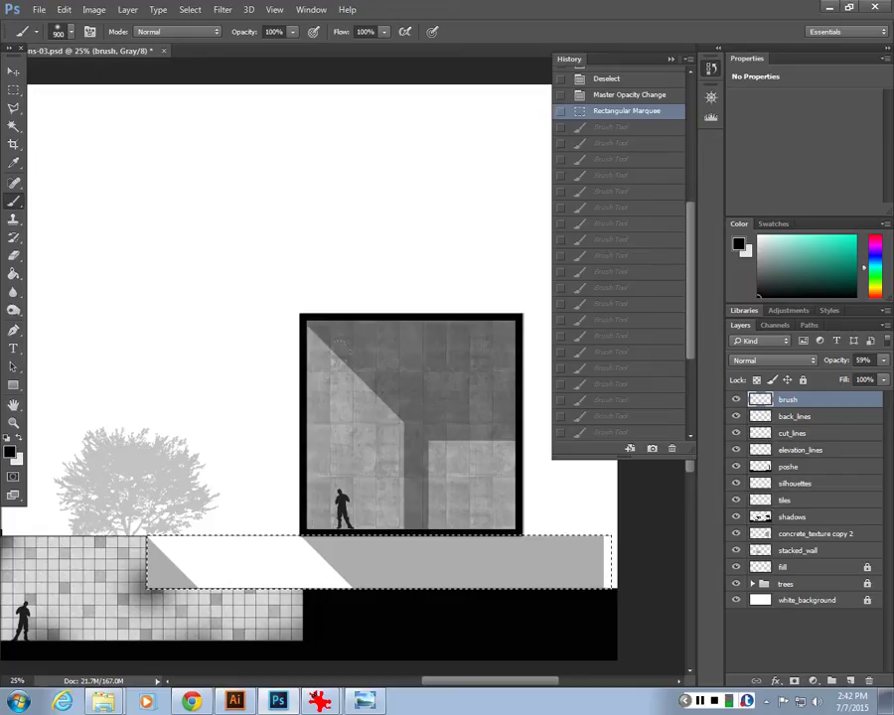
{"action": "key", "text": "bracketright"}
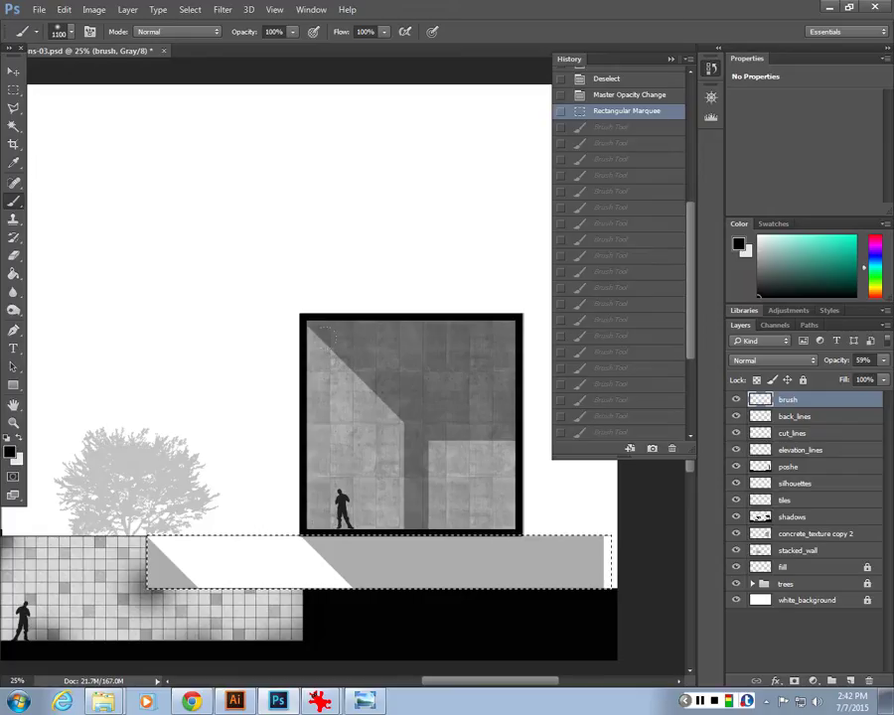
{"action": "key", "text": "bracketleft"}
{"action": "key", "text": "bracketleft"}
{"action": "key", "text": "bracketleft"}
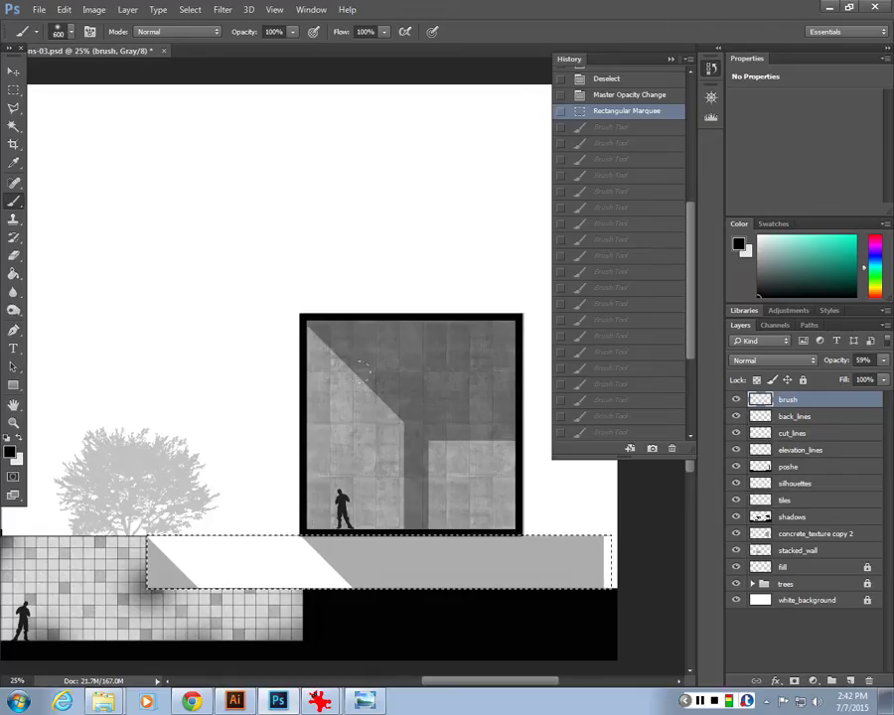
{"action": "key", "text": "bracketright"}
{"action": "key", "text": "bracketright"}
{"action": "key", "text": "bracketright"}
{"action": "key", "text": "bracketright"}
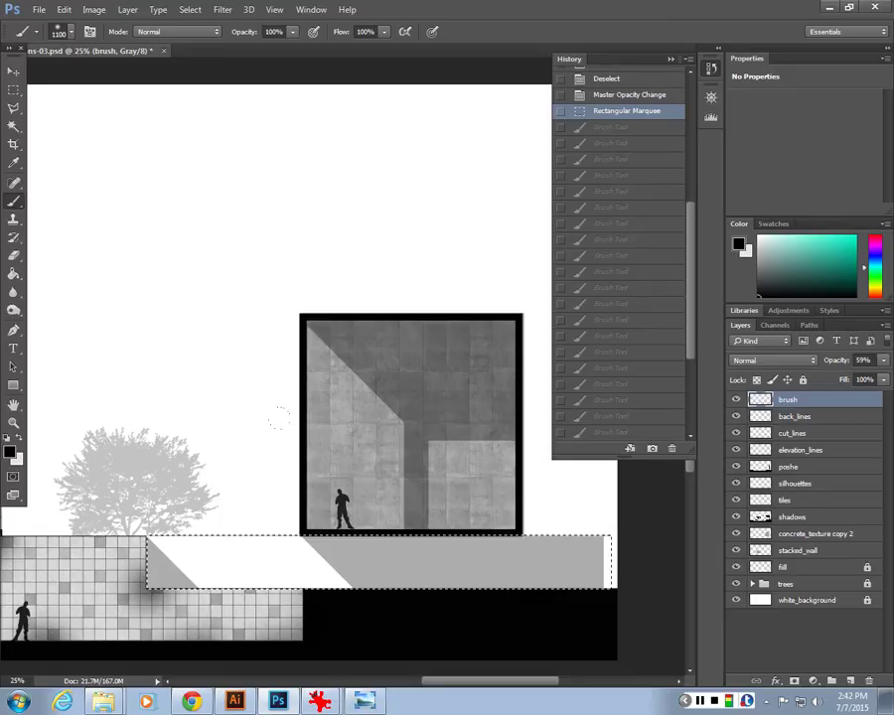
{"action": "key", "text": "bracketleft"}
{"action": "key", "text": "bracketleft"}
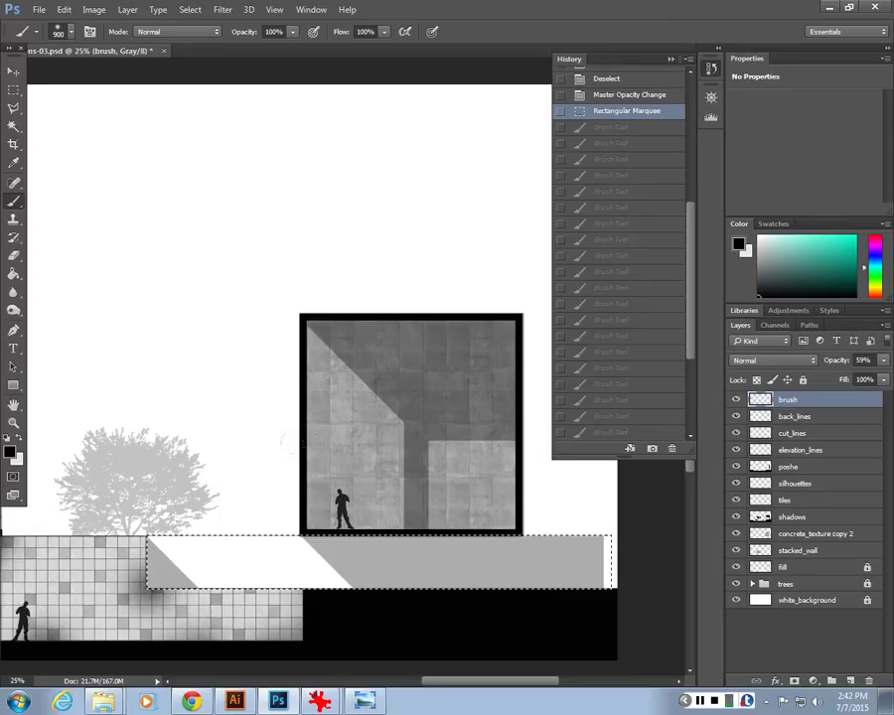
{"action": "left_click", "coordinate": [287, 442]}
{"action": "left_click", "coordinate": [455, 437]}
{"action": "left_click", "coordinate": [456, 437]}
{"action": "left_click", "coordinate": [456, 437]}
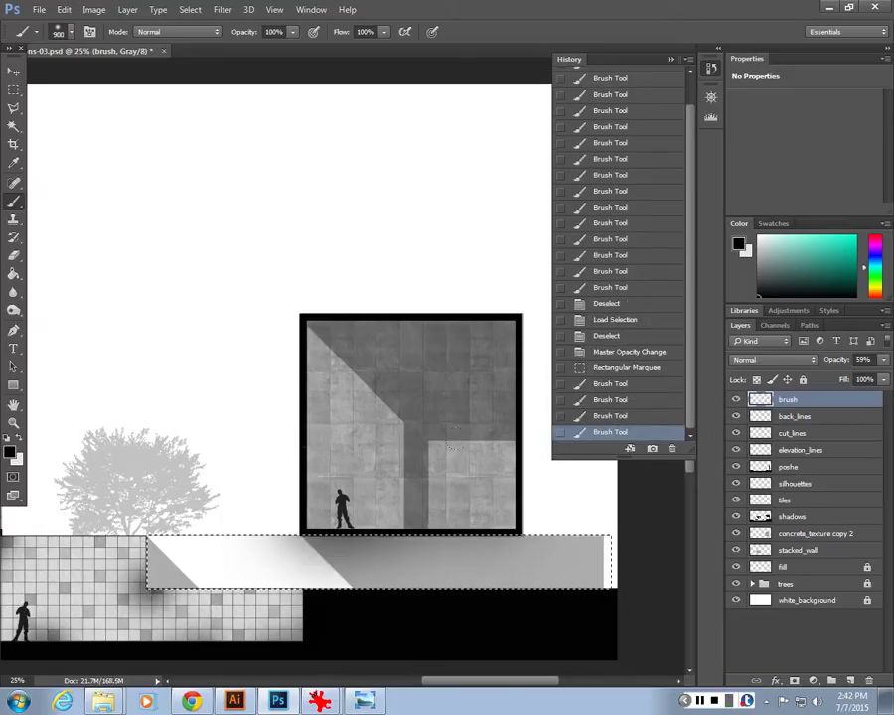
{"action": "left_click", "coordinate": [456, 437]}
{"action": "left_click", "coordinate": [456, 437]}
{"action": "left_click", "coordinate": [456, 436]}
{"action": "left_click", "coordinate": [456, 437]}
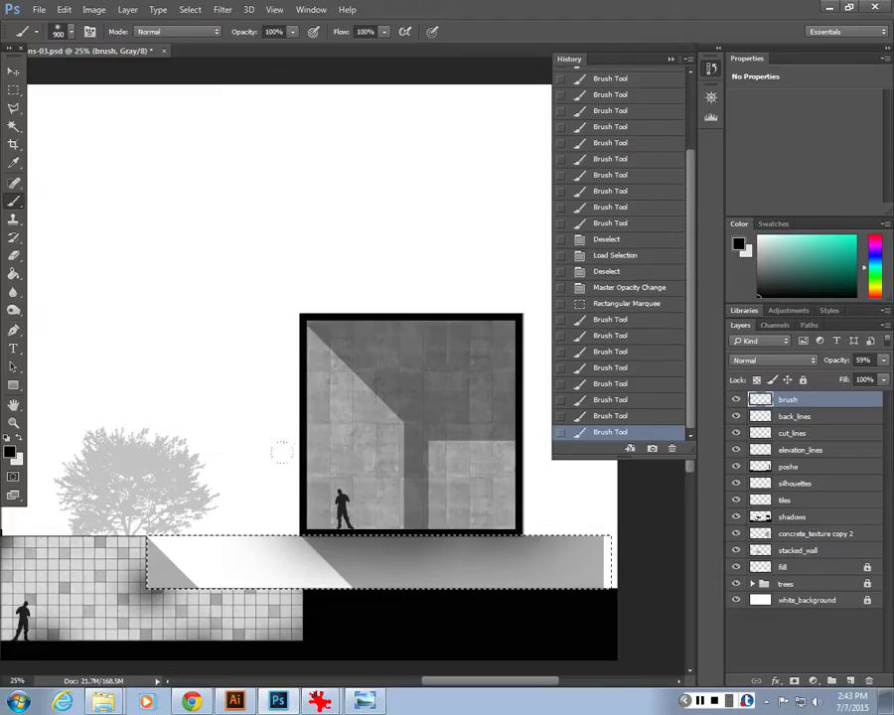
Deepen the band's shading with more soft strokes, especially at its left end.
{"action": "left_click", "coordinate": [503, 611]}
{"action": "left_click", "coordinate": [502, 611]}
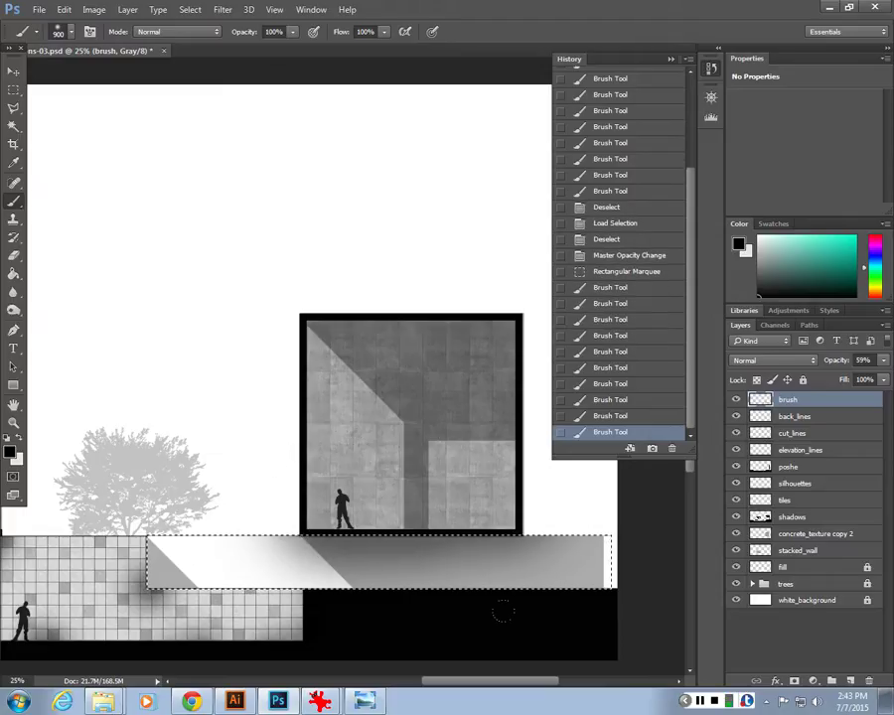
{"action": "left_click", "coordinate": [502, 610]}
{"action": "left_click", "coordinate": [502, 489]}
{"action": "left_click", "coordinate": [503, 490]}
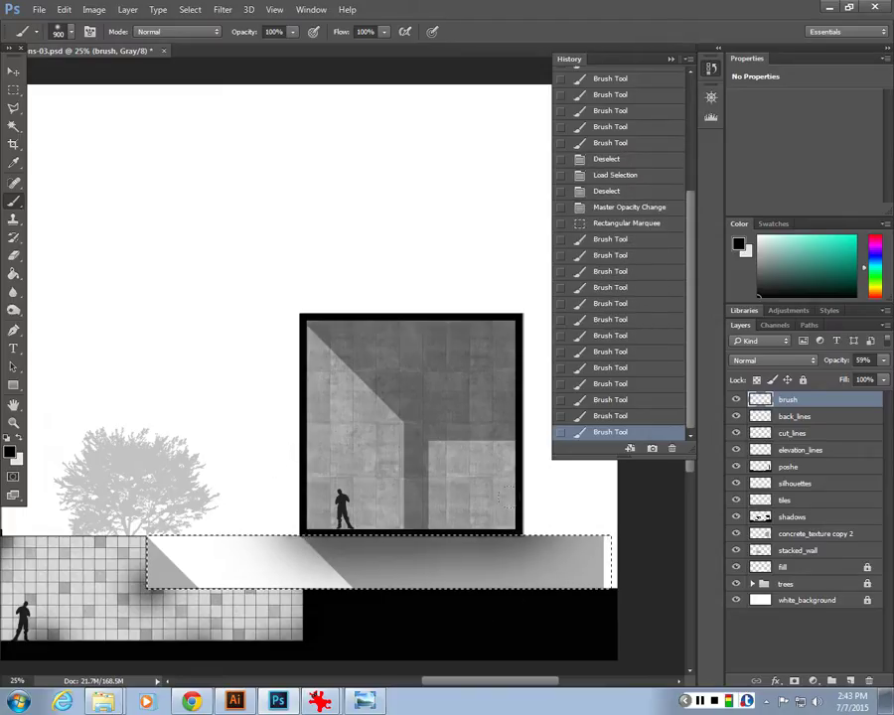
{"action": "scroll", "coordinate": [70, 523], "scroll_direction": "down", "scroll_amount": 2}
{"action": "left_click", "coordinate": [69, 523]}
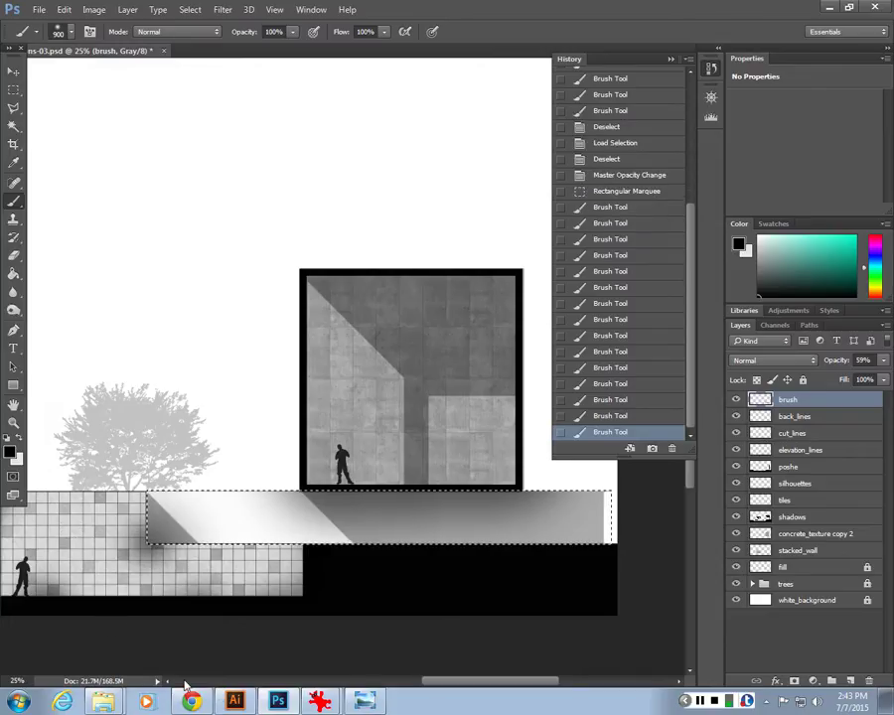
{"action": "left_click", "coordinate": [70, 523]}
{"action": "left_click", "coordinate": [69, 523]}
{"action": "left_click", "coordinate": [70, 523]}
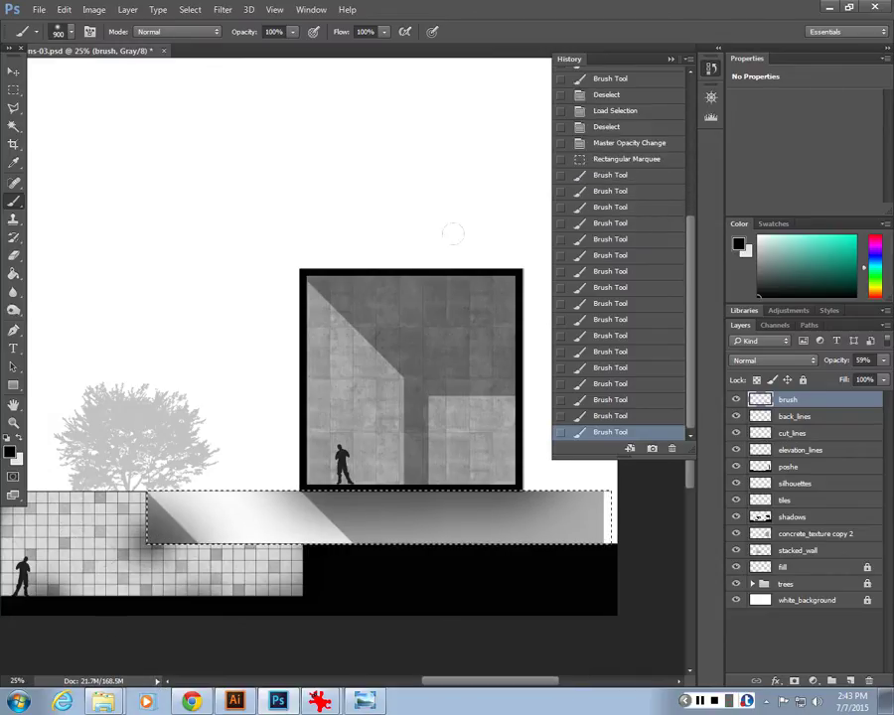
{"action": "left_click", "coordinate": [308, 12]}
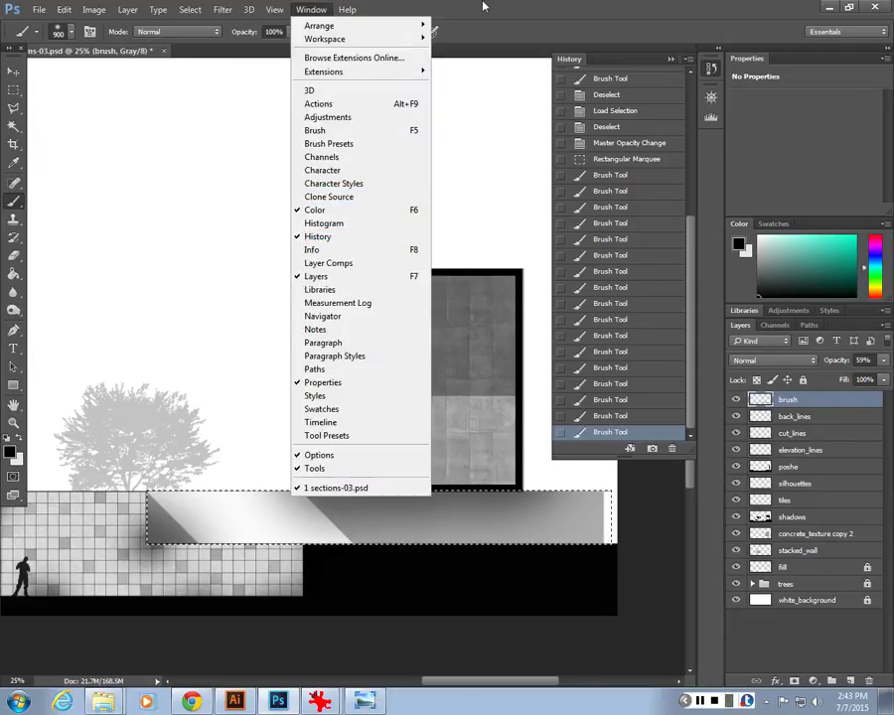
Paint soft grey shading along the bottom edge of the ledge band.
{"action": "left_click", "coordinate": [563, 6]}
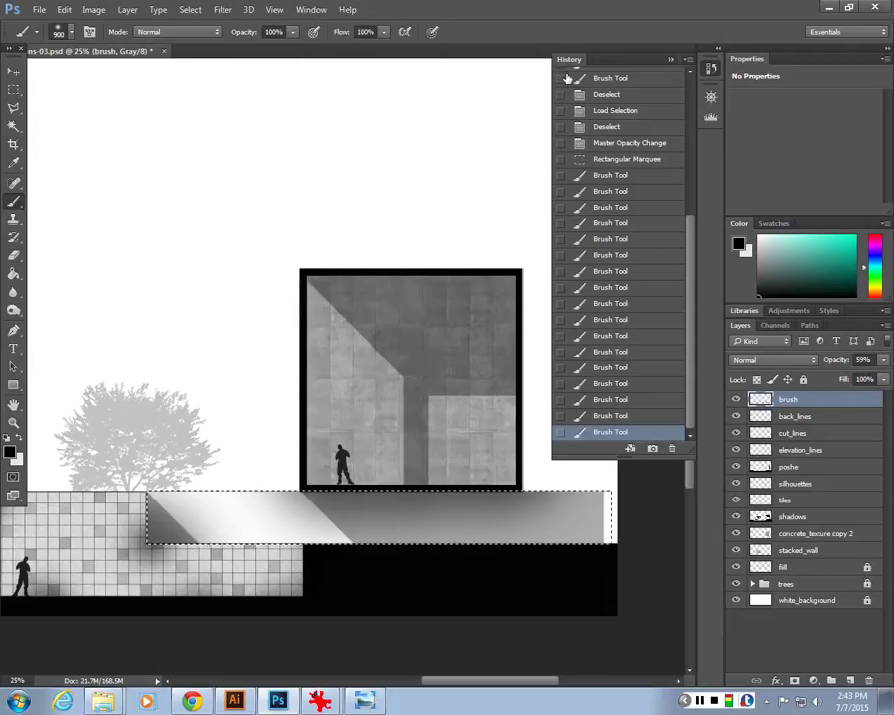
{"action": "left_click_drag", "start_coordinate": [298, 538], "coordinate": [415, 542]}
{"action": "left_click_drag", "start_coordinate": [328, 540], "coordinate": [415, 544]}
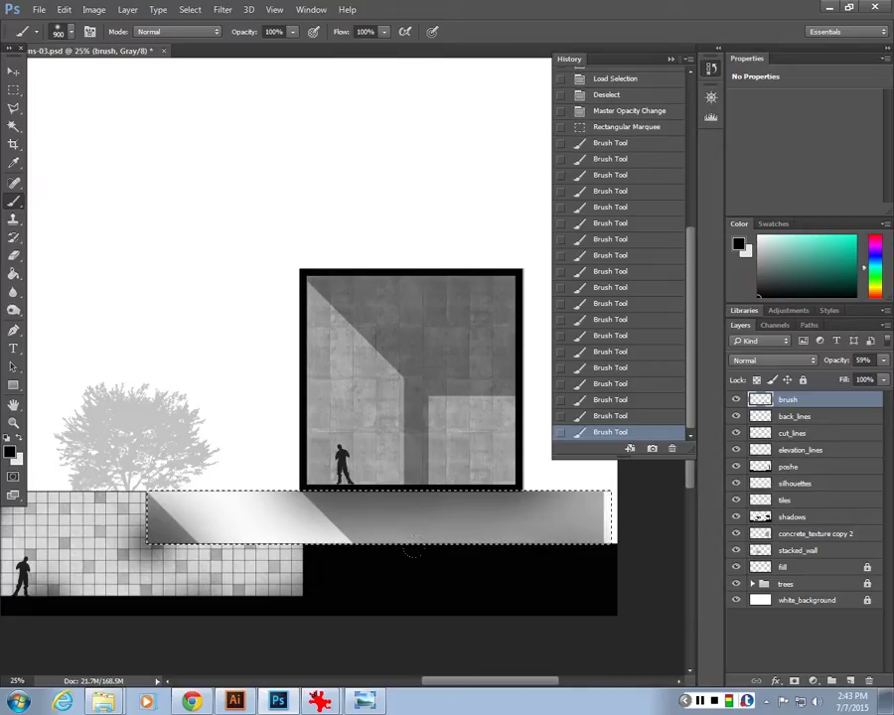
Zoom out, then zoom and pan across to the upper concrete wall.
{"action": "key", "text": "ctrl+minus"}
{"action": "left_click_drag", "start_coordinate": [475, 589], "coordinate": [741, 593]}
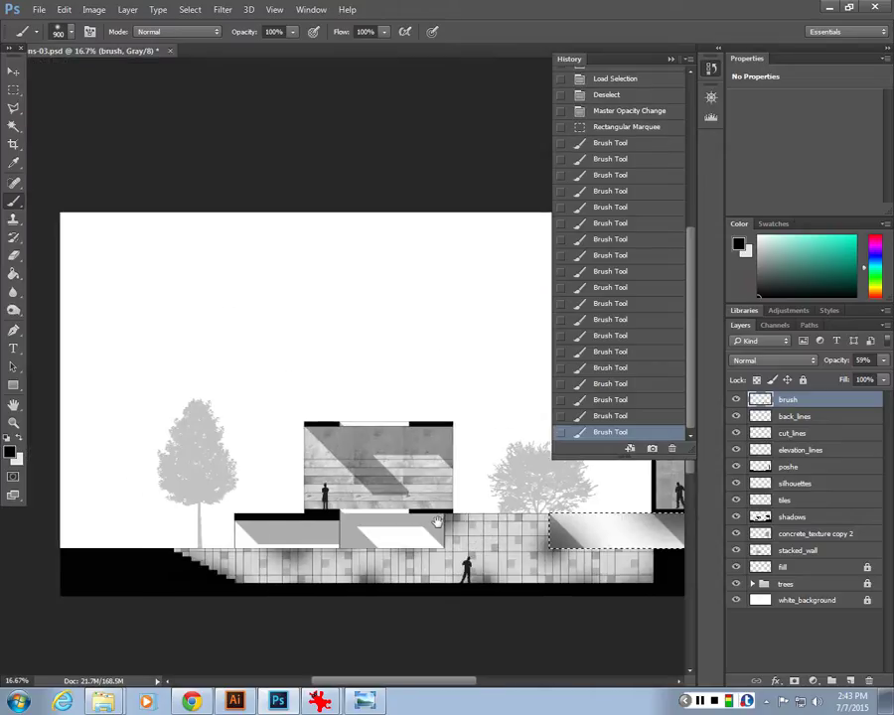
{"action": "left_click", "coordinate": [14, 90]}
{"action": "key", "text": "ctrl+plus"}
{"action": "key", "text": "ctrl+plus"}
{"action": "left_click_drag", "start_coordinate": [319, 657], "coordinate": [200, 554]}
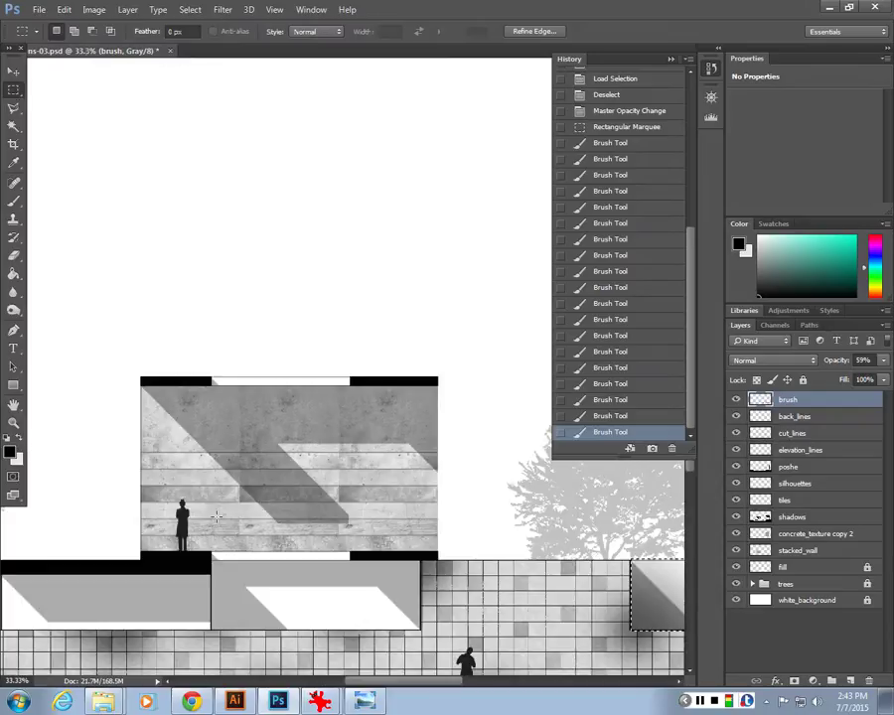
Load the stacked_wall layer's pixels as a selection and make the brush layer active.
{"action": "left_click", "coordinate": [744, 553]}
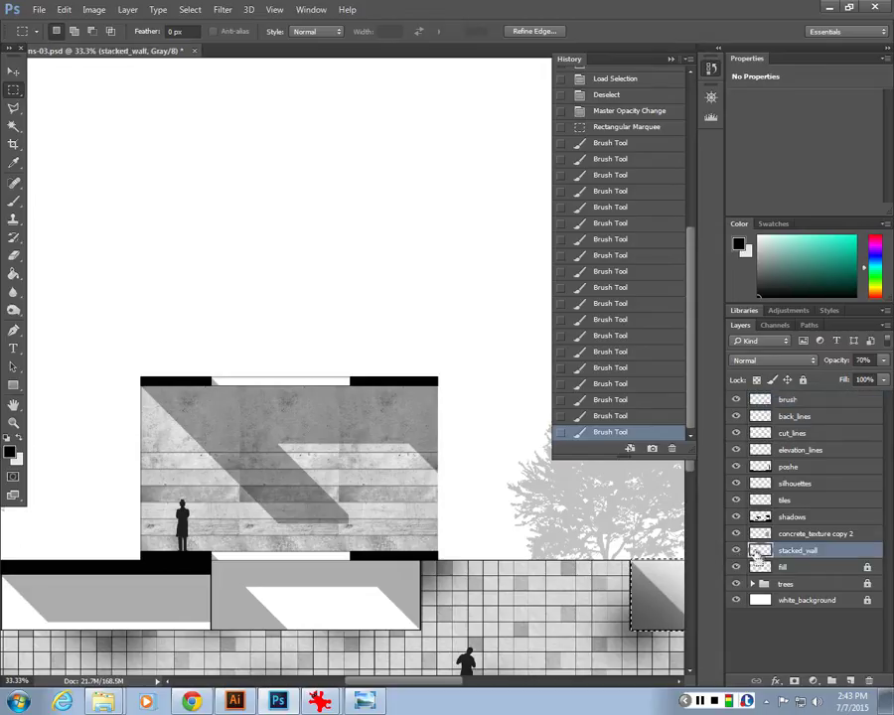
{"action": "left_click", "coordinate": [757, 552], "text": "ctrl"}
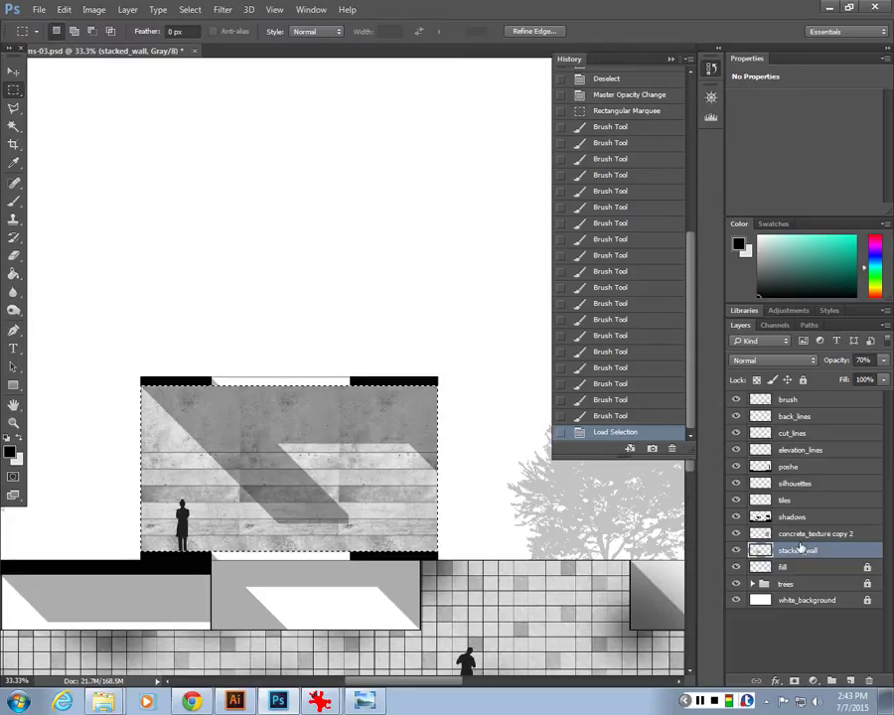
{"action": "left_click", "coordinate": [779, 399]}
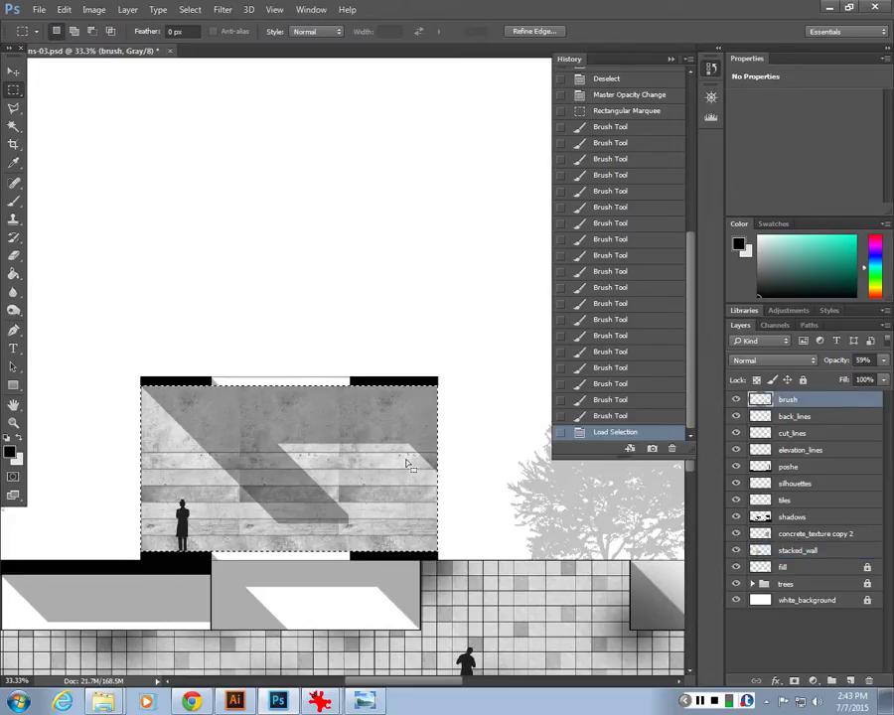
{"action": "key", "text": "b"}
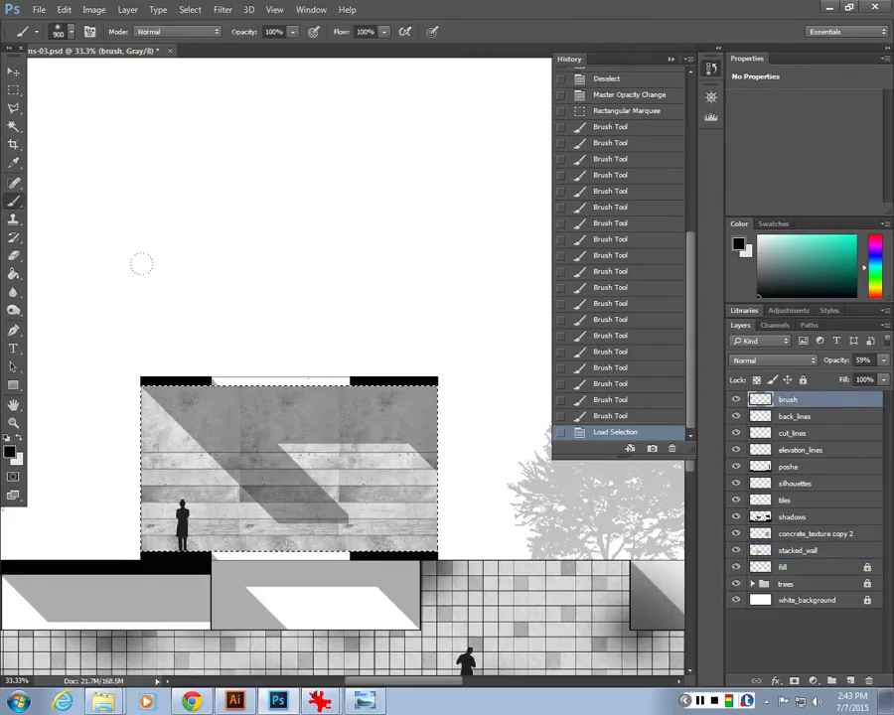
Paint soft black shading across the upper concrete panel, deepening it toward the top.
{"action": "mouse_move", "coordinate": [143, 259]}
{"action": "left_mouse_down"}
{"action": "mouse_move", "coordinate": [283, 249]}
{"action": "mouse_move", "coordinate": [370, 569]}
{"action": "left_mouse_up"}
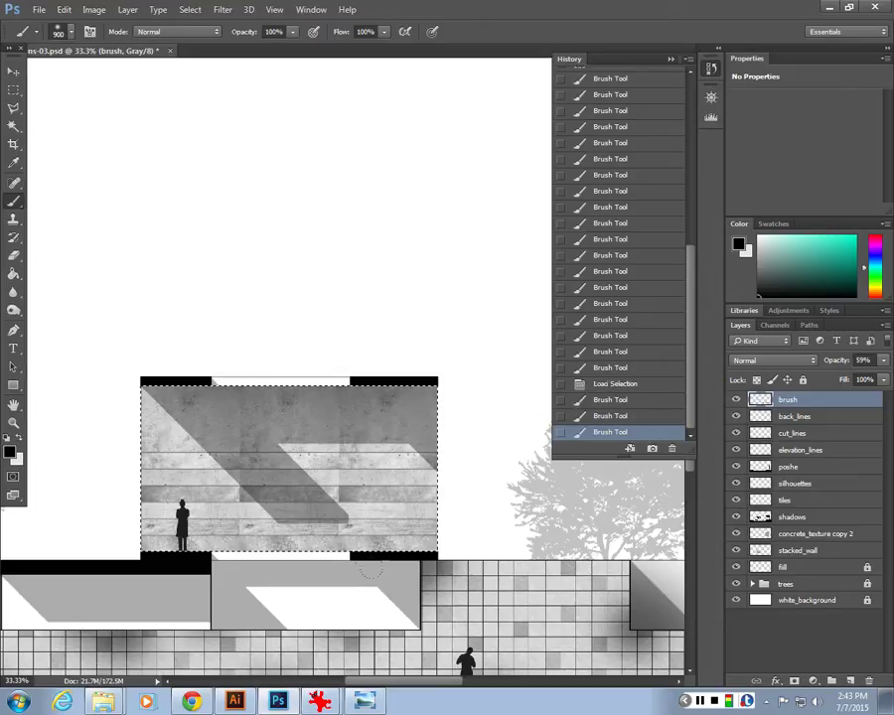
{"action": "left_click", "coordinate": [204, 397]}
{"action": "left_click", "coordinate": [239, 417]}
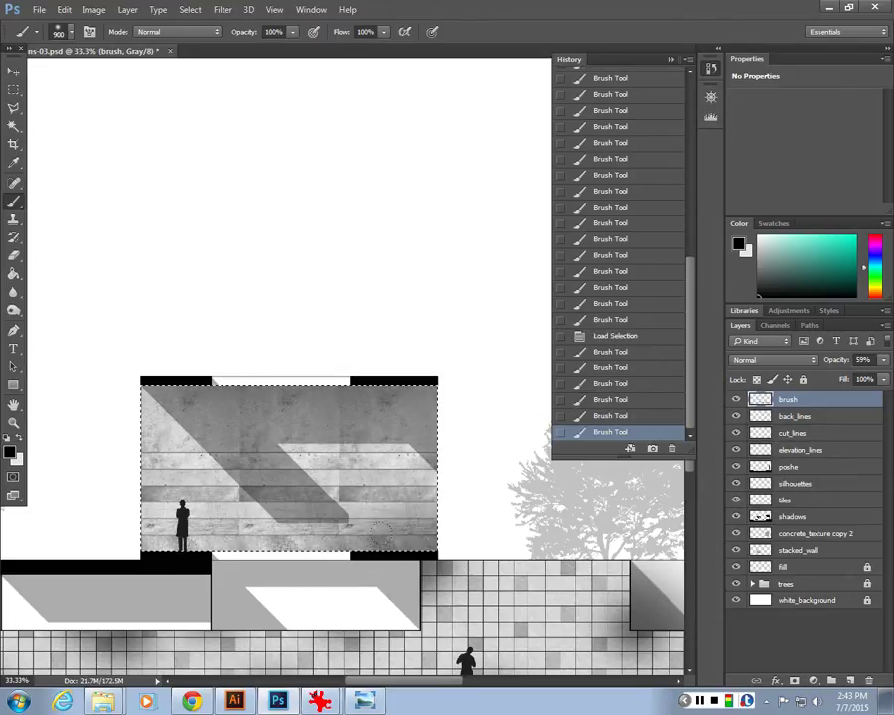
{"action": "left_click", "coordinate": [203, 419]}
{"action": "left_click", "coordinate": [434, 437]}
{"action": "left_click", "coordinate": [204, 419]}
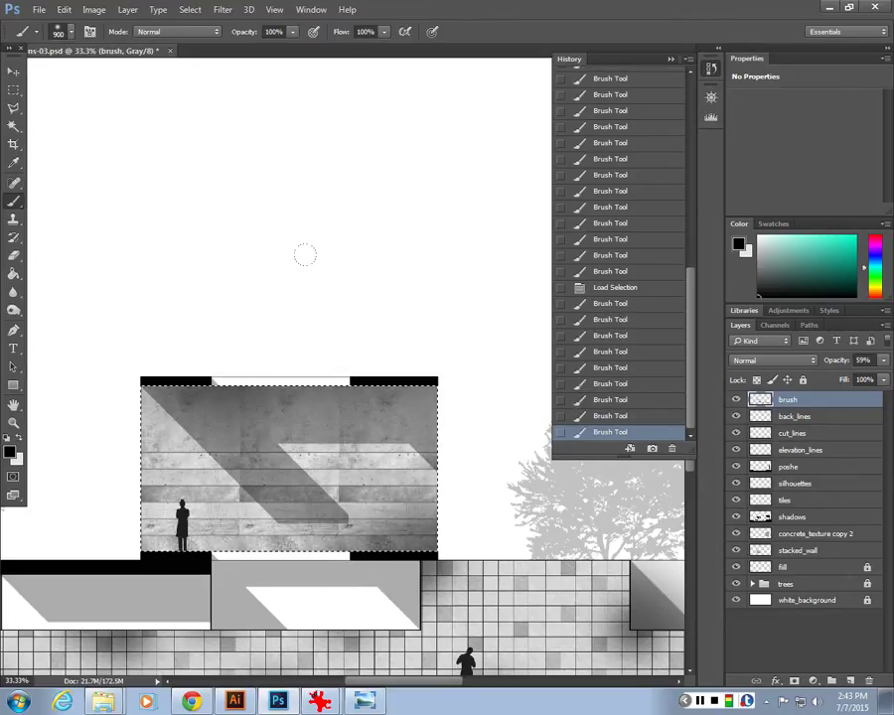
{"action": "left_click", "coordinate": [234, 247]}
{"action": "left_click", "coordinate": [237, 244]}
{"action": "left_click", "coordinate": [242, 245]}
{"action": "left_click", "coordinate": [244, 247]}
{"action": "left_click", "coordinate": [248, 250]}
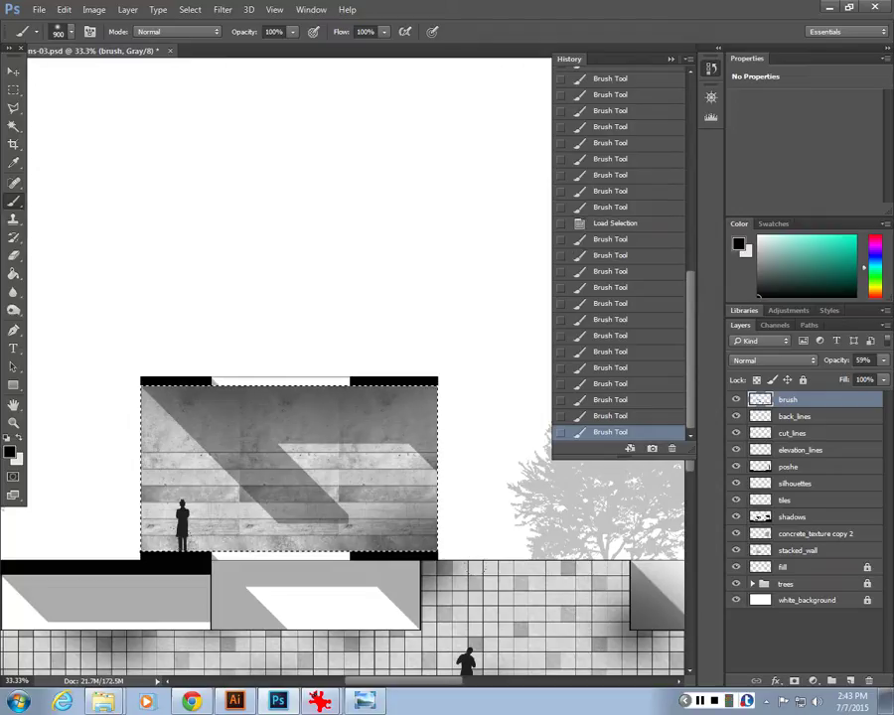
{"action": "left_click", "coordinate": [244, 247]}
With a smaller brush, shade around the standing figure and the panel's lower left.
{"action": "key", "text": "bracketleft"}
{"action": "key", "text": "bracketleft"}
{"action": "key", "text": "bracketleft"}
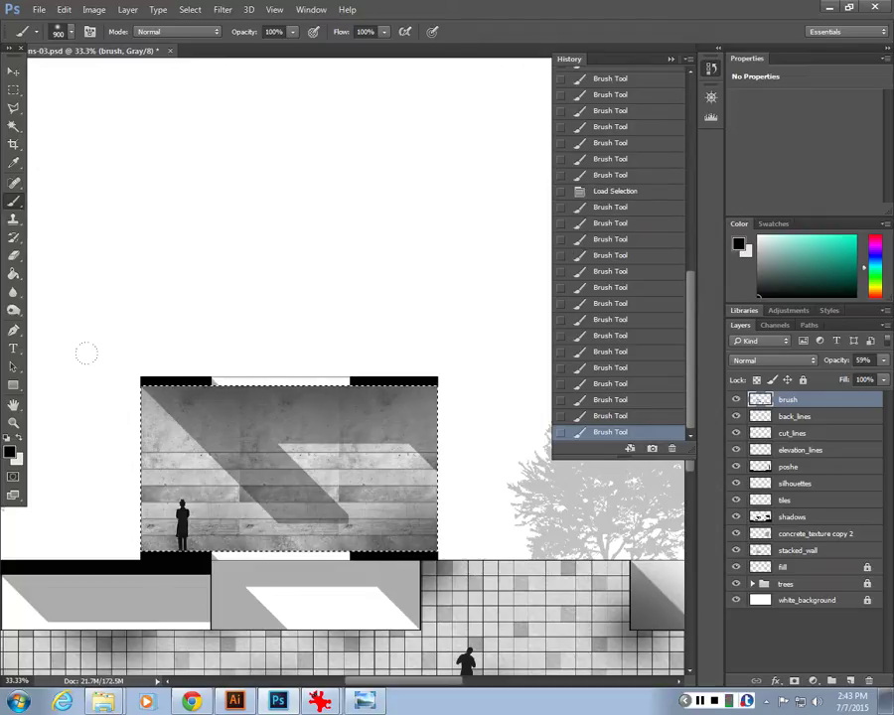
{"action": "left_click", "coordinate": [162, 504]}
{"action": "key", "text": "bracketleft"}
{"action": "key", "text": "bracketleft"}
{"action": "left_click", "coordinate": [162, 504]}
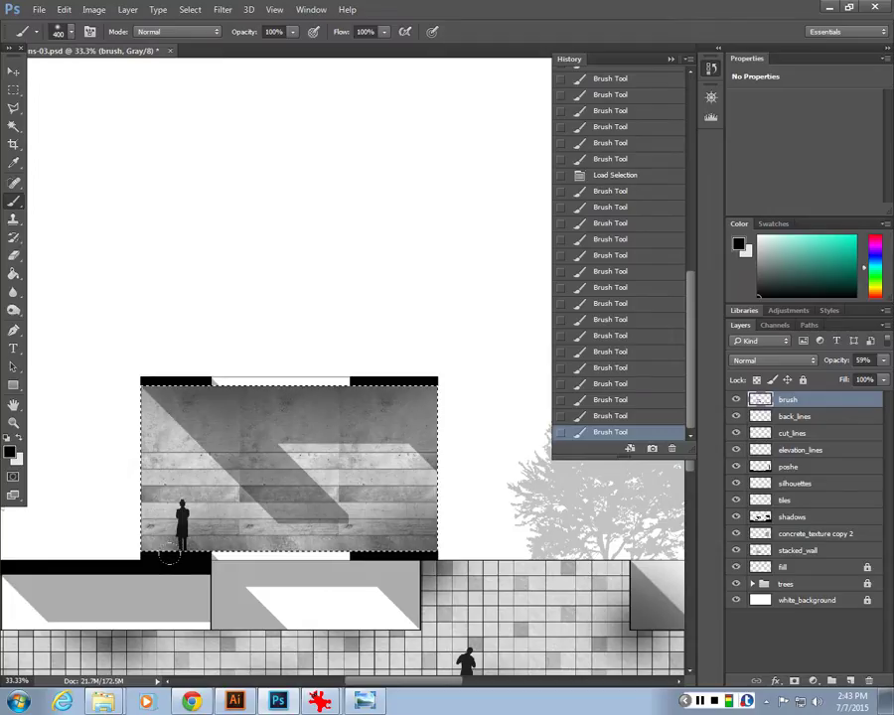
{"action": "left_click", "coordinate": [161, 505]}
{"action": "left_click", "coordinate": [164, 507]}
{"action": "left_click", "coordinate": [163, 506]}
{"action": "left_click", "coordinate": [176, 598]}
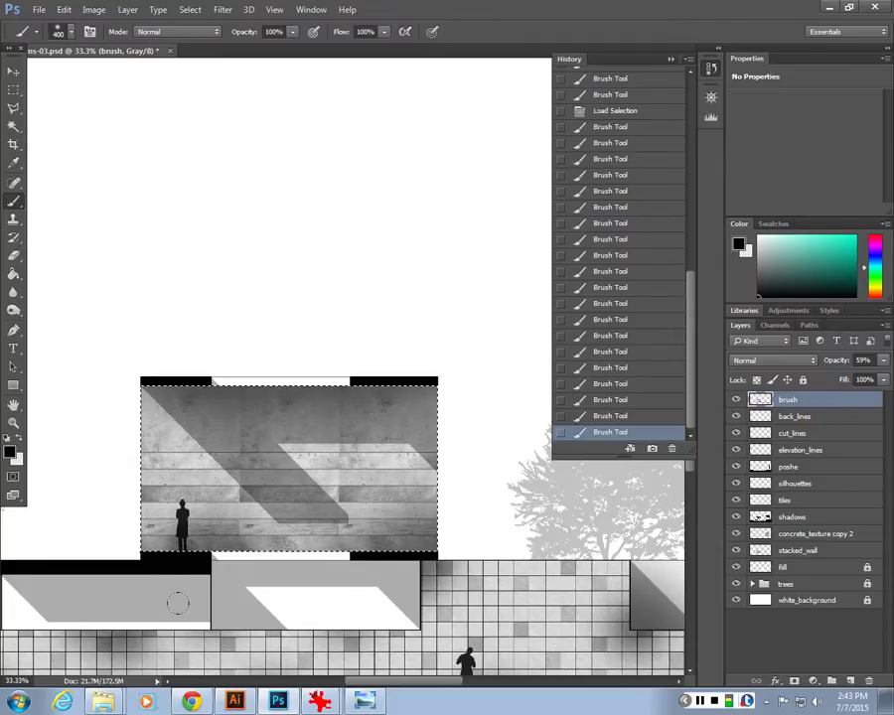
{"action": "key", "text": "ctrl+minus"}
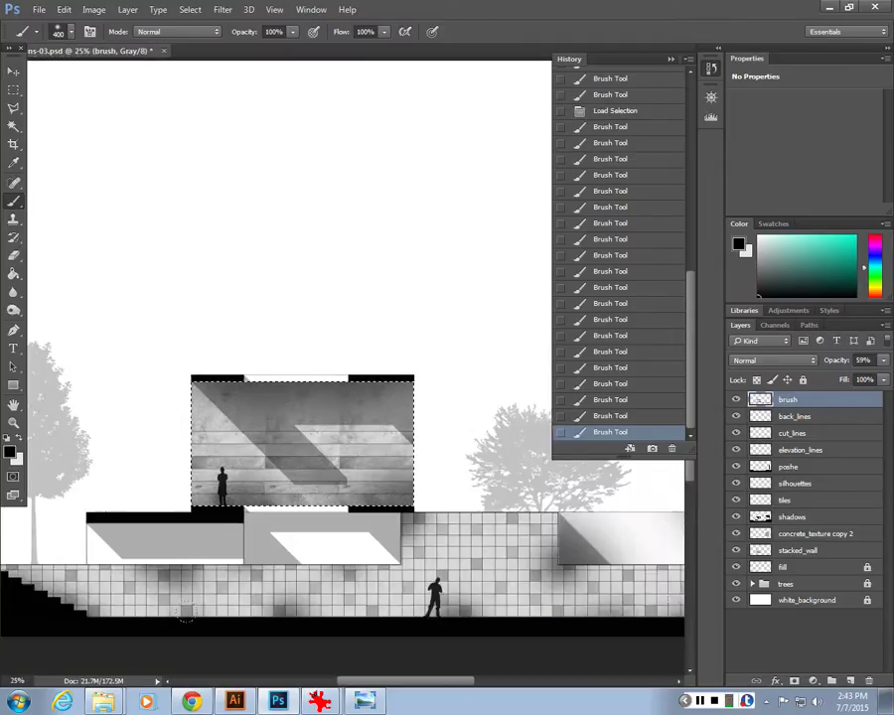
{"action": "scroll", "coordinate": [177, 603], "scroll_direction": "left", "scroll_amount": 2}
Draw a rectangular marquee around the lower grey panels and nudge it upward.
{"action": "key", "text": "m"}
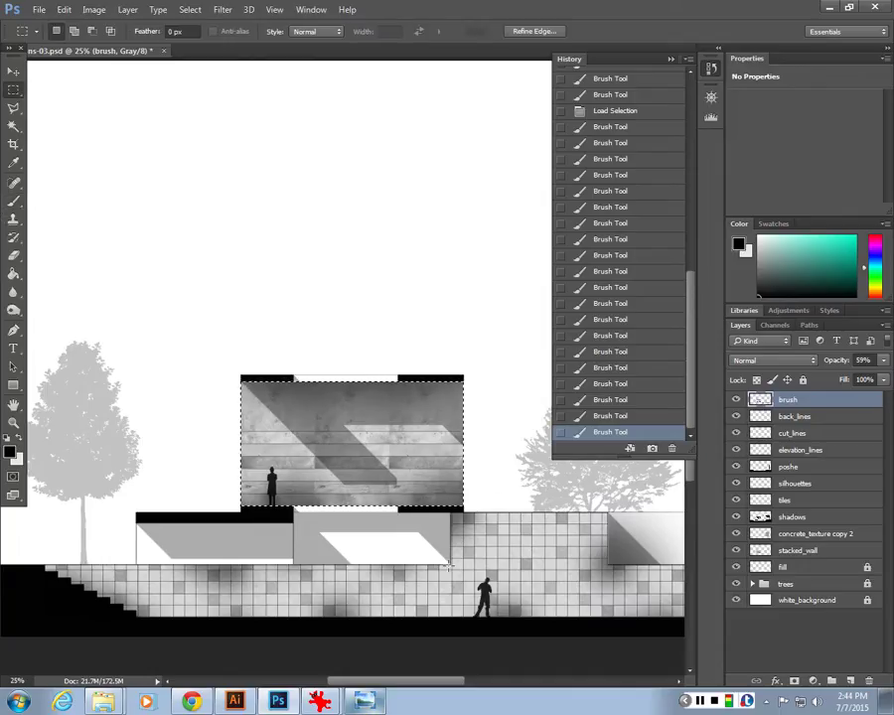
{"action": "left_click_drag", "start_coordinate": [448, 565], "coordinate": [139, 516]}
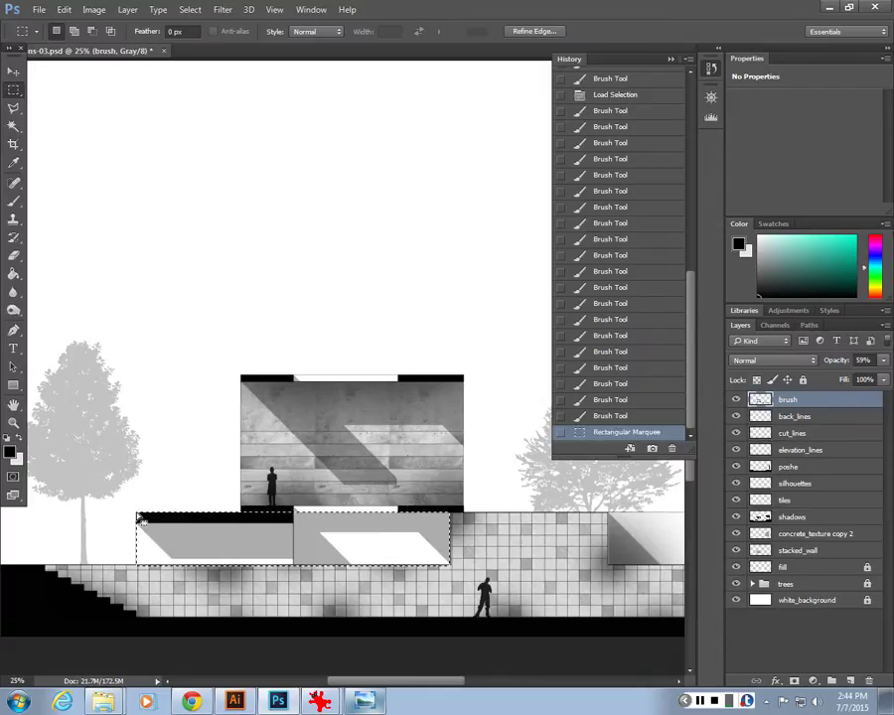
{"action": "key", "text": "Up"}
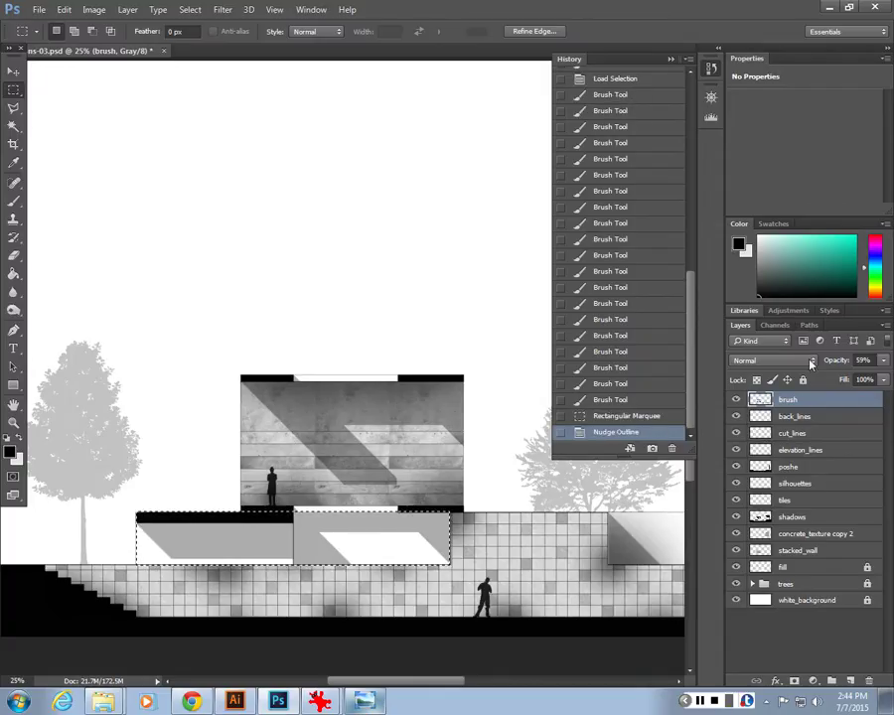
Shade the selection's top-right corner with a soft, enlarged brush.
{"action": "key", "text": "b"}
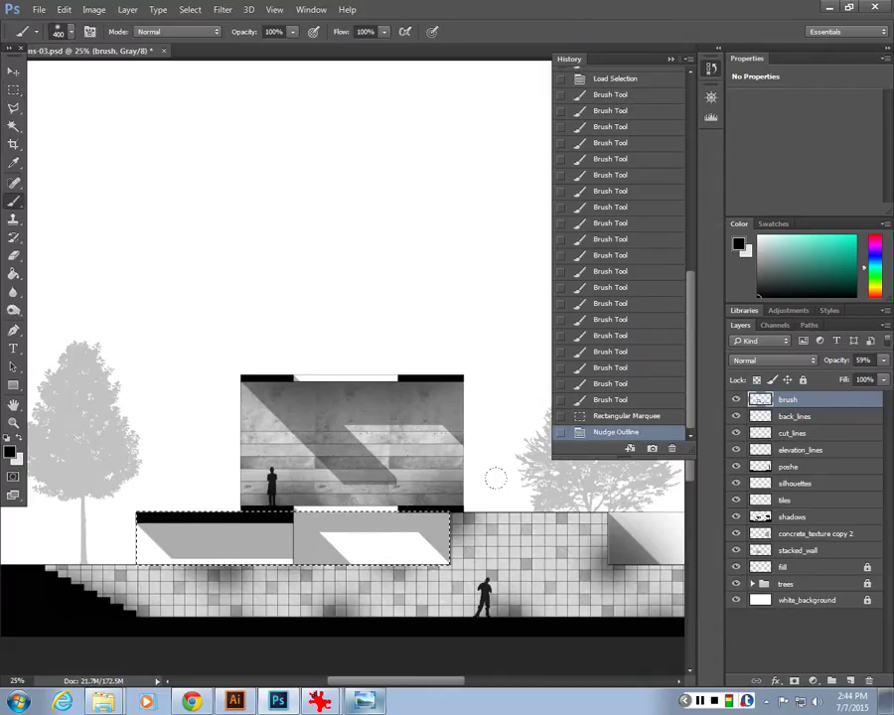
{"action": "left_click", "coordinate": [437, 502]}
{"action": "left_click", "coordinate": [437, 501]}
{"action": "left_click", "coordinate": [436, 499]}
{"action": "key", "text": "bracketright"}
{"action": "key", "text": "bracketright"}
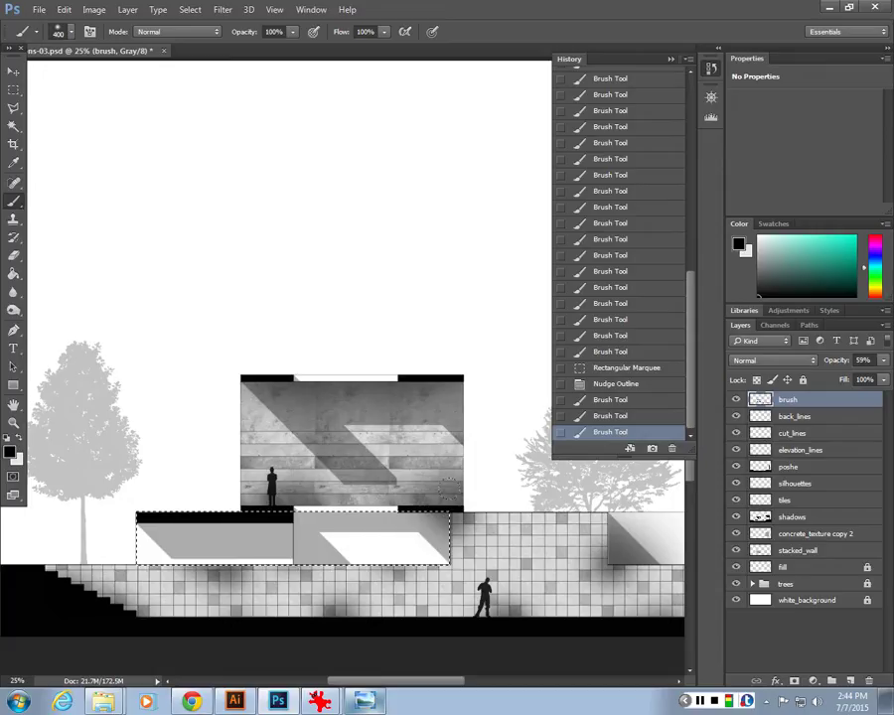
{"action": "left_click", "coordinate": [437, 501]}
Darken the lower panels across their left part and around the middle seam.
{"action": "left_click", "coordinate": [298, 526]}
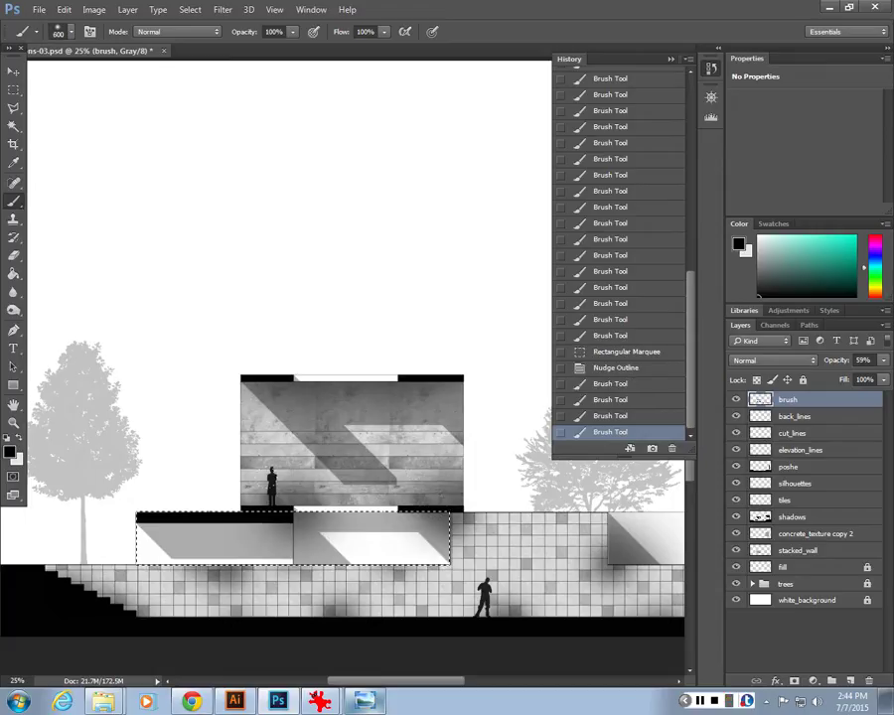
{"action": "left_click", "coordinate": [189, 501]}
{"action": "left_click", "coordinate": [189, 501]}
{"action": "left_click", "coordinate": [179, 496]}
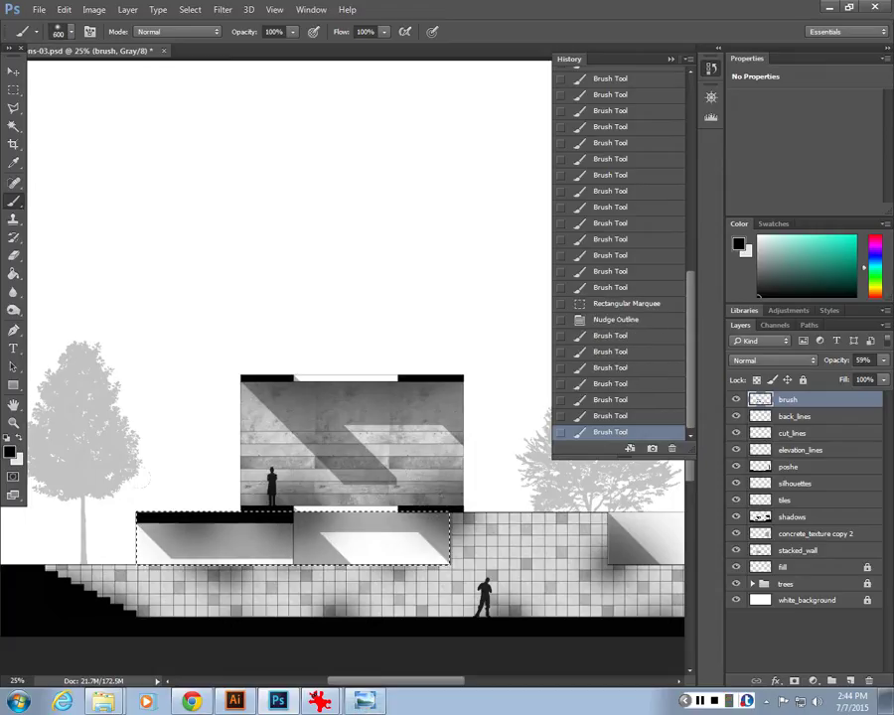
{"action": "left_click", "coordinate": [228, 526]}
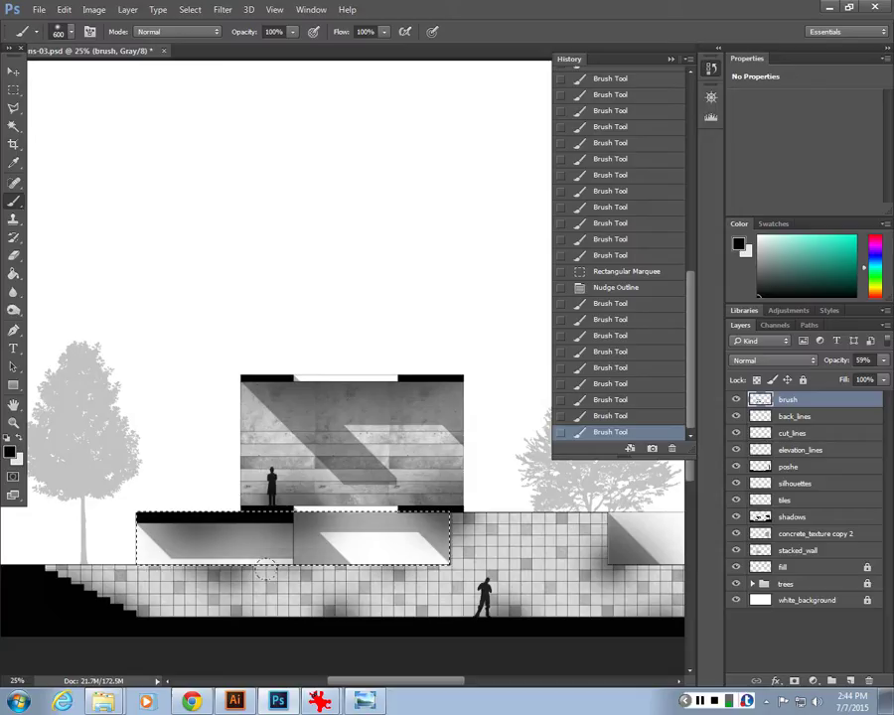
{"action": "left_click", "coordinate": [266, 570]}
{"action": "left_click", "coordinate": [266, 561]}
{"action": "left_click", "coordinate": [293, 556]}
{"action": "left_click", "coordinate": [328, 556]}
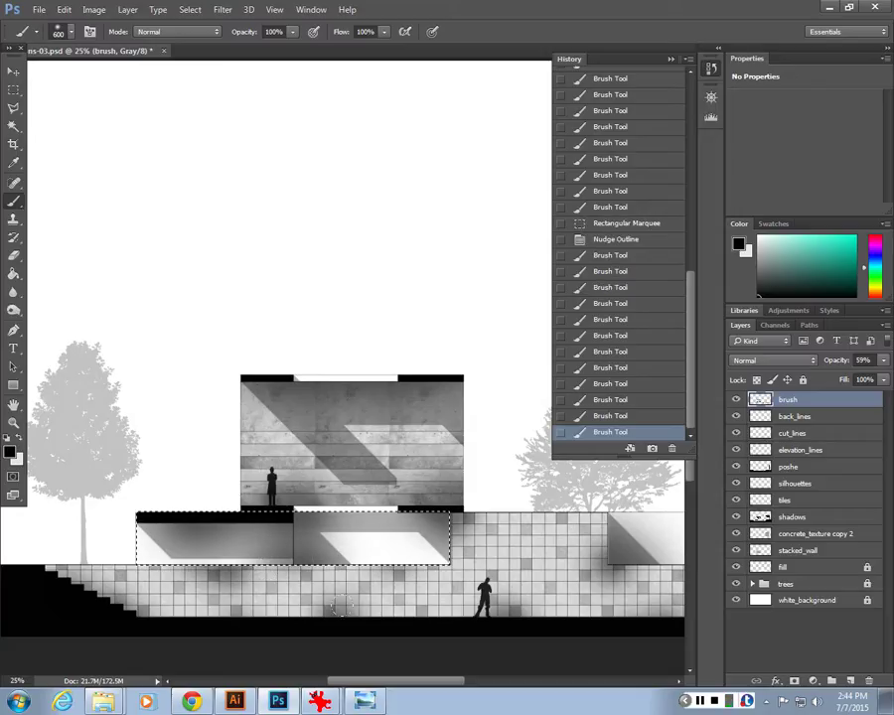
Zoom out to the whole drawing and clear the selection.
{"action": "key", "text": "ctrl+minus"}
{"action": "key", "text": "v"}
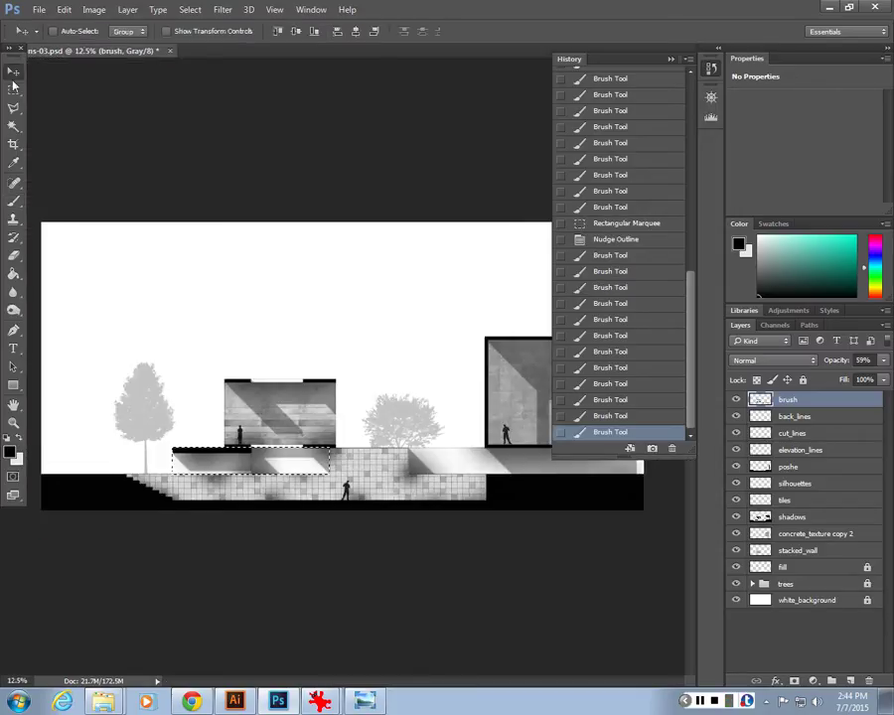
{"action": "key", "text": "m"}
{"action": "key", "text": "ctrl+d"}
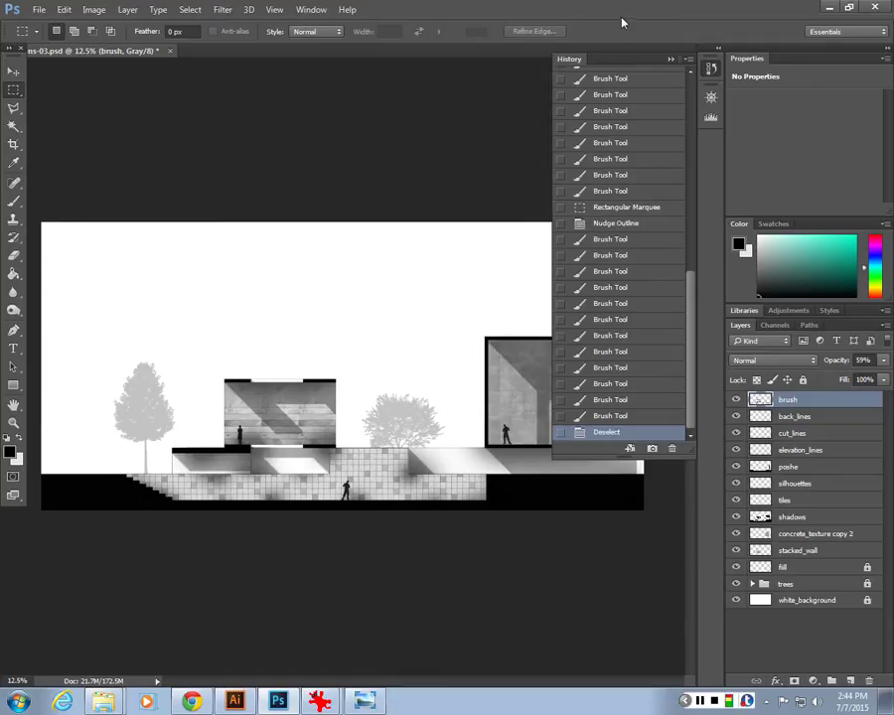
Collapse the History panel and toggle the brush layer off and on, leaving it visible.
{"action": "left_click", "coordinate": [711, 68]}
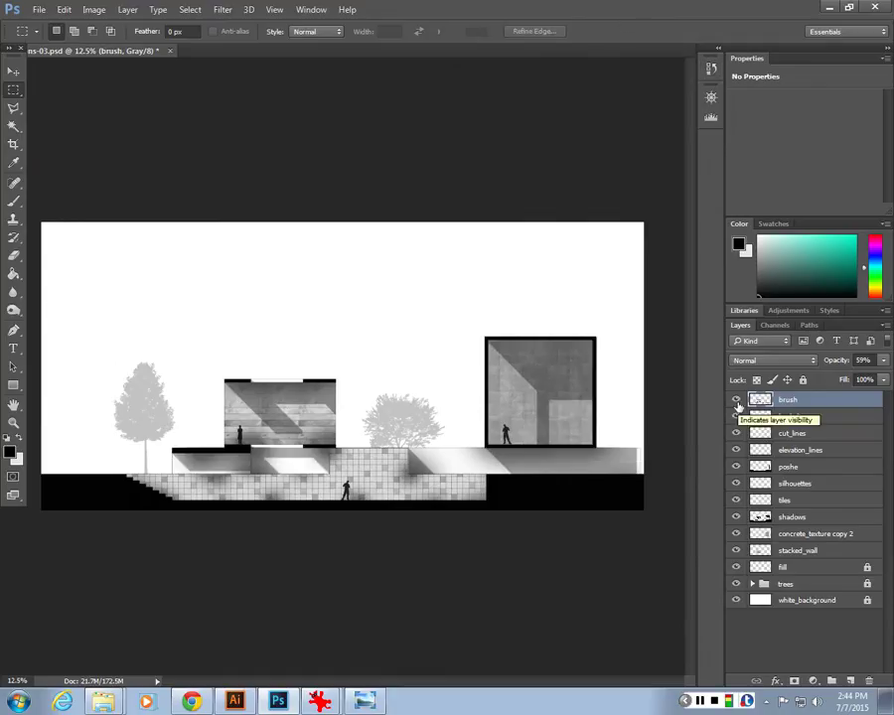
{"action": "left_click", "coordinate": [737, 402]}
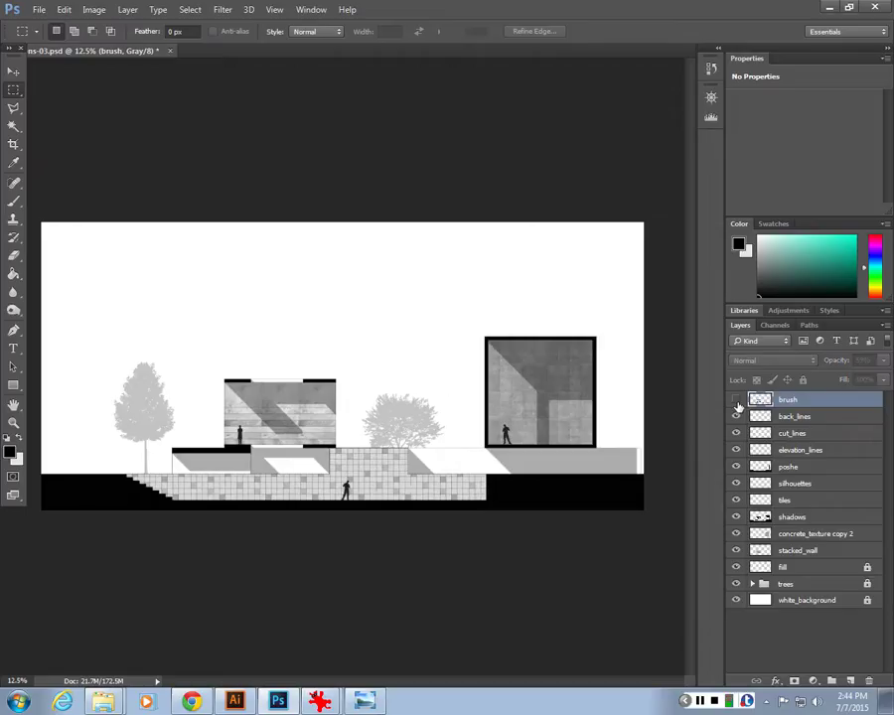
{"action": "left_click", "coordinate": [737, 402]}
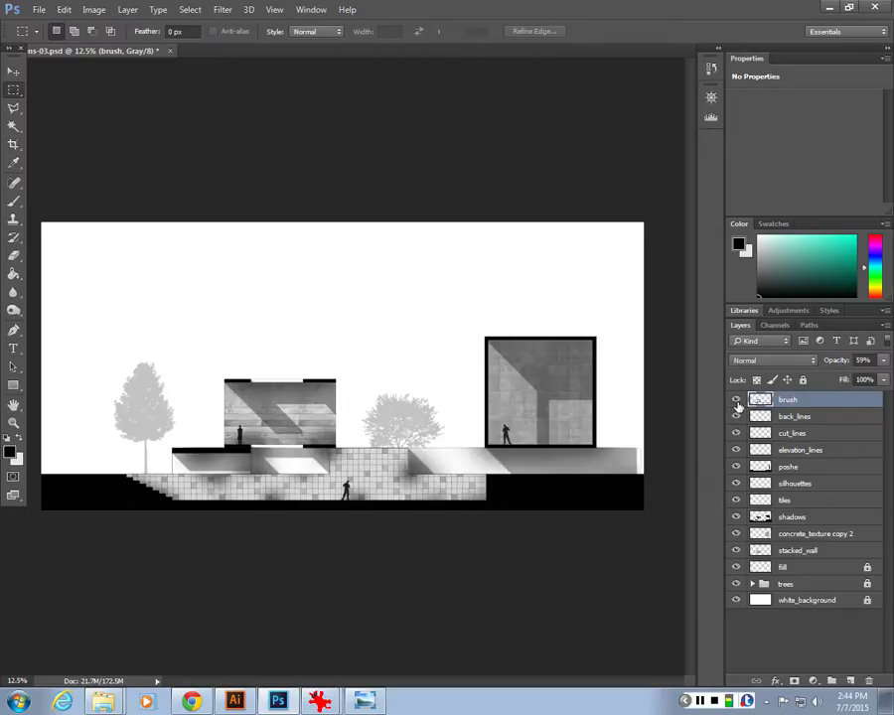
{"action": "left_click", "coordinate": [736, 402]}
{"action": "left_click", "coordinate": [736, 402]}
{"action": "left_click", "coordinate": [736, 402]}
{"action": "left_click", "coordinate": [737, 402]}
Zoom in on the tall concrete box and load the concrete texture's outline as a selection.
{"action": "key", "text": "ctrl+plus"}
{"action": "key", "text": "ctrl+plus"}
{"action": "key", "text": "ctrl+plus"}
{"action": "left_click_drag", "start_coordinate": [496, 417], "coordinate": [175, 418]}
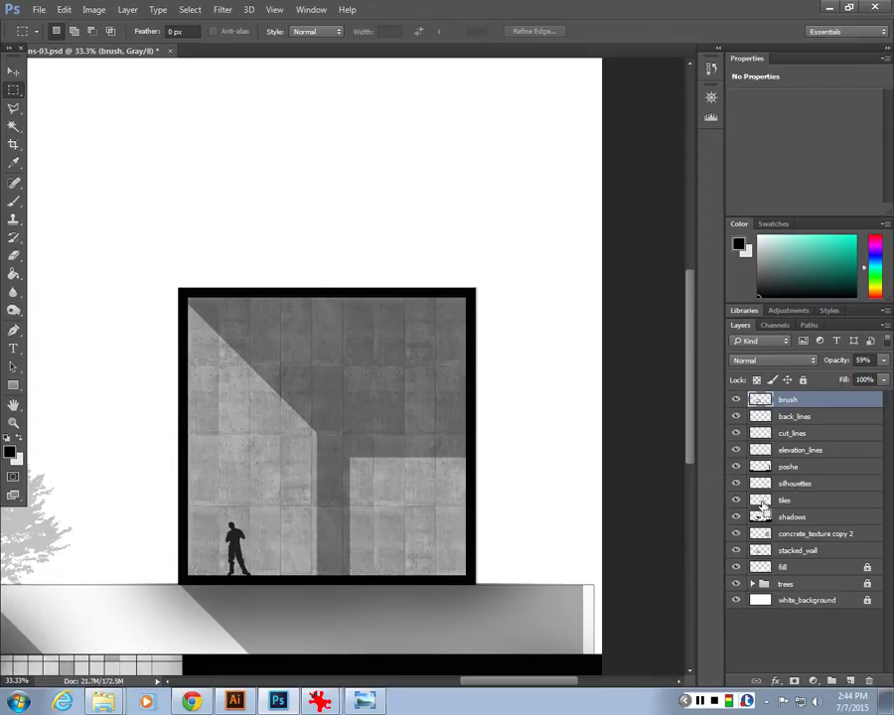
{"action": "left_click", "coordinate": [757, 536], "text": "ctrl"}
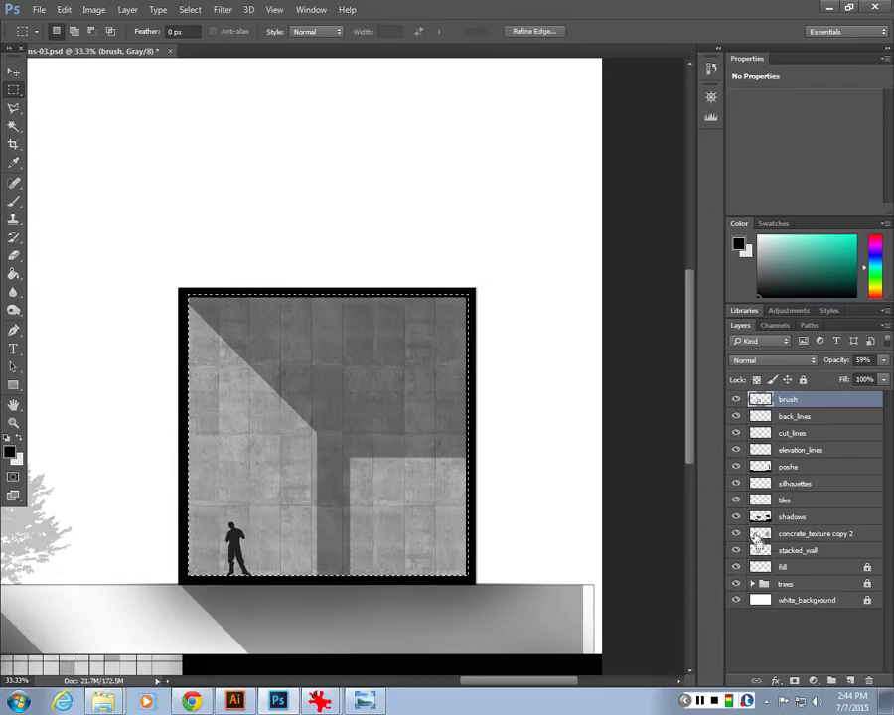
Darken the concrete box's top-right corner with large soft brush dabs.
{"action": "key", "text": "b"}
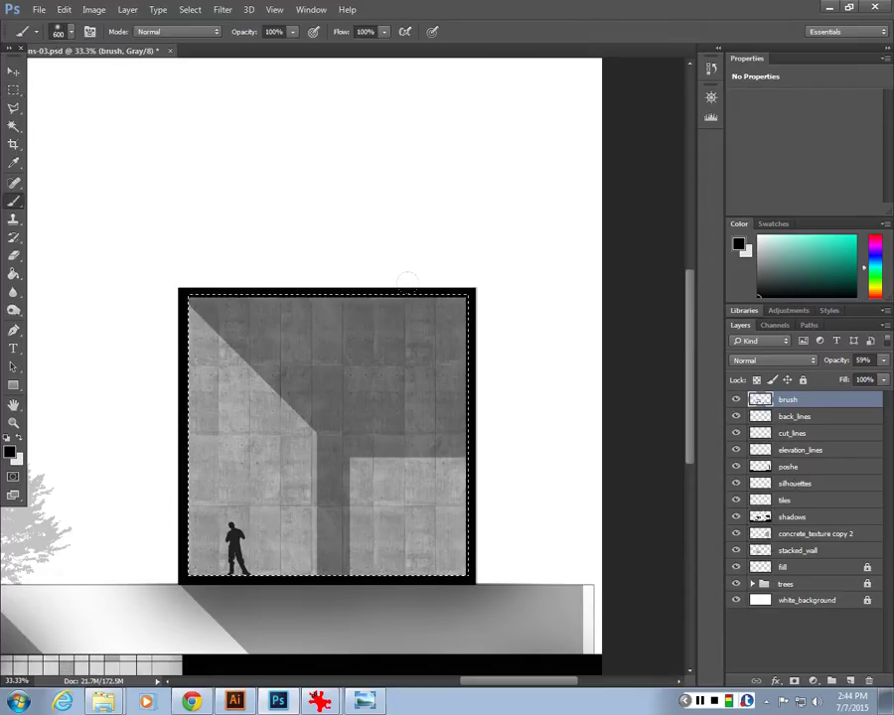
{"action": "key", "text": "bracketright"}
{"action": "key", "text": "bracketright"}
{"action": "key", "text": "bracketright"}
{"action": "left_click", "coordinate": [407, 276]}
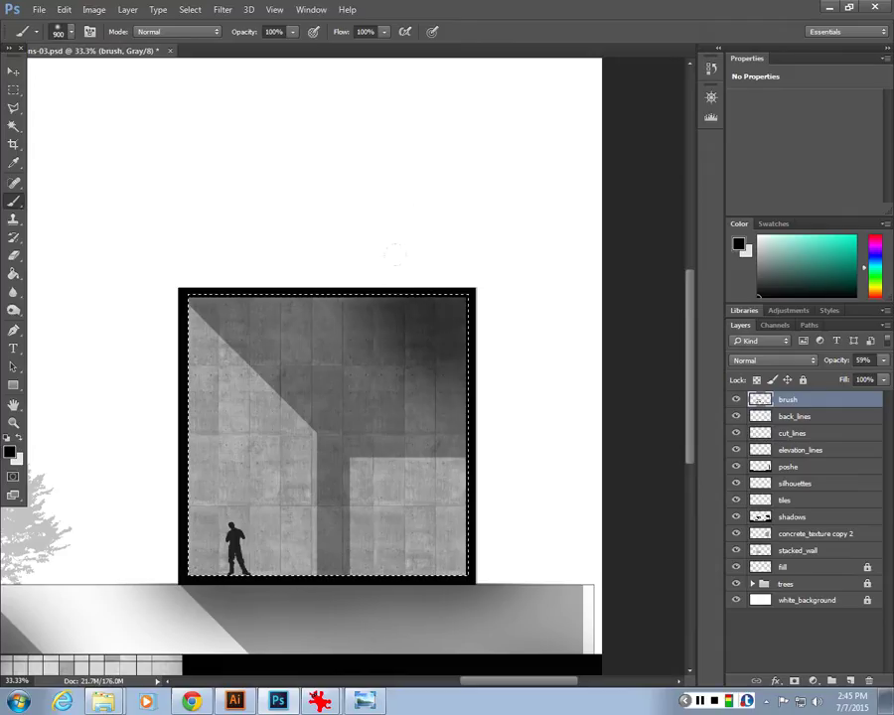
{"action": "left_click", "coordinate": [394, 264]}
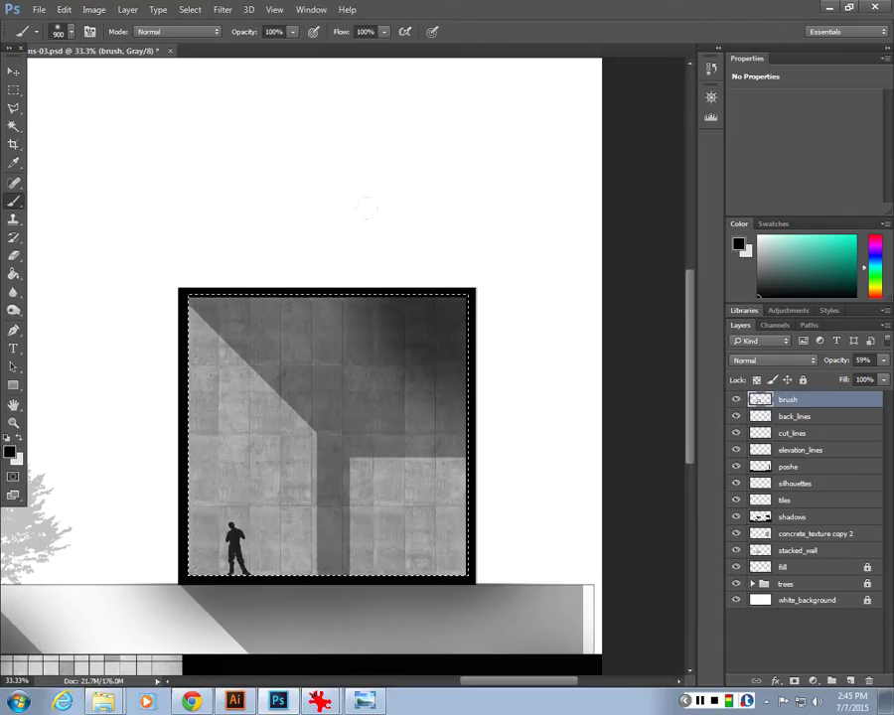
{"action": "left_click", "coordinate": [425, 288]}
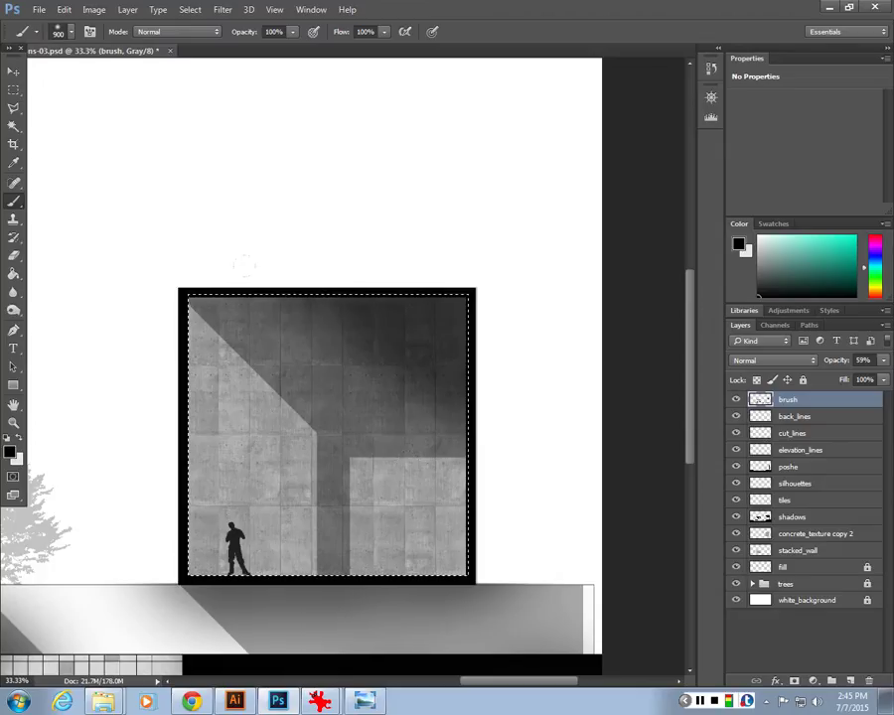
Paint a soft dark stroke along the base of the wall in the square frame.
{"action": "key", "text": "bracketright"}
{"action": "key", "text": "bracketright"}
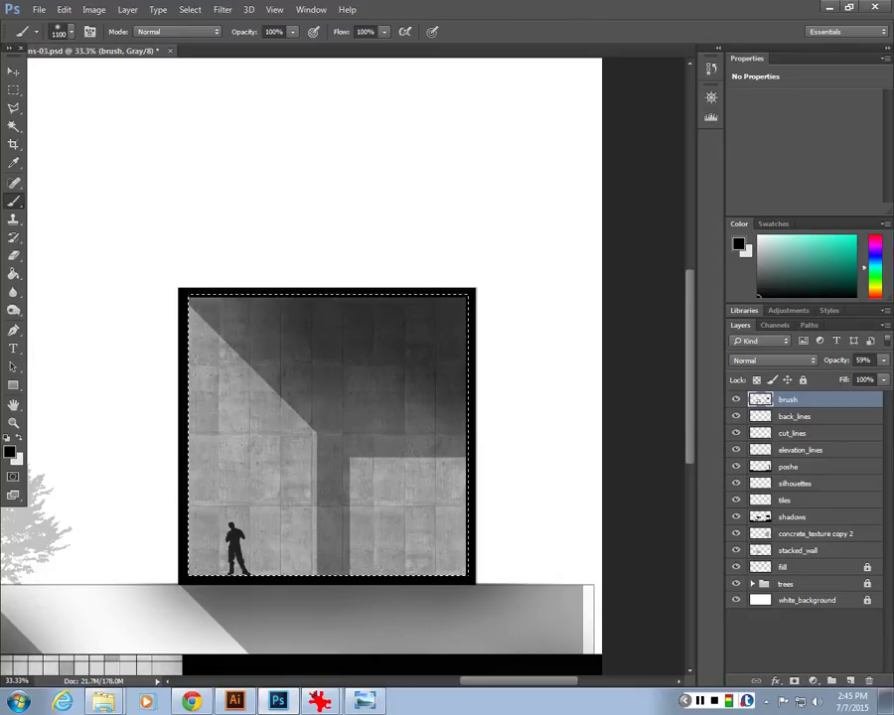
{"action": "key", "text": "bracketleft"}
{"action": "key", "text": "bracketleft"}
{"action": "key", "text": "bracketleft"}
{"action": "key", "text": "bracketleft"}
{"action": "key", "text": "bracketleft"}
{"action": "key", "text": "bracketleft"}
{"action": "key", "text": "bracketleft"}
{"action": "key", "text": "bracketleft"}
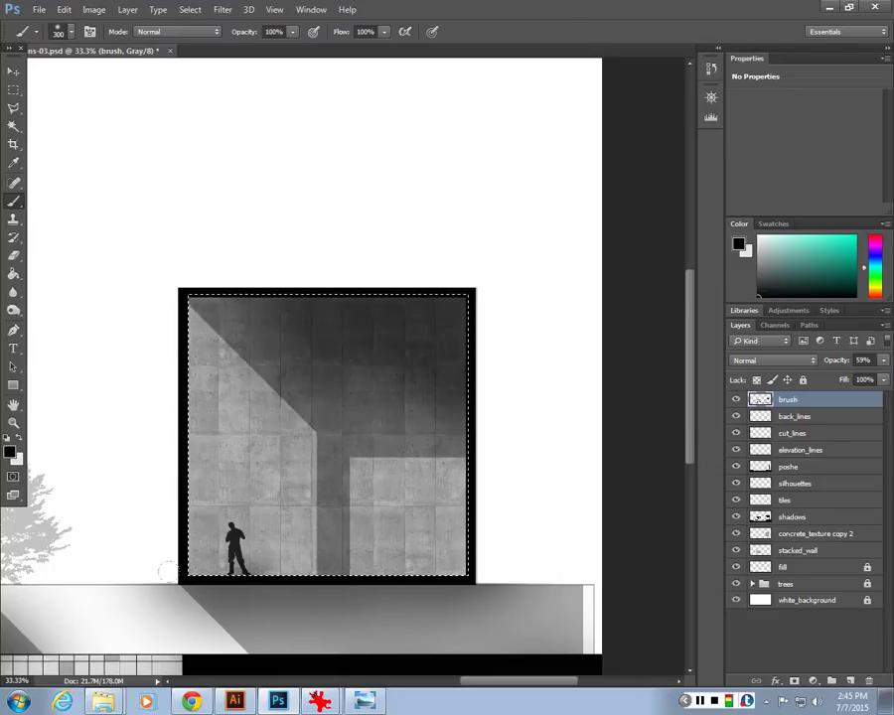
{"action": "mouse_move", "coordinate": [157, 571]}
{"action": "left_mouse_down"}
{"action": "mouse_move", "coordinate": [263, 583]}
{"action": "mouse_move", "coordinate": [203, 583]}
{"action": "mouse_move", "coordinate": [317, 580]}
{"action": "mouse_move", "coordinate": [325, 553]}
{"action": "mouse_move", "coordinate": [328, 586]}
{"action": "mouse_move", "coordinate": [317, 551]}
{"action": "mouse_move", "coordinate": [320, 558]}
{"action": "mouse_move", "coordinate": [455, 551]}
{"action": "mouse_move", "coordinate": [495, 622]}
{"action": "mouse_move", "coordinate": [406, 589]}
{"action": "left_mouse_up"}
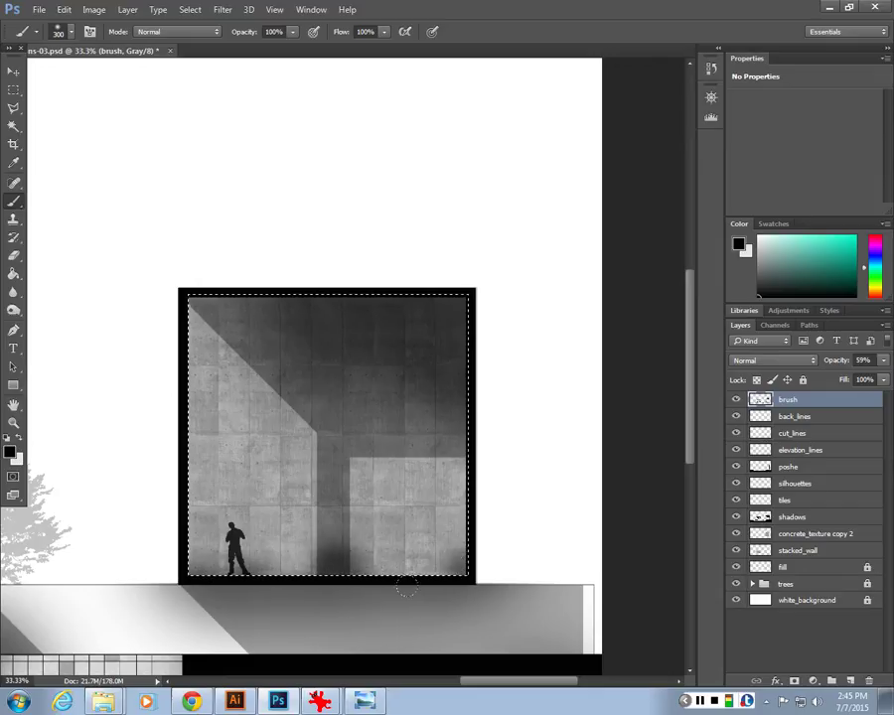
{"action": "key", "text": "bracketright"}
{"action": "key", "text": "bracketright"}
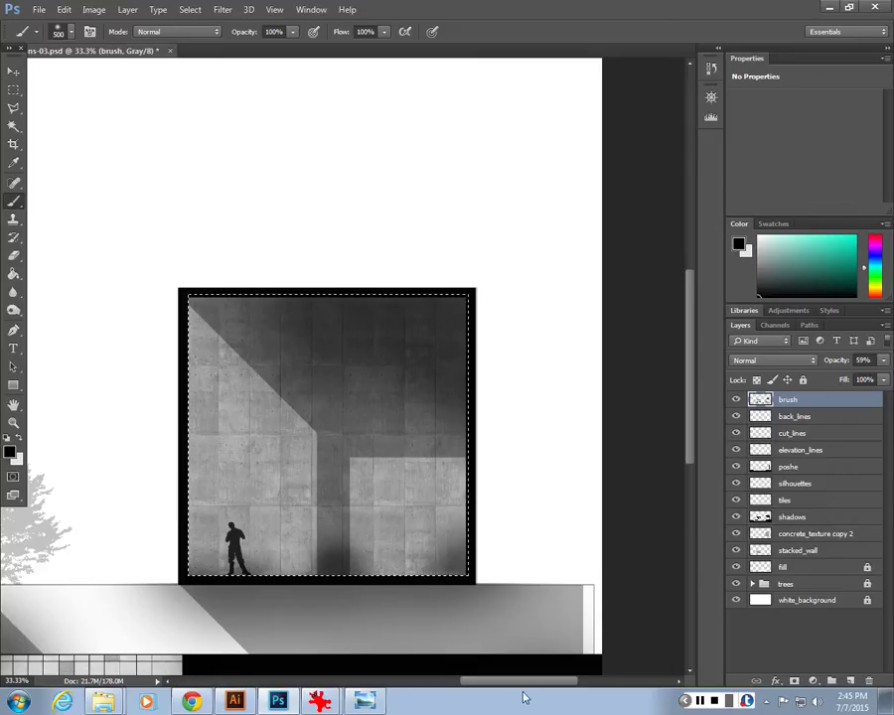
{"action": "key", "text": "ctrl+minus"}
{"action": "key", "text": "ctrl+minus"}
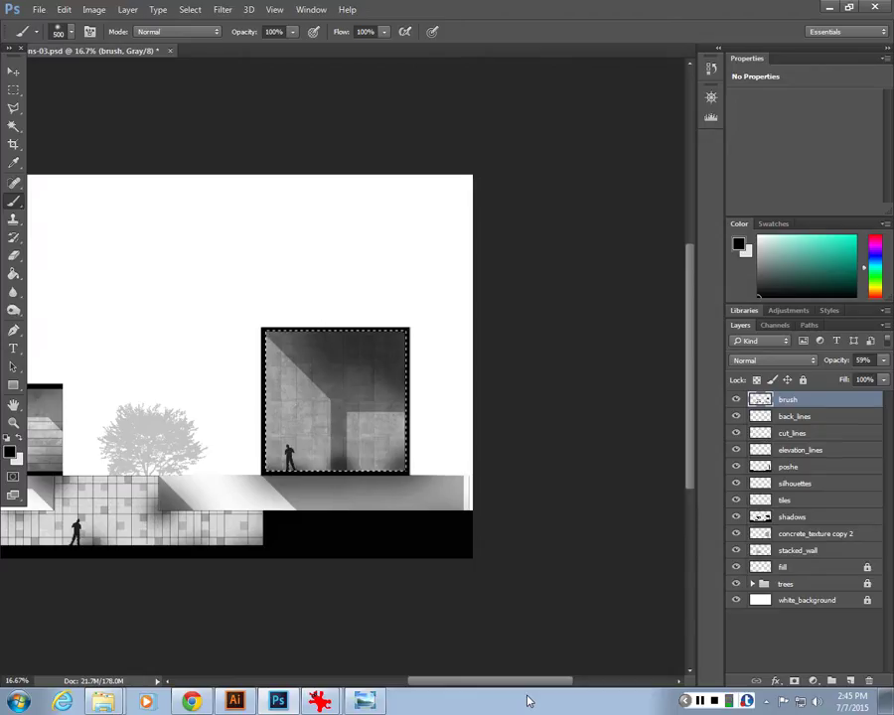
Readjust the brush size, then deselect and zoom out to the whole section.
{"action": "key", "text": "bracketleft"}
{"action": "key", "text": "bracketleft"}
{"action": "key", "text": "bracketleft"}
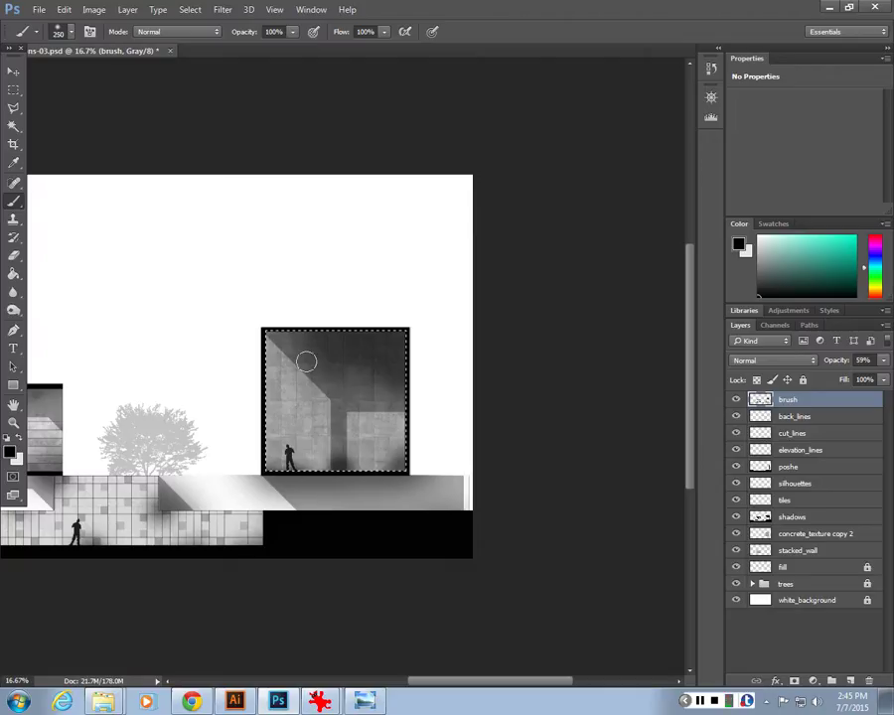
{"action": "key", "text": "bracketright"}
{"action": "key", "text": "bracketright"}
{"action": "key", "text": "bracketright"}
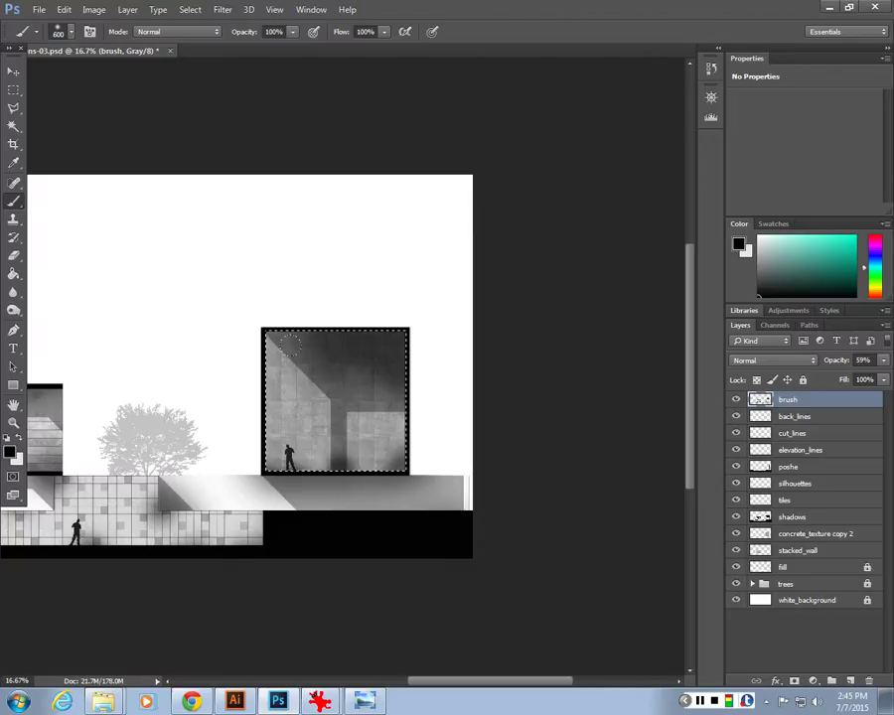
{"action": "key", "text": "bracketright"}
{"action": "key", "text": "bracketright"}
{"action": "key", "text": "bracketright"}
{"action": "key", "text": "bracketright"}
{"action": "key", "text": "bracketright"}
{"action": "key", "text": "bracketright"}
{"action": "key", "text": "bracketleft"}
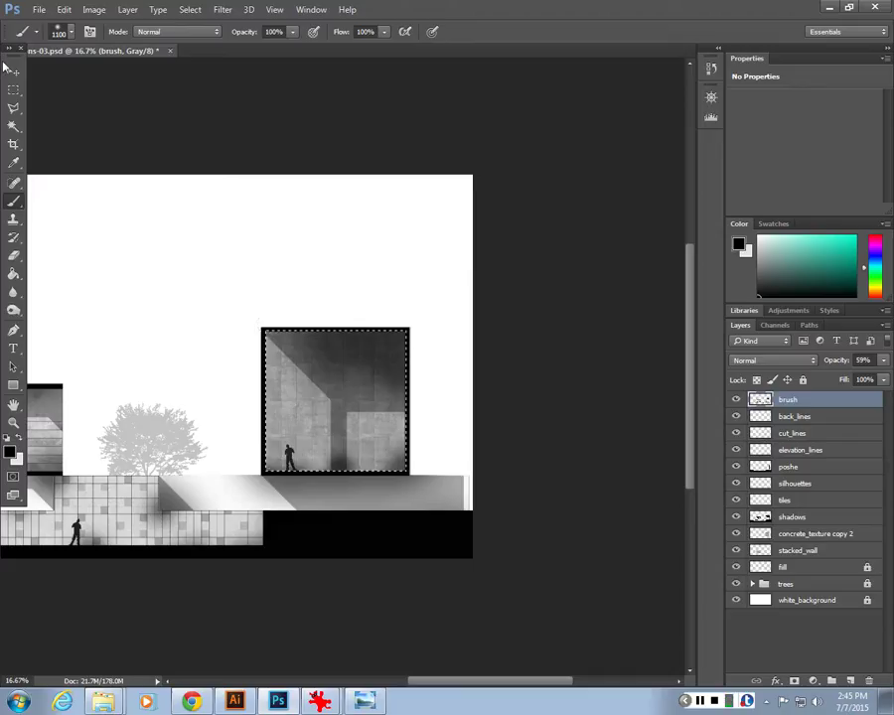
{"action": "key", "text": "m"}
{"action": "key", "text": "ctrl+d"}
{"action": "key", "text": "ctrl+minus"}
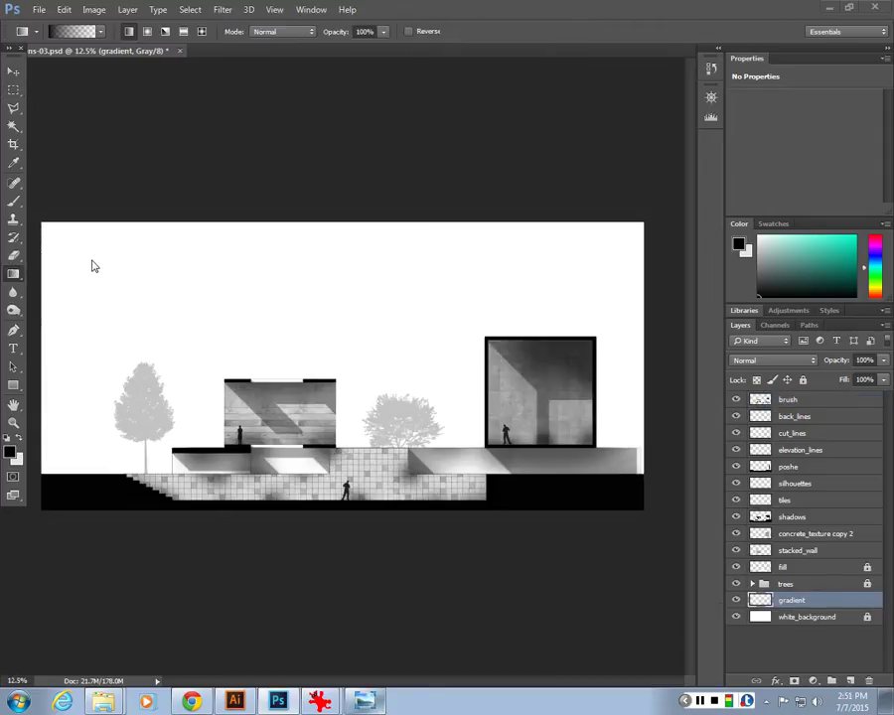
Drag a vertical Gradient-tool fade on the gradient layer, dark at the ground to light above.
{"action": "left_click", "coordinate": [15, 278]}
{"action": "left_click", "coordinate": [60, 271]}
{"action": "left_click", "coordinate": [100, 32]}
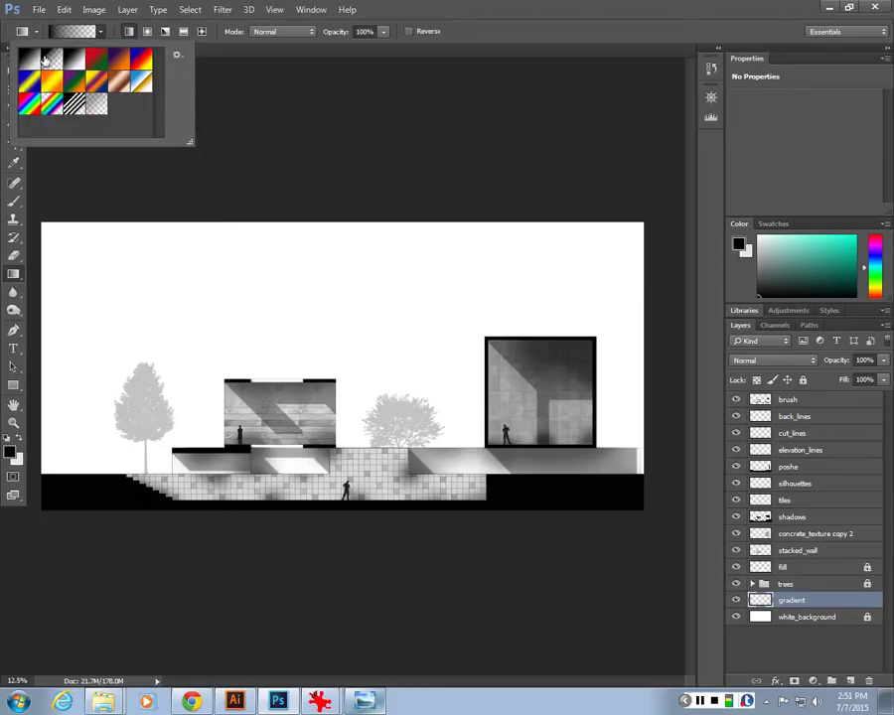
{"action": "left_click", "coordinate": [96, 29]}
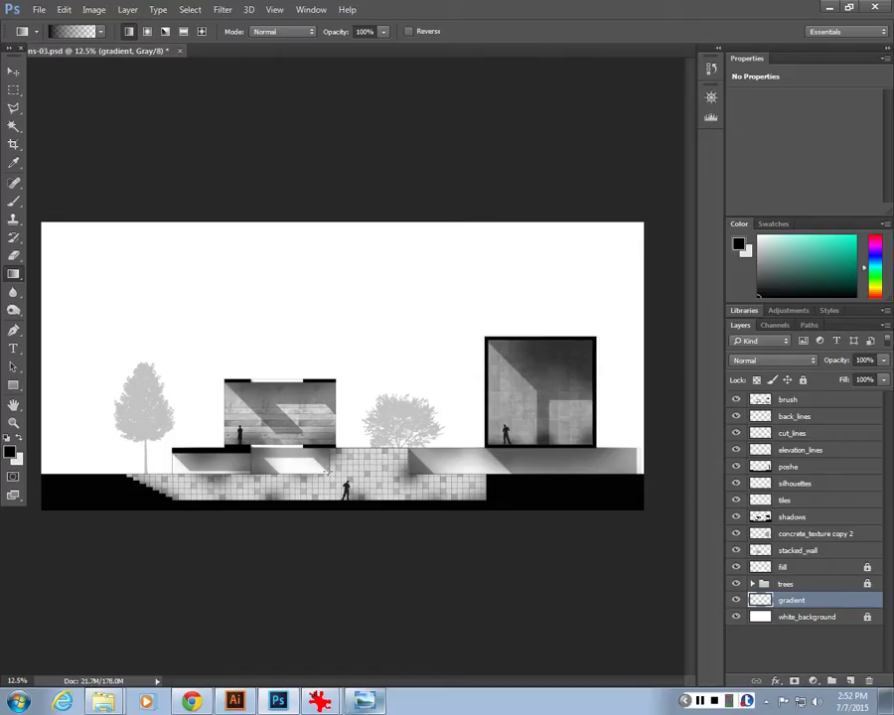
{"action": "left_click_drag", "start_coordinate": [328, 475], "coordinate": [327, 228]}
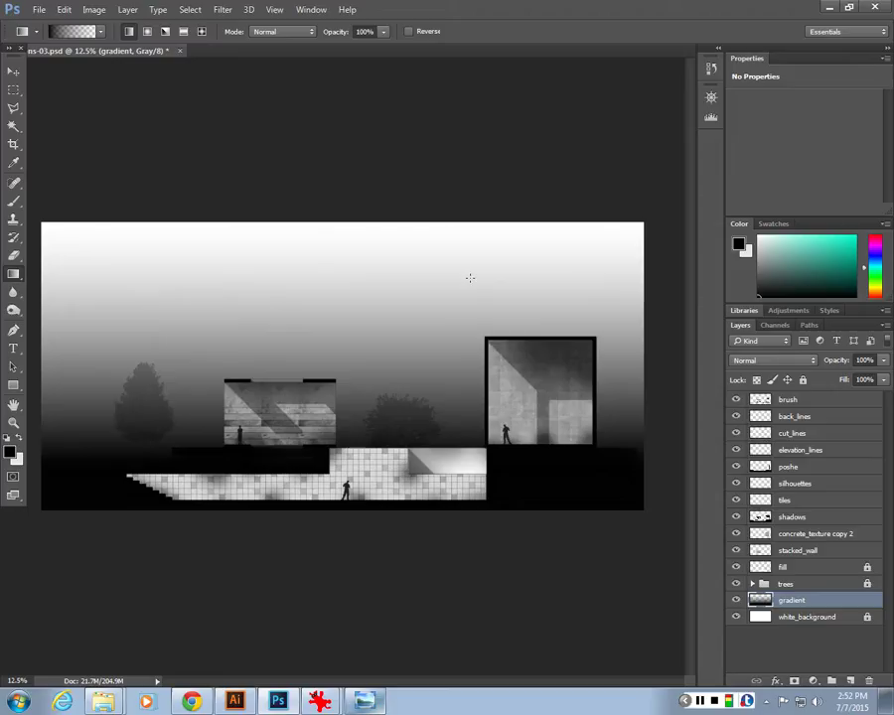
Solo the gradient layer to check it, show all layers again, and set its opacity to 60%.
{"action": "right_click", "coordinate": [735, 600]}
{"action": "left_click", "coordinate": [761, 462]}
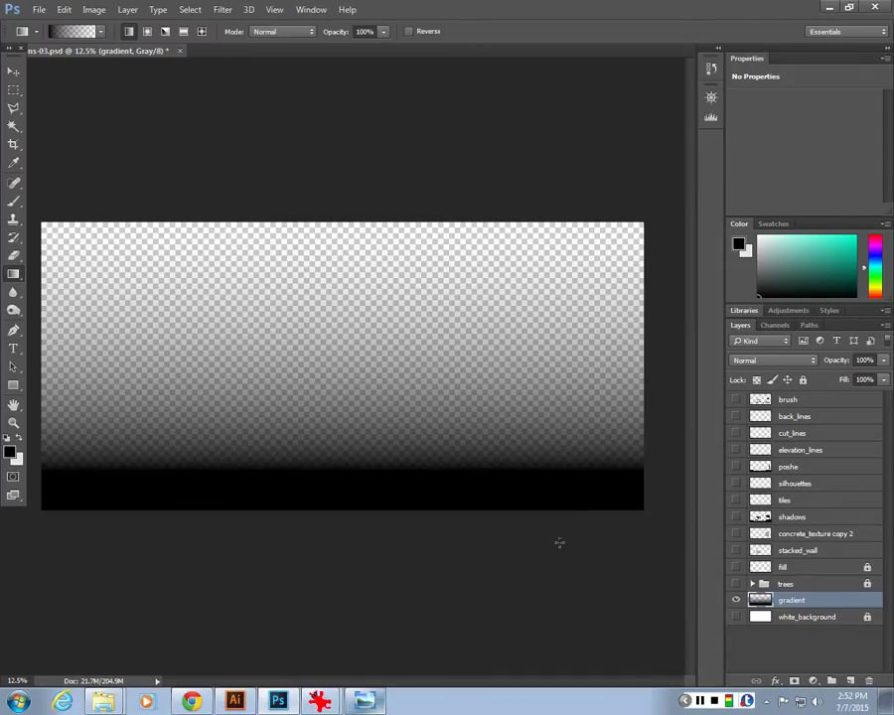
{"action": "left_click", "coordinate": [736, 599], "text": "alt"}
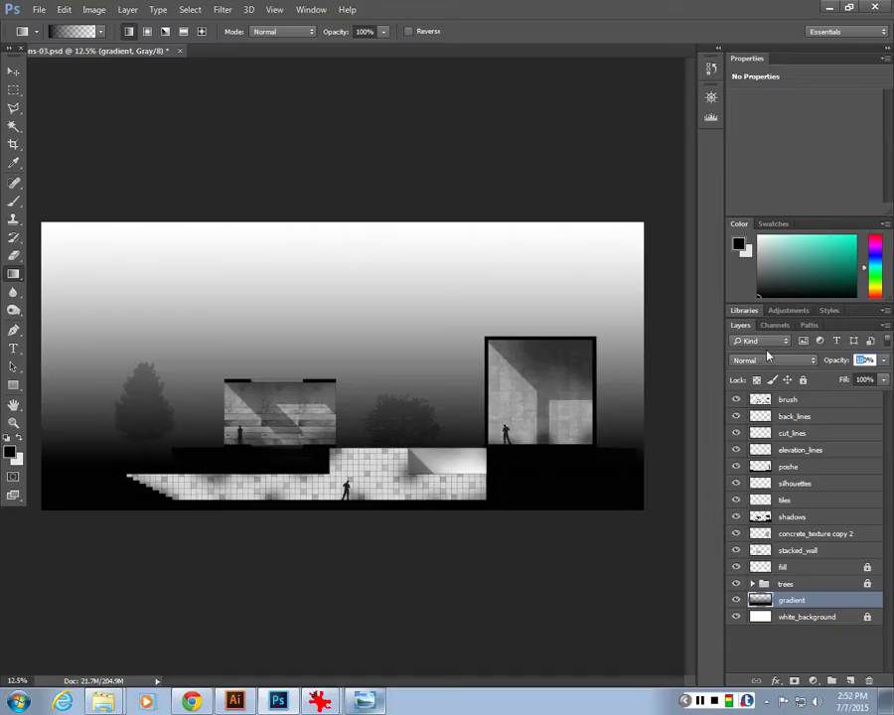
{"action": "type", "text": "50"}
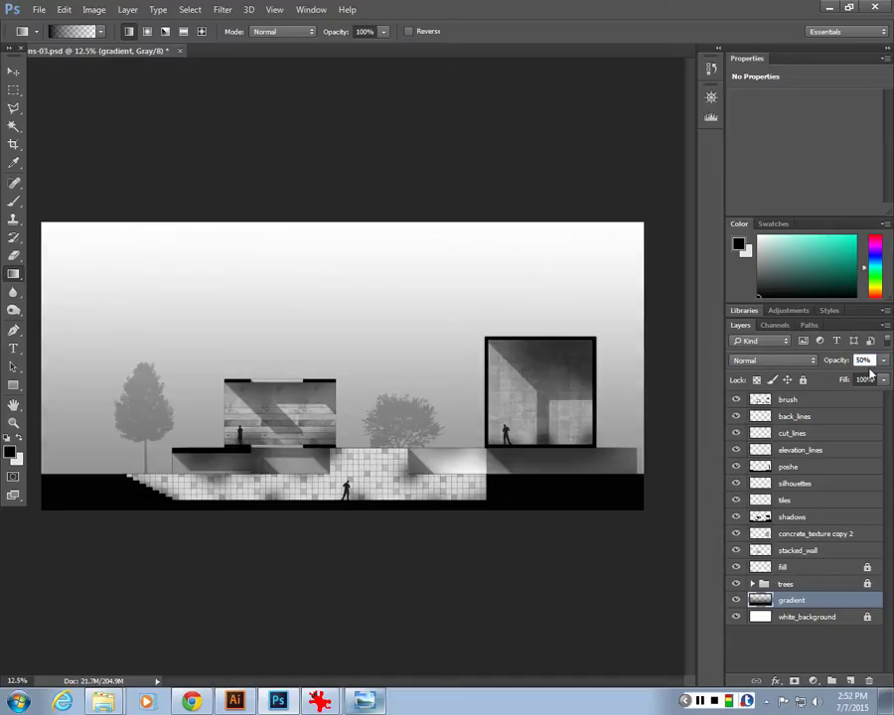
{"action": "type", "text": "60"}
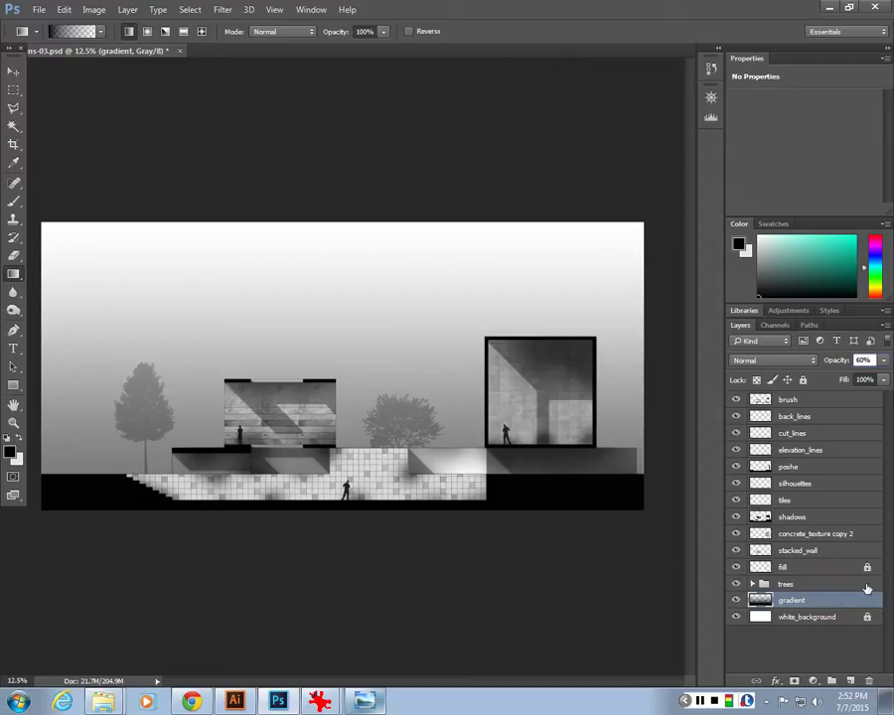
Expand the trees folder and merge its two nested tree groups into one layer.
{"action": "left_click", "coordinate": [748, 586]}
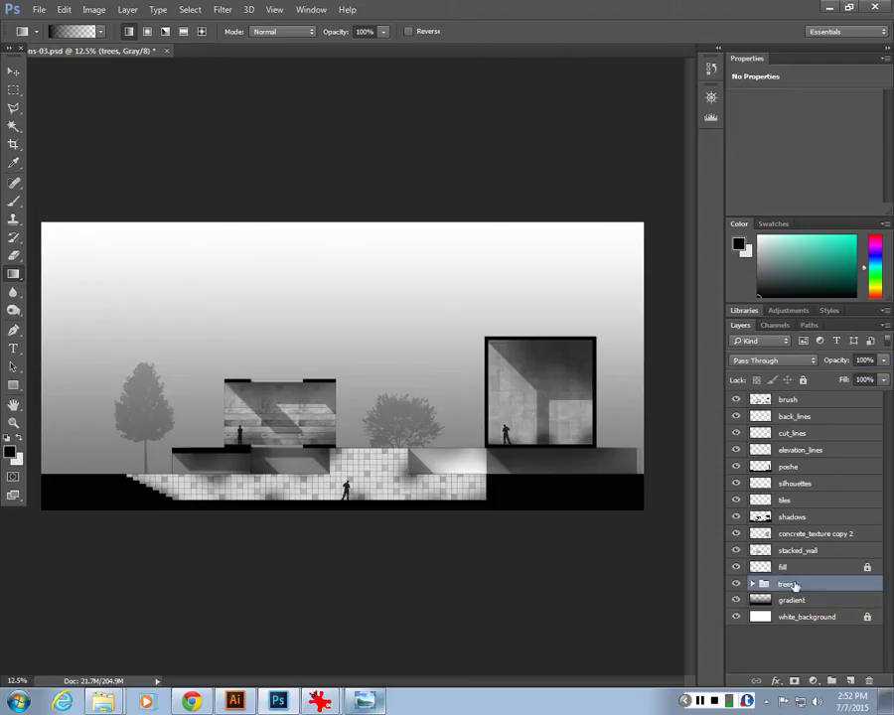
{"action": "left_click", "coordinate": [751, 584]}
{"action": "left_click", "coordinate": [793, 608]}
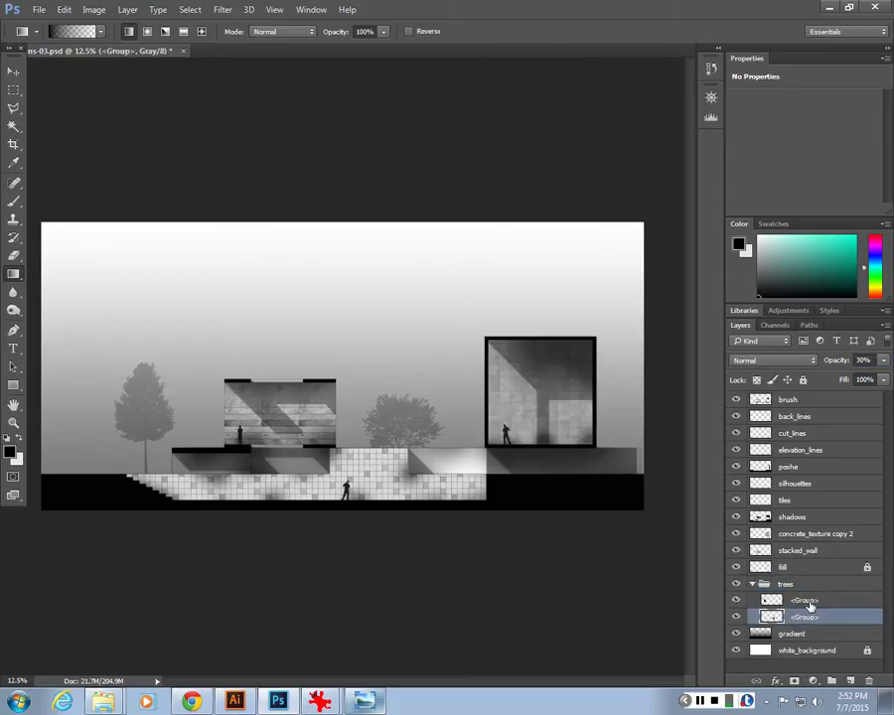
{"action": "left_click", "coordinate": [802, 617], "text": "shift"}
{"action": "key", "text": "ctrl+e"}
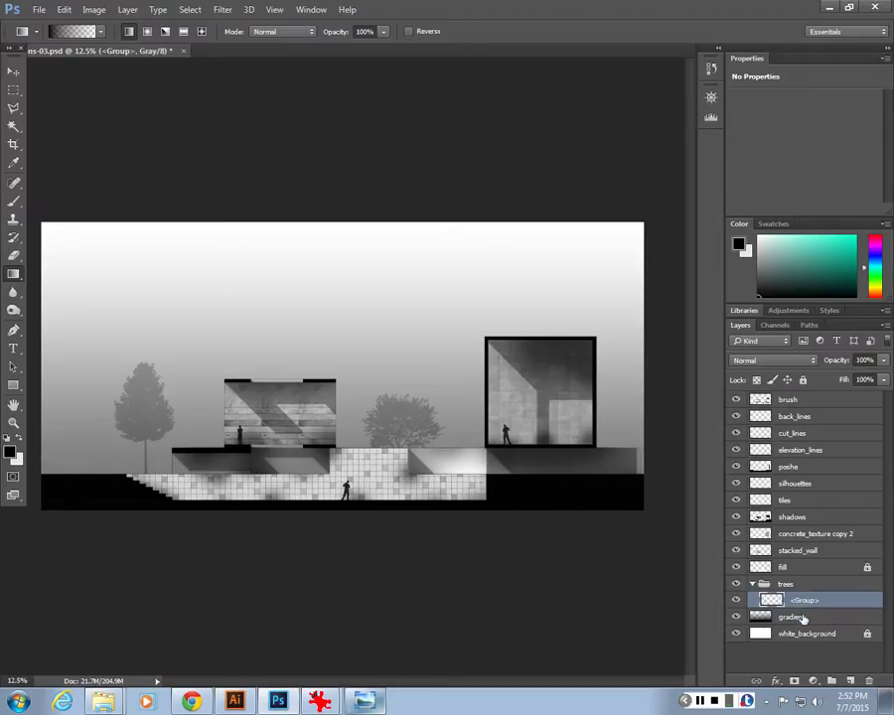
Rename the merged layer 'trees', wrap it in Group 1, and load its pixels as a selection.
{"action": "double_click", "coordinate": [804, 600]}
{"action": "type", "text": "trees"}
{"action": "key", "text": "Return"}
{"action": "key", "text": "ctrl+g"}
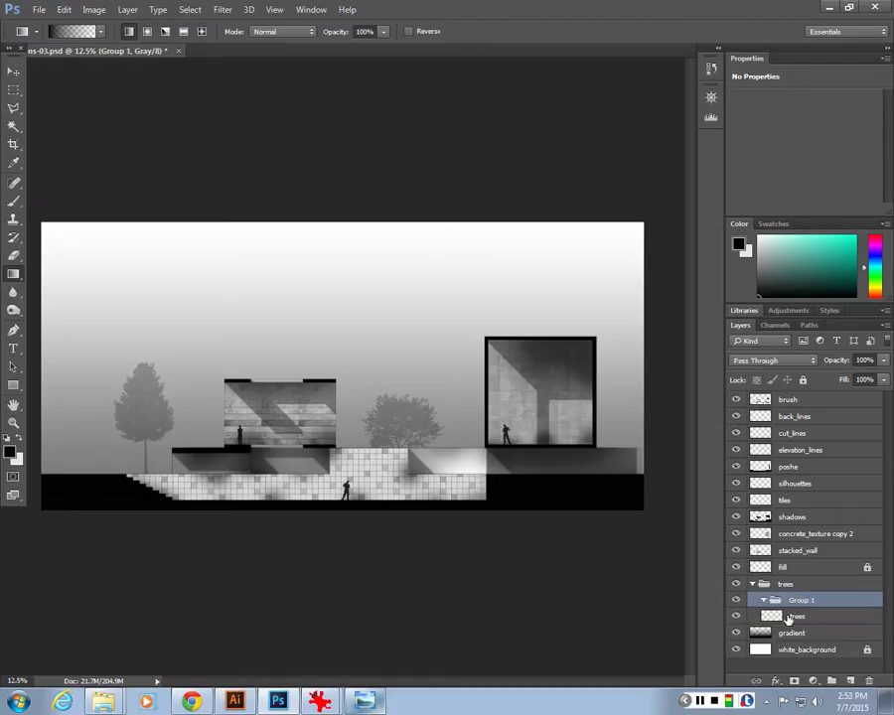
{"action": "left_click", "coordinate": [784, 616]}
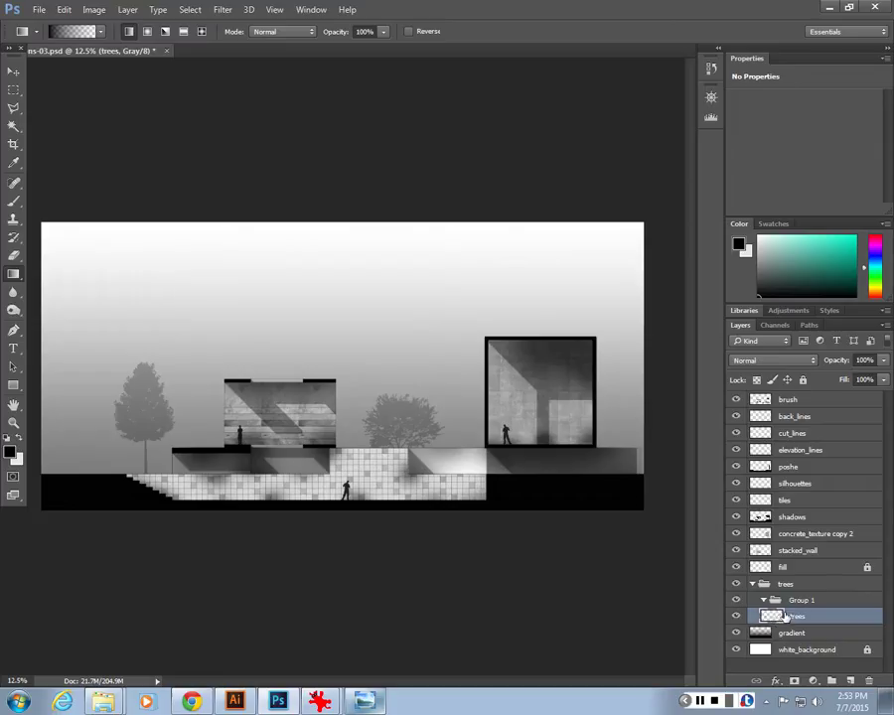
{"action": "left_click", "coordinate": [770, 617], "text": "ctrl"}
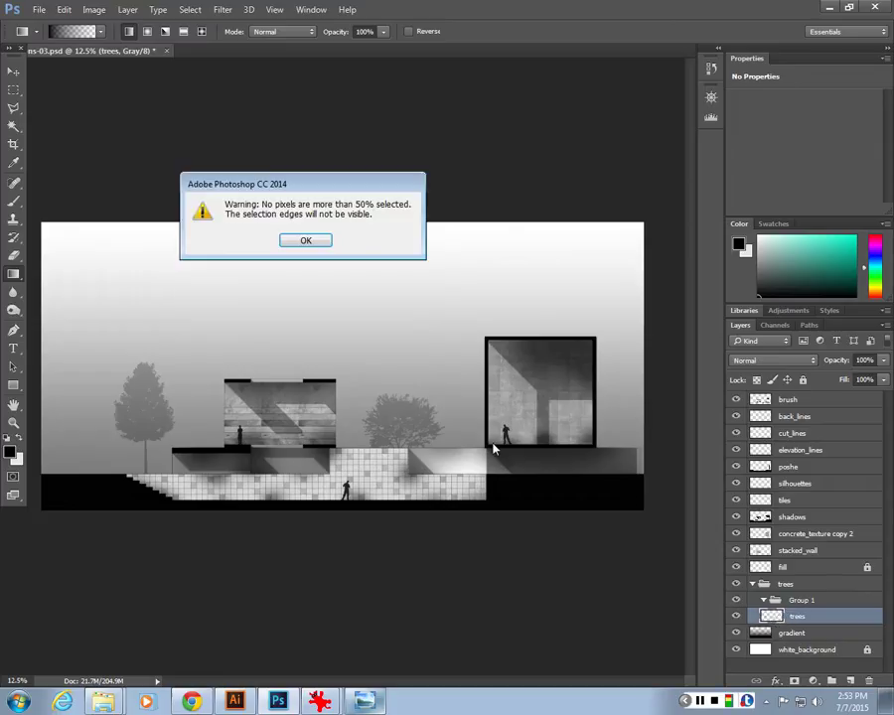
Dismiss the 'no pixels more than 50% selected' warning after retrying the trees selection.
{"action": "left_click", "coordinate": [307, 242]}
{"action": "left_click", "coordinate": [779, 618], "text": "ctrl"}
{"action": "left_click", "coordinate": [298, 241]}
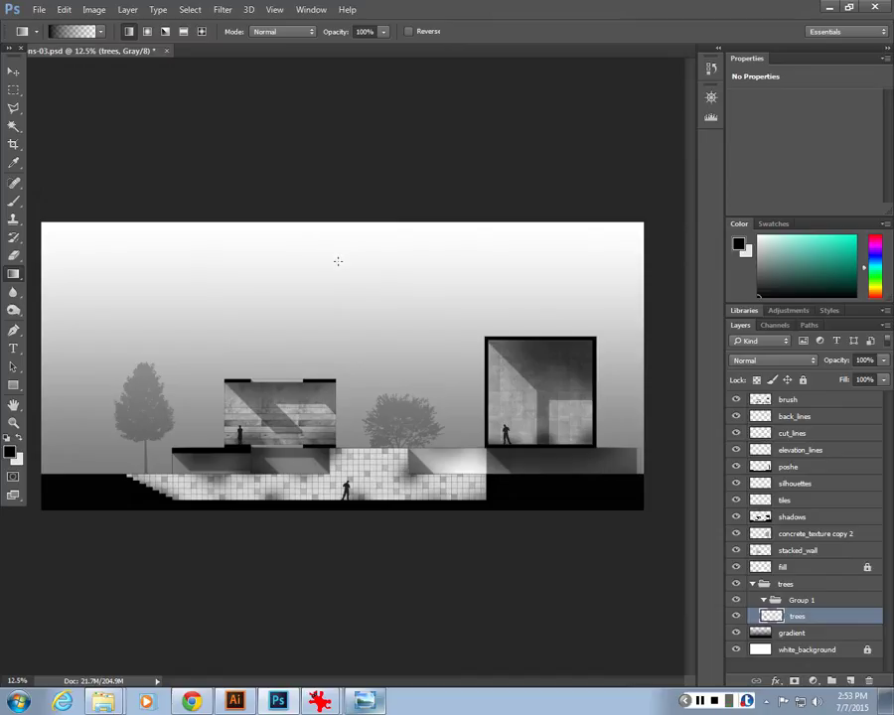
Show the History panel and revert to the Unlock Group state.
{"action": "left_click", "coordinate": [312, 12]}
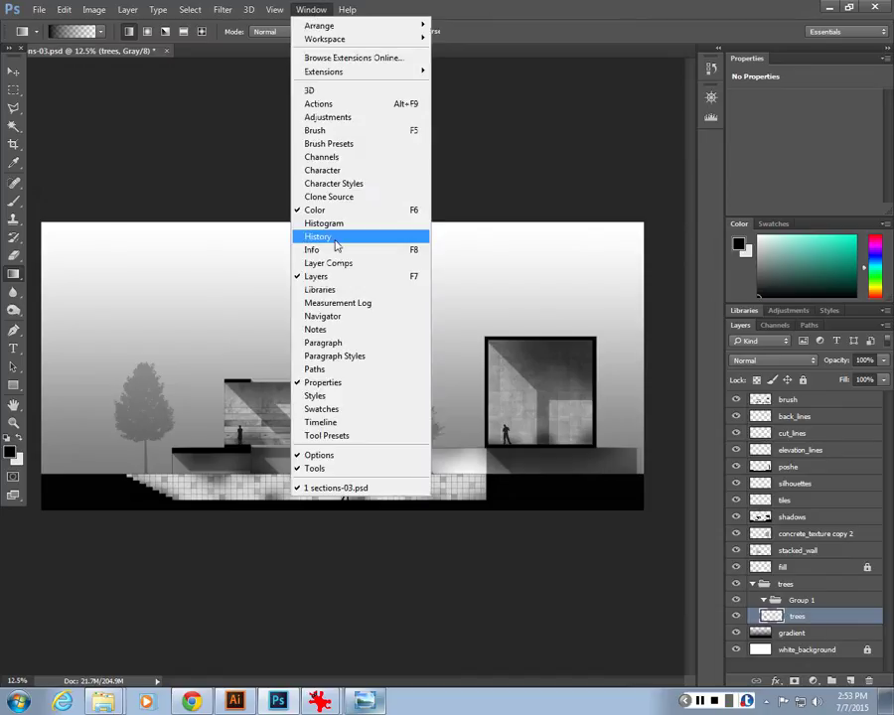
{"action": "left_click", "coordinate": [336, 245]}
{"action": "left_click", "coordinate": [613, 415]}
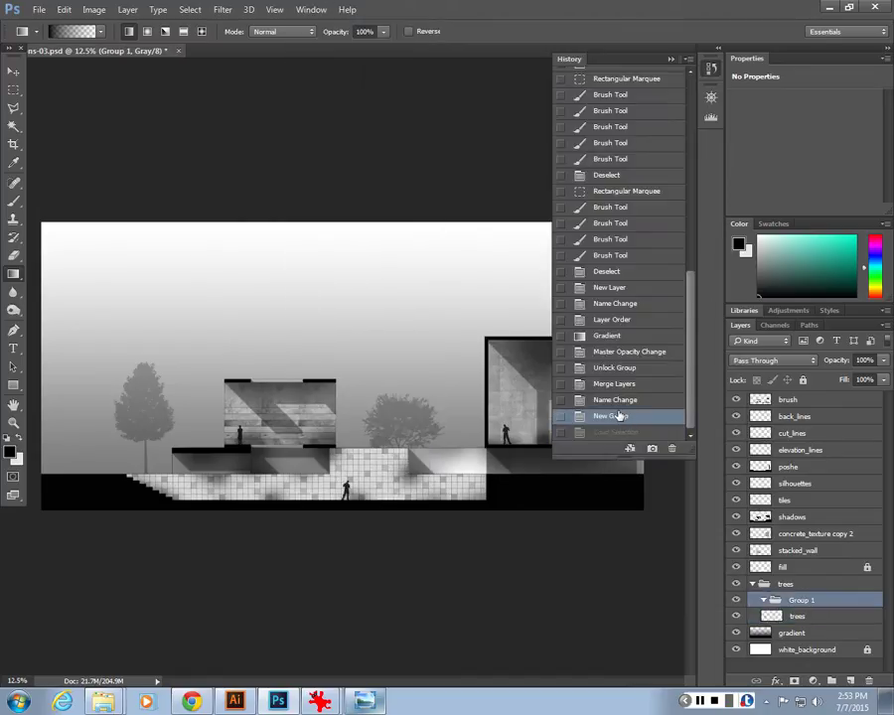
{"action": "left_click", "coordinate": [616, 384]}
{"action": "left_click", "coordinate": [620, 367]}
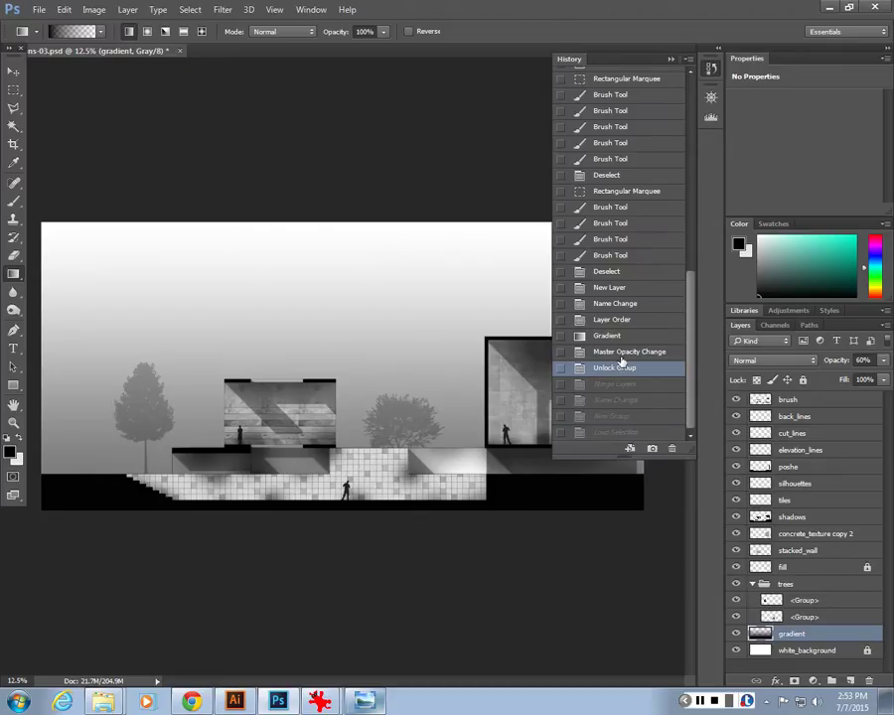
{"action": "left_click", "coordinate": [618, 356]}
{"action": "left_click", "coordinate": [621, 368]}
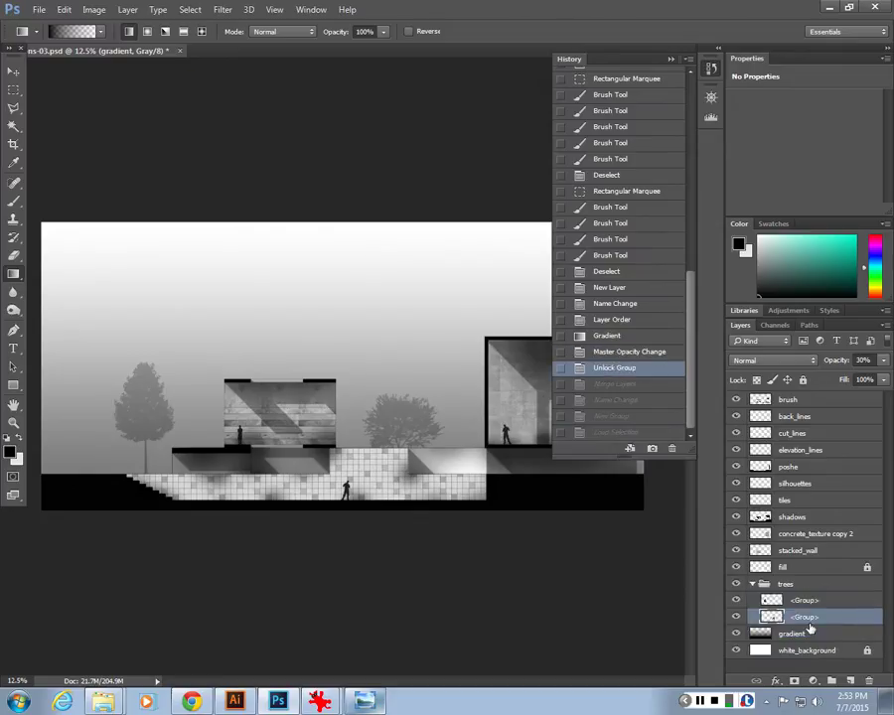
Show the lower tree group and apply a pure black Color Overlay layer style to it.
{"action": "left_click", "coordinate": [735, 616]}
{"action": "right_click", "coordinate": [849, 616]}
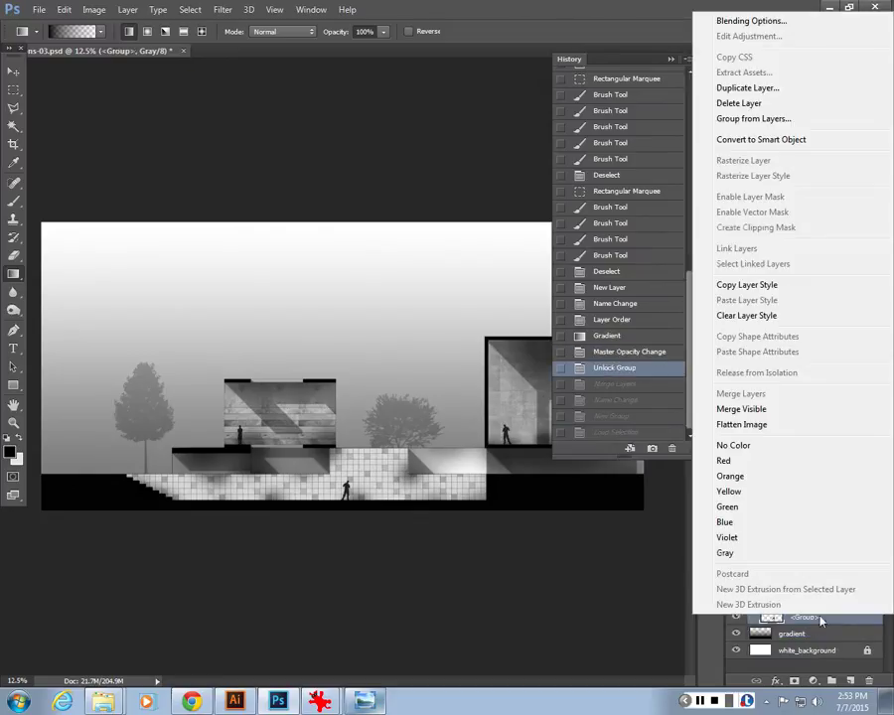
{"action": "left_click", "coordinate": [752, 20]}
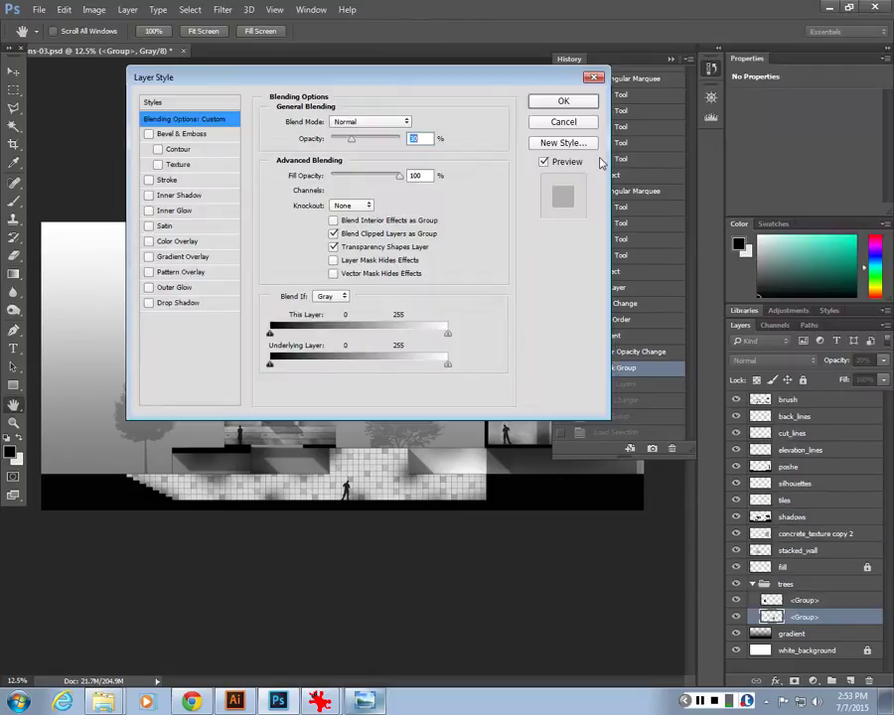
{"action": "left_click", "coordinate": [173, 242]}
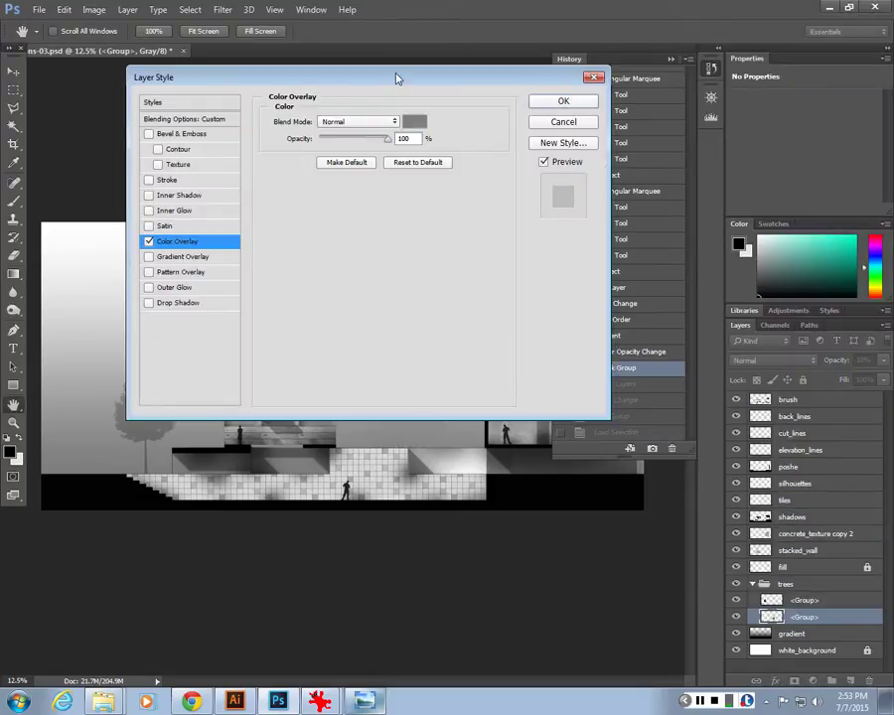
{"action": "left_click_drag", "start_coordinate": [395, 77], "coordinate": [685, 15]}
{"action": "left_click", "coordinate": [703, 59]}
{"action": "left_click_drag", "start_coordinate": [323, 284], "coordinate": [337, 294]}
{"action": "left_click", "coordinate": [471, 86]}
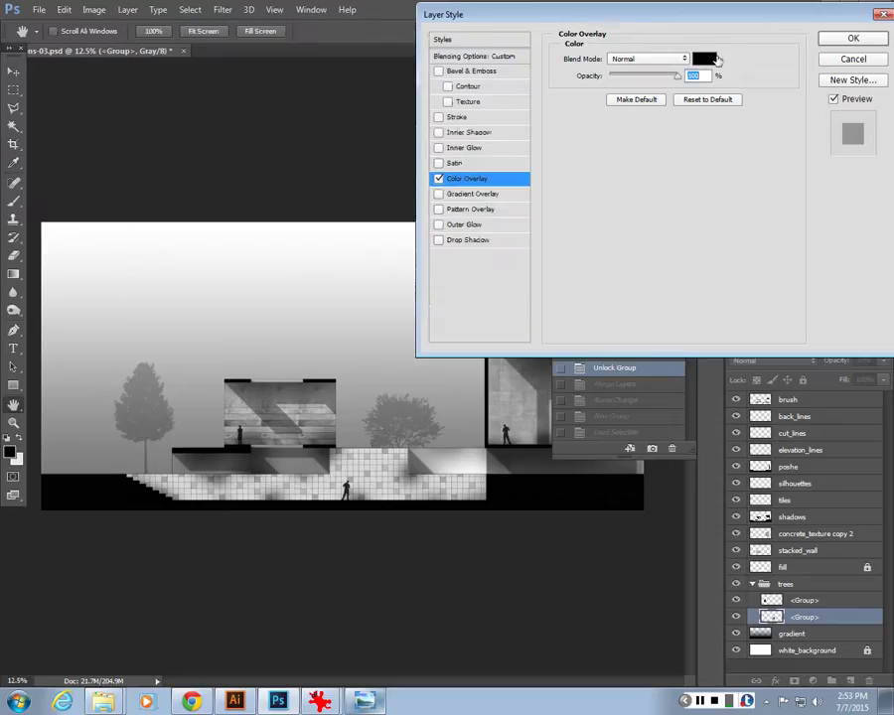
{"action": "left_click", "coordinate": [850, 39]}
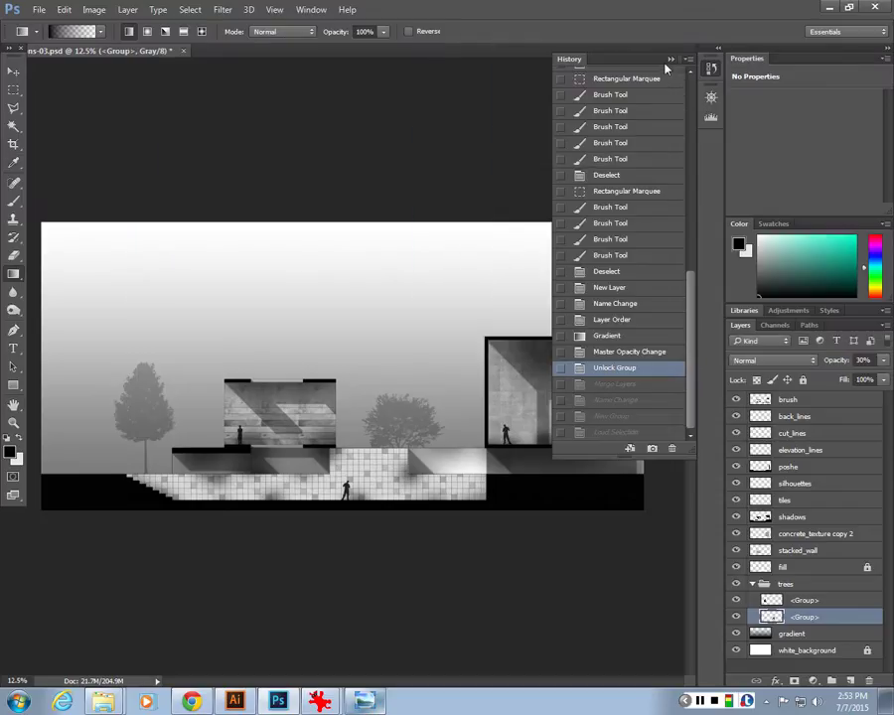
Set both tree groups to 80% opacity.
{"action": "left_click", "coordinate": [709, 67]}
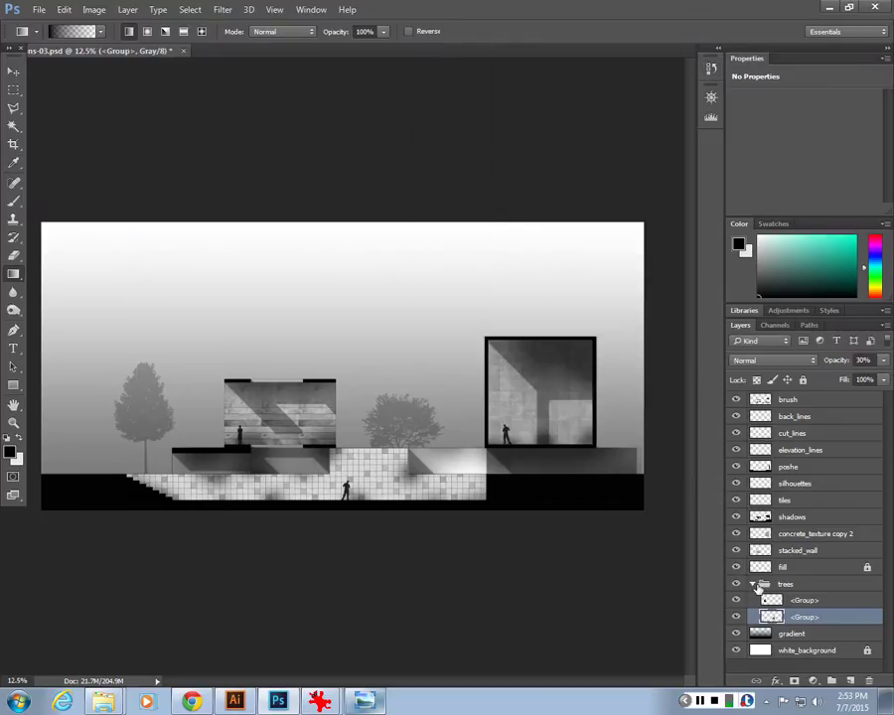
{"action": "left_click", "coordinate": [844, 362]}
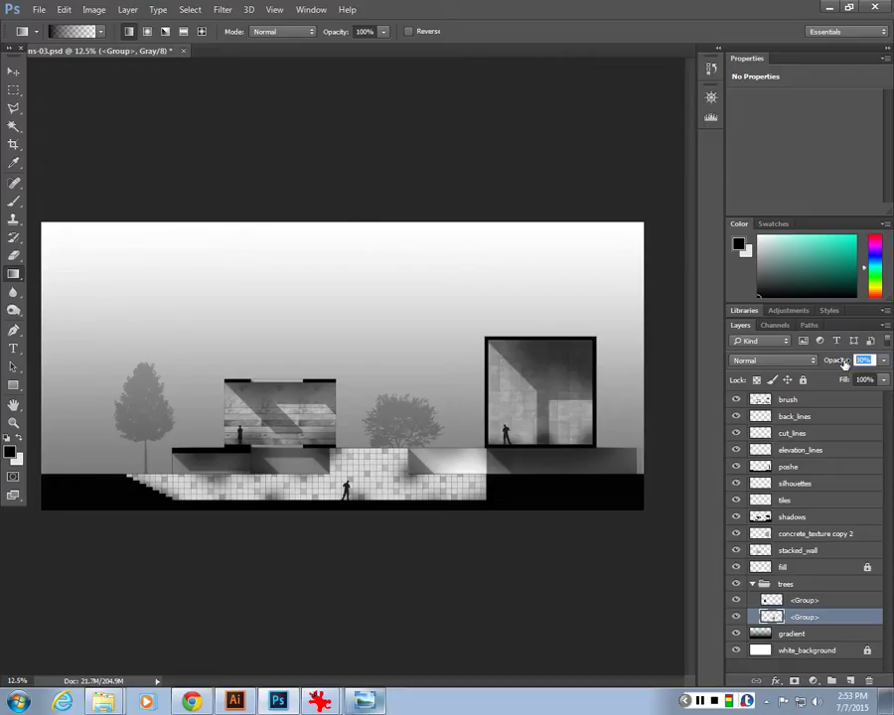
{"action": "type", "text": "80"}
{"action": "key", "text": "Return"}
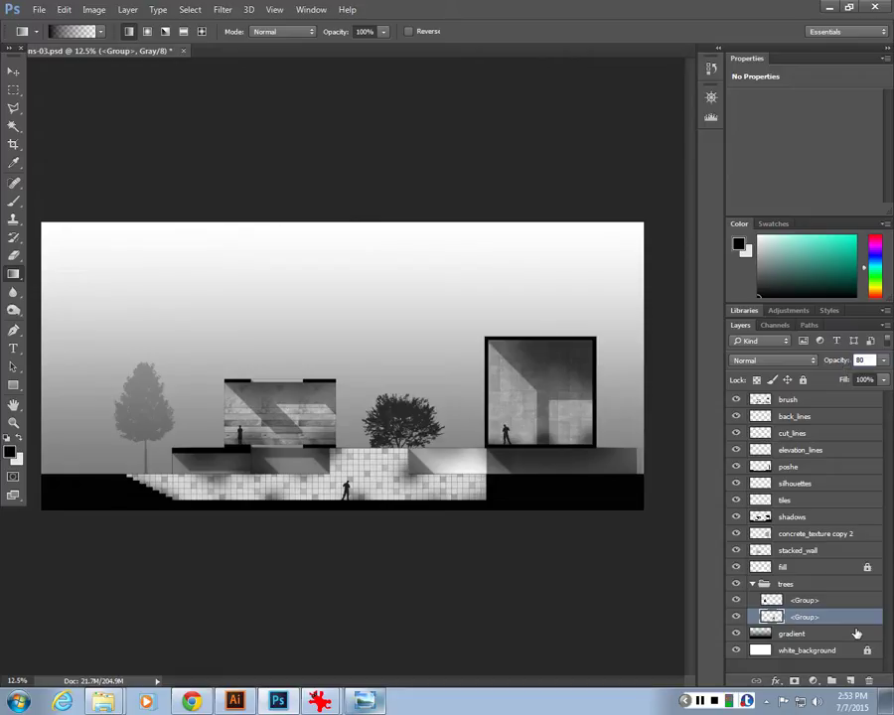
{"action": "left_click", "coordinate": [852, 600]}
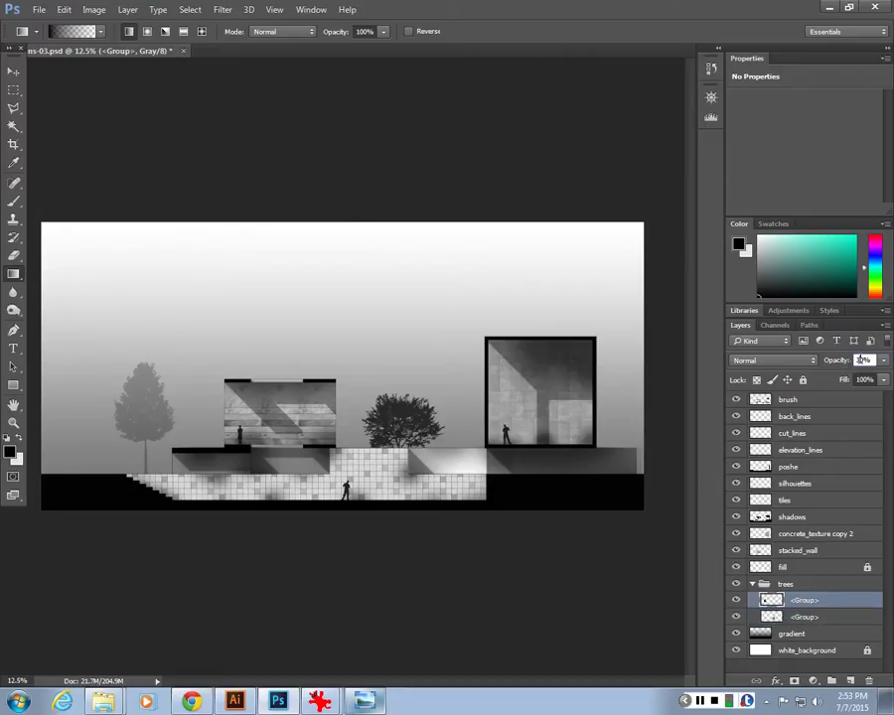
{"action": "key", "text": "Return"}
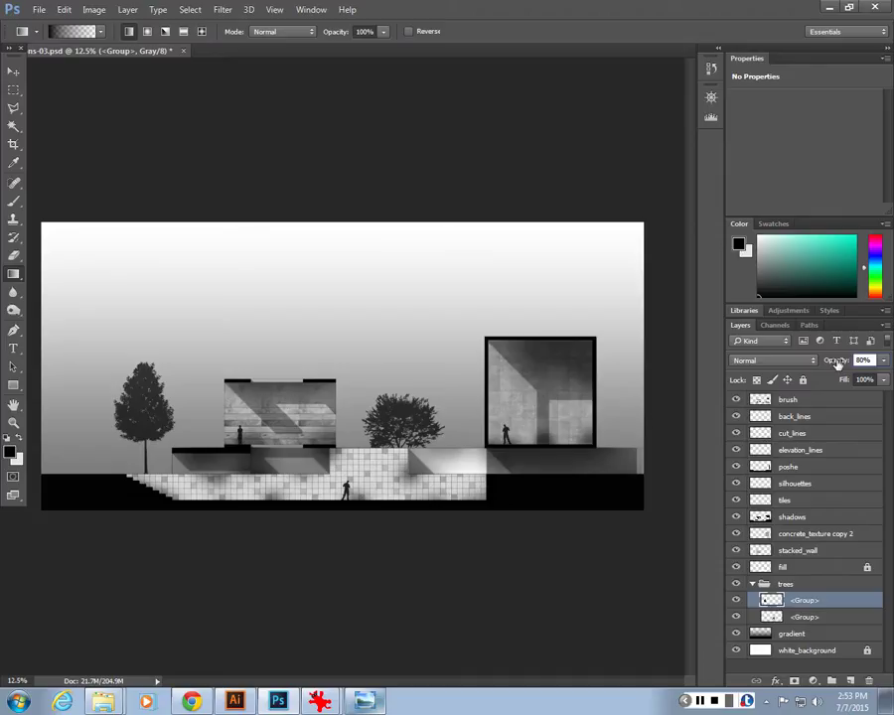
{"action": "left_click", "coordinate": [735, 600]}
{"action": "left_click", "coordinate": [736, 600]}
Duplicate the left tree further right, then hide and collapse the trees group.
{"action": "left_click", "coordinate": [13, 73]}
{"action": "left_click_drag", "start_coordinate": [144, 437], "coordinate": [271, 417]}
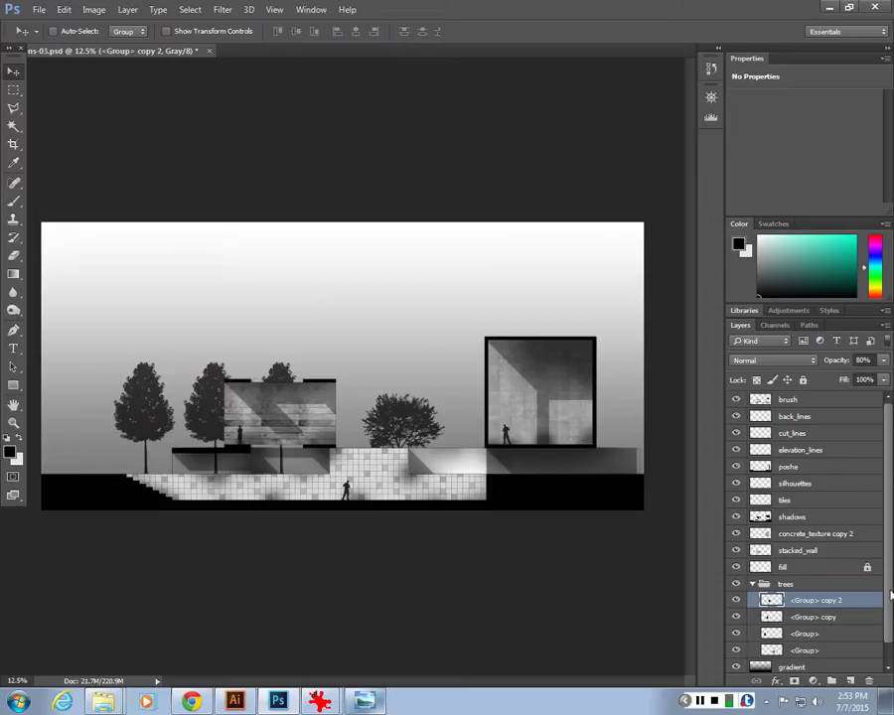
{"action": "left_click", "coordinate": [735, 584]}
{"action": "left_click", "coordinate": [751, 584]}
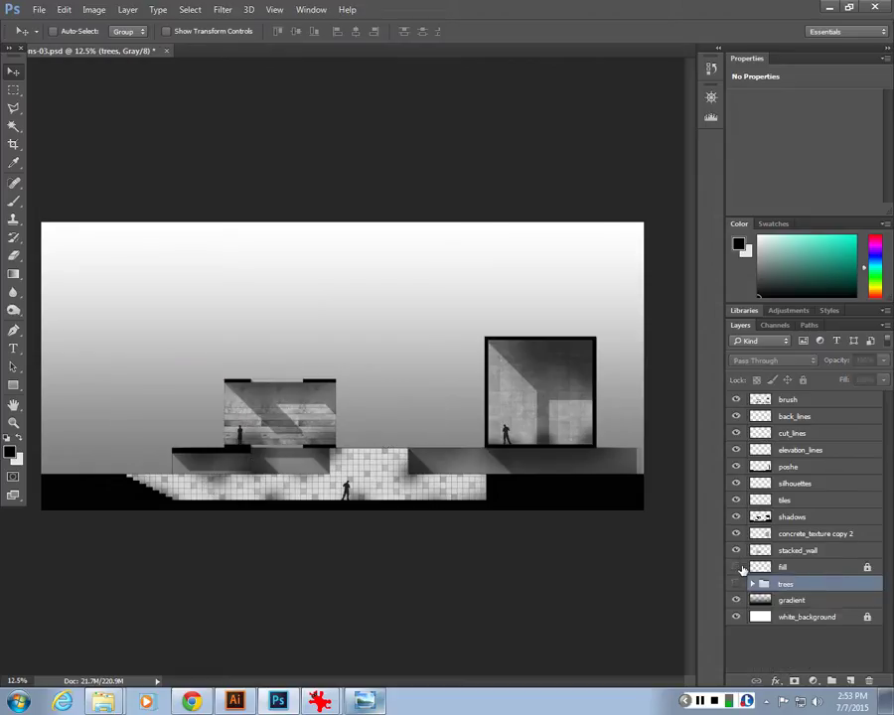
Show the trees group again and select the fill layer.
{"action": "left_click", "coordinate": [735, 583]}
{"action": "left_click", "coordinate": [785, 567]}
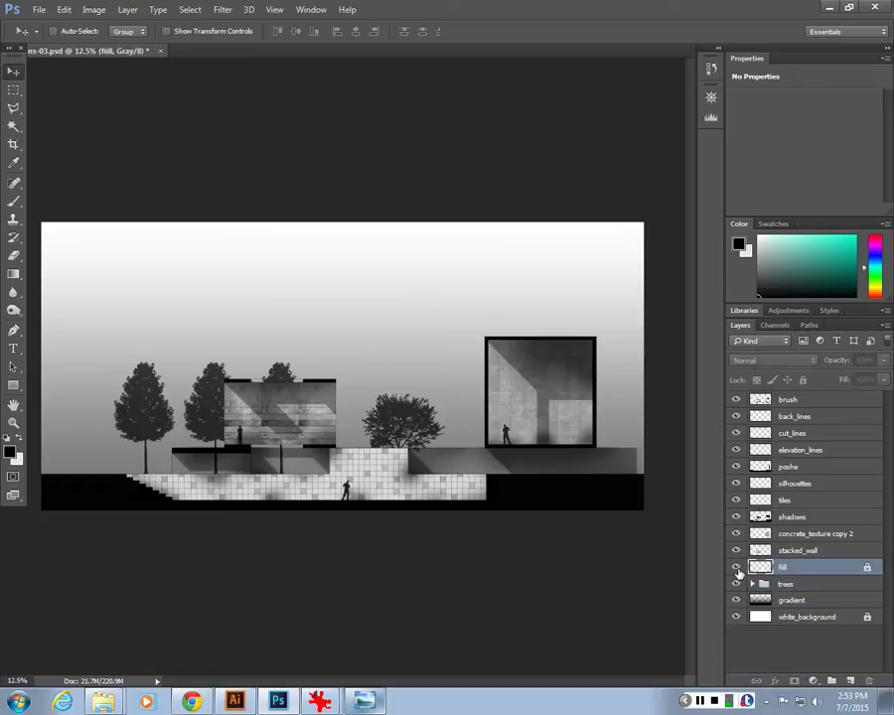
{"action": "left_click", "coordinate": [736, 568]}
{"action": "left_click", "coordinate": [736, 568]}
{"action": "key", "text": "ctrl+plus"}
{"action": "key", "text": "ctrl+plus"}
{"action": "key", "text": "ctrl+plus"}
{"action": "key", "text": "ctrl+plus"}
{"action": "key", "text": "ctrl+plus"}
{"action": "key", "text": "ctrl+minus"}
{"action": "key", "text": "ctrl+minus"}
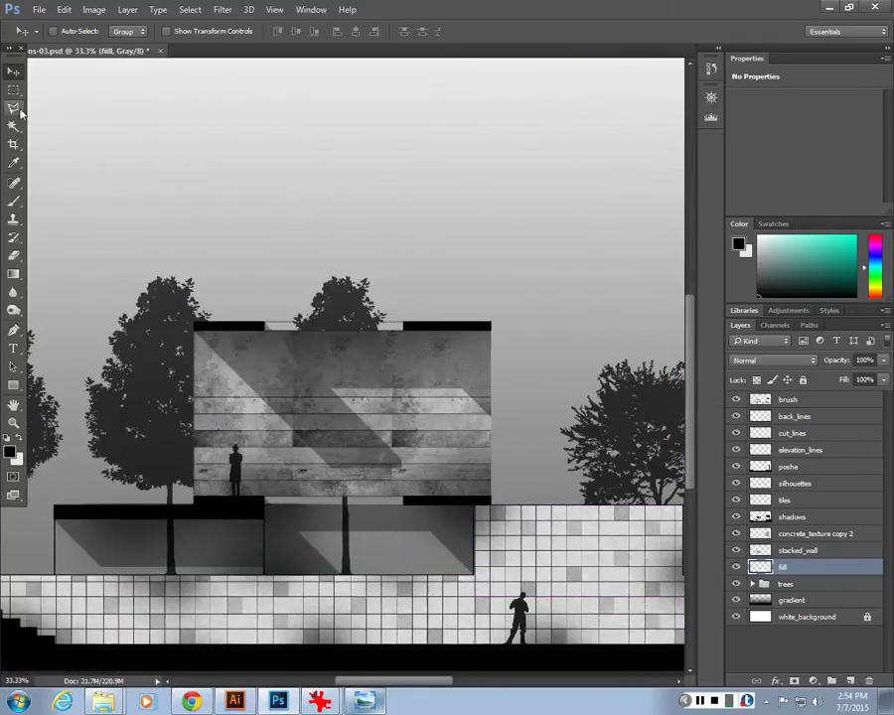
Marquee-select the central building's lower and upper blocks and fill them with white.
{"action": "left_click", "coordinate": [13, 89]}
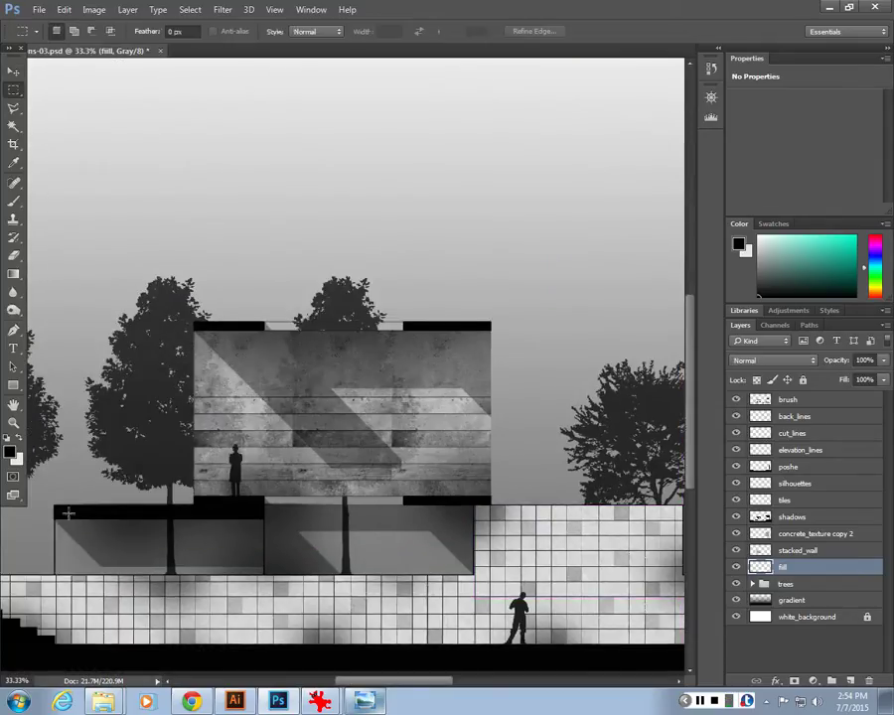
{"action": "left_click_drag", "start_coordinate": [55, 506], "coordinate": [491, 599]}
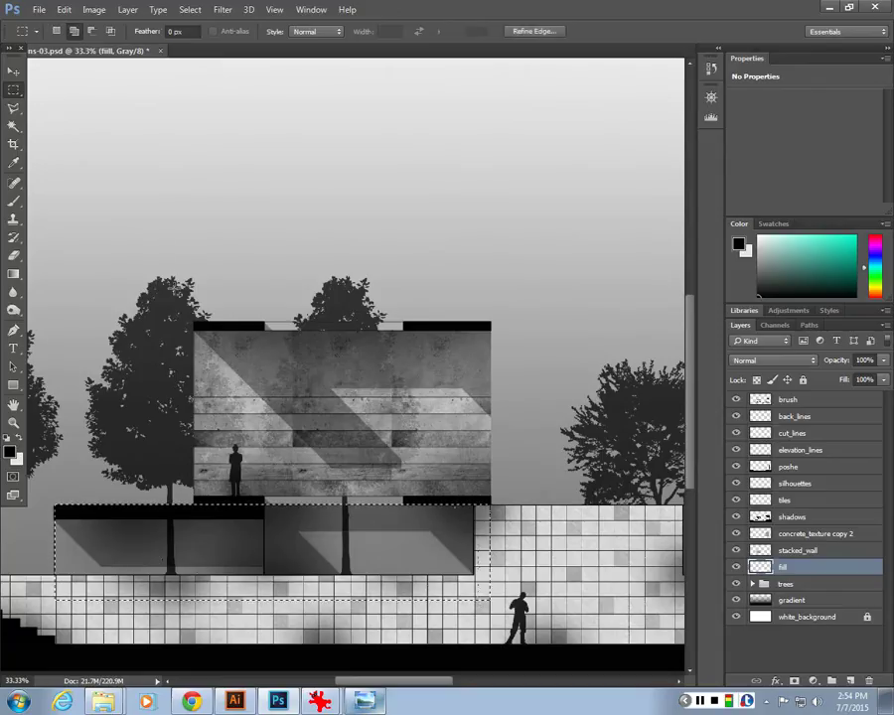
{"action": "left_click_drag", "start_coordinate": [194, 324], "coordinate": [491, 560]}
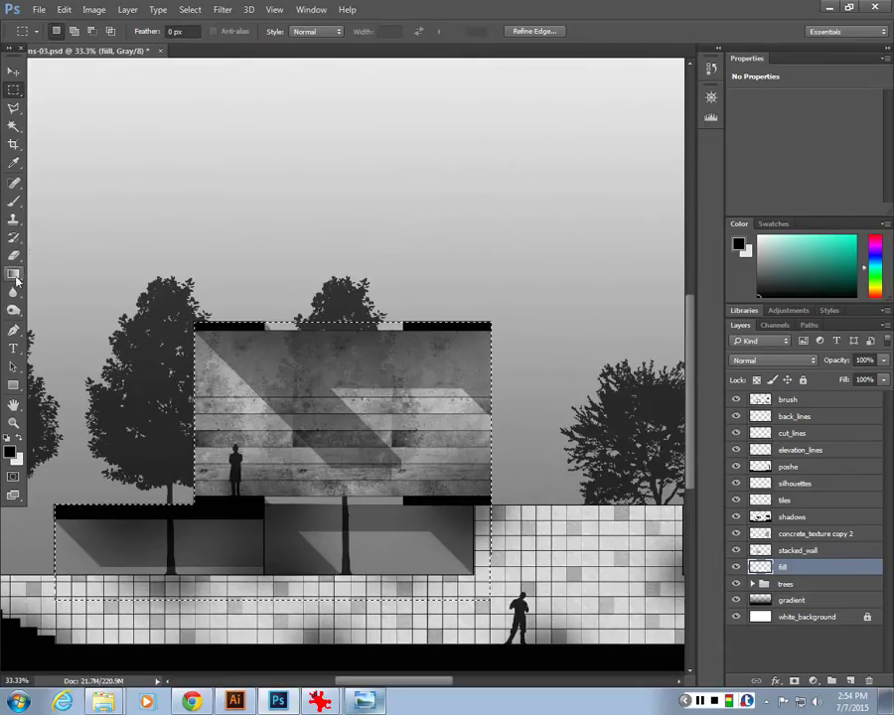
{"action": "left_click_drag", "start_coordinate": [13, 273], "coordinate": [71, 296]}
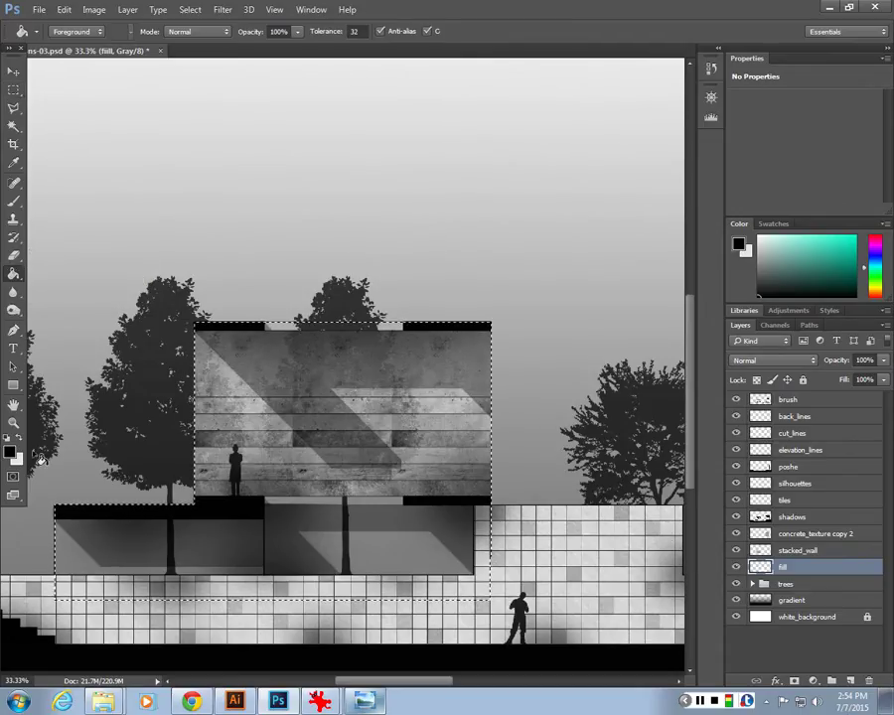
{"action": "key", "text": "x"}
{"action": "left_click", "coordinate": [338, 546]}
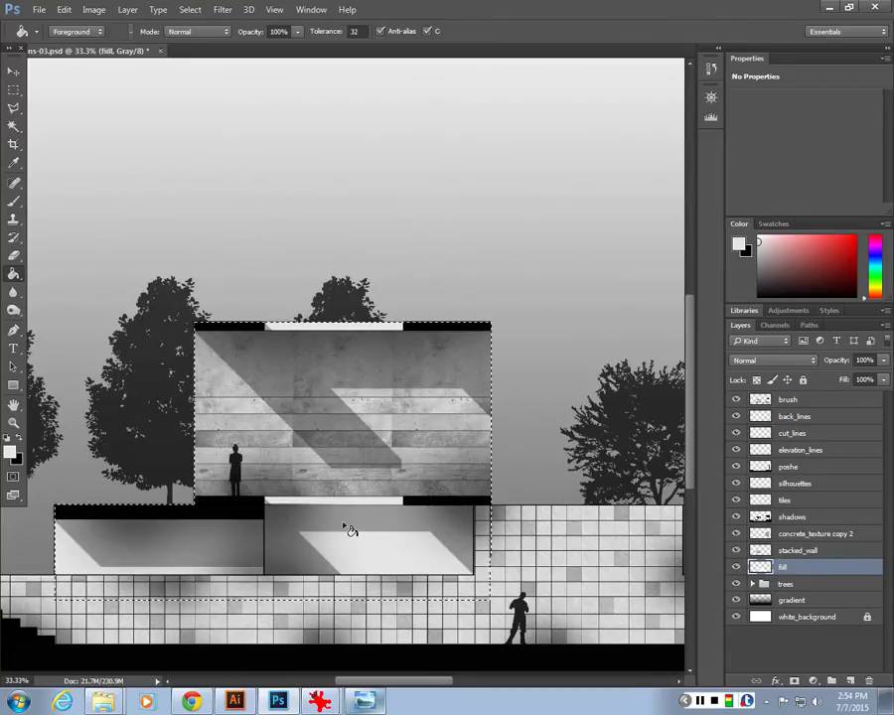
{"action": "left_click", "coordinate": [14, 90]}
{"action": "scroll", "coordinate": [157, 154], "scroll_direction": "down", "scroll_amount": 4}
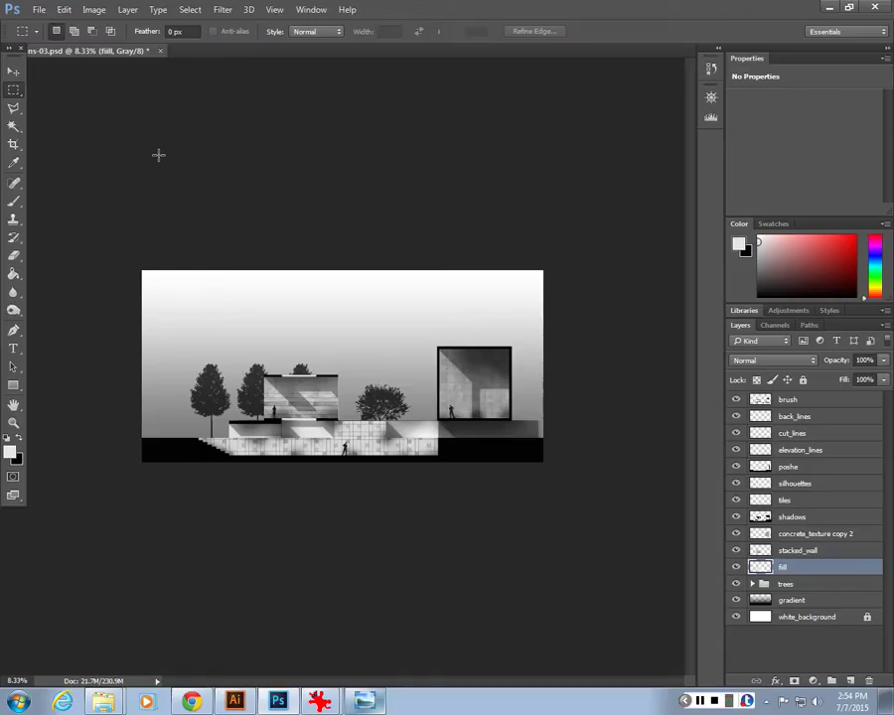
Add a new empty layer and move it just above white_background.
{"action": "key", "text": "ctrl+plus"}
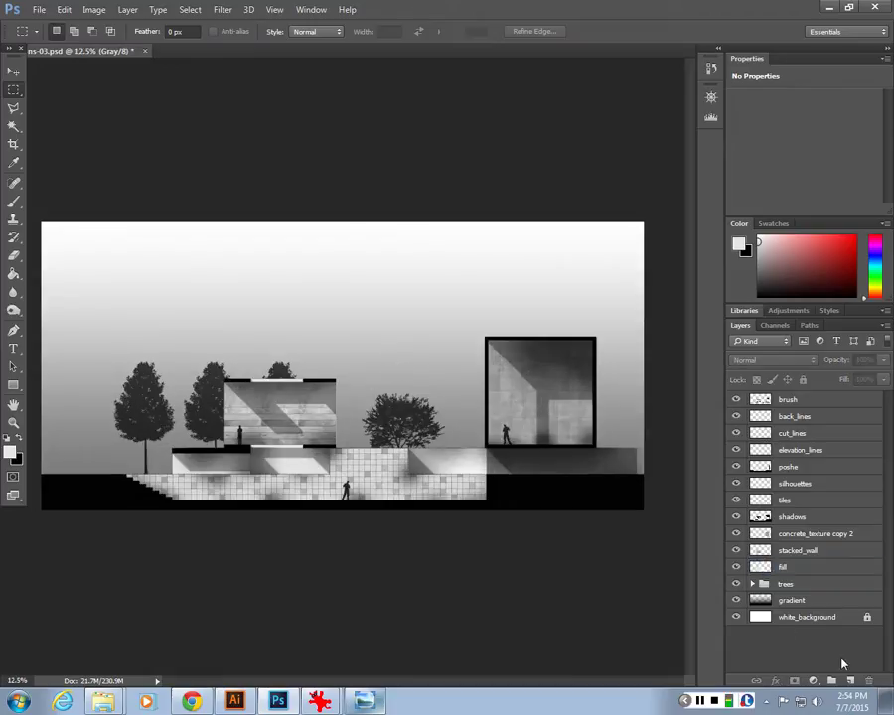
{"action": "left_click", "coordinate": [850, 680]}
{"action": "left_click_drag", "start_coordinate": [794, 399], "coordinate": [753, 586]}
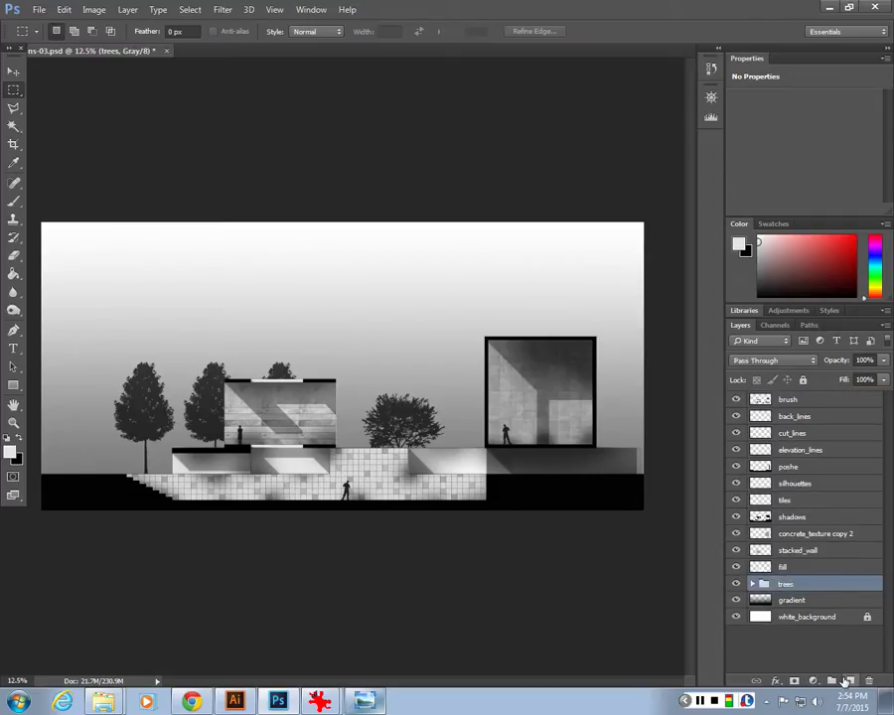
{"action": "key", "text": "ctrl+shift+alt+n"}
{"action": "key", "text": "ctrl+shift+bracketleft"}
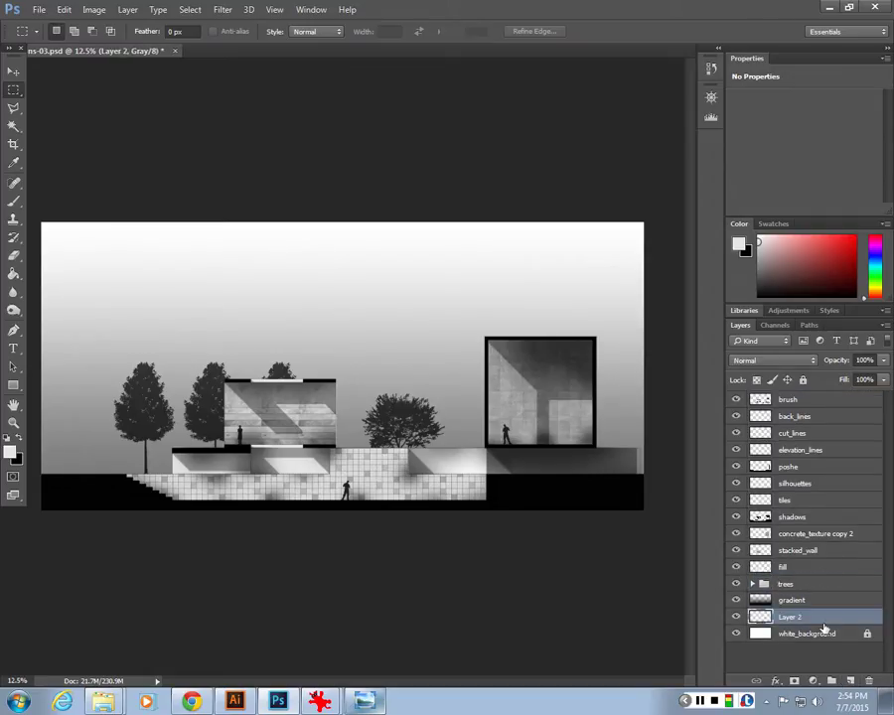
Expand the trees group, then rename the new layer 'vignette'.
{"action": "left_click", "coordinate": [753, 584]}
{"action": "scroll", "coordinate": [796, 591], "scroll_direction": "down", "scroll_amount": 1}
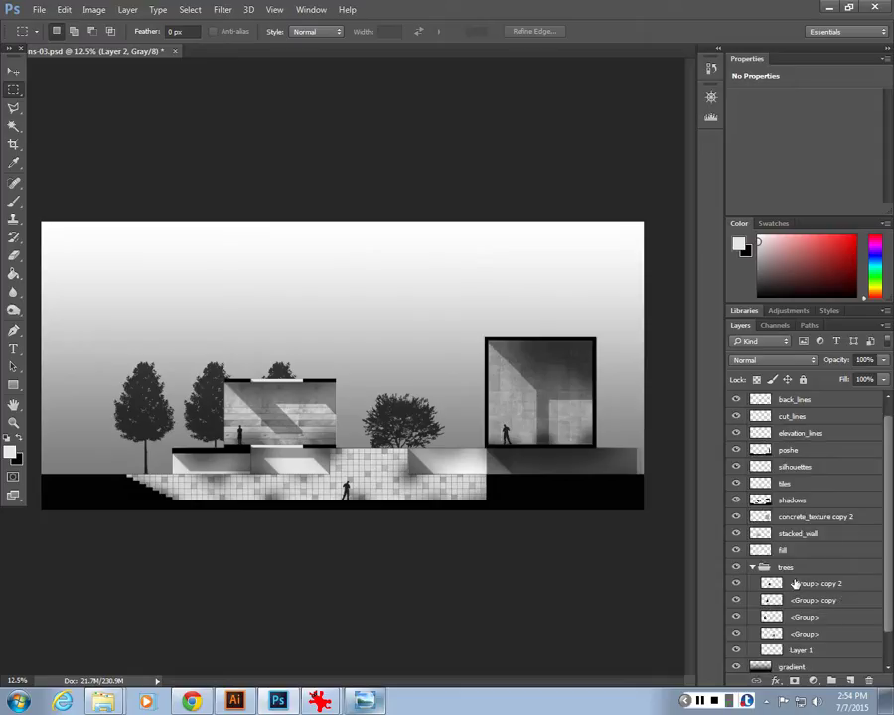
{"action": "left_click", "coordinate": [800, 617]}
{"action": "left_click", "coordinate": [804, 635]}
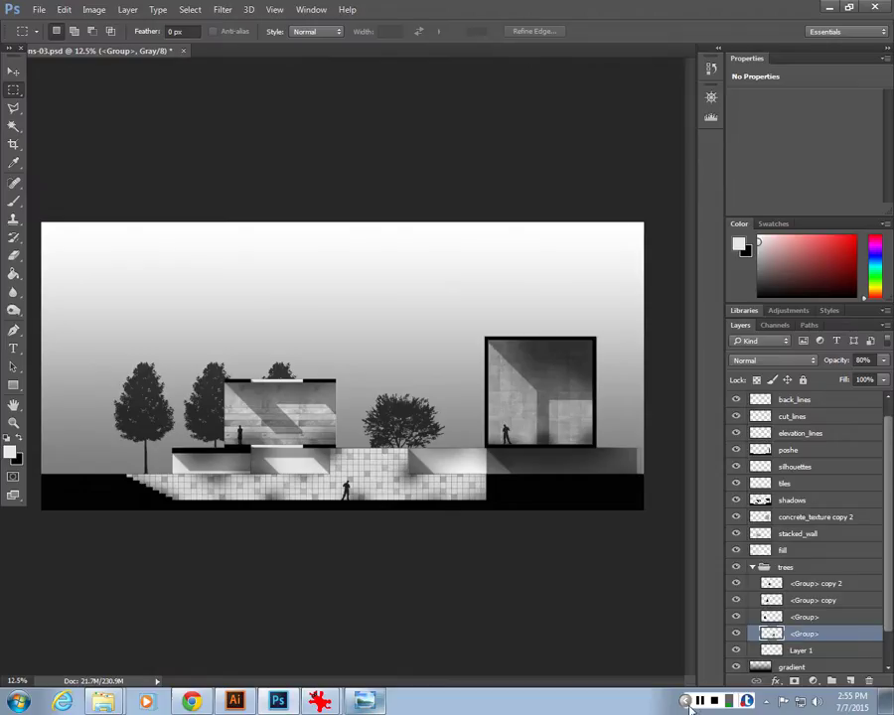
{"action": "scroll", "coordinate": [791, 648], "scroll_direction": "down", "scroll_amount": 2}
{"action": "double_click", "coordinate": [792, 647]}
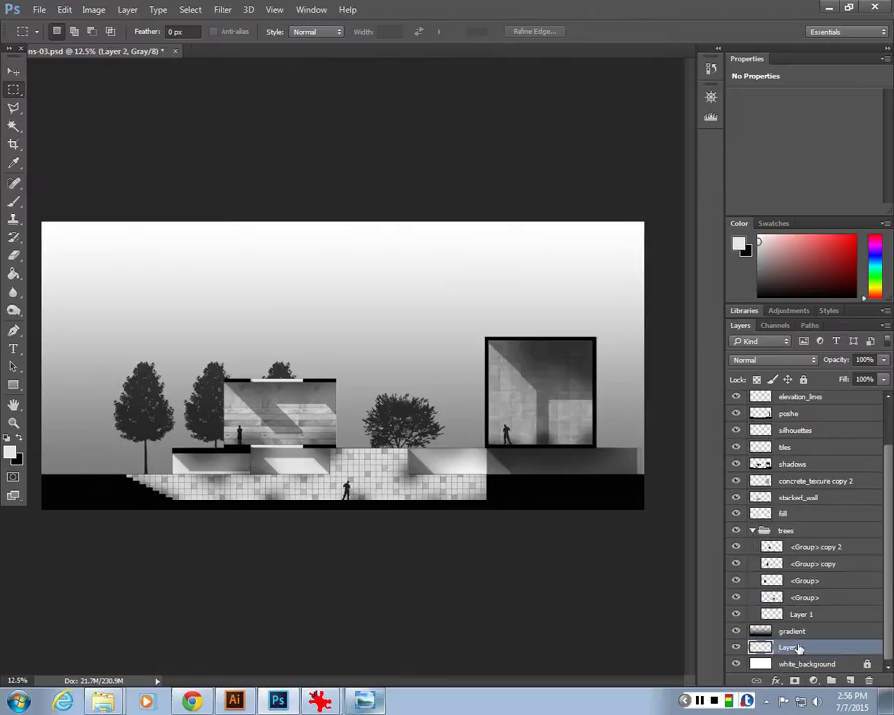
{"action": "type", "text": "vignette"}
{"action": "key", "text": "Return"}
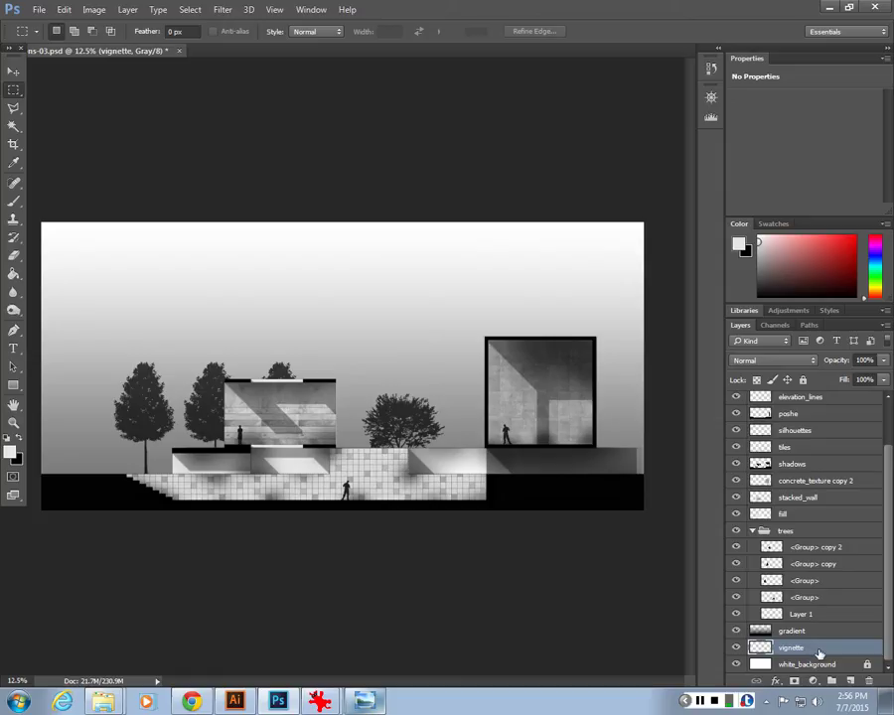
Hide the grey gradient layer and set a reversed radial Foreground to Transparent gradient.
{"action": "left_click", "coordinate": [736, 630]}
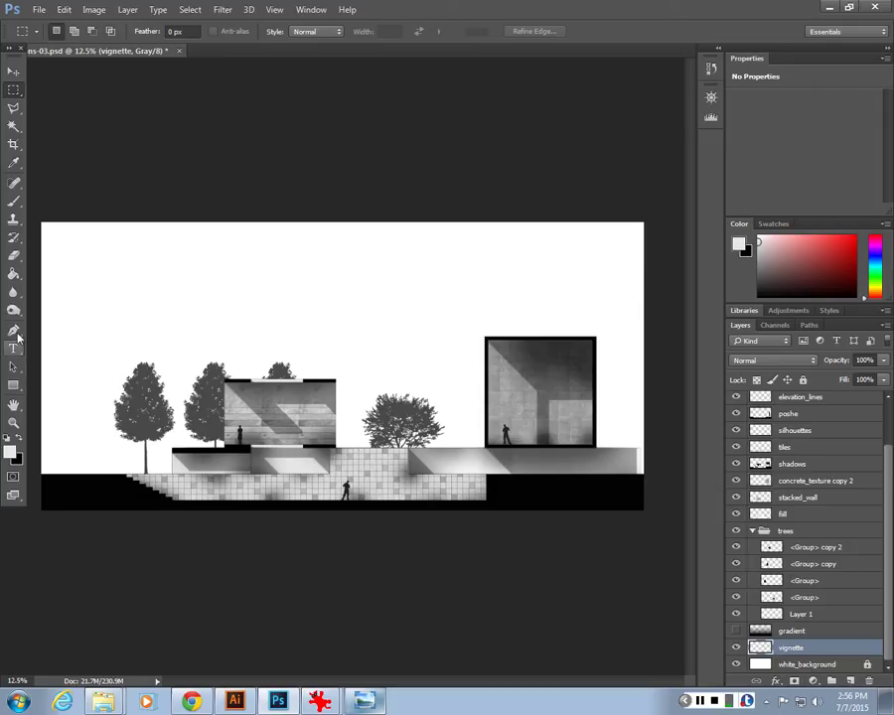
{"action": "left_click", "coordinate": [13, 276]}
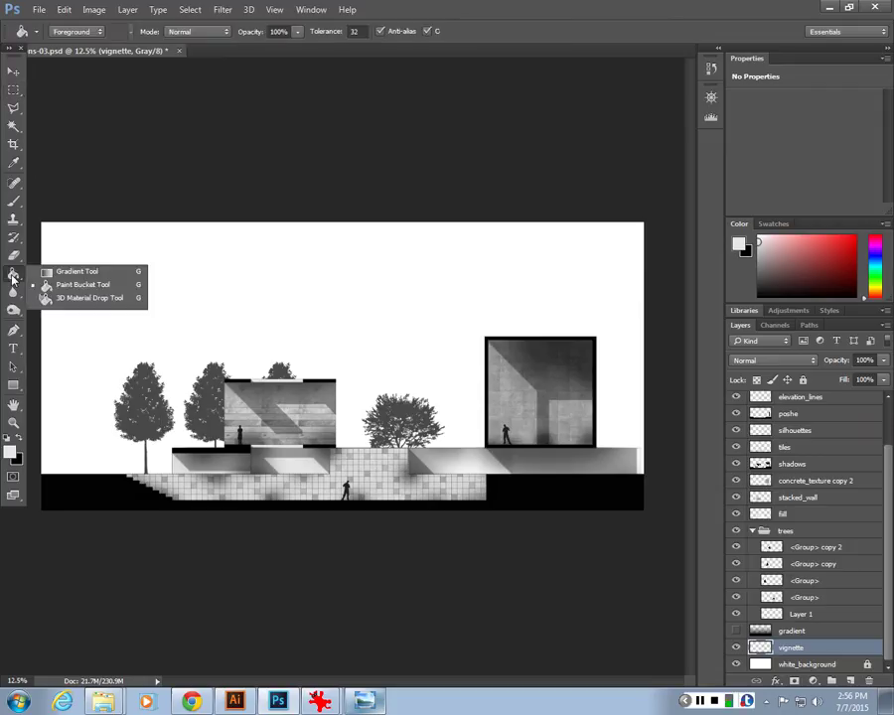
{"action": "left_click", "coordinate": [63, 271]}
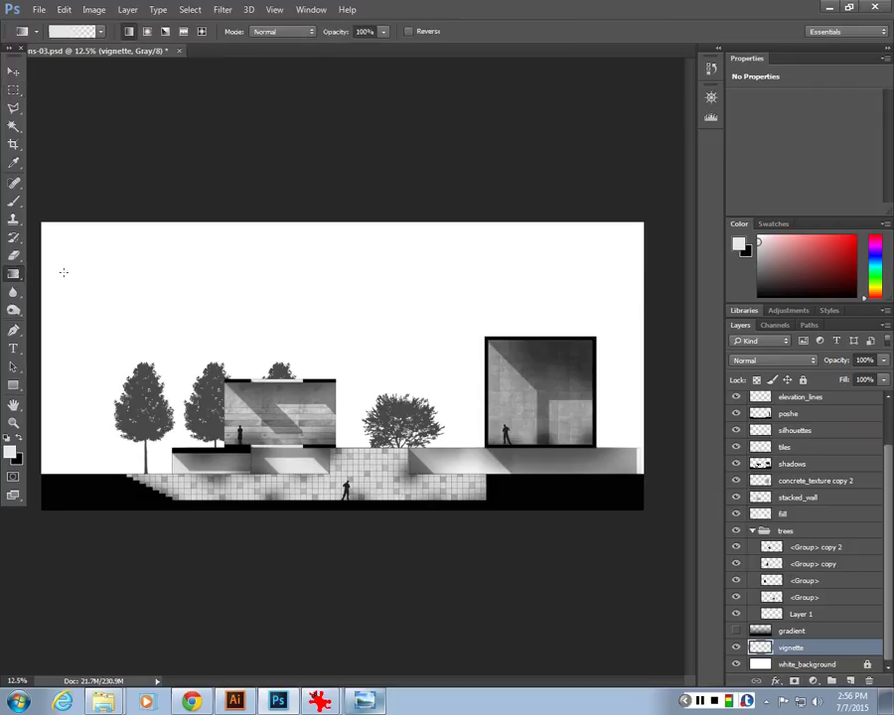
{"action": "left_click", "coordinate": [100, 31]}
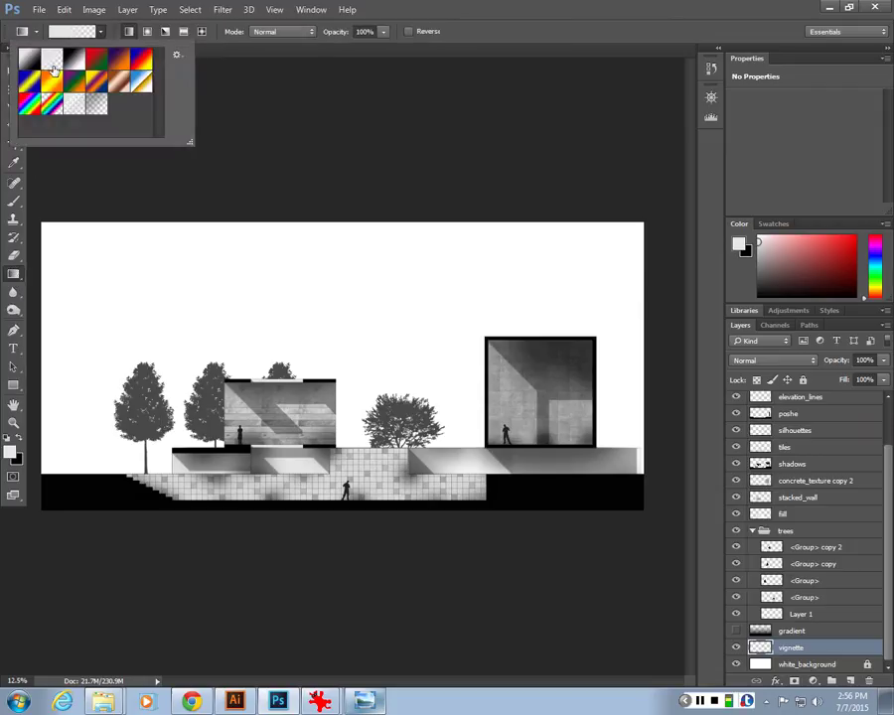
{"action": "left_click", "coordinate": [18, 442]}
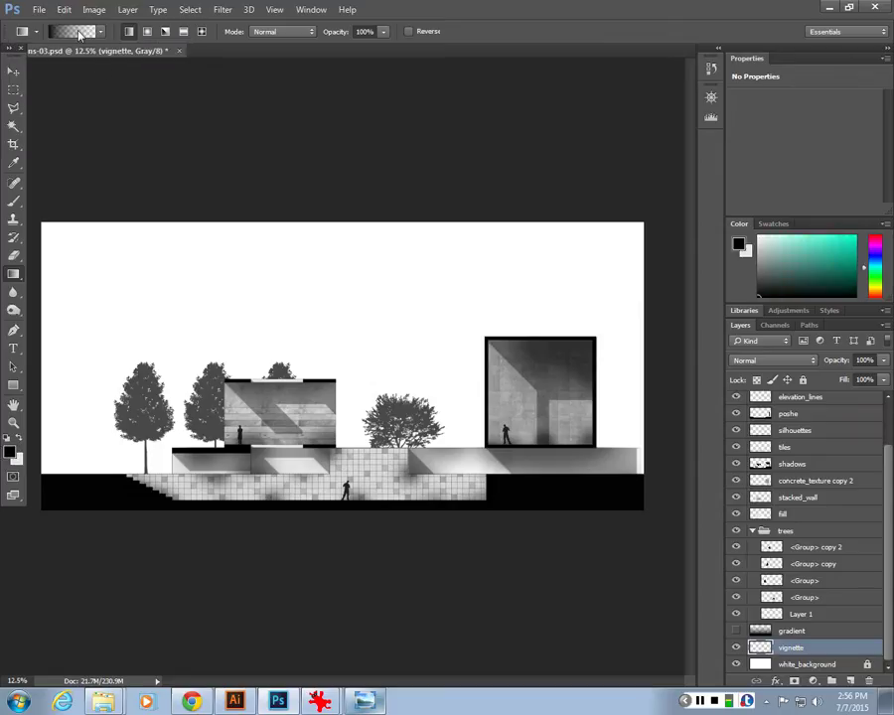
{"action": "left_click", "coordinate": [146, 37]}
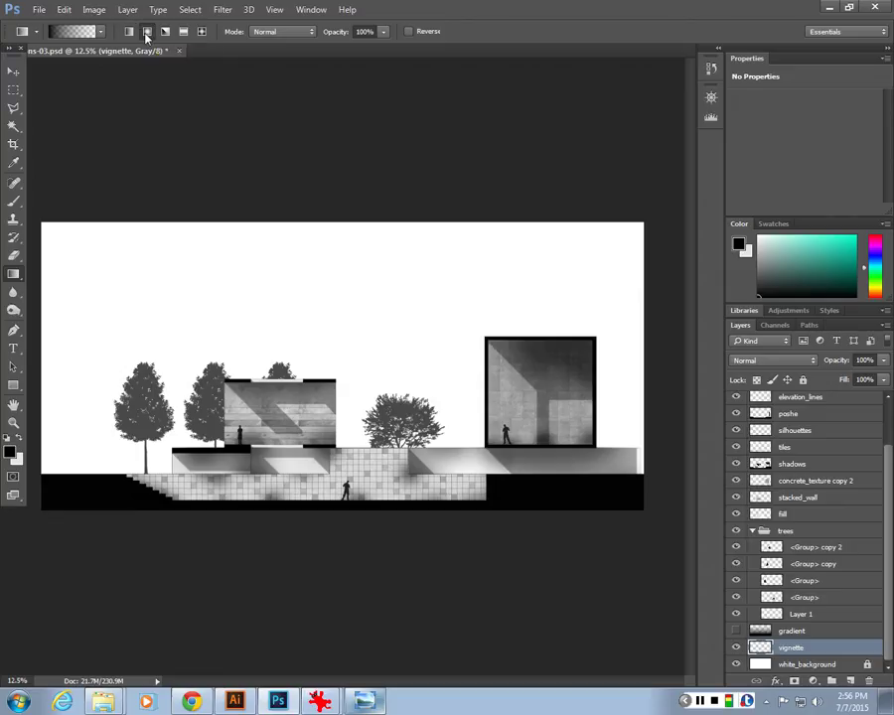
{"action": "left_click", "coordinate": [407, 32]}
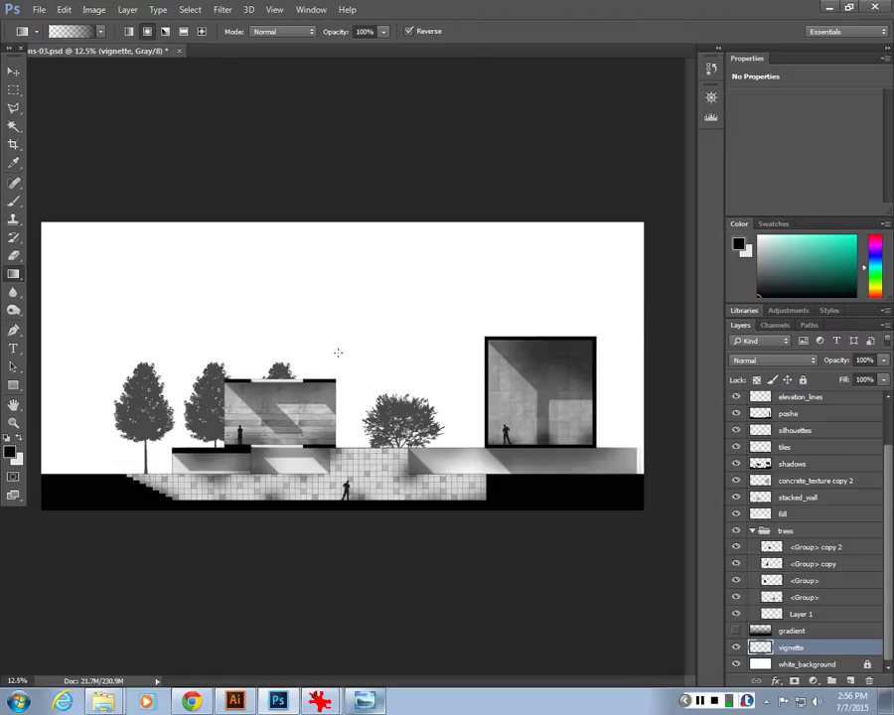
Drag a radial vignette from the drawing's centre and set its layer opacity to 80%.
{"action": "left_click_drag", "start_coordinate": [334, 355], "coordinate": [599, 249]}
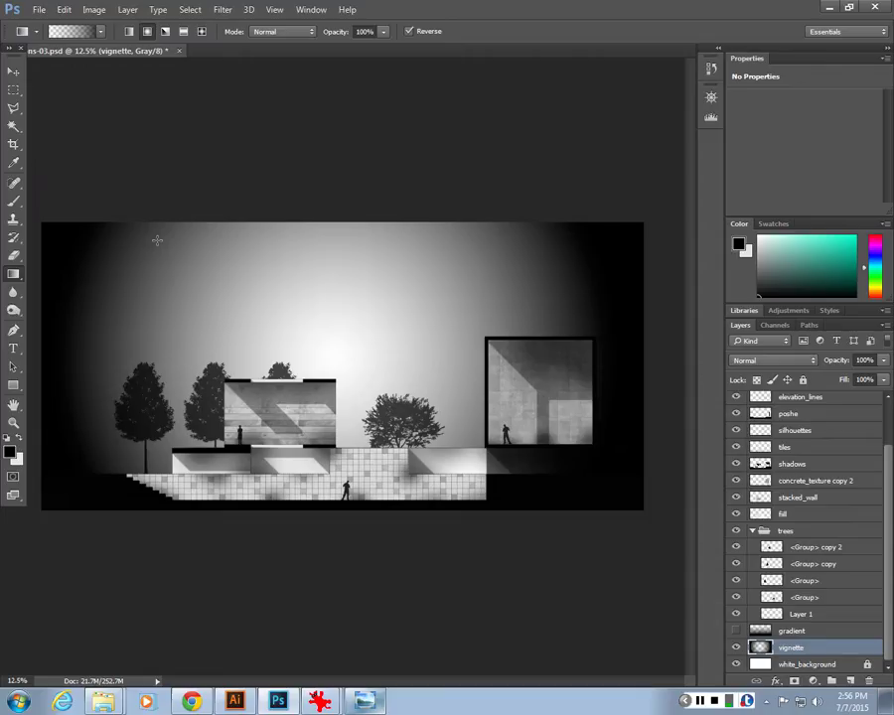
{"action": "left_click", "coordinate": [821, 632]}
{"action": "left_click", "coordinate": [837, 646]}
{"action": "left_click_drag", "start_coordinate": [839, 360], "coordinate": [820, 368]}
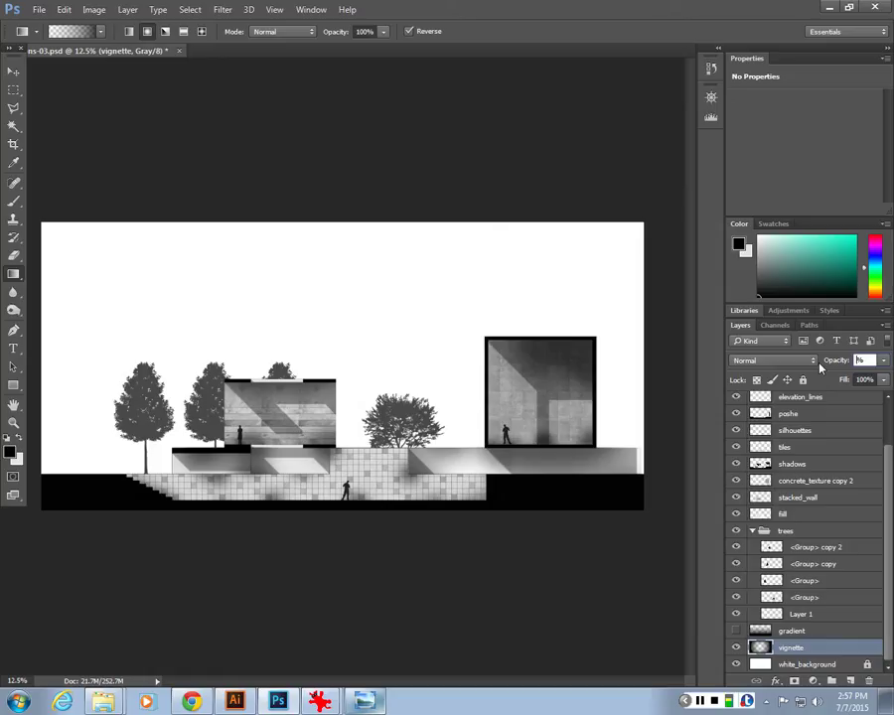
{"action": "type", "text": "50"}
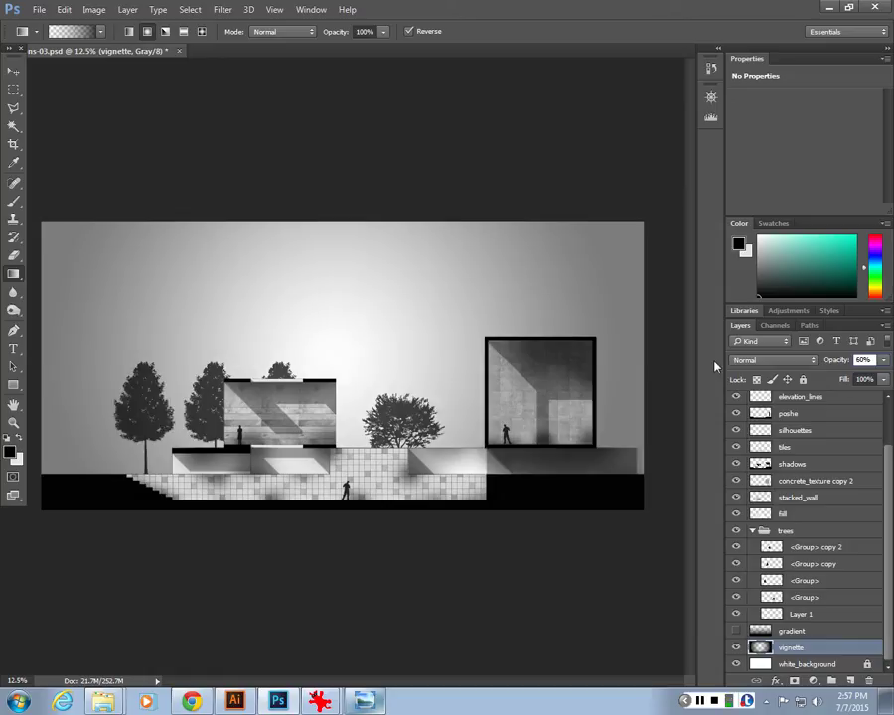
{"action": "type", "text": "80"}
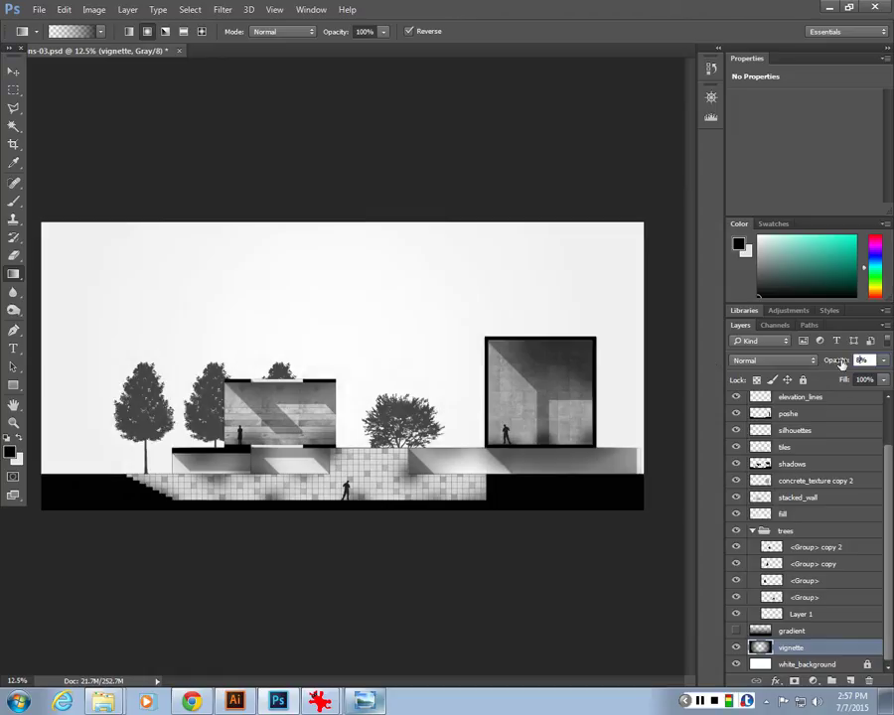
Delete the vignette layer and add a fresh empty layer.
{"action": "left_click", "coordinate": [14, 90]}
{"action": "key", "text": "ctrl+minus"}
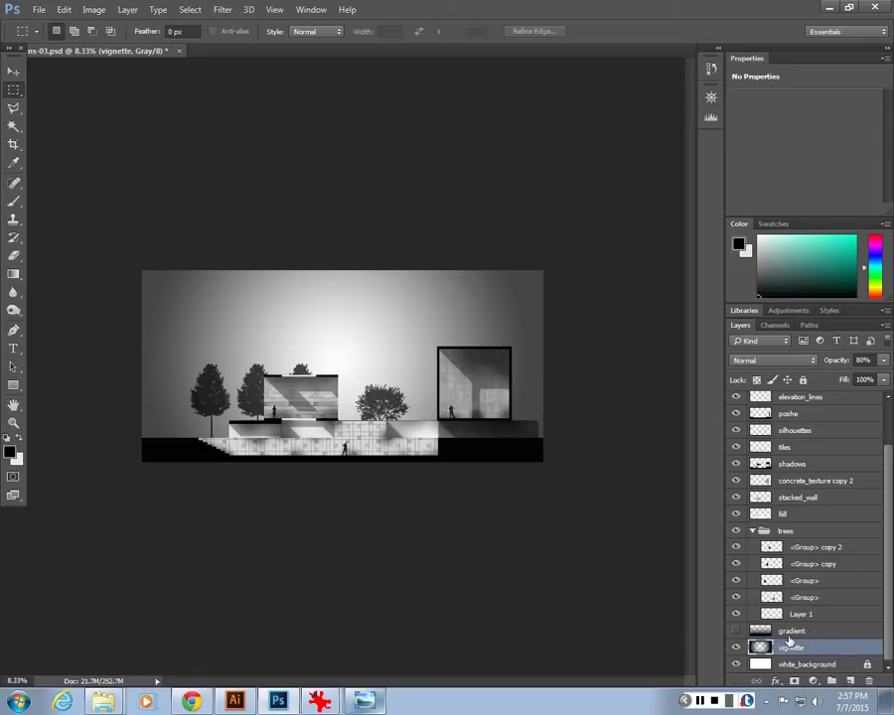
{"action": "key", "text": "Delete"}
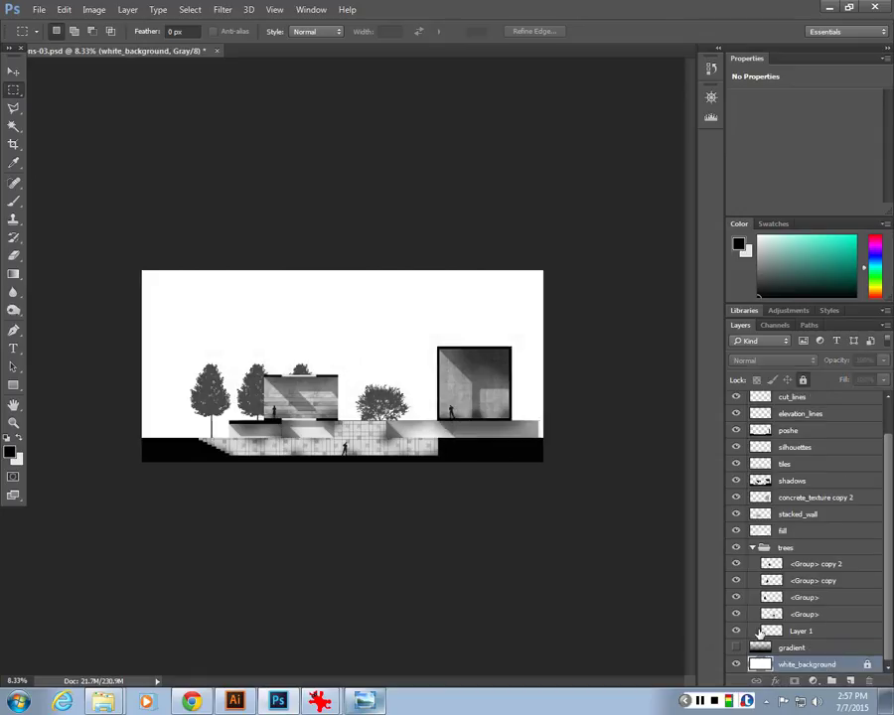
{"action": "left_click", "coordinate": [848, 681]}
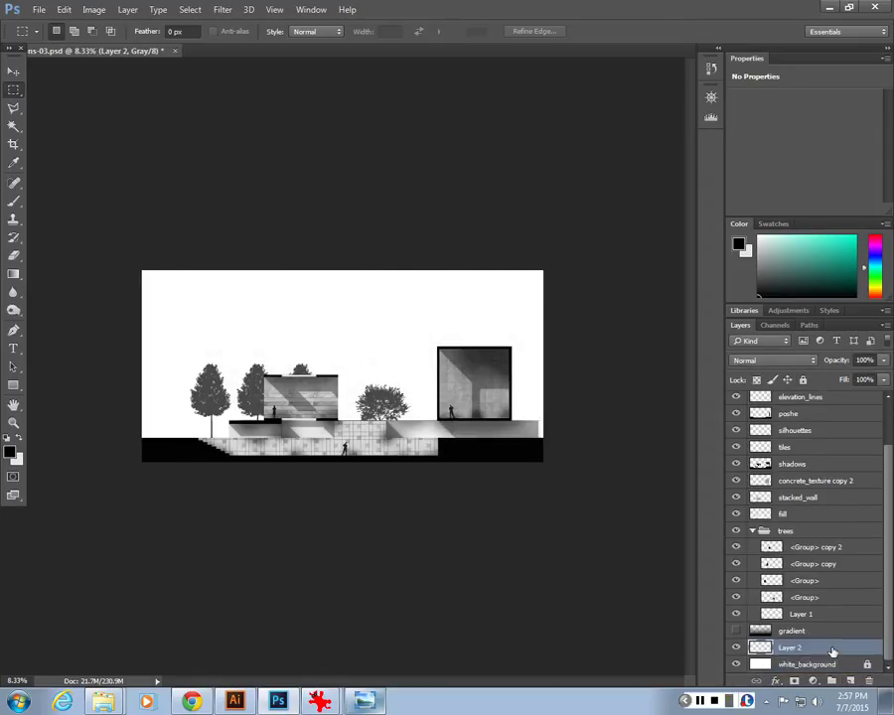
Rename Layer 2 to 'vignette' and reselect the Gradient tool with Reverse on.
{"action": "double_click", "coordinate": [812, 646]}
{"action": "type", "text": "v"}
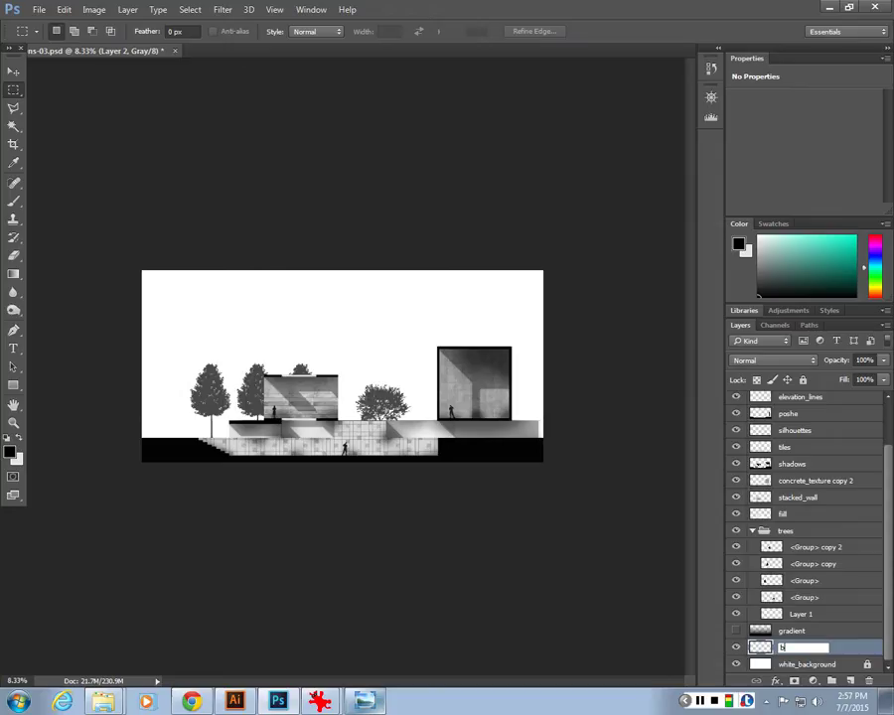
{"action": "type", "text": "ignette"}
{"action": "key", "text": "Return"}
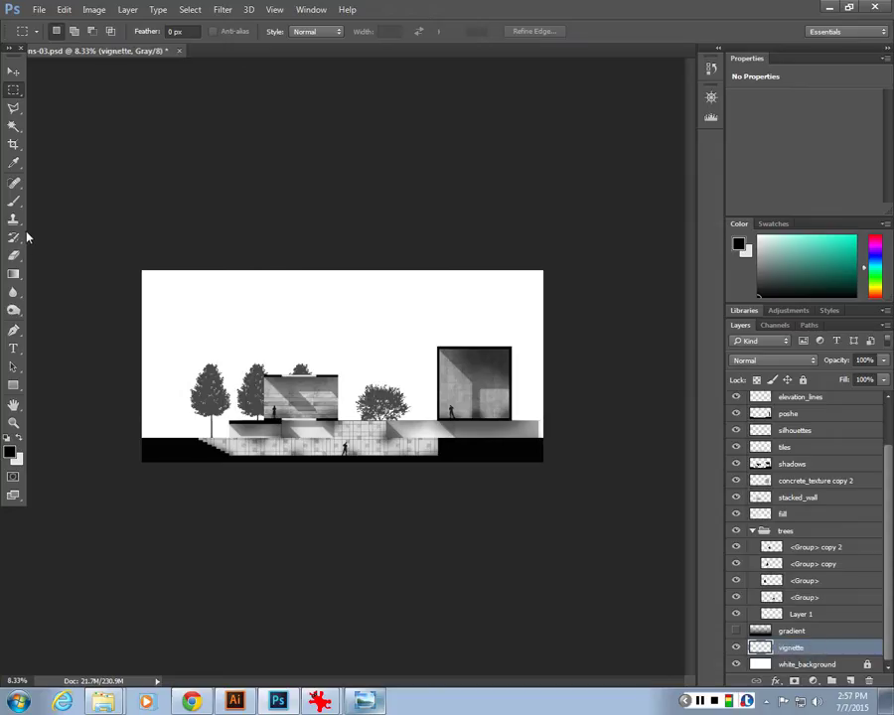
{"action": "left_click", "coordinate": [13, 274]}
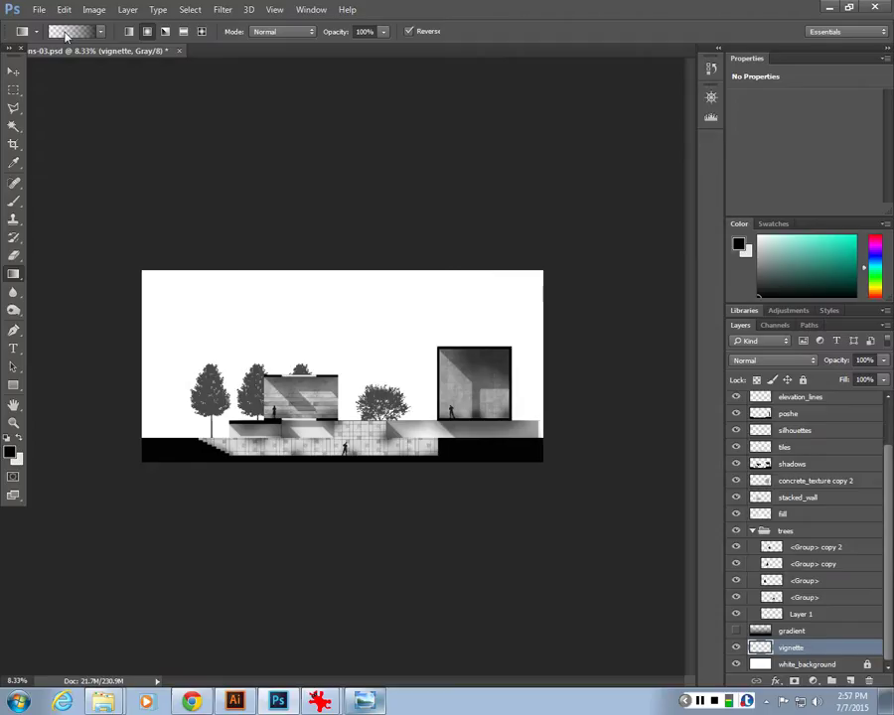
{"action": "left_click", "coordinate": [416, 36]}
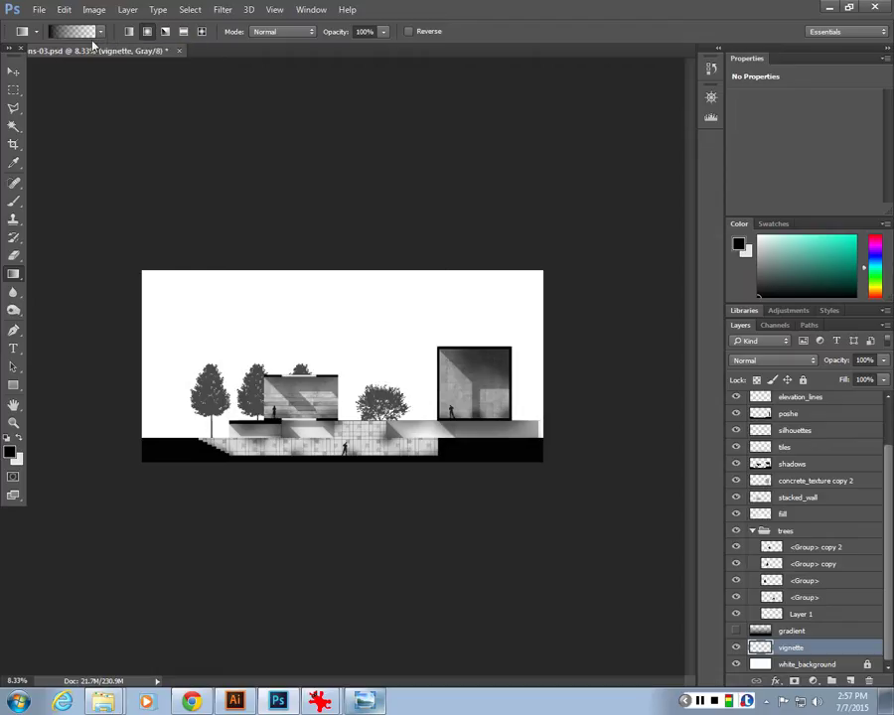
{"action": "left_click", "coordinate": [409, 31]}
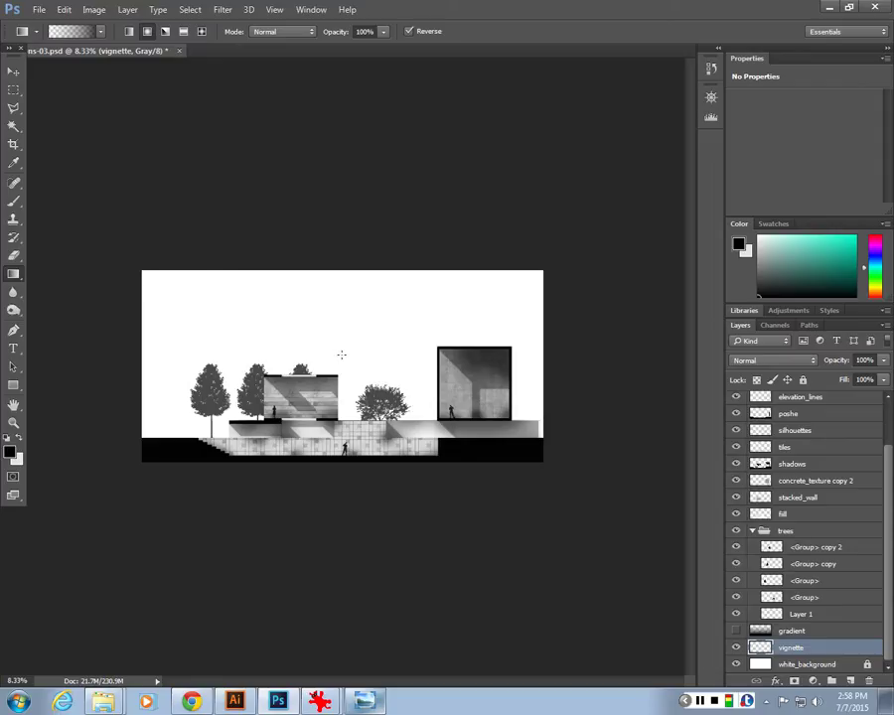
Drag a radial vignette outward from the drawing's centre and set layer opacity to 75%.
{"action": "left_click_drag", "start_coordinate": [342, 355], "coordinate": [506, 298]}
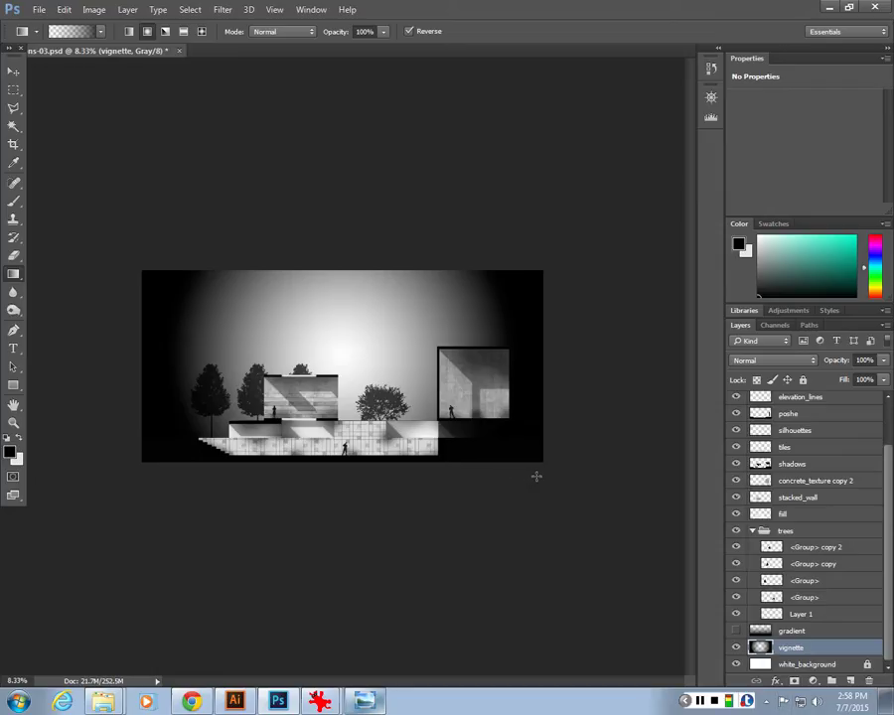
{"action": "left_click", "coordinate": [864, 361]}
{"action": "type", "text": "70"}
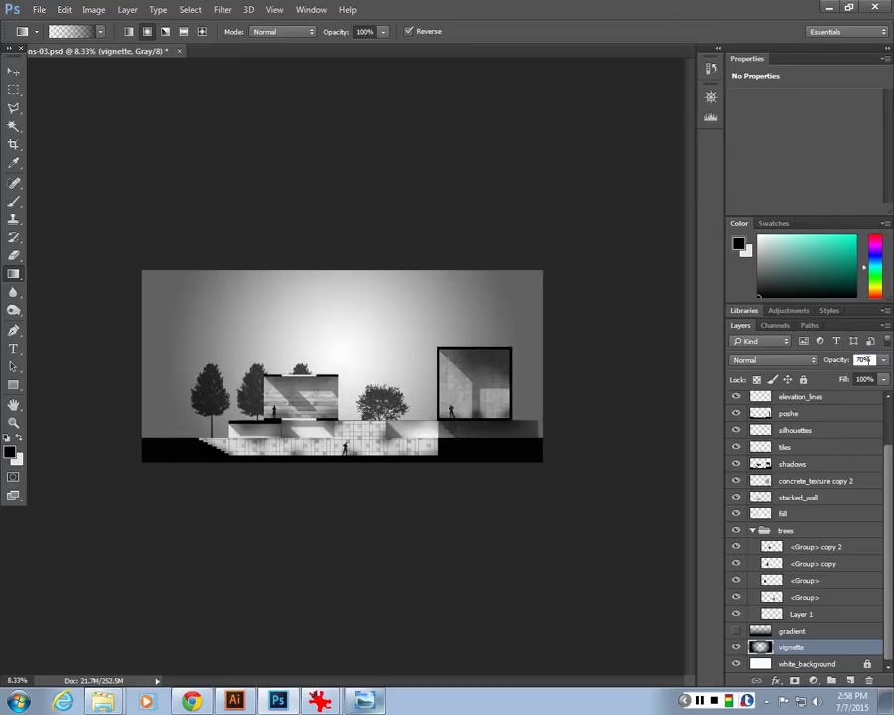
{"action": "type", "text": "75"}
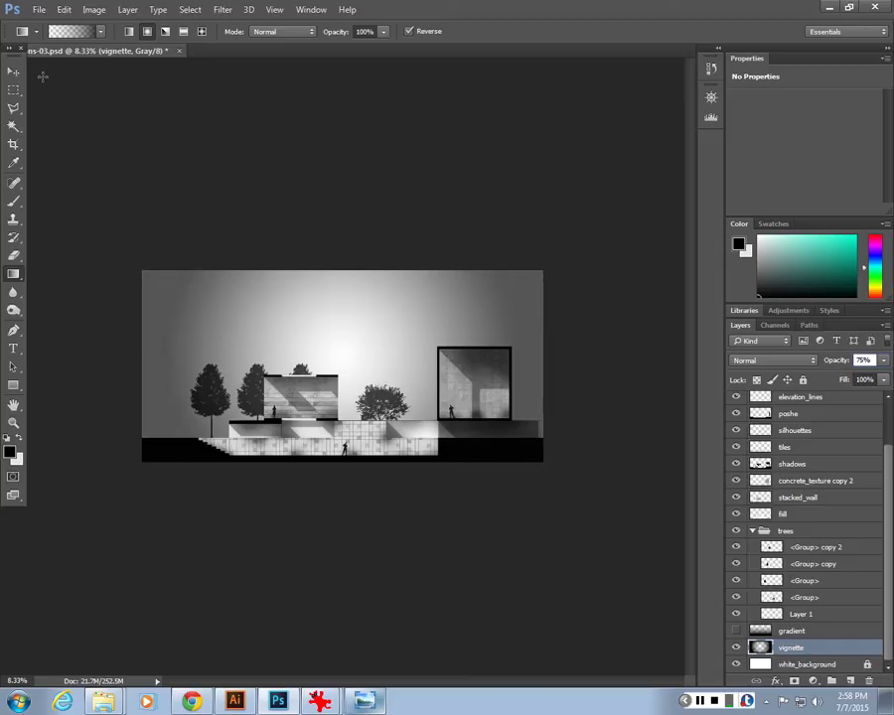
{"action": "type", "text": "m"}
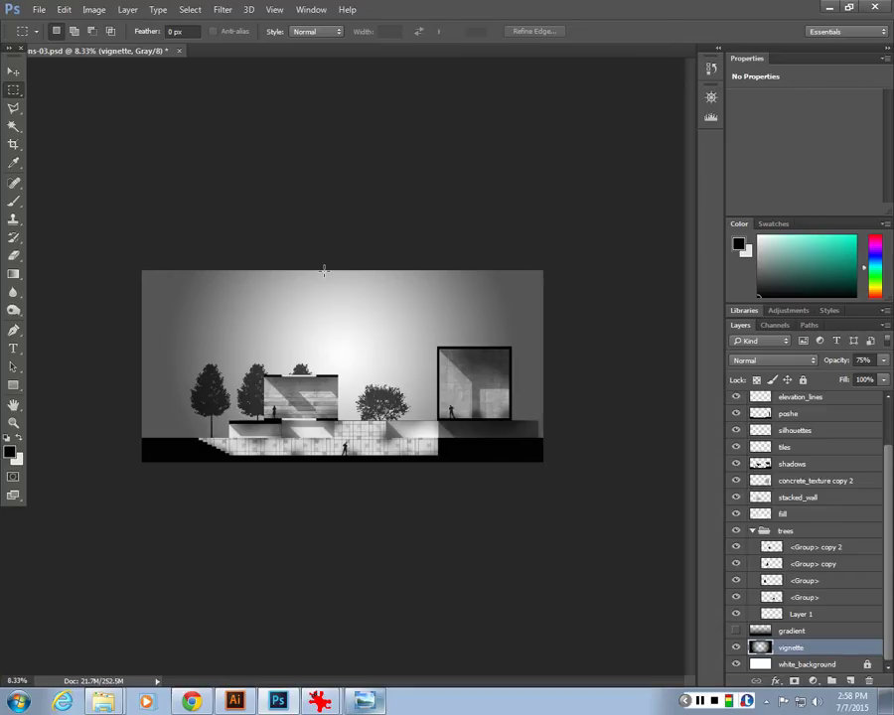
Compare against the after.jpg reference image, then delete the vignette layer.
{"action": "left_click", "coordinate": [359, 700]}
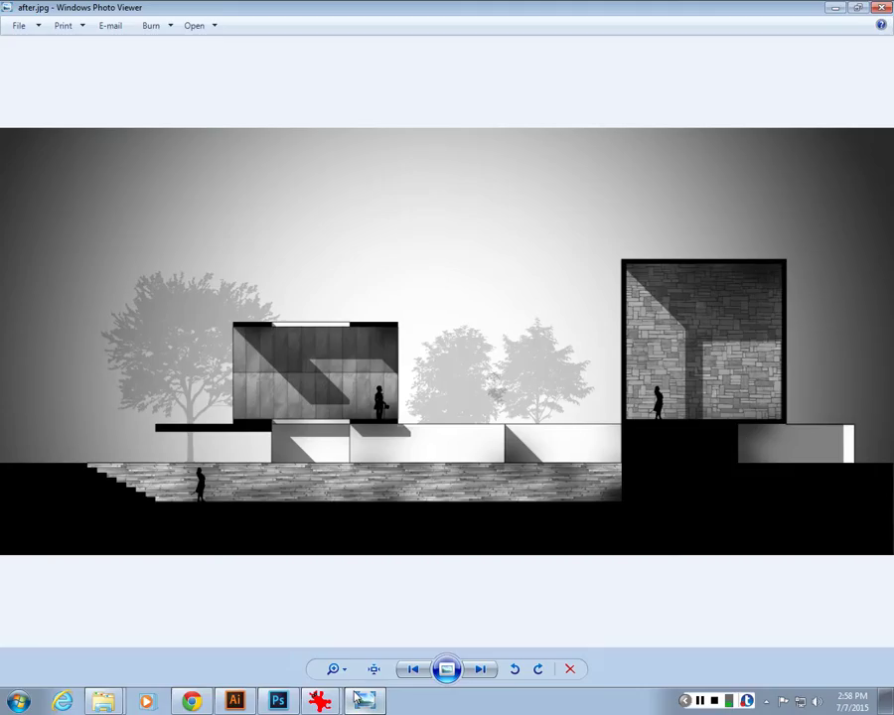
{"action": "left_click", "coordinate": [873, 8]}
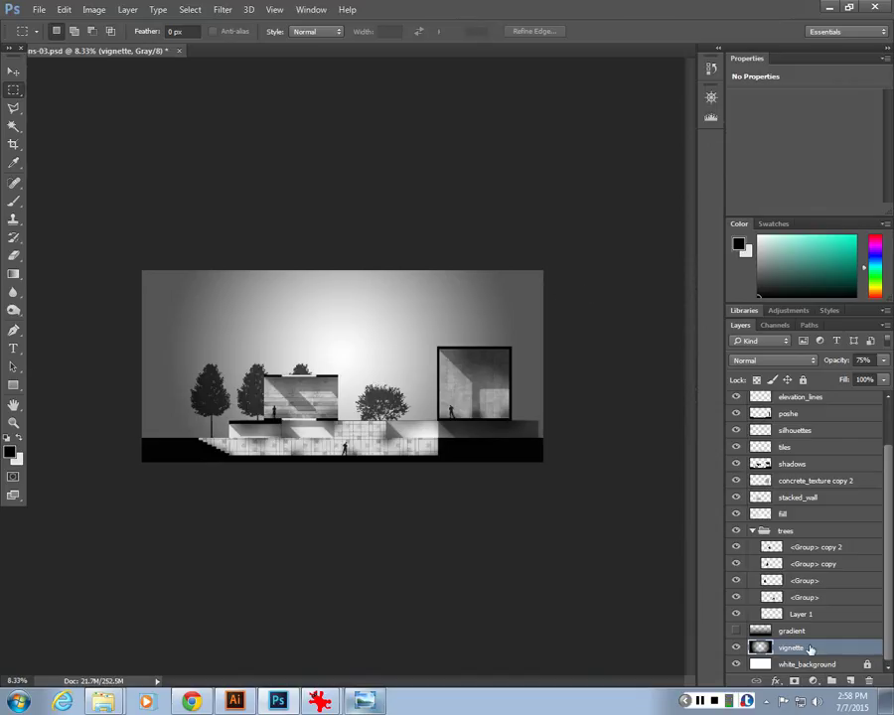
{"action": "key", "text": "Delete"}
On a new layer, draw a radial vignette from the lower wall outward at 80% opacity.
{"action": "left_click", "coordinate": [852, 681]}
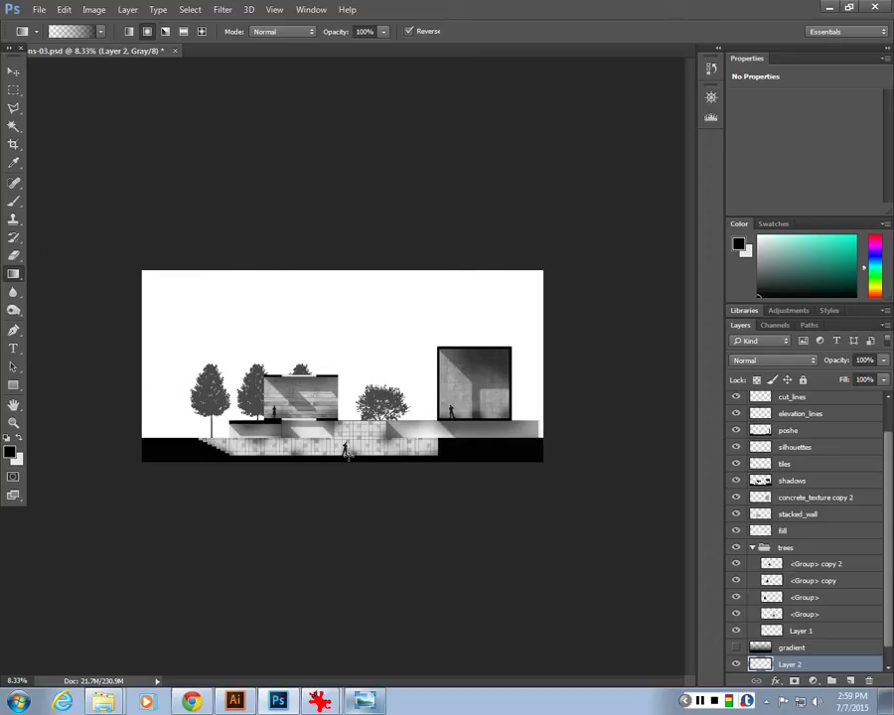
{"action": "left_click_drag", "start_coordinate": [347, 454], "coordinate": [476, 294]}
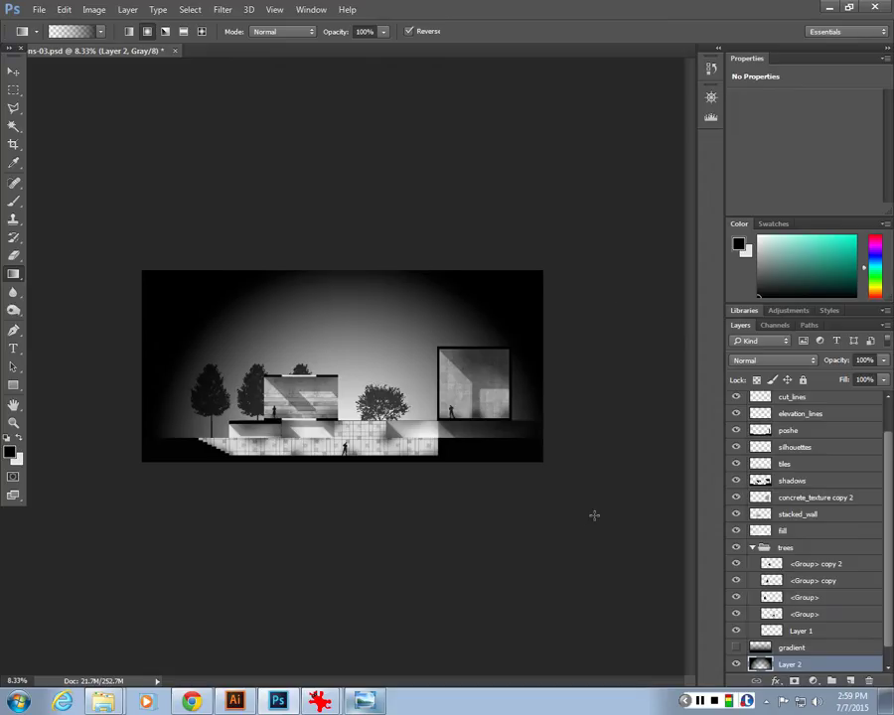
{"action": "left_click_drag", "start_coordinate": [837, 359], "coordinate": [784, 372]}
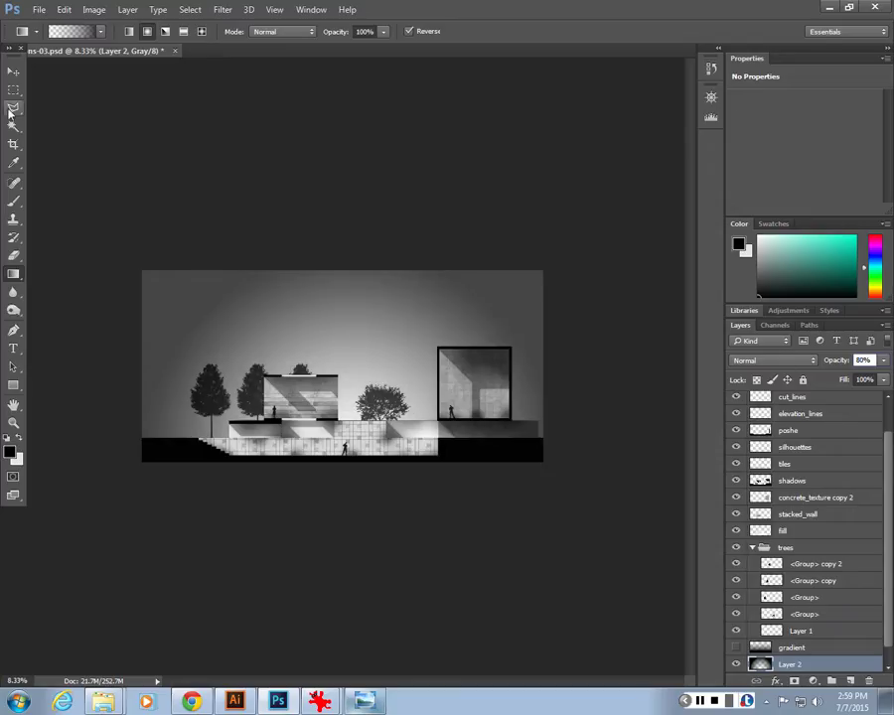
{"action": "key", "text": "ctrl+plus"}
{"action": "key", "text": "ctrl+plus"}
{"action": "key", "text": "ctrl+plus"}
{"action": "key", "text": "ctrl+minus"}
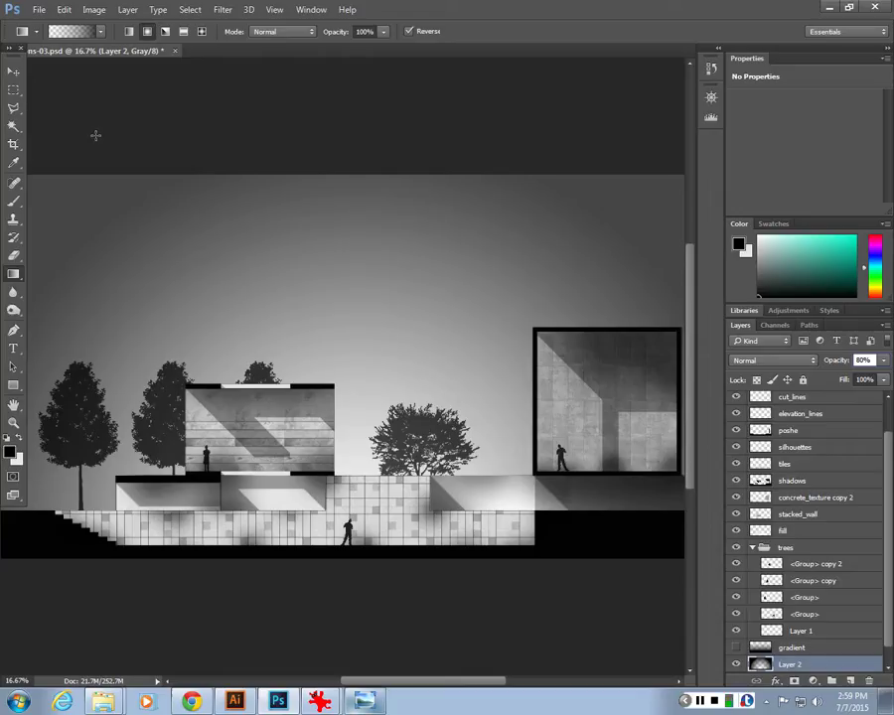
{"action": "key", "text": "m"}
{"action": "key", "text": "ctrl+minus"}
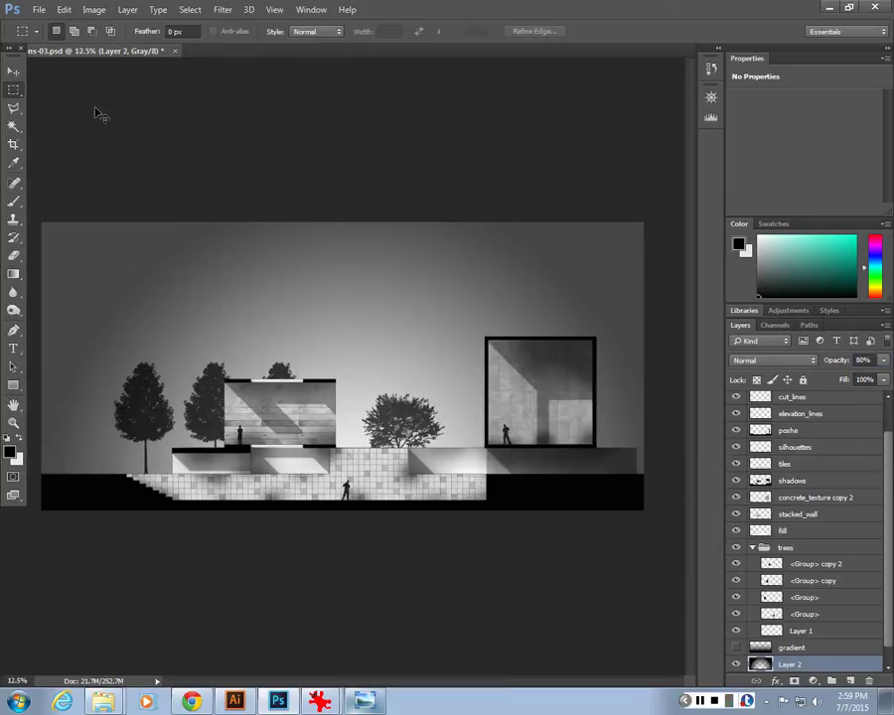
{"action": "left_click", "coordinate": [863, 361]}
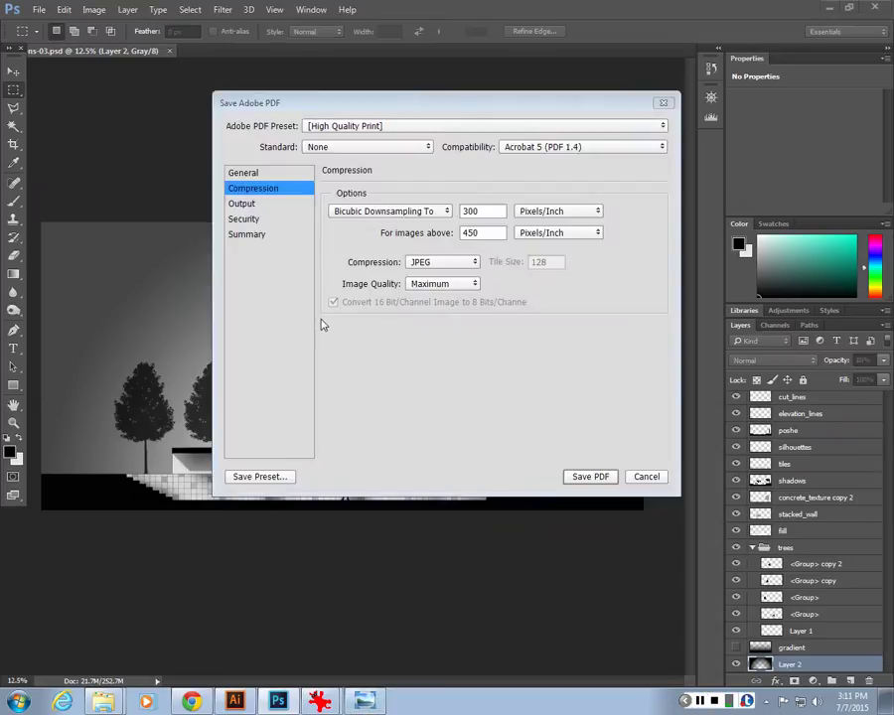
Dismiss the PDF settings and save the section as sections-03.psd in Photoshop format.
{"action": "left_click", "coordinate": [254, 173]}
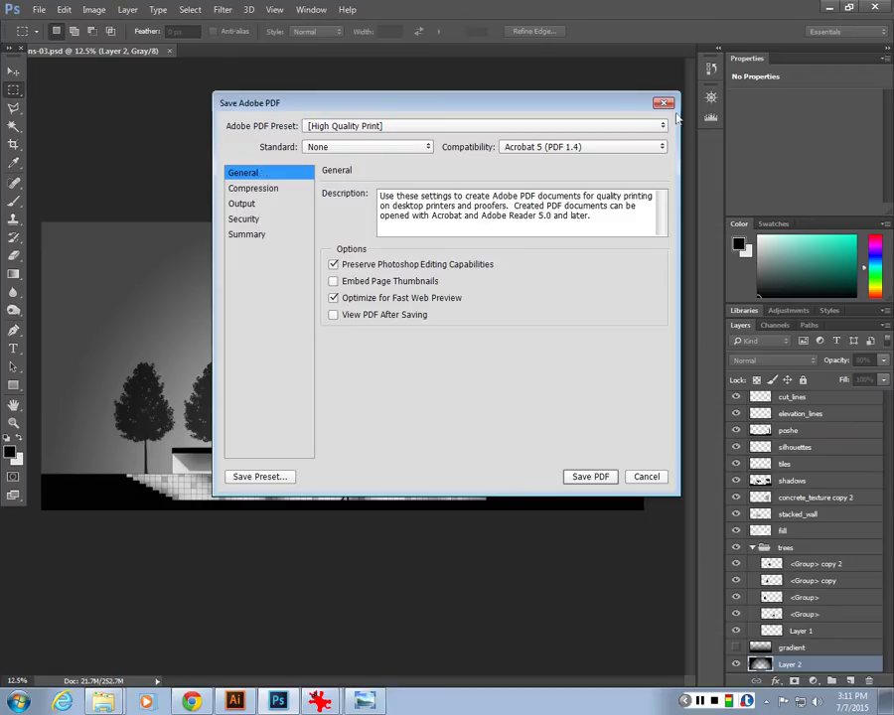
{"action": "key", "text": "Escape"}
{"action": "key", "text": "alt+f"}
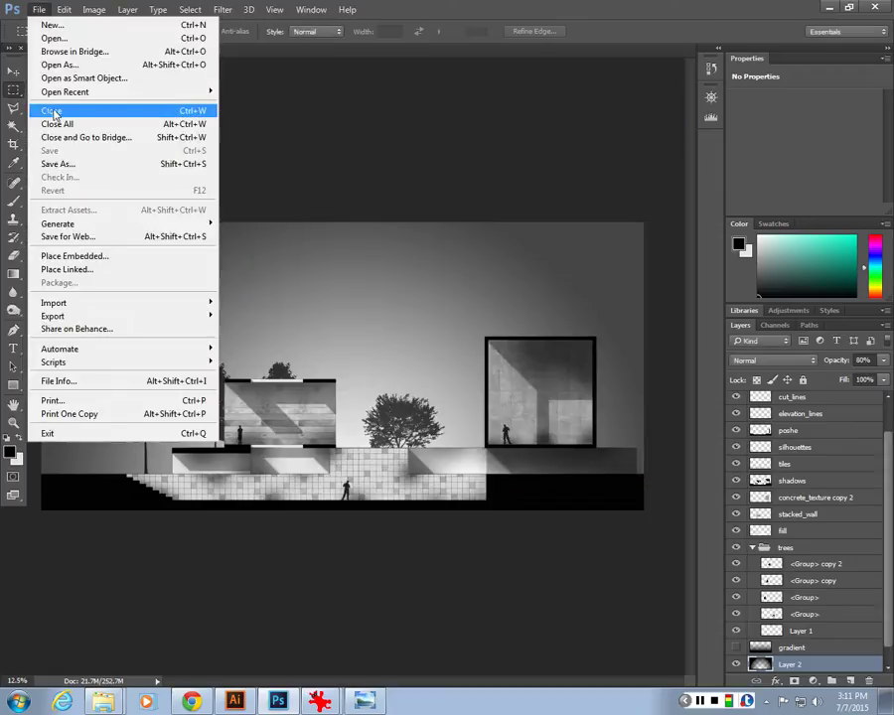
{"action": "left_click", "coordinate": [60, 165]}
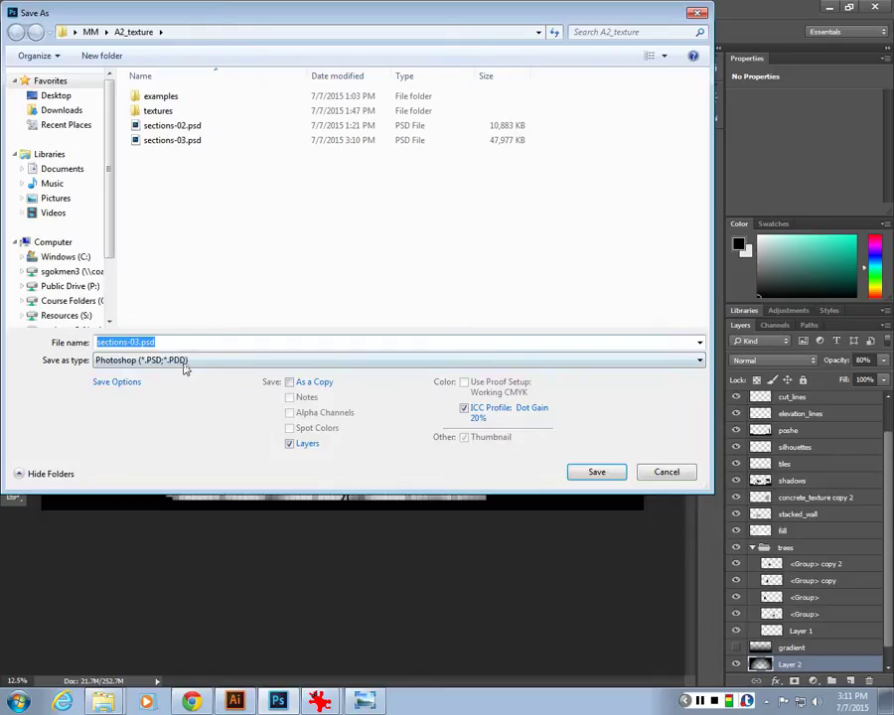
{"action": "left_click", "coordinate": [165, 361]}
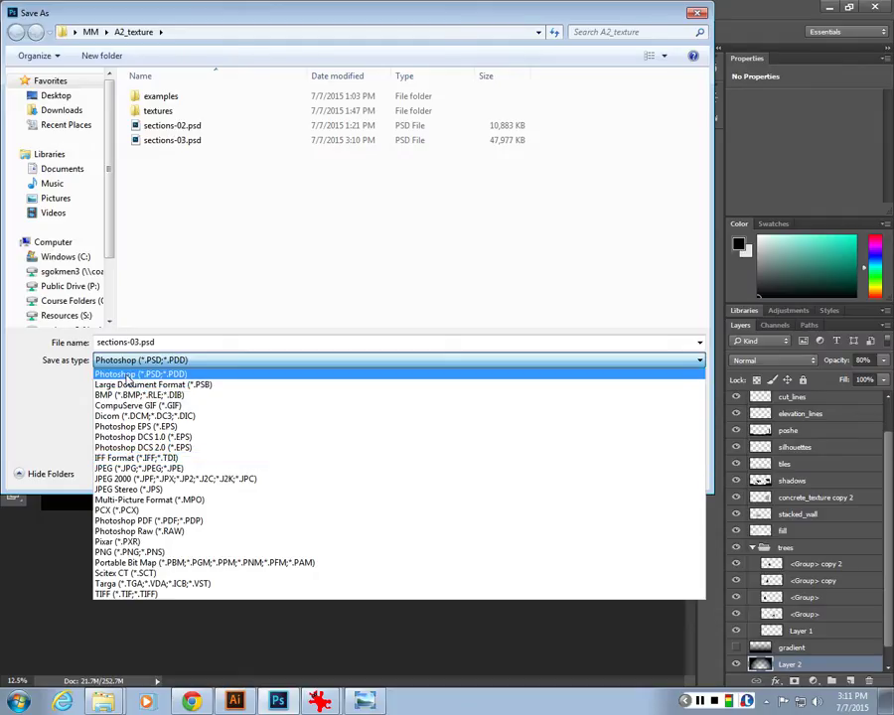
{"action": "left_click", "coordinate": [33, 387]}
{"action": "left_click", "coordinate": [698, 15]}
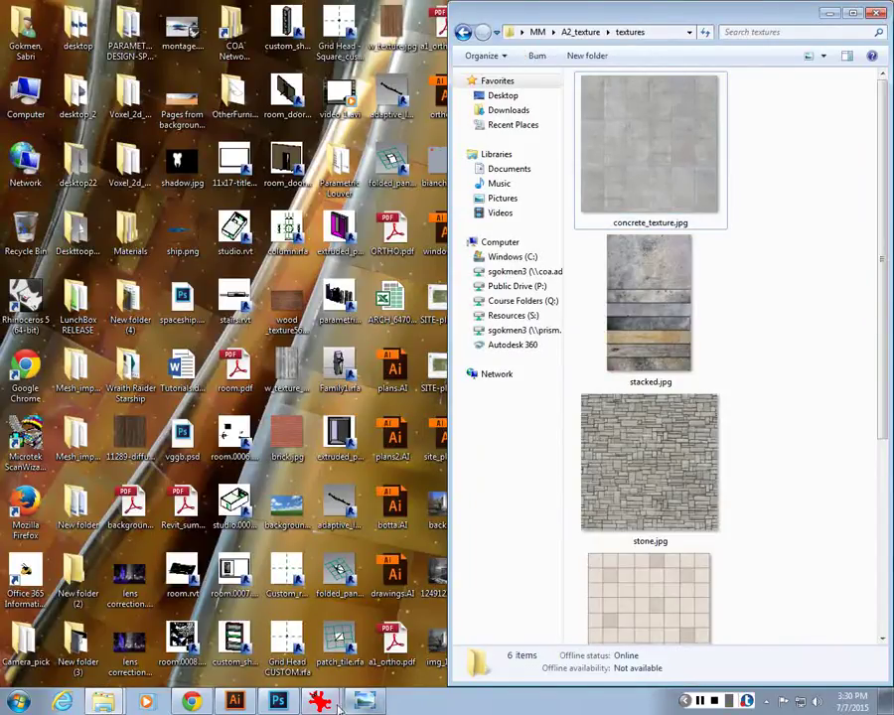
Minimize the textures window, open the A2_texture folder, and move its window aside.
{"action": "left_click", "coordinate": [827, 12]}
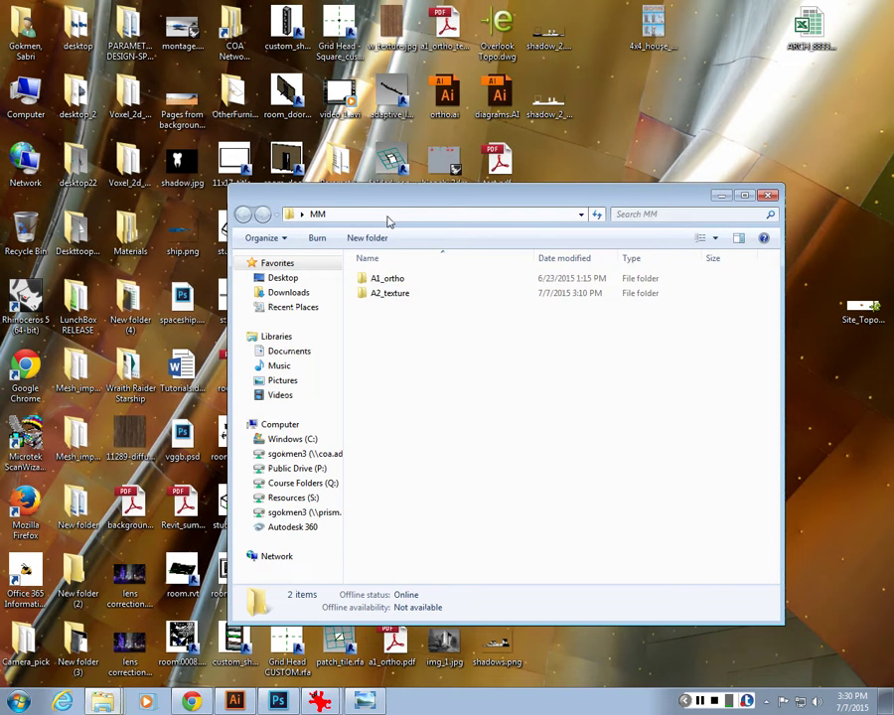
{"action": "double_click", "coordinate": [399, 294]}
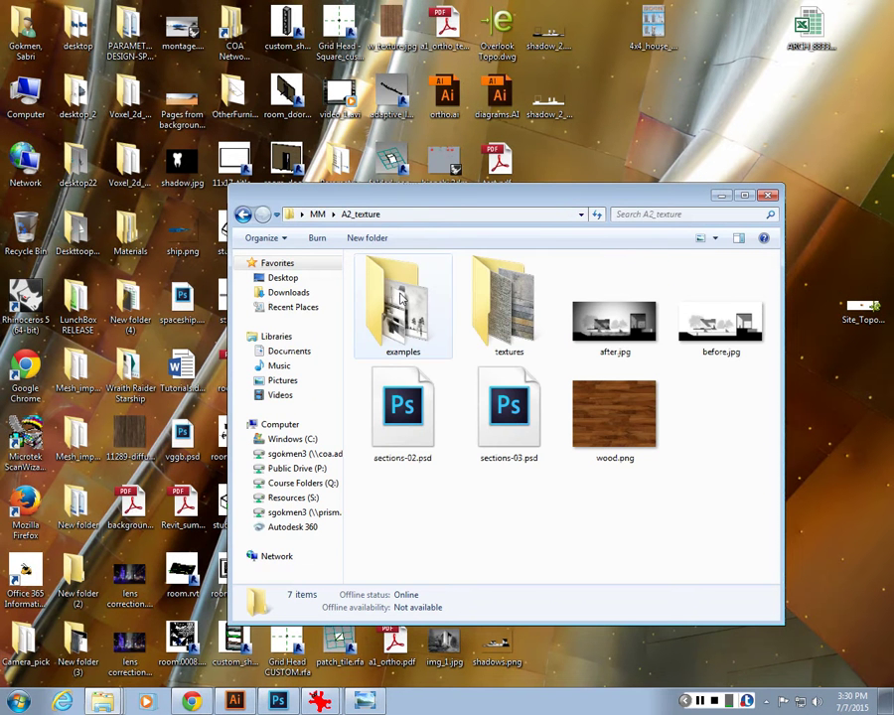
{"action": "left_click", "coordinate": [721, 195]}
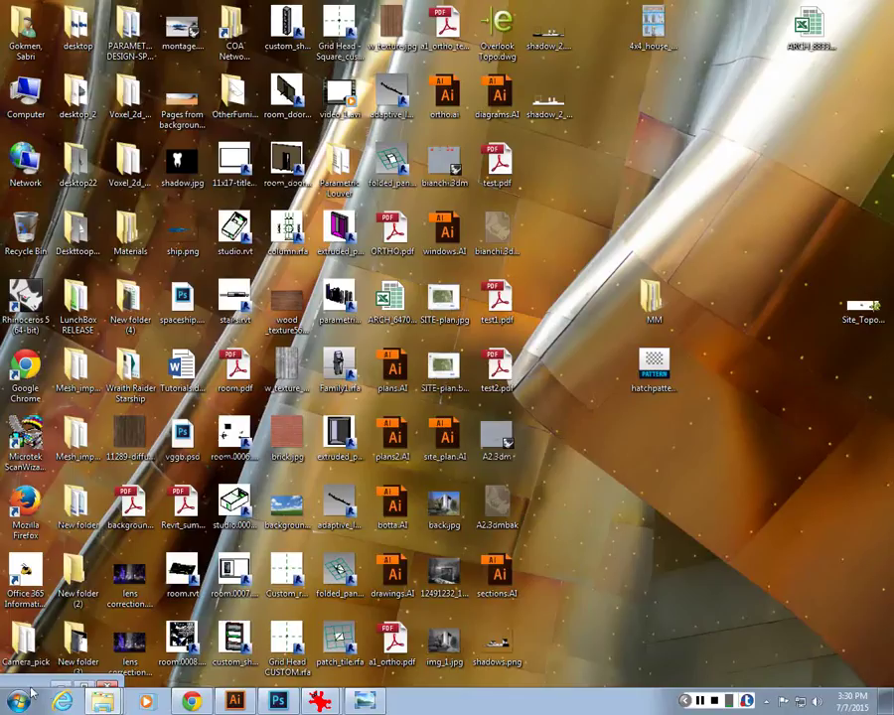
{"action": "left_click_drag", "start_coordinate": [31, 689], "coordinate": [47, 480]}
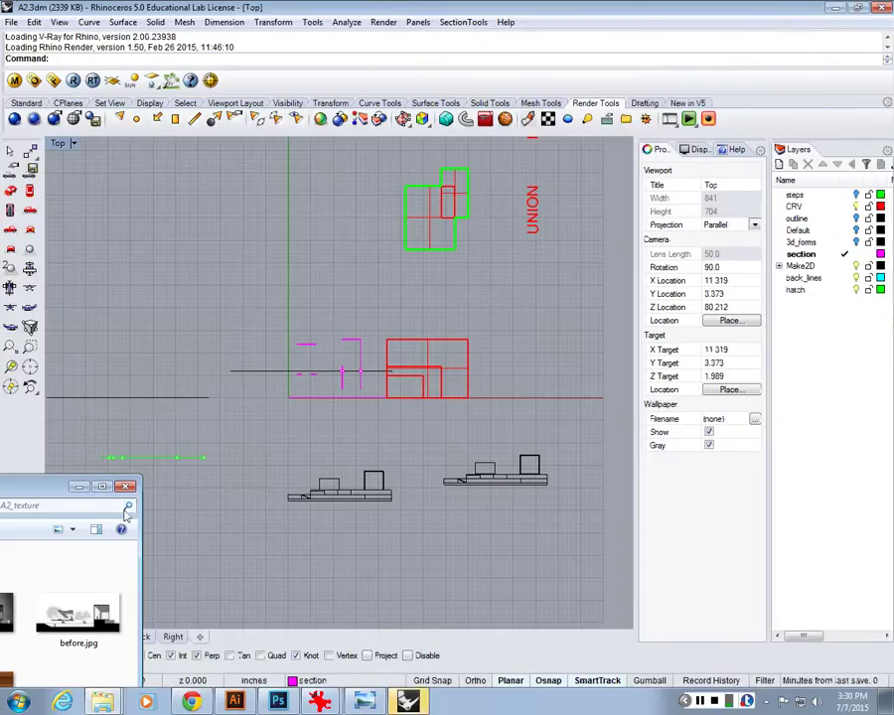
Bring the Rhino model forward, restore the four-viewport layout and maximize the Perspective view.
{"action": "left_click", "coordinate": [148, 397]}
{"action": "scroll", "coordinate": [225, 372], "scroll_direction": "down", "scroll_amount": 3}
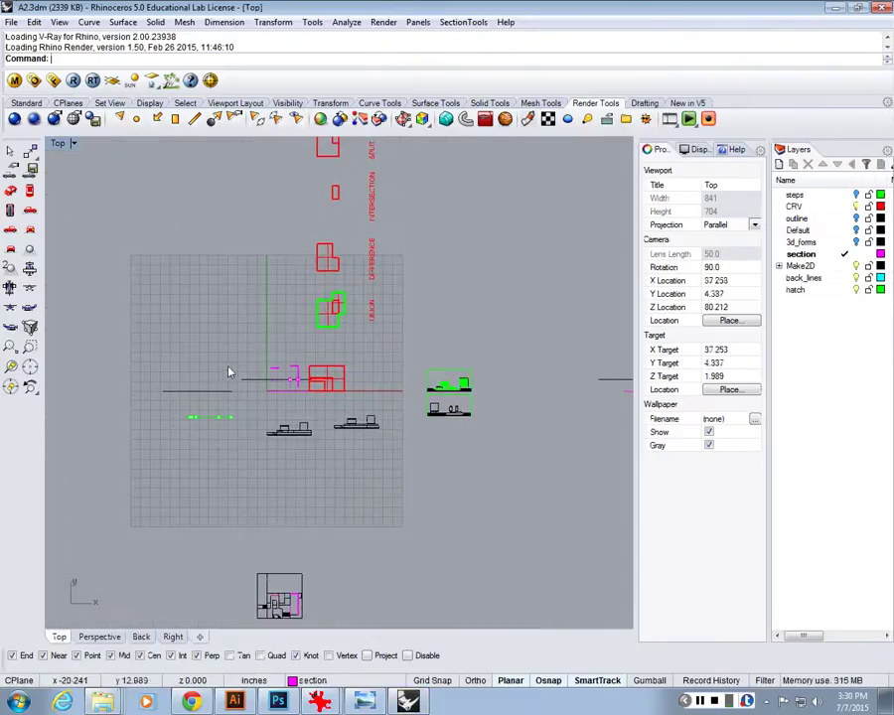
{"action": "scroll", "coordinate": [228, 372], "scroll_direction": "up", "scroll_amount": 2}
{"action": "double_click", "coordinate": [58, 143]}
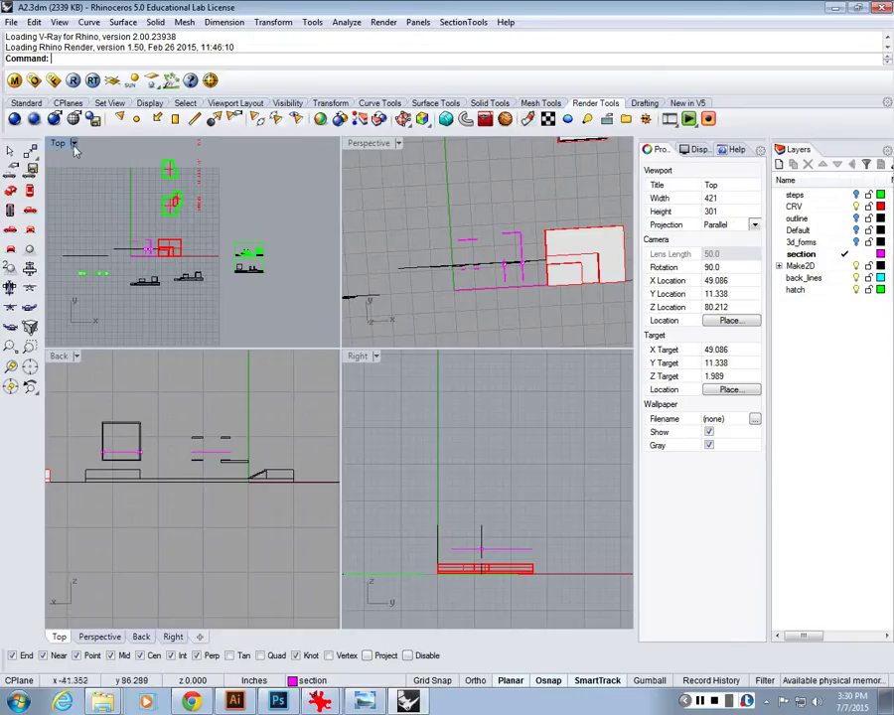
{"action": "left_click", "coordinate": [395, 202]}
{"action": "key", "text": "ctrl+m"}
{"action": "left_click_drag", "start_coordinate": [397, 234], "coordinate": [437, 271]}
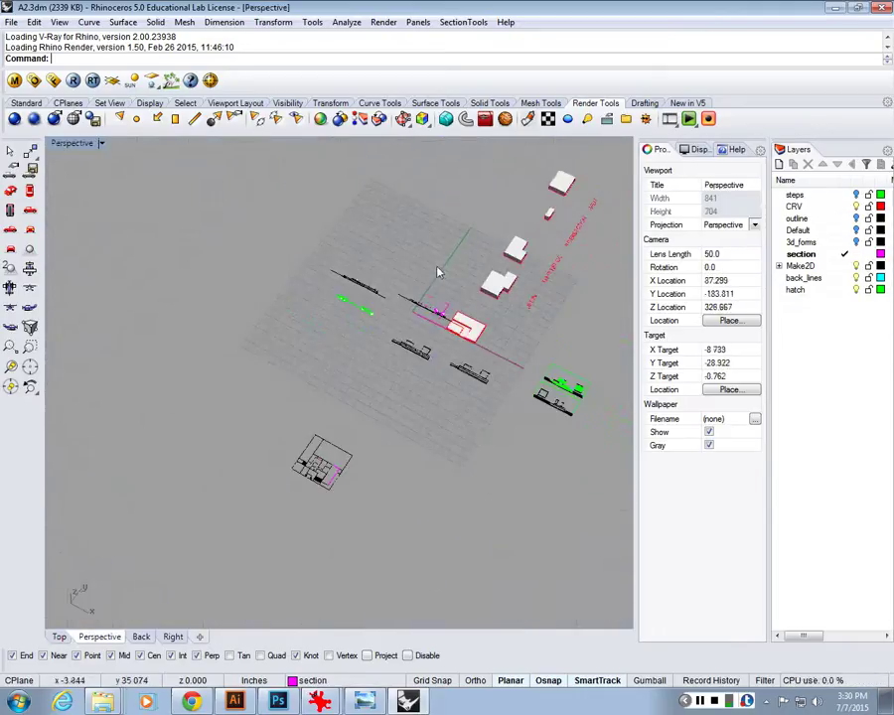
{"action": "scroll", "coordinate": [514, 375], "scroll_direction": "down", "scroll_amount": 3}
Show the hidden object and turn the outline layer back on to reveal the stepped building.
{"action": "key", "text": "ctrl+alt+h"}
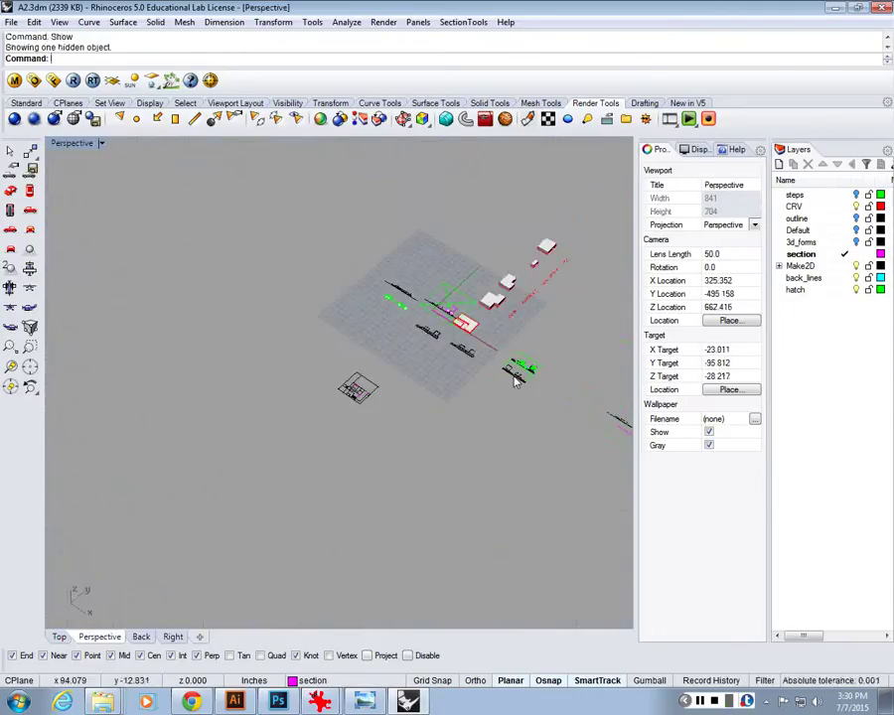
{"action": "scroll", "coordinate": [515, 381], "scroll_direction": "up", "scroll_amount": 5}
{"action": "scroll", "coordinate": [499, 467], "scroll_direction": "up", "scroll_amount": 1}
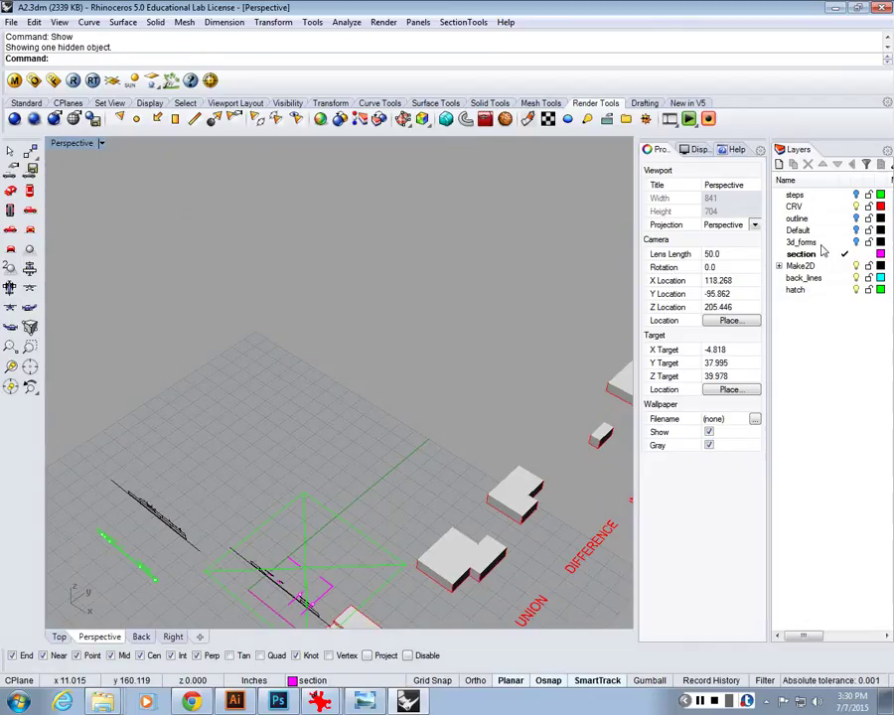
{"action": "left_click", "coordinate": [855, 217]}
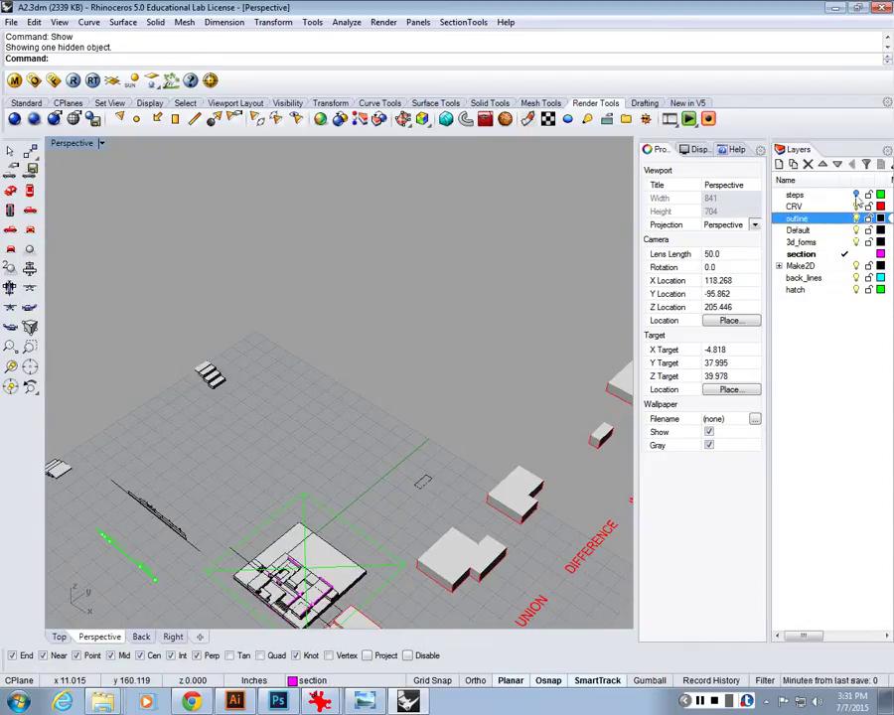
{"action": "left_click", "coordinate": [839, 195]}
{"action": "scroll", "coordinate": [308, 485], "scroll_direction": "up", "scroll_amount": 1}
{"action": "left_click_drag", "start_coordinate": [308, 484], "coordinate": [364, 361]}
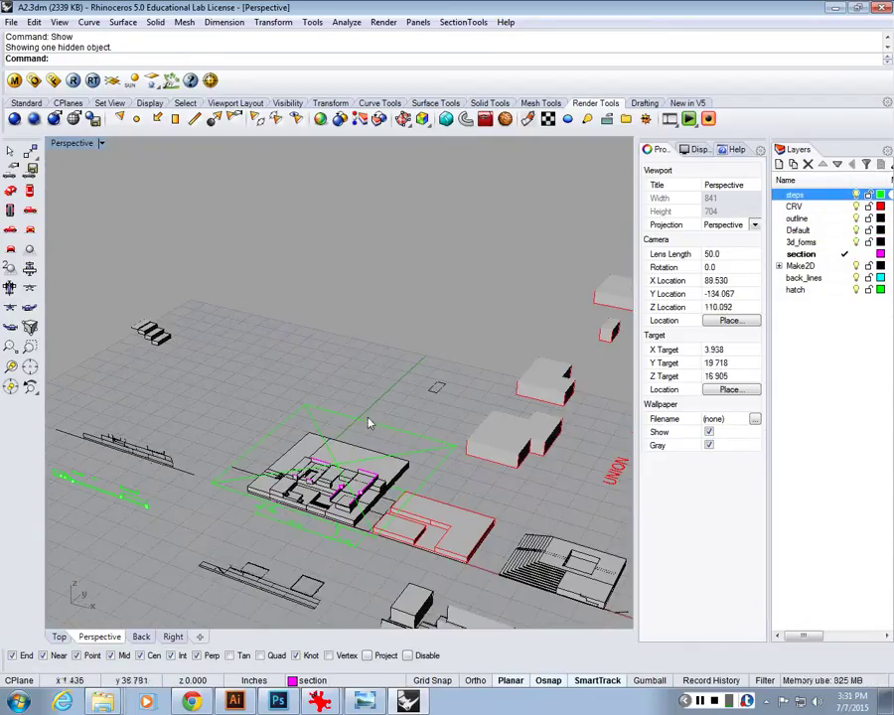
{"action": "scroll", "coordinate": [368, 423], "scroll_direction": "up", "scroll_amount": 3}
{"action": "scroll", "coordinate": [367, 422], "scroll_direction": "down", "scroll_amount": 1}
{"action": "left_click_drag", "start_coordinate": [368, 423], "coordinate": [330, 211]}
{"action": "scroll", "coordinate": [405, 558], "scroll_direction": "up", "scroll_amount": 3}
Select the section clipping plane and start moving it with M.
{"action": "left_click", "coordinate": [154, 358]}
{"action": "type", "text": "M"}
{"action": "key", "text": "Return"}
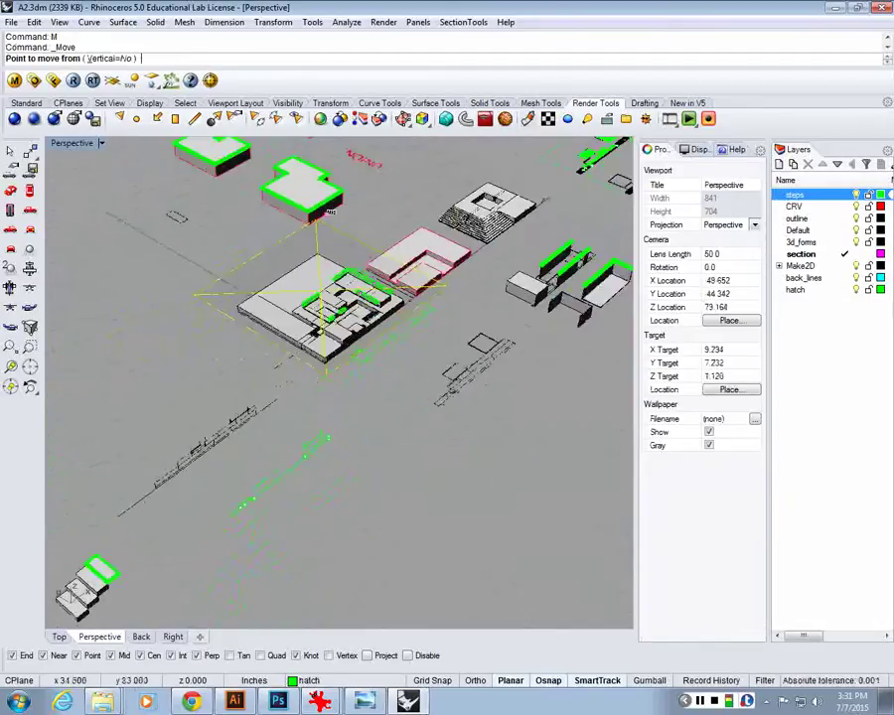
{"action": "scroll", "coordinate": [331, 212], "scroll_direction": "up", "scroll_amount": 3}
{"action": "scroll", "coordinate": [298, 298], "scroll_direction": "down", "scroll_amount": 2}
{"action": "scroll", "coordinate": [291, 350], "scroll_direction": "up", "scroll_amount": 2}
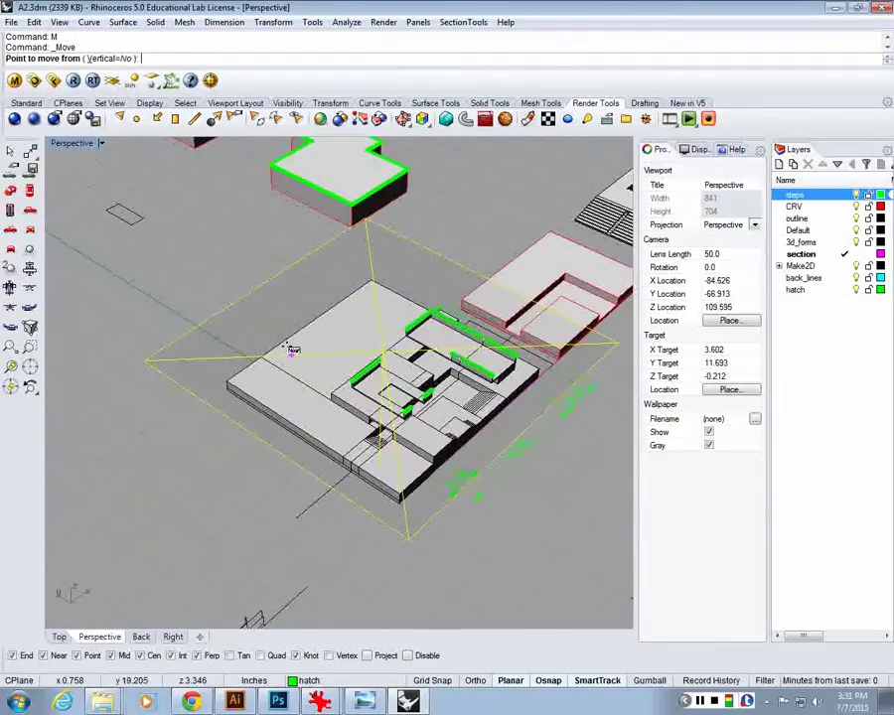
{"action": "scroll", "coordinate": [107, 358], "scroll_direction": "up", "scroll_amount": 3}
{"action": "left_click", "coordinate": [107, 358]}
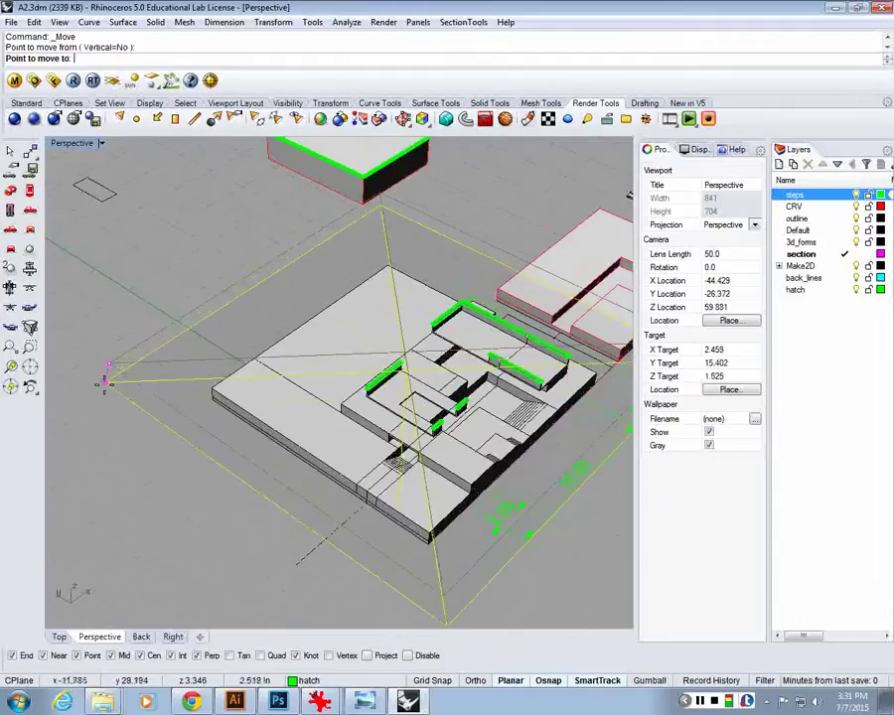
{"action": "key", "text": "Escape"}
{"action": "key", "text": "Return"}
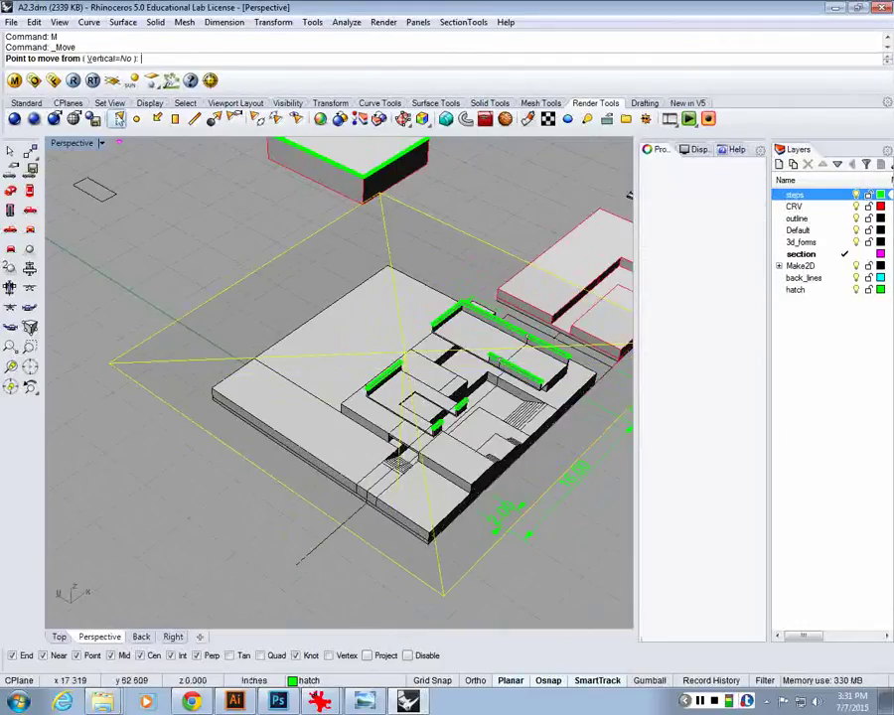
Move the clipping plane vertically to a new height and check the resulting cut.
{"action": "left_click", "coordinate": [104, 57]}
{"action": "left_click", "coordinate": [97, 369]}
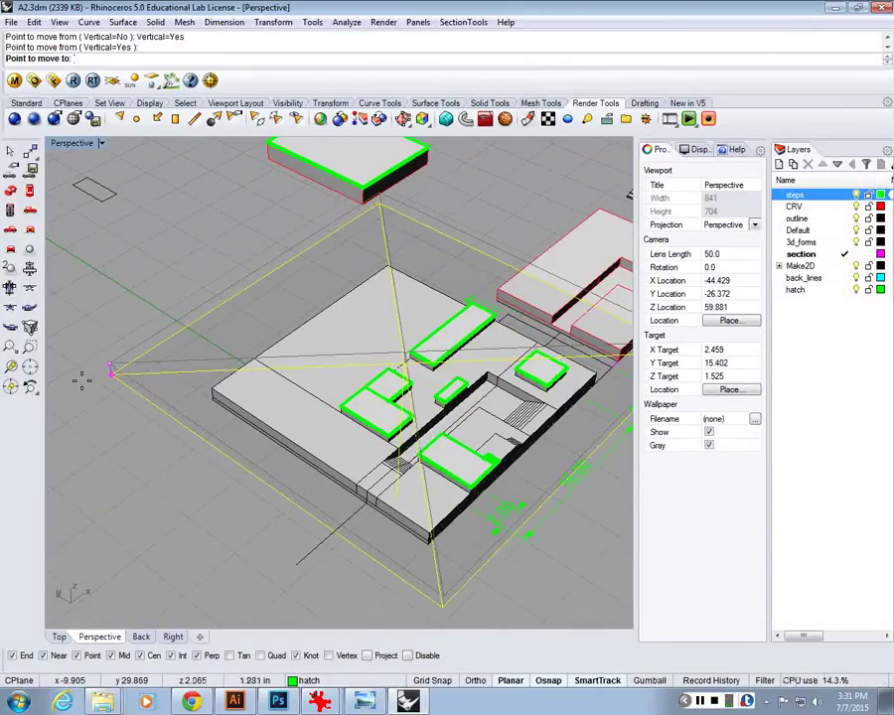
{"action": "left_click", "coordinate": [81, 380]}
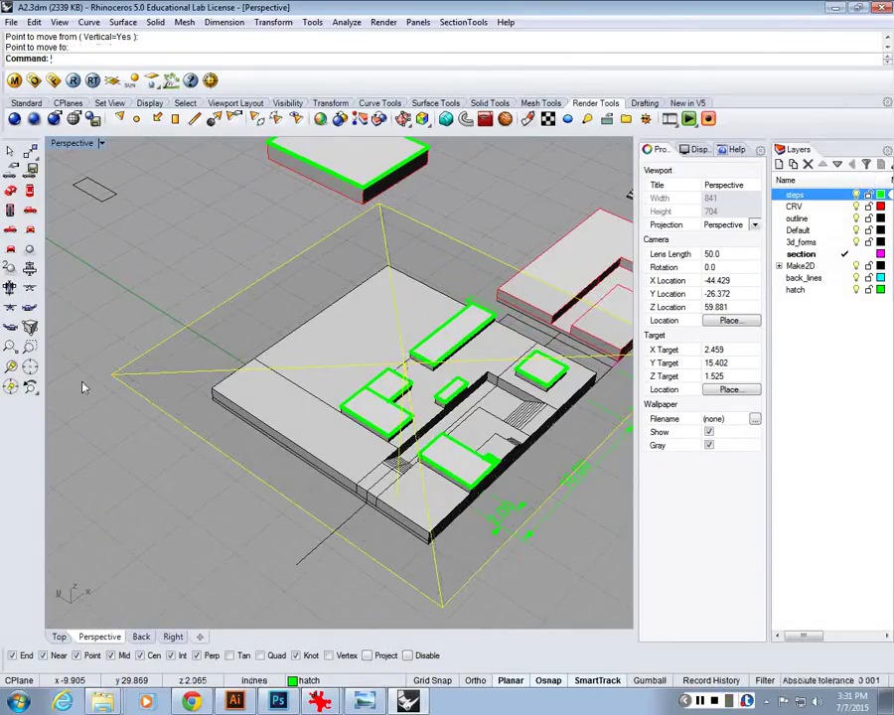
{"action": "left_click_drag", "start_coordinate": [83, 384], "coordinate": [201, 434]}
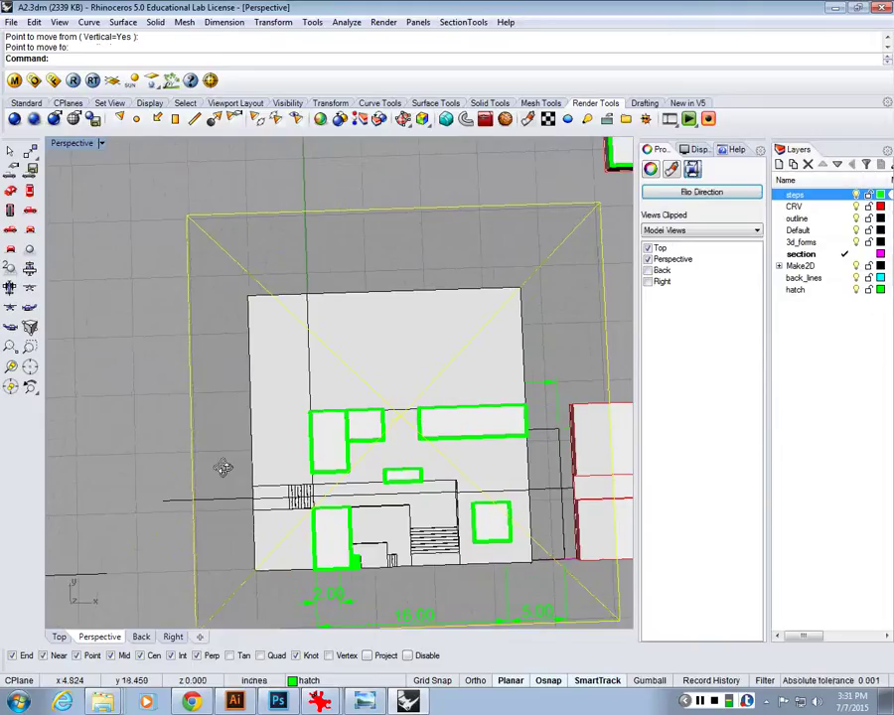
{"action": "left_click_drag", "start_coordinate": [223, 468], "coordinate": [285, 390]}
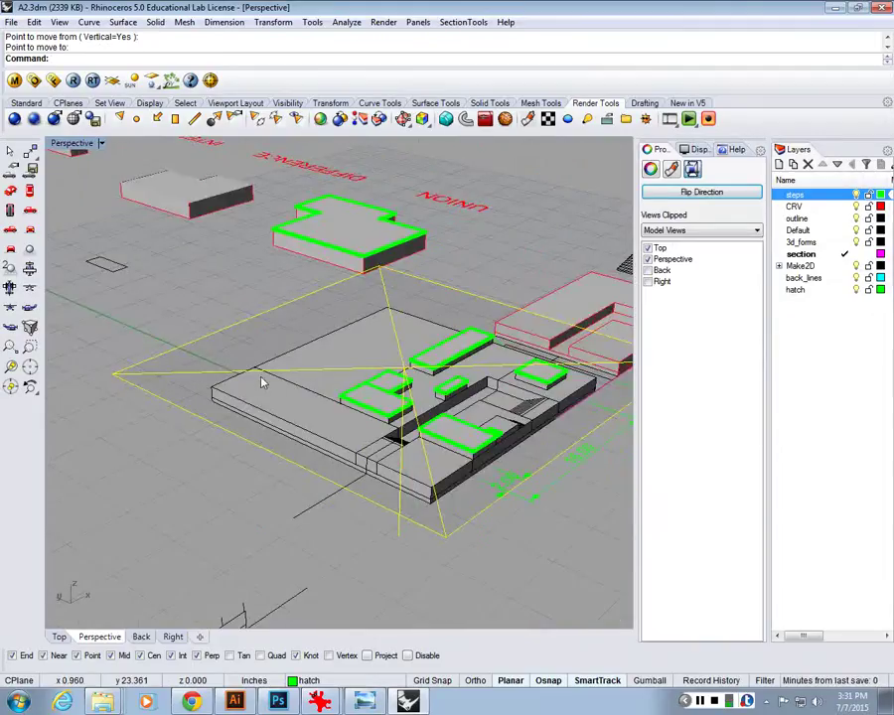
Repeat the vertical move, picking a new base point on the plane.
{"action": "right_click", "coordinate": [263, 382]}
{"action": "left_click", "coordinate": [111, 58]}
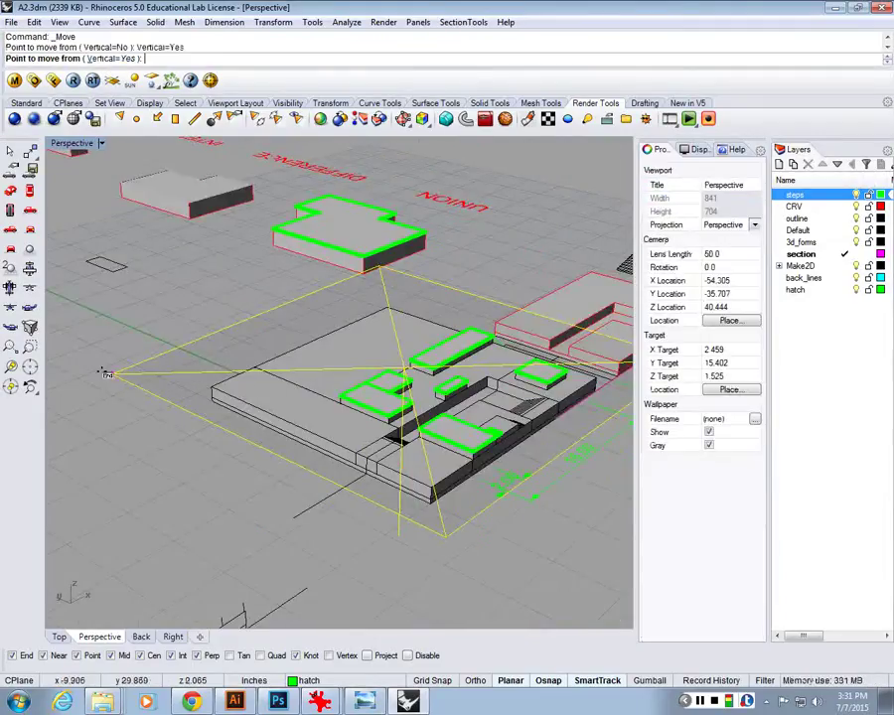
{"action": "left_click", "coordinate": [104, 373]}
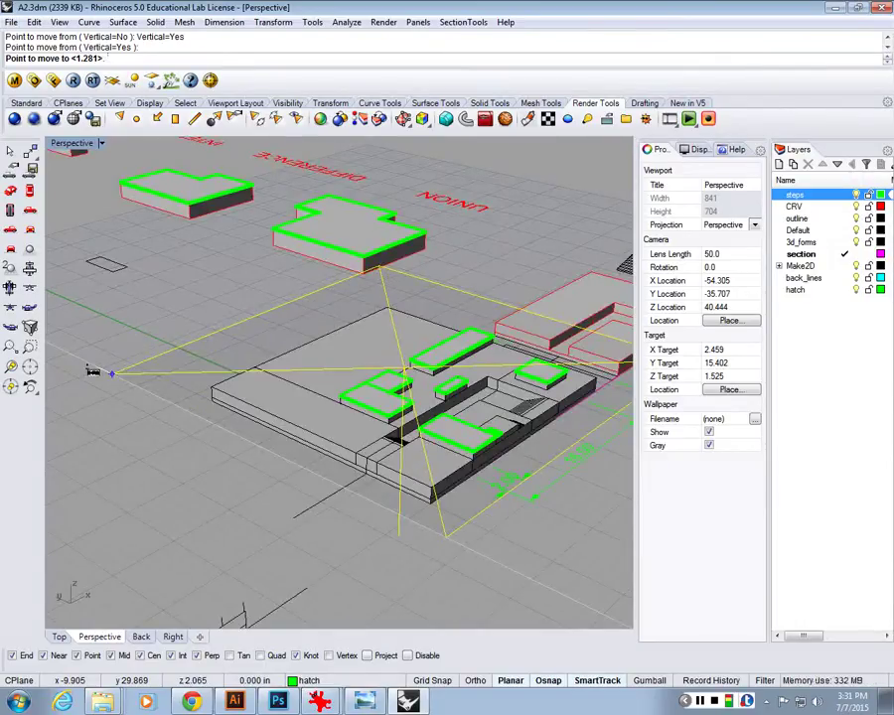
Finish placing the clipping plane and tilt the view to look down on the site.
{"action": "left_click", "coordinate": [92, 371]}
{"action": "left_click_drag", "start_coordinate": [92, 371], "coordinate": [350, 516]}
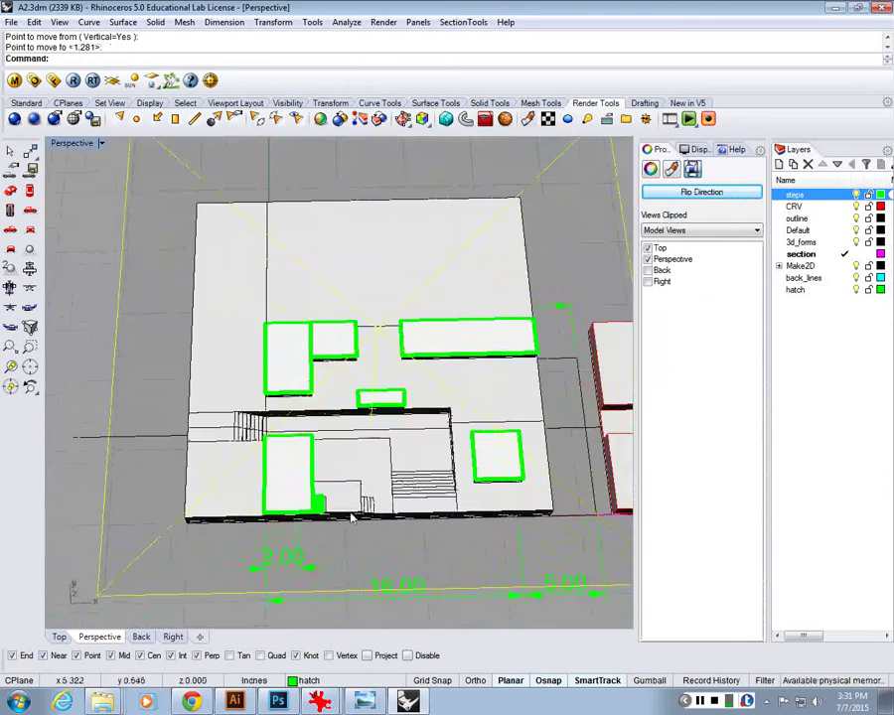
{"action": "scroll", "coordinate": [323, 559], "scroll_direction": "up", "scroll_amount": 3}
{"action": "scroll", "coordinate": [323, 562], "scroll_direction": "down", "scroll_amount": 3}
{"action": "left_click_drag", "start_coordinate": [322, 562], "coordinate": [363, 482]}
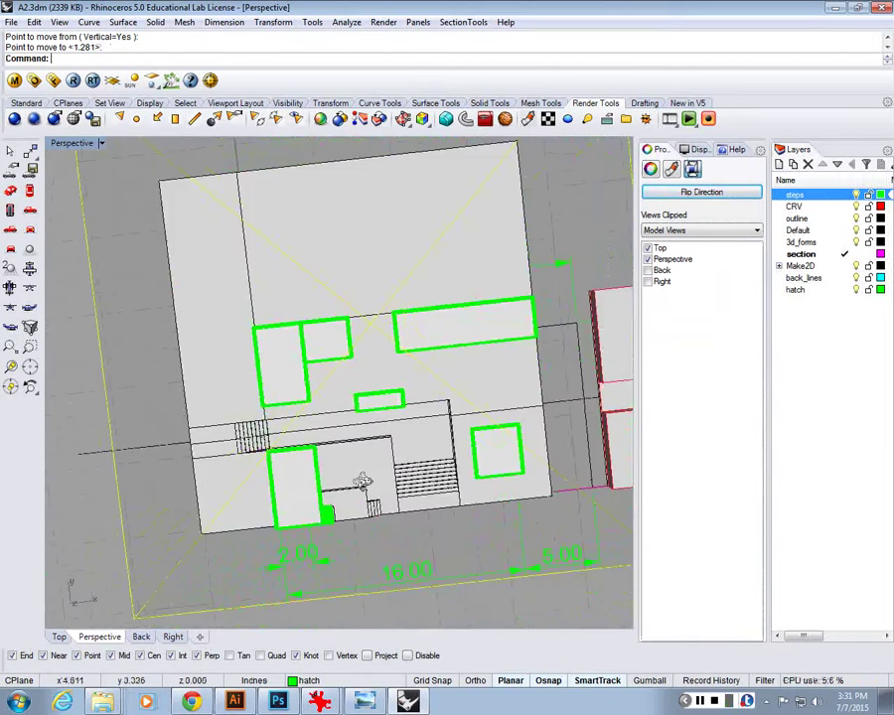
{"action": "scroll", "coordinate": [362, 481], "scroll_direction": "down", "scroll_amount": 4}
Select the building with its clipping plane and hide all other objects with Invert selection.
{"action": "key", "text": "Escape"}
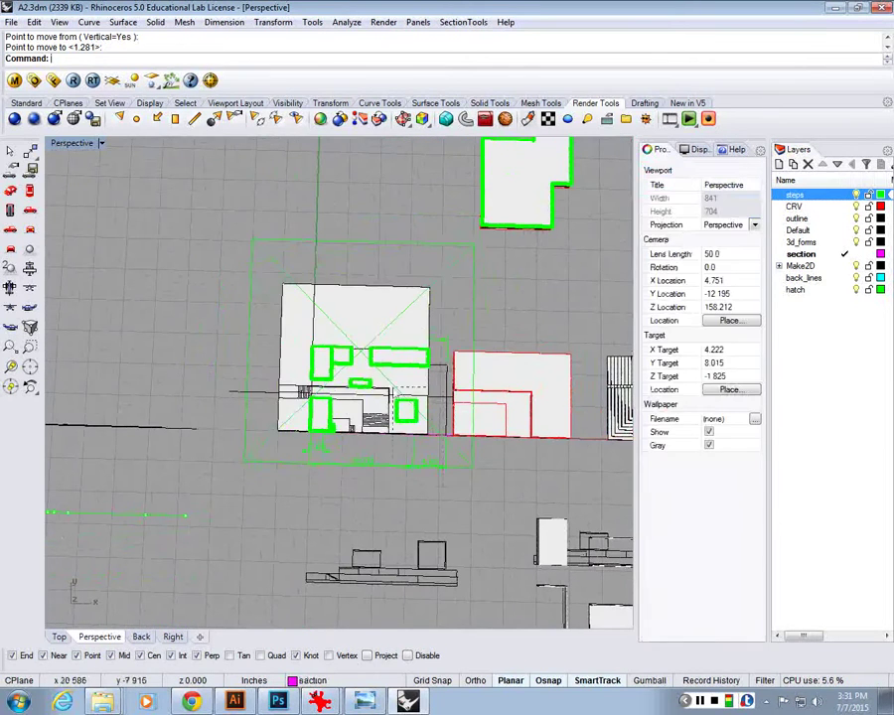
{"action": "left_click", "coordinate": [311, 341]}
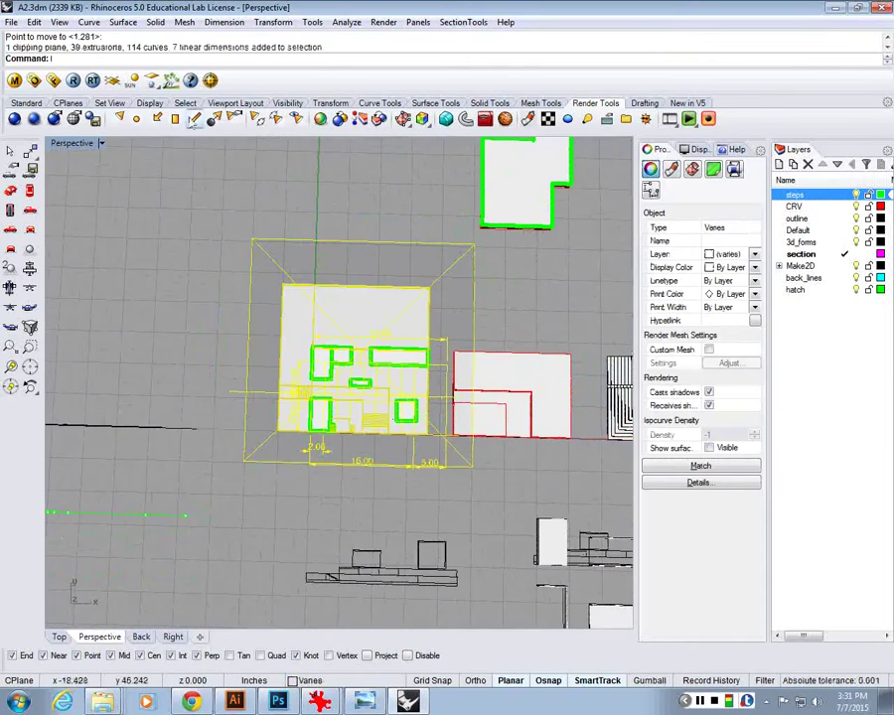
{"action": "left_click", "coordinate": [288, 103]}
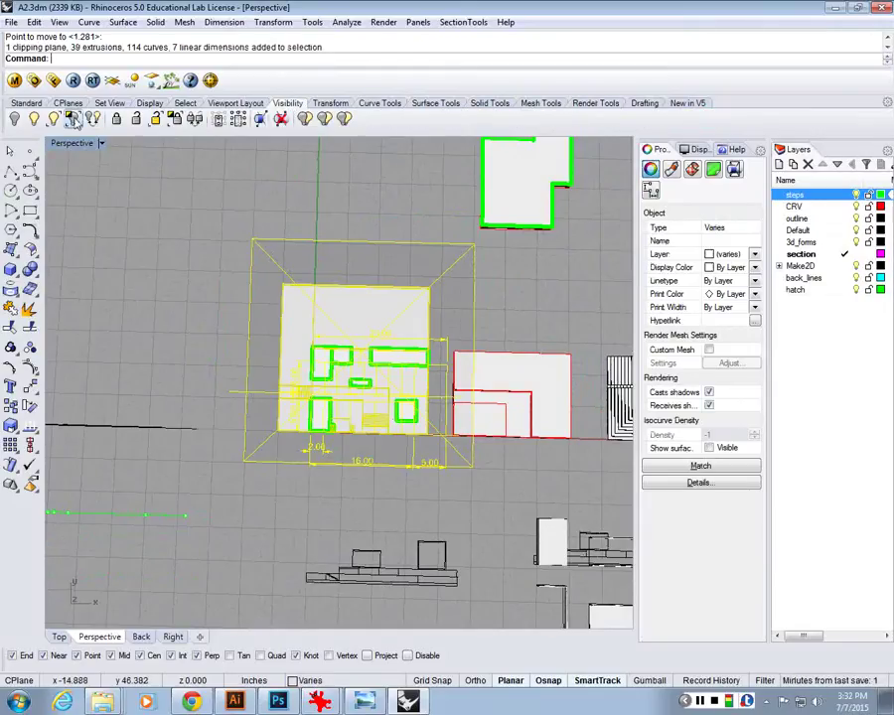
{"action": "left_click", "coordinate": [75, 120]}
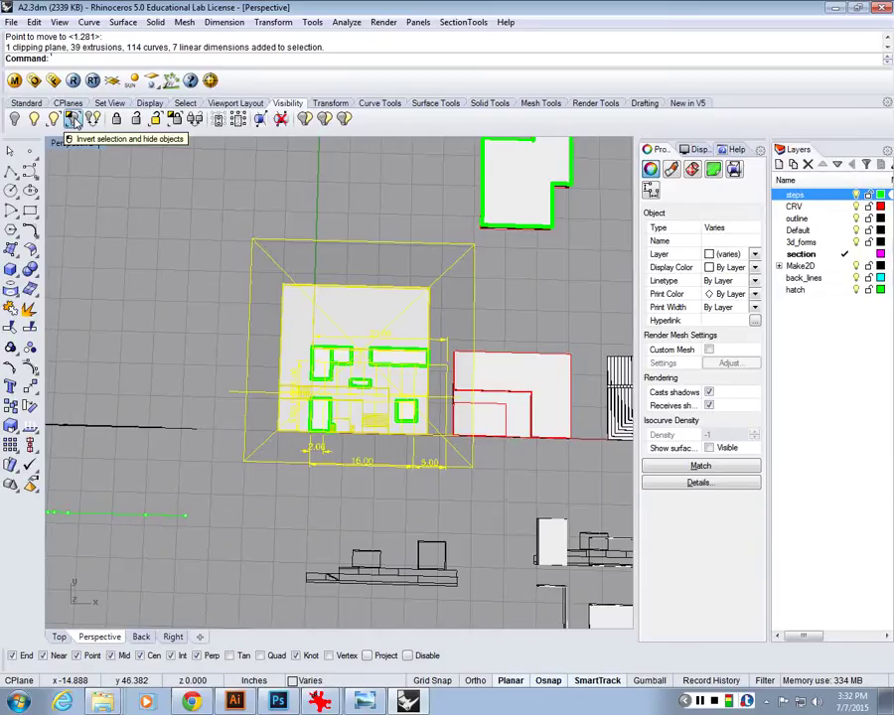
{"action": "left_click_drag", "start_coordinate": [298, 327], "coordinate": [308, 274]}
{"action": "scroll", "coordinate": [512, 507], "scroll_direction": "up", "scroll_amount": 5}
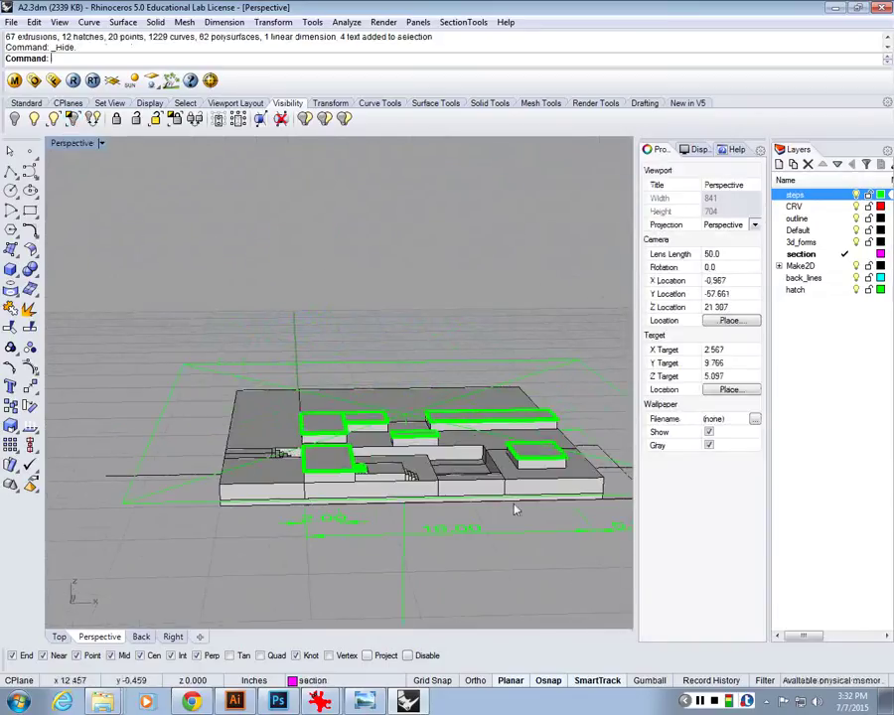
Delete the right-hand linear dimension of the clipping plane.
{"action": "left_click_drag", "start_coordinate": [500, 483], "coordinate": [576, 561]}
{"action": "left_click", "coordinate": [373, 522]}
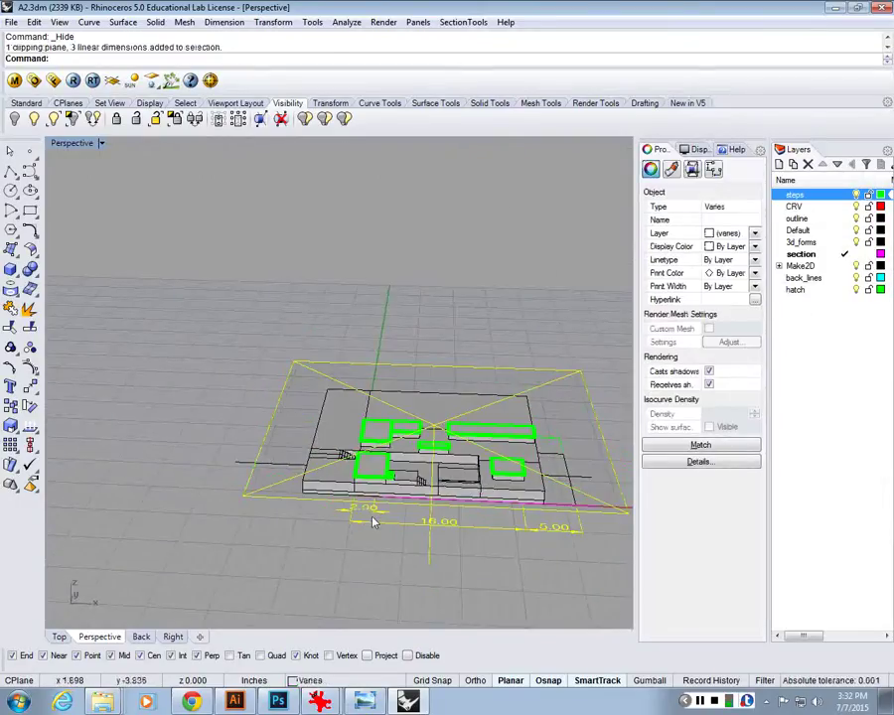
{"action": "key", "text": "Escape"}
{"action": "left_click", "coordinate": [389, 523]}
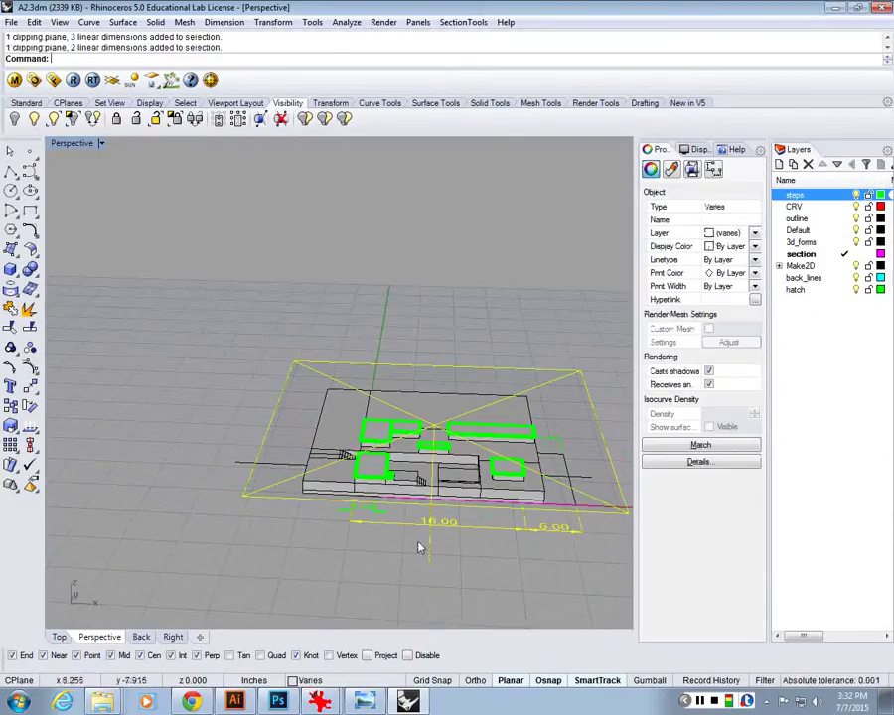
{"action": "key", "text": "Escape"}
{"action": "left_click_drag", "start_coordinate": [419, 547], "coordinate": [534, 534]}
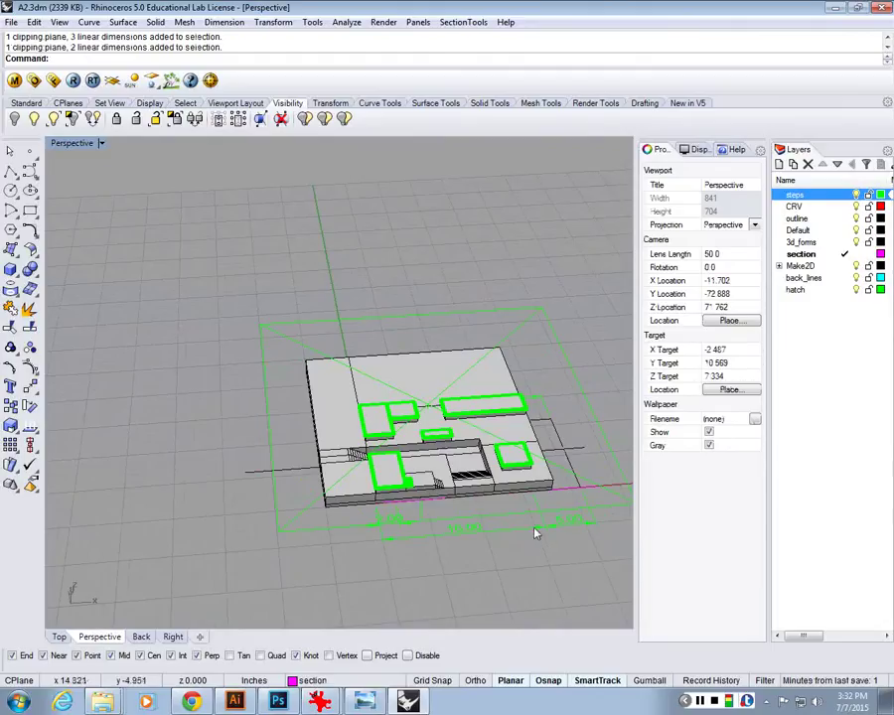
{"action": "left_click", "coordinate": [535, 534]}
{"action": "key", "text": "Delete"}
{"action": "key", "text": "Delete"}
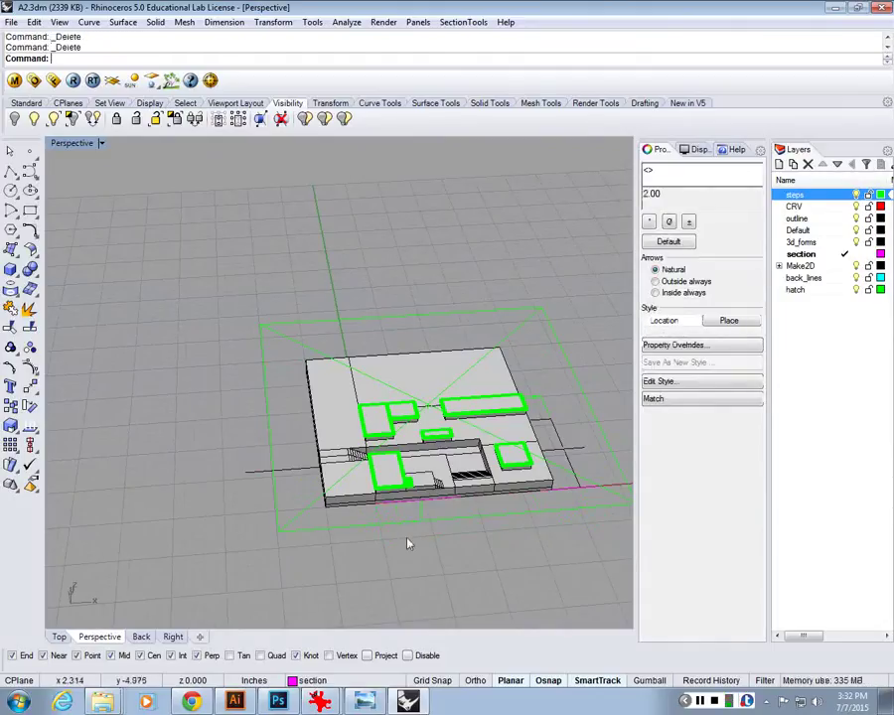
Remove the bottom dimension and the leftover Make2D curve.
{"action": "left_click", "coordinate": [407, 543]}
{"action": "left_click_drag", "start_coordinate": [498, 554], "coordinate": [395, 539]}
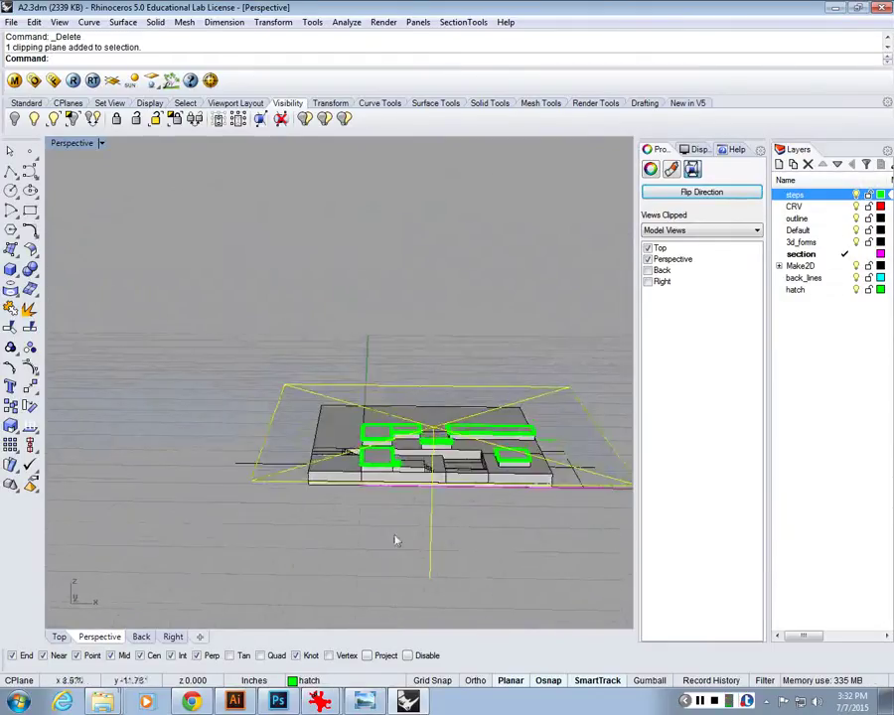
{"action": "left_click", "coordinate": [240, 472]}
{"action": "key", "text": "Delete"}
Restore the four-viewport layout showing the building.
{"action": "left_click_drag", "start_coordinate": [239, 473], "coordinate": [321, 479]}
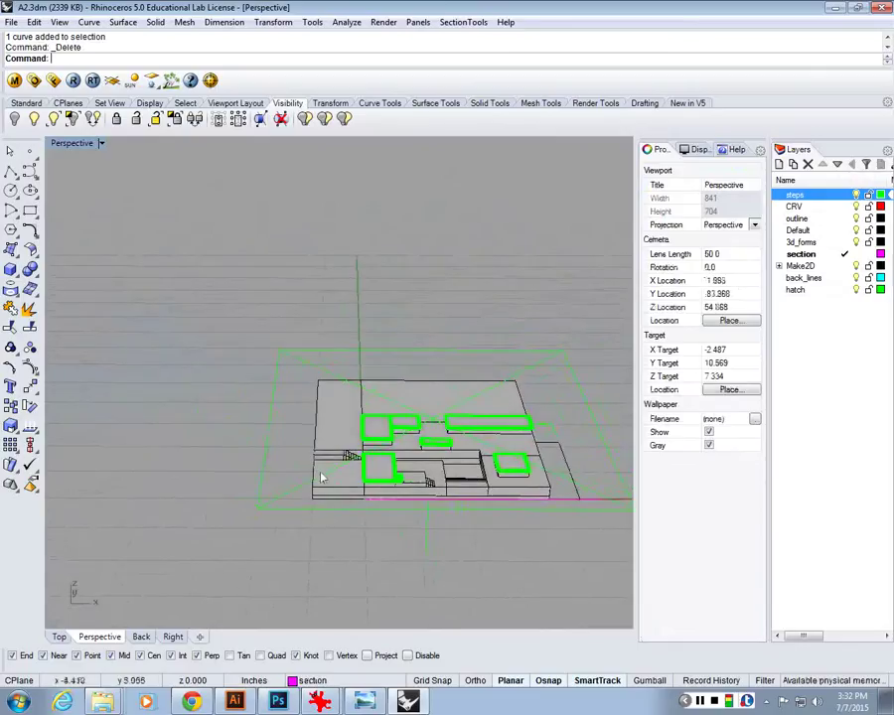
{"action": "scroll", "coordinate": [320, 478], "scroll_direction": "down", "scroll_amount": 3}
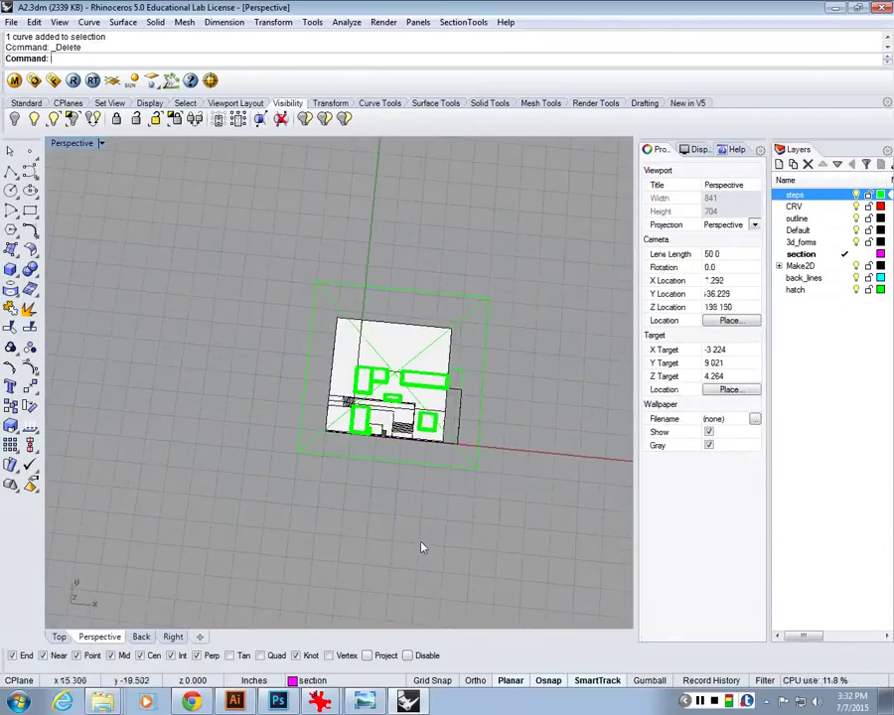
{"action": "scroll", "coordinate": [421, 545], "scroll_direction": "up", "scroll_amount": 3}
{"action": "double_click", "coordinate": [74, 144]}
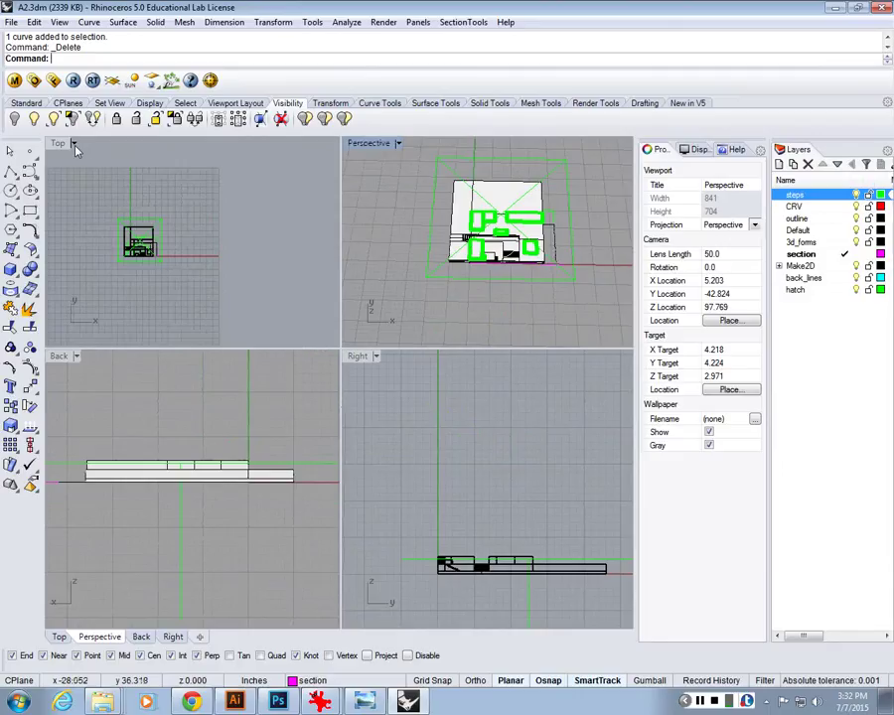
Tick Back and Right under Views Clipped so the clipping plane cuts those views.
{"action": "left_click_drag", "start_coordinate": [226, 416], "coordinate": [259, 500]}
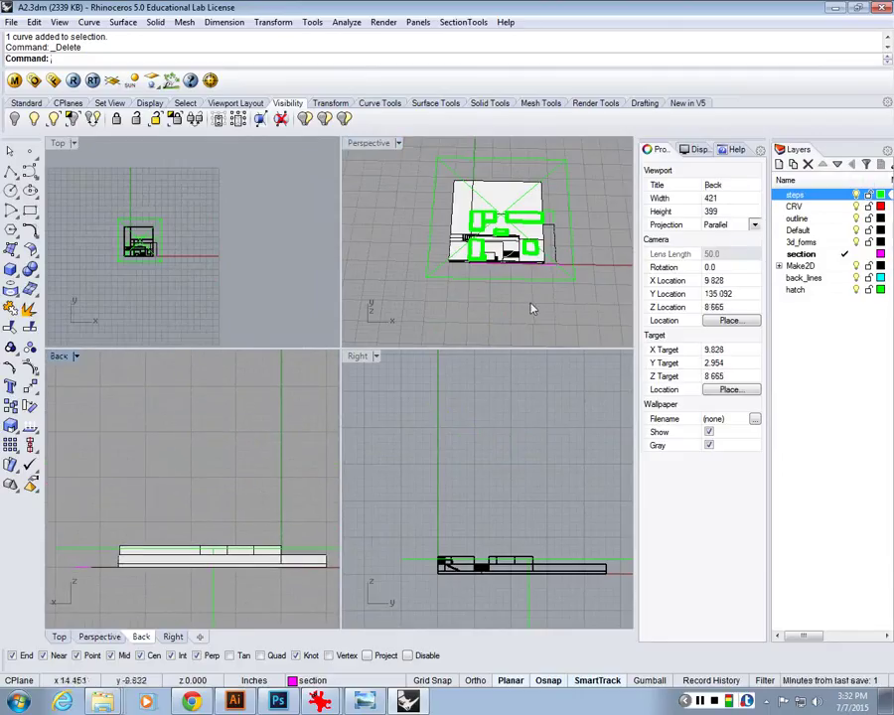
{"action": "left_click_drag", "start_coordinate": [531, 309], "coordinate": [449, 259]}
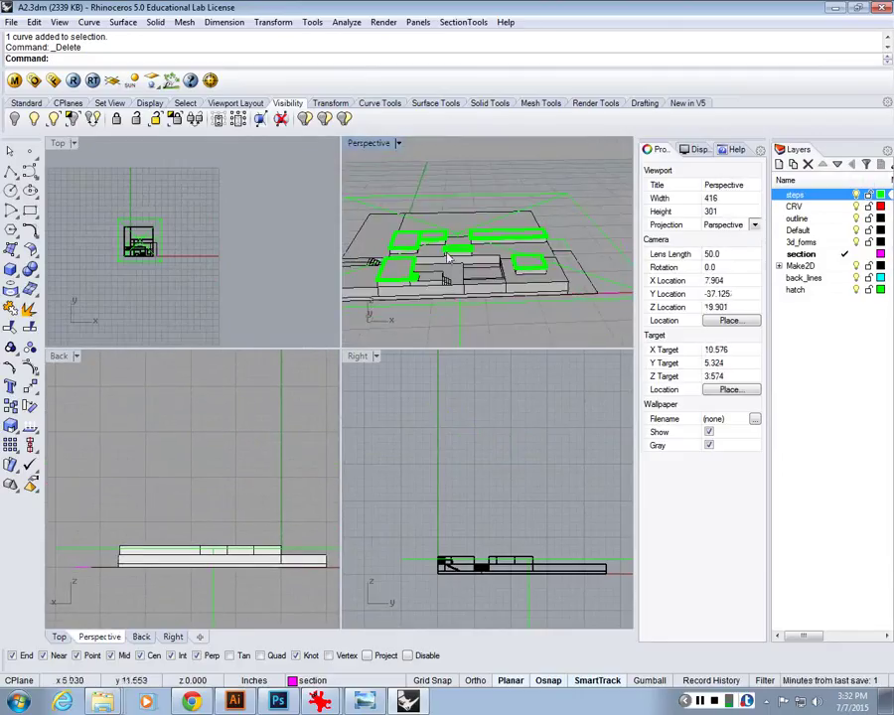
{"action": "left_click_drag", "start_coordinate": [159, 476], "coordinate": [331, 479]}
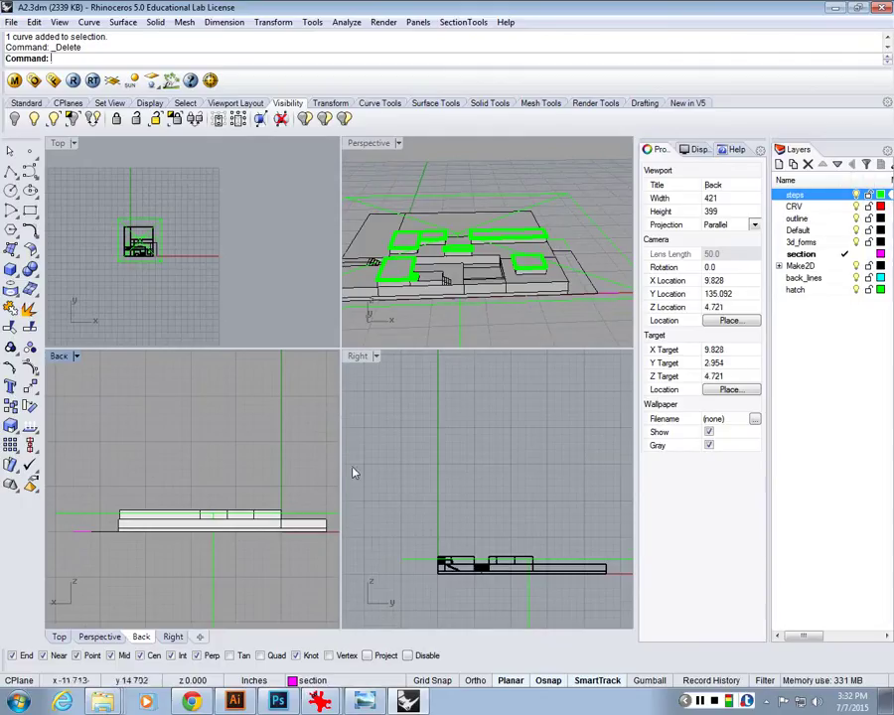
{"action": "scroll", "coordinate": [224, 463], "scroll_direction": "up", "scroll_amount": 2}
{"action": "scroll", "coordinate": [267, 473], "scroll_direction": "up", "scroll_amount": 2}
{"action": "scroll", "coordinate": [279, 470], "scroll_direction": "down", "scroll_amount": 2}
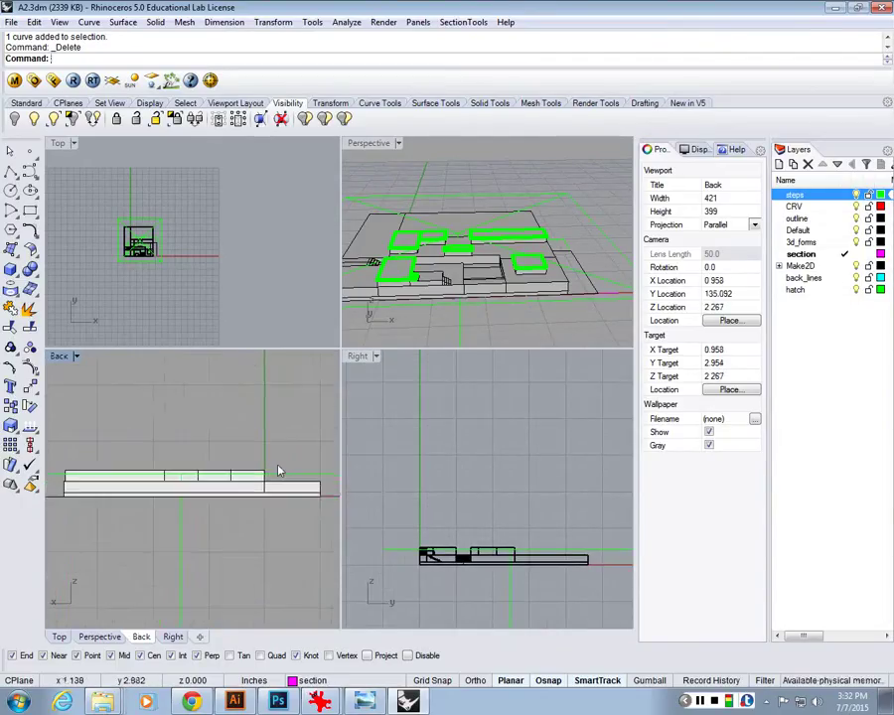
{"action": "left_click", "coordinate": [279, 471]}
{"action": "scroll", "coordinate": [299, 478], "scroll_direction": "up", "scroll_amount": 3}
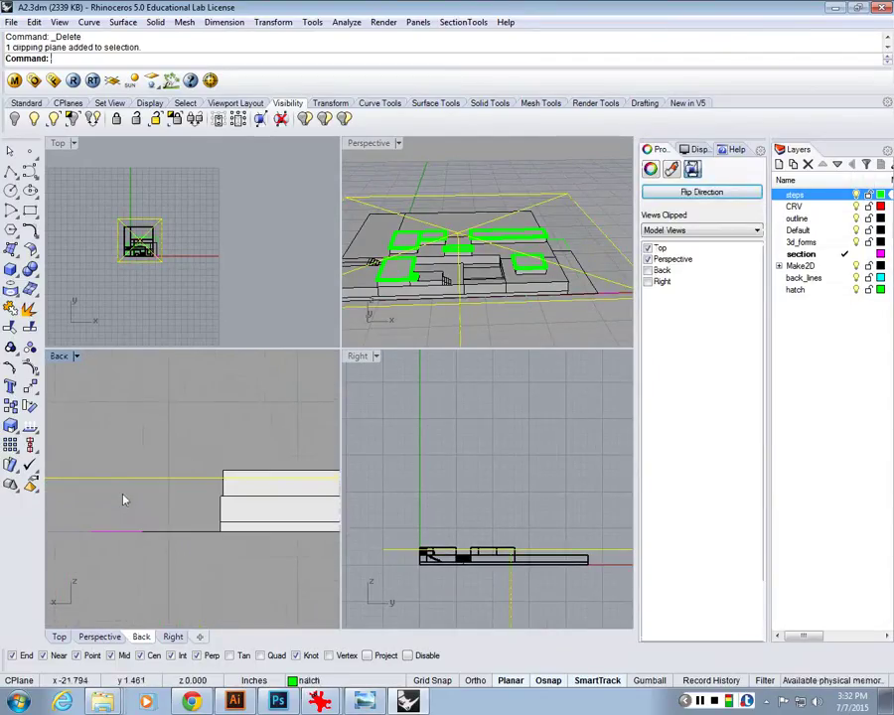
{"action": "scroll", "coordinate": [124, 500], "scroll_direction": "down", "scroll_amount": 4}
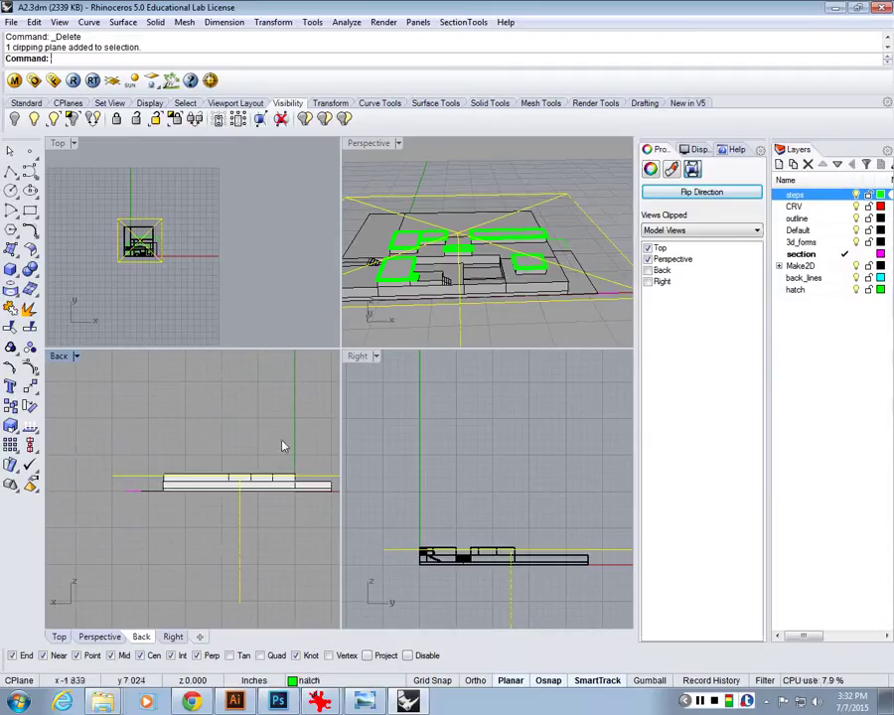
{"action": "left_click", "coordinate": [648, 270]}
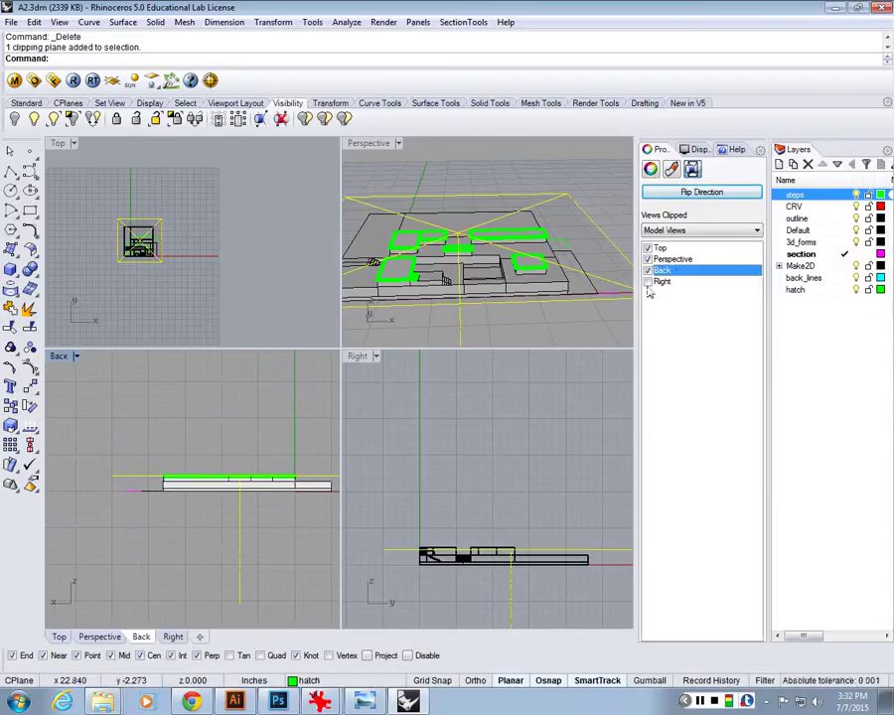
{"action": "left_click", "coordinate": [647, 282]}
{"action": "scroll", "coordinate": [194, 472], "scroll_direction": "up", "scroll_amount": 2}
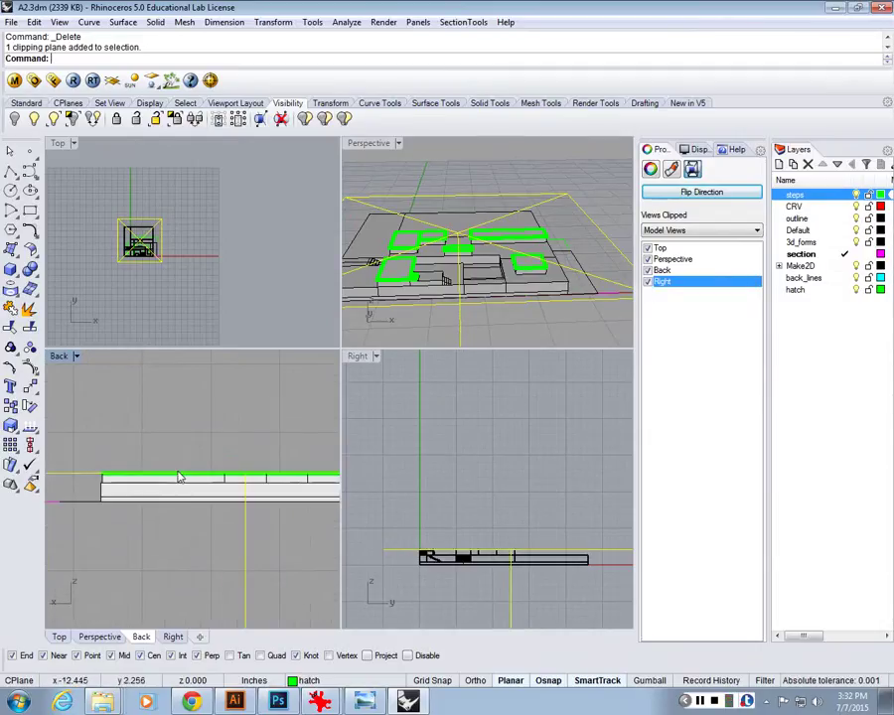
{"action": "scroll", "coordinate": [180, 478], "scroll_direction": "down", "scroll_amount": 2}
Deselect the clipping plane and start the Section command with 'Sec'.
{"action": "left_click", "coordinate": [187, 448]}
{"action": "type", "text": "Sec"}
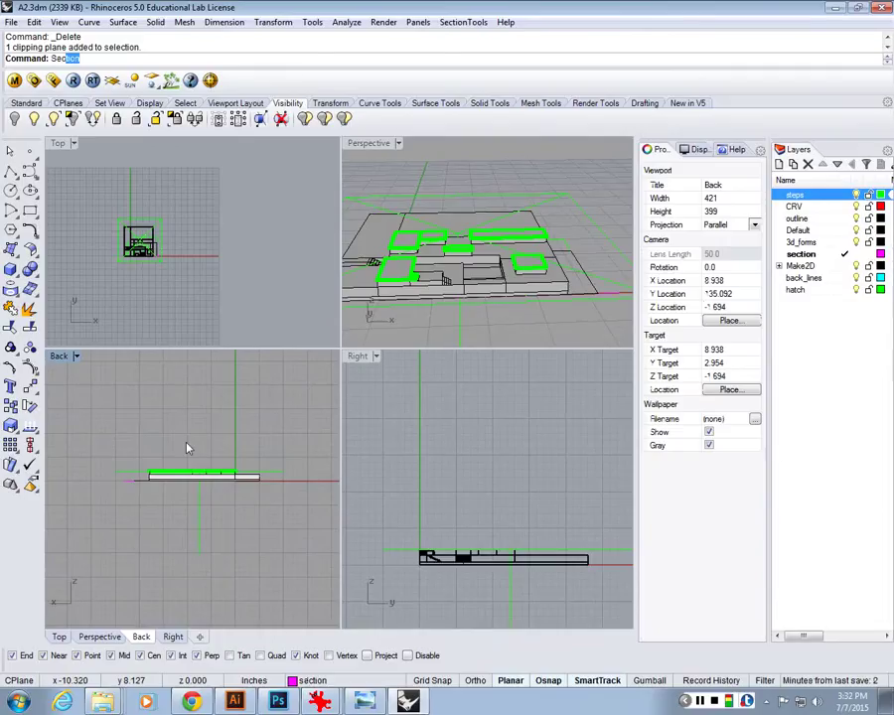
{"action": "key", "text": "Return"}
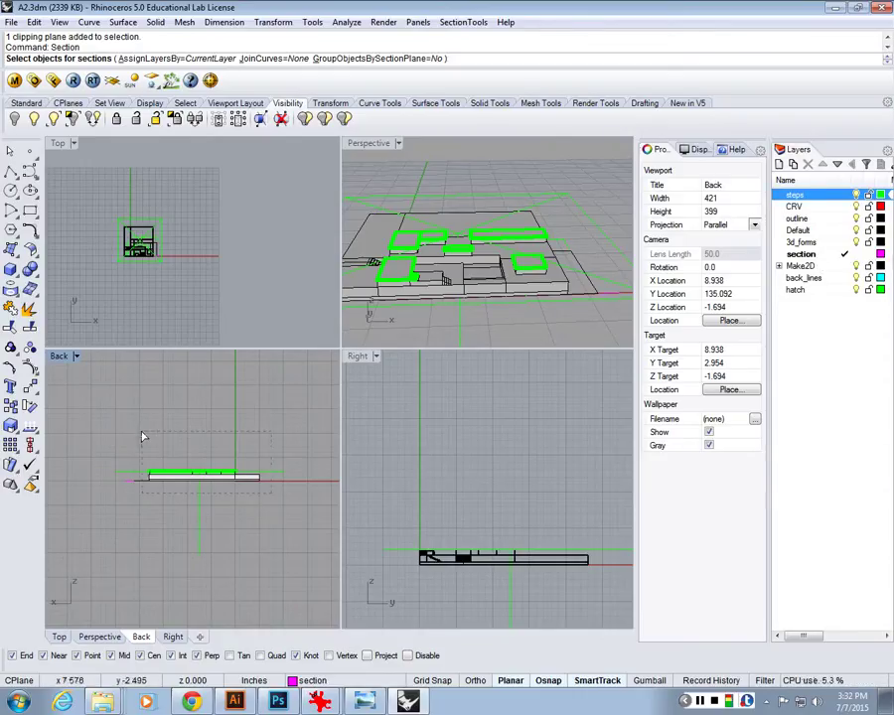
Section the building objects with a line drawn across the Back view.
{"action": "left_click_drag", "start_coordinate": [142, 435], "coordinate": [141, 433]}
{"action": "key", "text": "Return"}
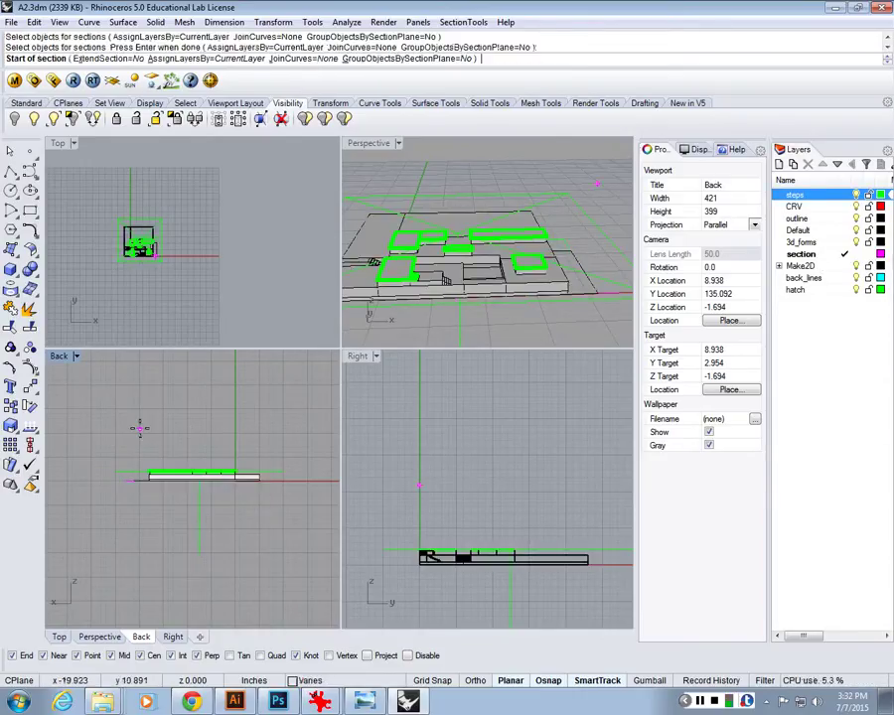
{"action": "scroll", "coordinate": [144, 442], "scroll_direction": "up", "scroll_amount": 2}
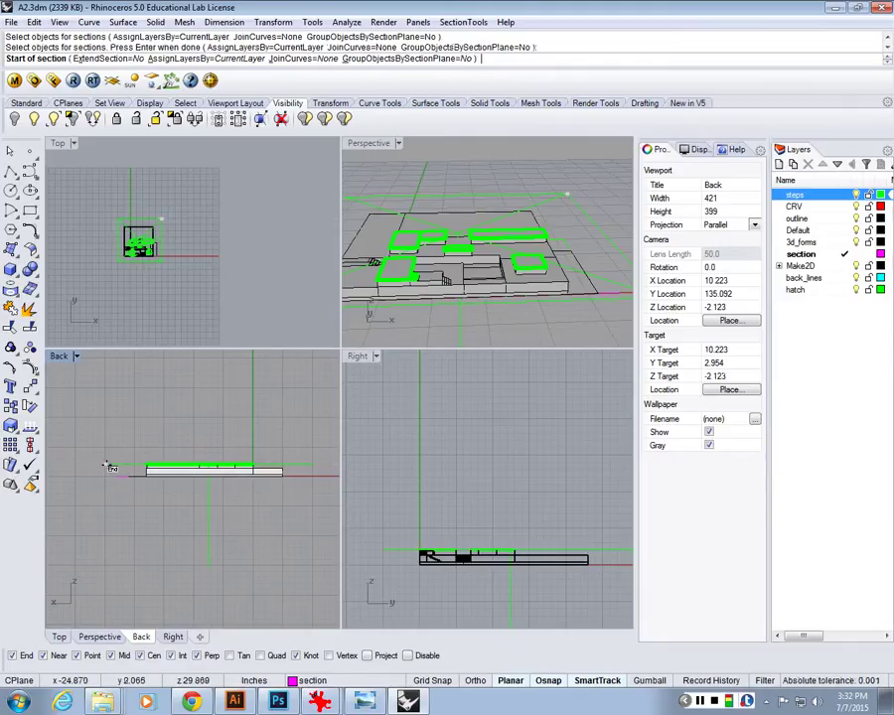
{"action": "left_click", "coordinate": [106, 465]}
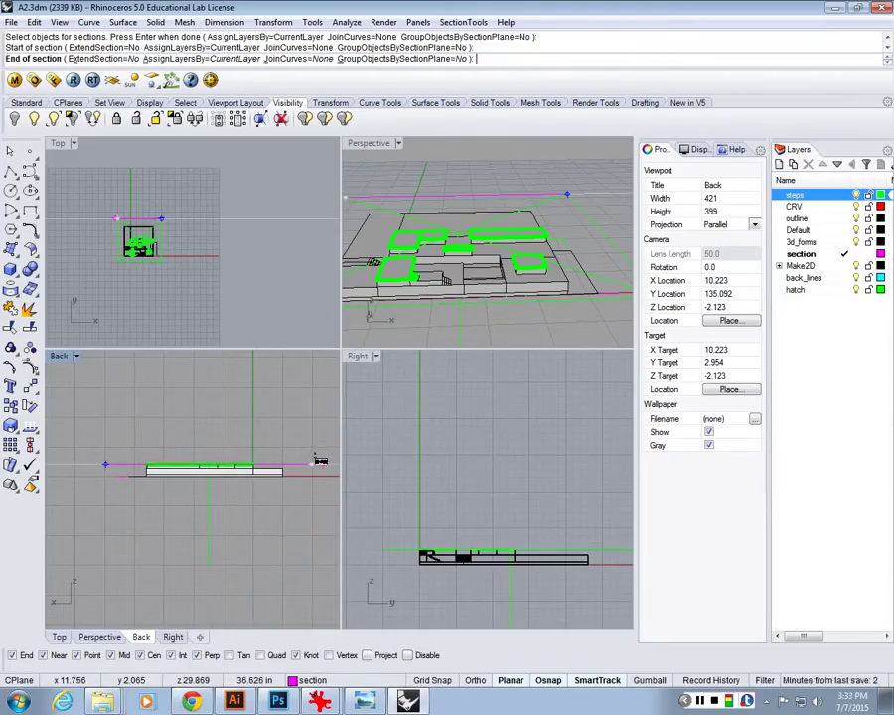
{"action": "left_click", "coordinate": [320, 462]}
{"action": "key", "text": "Return"}
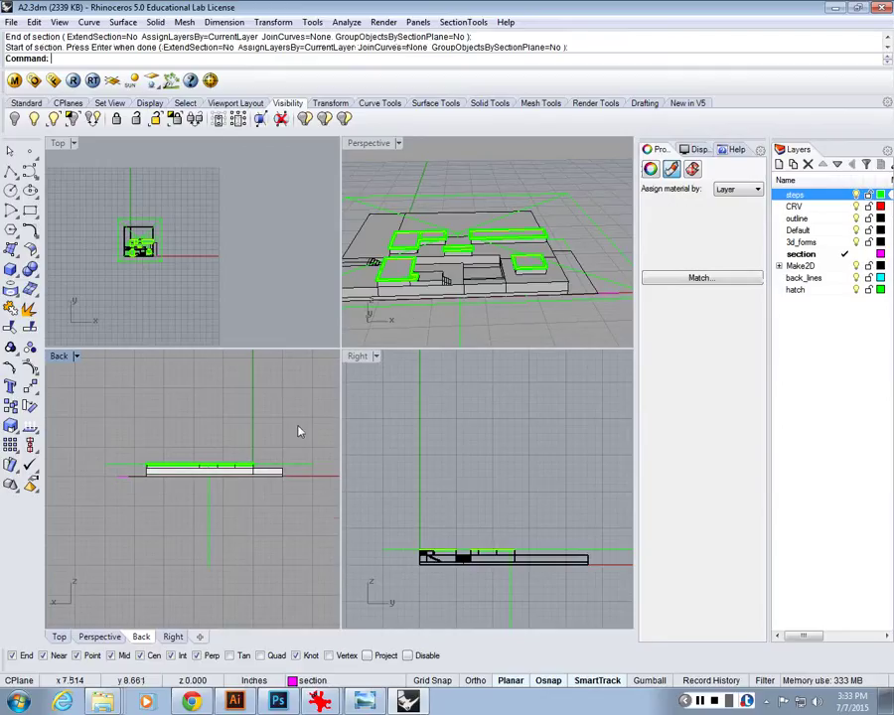
Repeat Section on all objects with a second line across the Back view.
{"action": "left_click_drag", "start_coordinate": [418, 279], "coordinate": [437, 268]}
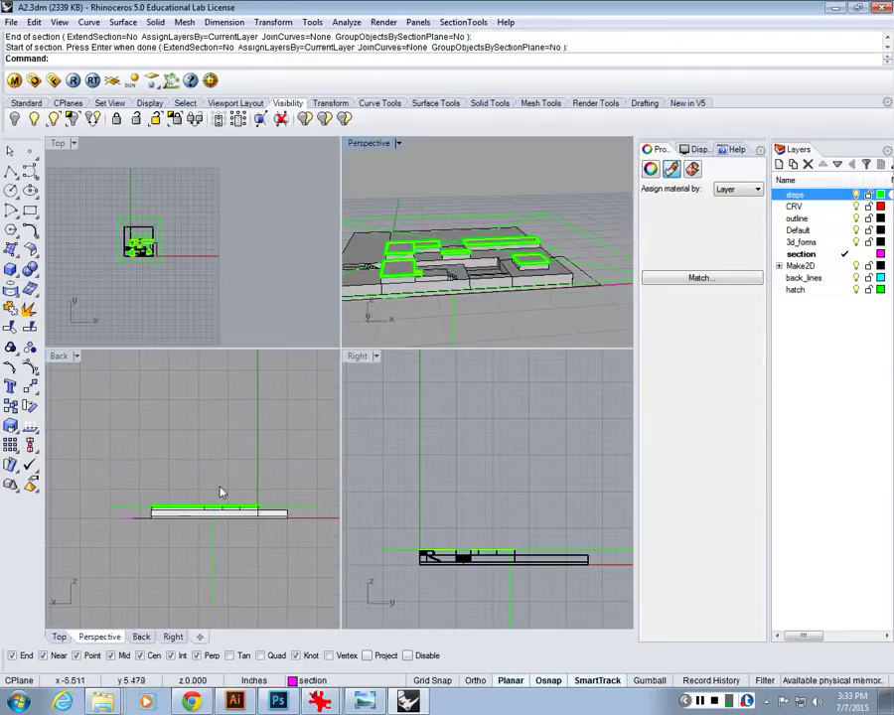
{"action": "right_click", "coordinate": [289, 528]}
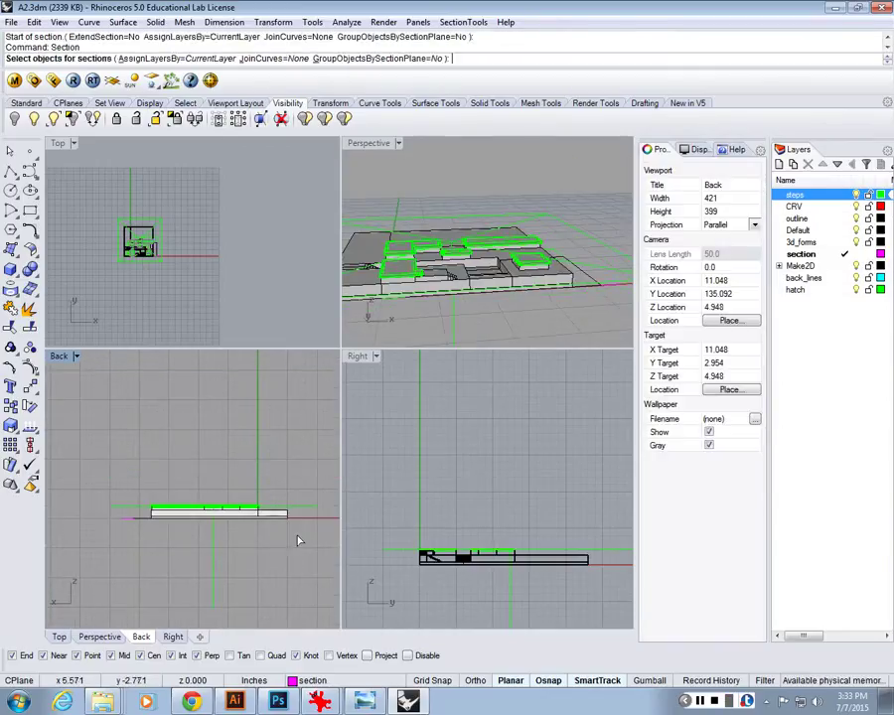
{"action": "left_click_drag", "start_coordinate": [298, 540], "coordinate": [141, 429]}
{"action": "key", "text": "Return"}
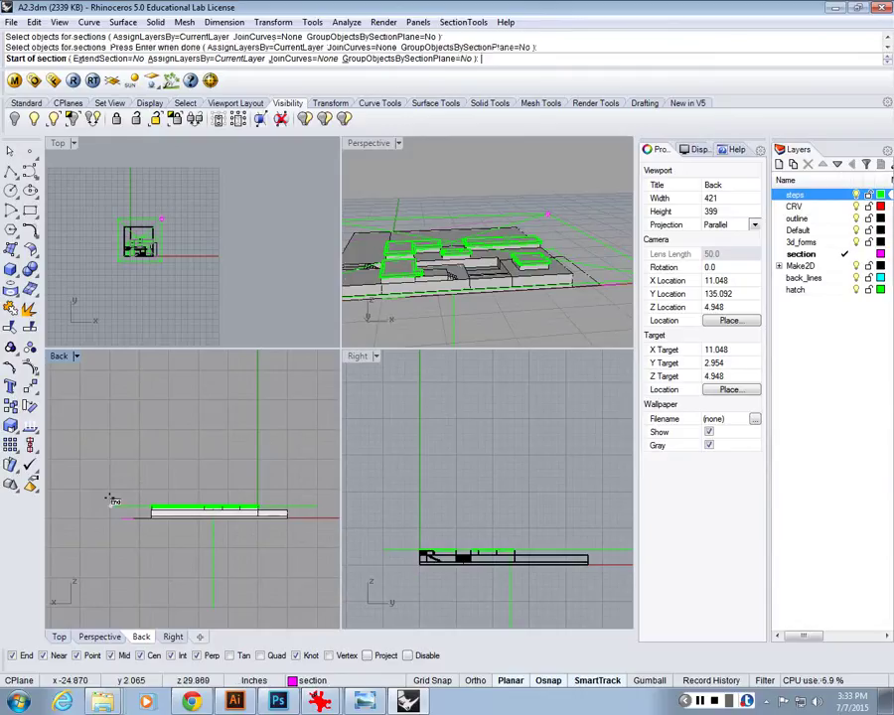
{"action": "left_click", "coordinate": [111, 504]}
{"action": "left_click", "coordinate": [314, 502]}
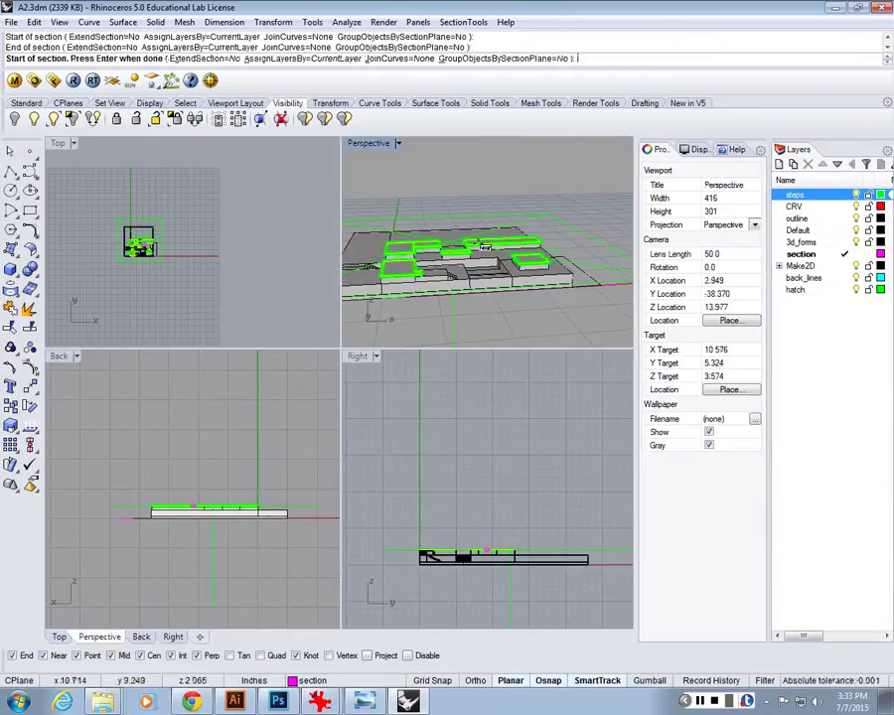
{"action": "key", "text": "Return"}
Pick one of the overlapping section curves in the Perspective view.
{"action": "left_click_drag", "start_coordinate": [476, 298], "coordinate": [467, 331]}
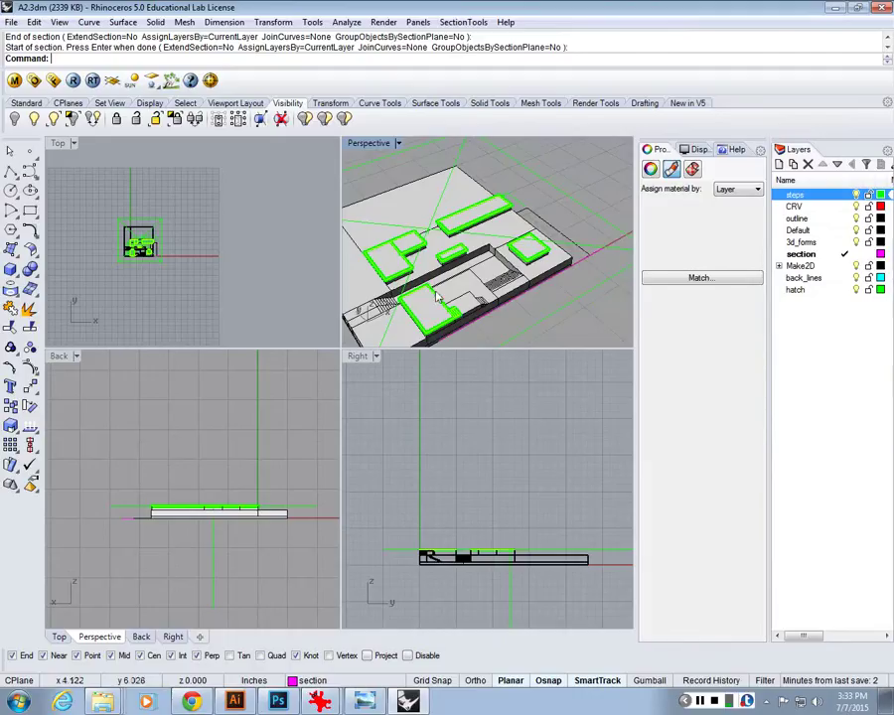
{"action": "left_click", "coordinate": [467, 331]}
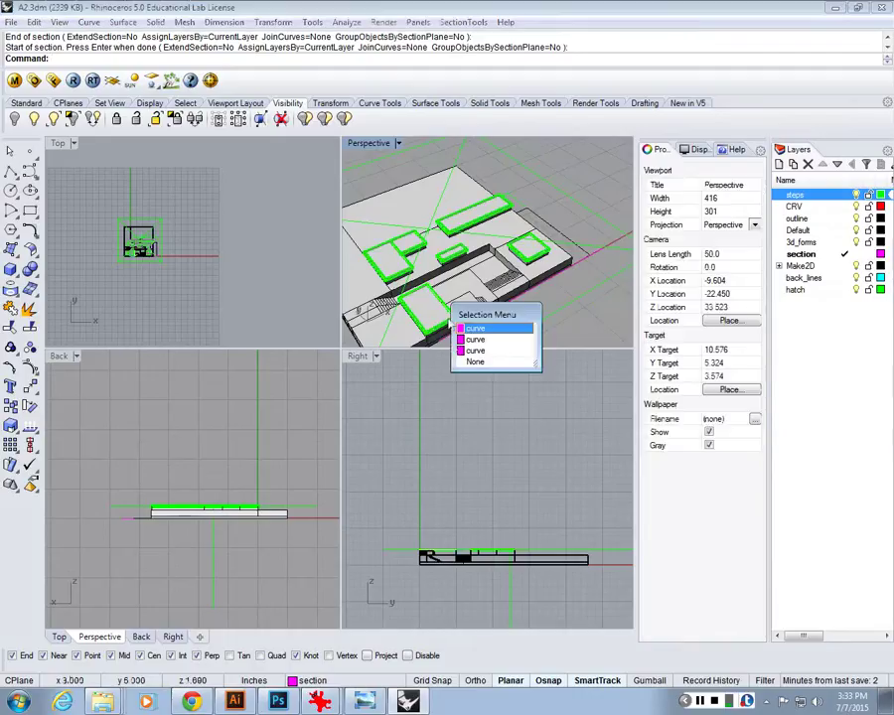
{"action": "left_click", "coordinate": [478, 341]}
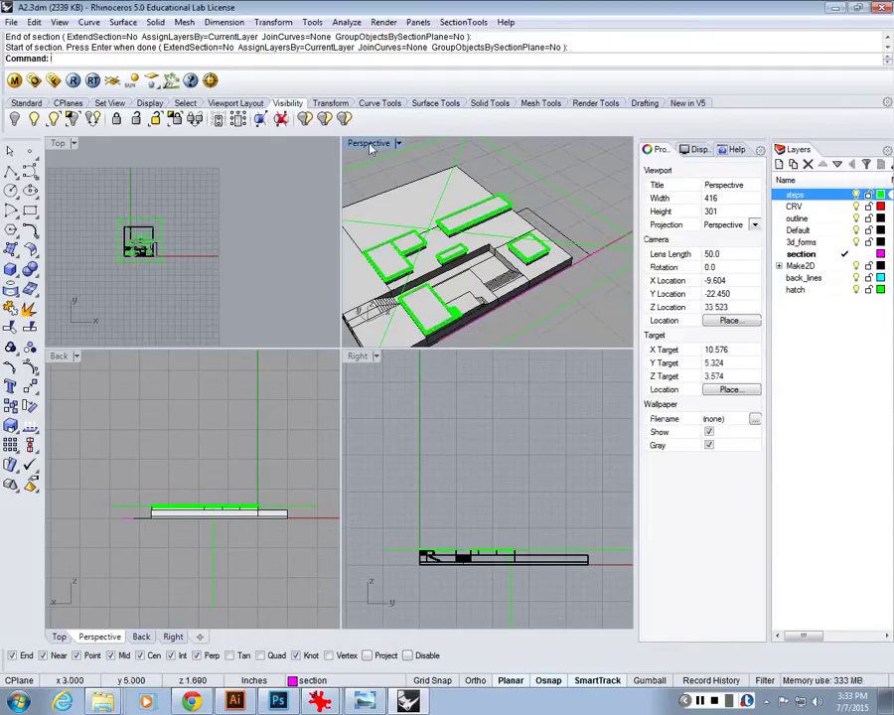
Maximize Perspective and inspect the clipping plane and section curves on the forms.
{"action": "double_click", "coordinate": [369, 146]}
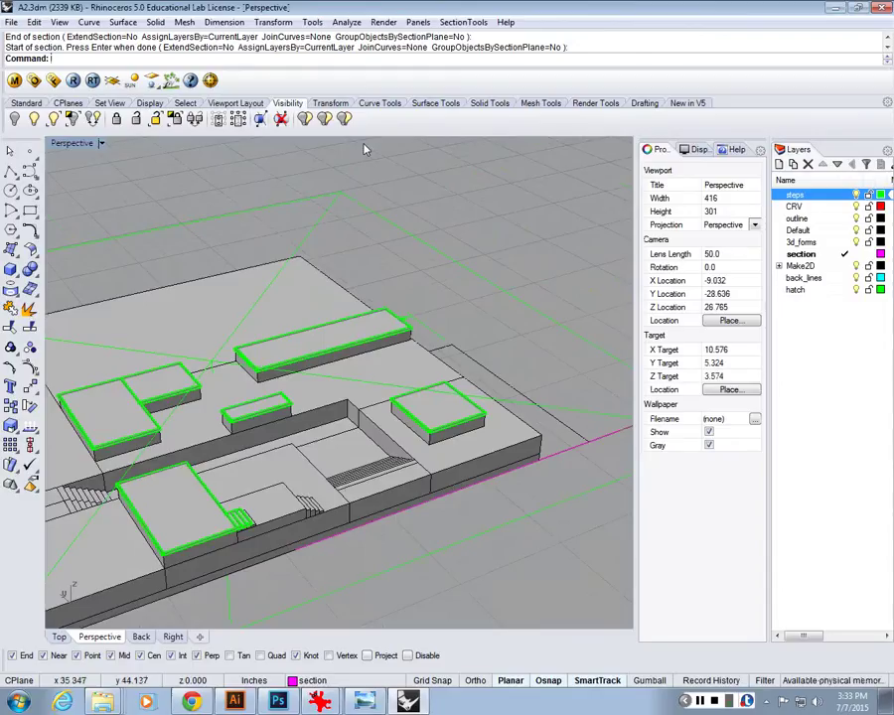
{"action": "scroll", "coordinate": [363, 149], "scroll_direction": "up", "scroll_amount": 2}
{"action": "scroll", "coordinate": [343, 168], "scroll_direction": "down", "scroll_amount": 3}
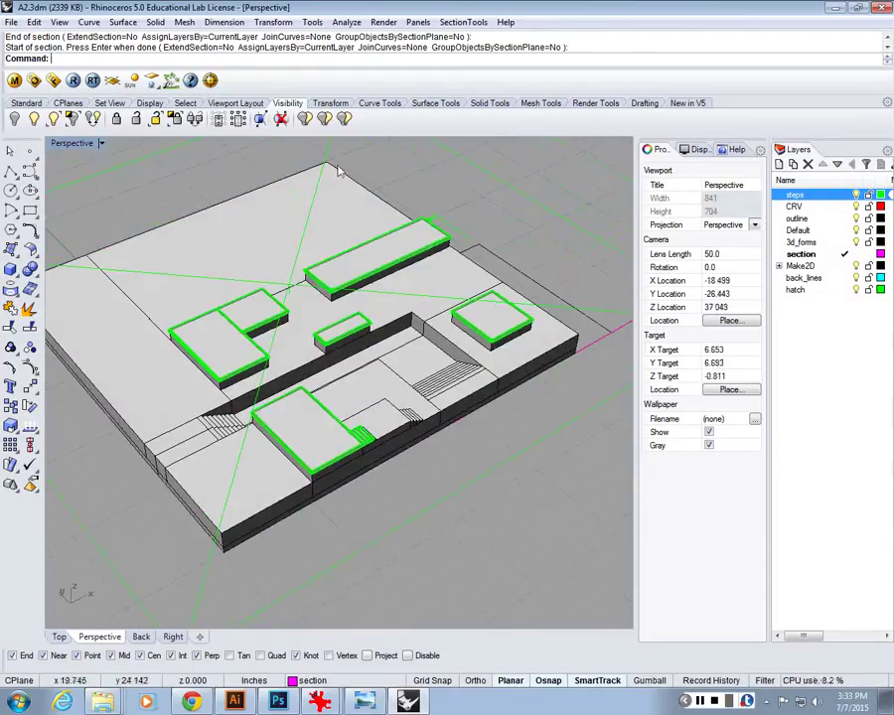
{"action": "left_click", "coordinate": [338, 171]}
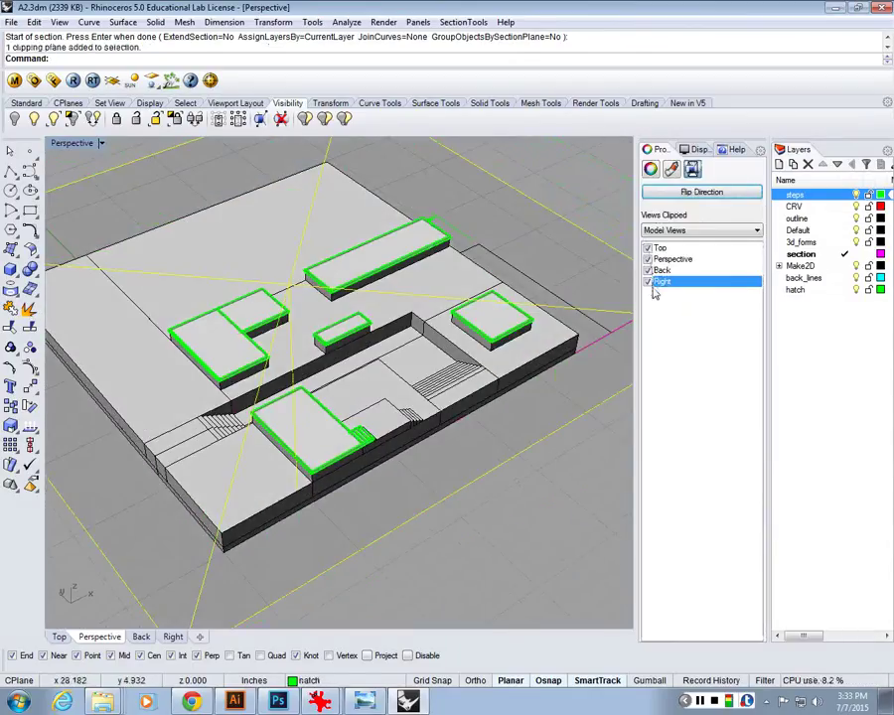
{"action": "scroll", "coordinate": [351, 358], "scroll_direction": "up", "scroll_amount": 2}
{"action": "key", "text": "Escape"}
{"action": "scroll", "coordinate": [287, 393], "scroll_direction": "up", "scroll_amount": 3}
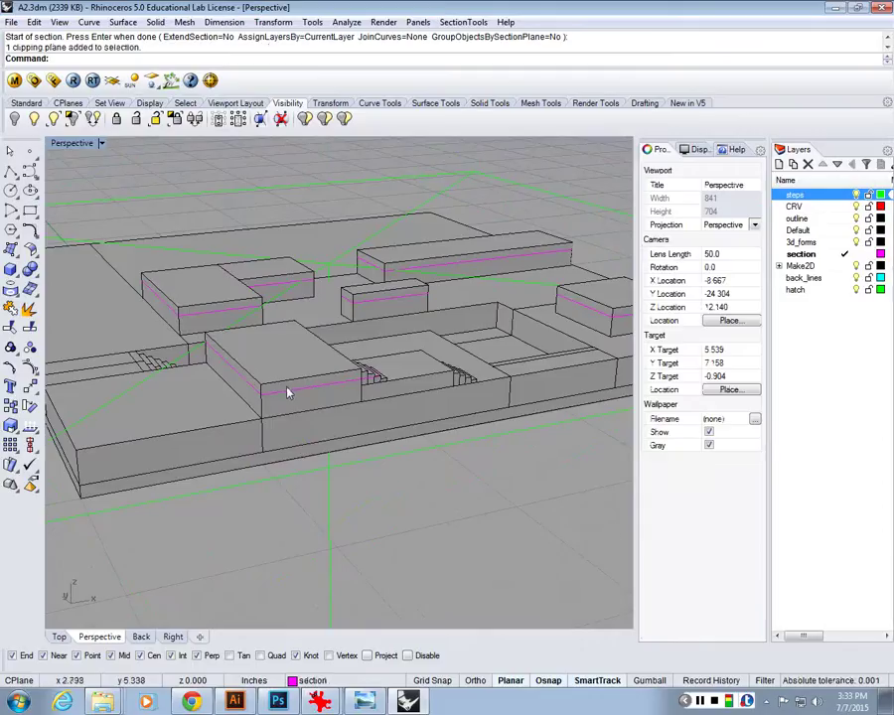
{"action": "left_click", "coordinate": [287, 393]}
{"action": "left_click", "coordinate": [203, 362]}
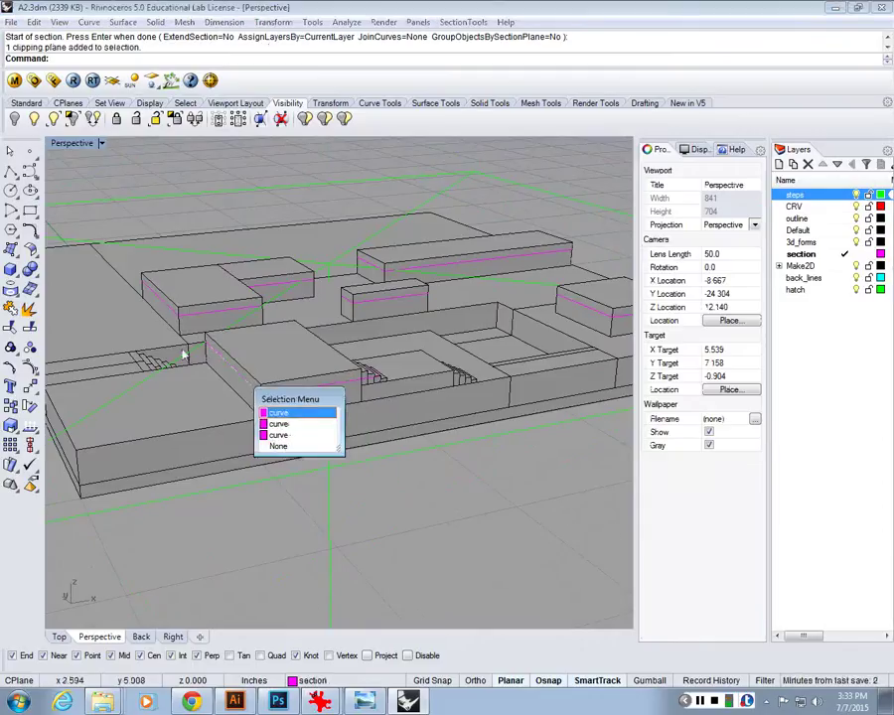
{"action": "left_click", "coordinate": [171, 311]}
{"action": "key", "text": "Escape"}
{"action": "scroll", "coordinate": [275, 528], "scroll_direction": "down", "scroll_amount": 5}
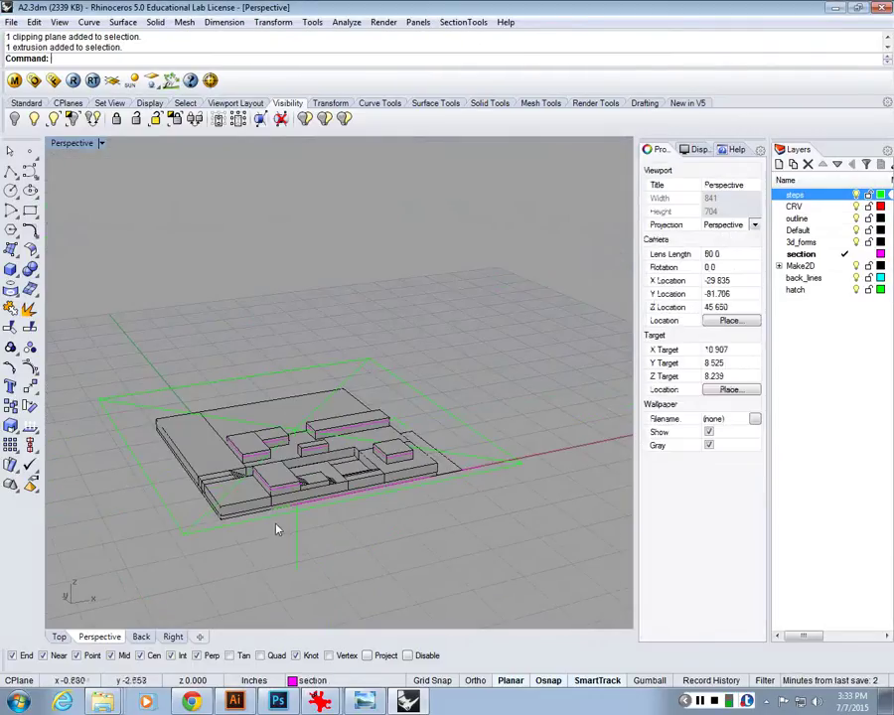
Undo the section cut and the clipping-plane application.
{"action": "key", "text": "ctrl+z"}
{"action": "scroll", "coordinate": [282, 527], "scroll_direction": "up", "scroll_amount": 3}
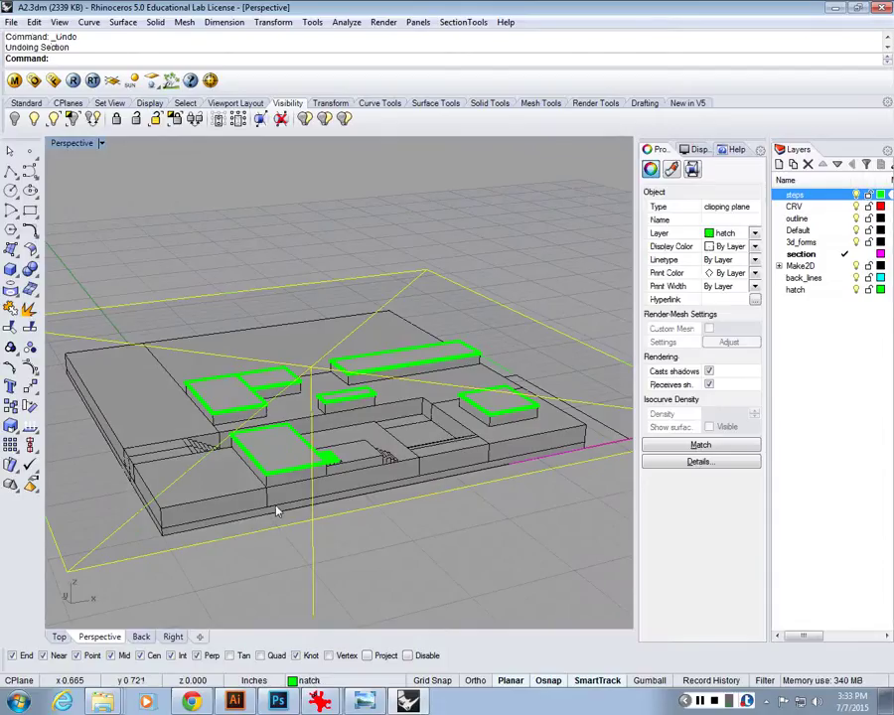
{"action": "key", "text": "ctrl+z"}
Restore the four-viewport layout and reselect the clipping plane in Perspective.
{"action": "left_click", "coordinate": [324, 518]}
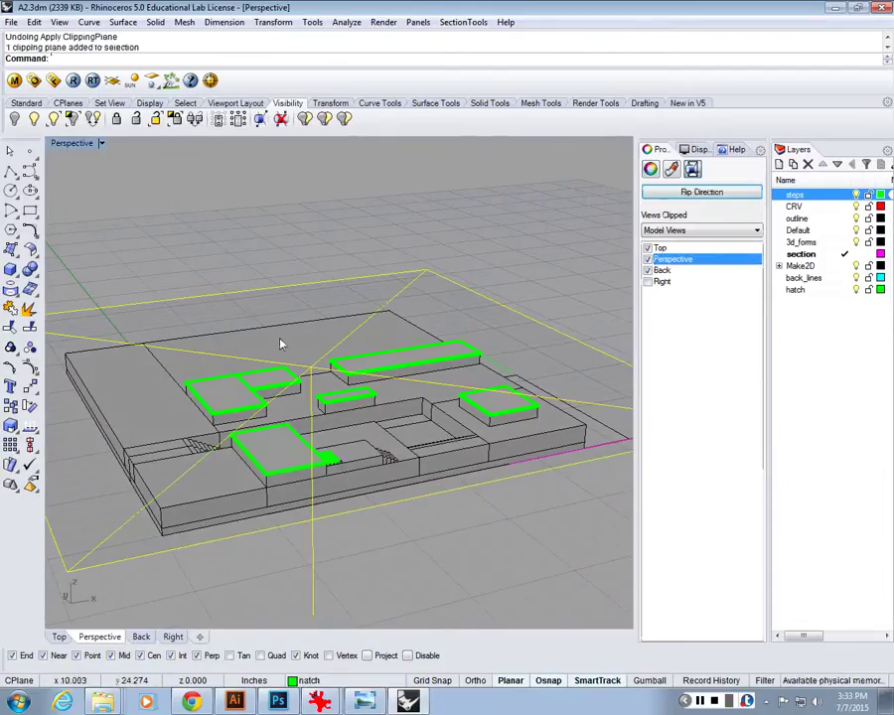
{"action": "double_click", "coordinate": [62, 144]}
{"action": "double_click", "coordinate": [57, 144]}
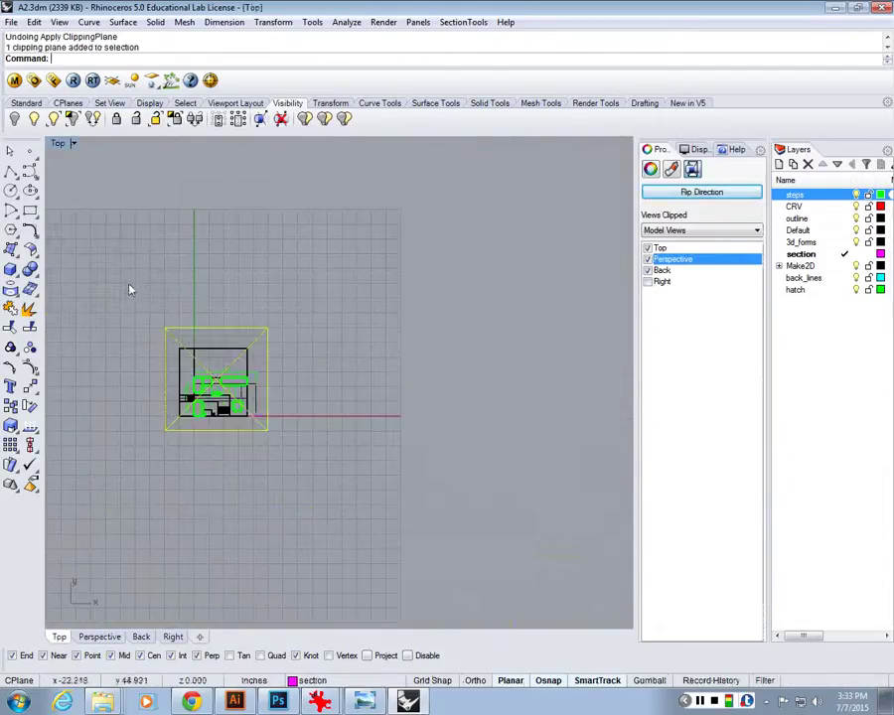
{"action": "left_click", "coordinate": [101, 192]}
{"action": "double_click", "coordinate": [60, 143]}
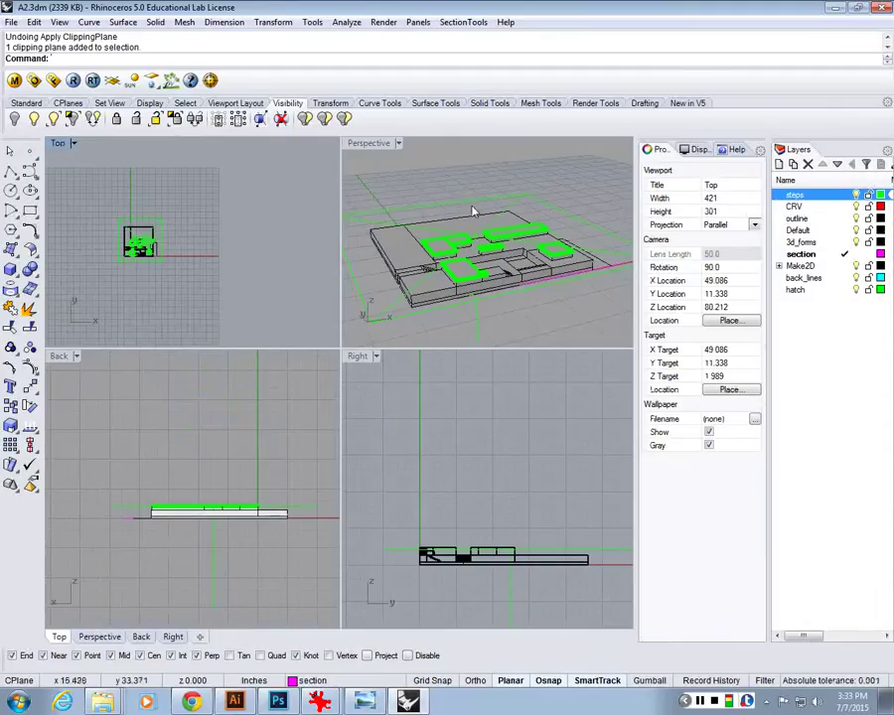
{"action": "left_click", "coordinate": [514, 196]}
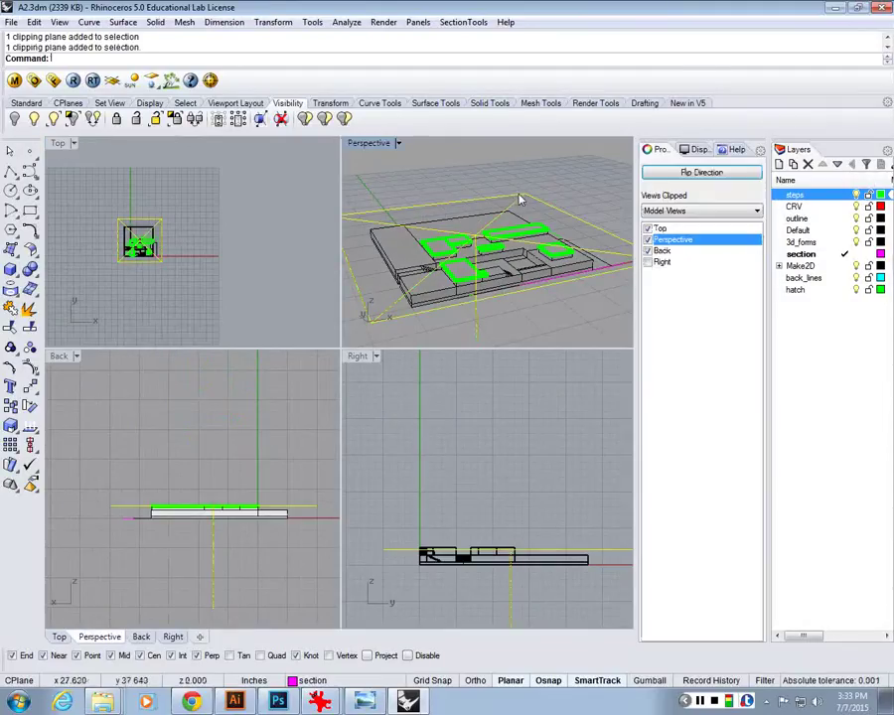
{"action": "left_click_drag", "start_coordinate": [240, 474], "coordinate": [225, 460]}
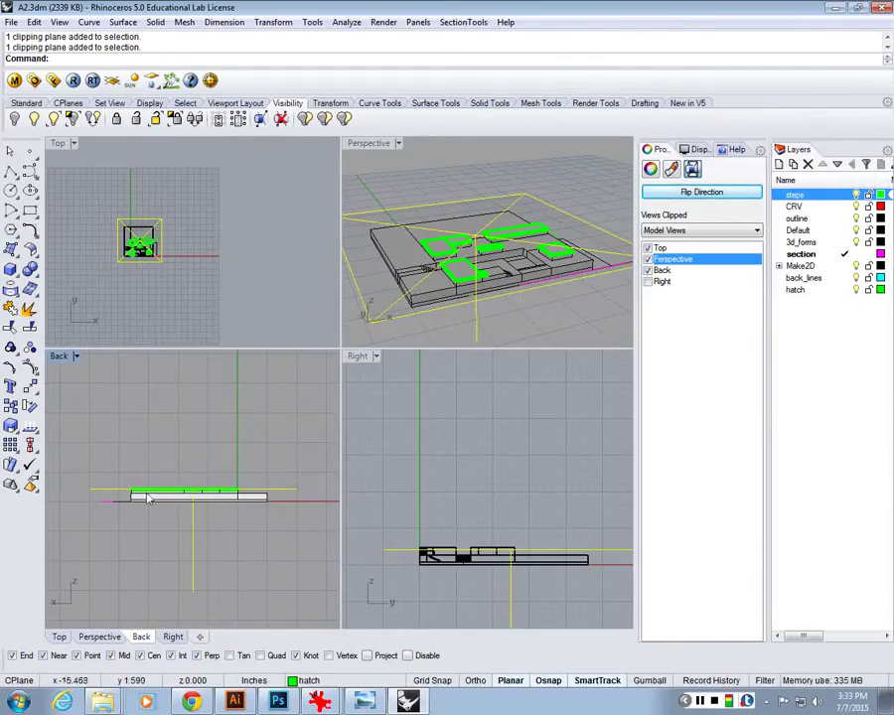
Rerun Section on all objects (Ctrl+A) with a horizontal line across the Back view.
{"action": "left_click", "coordinate": [194, 446]}
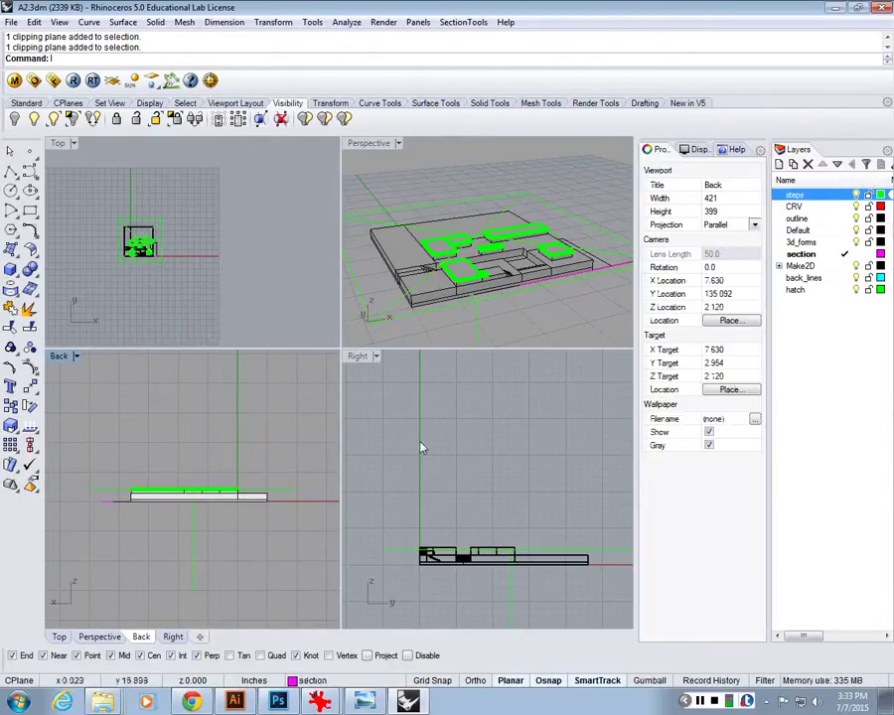
{"action": "type", "text": "Se"}
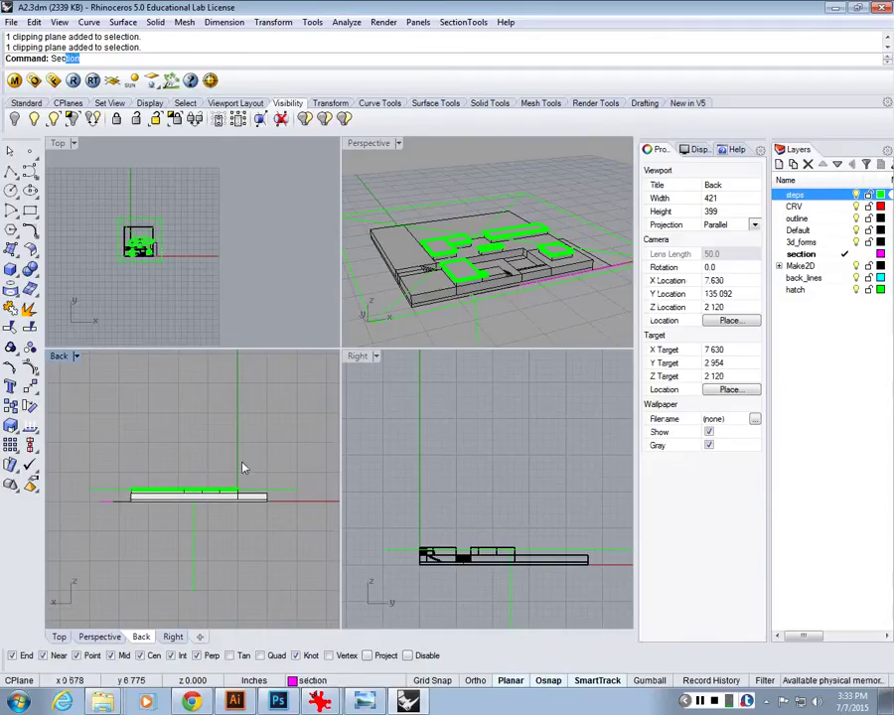
{"action": "key", "text": "Return"}
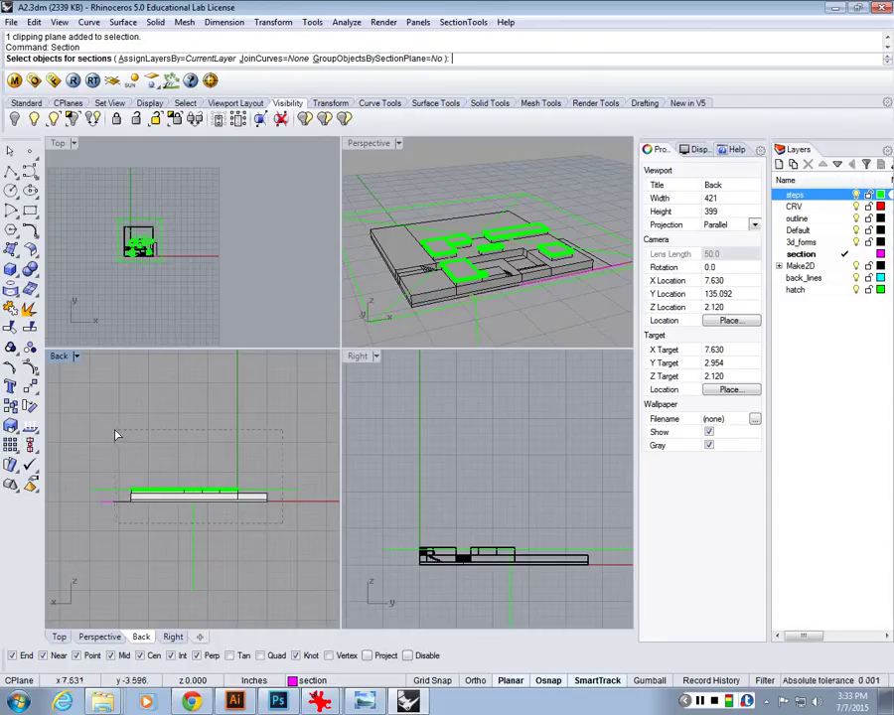
{"action": "key", "text": "ctrl+a"}
{"action": "key", "text": "Return"}
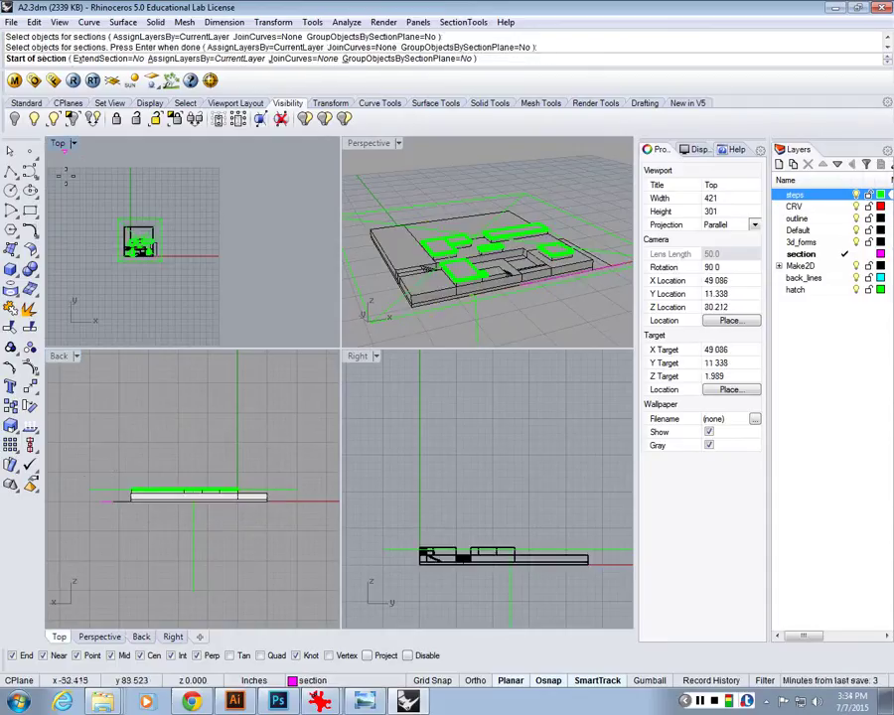
{"action": "left_click", "coordinate": [90, 488]}
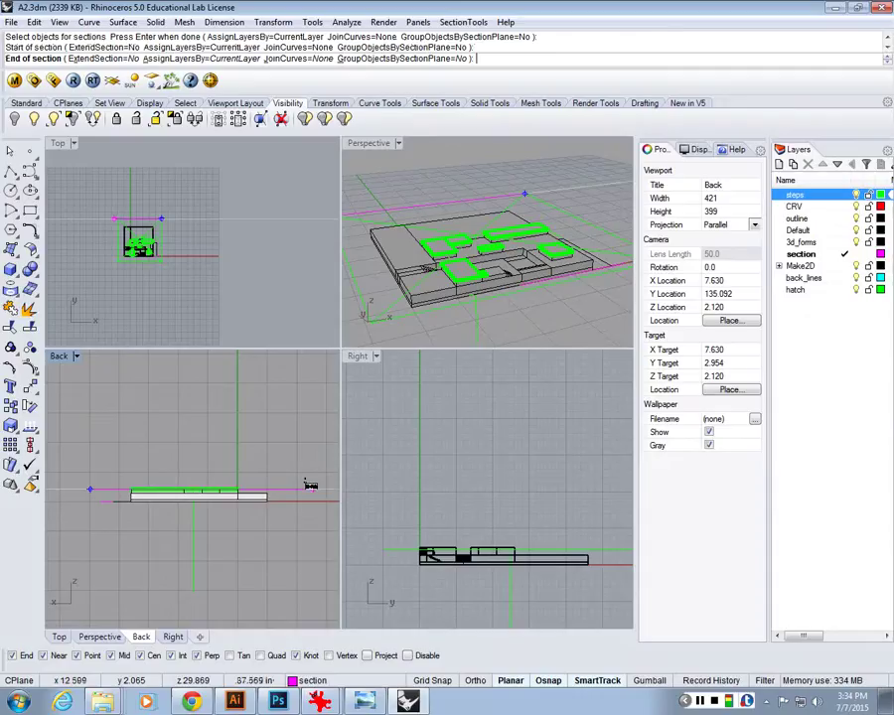
{"action": "left_click", "coordinate": [296, 487]}
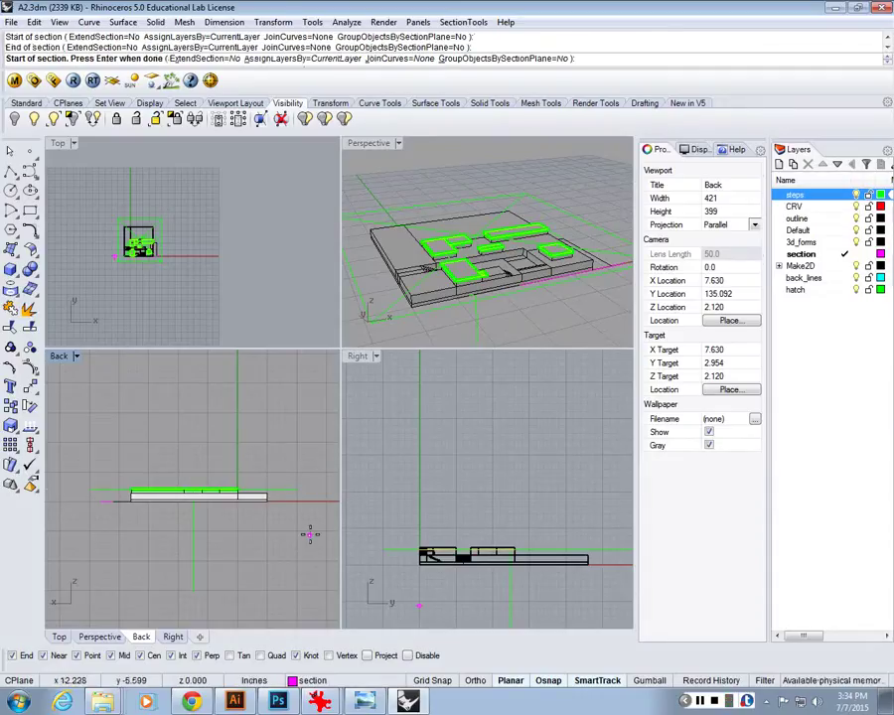
{"action": "key", "text": "Return"}
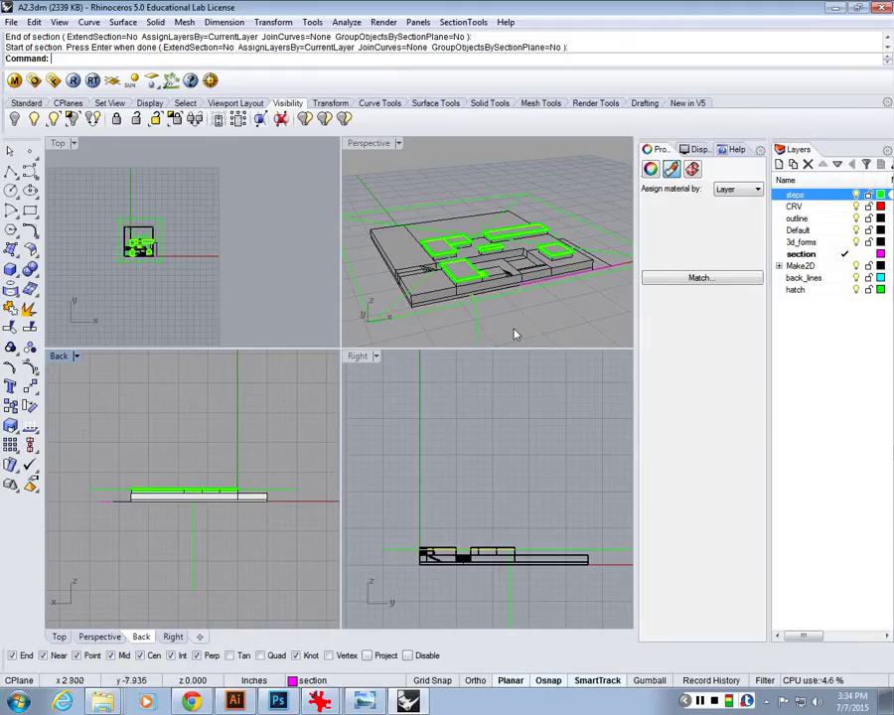
Maximize the Perspective view with Ctrl+M and select the clipping plane.
{"action": "left_click", "coordinate": [376, 257]}
{"action": "key", "text": "ctrl+m"}
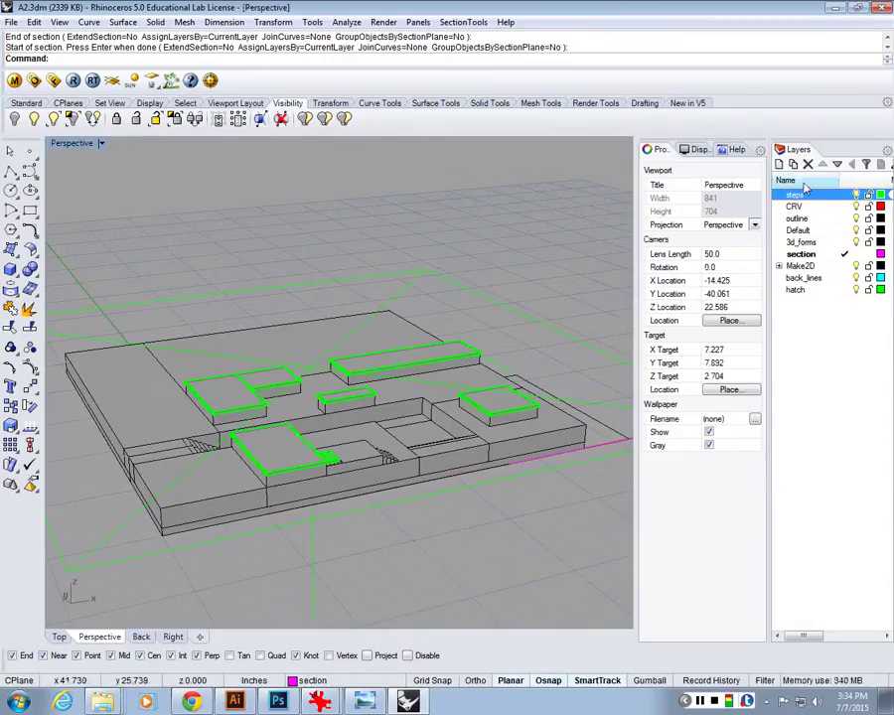
{"action": "left_click", "coordinate": [427, 283]}
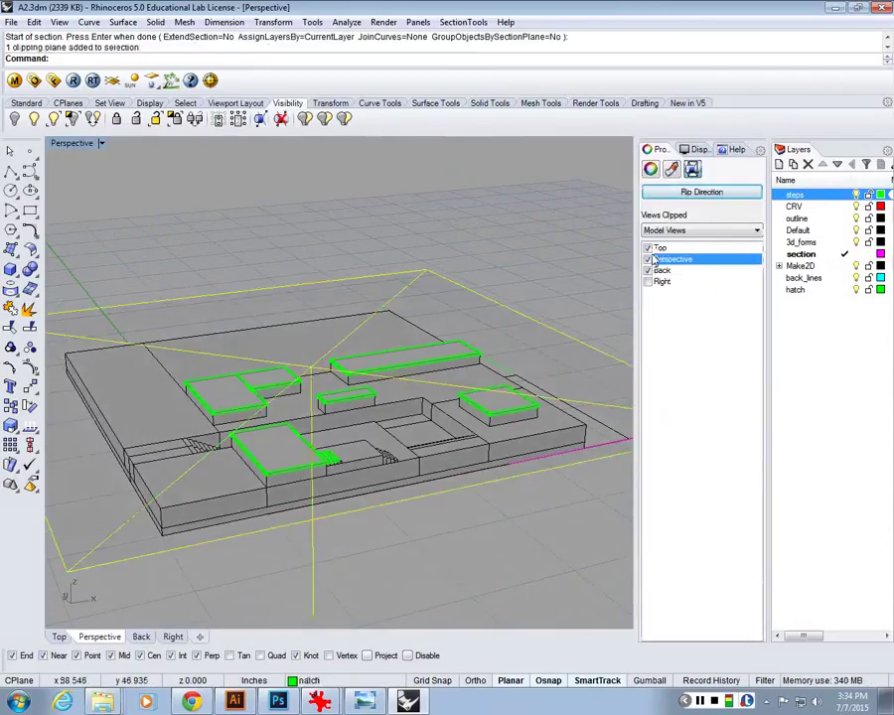
{"action": "key", "text": "Return"}
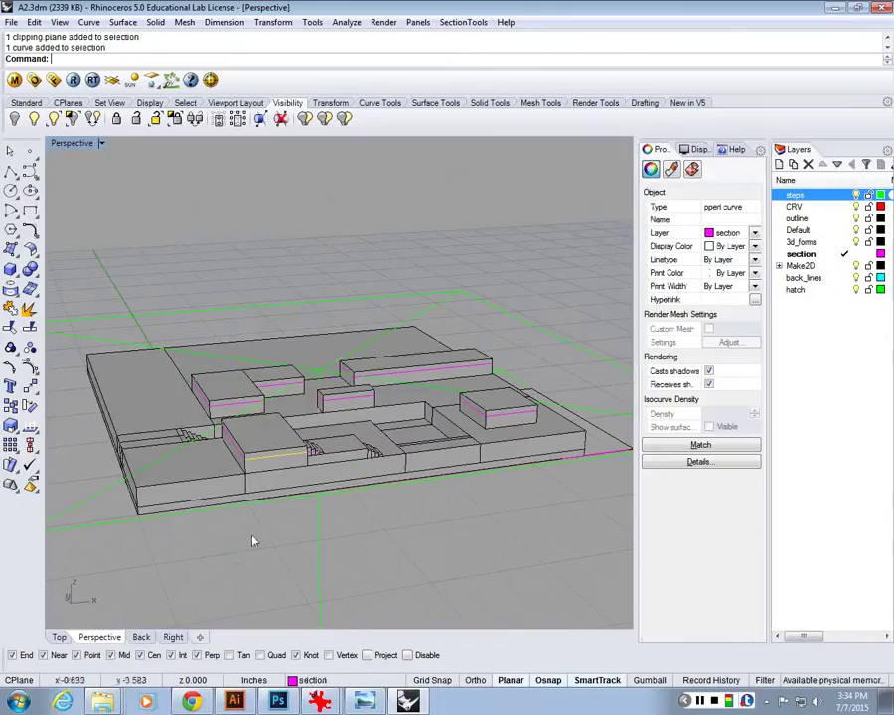
Select the box form and clipping plane to inspect the section curves, then open Tools.
{"action": "left_click", "coordinate": [245, 495]}
{"action": "left_click", "coordinate": [240, 482]}
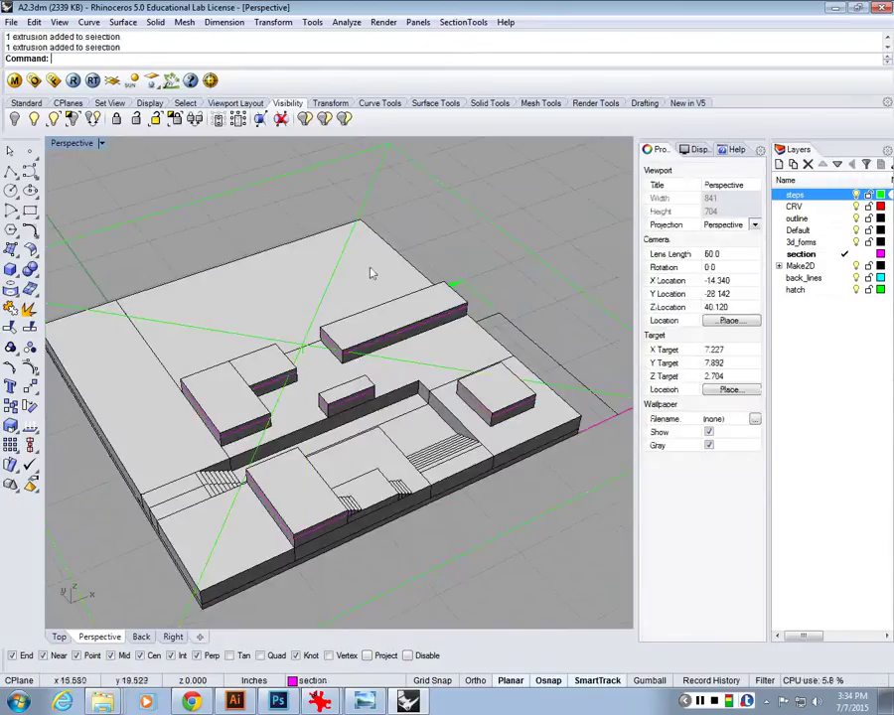
{"action": "left_click", "coordinate": [378, 204]}
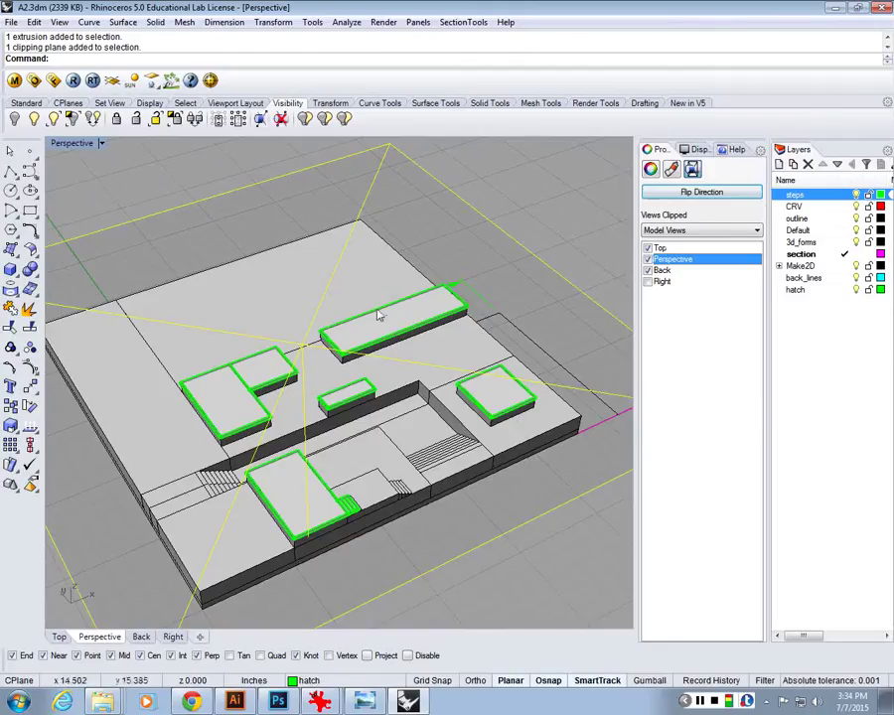
{"action": "left_click", "coordinate": [312, 22]}
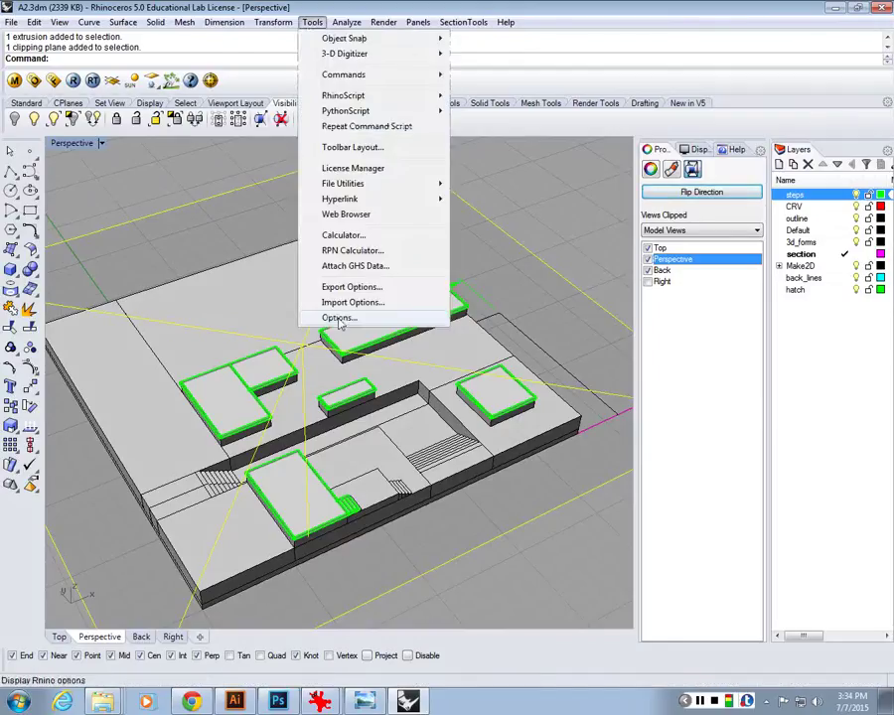
Set the Rendered display mode's clipping-plane edge thickness to 1 in Options.
{"action": "left_click", "coordinate": [338, 318]}
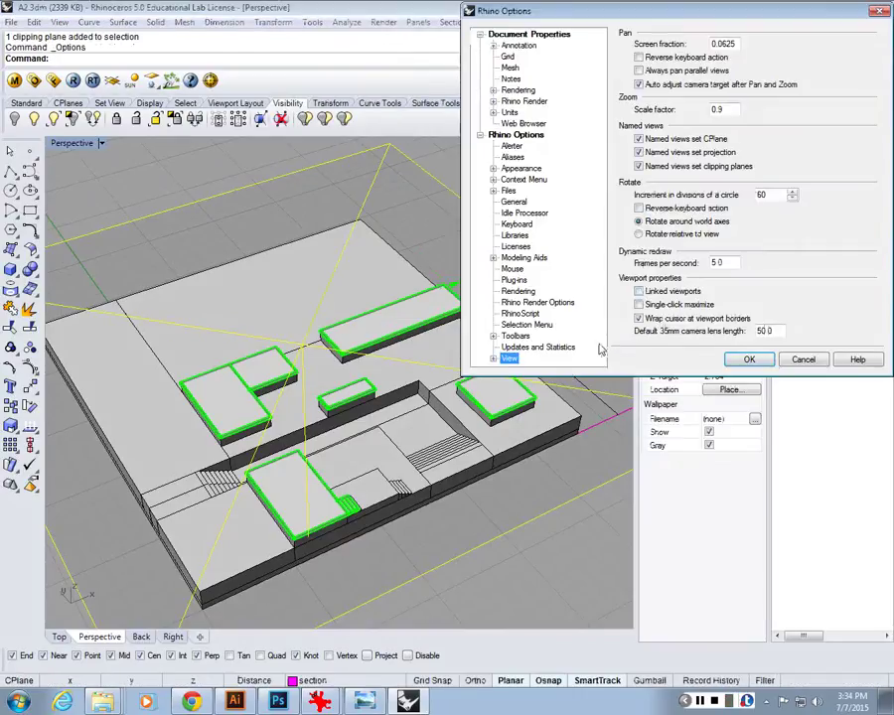
{"action": "left_click", "coordinate": [496, 359]}
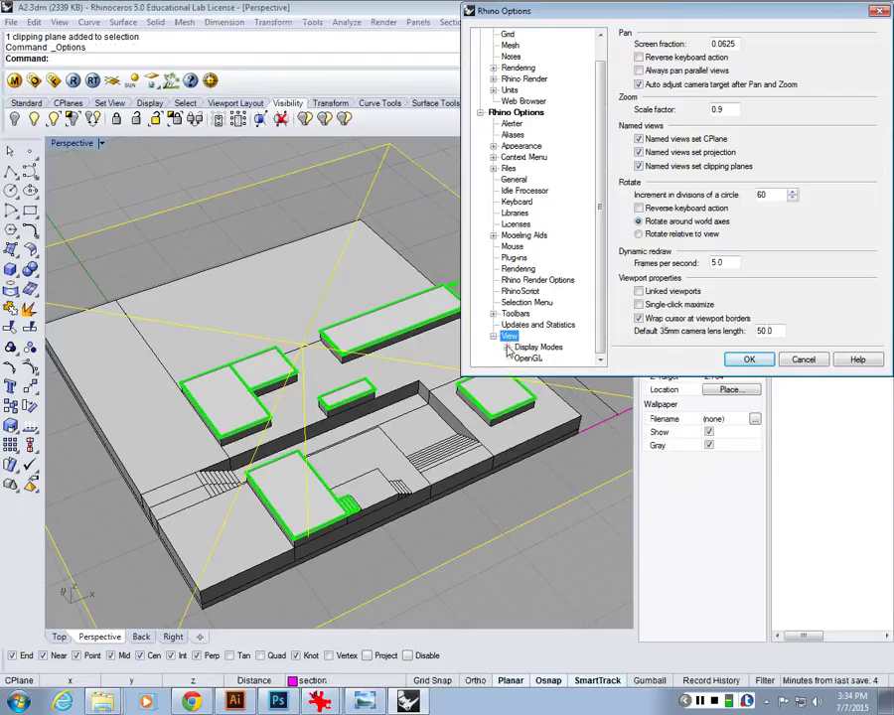
{"action": "left_click", "coordinate": [506, 346]}
{"action": "left_click", "coordinate": [543, 257]}
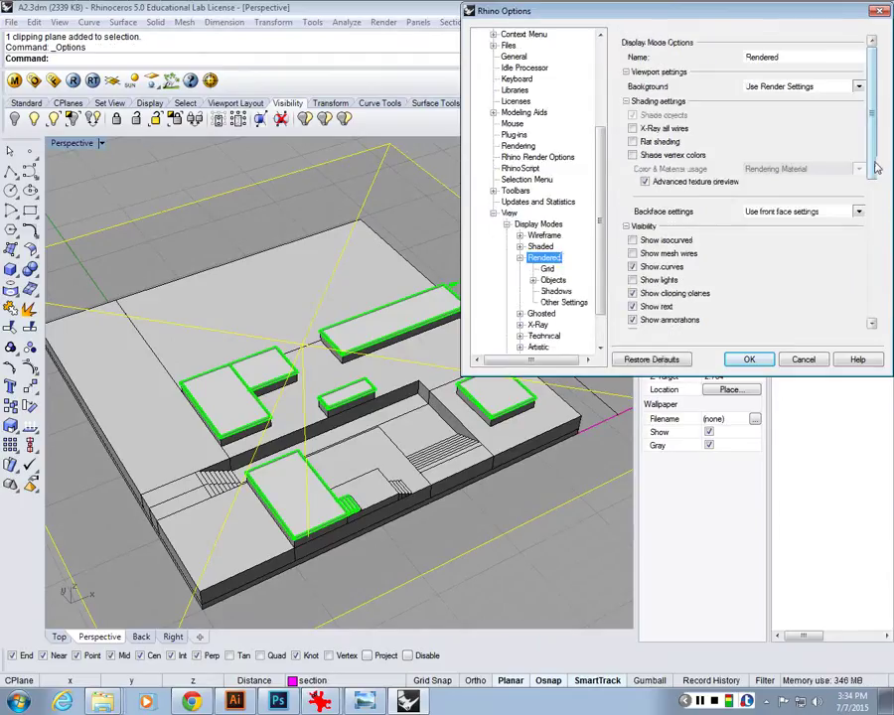
{"action": "left_click_drag", "start_coordinate": [876, 169], "coordinate": [880, 308]}
{"action": "left_click", "coordinate": [764, 264]}
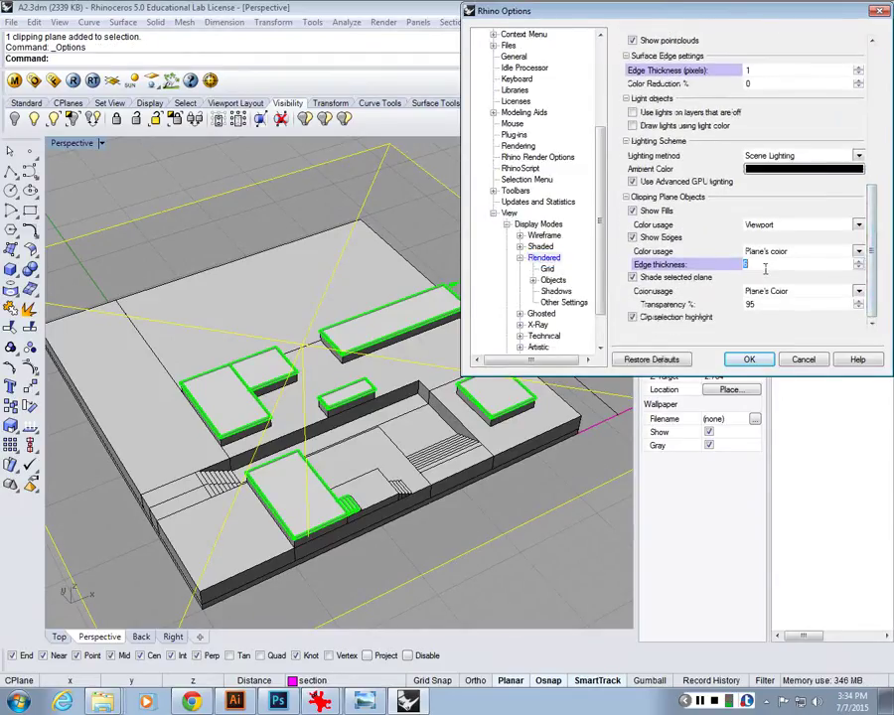
{"action": "type", "text": "1"}
{"action": "key", "text": "Return"}
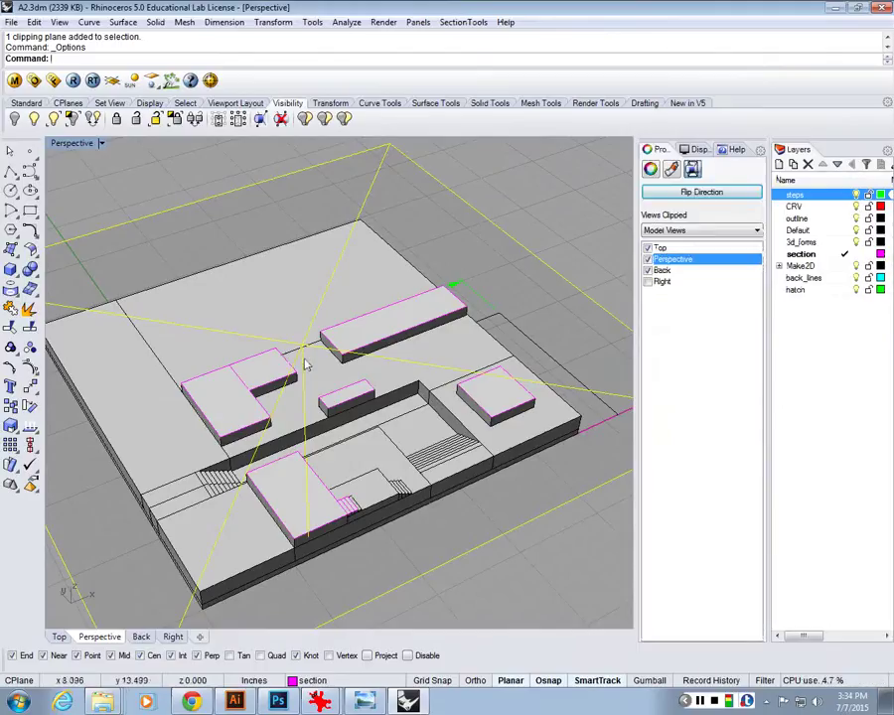
Deselect the clipping plane and maximize the Top view.
{"action": "key", "text": "Escape"}
{"action": "scroll", "coordinate": [419, 486], "scroll_direction": "down", "scroll_amount": 4}
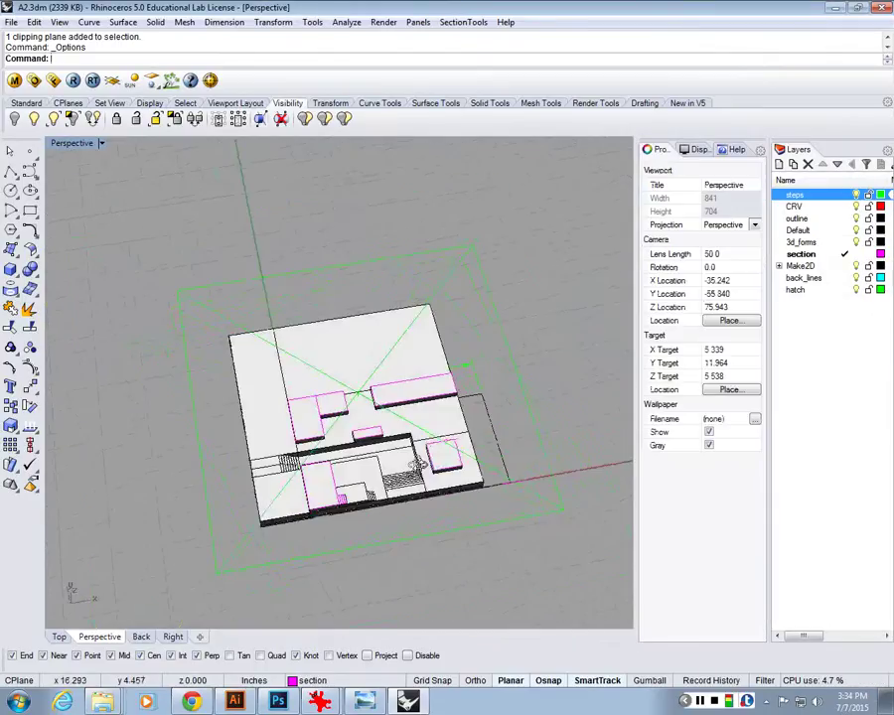
{"action": "scroll", "coordinate": [418, 464], "scroll_direction": "up", "scroll_amount": 5}
{"action": "double_click", "coordinate": [65, 143]}
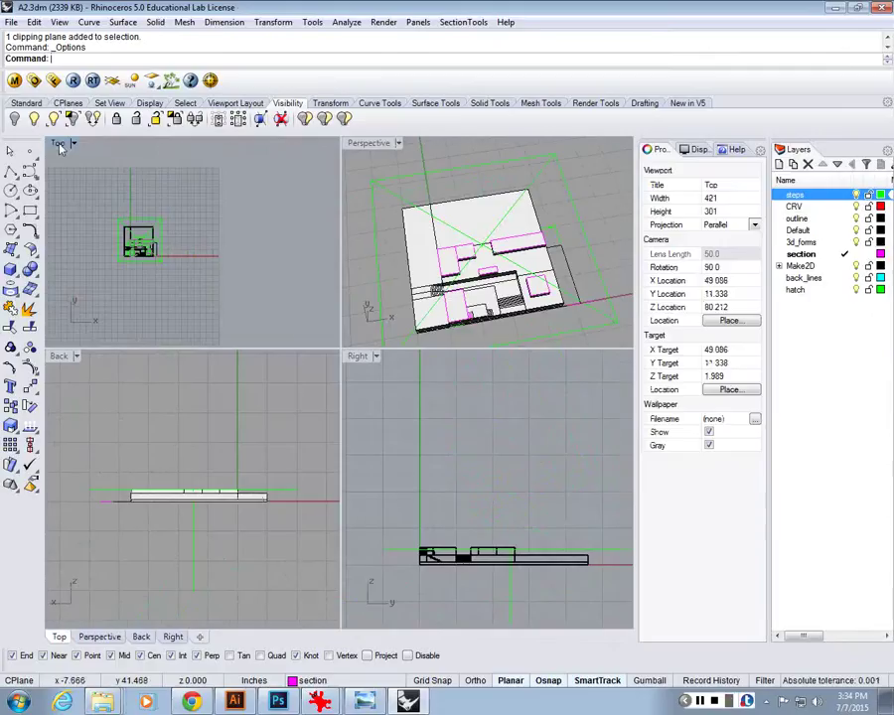
{"action": "double_click", "coordinate": [60, 144]}
{"action": "scroll", "coordinate": [295, 344], "scroll_direction": "up", "scroll_amount": 5}
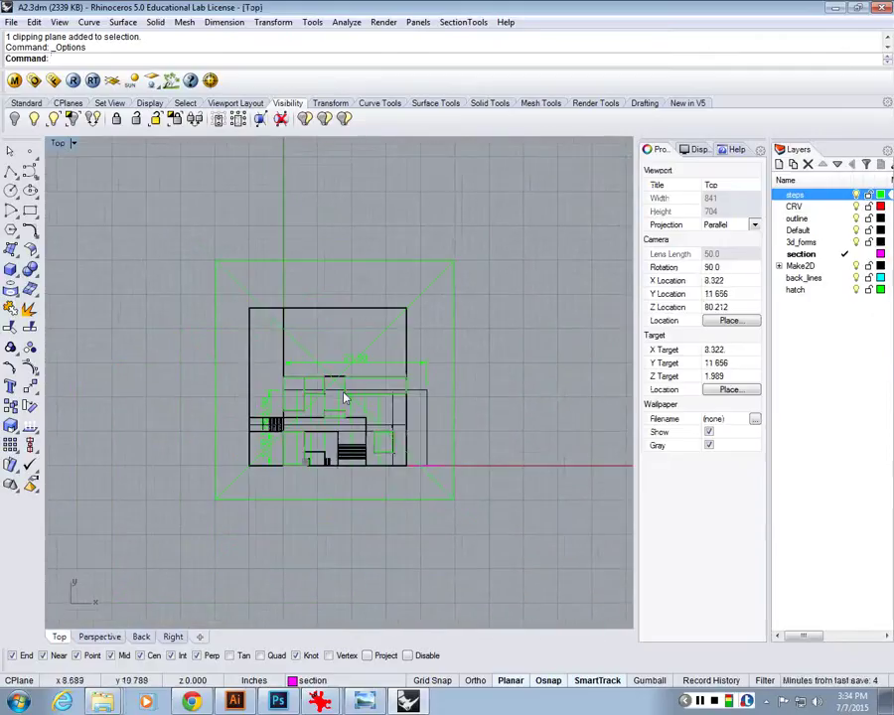
{"action": "scroll", "coordinate": [343, 397], "scroll_direction": "up", "scroll_amount": 3}
Delete the 21.00, 5.00 and other leftover linear dimensions from the plan.
{"action": "left_click", "coordinate": [410, 341]}
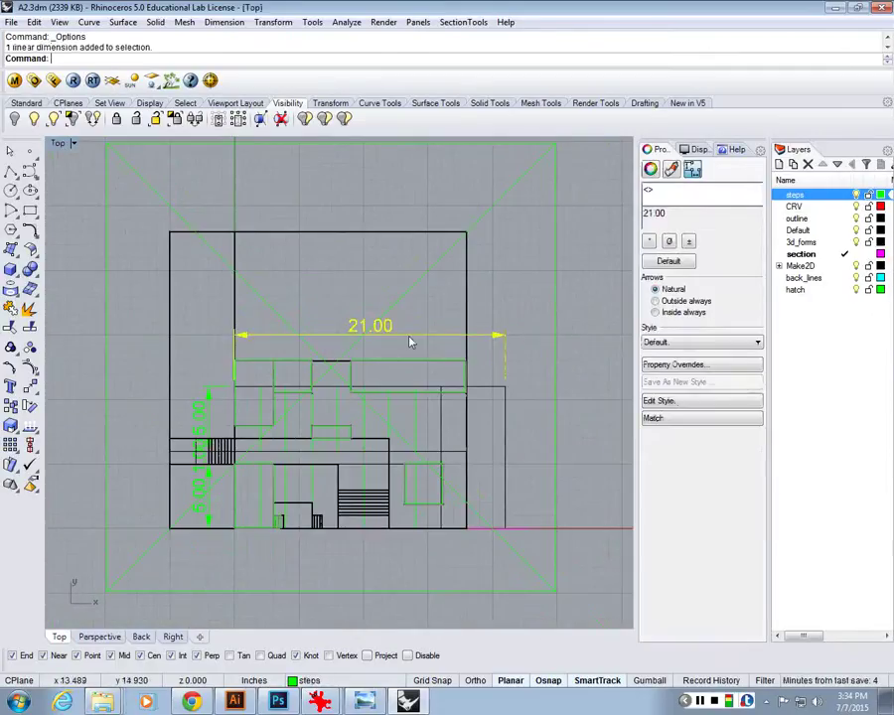
{"action": "key", "text": "Delete"}
{"action": "key", "text": "Delete"}
{"action": "left_click", "coordinate": [216, 419]}
{"action": "scroll", "coordinate": [196, 499], "scroll_direction": "up", "scroll_amount": 4}
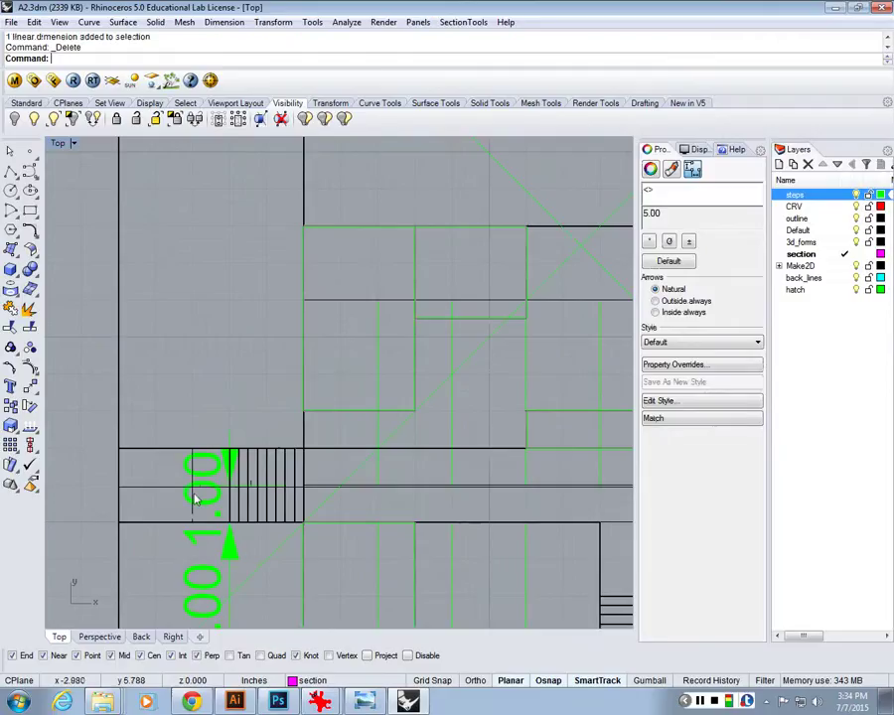
{"action": "left_click", "coordinate": [201, 578]}
{"action": "key", "text": "Delete"}
{"action": "scroll", "coordinate": [257, 389], "scroll_direction": "down", "scroll_amount": 2}
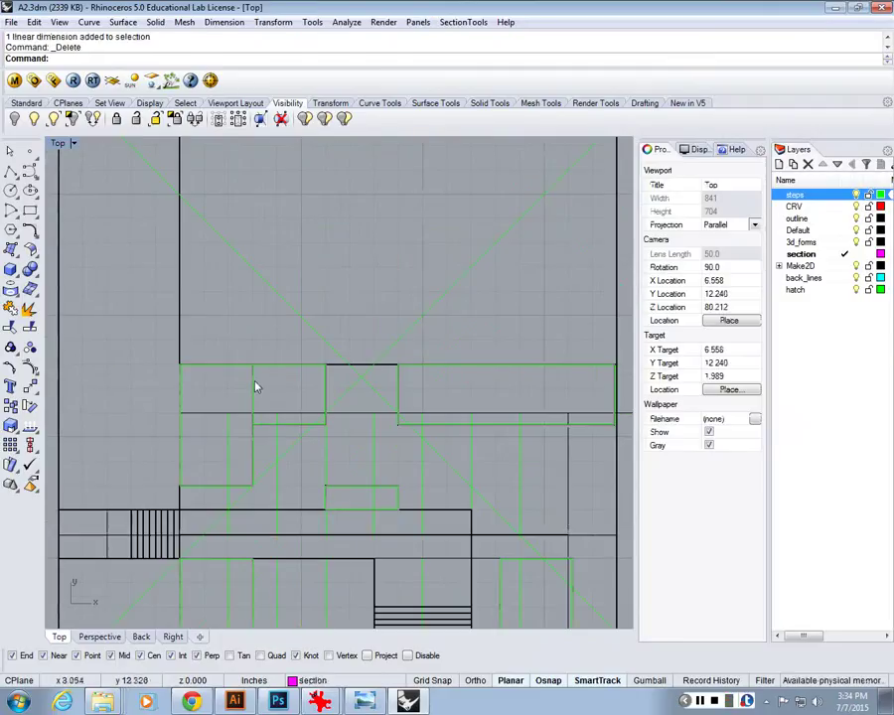
{"action": "left_click", "coordinate": [257, 389]}
{"action": "key", "text": "Escape"}
{"action": "scroll", "coordinate": [260, 351], "scroll_direction": "down", "scroll_amount": 3}
Switch the Top view to Rendered display.
{"action": "left_click", "coordinate": [70, 143]}
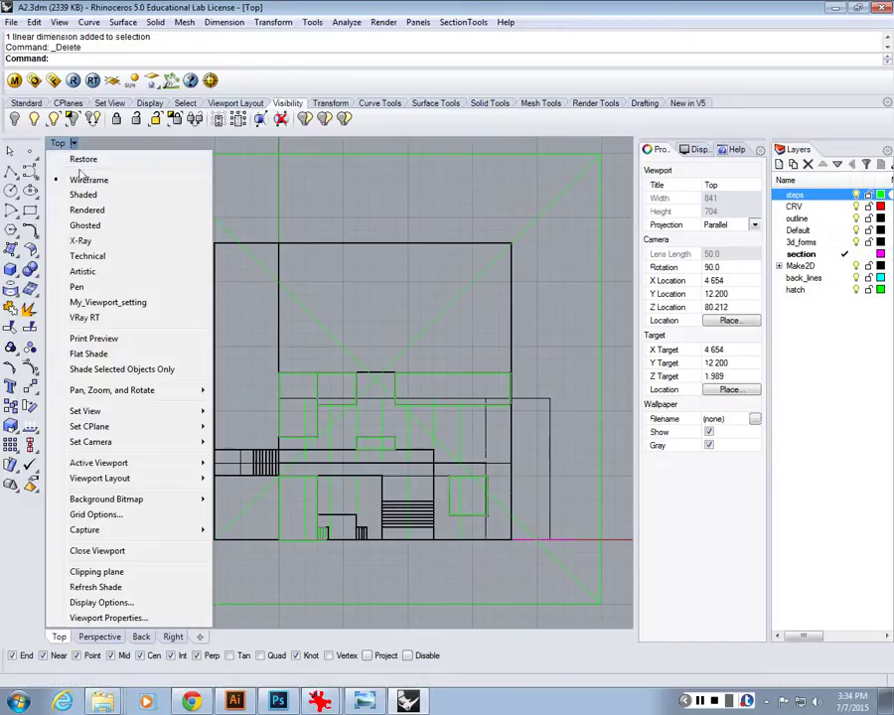
{"action": "left_click", "coordinate": [97, 214]}
{"action": "scroll", "coordinate": [288, 447], "scroll_direction": "up", "scroll_amount": 1}
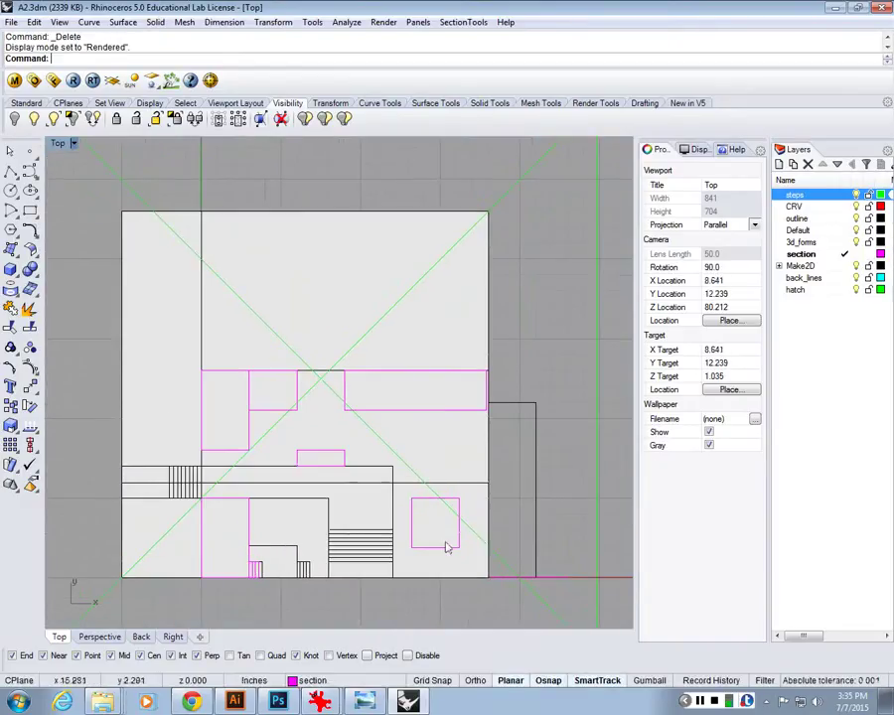
{"action": "scroll", "coordinate": [368, 429], "scroll_direction": "down", "scroll_amount": 2}
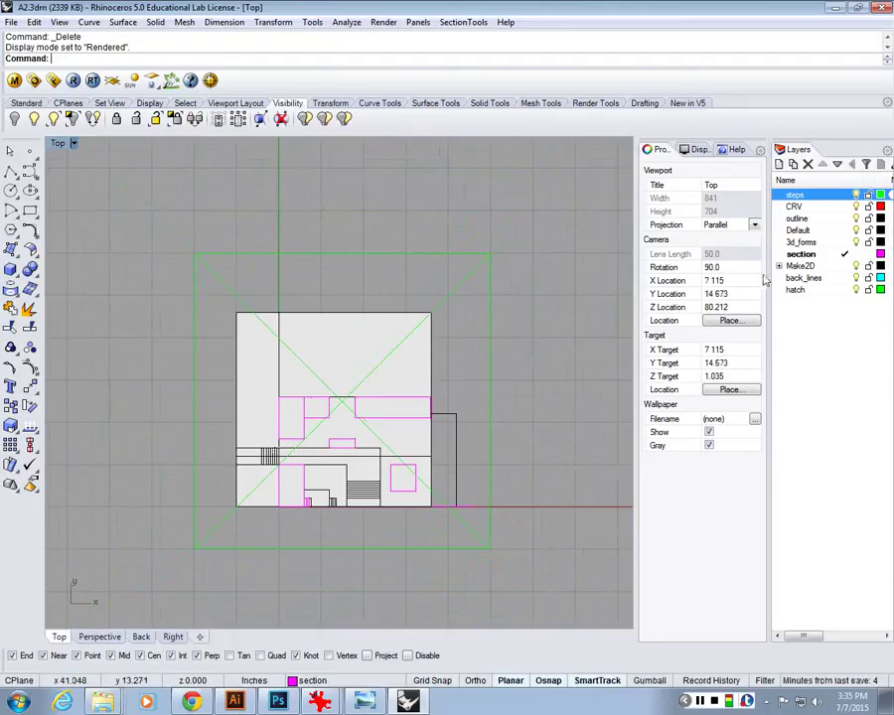
Select all 36 curves on the section layer.
{"action": "right_click", "coordinate": [822, 255]}
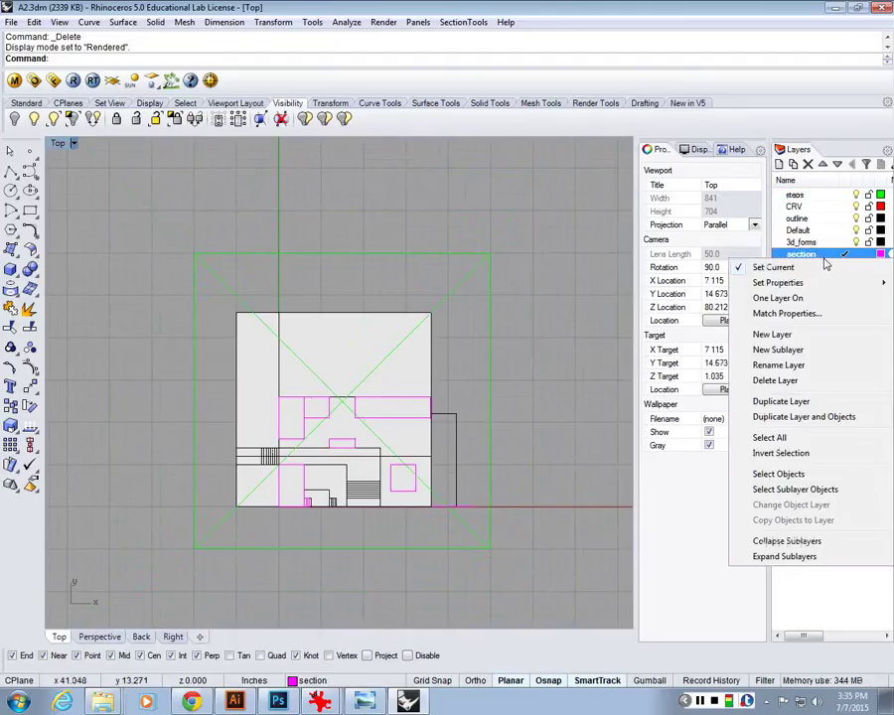
{"action": "left_click", "coordinate": [783, 437]}
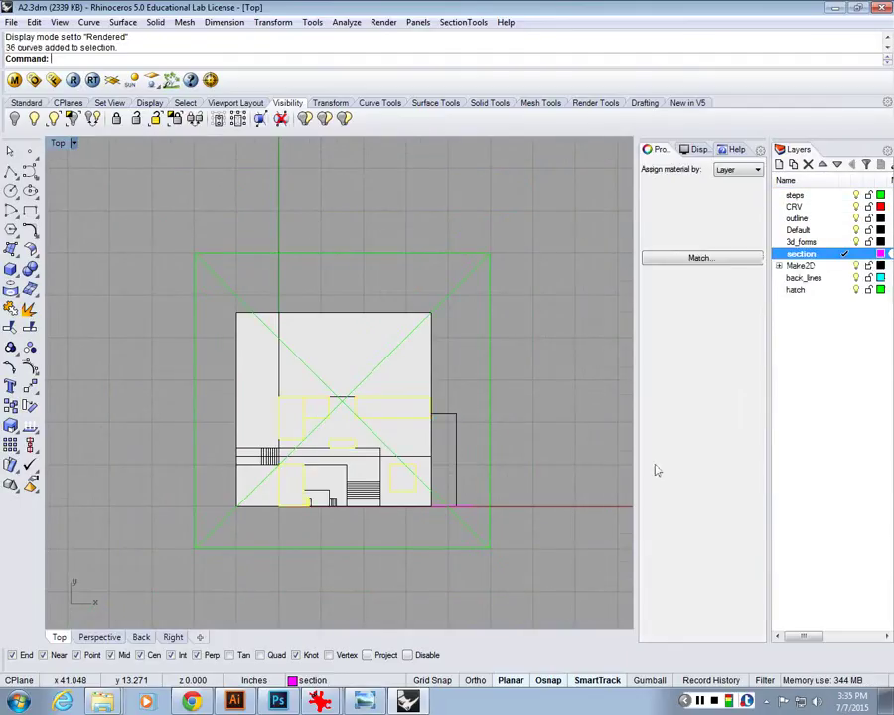
{"action": "scroll", "coordinate": [325, 313], "scroll_direction": "down", "scroll_amount": 1}
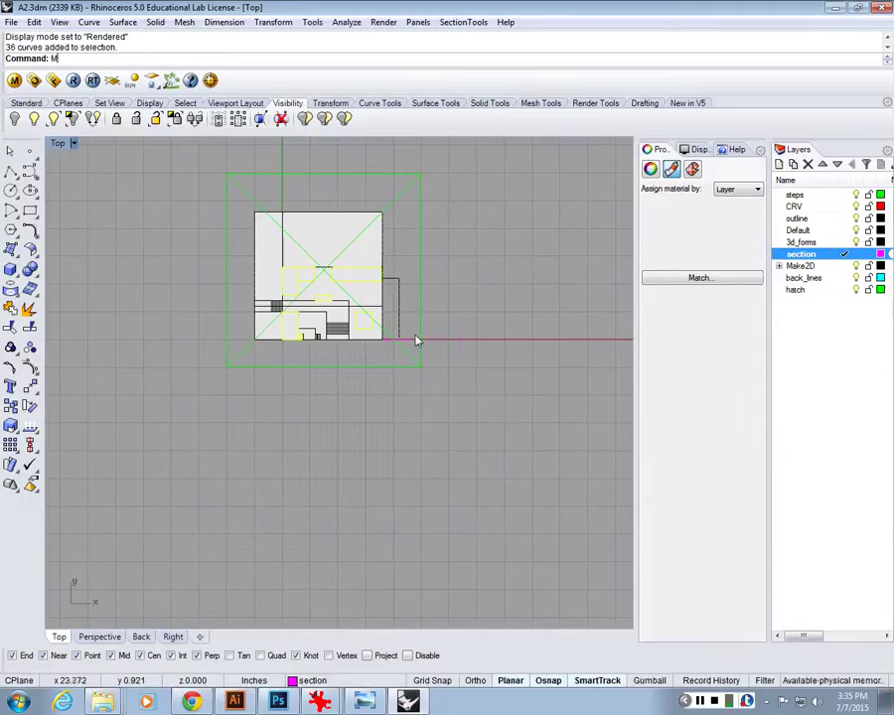
Move the section curves 30 units straight down, then start Make2D.
{"action": "type", "text": "m"}
{"action": "key", "text": "Return"}
{"action": "left_click", "coordinate": [460, 327]}
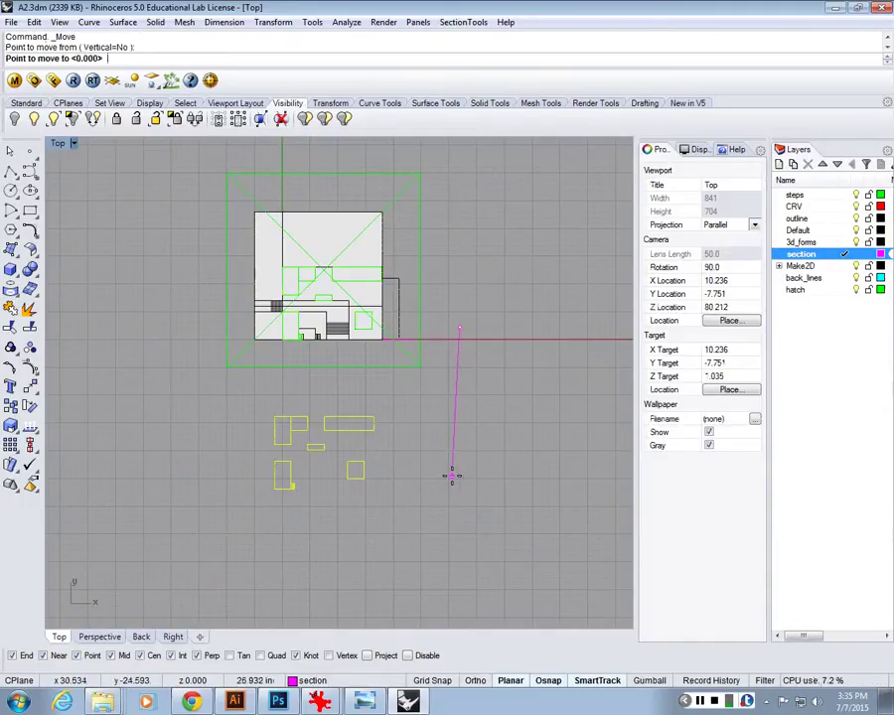
{"action": "type", "text": "30"}
{"action": "key", "text": "Return"}
{"action": "left_click", "coordinate": [452, 480]}
{"action": "key", "text": "Escape"}
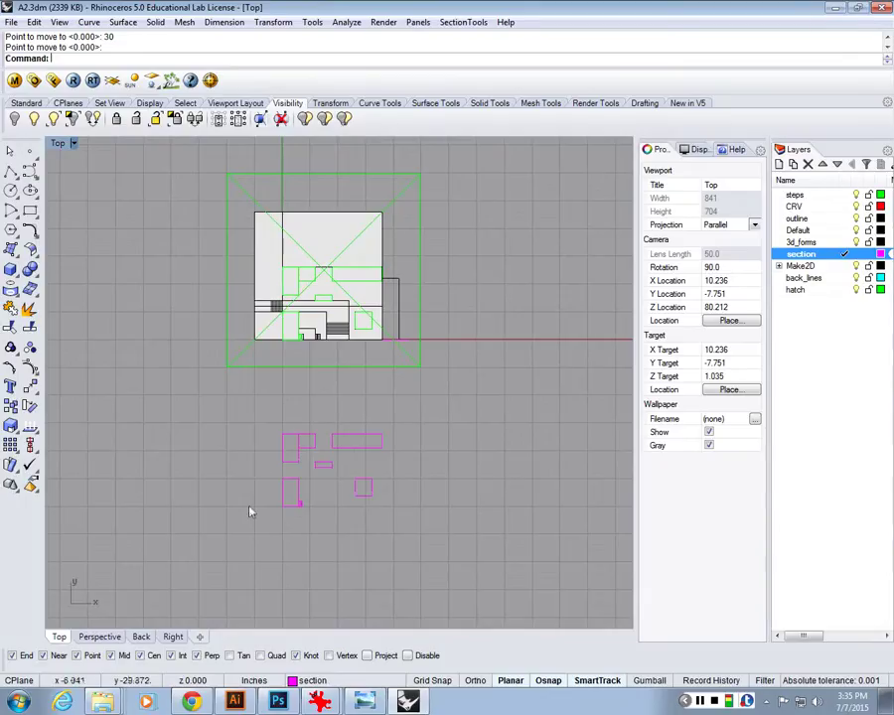
{"action": "scroll", "coordinate": [375, 268], "scroll_direction": "up", "scroll_amount": 5}
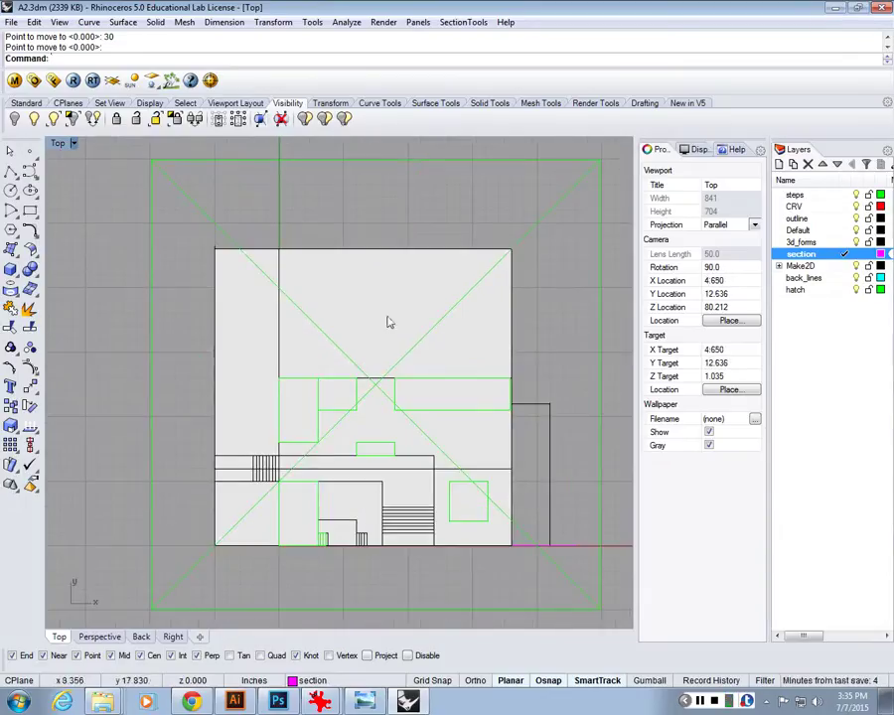
{"action": "type", "text": "Ma"}
{"action": "key", "text": "Return"}
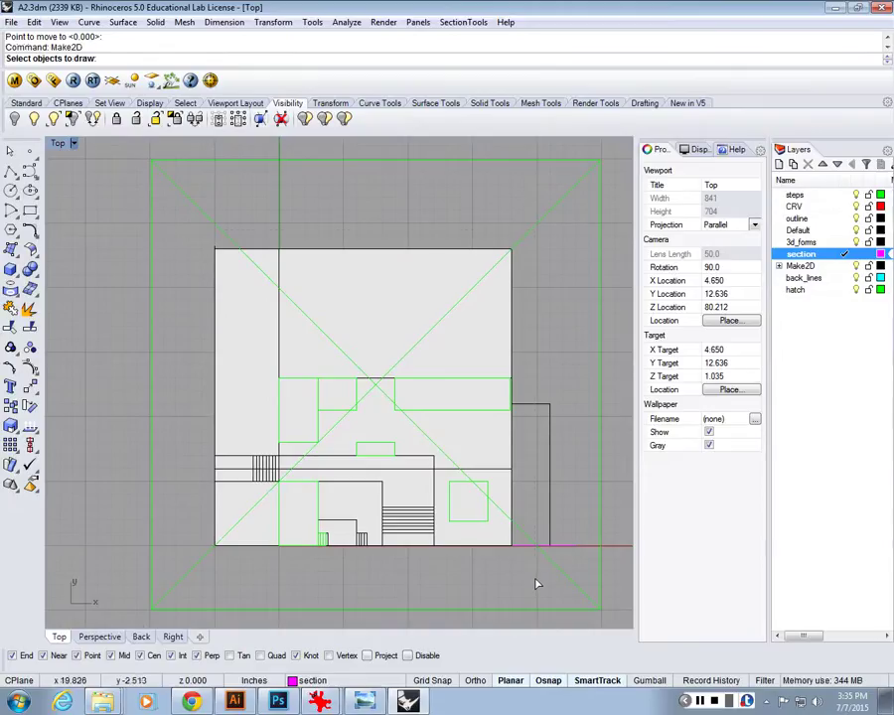
Make a 2D drawing of the whole model from the Top view using Current CPlane options.
{"action": "left_click_drag", "start_coordinate": [535, 580], "coordinate": [197, 232]}
{"action": "key", "text": "Return"}
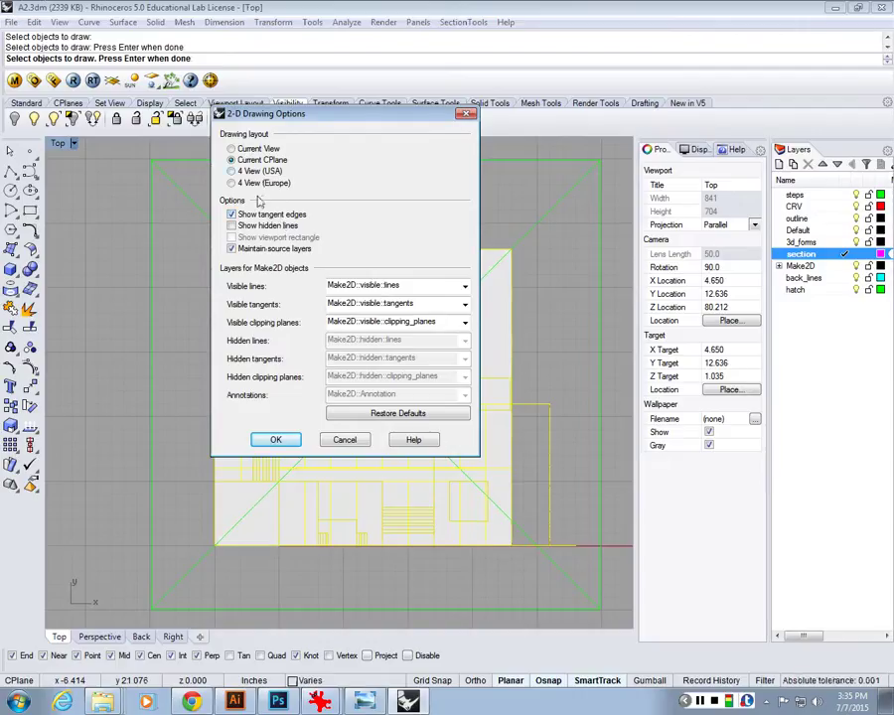
{"action": "left_click", "coordinate": [275, 439]}
{"action": "scroll", "coordinate": [334, 397], "scroll_direction": "down", "scroll_amount": 5}
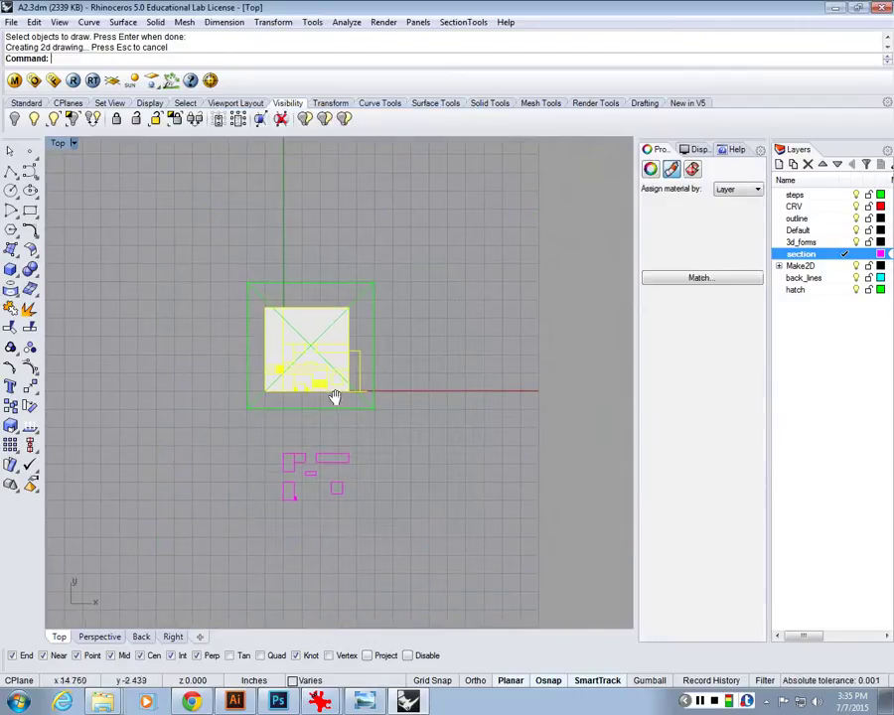
Move the new 2D drawing 30 units straight down below the plan.
{"action": "type", "text": "M"}
{"action": "key", "text": "Return"}
{"action": "scroll", "coordinate": [315, 331], "scroll_direction": "up", "scroll_amount": 3}
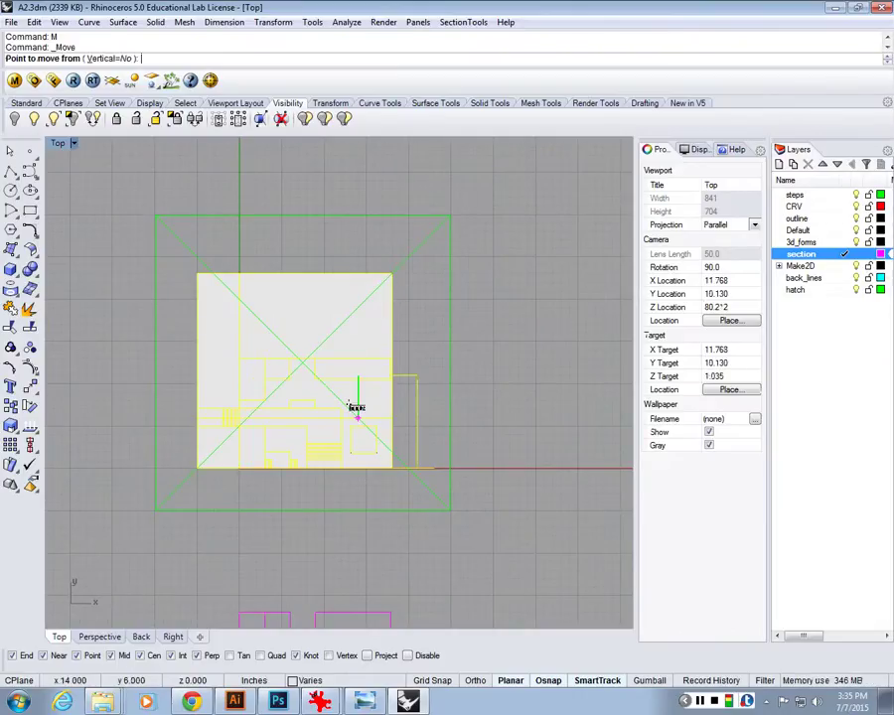
{"action": "scroll", "coordinate": [356, 407], "scroll_direction": "down", "scroll_amount": 3}
{"action": "left_click", "coordinate": [477, 425]}
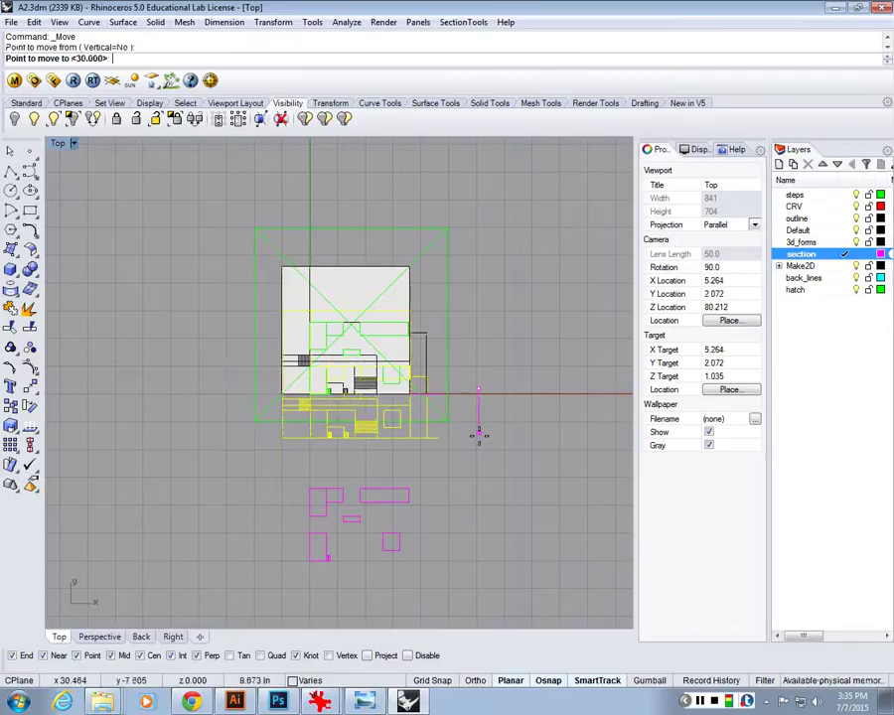
{"action": "type", "text": "30"}
{"action": "key", "text": "Return"}
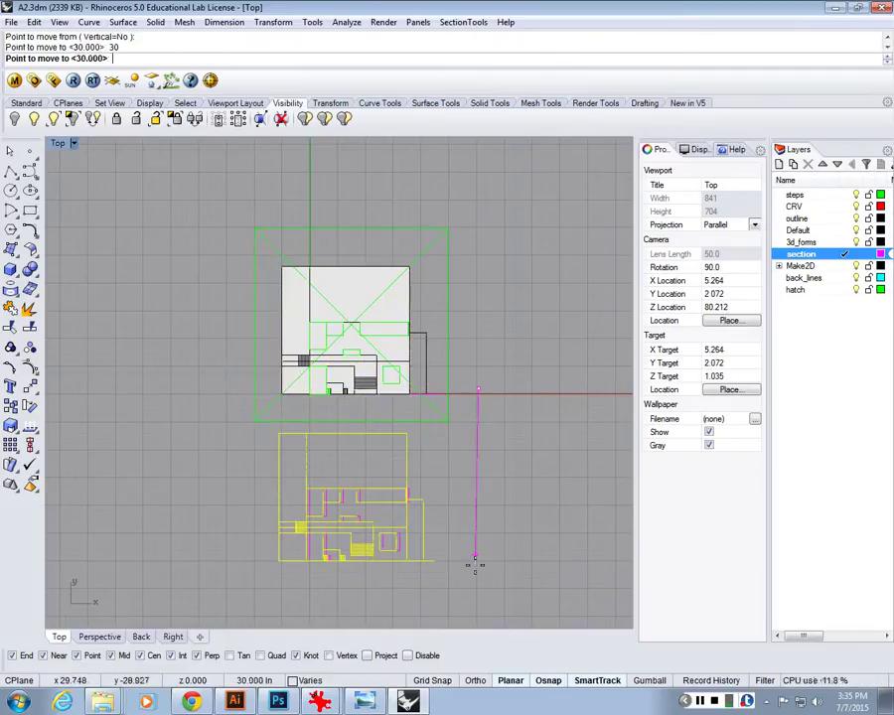
{"action": "left_click", "coordinate": [451, 609]}
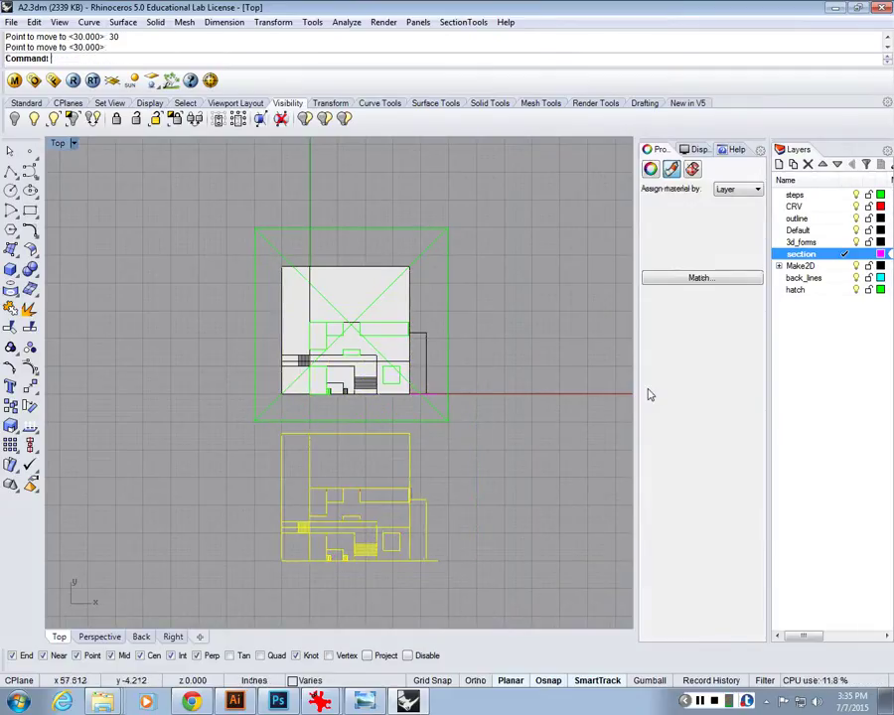
{"action": "left_click", "coordinate": [651, 169]}
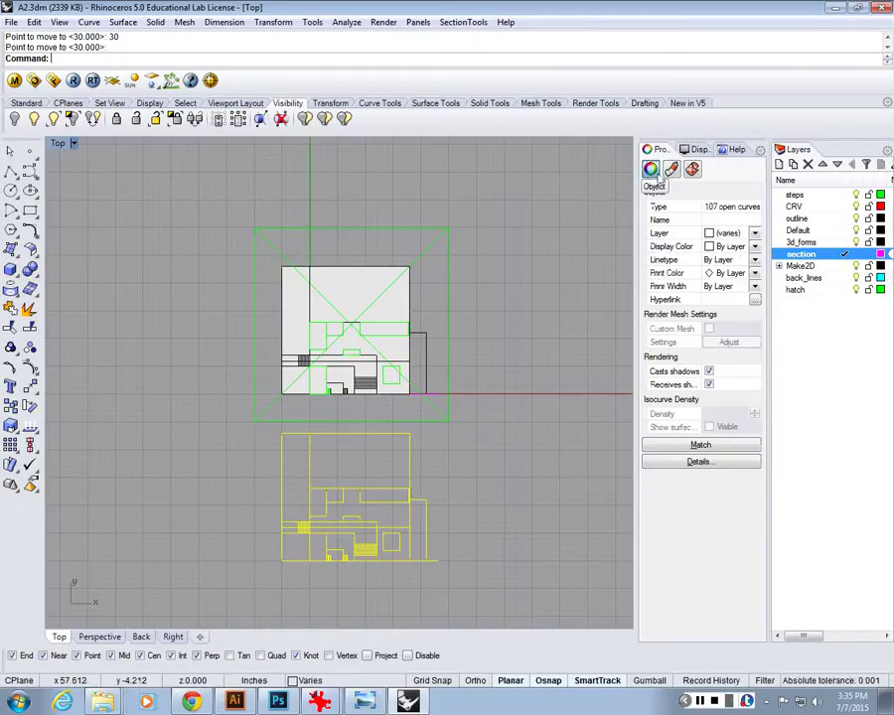
Put the new 2D drawing on the back_lines layer.
{"action": "left_click", "coordinate": [755, 233]}
{"action": "left_click", "coordinate": [742, 306]}
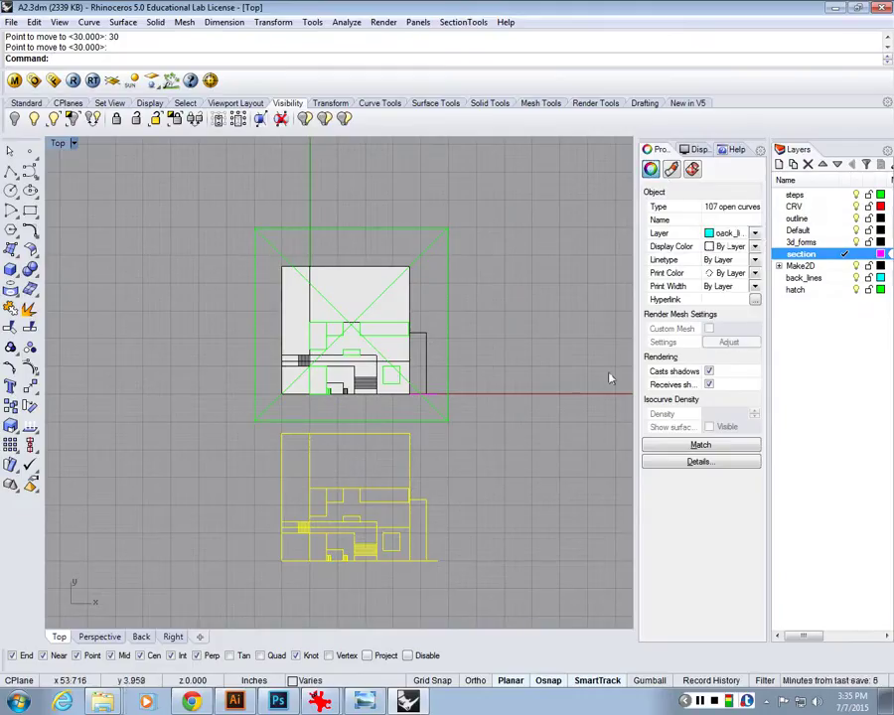
{"action": "scroll", "coordinate": [387, 526], "scroll_direction": "up", "scroll_amount": 3}
{"action": "key", "text": "Escape"}
Delete the stray curve to the right of the plan.
{"action": "left_click_drag", "start_coordinate": [399, 538], "coordinate": [352, 463]}
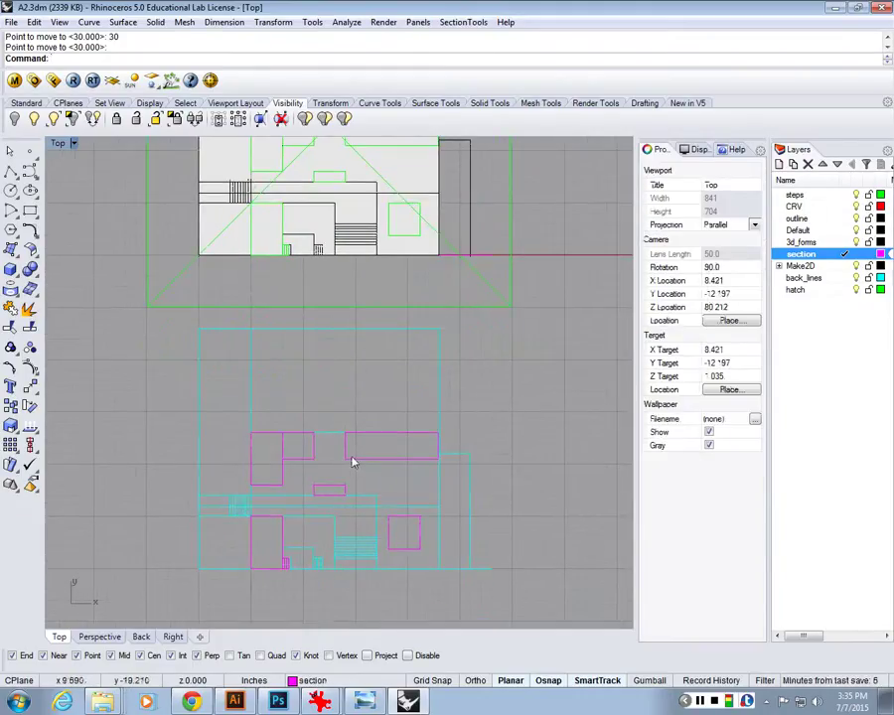
{"action": "left_click", "coordinate": [465, 443]}
{"action": "key", "text": "Delete"}
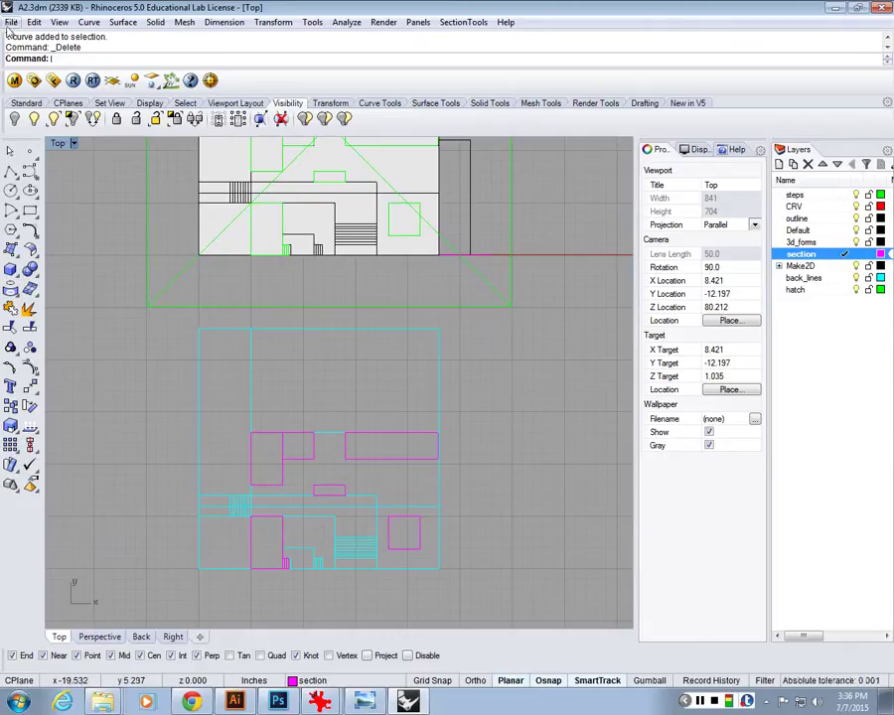
Check the Back view, then delete the stray horizontal back line across the section.
{"action": "double_click", "coordinate": [58, 144]}
{"action": "left_click", "coordinate": [193, 499]}
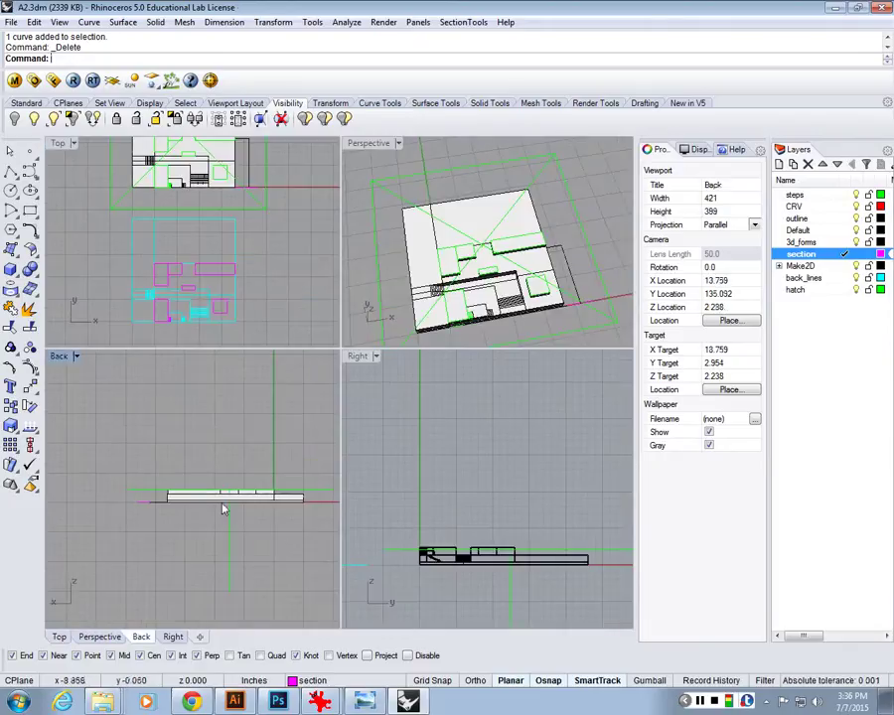
{"action": "scroll", "coordinate": [150, 481], "scroll_direction": "up", "scroll_amount": 2}
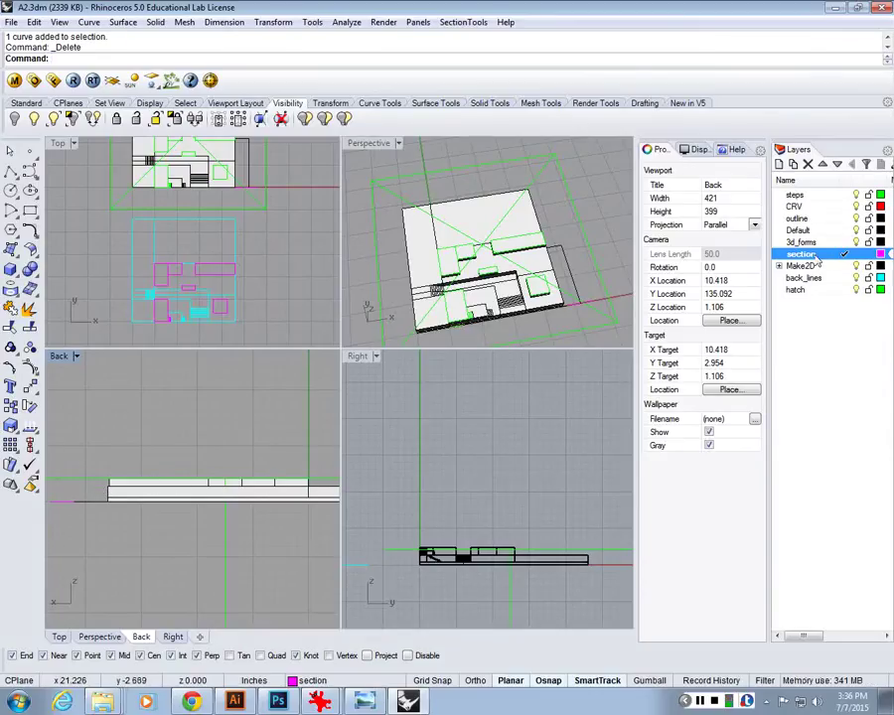
{"action": "scroll", "coordinate": [180, 235], "scroll_direction": "up", "scroll_amount": 4}
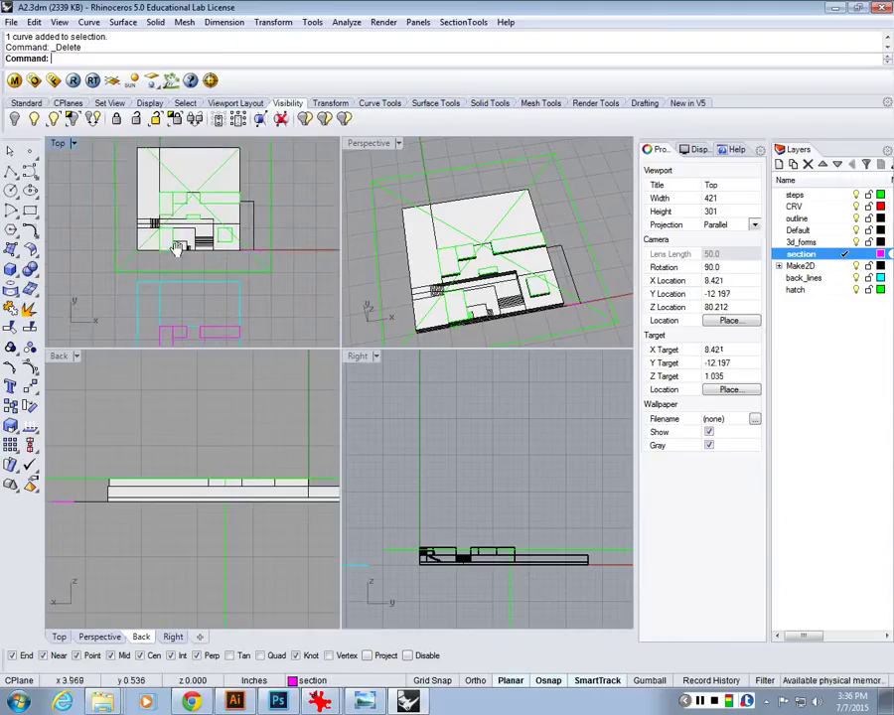
{"action": "scroll", "coordinate": [196, 224], "scroll_direction": "down", "scroll_amount": 2}
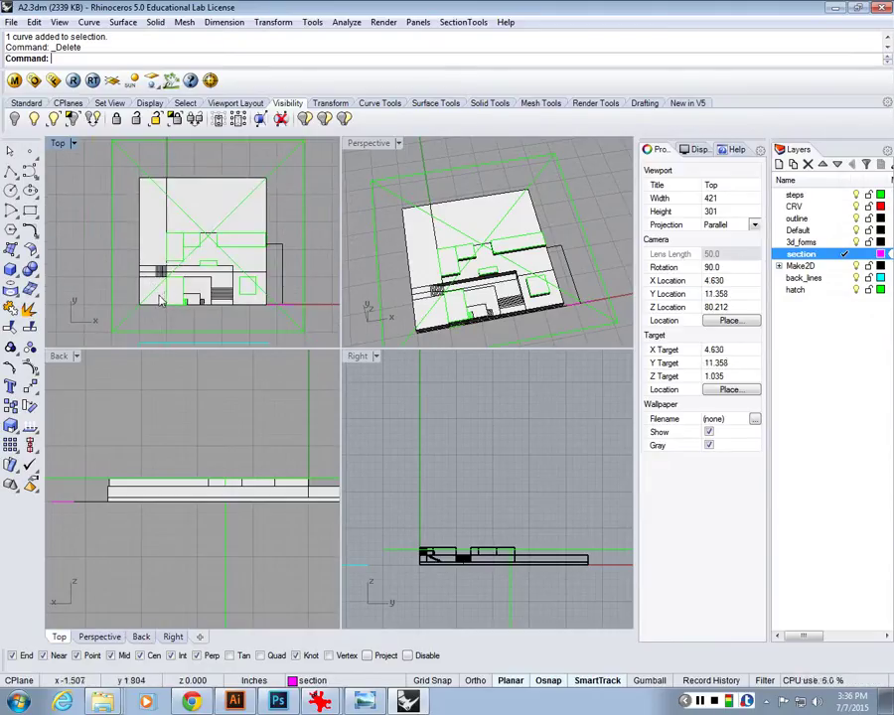
{"action": "scroll", "coordinate": [191, 238], "scroll_direction": "down", "scroll_amount": 3}
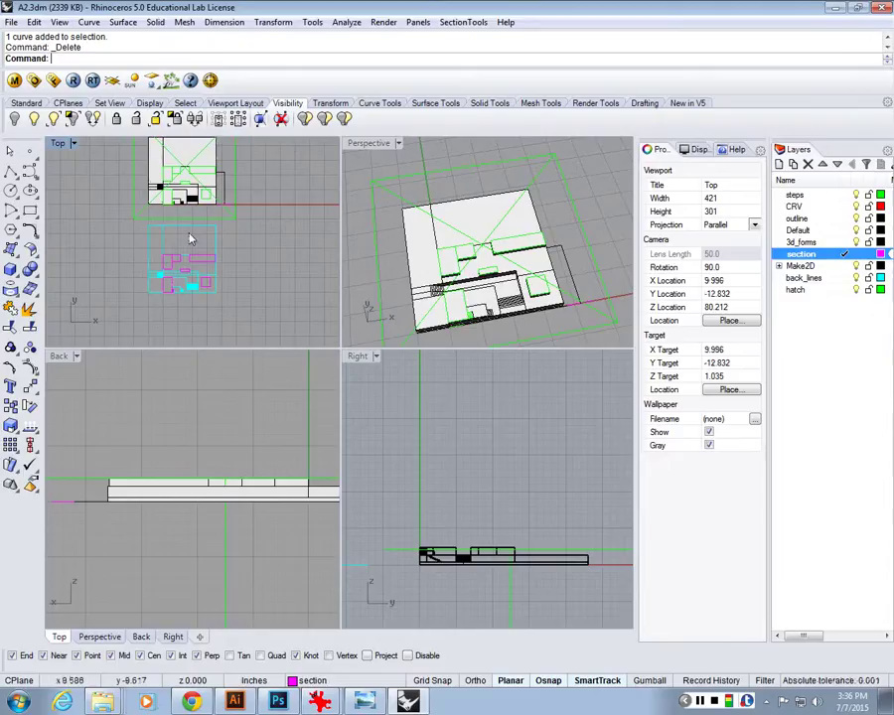
{"action": "scroll", "coordinate": [191, 239], "scroll_direction": "up", "scroll_amount": 1}
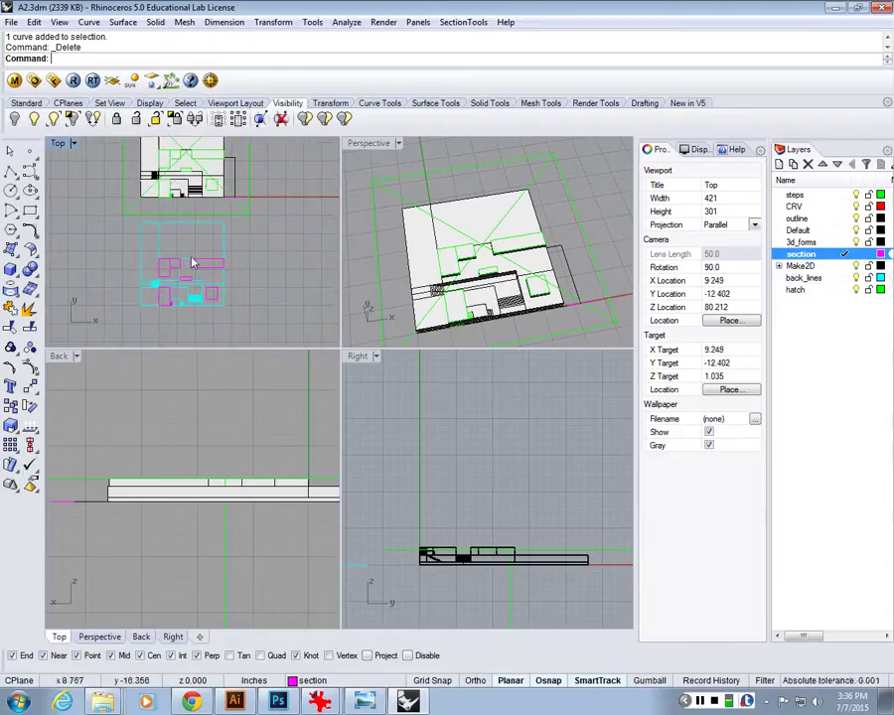
{"action": "double_click", "coordinate": [58, 143]}
{"action": "key", "text": "Down"}
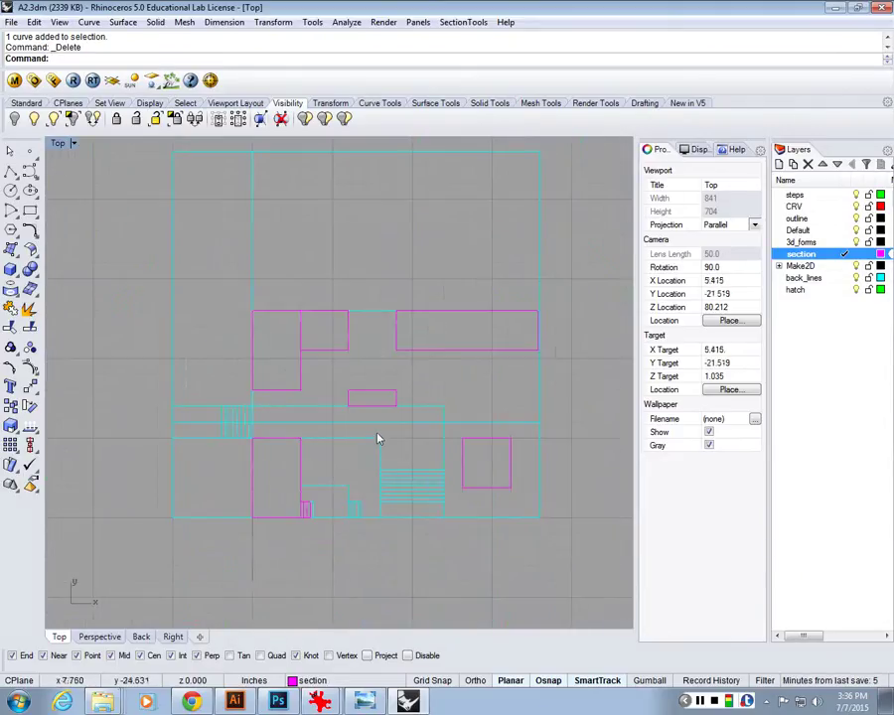
{"action": "left_click", "coordinate": [413, 425]}
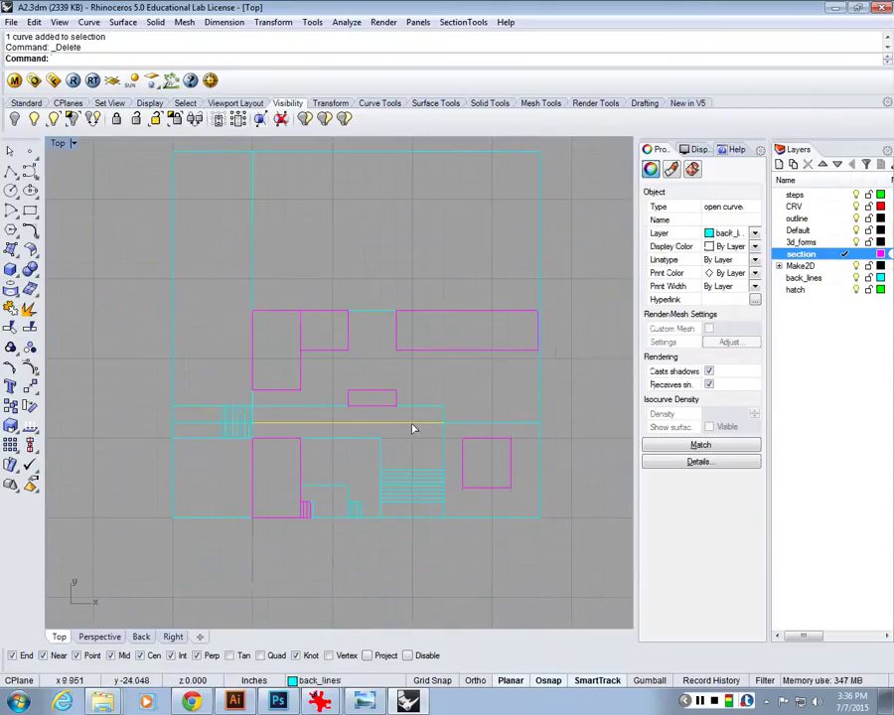
{"action": "key", "text": "Delete"}
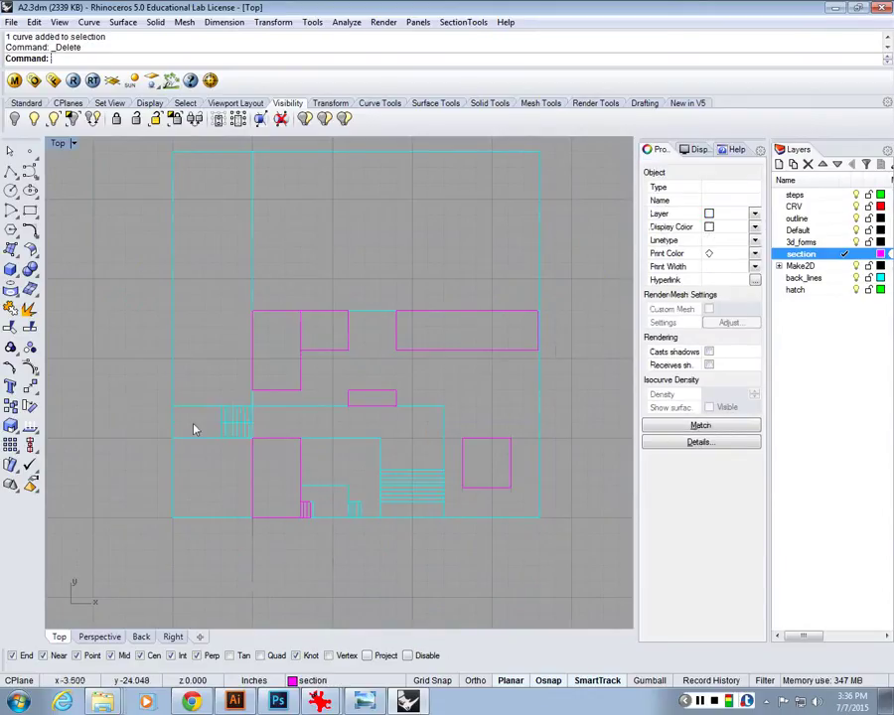
Window-select and delete the eight leftover curves in the section drawing.
{"action": "scroll", "coordinate": [194, 429], "scroll_direction": "up", "scroll_amount": 4}
{"action": "left_click_drag", "start_coordinate": [201, 411], "coordinate": [323, 445]}
{"action": "key", "text": "Delete"}
{"action": "scroll", "coordinate": [323, 445], "scroll_direction": "down", "scroll_amount": 6}
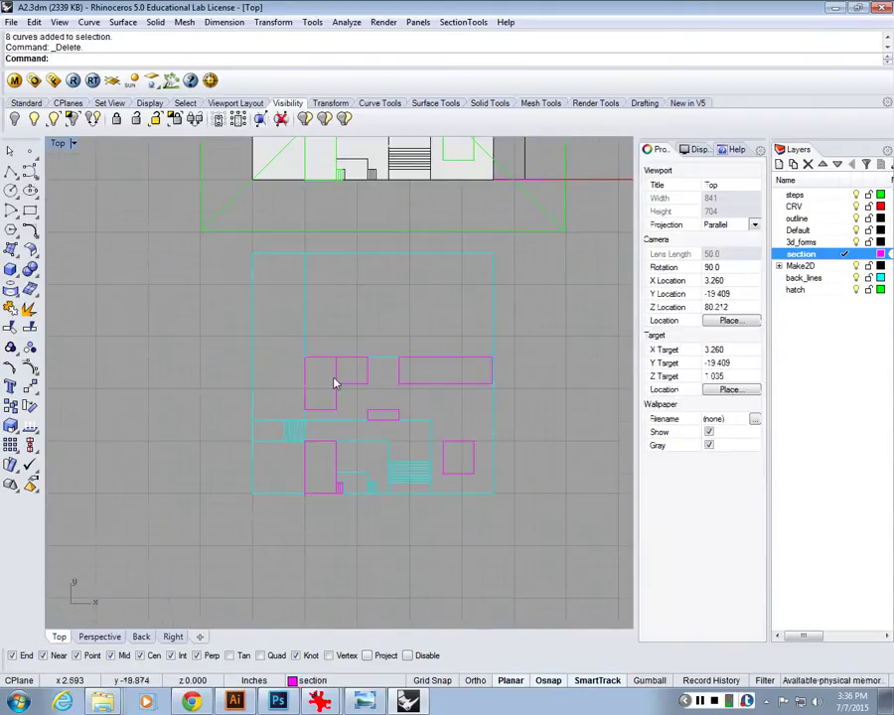
{"action": "scroll", "coordinate": [374, 364], "scroll_direction": "down", "scroll_amount": 3}
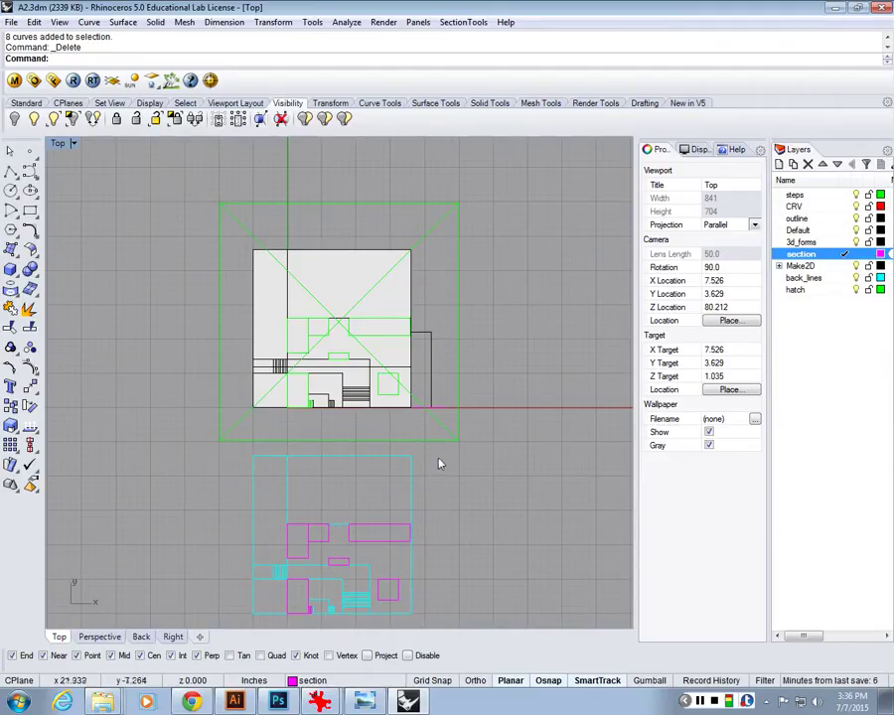
Tick Top under the clipping plane's Views Clipped so the plan shows sectioned.
{"action": "left_click", "coordinate": [434, 429]}
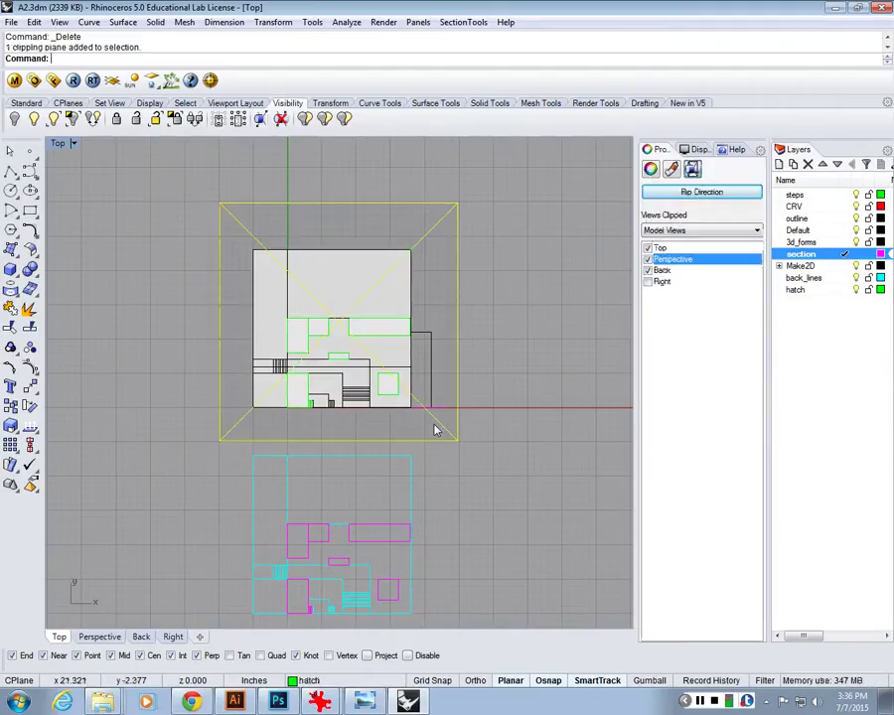
{"action": "left_click", "coordinate": [540, 415]}
{"action": "scroll", "coordinate": [375, 343], "scroll_direction": "up", "scroll_amount": 2}
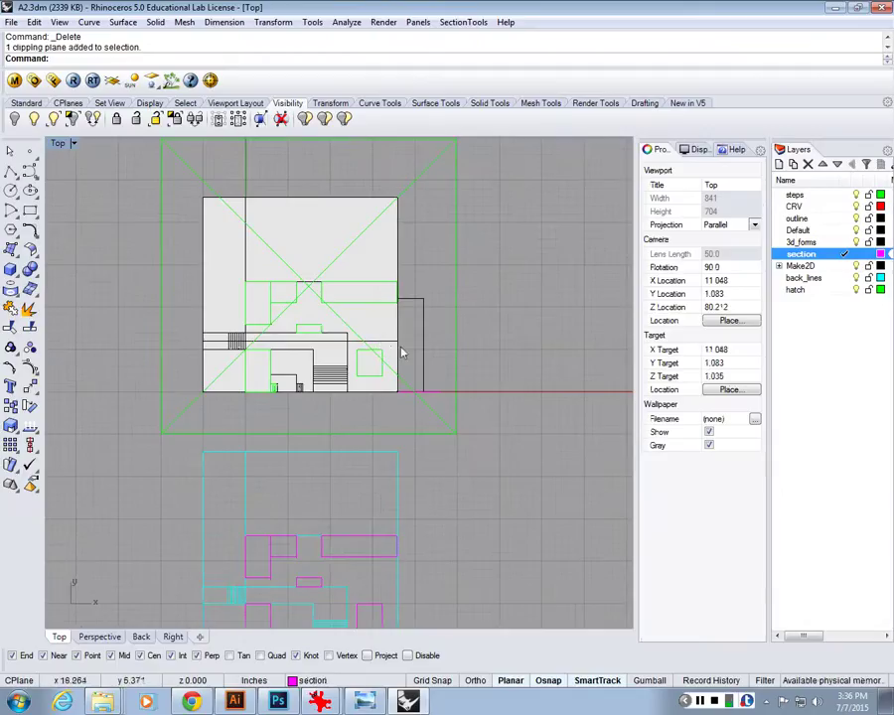
{"action": "scroll", "coordinate": [427, 397], "scroll_direction": "down", "scroll_amount": 3}
{"action": "left_click", "coordinate": [449, 415]}
{"action": "scroll", "coordinate": [448, 415], "scroll_direction": "up", "scroll_amount": 4}
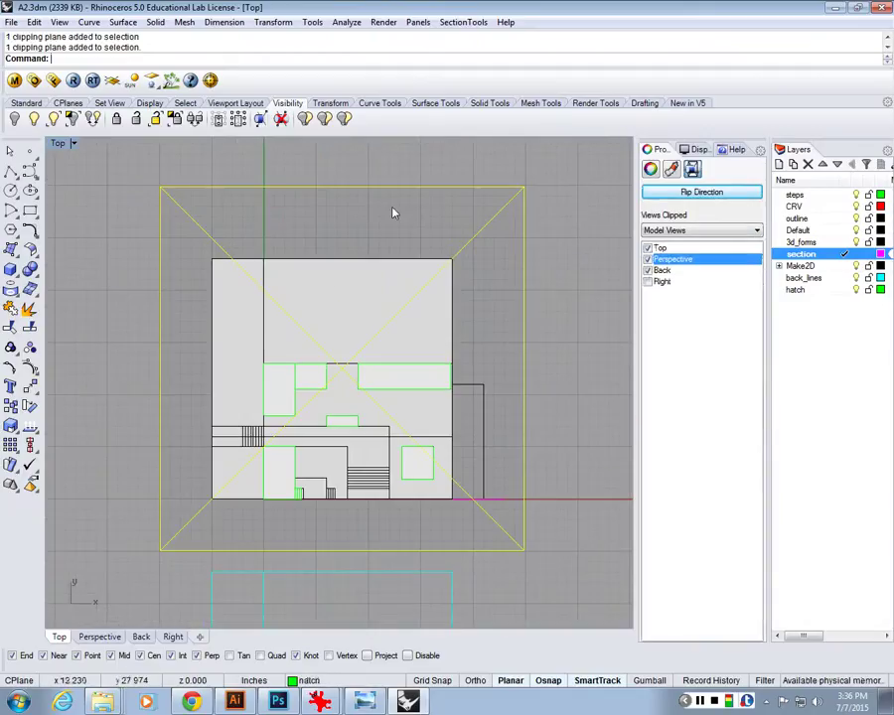
{"action": "left_click", "coordinate": [647, 248]}
{"action": "left_click", "coordinate": [498, 324]}
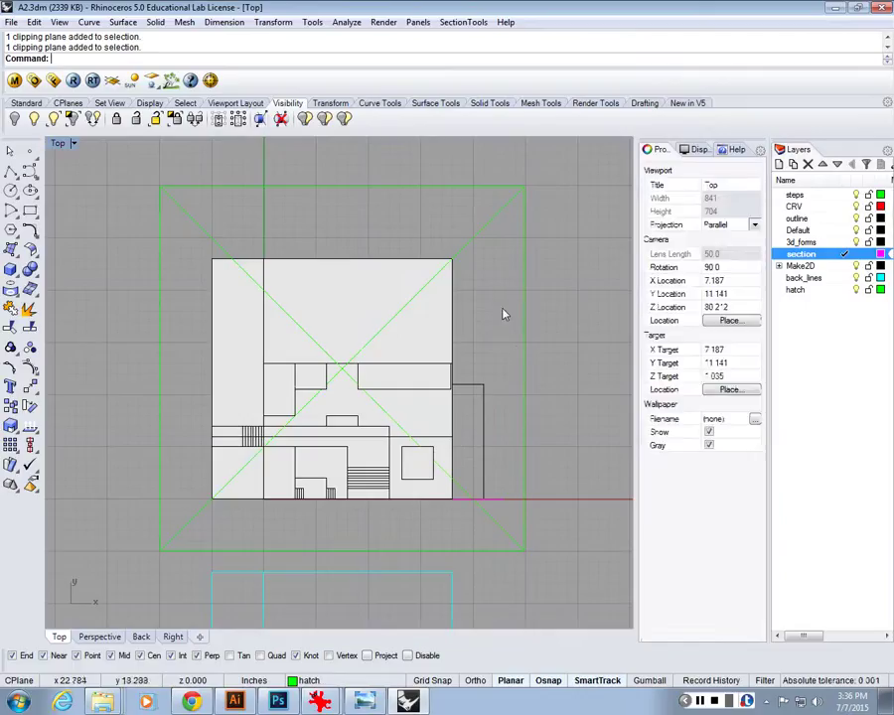
{"action": "left_click", "coordinate": [480, 231]}
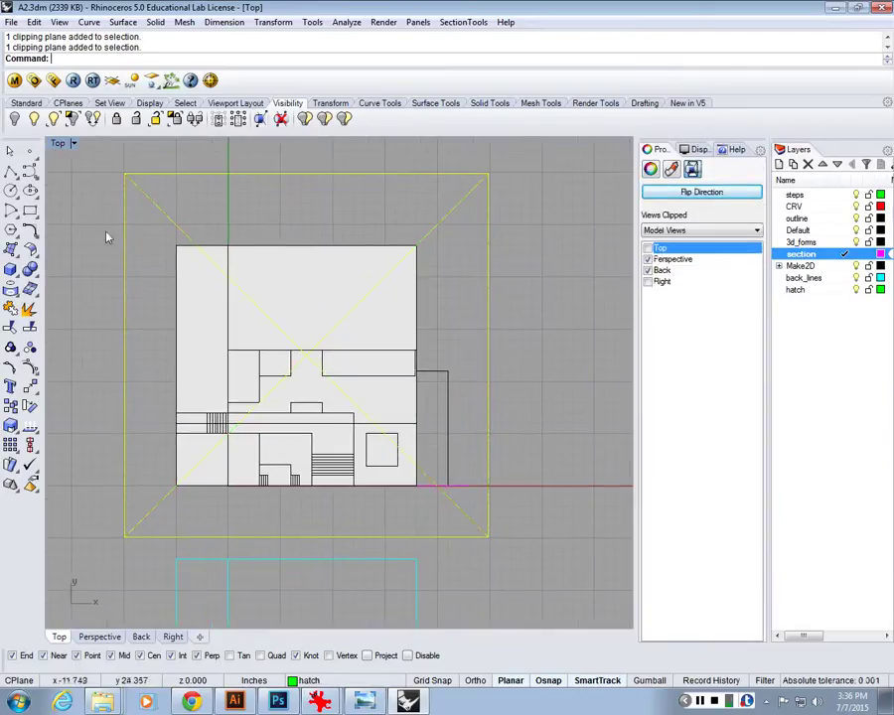
Return to the four-viewport layout and orbit the Perspective view.
{"action": "key", "text": "ctrl+m"}
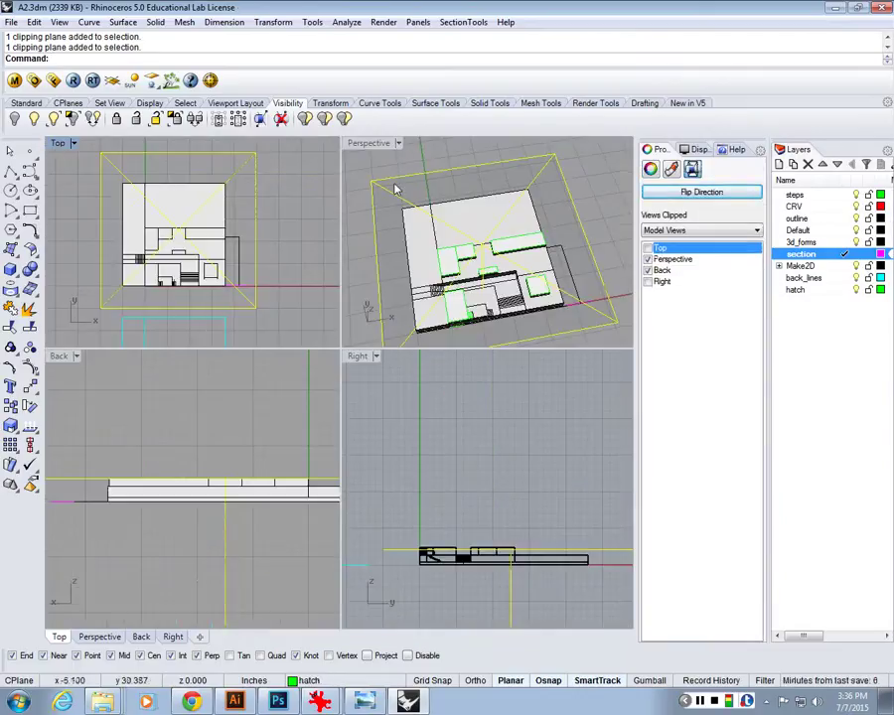
{"action": "left_click_drag", "start_coordinate": [467, 288], "coordinate": [546, 198]}
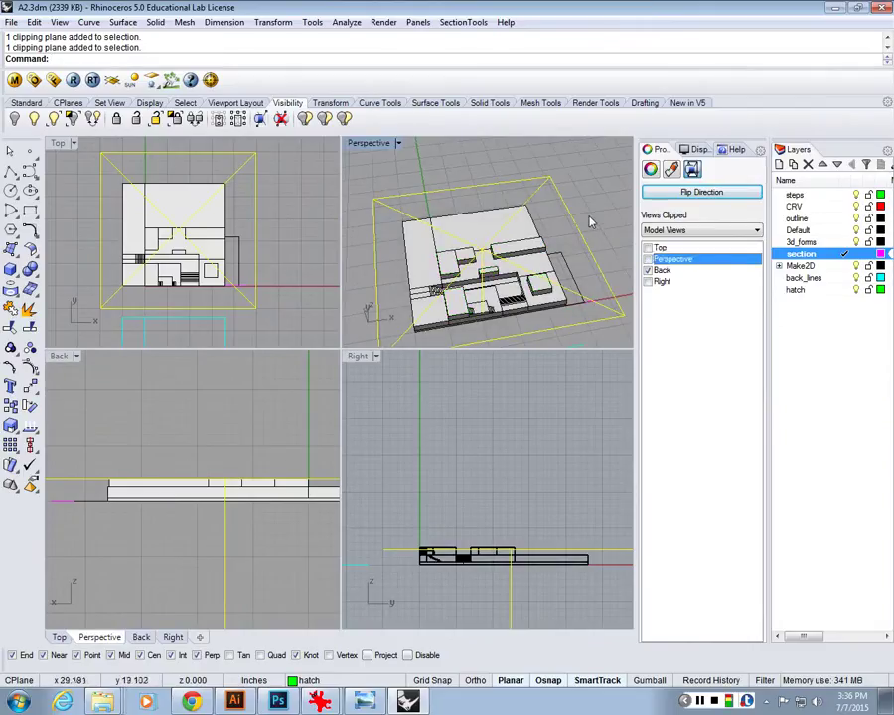
{"action": "left_click_drag", "start_coordinate": [594, 229], "coordinate": [574, 252]}
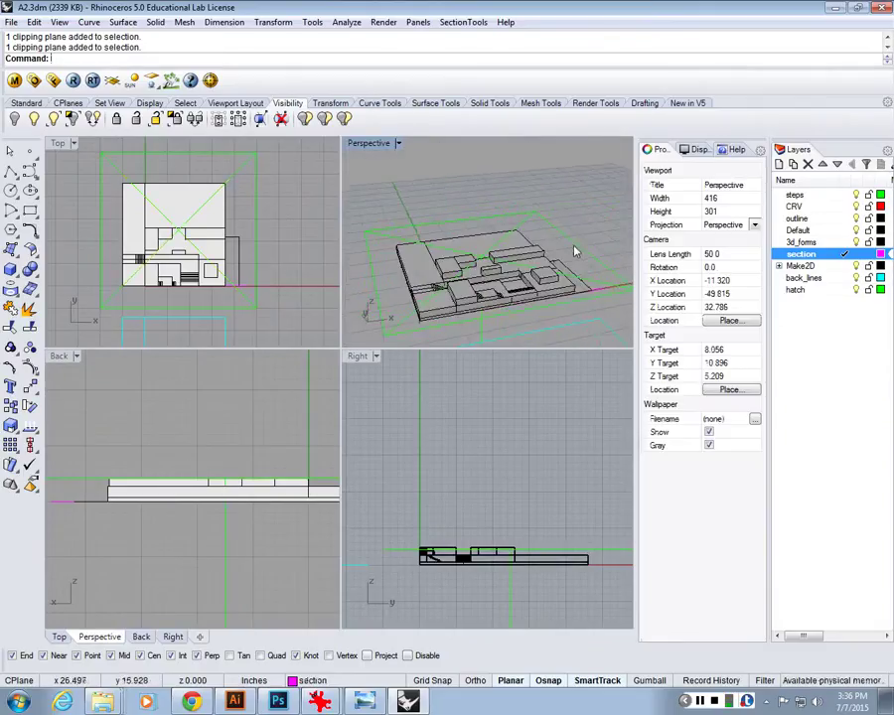
Run Show to reveal all hidden objects and maximize the Top view.
{"action": "type", "text": "Show"}
{"action": "key", "text": "Return"}
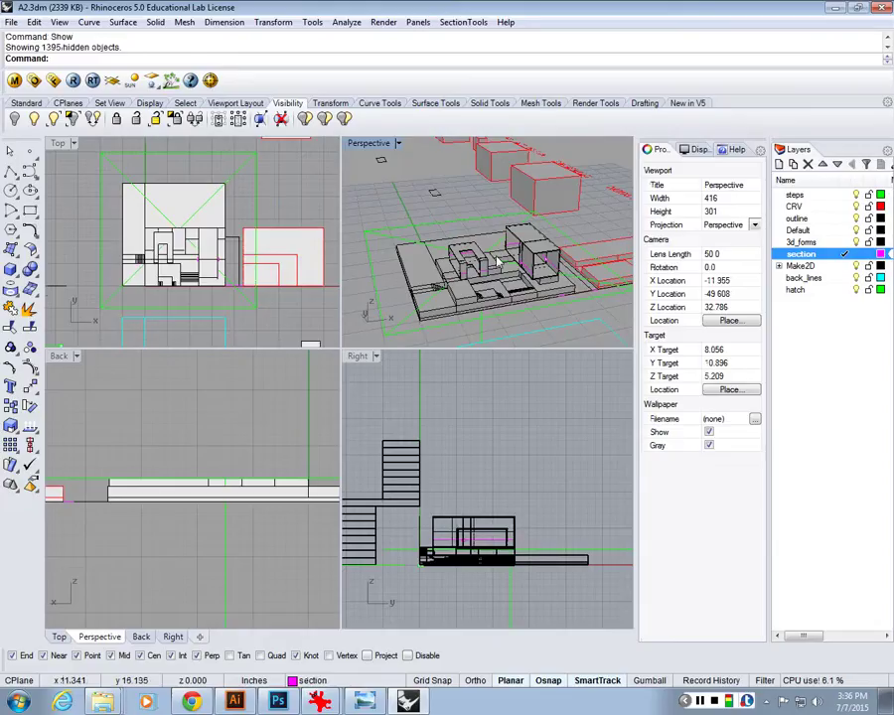
{"action": "left_click_drag", "start_coordinate": [55, 159], "coordinate": [76, 169]}
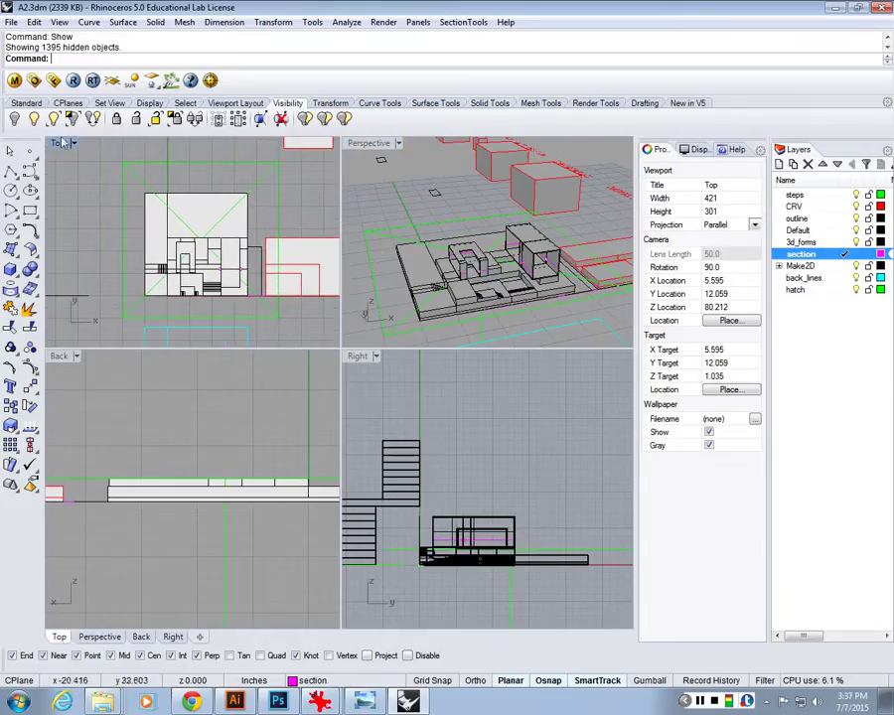
{"action": "double_click", "coordinate": [62, 142]}
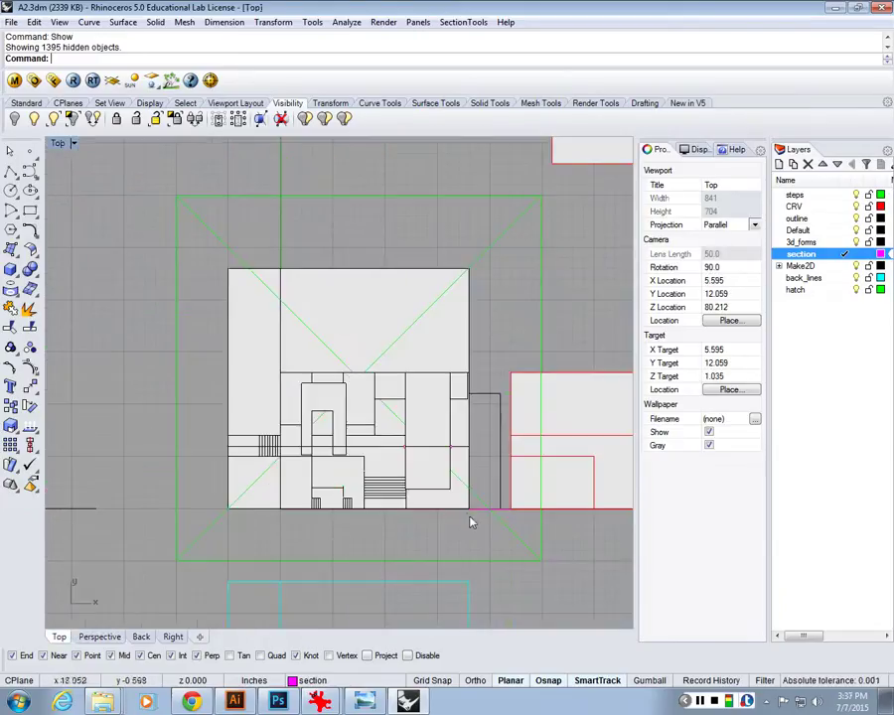
Inspect the drawing's curves by toggling the 3d_forms layer off and back on.
{"action": "left_click_drag", "start_coordinate": [471, 522], "coordinate": [195, 247]}
{"action": "scroll", "coordinate": [288, 273], "scroll_direction": "down", "scroll_amount": 10}
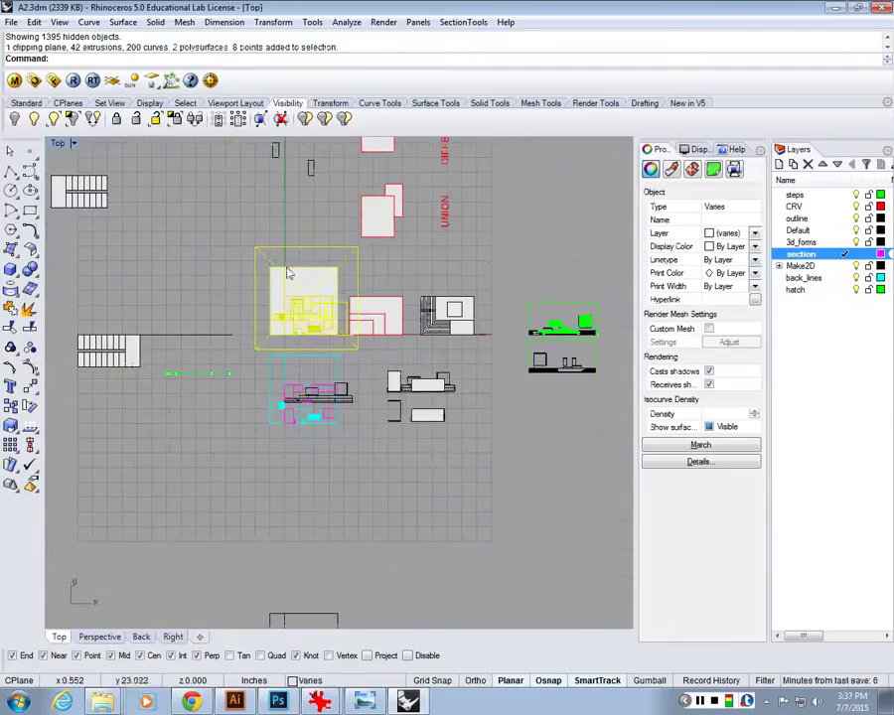
{"action": "scroll", "coordinate": [399, 365], "scroll_direction": "up", "scroll_amount": 8}
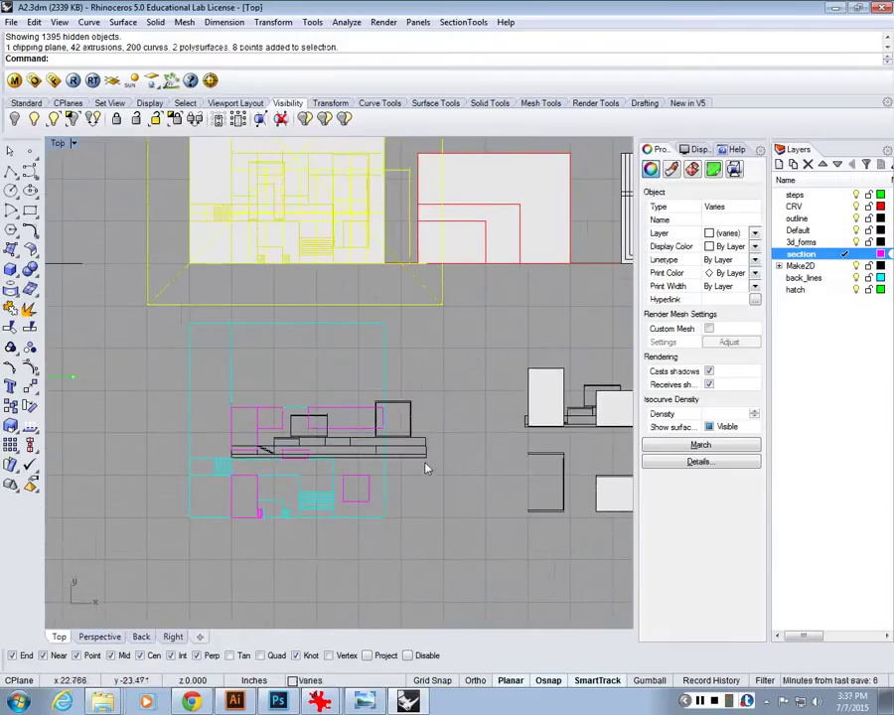
{"action": "key", "text": "Escape"}
{"action": "left_click", "coordinate": [407, 447]}
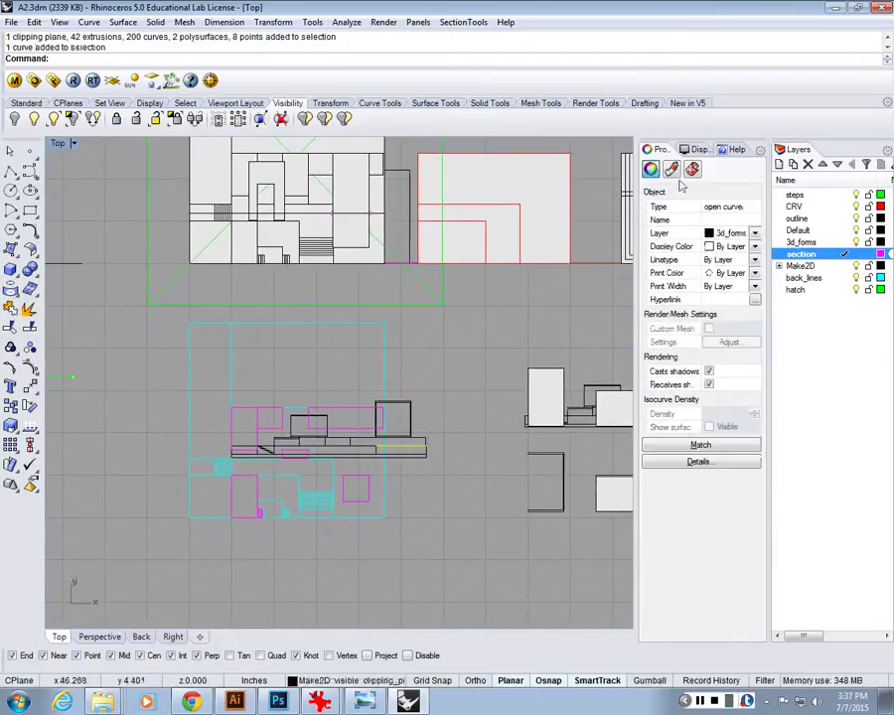
{"action": "left_click", "coordinate": [856, 242]}
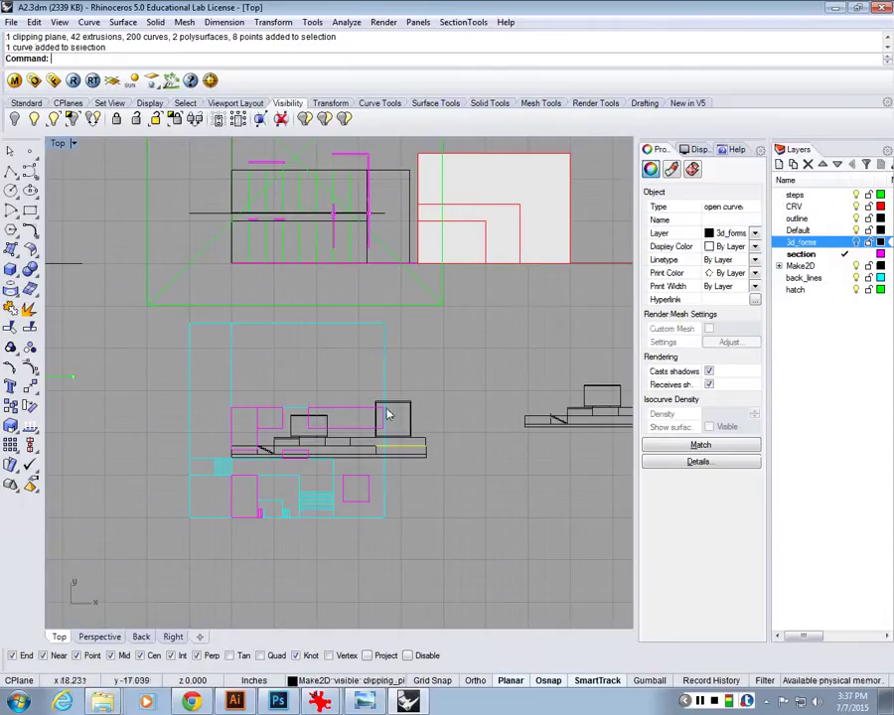
{"action": "left_click", "coordinate": [417, 444]}
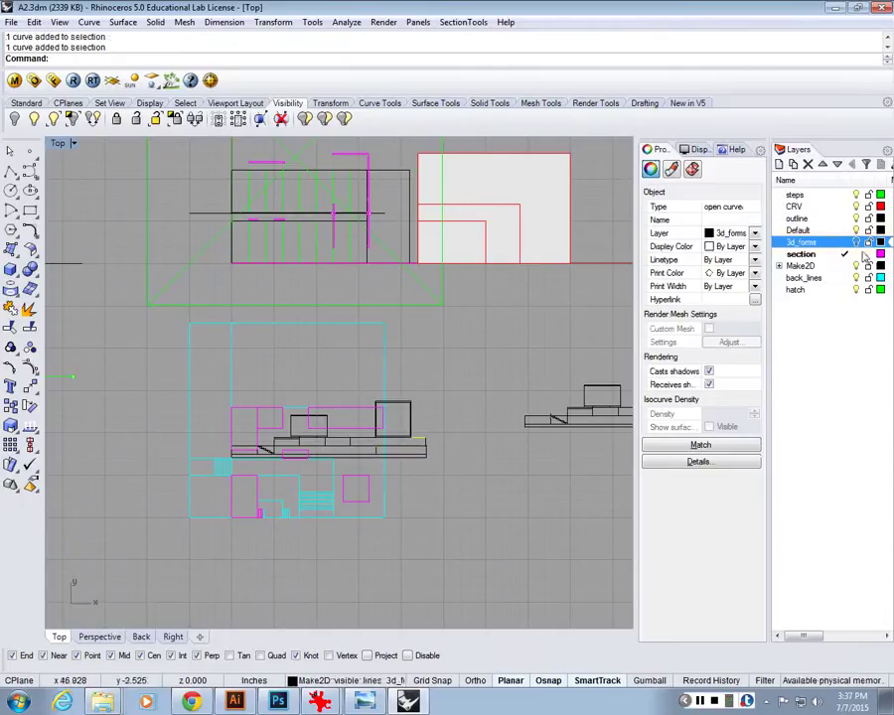
{"action": "left_click", "coordinate": [801, 266]}
{"action": "scroll", "coordinate": [486, 346], "scroll_direction": "down", "scroll_amount": 3}
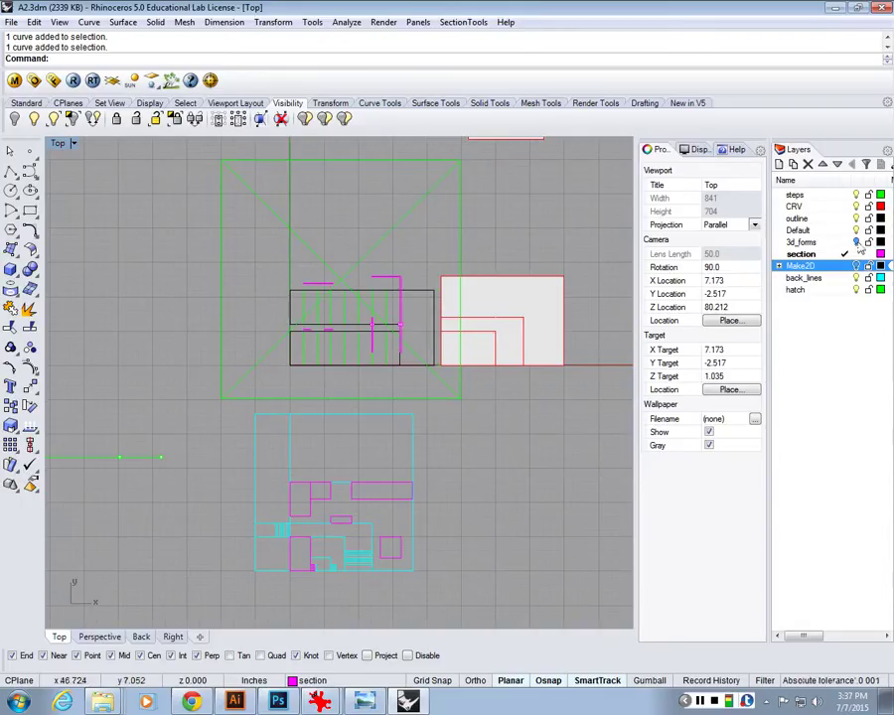
{"action": "left_click", "coordinate": [855, 242]}
{"action": "scroll", "coordinate": [393, 404], "scroll_direction": "down", "scroll_amount": 2}
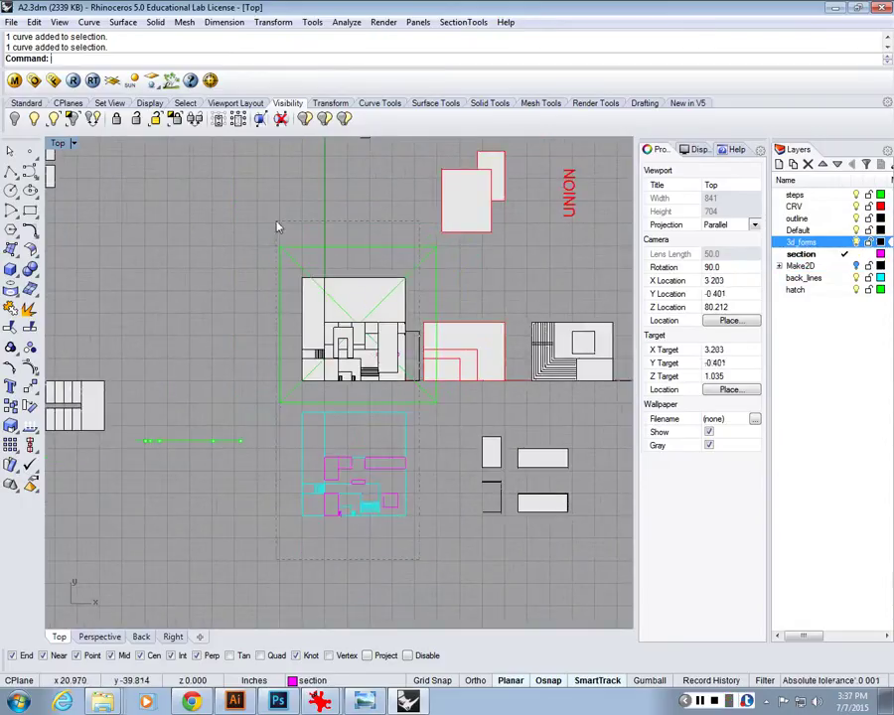
Hide the objects surrounding the plan and its section drawing.
{"action": "left_click_drag", "start_coordinate": [278, 226], "coordinate": [279, 227]}
{"action": "left_click", "coordinate": [55, 119]}
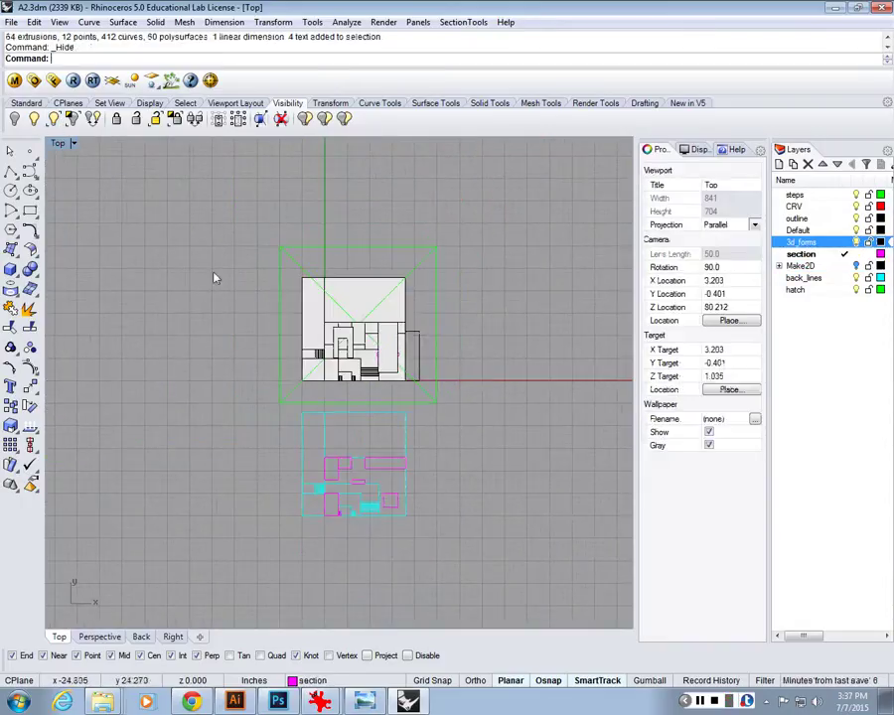
{"action": "scroll", "coordinate": [283, 338], "scroll_direction": "up", "scroll_amount": 3}
{"action": "scroll", "coordinate": [298, 348], "scroll_direction": "down", "scroll_amount": 2}
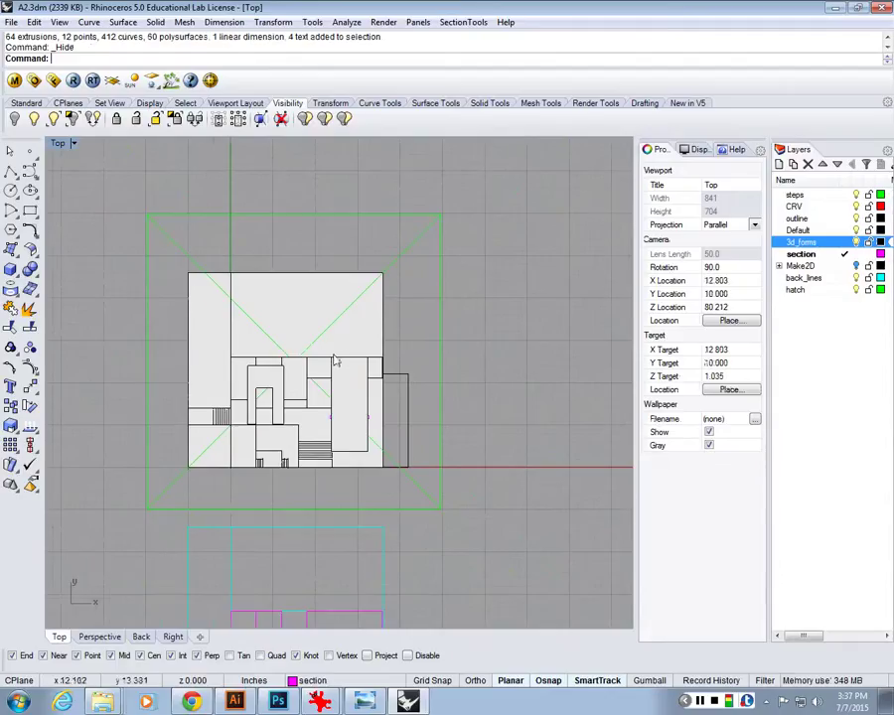
{"action": "scroll", "coordinate": [311, 362], "scroll_direction": "up", "scroll_amount": 1}
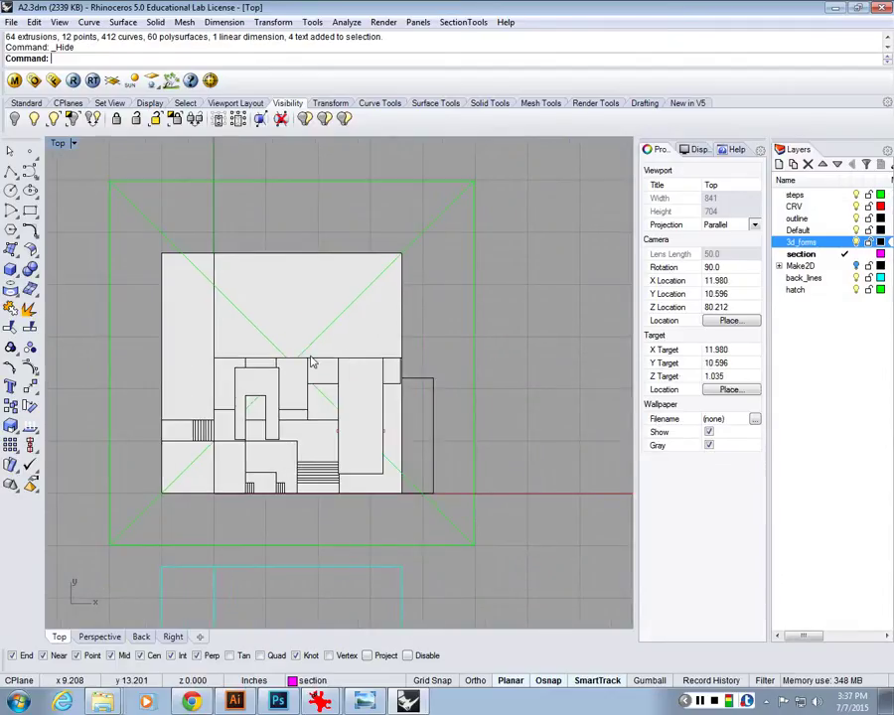
Check the Perspective view, then maximize Top with the section drawing below the plan.
{"action": "double_click", "coordinate": [60, 143]}
{"action": "left_click_drag", "start_coordinate": [552, 309], "coordinate": [471, 212]}
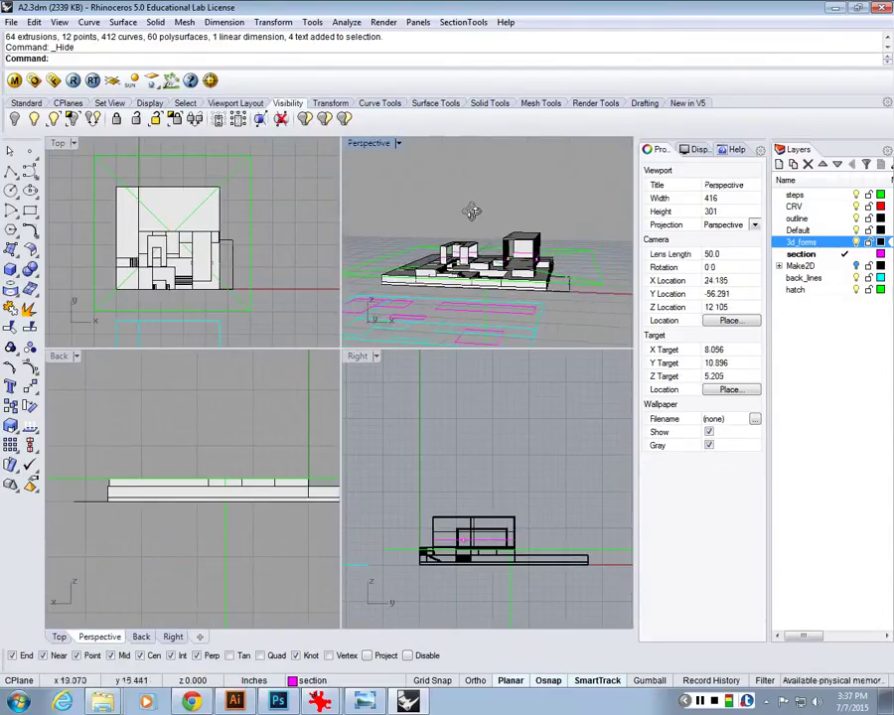
{"action": "scroll", "coordinate": [486, 238], "scroll_direction": "up", "scroll_amount": 3}
{"action": "scroll", "coordinate": [502, 256], "scroll_direction": "down", "scroll_amount": 3}
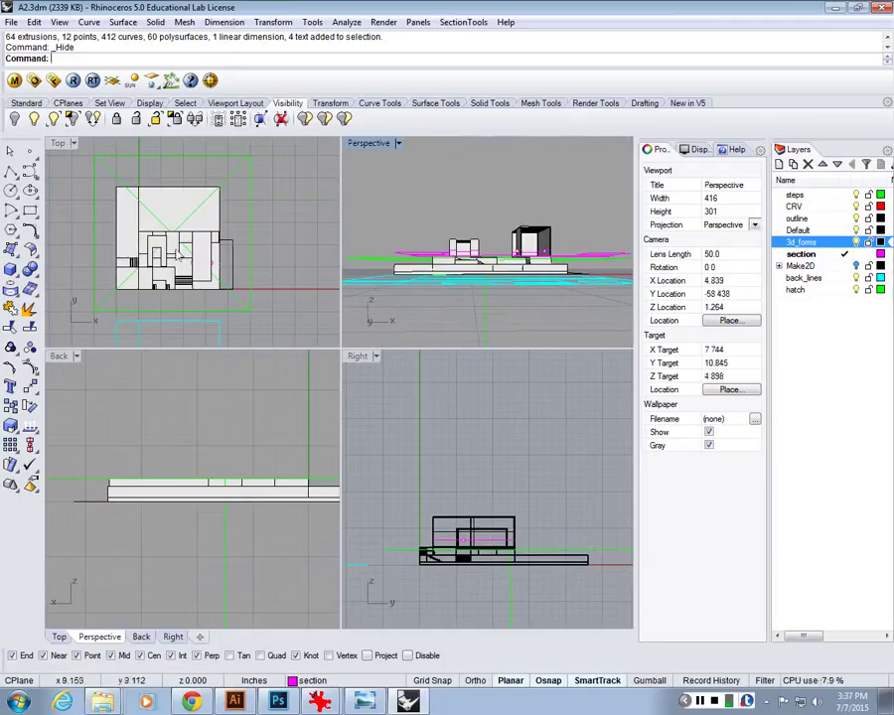
{"action": "double_click", "coordinate": [60, 143]}
{"action": "scroll", "coordinate": [329, 299], "scroll_direction": "down", "scroll_amount": 3}
{"action": "left_click_drag", "start_coordinate": [329, 299], "coordinate": [337, 323]}
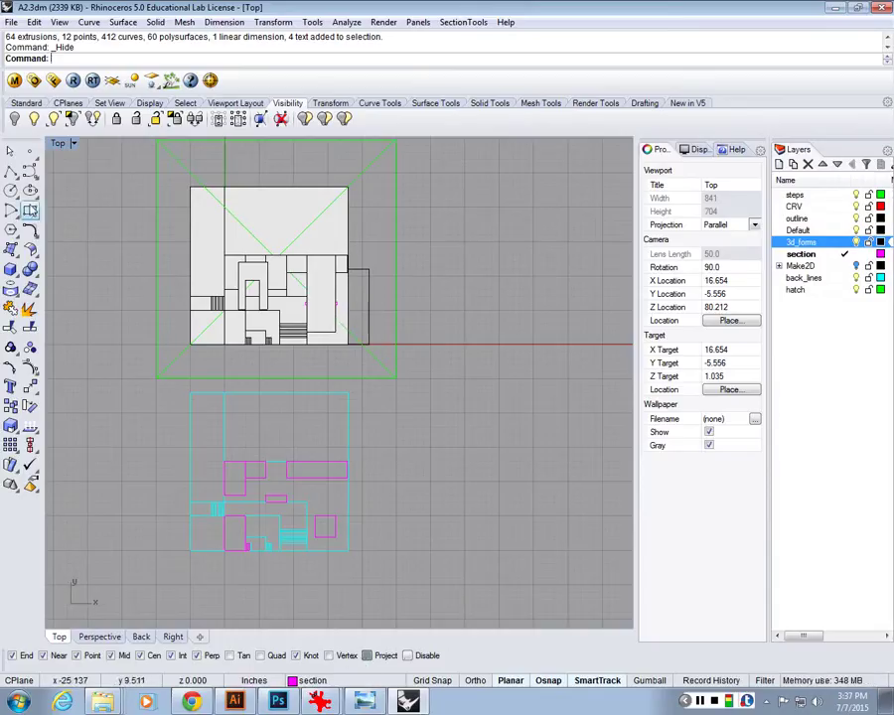
Create a new layer named dotted_lines and colour it red.
{"action": "left_click", "coordinate": [778, 165]}
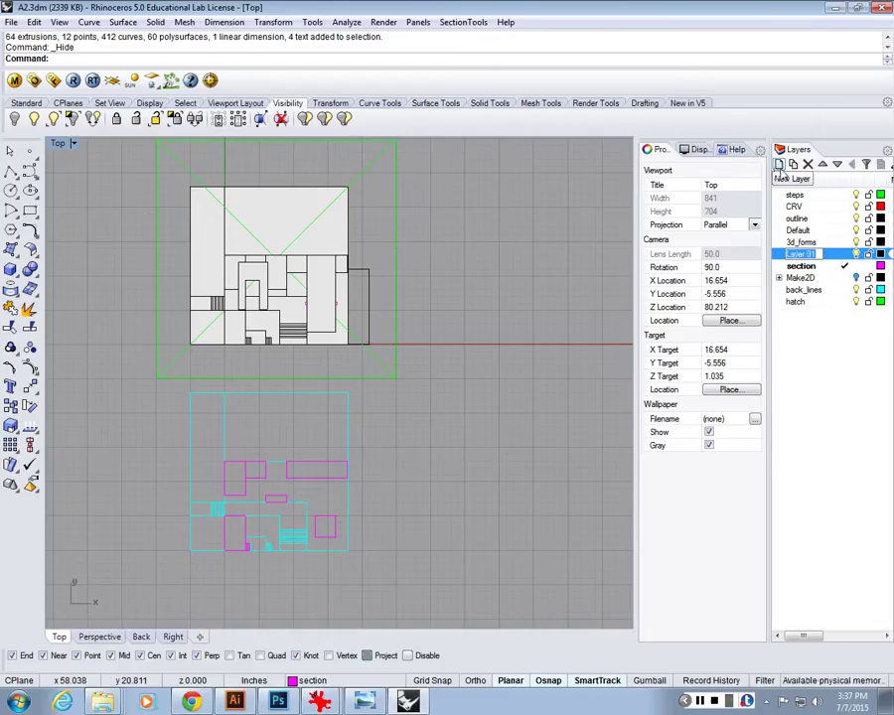
{"action": "type", "text": "dotted_lines"}
{"action": "key", "text": "Return"}
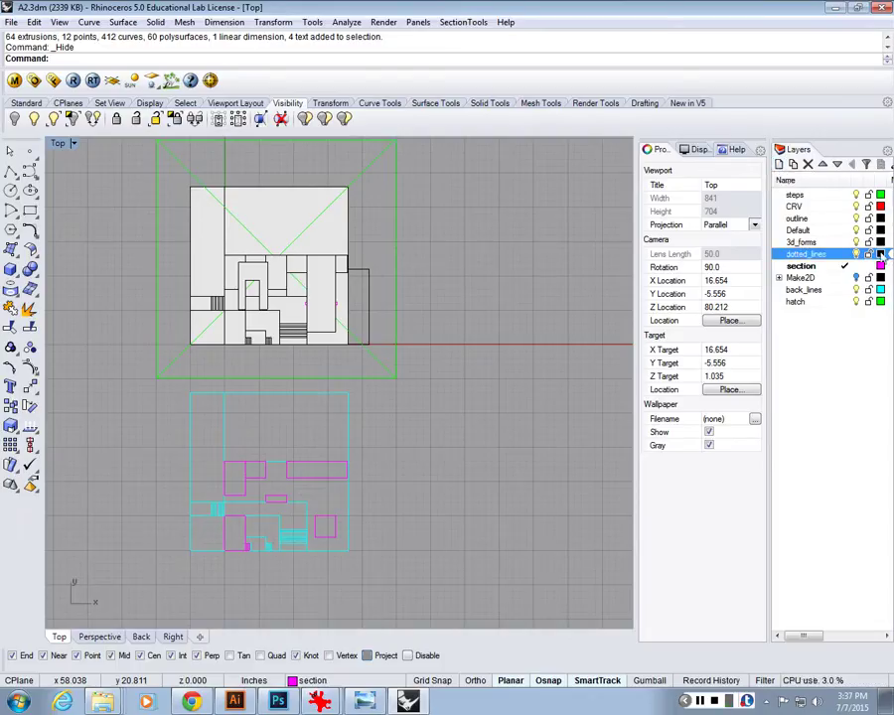
{"action": "left_click", "coordinate": [880, 254]}
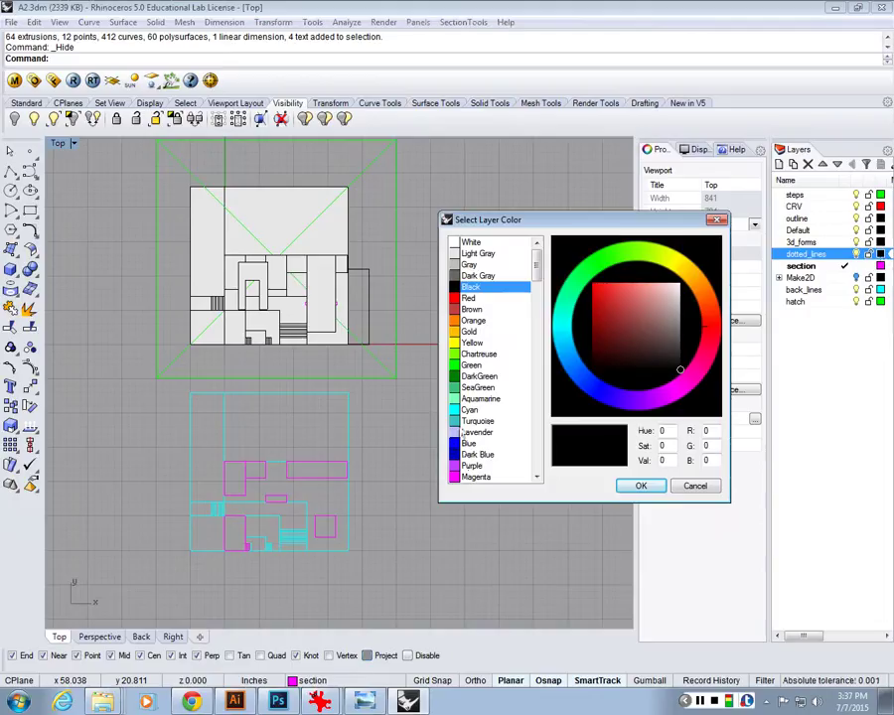
{"action": "left_click", "coordinate": [468, 298]}
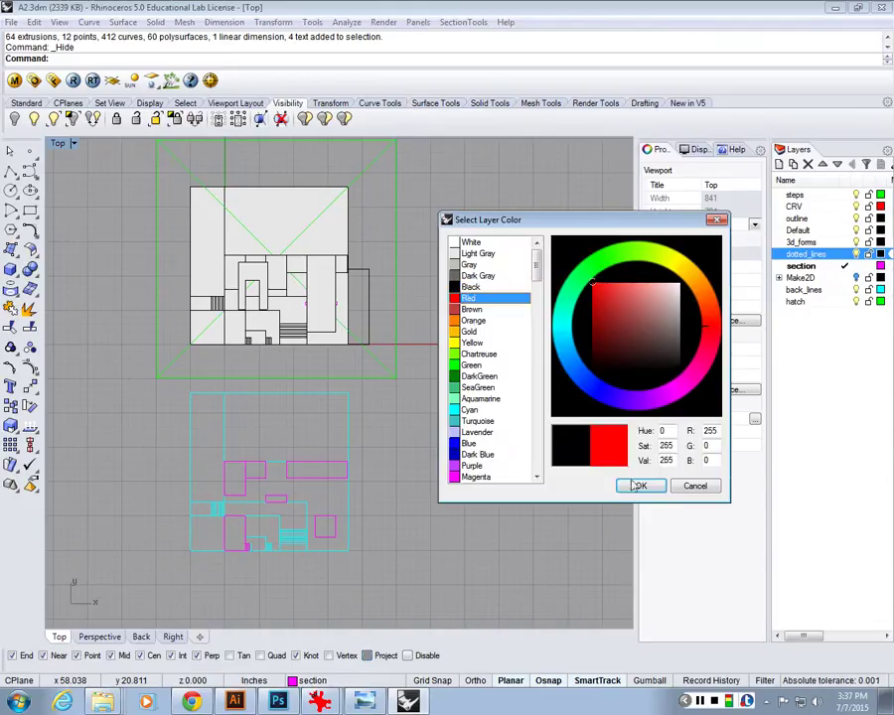
{"action": "left_click", "coordinate": [636, 483]}
Restore the four-viewport layout and orbit Perspective to an angled 3D view.
{"action": "left_click_drag", "start_coordinate": [421, 244], "coordinate": [419, 199]}
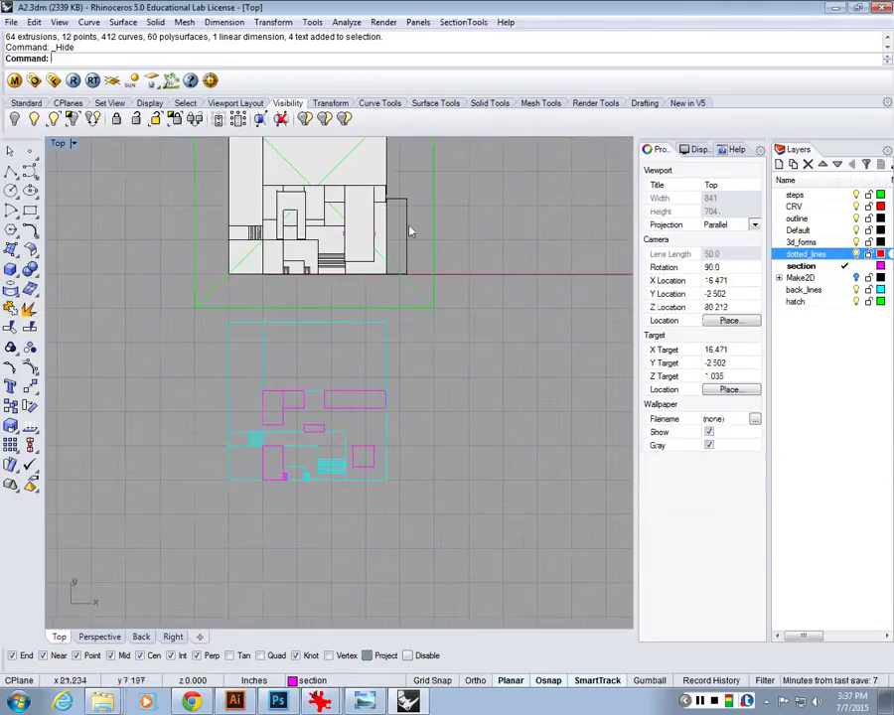
{"action": "scroll", "coordinate": [393, 287], "scroll_direction": "up", "scroll_amount": 2}
{"action": "key", "text": "Up"}
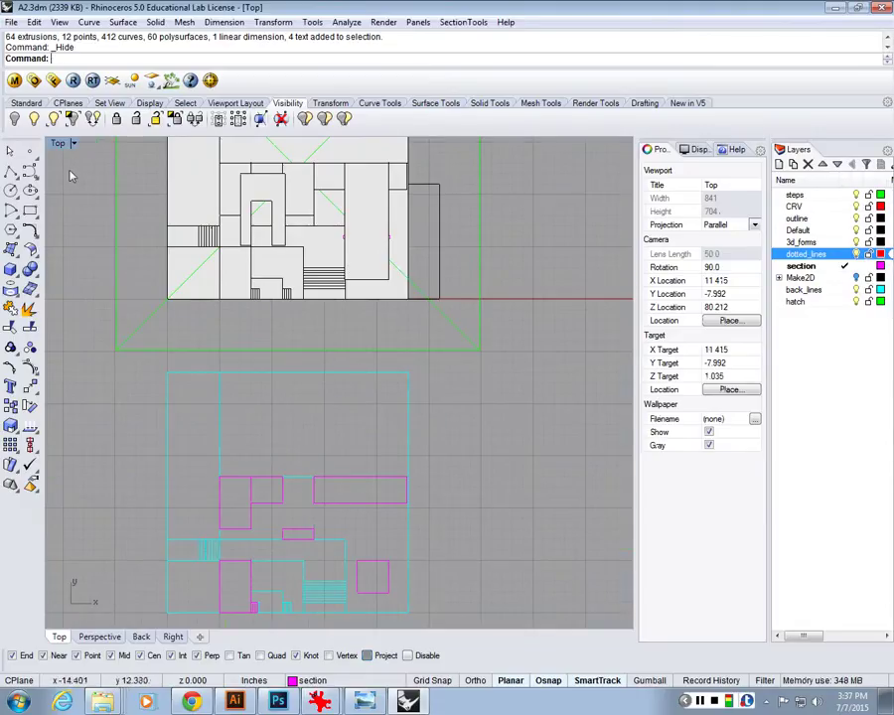
{"action": "key", "text": "ctrl+m"}
{"action": "left_click_drag", "start_coordinate": [554, 214], "coordinate": [571, 298]}
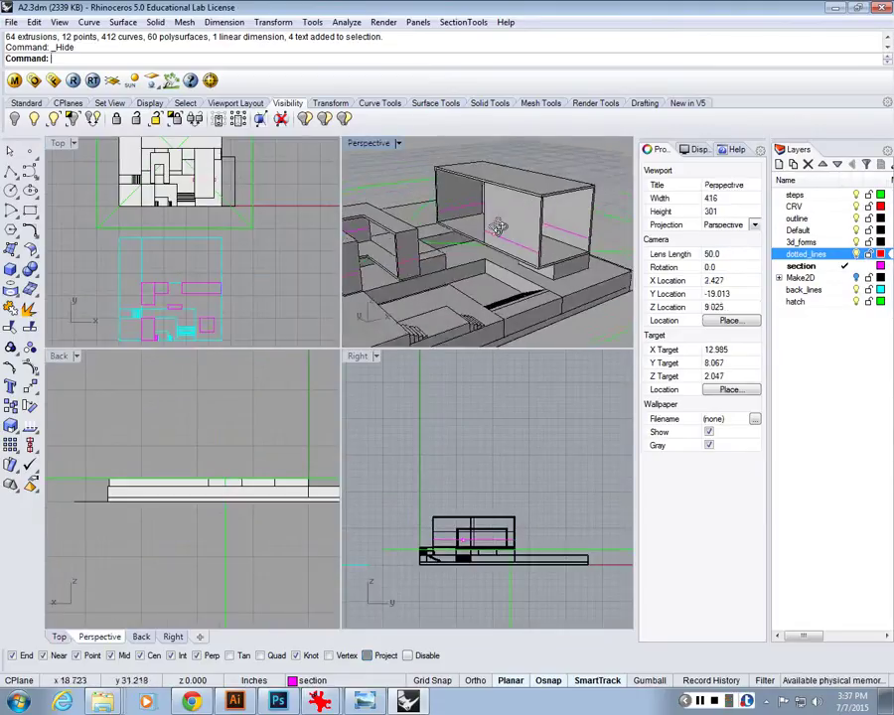
{"action": "scroll", "coordinate": [571, 298], "scroll_direction": "up", "scroll_amount": 2}
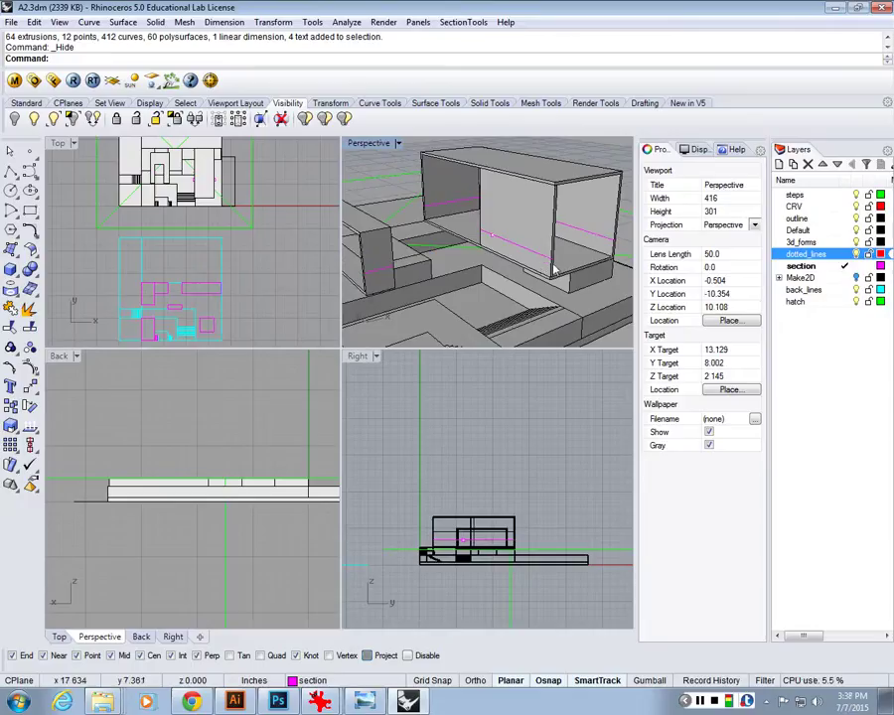
Draw a tall rectangle over the wall area on the dotted_lines layer.
{"action": "double_click", "coordinate": [57, 143]}
{"action": "scroll", "coordinate": [54, 154], "scroll_direction": "up", "scroll_amount": 3}
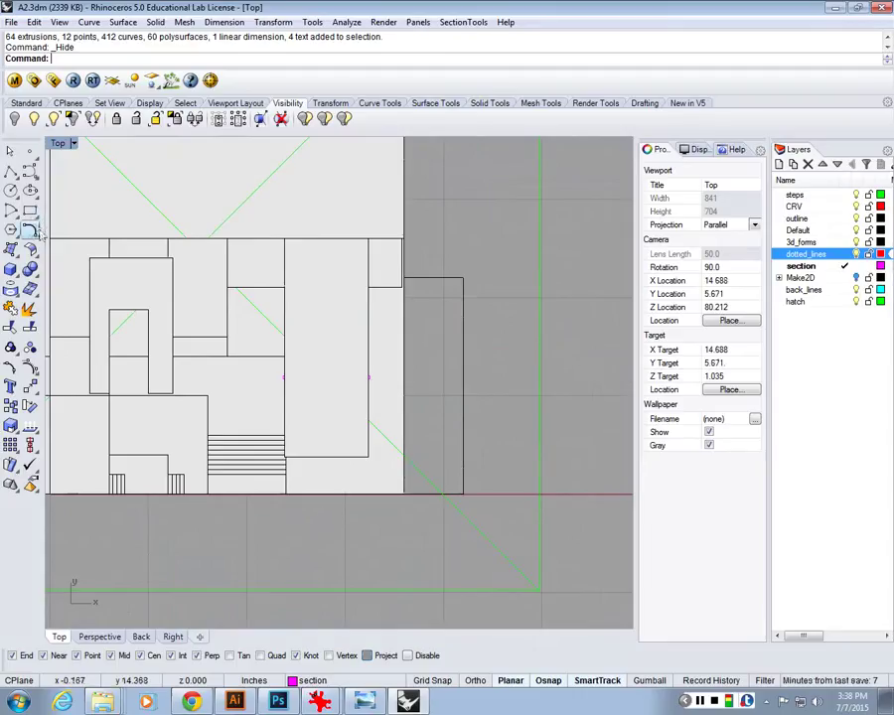
{"action": "left_click", "coordinate": [30, 229]}
{"action": "scroll", "coordinate": [320, 443], "scroll_direction": "up", "scroll_amount": 2}
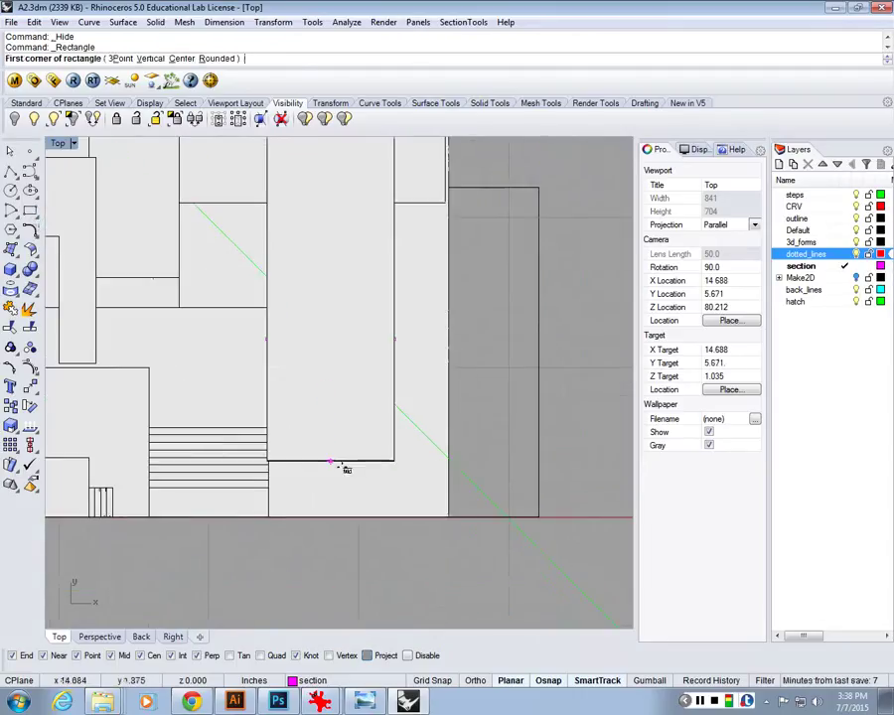
{"action": "left_click", "coordinate": [394, 459]}
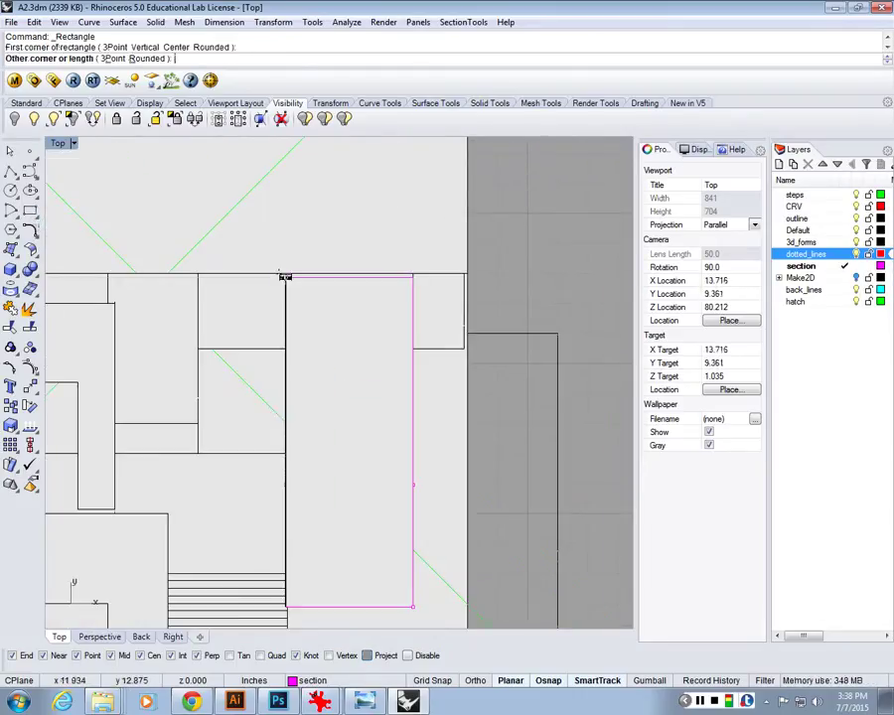
{"action": "left_click", "coordinate": [844, 255]}
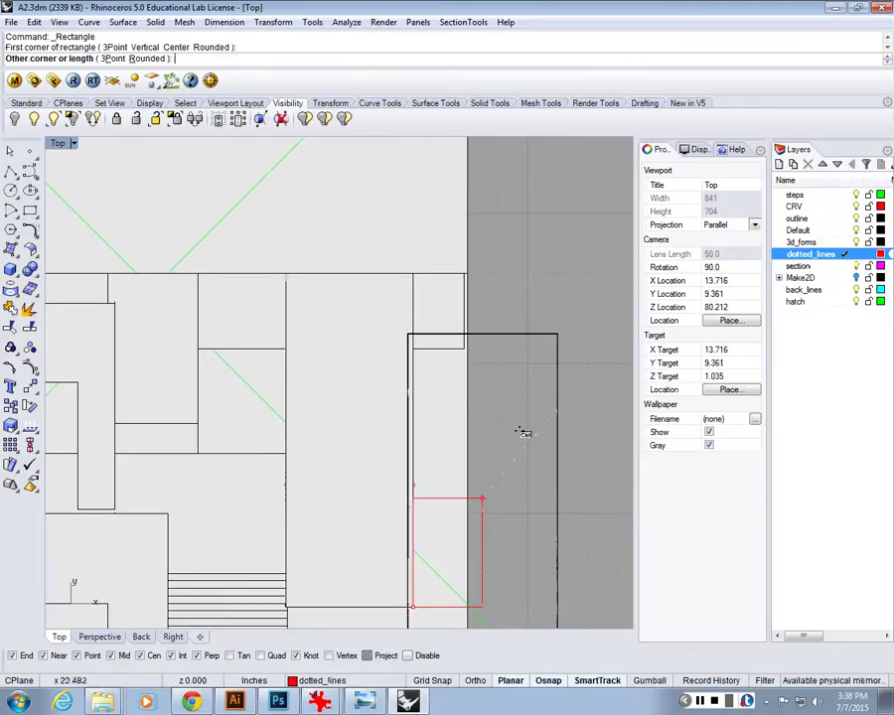
{"action": "left_click", "coordinate": [286, 276]}
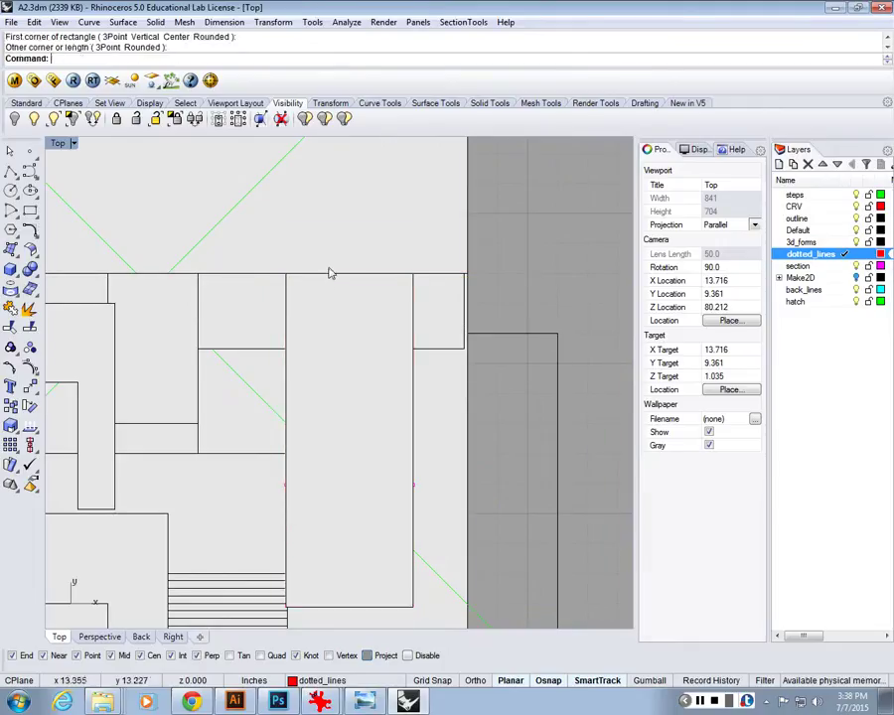
Select the top wall polysurface among overlapping objects, then clear the selection.
{"action": "left_click", "coordinate": [332, 274]}
{"action": "left_click", "coordinate": [336, 276]}
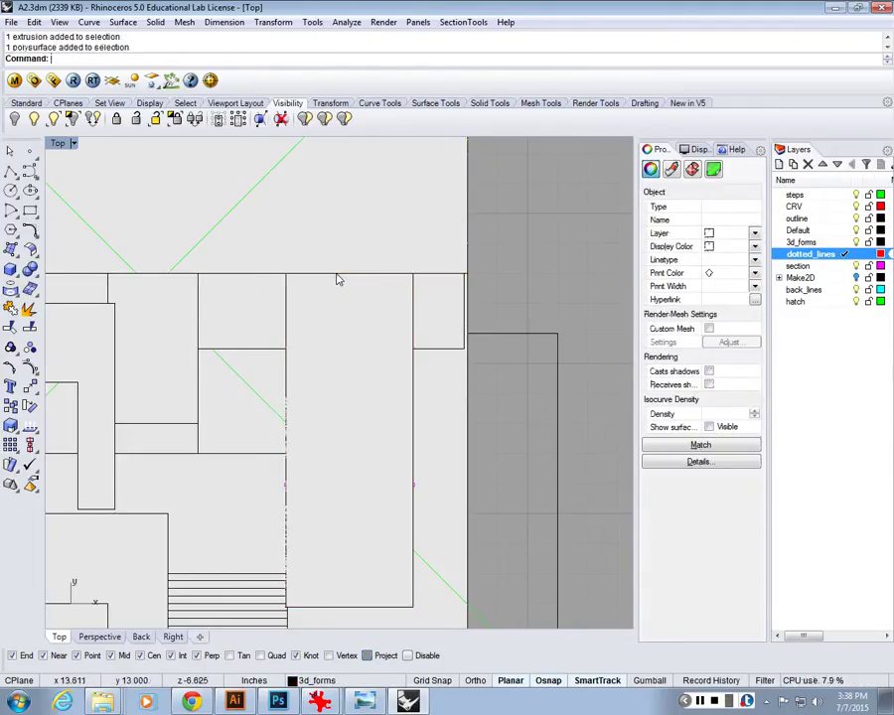
{"action": "scroll", "coordinate": [371, 279], "scroll_direction": "down", "scroll_amount": 1}
{"action": "left_click", "coordinate": [412, 298]}
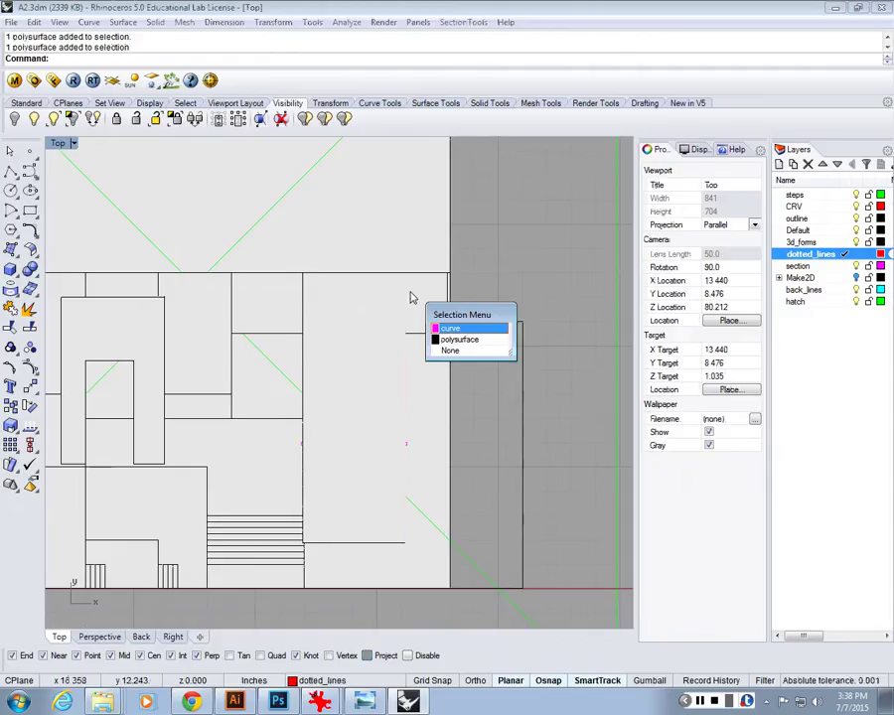
{"action": "left_click", "coordinate": [463, 341]}
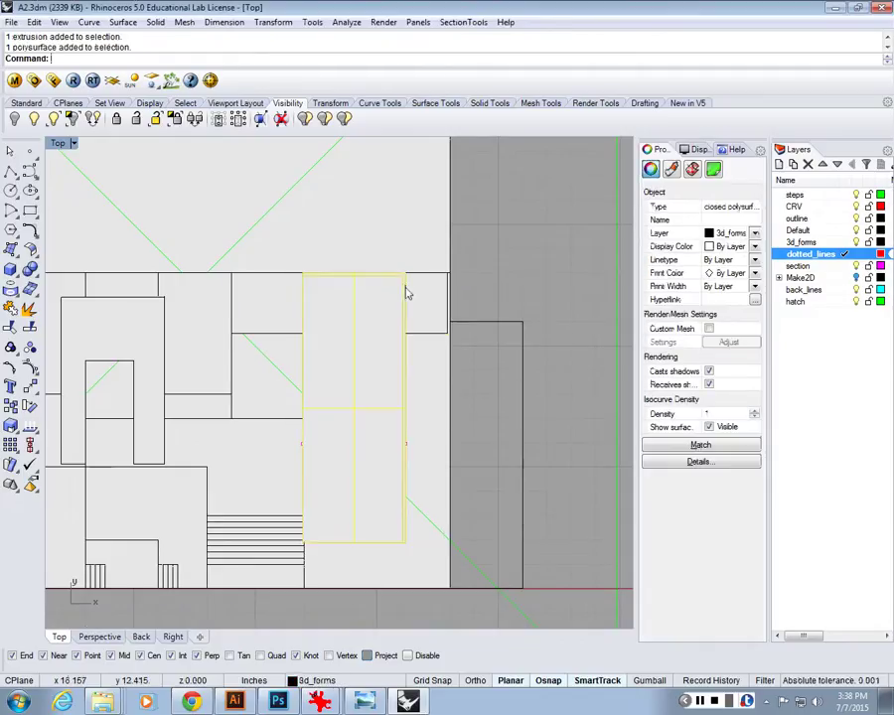
{"action": "scroll", "coordinate": [392, 293], "scroll_direction": "down", "scroll_amount": 3}
{"action": "key", "text": "Escape"}
{"action": "left_click_drag", "start_coordinate": [378, 405], "coordinate": [378, 405]}
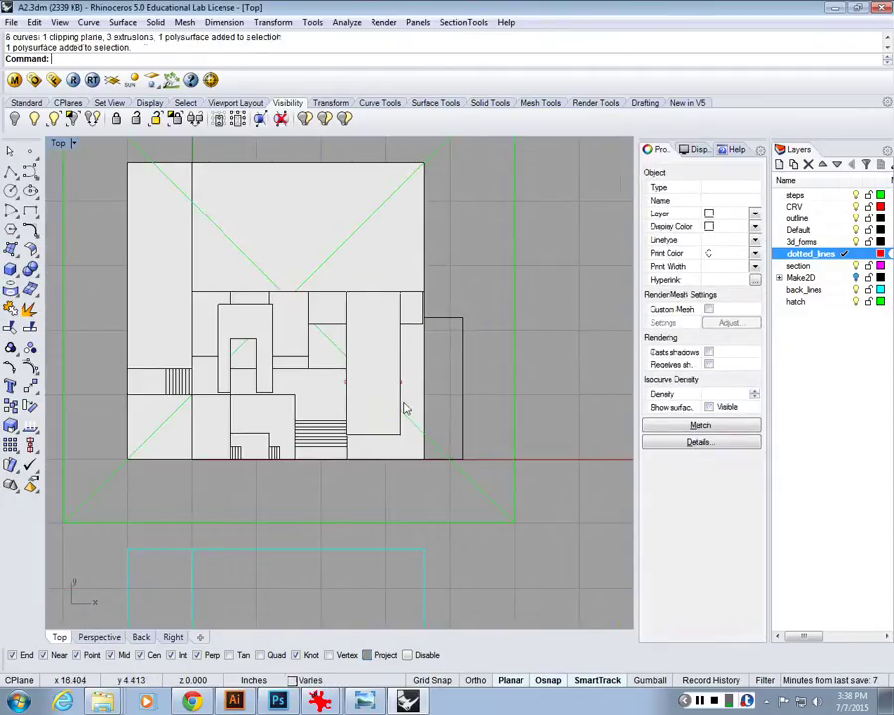
{"action": "left_click", "coordinate": [405, 408]}
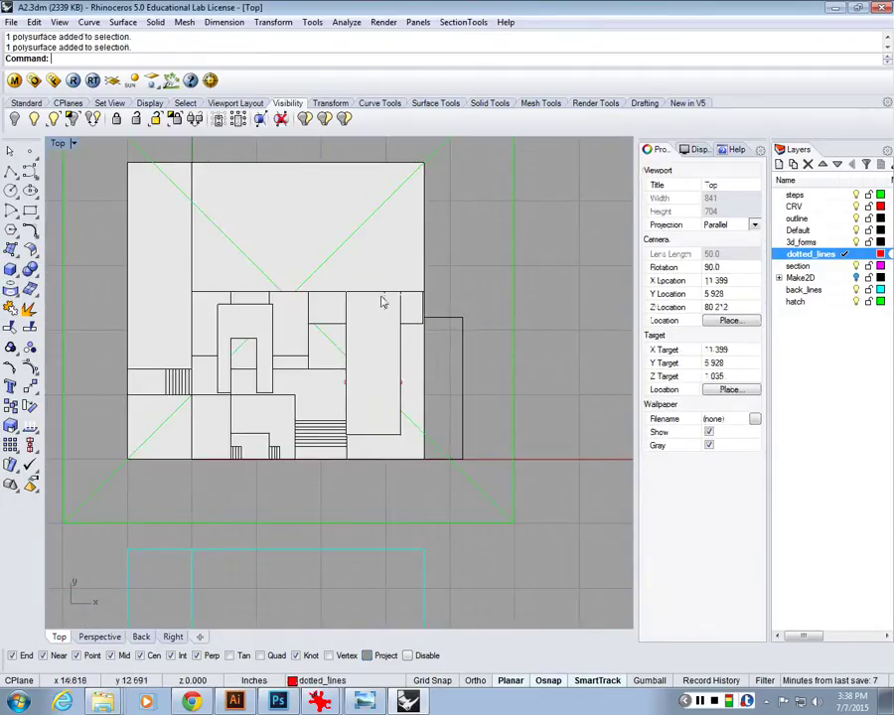
Orbit the Perspective view to look from below, then maximize Top again.
{"action": "double_click", "coordinate": [59, 145]}
{"action": "left_click", "coordinate": [481, 241]}
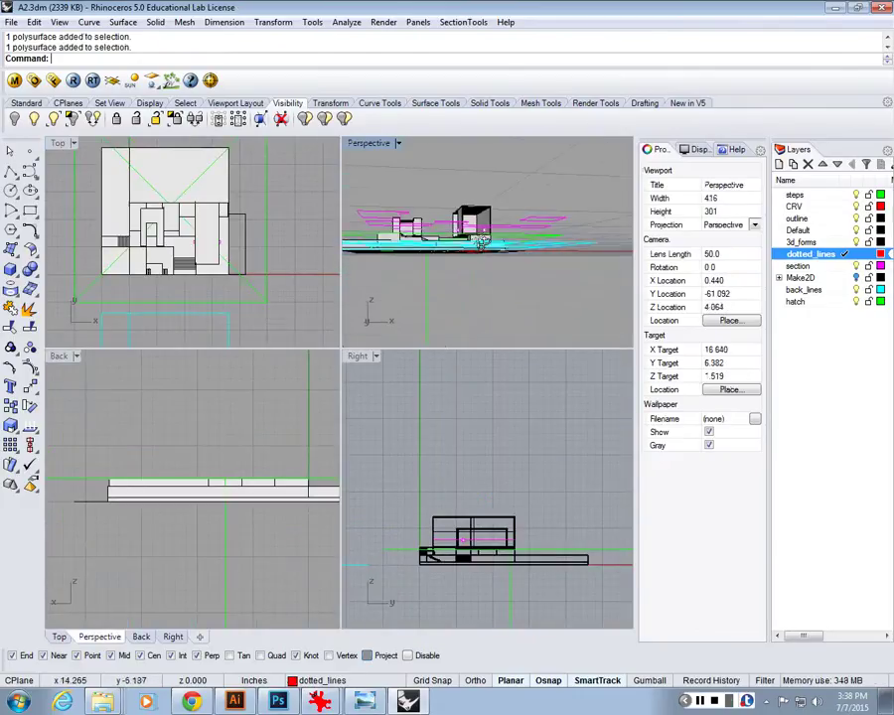
{"action": "left_click_drag", "start_coordinate": [481, 241], "coordinate": [467, 297]}
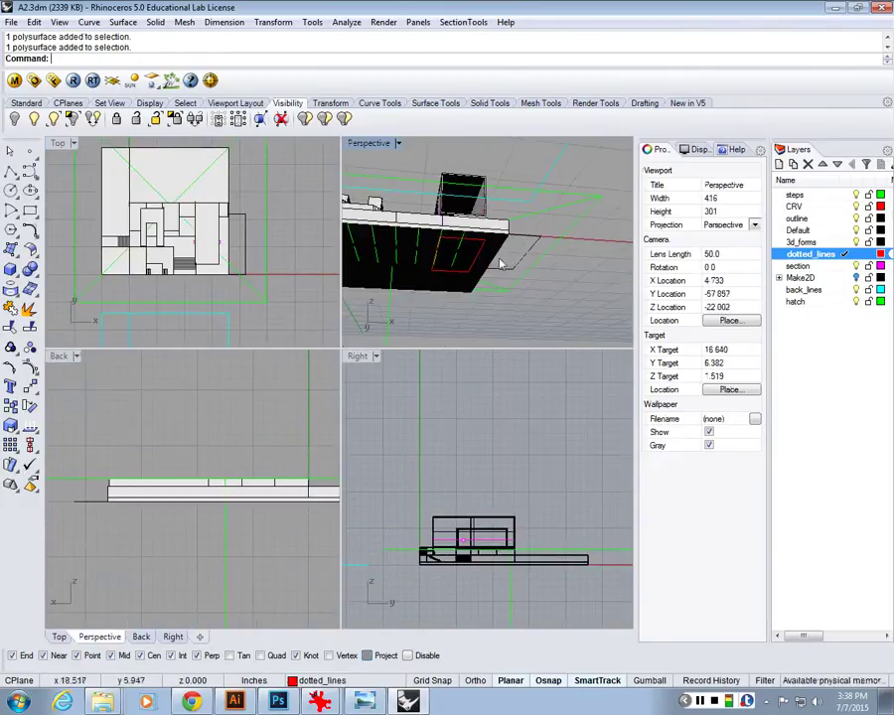
{"action": "double_click", "coordinate": [59, 143]}
{"action": "scroll", "coordinate": [368, 311], "scroll_direction": "down", "scroll_amount": 5}
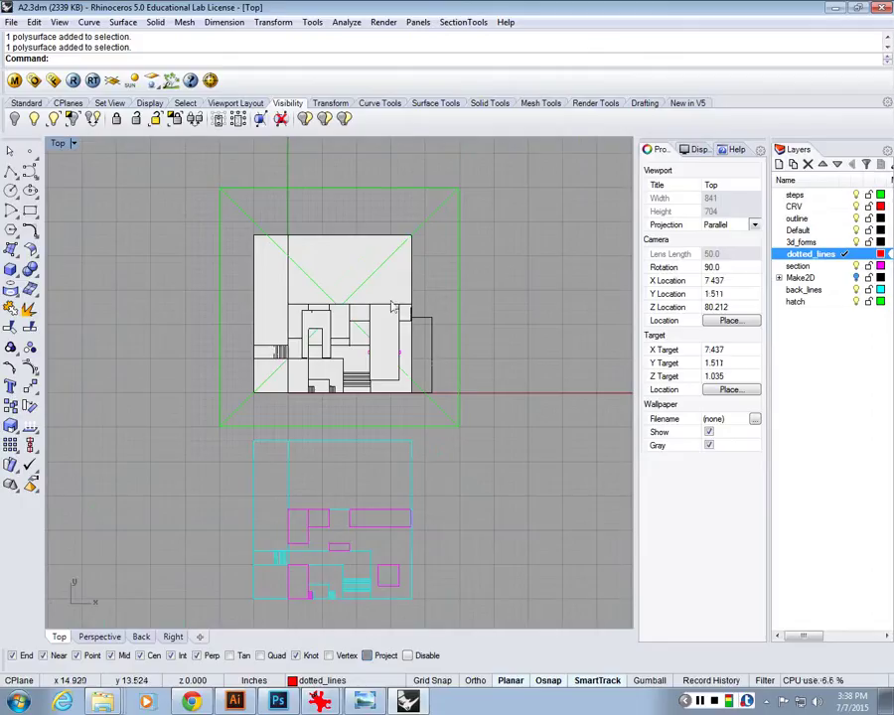
{"action": "scroll", "coordinate": [392, 309], "scroll_direction": "up", "scroll_amount": 5}
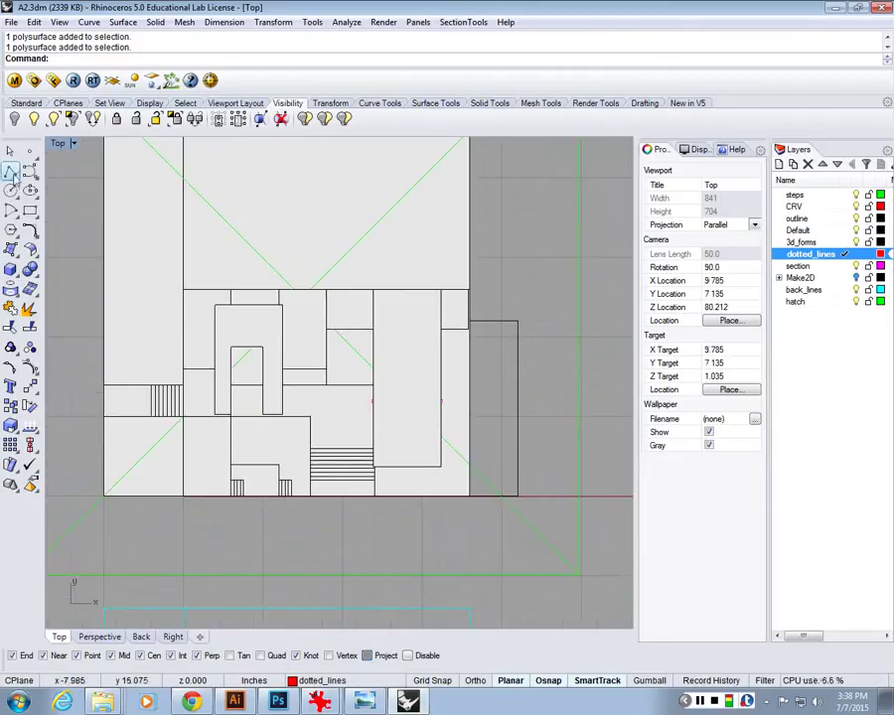
Trace a closed stepped U-shaped polyline around the plan's inner walls.
{"action": "left_click", "coordinate": [10, 172]}
{"action": "scroll", "coordinate": [218, 298], "scroll_direction": "up", "scroll_amount": 3}
{"action": "left_click", "coordinate": [207, 329]}
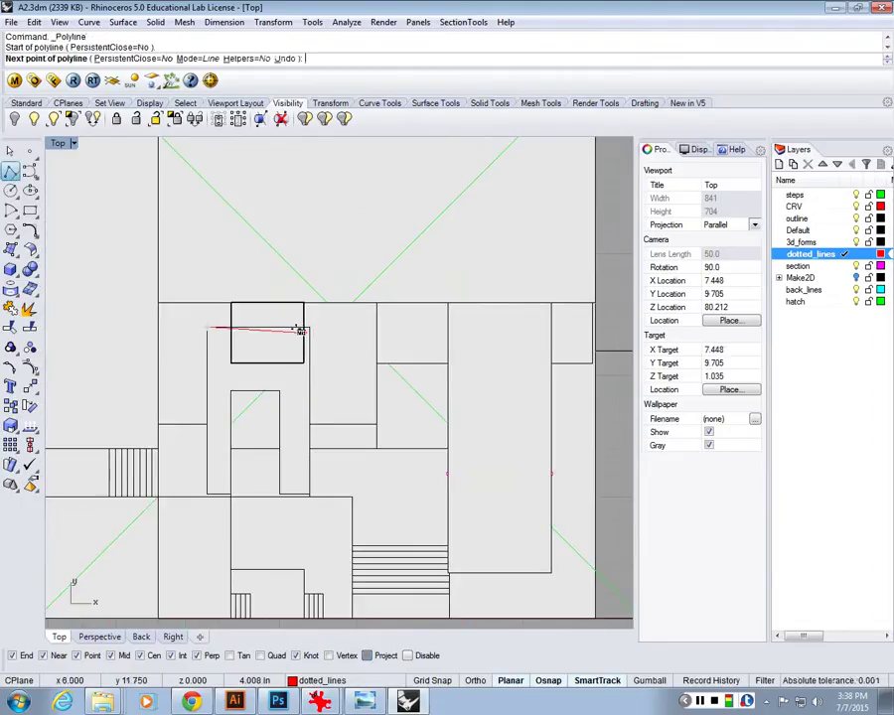
{"action": "left_click", "coordinate": [309, 328]}
{"action": "left_click", "coordinate": [308, 488]}
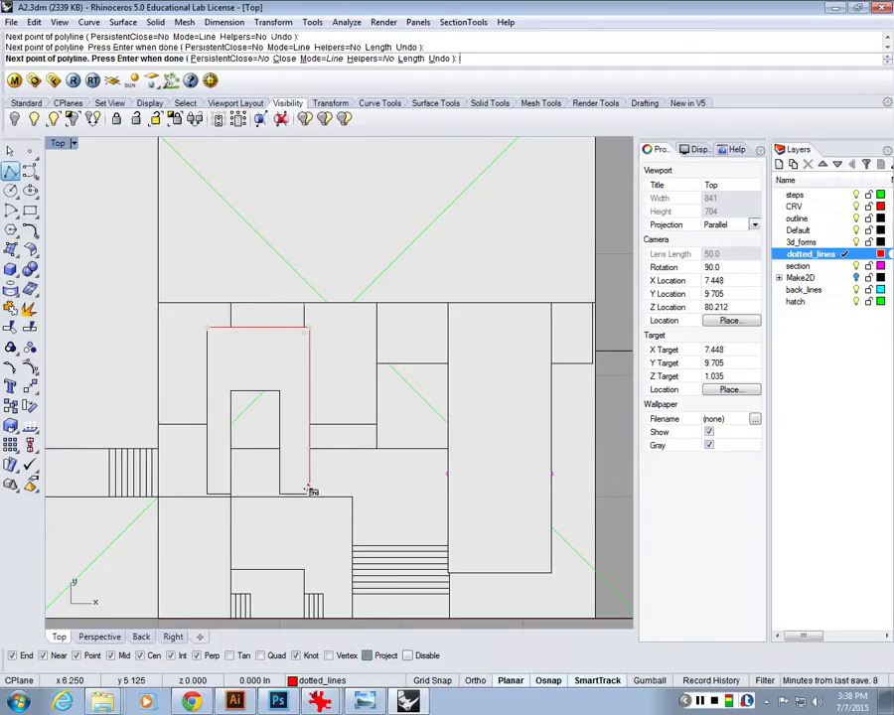
{"action": "left_click", "coordinate": [279, 494]}
{"action": "left_click", "coordinate": [279, 393]}
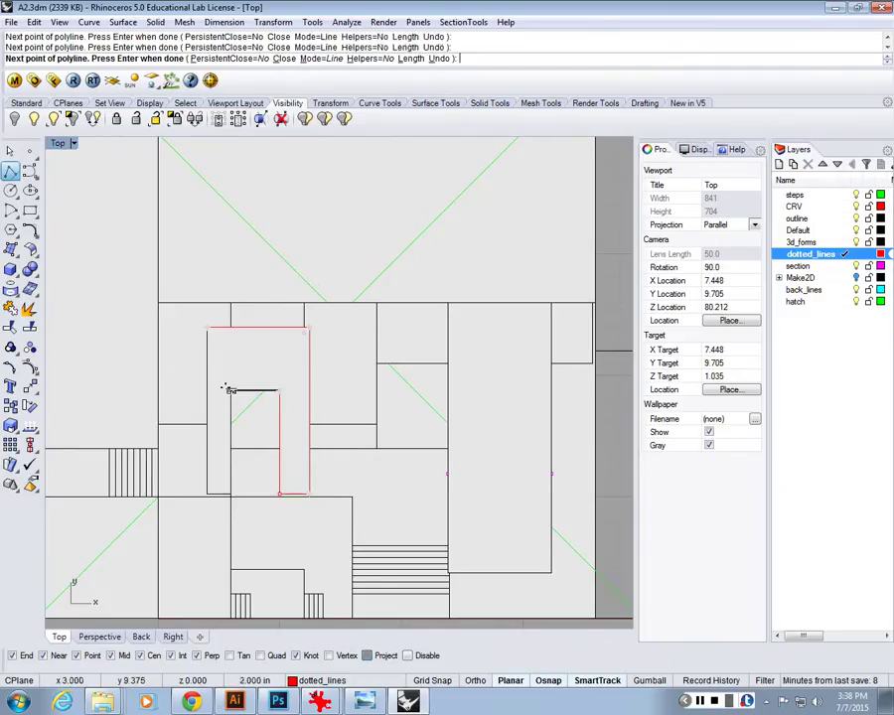
{"action": "left_click", "coordinate": [230, 390]}
{"action": "scroll", "coordinate": [221, 499], "scroll_direction": "up", "scroll_amount": 4}
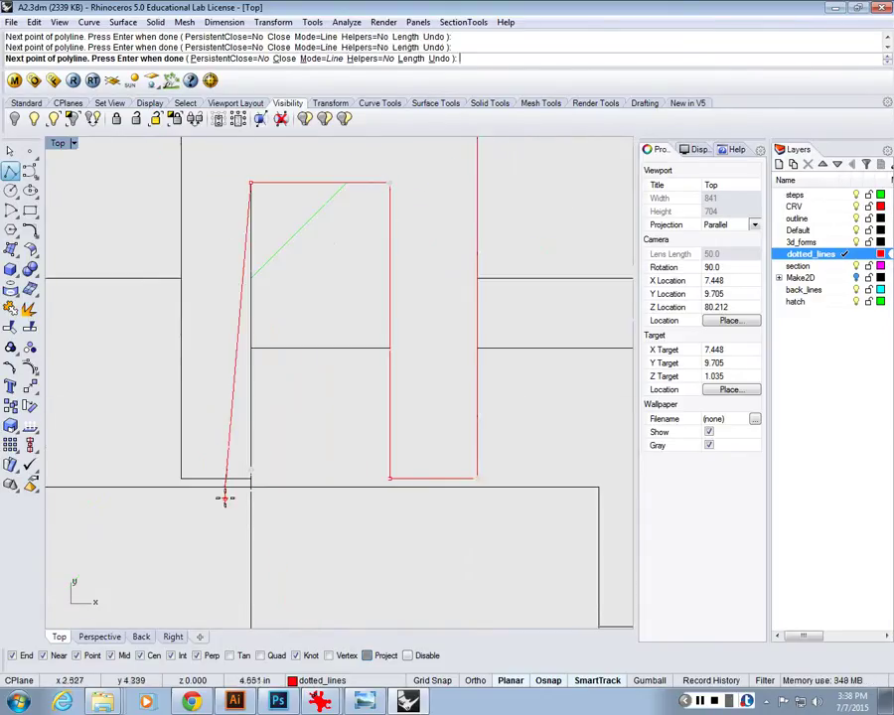
{"action": "left_click", "coordinate": [250, 478]}
{"action": "left_click", "coordinate": [188, 478]}
{"action": "scroll", "coordinate": [189, 478], "scroll_direction": "down", "scroll_amount": 4}
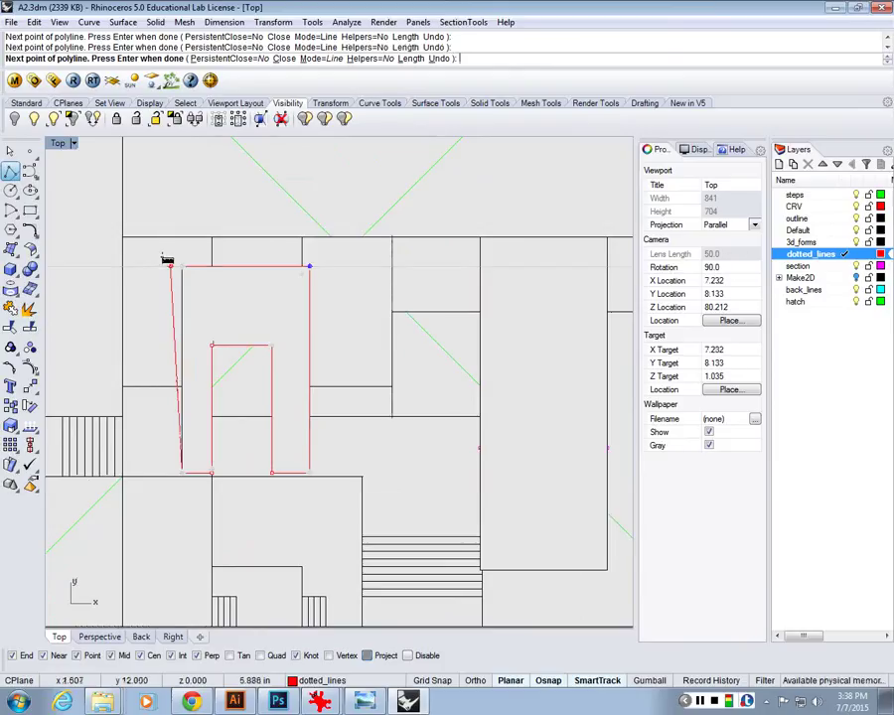
{"action": "left_click", "coordinate": [182, 266]}
{"action": "scroll", "coordinate": [251, 292], "scroll_direction": "down", "scroll_amount": 4}
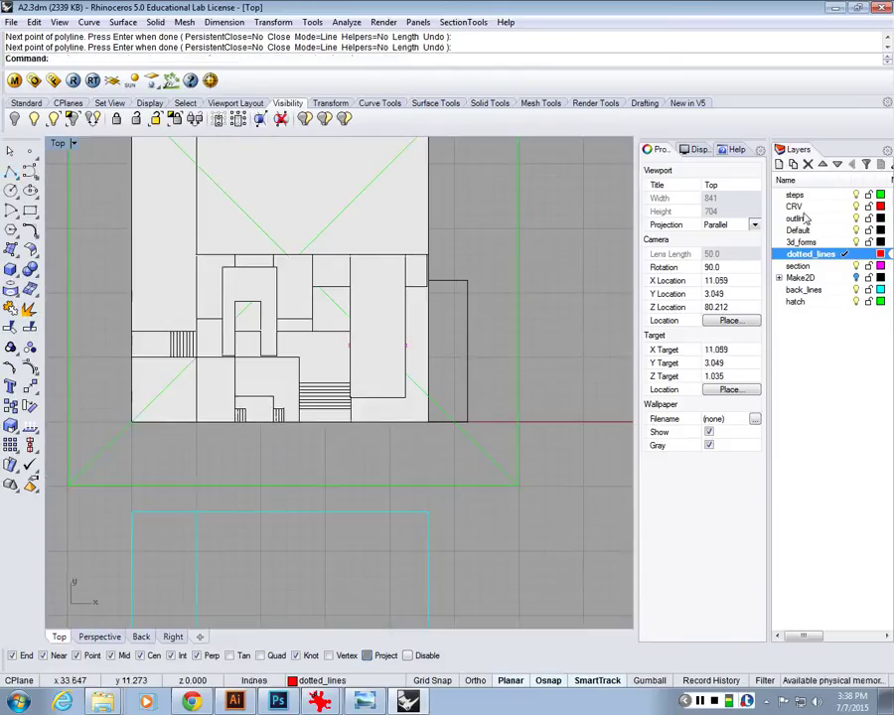
Hide the 3d_forms layer and select the U-shaped outline.
{"action": "left_click", "coordinate": [800, 242]}
{"action": "scroll", "coordinate": [242, 351], "scroll_direction": "up", "scroll_amount": 3}
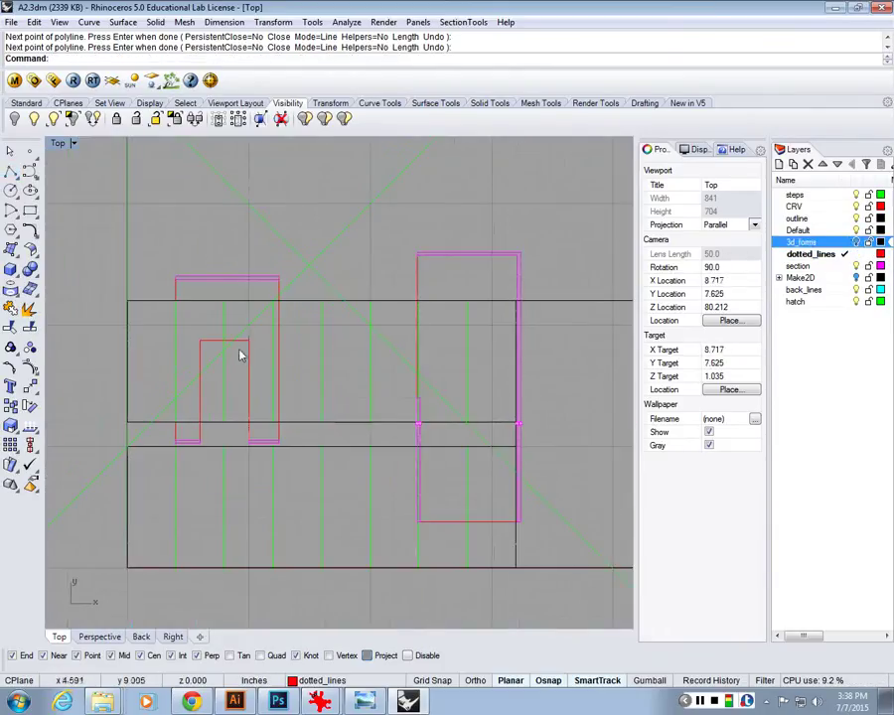
{"action": "left_click", "coordinate": [243, 352]}
Move both red dotted_lines outlines 30 units straight down, then deselect them.
{"action": "left_click", "coordinate": [444, 519]}
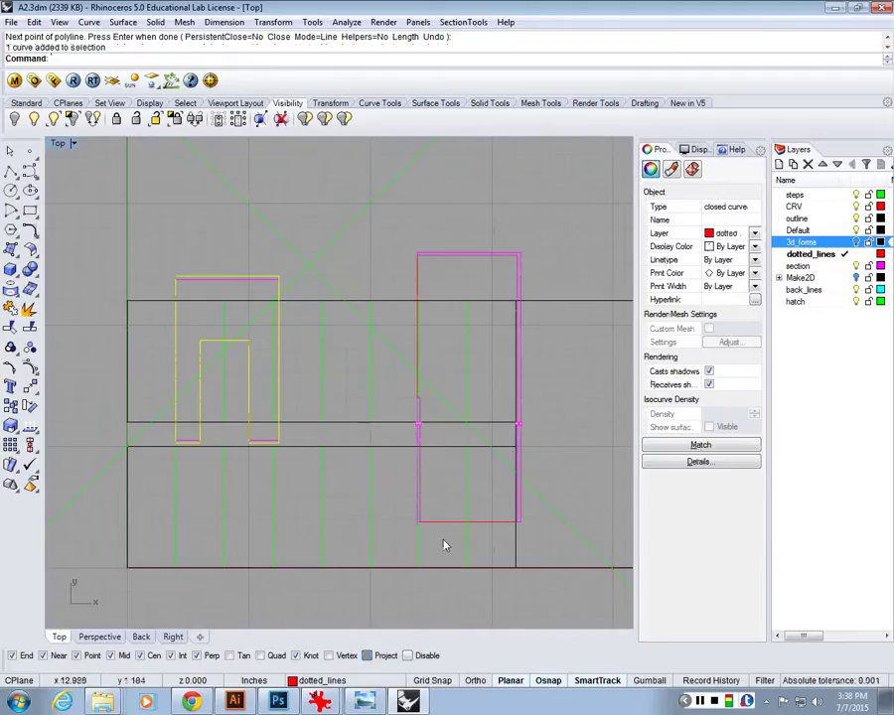
{"action": "scroll", "coordinate": [399, 302], "scroll_direction": "down", "scroll_amount": 5}
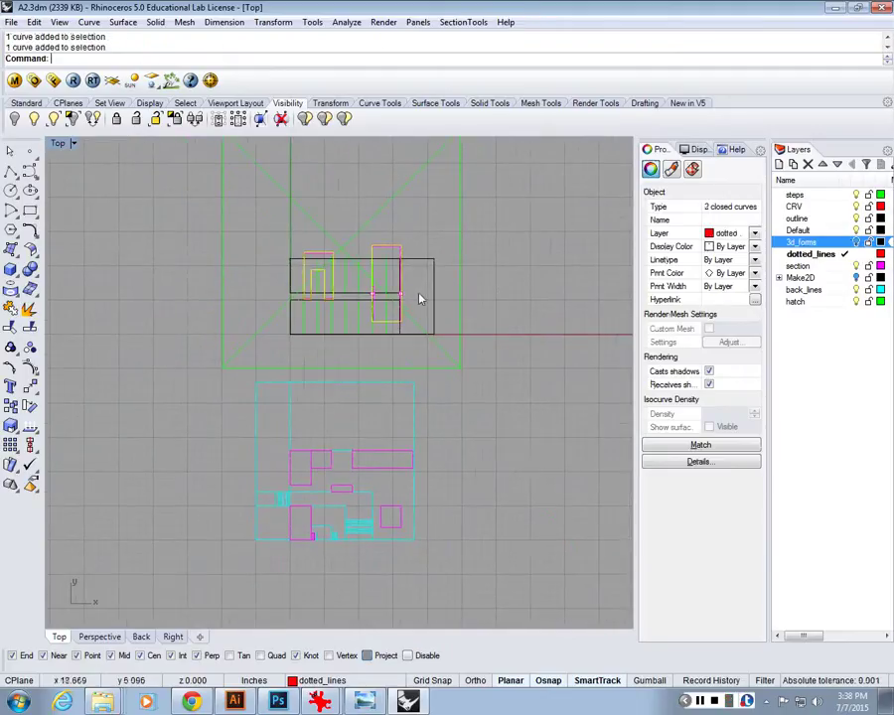
{"action": "type", "text": "m"}
{"action": "key", "text": "Return"}
{"action": "left_click", "coordinate": [498, 278]}
{"action": "type", "text": "30"}
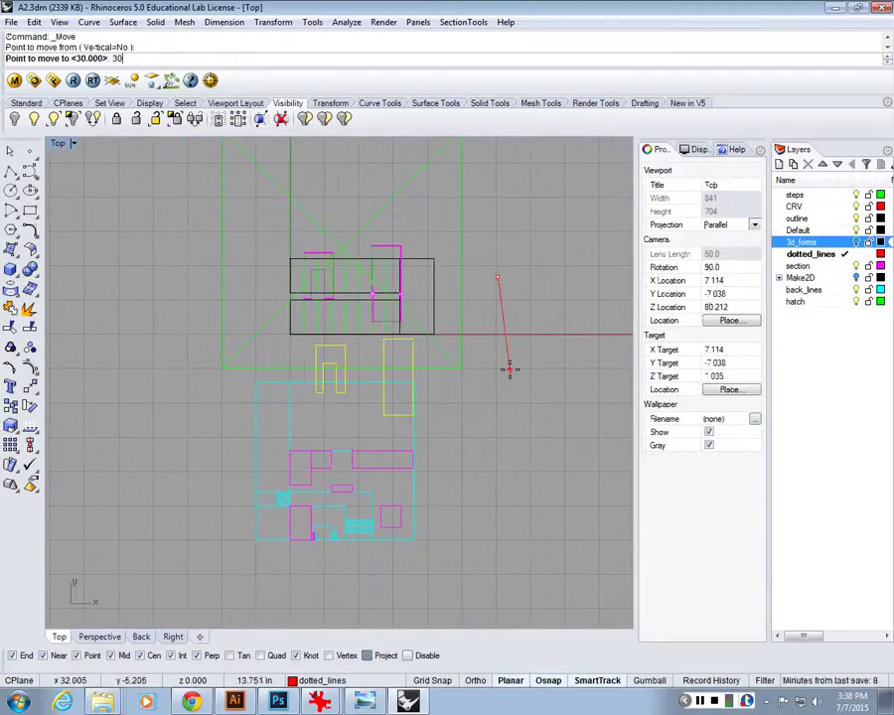
{"action": "key", "text": "Return"}
{"action": "left_click", "coordinate": [508, 370]}
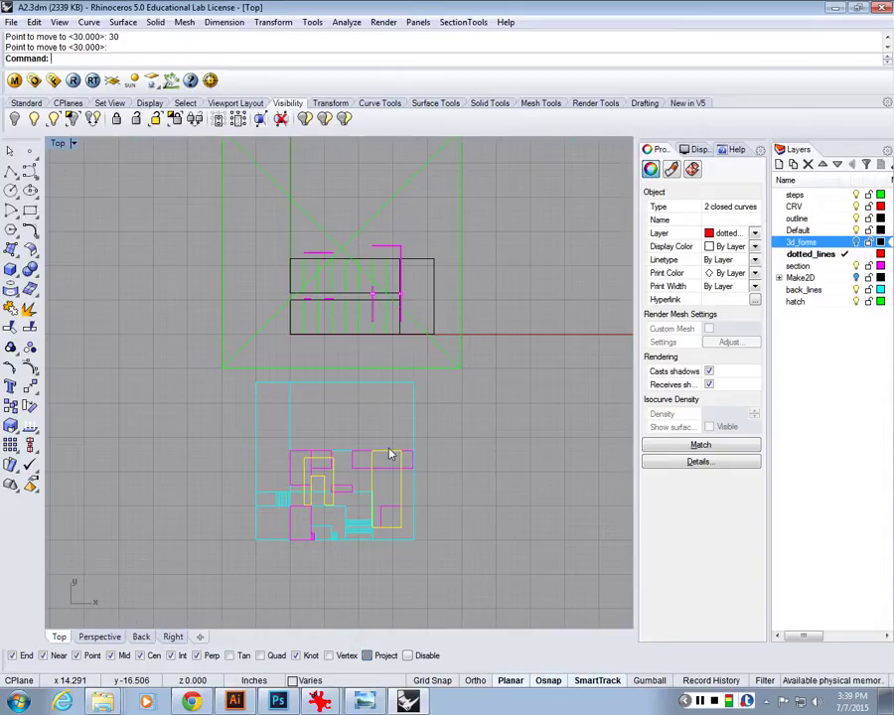
{"action": "key", "text": "Escape"}
{"action": "scroll", "coordinate": [294, 452], "scroll_direction": "up", "scroll_amount": 5}
Check the overlapping red closed curves and centre the plan in the view.
{"action": "scroll", "coordinate": [204, 442], "scroll_direction": "down", "scroll_amount": 1}
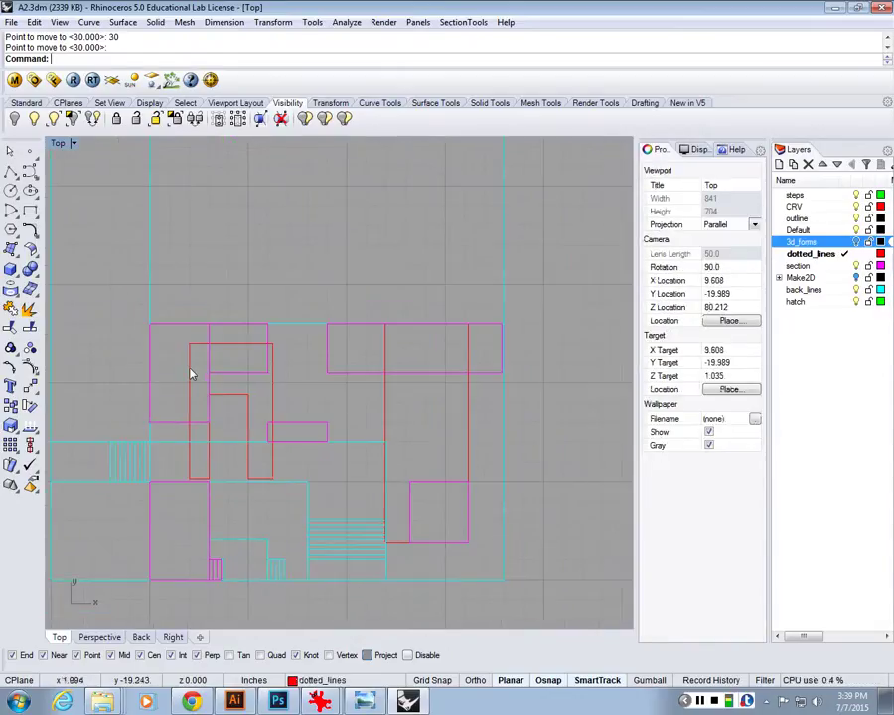
{"action": "left_click", "coordinate": [190, 371]}
{"action": "left_click", "coordinate": [394, 411]}
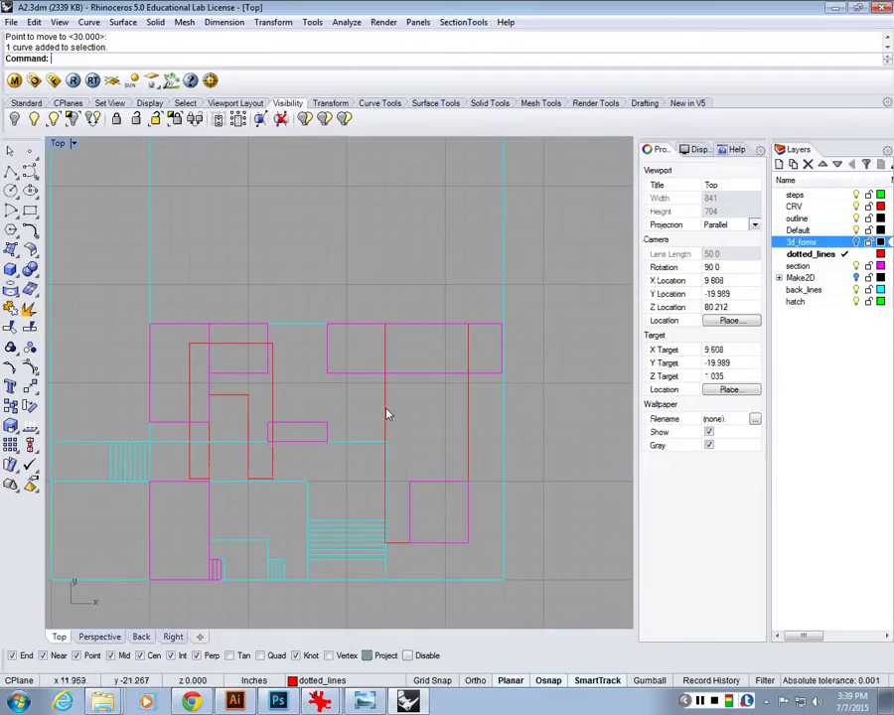
{"action": "left_click", "coordinate": [386, 414]}
{"action": "key", "text": "Escape"}
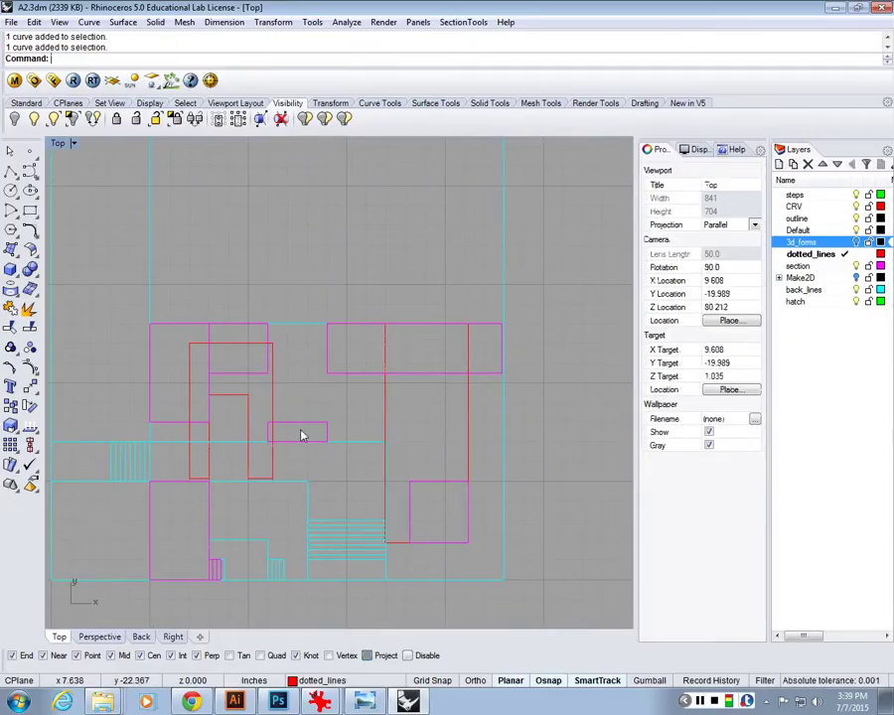
{"action": "left_click", "coordinate": [321, 383]}
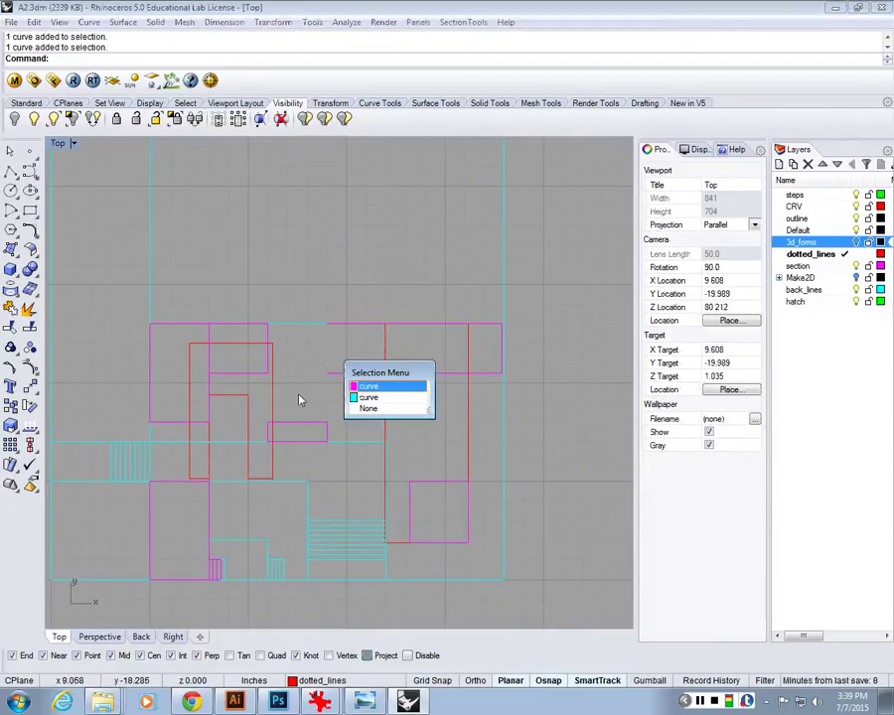
{"action": "scroll", "coordinate": [254, 285], "scroll_direction": "down", "scroll_amount": 2}
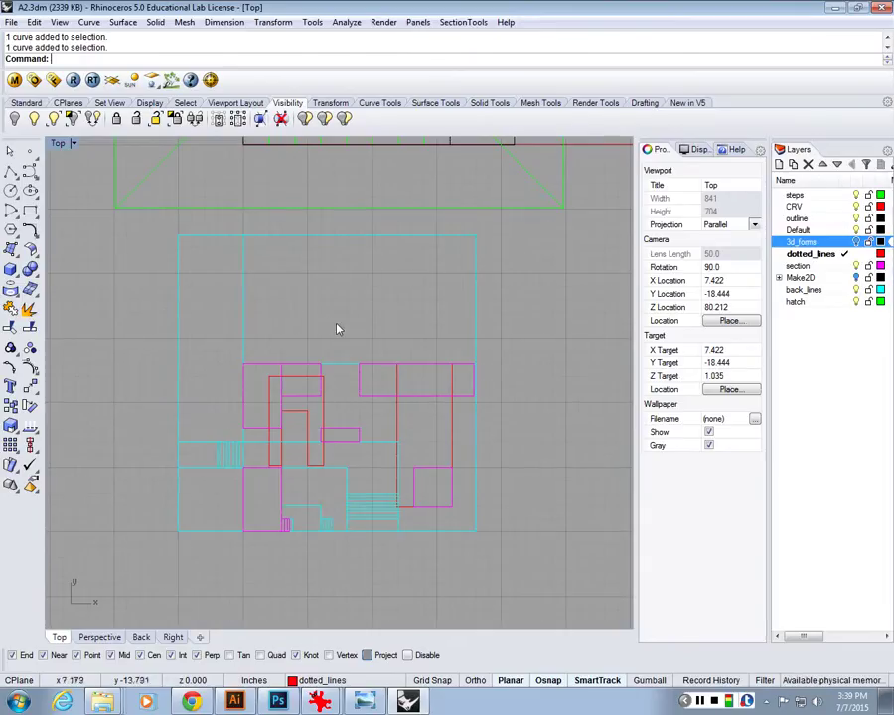
{"action": "scroll", "coordinate": [338, 326], "scroll_direction": "down", "scroll_amount": 2}
{"action": "left_click_drag", "start_coordinate": [389, 338], "coordinate": [368, 360]}
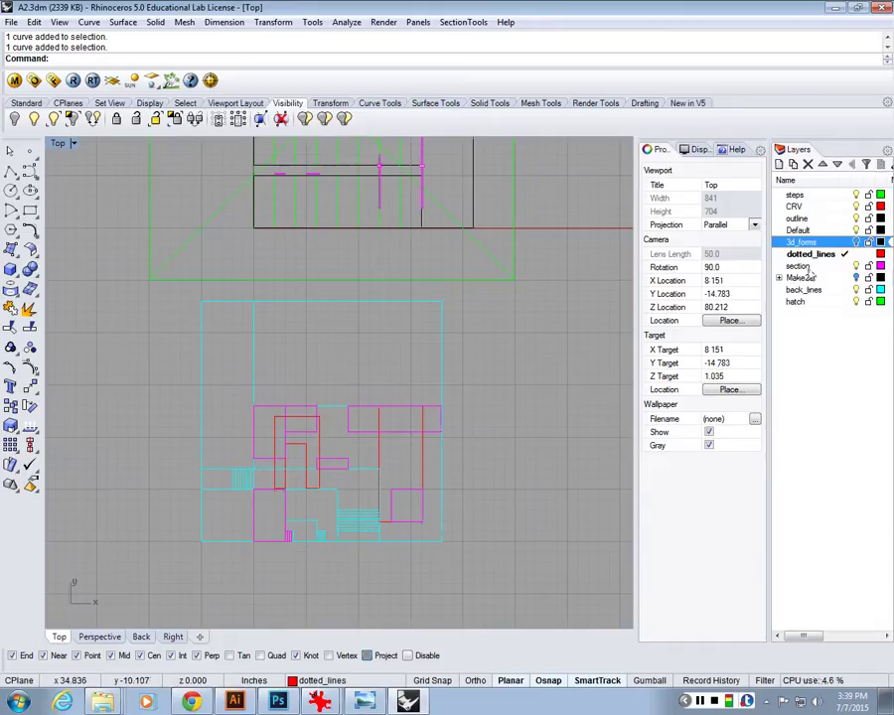
Make section the current layer and hide the dotted_lines and back_lines layers.
{"action": "left_click", "coordinate": [856, 266]}
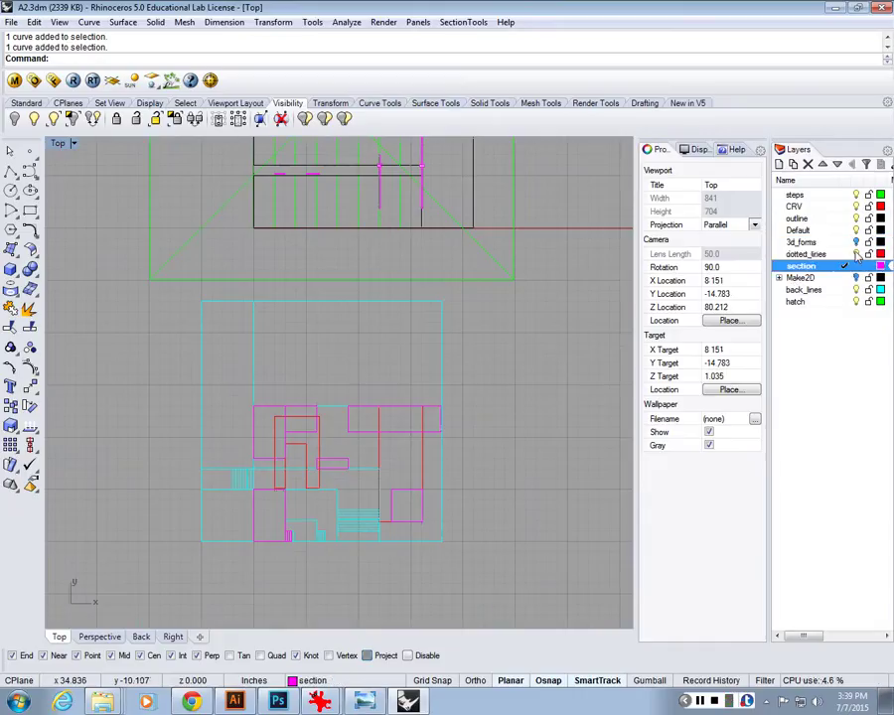
{"action": "left_click", "coordinate": [856, 255]}
{"action": "scroll", "coordinate": [253, 329], "scroll_direction": "up", "scroll_amount": 3}
{"action": "scroll", "coordinate": [253, 327], "scroll_direction": "down", "scroll_amount": 1}
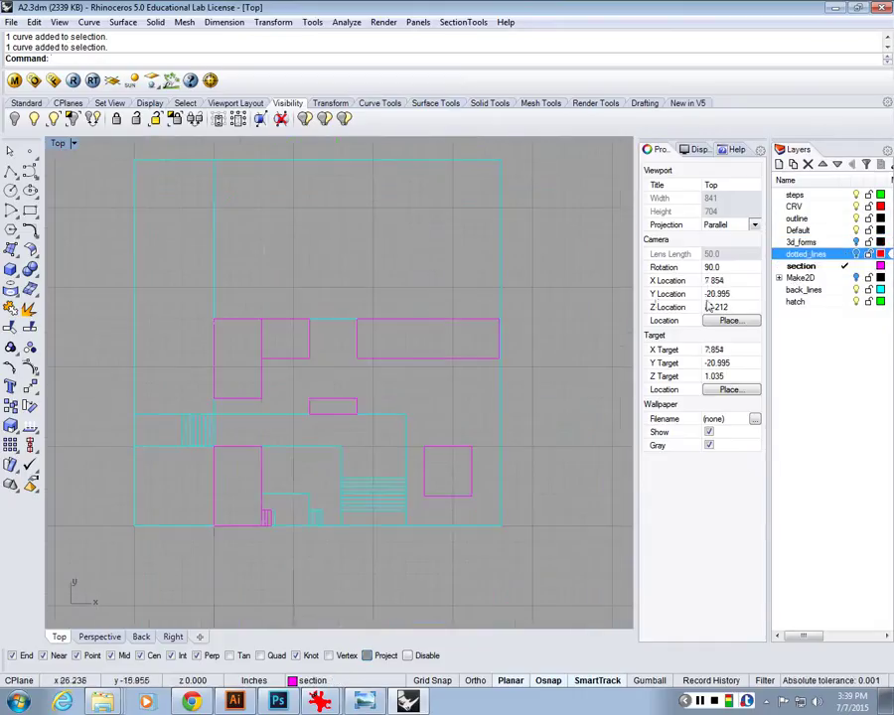
{"action": "left_click", "coordinate": [804, 289]}
{"action": "left_click", "coordinate": [857, 289]}
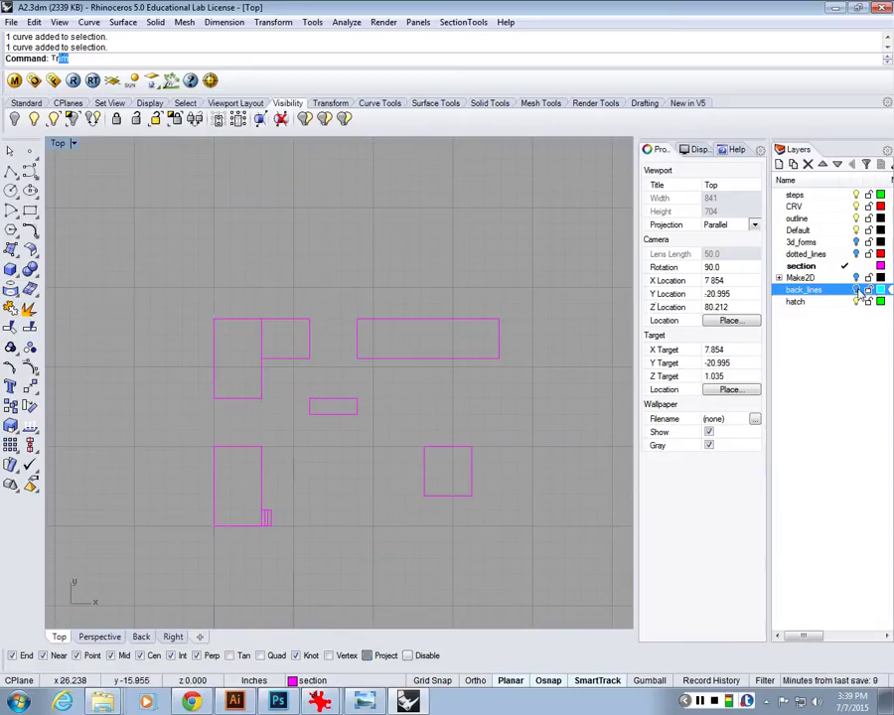
Trim the stray segments, using all section curves as cutting edges.
{"action": "key", "text": "Return"}
{"action": "left_click_drag", "start_coordinate": [532, 518], "coordinate": [227, 321]}
{"action": "key", "text": "Return"}
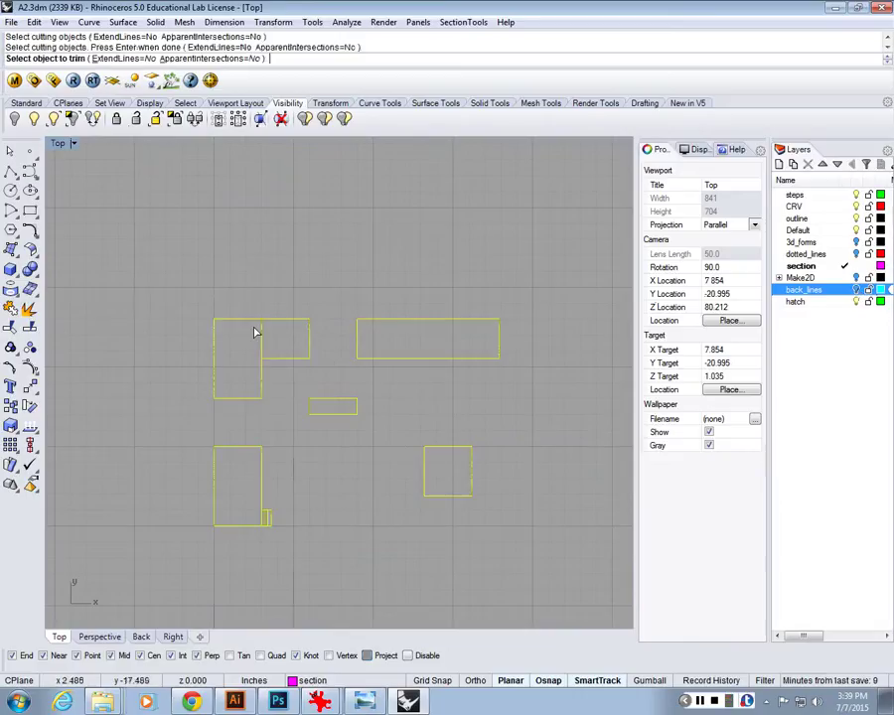
{"action": "scroll", "coordinate": [253, 330], "scroll_direction": "up", "scroll_amount": 2}
{"action": "left_click", "coordinate": [262, 338]}
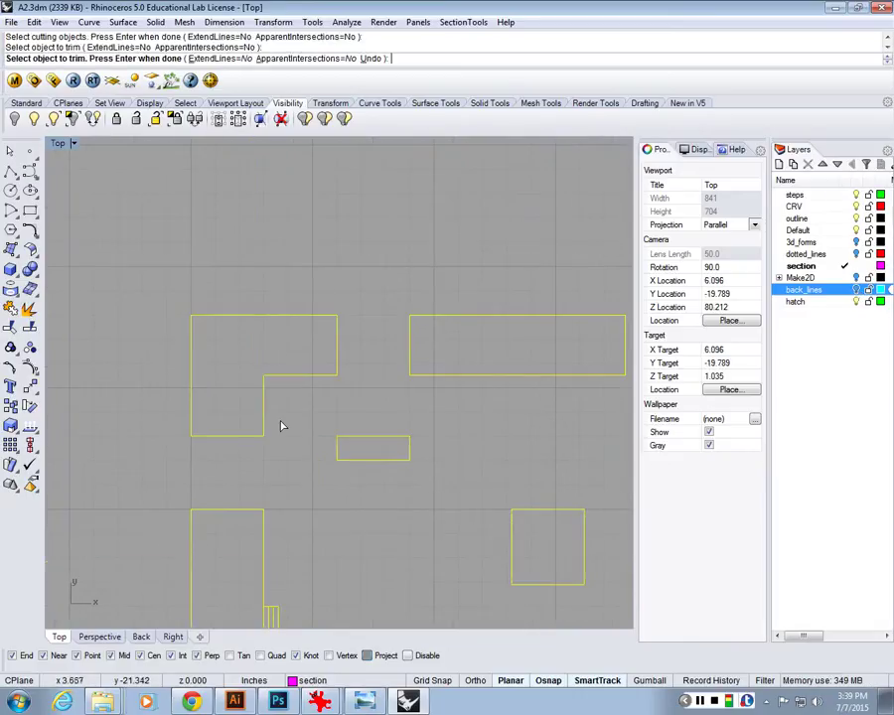
{"action": "scroll", "coordinate": [266, 621], "scroll_direction": "up", "scroll_amount": 5}
{"action": "left_click", "coordinate": [217, 463]}
{"action": "scroll", "coordinate": [214, 462], "scroll_direction": "down", "scroll_amount": 6}
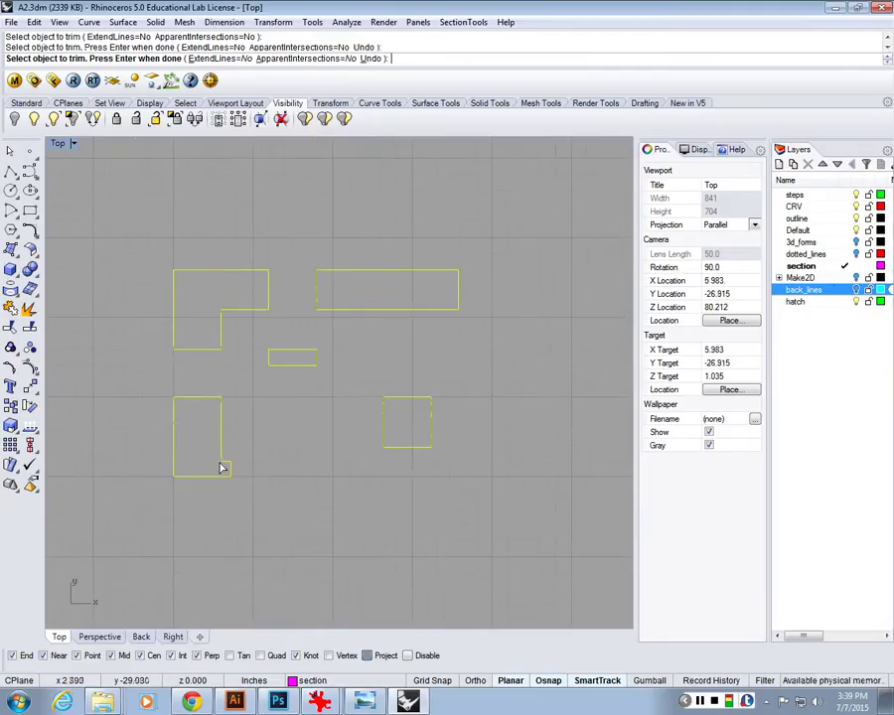
{"action": "key", "text": "Return"}
Show back_lines and dotted_lines again and window-select all 126 plan curves.
{"action": "left_click", "coordinate": [856, 289]}
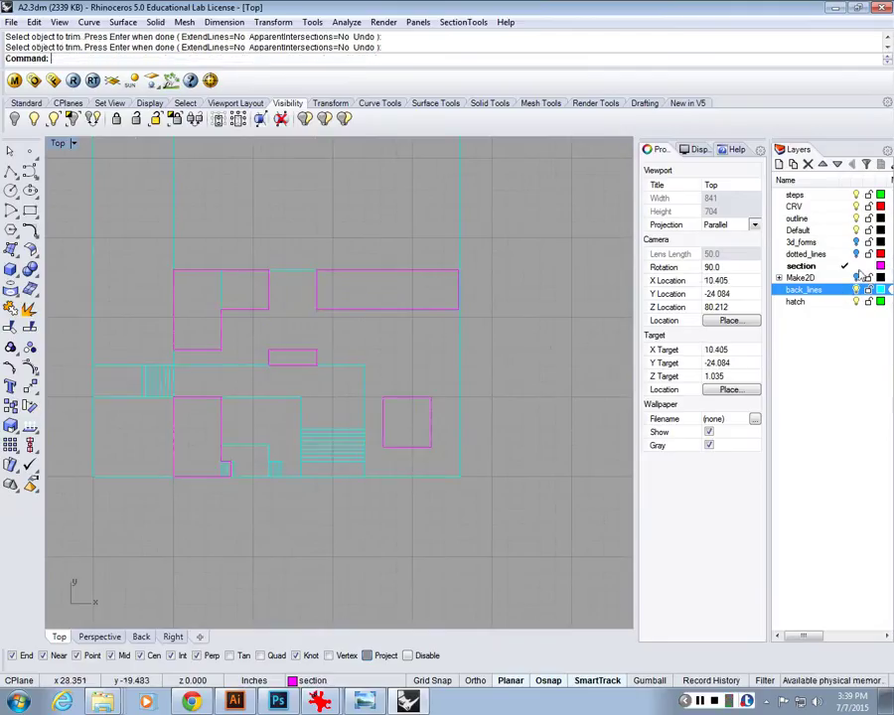
{"action": "left_click", "coordinate": [856, 254]}
{"action": "scroll", "coordinate": [299, 369], "scroll_direction": "down", "scroll_amount": 3}
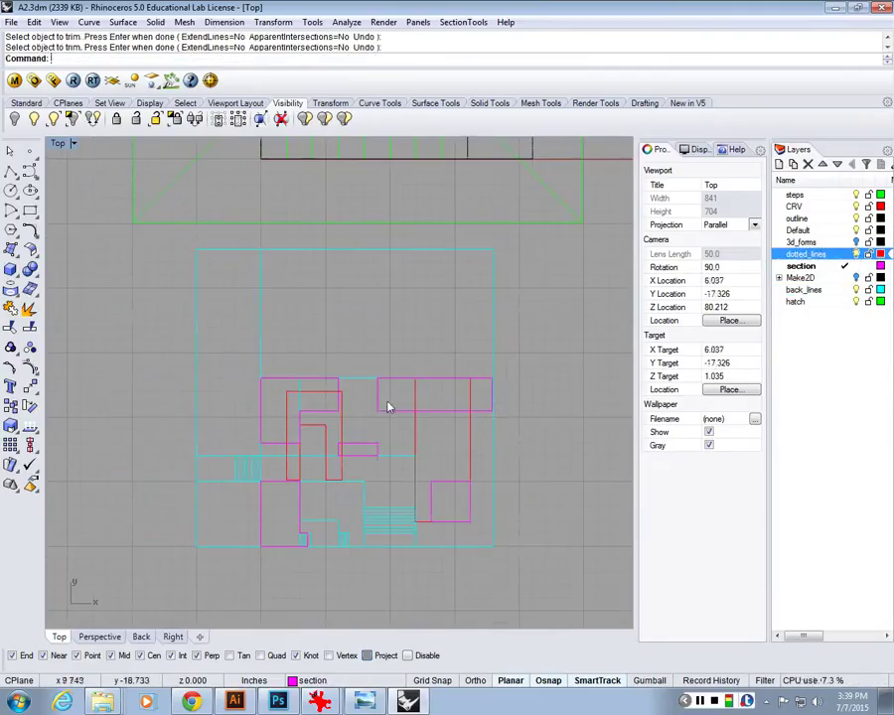
{"action": "left_click_drag", "start_coordinate": [497, 556], "coordinate": [173, 235]}
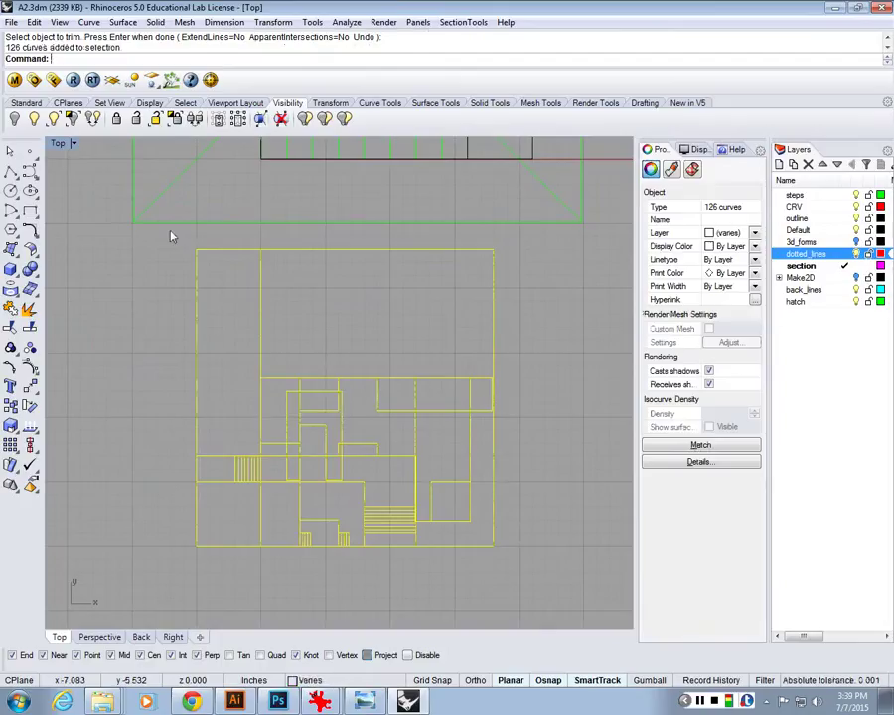
Export Selected as Adobe Illustrator (*.ai) named 'plan', keeping model scale.
{"action": "left_click", "coordinate": [10, 22]}
{"action": "left_click", "coordinate": [65, 205]}
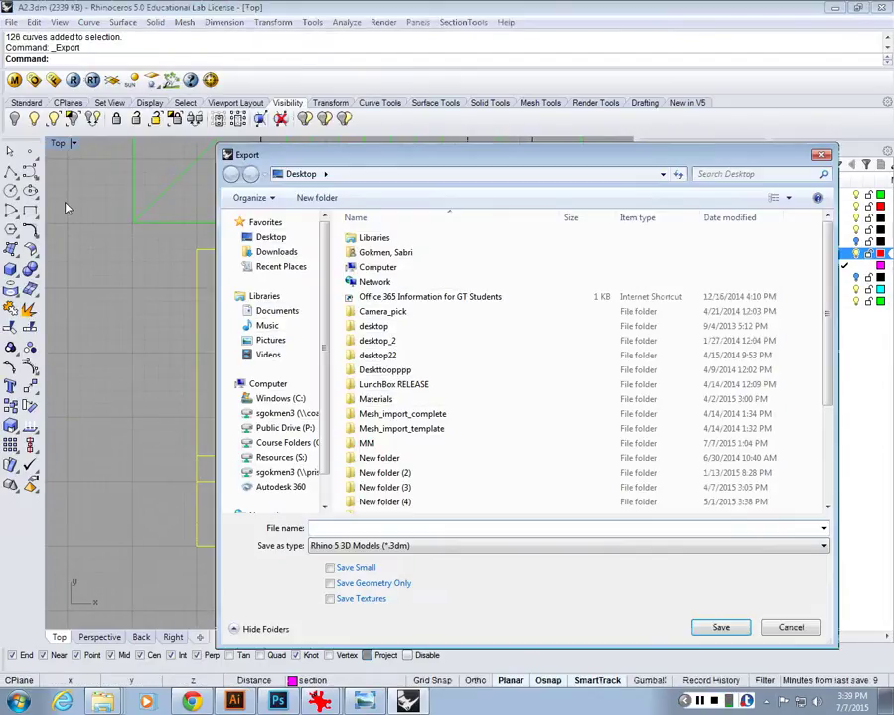
{"action": "left_click", "coordinate": [387, 545]}
{"action": "left_click", "coordinate": [388, 292]}
{"action": "left_click", "coordinate": [371, 527]}
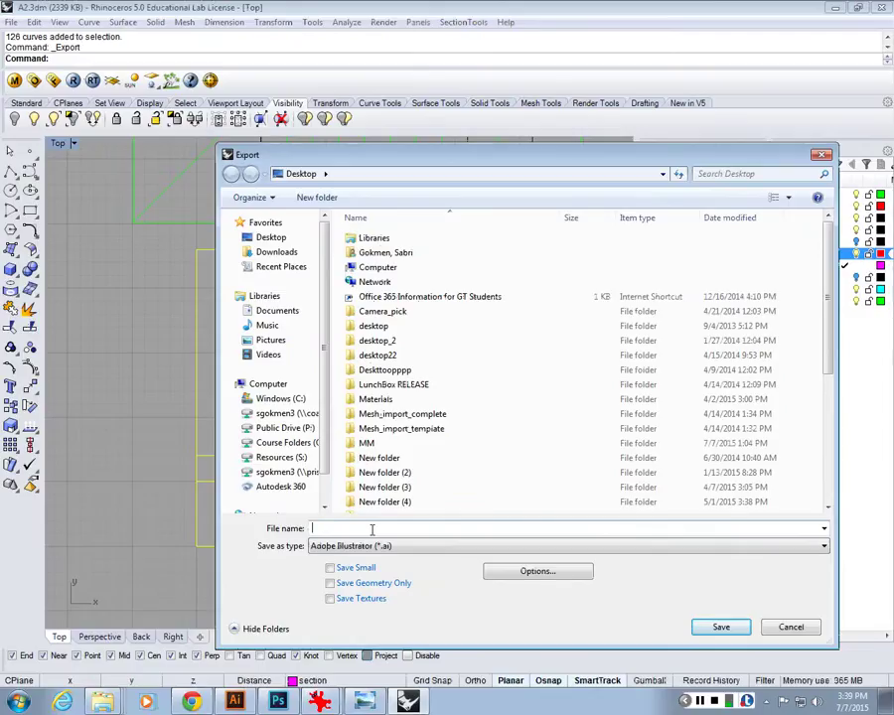
{"action": "type", "text": "plan"}
{"action": "key", "text": "Return"}
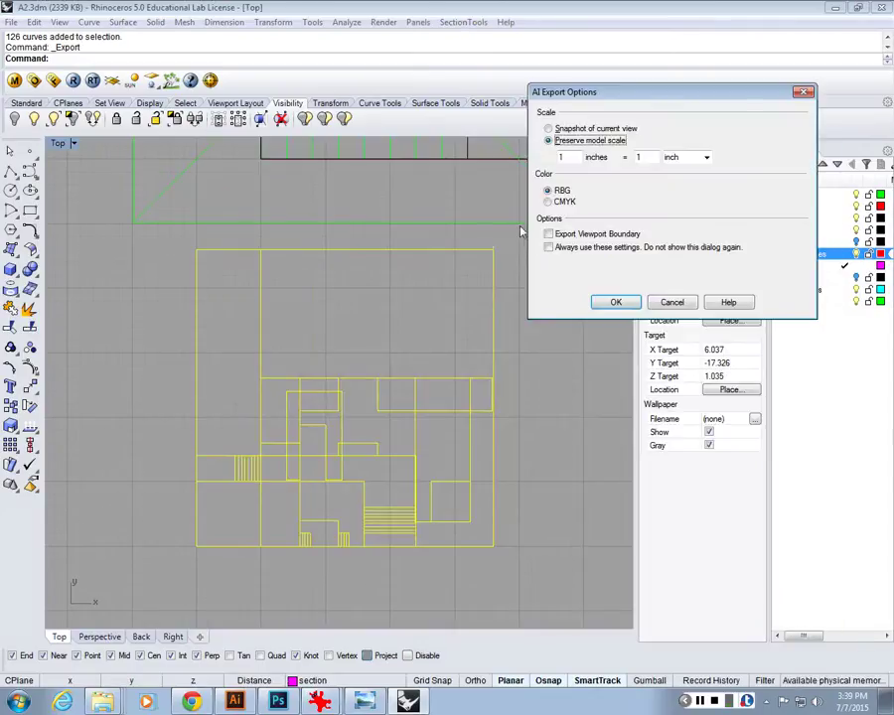
{"action": "left_click", "coordinate": [616, 302]}
Minimize Rhino and open plan.AI from the desktop in Illustrator.
{"action": "left_click", "coordinate": [844, 8]}
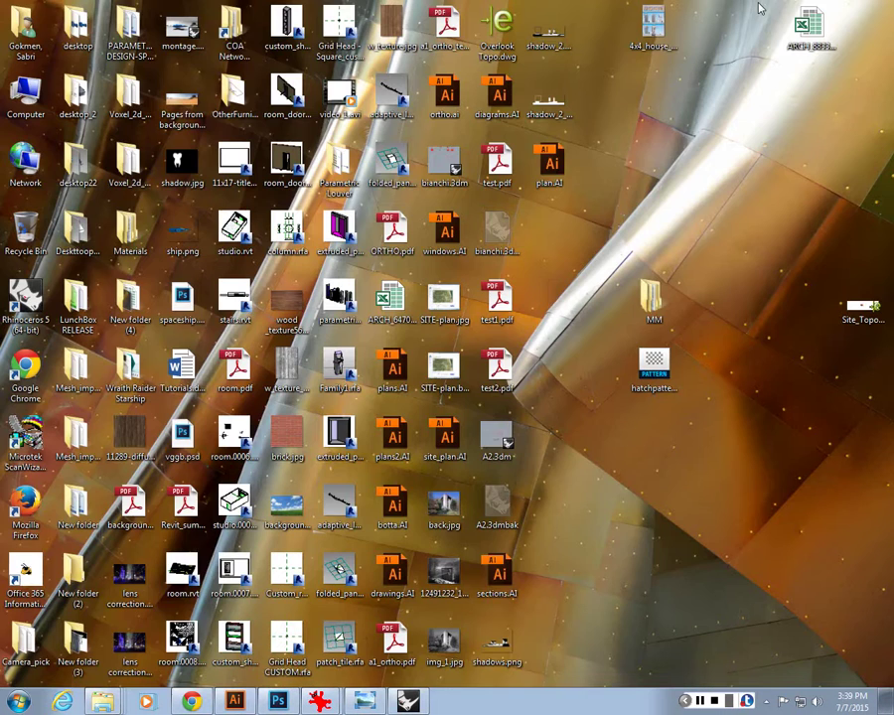
{"action": "double_click", "coordinate": [562, 159]}
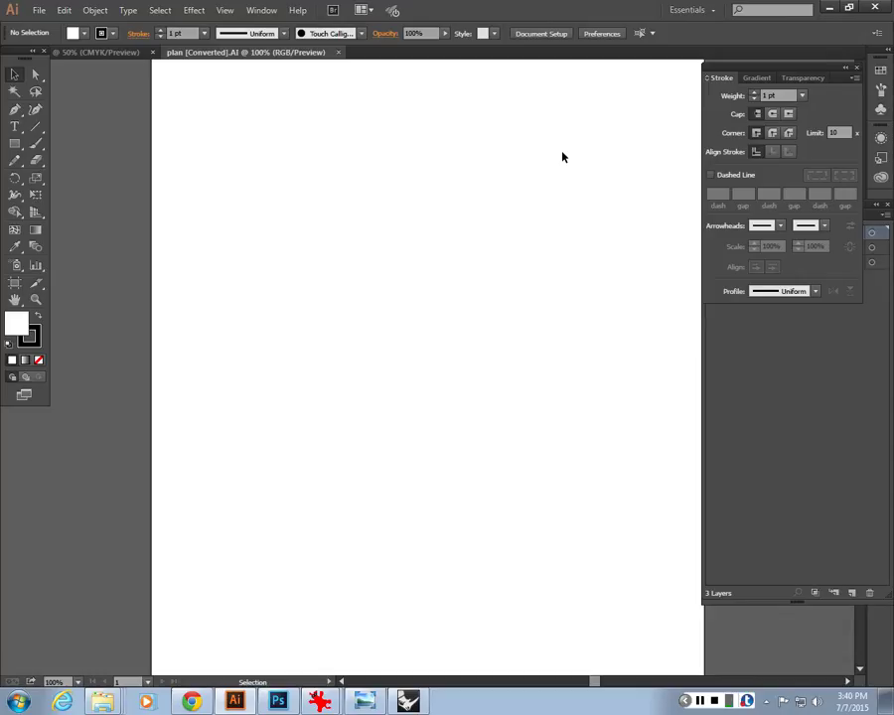
Clear the curve selection in Rhino.
{"action": "left_click", "coordinate": [407, 702]}
{"action": "key", "text": "Escape"}
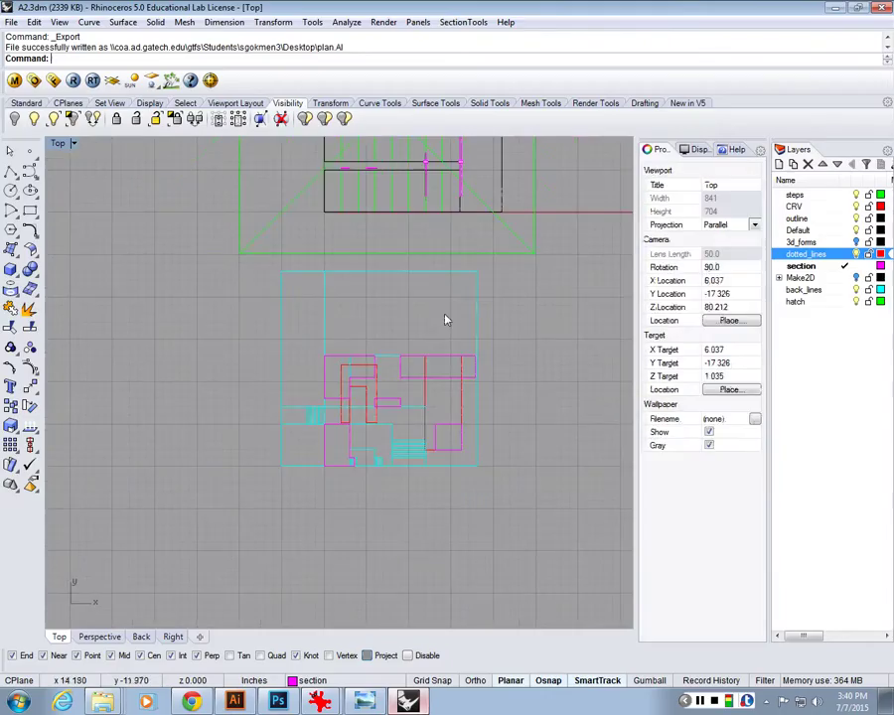
{"action": "scroll", "coordinate": [443, 405], "scroll_direction": "up", "scroll_amount": 5}
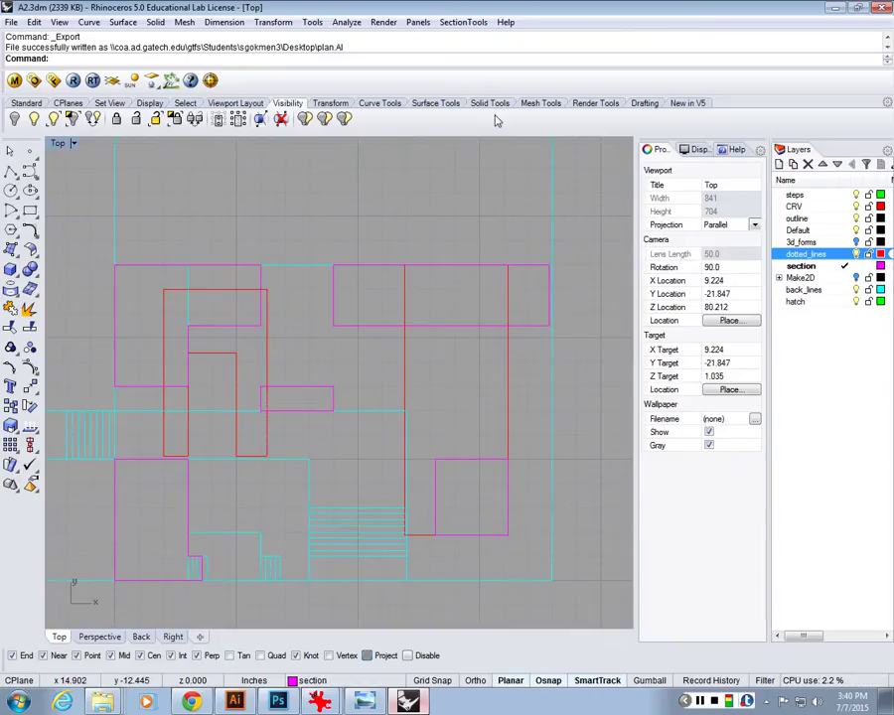
Zoom out to 12.5%, select the plan below the artboard, then return to the board document.
{"action": "key", "text": "alt+Tab"}
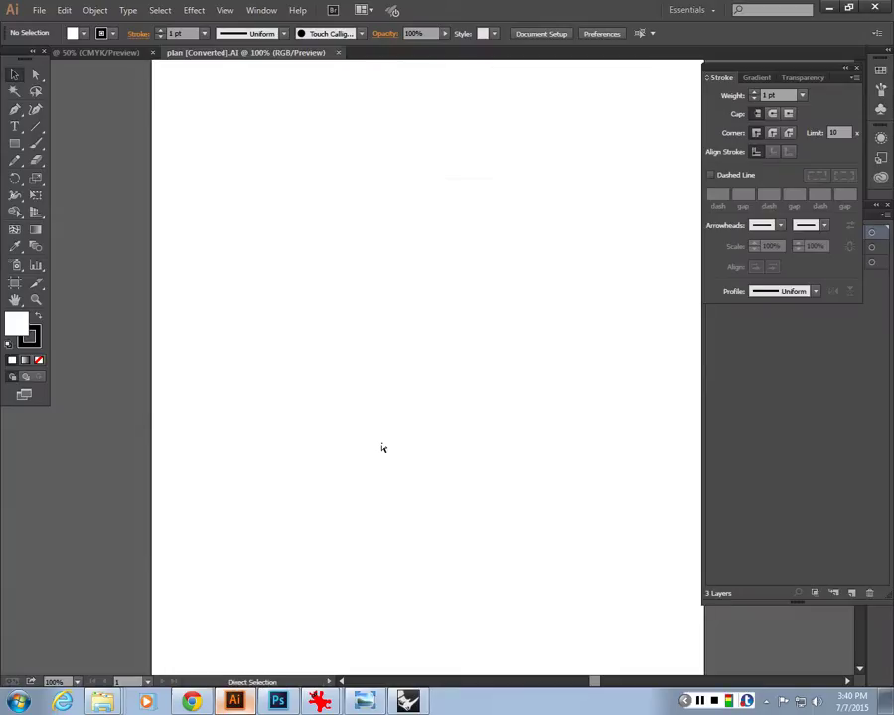
{"action": "key", "text": "ctrl+minus"}
{"action": "key", "text": "ctrl+minus"}
{"action": "key", "text": "ctrl+minus"}
{"action": "key", "text": "ctrl+minus"}
{"action": "left_click_drag", "start_coordinate": [382, 445], "coordinate": [358, 359]}
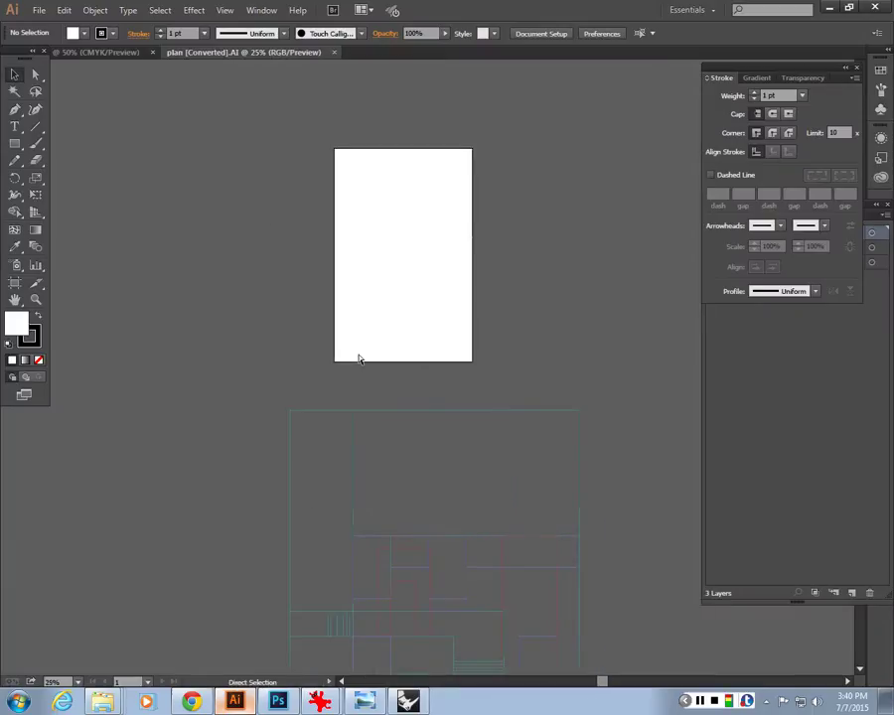
{"action": "key", "text": "ctrl+minus"}
{"action": "key", "text": "v"}
{"action": "left_click", "coordinate": [435, 387]}
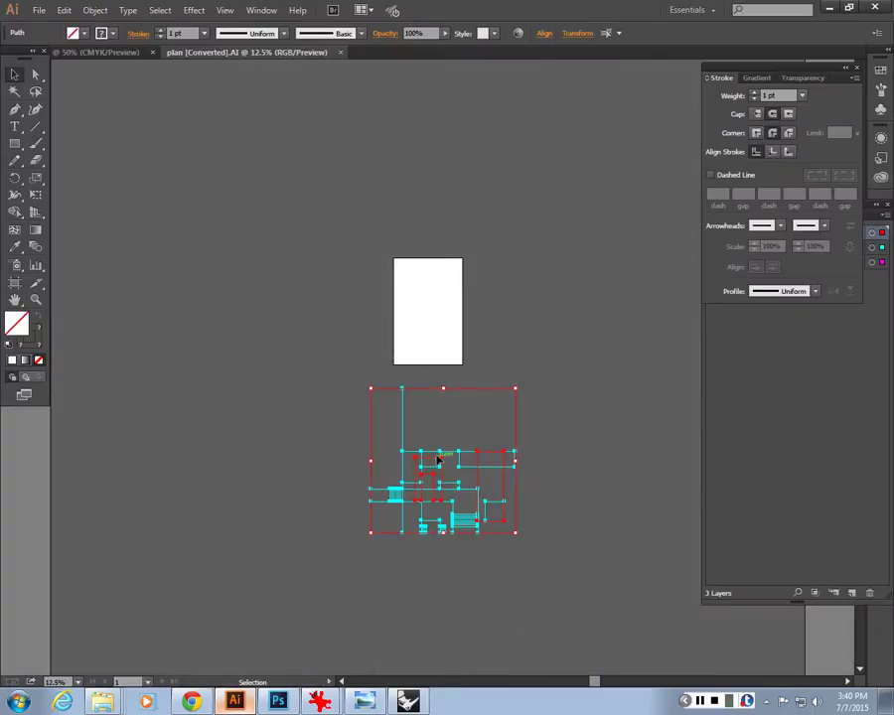
{"action": "key", "text": "ctrl+minus"}
{"action": "key", "text": "ctrl+plus"}
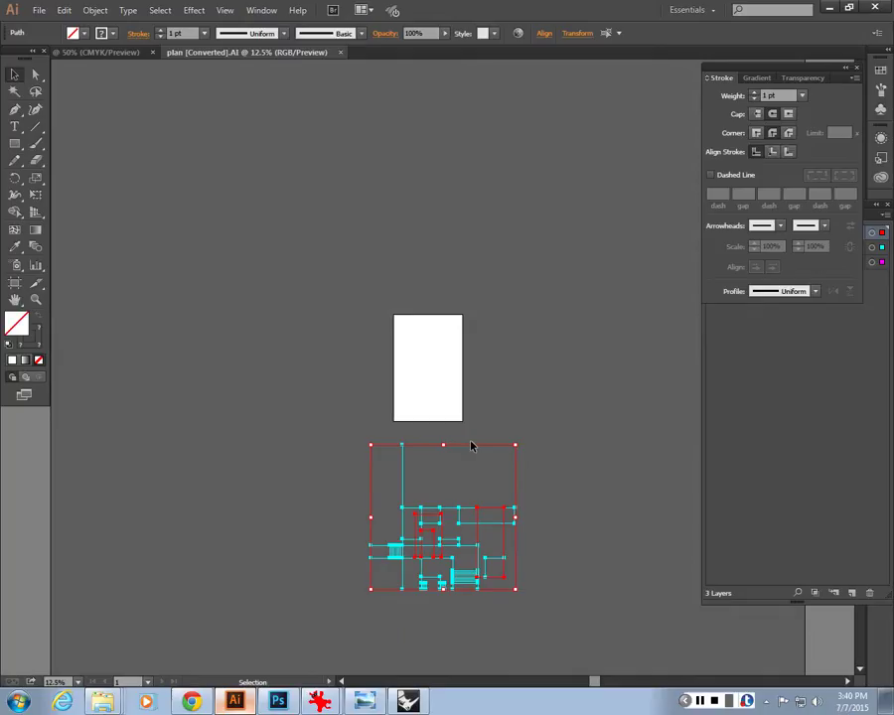
{"action": "left_click", "coordinate": [74, 49]}
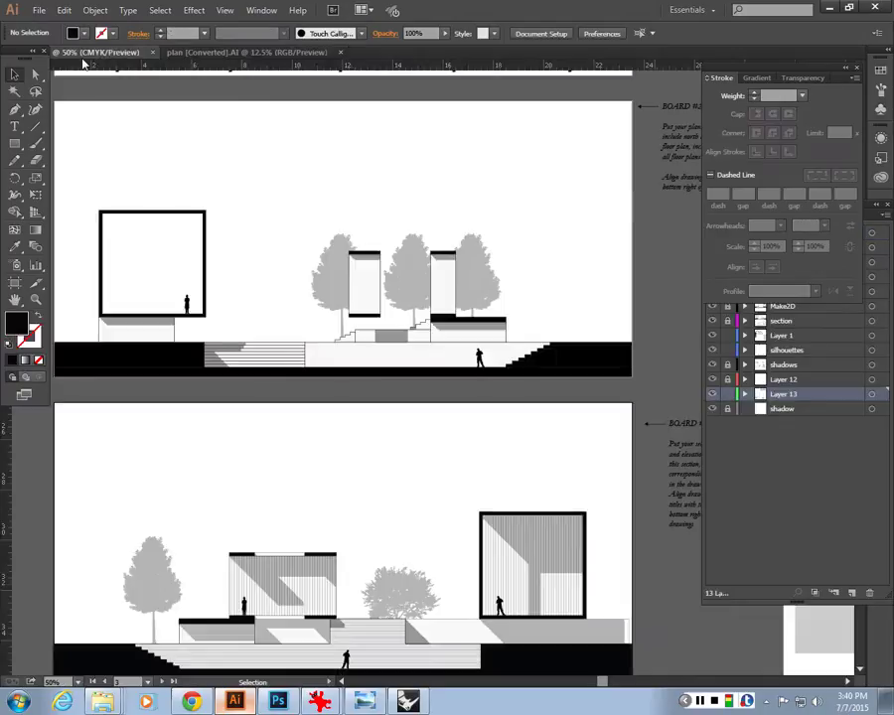
Draw a new artboard to the right of artboard 4.
{"action": "key", "text": "ctrl+minus"}
{"action": "key", "text": "ctrl+minus"}
{"action": "key", "text": "ctrl+minus"}
{"action": "key", "text": "ctrl+minus"}
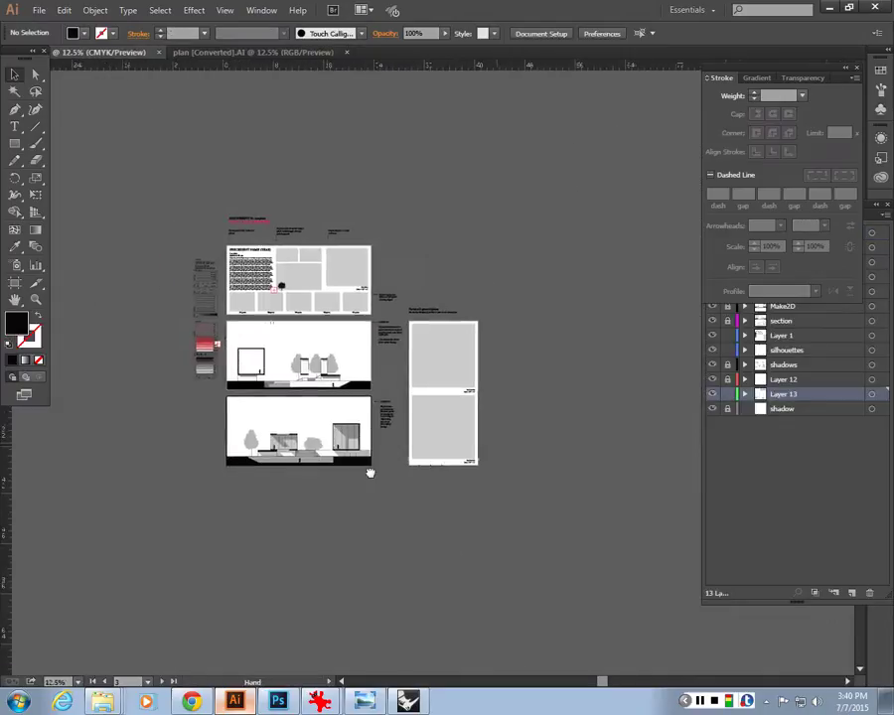
{"action": "left_click_drag", "start_coordinate": [369, 472], "coordinate": [230, 542]}
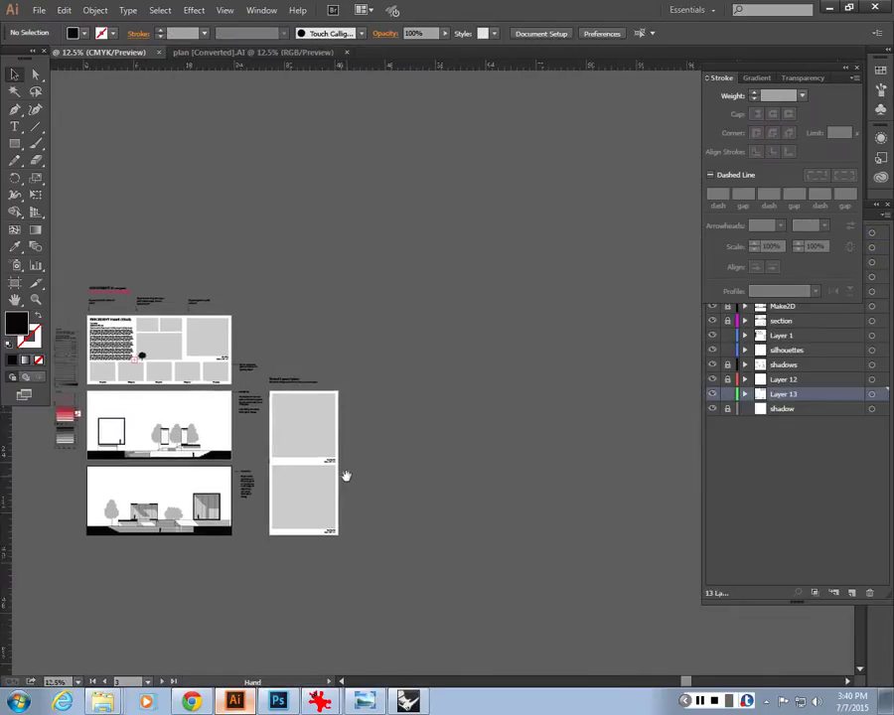
{"action": "left_click", "coordinate": [543, 33]}
{"action": "left_click", "coordinate": [587, 320]}
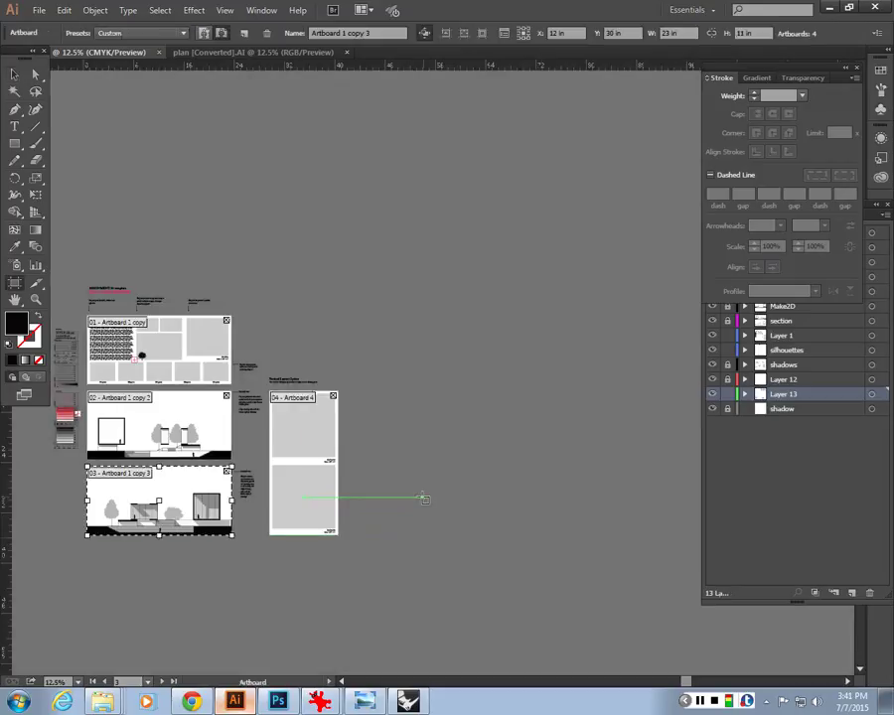
{"action": "left_click_drag", "start_coordinate": [367, 538], "coordinate": [534, 387]}
Give the new artboard a Y position of 23 in and a width of 23 in.
{"action": "left_click", "coordinate": [618, 33]}
{"action": "type", "text": "23"}
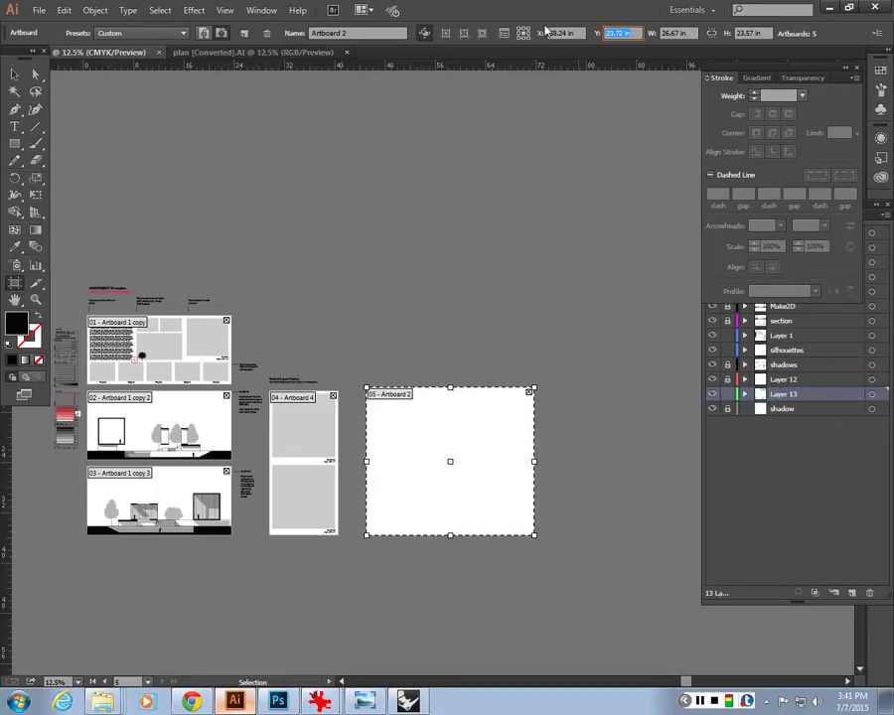
{"action": "key", "text": "Tab"}
{"action": "type", "text": "3"}
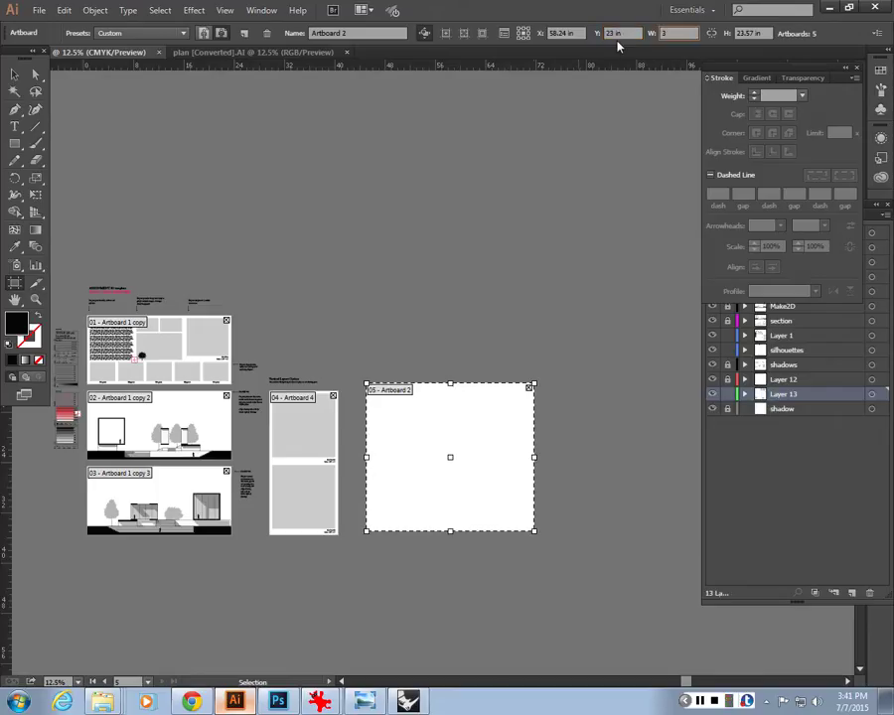
{"action": "key", "text": "Return"}
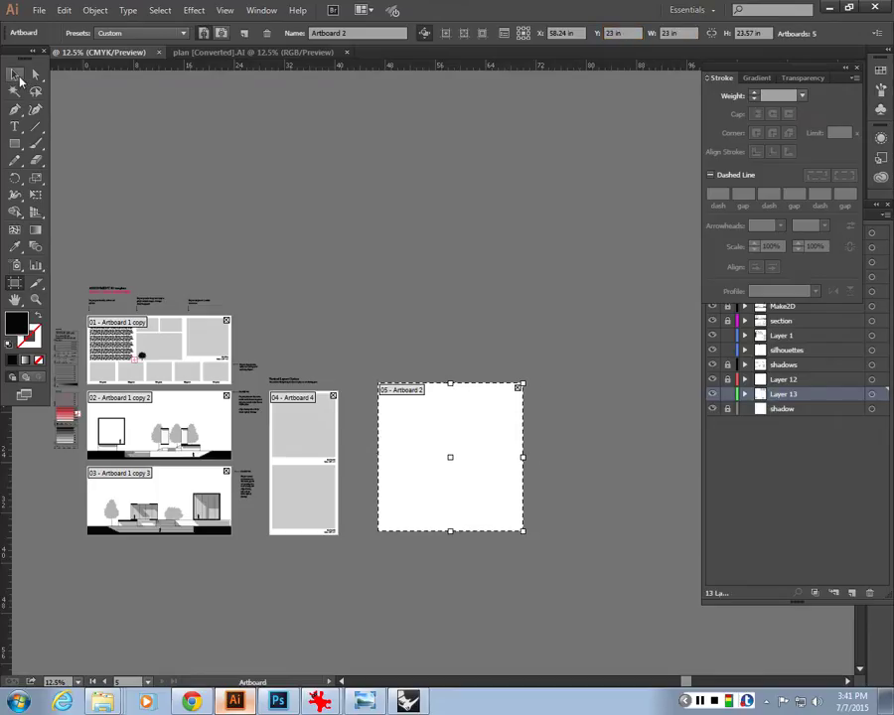
{"action": "left_click", "coordinate": [15, 73]}
{"action": "left_click", "coordinate": [260, 55]}
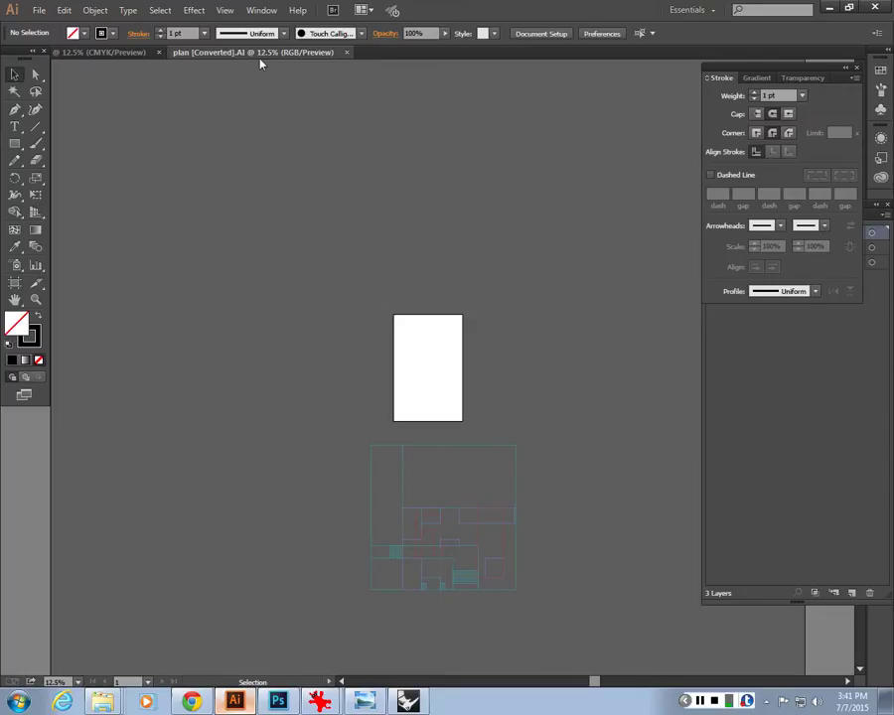
{"action": "key", "text": "ctrl+a"}
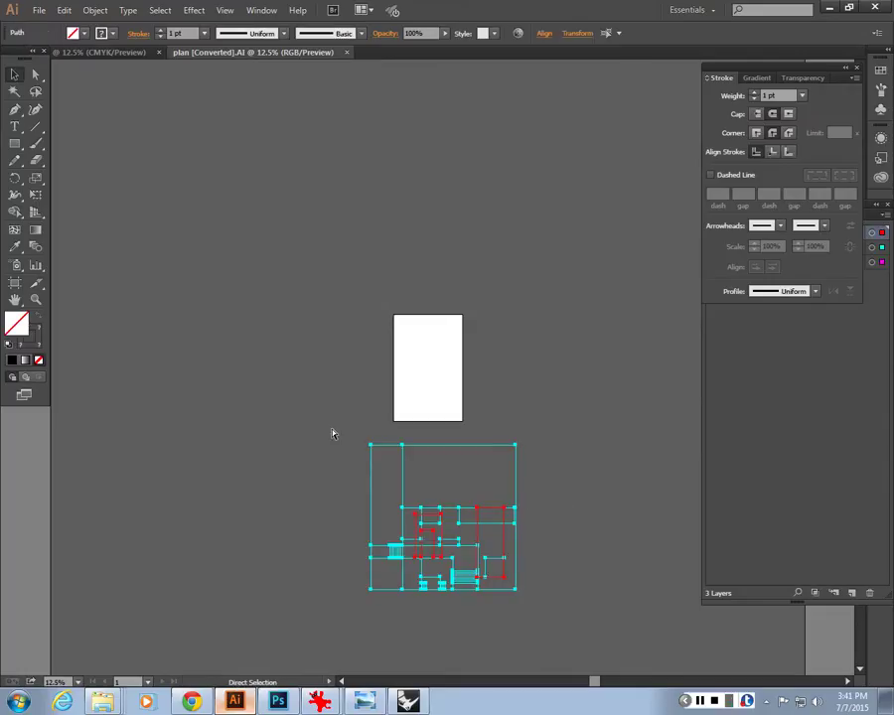
{"action": "left_click", "coordinate": [128, 52]}
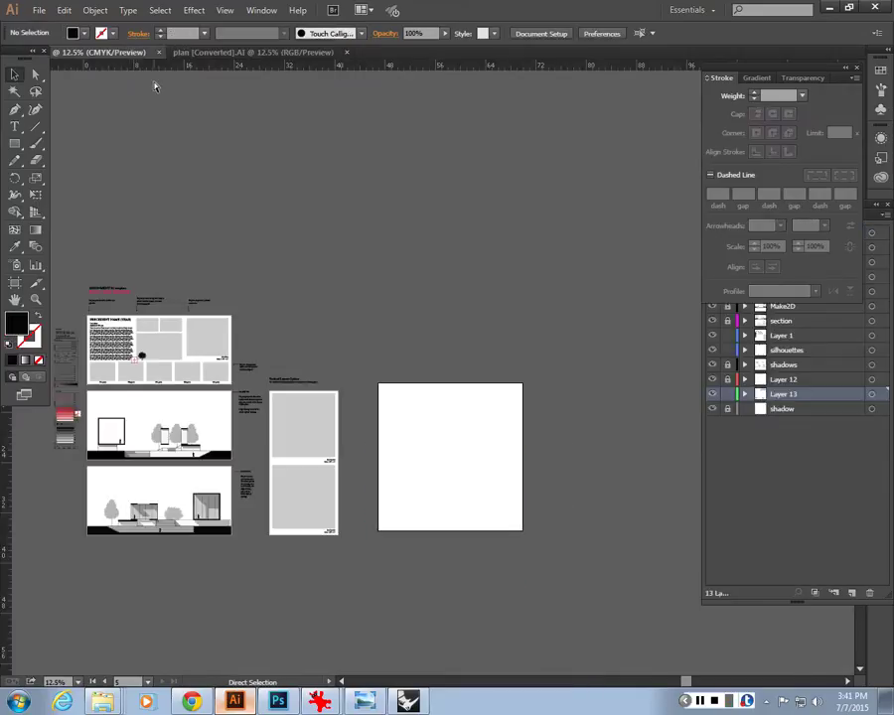
{"action": "key", "text": "ctrl+v"}
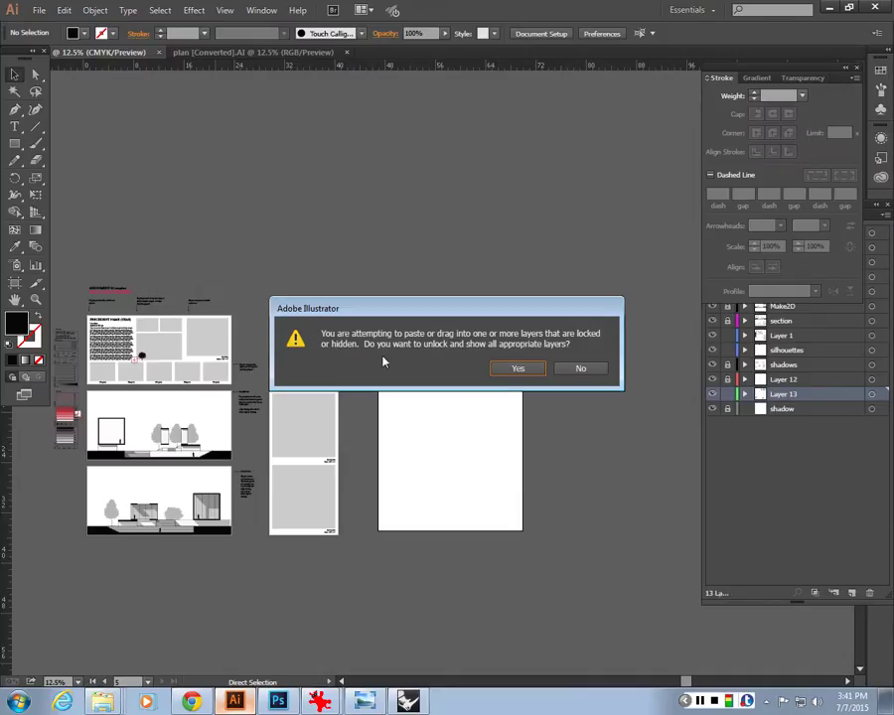
{"action": "left_click", "coordinate": [581, 368]}
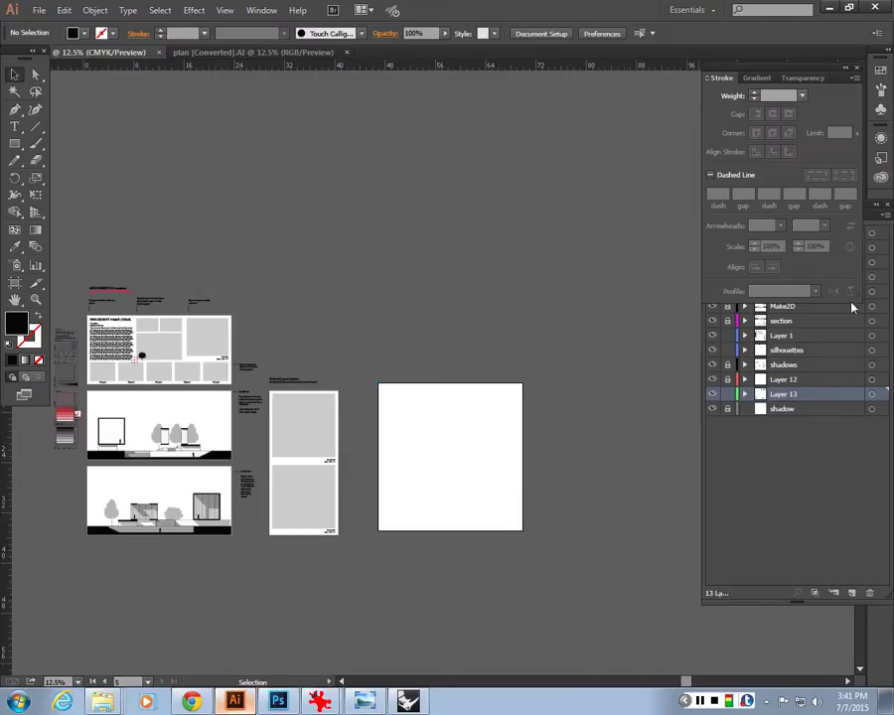
{"action": "left_click", "coordinate": [248, 51]}
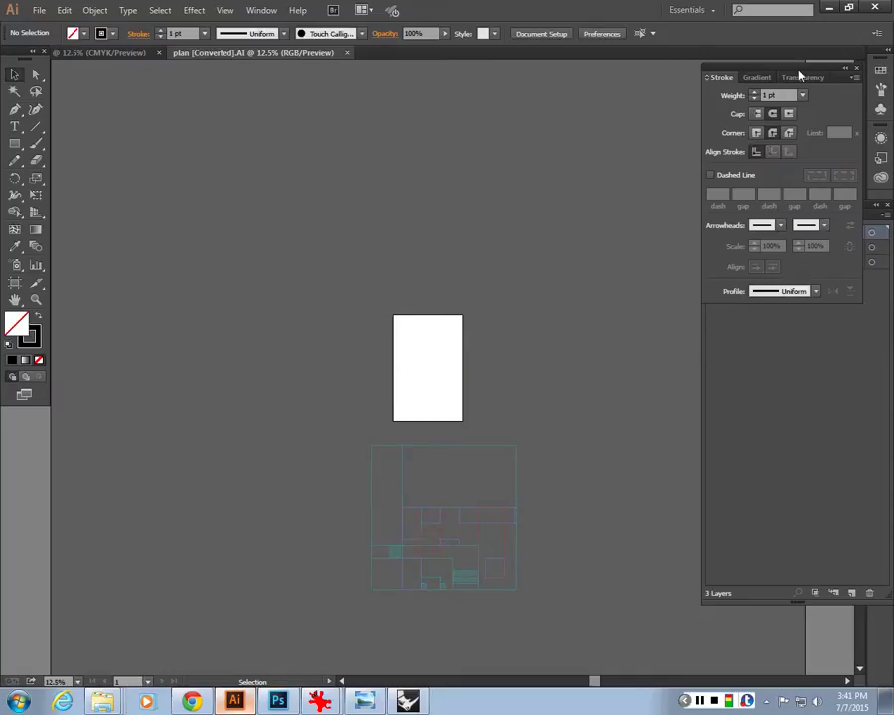
Rename the back_lines layer to plan_elevation and the section layer to plan_section.
{"action": "left_click_drag", "start_coordinate": [797, 76], "coordinate": [605, 52]}
{"action": "left_click", "coordinate": [794, 249]}
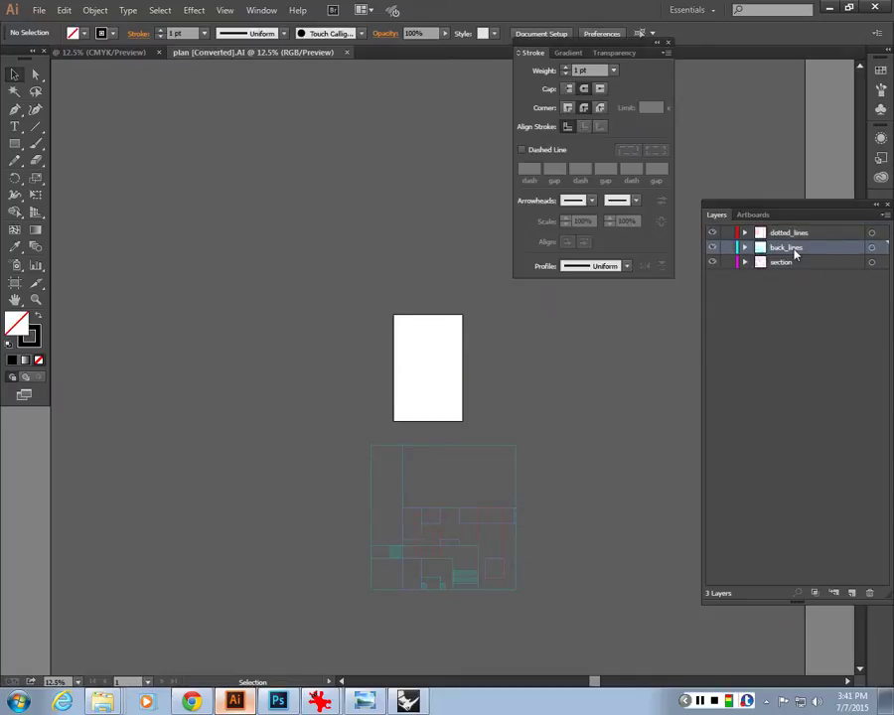
{"action": "double_click", "coordinate": [794, 249]}
{"action": "left_click", "coordinate": [800, 264]}
{"action": "double_click", "coordinate": [796, 266]}
{"action": "key", "text": "Escape"}
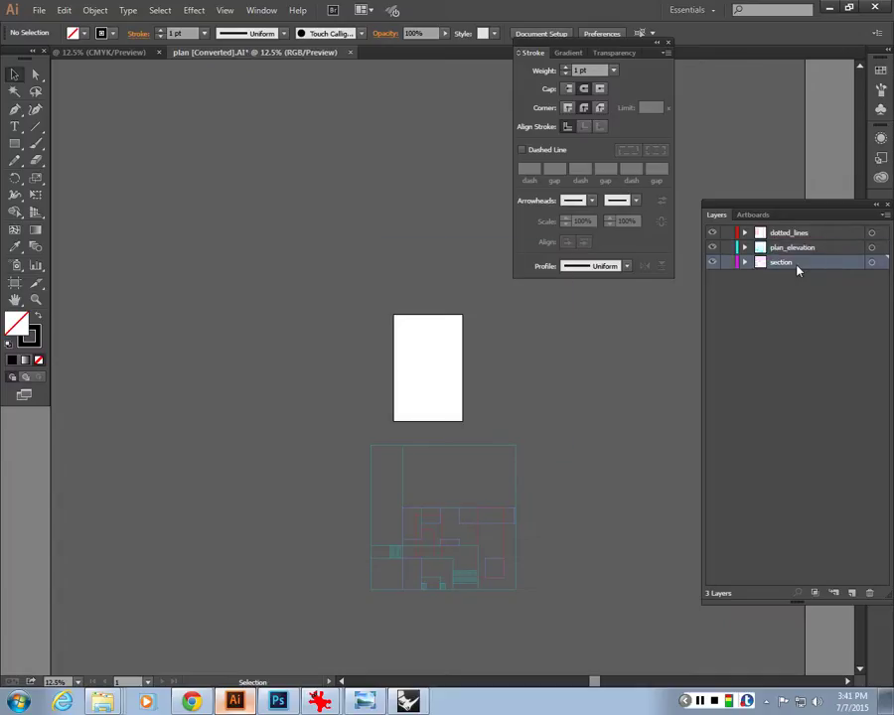
{"action": "double_click", "coordinate": [780, 262]}
{"action": "key", "text": "BackSpace"}
{"action": "type", "text": "pp"}
{"action": "type", "text": "an"}
{"action": "type", "text": "_section"}
{"action": "key", "text": "Return"}
Rename the dotted_lines layer to plan_overhead and select all the plan artwork.
{"action": "left_click", "coordinate": [794, 233]}
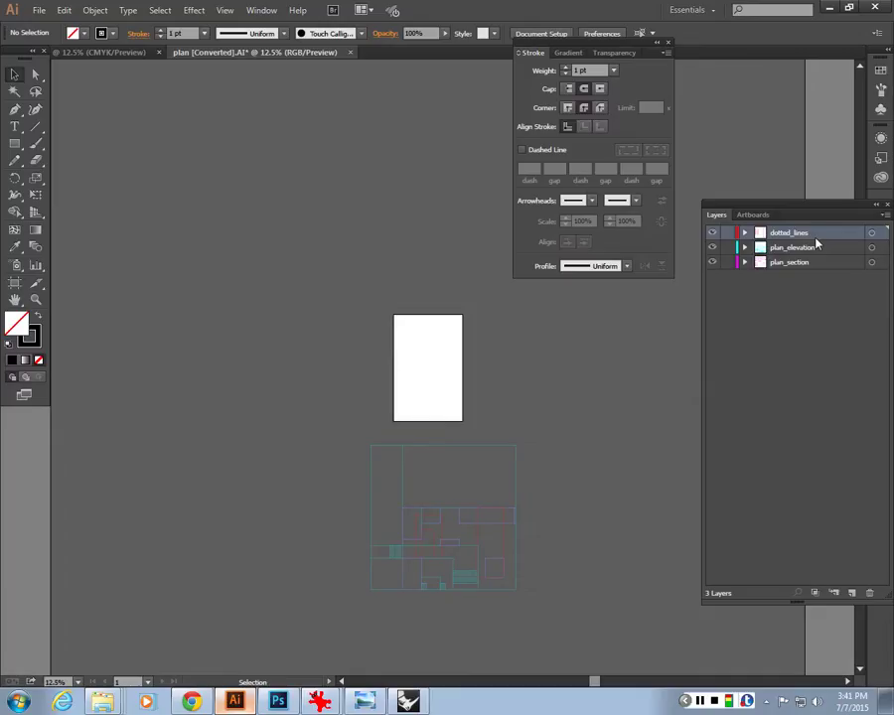
{"action": "double_click", "coordinate": [815, 234]}
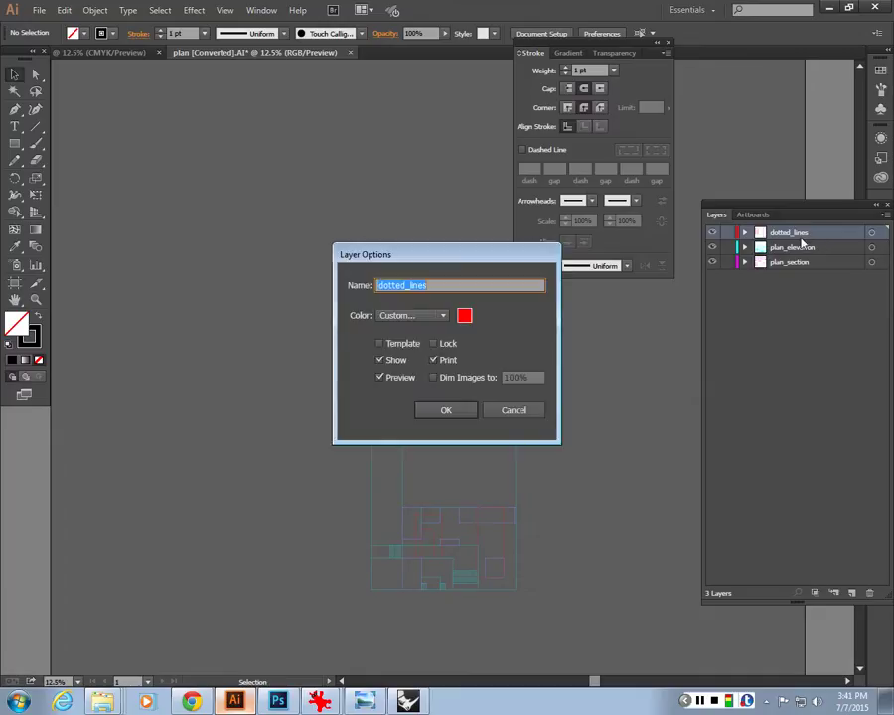
{"action": "type", "text": "plan_"}
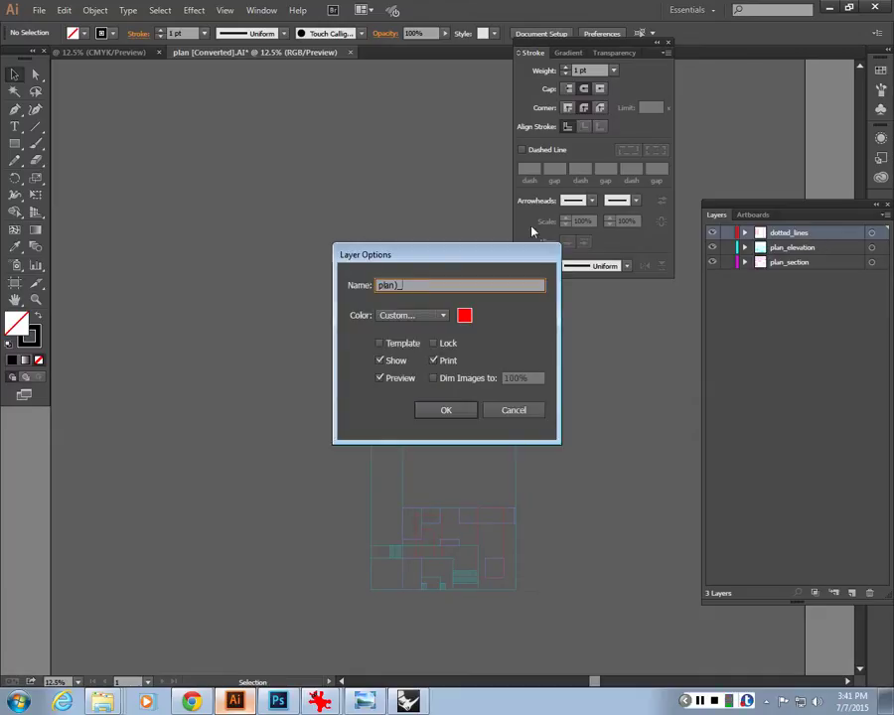
{"action": "type", "text": "overhead"}
{"action": "key", "text": "Return"}
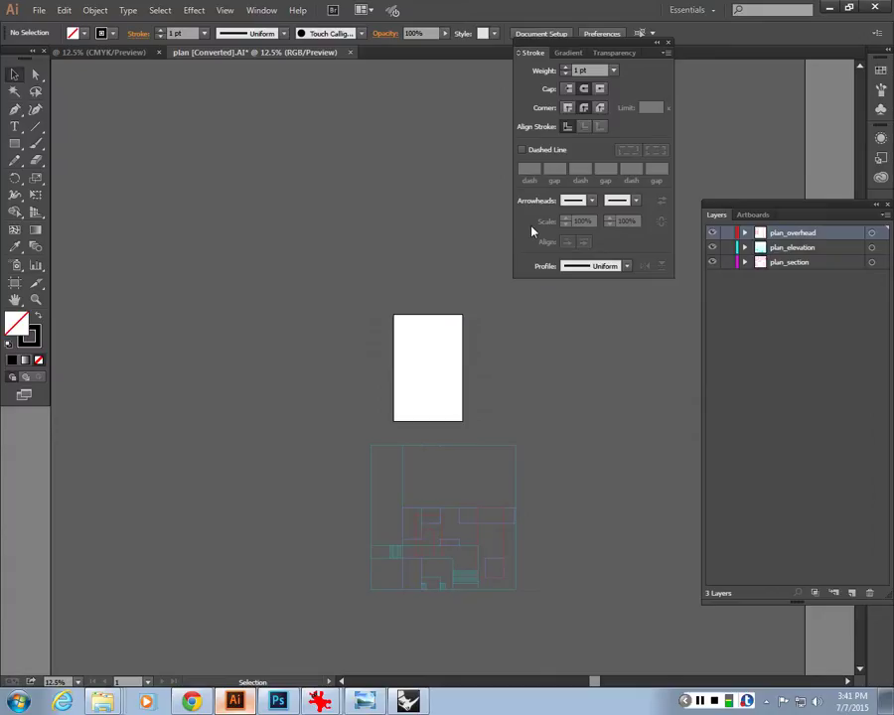
{"action": "key", "text": "ctrl+a"}
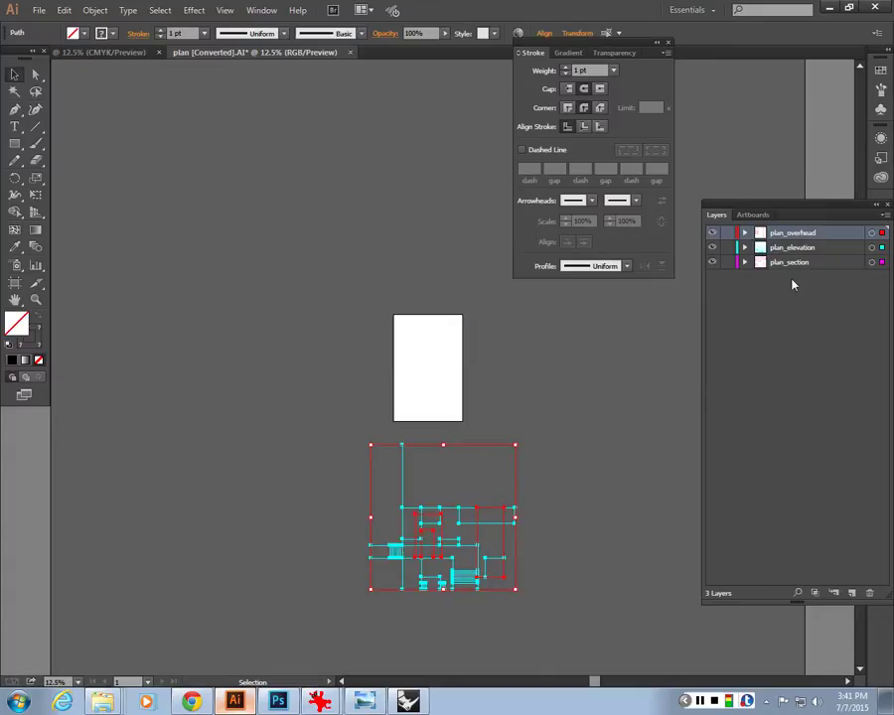
Turn on Paste Remembers Layers and select all the plan artwork.
{"action": "left_click", "coordinate": [886, 216]}
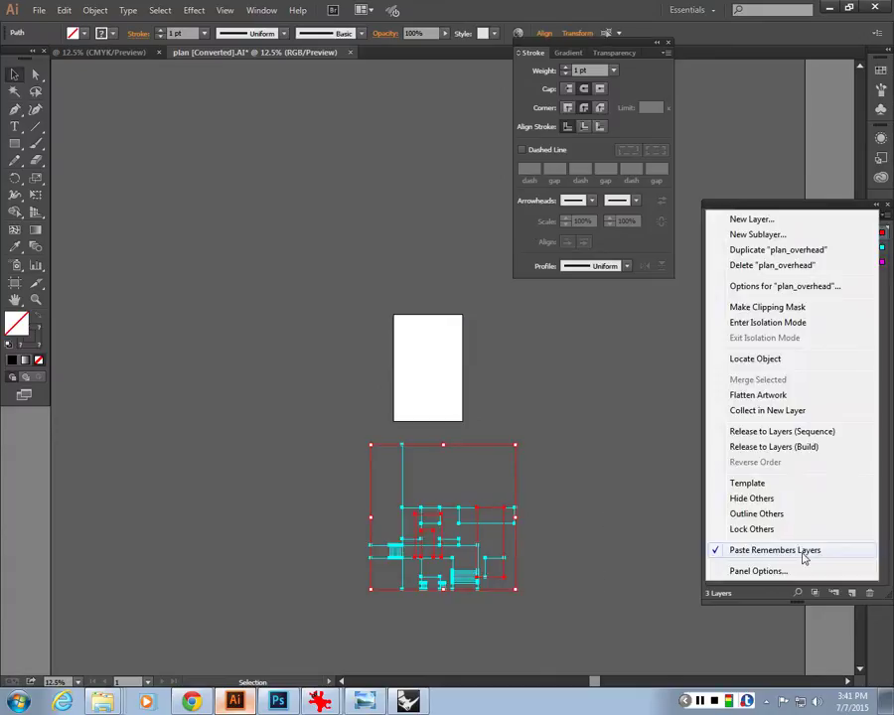
{"action": "left_click", "coordinate": [798, 548]}
{"action": "left_click", "coordinate": [557, 638]}
{"action": "left_click_drag", "start_coordinate": [557, 639], "coordinate": [289, 435]}
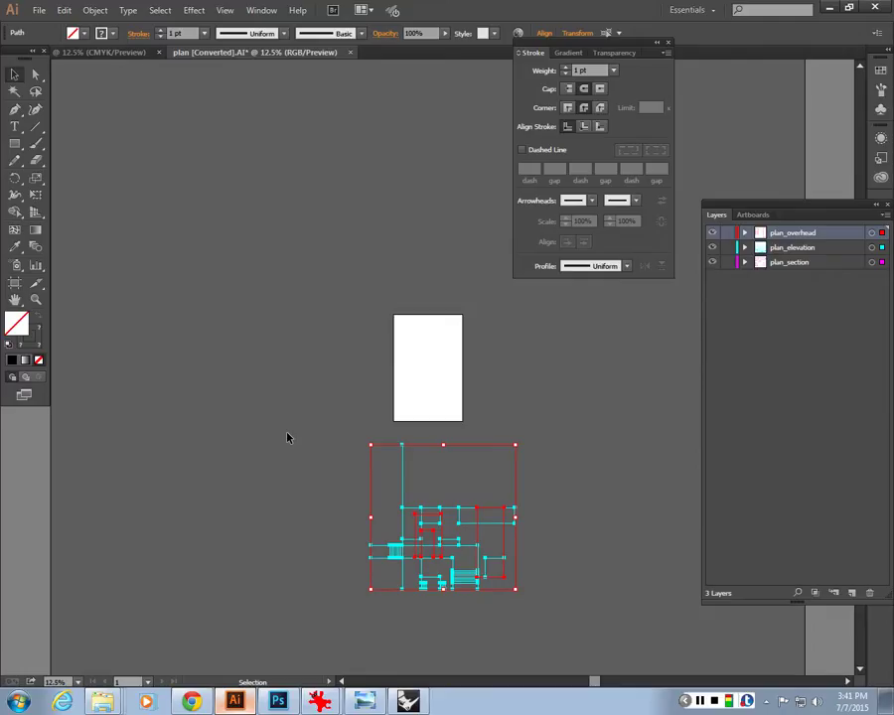
Carry the plan artwork into the CMYK document and drop it onto artboard 05.
{"action": "left_click_drag", "start_coordinate": [128, 57], "coordinate": [424, 413]}
{"action": "left_click_drag", "start_coordinate": [398, 312], "coordinate": [412, 405]}
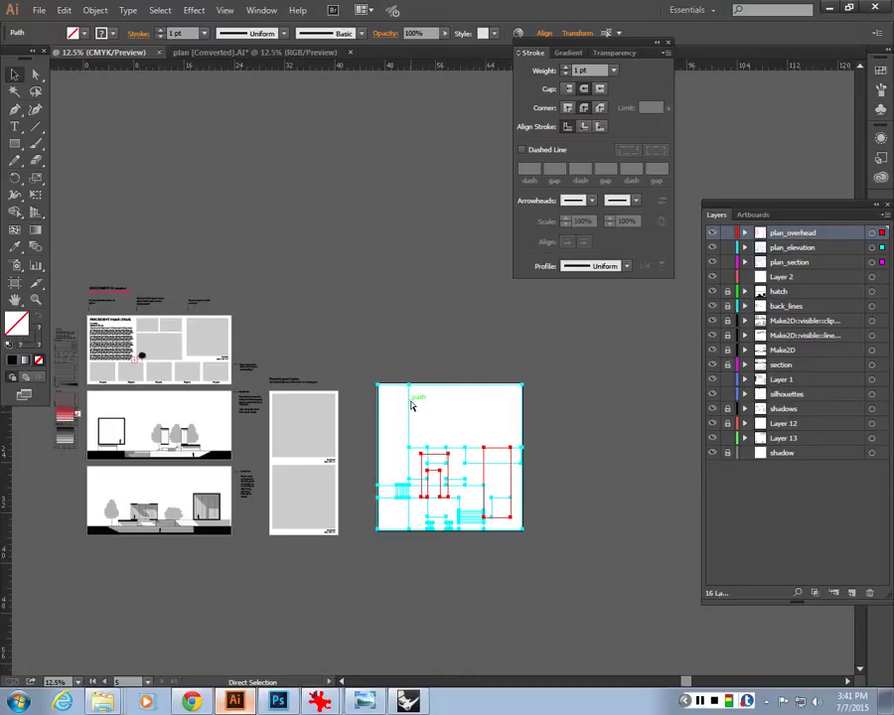
{"action": "key", "text": "ctrl+equal"}
{"action": "key", "text": "ctrl+equal"}
{"action": "key", "text": "ctrl+equal"}
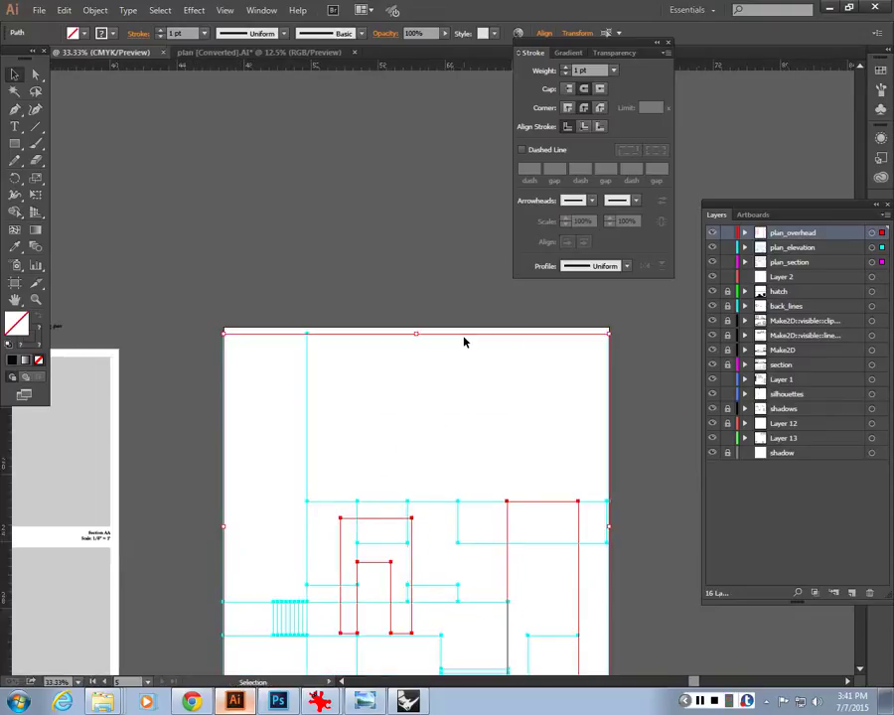
{"action": "left_click_drag", "start_coordinate": [464, 341], "coordinate": [466, 331]}
Nudge the plan slightly down into place on artboard 05.
{"action": "scroll", "coordinate": [297, 317], "scroll_direction": "down", "scroll_amount": 5}
{"action": "scroll", "coordinate": [298, 317], "scroll_direction": "left", "scroll_amount": 2}
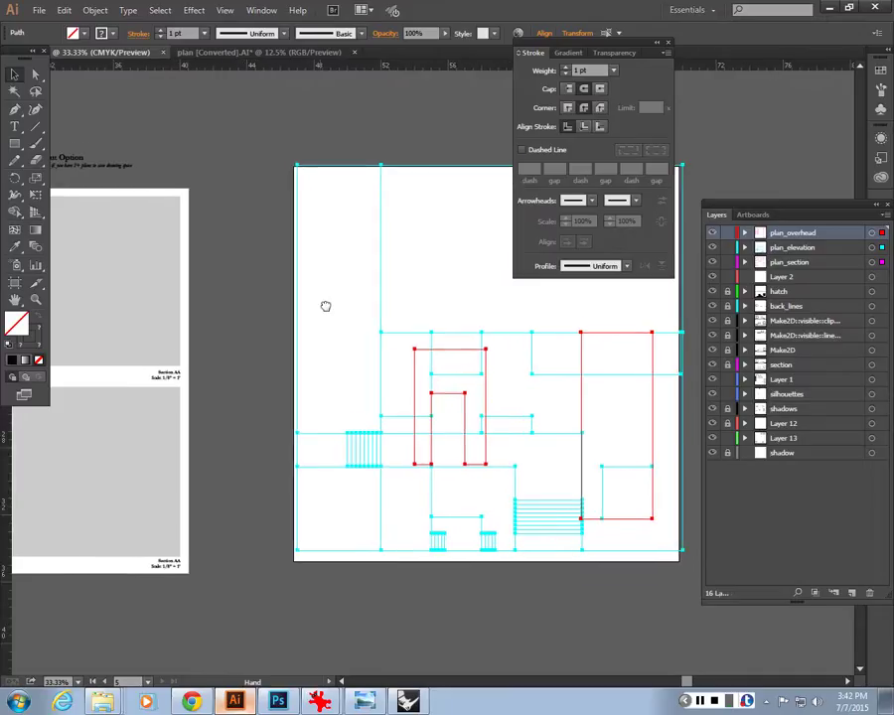
{"action": "key", "text": "ctrl+equal"}
{"action": "scroll", "coordinate": [231, 502], "scroll_direction": "down", "scroll_amount": 3}
{"action": "scroll", "coordinate": [231, 503], "scroll_direction": "right", "scroll_amount": 1}
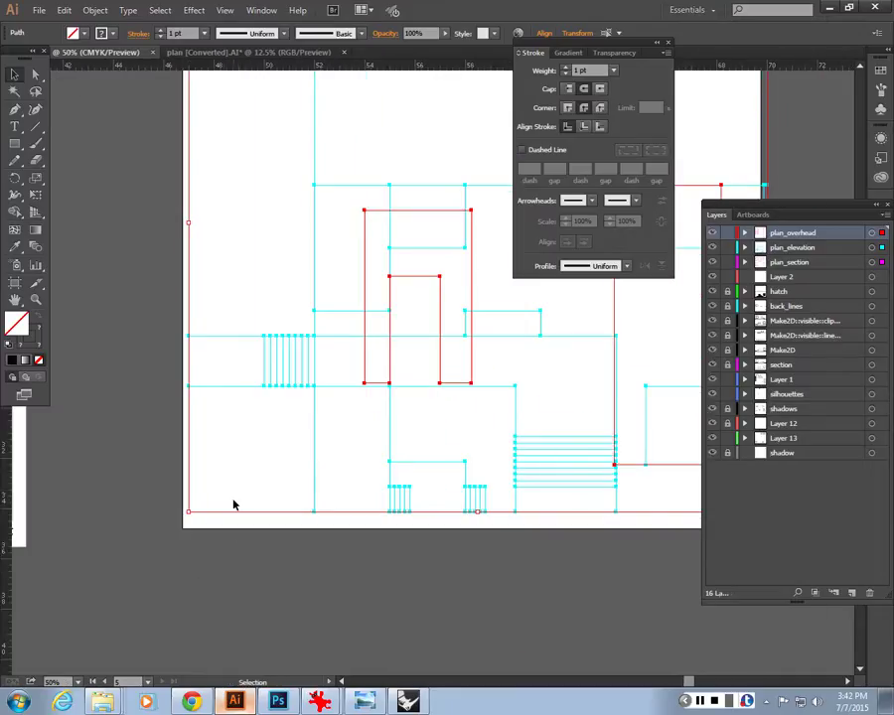
{"action": "left_click_drag", "start_coordinate": [234, 504], "coordinate": [224, 534]}
{"action": "scroll", "coordinate": [397, 397], "scroll_direction": "up", "scroll_amount": 3}
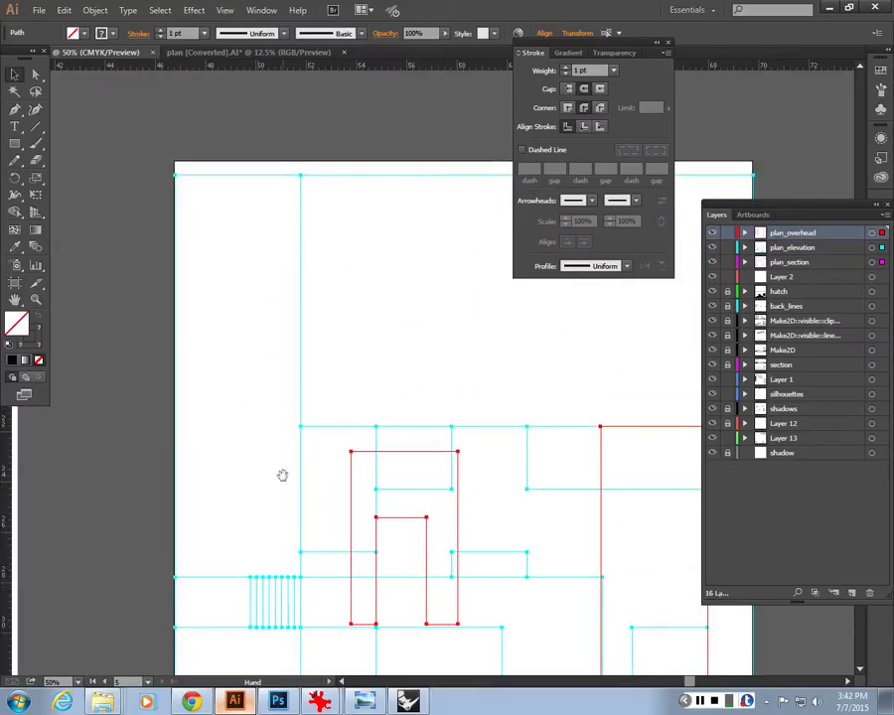
{"action": "left_click_drag", "start_coordinate": [280, 472], "coordinate": [299, 350]}
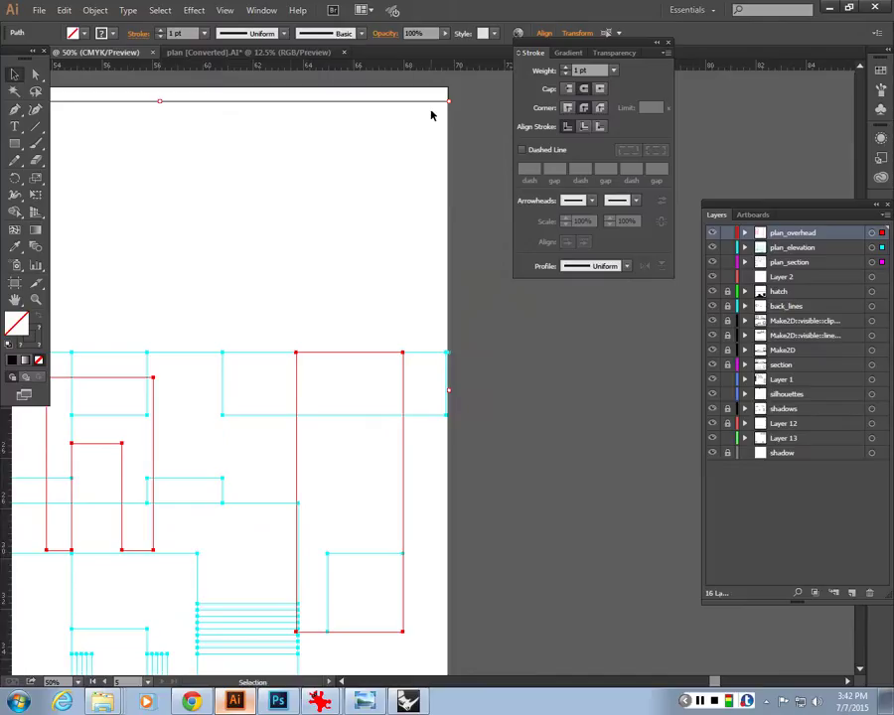
In Rhino, measure the plan's 23 in height with a polyline from its top-left corner.
{"action": "left_click", "coordinate": [407, 702]}
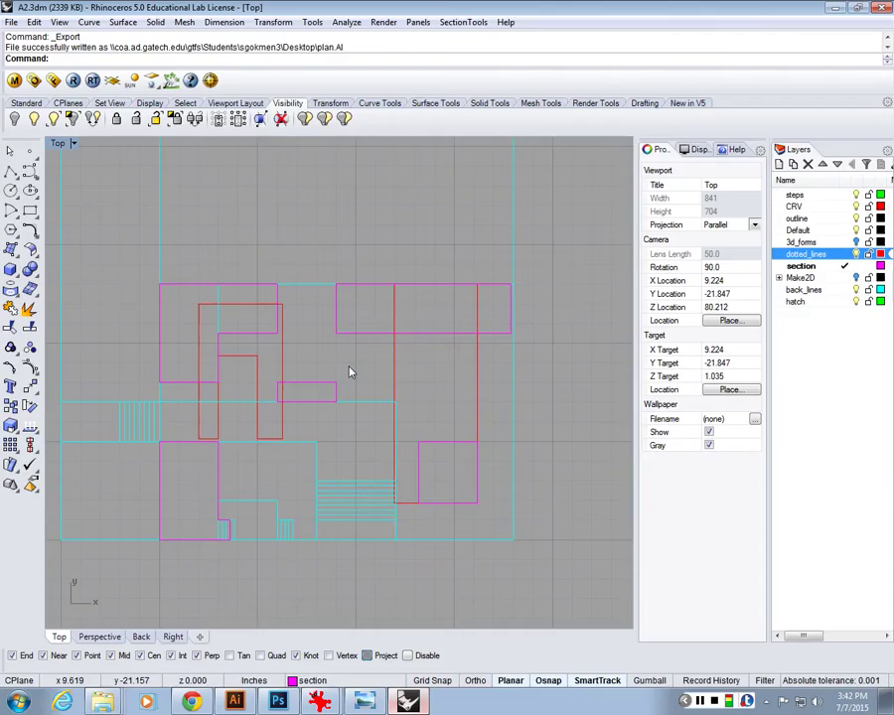
{"action": "scroll", "coordinate": [327, 378], "scroll_direction": "down", "scroll_amount": 3}
{"action": "left_click", "coordinate": [10, 170]}
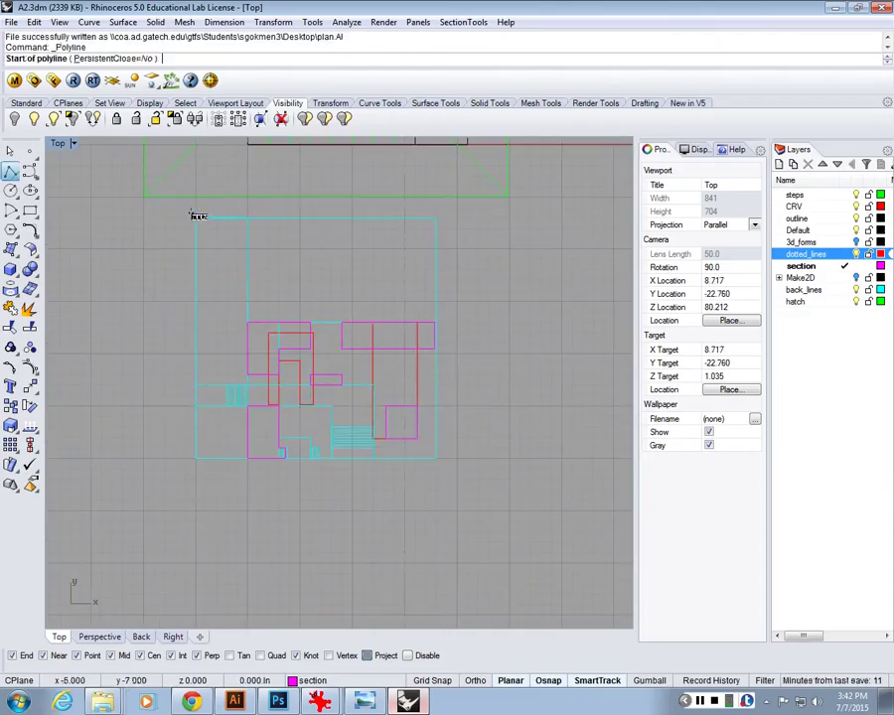
{"action": "left_click", "coordinate": [196, 218]}
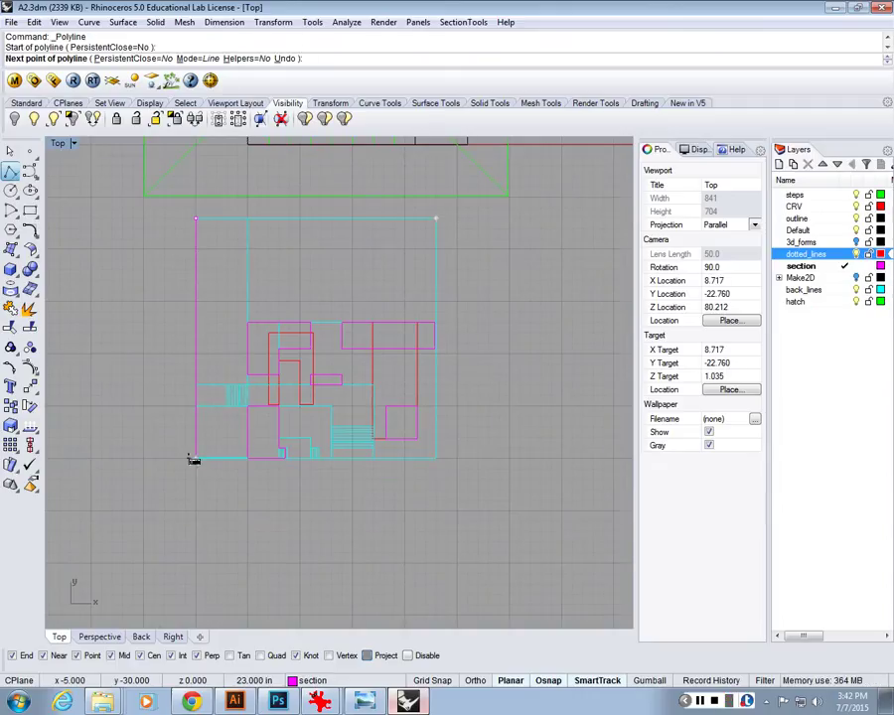
{"action": "scroll", "coordinate": [194, 460], "scroll_direction": "up", "scroll_amount": 5}
{"action": "key", "text": "alt+Tab"}
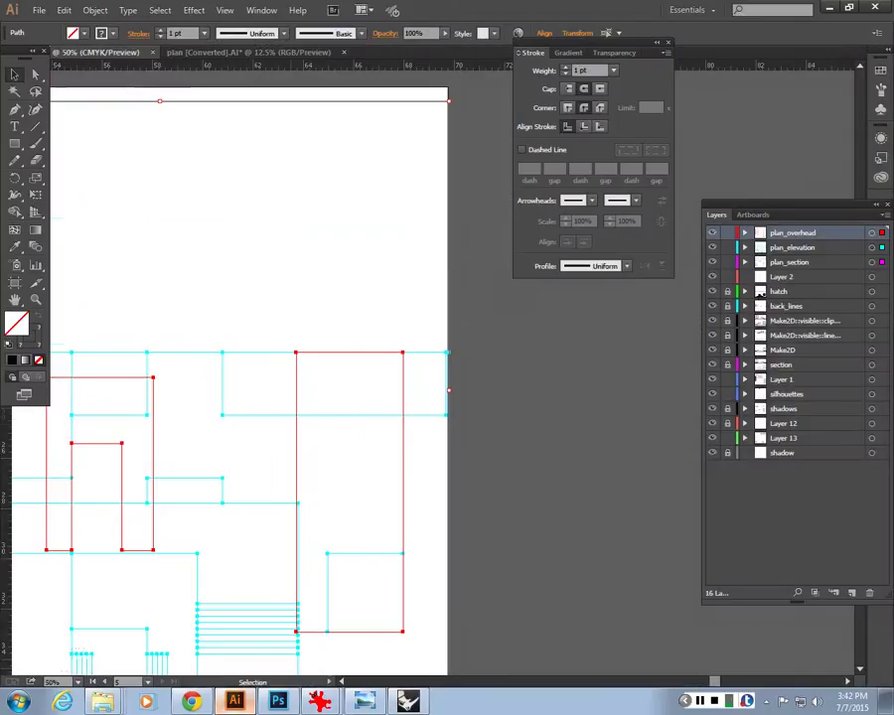
Set the plan's artboard height to 23 in.
{"action": "scroll", "coordinate": [500, 355], "scroll_direction": "down", "scroll_amount": 1}
{"action": "key", "text": "a"}
{"action": "left_click", "coordinate": [500, 355]}
{"action": "scroll", "coordinate": [500, 355], "scroll_direction": "down", "scroll_amount": 1}
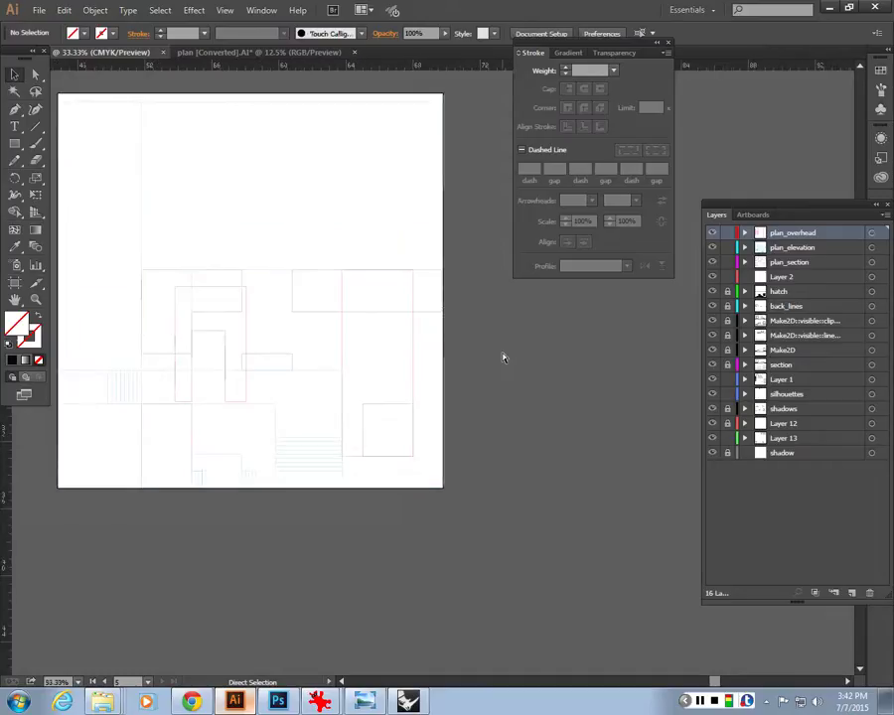
{"action": "scroll", "coordinate": [503, 357], "scroll_direction": "down", "scroll_amount": 1}
{"action": "left_click", "coordinate": [542, 34]}
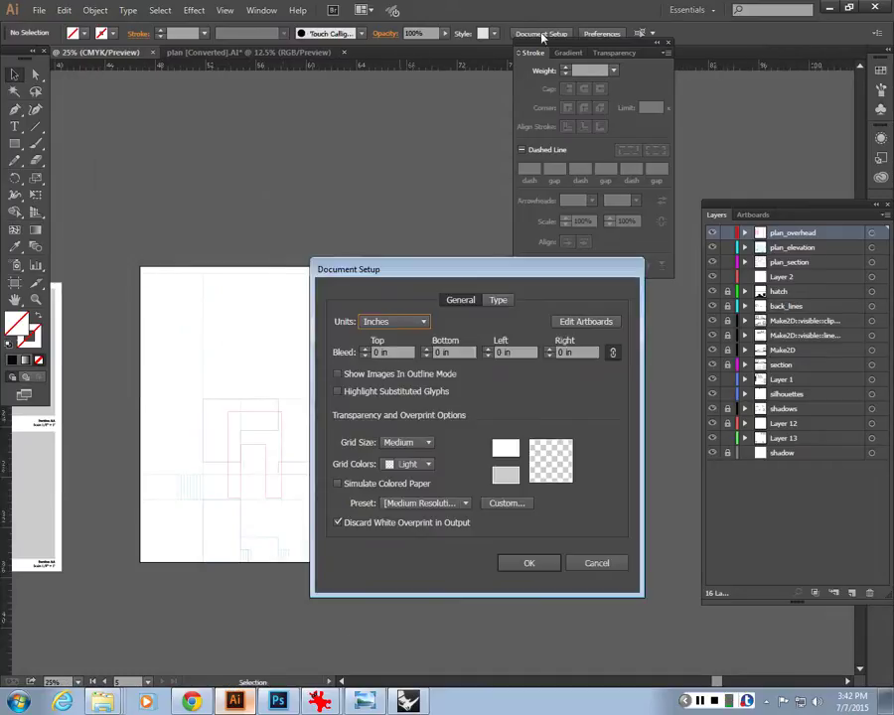
{"action": "left_click", "coordinate": [586, 321]}
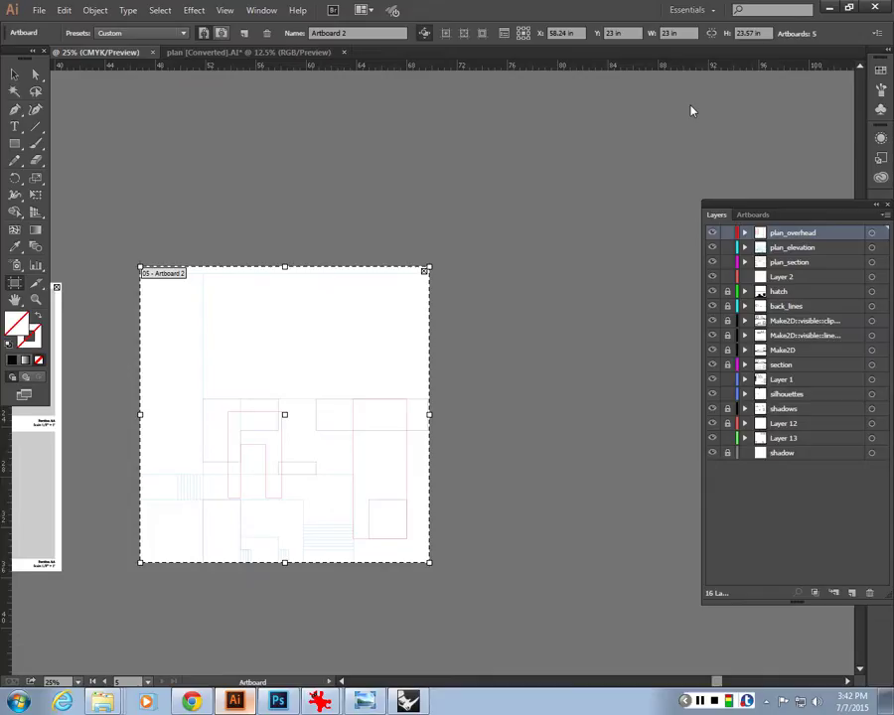
{"action": "type", "text": "23"}
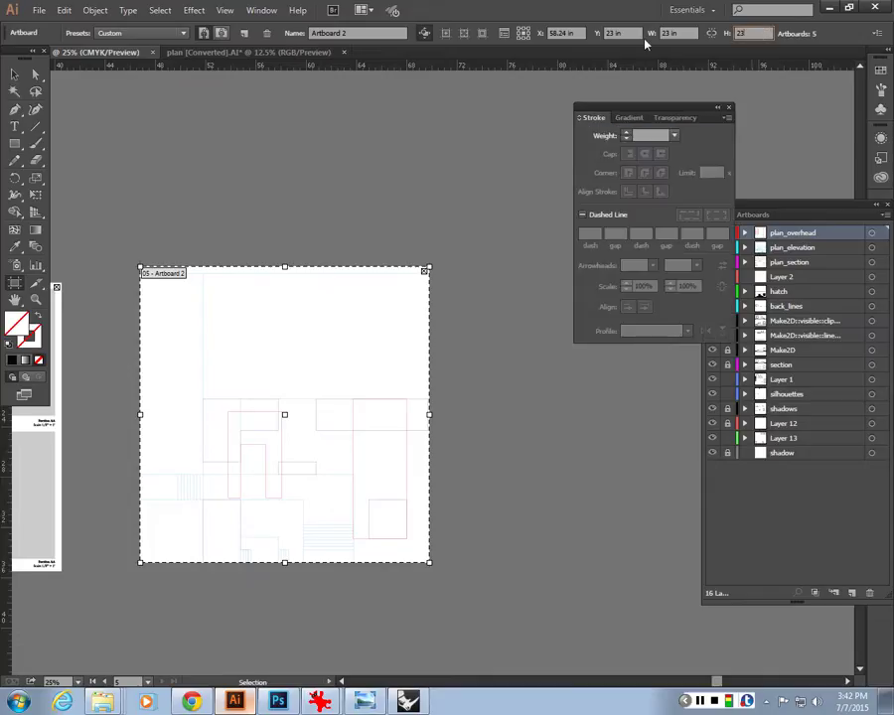
{"action": "key", "text": "Return"}
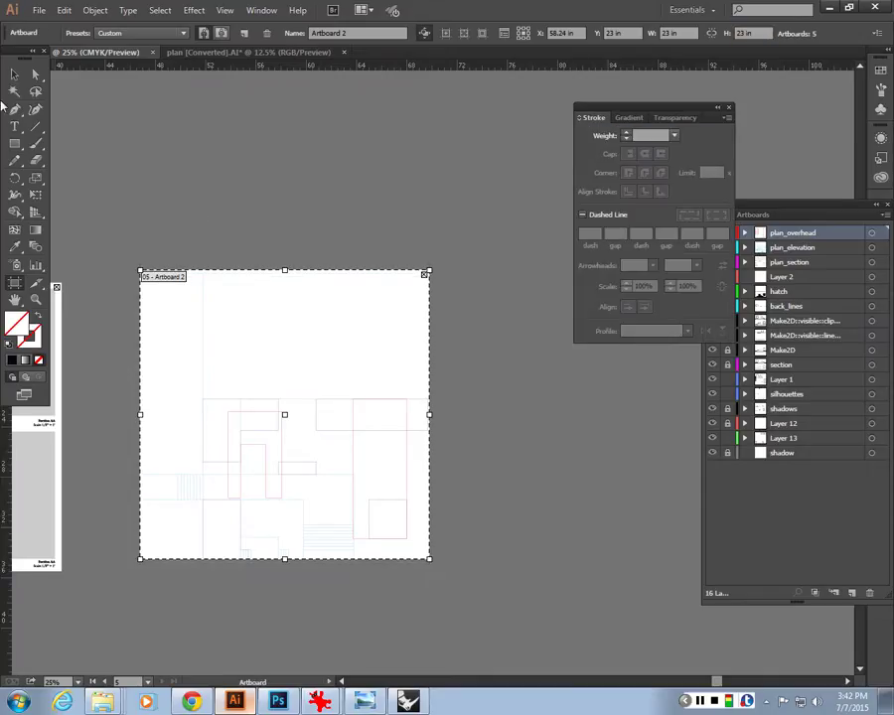
{"action": "key", "text": "Escape"}
Move the plan linework up 0.5 in and move the Stroke panel aside to expose Layers.
{"action": "left_click", "coordinate": [273, 281]}
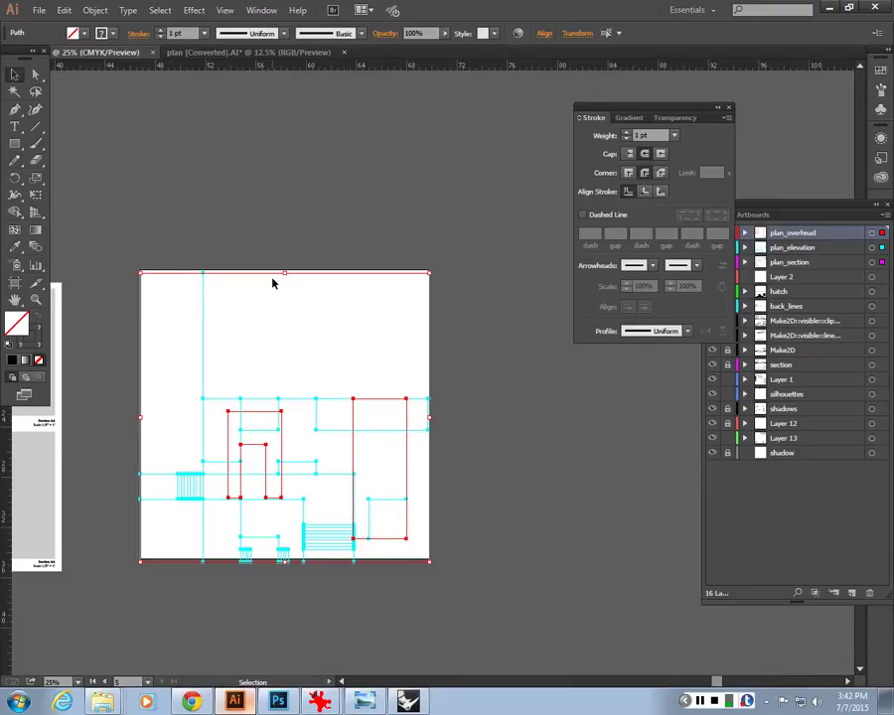
{"action": "left_click_drag", "start_coordinate": [273, 281], "coordinate": [272, 274]}
{"action": "key", "text": "ctrl+equal"}
{"action": "key", "text": "ctrl+equal"}
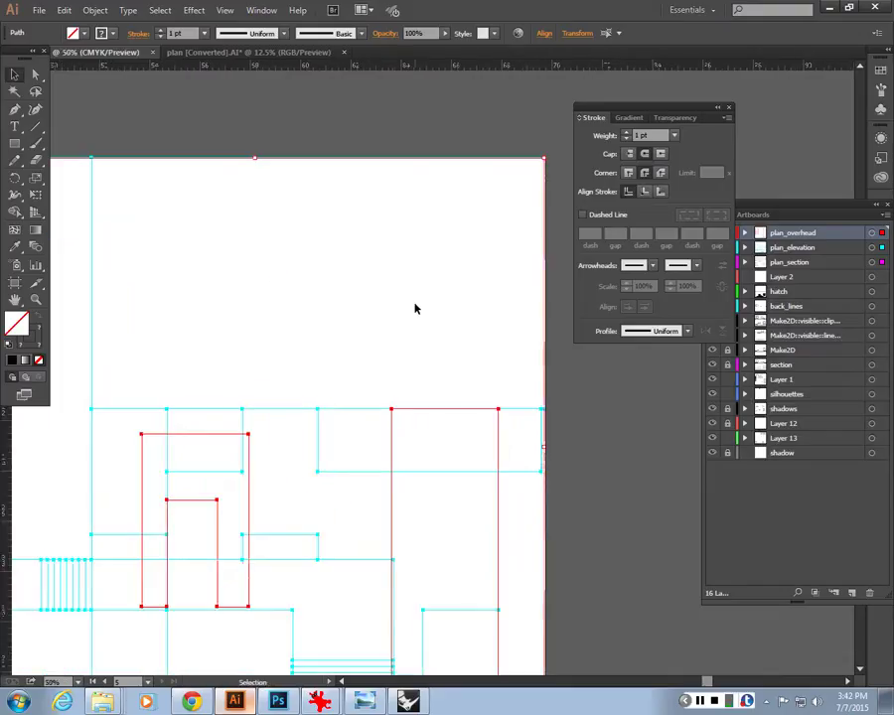
{"action": "left_click", "coordinate": [415, 309]}
{"action": "key", "text": "ctrl+minus"}
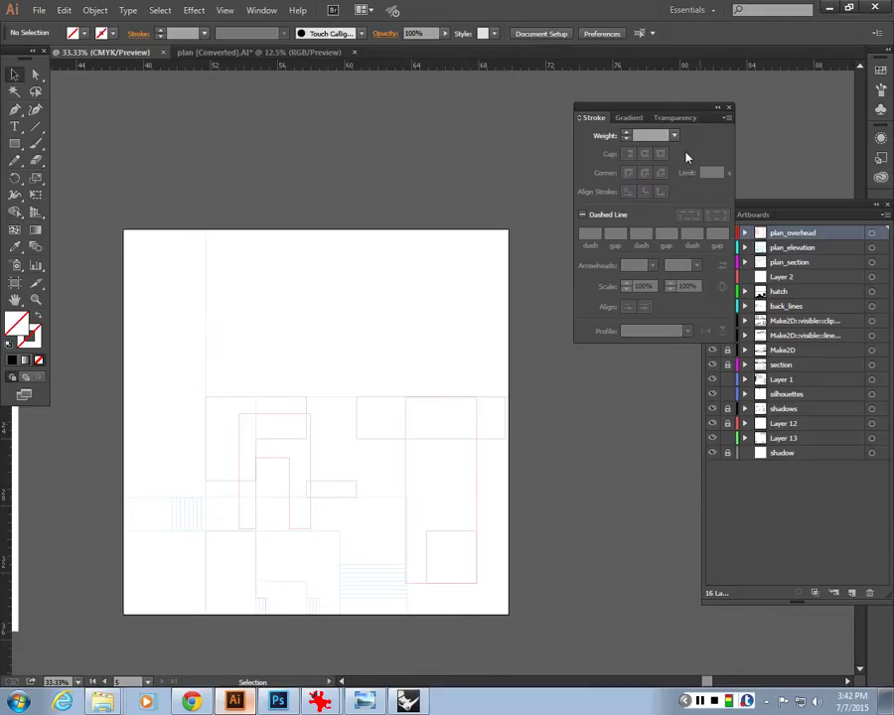
{"action": "left_click_drag", "start_coordinate": [670, 110], "coordinate": [616, 91]}
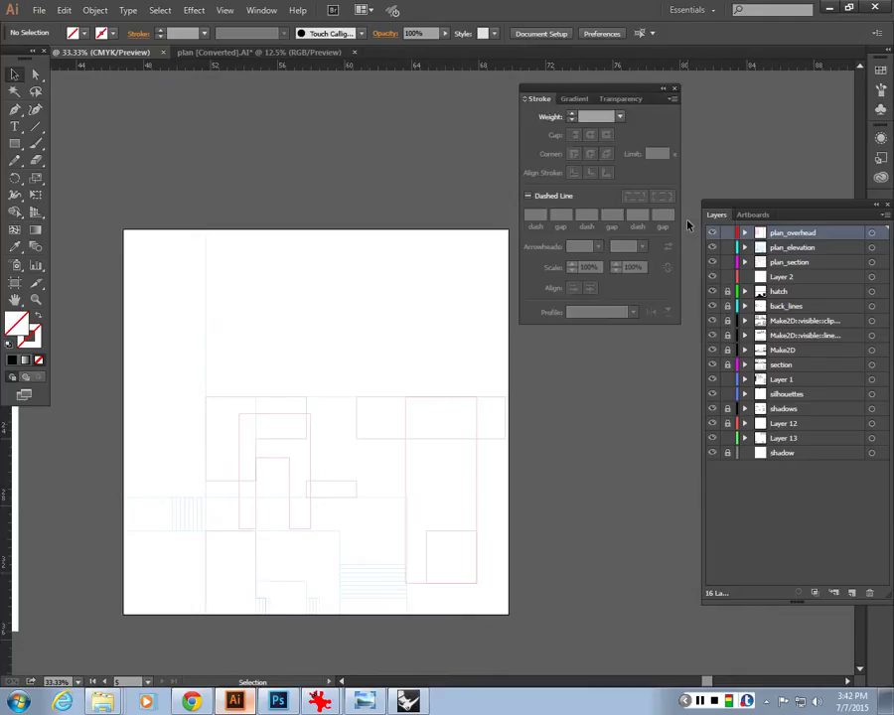
Hide Layer 2, plan_elevation and plan_overhead, and select the plan_section artwork.
{"action": "left_click", "coordinate": [712, 277]}
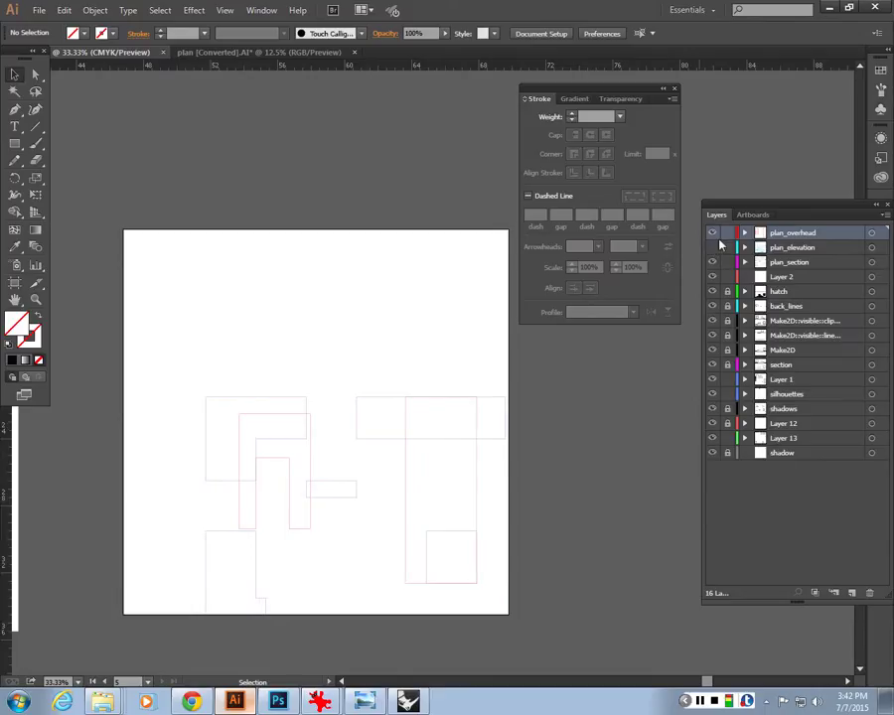
{"action": "left_click_drag", "start_coordinate": [713, 247], "coordinate": [712, 233]}
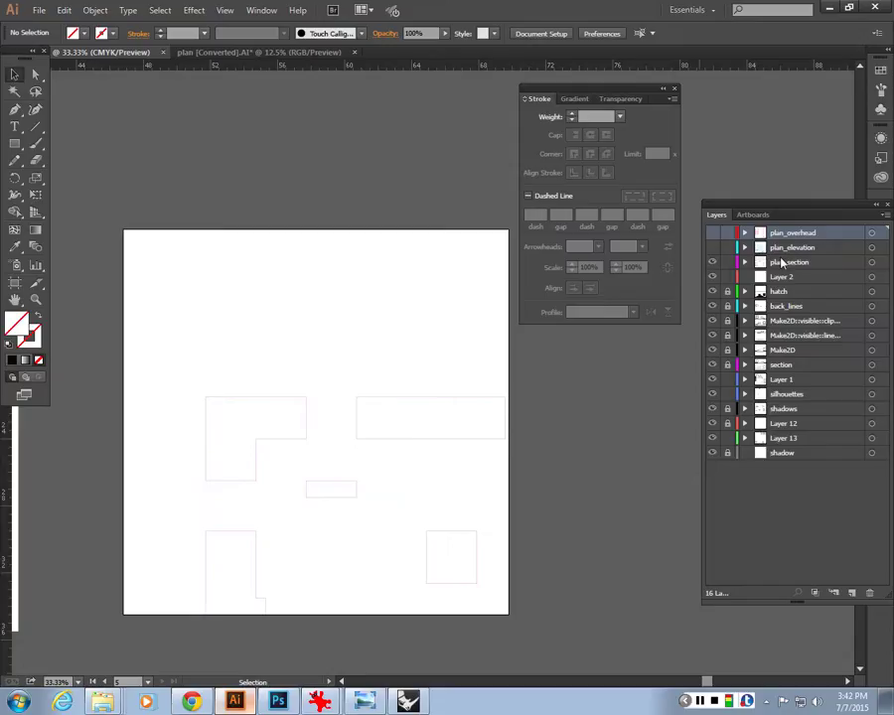
{"action": "left_click", "coordinate": [882, 263]}
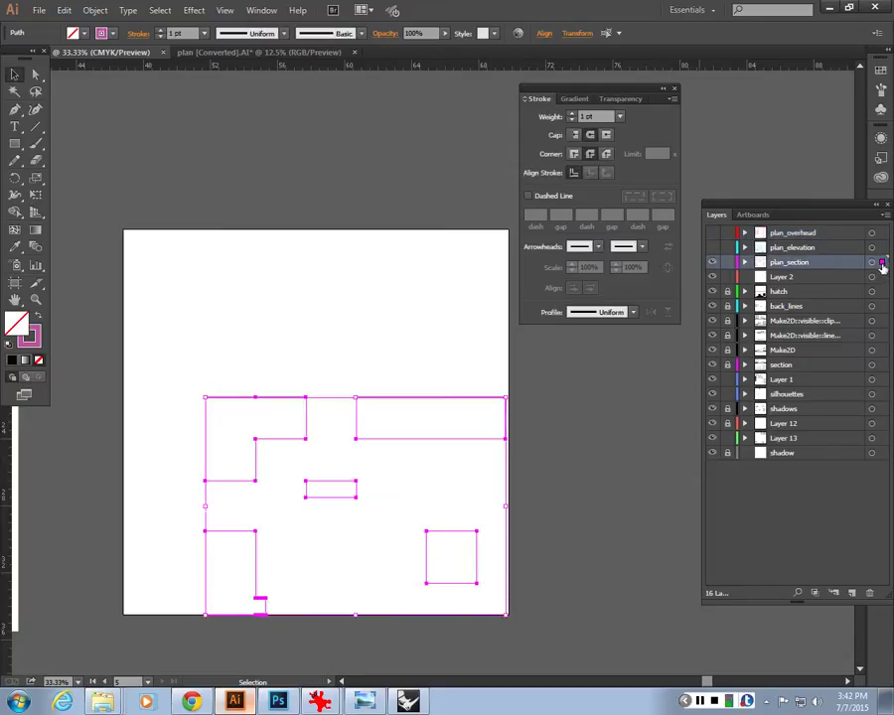
Set up the Live Paint Bucket with a black fill and no stroke.
{"action": "left_click", "coordinate": [16, 195]}
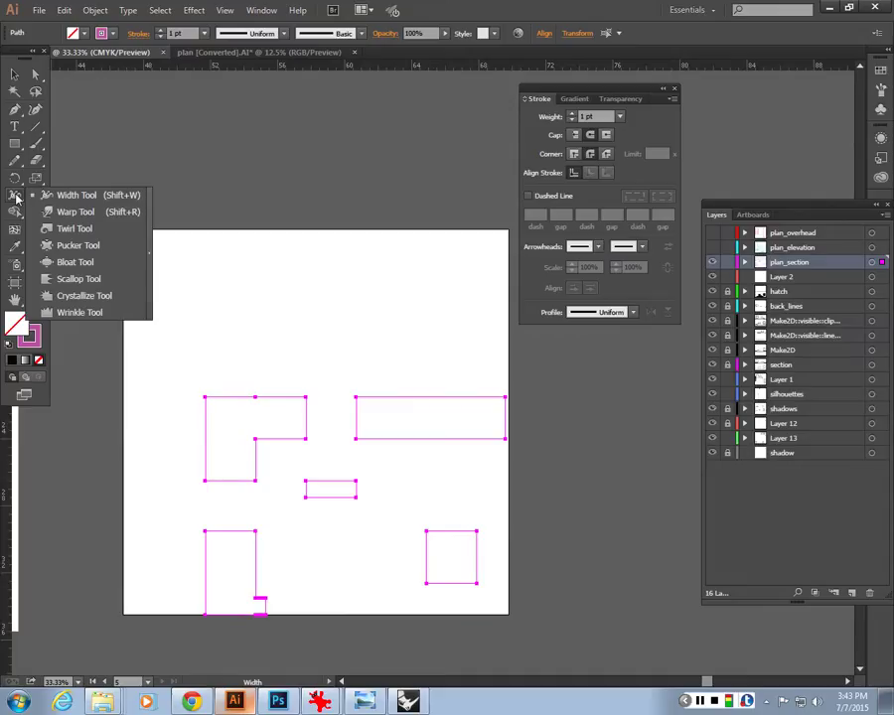
{"action": "left_click", "coordinate": [16, 210]}
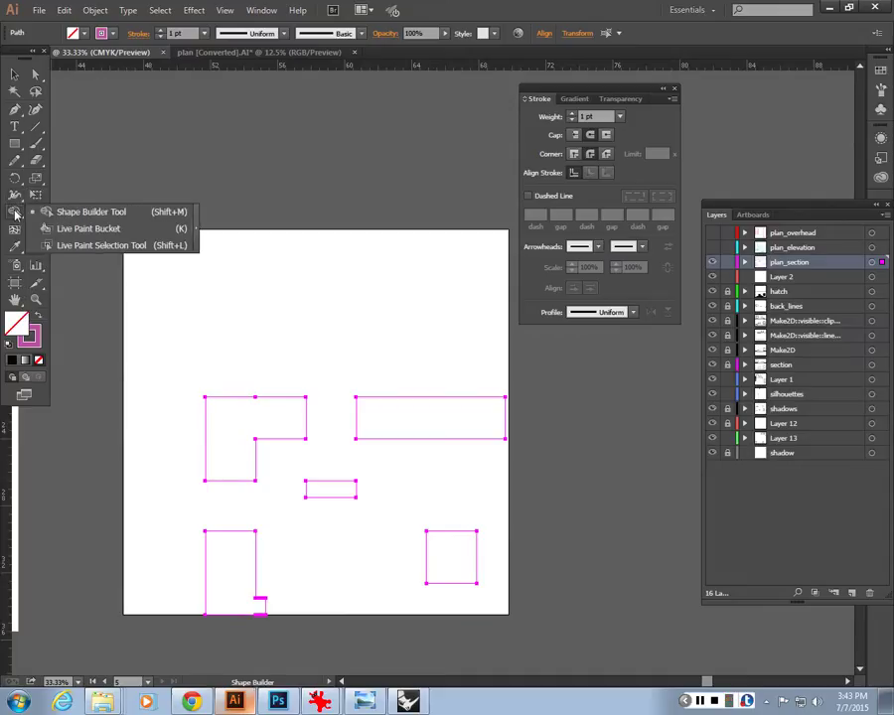
{"action": "left_click", "coordinate": [91, 229]}
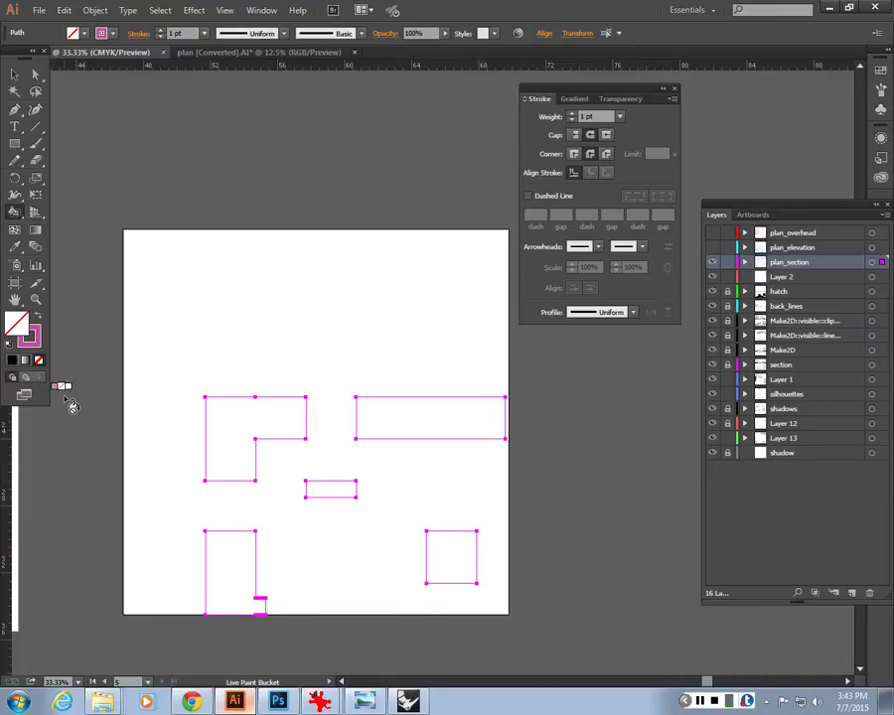
{"action": "double_click", "coordinate": [16, 324]}
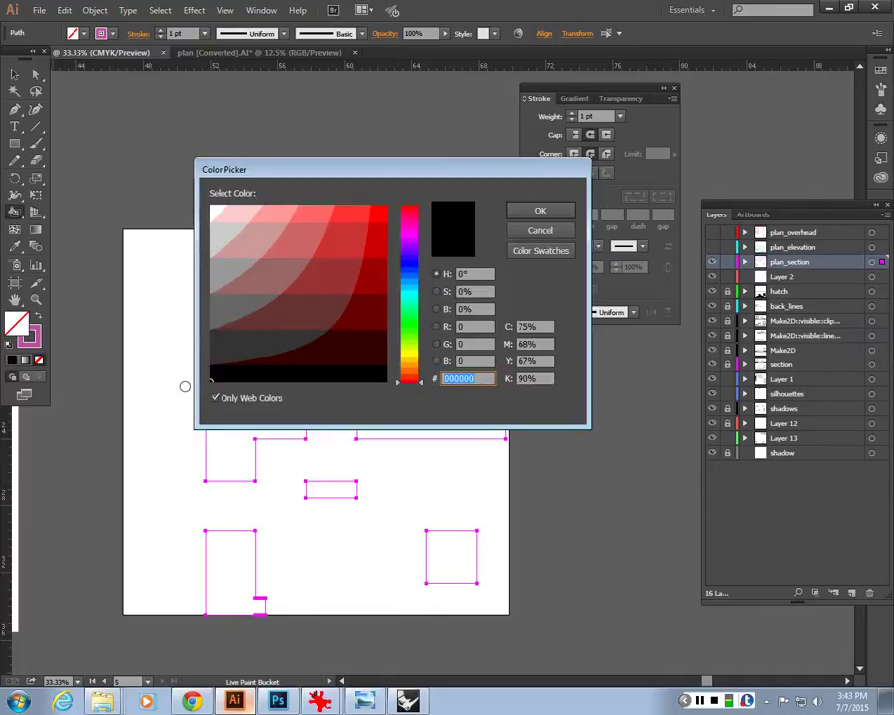
{"action": "left_click", "coordinate": [540, 210]}
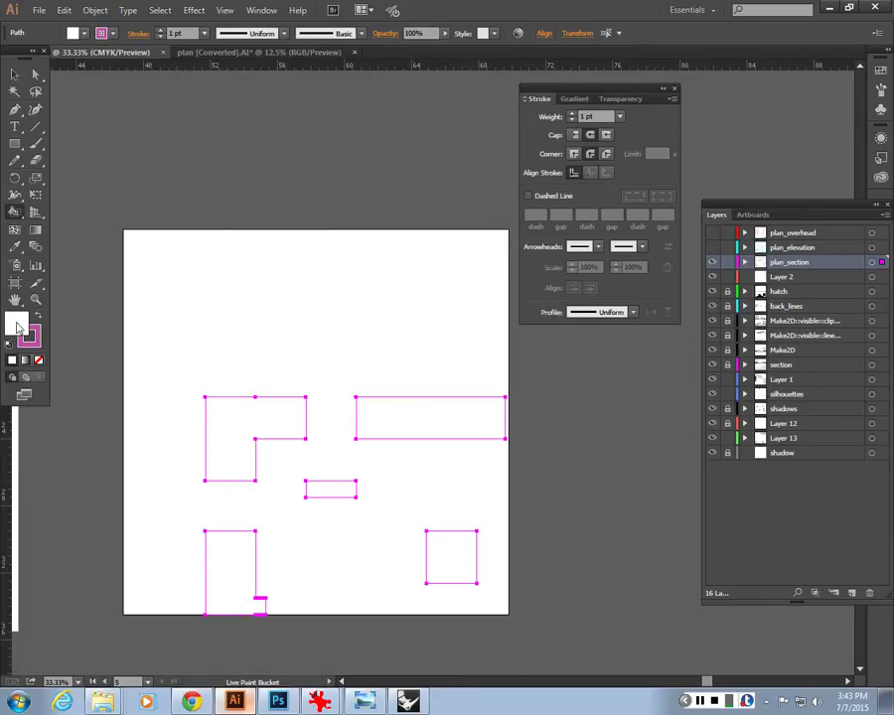
{"action": "double_click", "coordinate": [17, 325]}
{"action": "key", "text": "Return"}
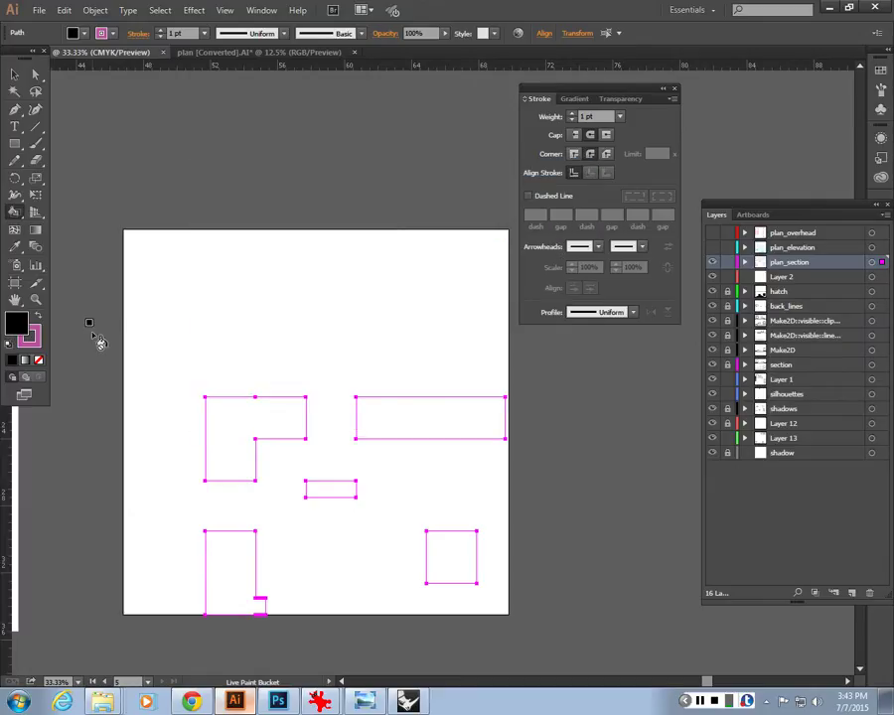
{"action": "left_click", "coordinate": [36, 335]}
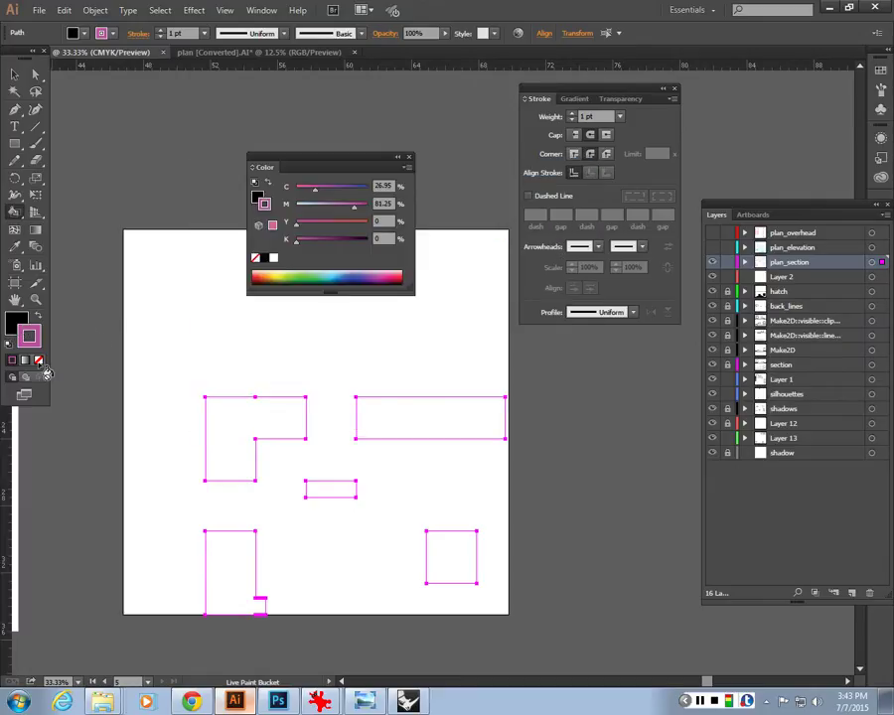
{"action": "double_click", "coordinate": [30, 337]}
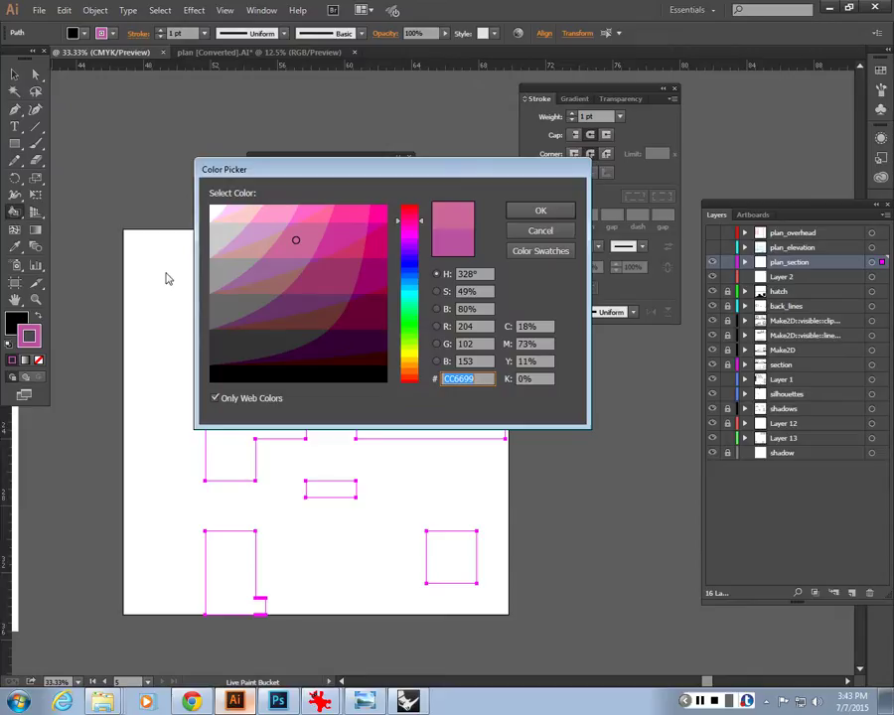
{"action": "key", "text": "Escape"}
{"action": "left_click", "coordinate": [113, 34]}
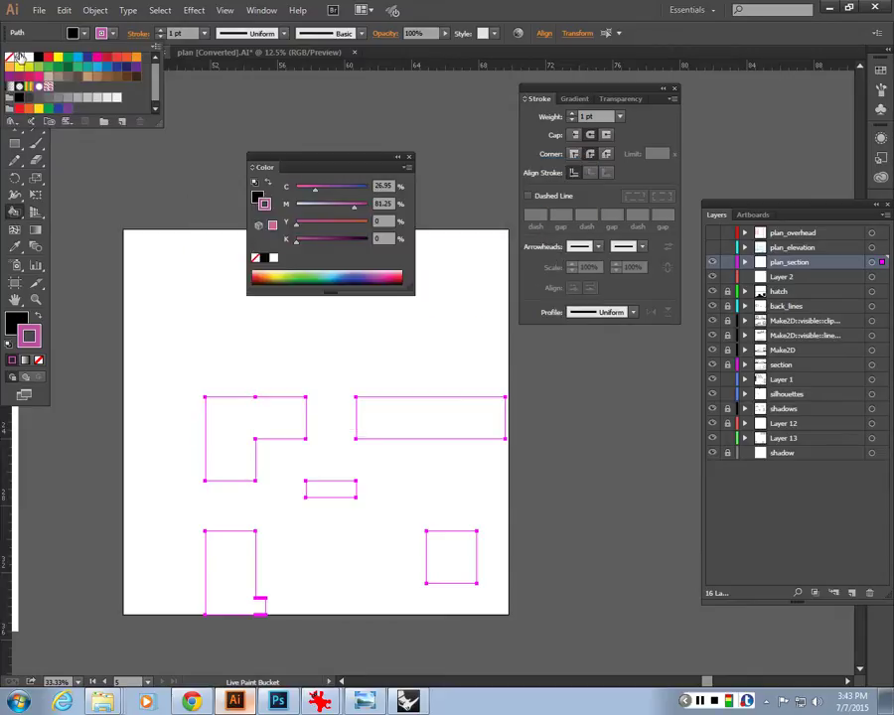
{"action": "left_click", "coordinate": [12, 56]}
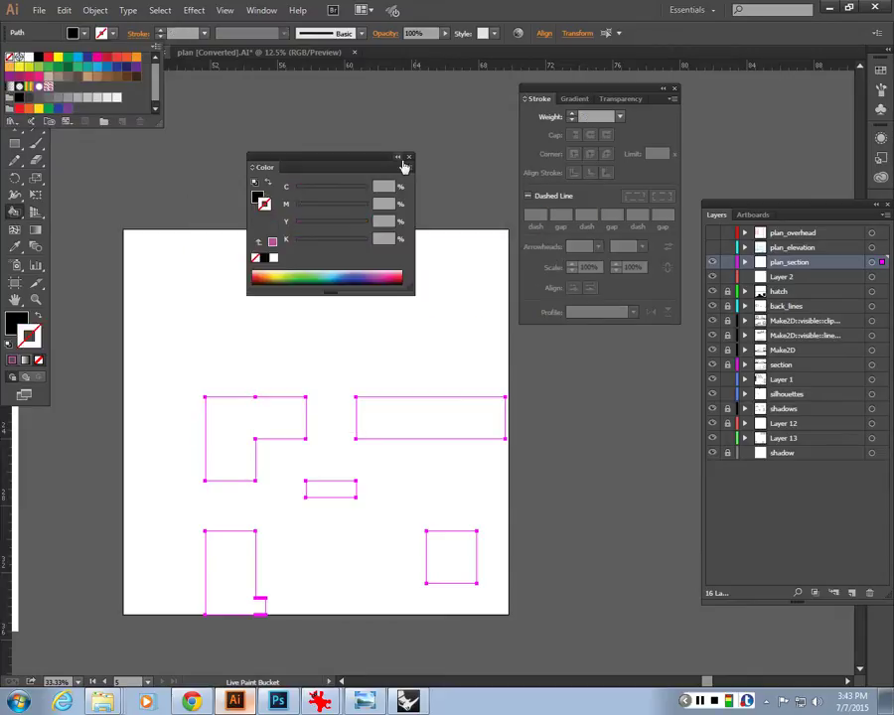
Fill the five section regions black: L-shape, bottom-left, centre, top-right and bottom-right.
{"action": "left_click", "coordinate": [276, 421]}
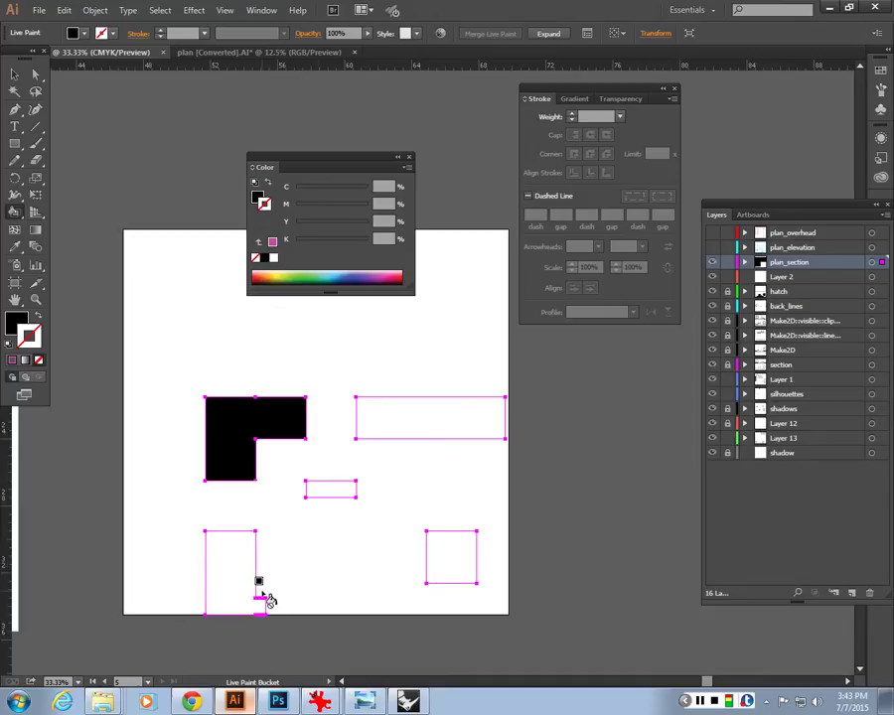
{"action": "left_click", "coordinate": [254, 586]}
{"action": "left_click", "coordinate": [329, 491]}
{"action": "left_click", "coordinate": [430, 417]}
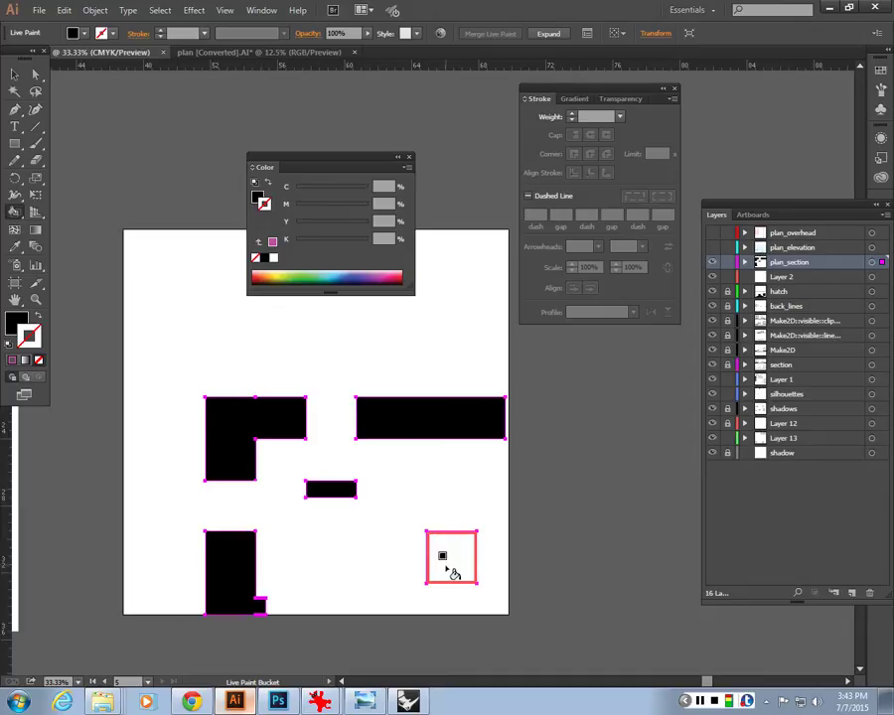
{"action": "left_click", "coordinate": [451, 573]}
{"action": "key", "text": "v"}
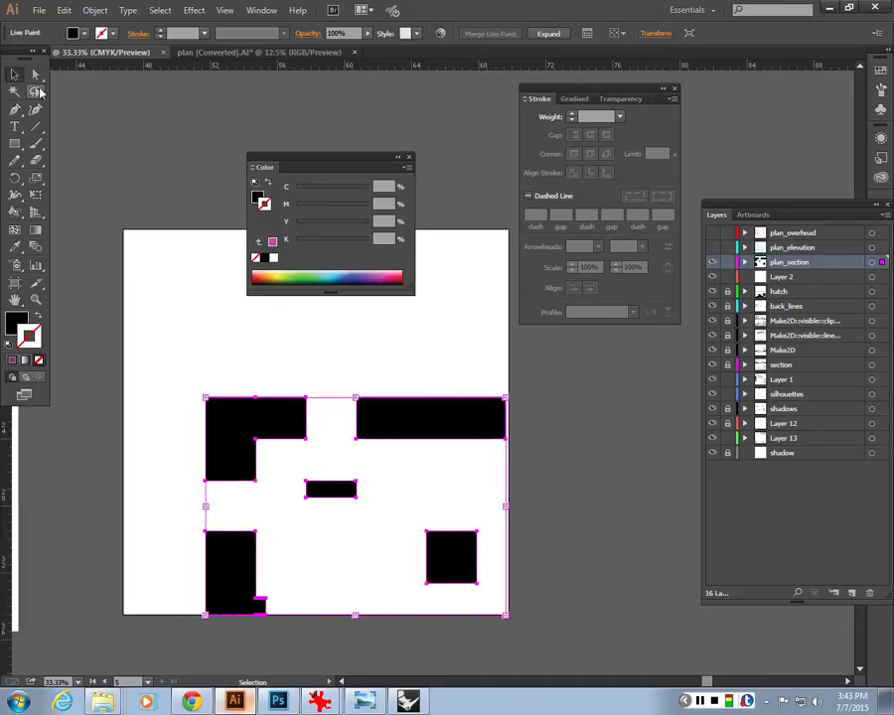
{"action": "left_click", "coordinate": [348, 620]}
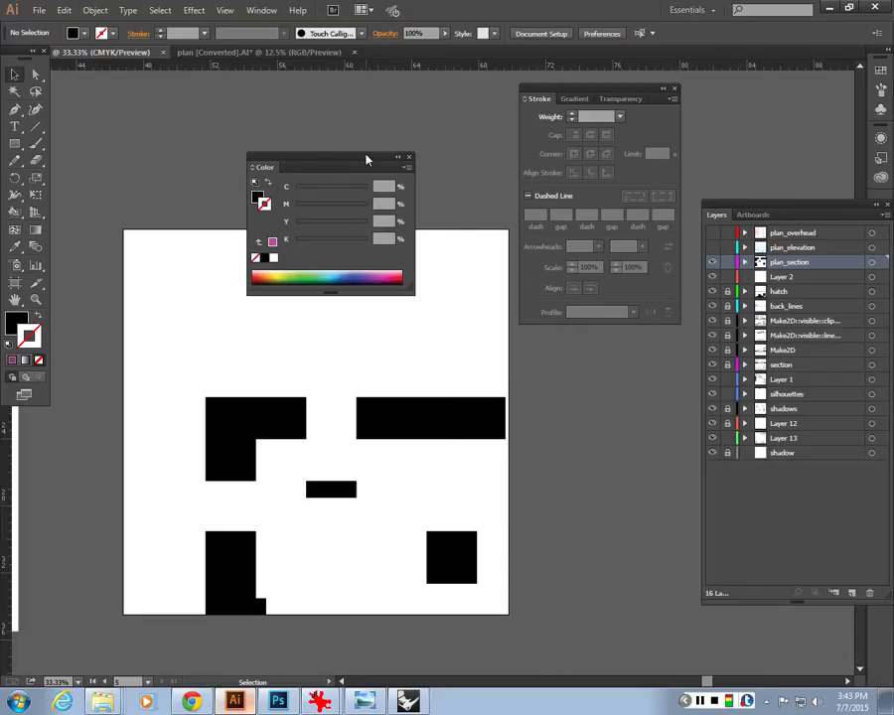
{"action": "left_click_drag", "start_coordinate": [365, 157], "coordinate": [420, 89]}
Turn the plan_elevation layer back on and give all its lines a black stroke.
{"action": "left_click", "coordinate": [712, 247]}
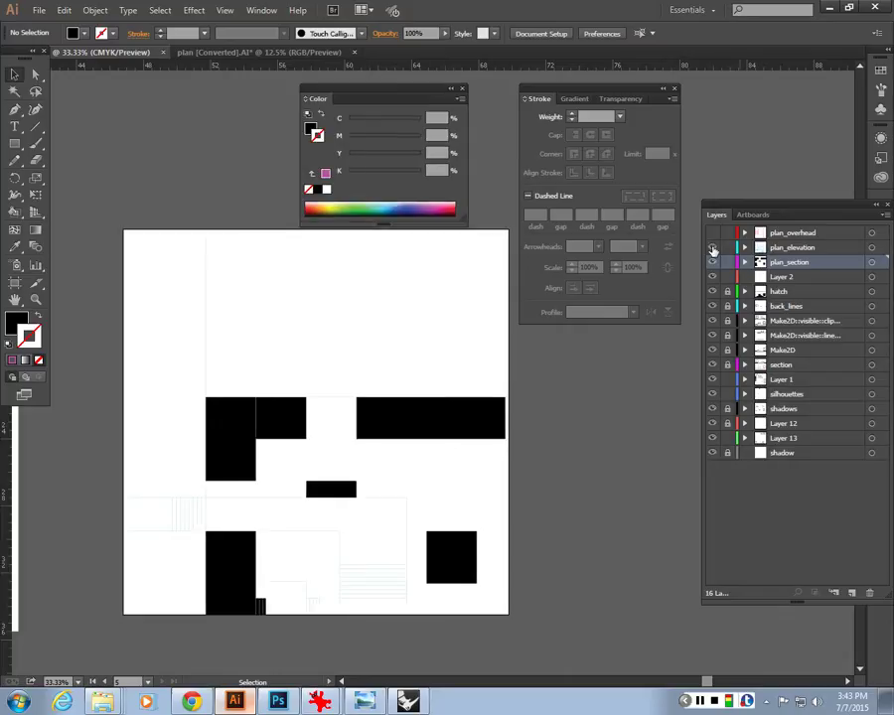
{"action": "left_click", "coordinate": [874, 247]}
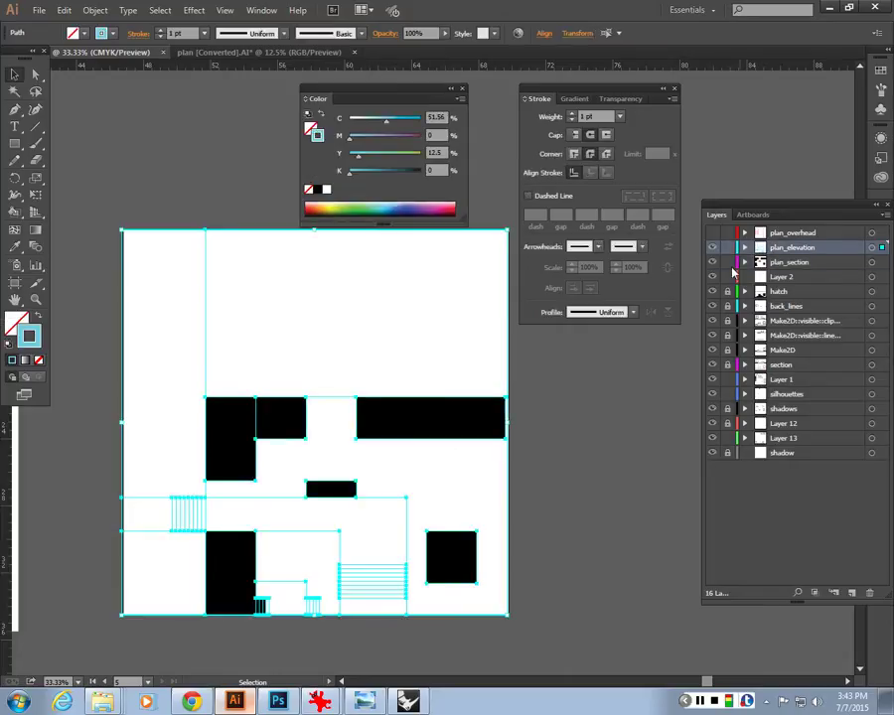
{"action": "left_click", "coordinate": [75, 33]}
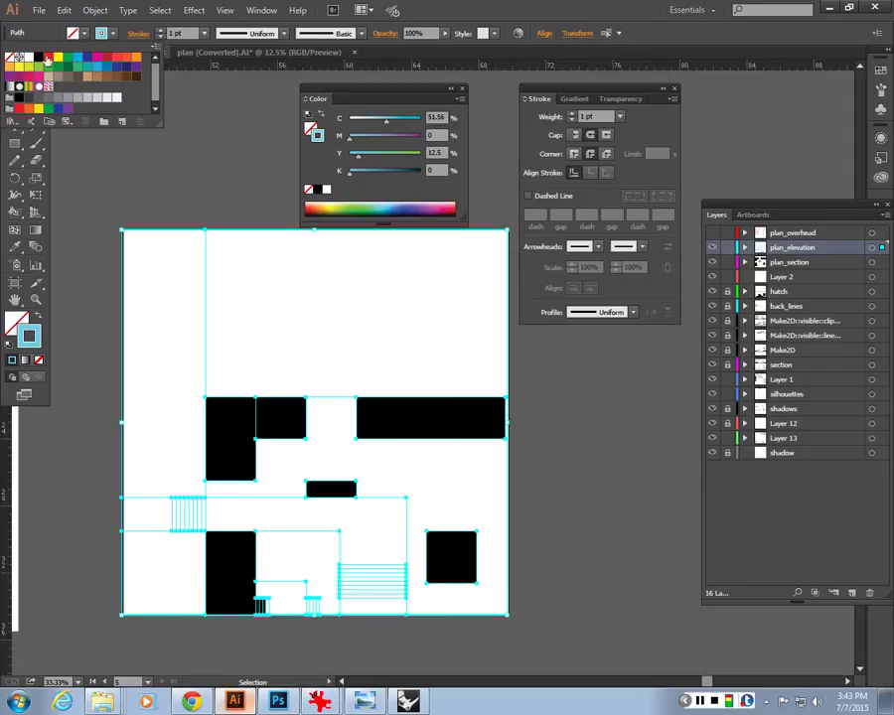
{"action": "left_click", "coordinate": [36, 56]}
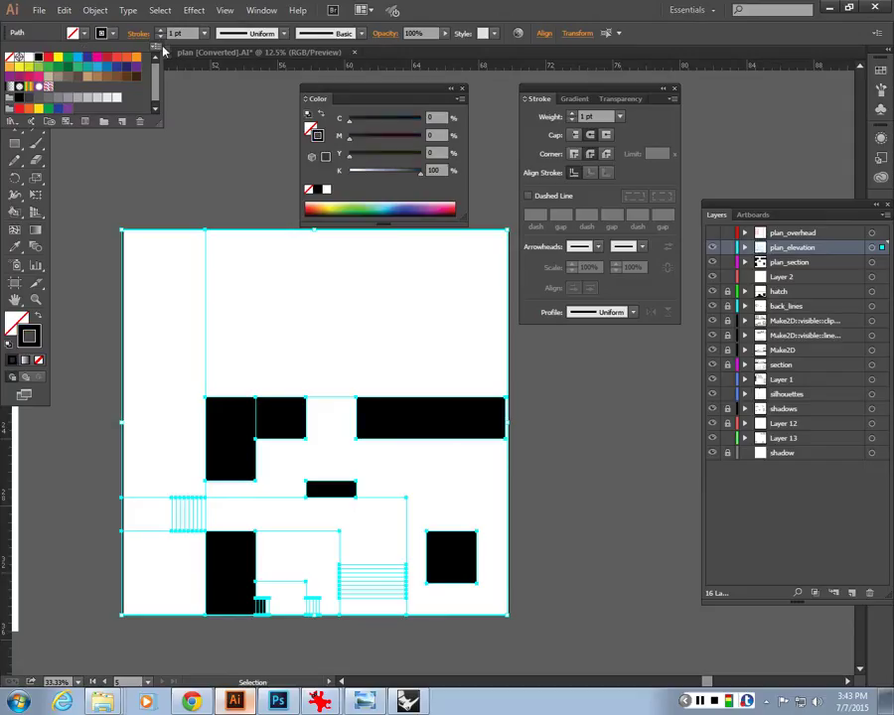
{"action": "left_click", "coordinate": [414, 316]}
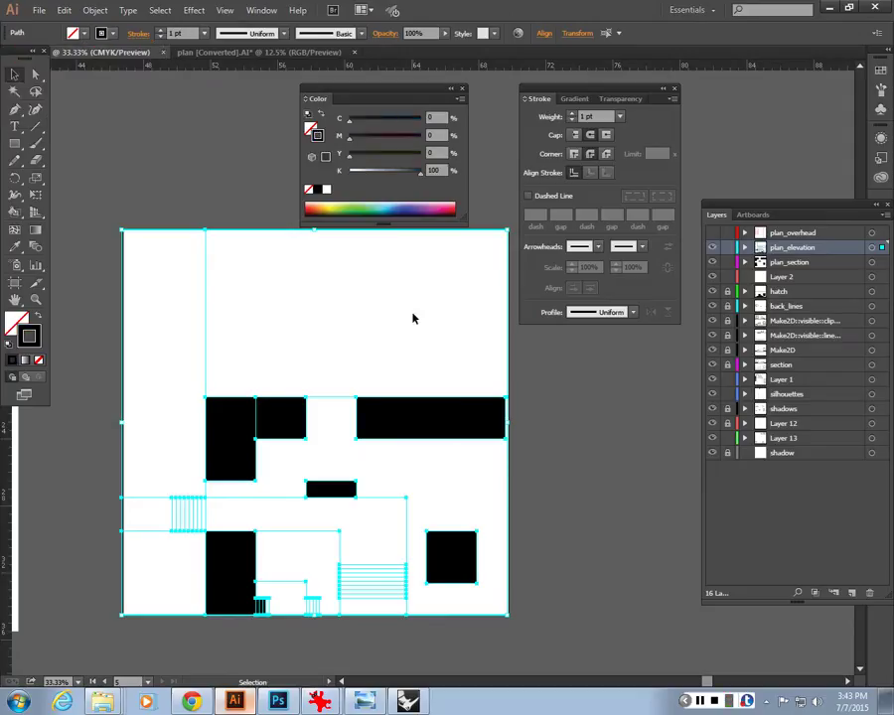
{"action": "left_click", "coordinate": [613, 453]}
Zoom and pan around the plan to check the black elevation linework.
{"action": "key", "text": "ctrl+plus"}
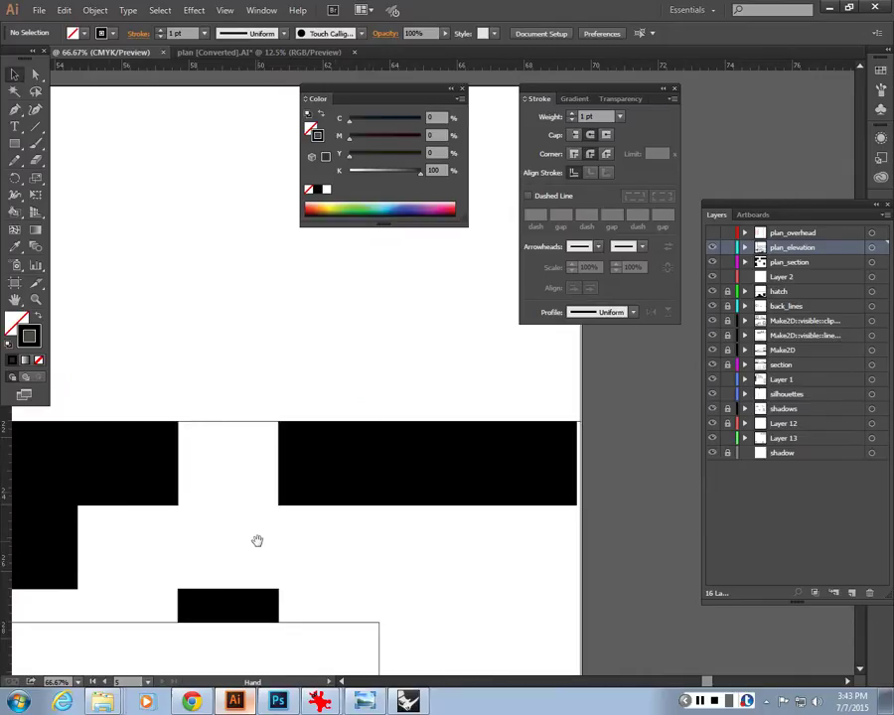
{"action": "left_click_drag", "start_coordinate": [257, 538], "coordinate": [333, 433]}
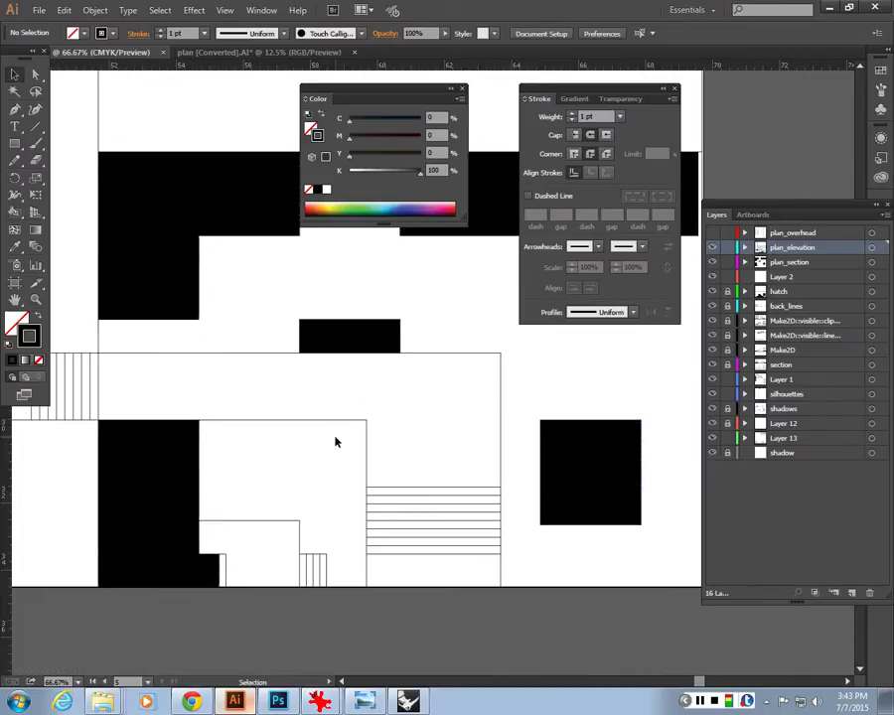
{"action": "key", "text": "ctrl+minus"}
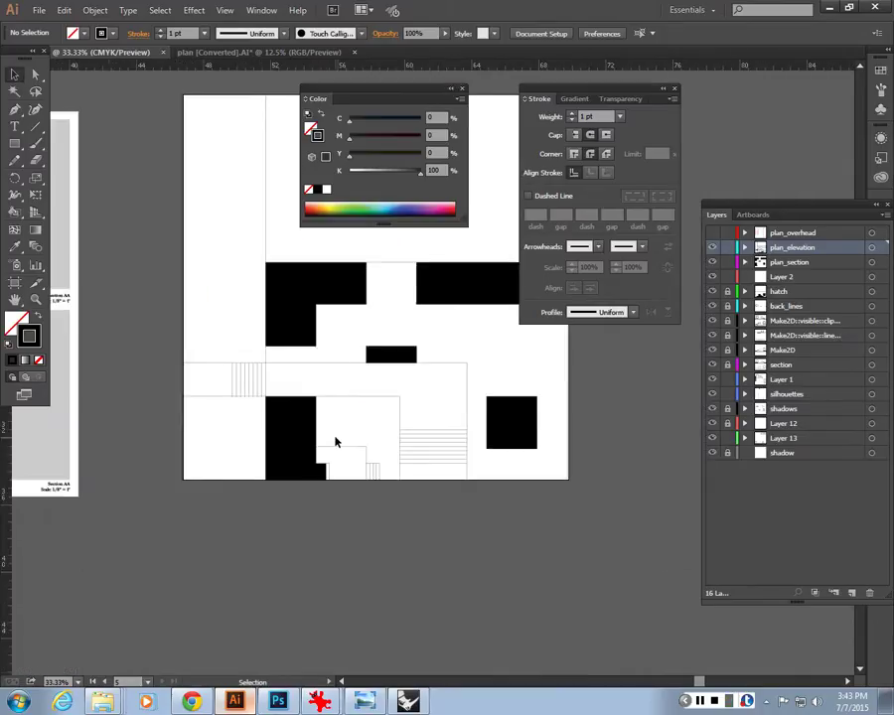
{"action": "left_click_drag", "start_coordinate": [334, 441], "coordinate": [399, 523]}
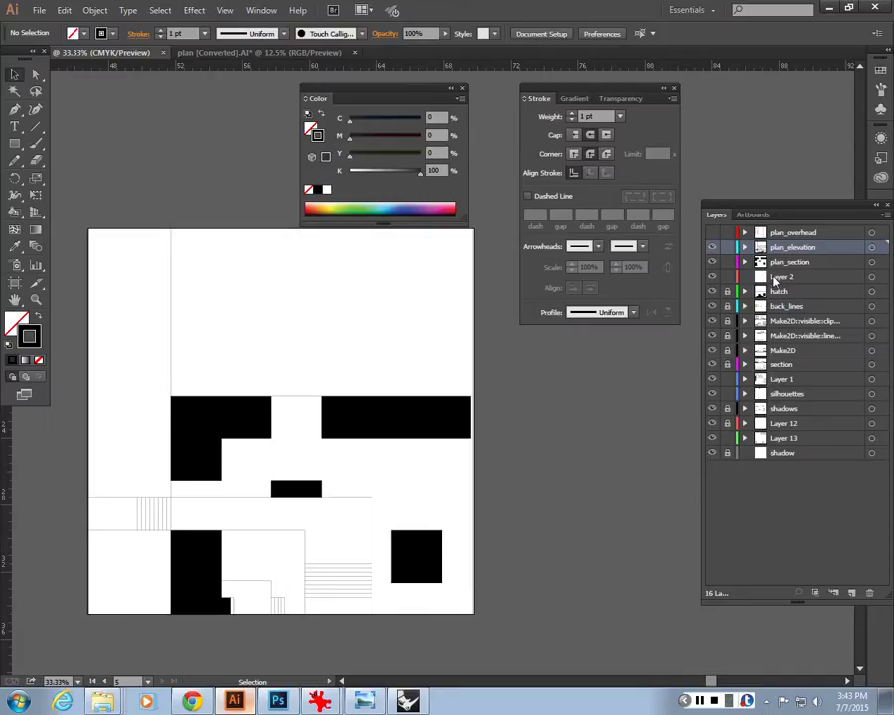
Select all plan_overhead artwork and set its stroke to Registration.
{"action": "left_click", "coordinate": [881, 233]}
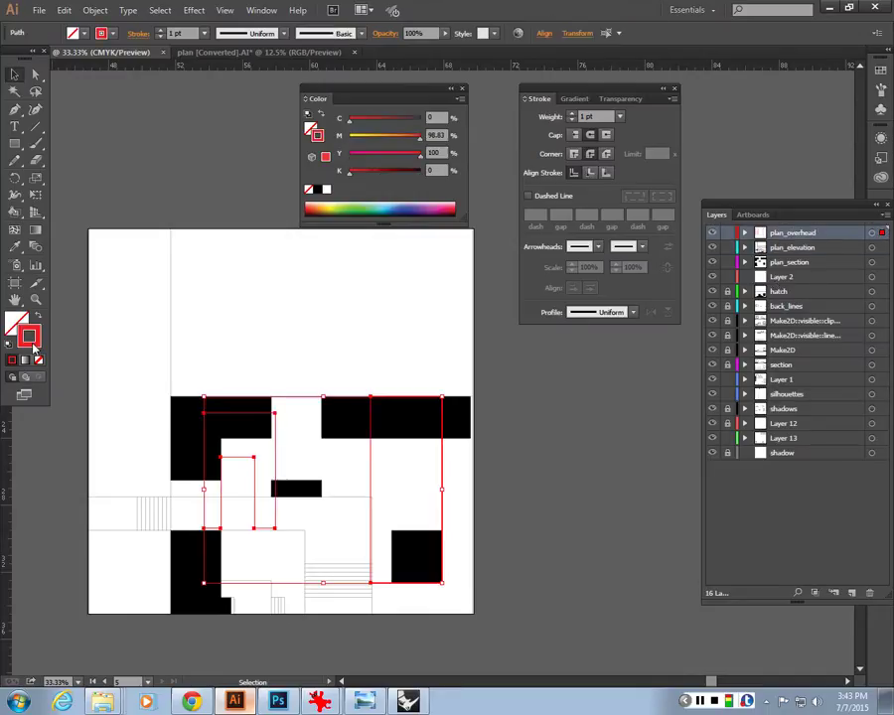
{"action": "left_click", "coordinate": [109, 35]}
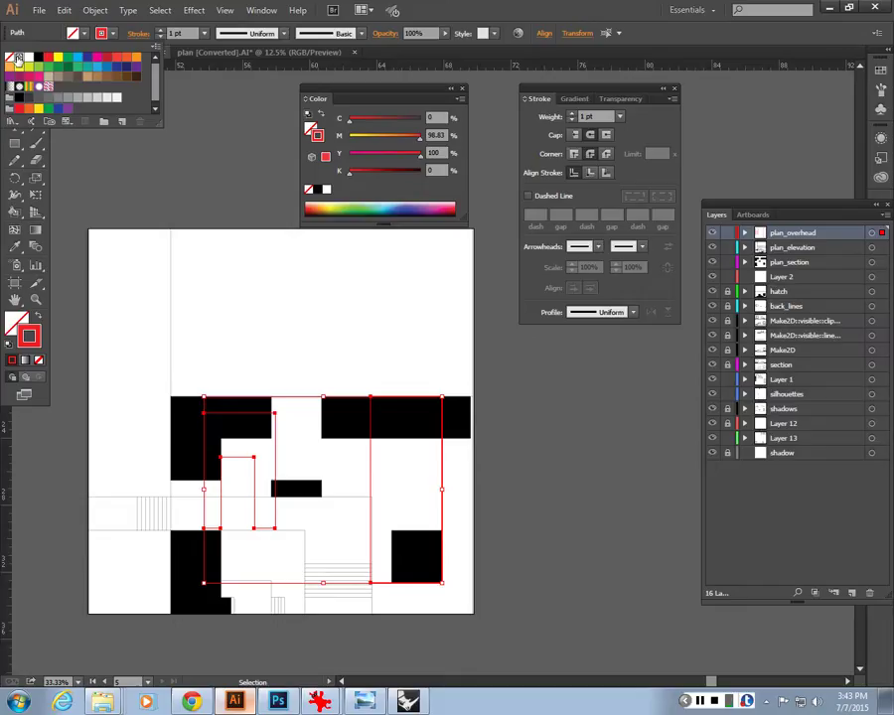
{"action": "left_click", "coordinate": [18, 59]}
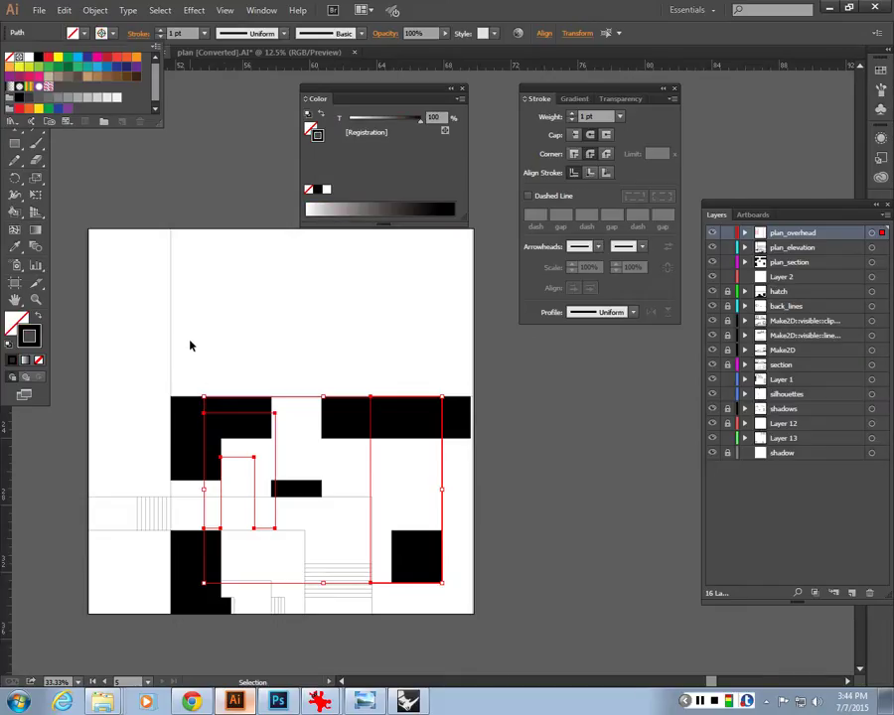
Eyedrop the sheet legend's 2 dash 2 gap line style onto the overhead lines.
{"action": "key", "text": "ctrl+Tab"}
{"action": "scroll", "coordinate": [105, 408], "scroll_direction": "up", "scroll_amount": 2}
{"action": "left_click_drag", "start_coordinate": [105, 408], "coordinate": [373, 477]}
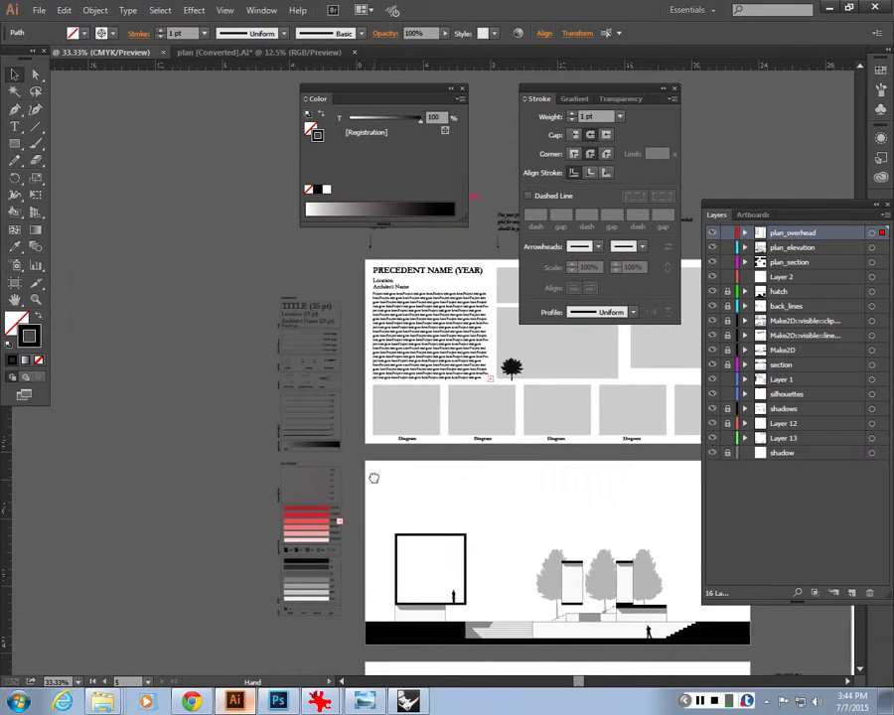
{"action": "key", "text": "ctrl+plus"}
{"action": "key", "text": "ctrl+plus"}
{"action": "key", "text": "ctrl+plus"}
{"action": "key", "text": "ctrl+plus"}
{"action": "key", "text": "ctrl+plus"}
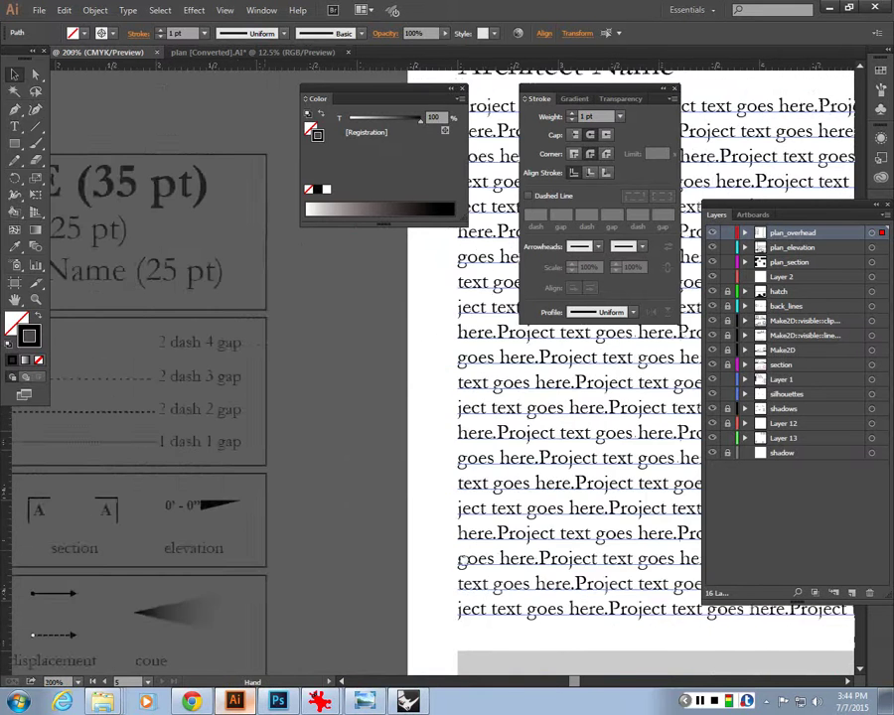
{"action": "left_click_drag", "start_coordinate": [129, 386], "coordinate": [342, 447]}
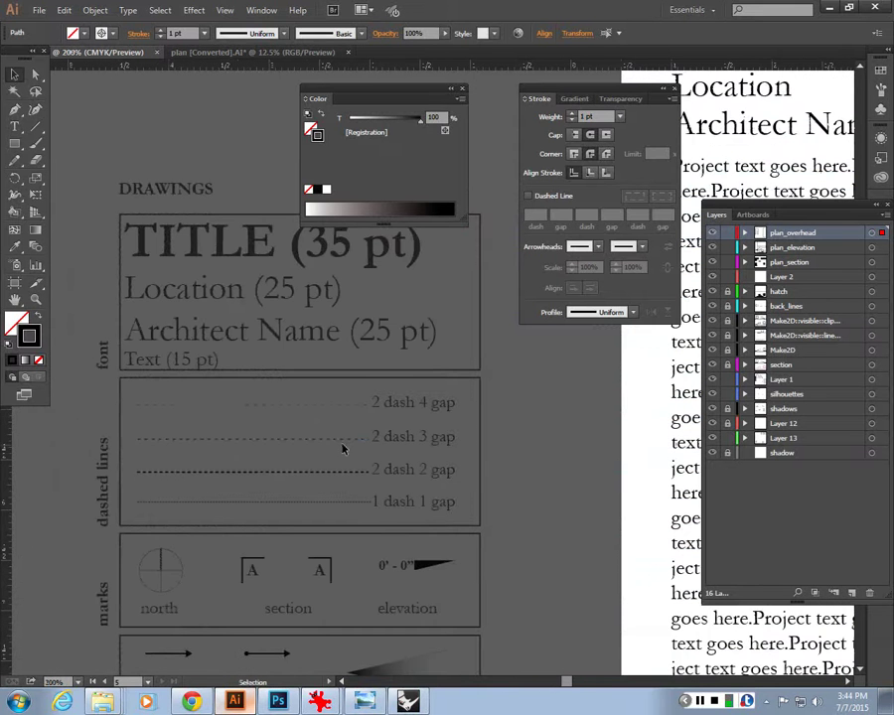
{"action": "left_click", "coordinate": [16, 252]}
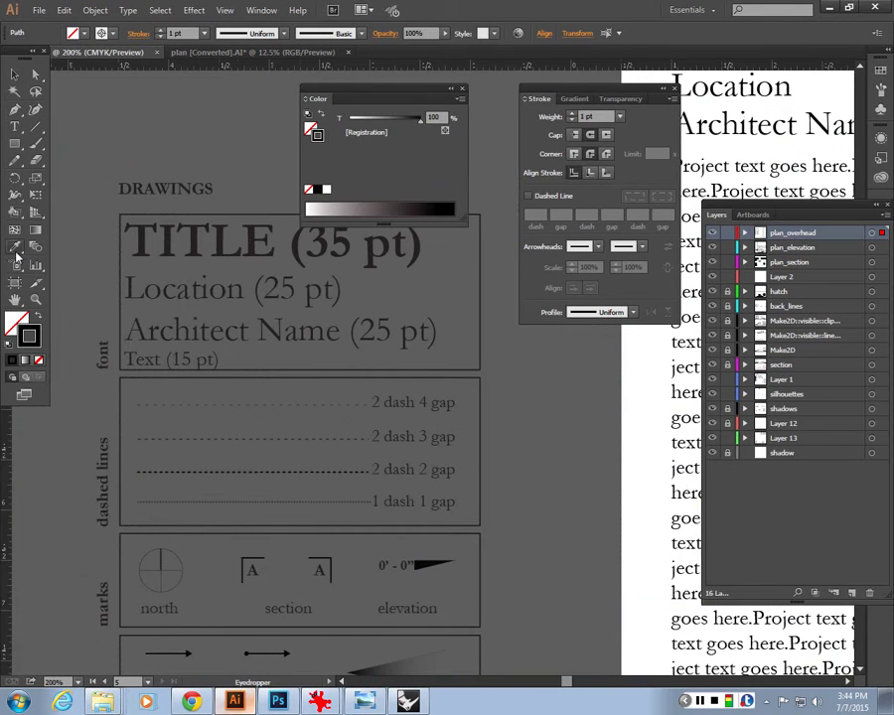
{"action": "left_click", "coordinate": [307, 467]}
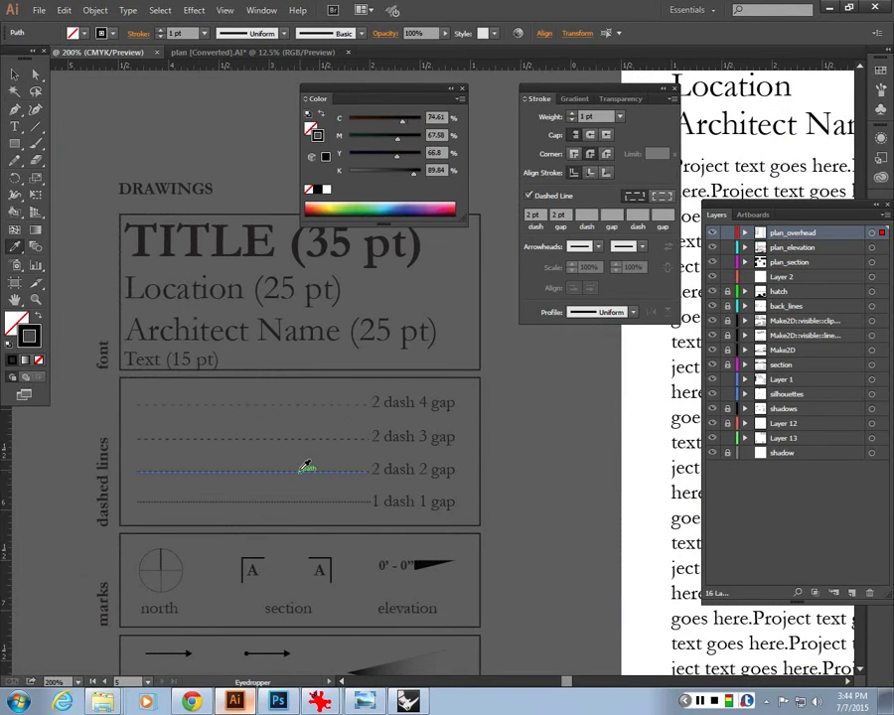
{"action": "left_click", "coordinate": [13, 75]}
{"action": "key", "text": "ctrl+minus"}
{"action": "key", "text": "ctrl+minus"}
{"action": "key", "text": "ctrl+minus"}
{"action": "key", "text": "ctrl+minus"}
{"action": "key", "text": "ctrl+minus"}
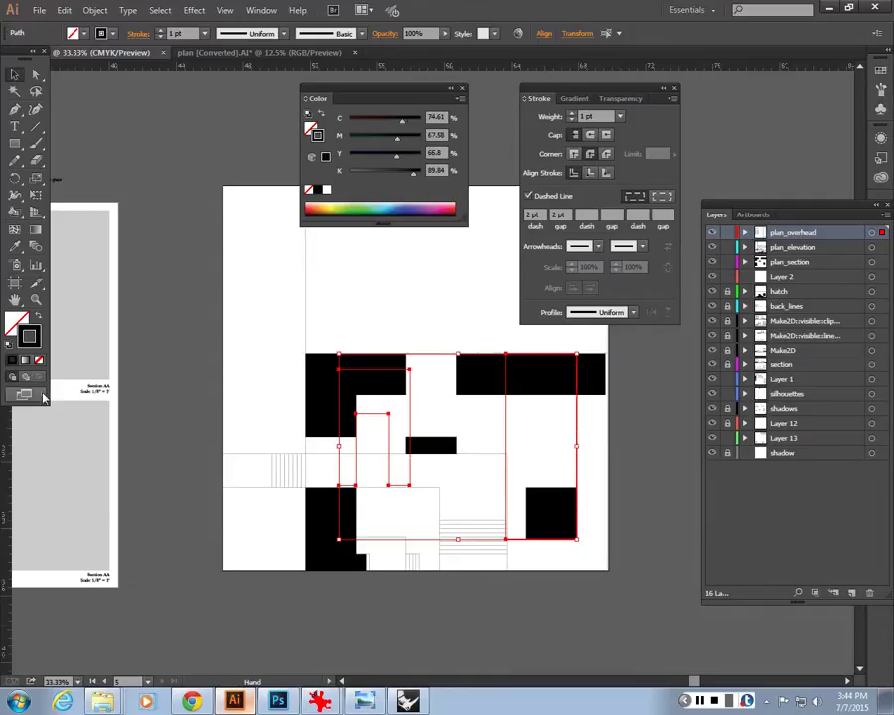
Set the plan_overhead lines' stroke weight to 1.5 pt.
{"action": "left_click", "coordinate": [310, 630]}
{"action": "key", "text": "ctrl+plus"}
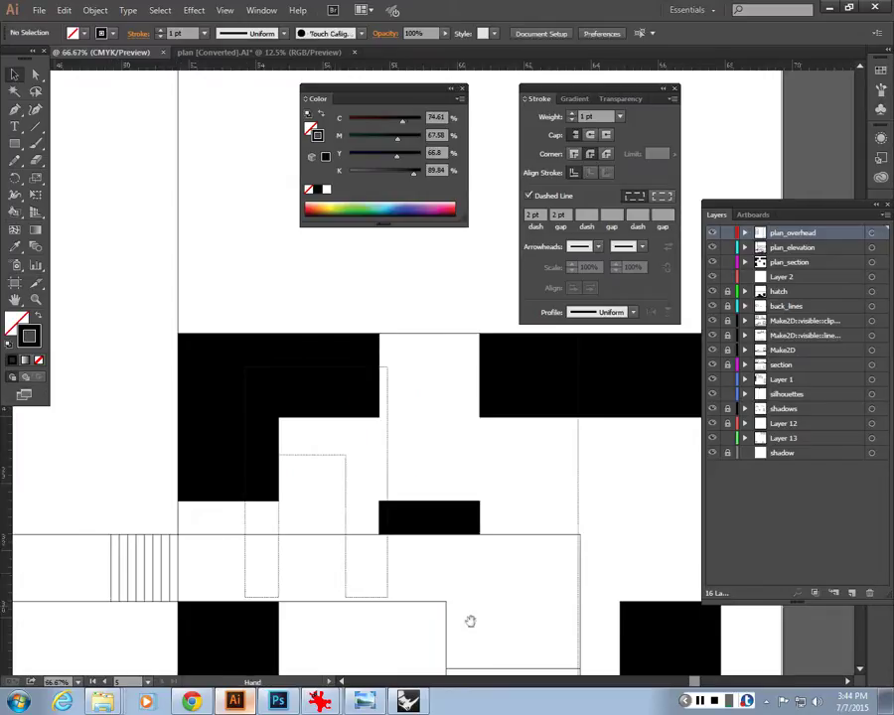
{"action": "key", "text": "ctrl+plus"}
{"action": "key", "text": "ctrl+plus"}
{"action": "left_click_drag", "start_coordinate": [405, 512], "coordinate": [517, 505]}
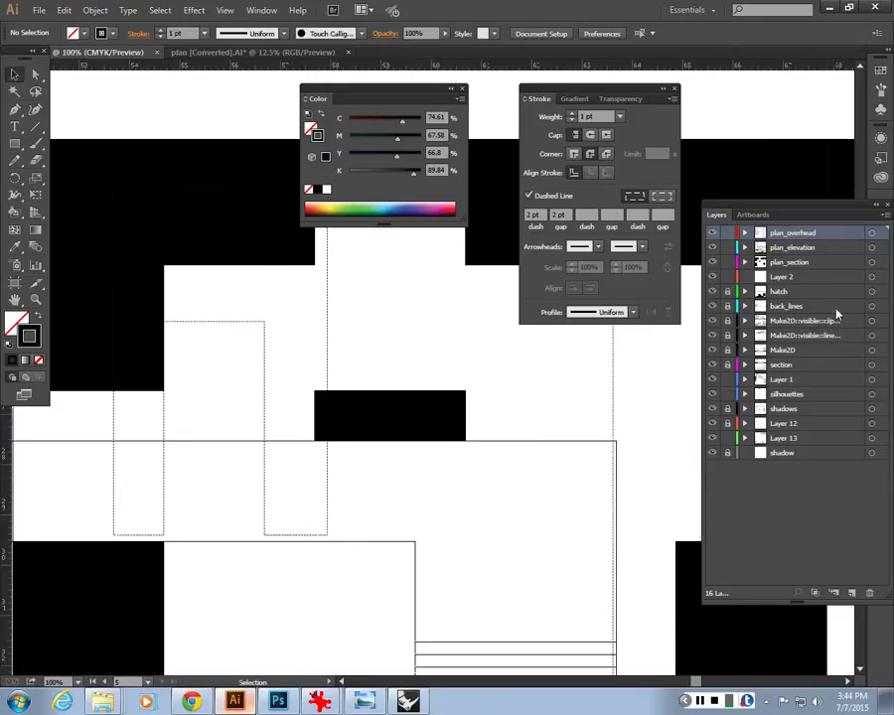
{"action": "left_click", "coordinate": [875, 234]}
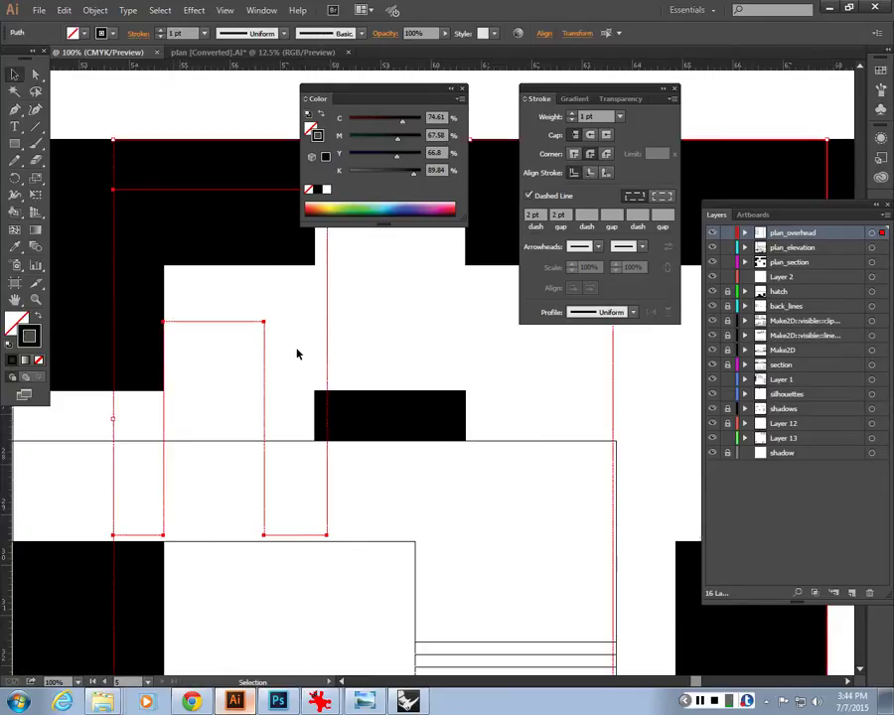
{"action": "left_click", "coordinate": [176, 33]}
{"action": "type", "text": "1.5"}
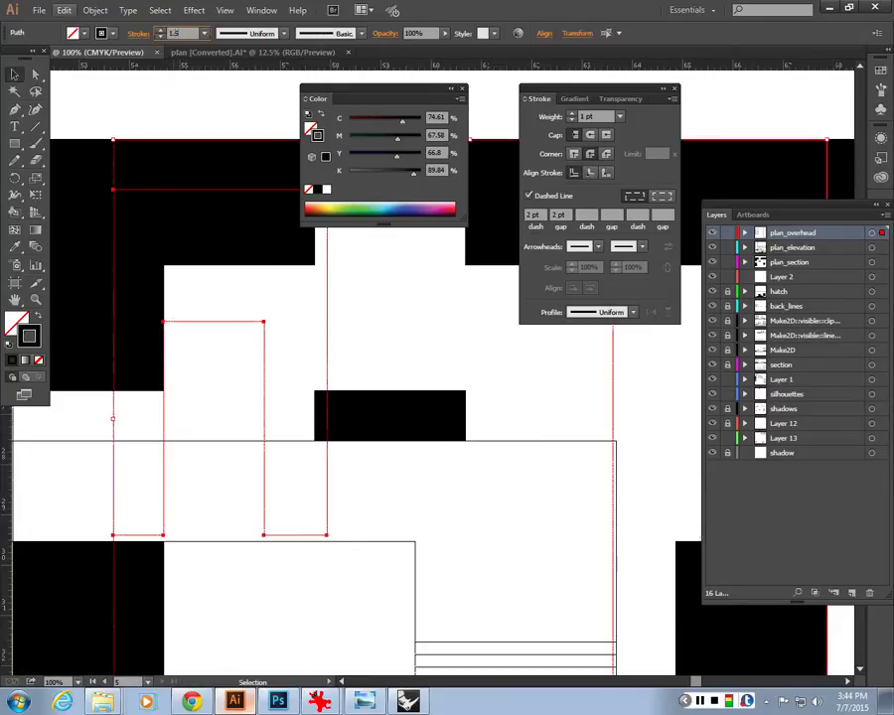
{"action": "key", "text": "Return"}
{"action": "left_click", "coordinate": [373, 500]}
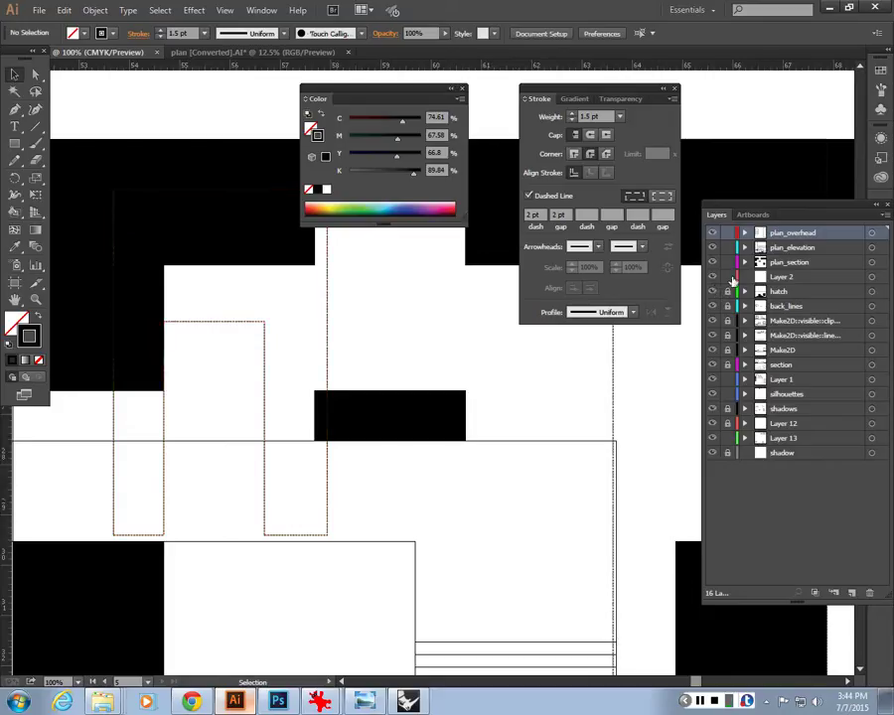
Change the overhead dashes' first gap to 4 pt and check the plan.
{"action": "left_click", "coordinate": [878, 234]}
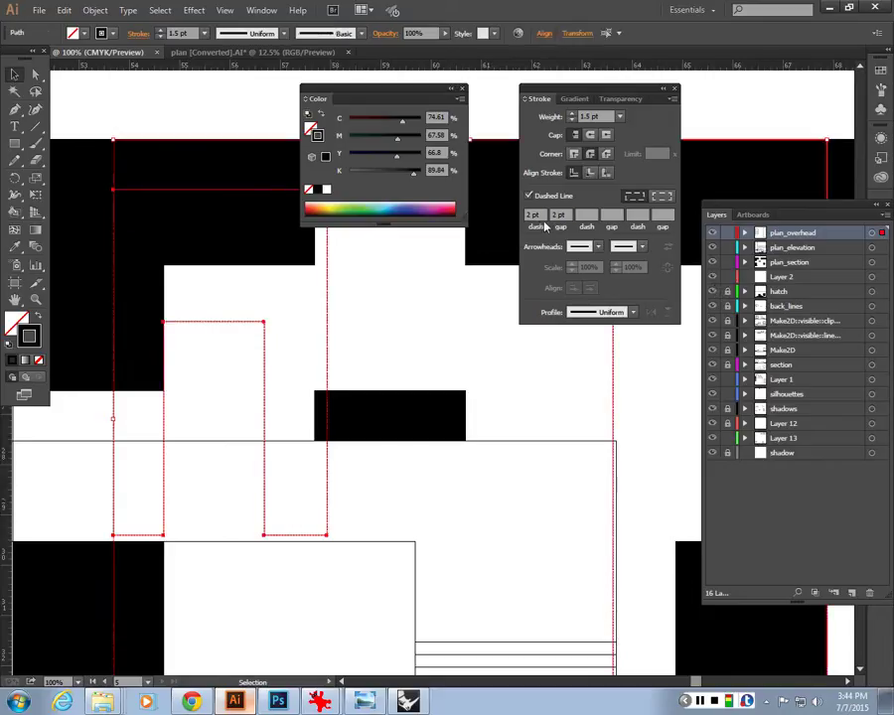
{"action": "double_click", "coordinate": [552, 215]}
{"action": "type", "text": "4"}
{"action": "key", "text": "Return"}
{"action": "left_click", "coordinate": [469, 515]}
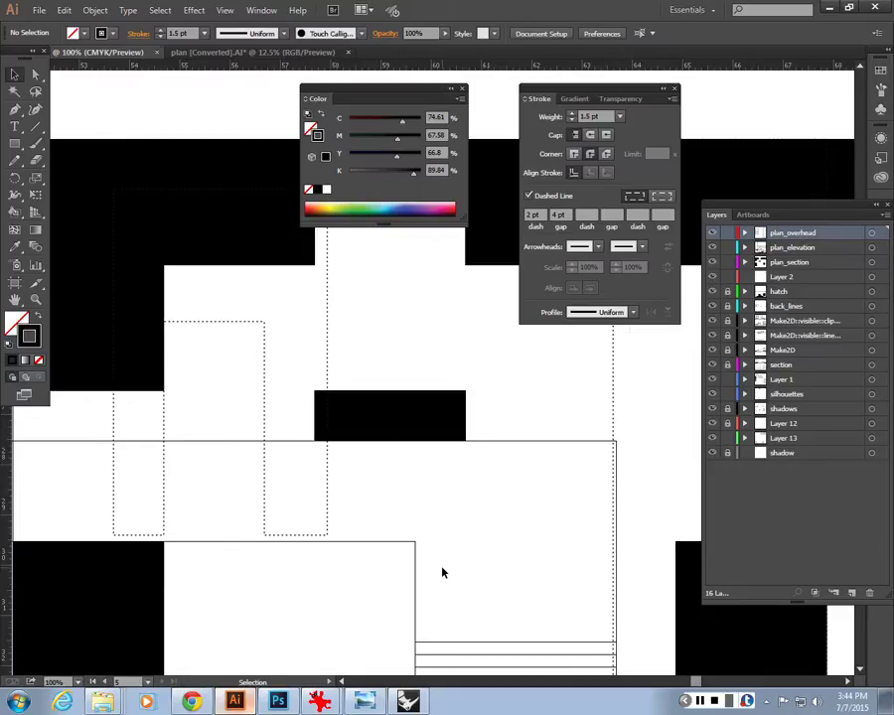
{"action": "scroll", "coordinate": [308, 506], "scroll_direction": "down", "scroll_amount": 2}
{"action": "mouse_move", "coordinate": [307, 506]}
{"action": "left_mouse_down"}
{"action": "mouse_move", "coordinate": [240, 522]}
{"action": "mouse_move", "coordinate": [305, 518]}
{"action": "left_mouse_up"}
{"action": "scroll", "coordinate": [240, 522], "scroll_direction": "up", "scroll_amount": 1}
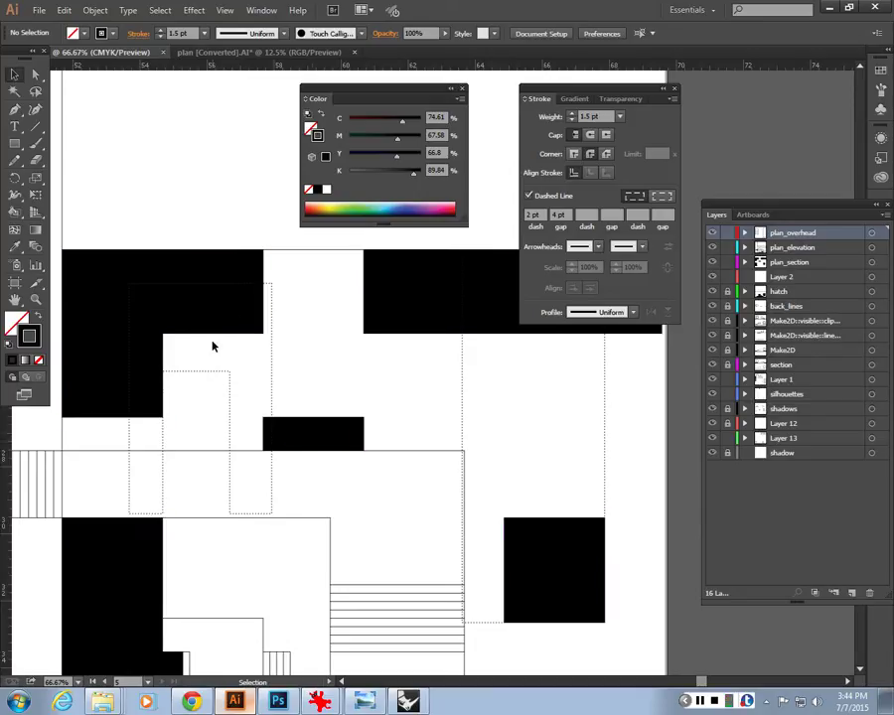
{"action": "key", "text": "ctrl+minus"}
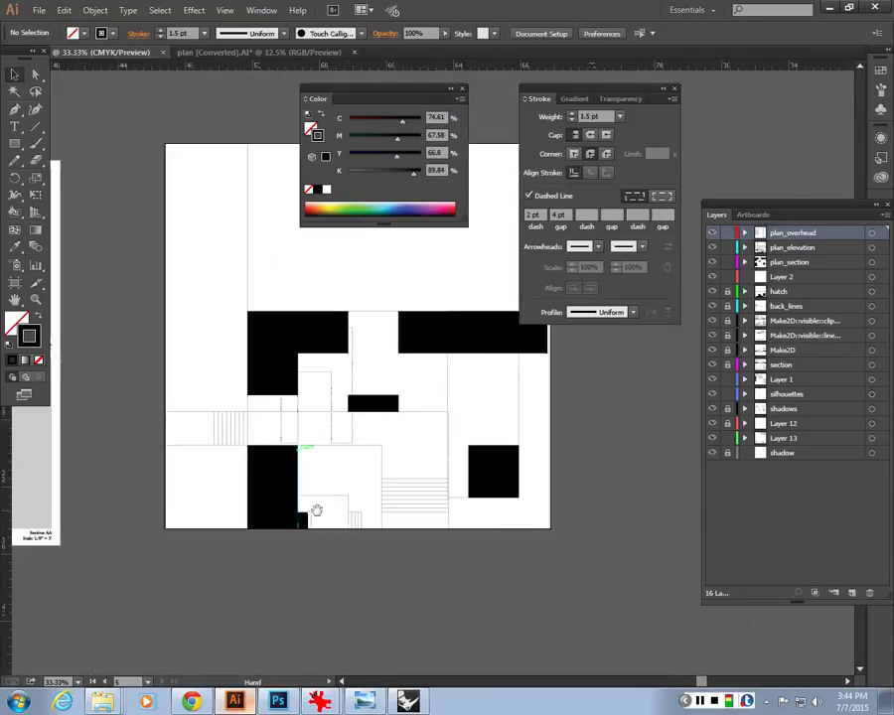
{"action": "left_click_drag", "start_coordinate": [311, 512], "coordinate": [301, 590]}
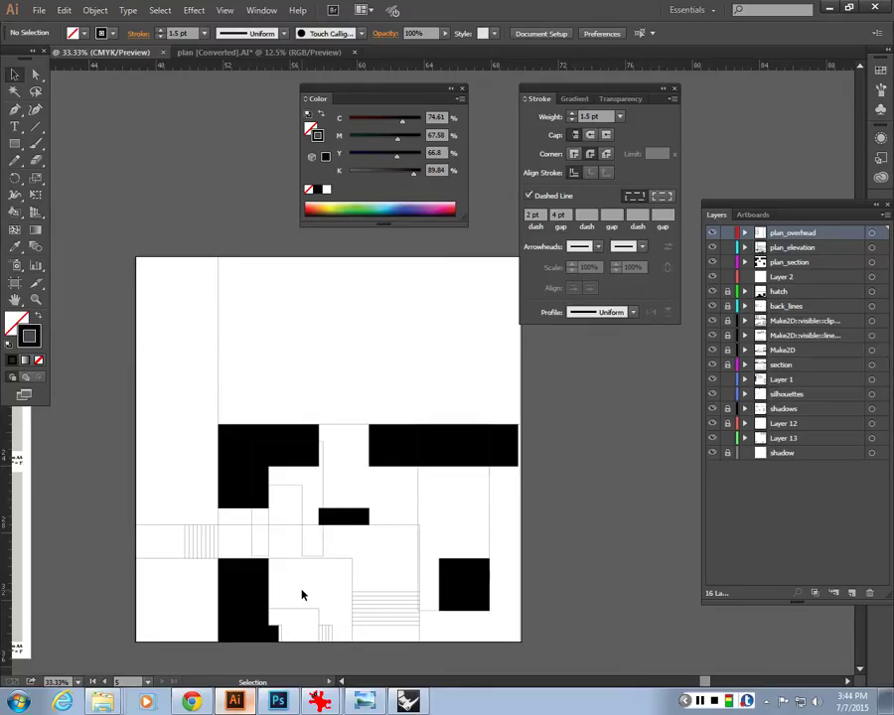
In Rhino, restore the four-viewport layout and show all hidden objects with Show.
{"action": "left_click", "coordinate": [407, 701]}
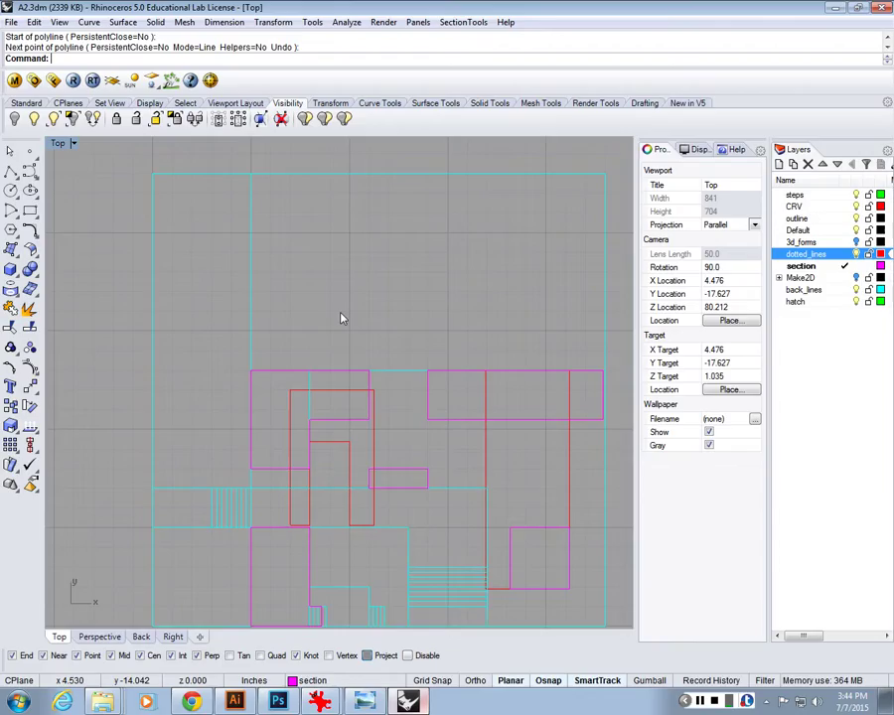
{"action": "double_click", "coordinate": [57, 143]}
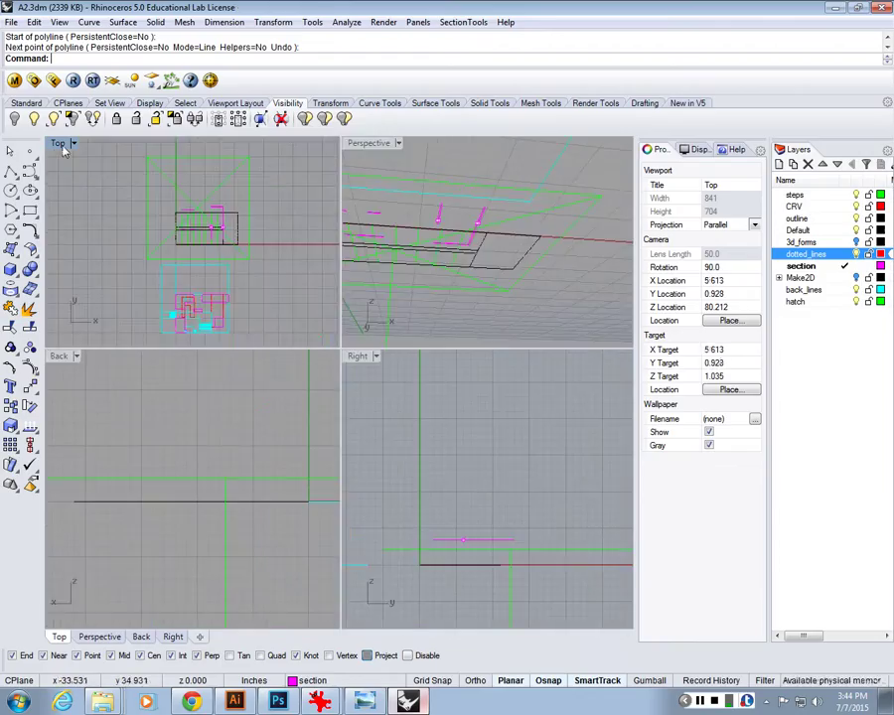
{"action": "left_click", "coordinate": [437, 490]}
{"action": "type", "text": "Sho"}
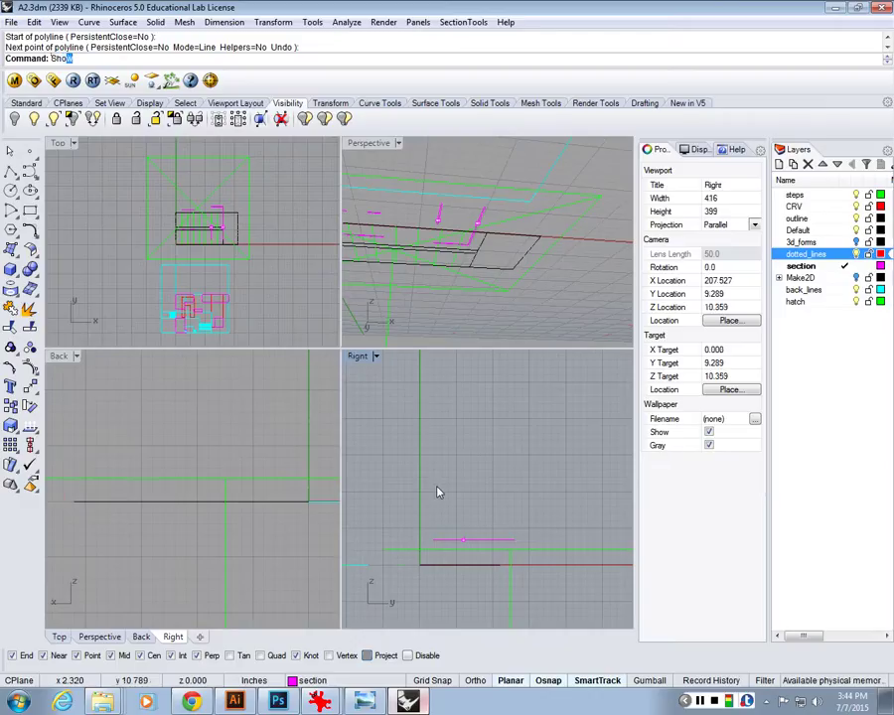
{"action": "key", "text": "Return"}
{"action": "scroll", "coordinate": [239, 467], "scroll_direction": "down", "scroll_amount": 3}
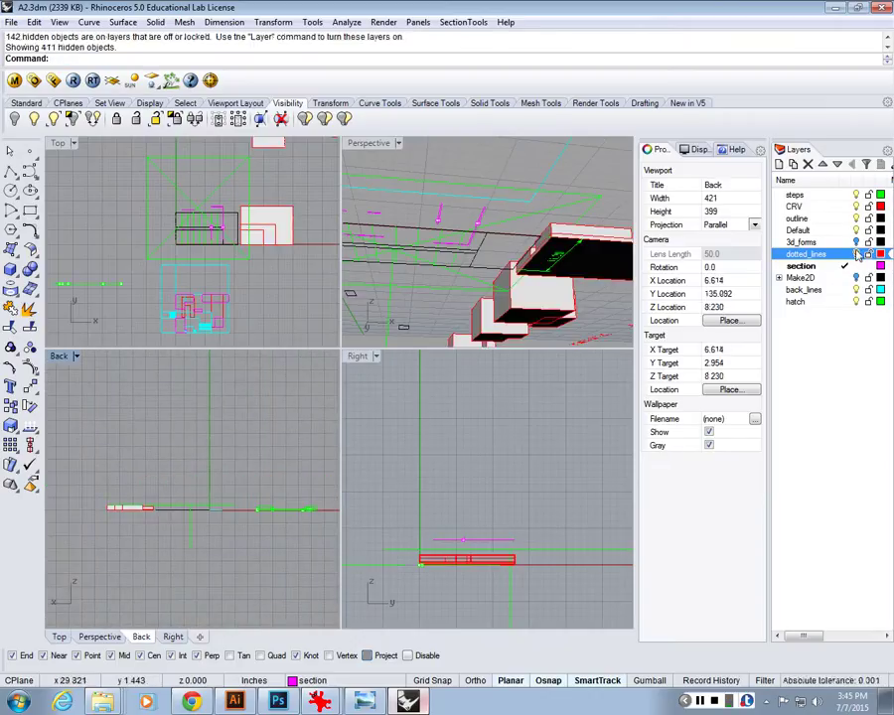
Make 3d_forms the current layer and copy the entire model away from the original.
{"action": "left_click", "coordinate": [800, 242]}
{"action": "left_click", "coordinate": [502, 223]}
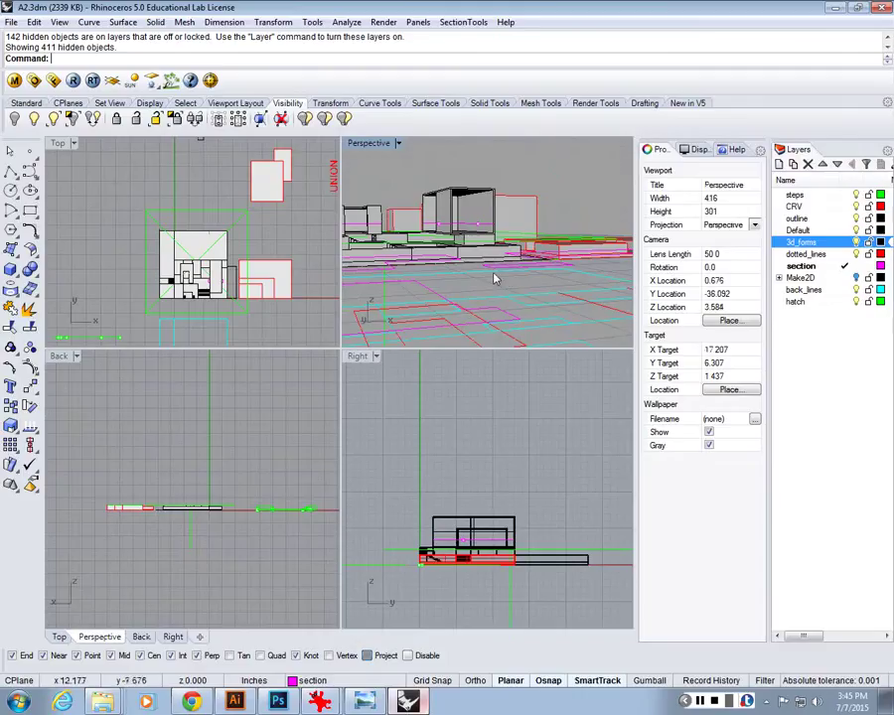
{"action": "left_click_drag", "start_coordinate": [494, 278], "coordinate": [501, 236]}
{"action": "key", "text": "ctrl+a"}
{"action": "type", "text": "C"}
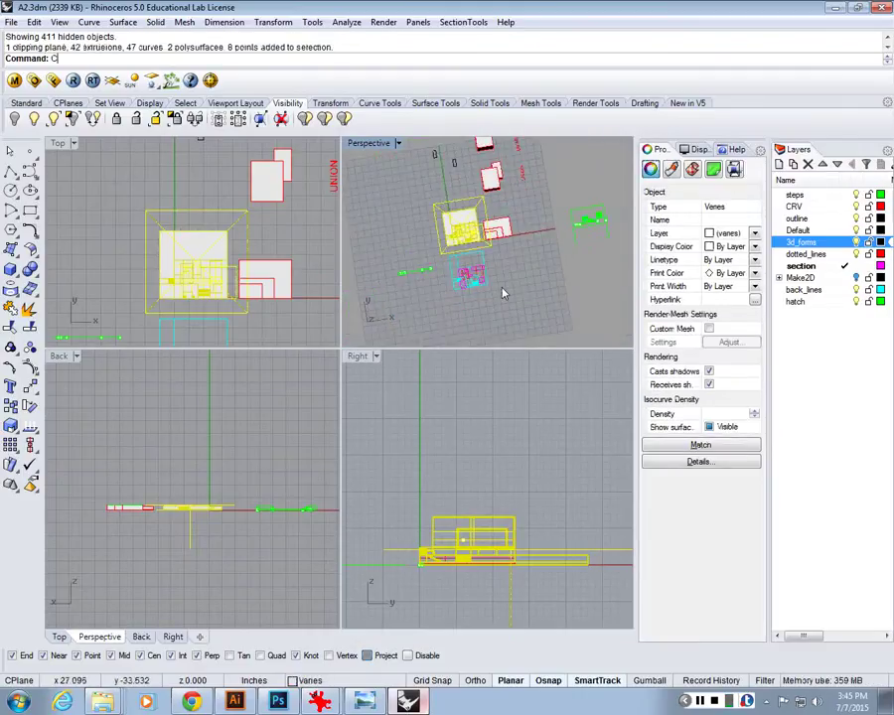
{"action": "type", "text": "opy"}
{"action": "key", "text": "Return"}
{"action": "left_click", "coordinate": [492, 227]}
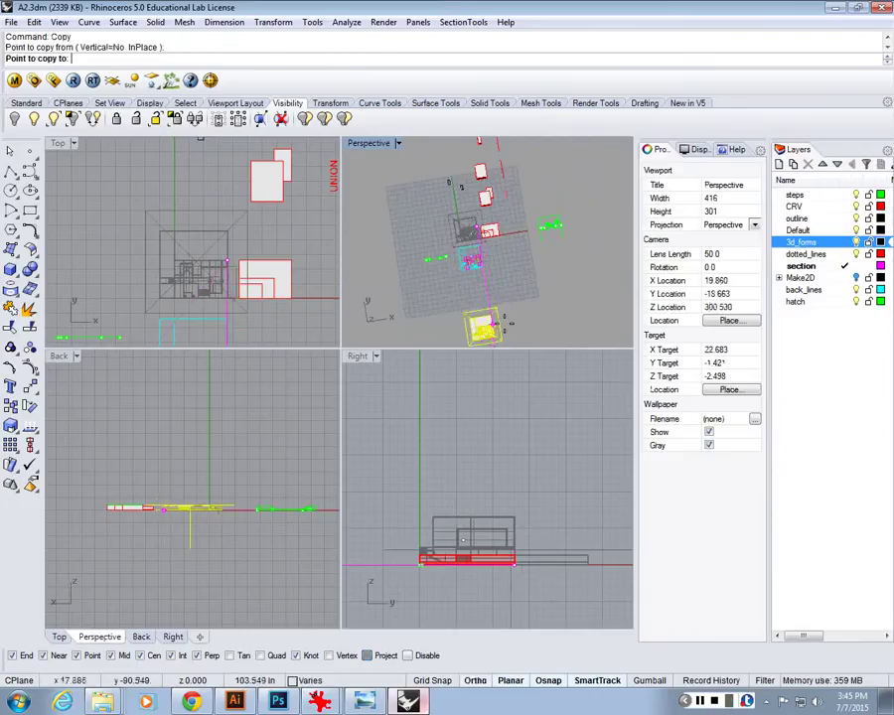
{"action": "left_click", "coordinate": [463, 309]}
{"action": "key", "text": "Return"}
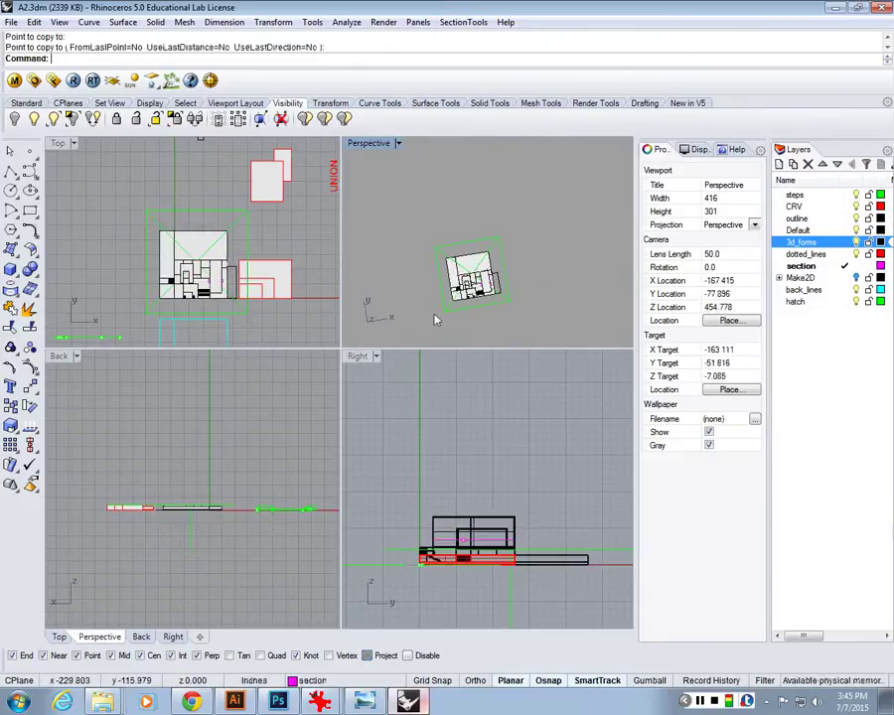
Delete the stray curve from the copy, then select the whole copied model.
{"action": "scroll", "coordinate": [433, 318], "scroll_direction": "up", "scroll_amount": 5}
{"action": "left_click_drag", "start_coordinate": [434, 319], "coordinate": [410, 194]}
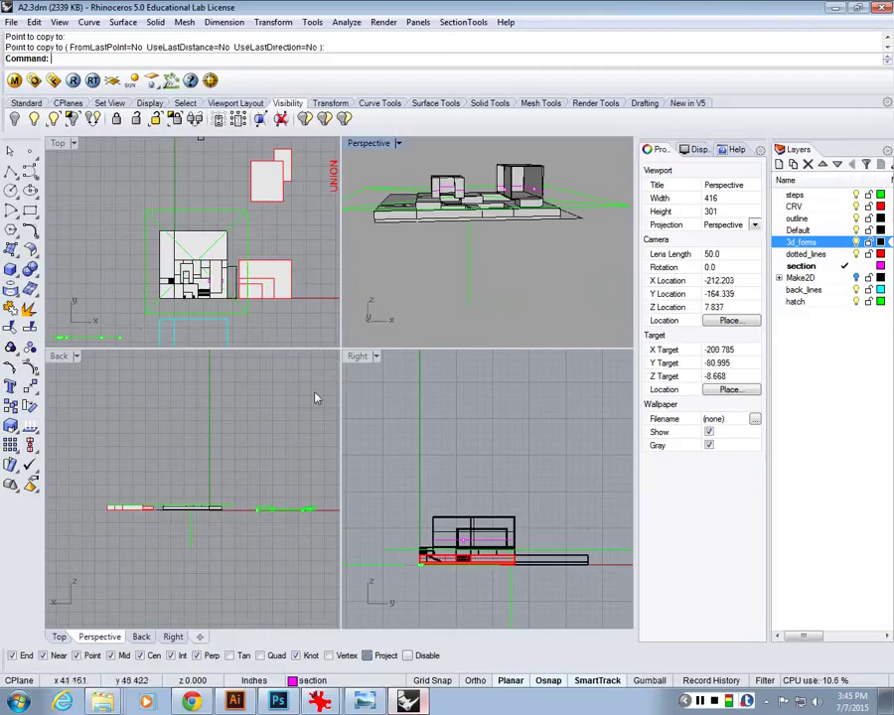
{"action": "left_click_drag", "start_coordinate": [593, 261], "coordinate": [479, 214]}
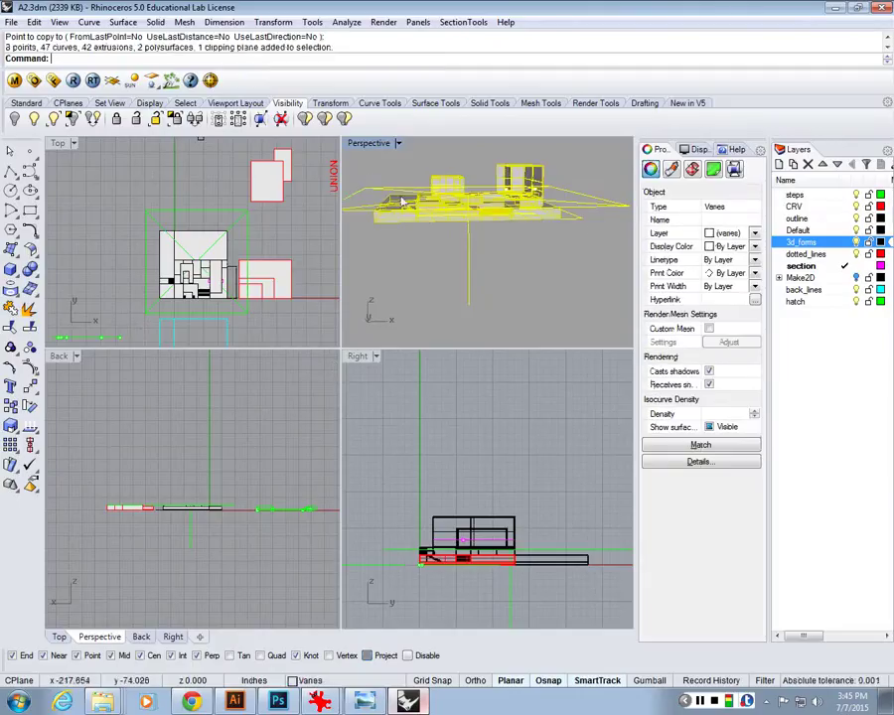
{"action": "scroll", "coordinate": [491, 253], "scroll_direction": "down", "scroll_amount": 4}
{"action": "key", "text": "Escape"}
{"action": "scroll", "coordinate": [405, 198], "scroll_direction": "up", "scroll_amount": 2}
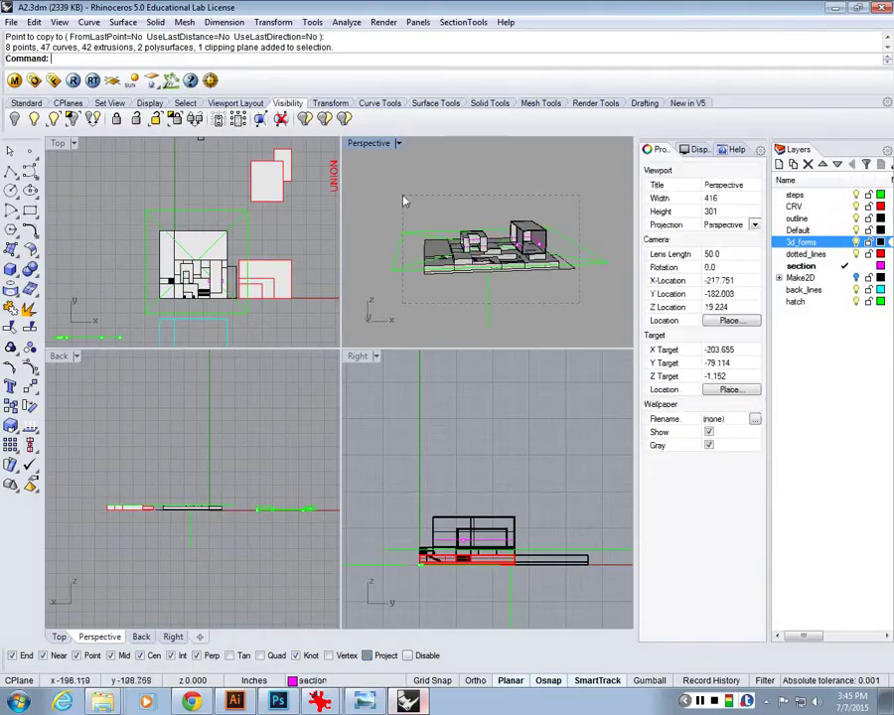
{"action": "scroll", "coordinate": [574, 256], "scroll_direction": "up", "scroll_amount": 5}
{"action": "scroll", "coordinate": [574, 257], "scroll_direction": "down", "scroll_amount": 5}
{"action": "left_click", "coordinate": [579, 256]}
{"action": "key", "text": "Delete"}
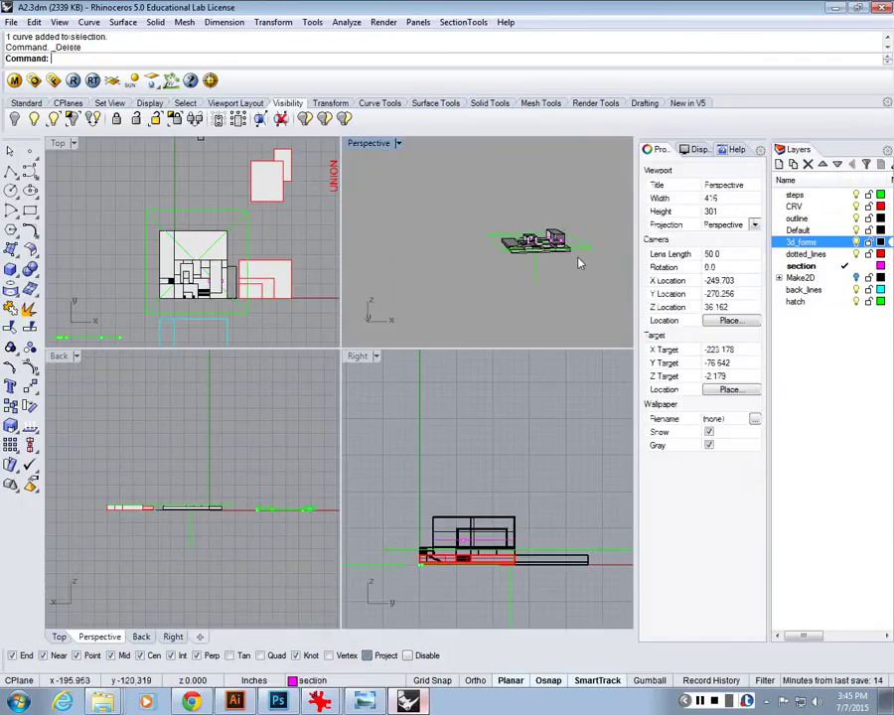
{"action": "left_click_drag", "start_coordinate": [579, 259], "coordinate": [473, 203]}
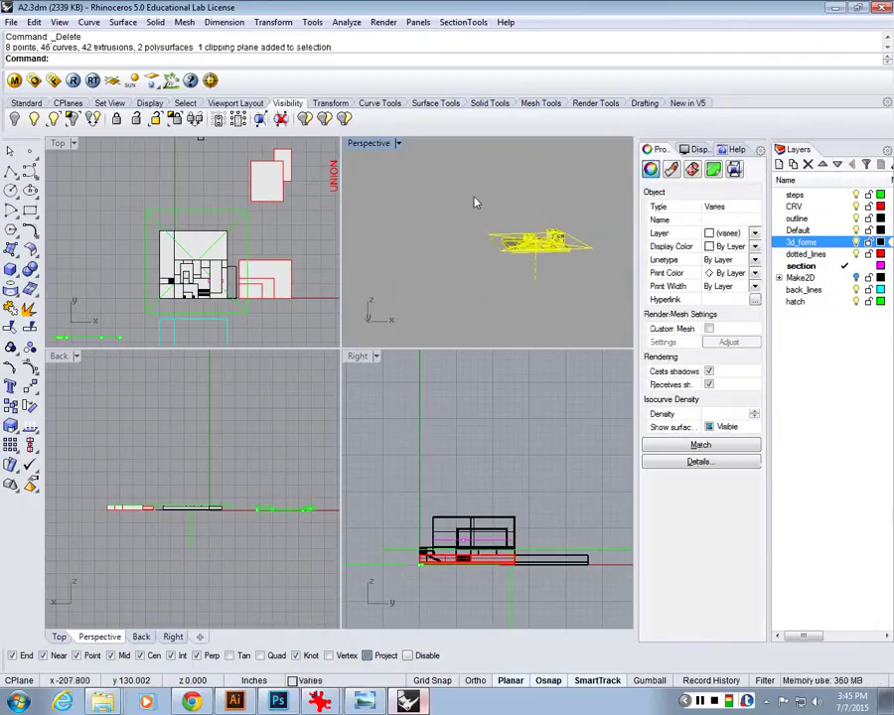
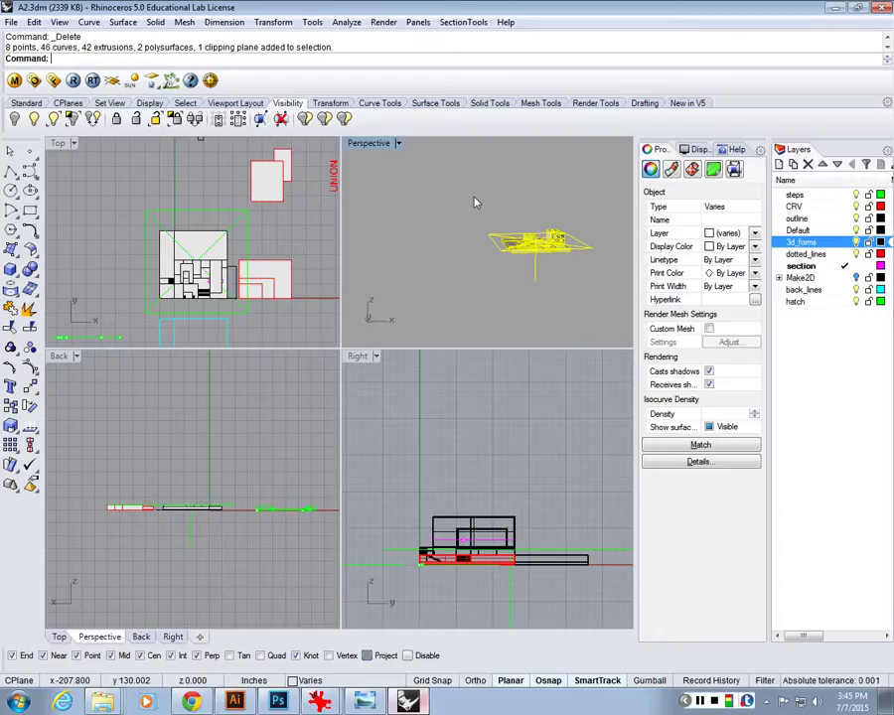
Maximize the Right view and draw a horizontal polyline across the building as a cutting line.
{"action": "scroll", "coordinate": [149, 506], "scroll_direction": "down", "scroll_amount": 5}
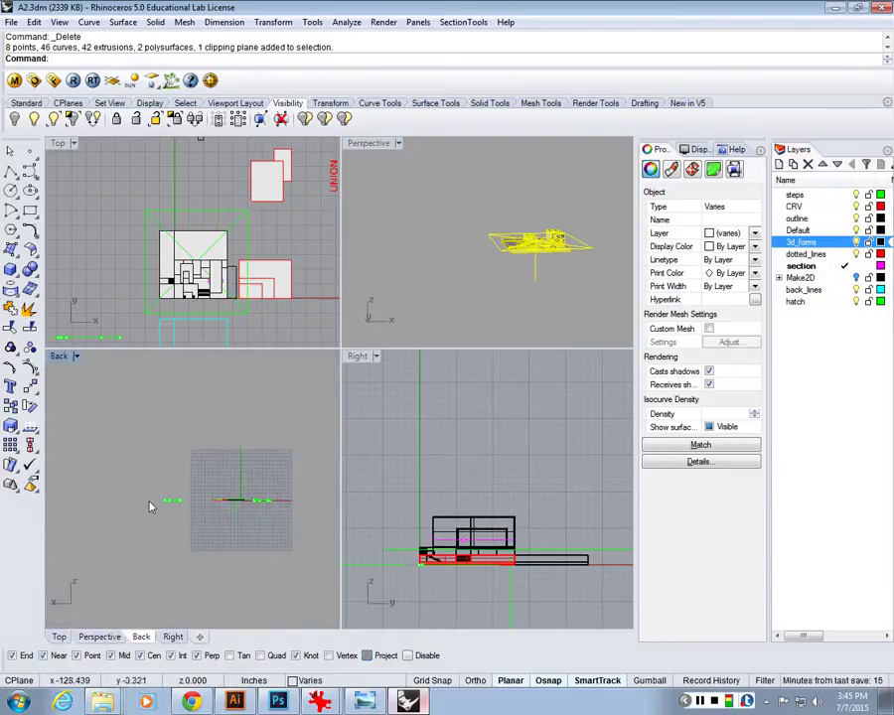
{"action": "left_click_drag", "start_coordinate": [293, 423], "coordinate": [359, 443]}
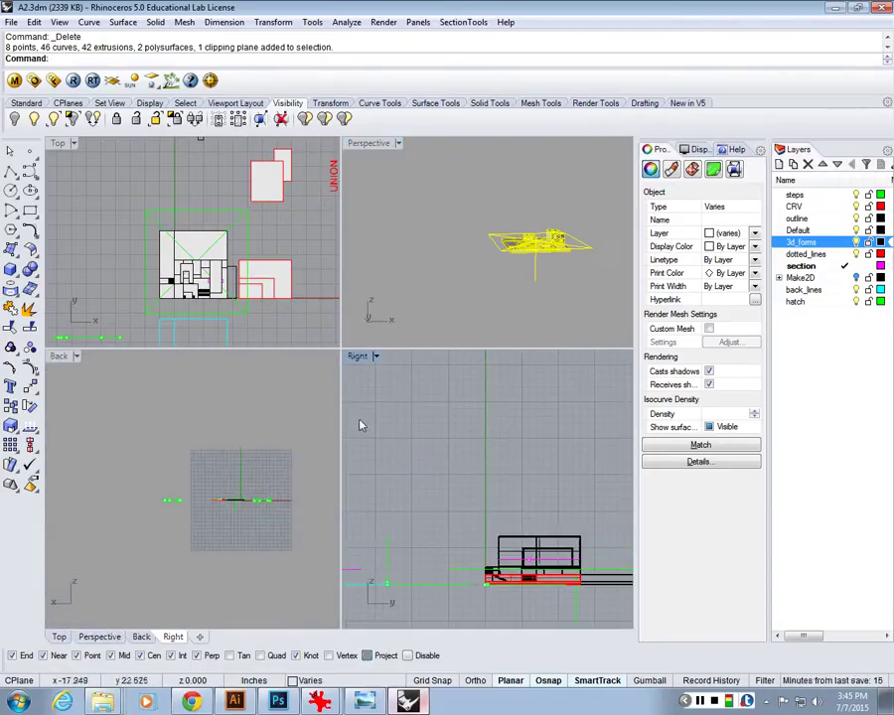
{"action": "double_click", "coordinate": [359, 356]}
{"action": "scroll", "coordinate": [328, 393], "scroll_direction": "down", "scroll_amount": 3}
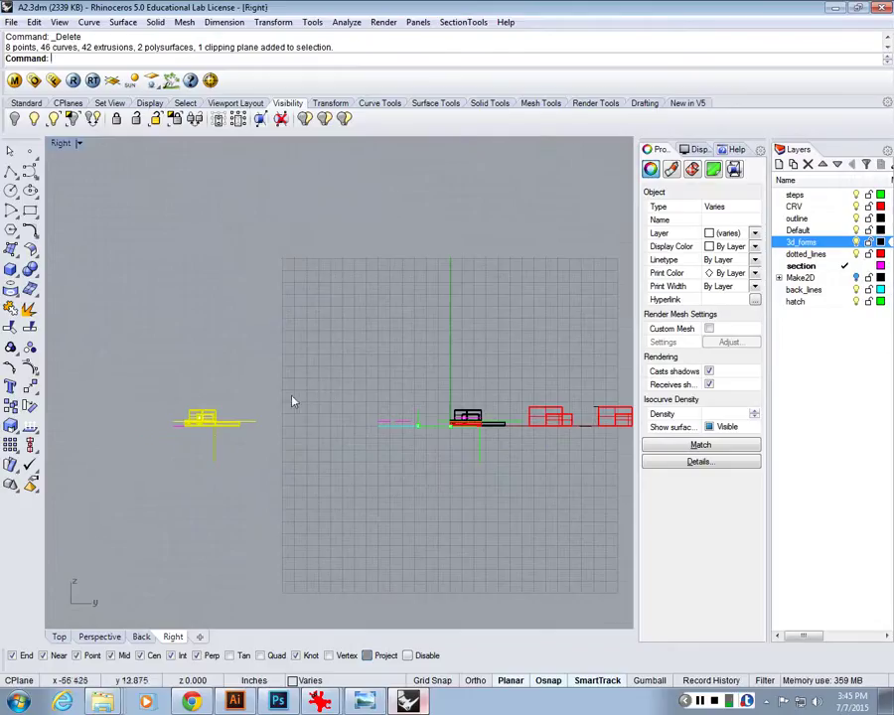
{"action": "scroll", "coordinate": [288, 427], "scroll_direction": "up", "scroll_amount": 3}
{"action": "key", "text": "Escape"}
{"action": "scroll", "coordinate": [375, 445], "scroll_direction": "up", "scroll_amount": 2}
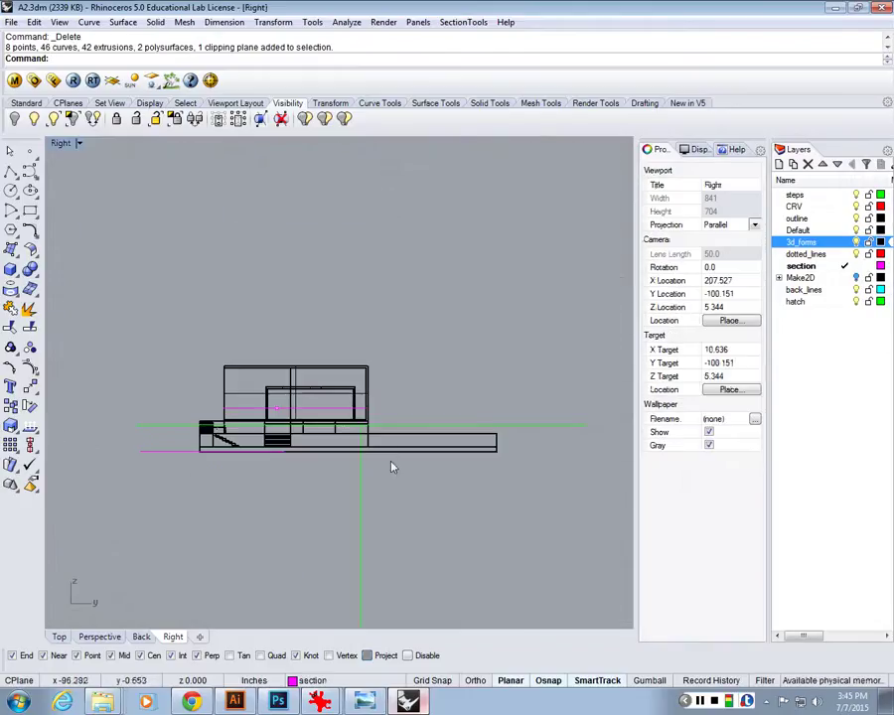
{"action": "type", "text": "polyline"}
{"action": "key", "text": "Return"}
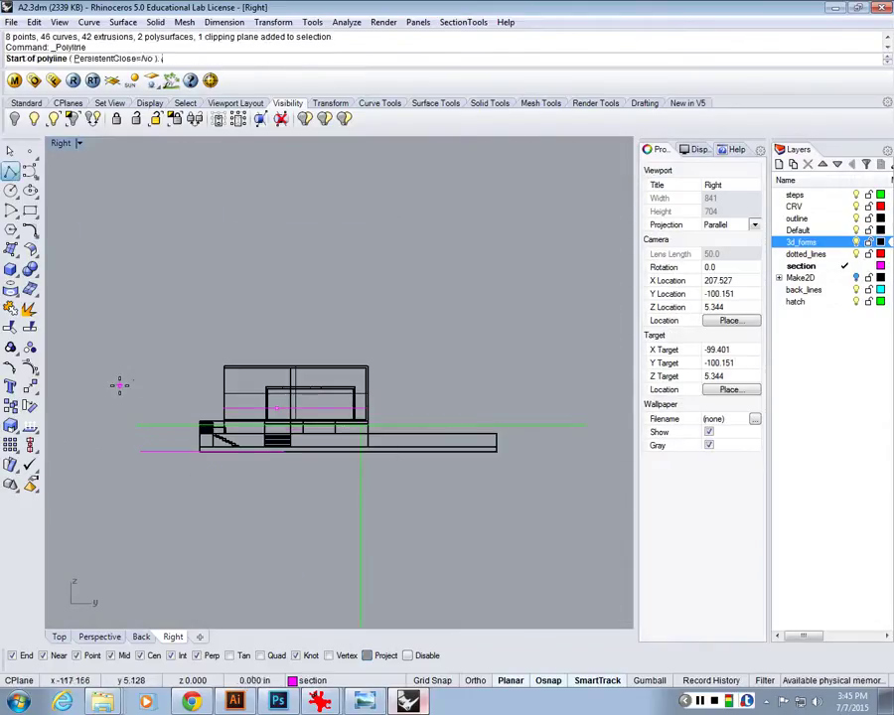
{"action": "left_click", "coordinate": [137, 425]}
{"action": "left_click", "coordinate": [620, 429]}
{"action": "key", "text": "Return"}
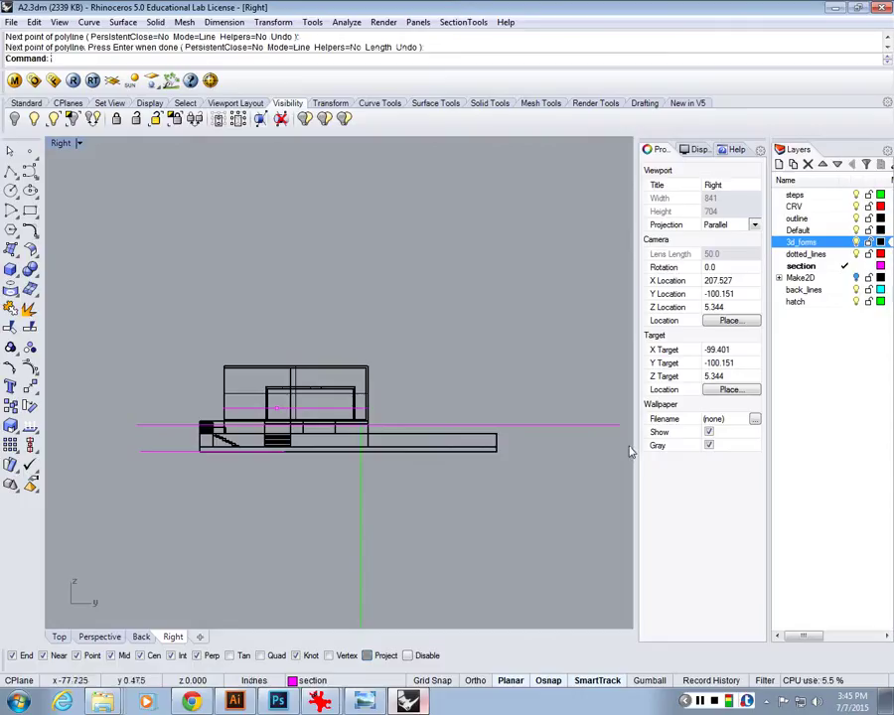
Split the window-selected building forms using the horizontal line as the cutter.
{"action": "type", "text": "Split"}
{"action": "key", "text": "Return"}
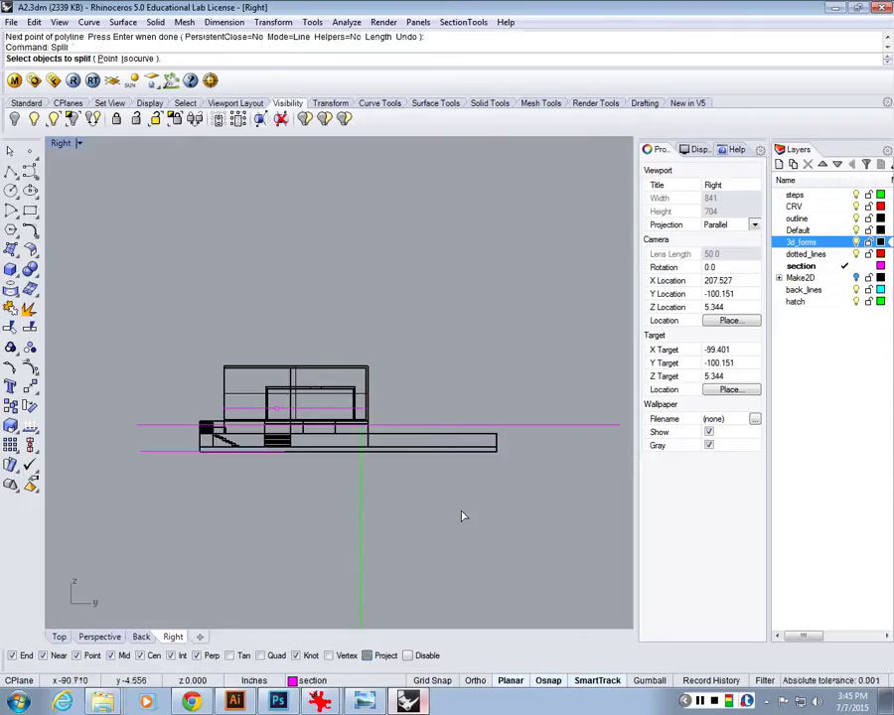
{"action": "left_click_drag", "start_coordinate": [522, 499], "coordinate": [192, 275]}
{"action": "key", "text": "Return"}
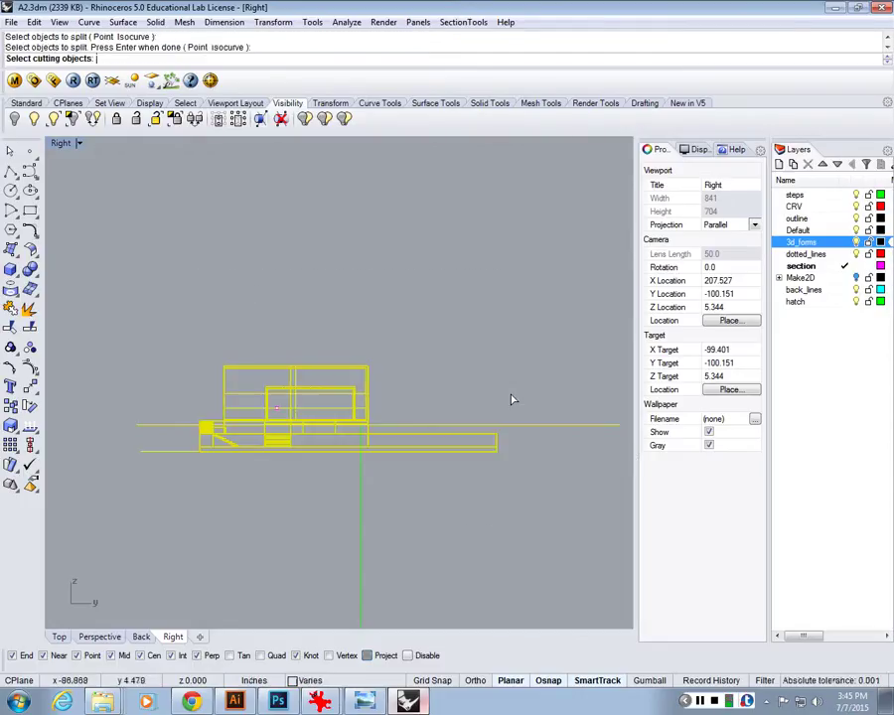
{"action": "key", "text": "Return"}
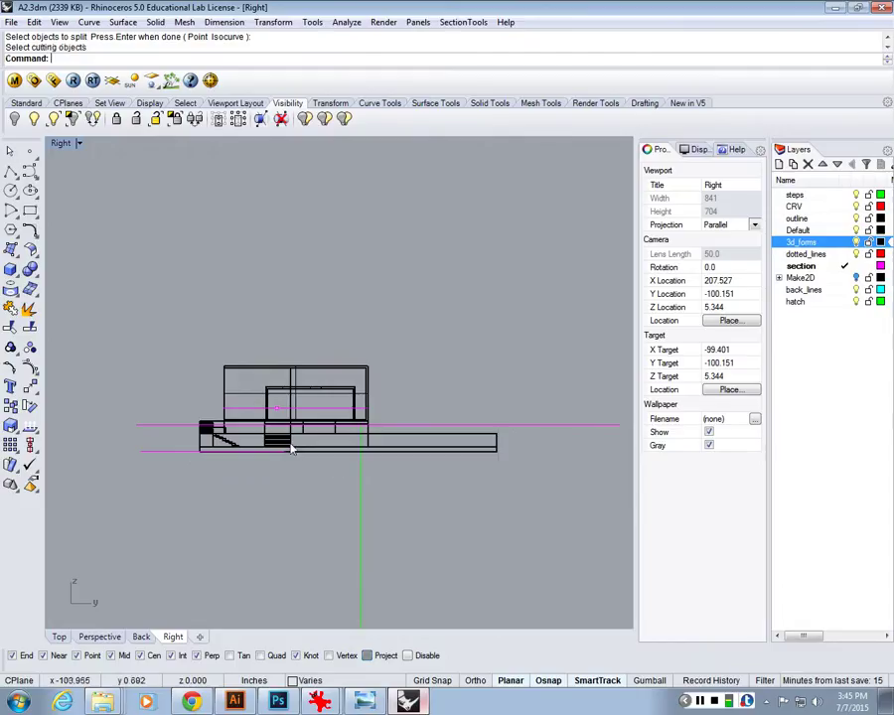
{"action": "key", "text": "Return"}
{"action": "left_click_drag", "start_coordinate": [176, 295], "coordinate": [530, 585]}
{"action": "key", "text": "Return"}
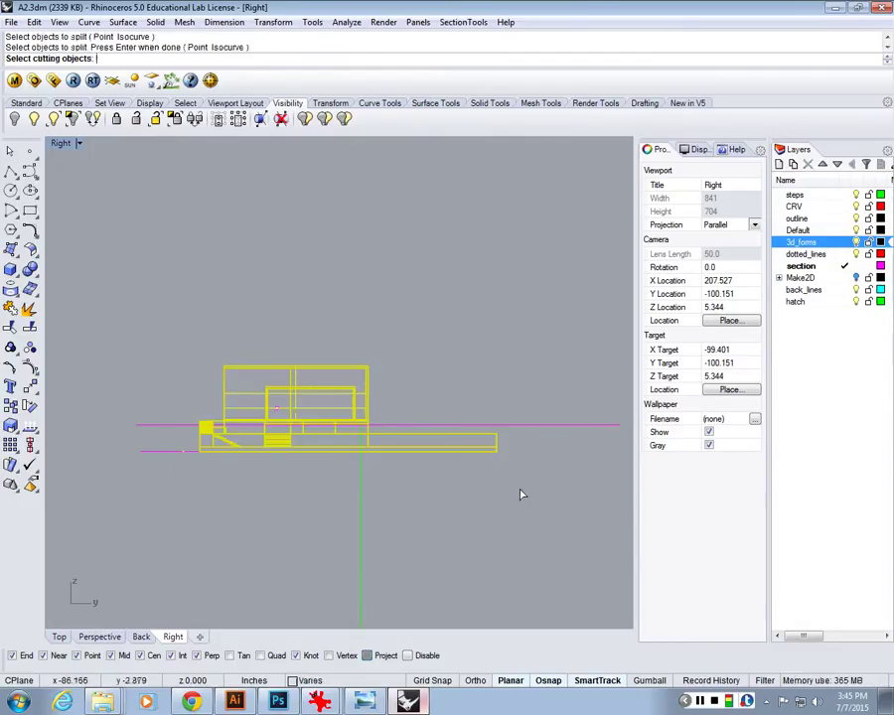
{"action": "left_click_drag", "start_coordinate": [522, 494], "coordinate": [436, 298]}
{"action": "key", "text": "Return"}
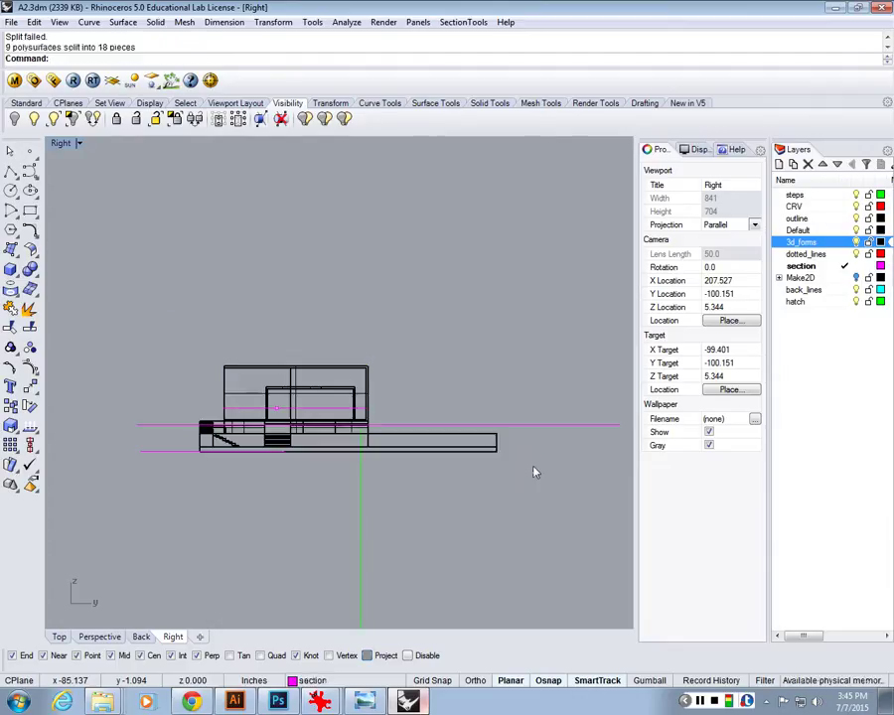
Delete the selected section pieces, then undo to bring back the stair geometry.
{"action": "scroll", "coordinate": [221, 404], "scroll_direction": "up", "scroll_amount": 5}
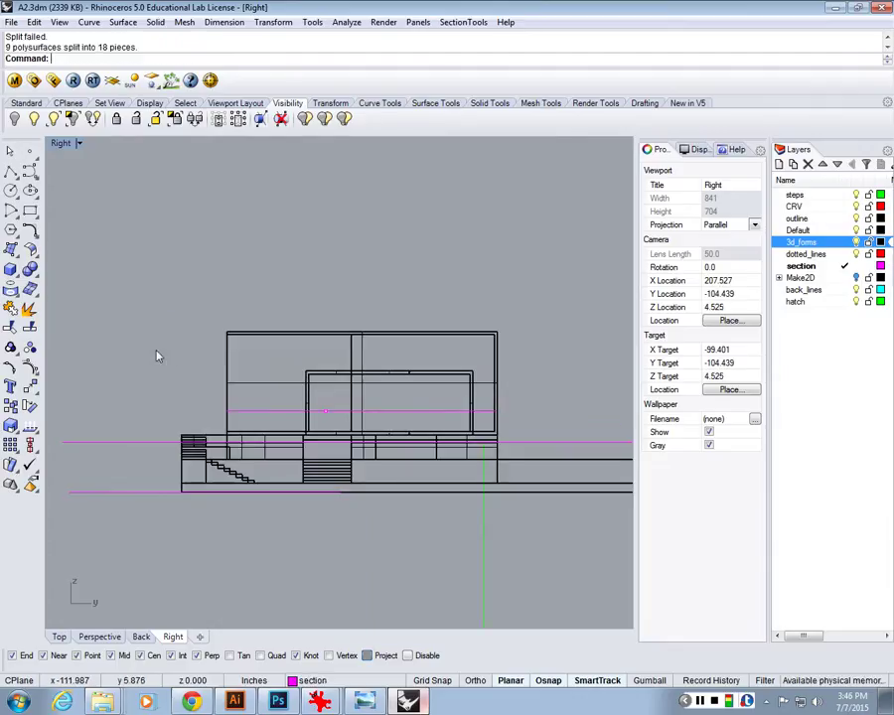
{"action": "left_click_drag", "start_coordinate": [117, 251], "coordinate": [532, 445]}
{"action": "scroll", "coordinate": [577, 445], "scroll_direction": "up", "scroll_amount": 6}
{"action": "key", "text": "Delete"}
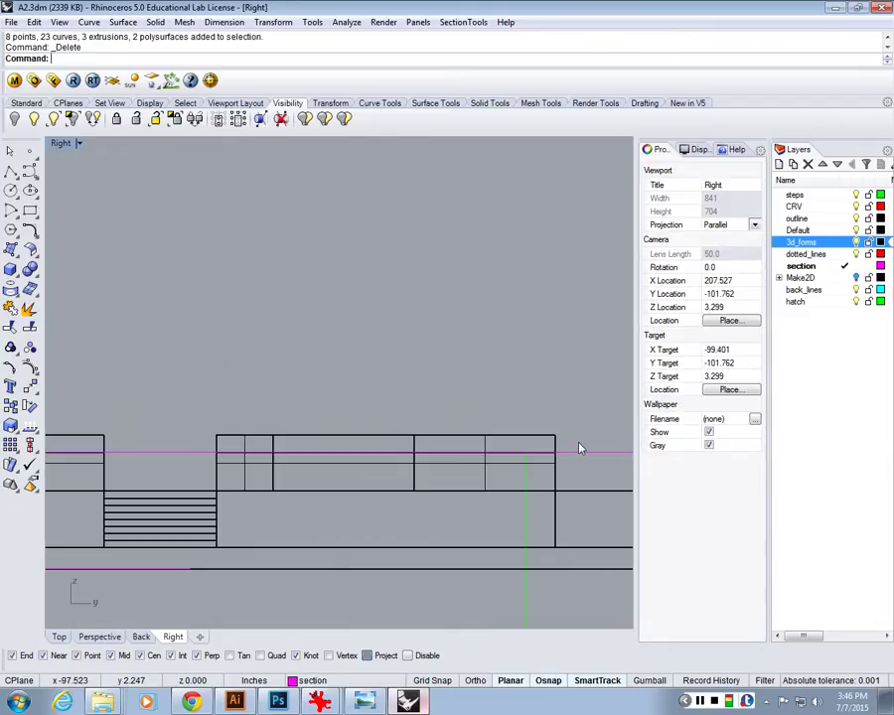
{"action": "left_click", "coordinate": [580, 448]}
{"action": "left_click_drag", "start_coordinate": [332, 375], "coordinate": [130, 421]}
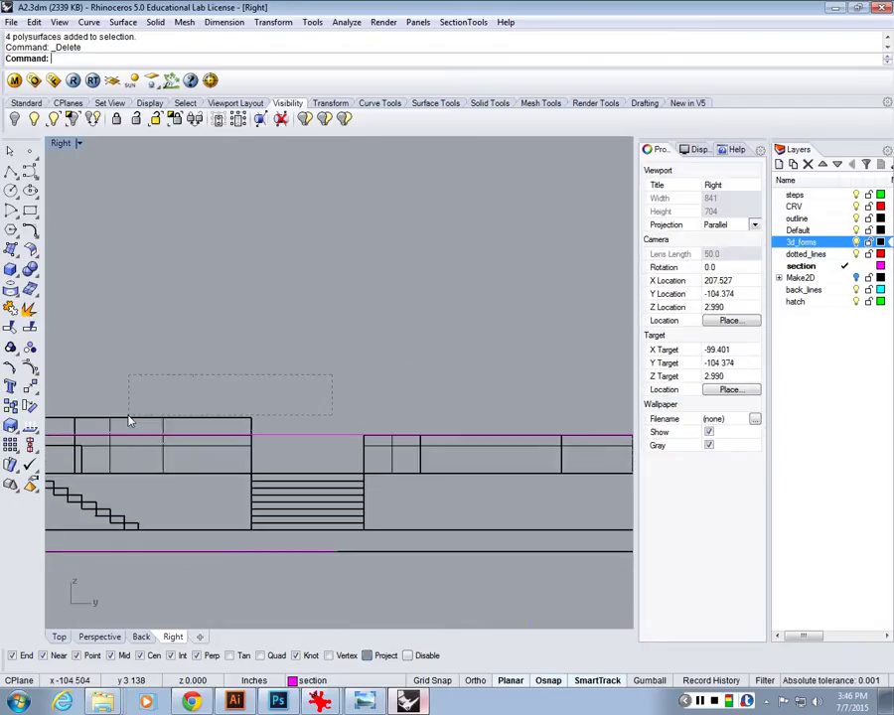
{"action": "scroll", "coordinate": [129, 421], "scroll_direction": "down", "scroll_amount": 2}
{"action": "left_click_drag", "start_coordinate": [239, 435], "coordinate": [239, 434]}
{"action": "scroll", "coordinate": [289, 416], "scroll_direction": "up", "scroll_amount": 3}
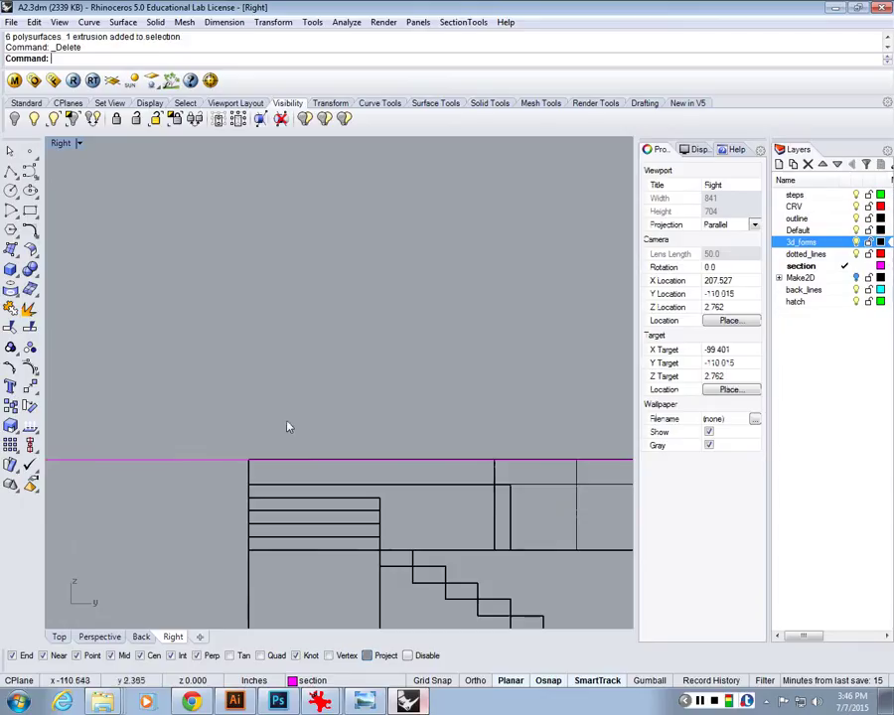
{"action": "key", "text": "ctrl+z"}
Select the stair block in the enlarged Perspective view and explode it into 36 separate surfaces.
{"action": "left_click_drag", "start_coordinate": [413, 383], "coordinate": [324, 442]}
{"action": "scroll", "coordinate": [452, 400], "scroll_direction": "up", "scroll_amount": 3}
{"action": "left_click", "coordinate": [455, 437]}
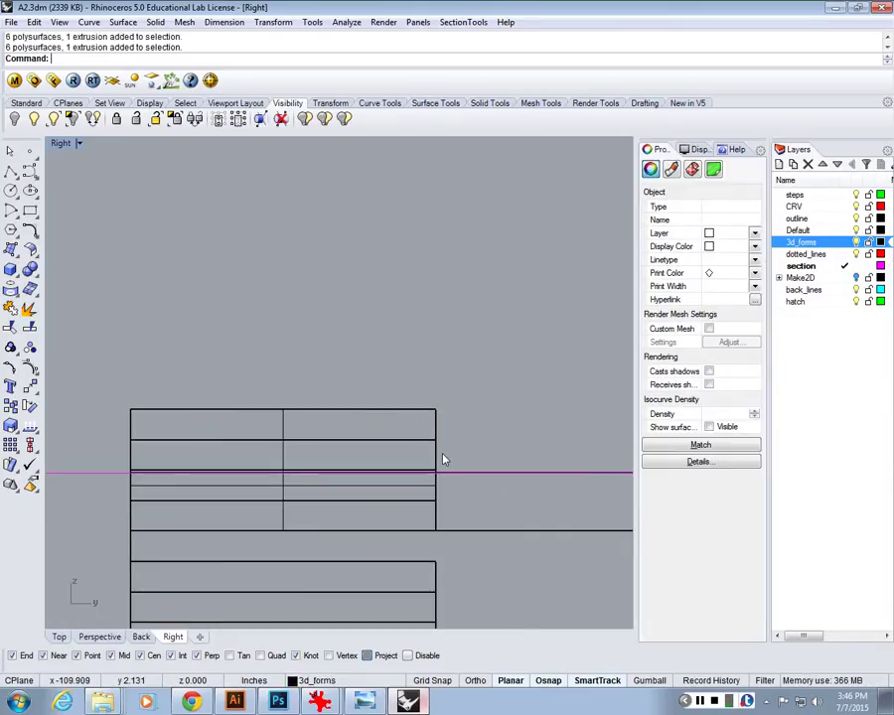
{"action": "left_click_drag", "start_coordinate": [443, 460], "coordinate": [248, 377]}
{"action": "double_click", "coordinate": [60, 142]}
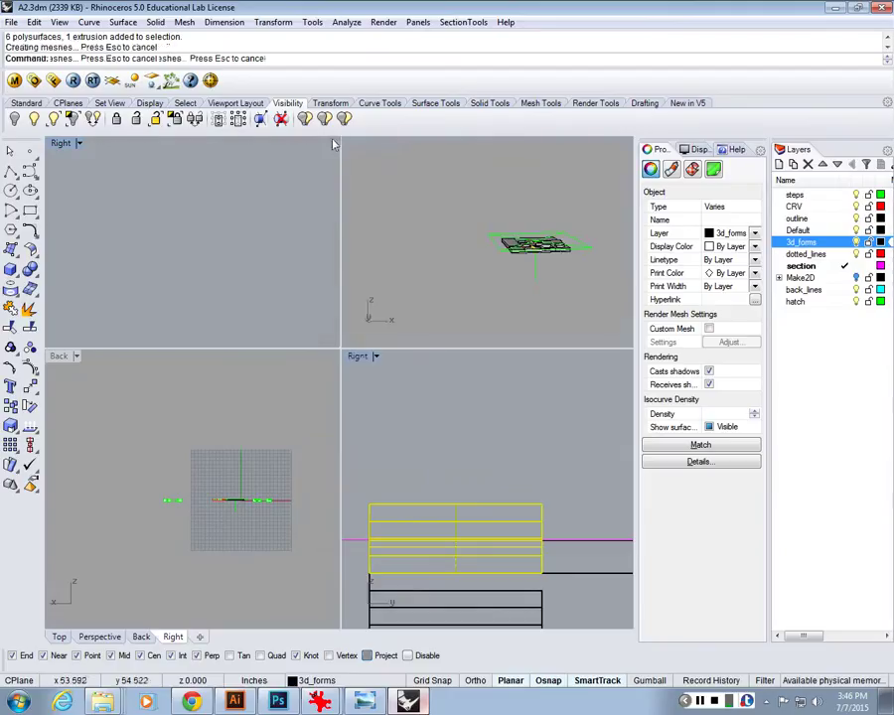
{"action": "double_click", "coordinate": [354, 142]}
{"action": "key", "text": "ctrl+shift+e"}
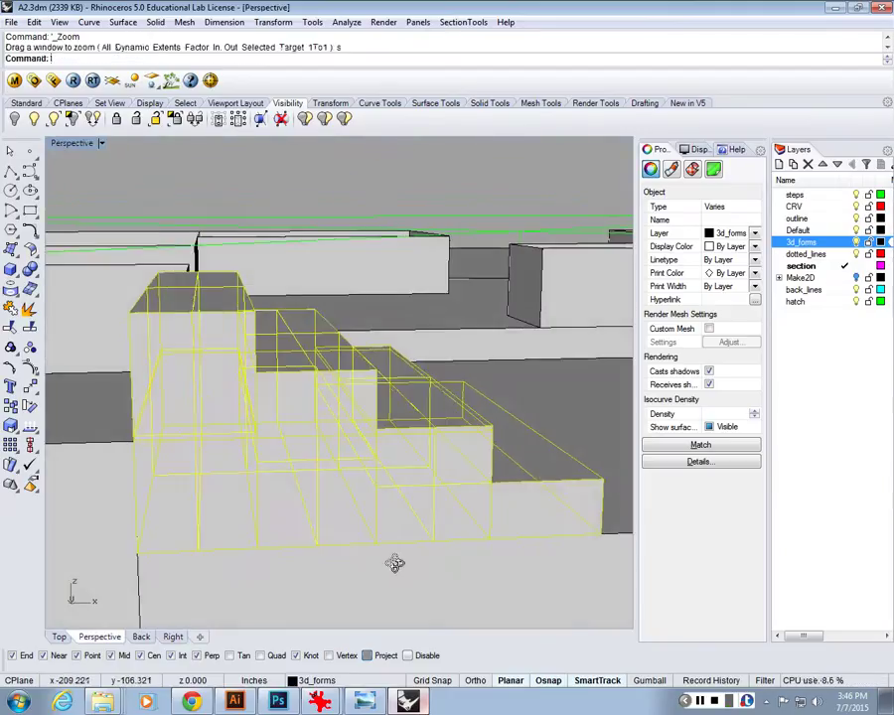
{"action": "key", "text": "Escape"}
{"action": "scroll", "coordinate": [341, 434], "scroll_direction": "up", "scroll_amount": 3}
{"action": "left_click", "coordinate": [342, 435]}
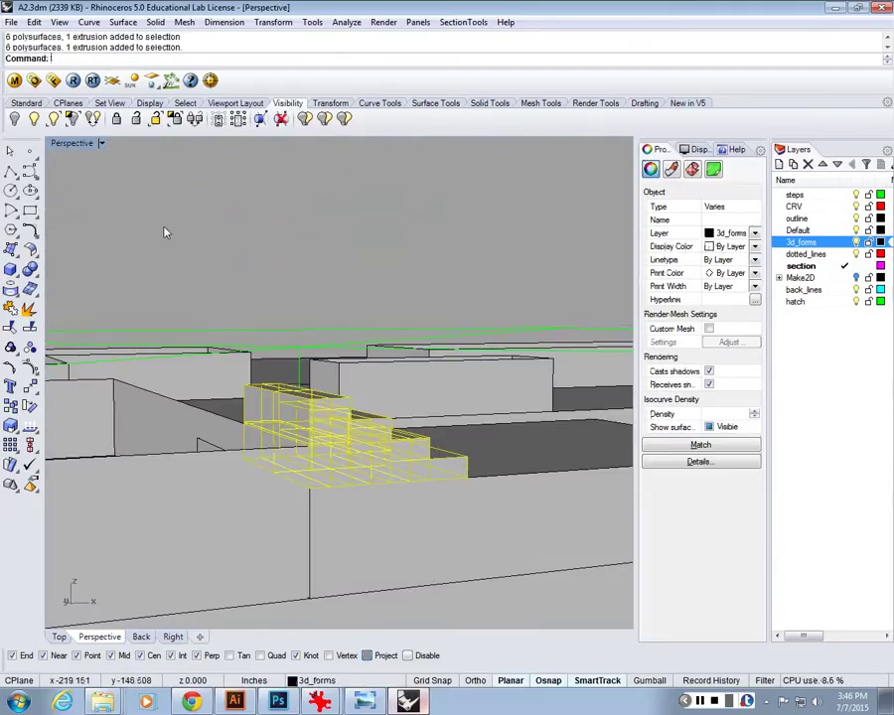
{"action": "type", "text": "explode"}
{"action": "key", "text": "Return"}
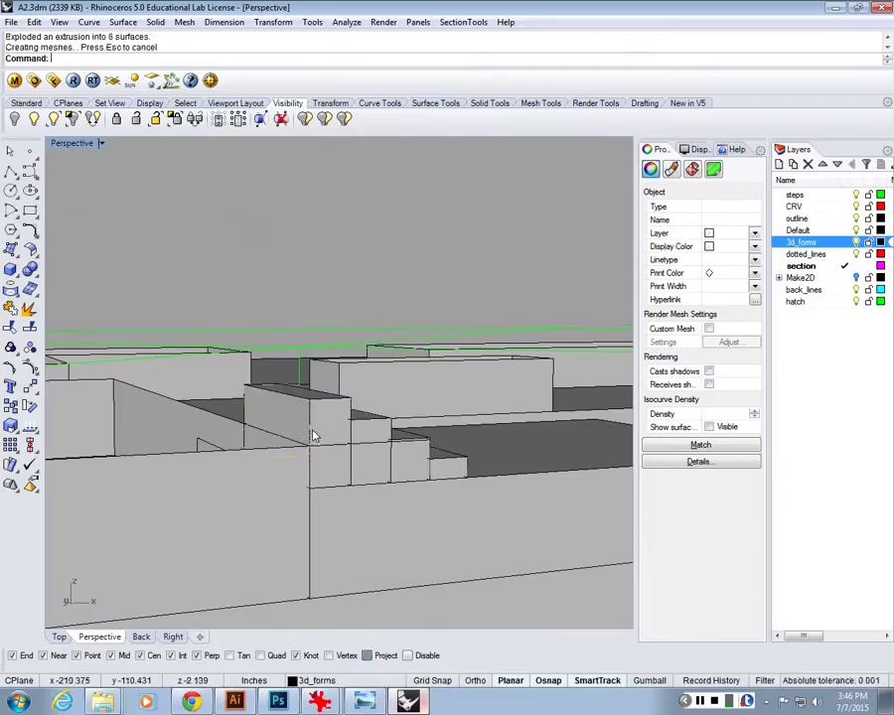
Back in four views, retry splitting the stair surfaces in the Right view, then clear the selection.
{"action": "key", "text": "ctrl+m"}
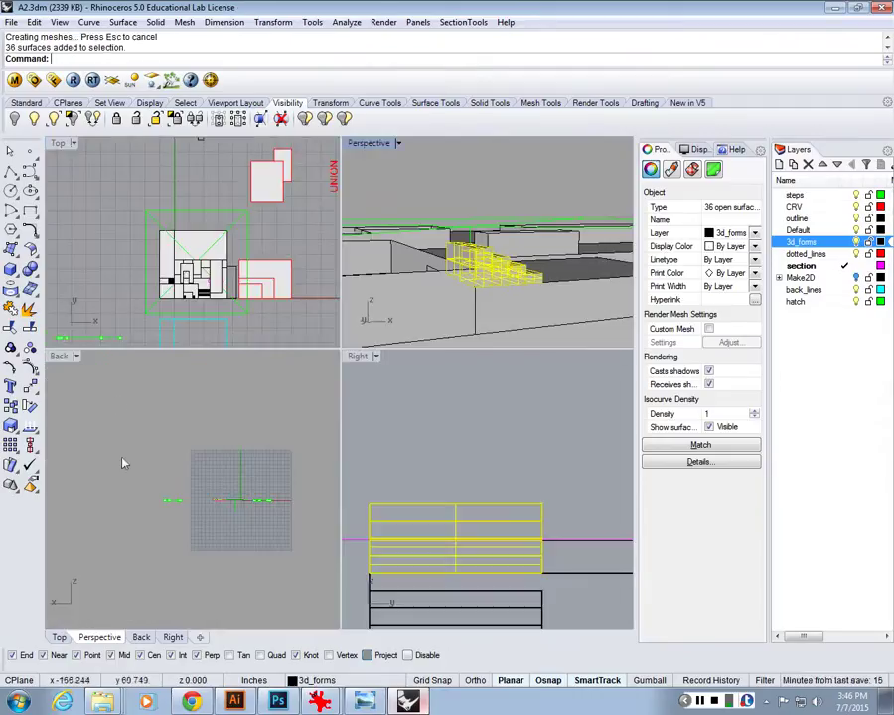
{"action": "right_click", "coordinate": [136, 527]}
{"action": "left_click", "coordinate": [432, 493]}
{"action": "type", "text": "sp"}
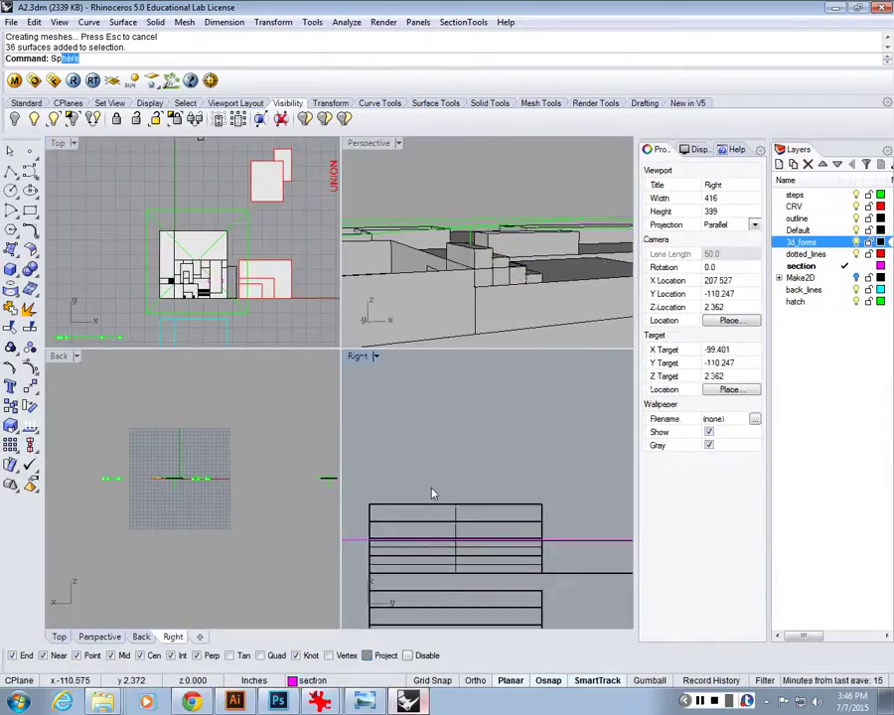
{"action": "type", "text": "lit"}
{"action": "key", "text": "Return"}
{"action": "left_click_drag", "start_coordinate": [649, 562], "coordinate": [544, 502]}
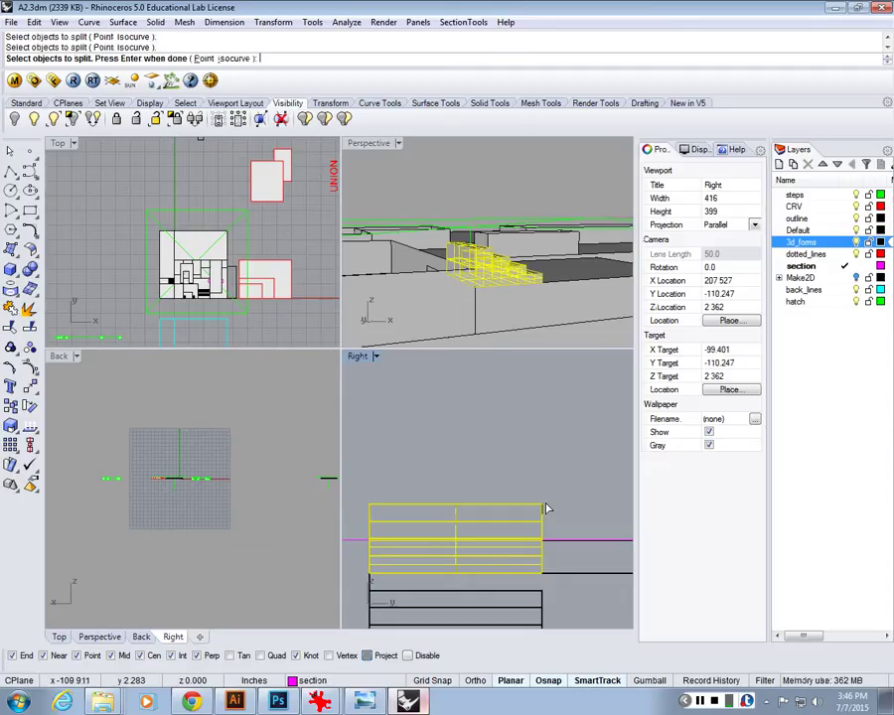
{"action": "key", "text": "Return"}
{"action": "key", "text": "Return"}
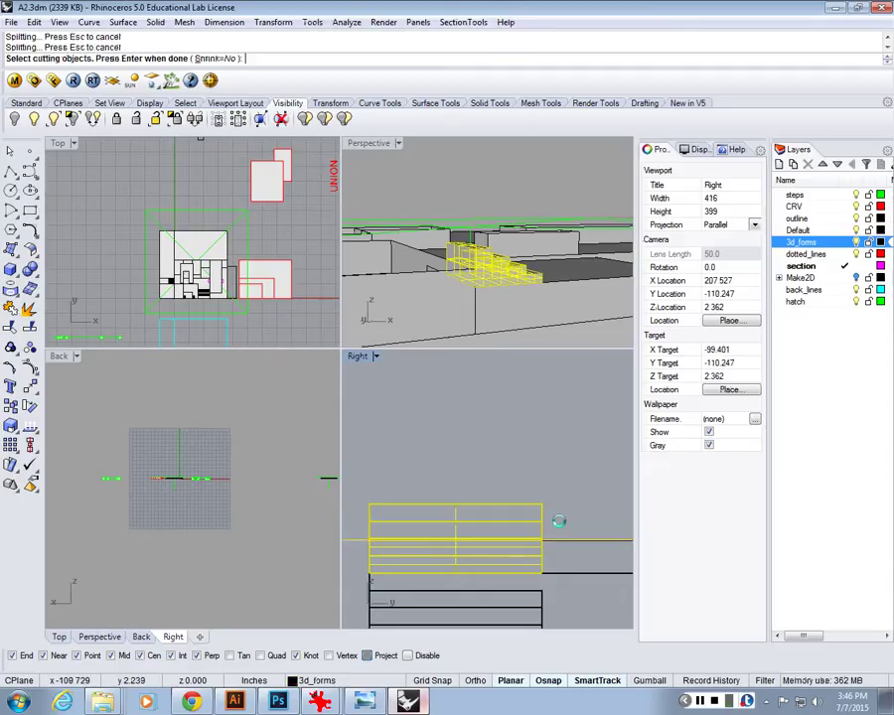
{"action": "scroll", "coordinate": [561, 520], "scroll_direction": "down", "scroll_amount": 1}
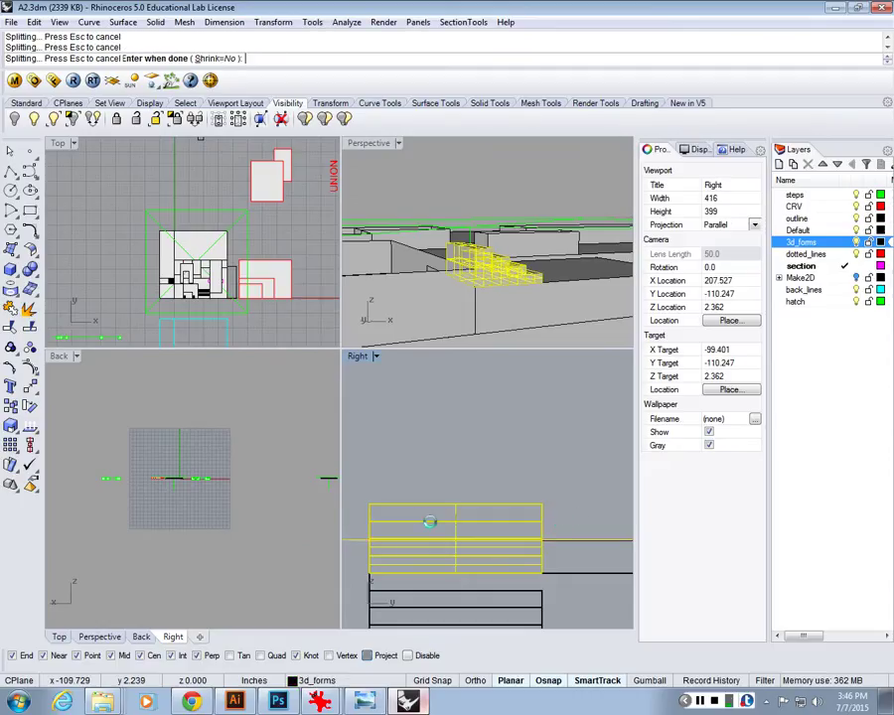
{"action": "left_click_drag", "start_coordinate": [507, 528], "coordinate": [442, 474]}
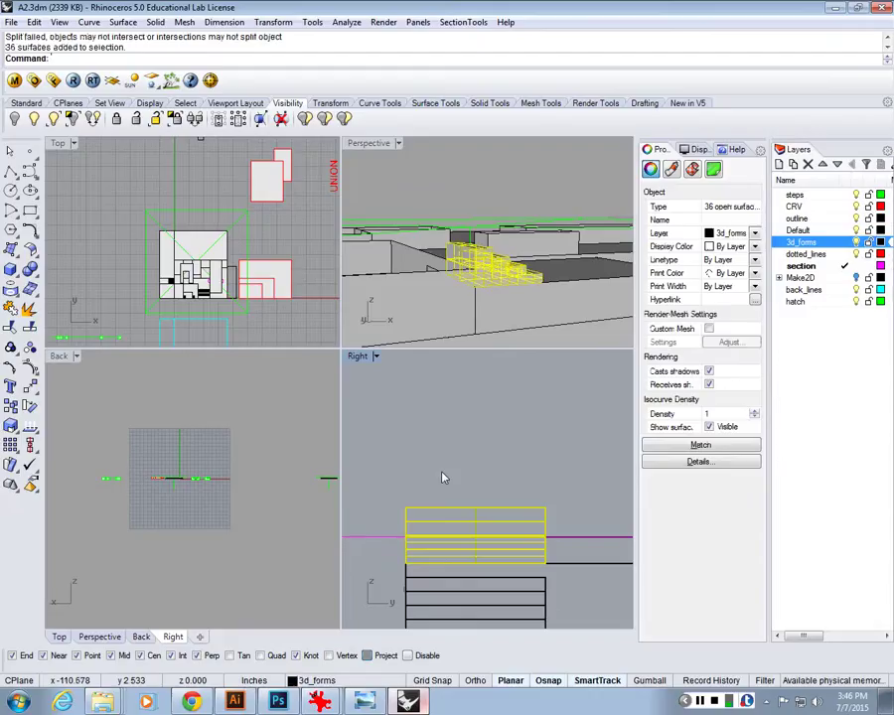
{"action": "left_click_drag", "start_coordinate": [375, 457], "coordinate": [547, 535]}
{"action": "key", "text": "Escape"}
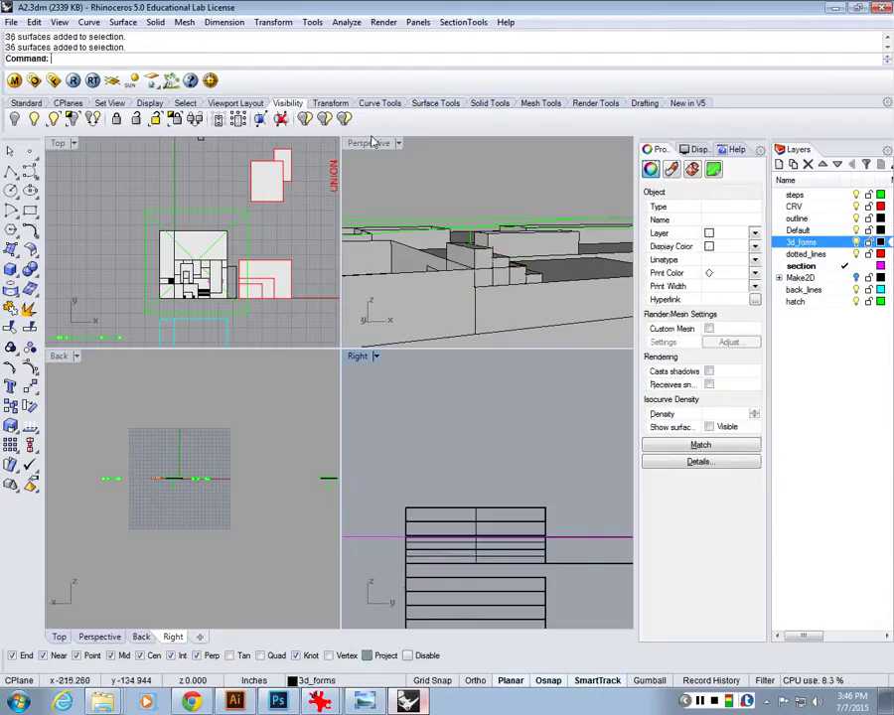
{"action": "scroll", "coordinate": [194, 243], "scroll_direction": "down", "scroll_amount": 5}
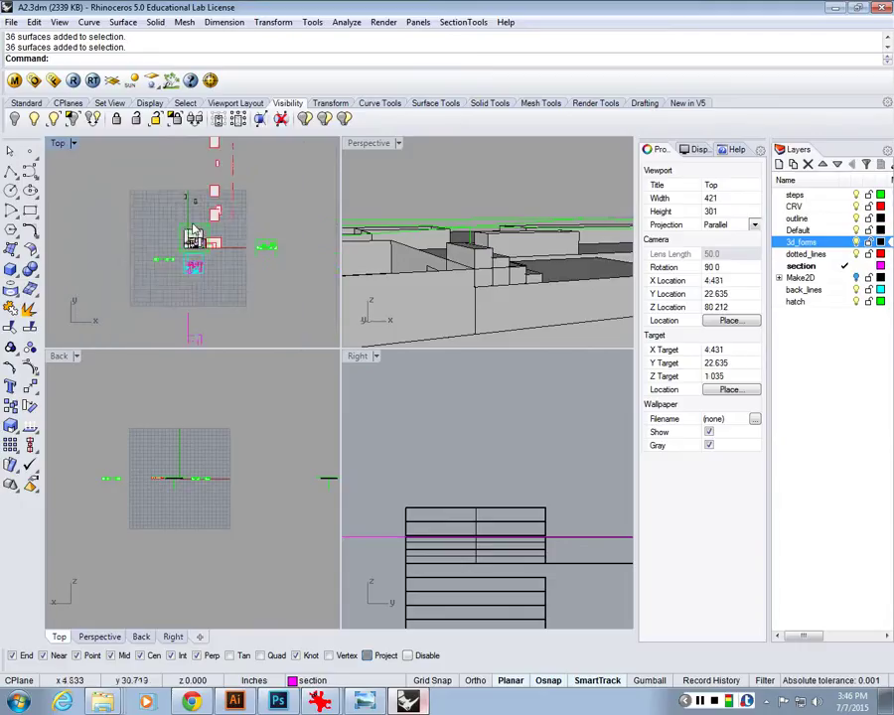
Maximize the Top view and delete the clipping plane.
{"action": "double_click", "coordinate": [62, 144]}
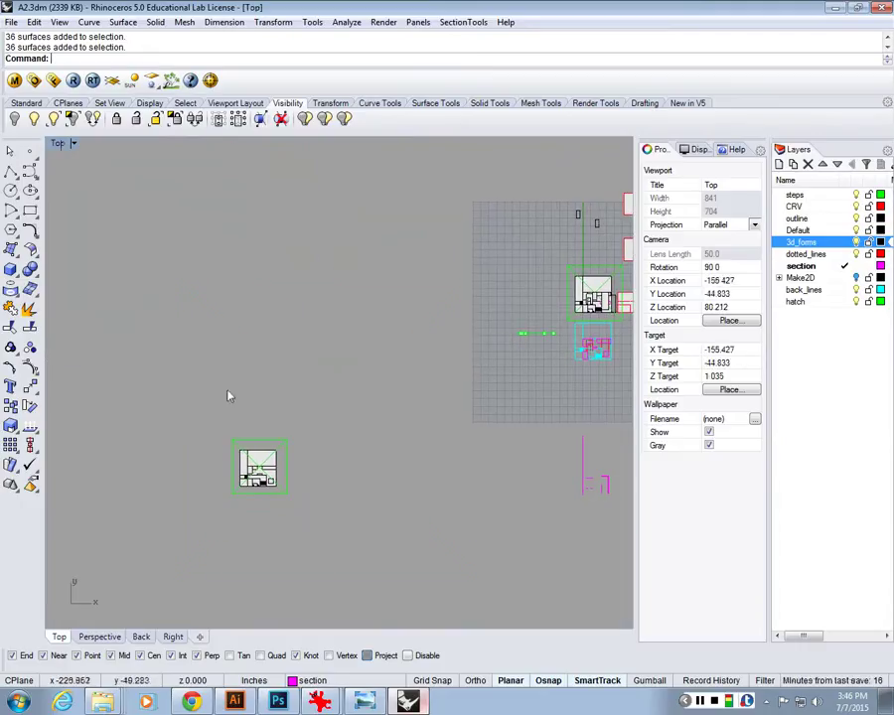
{"action": "scroll", "coordinate": [307, 391], "scroll_direction": "up", "scroll_amount": 8}
{"action": "scroll", "coordinate": [312, 413], "scroll_direction": "up", "scroll_amount": 4}
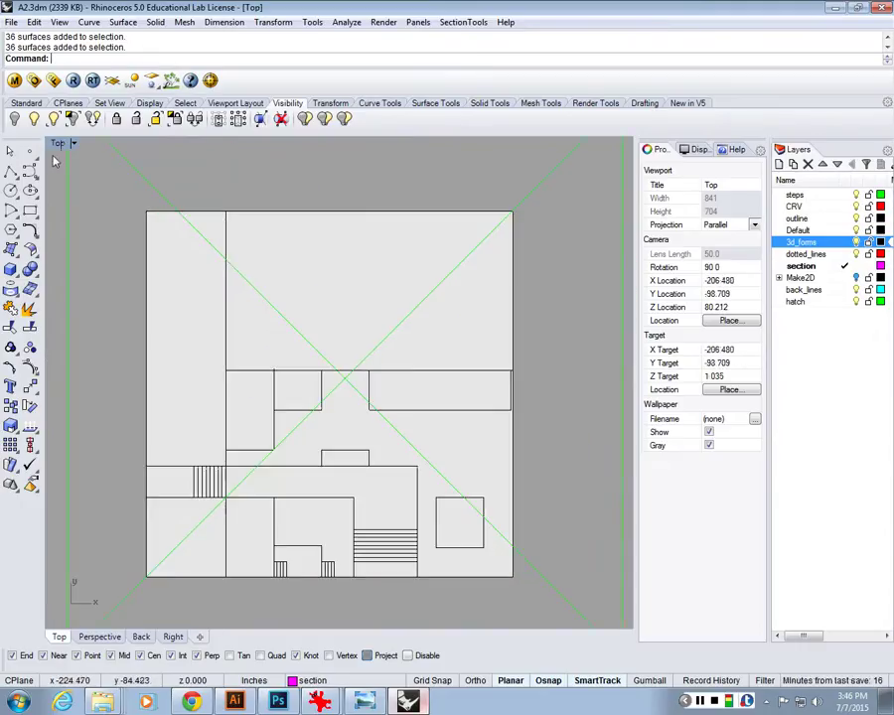
{"action": "left_click", "coordinate": [58, 143]}
{"action": "scroll", "coordinate": [210, 248], "scroll_direction": "down", "scroll_amount": 3}
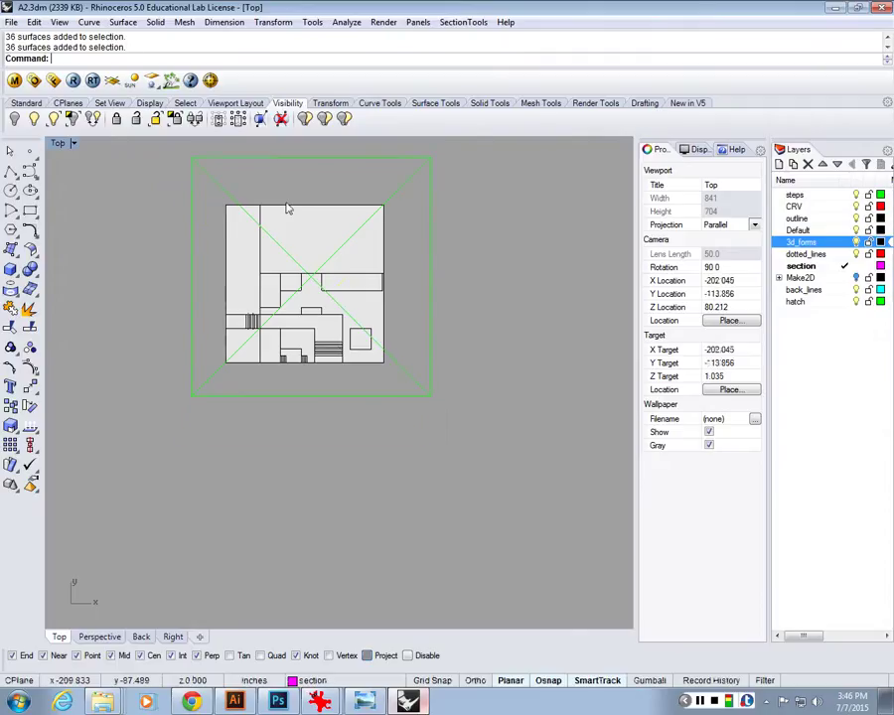
{"action": "left_click", "coordinate": [226, 247]}
{"action": "key", "text": "Delete"}
{"action": "scroll", "coordinate": [272, 320], "scroll_direction": "up", "scroll_amount": 5}
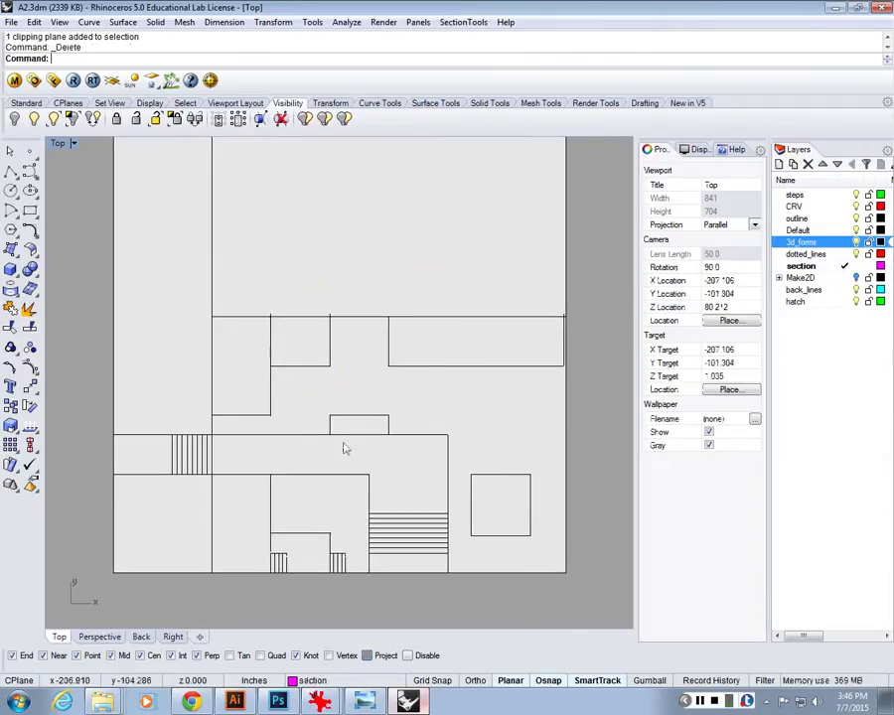
Confirm in the Render menu that Rhino Render is the current renderer.
{"action": "left_click", "coordinate": [123, 384]}
{"action": "scroll", "coordinate": [209, 336], "scroll_direction": "down", "scroll_amount": 3}
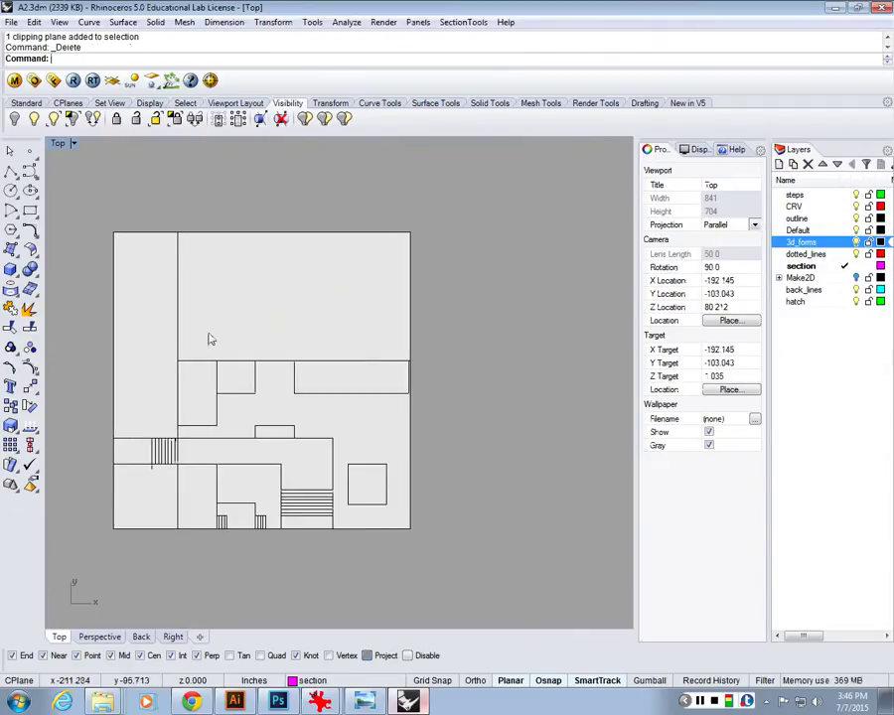
{"action": "scroll", "coordinate": [267, 355], "scroll_direction": "up", "scroll_amount": 2}
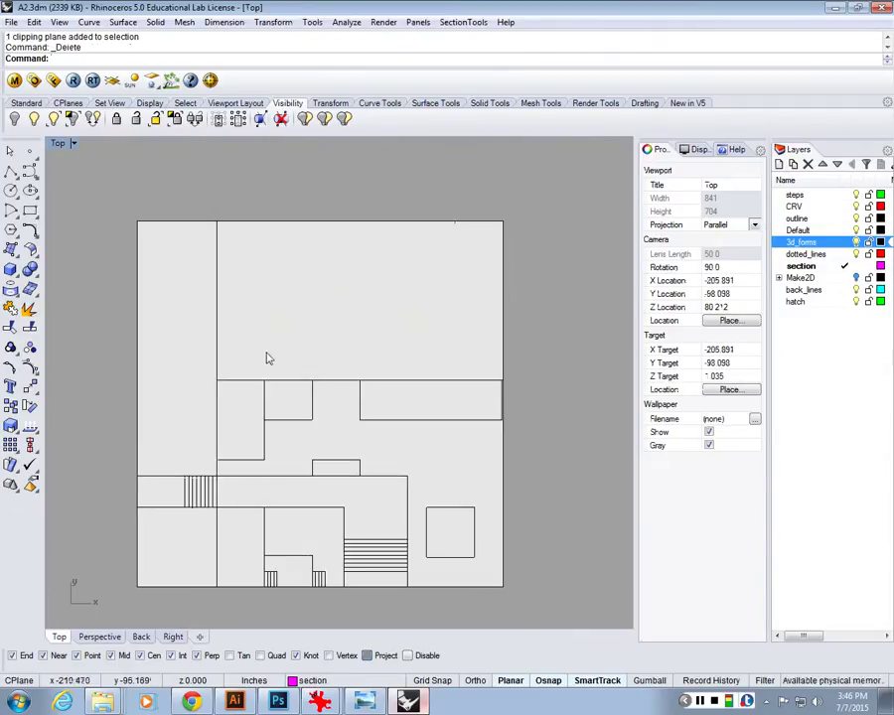
{"action": "left_click", "coordinate": [383, 22]}
{"action": "mouse_move", "coordinate": [418, 397]}
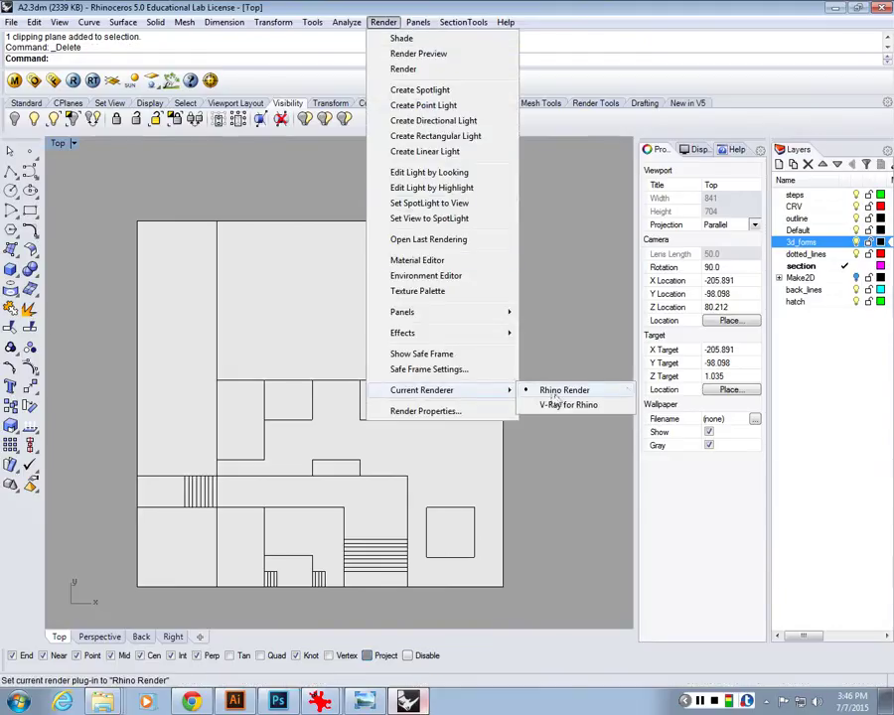
In Render Properties, change the Rhino Render image height to 6000 for a 6000 × 6000 image.
{"action": "key", "text": "Escape"}
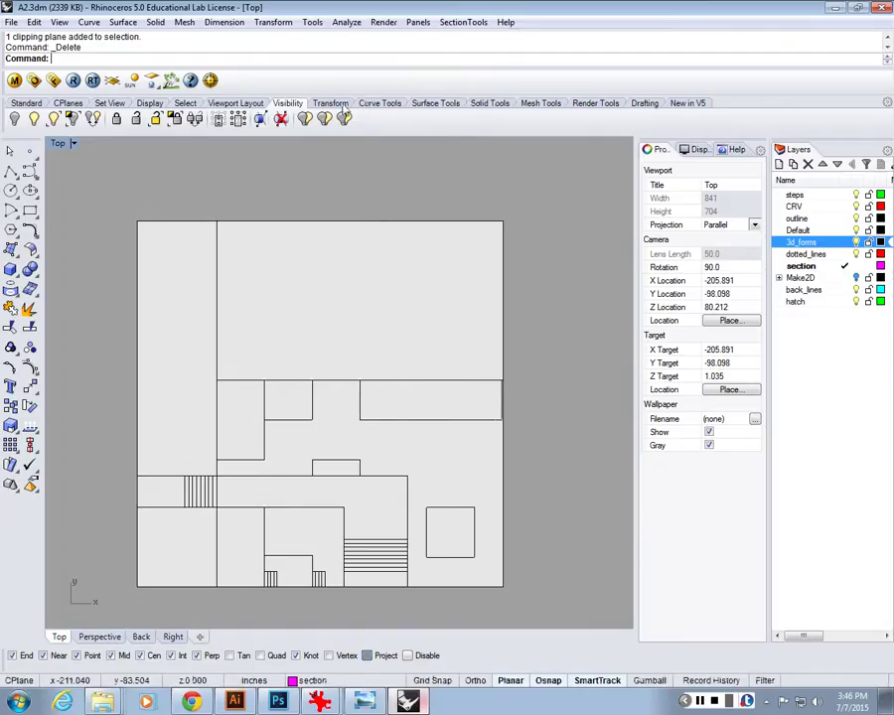
{"action": "left_click", "coordinate": [383, 22]}
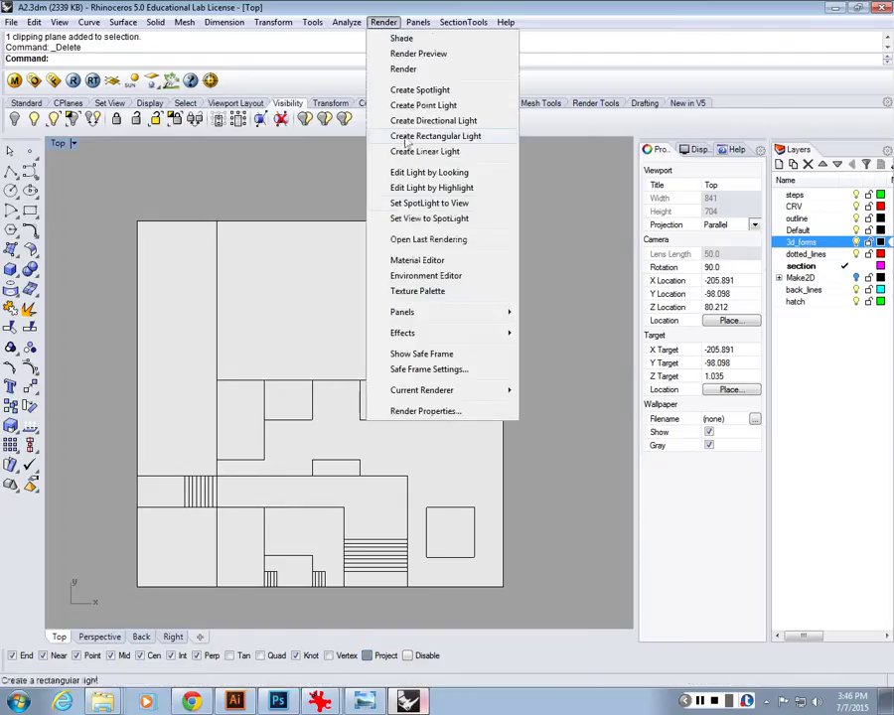
{"action": "left_click", "coordinate": [424, 412]}
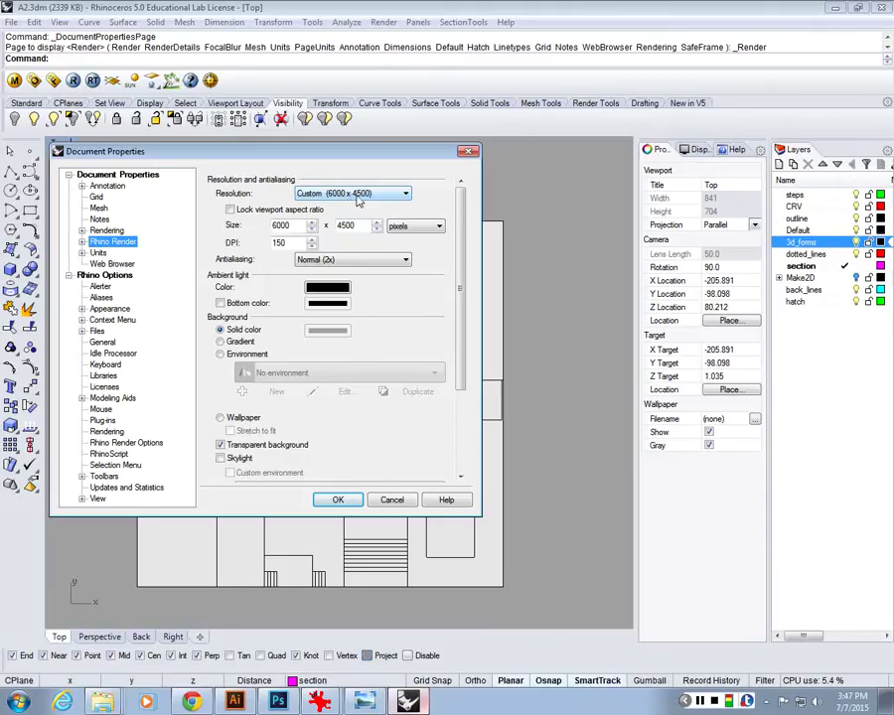
{"action": "left_click_drag", "start_coordinate": [363, 152], "coordinate": [773, 169]}
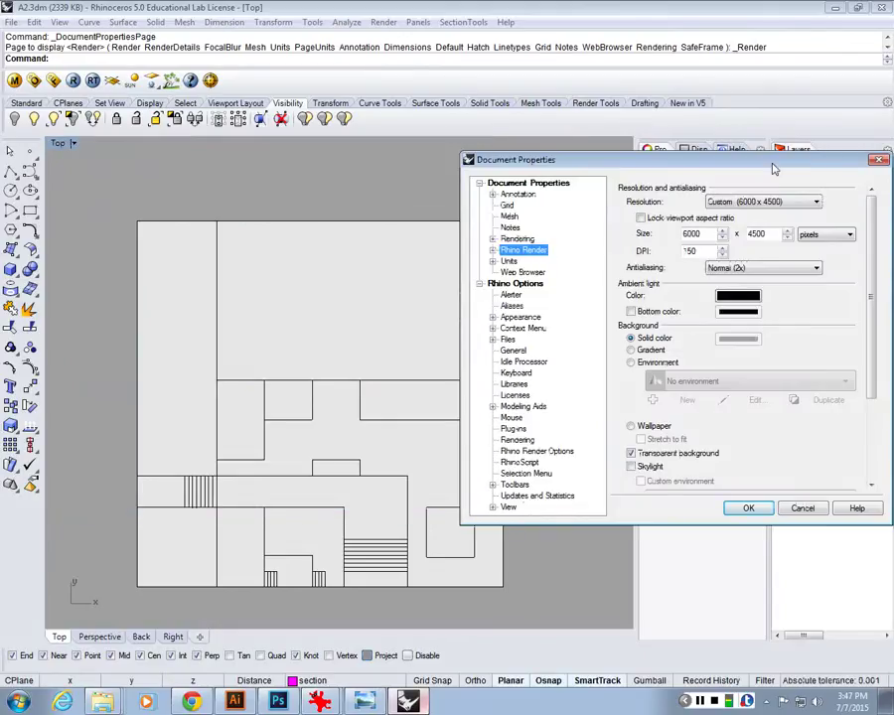
{"action": "double_click", "coordinate": [756, 233]}
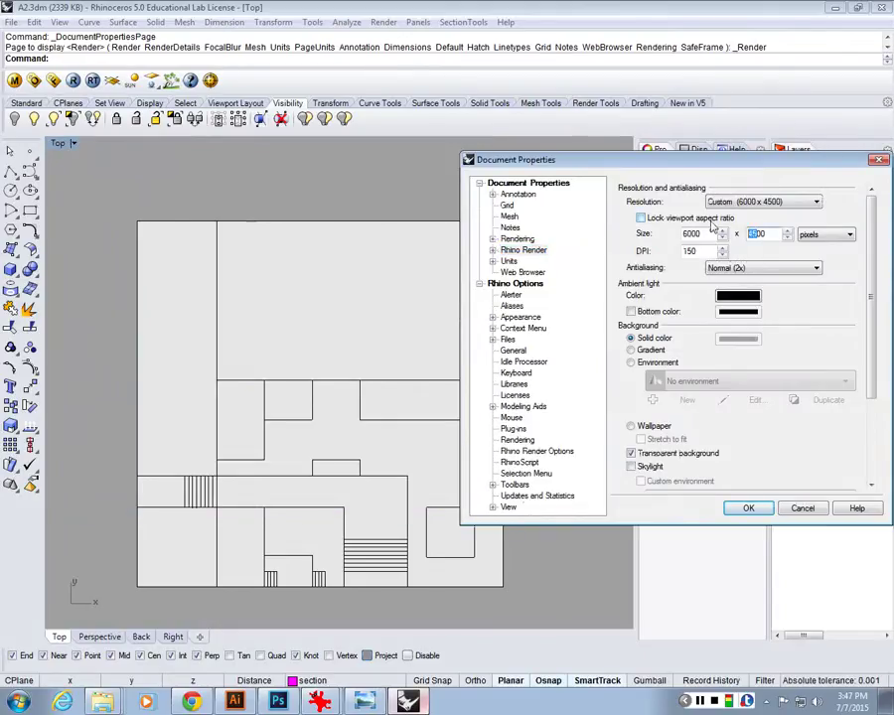
{"action": "type", "text": "6000"}
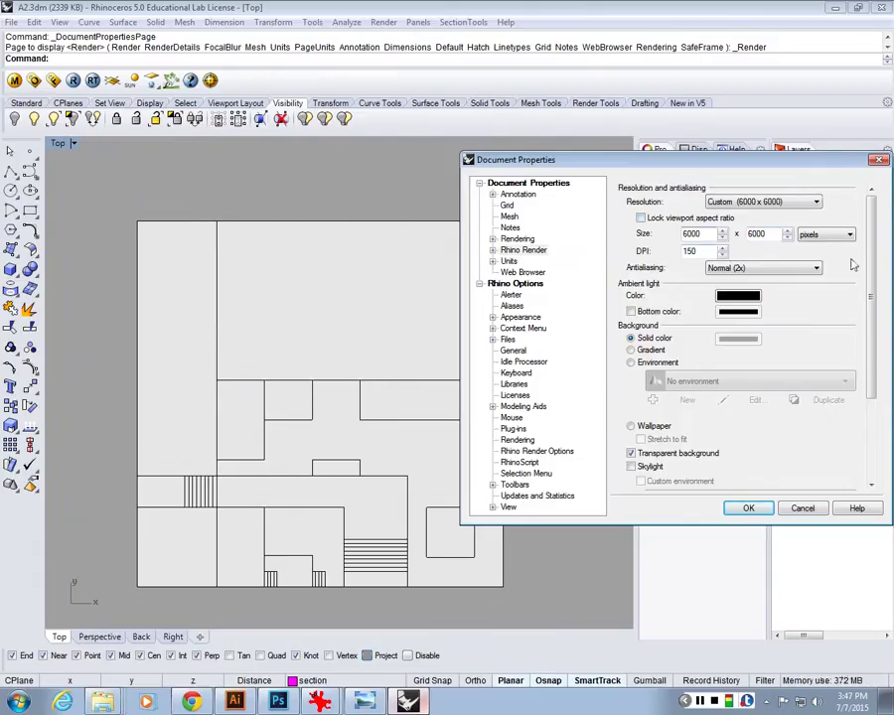
{"action": "scroll", "coordinate": [870, 290], "scroll_direction": "down", "scroll_amount": 3}
{"action": "scroll", "coordinate": [688, 374], "scroll_direction": "down", "scroll_amount": 2}
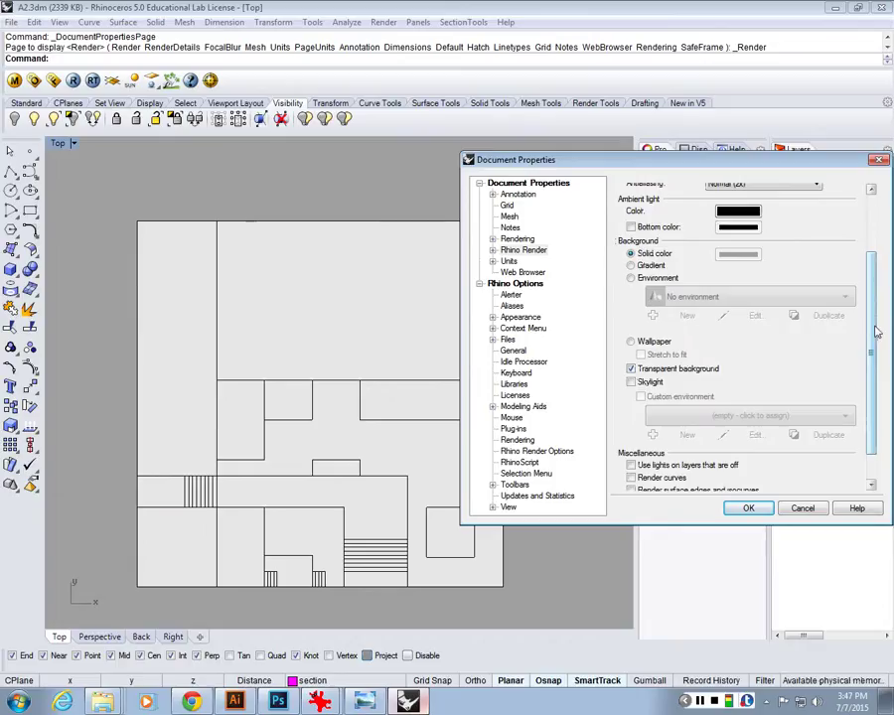
{"action": "scroll", "coordinate": [876, 333], "scroll_direction": "up", "scroll_amount": 3}
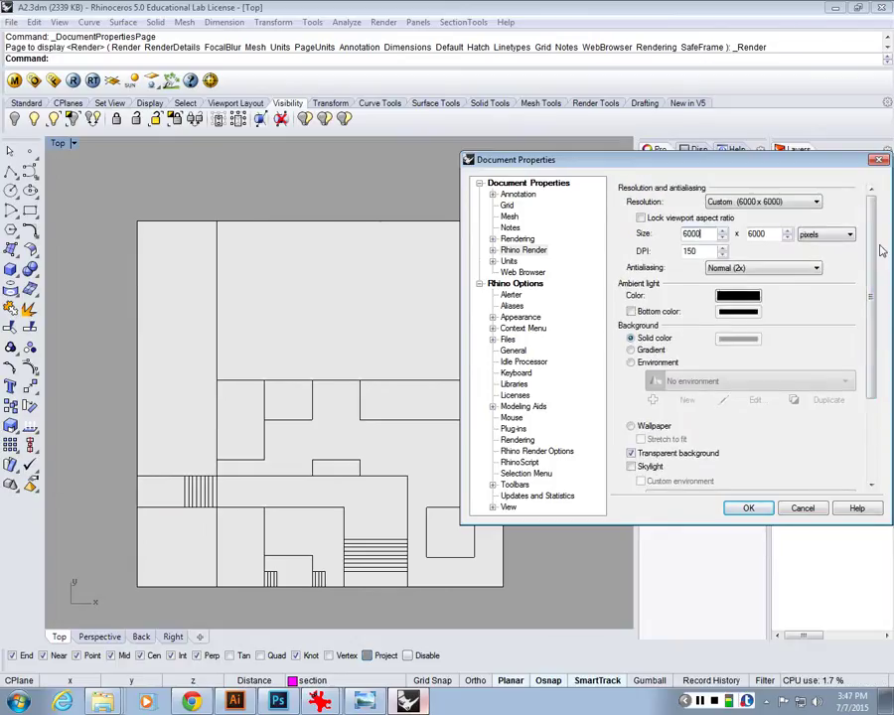
{"action": "key", "text": "Return"}
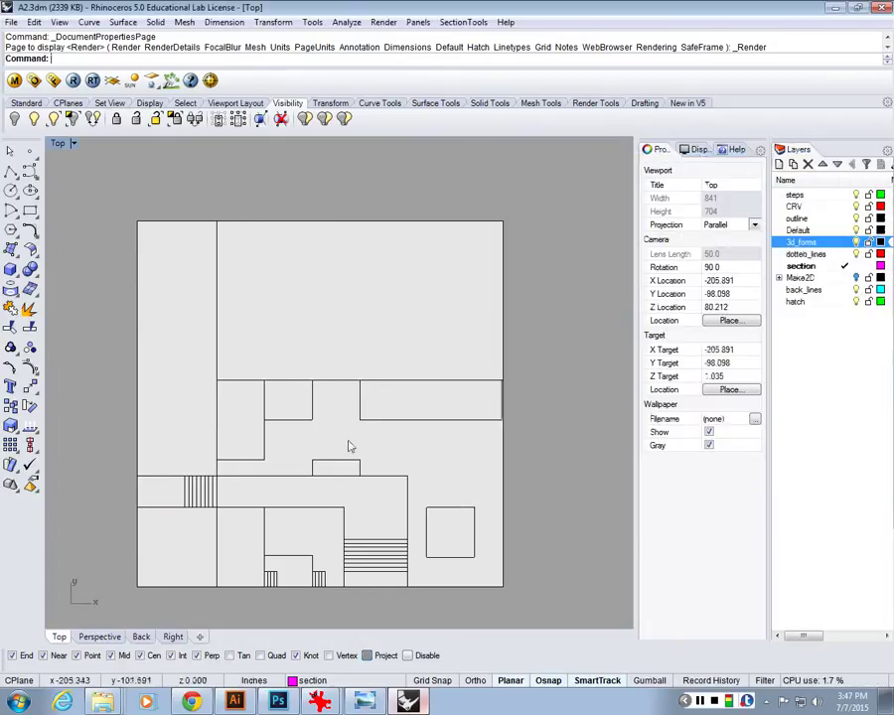
Render the Top view, save the result as plan_rendering.png, and close the render window.
{"action": "left_click_drag", "start_coordinate": [342, 429], "coordinate": [373, 426]}
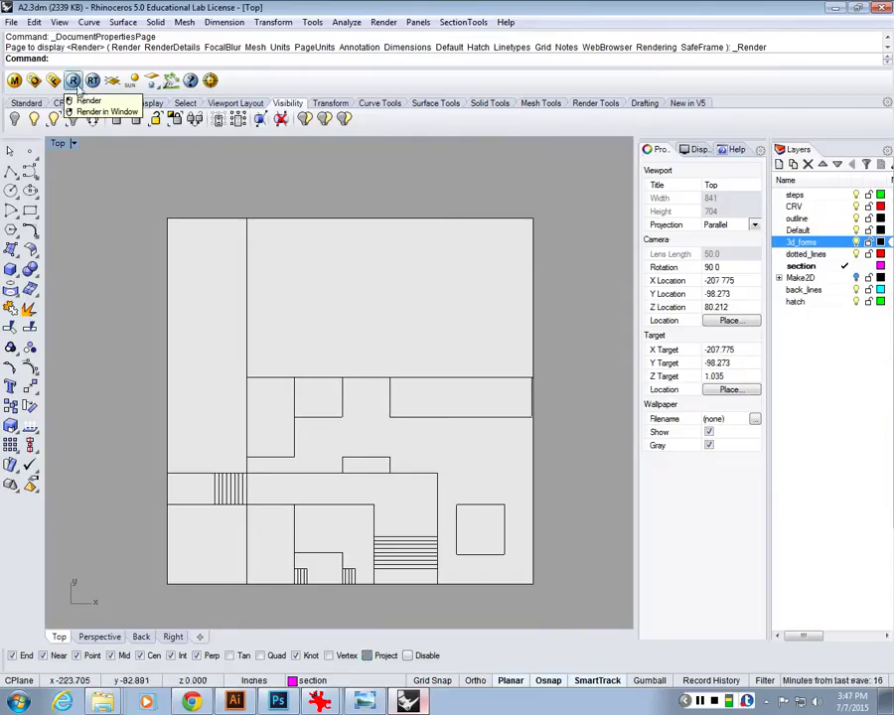
{"action": "left_click", "coordinate": [73, 82]}
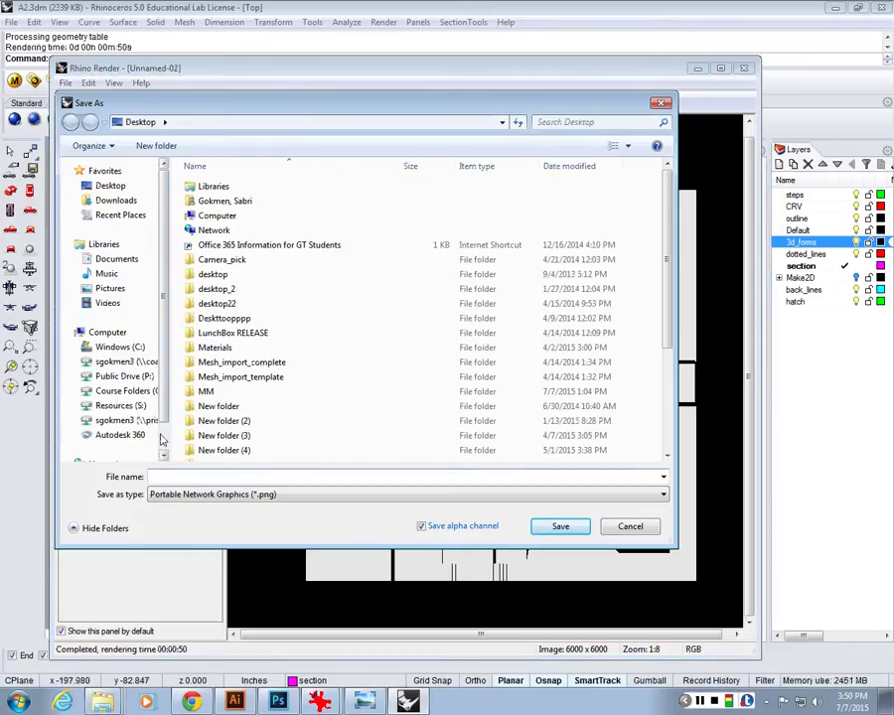
{"action": "type", "text": "plan_render"}
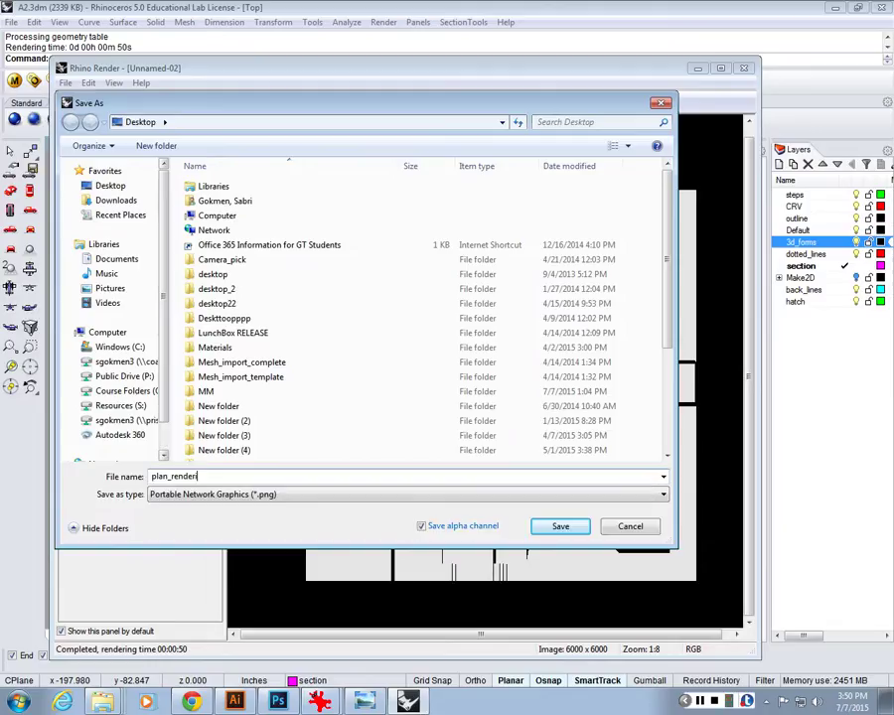
{"action": "type", "text": "ing"}
{"action": "key", "text": "Return"}
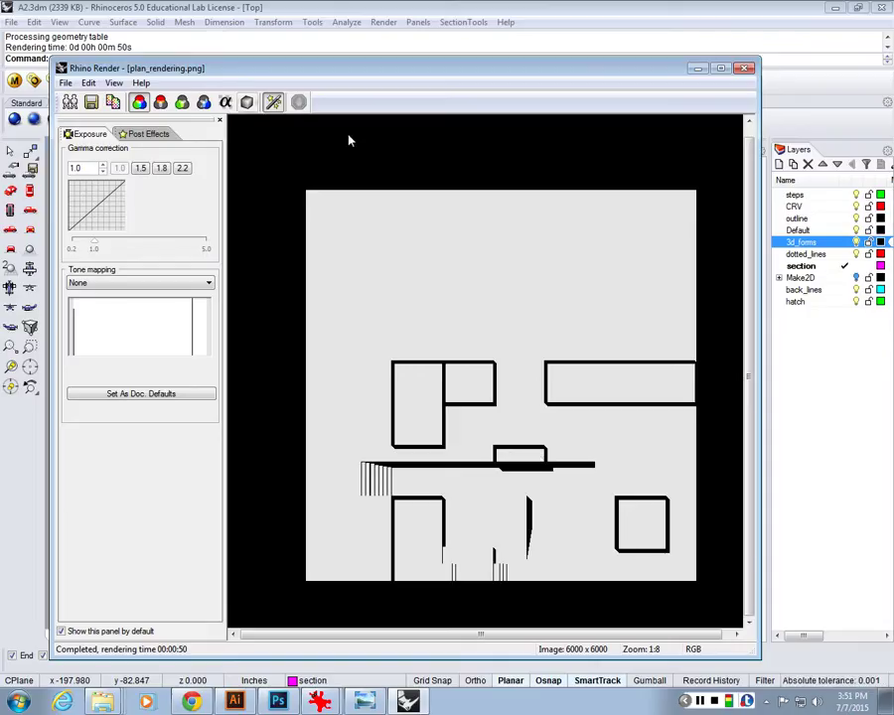
{"action": "left_click", "coordinate": [745, 69]}
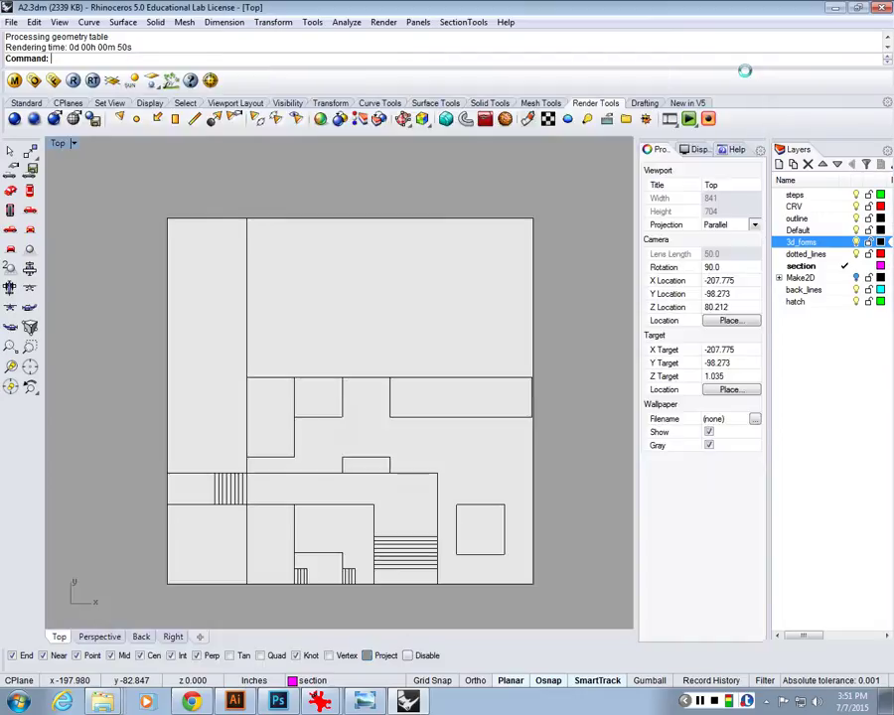
In Illustrator, look through the Save As formats, then cancel without saving.
{"action": "key", "text": "alt+Tab"}
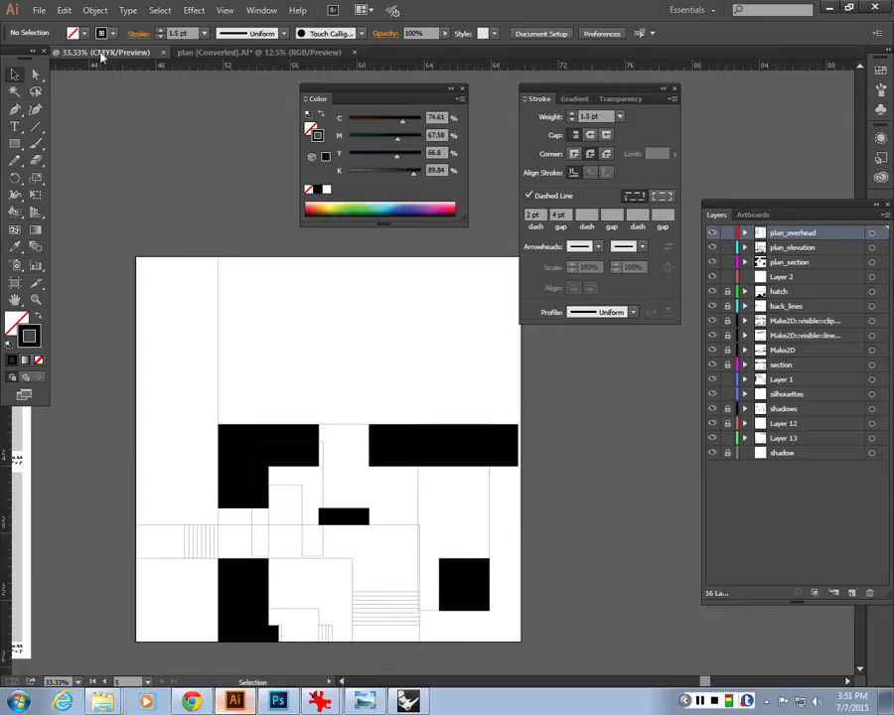
{"action": "left_click", "coordinate": [39, 10]}
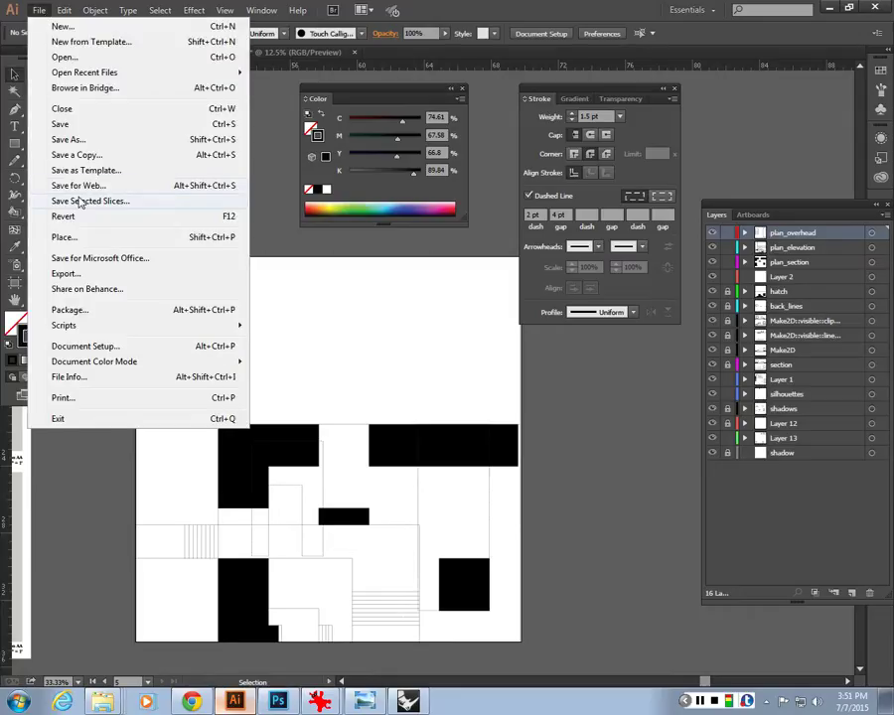
{"action": "left_click", "coordinate": [81, 142]}
{"action": "left_click", "coordinate": [297, 398]}
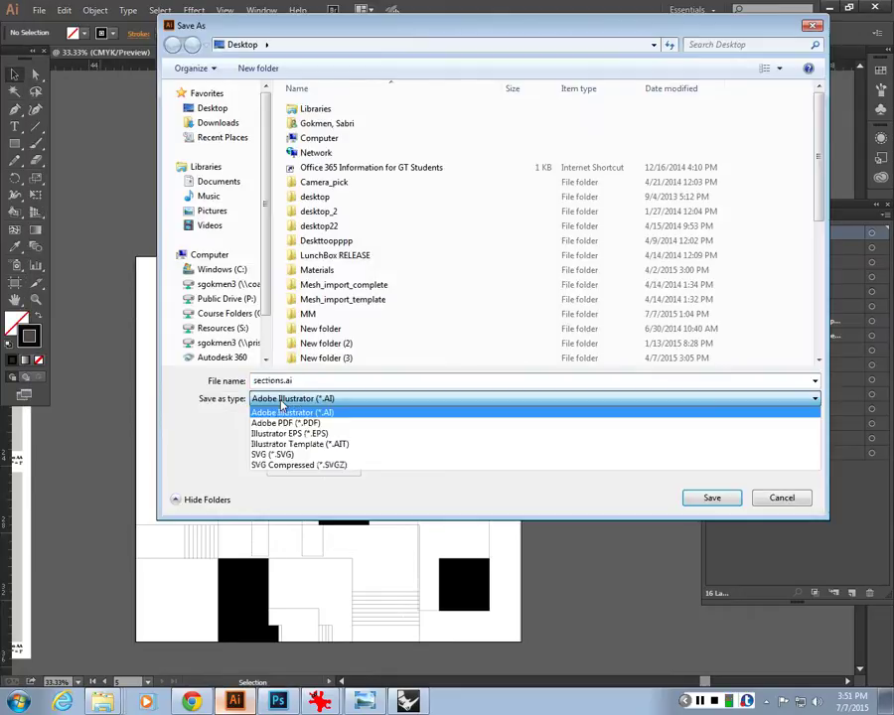
{"action": "left_click", "coordinate": [784, 497]}
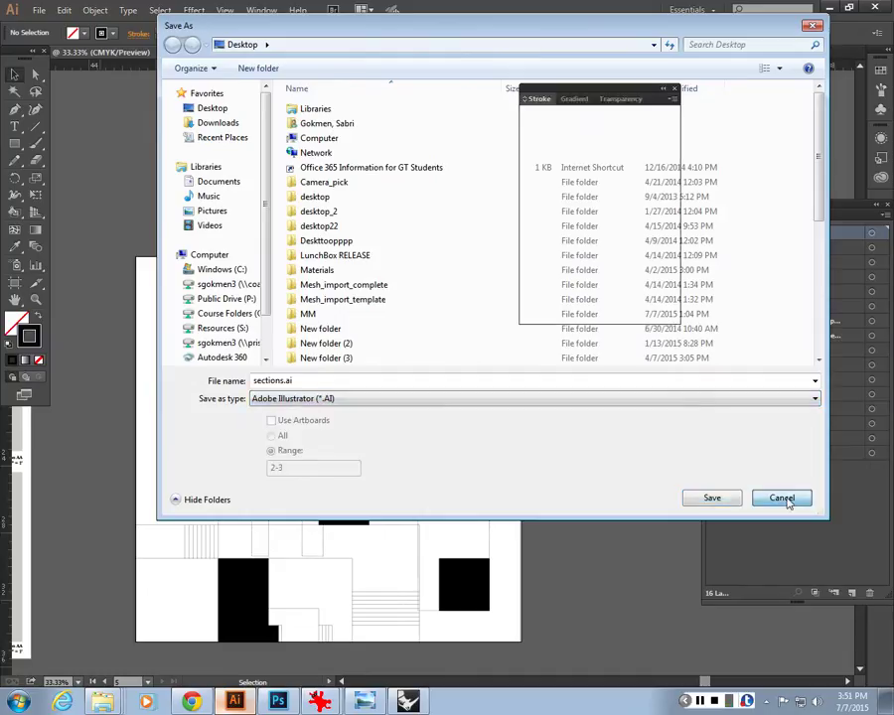
{"action": "left_click", "coordinate": [785, 497]}
Begin a Photoshop export named plan, cancel it, and check the artboard numbers.
{"action": "left_click", "coordinate": [39, 10]}
{"action": "left_click", "coordinate": [65, 273]}
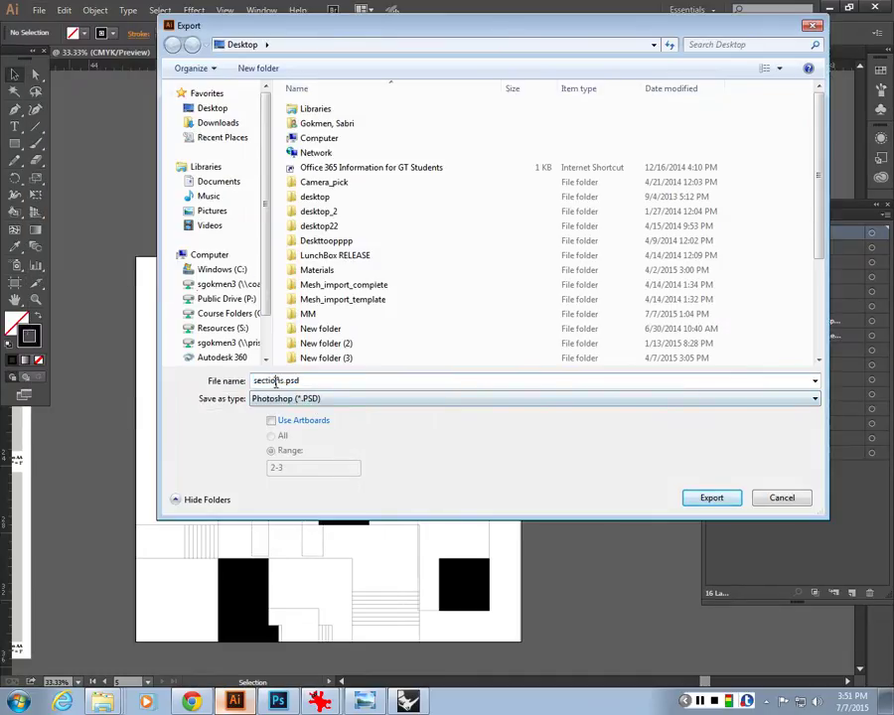
{"action": "type", "text": "plan"}
{"action": "left_click", "coordinate": [270, 420]}
{"action": "left_click_drag", "start_coordinate": [289, 467], "coordinate": [246, 468]}
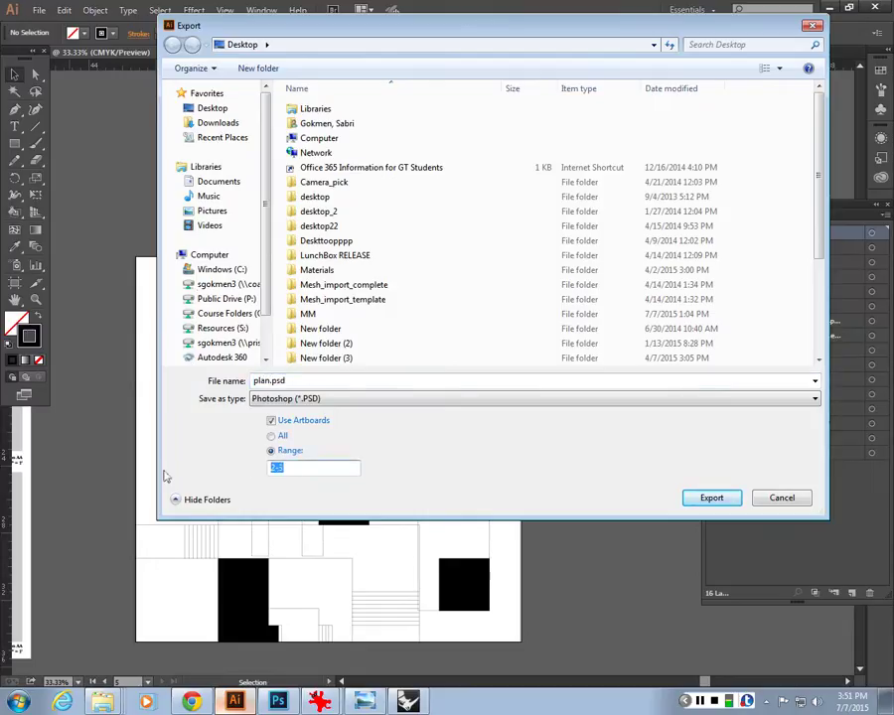
{"action": "left_click", "coordinate": [781, 498]}
{"action": "left_click", "coordinate": [544, 34]}
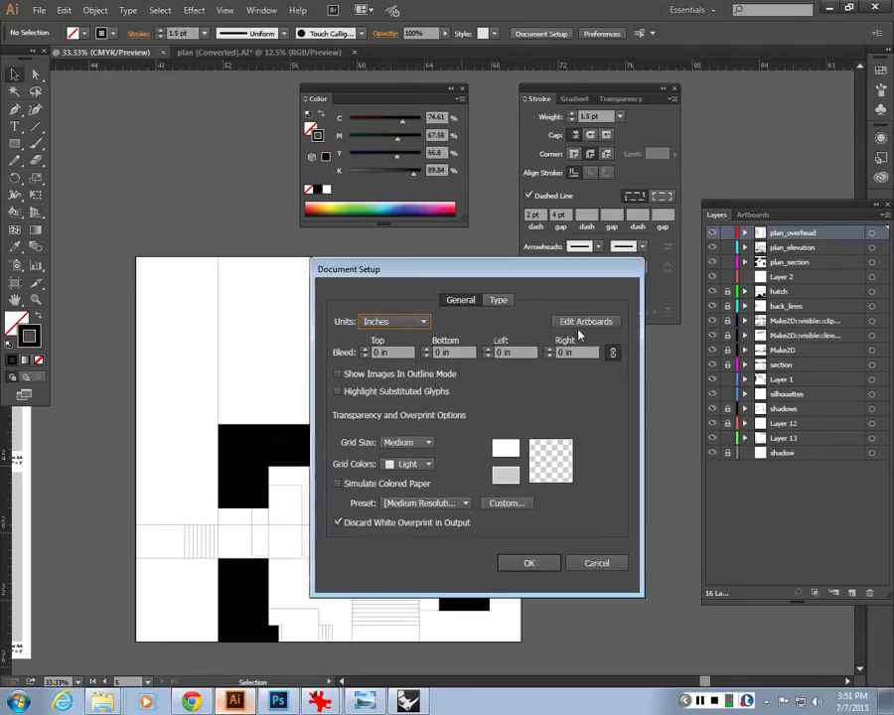
{"action": "left_click", "coordinate": [583, 323]}
{"action": "key", "text": "Escape"}
{"action": "left_click", "coordinate": [39, 10]}
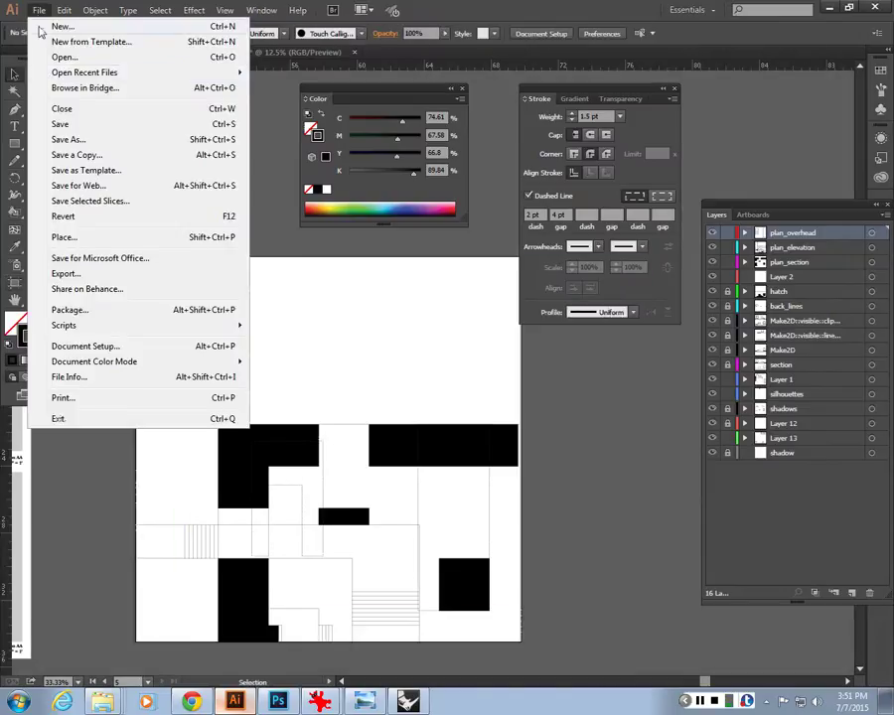
Export artboard 5 as plan.psd using Use Artboards, accepting the Photoshop export options.
{"action": "left_click", "coordinate": [65, 273]}
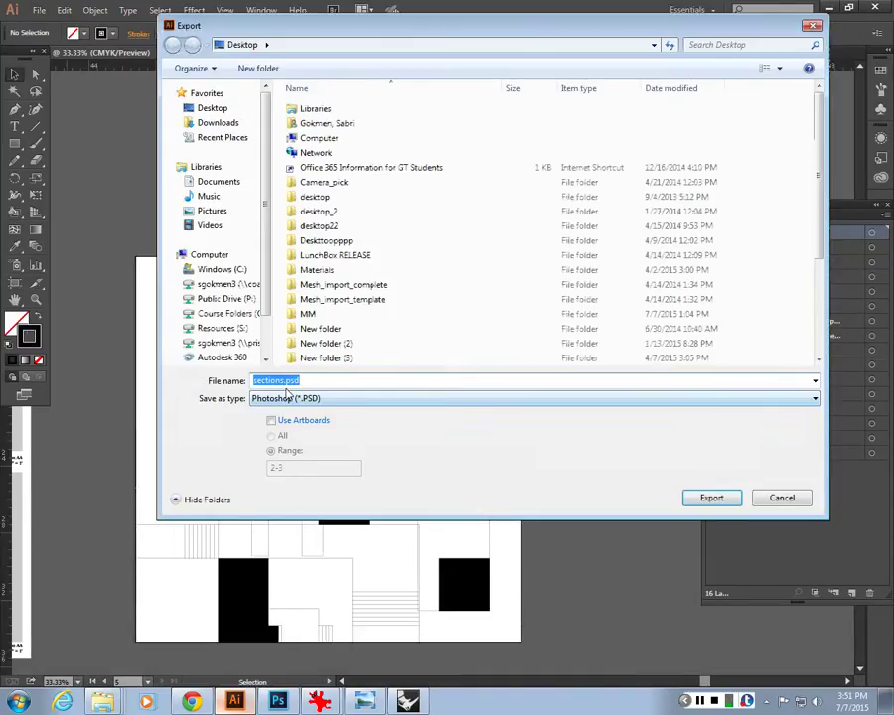
{"action": "type", "text": "plan"}
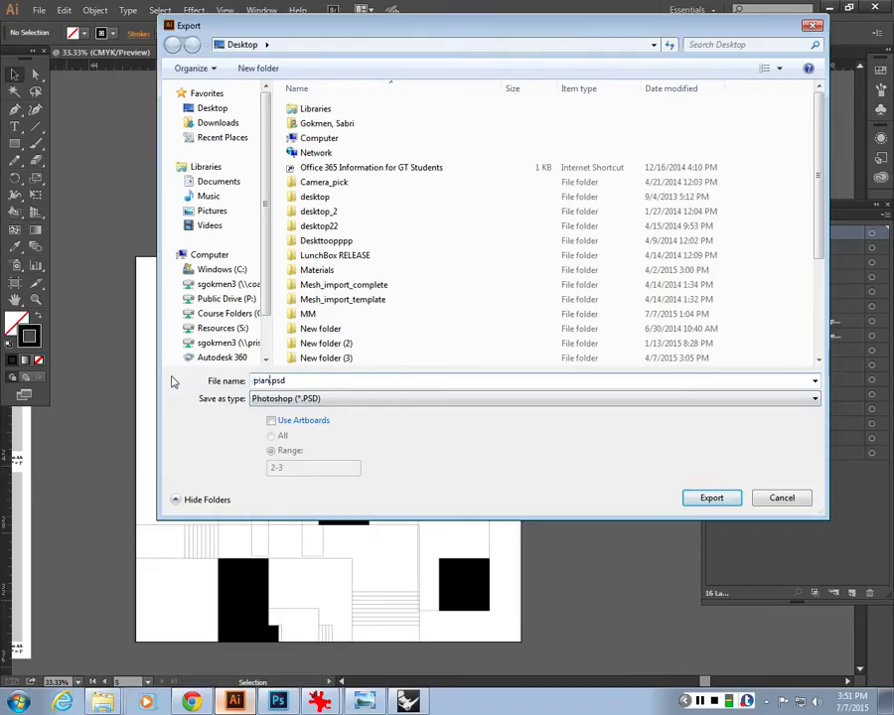
{"action": "left_click", "coordinate": [271, 420]}
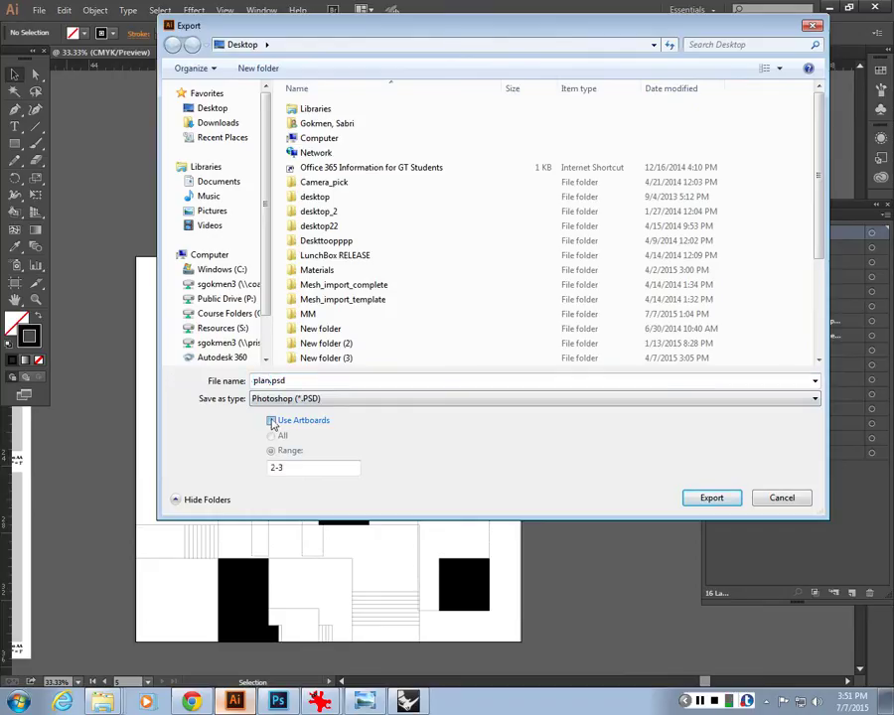
{"action": "left_click", "coordinate": [281, 449]}
{"action": "type", "text": "5"}
{"action": "left_click", "coordinate": [734, 500]}
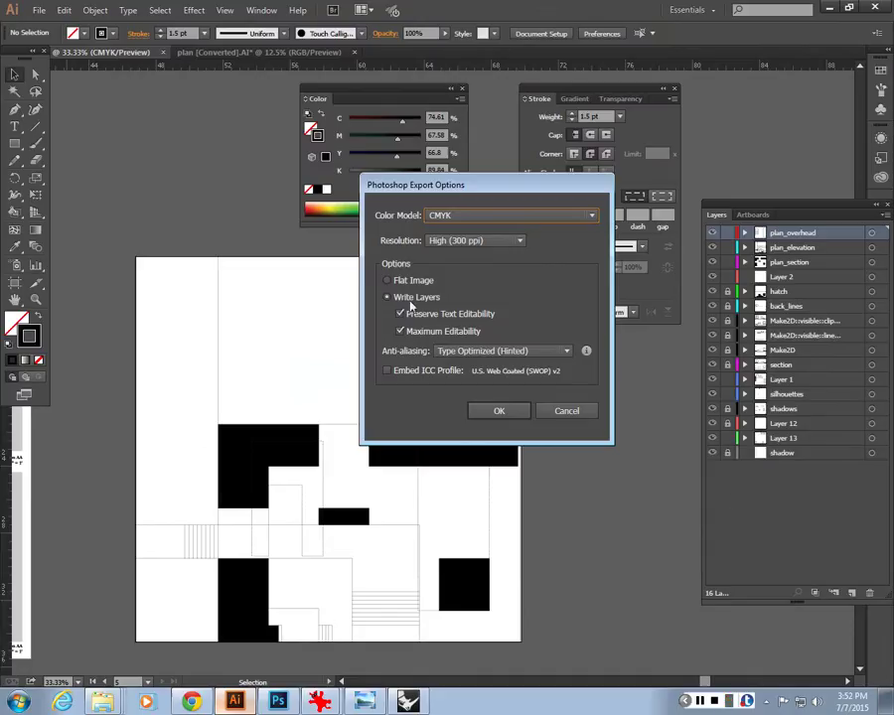
{"action": "left_click", "coordinate": [498, 410]}
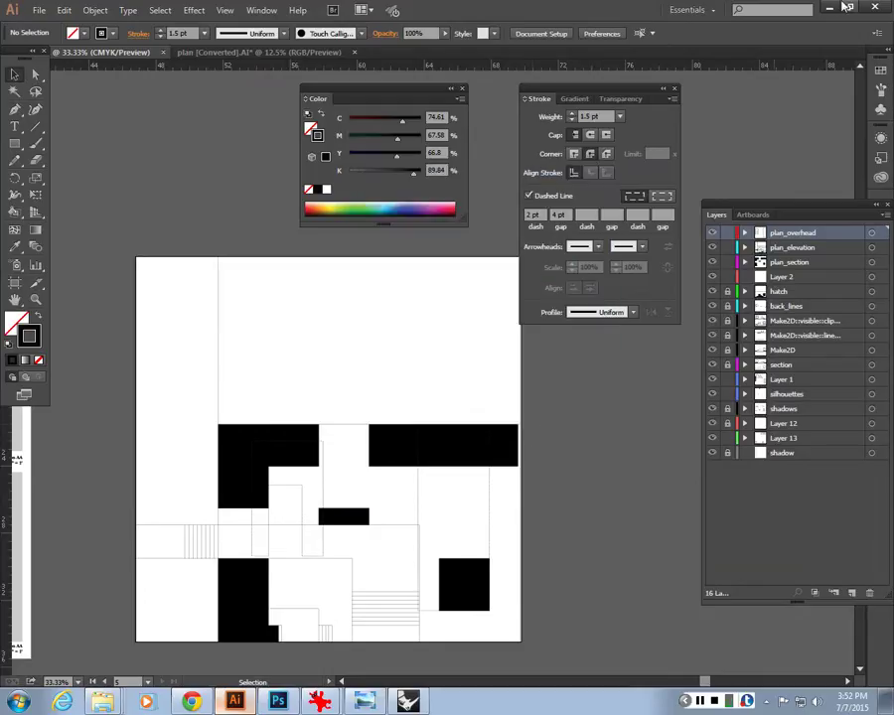
{"action": "key", "text": "super+d"}
Open plan-05.psd in Photoshop and collapse the plan_section group.
{"action": "left_click", "coordinate": [534, 322]}
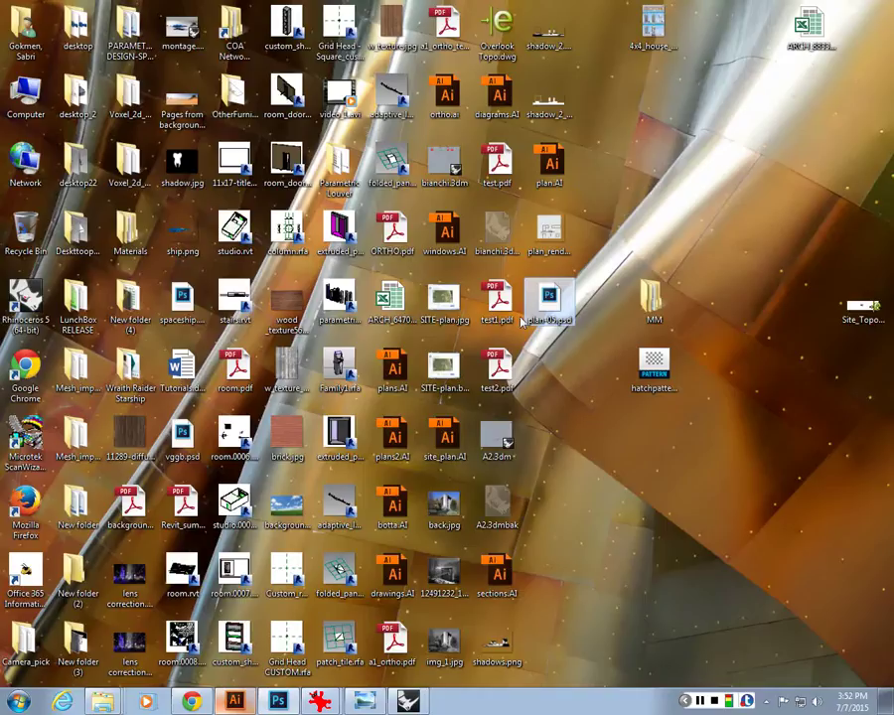
{"action": "double_click", "coordinate": [524, 320]}
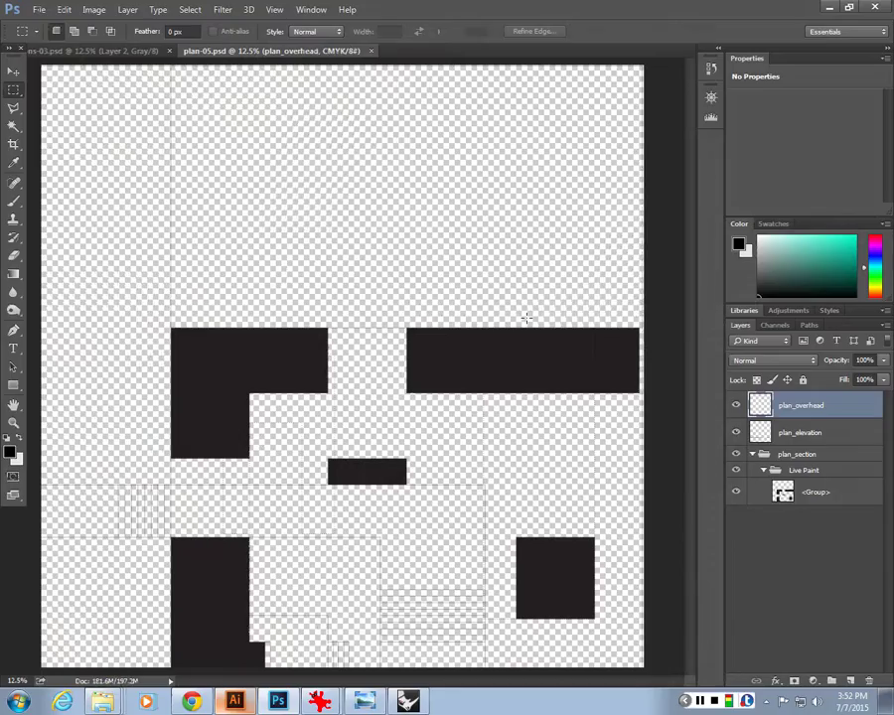
{"action": "key", "text": "ctrl+minus"}
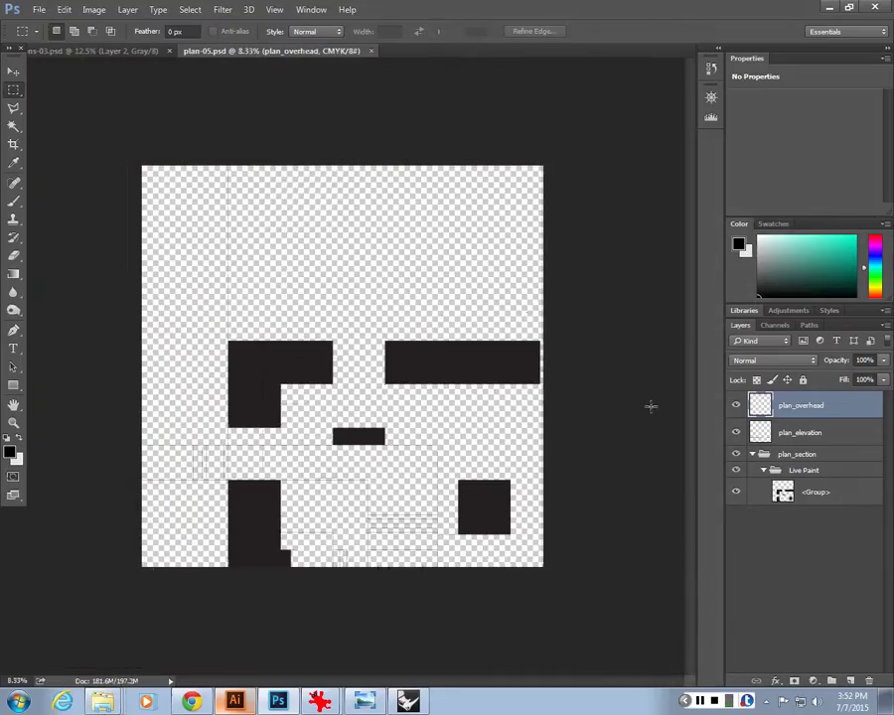
{"action": "left_click", "coordinate": [750, 453]}
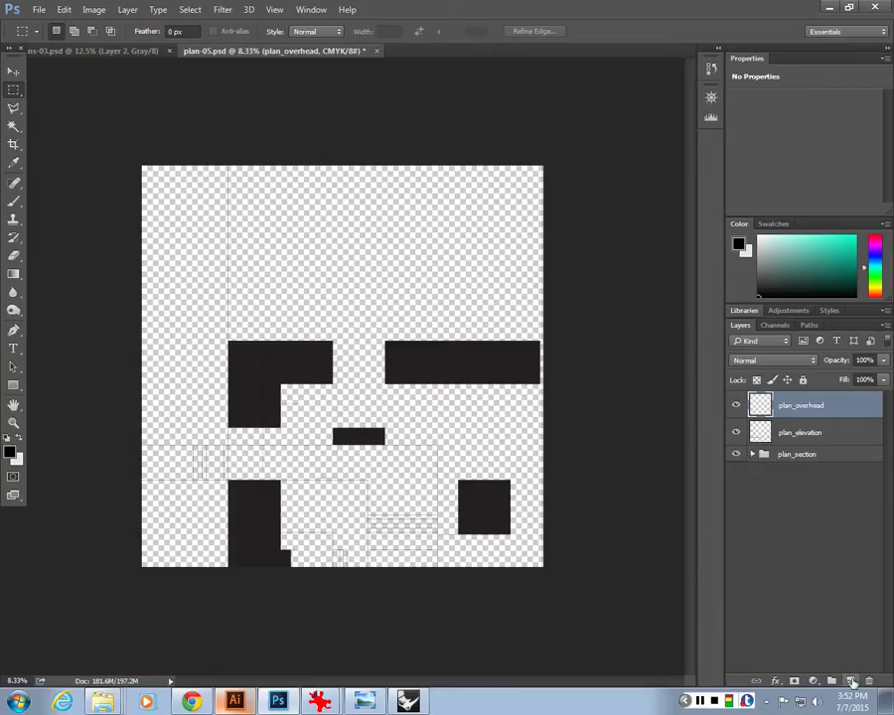
Add a new layer at the bottom of the stack named background.
{"action": "left_click", "coordinate": [850, 680]}
{"action": "key", "text": "ctrl+shift+bracketleft"}
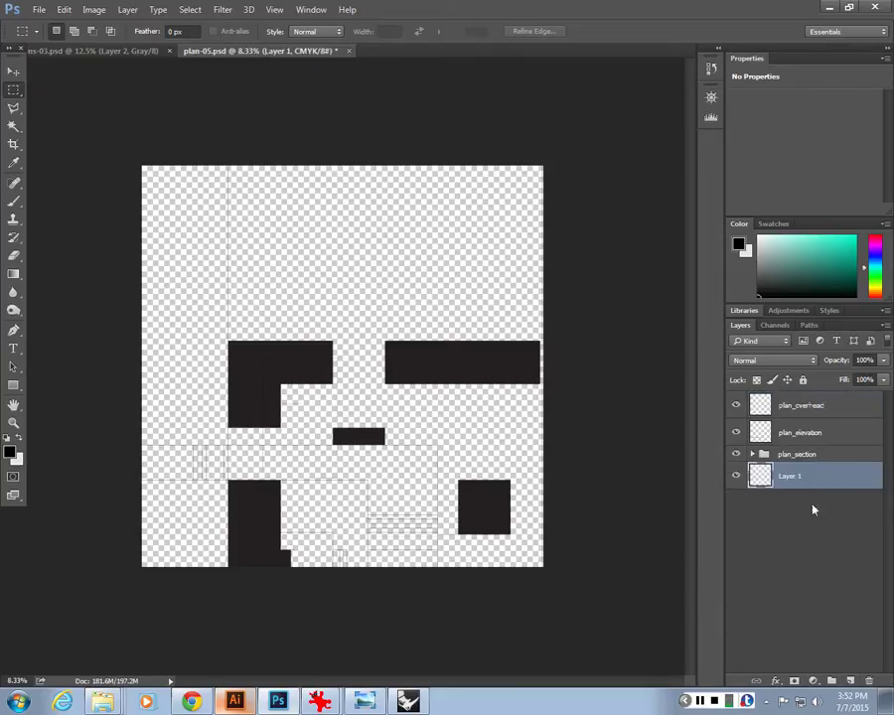
{"action": "double_click", "coordinate": [790, 476]}
{"action": "type", "text": "background"}
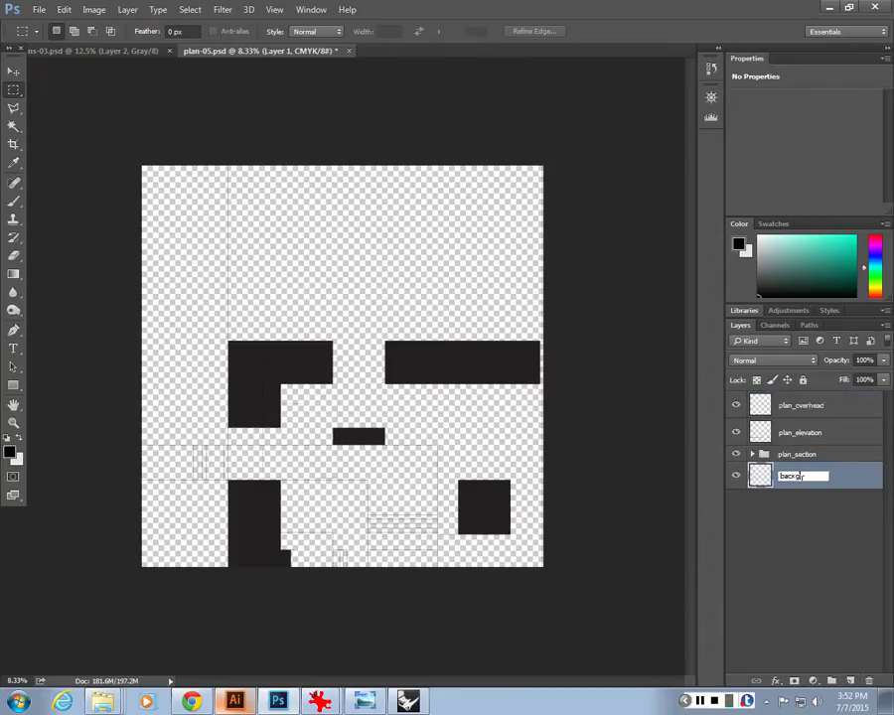
{"action": "key", "text": "Return"}
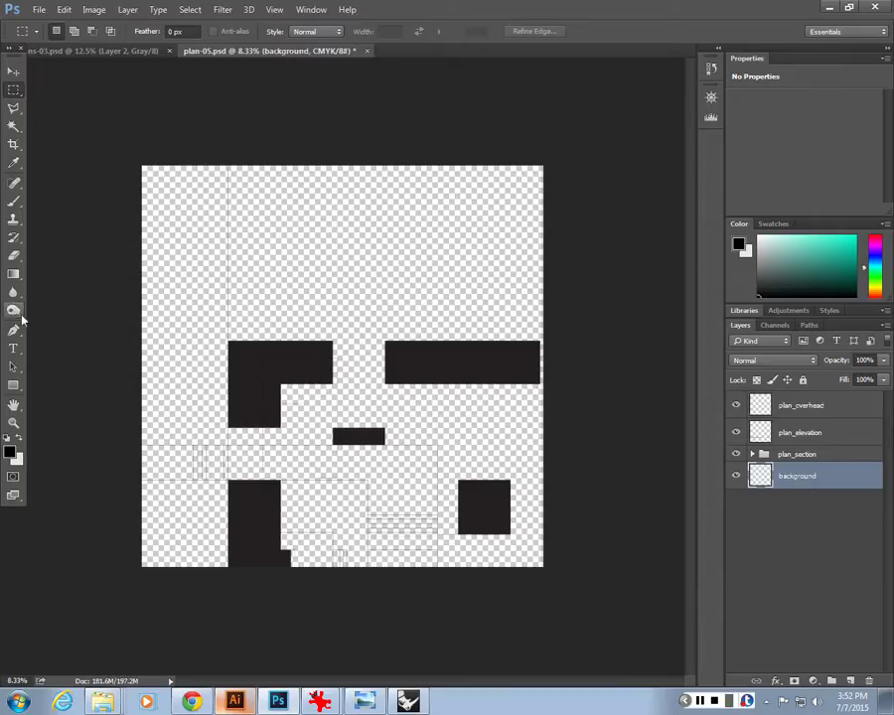
Fill the background layer with pure white (#ffffff) using the Paint Bucket.
{"action": "left_click", "coordinate": [13, 273]}
{"action": "left_click", "coordinate": [82, 284]}
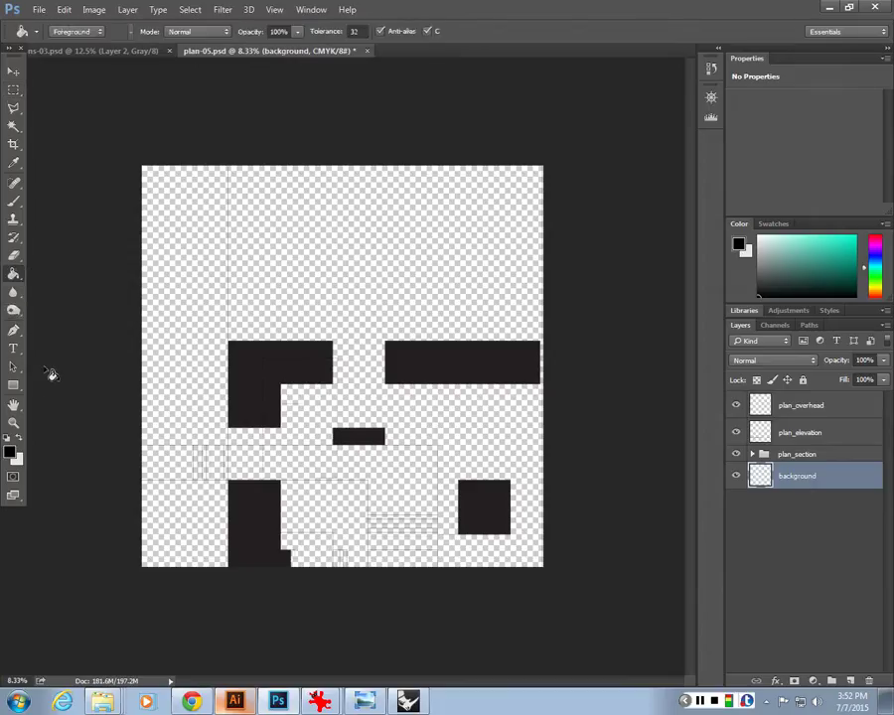
{"action": "left_click", "coordinate": [19, 438]}
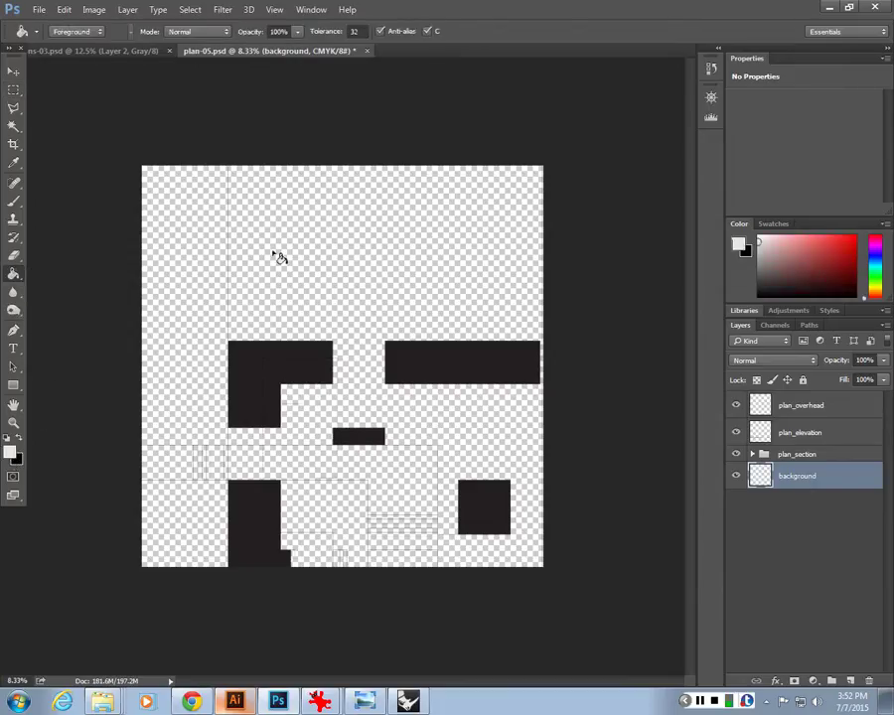
{"action": "left_click", "coordinate": [276, 256]}
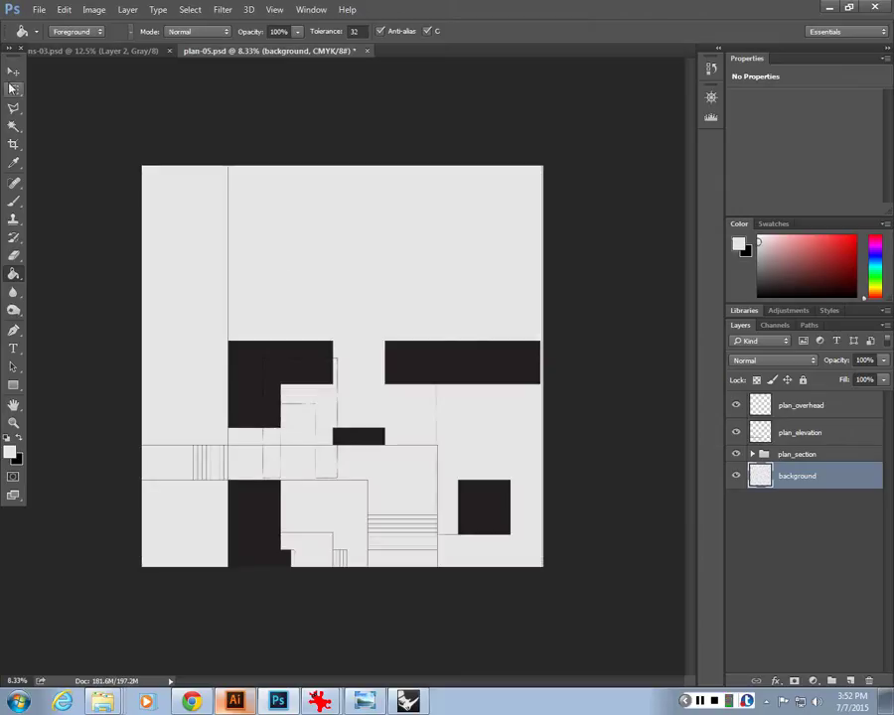
{"action": "left_click", "coordinate": [12, 448]}
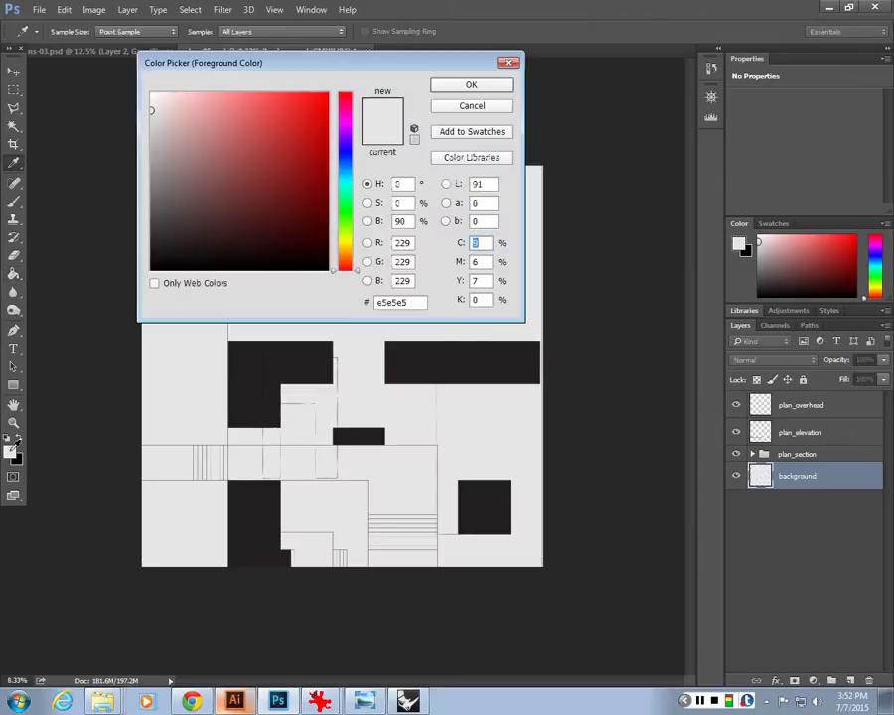
{"action": "left_click_drag", "start_coordinate": [151, 109], "coordinate": [89, 64]}
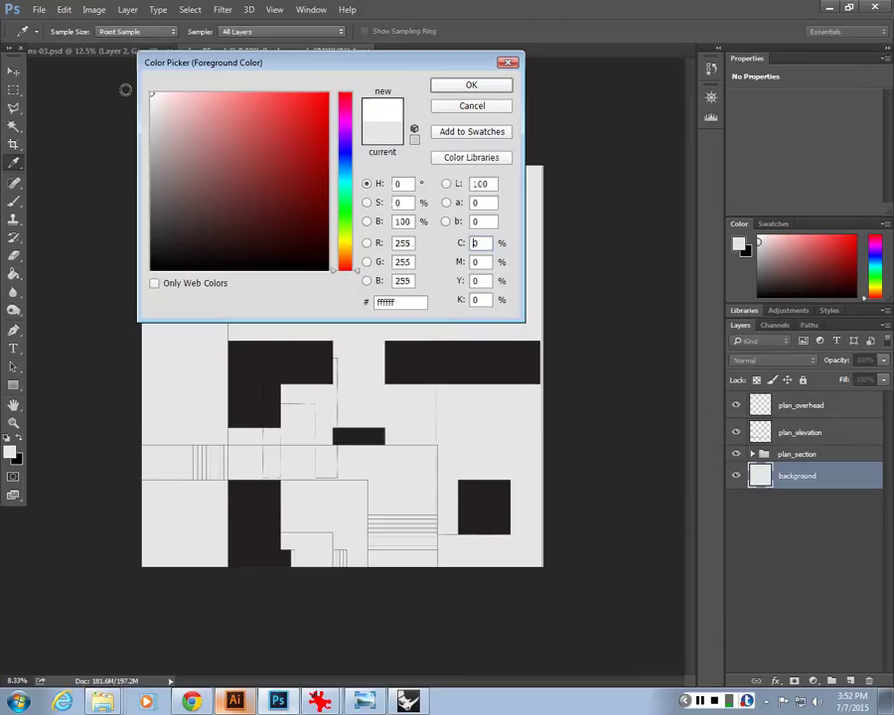
{"action": "left_click", "coordinate": [449, 88]}
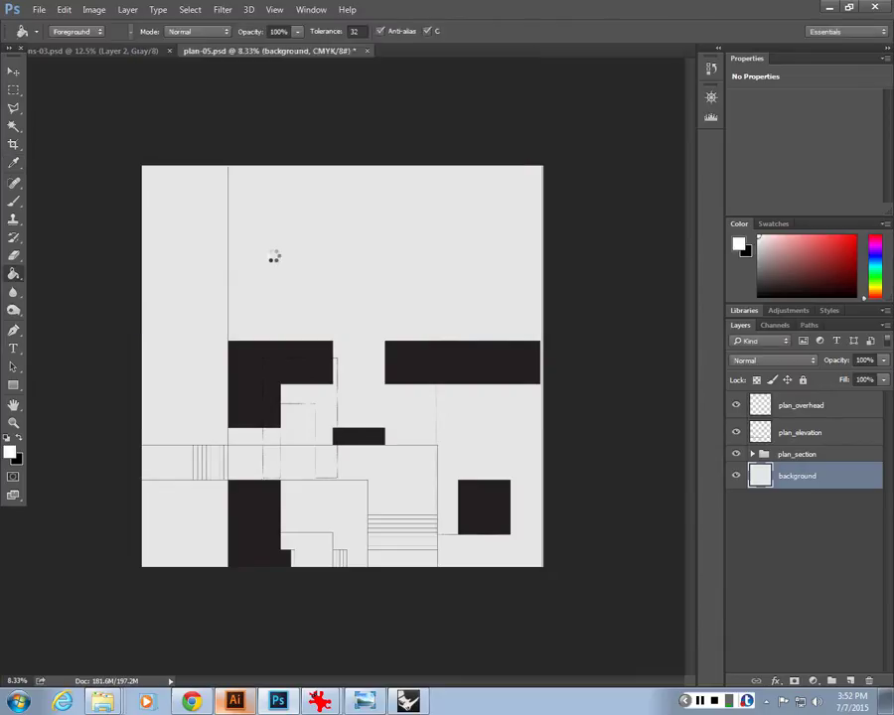
{"action": "left_click", "coordinate": [274, 258]}
Check the white fill, then shrink the window to the left half of the screen.
{"action": "key", "text": "ctrl+plus"}
{"action": "key", "text": "ctrl+plus"}
{"action": "key", "text": "ctrl+plus"}
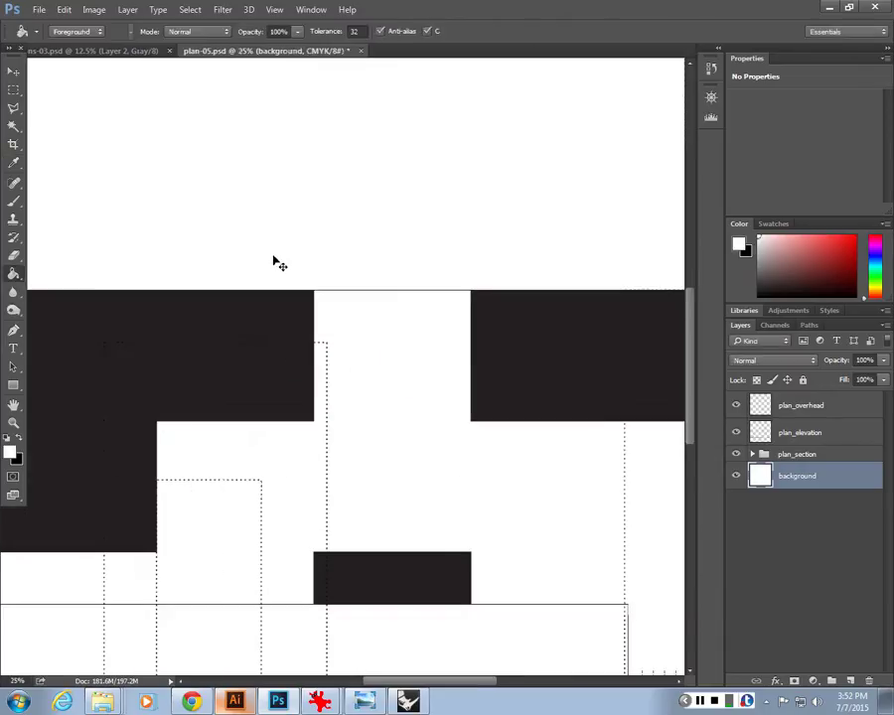
{"action": "key", "text": "ctrl+minus"}
{"action": "left_click_drag", "start_coordinate": [435, 433], "coordinate": [441, 379]}
{"action": "key", "text": "ctrl+minus"}
{"action": "key", "text": "ctrl+minus"}
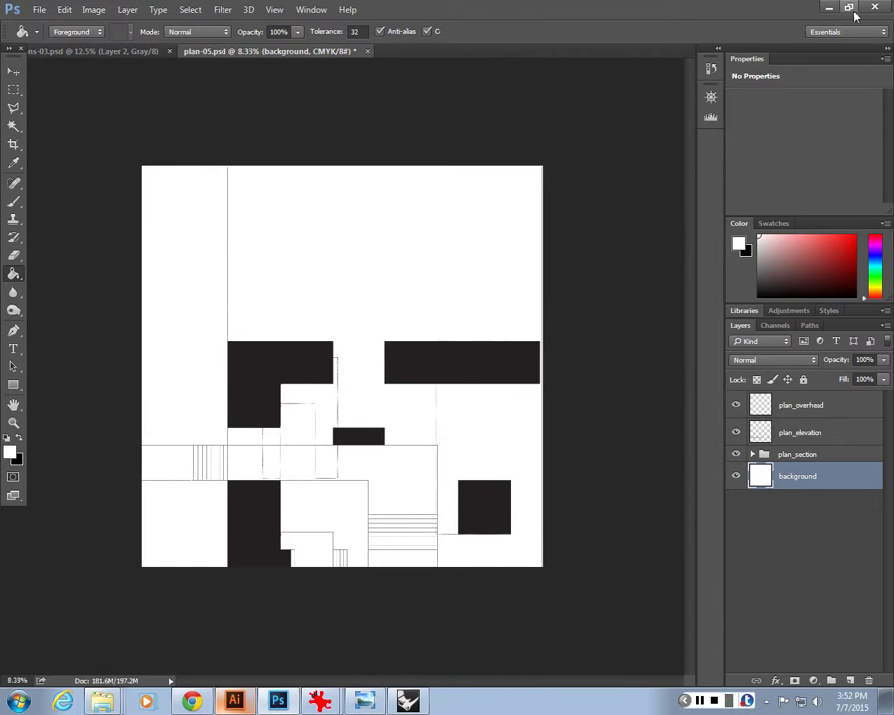
{"action": "left_click_drag", "start_coordinate": [598, 8], "coordinate": [149, 144]}
Drag plan_rendering.png into plan-05.psd and name its layer 'shadows'.
{"action": "left_click_drag", "start_coordinate": [5, 149], "coordinate": [2, 149]}
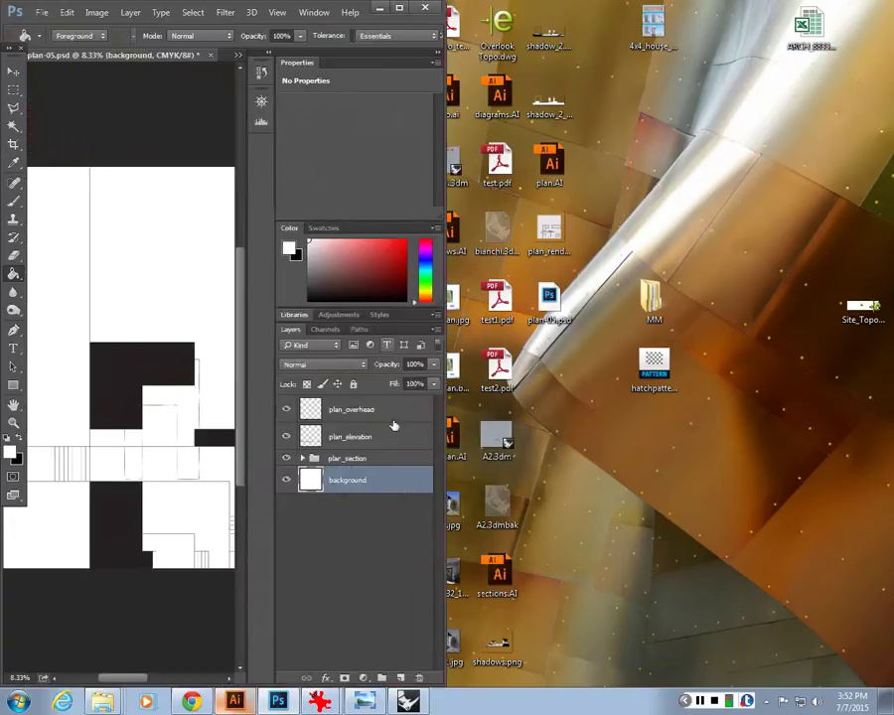
{"action": "left_click", "coordinate": [549, 238]}
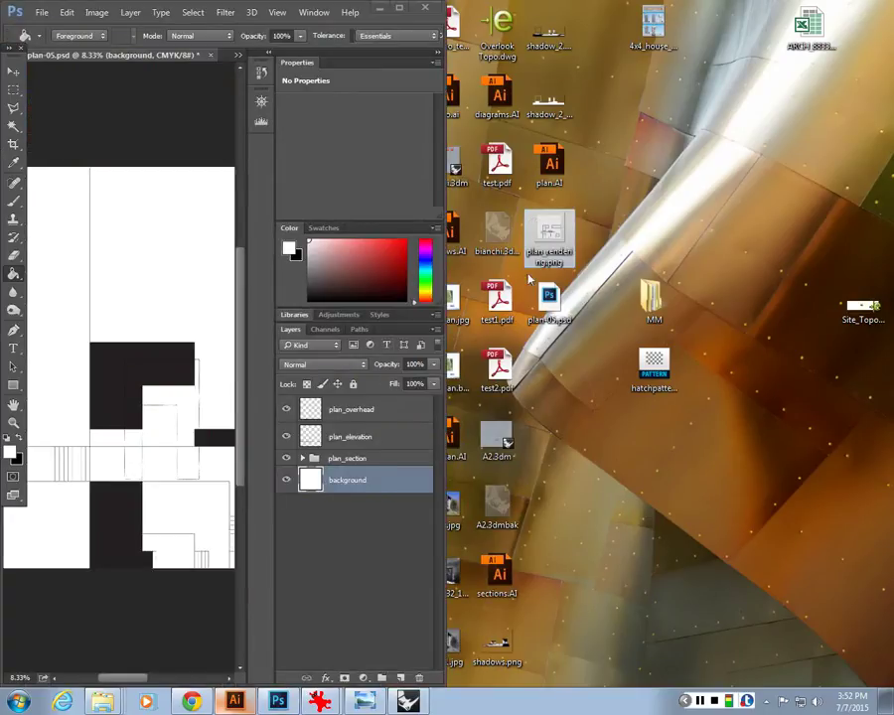
{"action": "left_click_drag", "start_coordinate": [544, 253], "coordinate": [156, 249]}
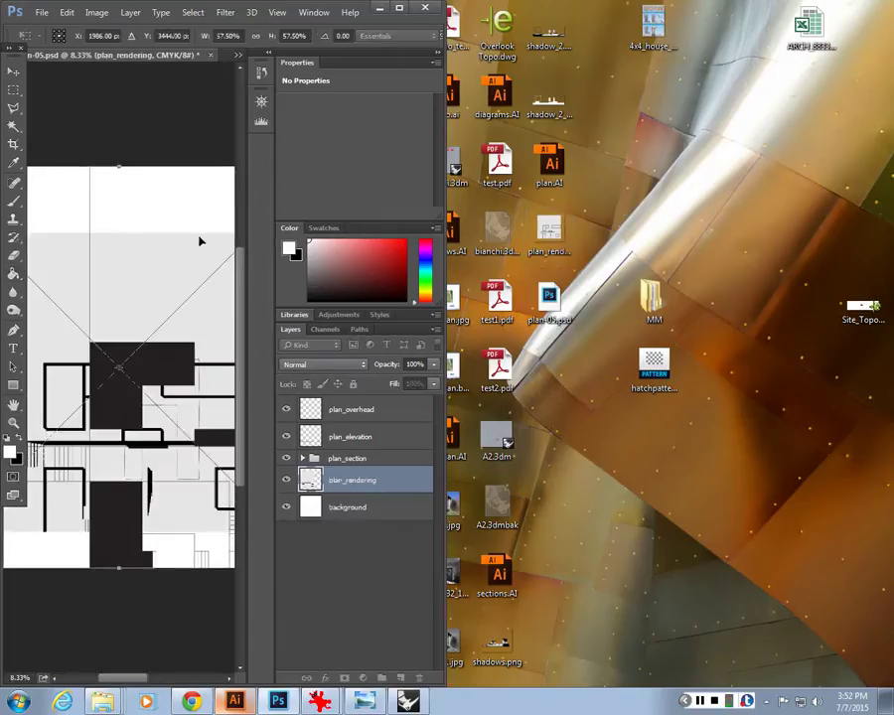
{"action": "left_click", "coordinate": [399, 9]}
{"action": "left_click_drag", "start_coordinate": [329, 298], "coordinate": [396, 263]}
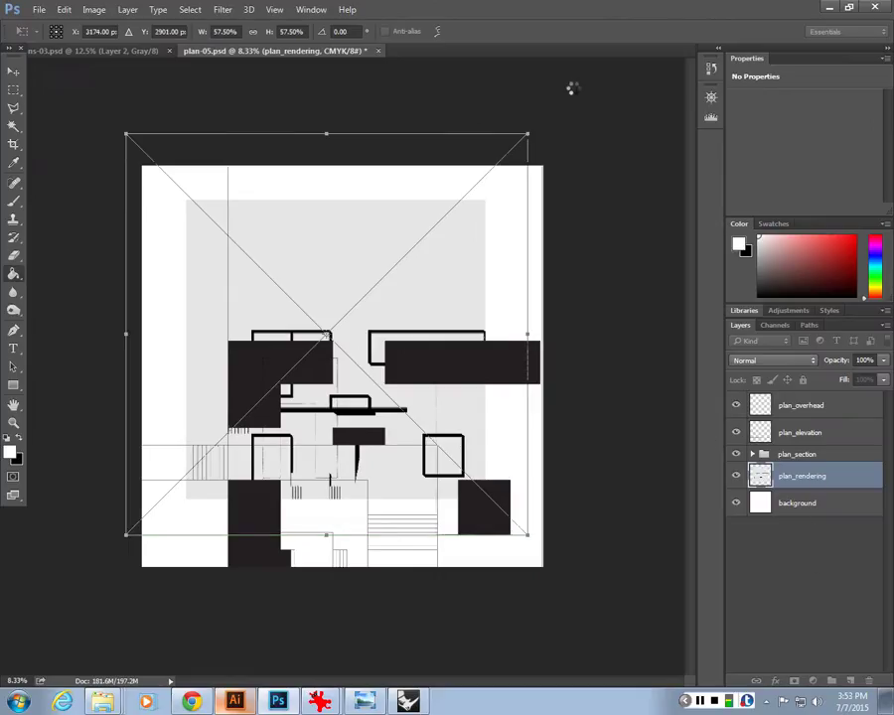
{"action": "double_click", "coordinate": [802, 475]}
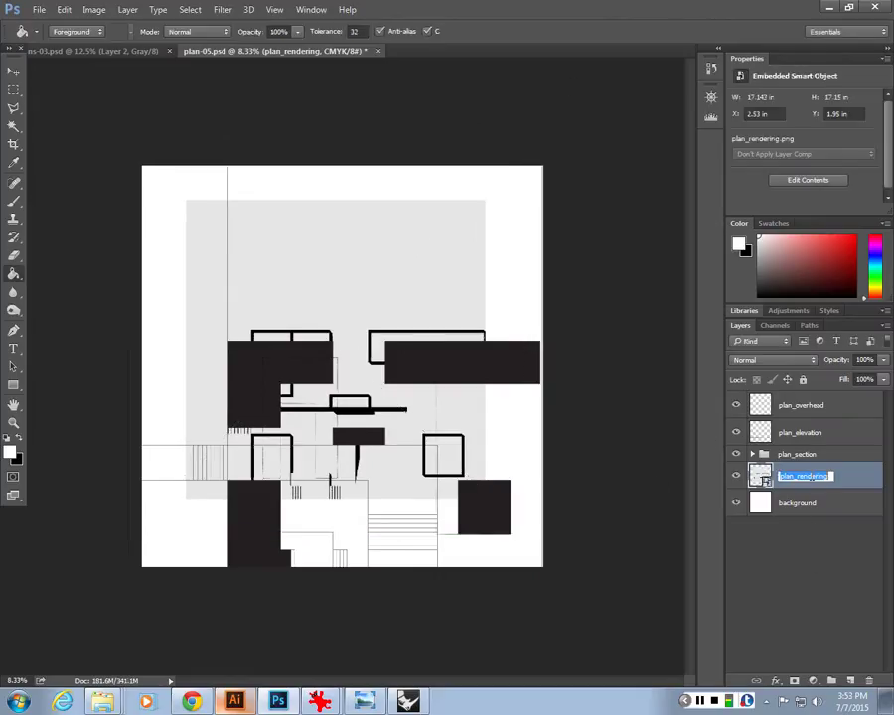
{"action": "type", "text": "shadows"}
{"action": "key", "text": "Return"}
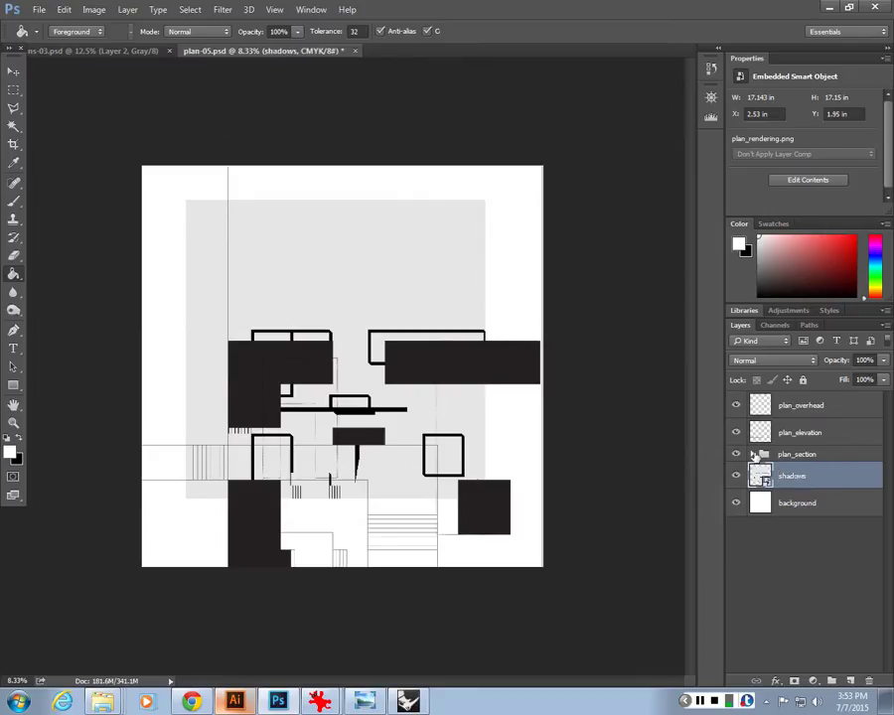
Scale the shadows image to about 77% and align it with the plan.
{"action": "left_click", "coordinate": [13, 71]}
{"action": "mouse_move", "coordinate": [246, 232]}
{"action": "left_mouse_down"}
{"action": "mouse_move", "coordinate": [199, 183]}
{"action": "mouse_move", "coordinate": [213, 197]}
{"action": "mouse_move", "coordinate": [199, 200]}
{"action": "left_mouse_up"}
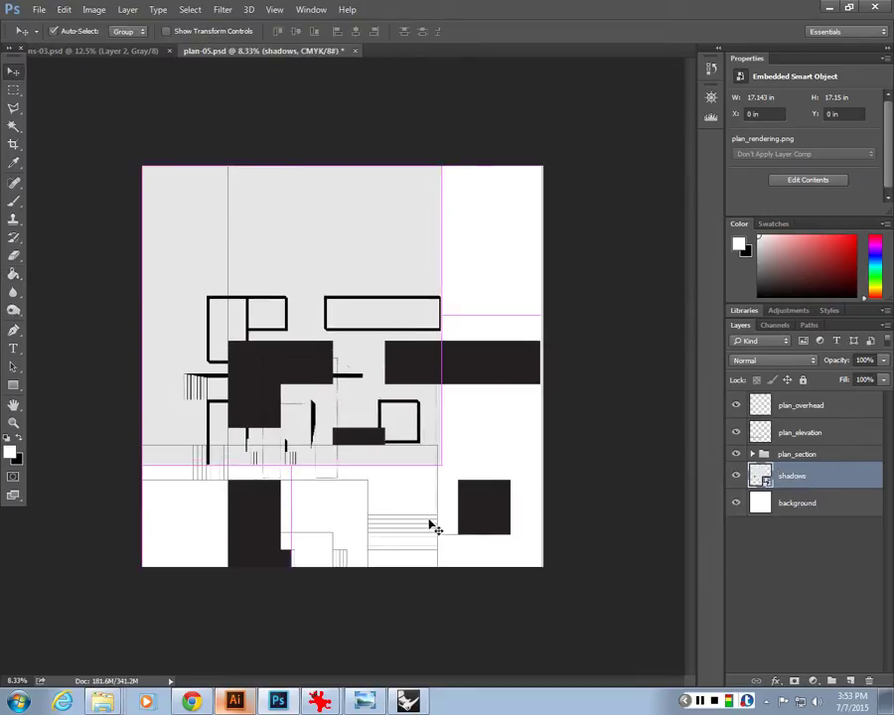
{"action": "key", "text": "ctrl+t"}
{"action": "left_click_drag", "start_coordinate": [482, 499], "coordinate": [602, 605]}
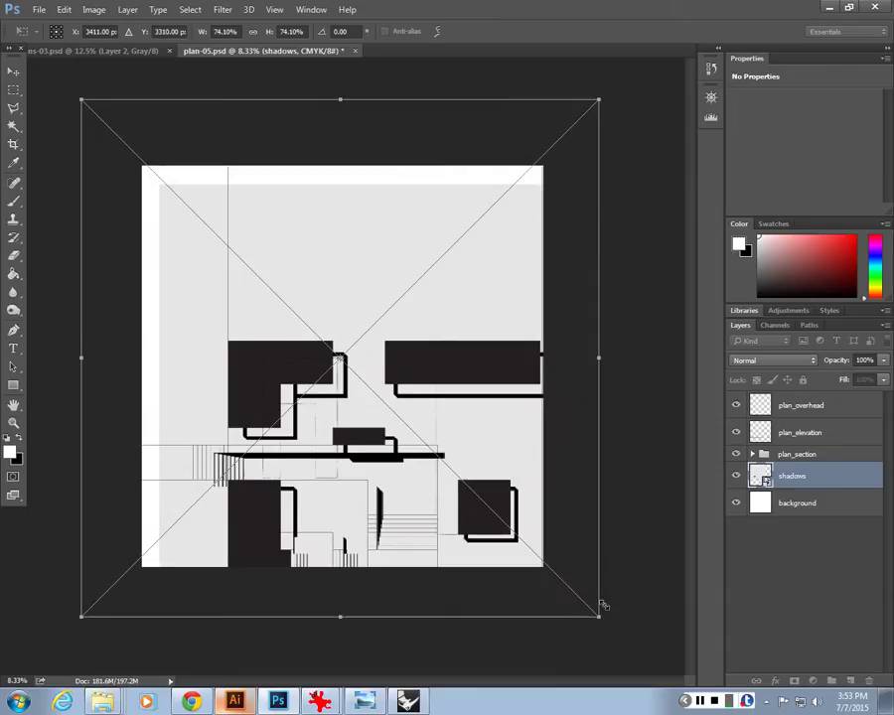
{"action": "left_click_drag", "start_coordinate": [214, 223], "coordinate": [202, 206]}
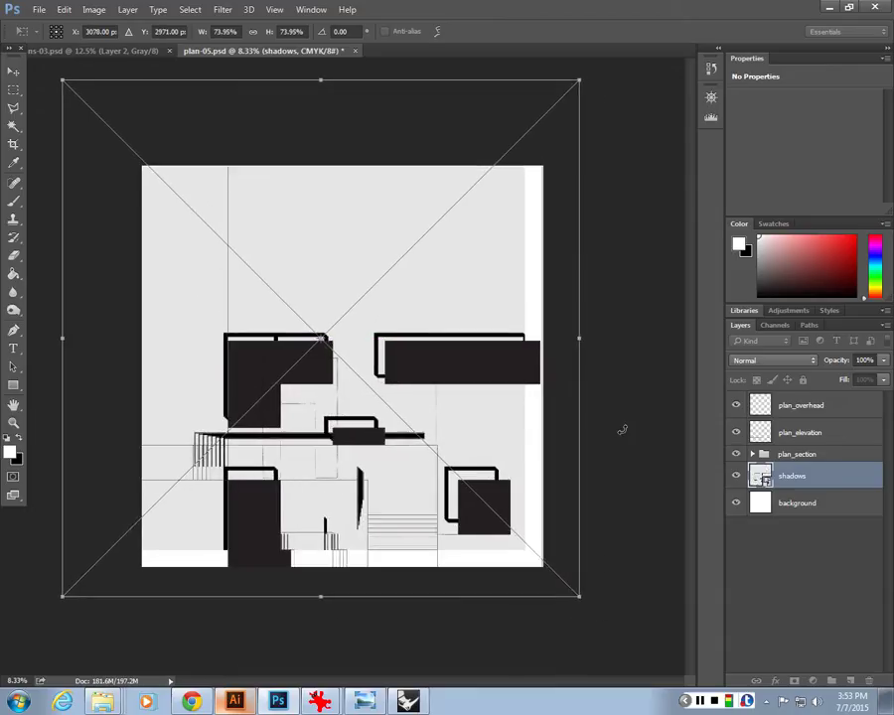
{"action": "left_click_drag", "start_coordinate": [578, 594], "coordinate": [604, 610]}
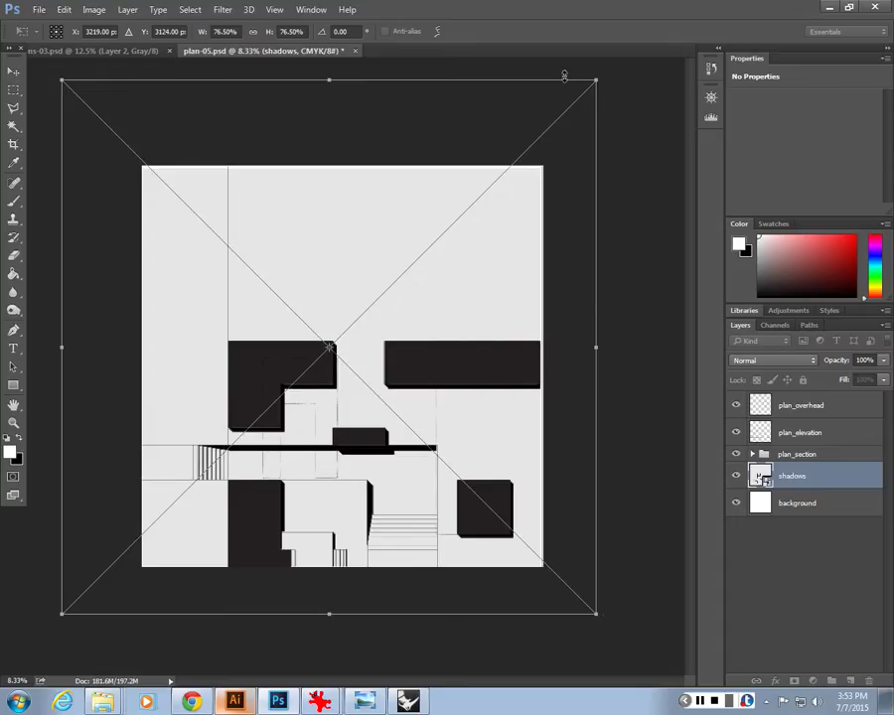
{"action": "left_click_drag", "start_coordinate": [594, 80], "coordinate": [597, 79]}
{"action": "key", "text": "ctrl+plus"}
{"action": "key", "text": "ctrl+plus"}
{"action": "key", "text": "ctrl+plus"}
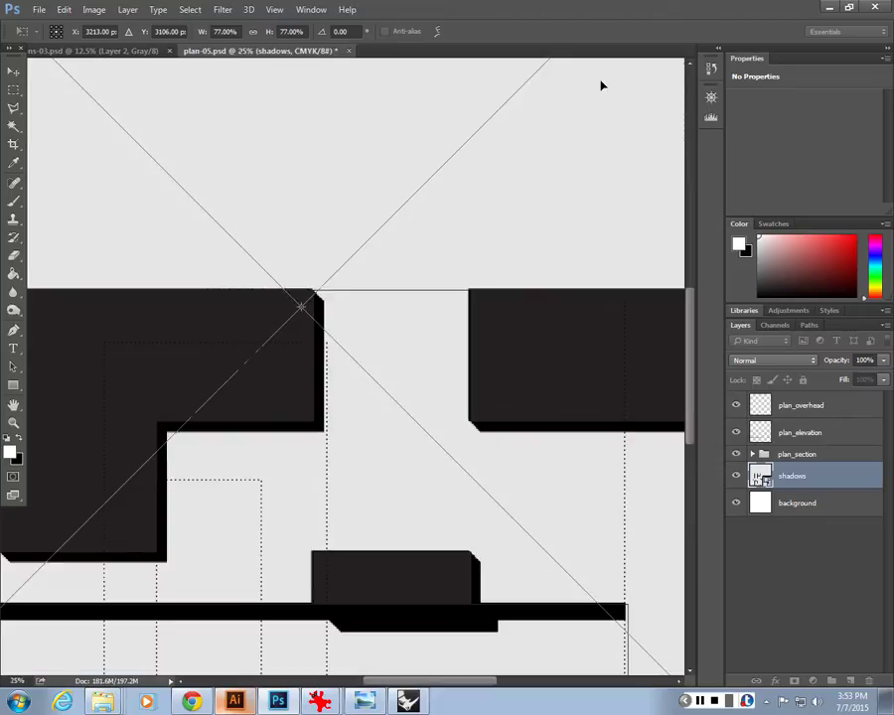
{"action": "key", "text": "Right"}
{"action": "key", "text": "Right"}
{"action": "key", "text": "Right"}
{"action": "key", "text": "Right"}
{"action": "key", "text": "ctrl+minus"}
{"action": "key", "text": "ctrl+minus"}
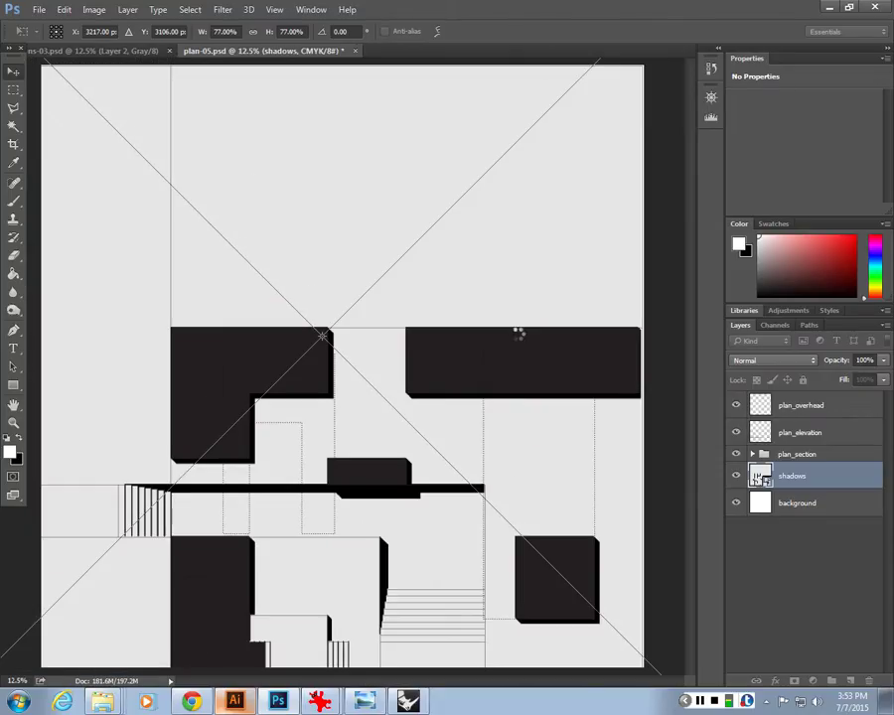
{"action": "key", "text": "Return"}
{"action": "key", "text": "ctrl+minus"}
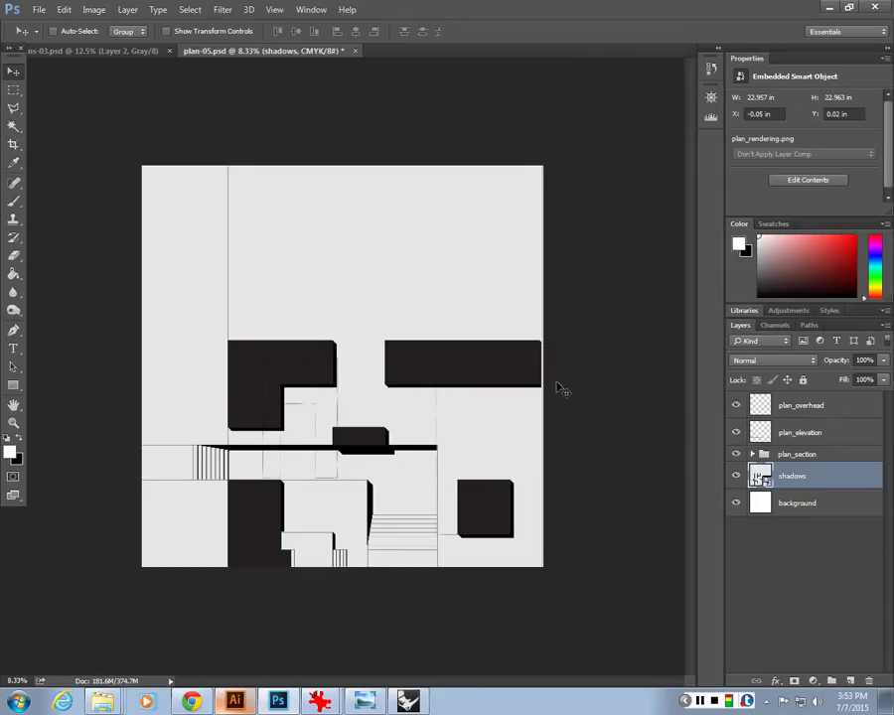
Rasterize the shadows layer and hide every other layer.
{"action": "right_click", "coordinate": [799, 480]}
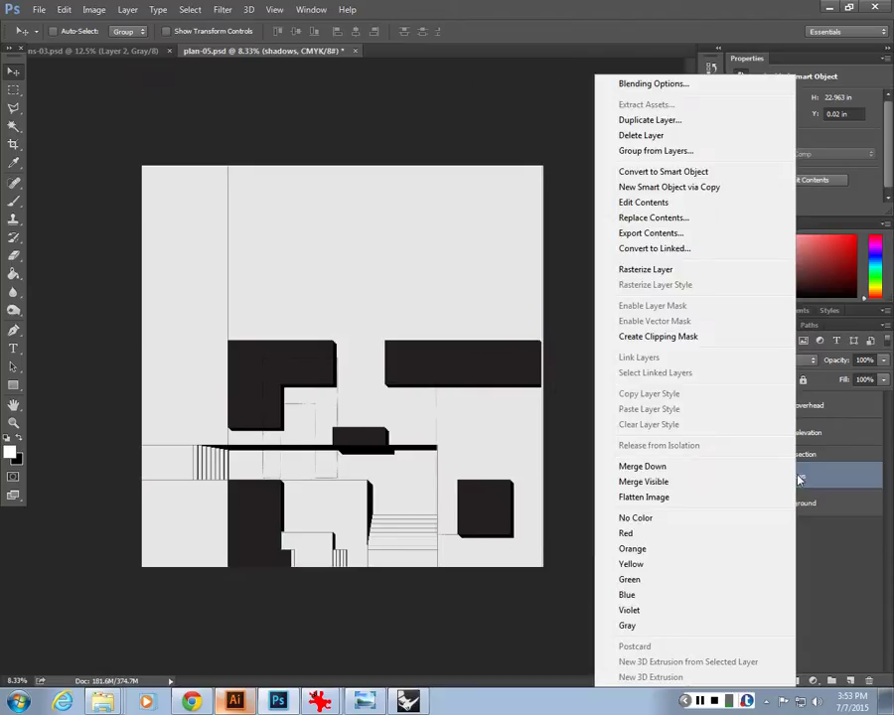
{"action": "left_click", "coordinate": [631, 269]}
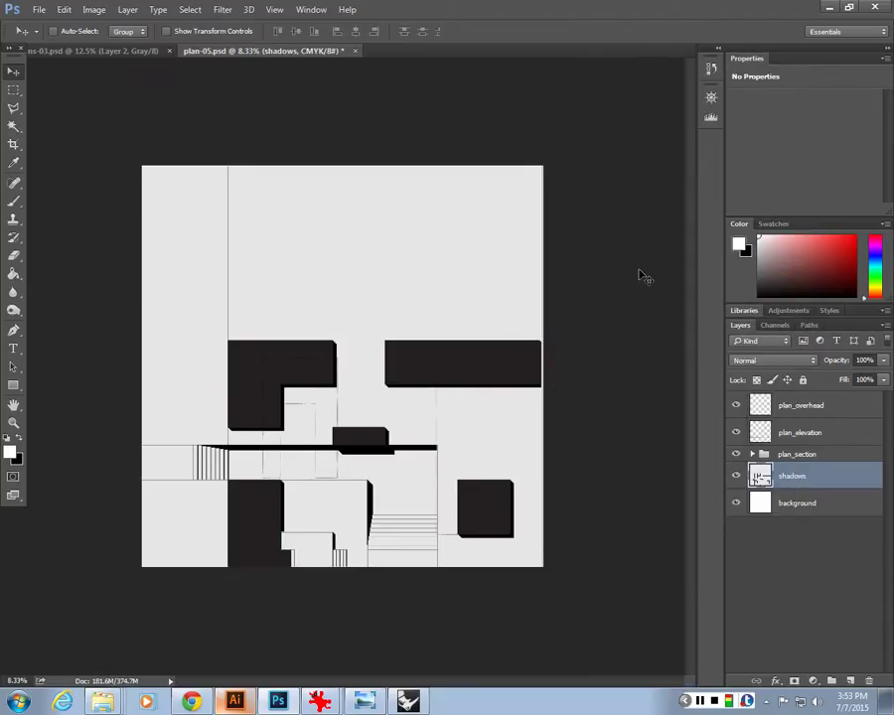
{"action": "right_click", "coordinate": [739, 483]}
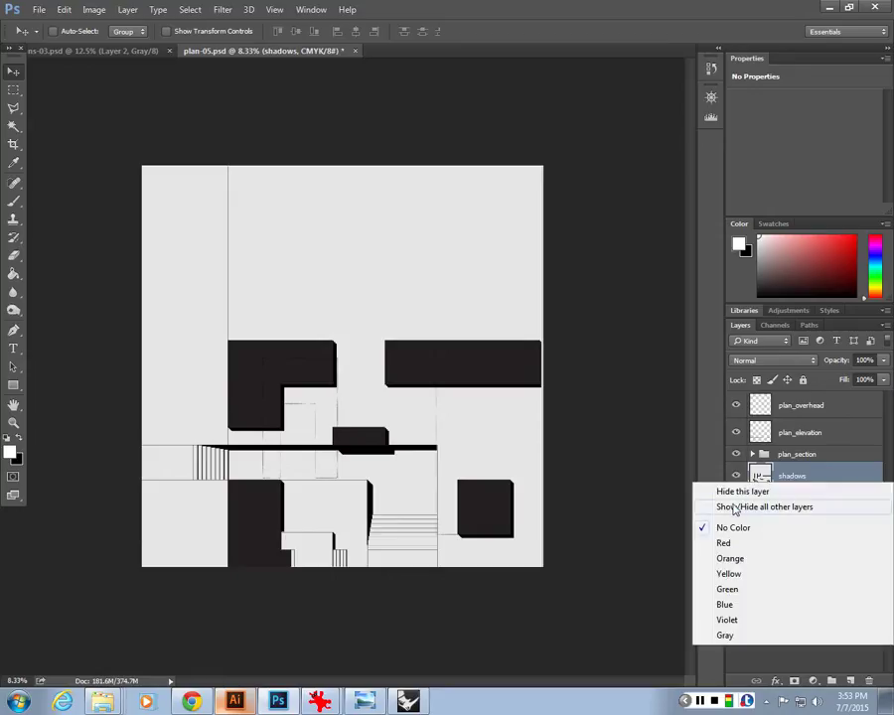
{"action": "left_click", "coordinate": [733, 508]}
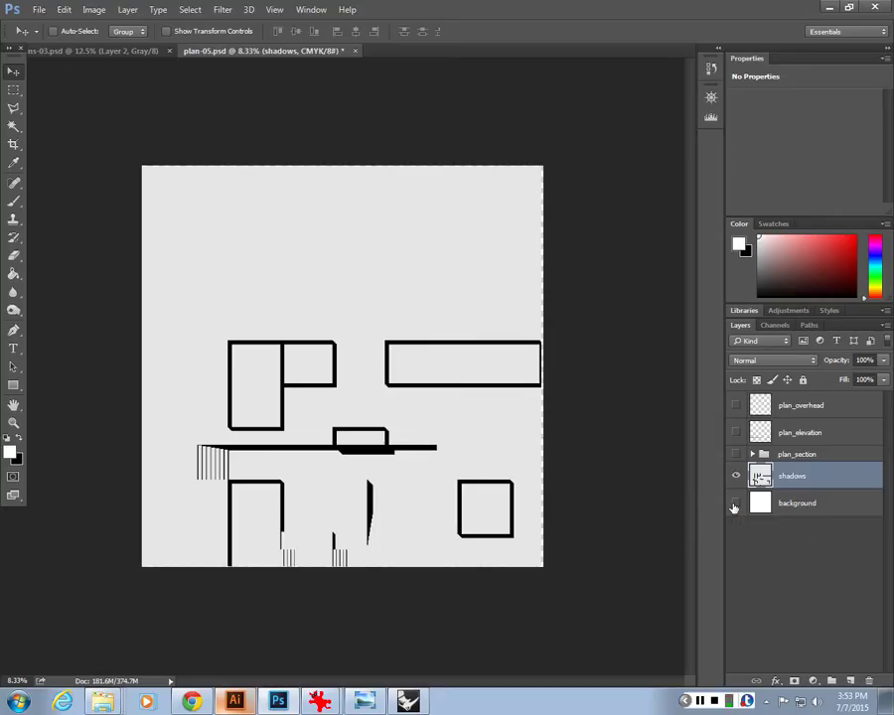
Select the light grey with Color Range and delete it from the shadows layer.
{"action": "left_click", "coordinate": [189, 10]}
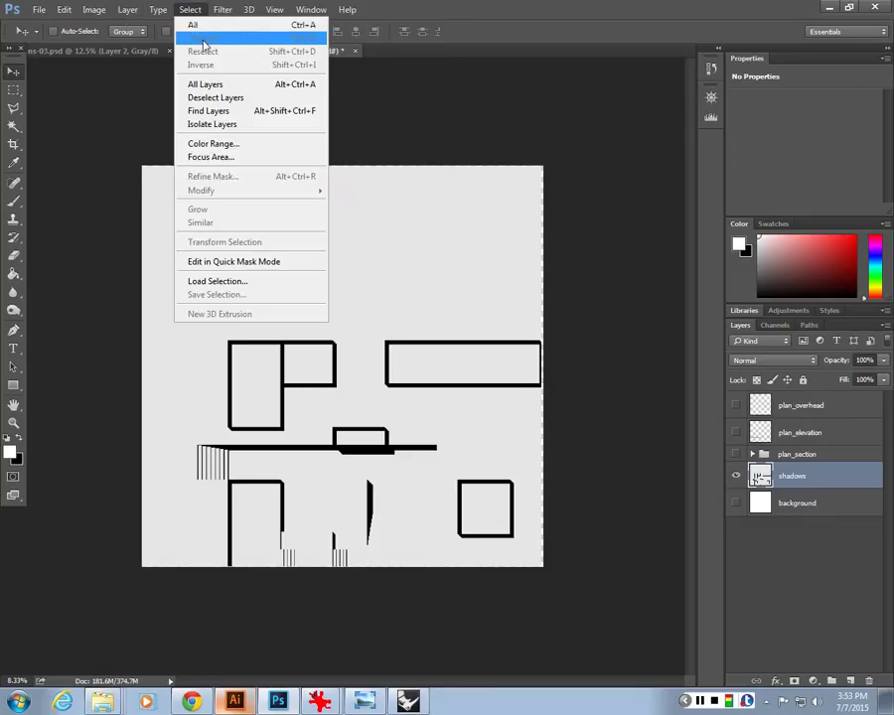
{"action": "left_click", "coordinate": [225, 149]}
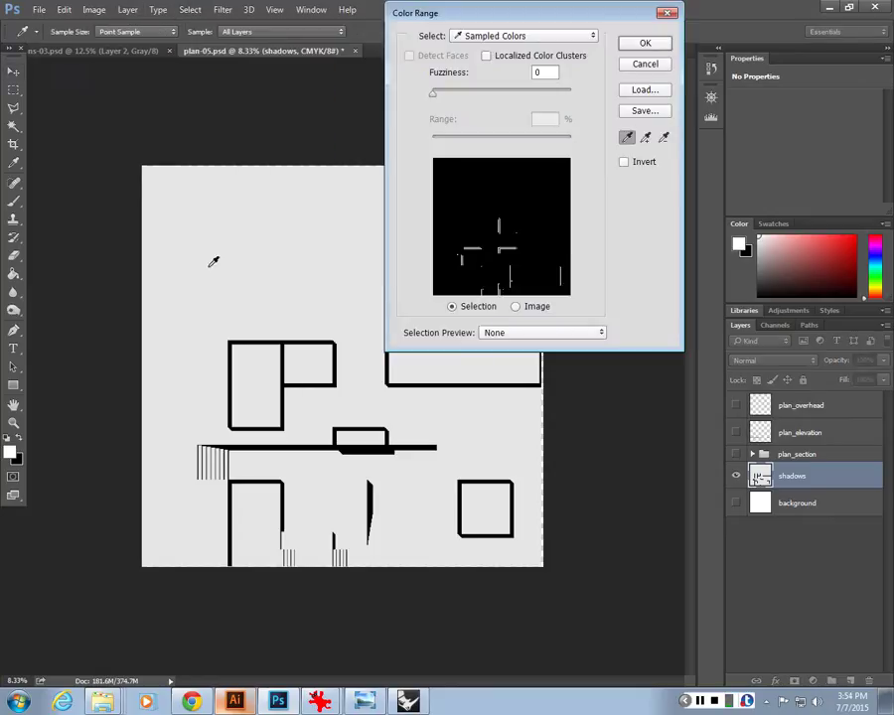
{"action": "left_click", "coordinate": [263, 255]}
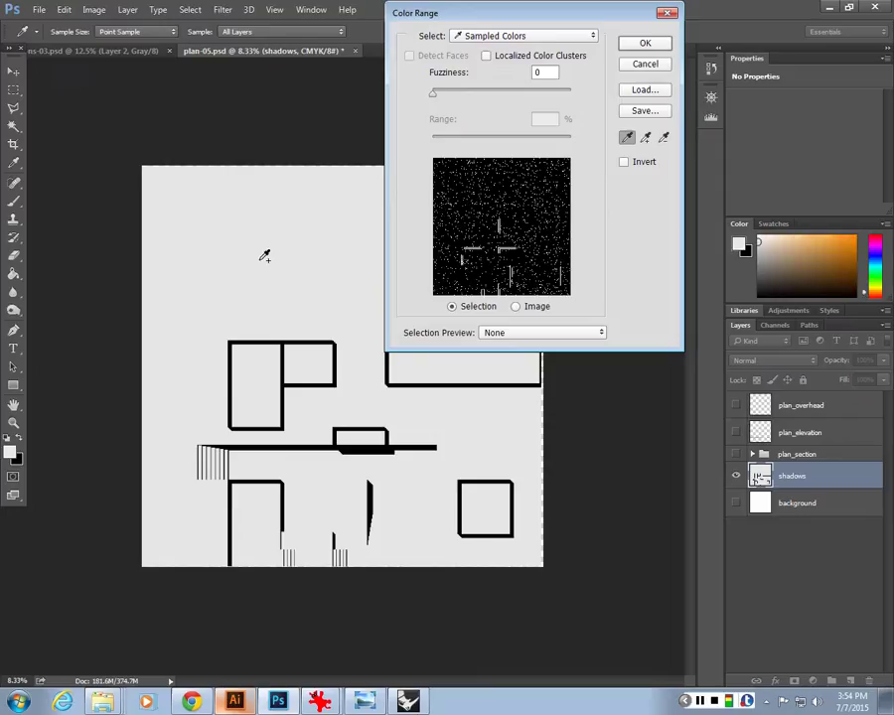
{"action": "left_click", "coordinate": [353, 298]}
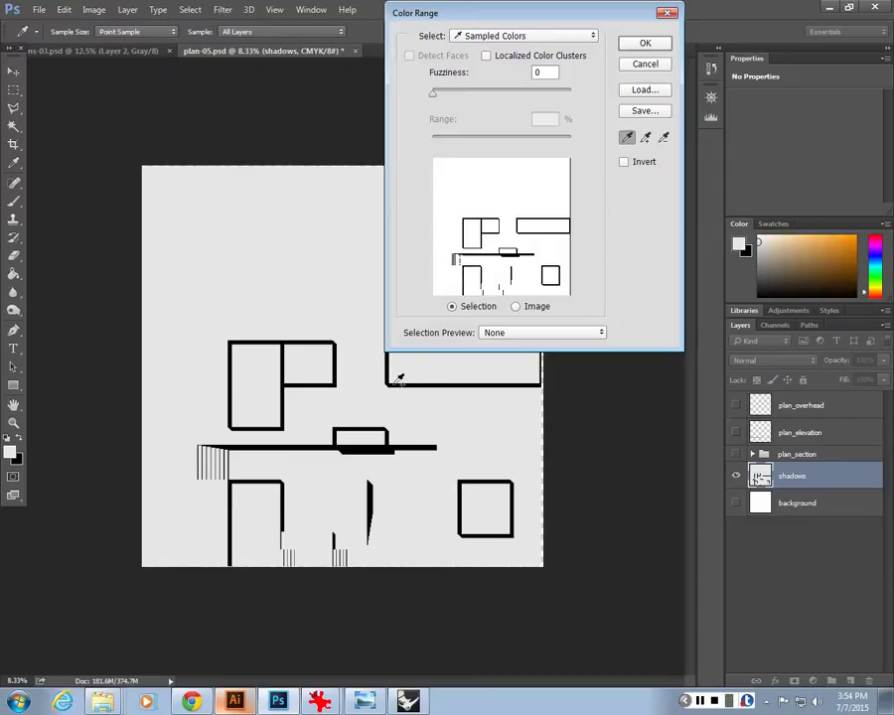
{"action": "left_click", "coordinate": [640, 45]}
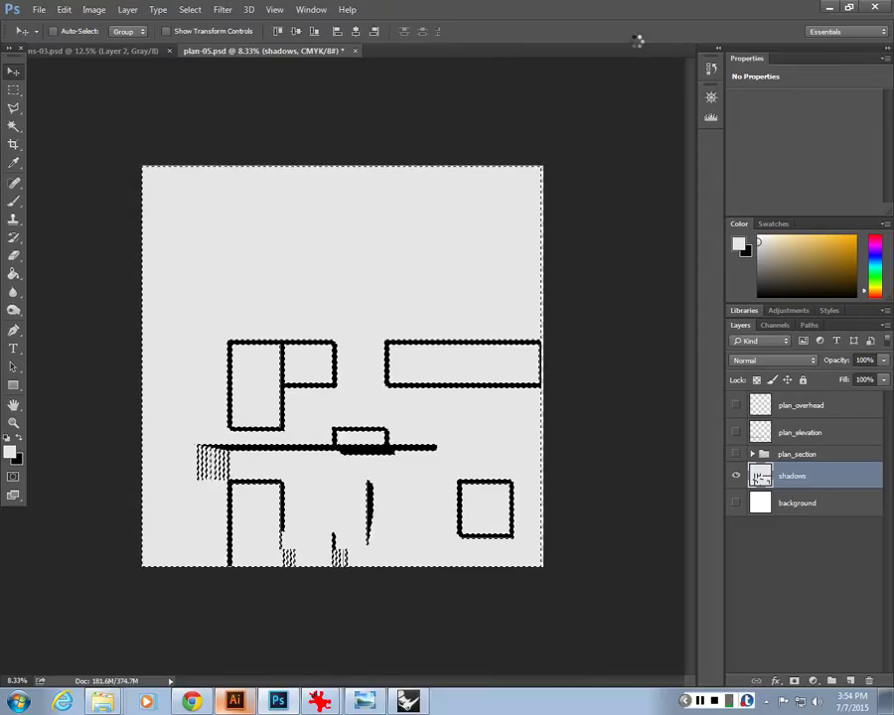
{"action": "key", "text": "Delete"}
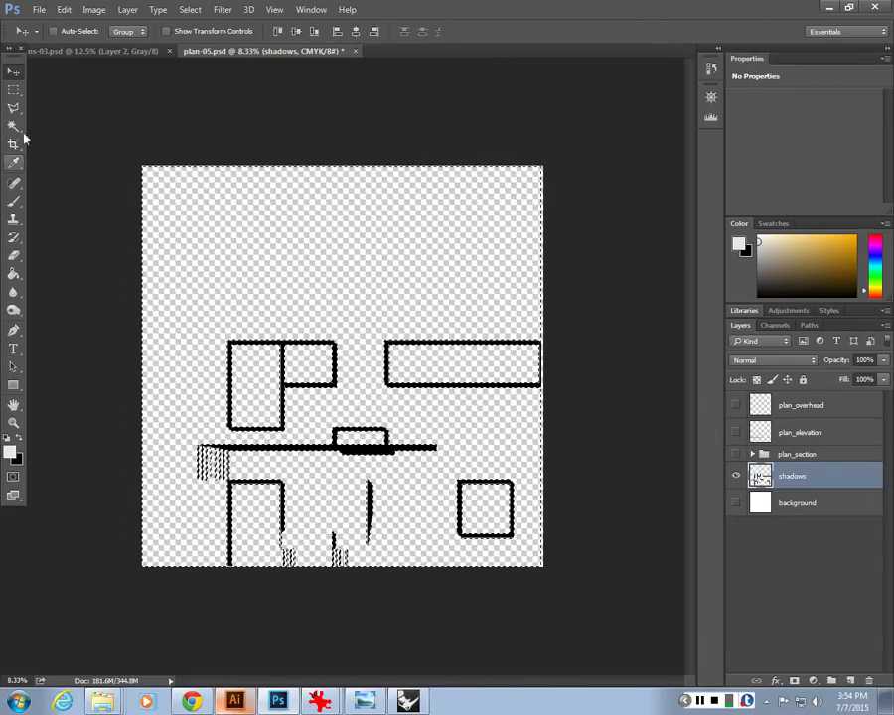
Deselect and turn the white background layer back on.
{"action": "left_click", "coordinate": [13, 89]}
{"action": "key", "text": "ctrl+d"}
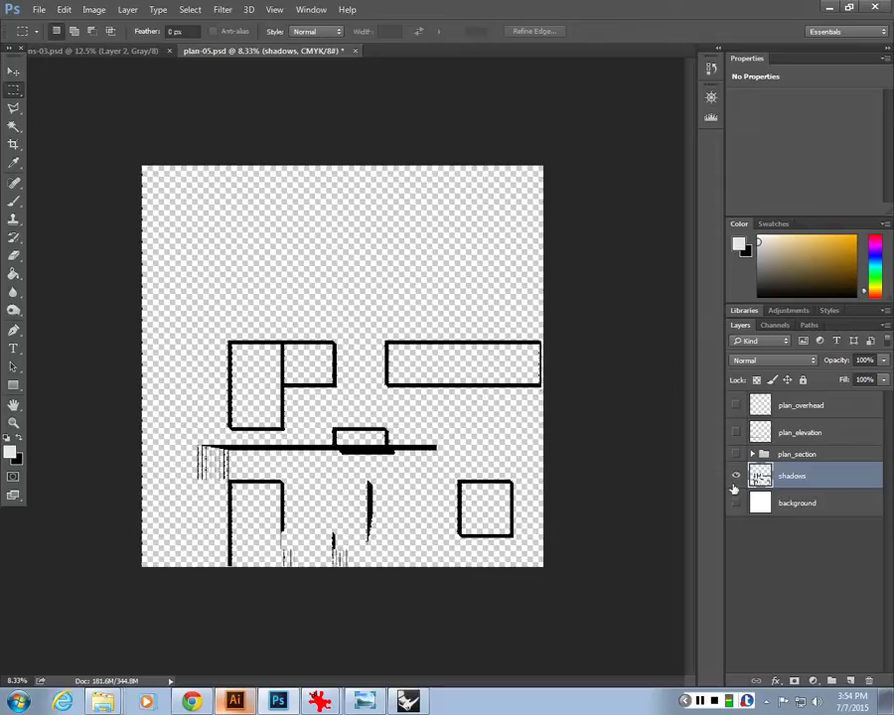
{"action": "left_click", "coordinate": [736, 503]}
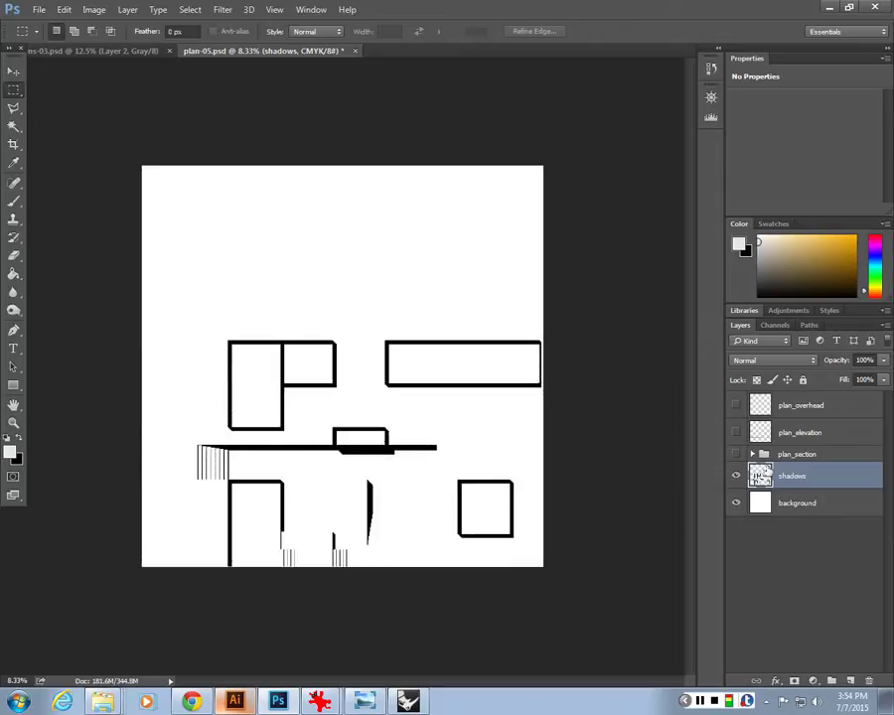
Show the plan_overhead, plan_elevation and plan_section layers and expand plan_section.
{"action": "left_click_drag", "start_coordinate": [735, 453], "coordinate": [735, 407]}
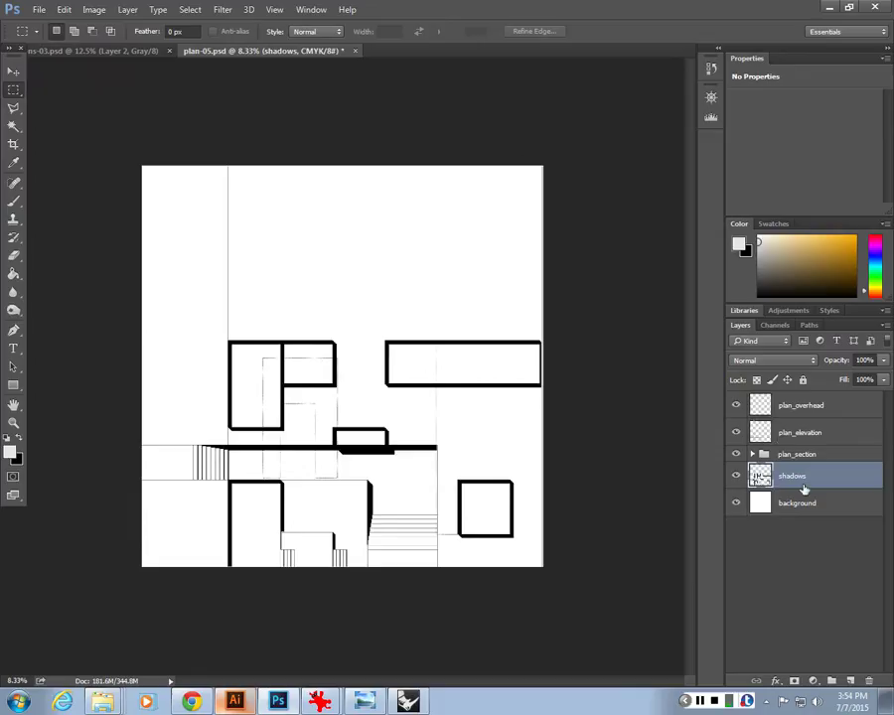
{"action": "left_click", "coordinate": [736, 477]}
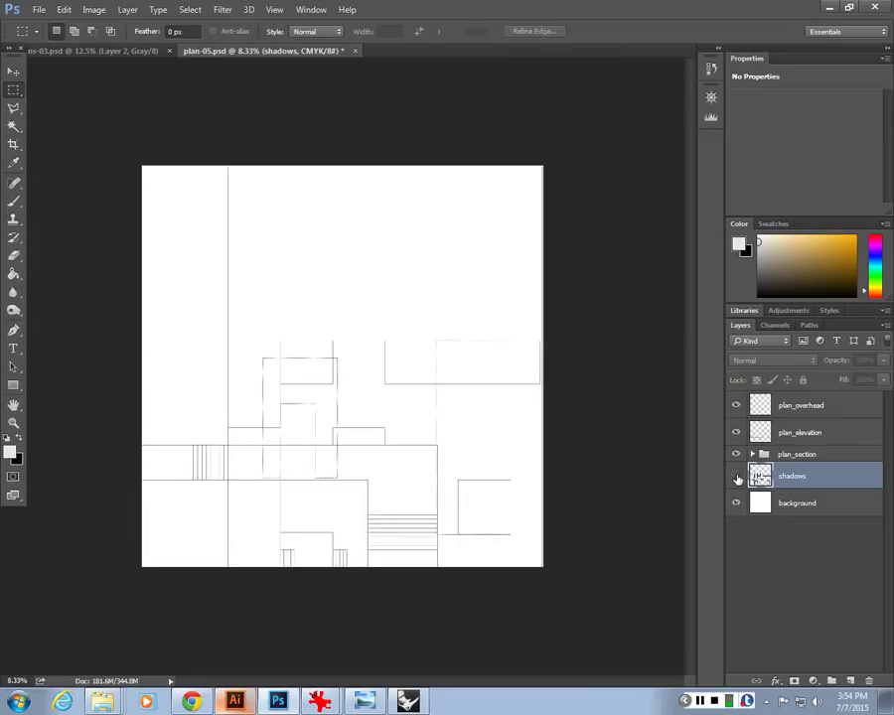
{"action": "left_click", "coordinate": [736, 477]}
{"action": "left_click", "coordinate": [736, 476]}
{"action": "left_click", "coordinate": [752, 453]}
{"action": "left_click", "coordinate": [736, 518]}
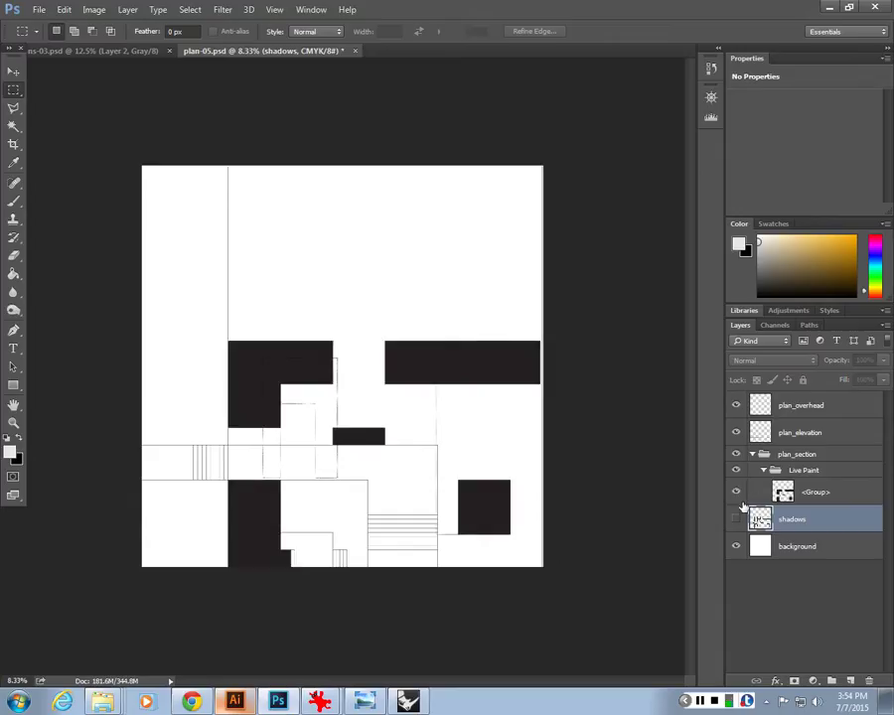
{"action": "left_click", "coordinate": [737, 518]}
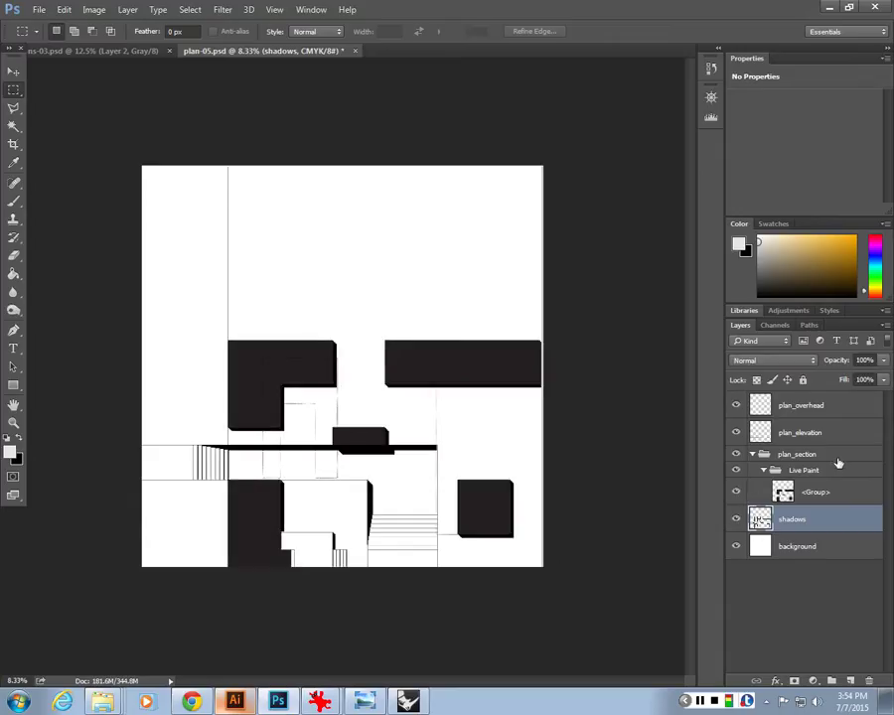
Set the shadows layer opacity to 50%.
{"action": "left_click", "coordinate": [863, 360]}
{"action": "type", "text": "50"}
{"action": "key", "text": "Return"}
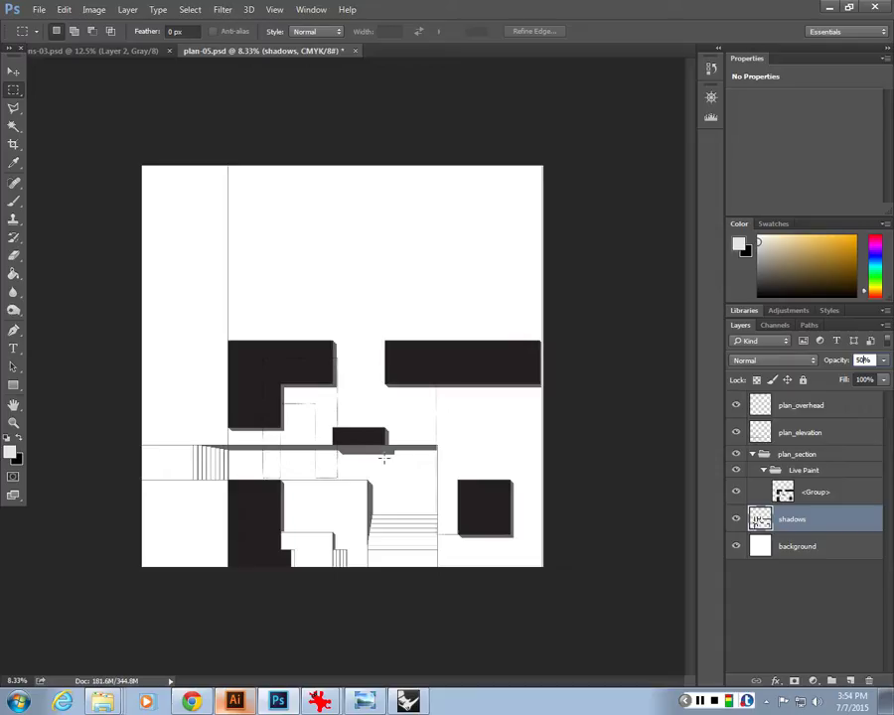
{"action": "key", "text": "ctrl+plus"}
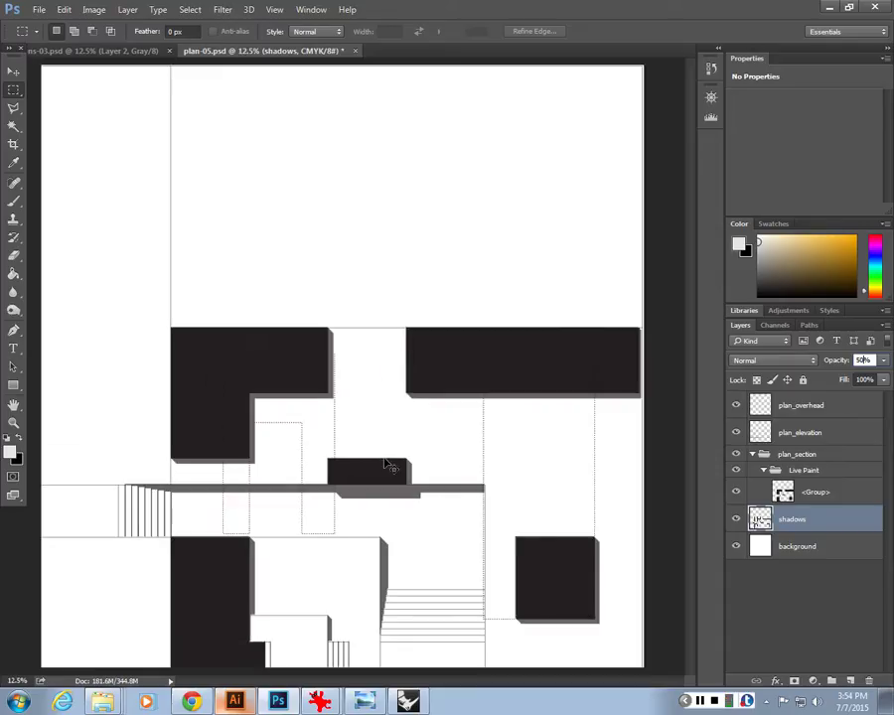
{"action": "left_click", "coordinate": [384, 475]}
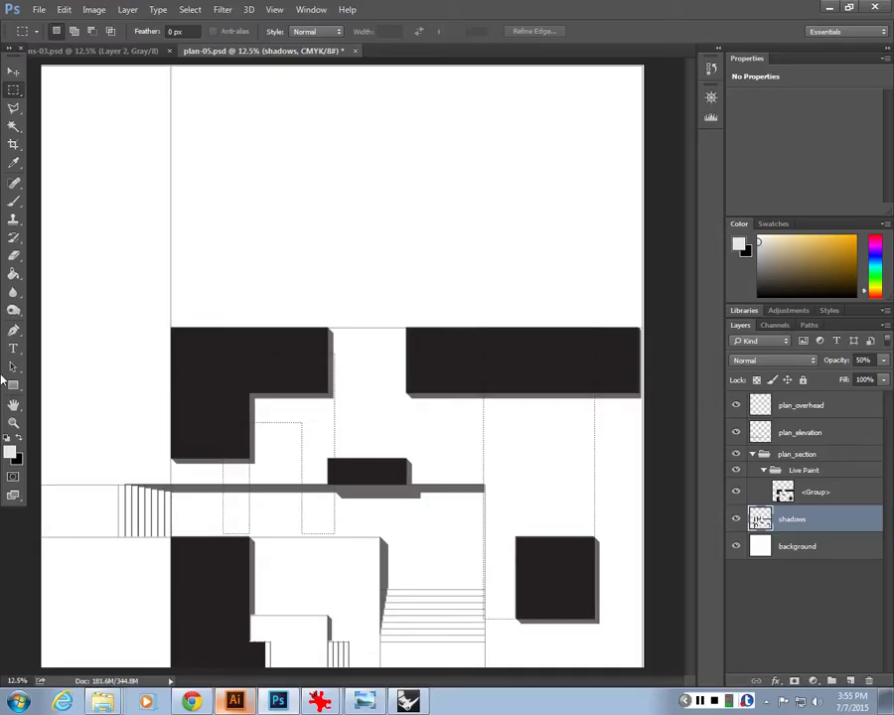
{"action": "key", "text": "ctrl+minus"}
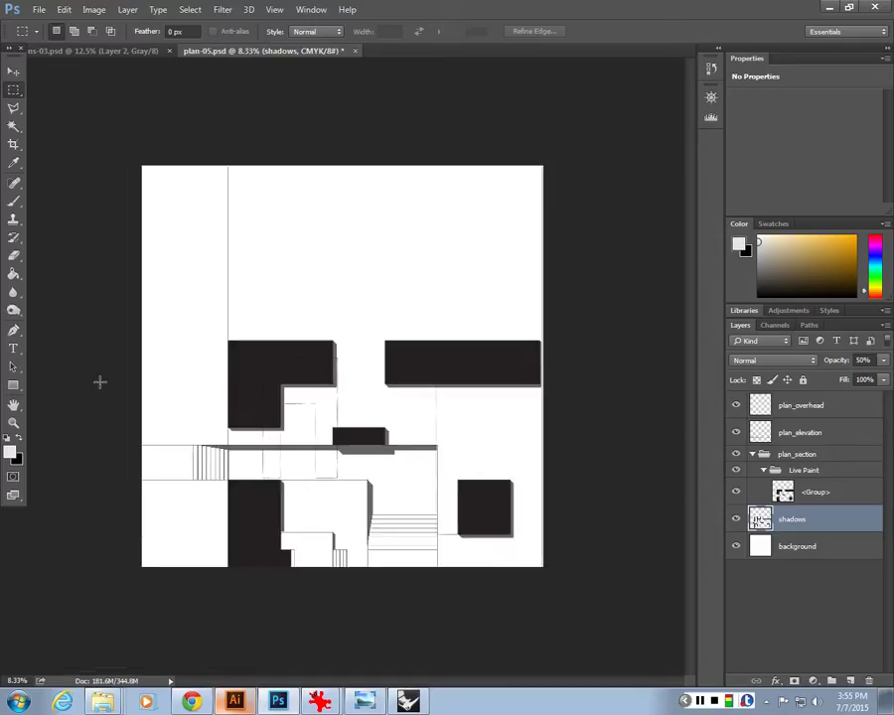
In Chrome's GT Login tab, search the web for t-square.
{"action": "key", "text": "alt+Tab"}
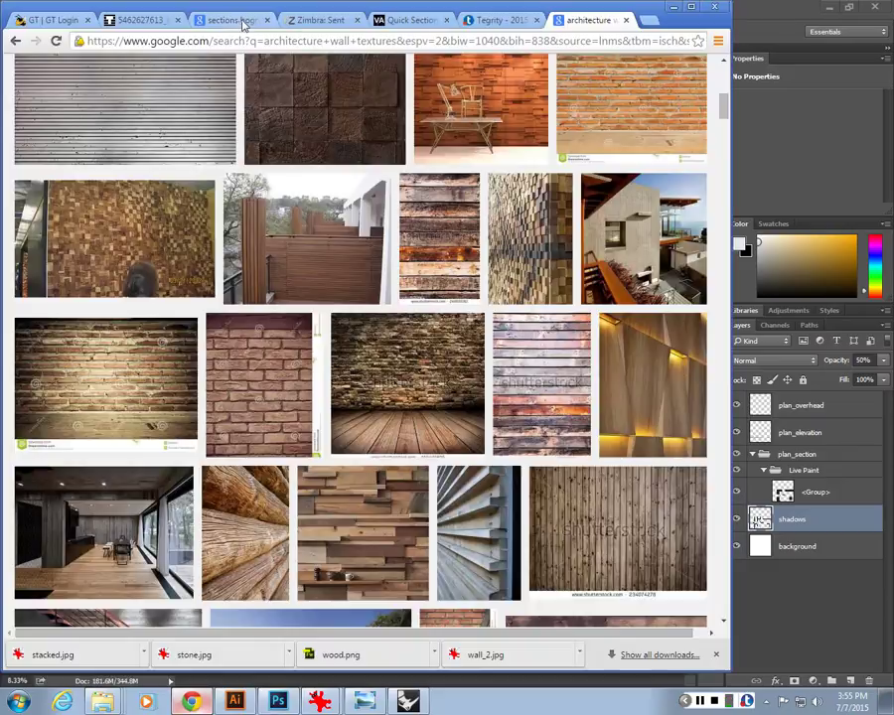
{"action": "left_click", "coordinate": [127, 20]}
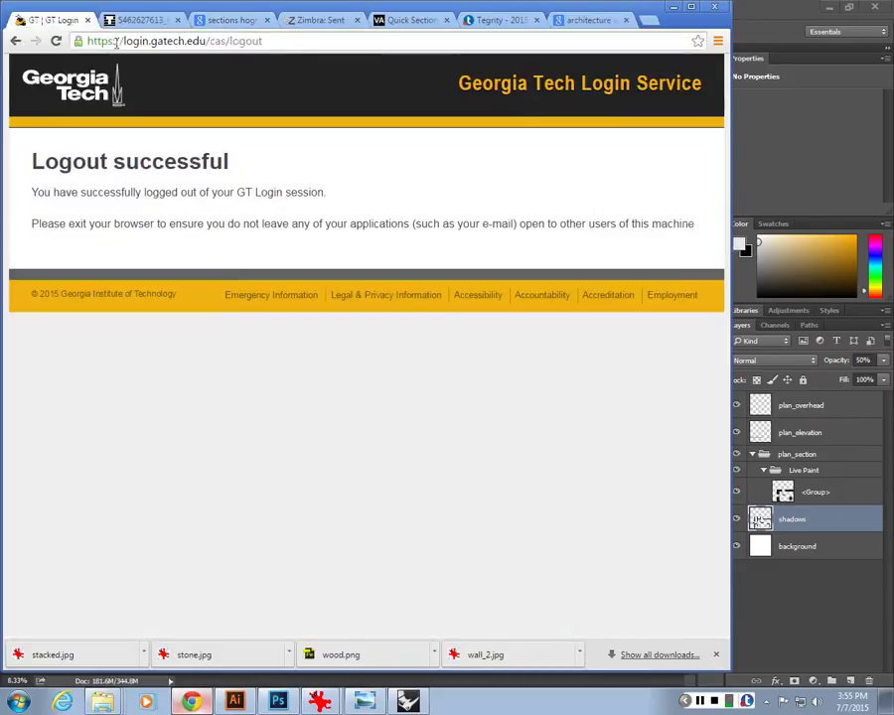
{"action": "left_click", "coordinate": [20, 26]}
{"action": "left_click", "coordinate": [116, 41]}
{"action": "type", "text": "t"}
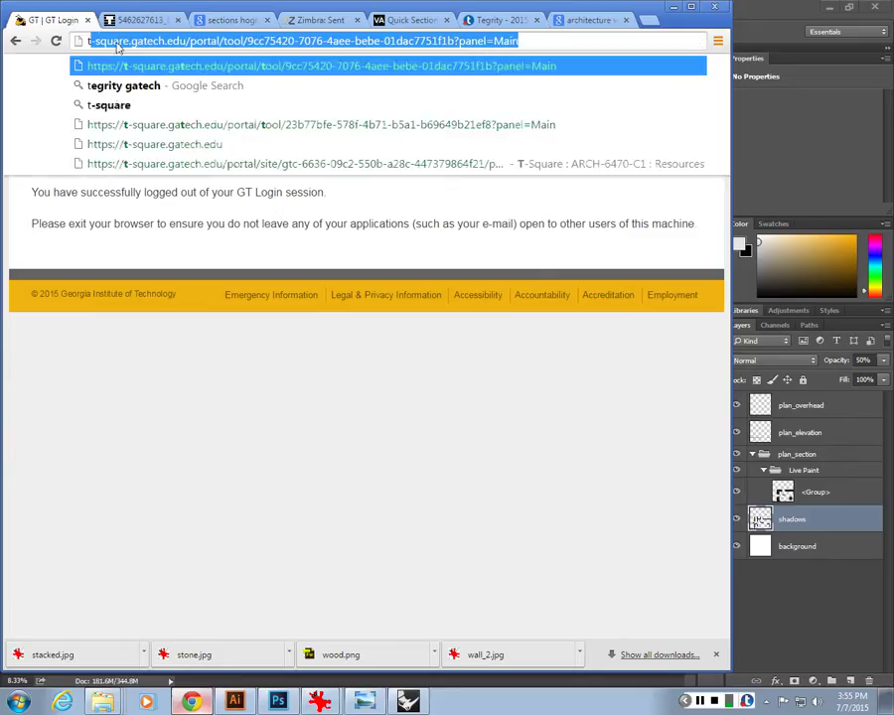
{"action": "type", "text": "-square"}
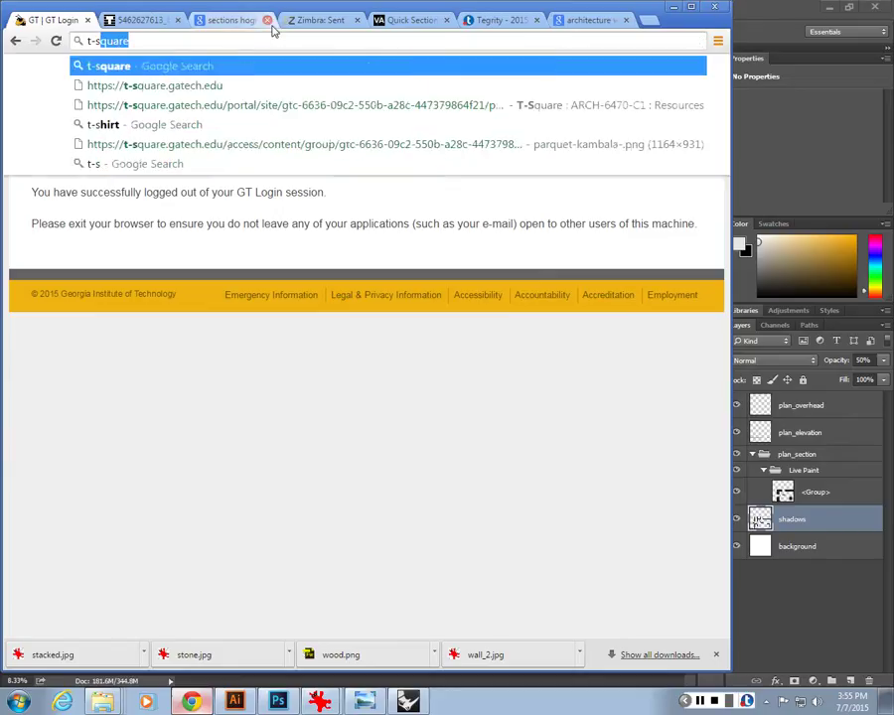
{"action": "key", "text": "Return"}
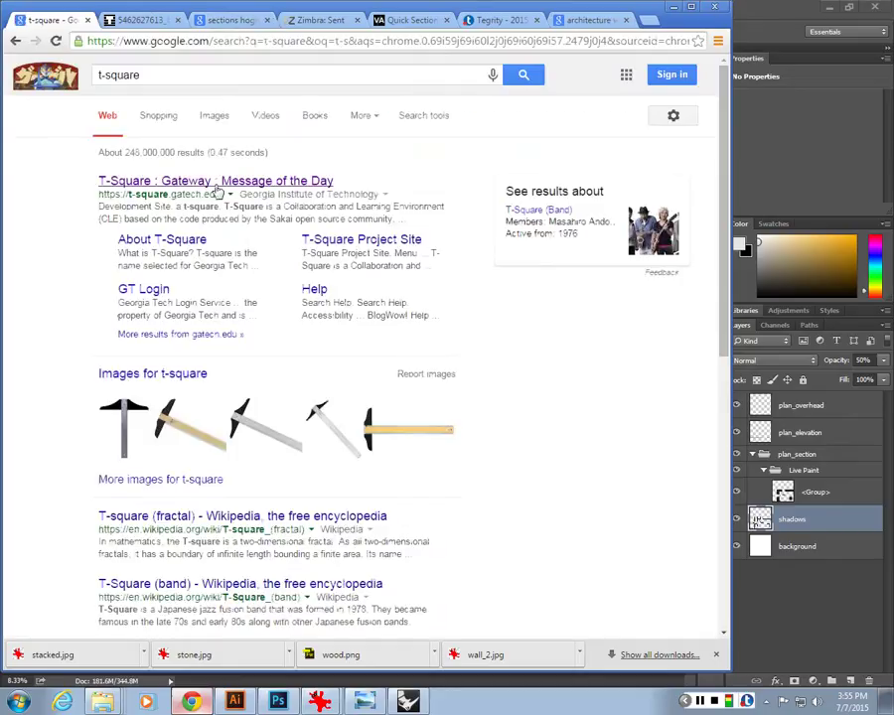
Open the T-Square Gateway result and log in with the autofilled details.
{"action": "left_click", "coordinate": [215, 185]}
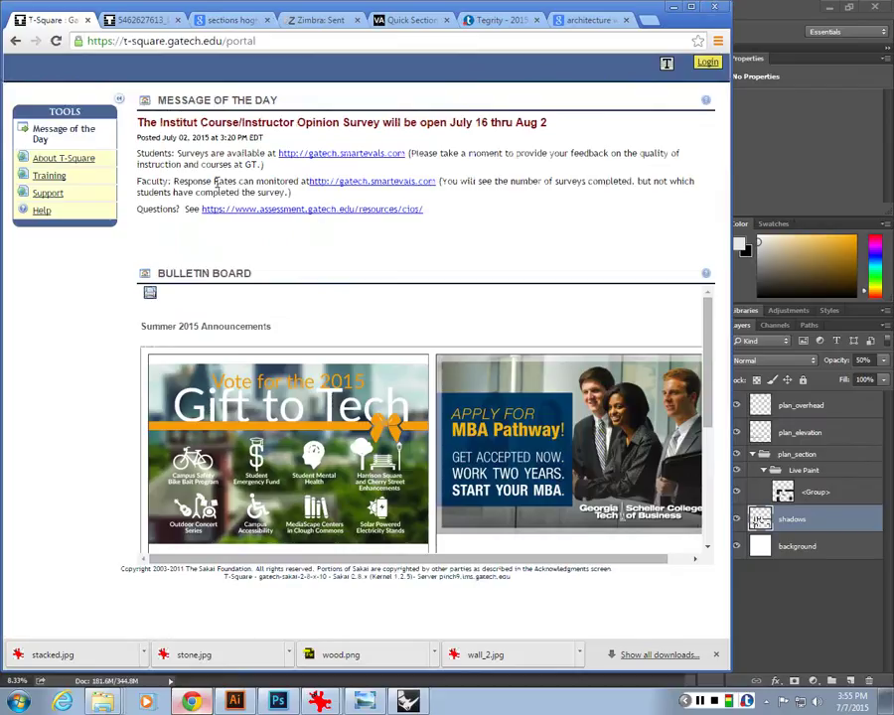
{"action": "left_click", "coordinate": [707, 62]}
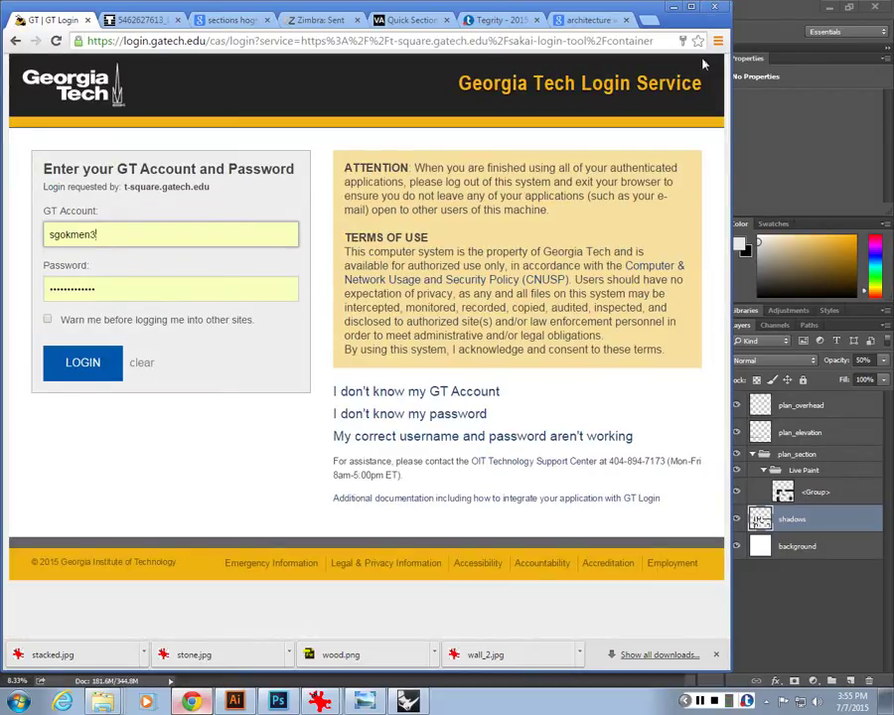
{"action": "left_click", "coordinate": [75, 362]}
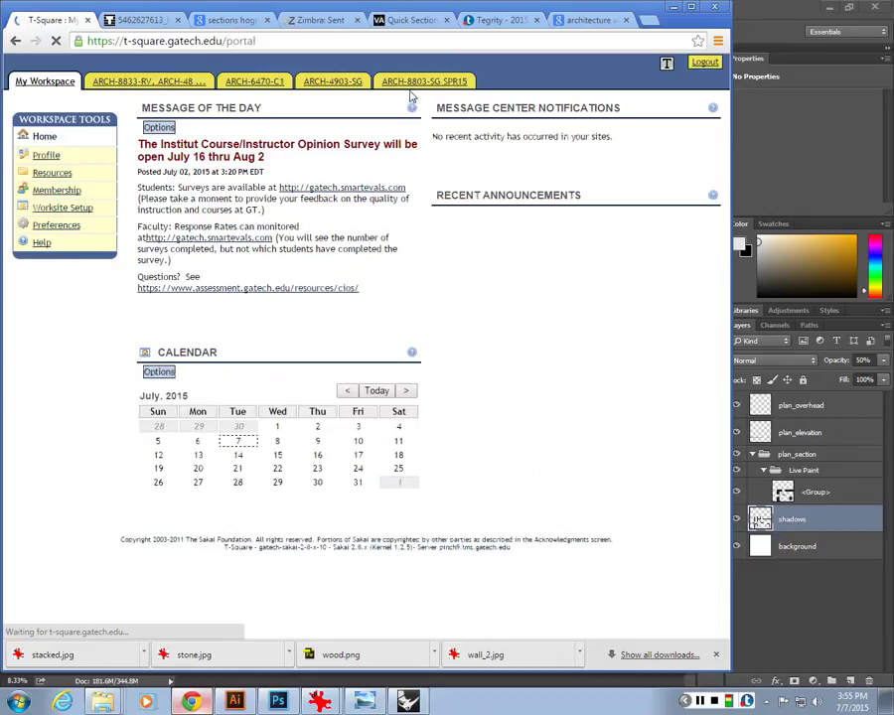
Open the ARCH-6470-C1 Textures resources folder and preview bck_wood_floor.jpg.
{"action": "left_click", "coordinate": [256, 84]}
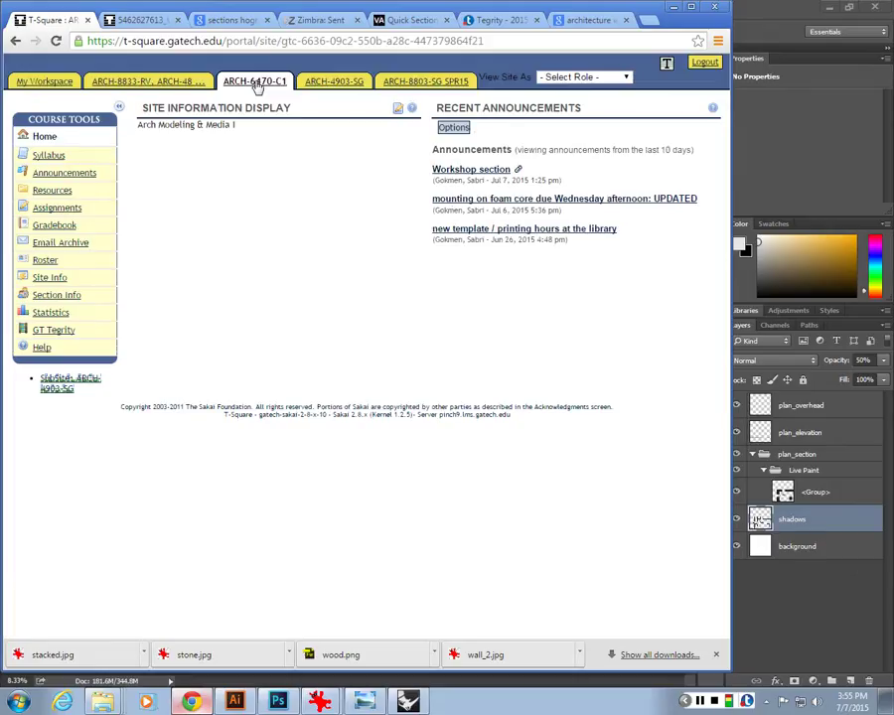
{"action": "left_click", "coordinate": [61, 195]}
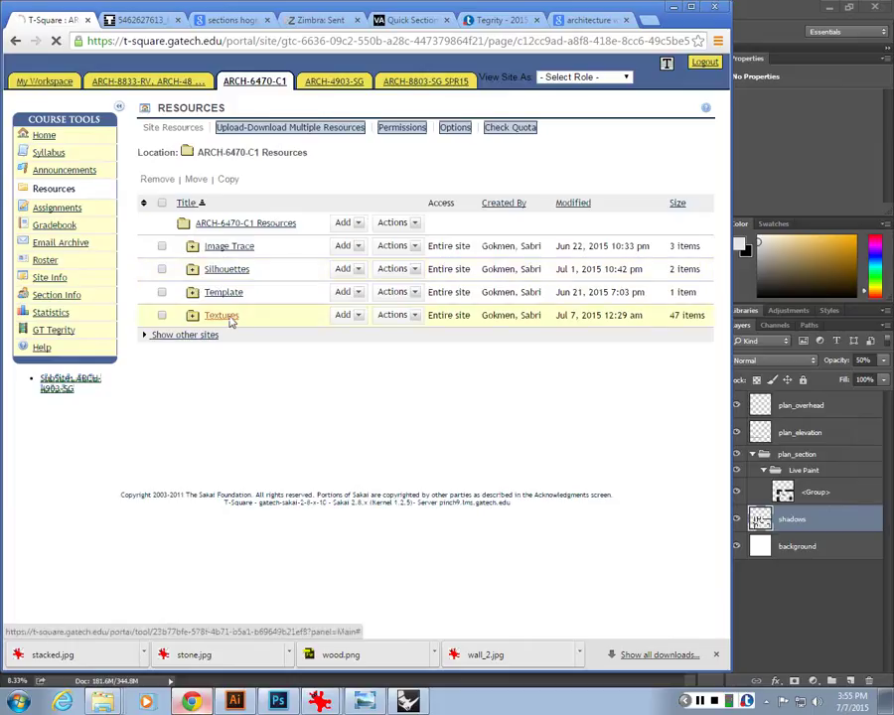
{"action": "left_click", "coordinate": [227, 317]}
{"action": "scroll", "coordinate": [226, 327], "scroll_direction": "down", "scroll_amount": 7}
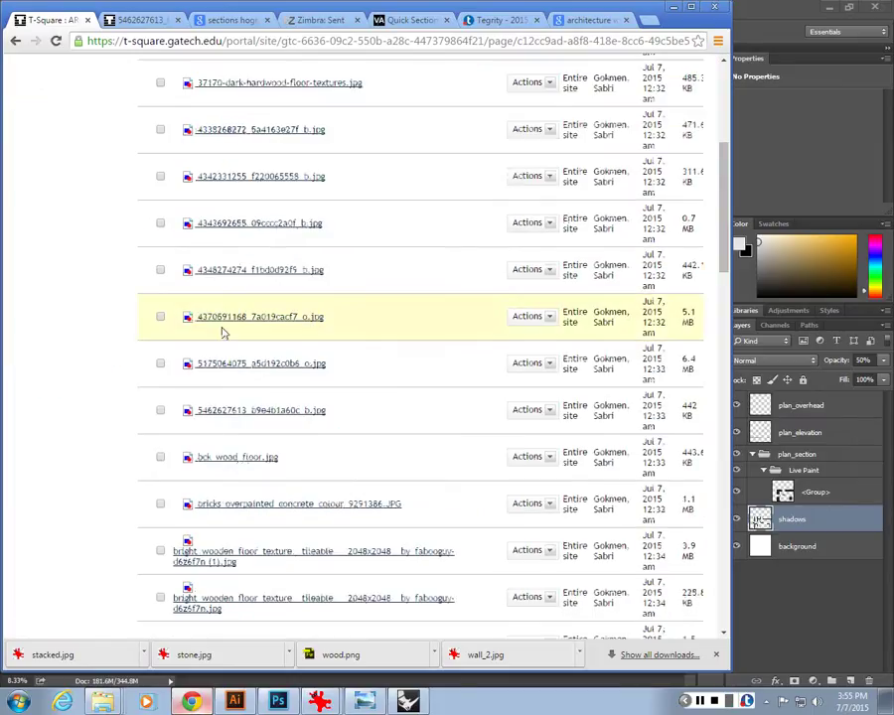
{"action": "scroll", "coordinate": [266, 375], "scroll_direction": "down", "scroll_amount": 1}
{"action": "right_click", "coordinate": [248, 390]}
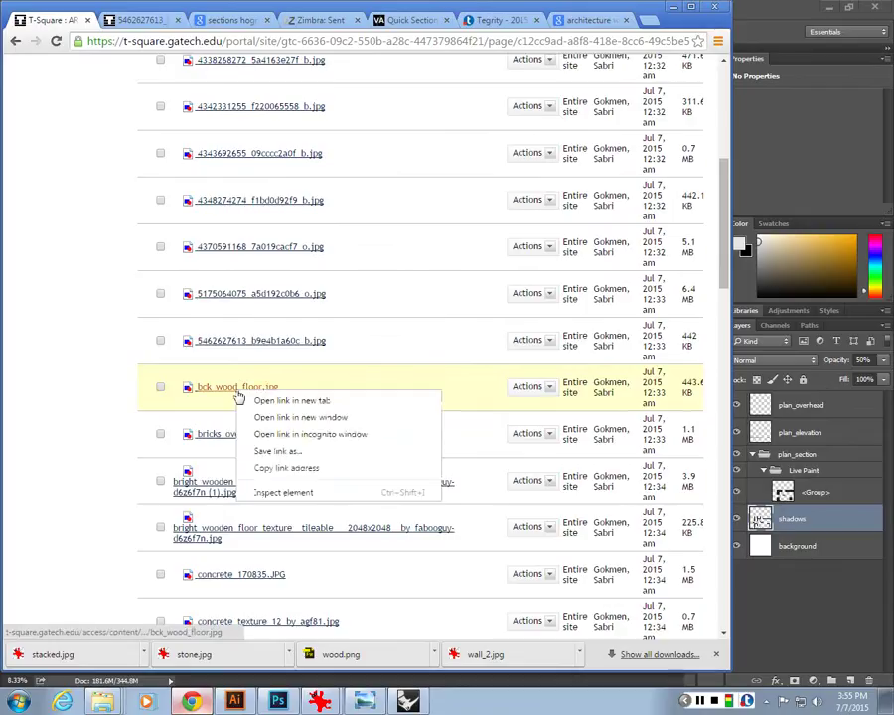
{"action": "left_click", "coordinate": [286, 399]}
{"action": "left_click", "coordinate": [124, 20]}
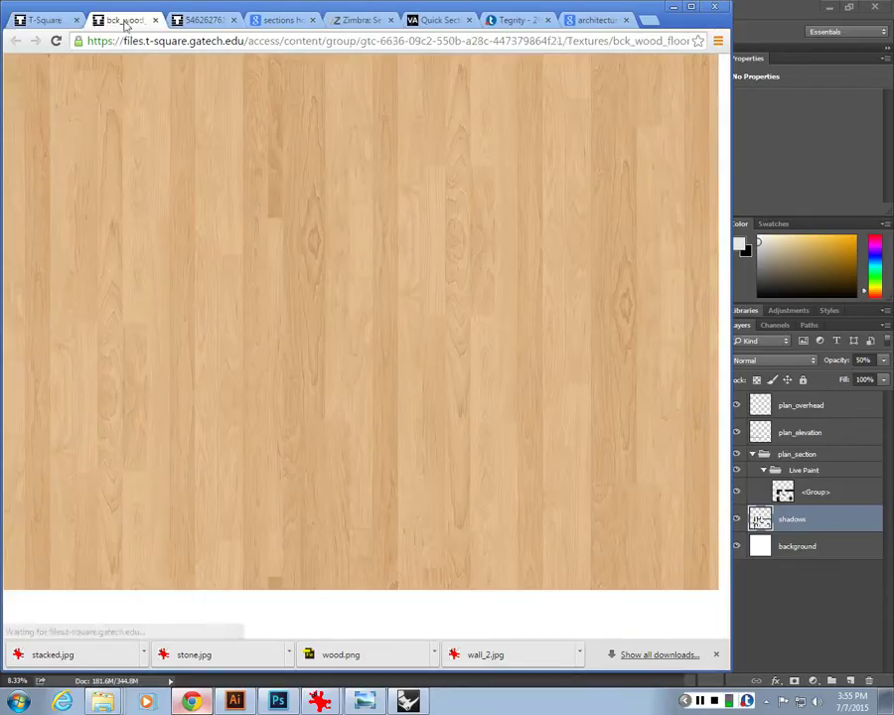
{"action": "left_click", "coordinate": [45, 20]}
{"action": "scroll", "coordinate": [248, 486], "scroll_direction": "down", "scroll_amount": 2}
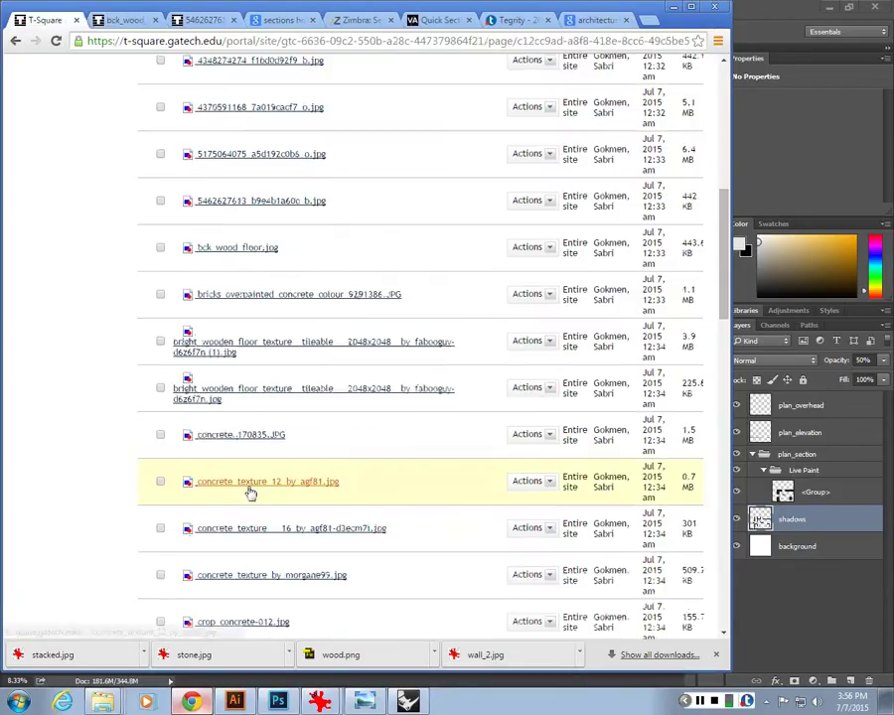
Save the concrete texture 12 image as concrete_floor.
{"action": "middle_click", "coordinate": [249, 483]}
{"action": "left_click", "coordinate": [159, 22]}
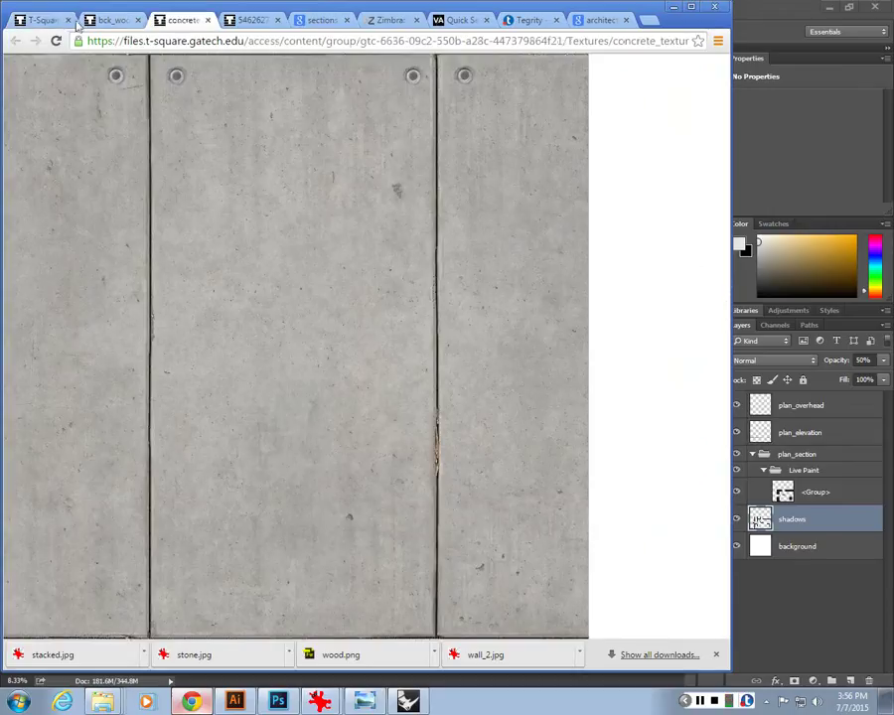
{"action": "right_click", "coordinate": [212, 174]}
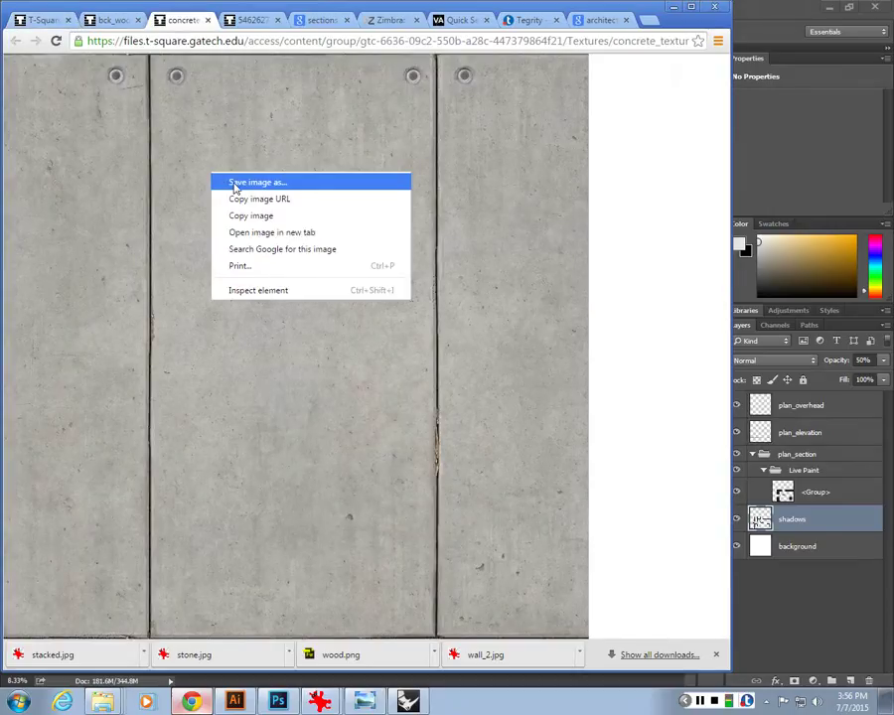
{"action": "left_click", "coordinate": [231, 186]}
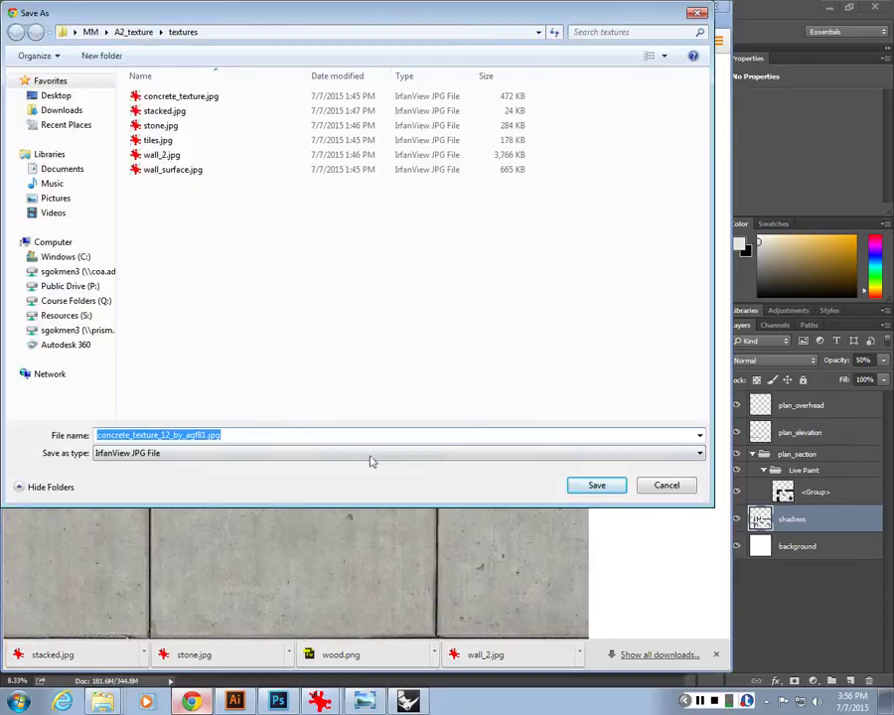
{"action": "type", "text": "concrete"}
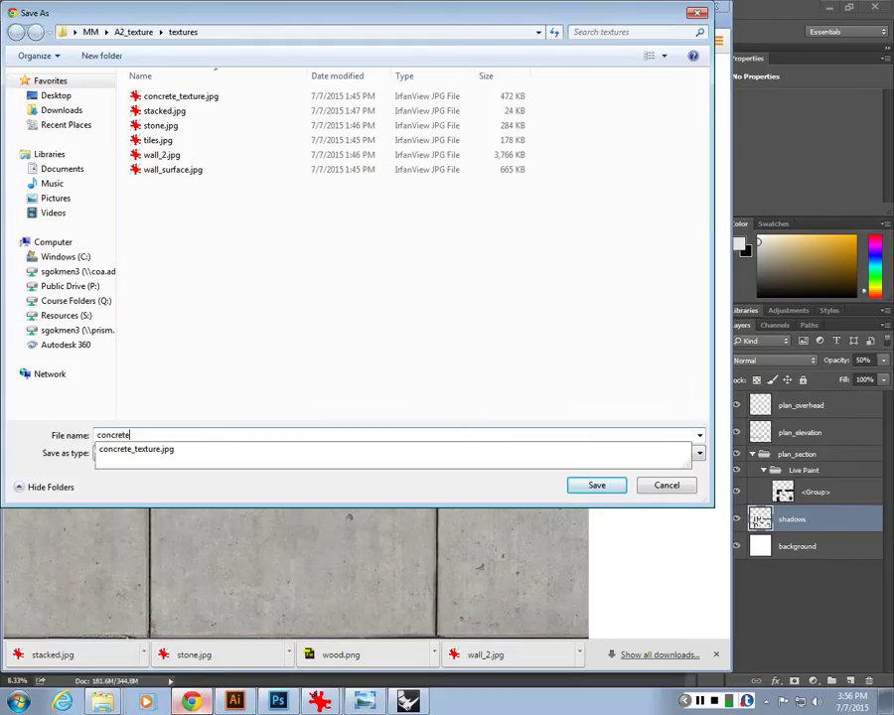
{"action": "type", "text": "_floor"}
{"action": "key", "text": "Return"}
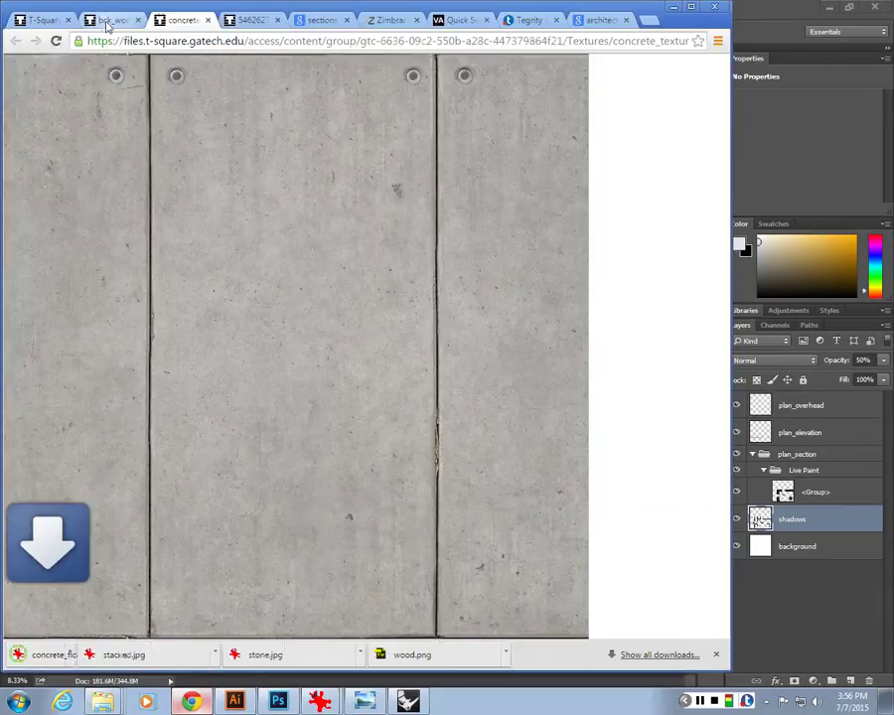
Open Grass01.jpg, save it as grass, and return to Photoshop.
{"action": "left_click", "coordinate": [107, 21]}
{"action": "left_click", "coordinate": [36, 21]}
{"action": "scroll", "coordinate": [199, 411], "scroll_direction": "down", "scroll_amount": 2}
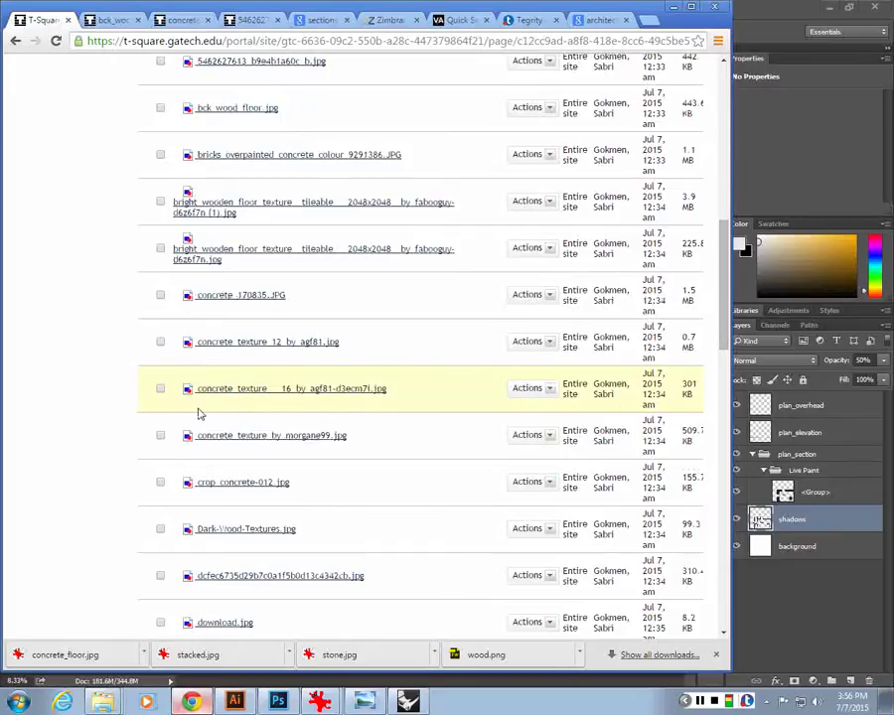
{"action": "scroll", "coordinate": [125, 419], "scroll_direction": "down", "scroll_amount": 3}
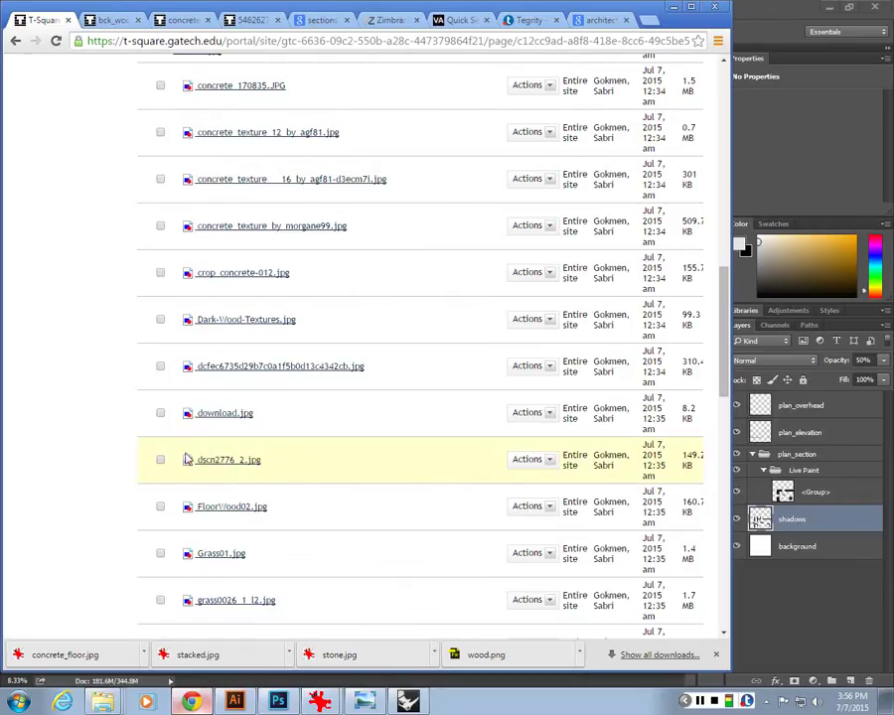
{"action": "scroll", "coordinate": [199, 476], "scroll_direction": "down", "scroll_amount": 2}
{"action": "left_click", "coordinate": [221, 483]}
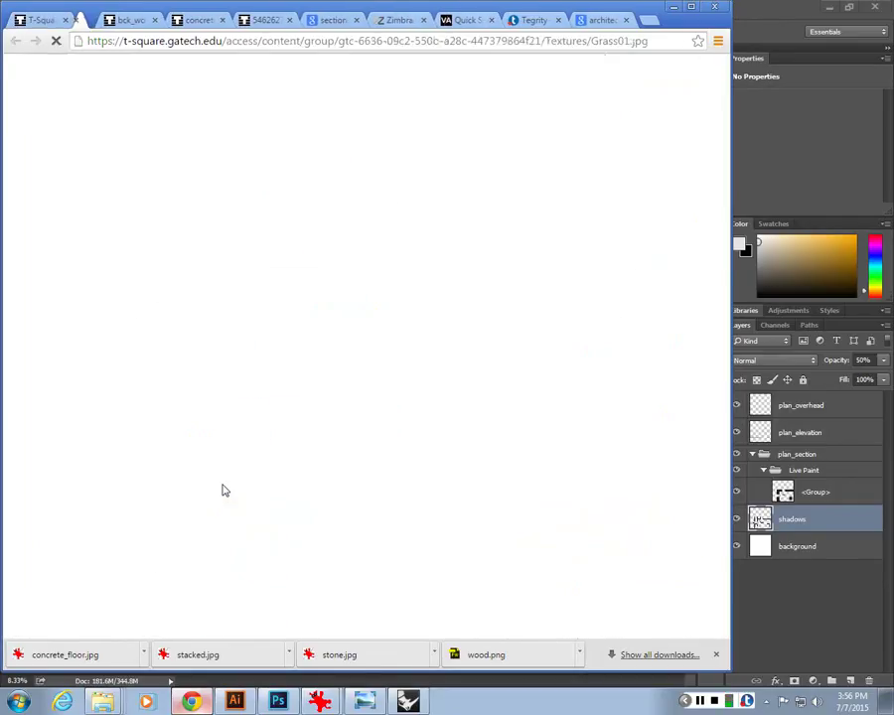
{"action": "right_click", "coordinate": [269, 279]}
{"action": "left_click", "coordinate": [298, 289]}
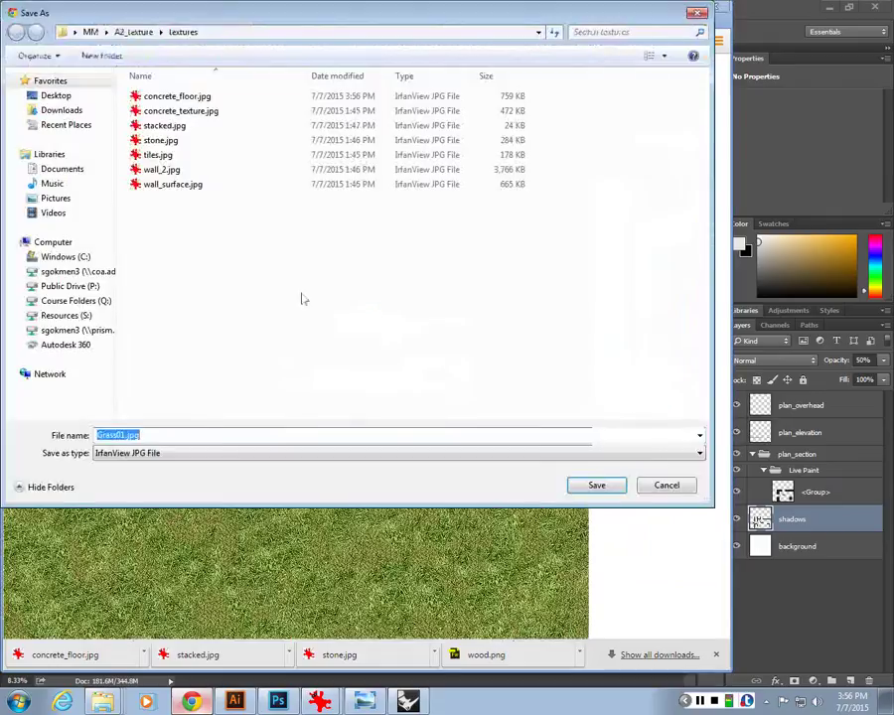
{"action": "key", "text": "BackSpace"}
{"action": "type", "text": "g"}
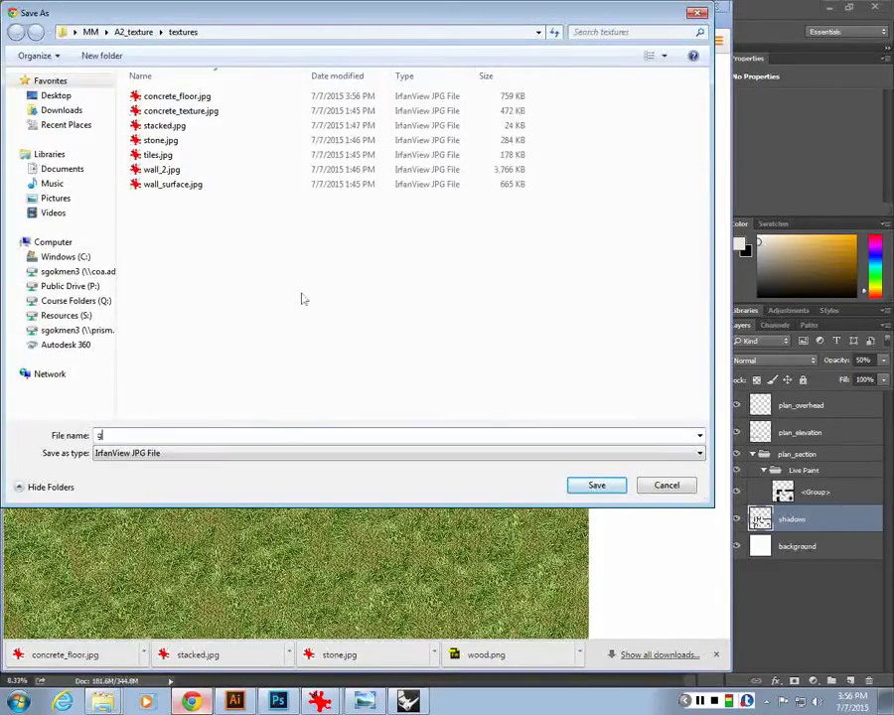
{"action": "type", "text": "rass"}
{"action": "key", "text": "Return"}
{"action": "left_click", "coordinate": [141, 654]}
{"action": "key", "text": "alt+Tab"}
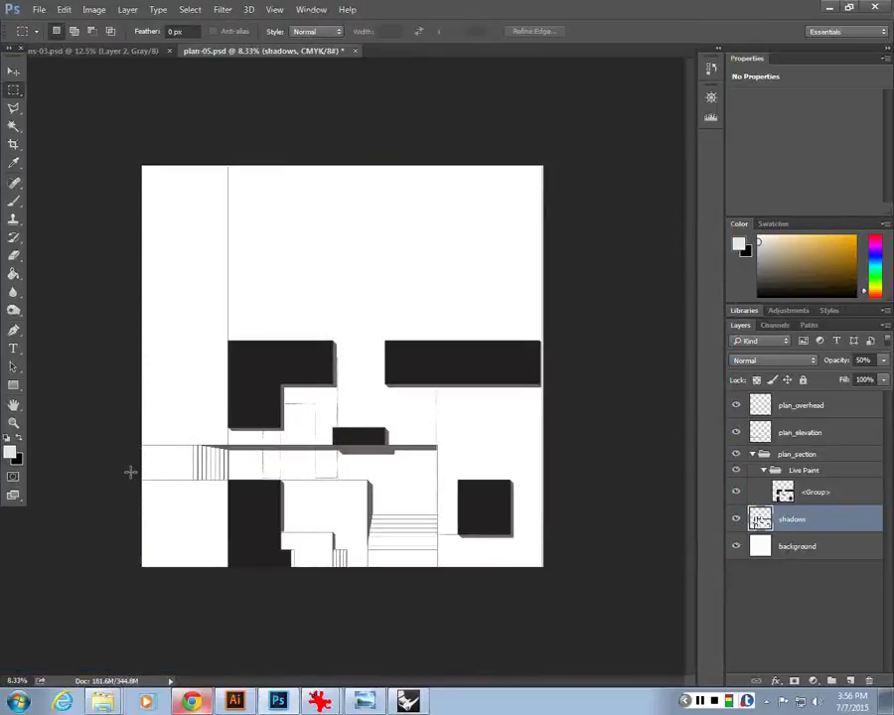
Switch plan-05.psd from CMYK to Grayscale, choosing Don't Merge and discarding colour.
{"action": "left_click", "coordinate": [90, 12]}
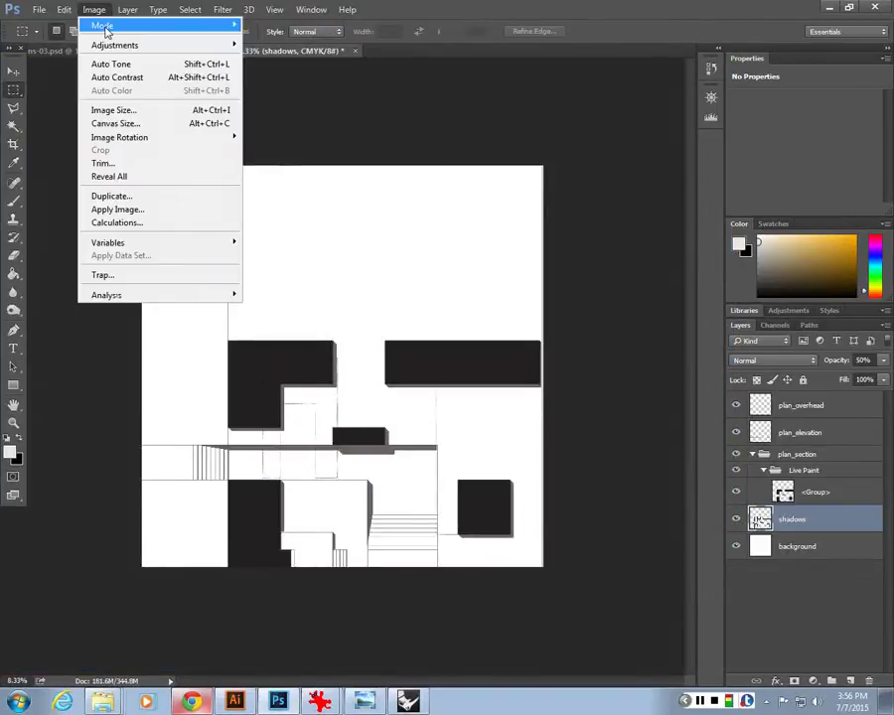
{"action": "mouse_move", "coordinate": [66, 12]}
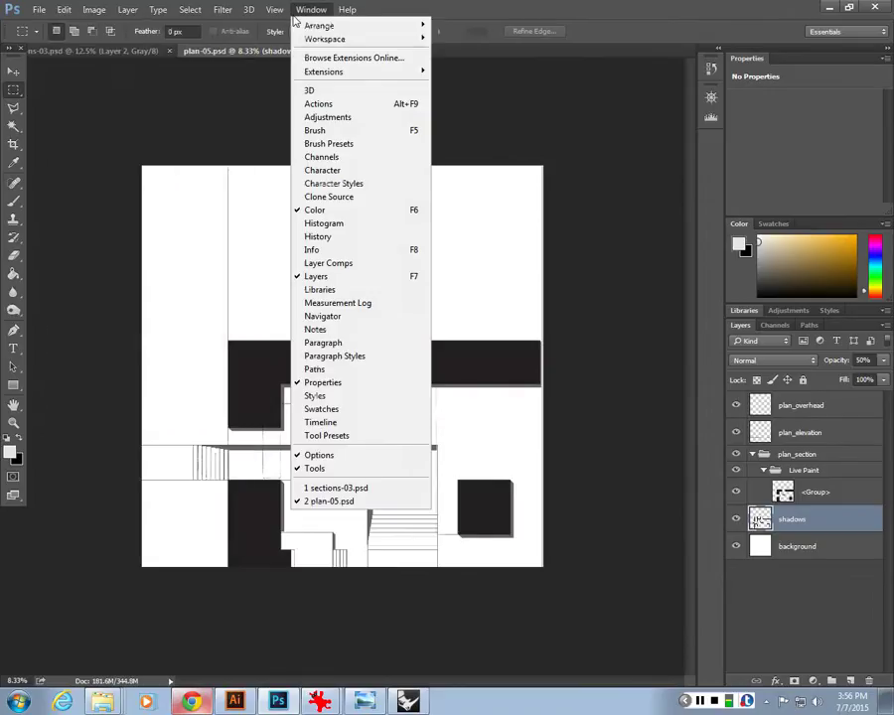
{"action": "mouse_move", "coordinate": [95, 10]}
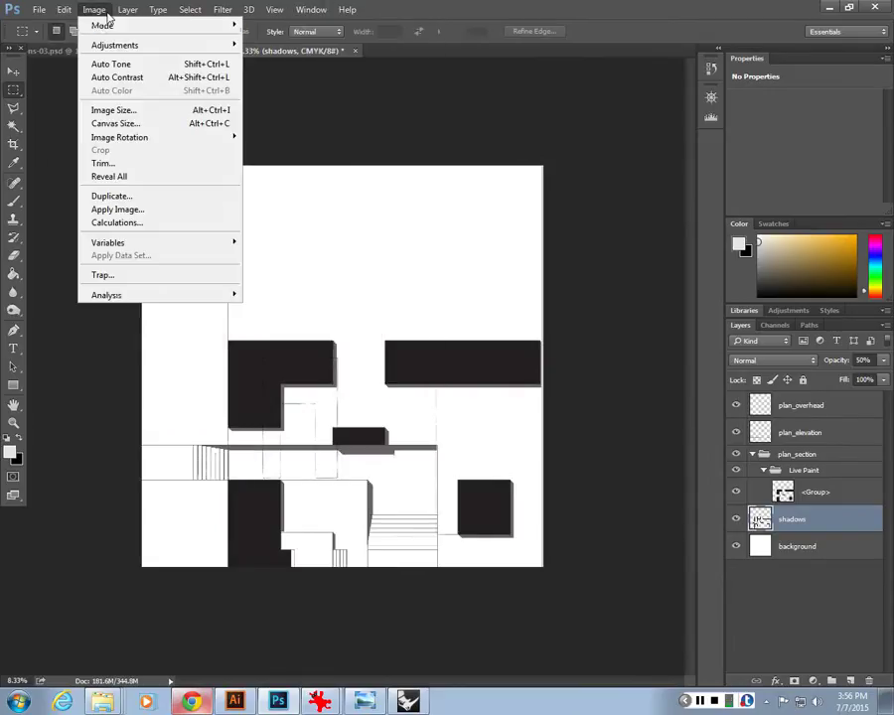
{"action": "left_click", "coordinate": [268, 40]}
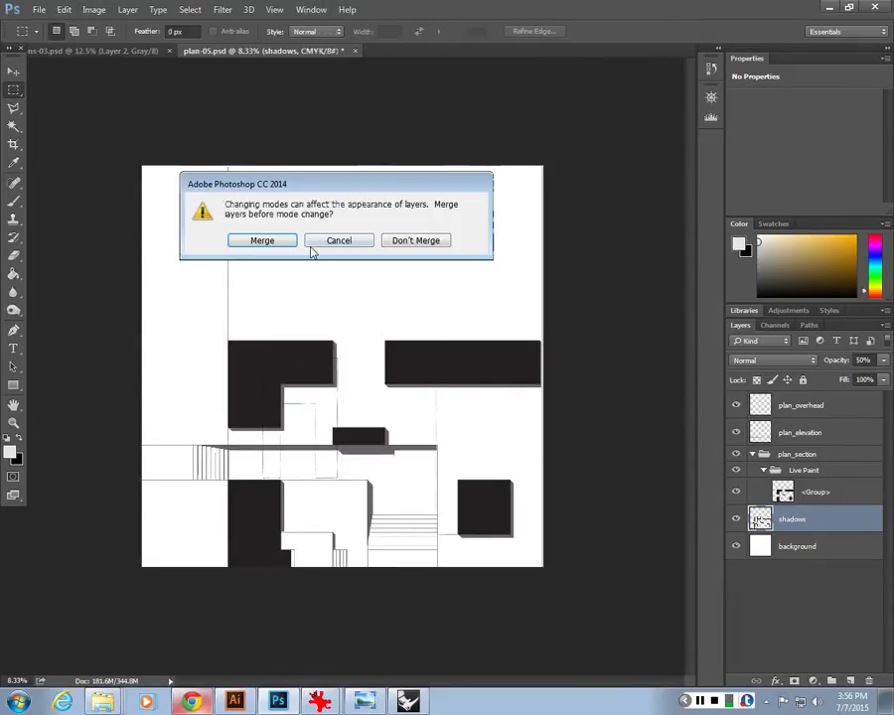
{"action": "left_click", "coordinate": [409, 240]}
{"action": "left_click", "coordinate": [253, 241]}
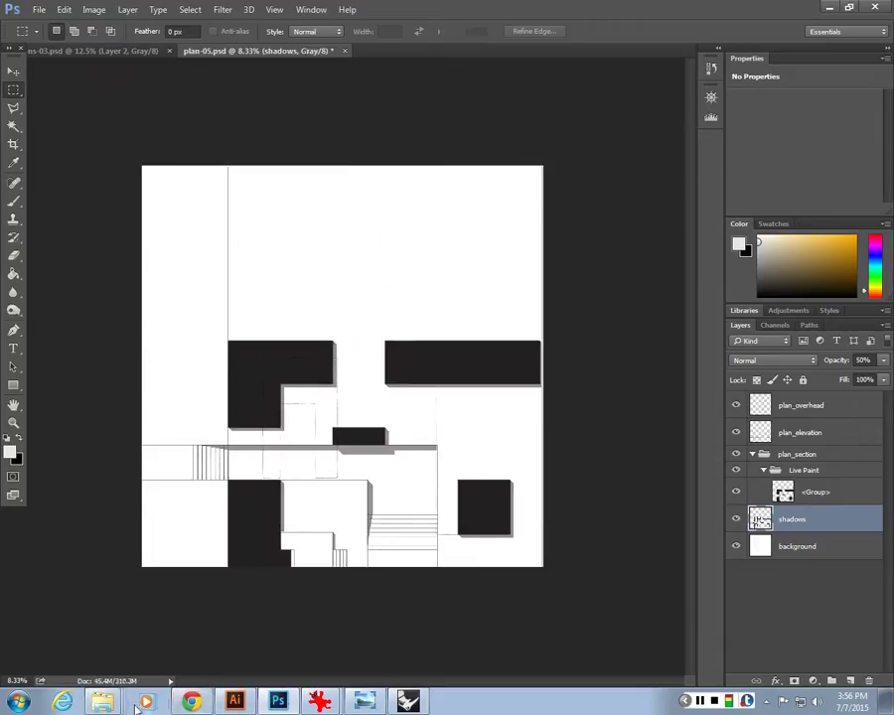
Drag concrete_floor.jpg from the textures folder onto the plan.
{"action": "left_click", "coordinate": [103, 701]}
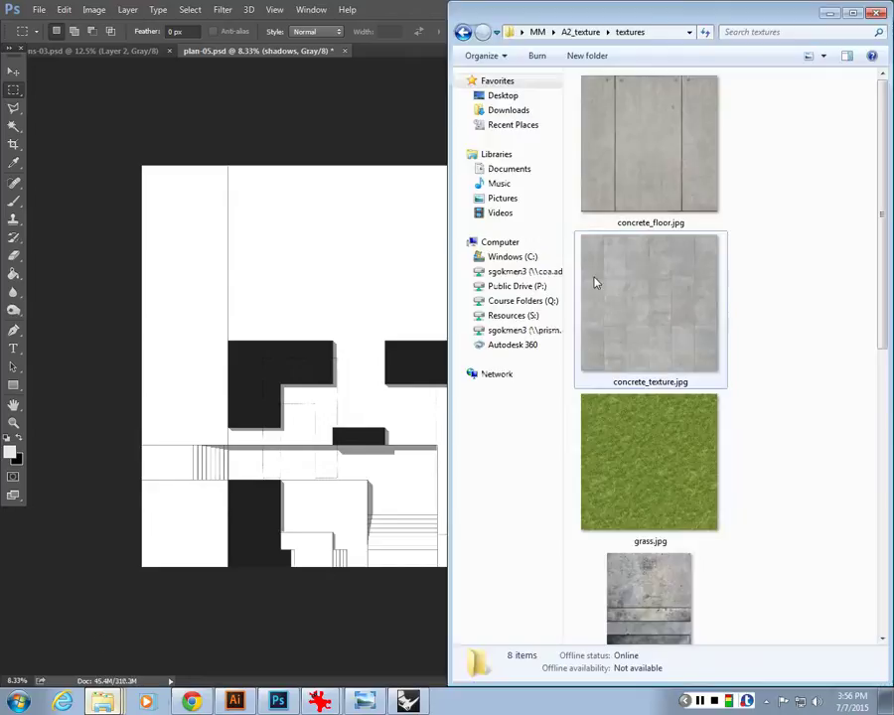
{"action": "left_click", "coordinate": [684, 469]}
{"action": "left_click", "coordinate": [678, 177]}
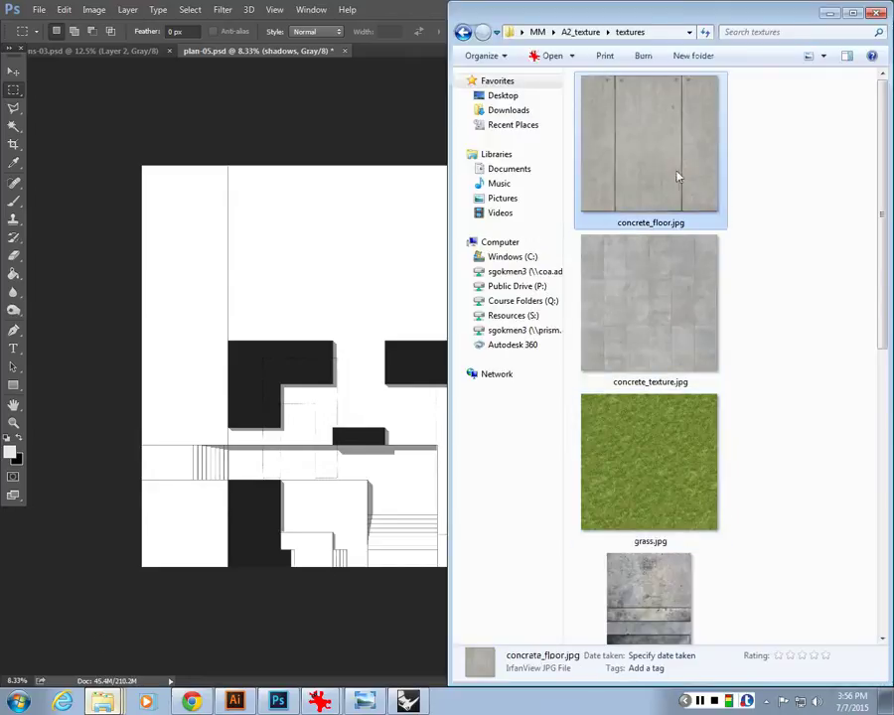
{"action": "left_click_drag", "start_coordinate": [672, 172], "coordinate": [355, 260]}
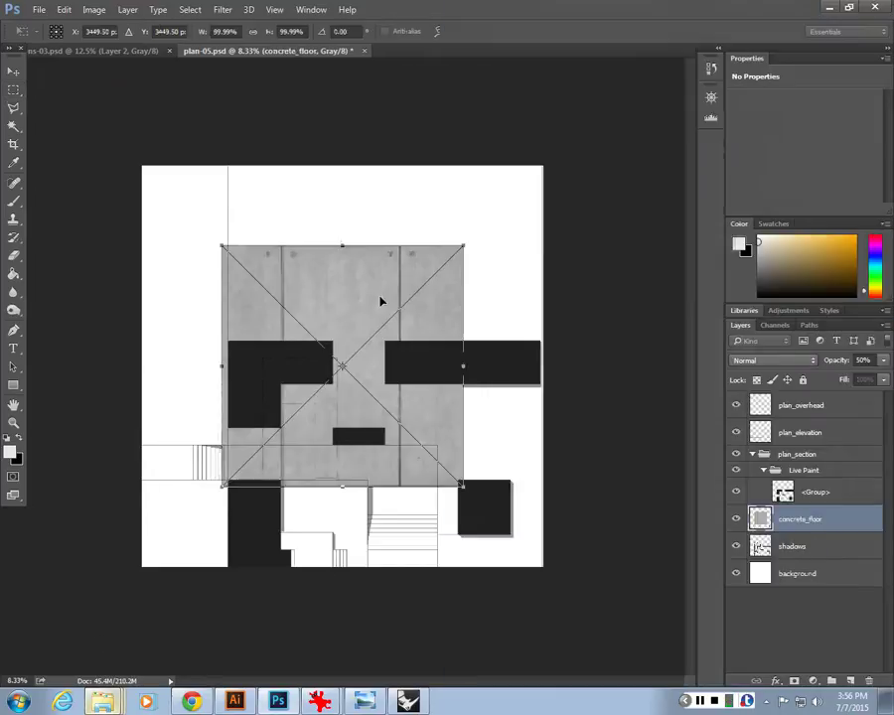
Shrink the concrete texture down to a small tile.
{"action": "key", "text": "ctrl+plus"}
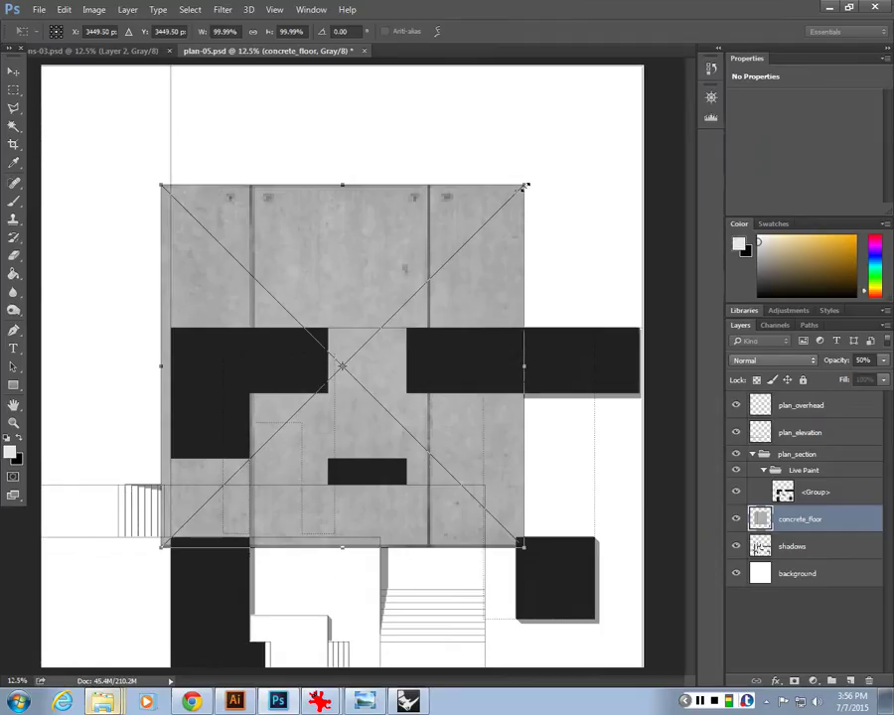
{"action": "left_click_drag", "start_coordinate": [521, 183], "coordinate": [210, 483]}
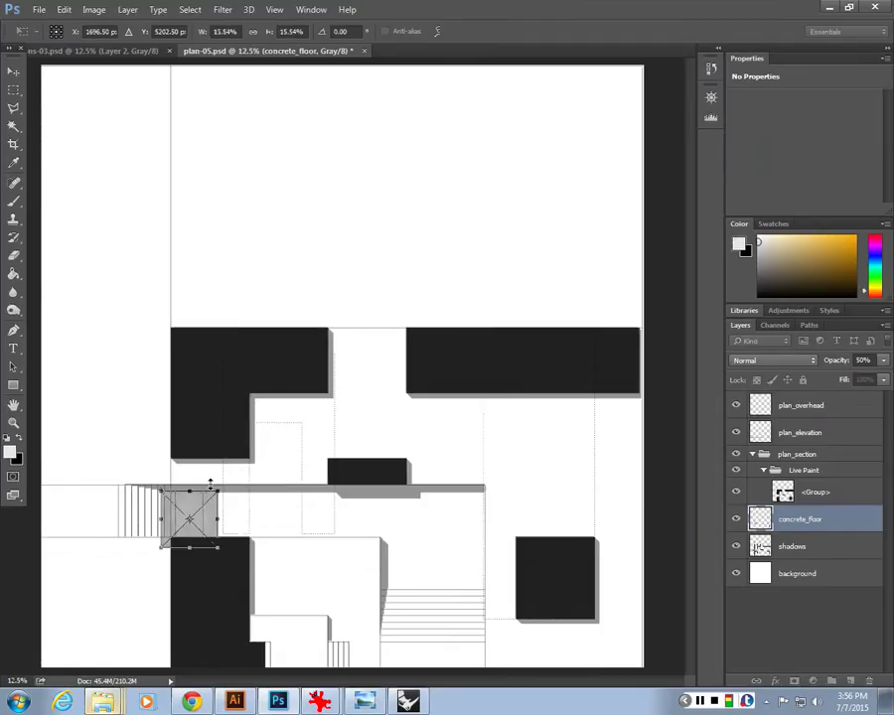
{"action": "key", "text": "ctrl+plus"}
{"action": "left_click_drag", "start_coordinate": [271, 530], "coordinate": [283, 443]}
{"action": "scroll", "coordinate": [465, 389], "scroll_direction": "down", "scroll_amount": 3}
{"action": "scroll", "coordinate": [465, 389], "scroll_direction": "right", "scroll_amount": 5}
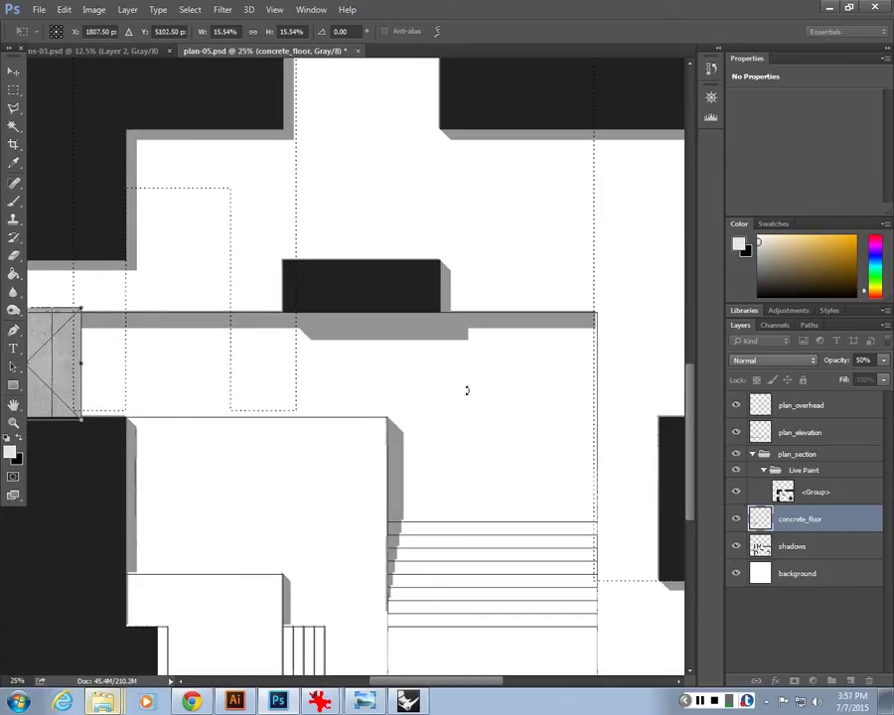
{"action": "left_click_drag", "start_coordinate": [148, 421], "coordinate": [441, 491]}
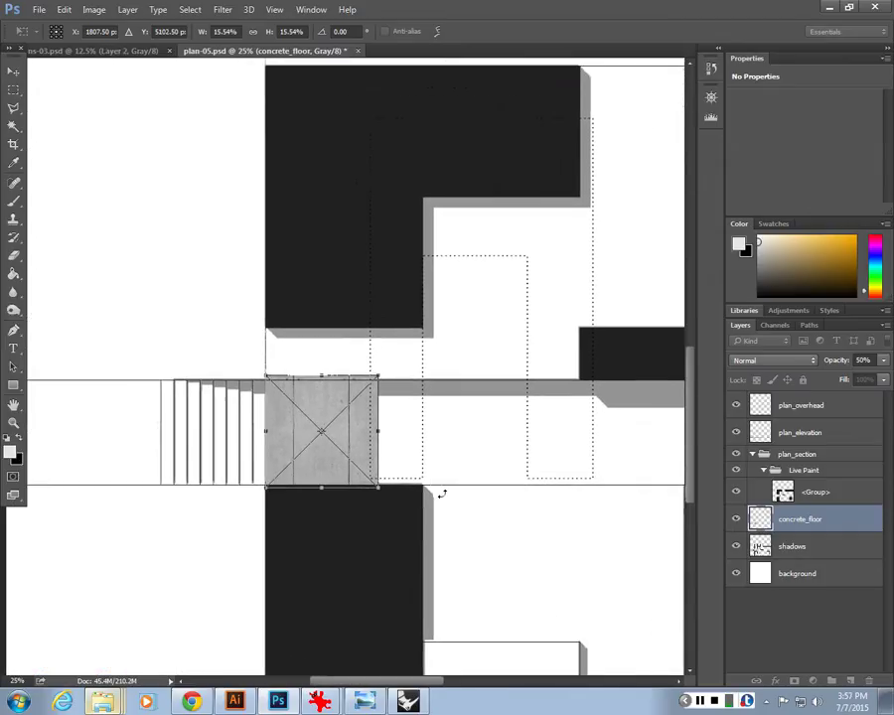
{"action": "key", "text": "ctrl+minus"}
{"action": "key", "text": "ctrl+minus"}
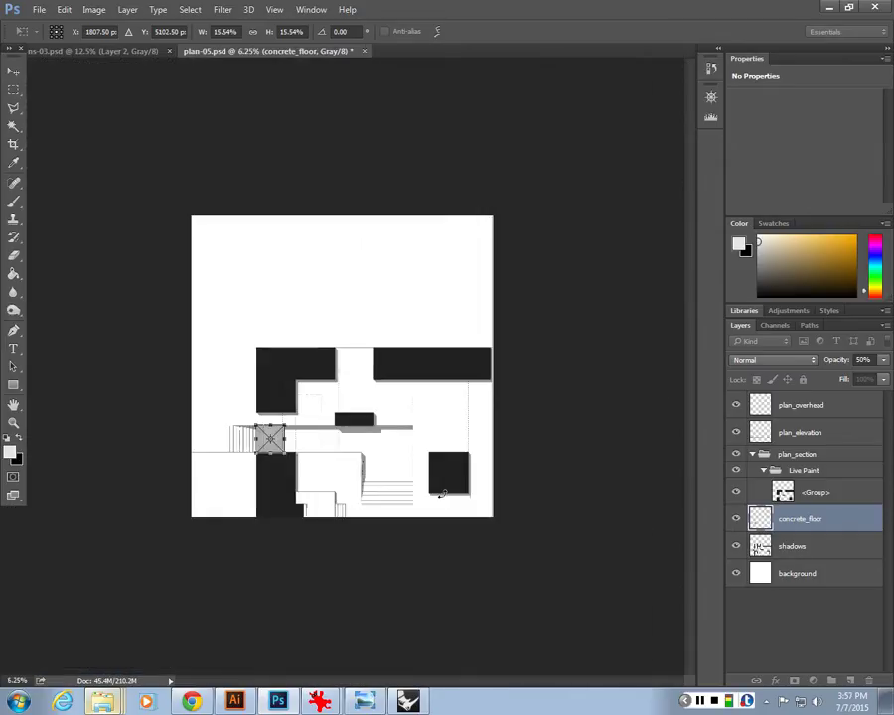
{"action": "key", "text": "ctrl+plus"}
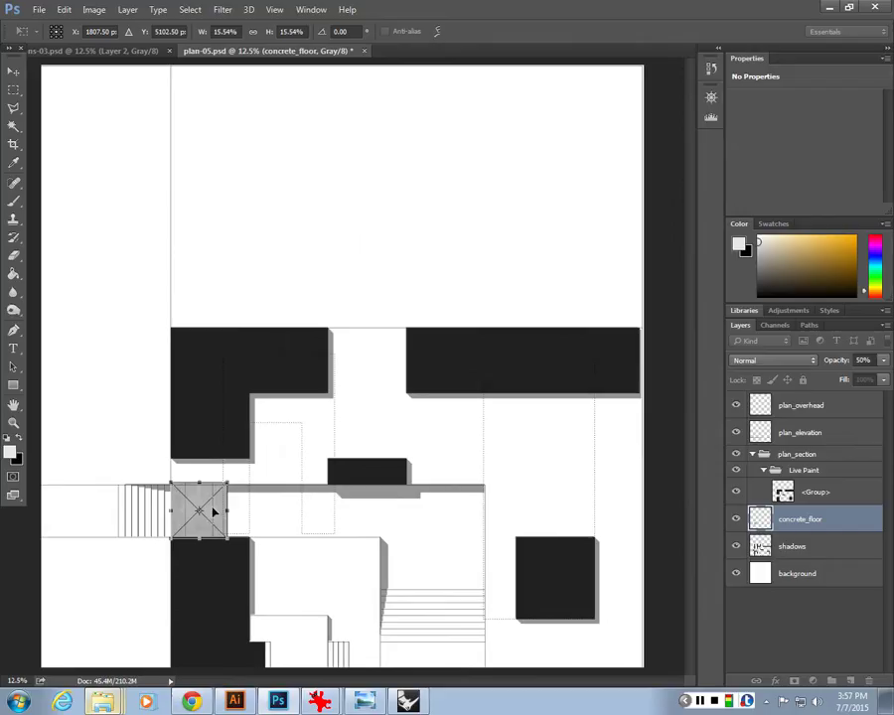
Move the tile to the plan's top-left, rotate it 90° and commit.
{"action": "left_click_drag", "start_coordinate": [211, 512], "coordinate": [92, 424]}
{"action": "left_click_drag", "start_coordinate": [116, 383], "coordinate": [161, 94]}
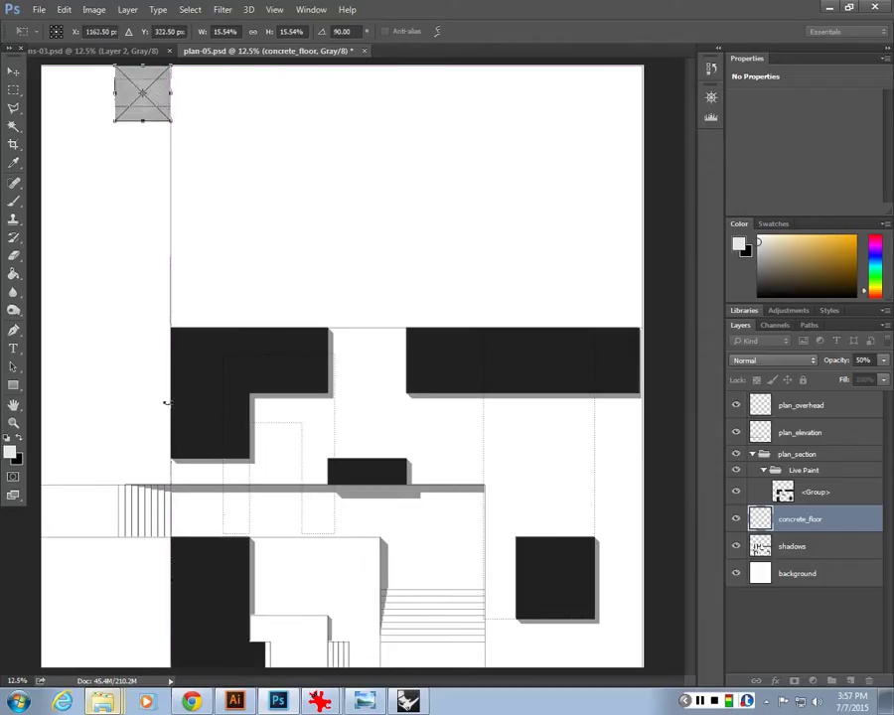
{"action": "key", "text": "Return"}
{"action": "key", "text": "0"}
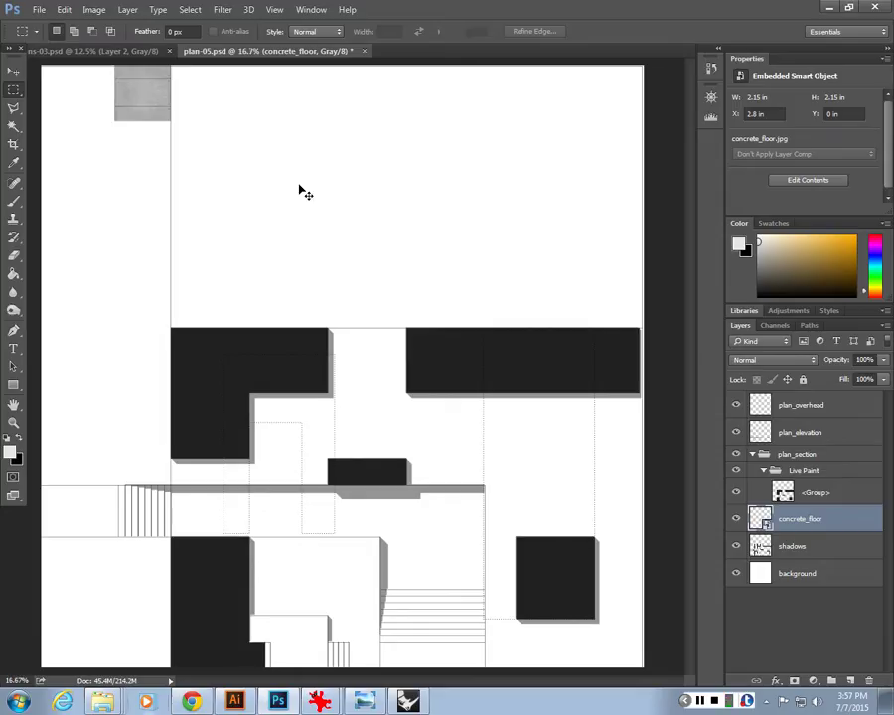
Nudge the concrete tile down and duplicate it to its left.
{"action": "key", "text": "ctrl+plus"}
{"action": "left_click_drag", "start_coordinate": [298, 188], "coordinate": [353, 328]}
{"action": "key", "text": "ctrl+plus"}
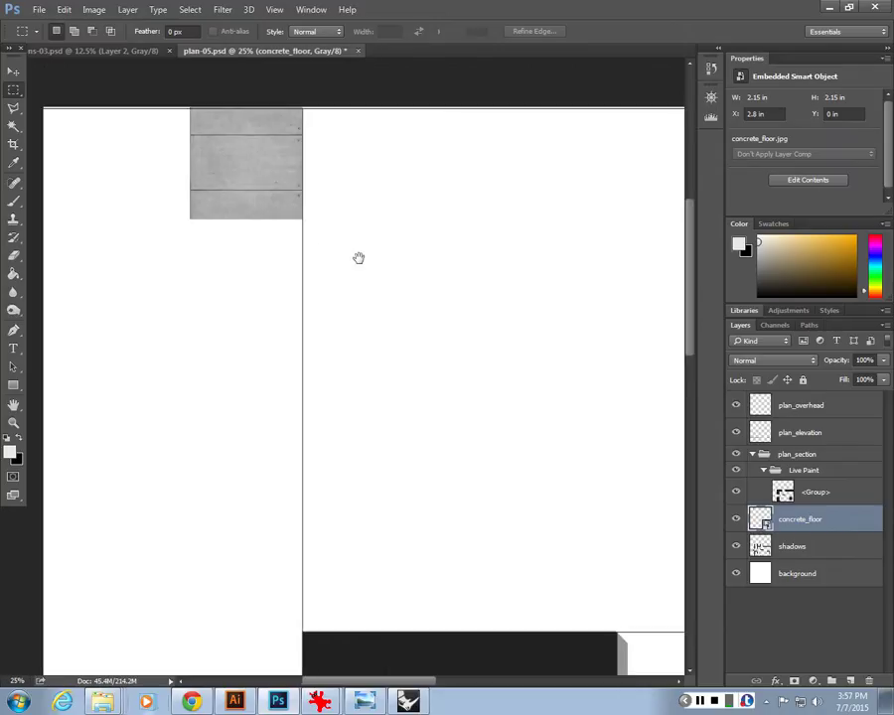
{"action": "key", "text": "ctrl+plus"}
{"action": "key", "text": "ctrl+plus"}
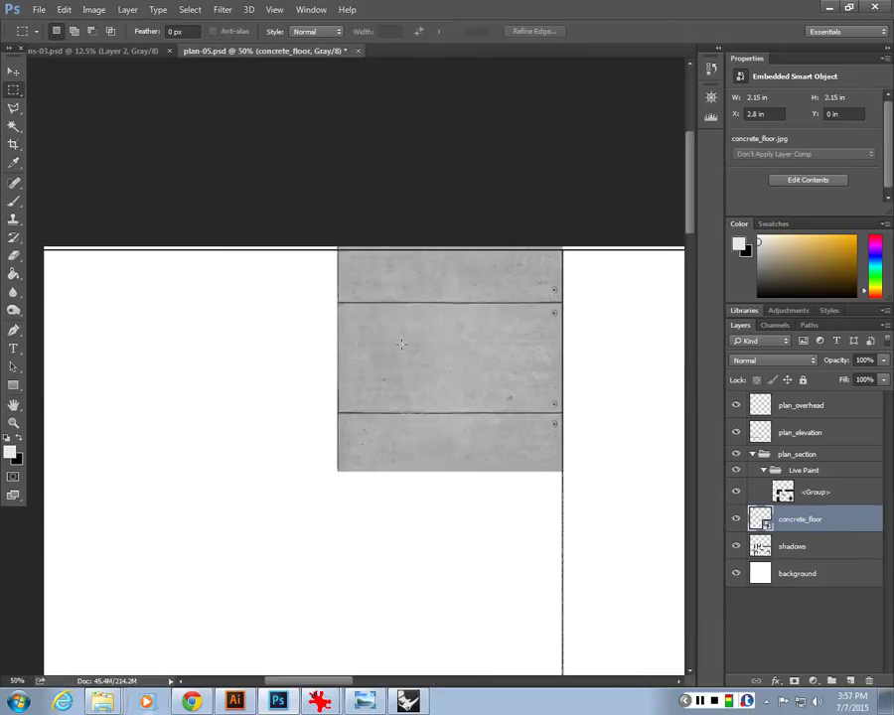
{"action": "left_click", "coordinate": [14, 69]}
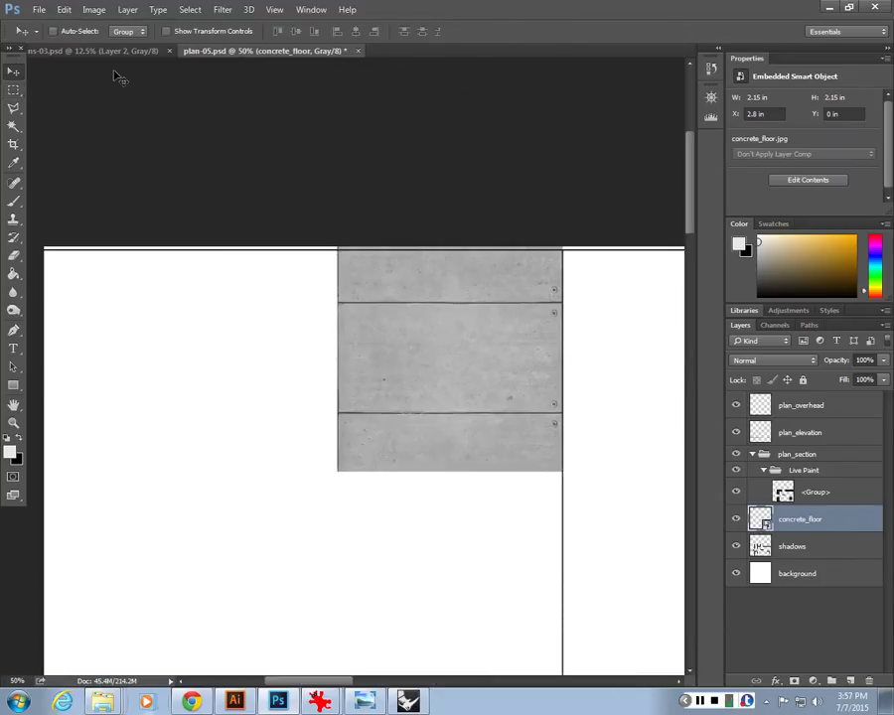
{"action": "left_click_drag", "start_coordinate": [526, 362], "coordinate": [318, 358]}
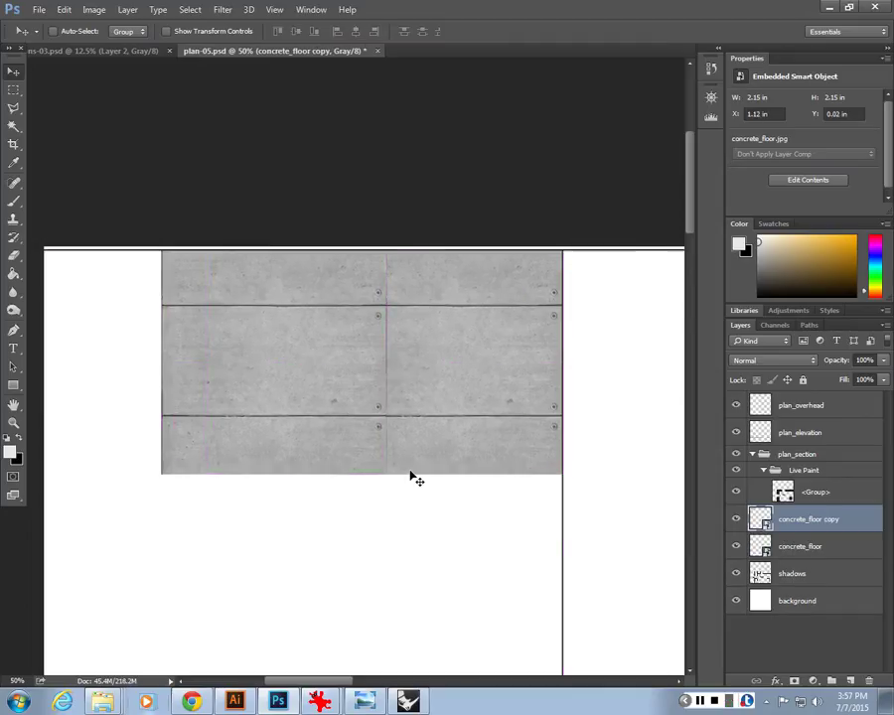
{"action": "left_click_drag", "start_coordinate": [413, 477], "coordinate": [126, 189]}
Rotate the copied tile to -90° with Free Transform.
{"action": "key", "text": "ctrl+t"}
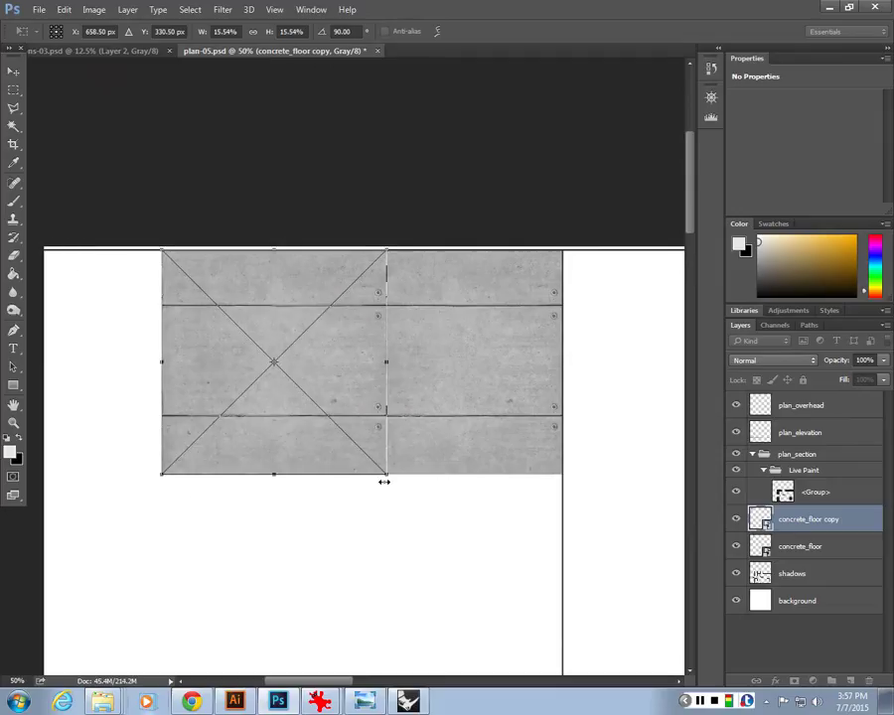
{"action": "mouse_move", "coordinate": [385, 474]}
{"action": "left_mouse_down"}
{"action": "mouse_move", "coordinate": [371, 455]}
{"action": "mouse_move", "coordinate": [386, 473]}
{"action": "left_mouse_up"}
{"action": "left_click_drag", "start_coordinate": [385, 482], "coordinate": [124, 279]}
{"action": "key", "text": "ctrl+z"}
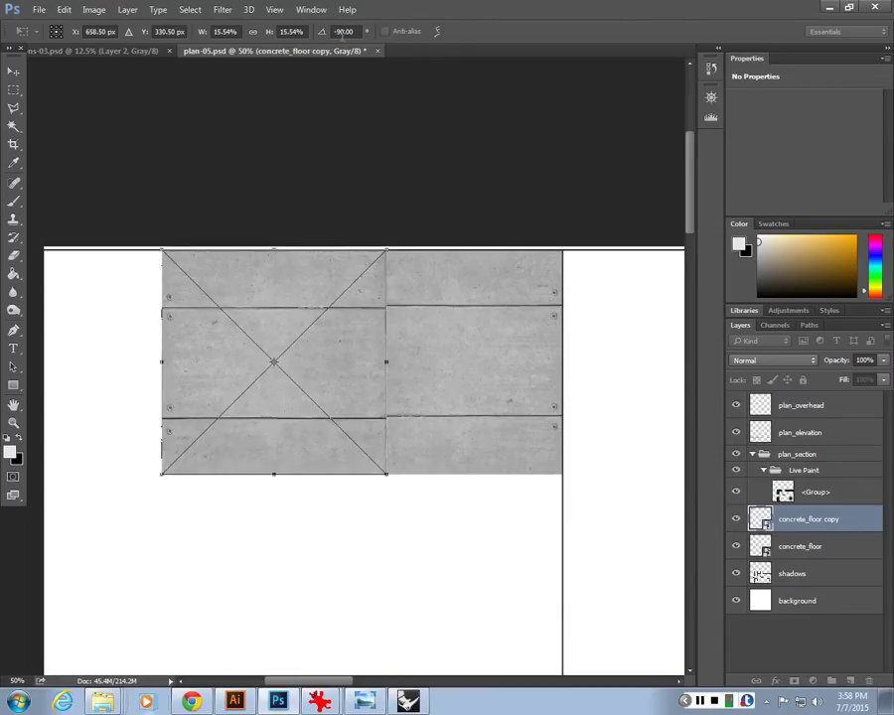
Fine-tune the copy's angle and butt it against the original tile.
{"action": "left_click_drag", "start_coordinate": [343, 368], "coordinate": [314, 360]}
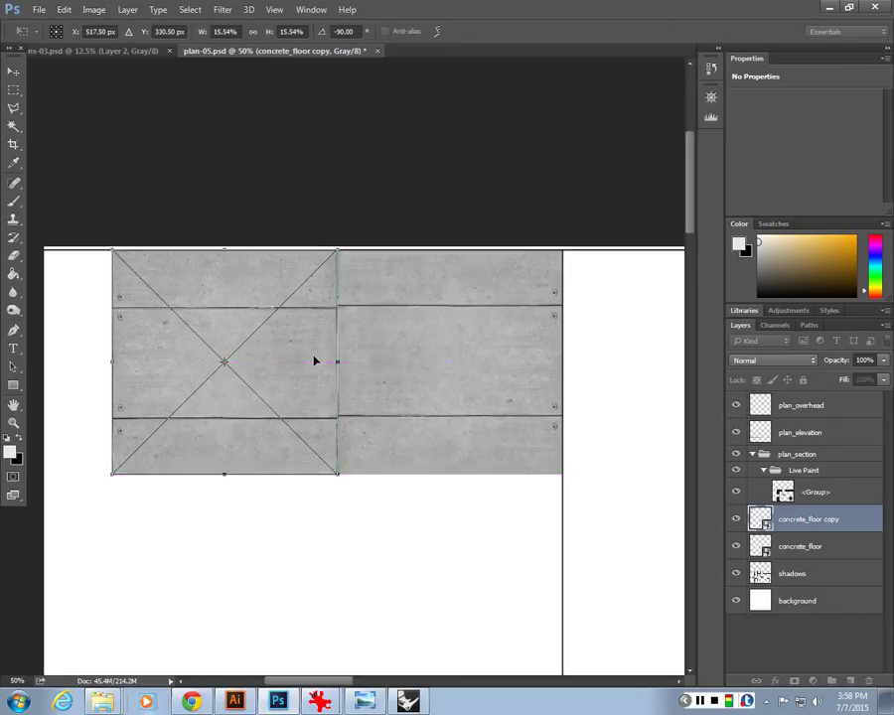
{"action": "scroll", "coordinate": [314, 360], "scroll_direction": "up", "scroll_amount": 2}
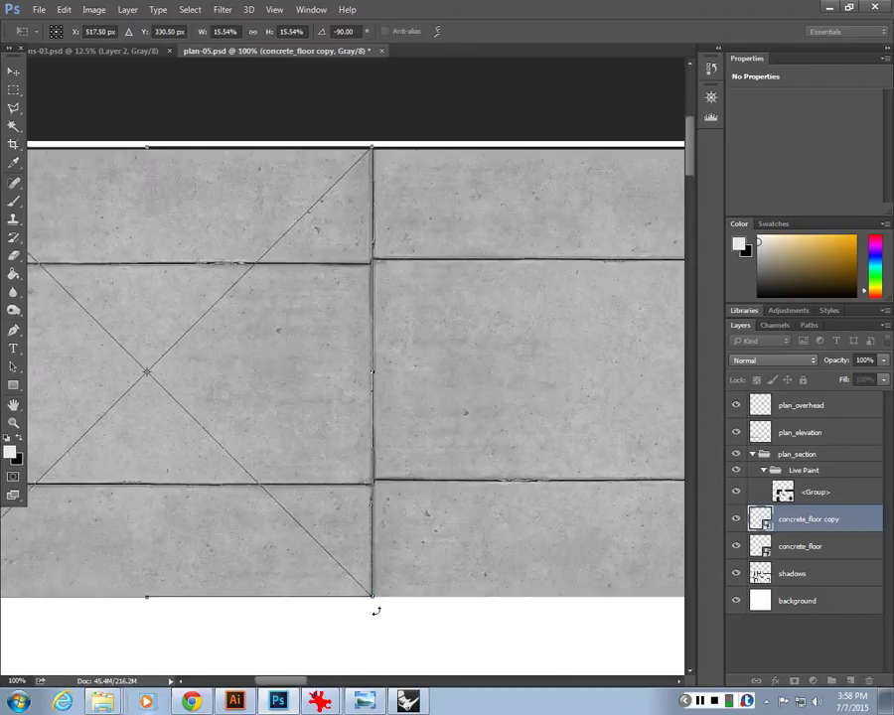
{"action": "left_click_drag", "start_coordinate": [377, 610], "coordinate": [370, 605]}
{"action": "scroll", "coordinate": [370, 606], "scroll_direction": "down", "scroll_amount": 2}
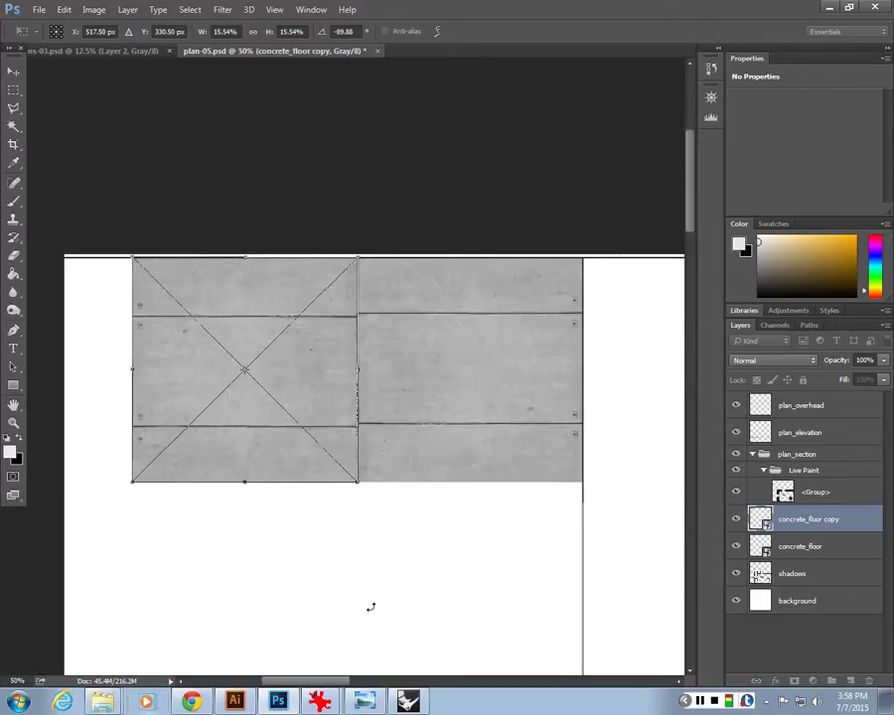
{"action": "key", "text": "Return"}
{"action": "left_click_drag", "start_coordinate": [304, 409], "coordinate": [297, 371]}
{"action": "left_click_drag", "start_coordinate": [338, 468], "coordinate": [324, 405]}
Scale both concrete tile layers together to about 84%.
{"action": "left_click", "coordinate": [746, 552], "text": "shift"}
{"action": "key", "text": "ctrl+t"}
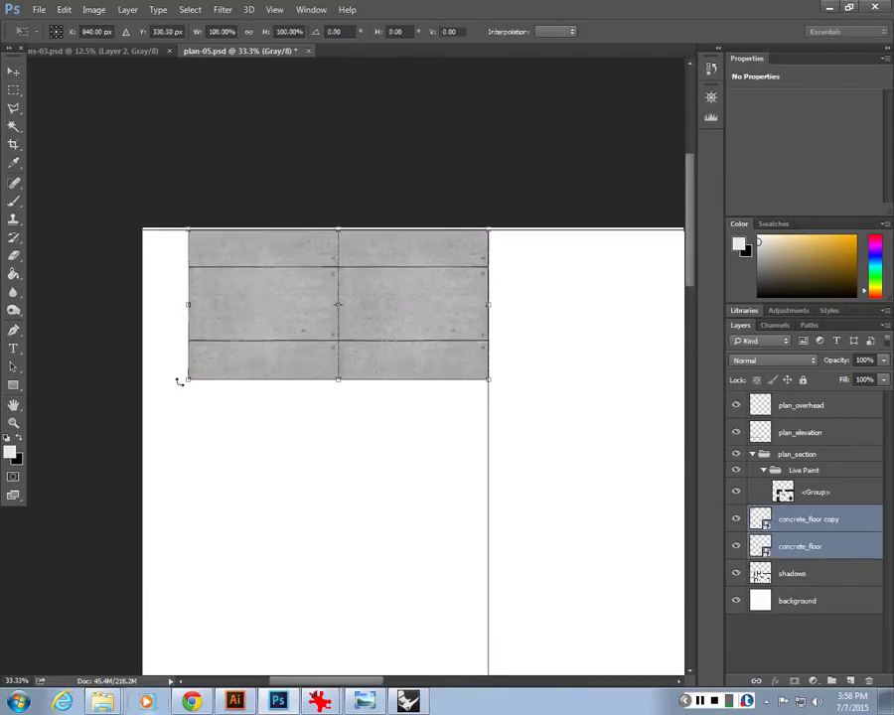
{"action": "left_click_drag", "start_coordinate": [184, 378], "coordinate": [142, 399]}
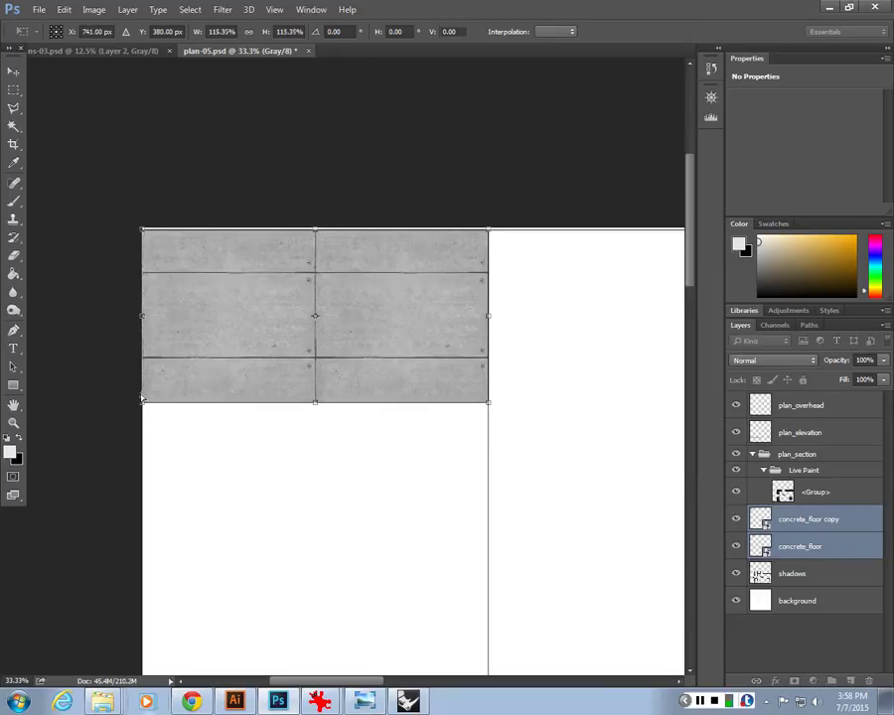
{"action": "key", "text": "ctrl+minus"}
{"action": "left_click_drag", "start_coordinate": [279, 360], "coordinate": [278, 321]}
{"action": "key", "text": "ctrl+minus"}
{"action": "key", "text": "ctrl+minus"}
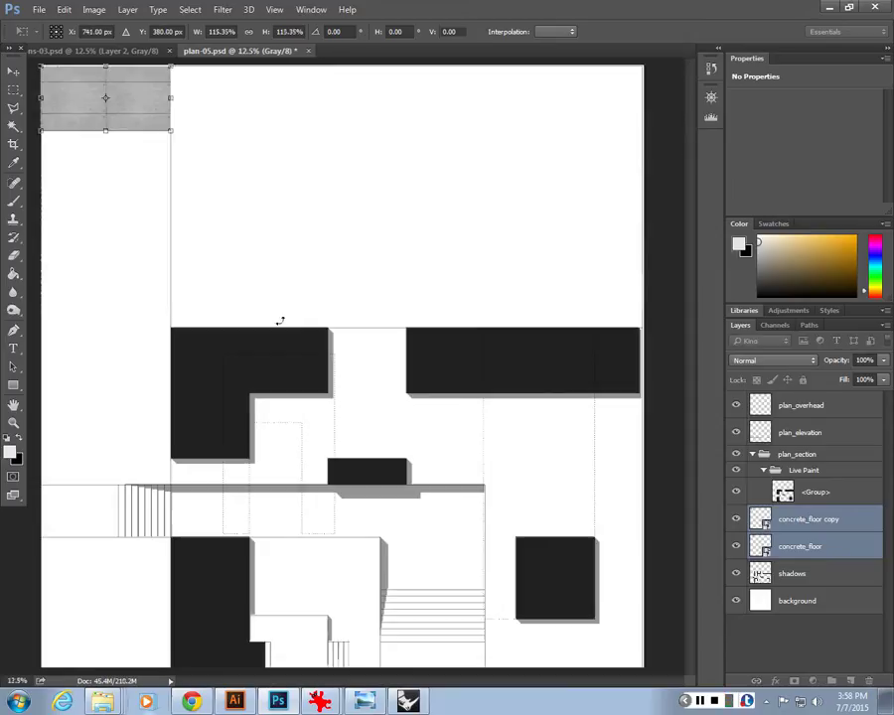
{"action": "key", "text": "ctrl+plus"}
{"action": "key", "text": "ctrl+plus"}
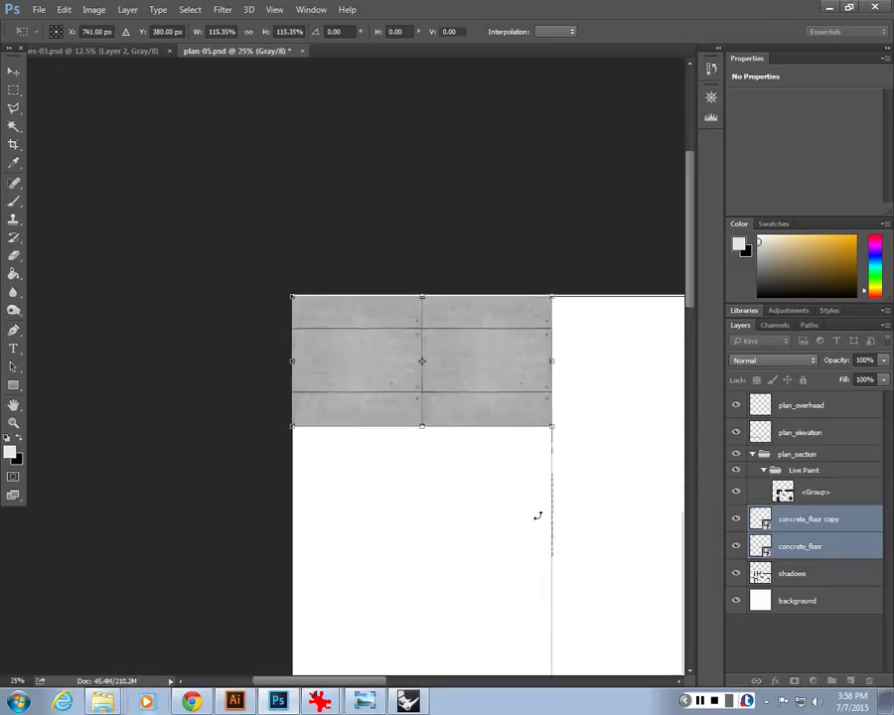
{"action": "key", "text": "ctrl+plus"}
{"action": "key", "text": "ctrl+plus"}
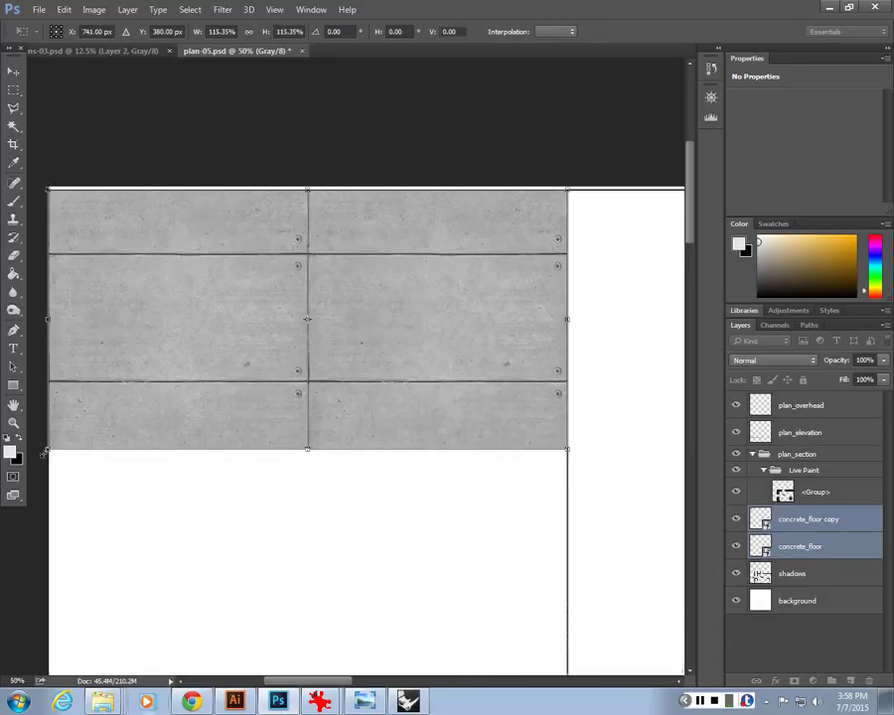
{"action": "left_click_drag", "start_coordinate": [49, 447], "coordinate": [273, 335]}
{"action": "key", "text": "Return"}
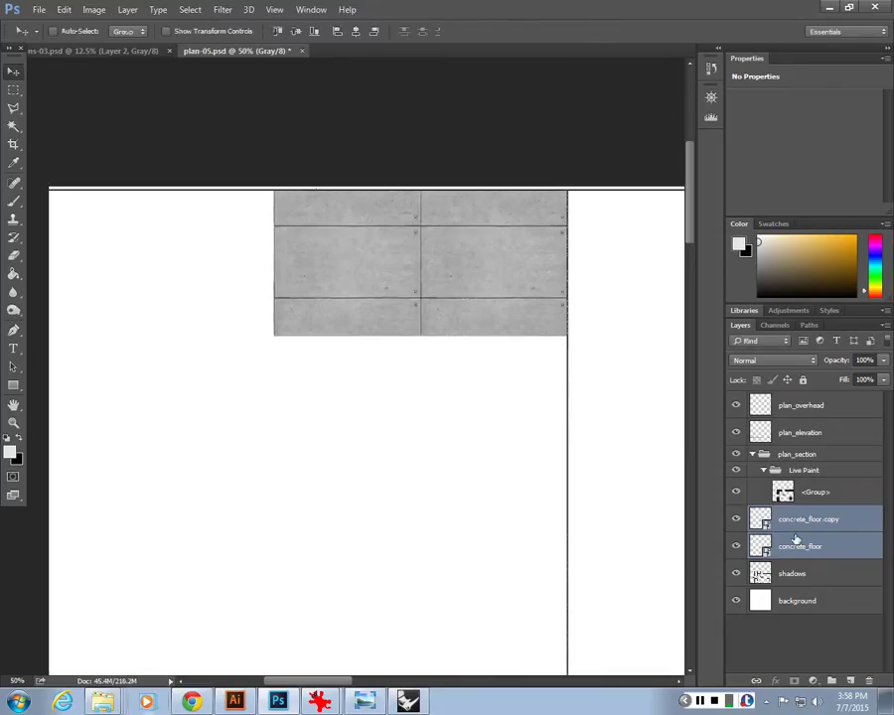
Add a third tile to the row, scale all three to about 118%, and merge them.
{"action": "left_click", "coordinate": [799, 545]}
{"action": "mouse_move", "coordinate": [167, 278]}
{"action": "left_mouse_down"}
{"action": "mouse_move", "coordinate": [57, 273]}
{"action": "mouse_move", "coordinate": [179, 267]}
{"action": "left_mouse_up"}
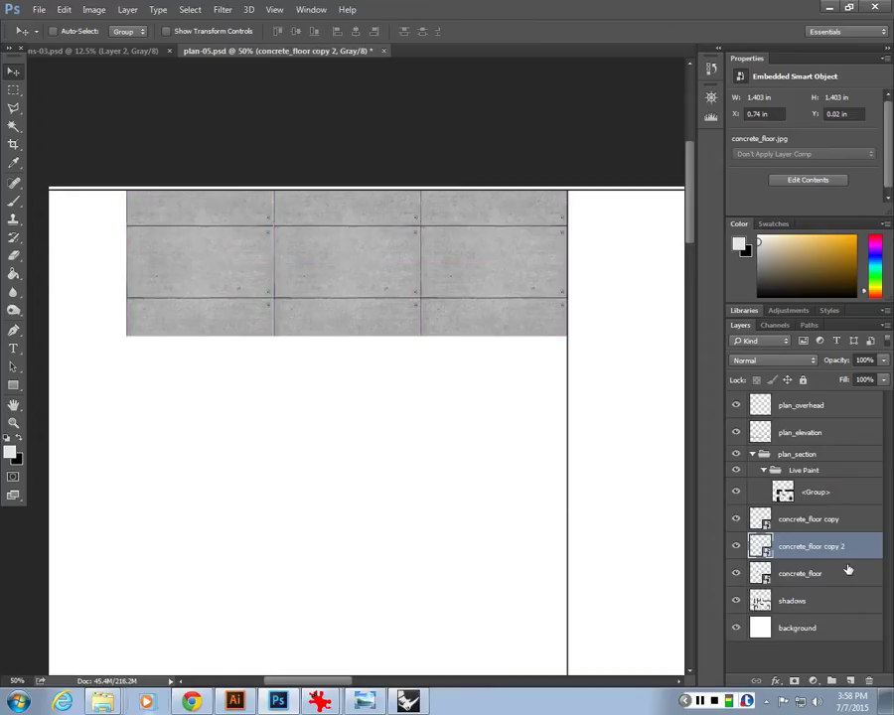
{"action": "left_click", "coordinate": [837, 526], "text": "shift"}
{"action": "key", "text": "ctrl+t"}
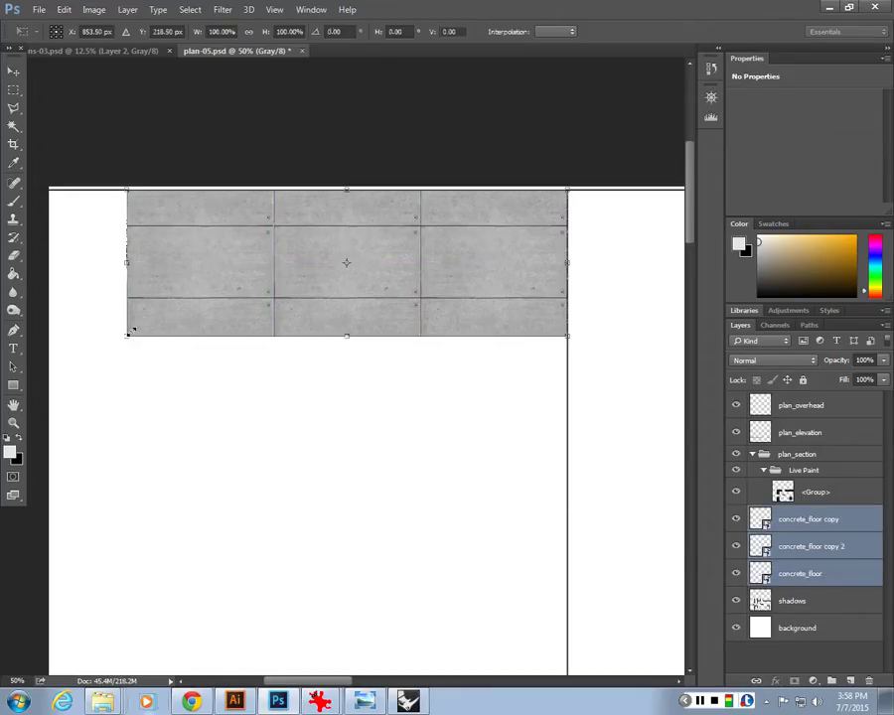
{"action": "left_click_drag", "start_coordinate": [128, 331], "coordinate": [49, 363]}
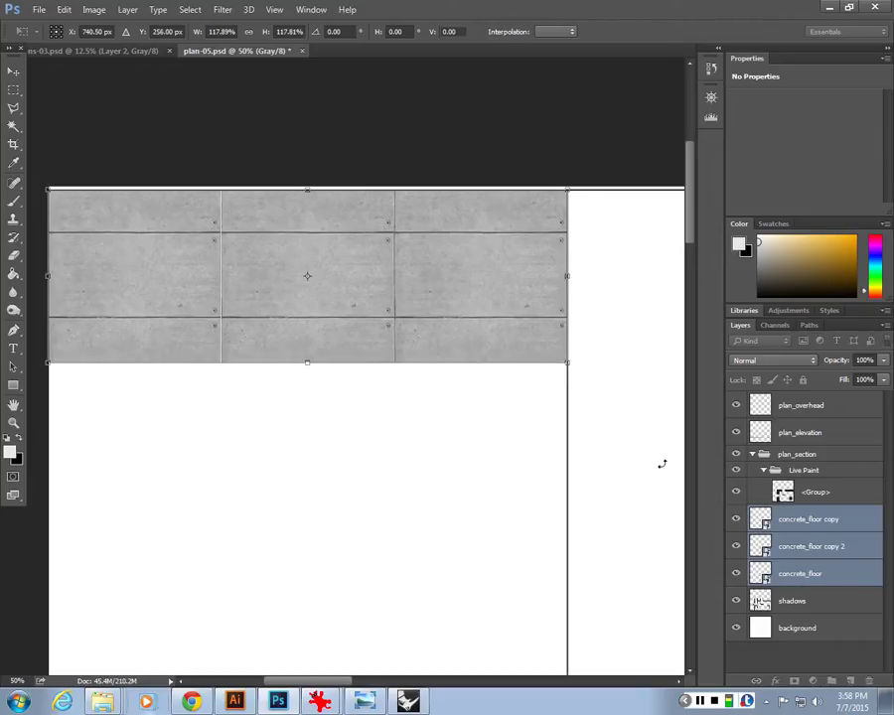
{"action": "key", "text": "v"}
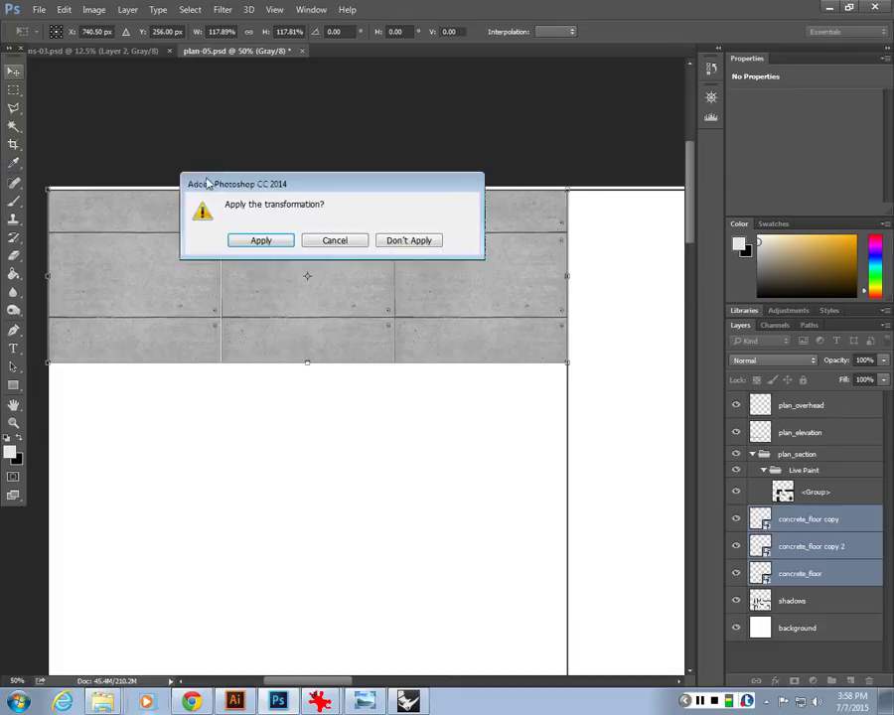
{"action": "left_click", "coordinate": [246, 241]}
{"action": "key", "text": "ctrl"}
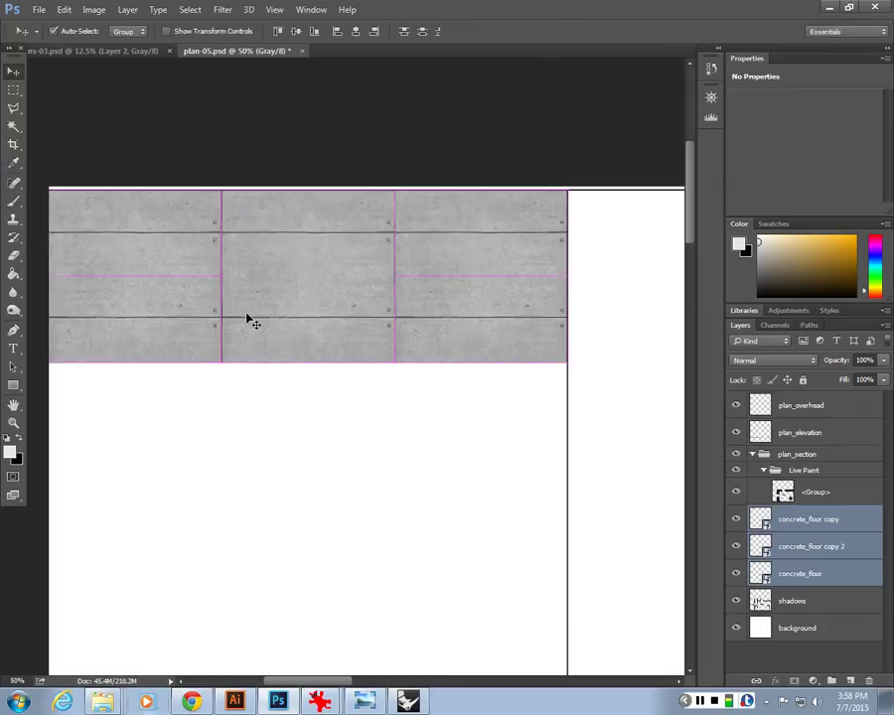
{"action": "key", "text": "ctrl+e"}
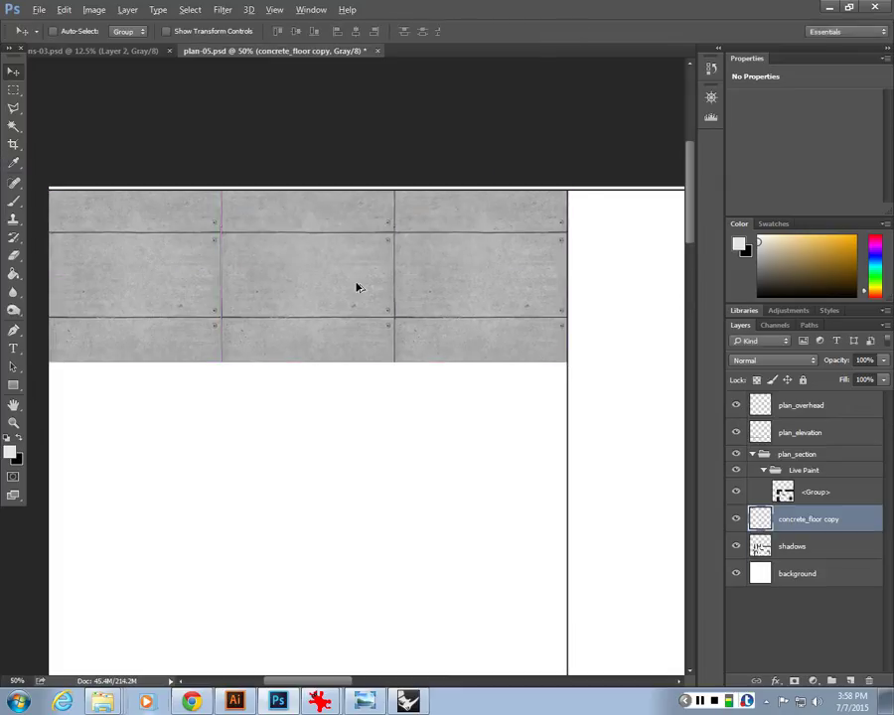
Duplicate the merged tile row below itself and merge the rows into one block.
{"action": "left_click_drag", "start_coordinate": [359, 285], "coordinate": [365, 463]}
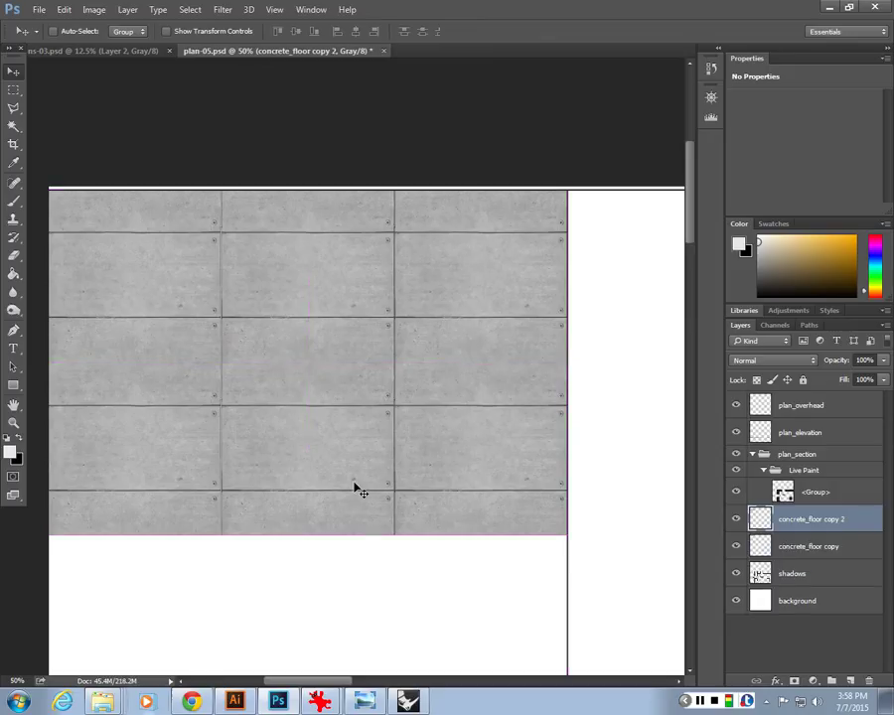
{"action": "left_click_drag", "start_coordinate": [350, 507], "coordinate": [325, 557]}
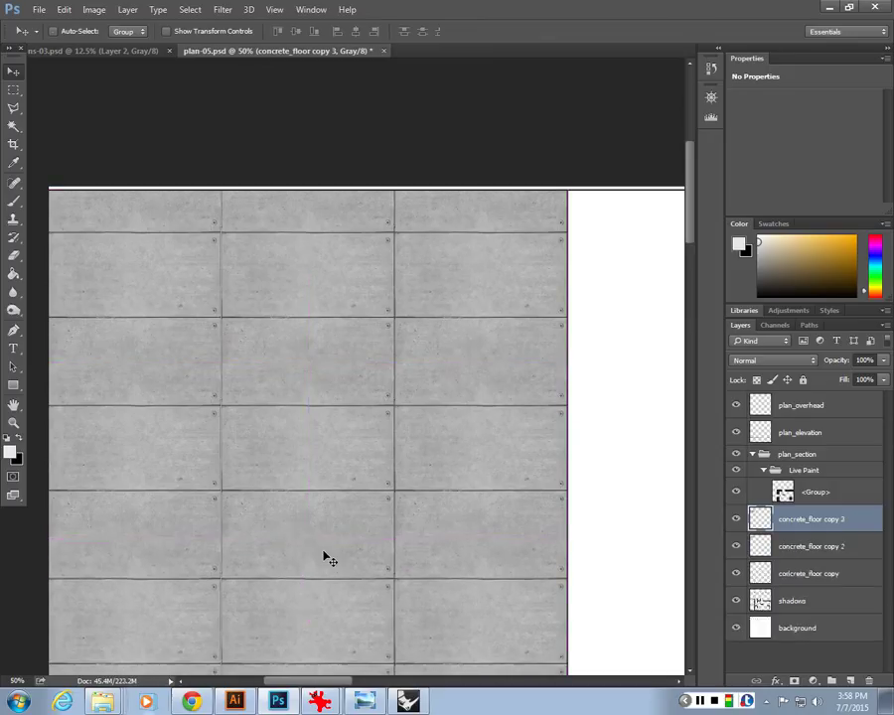
{"action": "key", "text": "ctrl+minus"}
{"action": "left_click", "coordinate": [829, 574], "text": "shift"}
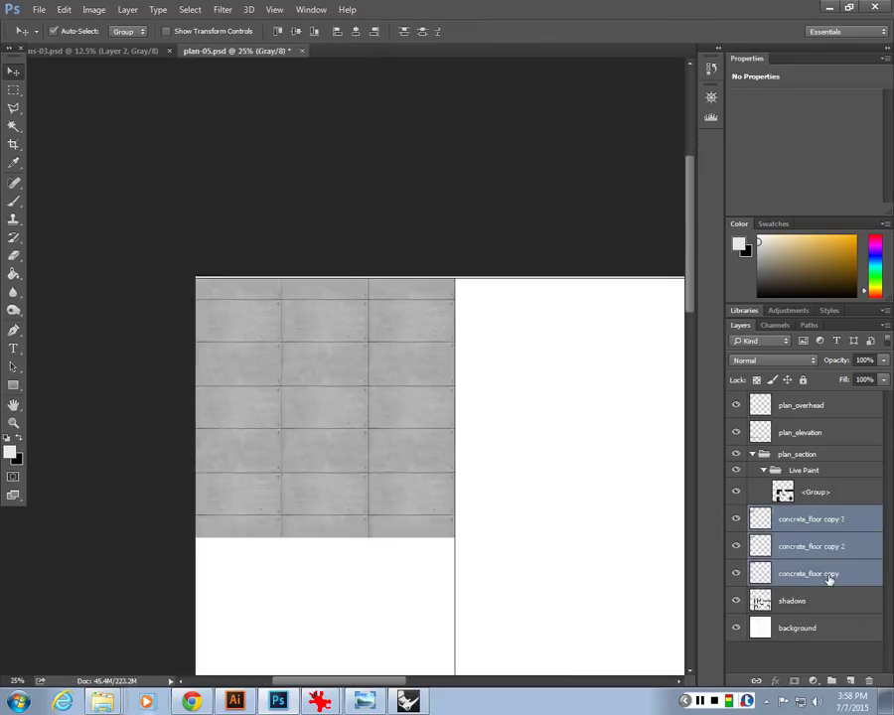
{"action": "key", "text": "ctrl+e"}
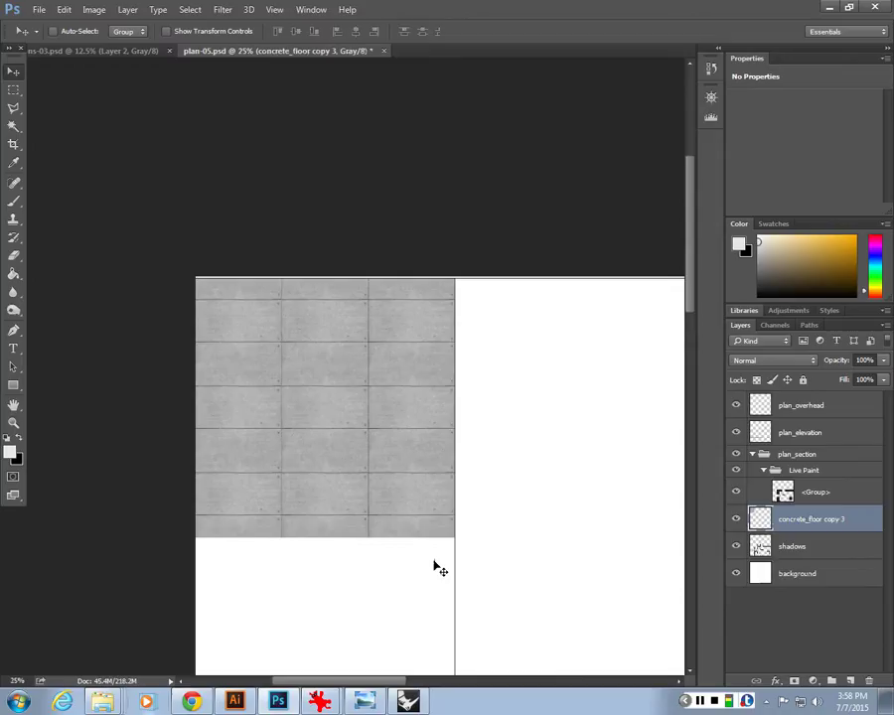
Stack two more copies of the tile block down the plan's left edge, aligned to the pixel.
{"action": "key", "text": "ctrl+minus"}
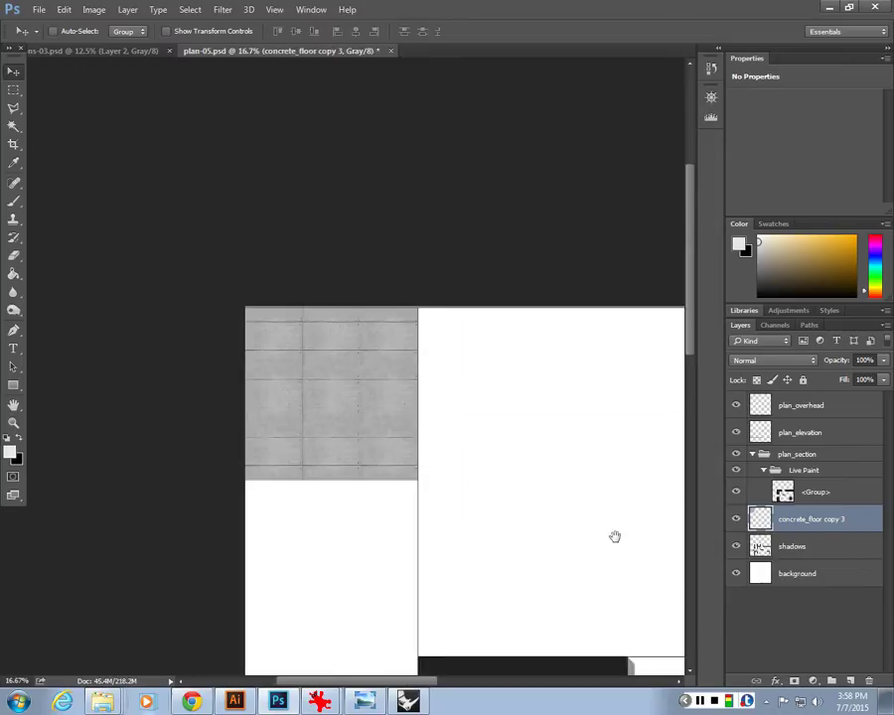
{"action": "left_click_drag", "start_coordinate": [491, 459], "coordinate": [439, 269]}
{"action": "left_click_drag", "start_coordinate": [317, 197], "coordinate": [326, 361]}
{"action": "key", "text": "ctrl+plus"}
{"action": "key", "text": "ctrl+plus"}
{"action": "key", "text": "ctrl+plus"}
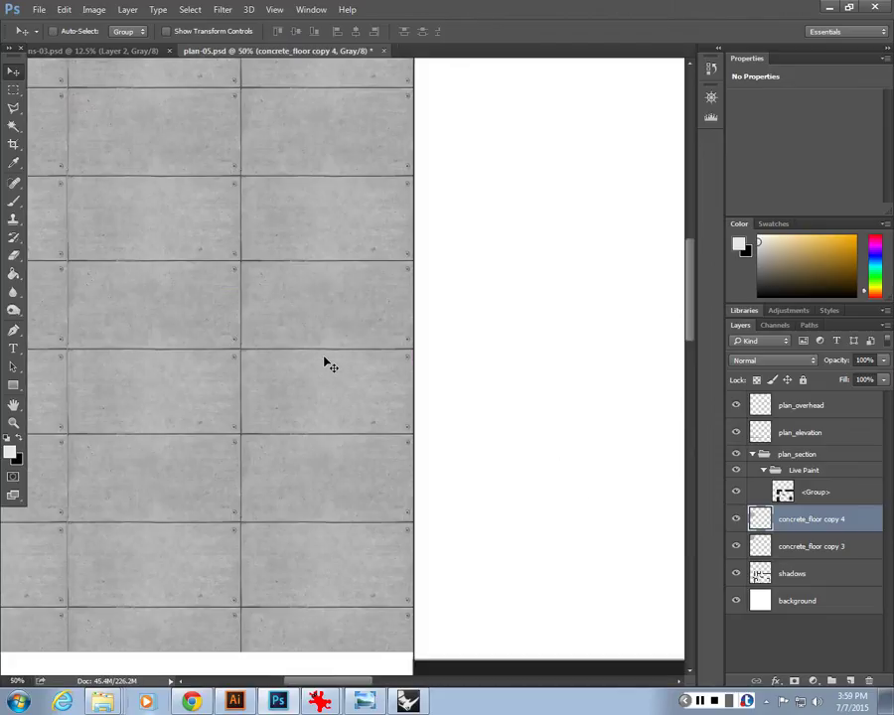
{"action": "key", "text": "Up"}
{"action": "key", "text": "Up"}
{"action": "key", "text": "ctrl+minus"}
{"action": "key", "text": "ctrl+minus"}
{"action": "key", "text": "ctrl+minus"}
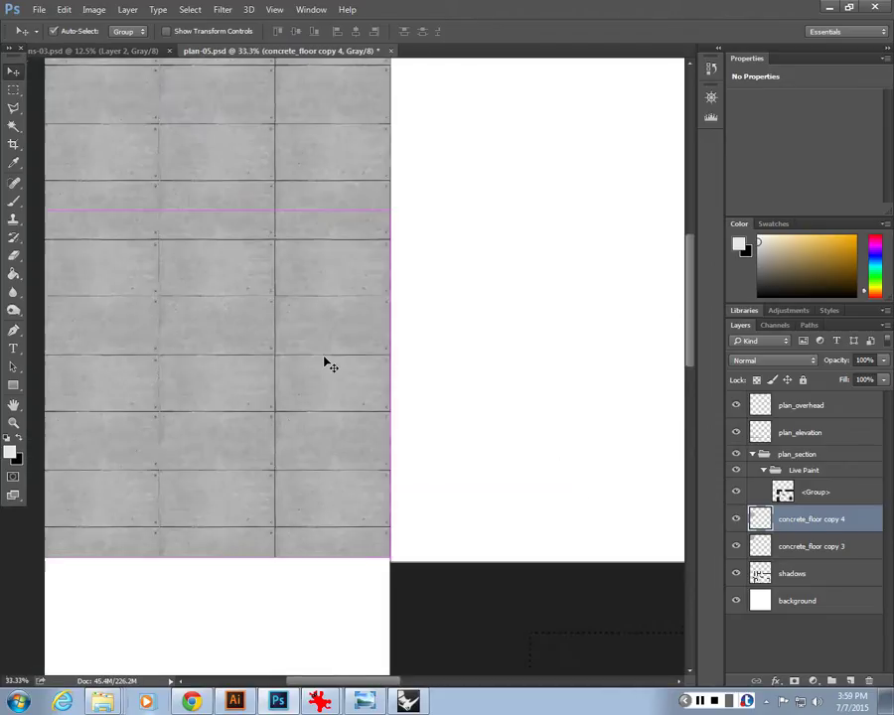
{"action": "left_click_drag", "start_coordinate": [303, 207], "coordinate": [287, 530]}
{"action": "key", "text": "ctrl+minus"}
{"action": "key", "text": "ctrl+minus"}
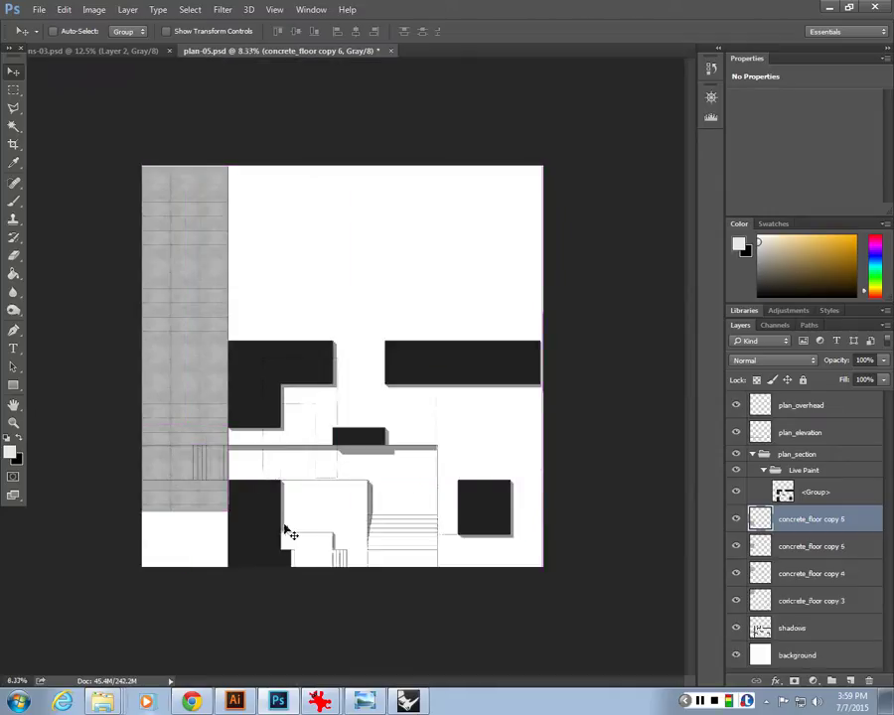
Merge concrete copies 3–6 into one layer and nudge it up above the stair band.
{"action": "left_click", "coordinate": [844, 599], "text": "shift"}
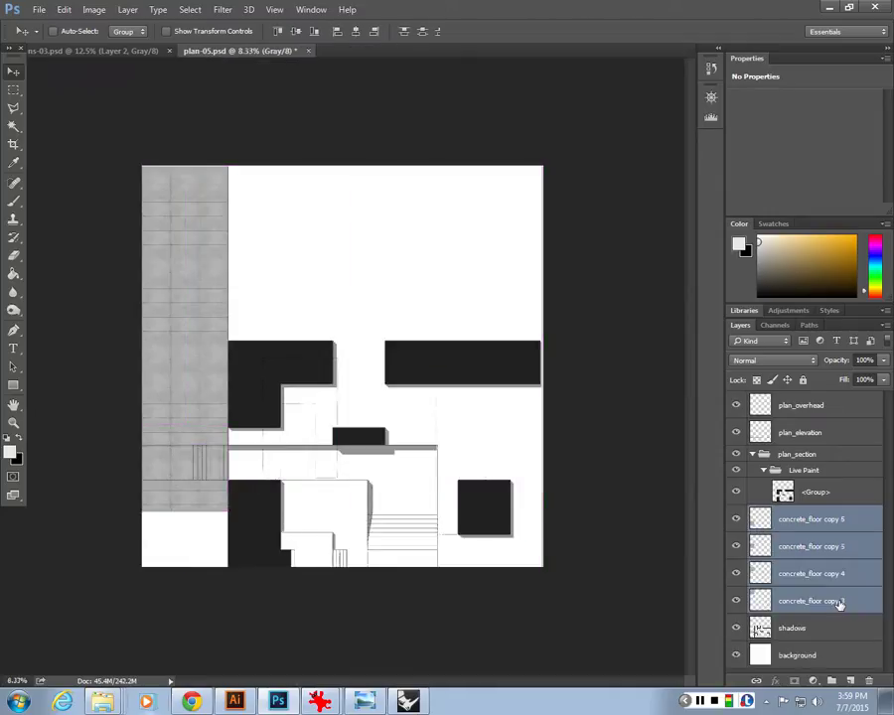
{"action": "key", "text": "ctrl+e"}
{"action": "left_click_drag", "start_coordinate": [154, 422], "coordinate": [176, 343]}
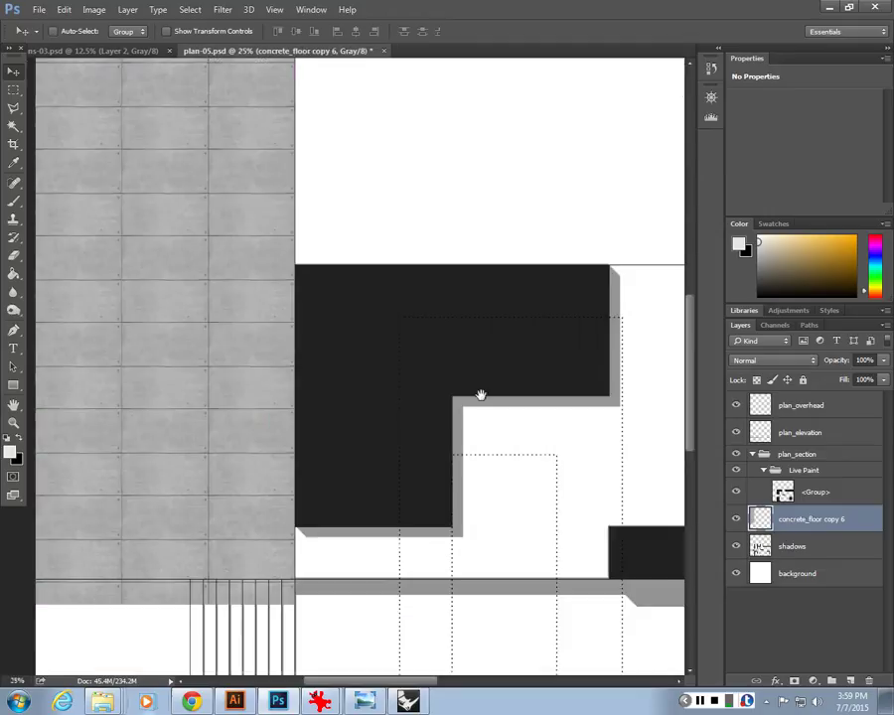
{"action": "key", "text": "ctrl+plus"}
{"action": "key", "text": "ctrl+plus"}
{"action": "key", "text": "ctrl+plus"}
{"action": "left_click_drag", "start_coordinate": [175, 454], "coordinate": [357, 419]}
{"action": "key", "text": "shift+Up"}
{"action": "key", "text": "shift+Up"}
{"action": "key", "text": "shift+Up"}
{"action": "key", "text": "shift+Up"}
{"action": "key", "text": "shift+Up"}
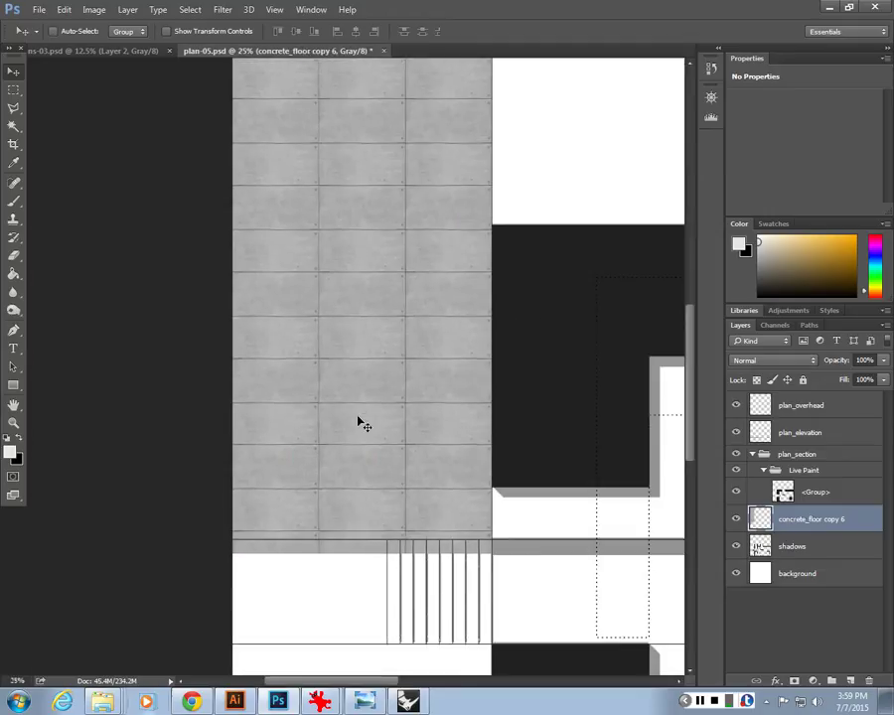
{"action": "key", "text": "shift+Up"}
{"action": "key", "text": "shift+Up"}
{"action": "key", "text": "shift+Up"}
{"action": "key", "text": "shift+Up"}
{"action": "key", "text": "shift+Up"}
{"action": "key", "text": "ctrl+minus"}
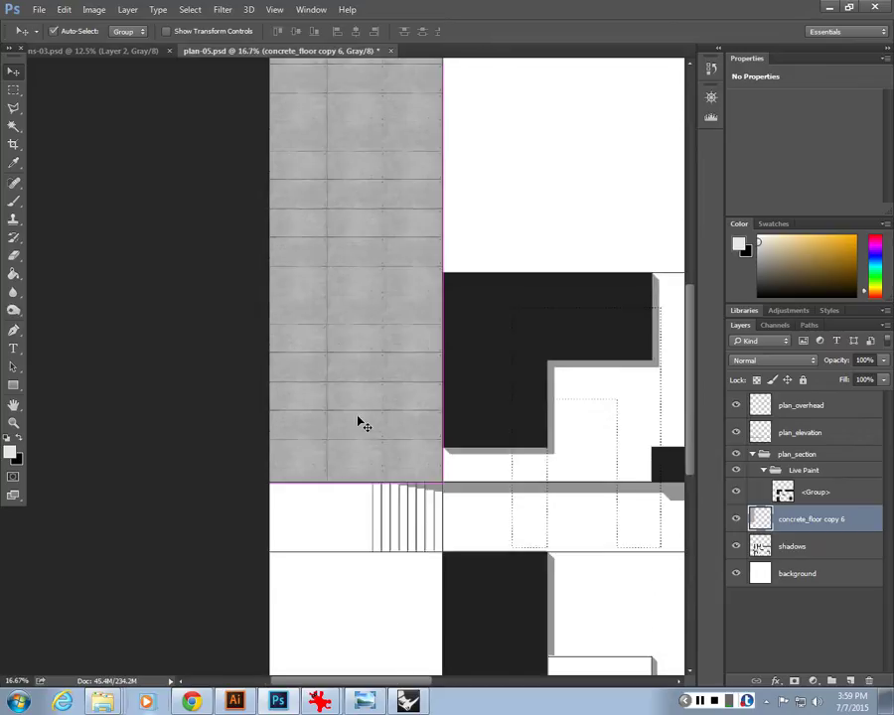
{"action": "key", "text": "ctrl+minus"}
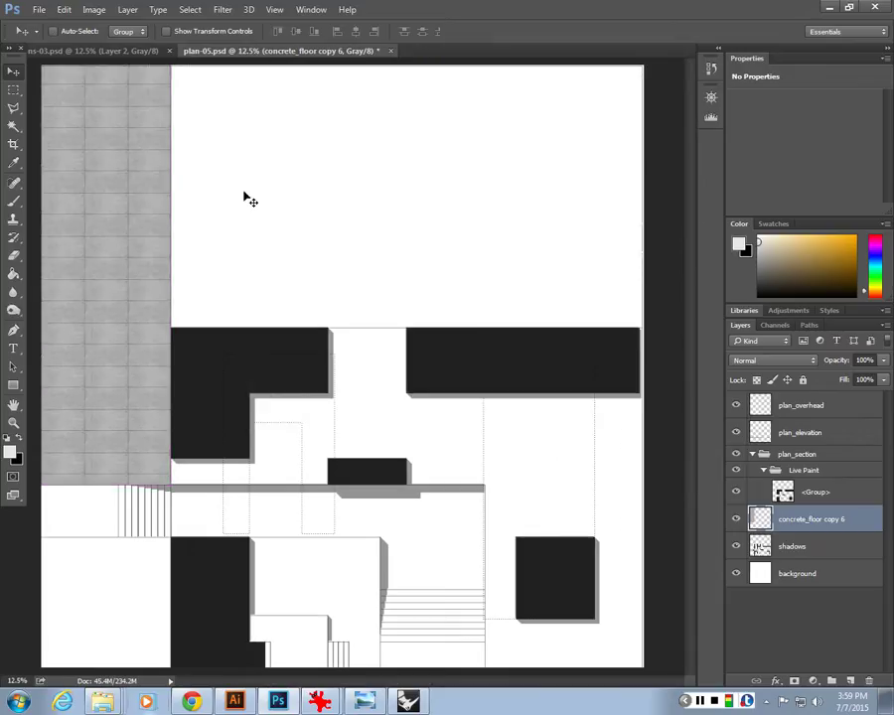
Set the concrete strip to 70% opacity and duplicate it to the right.
{"action": "left_click", "coordinate": [842, 360]}
{"action": "type", "text": "70"}
{"action": "key", "text": "Return"}
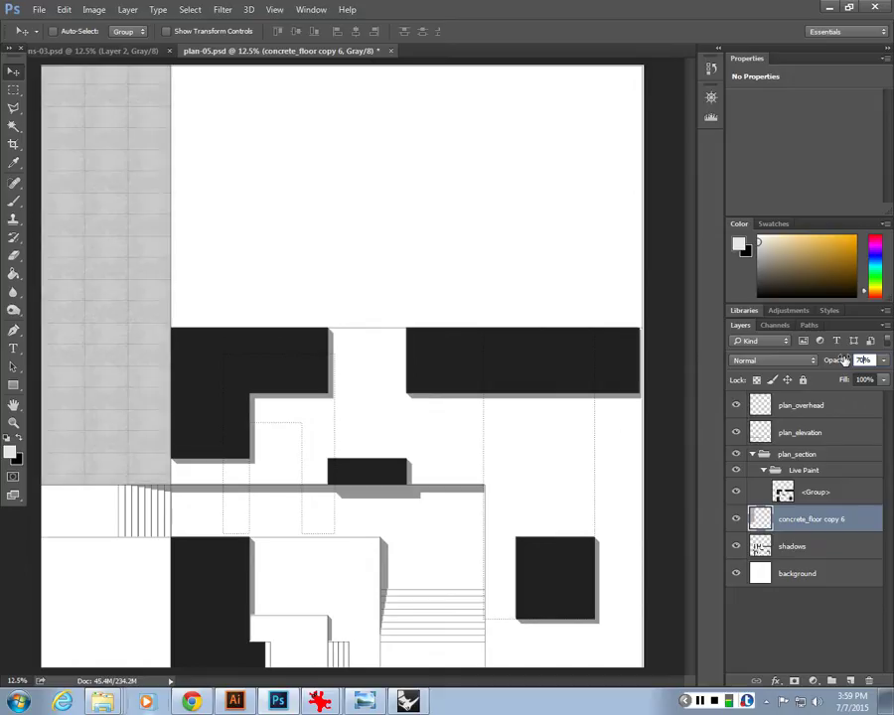
{"action": "key", "text": "ctrl+minus"}
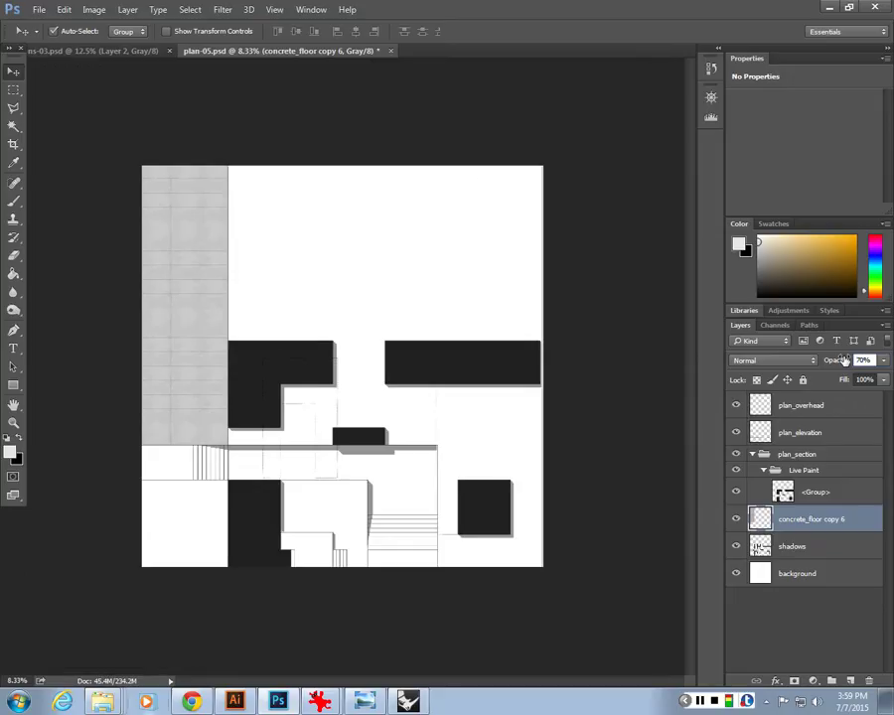
{"action": "key", "text": "ctrl+minus"}
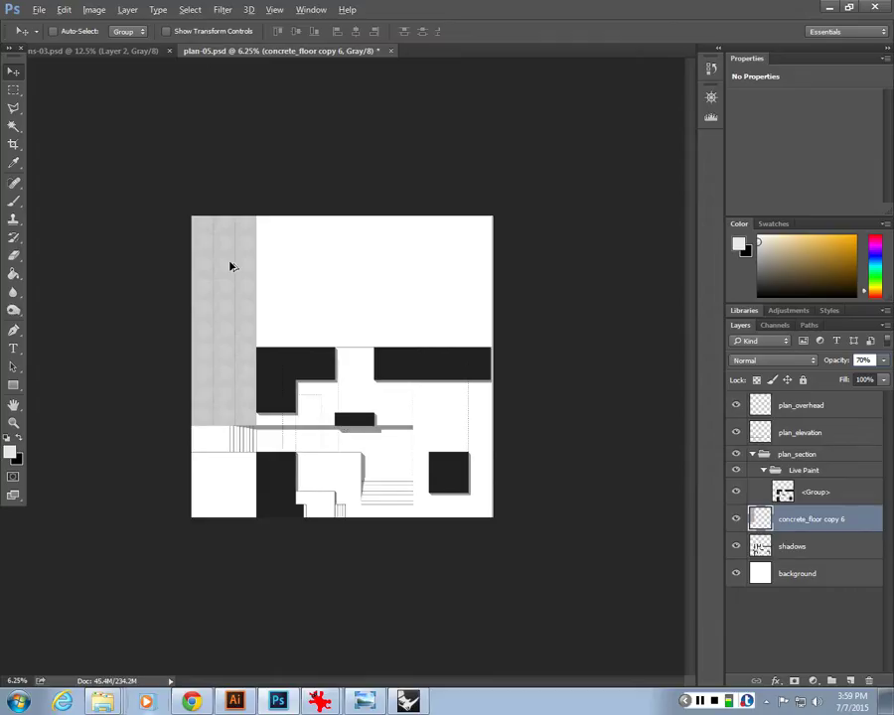
{"action": "key", "text": "ctrl"}
{"action": "left_click_drag", "start_coordinate": [228, 268], "coordinate": [318, 666]}
Place the copied concrete over the central floor and delete its corner over the stairs.
{"action": "key", "text": "ctrl+plus"}
{"action": "key", "text": "ctrl+plus"}
{"action": "key", "text": "ctrl+plus"}
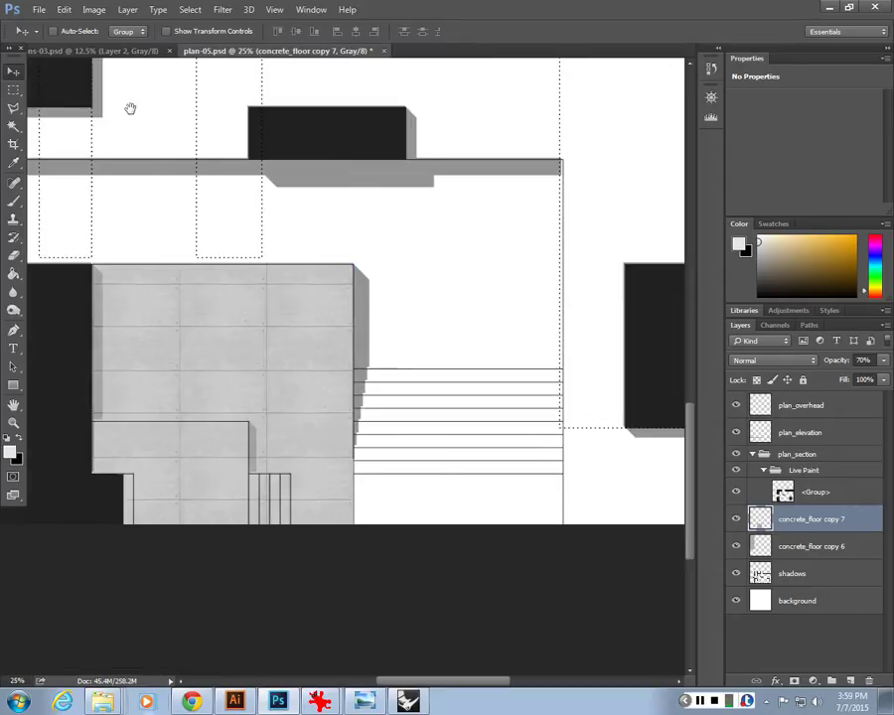
{"action": "left_click_drag", "start_coordinate": [224, 354], "coordinate": [322, 303]}
{"action": "left_click", "coordinate": [12, 93]}
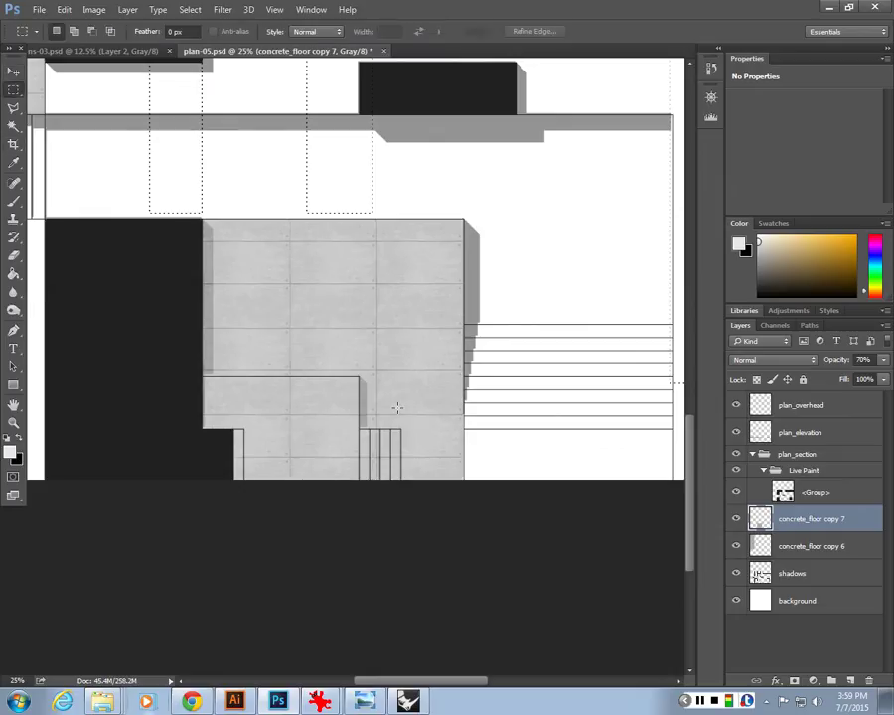
{"action": "left_click_drag", "start_coordinate": [359, 375], "coordinate": [160, 508]}
{"action": "key", "text": "Delete"}
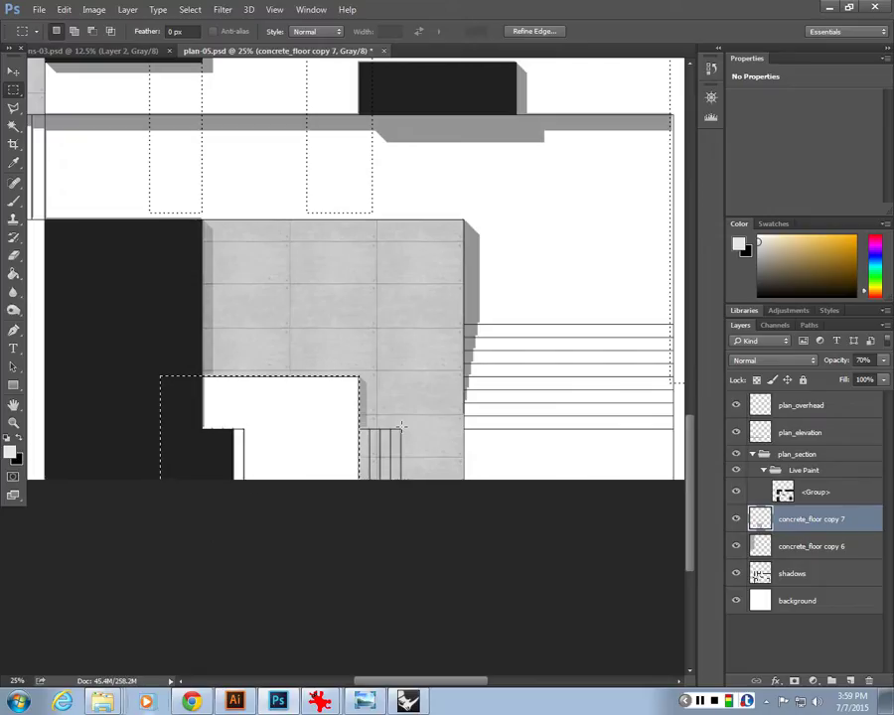
{"action": "left_click_drag", "start_coordinate": [402, 428], "coordinate": [255, 507]}
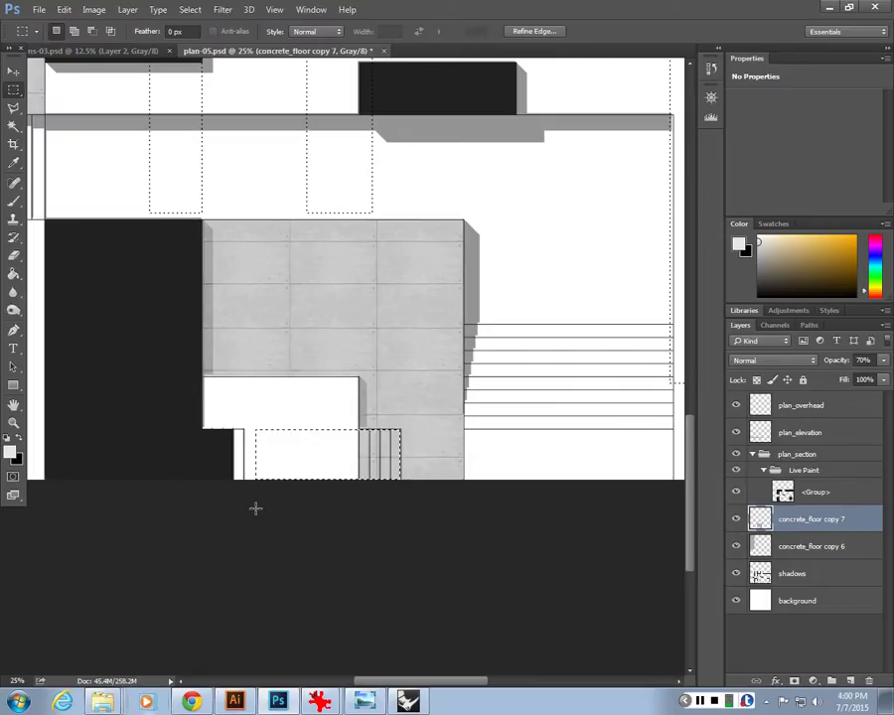
{"action": "key", "text": "ctrl+d"}
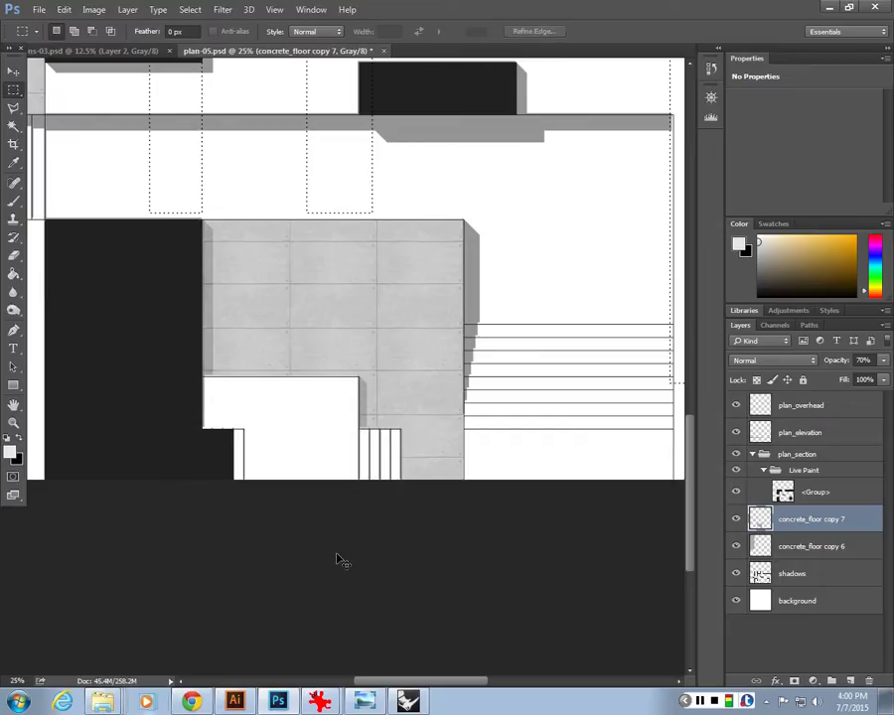
{"action": "key", "text": "ctrl+minus"}
{"action": "key", "text": "ctrl+minus"}
{"action": "key", "text": "ctrl+minus"}
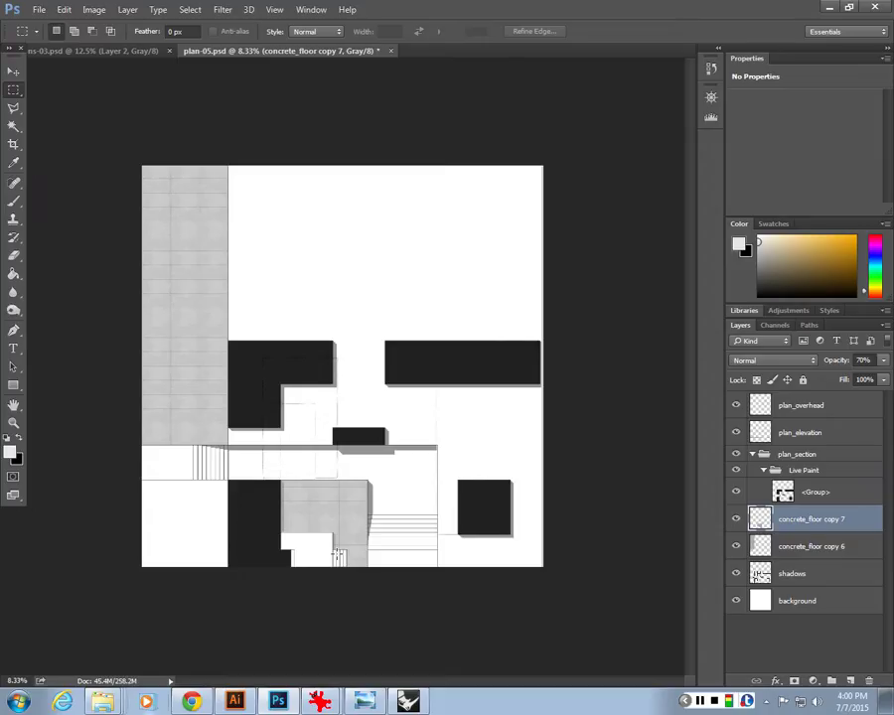
{"action": "key", "text": "ctrl+minus"}
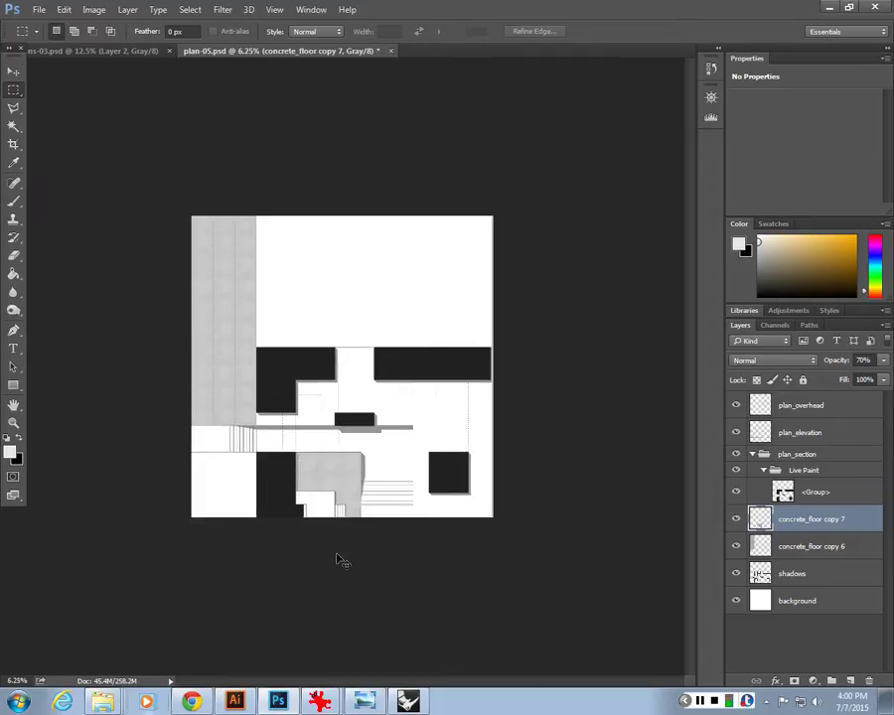
{"action": "key", "text": "ctrl+plus"}
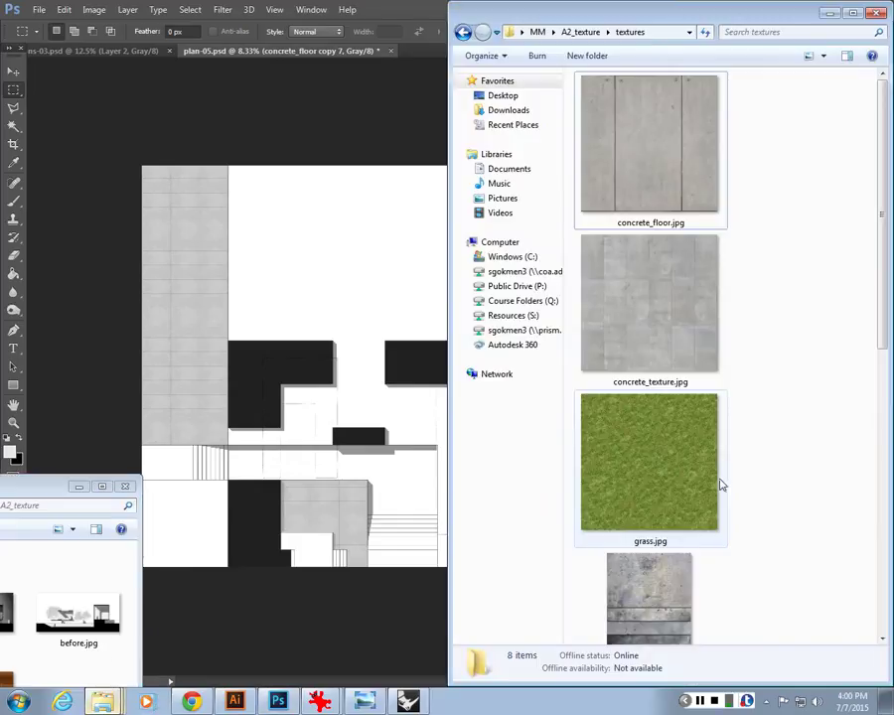
Drag grass.jpg into the plan and shrink it as a placed smart object.
{"action": "left_click_drag", "start_coordinate": [719, 482], "coordinate": [441, 304]}
{"action": "left_click_drag", "start_coordinate": [465, 243], "coordinate": [298, 409]}
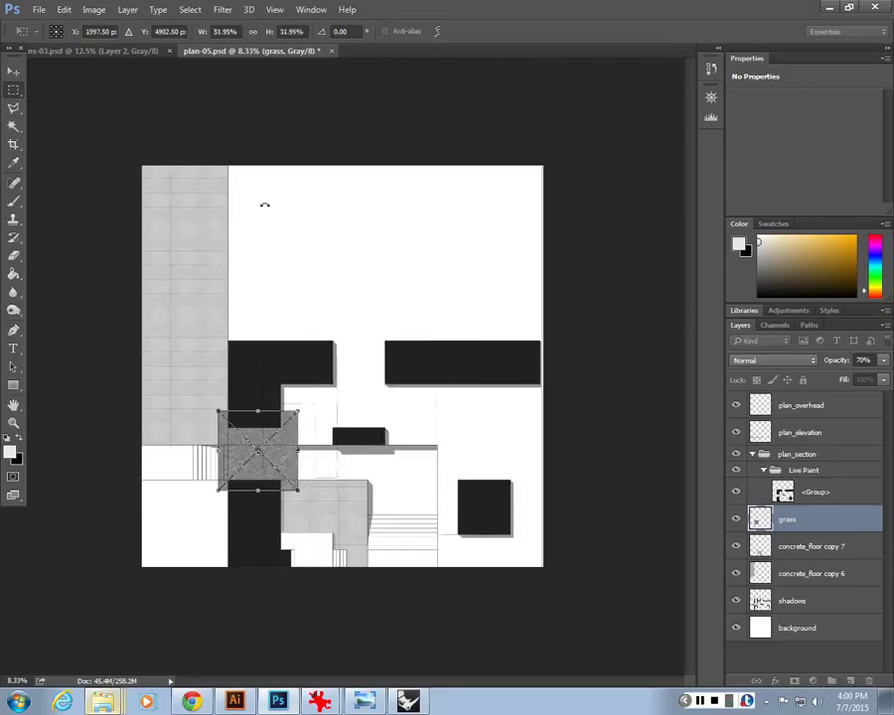
{"action": "key", "text": "Return"}
Move the grass patch up and right and resize it to a 1.463-inch square.
{"action": "key", "text": "ctrl+plus"}
{"action": "key", "text": "v"}
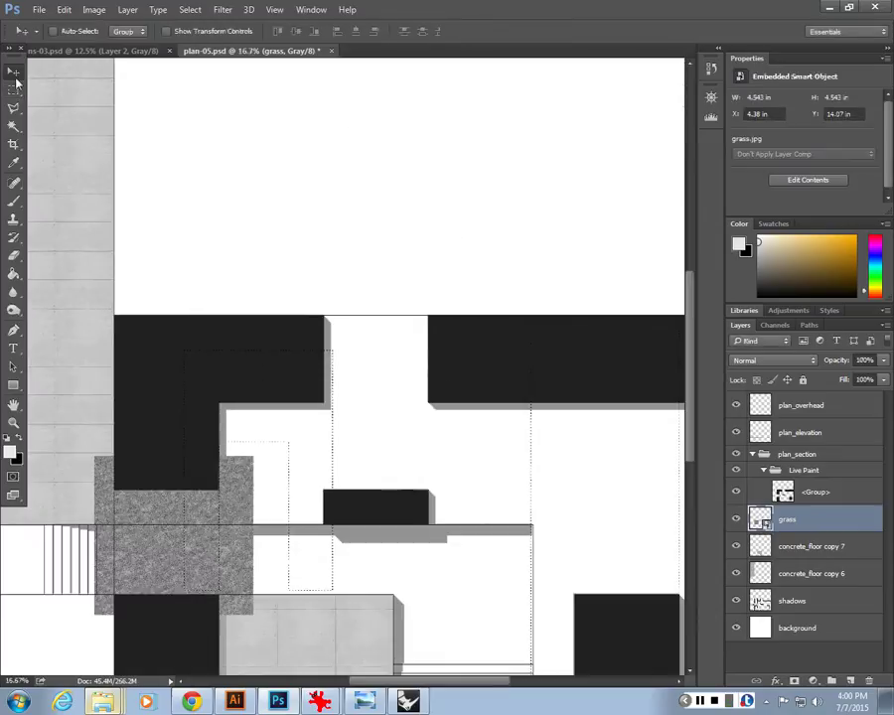
{"action": "left_click_drag", "start_coordinate": [199, 526], "coordinate": [290, 371]}
{"action": "key", "text": "ctrl+t"}
{"action": "left_click_drag", "start_coordinate": [336, 291], "coordinate": [249, 425]}
{"action": "key", "text": "Return"}
{"action": "key", "text": "ctrl+plus"}
{"action": "key", "text": "ctrl+plus"}
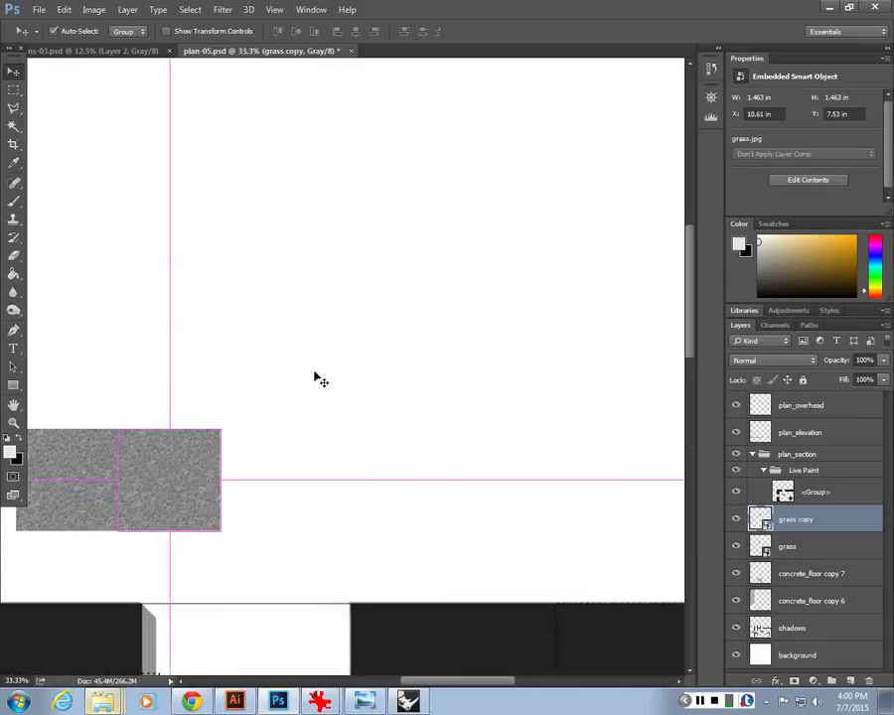
{"action": "key", "text": "ctrl+plus"}
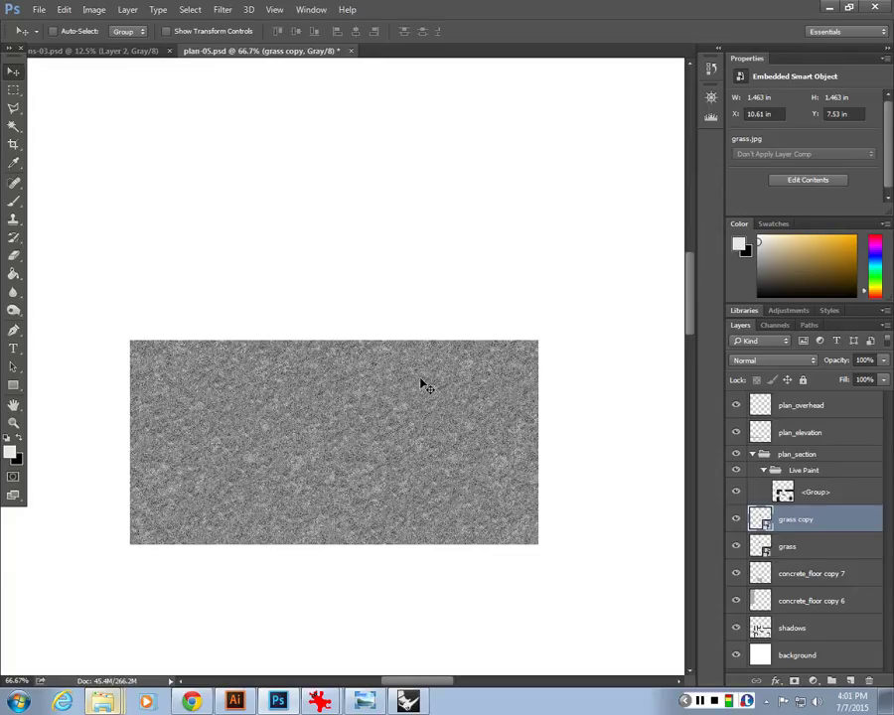
Merge the grass and grass copy layers into one grass strip.
{"action": "key", "text": "ctrl+minus"}
{"action": "key", "text": "ctrl+minus"}
{"action": "key", "text": "ctrl+minus"}
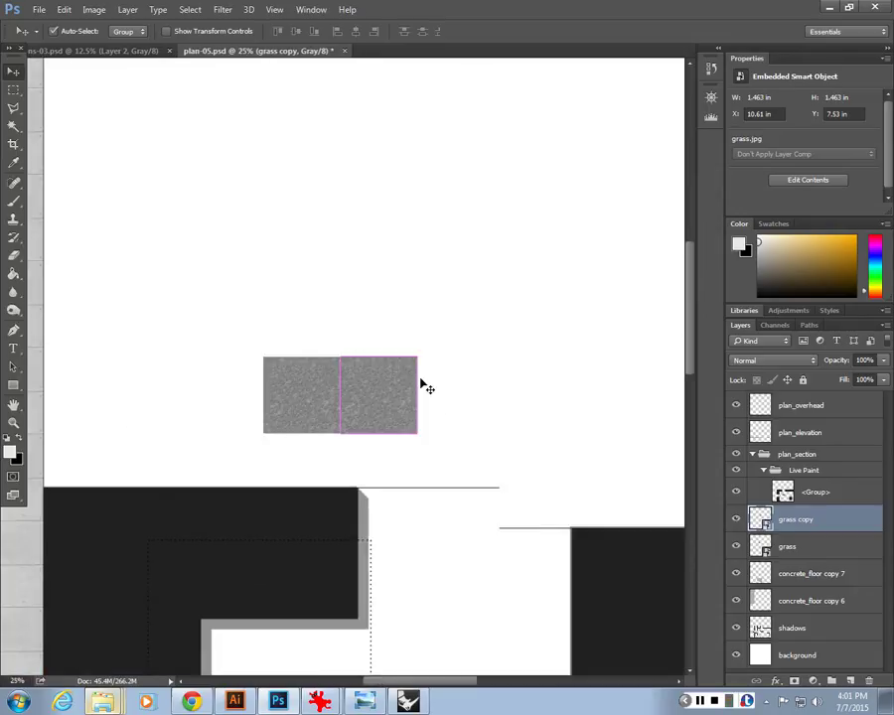
{"action": "key", "text": "ctrl+minus"}
{"action": "left_click_drag", "start_coordinate": [405, 511], "coordinate": [384, 556]}
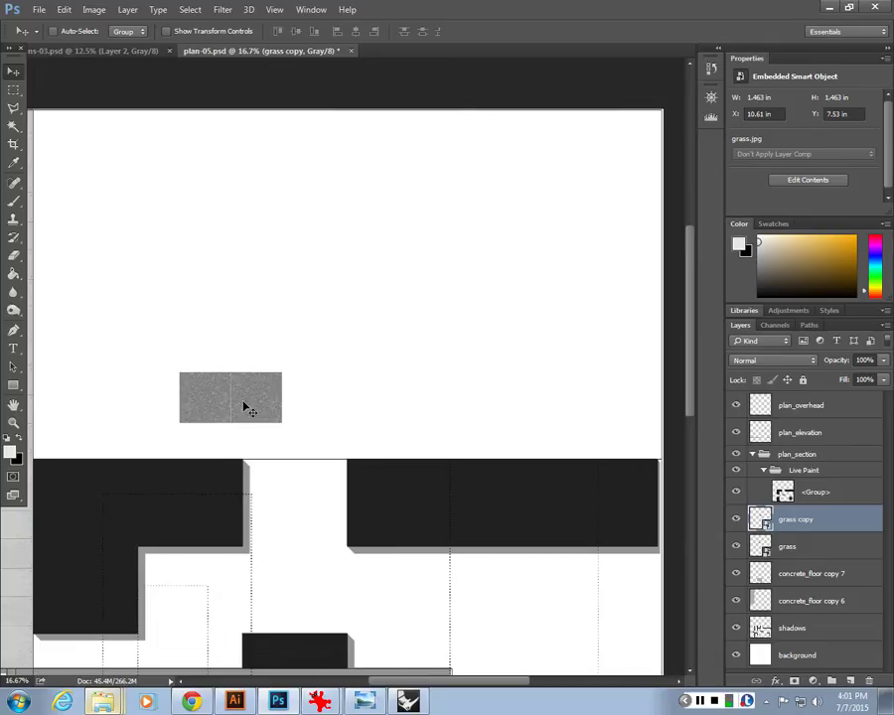
{"action": "key", "text": "ctrl+plus"}
{"action": "key", "text": "ctrl+plus"}
{"action": "key", "text": "ctrl+plus"}
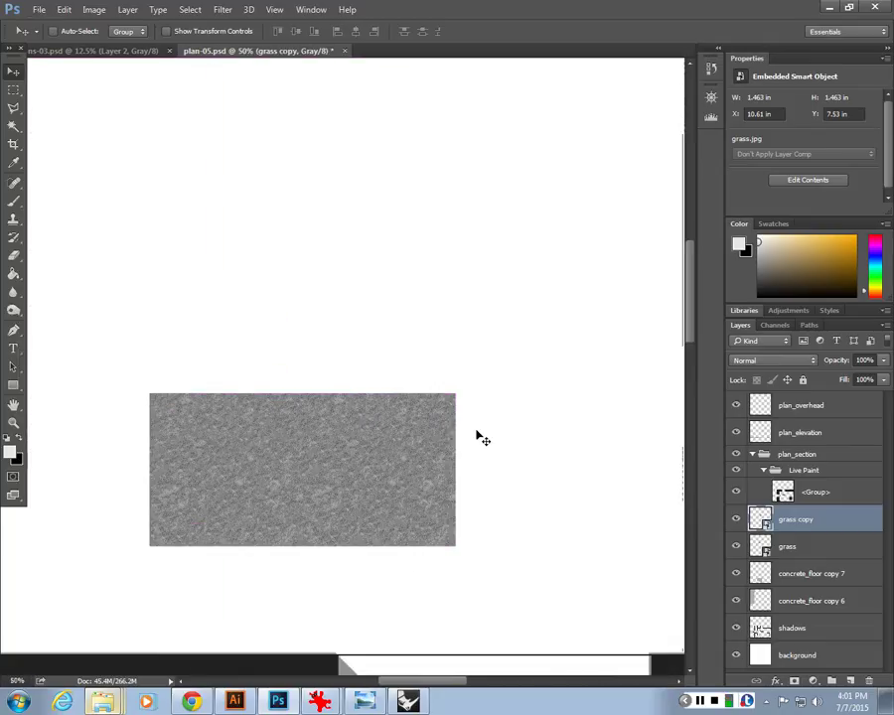
{"action": "left_click", "coordinate": [794, 546], "text": "shift"}
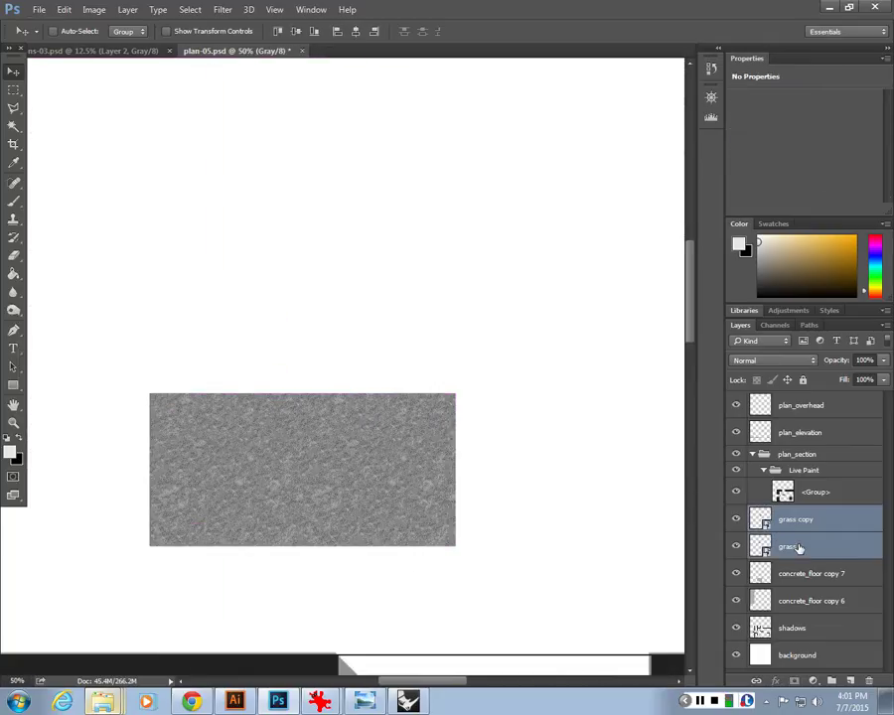
{"action": "key", "text": "ctrl+e"}
Duplicate the grass strip above itself and merge both into a square grass copy 2 tile.
{"action": "left_click_drag", "start_coordinate": [404, 502], "coordinate": [366, 344]}
{"action": "left_click", "coordinate": [795, 546], "text": "shift"}
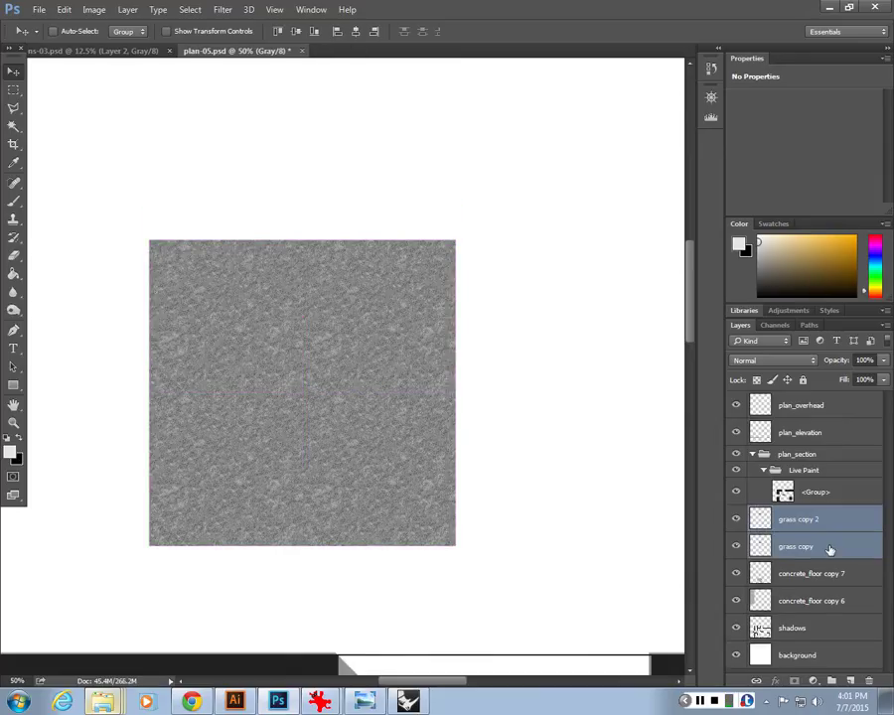
{"action": "left_click", "coordinate": [800, 529]}
{"action": "left_click", "coordinate": [812, 547], "text": "shift"}
{"action": "key", "text": "ctrl+e"}
{"action": "key", "text": "ctrl+minus"}
{"action": "key", "text": "ctrl+minus"}
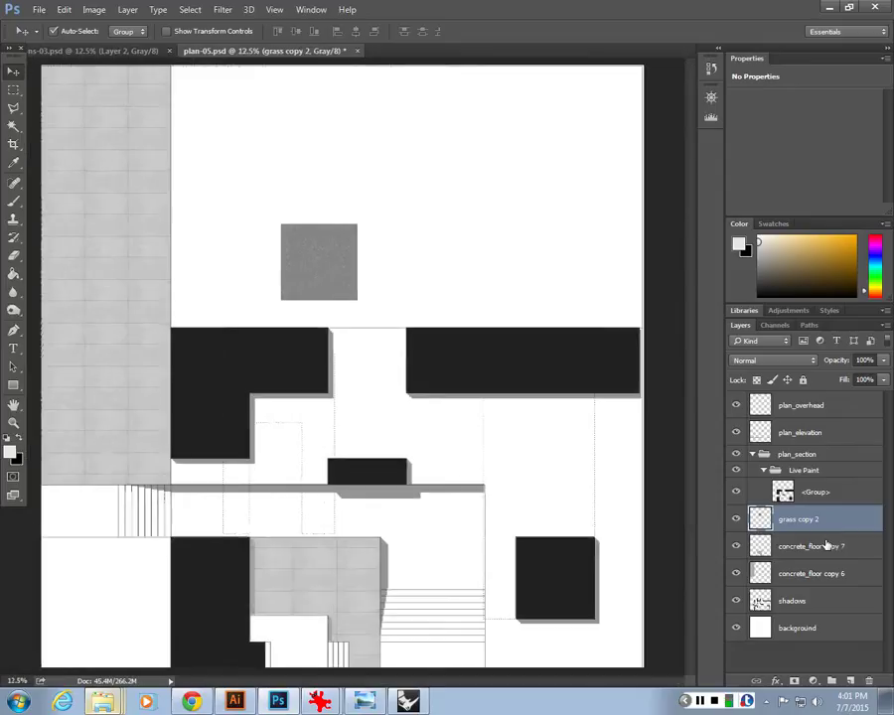
{"action": "key", "text": "ctrl+plus"}
{"action": "scroll", "coordinate": [425, 498], "scroll_direction": "down", "scroll_amount": 3}
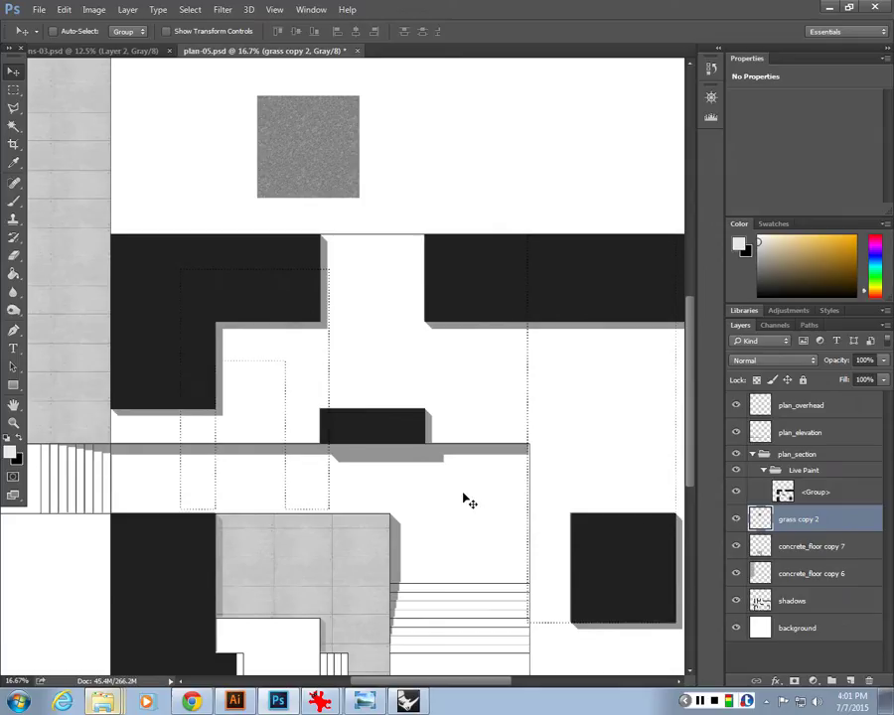
{"action": "key", "text": "ctrl+minus"}
{"action": "key", "text": "ctrl+minus"}
Move the grass tile to the top-right corner and scale it about 429% to the black blocks.
{"action": "key", "text": "ctrl+plus"}
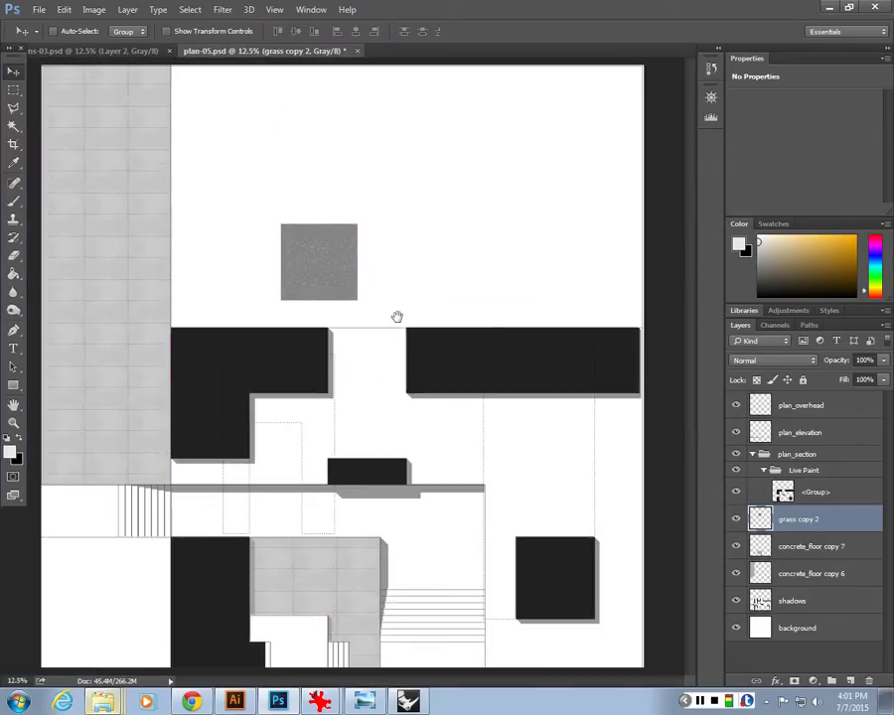
{"action": "left_click_drag", "start_coordinate": [337, 259], "coordinate": [619, 113]}
{"action": "key", "text": "ctrl+t"}
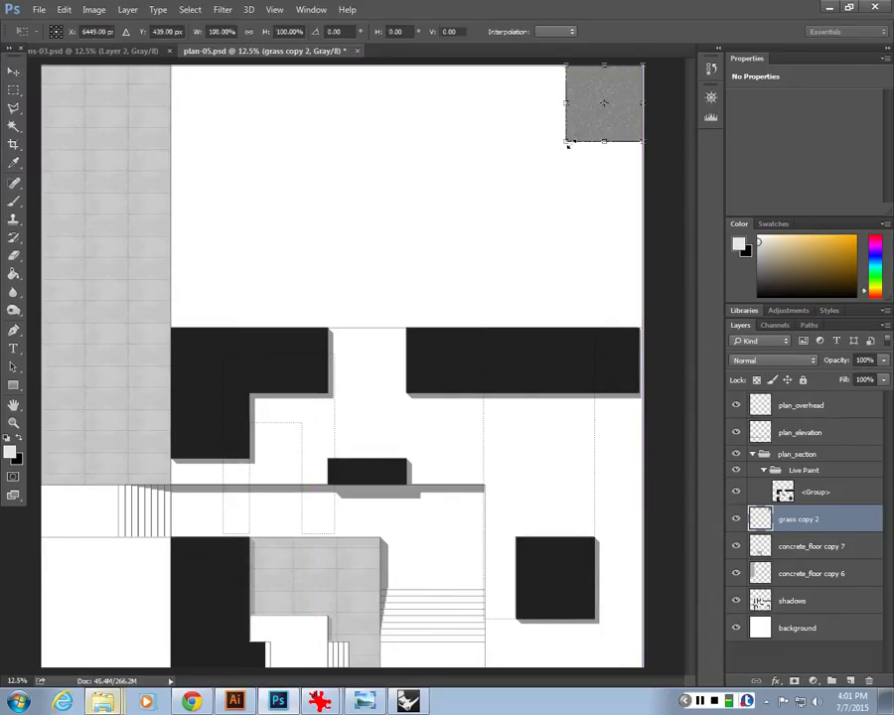
{"action": "left_click_drag", "start_coordinate": [567, 142], "coordinate": [286, 362]}
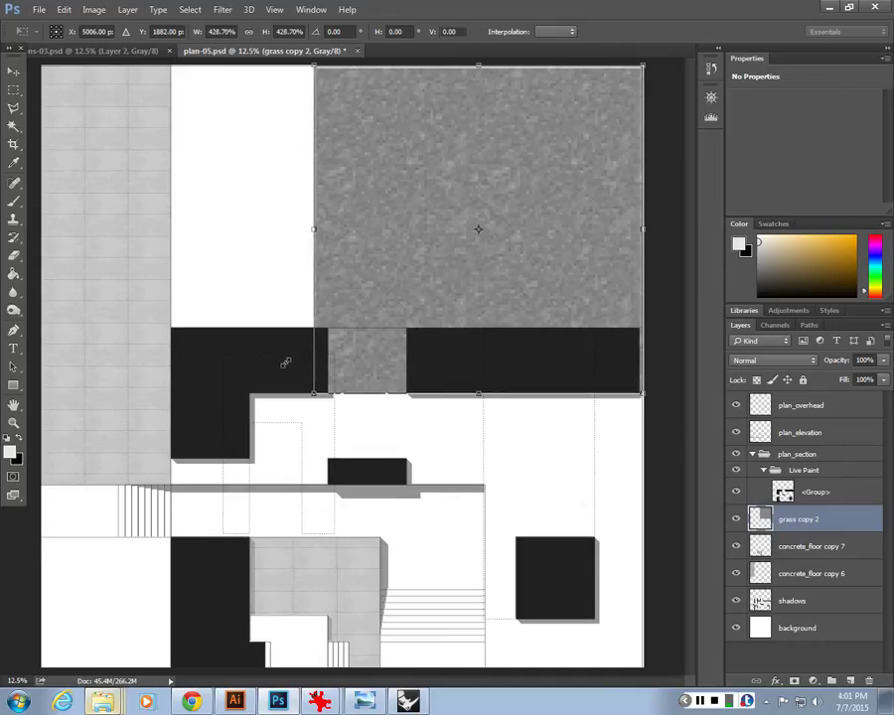
{"action": "key", "text": "ctrl+plus"}
{"action": "key", "text": "ctrl+plus"}
{"action": "key", "text": "ctrl+plus"}
{"action": "scroll", "coordinate": [298, 139], "scroll_direction": "up", "scroll_amount": 3}
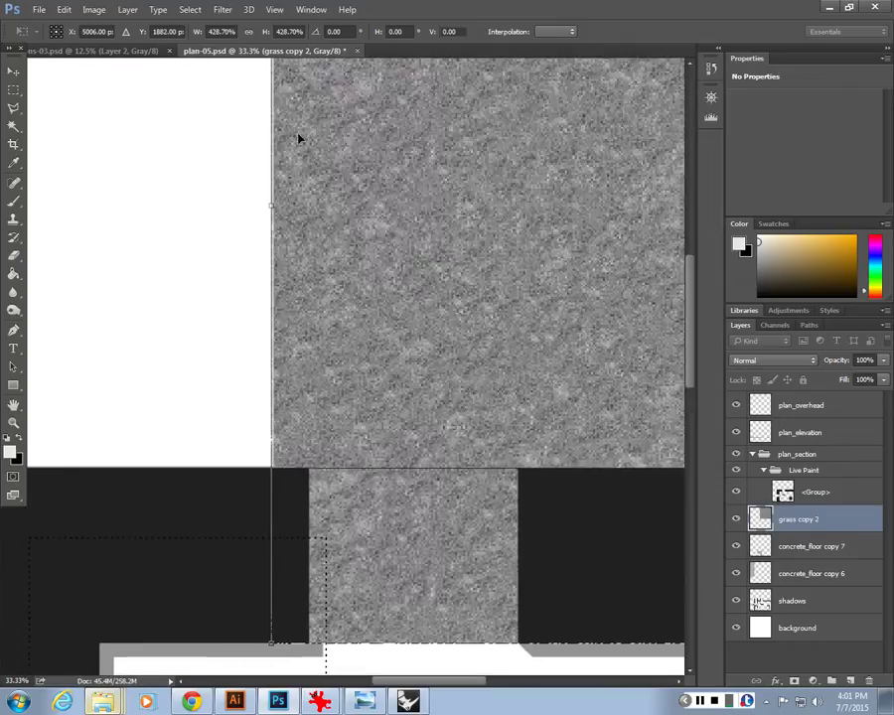
{"action": "left_click_drag", "start_coordinate": [342, 222], "coordinate": [380, 227]}
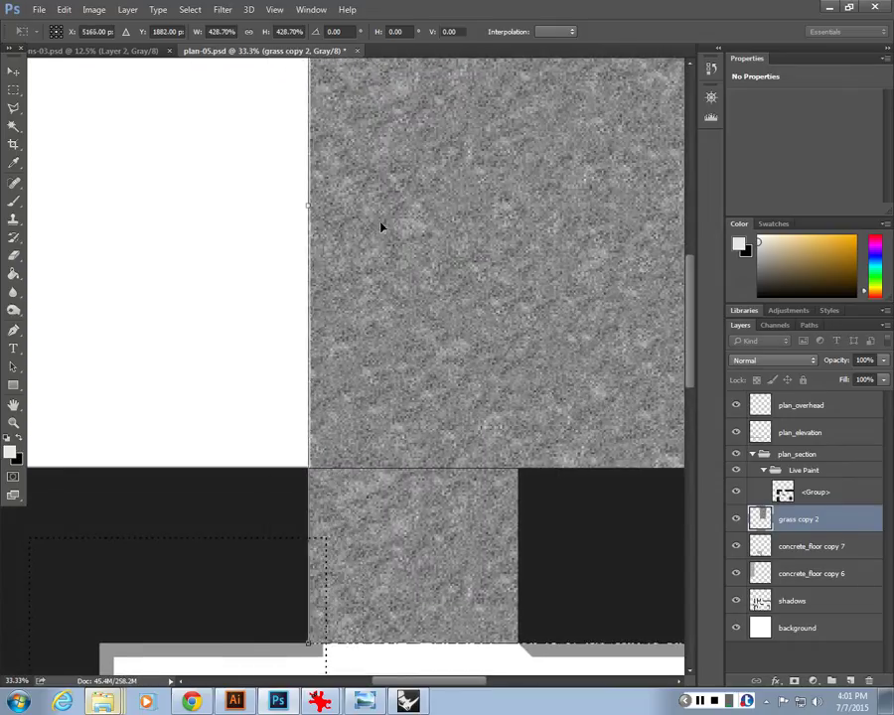
{"action": "key", "text": "ctrl+minus"}
{"action": "key", "text": "ctrl+minus"}
{"action": "key", "text": "ctrl+minus"}
{"action": "key", "text": "ctrl+minus"}
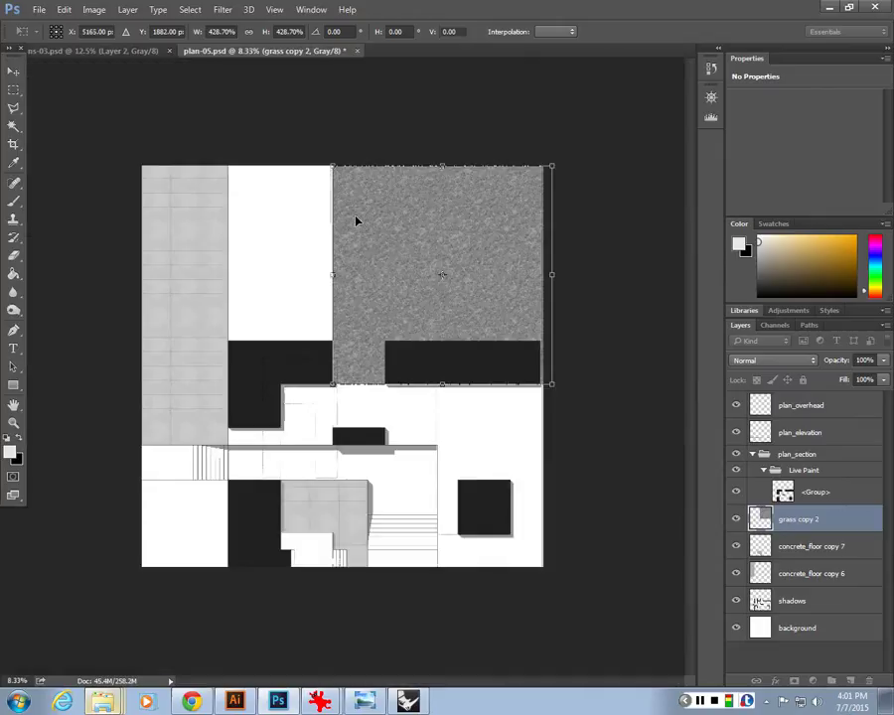
{"action": "key", "text": "Return"}
{"action": "key", "text": "ctrl+plus"}
{"action": "key", "text": "ctrl+plus"}
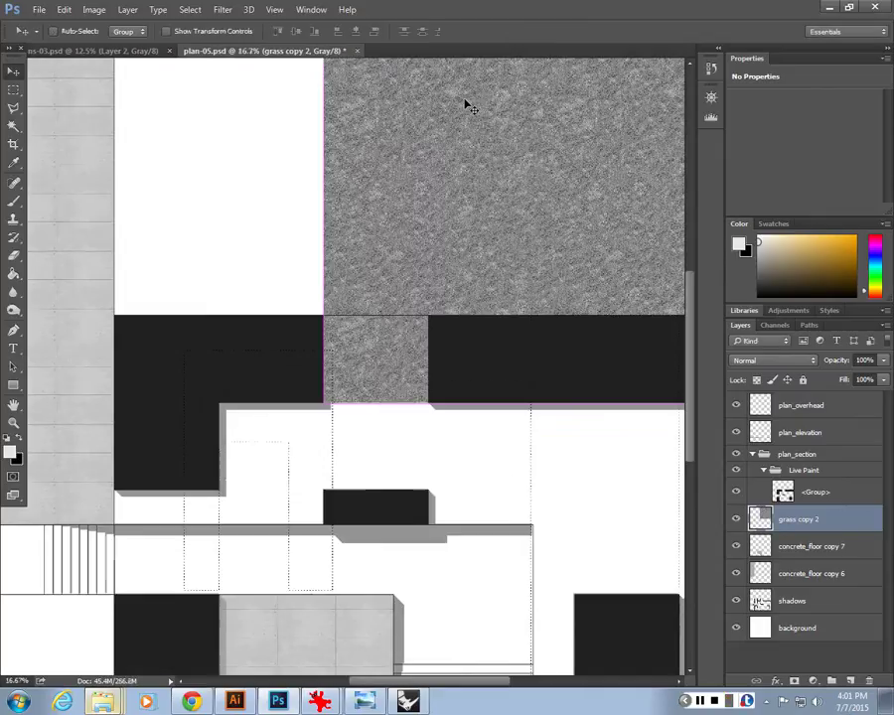
{"action": "left_click_drag", "start_coordinate": [463, 95], "coordinate": [310, 242]}
Apply an S-shaped Curves adjustment to the grass copy 2 texture for stronger contrast.
{"action": "key", "text": "ctrl+m"}
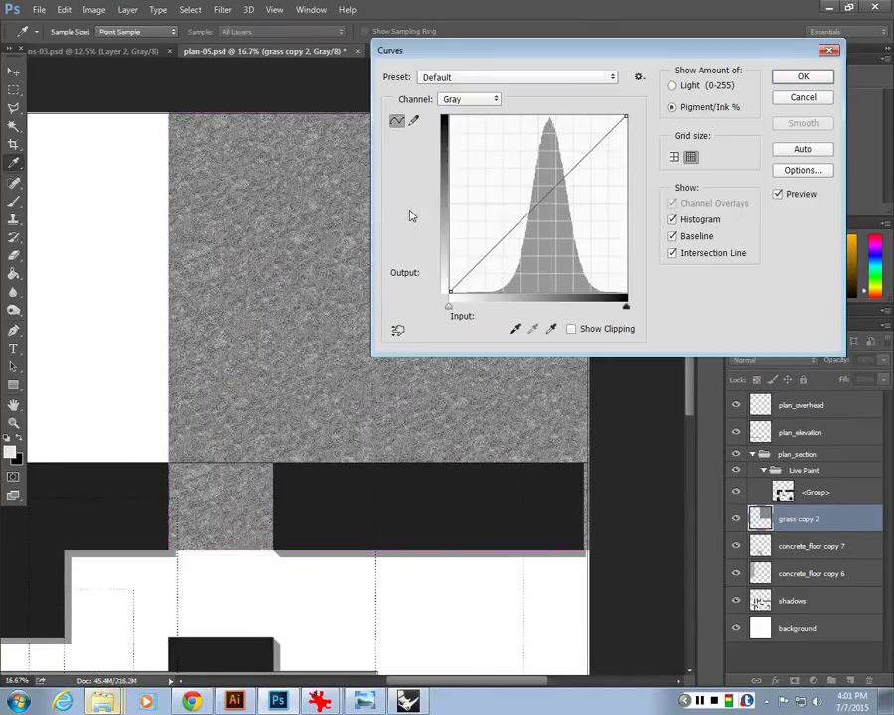
{"action": "left_click_drag", "start_coordinate": [552, 190], "coordinate": [536, 222]}
{"action": "left_click", "coordinate": [562, 183]}
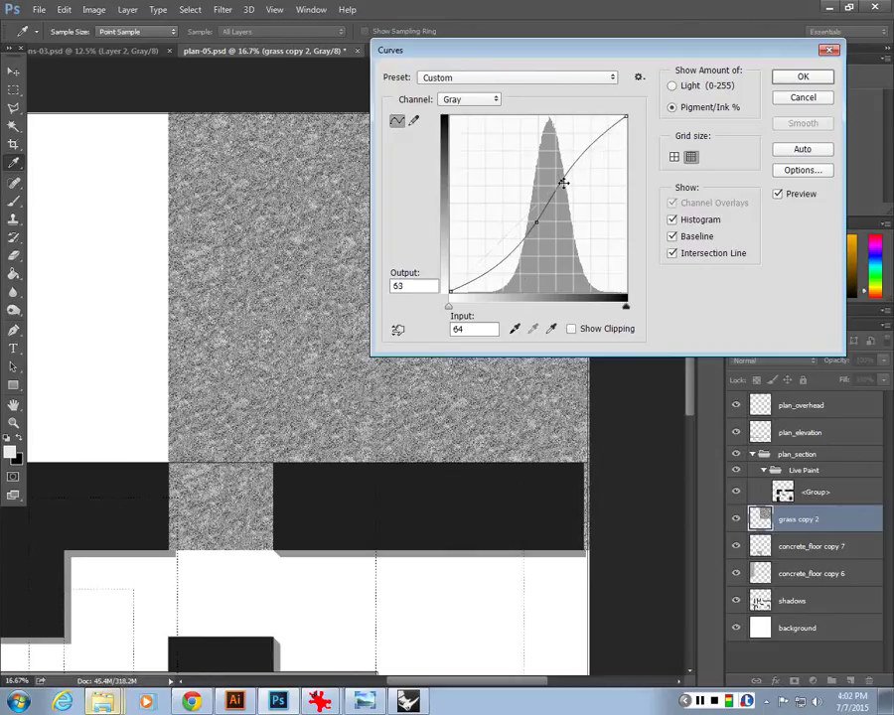
{"action": "left_click_drag", "start_coordinate": [562, 182], "coordinate": [562, 180]}
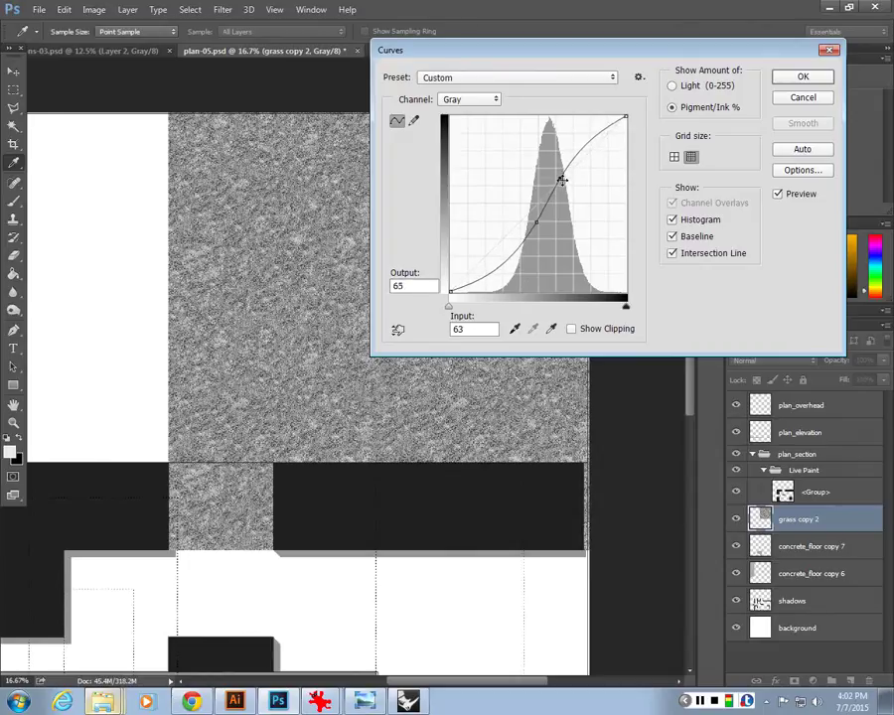
{"action": "left_click", "coordinate": [800, 79]}
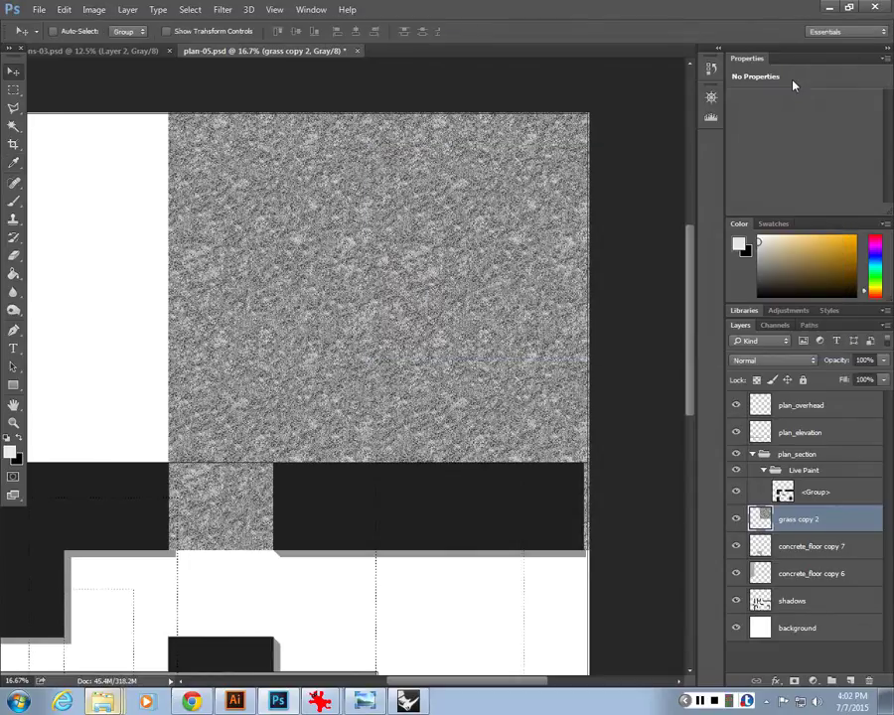
{"action": "key", "text": "ctrl+minus"}
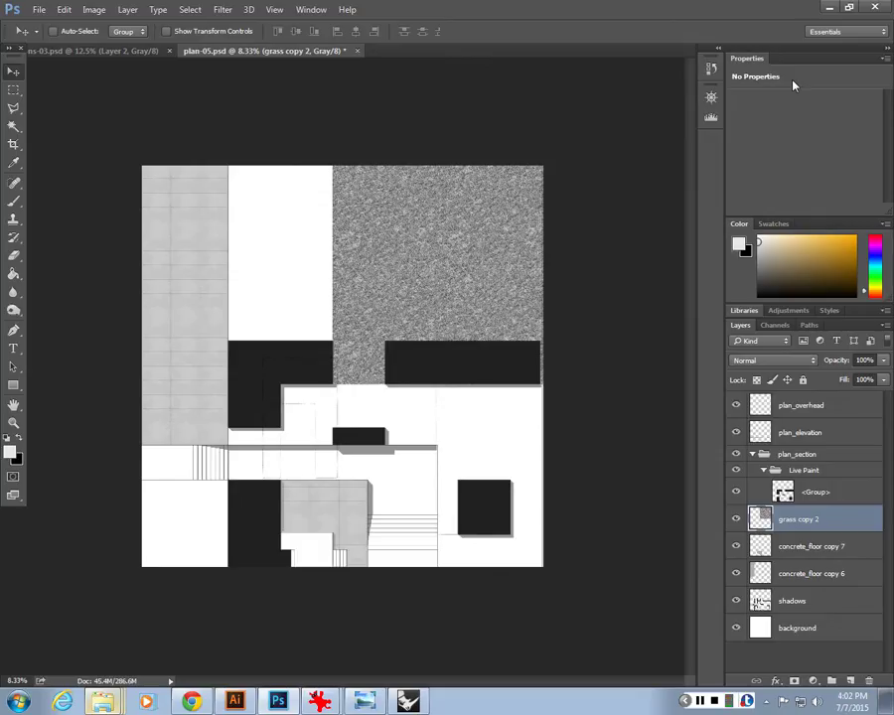
Shrink the grass texture, duplicate it left and down, and merge the copies into one tile.
{"action": "key", "text": "ctrl+plus"}
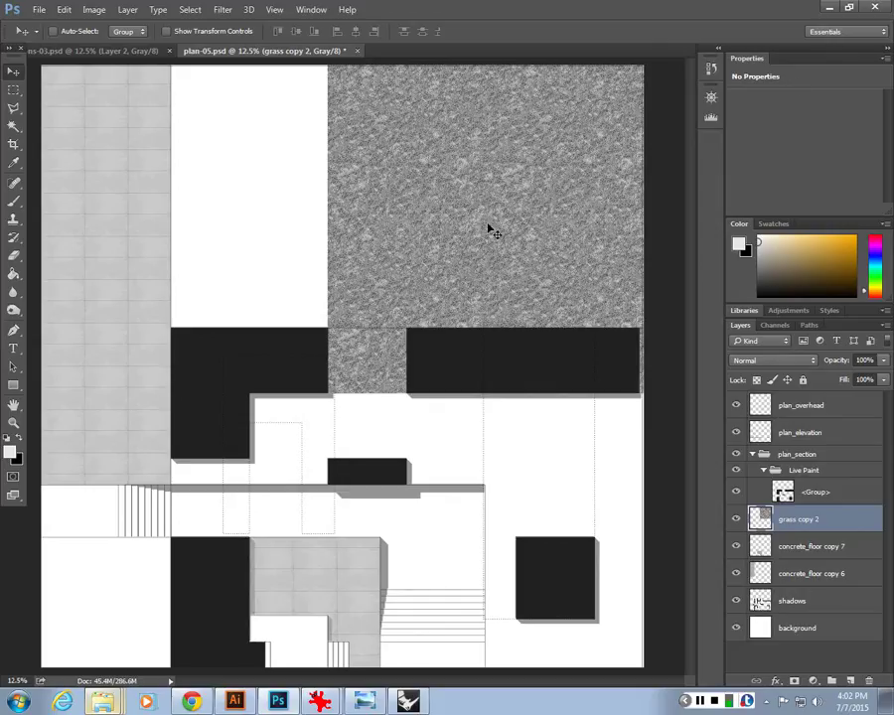
{"action": "key", "text": "ctrl+t"}
{"action": "left_click_drag", "start_coordinate": [328, 394], "coordinate": [518, 182]}
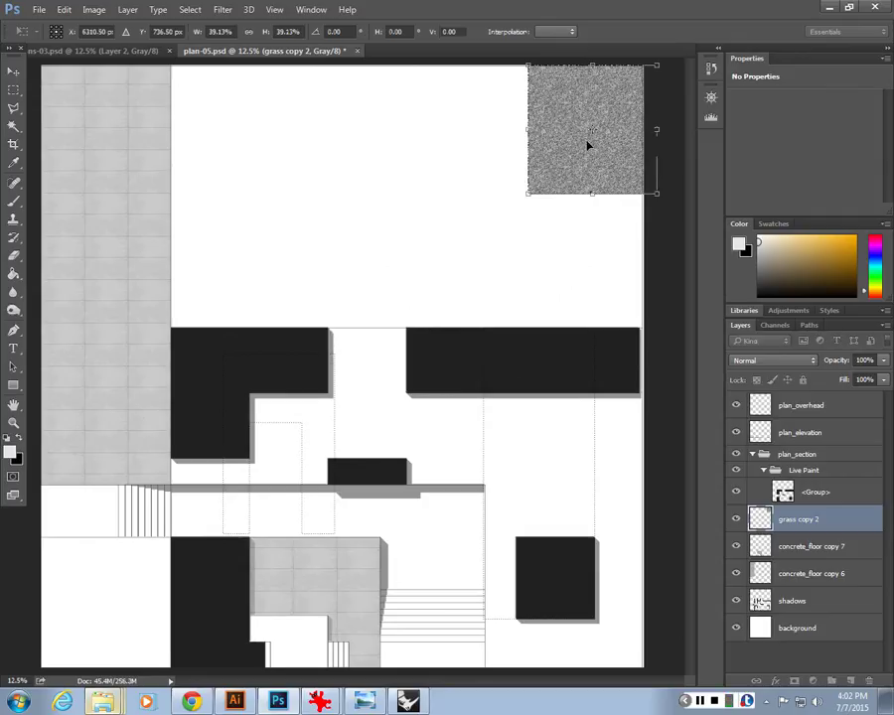
{"action": "key", "text": "Return"}
{"action": "left_click_drag", "start_coordinate": [587, 146], "coordinate": [468, 139]}
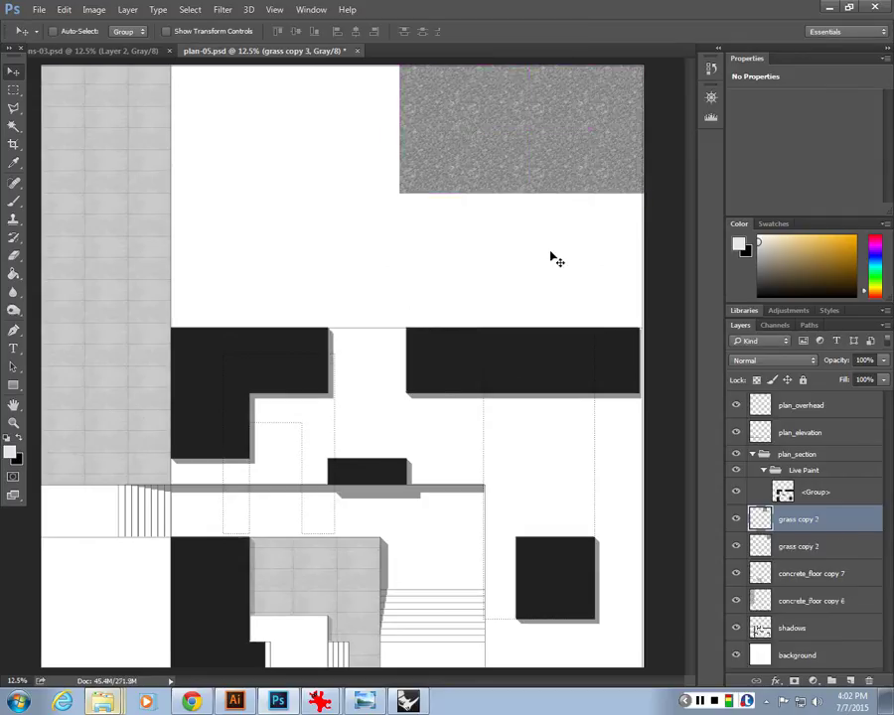
{"action": "left_click", "coordinate": [799, 546], "text": "shift"}
{"action": "key", "text": "ctrl+e"}
{"action": "left_click_drag", "start_coordinate": [528, 105], "coordinate": [485, 231]}
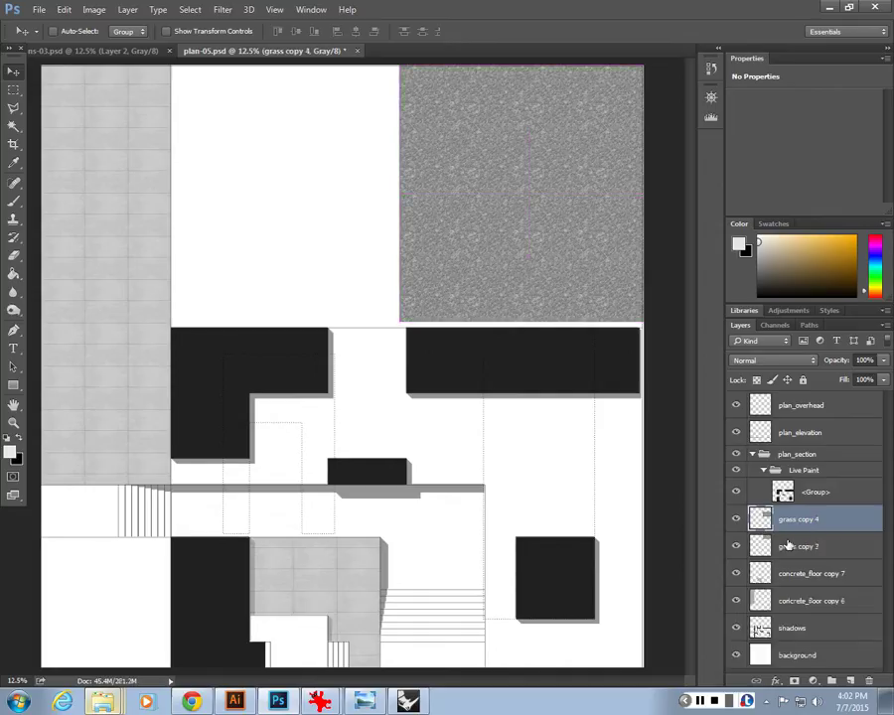
{"action": "left_click", "coordinate": [787, 545], "text": "shift"}
{"action": "key", "text": "ctrl+e"}
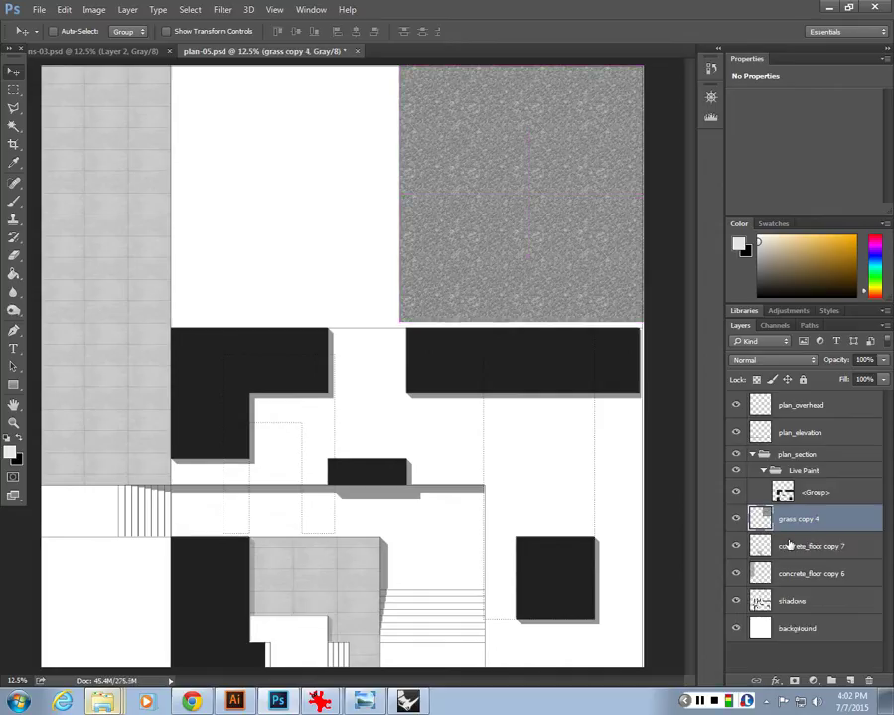
Move the merged grass tile to the plan's lower-left corner and scale it to fill the square.
{"action": "key", "text": "ctrl+t"}
{"action": "left_click_drag", "start_coordinate": [395, 324], "coordinate": [402, 319]}
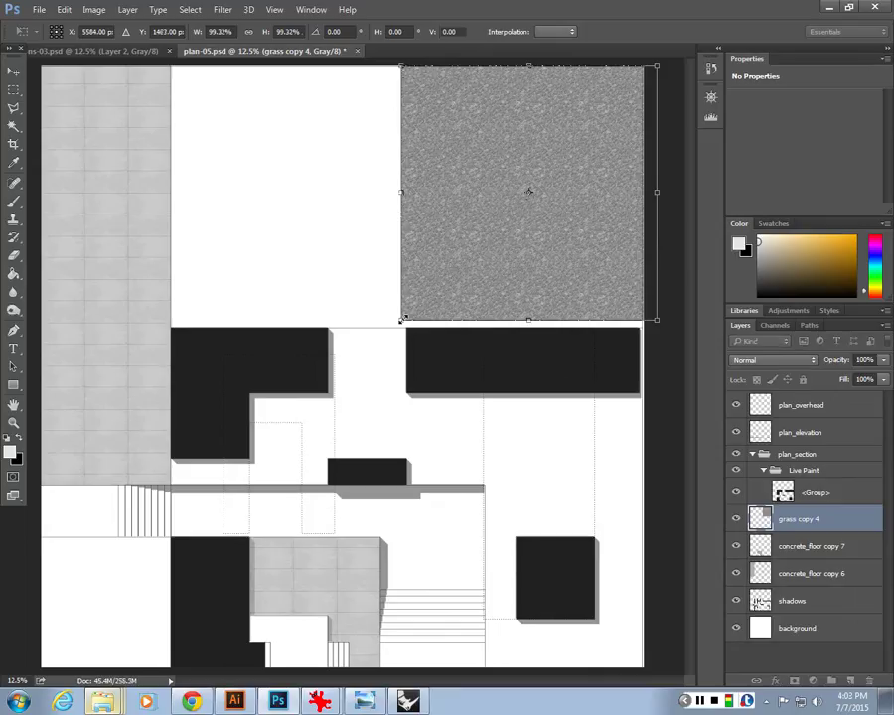
{"action": "key", "text": "ctrl+minus"}
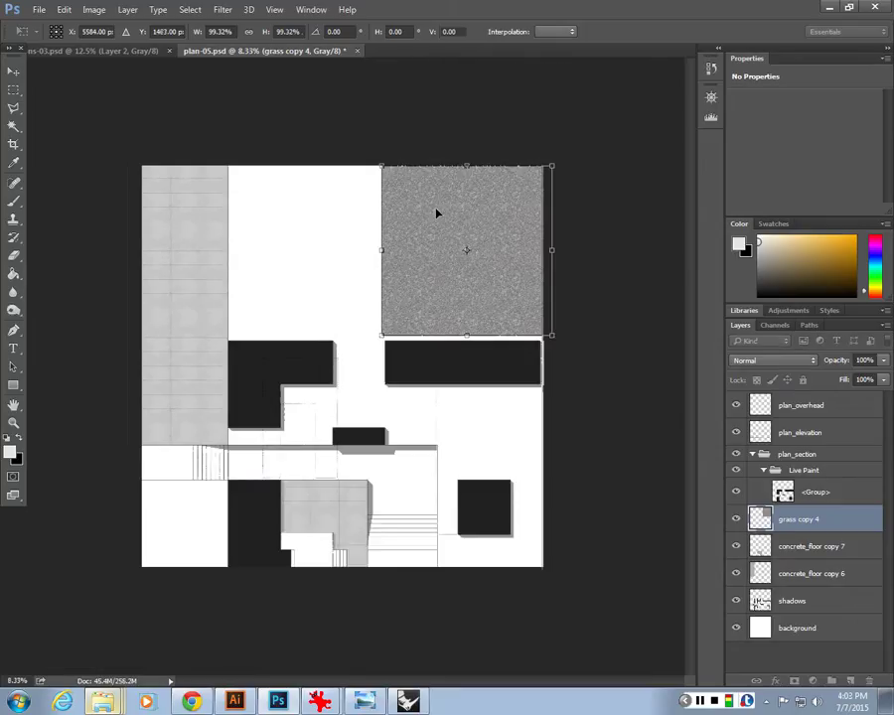
{"action": "left_click_drag", "start_coordinate": [441, 212], "coordinate": [199, 527]}
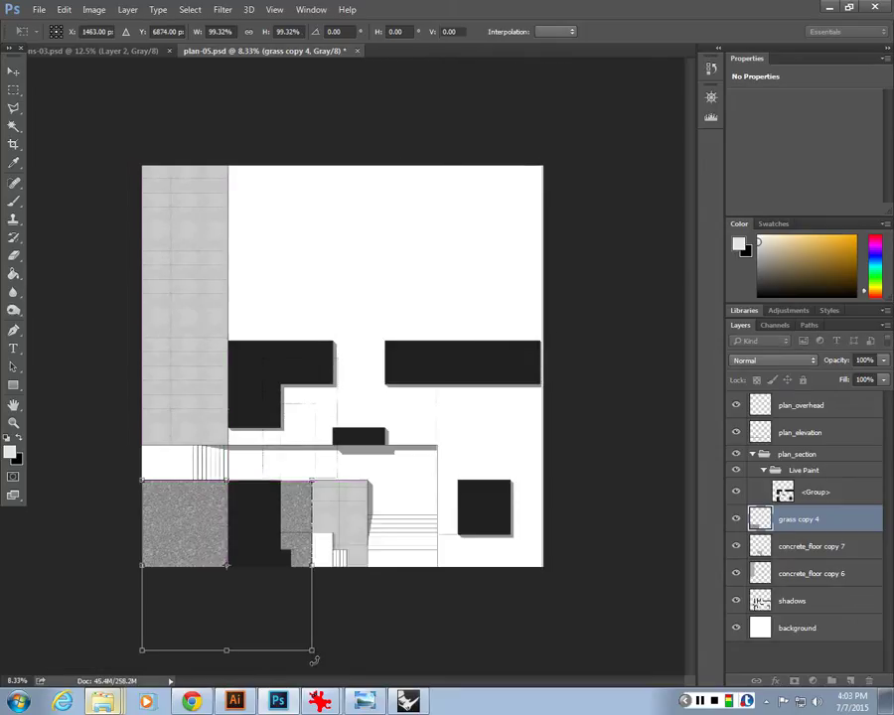
{"action": "left_click_drag", "start_coordinate": [312, 651], "coordinate": [239, 565]}
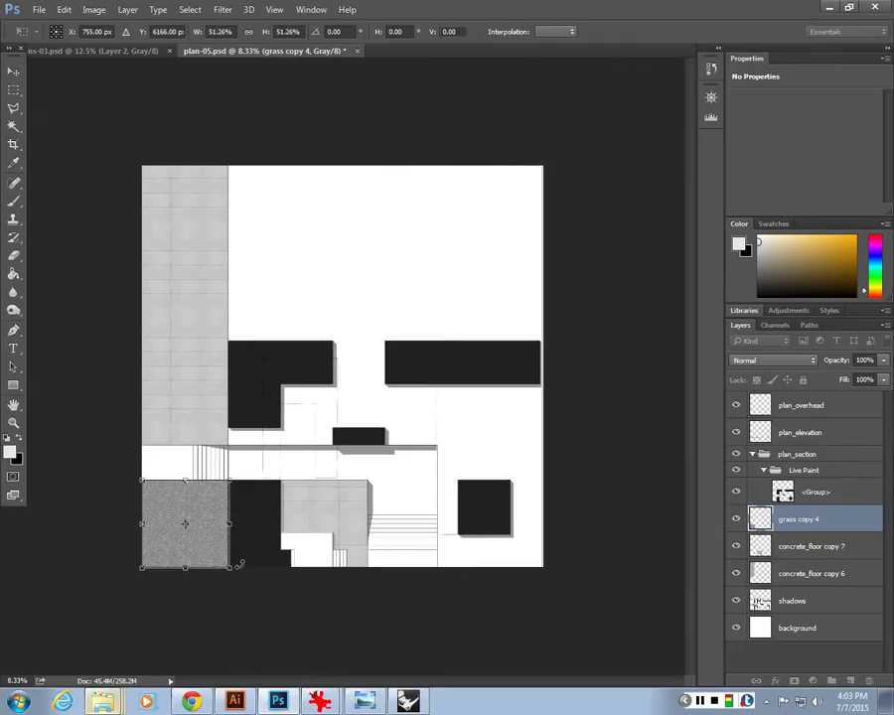
{"action": "key", "text": "Return"}
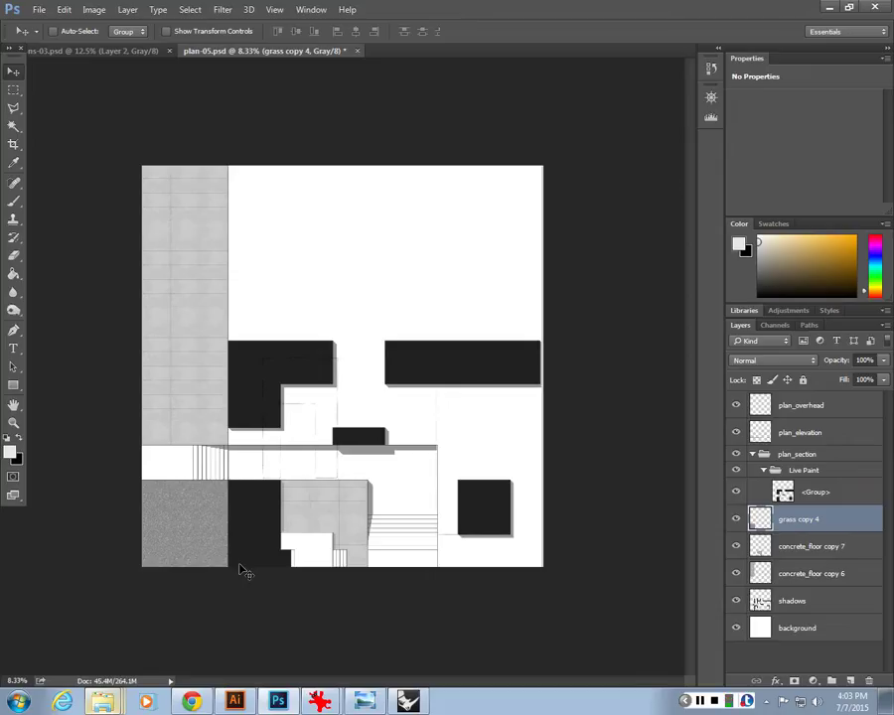
Select the concrete_floor copy 7 layer from the canvas layer list and hide it.
{"action": "key", "text": "ctrl+minus"}
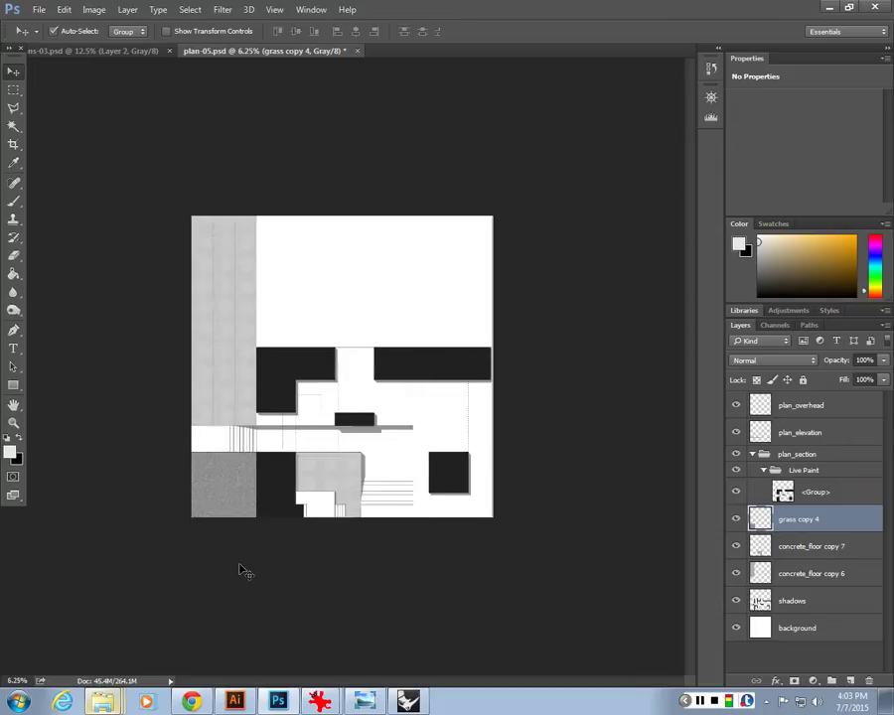
{"action": "key", "text": "ctrl+plus"}
{"action": "key", "text": "ctrl+plus"}
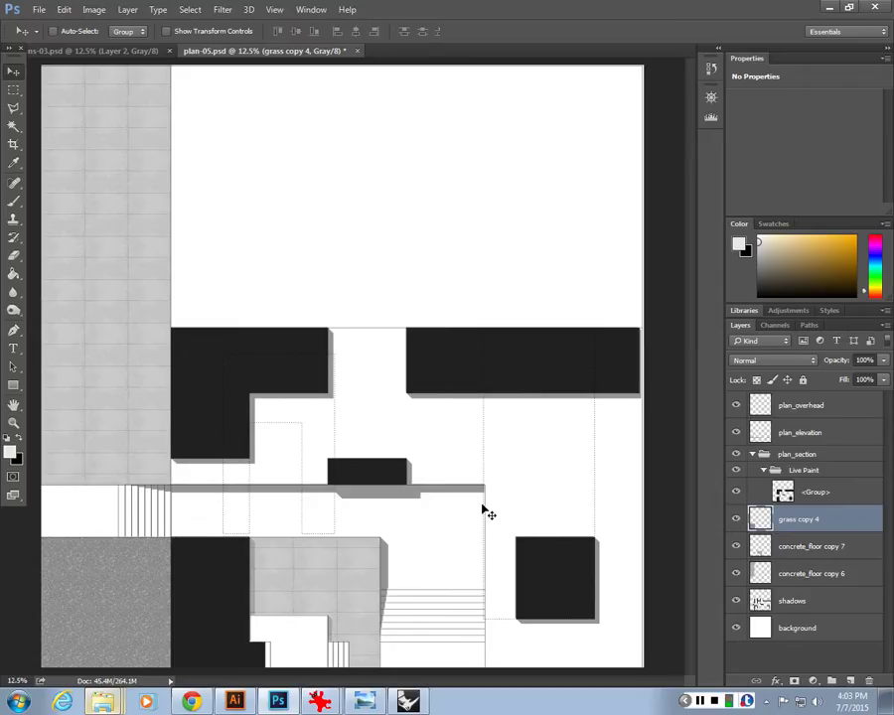
{"action": "right_click", "coordinate": [302, 576]}
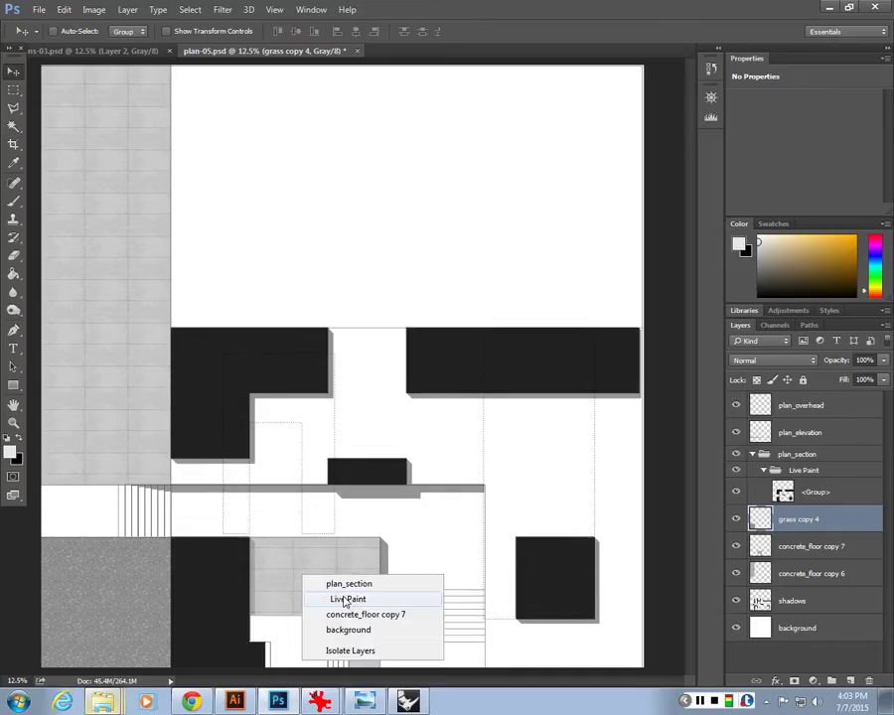
{"action": "left_click", "coordinate": [360, 548]}
{"action": "right_click", "coordinate": [330, 570]}
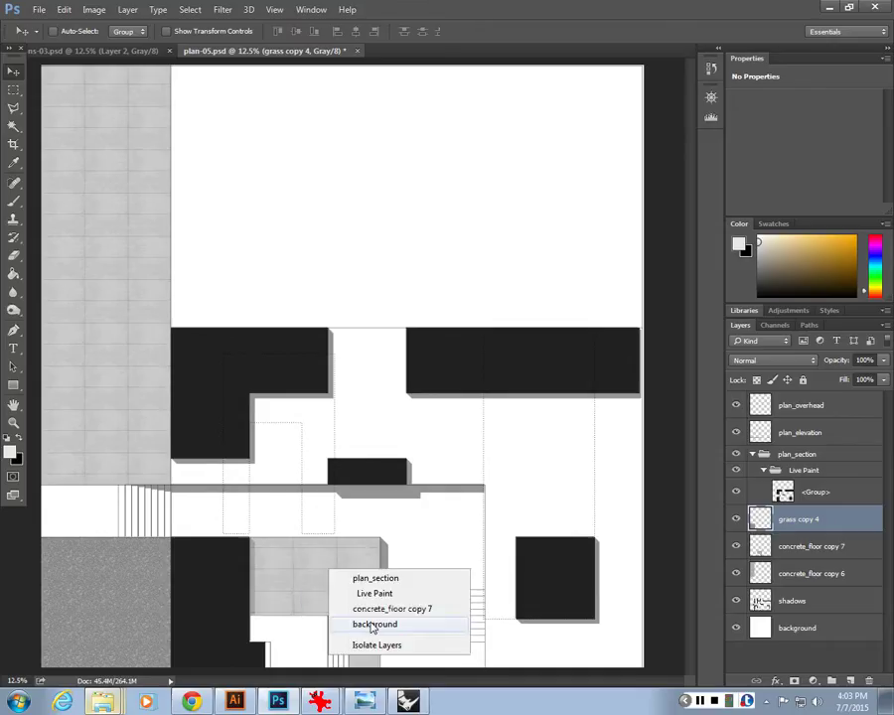
{"action": "left_click", "coordinate": [391, 609]}
{"action": "left_click", "coordinate": [736, 546]}
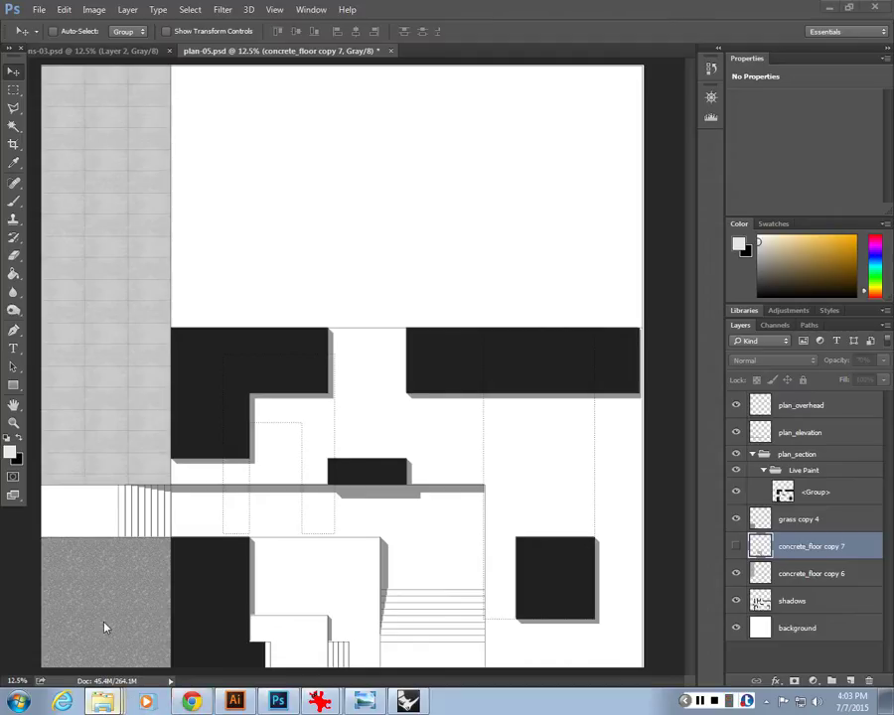
Open the textures folder in File Explorer and pick wall_2.jpg.
{"action": "key", "text": "alt+Tab"}
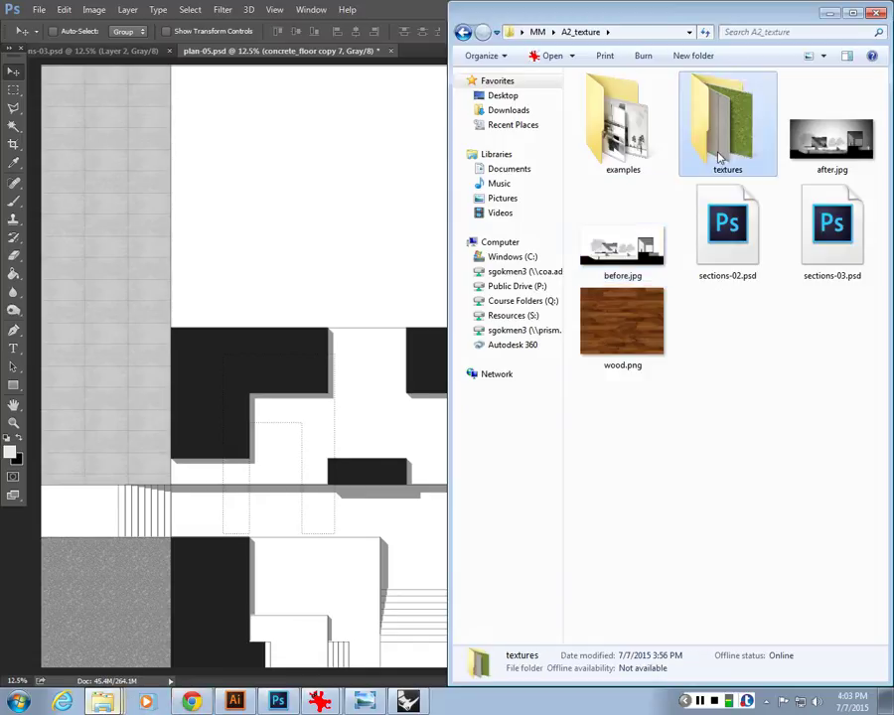
{"action": "double_click", "coordinate": [718, 156]}
{"action": "left_click", "coordinate": [740, 293]}
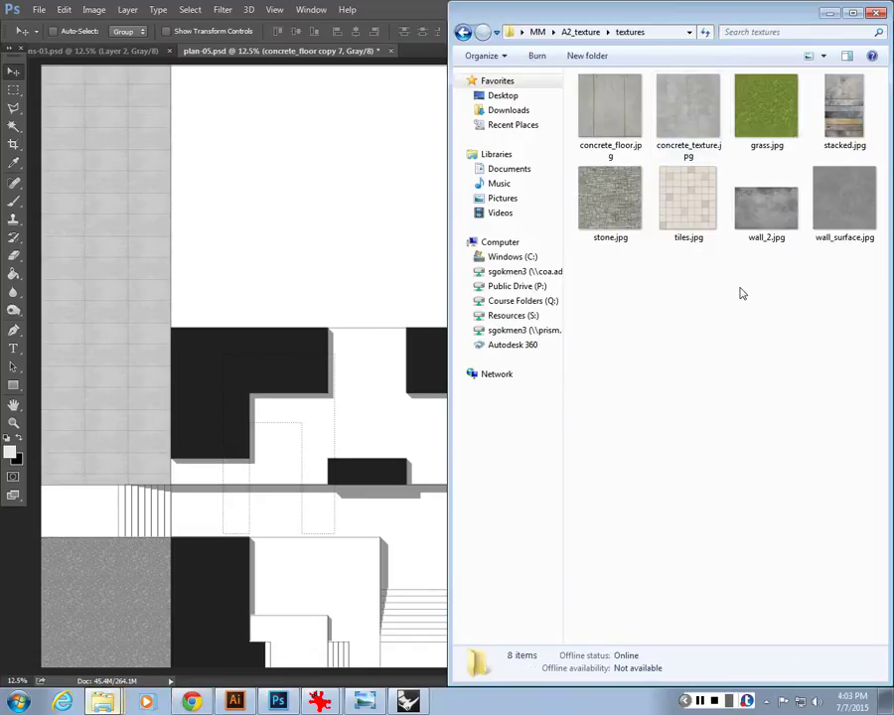
{"action": "left_click", "coordinate": [772, 214]}
Place wall_2.jpg on the plan and scale it over the lower-middle area beside the grass.
{"action": "left_click_drag", "start_coordinate": [766, 213], "coordinate": [339, 419]}
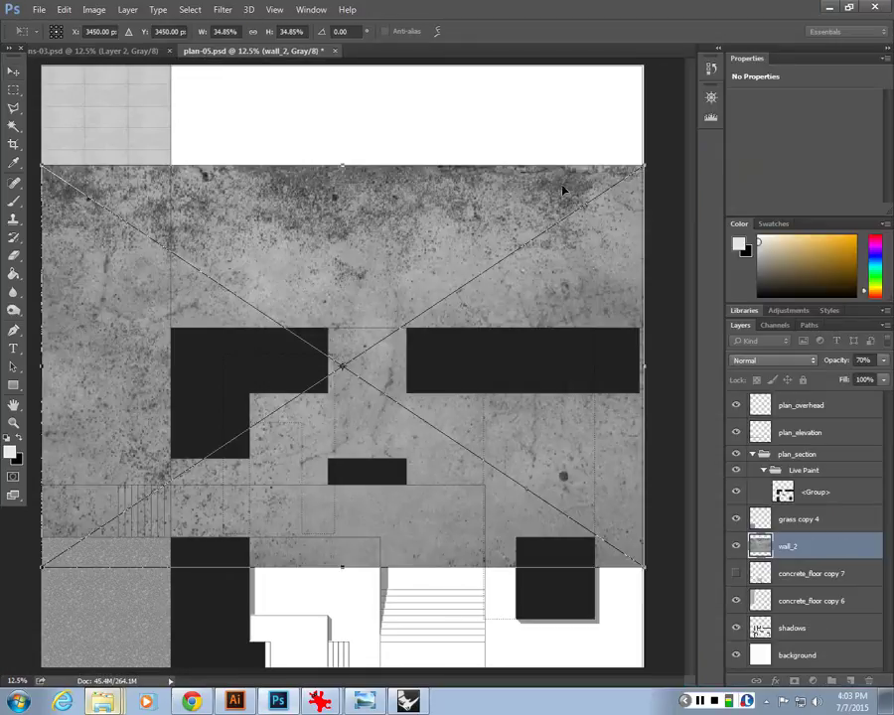
{"action": "left_click_drag", "start_coordinate": [644, 164], "coordinate": [249, 405]}
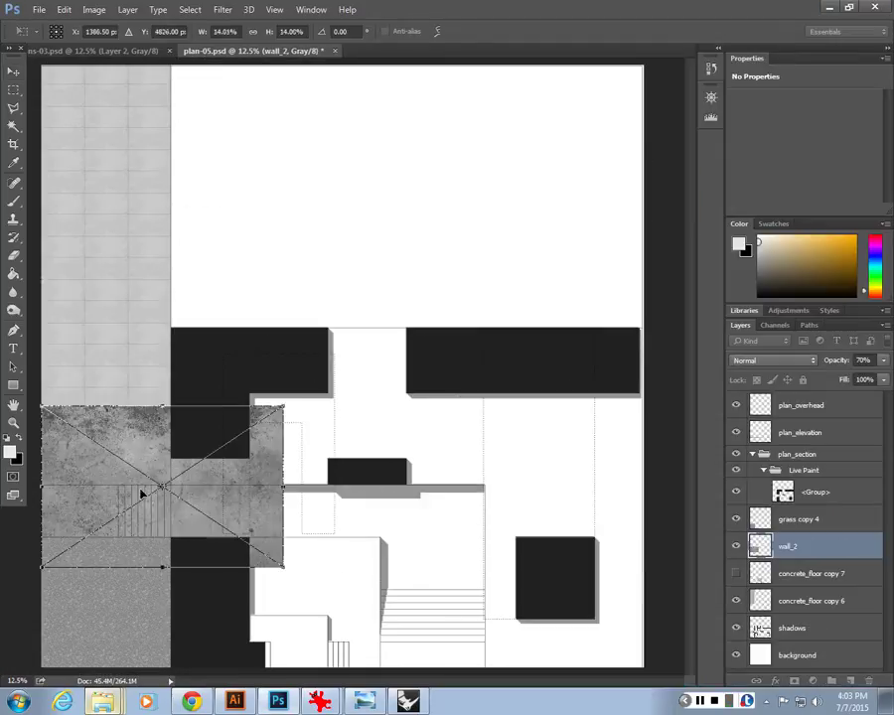
{"action": "left_click_drag", "start_coordinate": [131, 485], "coordinate": [259, 518]}
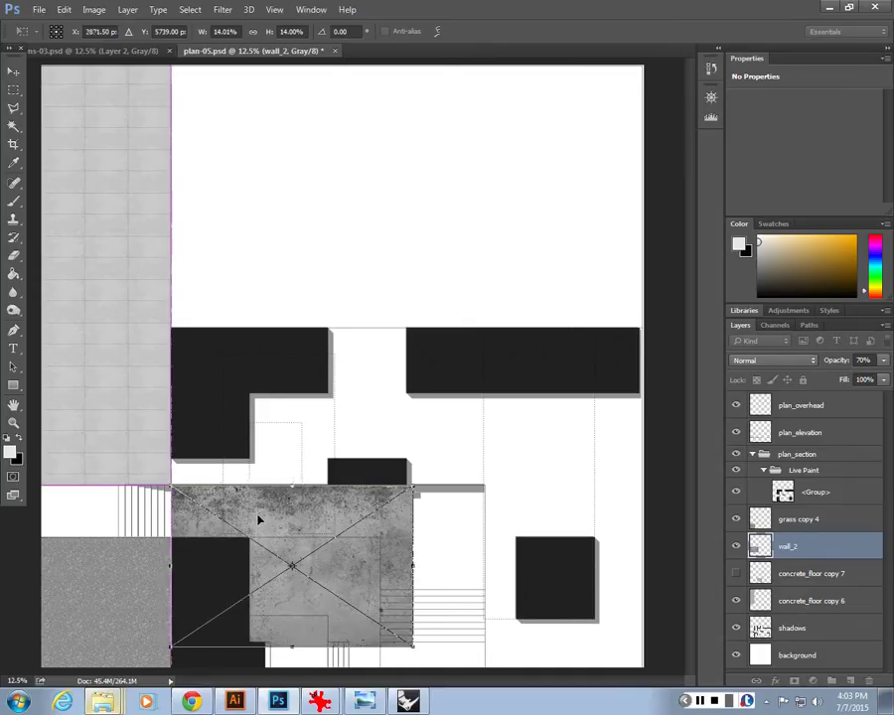
{"action": "left_click_drag", "start_coordinate": [413, 645], "coordinate": [490, 671]}
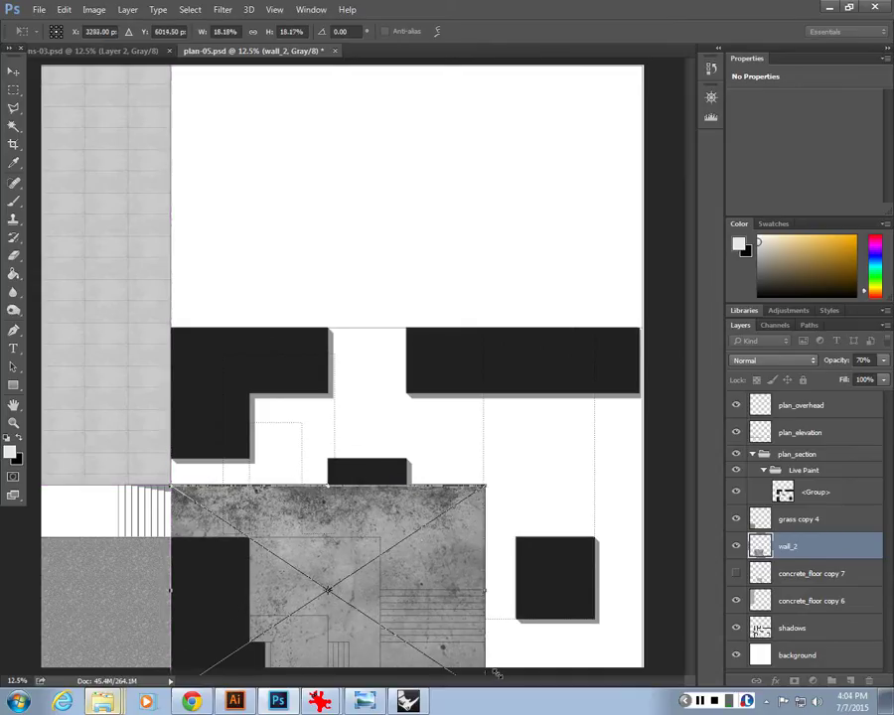
{"action": "key", "text": "Return"}
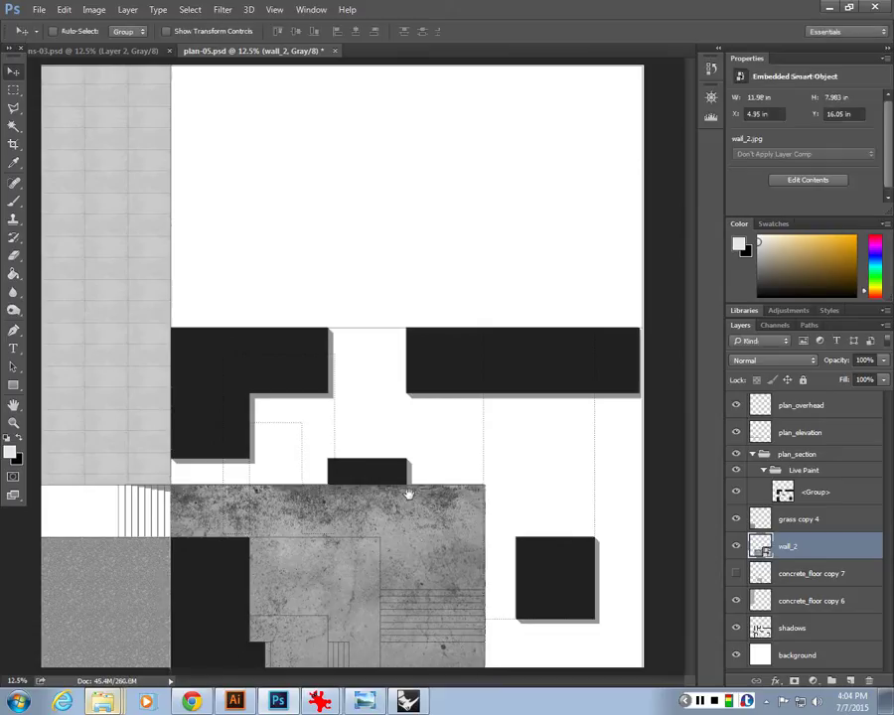
Nudge the wall_2 texture slightly right and down with the arrow keys.
{"action": "scroll", "coordinate": [449, 273], "scroll_direction": "up", "scroll_amount": 1}
{"action": "scroll", "coordinate": [450, 273], "scroll_direction": "up", "scroll_amount": 1}
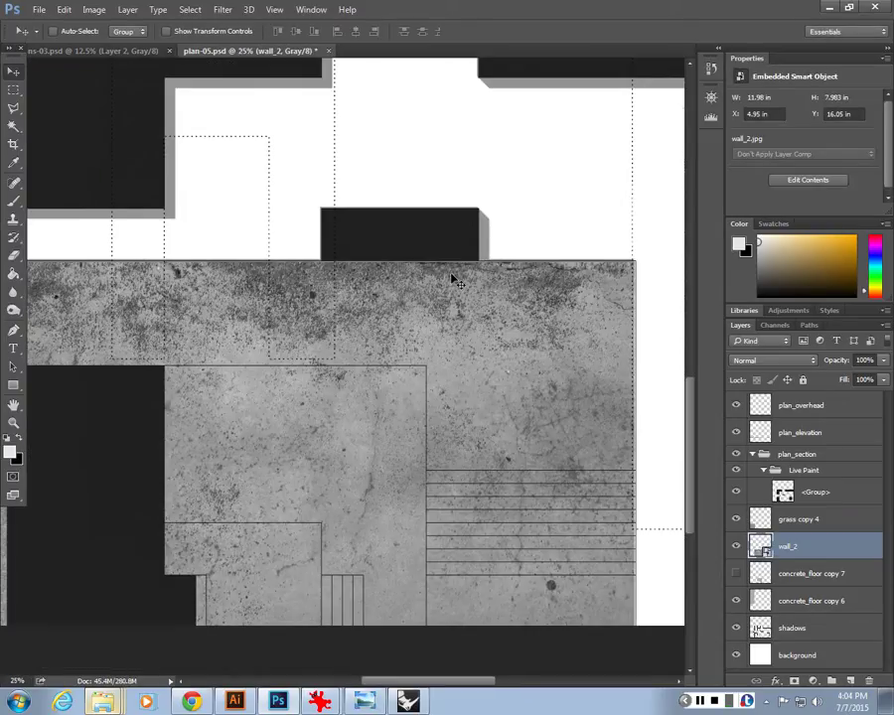
{"action": "key", "text": "Down"}
{"action": "key", "text": "Right"}
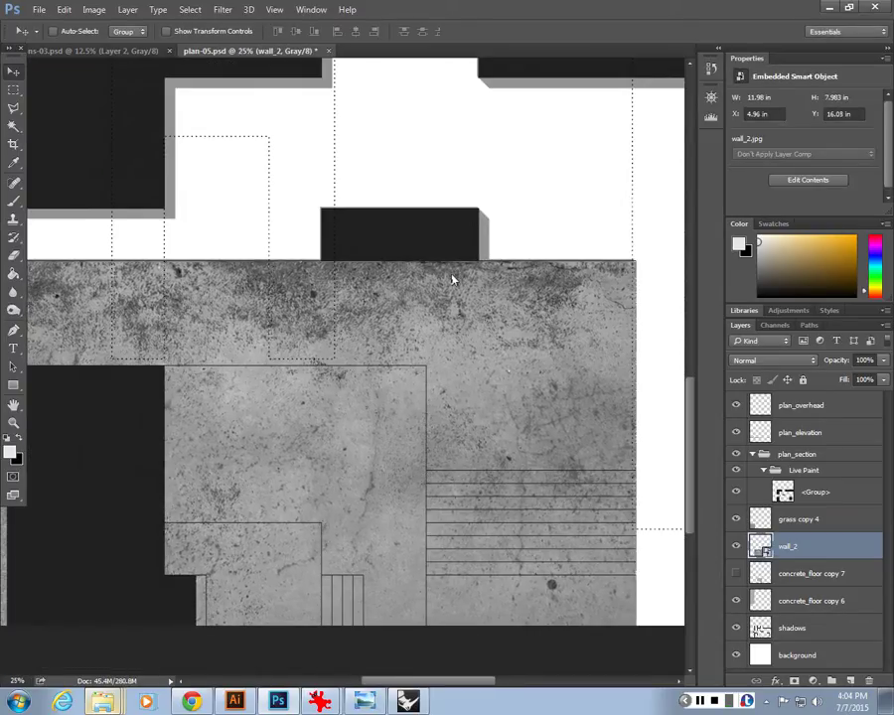
{"action": "key", "text": "Right"}
{"action": "scroll", "coordinate": [487, 289], "scroll_direction": "down", "scroll_amount": 1}
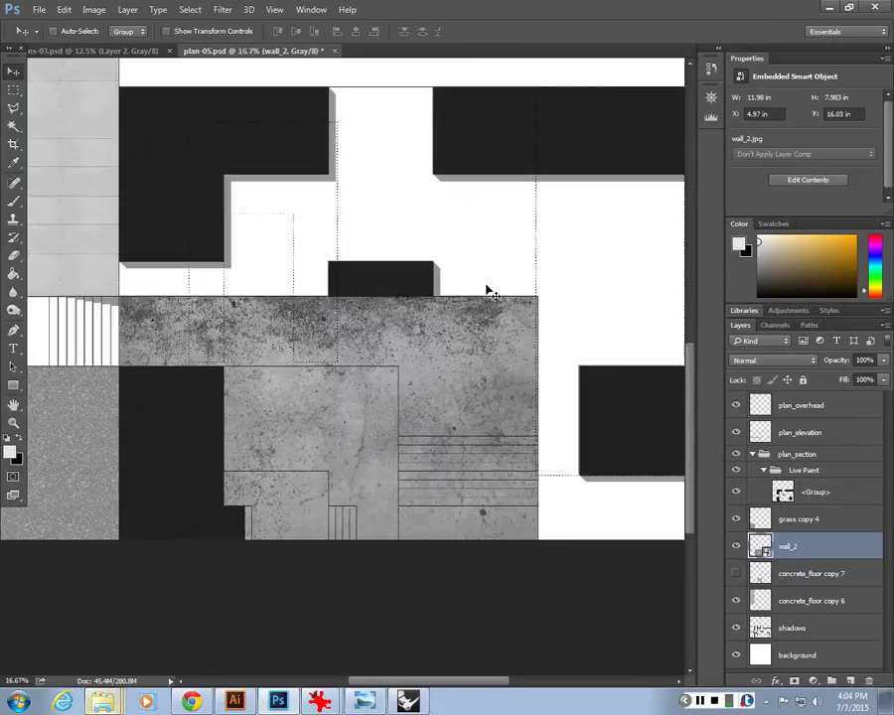
Rasterize the wall_2 layer and delete the marquee-selected concrete over the black block.
{"action": "left_click", "coordinate": [13, 90]}
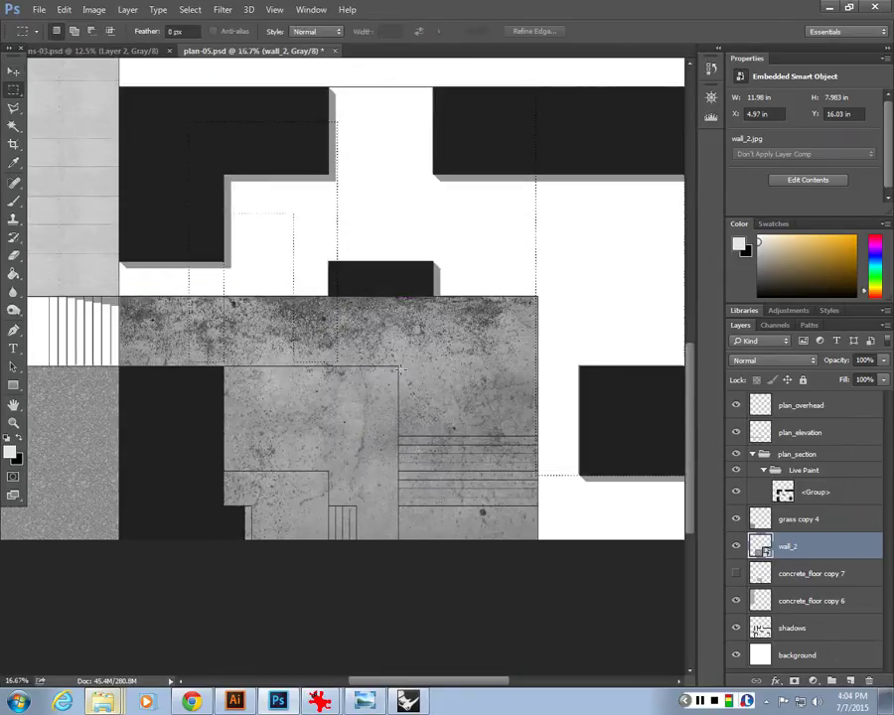
{"action": "left_click_drag", "start_coordinate": [244, 365], "coordinate": [117, 606]}
{"action": "key", "text": "Delete"}
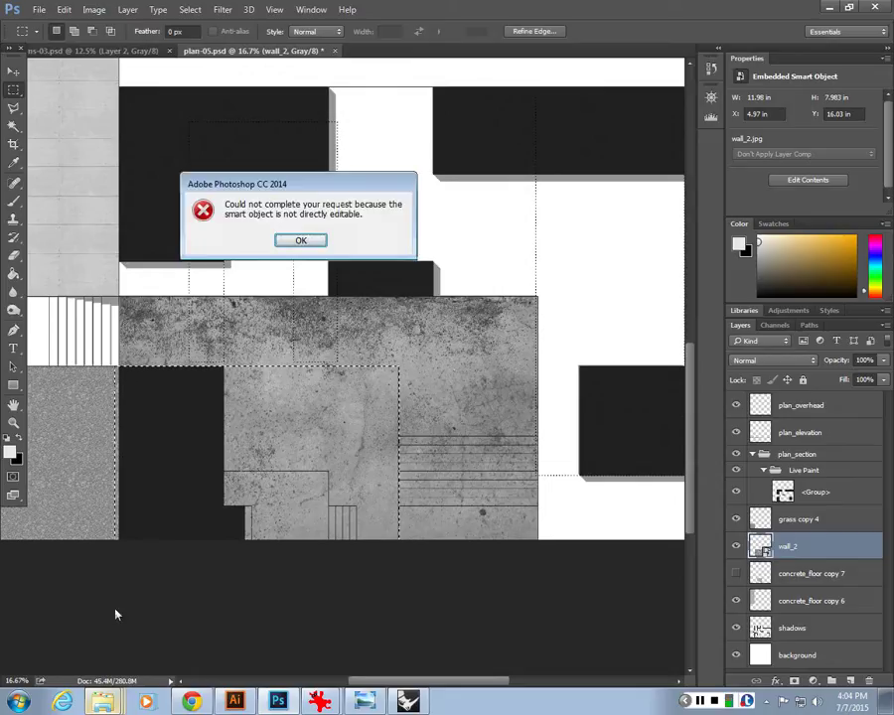
{"action": "left_click", "coordinate": [300, 239]}
{"action": "right_click", "coordinate": [784, 549]}
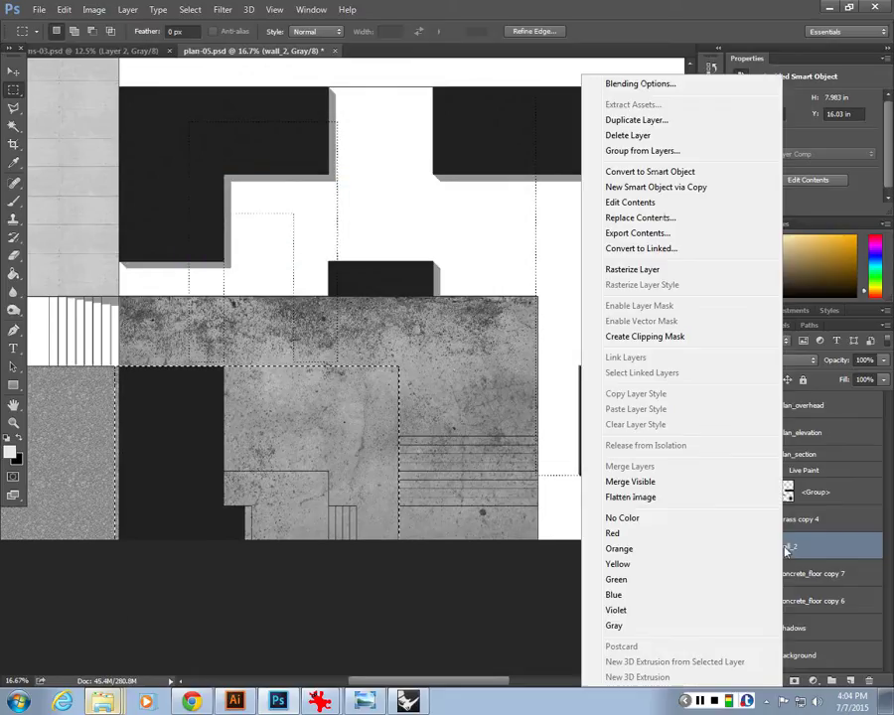
{"action": "left_click", "coordinate": [631, 269]}
{"action": "key", "text": "Delete"}
{"action": "key", "text": "ctrl+d"}
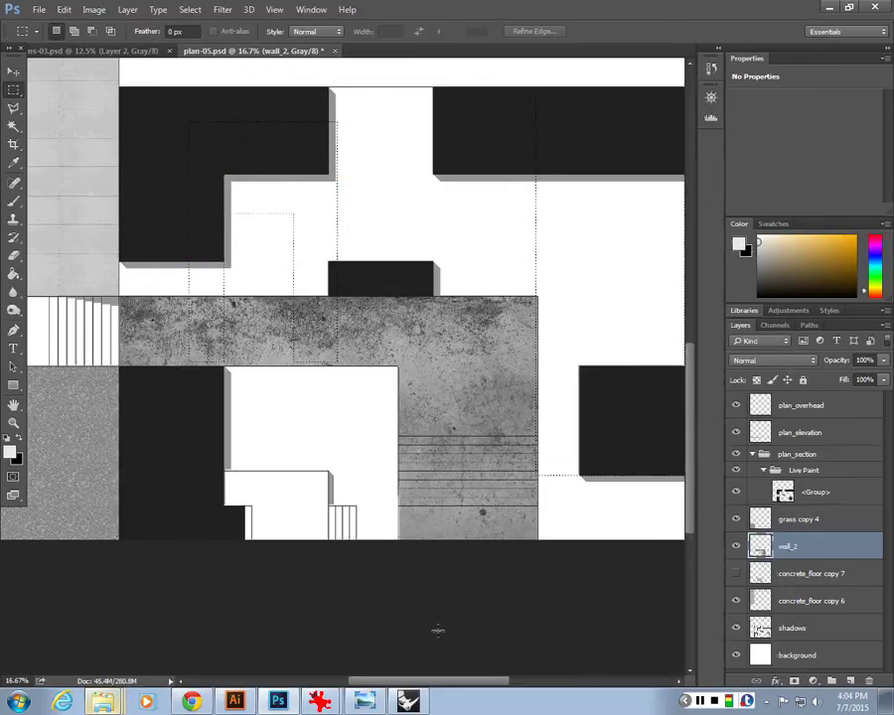
Delete the concrete strip below the stair lines and deselect.
{"action": "key", "text": "ctrl+minus"}
{"action": "key", "text": "ctrl+minus"}
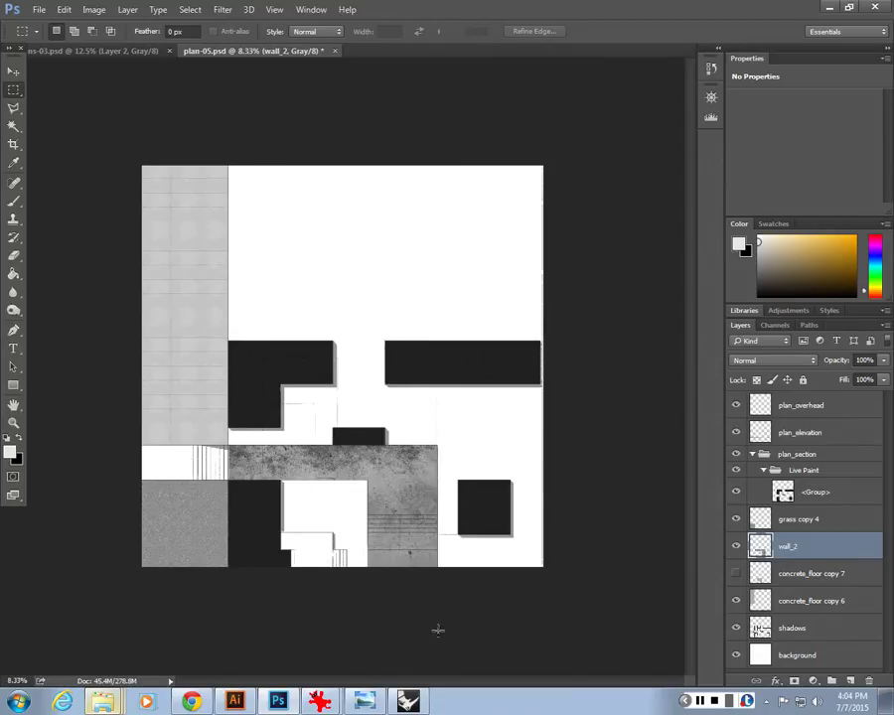
{"action": "key", "text": "ctrl+plus"}
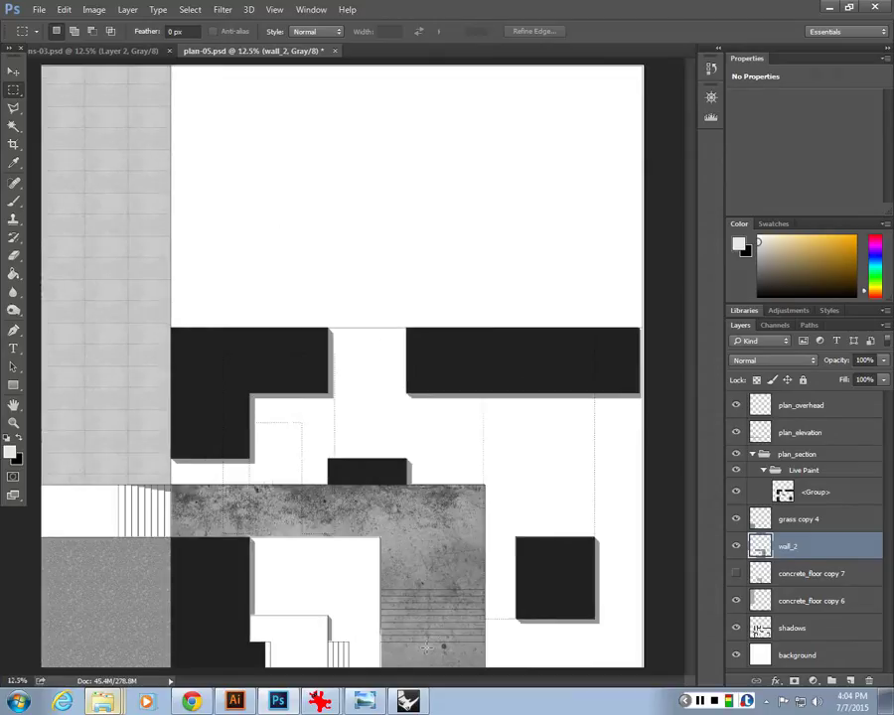
{"action": "key", "text": "ctrl+plus"}
{"action": "scroll", "coordinate": [391, 339], "scroll_direction": "down", "scroll_amount": 5}
{"action": "scroll", "coordinate": [423, 348], "scroll_direction": "left", "scroll_amount": 3}
{"action": "scroll", "coordinate": [417, 477], "scroll_direction": "up", "scroll_amount": 1}
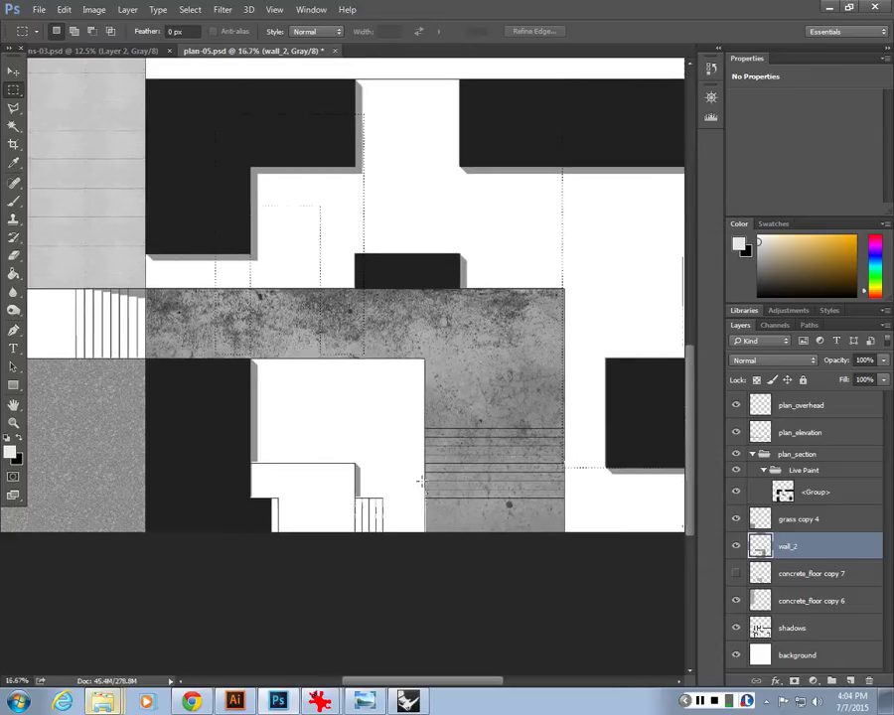
{"action": "left_click_drag", "start_coordinate": [579, 499], "coordinate": [399, 553]}
{"action": "key", "text": "Delete"}
{"action": "key", "text": "ctrl+d"}
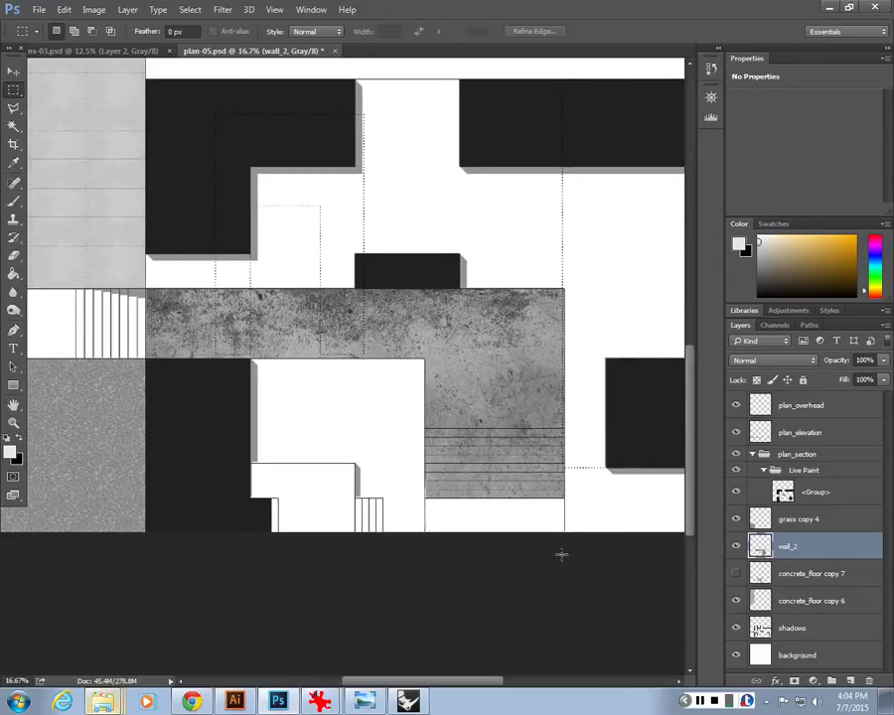
{"action": "key", "text": "ctrl+minus"}
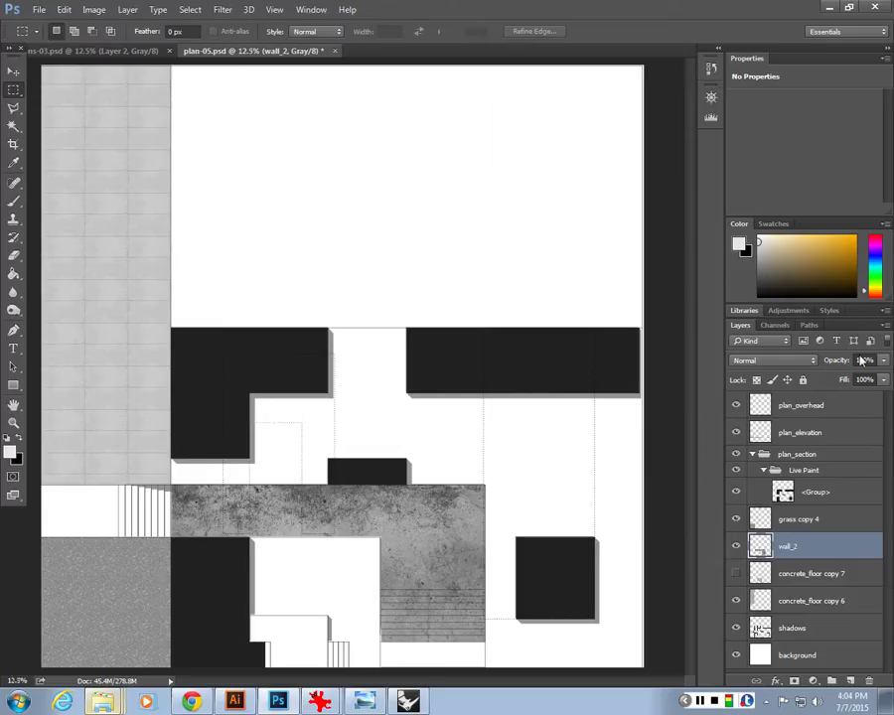
Set the wall_2 layer opacity to 70%.
{"action": "key", "text": "Return"}
{"action": "type", "text": "70"}
{"action": "key", "text": "Return"}
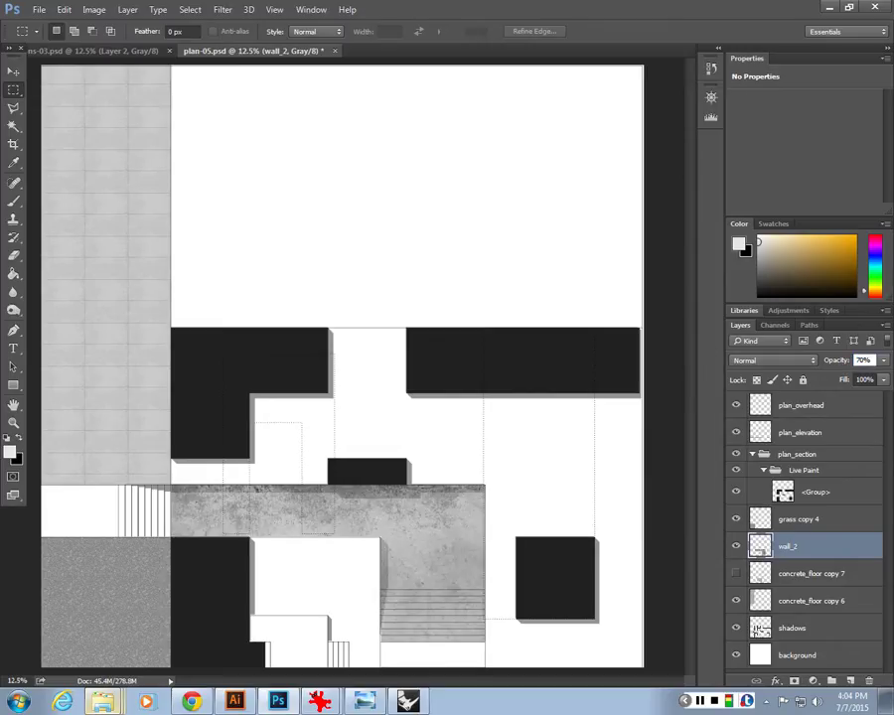
{"action": "key", "text": "ctrl+minus"}
{"action": "key", "text": "ctrl+m"}
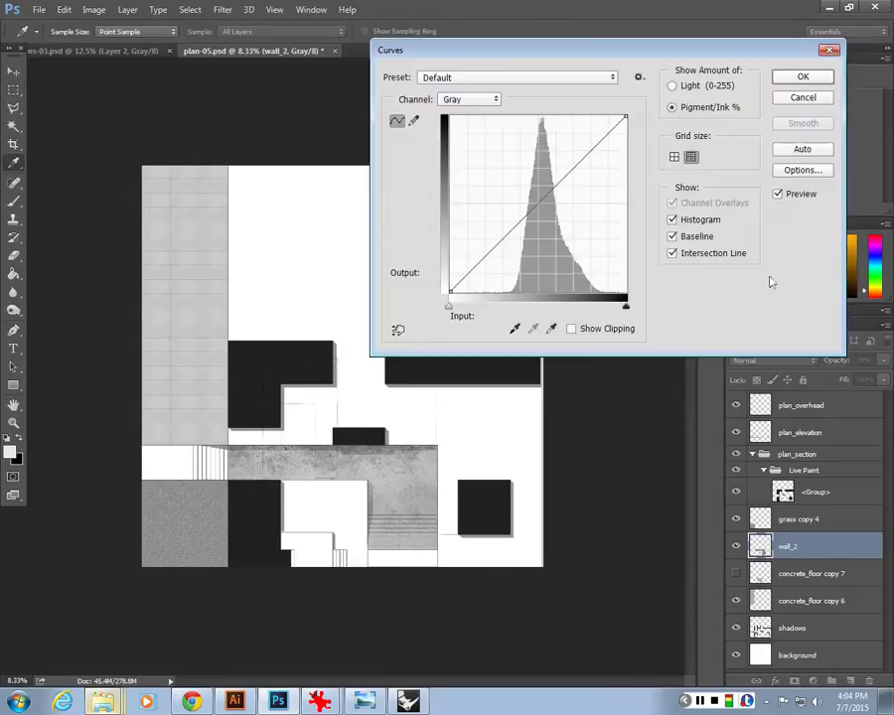
{"action": "key", "text": "Escape"}
Move the shadows layer above grass copy 4 in the Layers panel.
{"action": "left_click", "coordinate": [873, 636]}
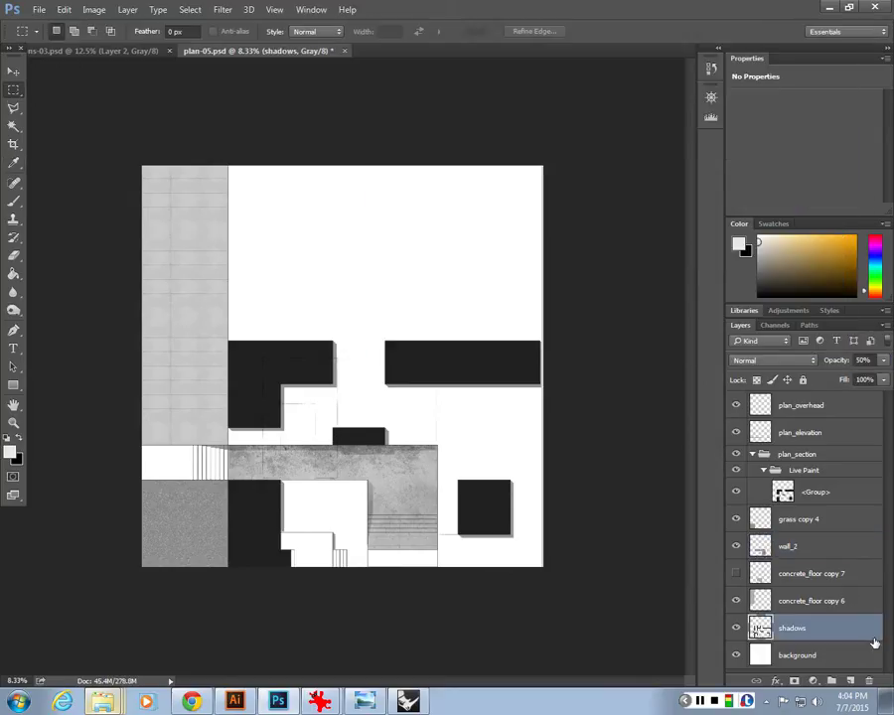
{"action": "left_click_drag", "start_coordinate": [874, 640], "coordinate": [816, 515]}
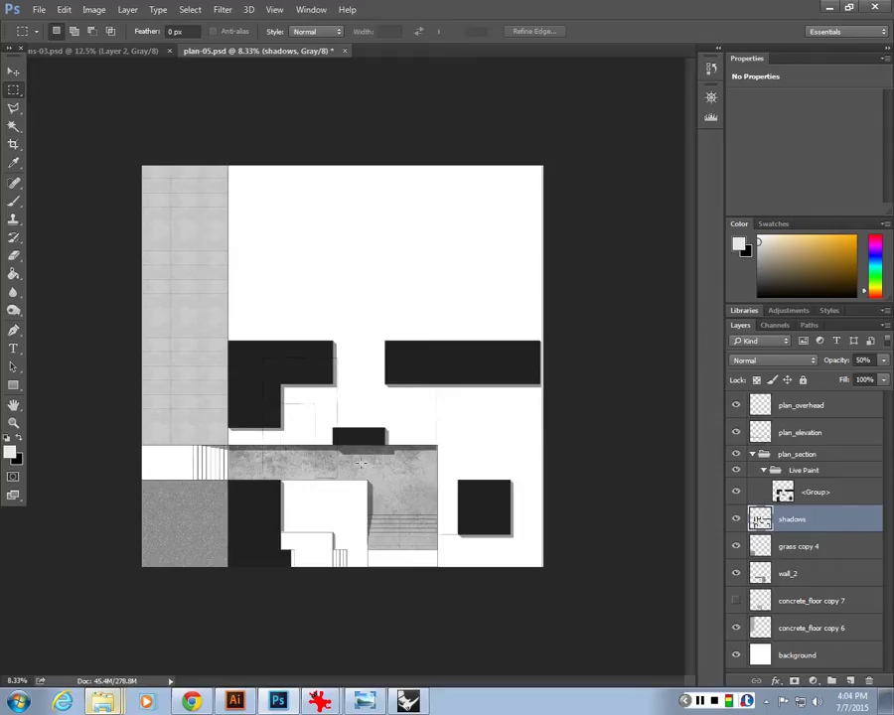
{"action": "key", "text": "ctrl+plus"}
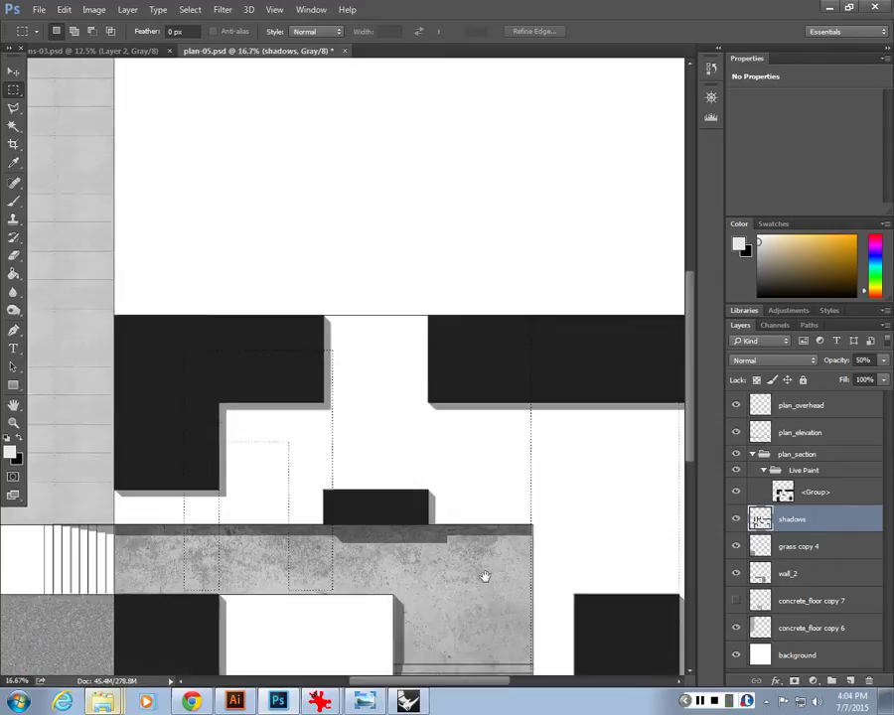
{"action": "left_click_drag", "start_coordinate": [372, 510], "coordinate": [392, 439]}
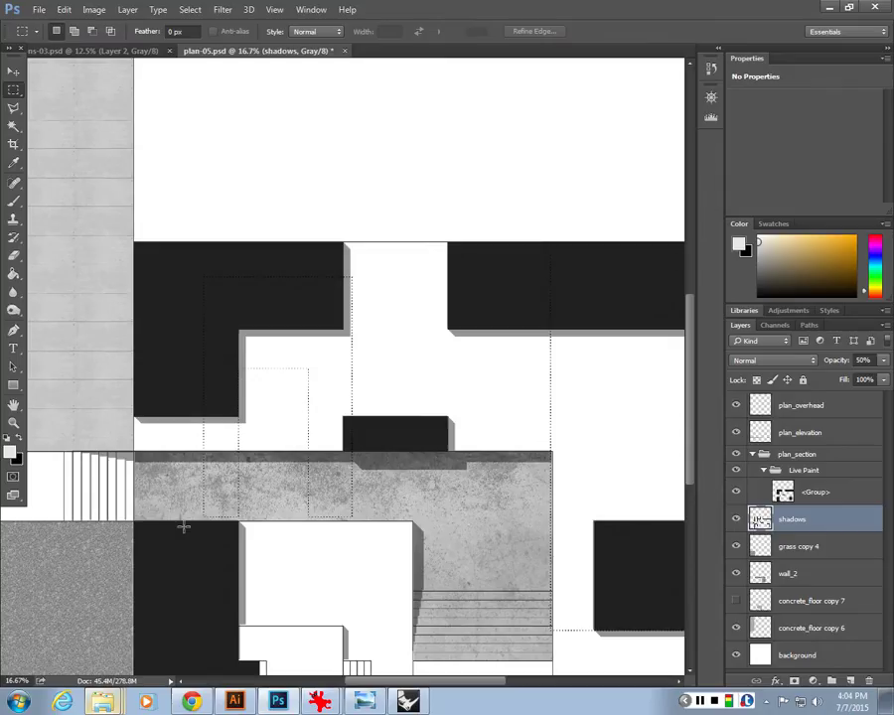
{"action": "scroll", "coordinate": [100, 486], "scroll_direction": "down", "scroll_amount": 1}
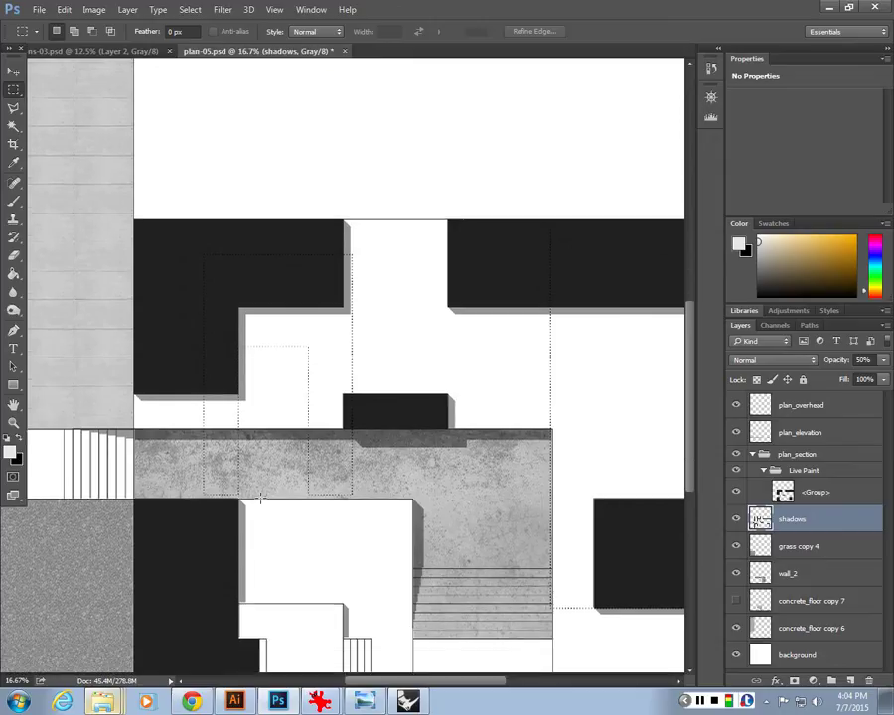
{"action": "scroll", "coordinate": [488, 496], "scroll_direction": "down", "scroll_amount": 2}
{"action": "scroll", "coordinate": [488, 496], "scroll_direction": "down", "scroll_amount": 2}
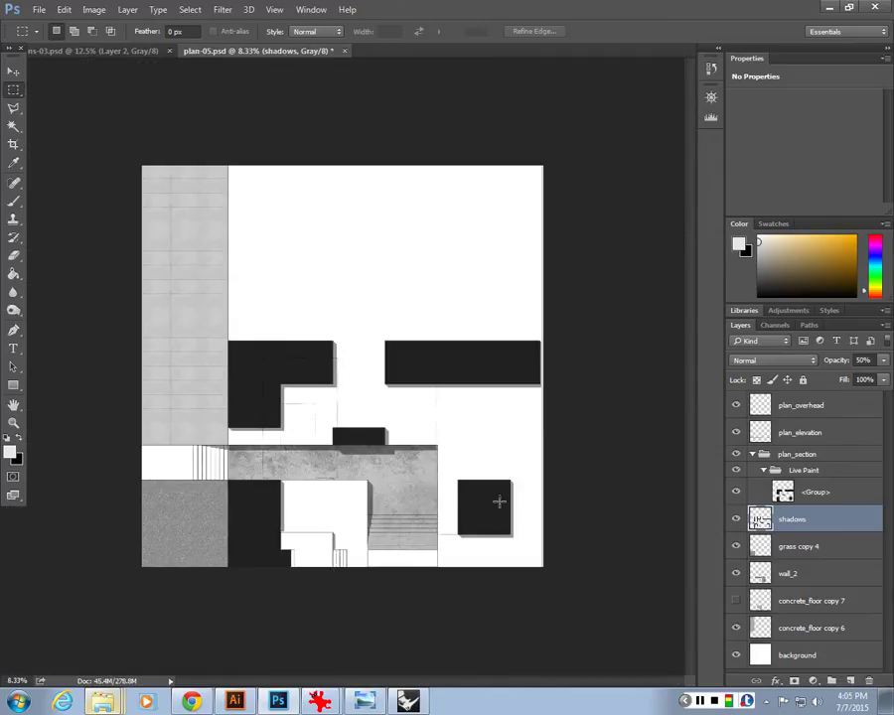
Add a new empty layer above shadows and name it 'brush'.
{"action": "left_click", "coordinate": [851, 681]}
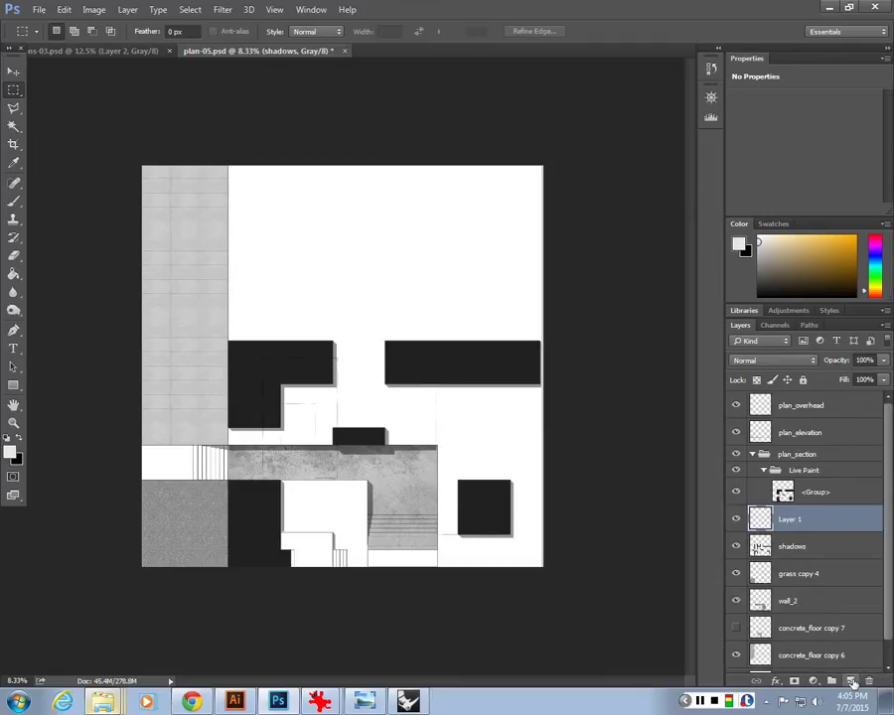
{"action": "double_click", "coordinate": [790, 518]}
{"action": "type", "text": "brush"}
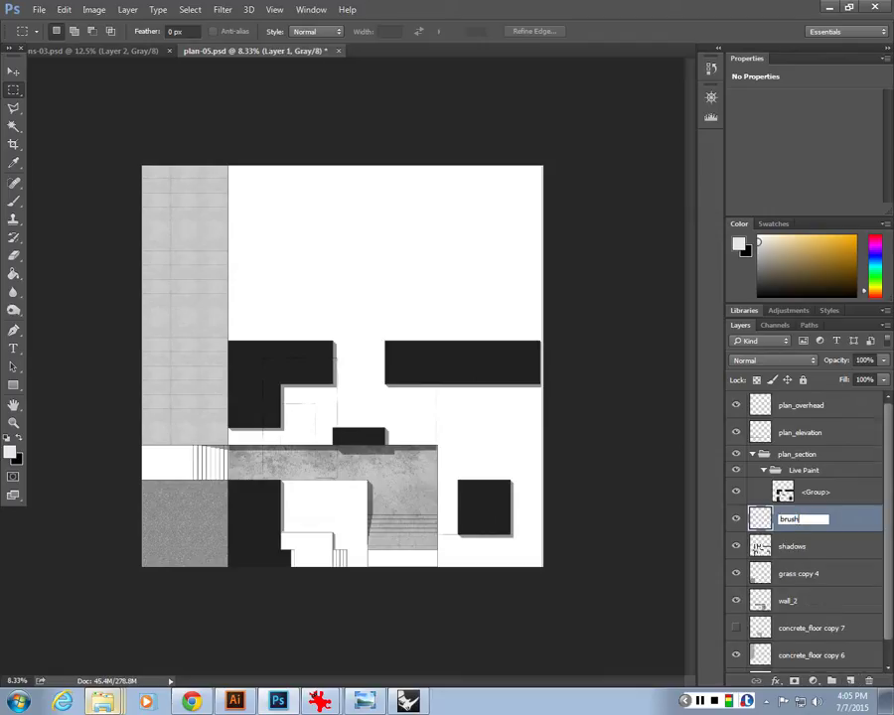
{"action": "key", "text": "Return"}
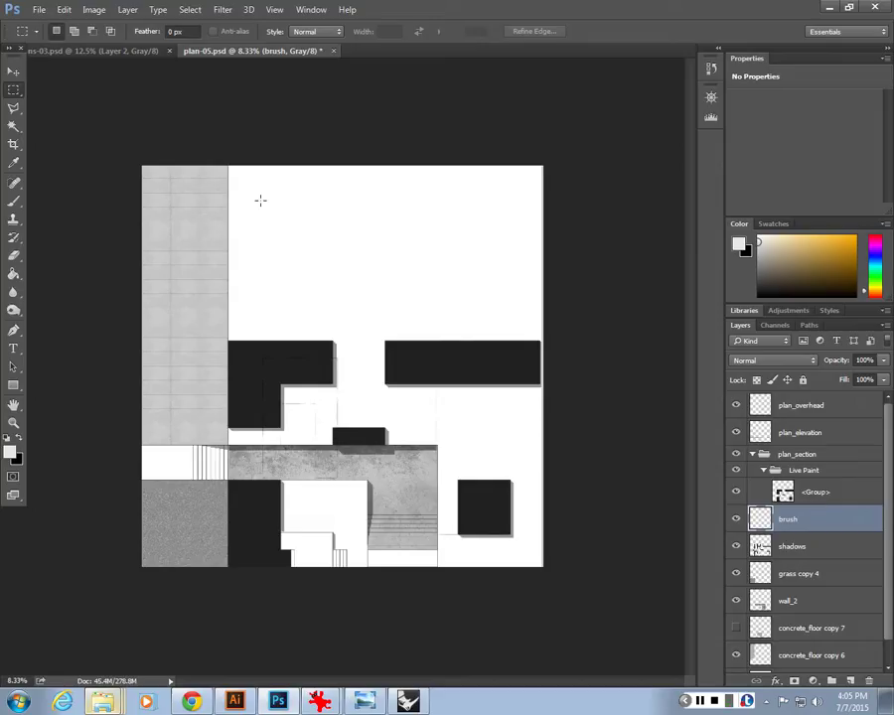
Choose the Brush tool with the soft round 1300 px, 0% hardness preset.
{"action": "key", "text": "b"}
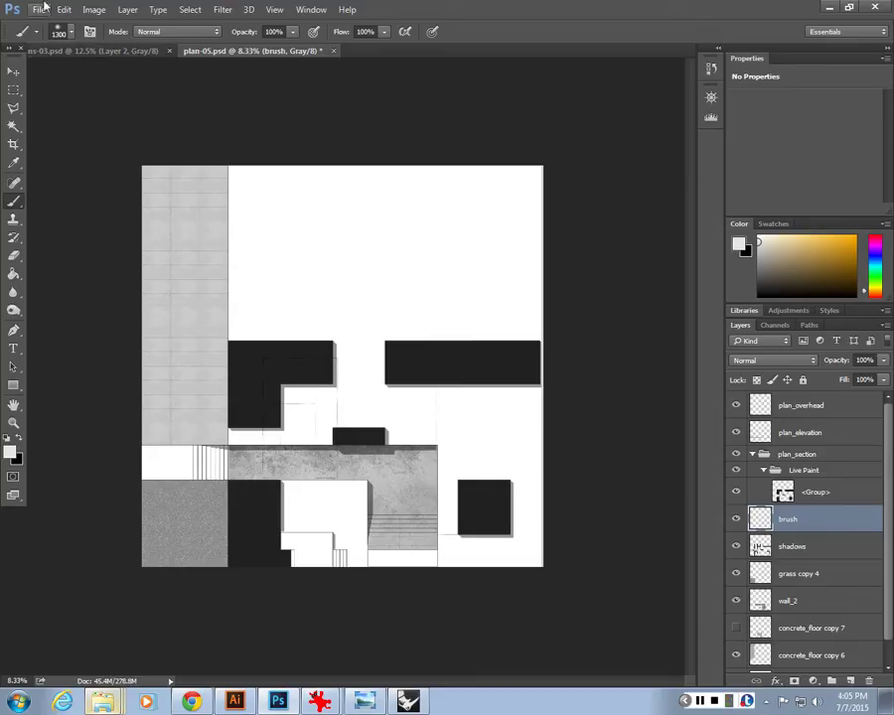
{"action": "left_click", "coordinate": [62, 31]}
{"action": "left_click", "coordinate": [40, 169]}
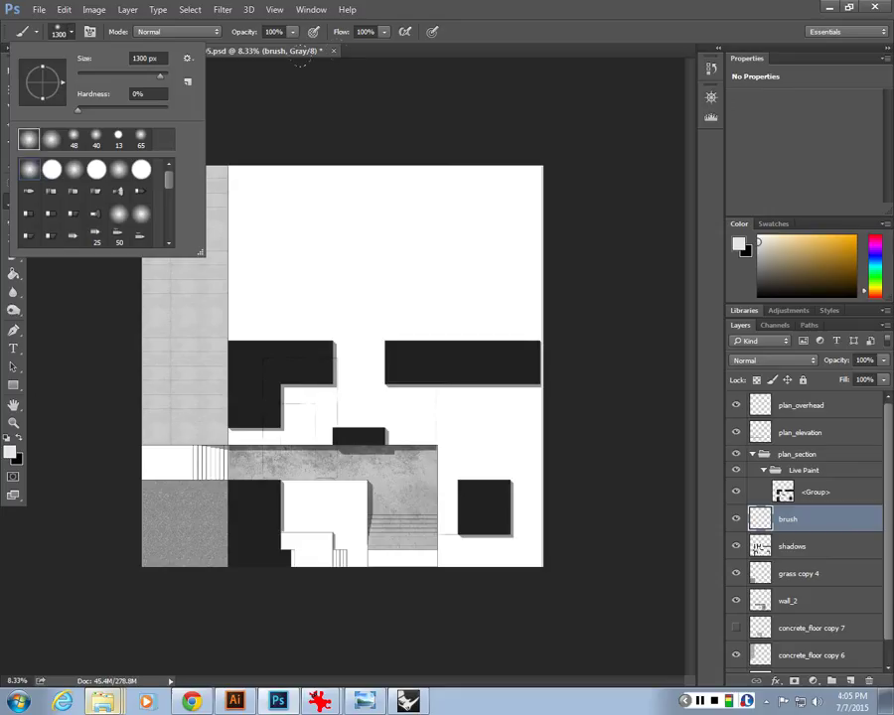
{"action": "left_click", "coordinate": [494, 76]}
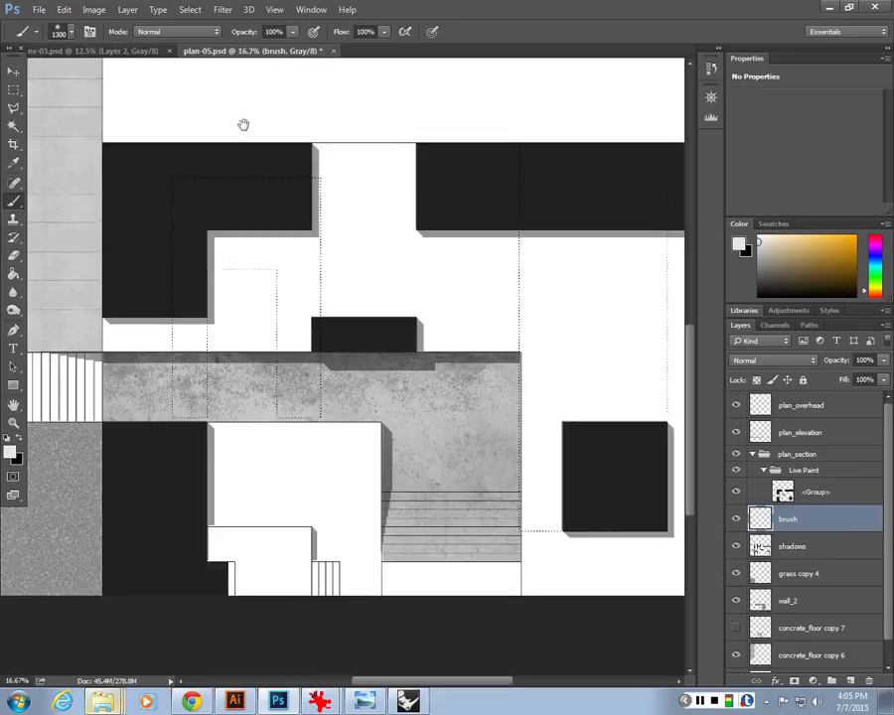
Centre the view on the concrete area and select the wall_2 layer.
{"action": "key", "text": "ctrl+plus"}
{"action": "left_click_drag", "start_coordinate": [278, 243], "coordinate": [358, 249]}
{"action": "left_click_drag", "start_coordinate": [294, 413], "coordinate": [346, 444]}
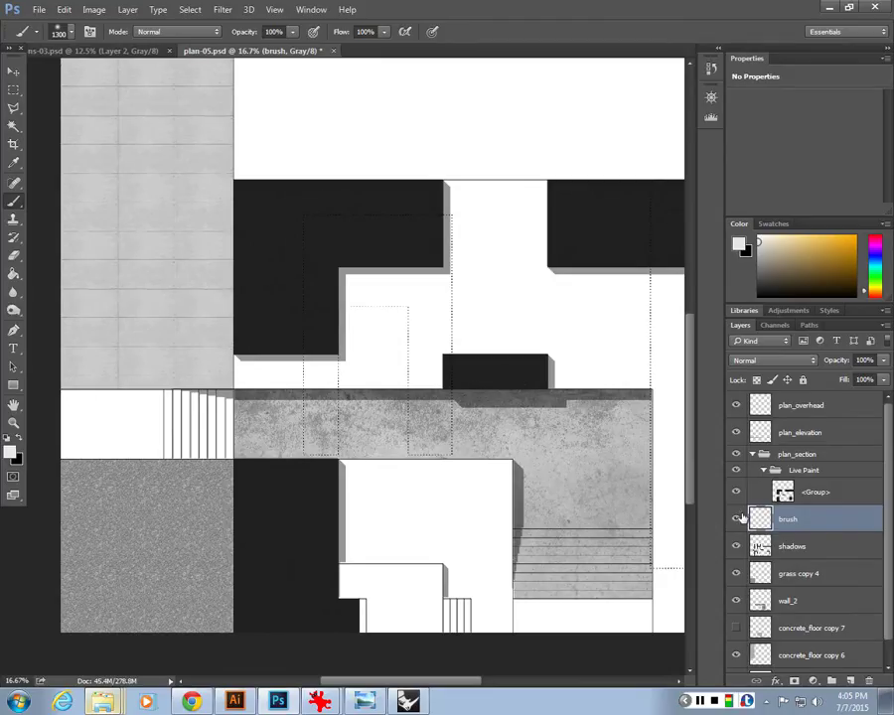
{"action": "left_click", "coordinate": [736, 574]}
{"action": "left_click", "coordinate": [737, 574]}
{"action": "left_click", "coordinate": [836, 599]}
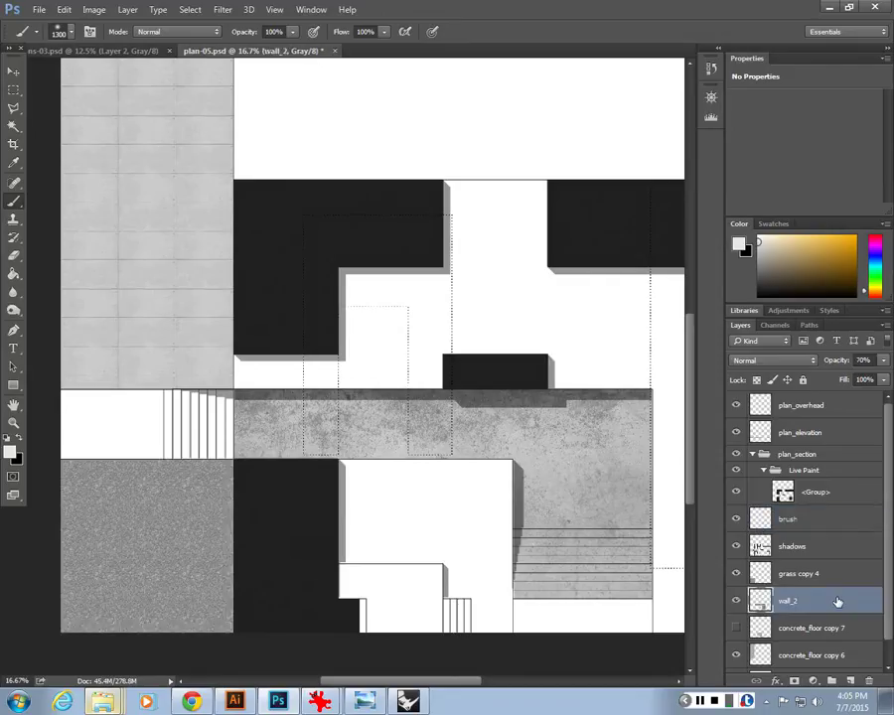
Load the wall_2 outline as a selection and set a black 1600 px brush on the brush layer.
{"action": "left_click", "coordinate": [759, 608], "text": "ctrl"}
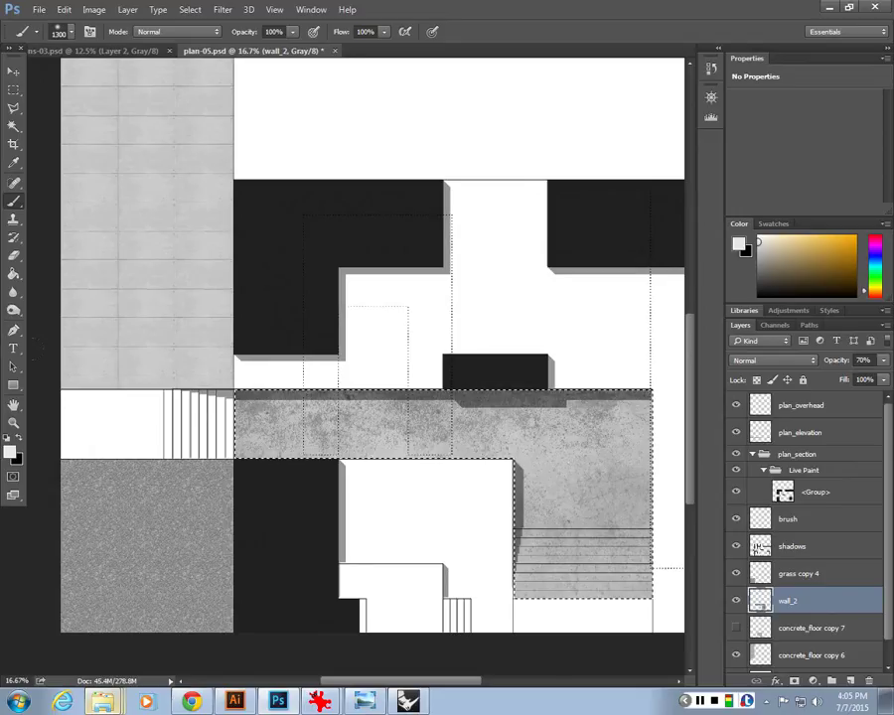
{"action": "left_click", "coordinate": [827, 521]}
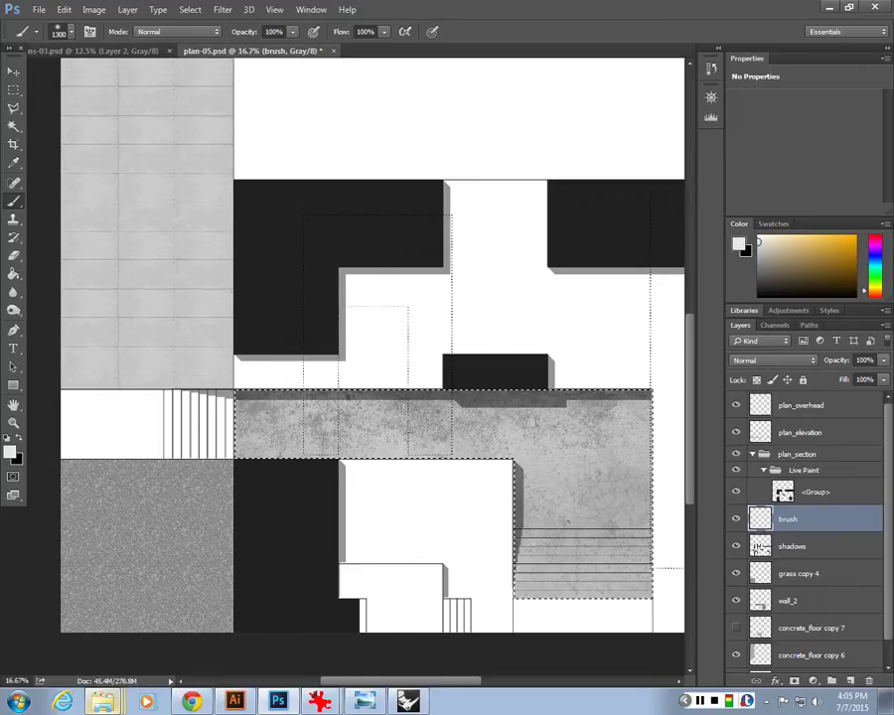
{"action": "key", "text": "x"}
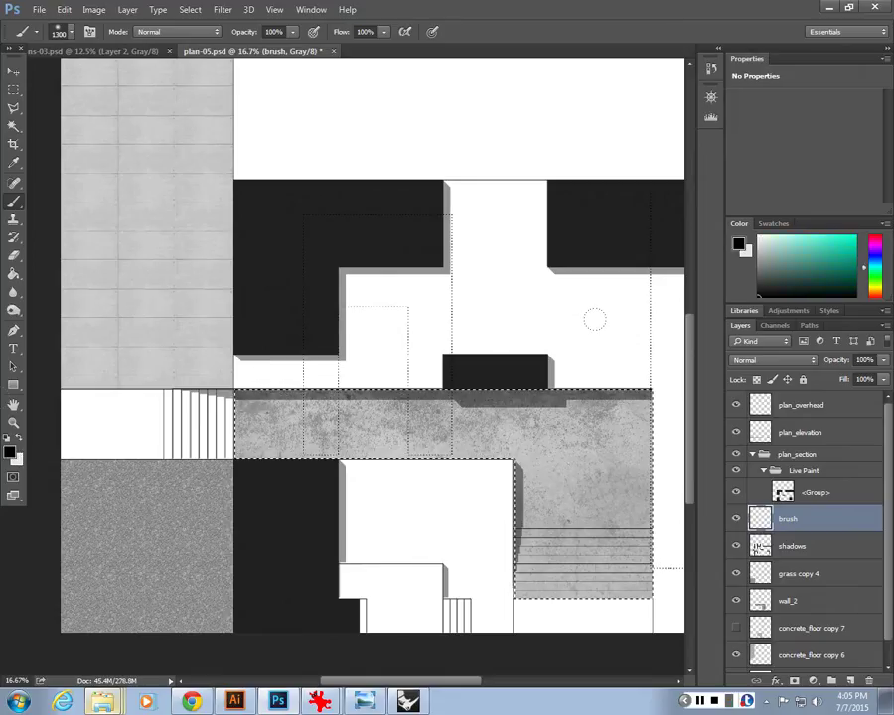
{"action": "key", "text": "bracketright"}
{"action": "key", "text": "bracketright"}
{"action": "key", "text": "bracketright"}
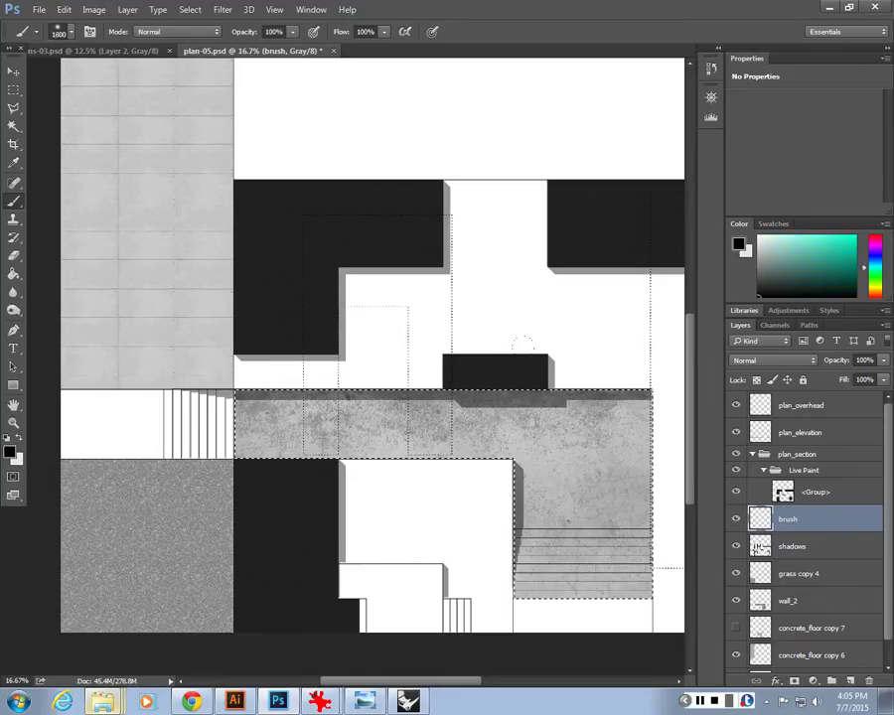
Paint soft black shadow along the concrete band's top edge and its left end.
{"action": "left_click_drag", "start_coordinate": [598, 326], "coordinate": [477, 322]}
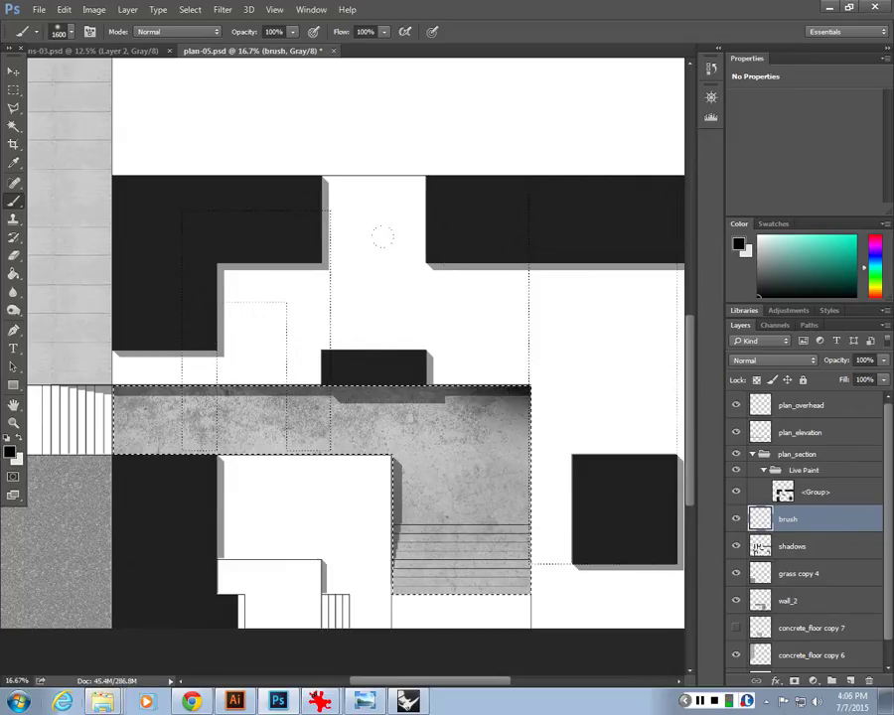
{"action": "mouse_move", "coordinate": [370, 274]}
{"action": "left_mouse_down"}
{"action": "mouse_move", "coordinate": [266, 287]}
{"action": "mouse_move", "coordinate": [318, 298]}
{"action": "mouse_move", "coordinate": [89, 288]}
{"action": "left_mouse_up"}
{"action": "left_click_drag", "start_coordinate": [168, 397], "coordinate": [95, 326]}
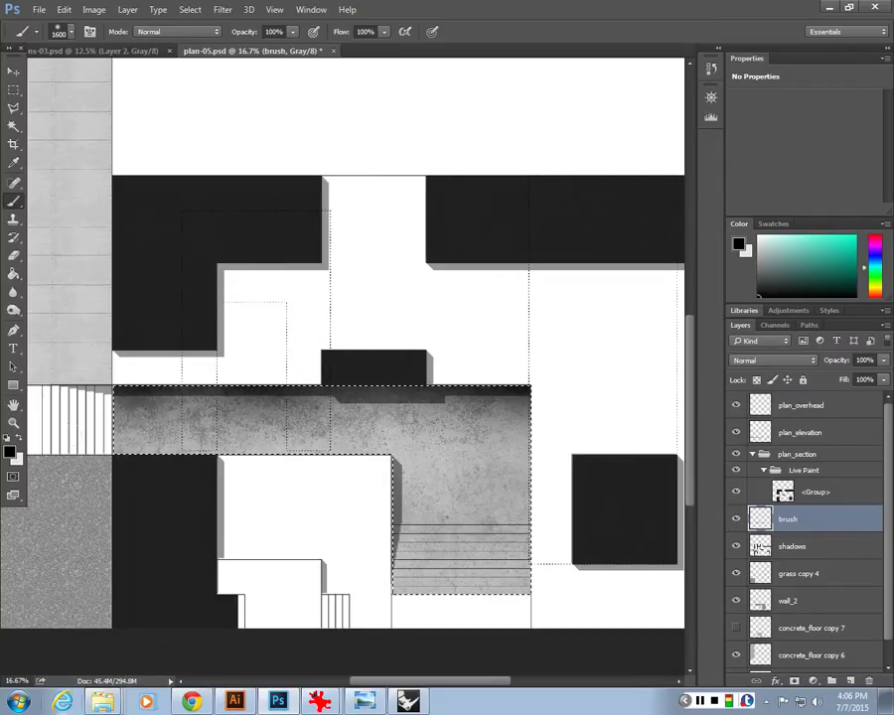
{"action": "left_click_drag", "start_coordinate": [259, 343], "coordinate": [454, 351]}
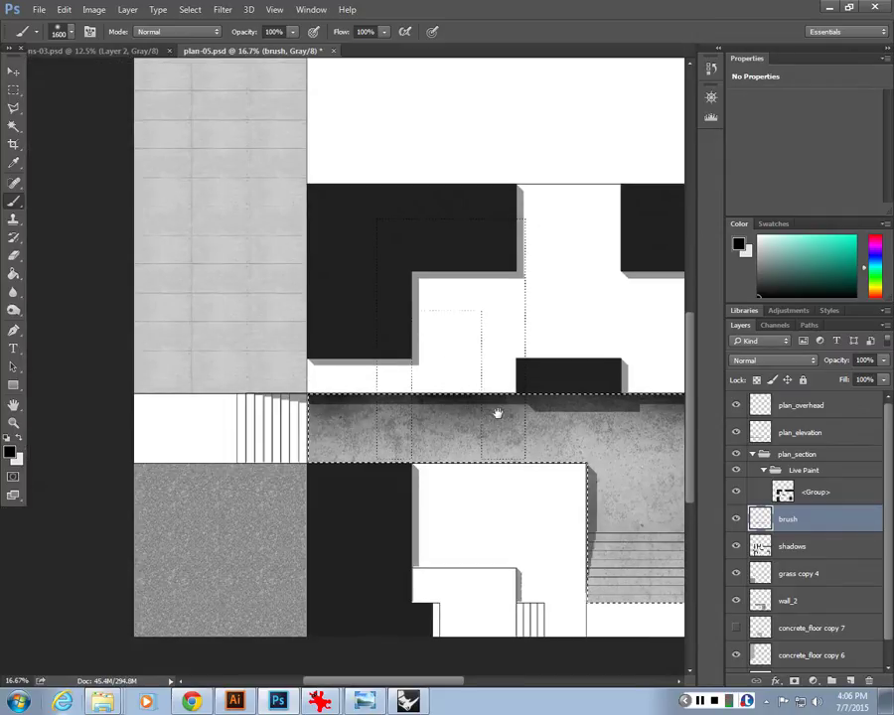
{"action": "left_click_drag", "start_coordinate": [496, 411], "coordinate": [252, 249]}
{"action": "left_click", "coordinate": [191, 235]}
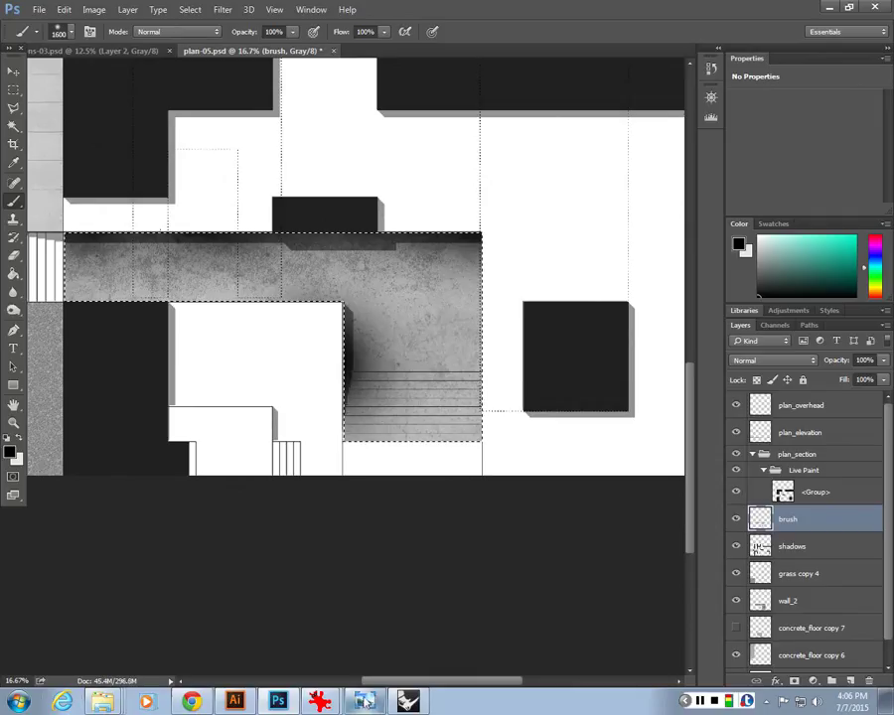
{"action": "left_click_drag", "start_coordinate": [318, 475], "coordinate": [398, 611]}
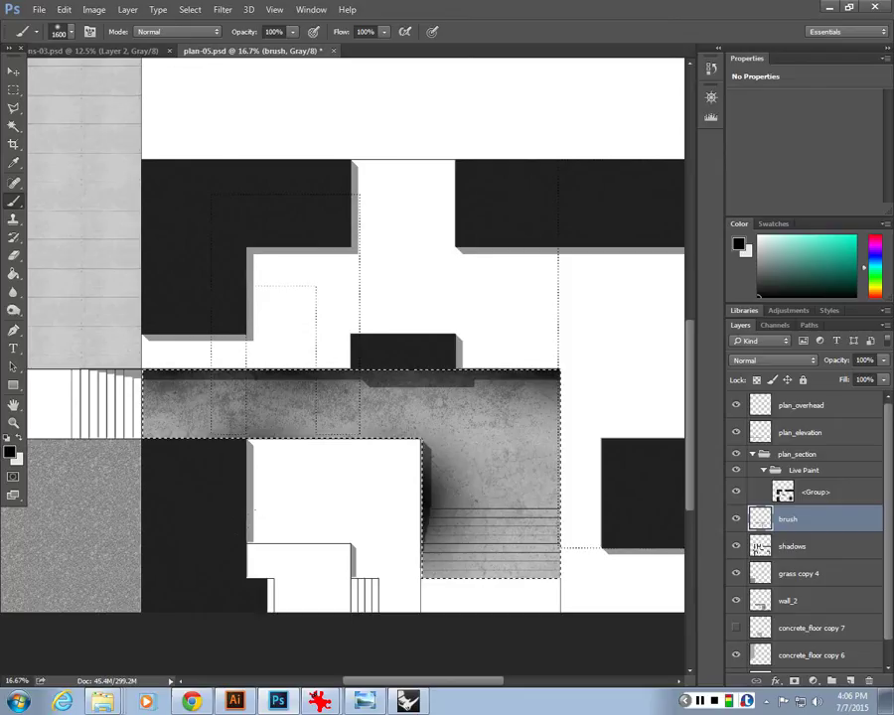
Compare the plan with and without the brush layer's shading.
{"action": "key", "text": "ctrl+minus"}
{"action": "key", "text": "ctrl+minus"}
{"action": "key", "text": "ctrl+minus"}
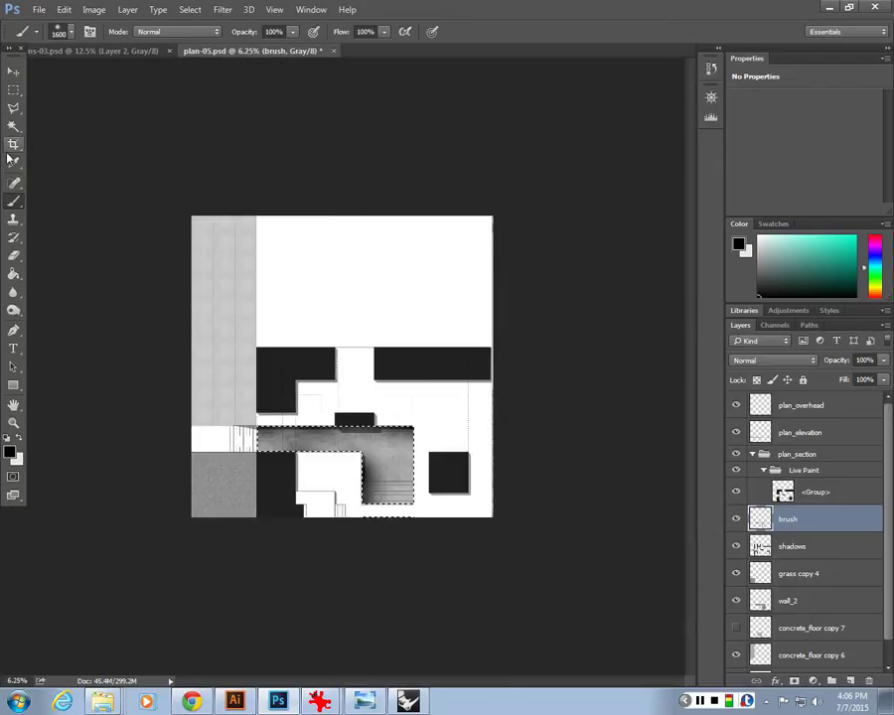
{"action": "key", "text": "m"}
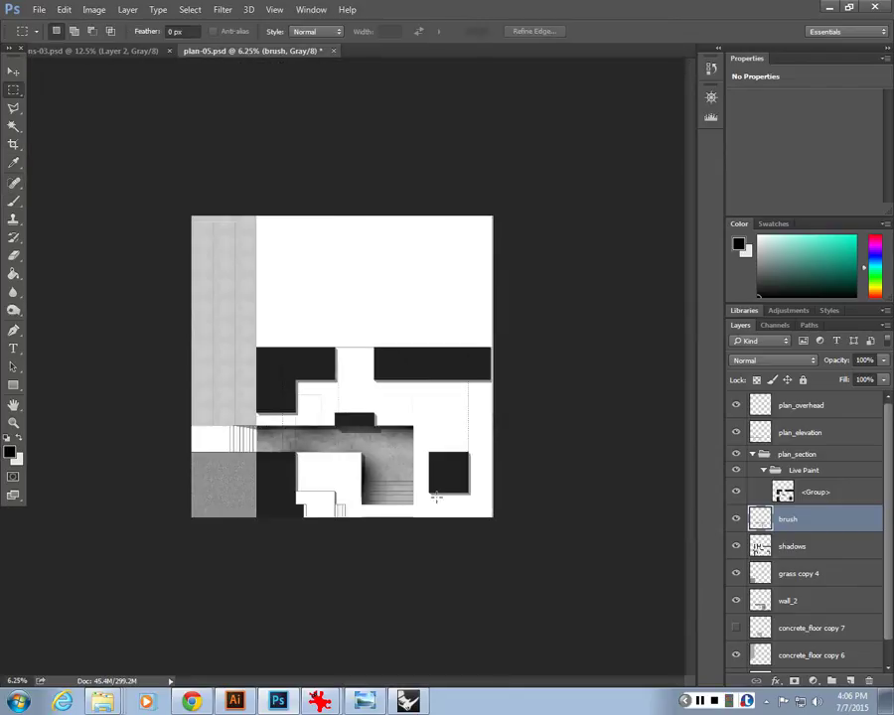
{"action": "left_click", "coordinate": [736, 519]}
{"action": "left_click", "coordinate": [736, 518]}
{"action": "left_click", "coordinate": [735, 519]}
{"action": "left_click", "coordinate": [736, 518]}
Marquee-select the white gap between the upper dark blocks and add the strip beneath them.
{"action": "key", "text": "ctrl+plus"}
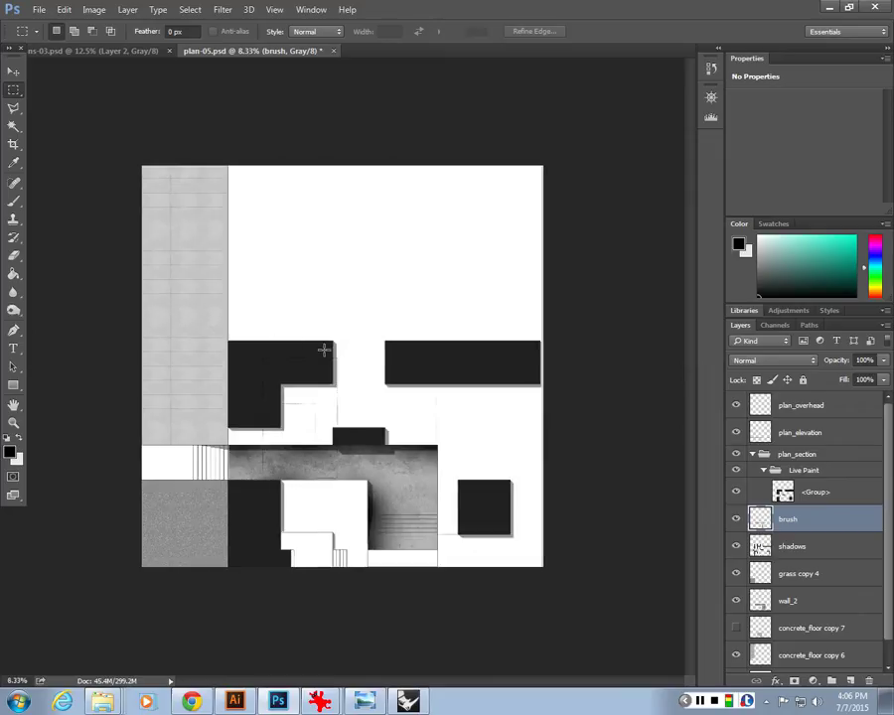
{"action": "key", "text": "ctrl+plus"}
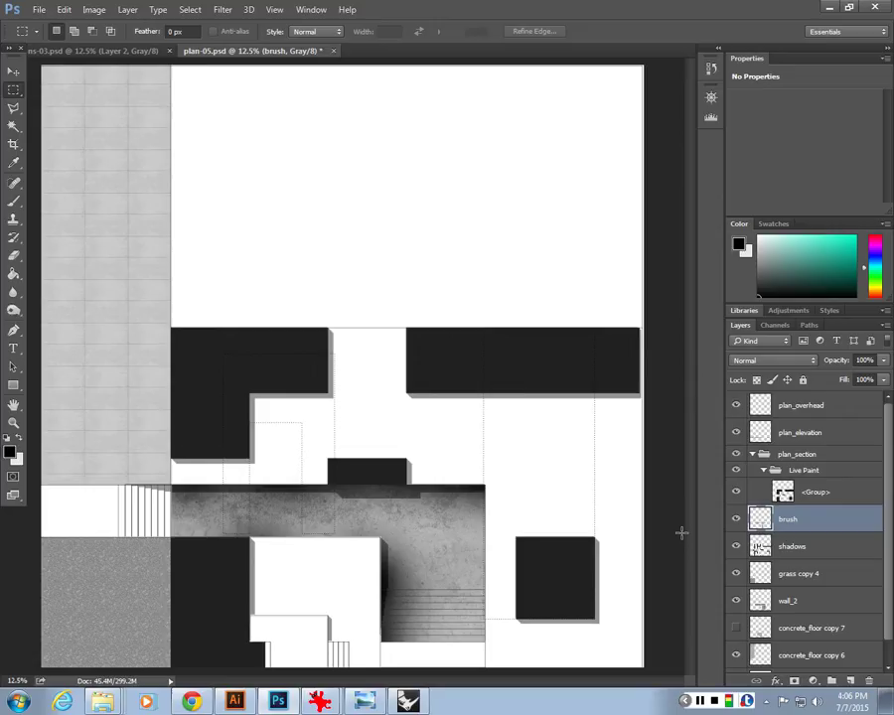
{"action": "key", "text": "ctrl+plus"}
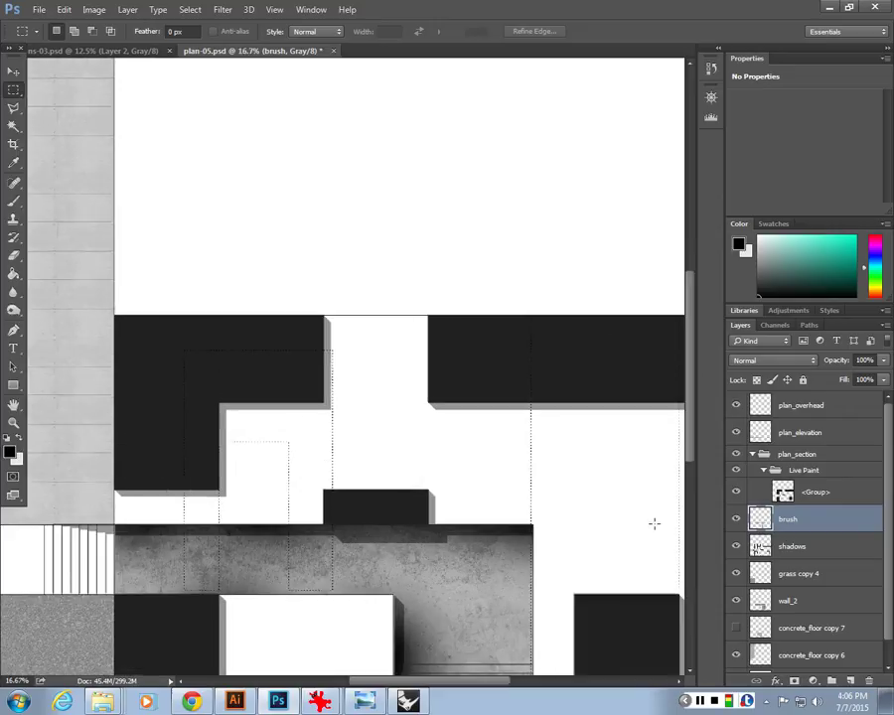
{"action": "key", "text": "ctrl+plus"}
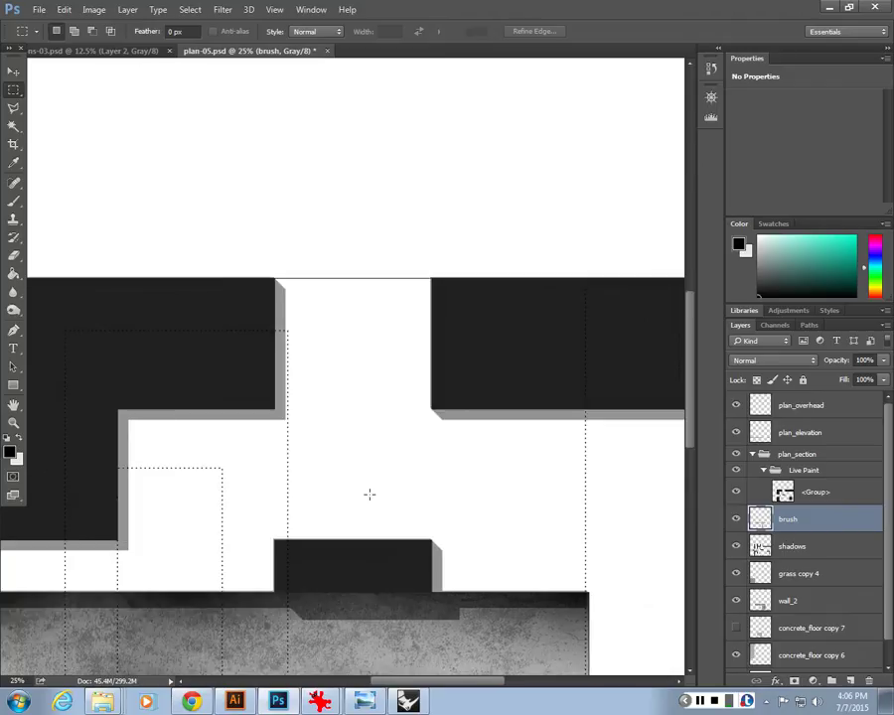
{"action": "key", "text": "ctrl+minus"}
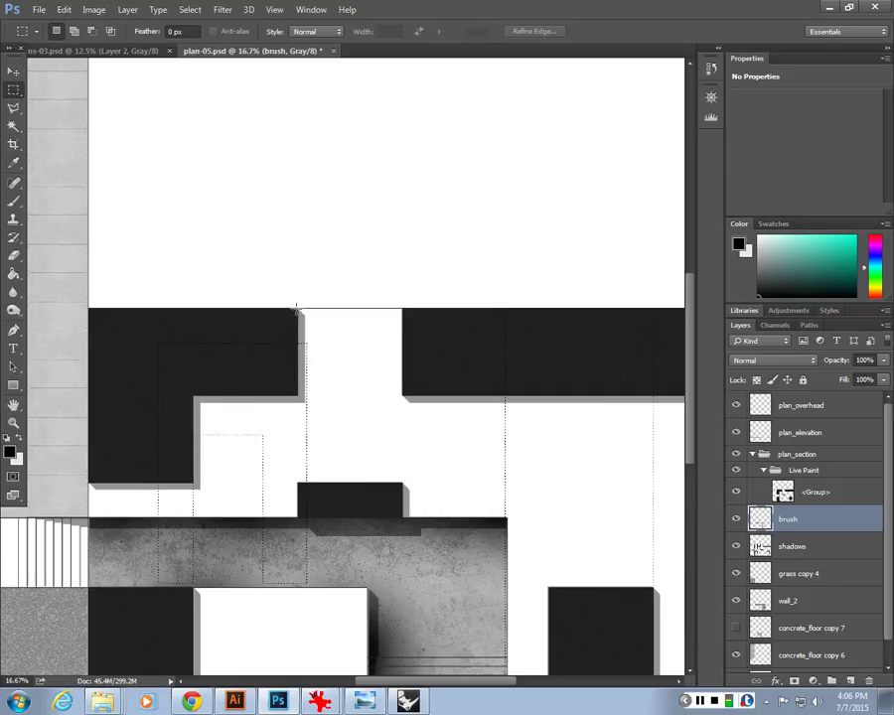
{"action": "left_click_drag", "start_coordinate": [296, 308], "coordinate": [404, 515]}
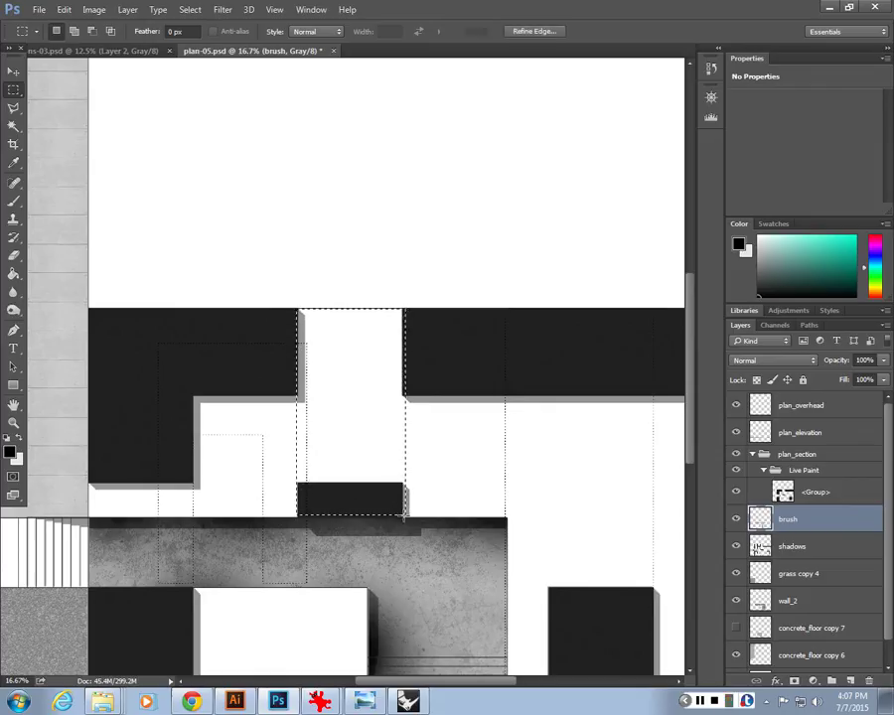
{"action": "key", "text": "shift"}
{"action": "left_click_drag", "start_coordinate": [196, 396], "coordinate": [682, 487]}
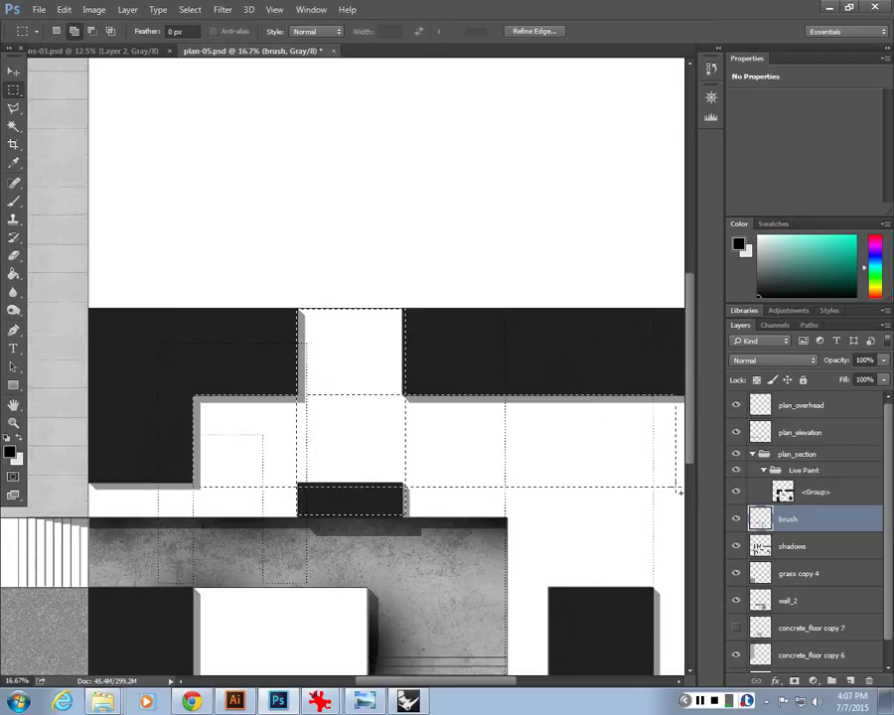
Paint soft shading in the gap and under the right dark block, undoing a stray stroke.
{"action": "key", "text": "b"}
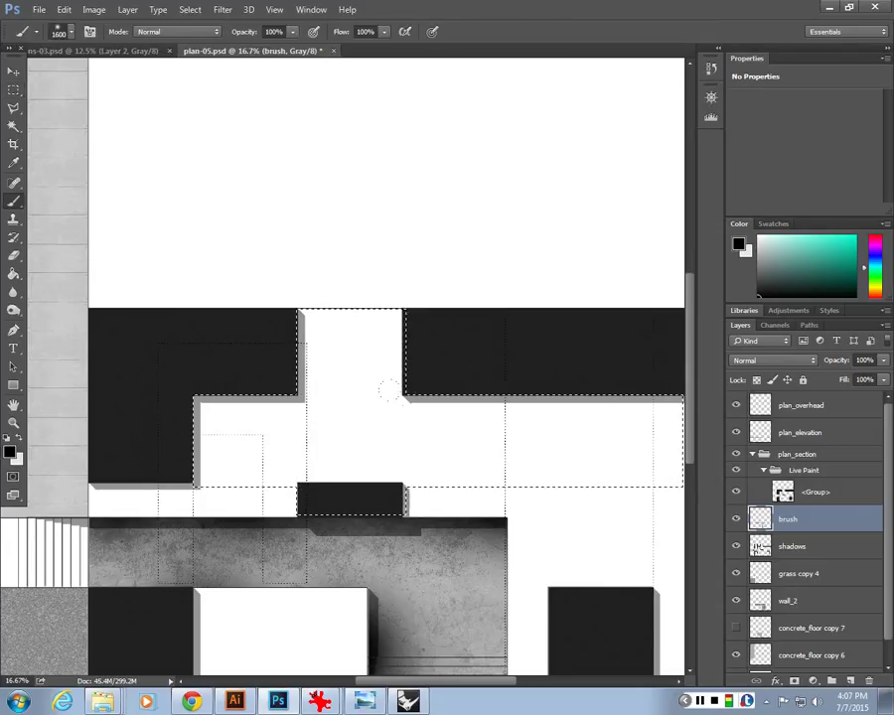
{"action": "scroll", "coordinate": [271, 321], "scroll_direction": "right", "scroll_amount": 2}
{"action": "left_click_drag", "start_coordinate": [206, 341], "coordinate": [74, 376]}
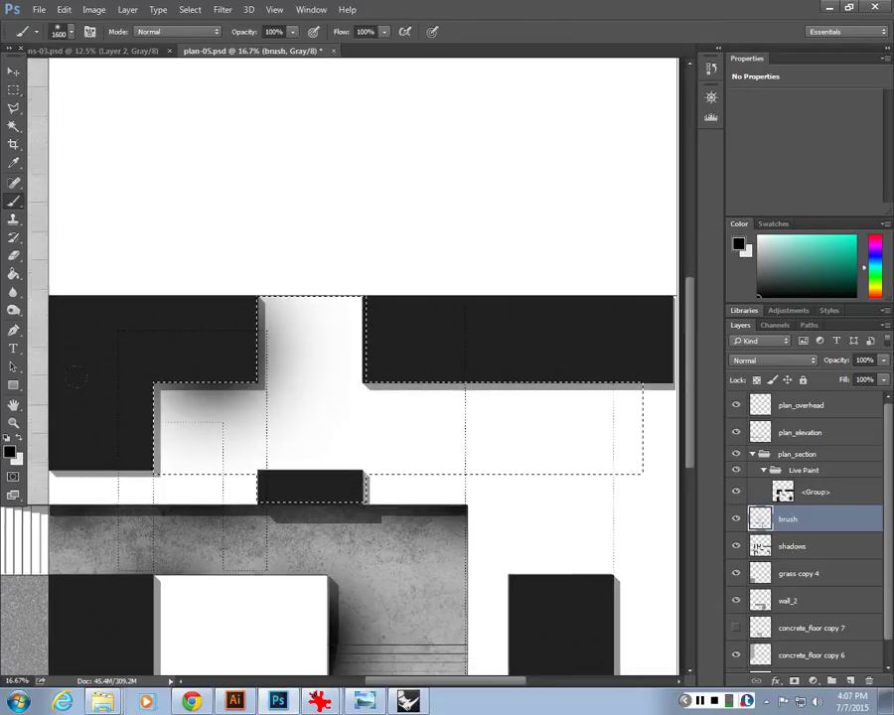
{"action": "scroll", "coordinate": [245, 283], "scroll_direction": "right", "scroll_amount": 3}
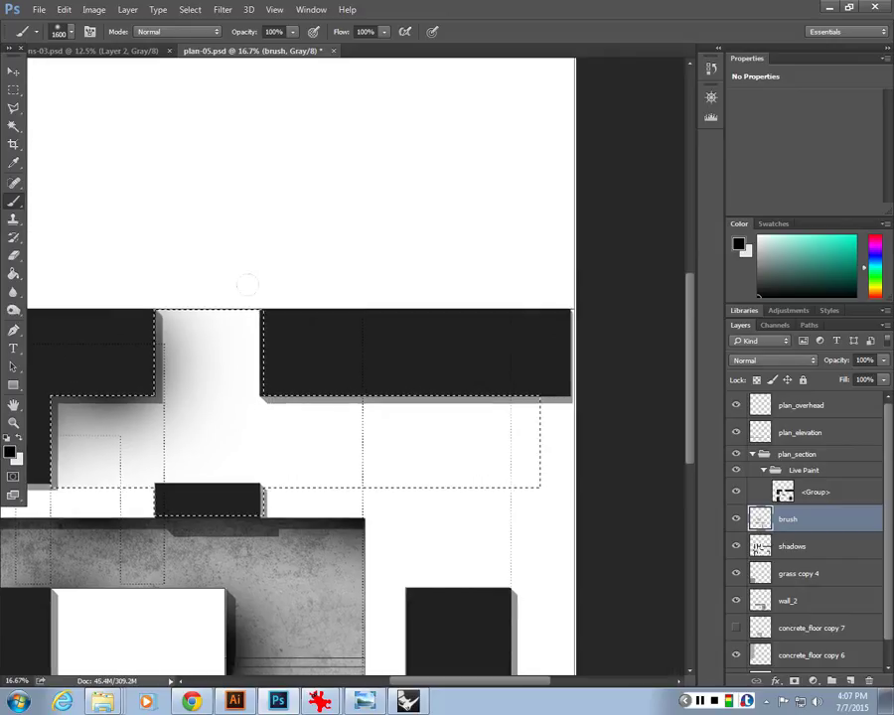
{"action": "mouse_move", "coordinate": [299, 270]}
{"action": "left_mouse_down"}
{"action": "mouse_move", "coordinate": [282, 298]}
{"action": "mouse_move", "coordinate": [447, 290]}
{"action": "left_mouse_up"}
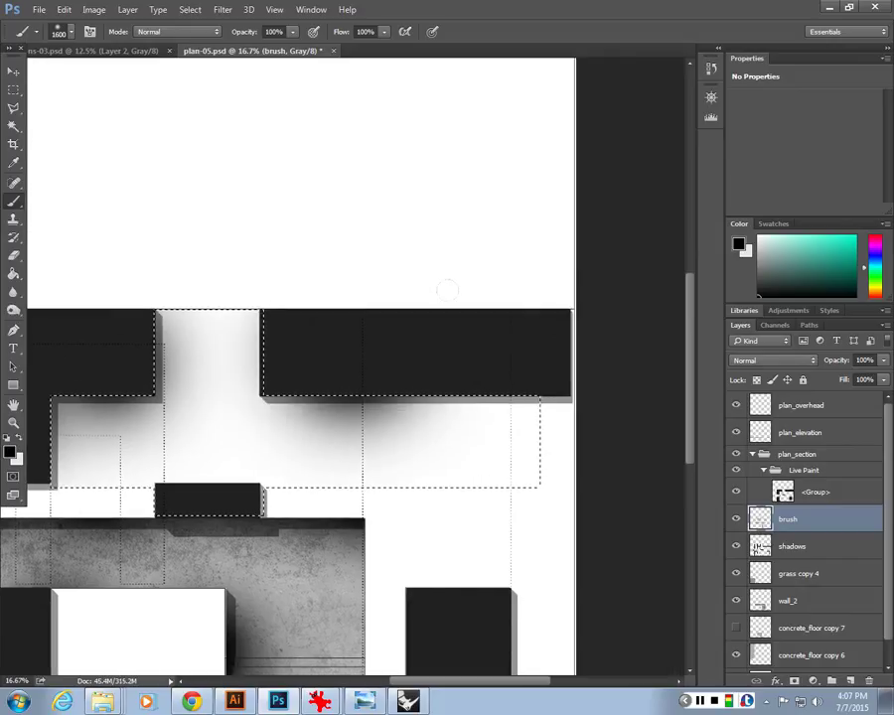
{"action": "key", "text": "ctrl+minus"}
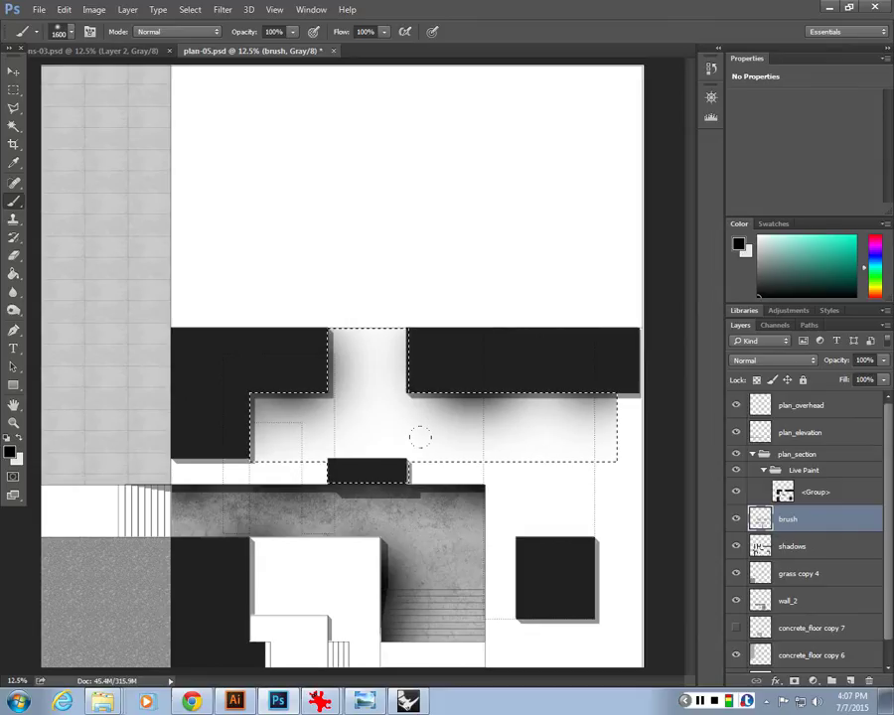
{"action": "left_click_drag", "start_coordinate": [420, 437], "coordinate": [521, 583]}
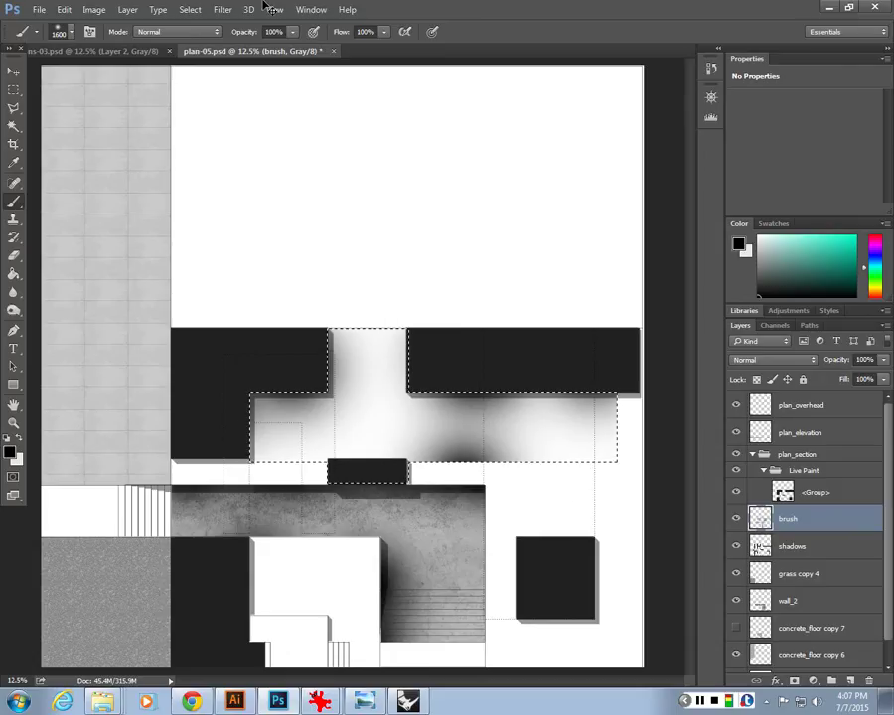
{"action": "key", "text": "ctrl+z"}
{"action": "left_click", "coordinate": [347, 9]}
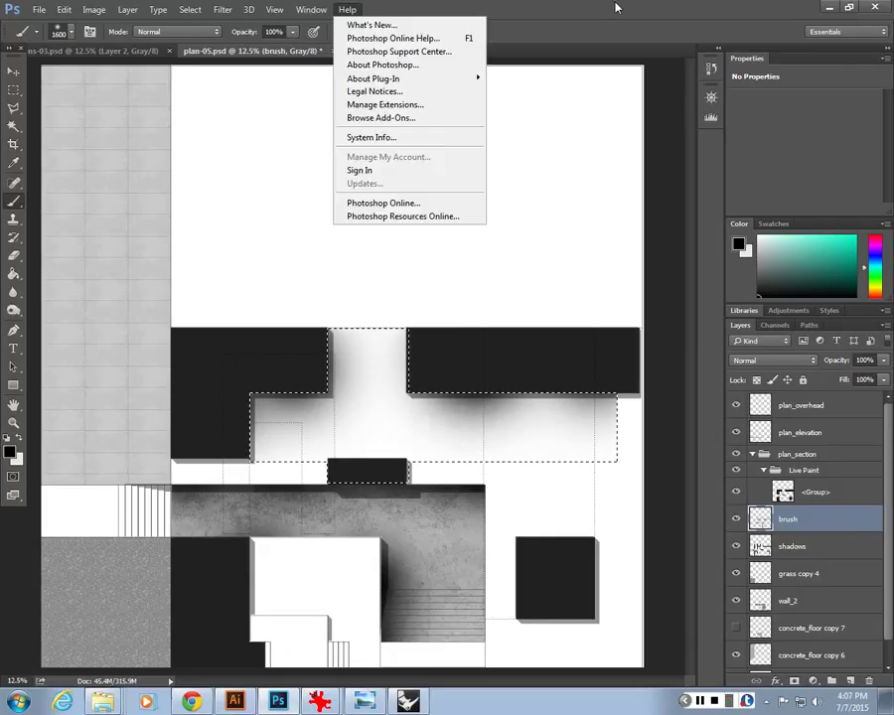
{"action": "key", "text": "Escape"}
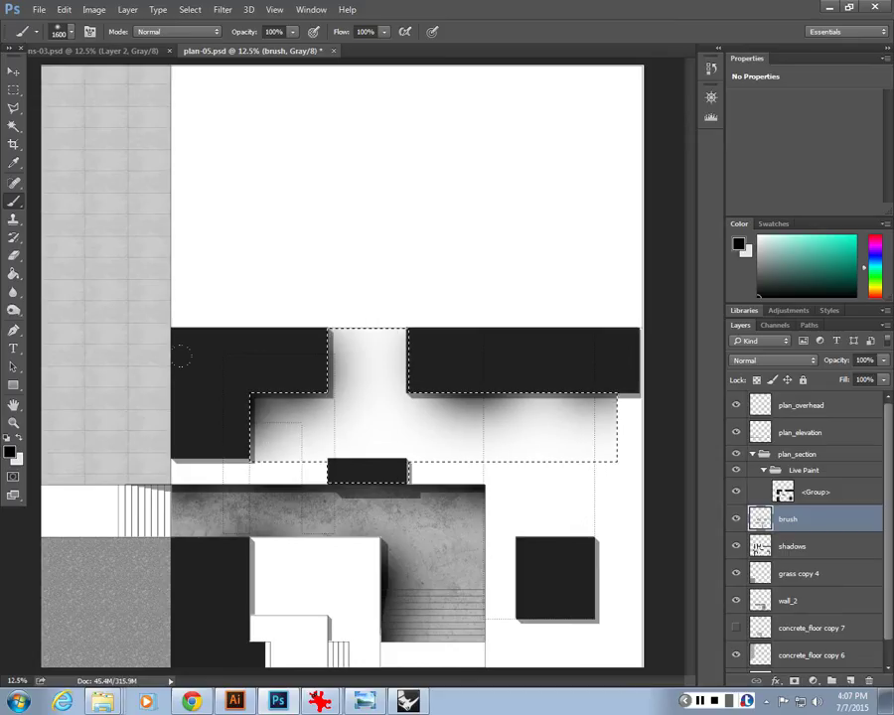
Zoom and pan the view toward the plan's left side.
{"action": "key", "text": "ctrl+minus"}
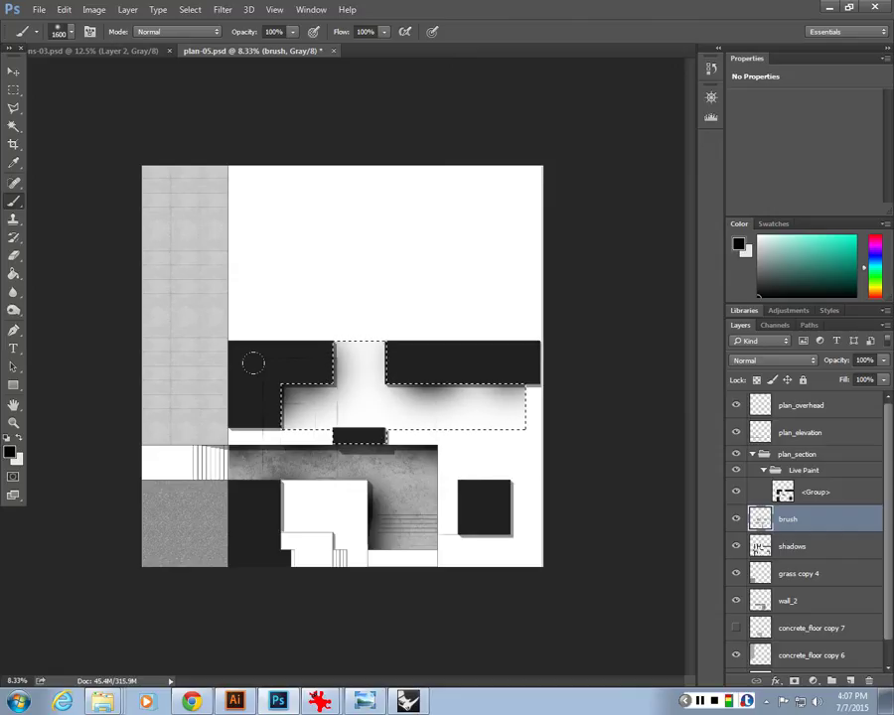
{"action": "key", "text": "ctrl+plus"}
{"action": "key", "text": "ctrl+plus"}
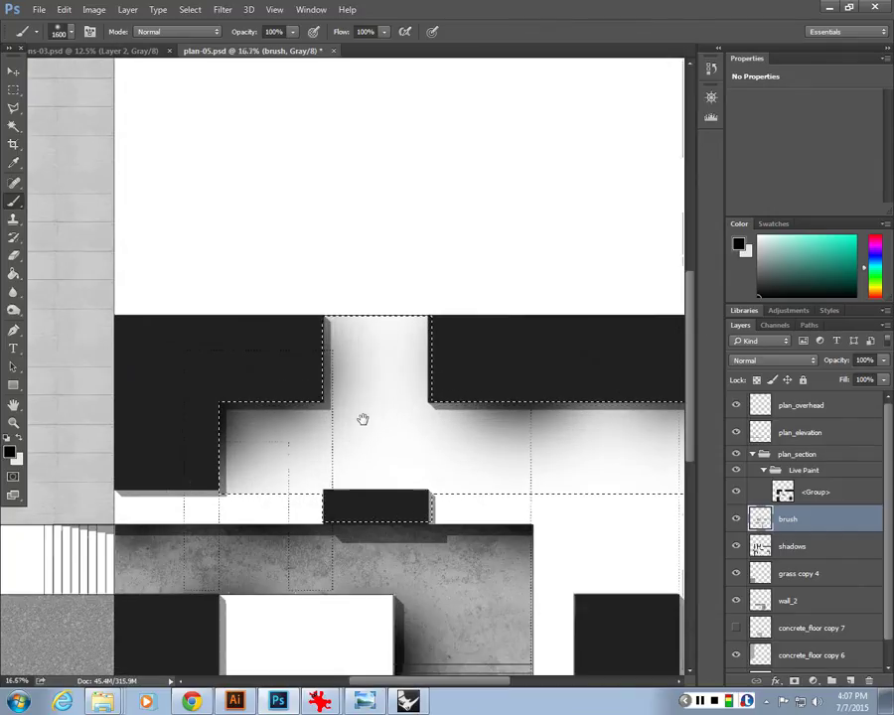
{"action": "left_click_drag", "start_coordinate": [370, 421], "coordinate": [425, 133]}
{"action": "key", "text": "m"}
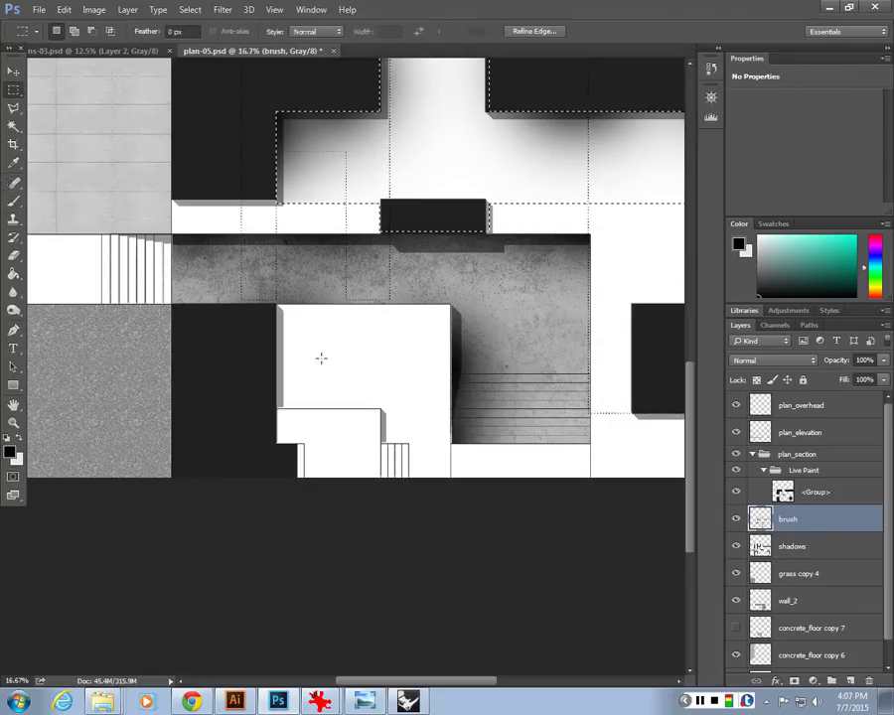
{"action": "left_click_drag", "start_coordinate": [212, 324], "coordinate": [351, 413]}
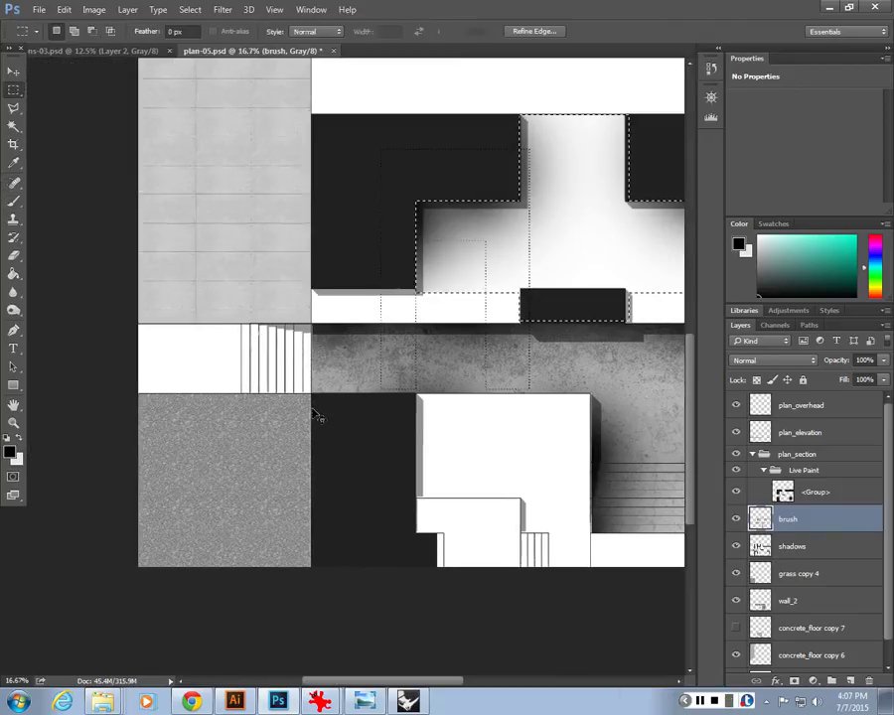
{"action": "key", "text": "ctrl+minus"}
{"action": "key", "text": "ctrl+minus"}
Load the left column's outline as a selection and shade along its right edge.
{"action": "scroll", "coordinate": [784, 547], "scroll_direction": "down", "scroll_amount": 1}
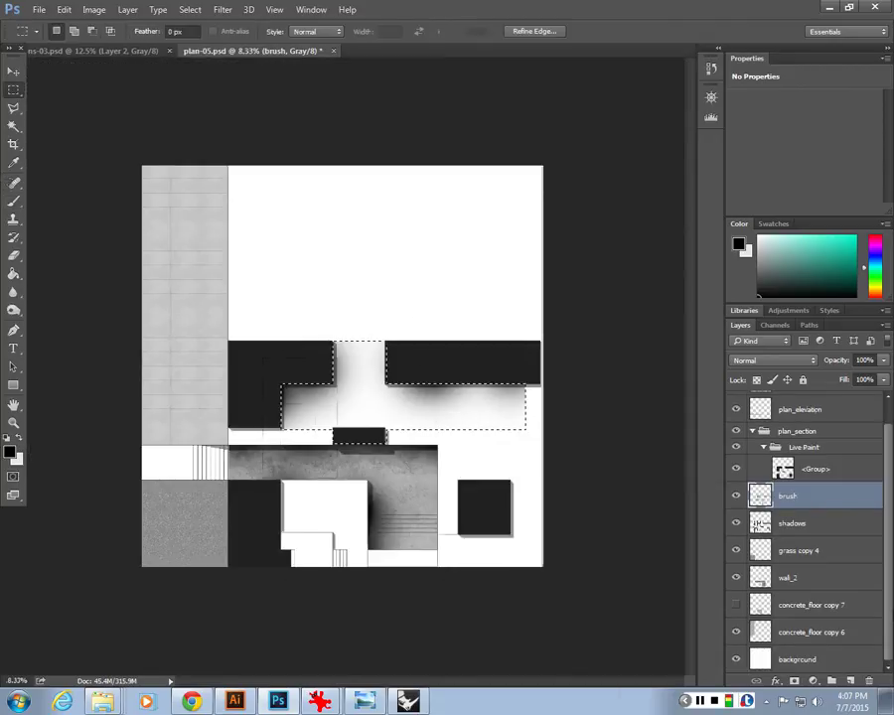
{"action": "left_click", "coordinate": [759, 524], "text": "ctrl"}
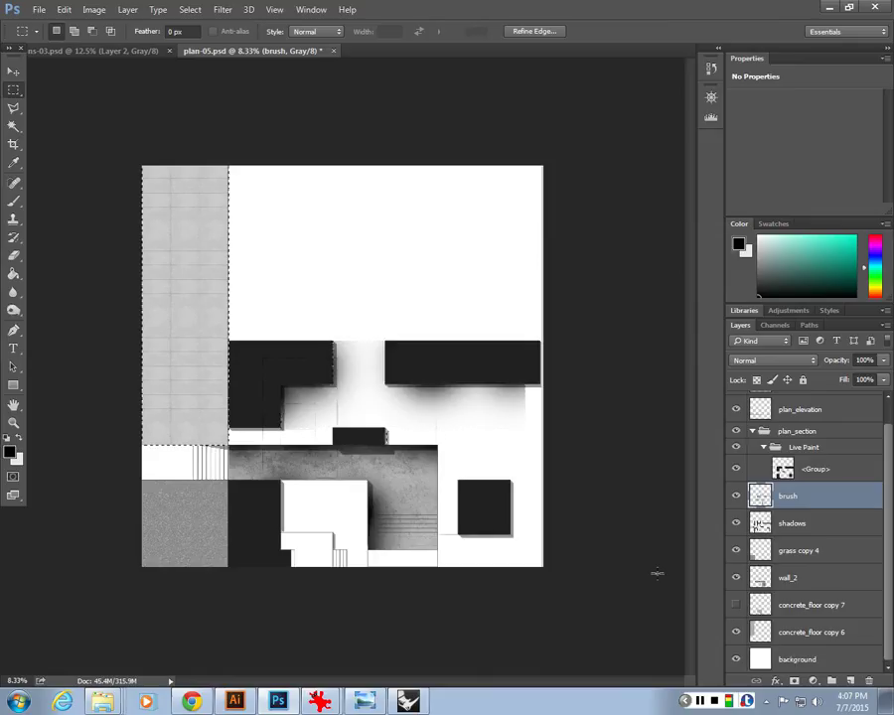
{"action": "key", "text": "b"}
{"action": "left_click_drag", "start_coordinate": [227, 248], "coordinate": [243, 518]}
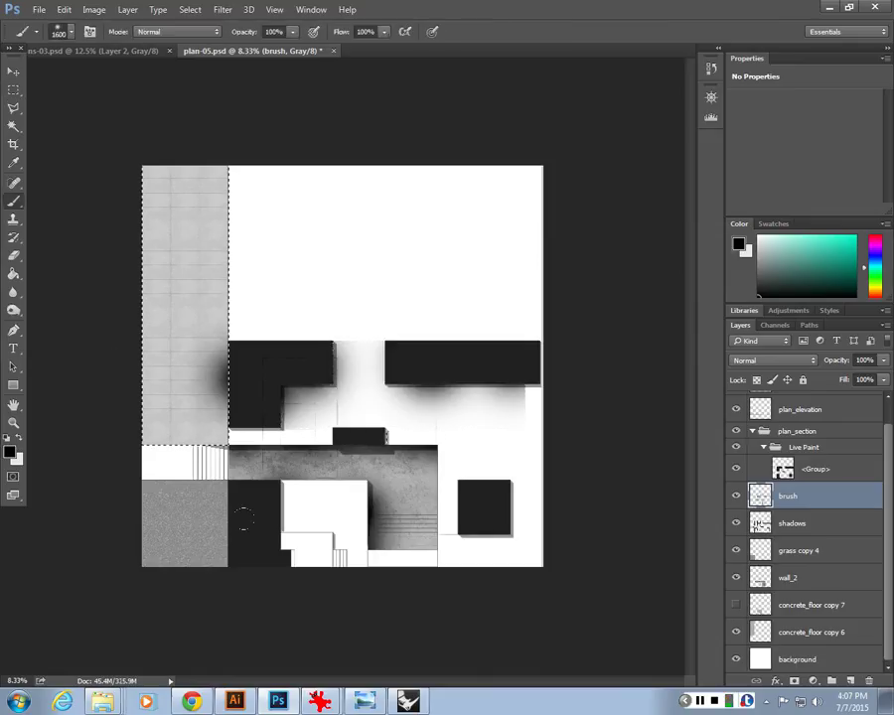
{"action": "left_click_drag", "start_coordinate": [227, 297], "coordinate": [228, 437]}
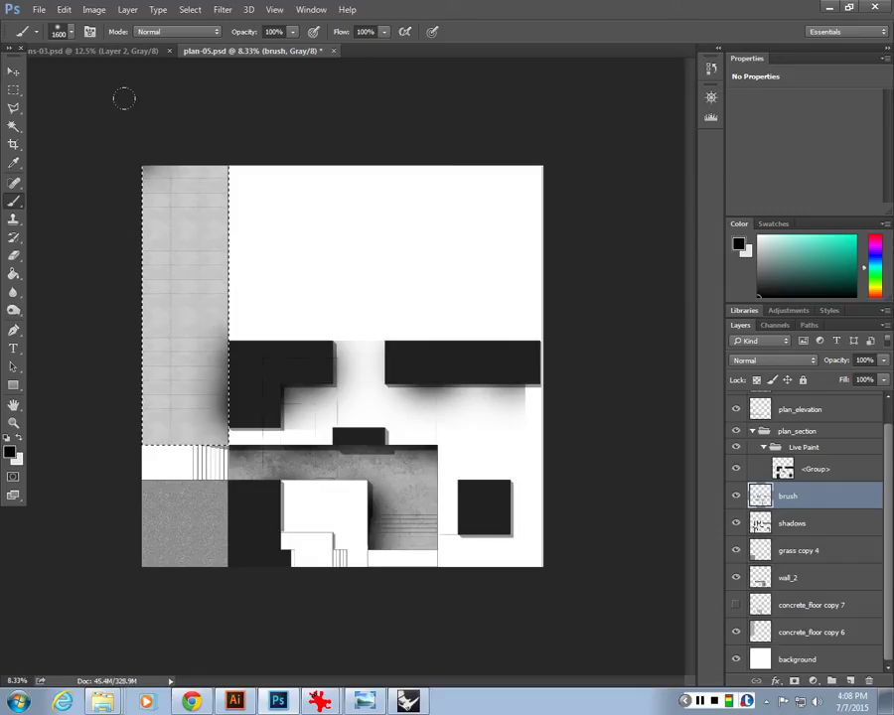
Enlarge the brush to 2600 px, darken the whole left strip, then deselect.
{"action": "key", "text": "bracketright"}
{"action": "key", "text": "bracketright"}
{"action": "key", "text": "bracketright"}
{"action": "key", "text": "bracketright"}
{"action": "key", "text": "bracketright"}
{"action": "key", "text": "bracketright"}
{"action": "key", "text": "bracketright"}
{"action": "key", "text": "bracketright"}
{"action": "key", "text": "bracketright"}
{"action": "key", "text": "bracketright"}
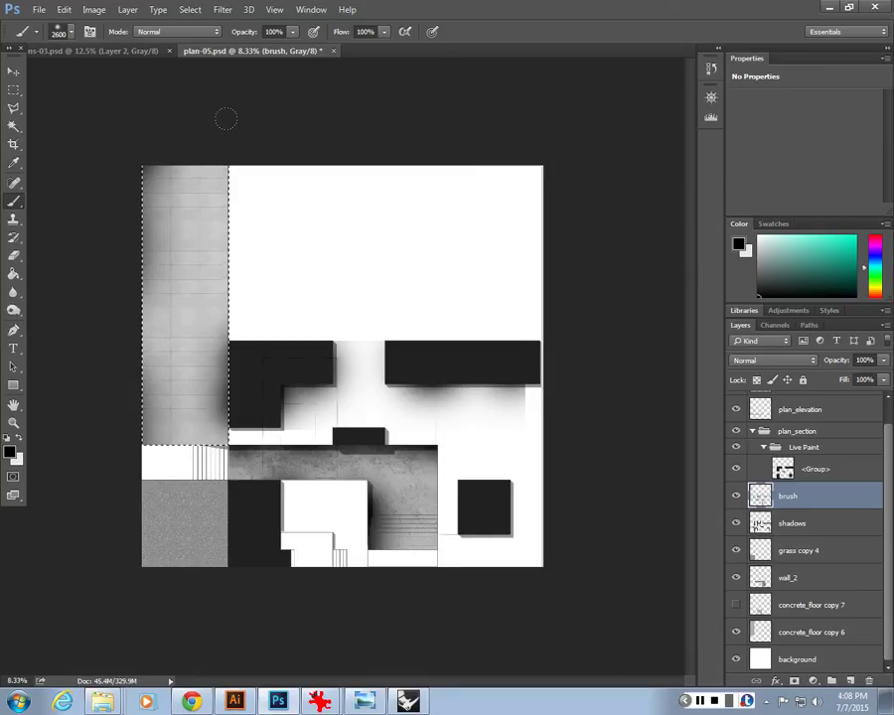
{"action": "left_click_drag", "start_coordinate": [227, 119], "coordinate": [257, 259]}
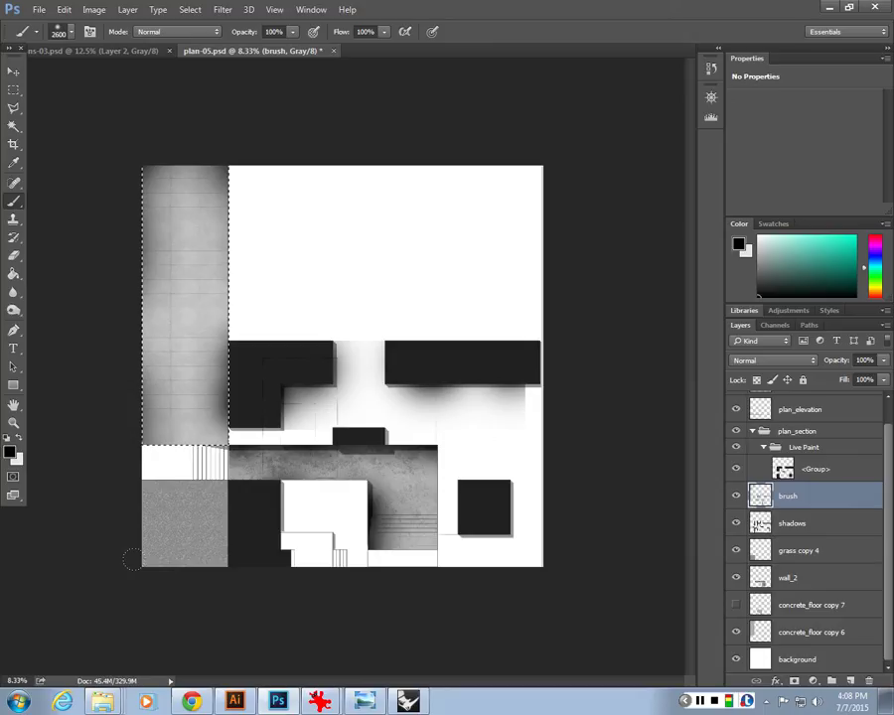
{"action": "key", "text": "bracketright"}
{"action": "key", "text": "bracketright"}
{"action": "key", "text": "bracketright"}
{"action": "key", "text": "bracketright"}
{"action": "key", "text": "bracketright"}
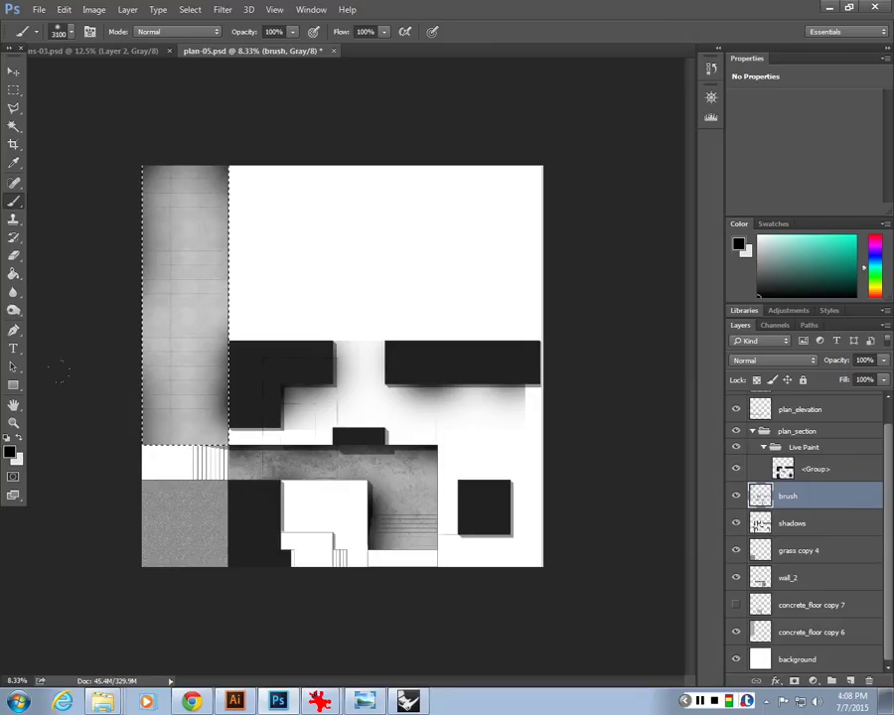
{"action": "left_click", "coordinate": [14, 88]}
{"action": "left_click", "coordinate": [333, 370]}
{"action": "scroll", "coordinate": [334, 370], "scroll_direction": "down", "scroll_amount": 1}
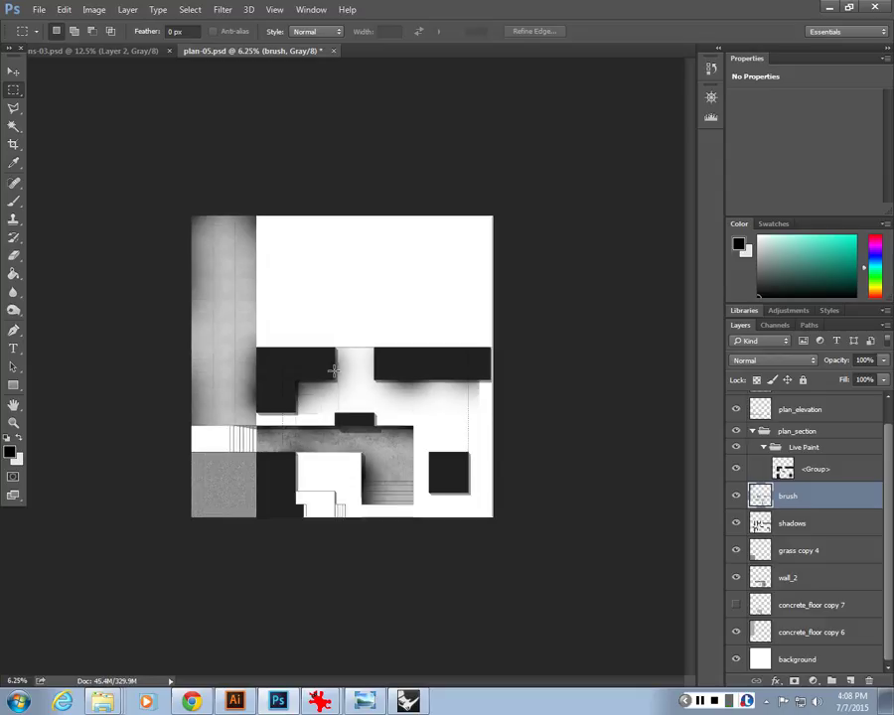